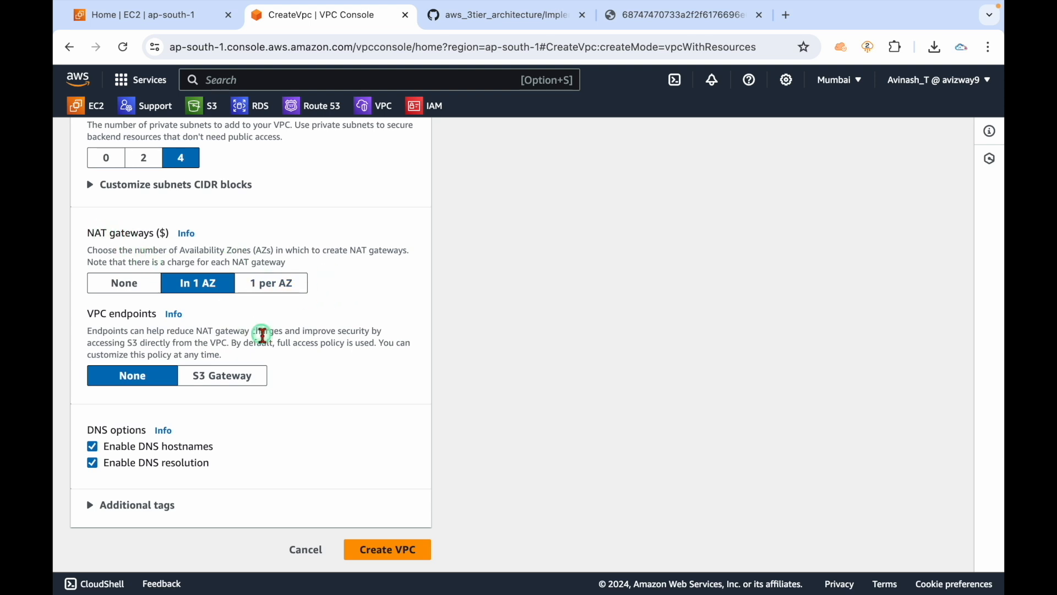
- Finish the Create VPC form: 4 private subnets, NAT gateway in 1 AZ, no endpoints, DNS on
{"action": "left_click", "coordinate": [209, 378]}
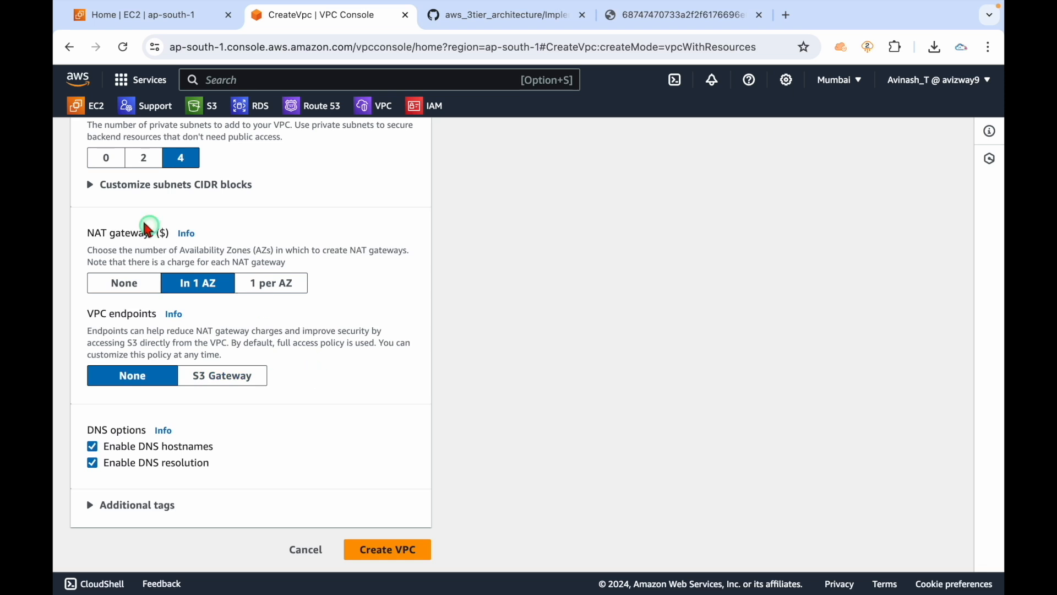
- Review the NAT gateway and VPC endpoint settings, then submit Create VPC
{"action": "triple_click", "coordinate": [124, 234]}
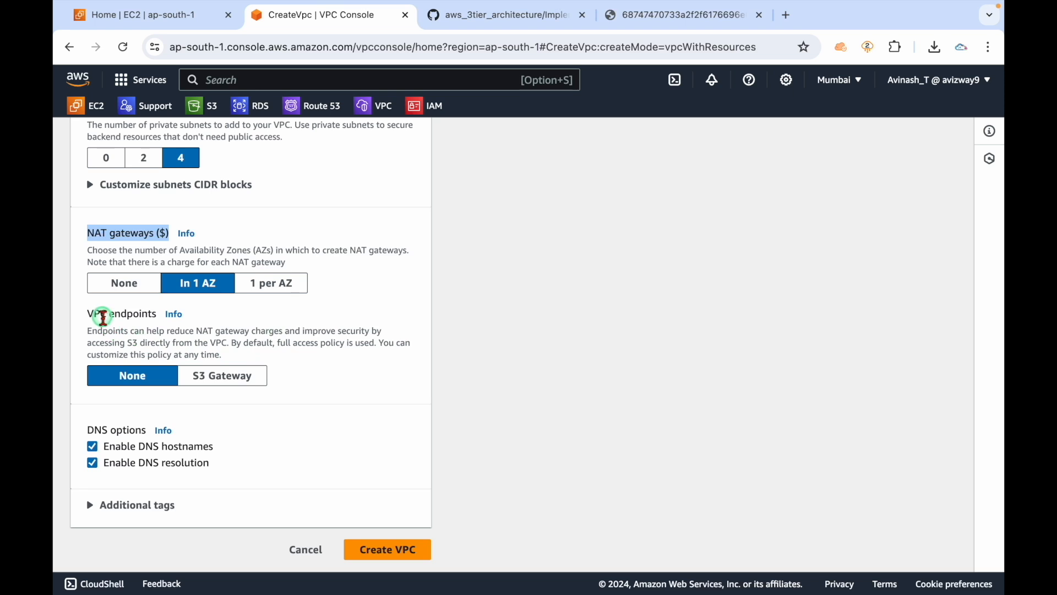
{"action": "left_click_drag", "start_coordinate": [101, 313], "coordinate": [148, 342]}
{"action": "left_click", "coordinate": [536, 348]}
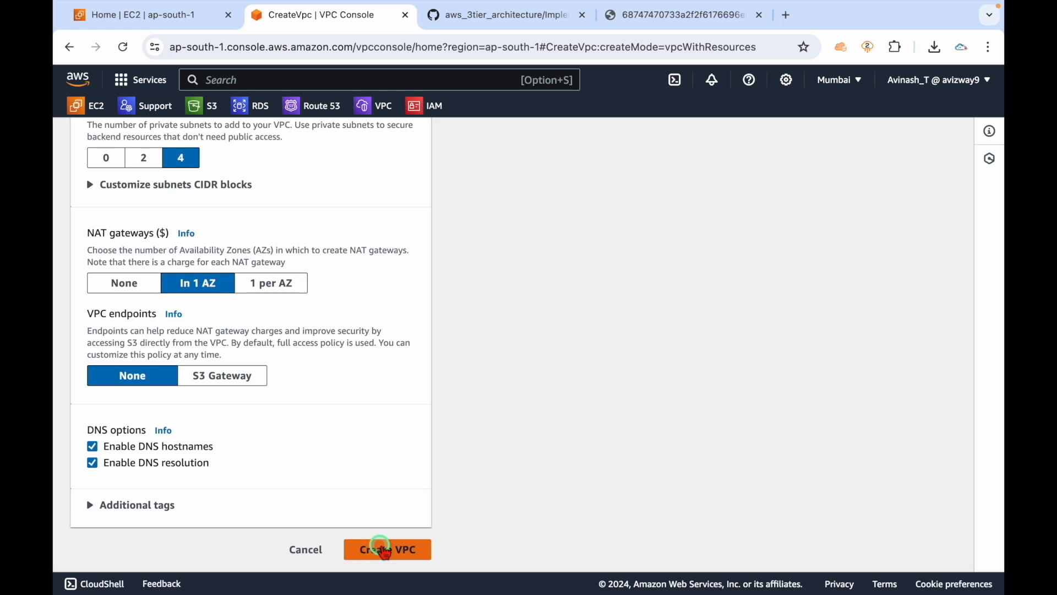
{"action": "left_click", "coordinate": [386, 550]}
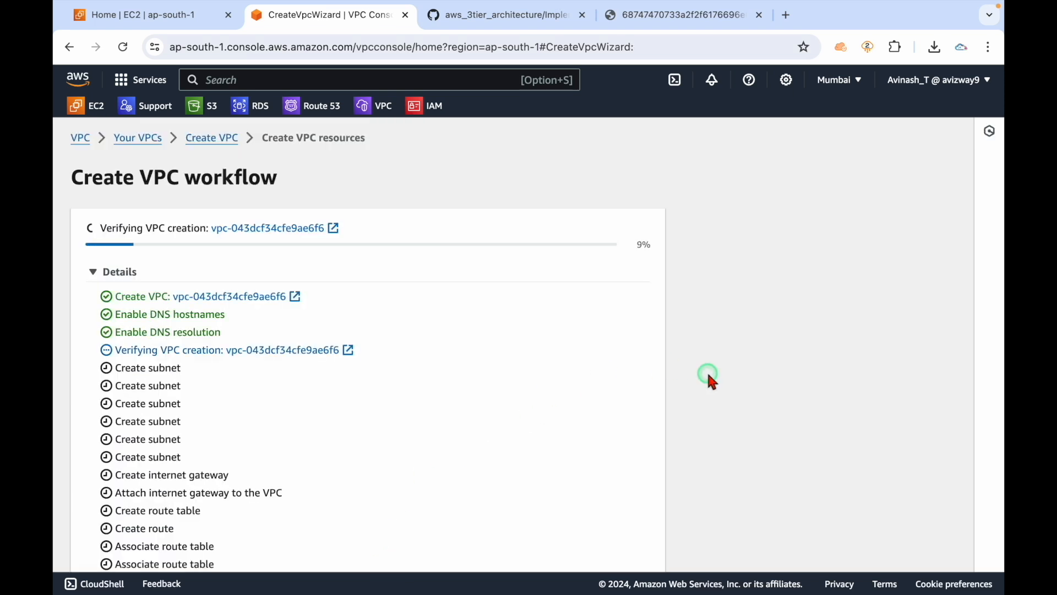
- Follow the workflow's subnet, gateway and NAT creation progress, then switch to the desktop
{"action": "scroll", "coordinate": [708, 374], "scroll_direction": "down", "scroll_amount": 3}
{"action": "scroll", "coordinate": [710, 380], "scroll_direction": "down", "scroll_amount": 2}
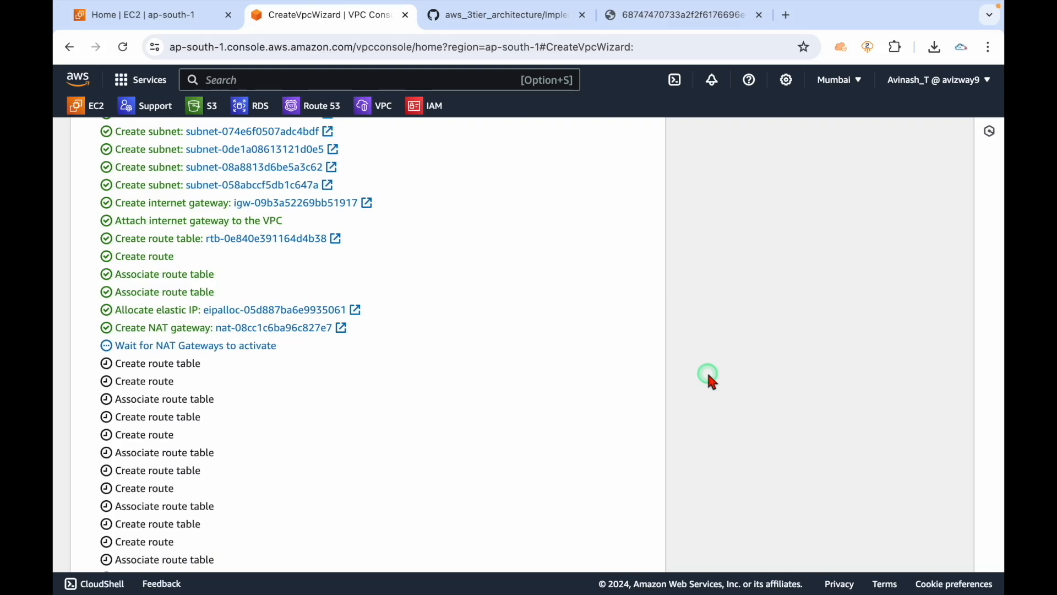
{"action": "key", "text": "ctrl+Left"}
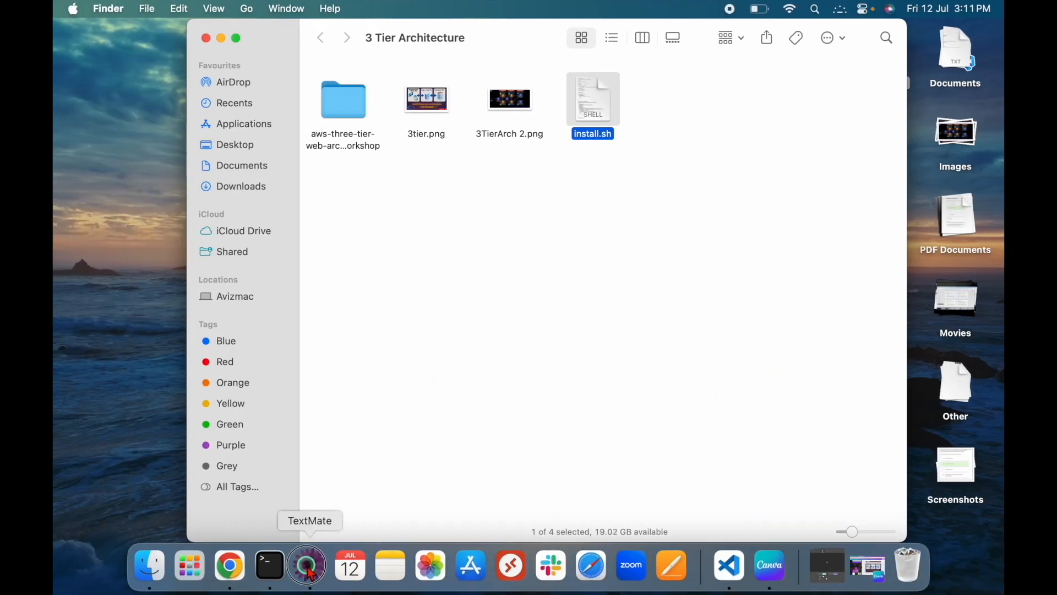
- In a new TextMate document, write Phase 1 (Create VPC) and Phase 2 (S3 bucket, code upload)
{"action": "left_click", "coordinate": [311, 573]}
{"action": "key", "text": "Return"}
{"action": "key", "text": "Return"}
{"action": "type", "text": "Phase 1 :"}
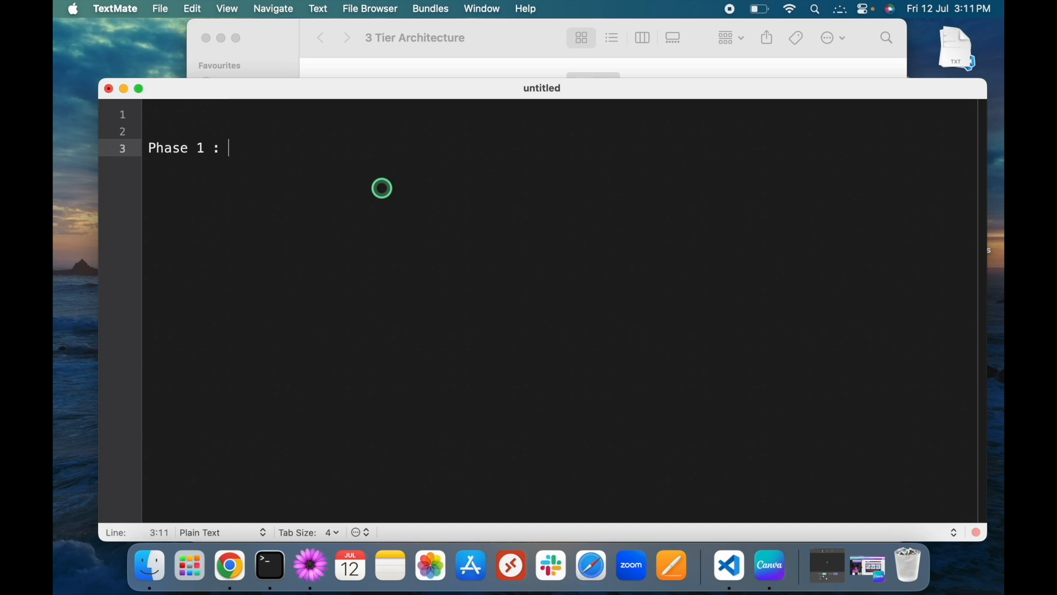
{"action": "type", "text": " Create VPC for your P"}
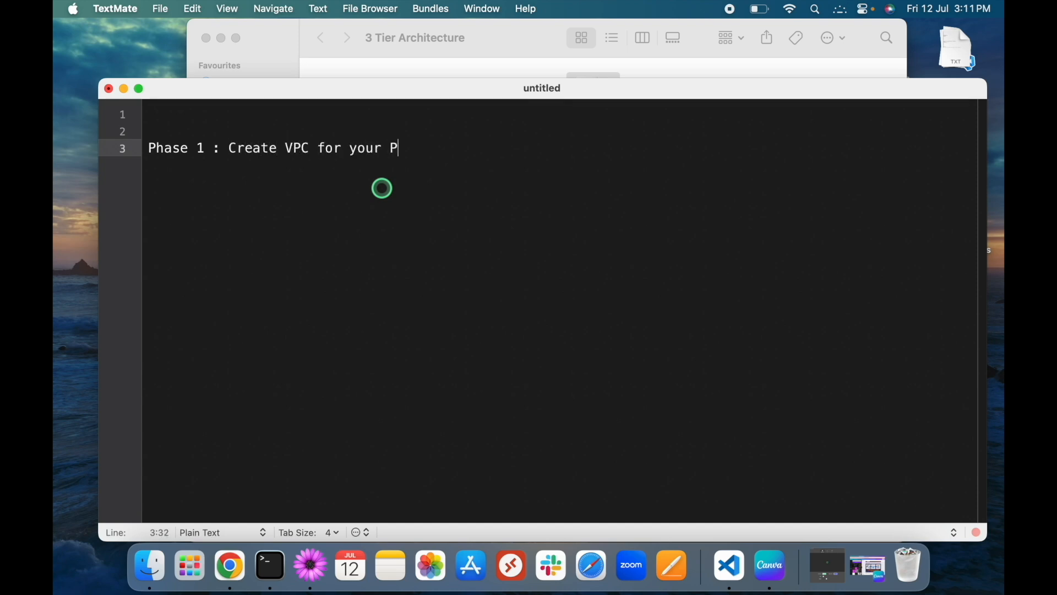
{"action": "type", "text": "roject"}
{"action": "key", "text": "Return"}
{"action": "key", "text": "Return"}
{"action": "type", "text": "P"}
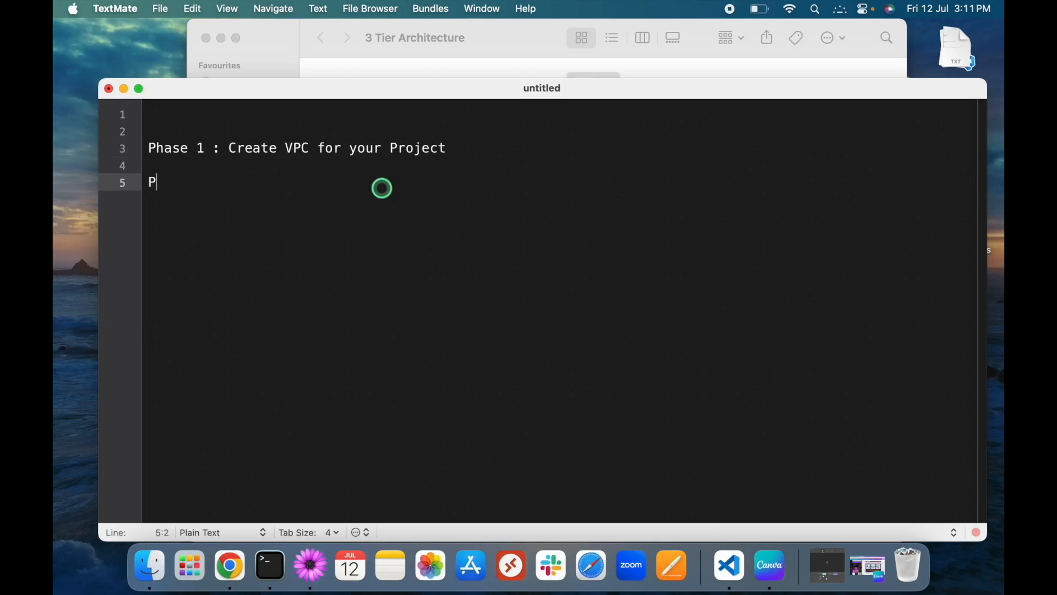
{"action": "type", "text": "hase 2 : Create an S3 bucket and "}
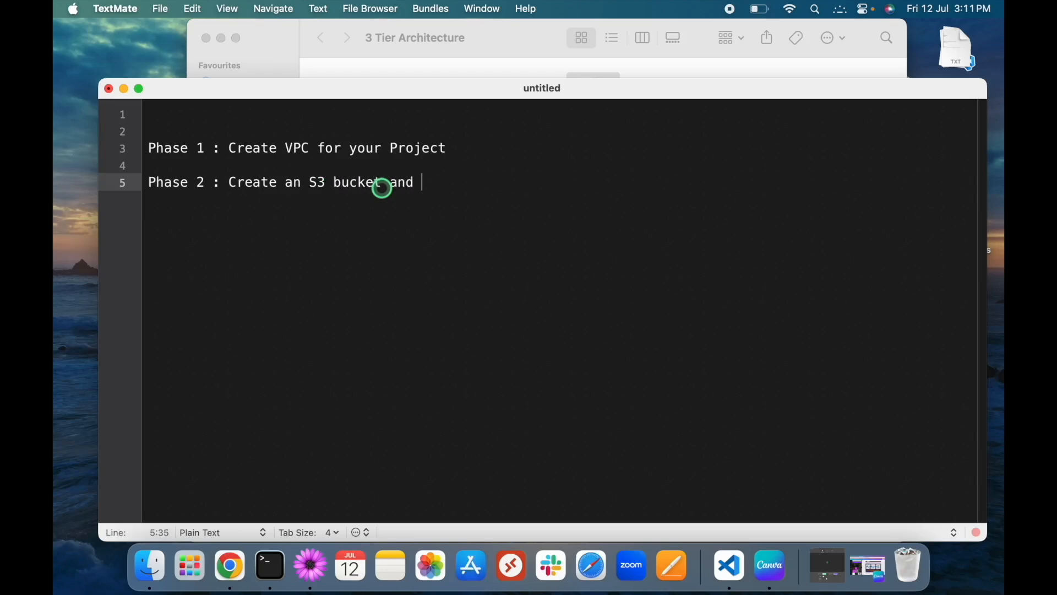
{"action": "type", "text": "upload your code"}
- Append the IAM role task to Phase 2, then add Phase 3 (RDS Database) and Phase 4 (application tier)
{"action": "key", "text": "Return"}
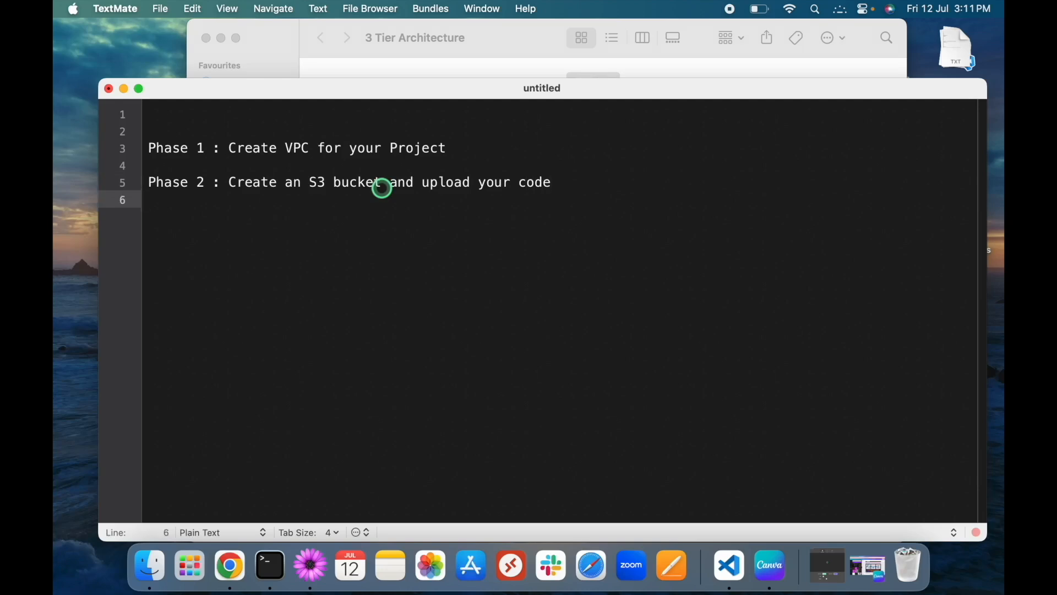
{"action": "key", "text": "Left"}
{"action": "type", "text": ", Cre"}
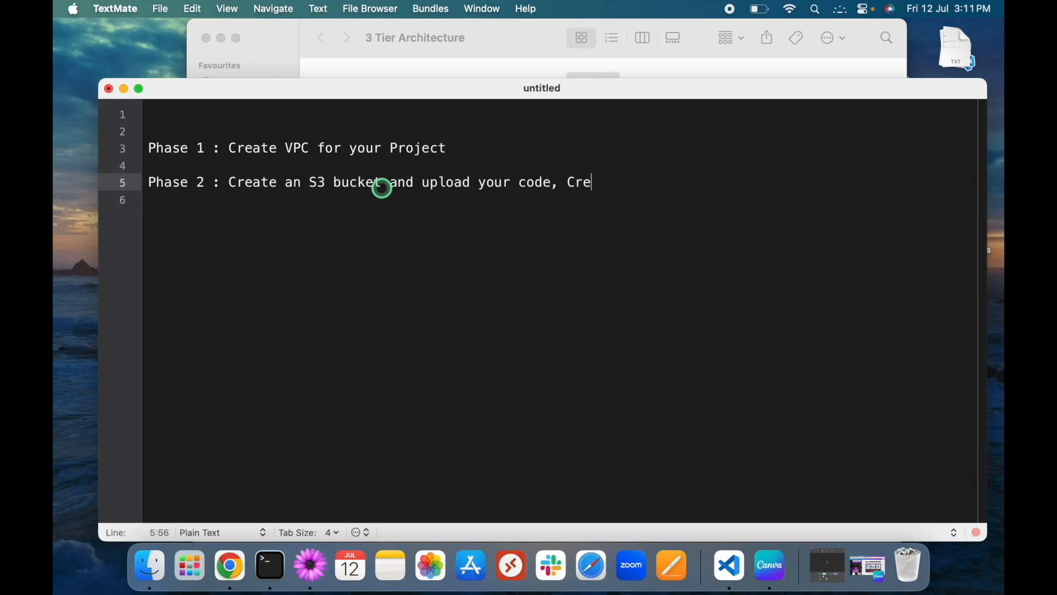
{"action": "type", "text": "ate an IAM role"}
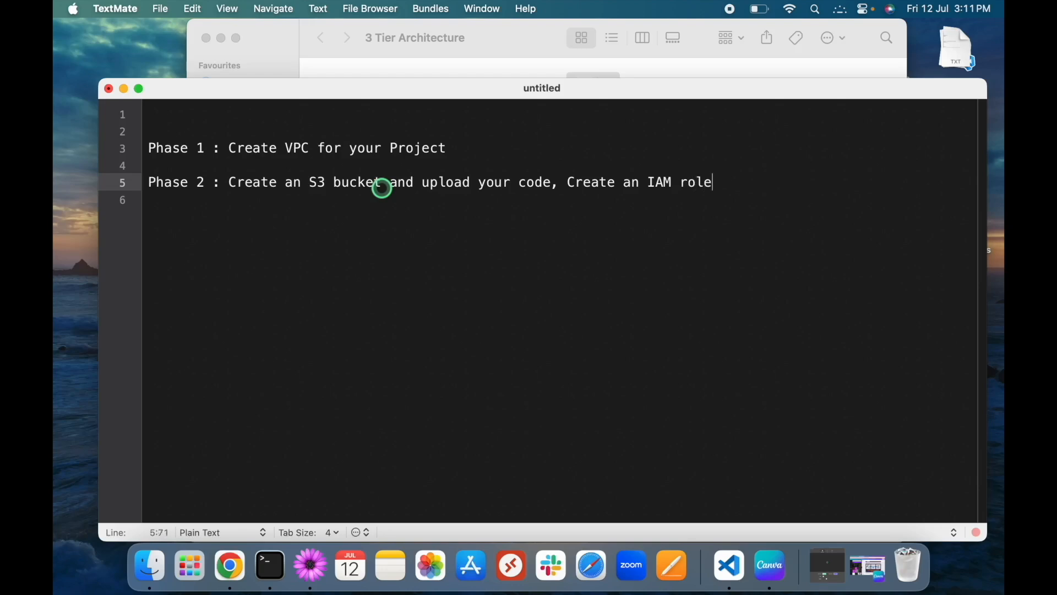
{"action": "type", "text": " to atatch to ec2 instance"}
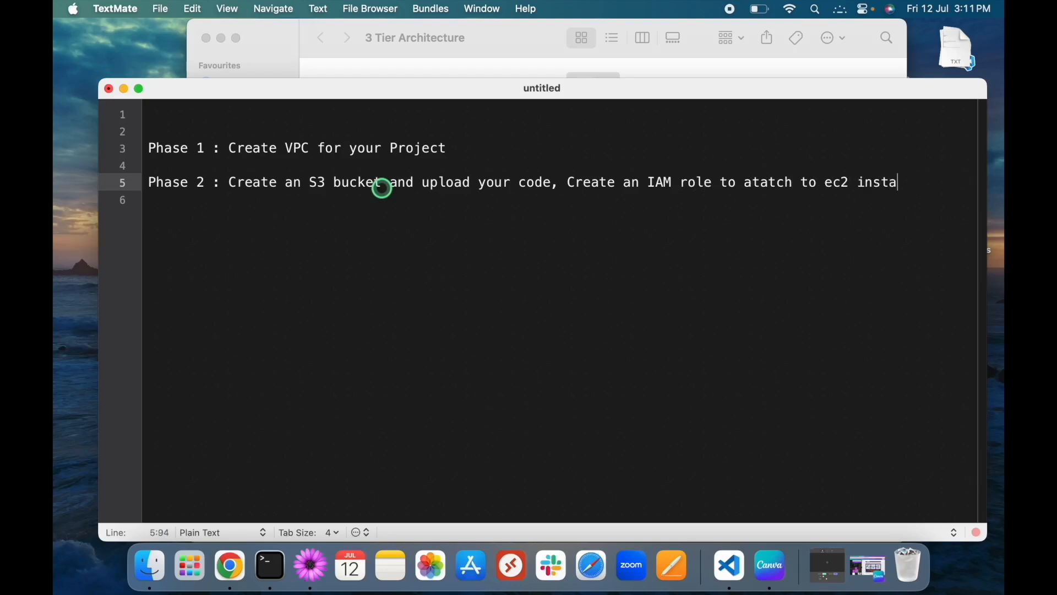
{"action": "key", "text": "Return"}
{"action": "key", "text": "Return"}
{"action": "type", "text": "Phas"}
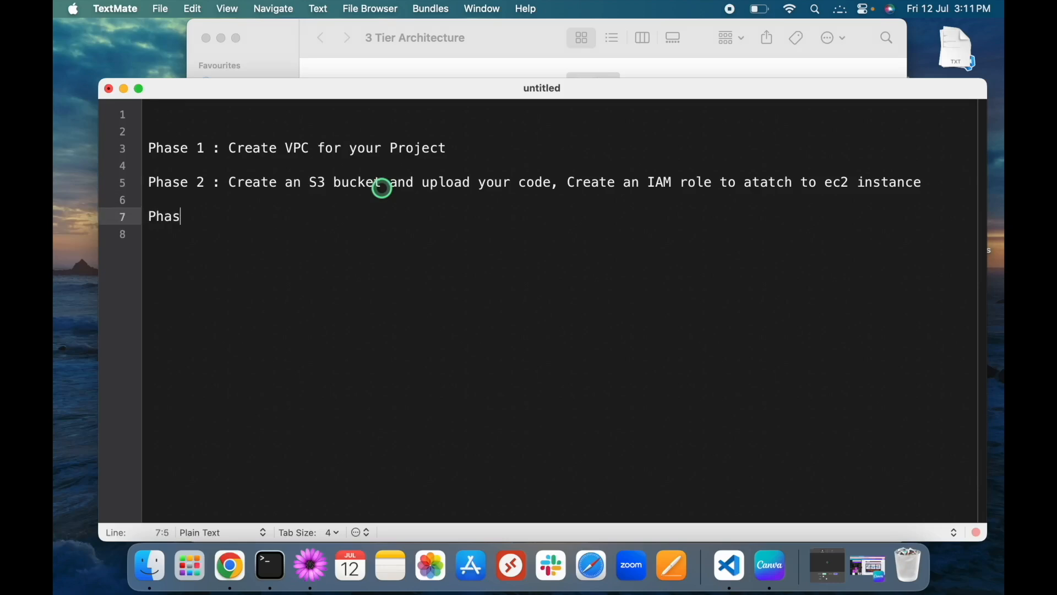
{"action": "type", "text": "e 3 : "}
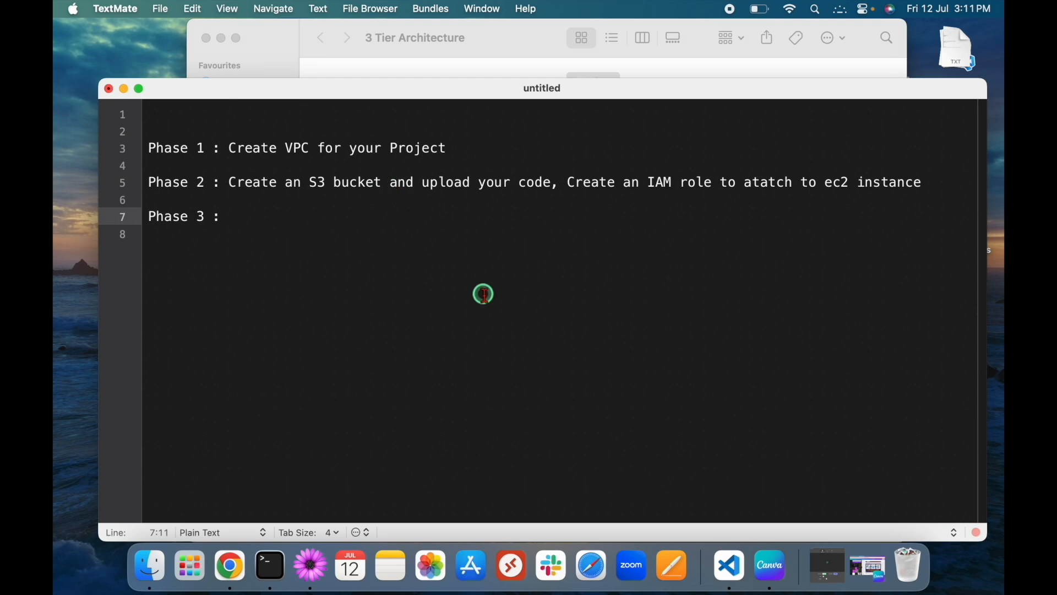
{"action": "type", "text": "Create an RDS"}
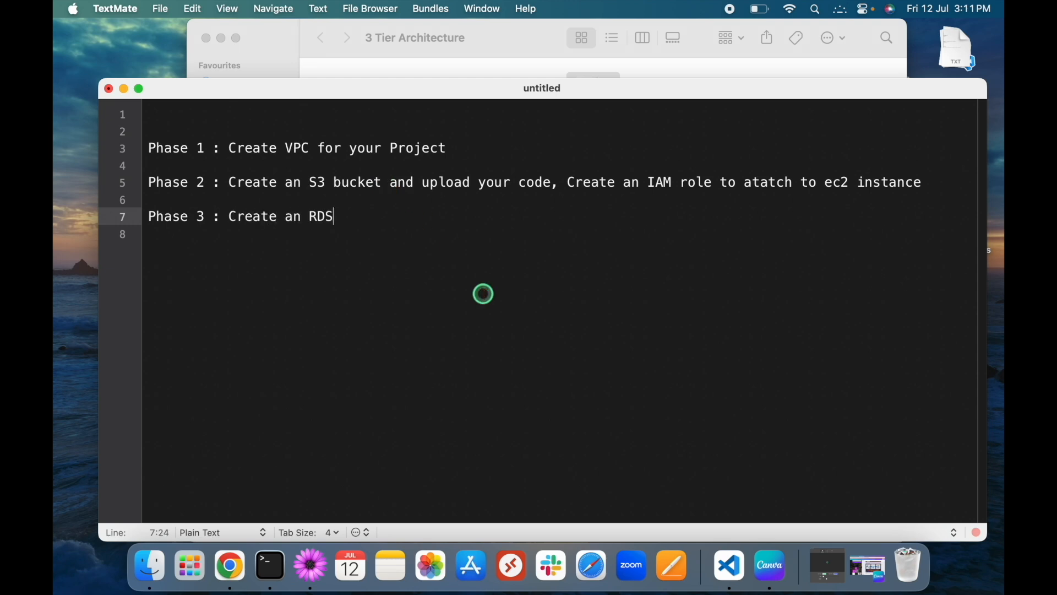
{"action": "type", "text": " Database"}
{"action": "key", "text": "Return"}
{"action": "key", "text": "Return"}
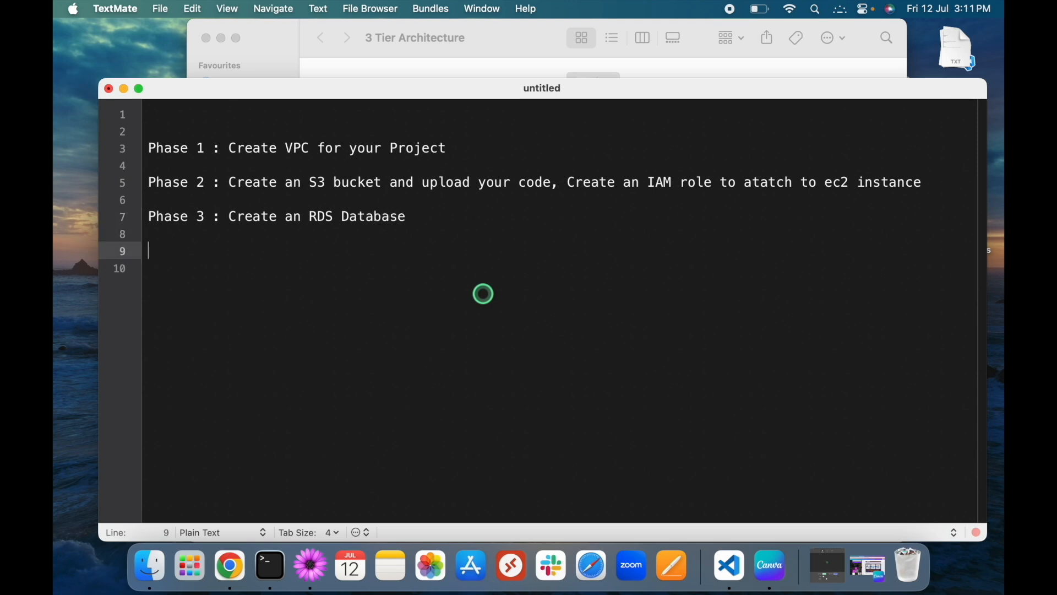
{"action": "type", "text": "Phase 4"}
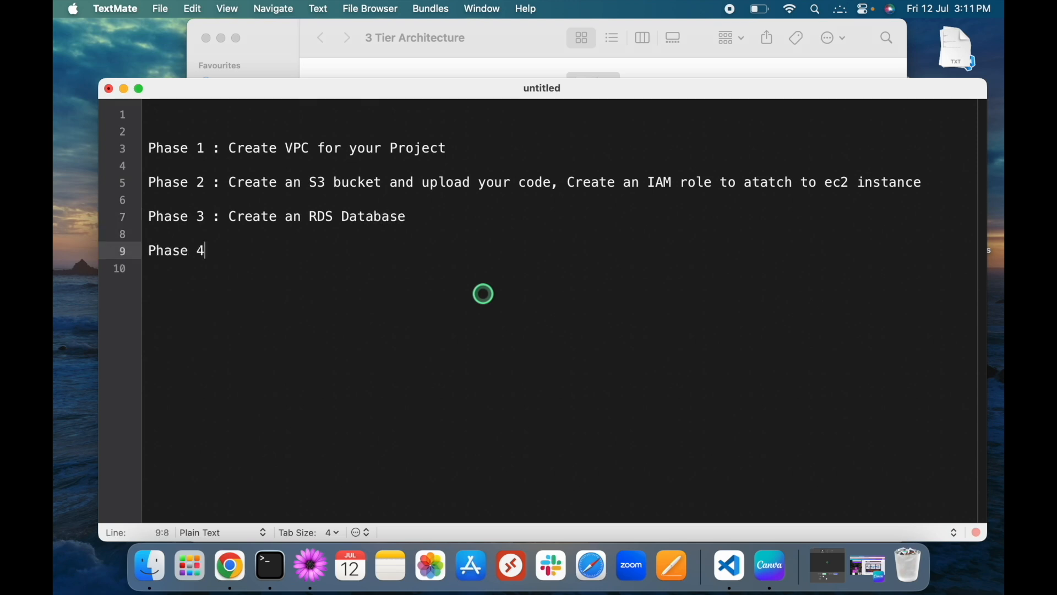
{"action": "type", "text": " : Create Application"}
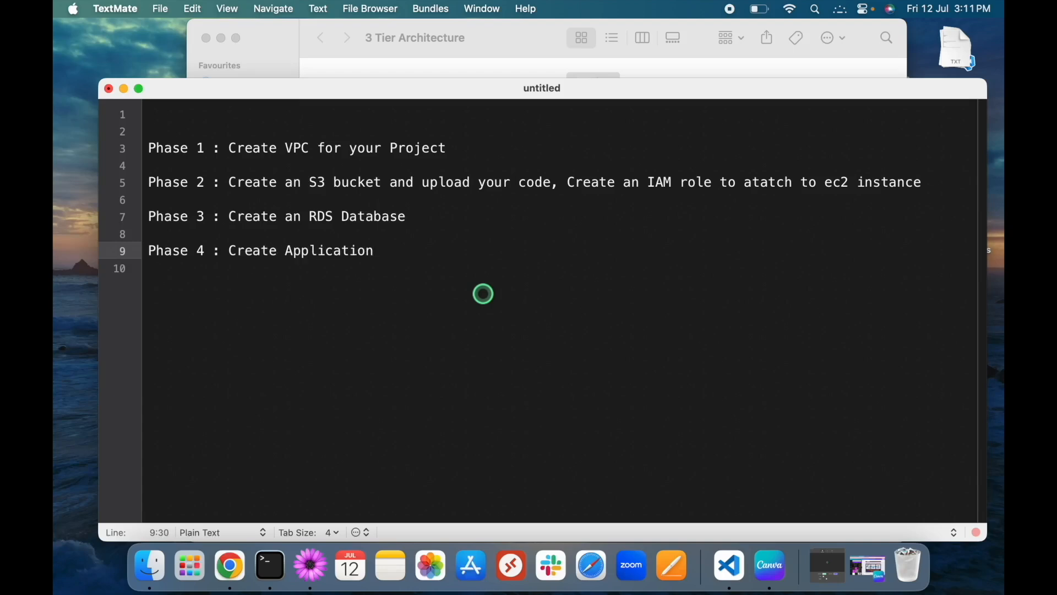
{"action": "type", "text": " Tier Resources"}
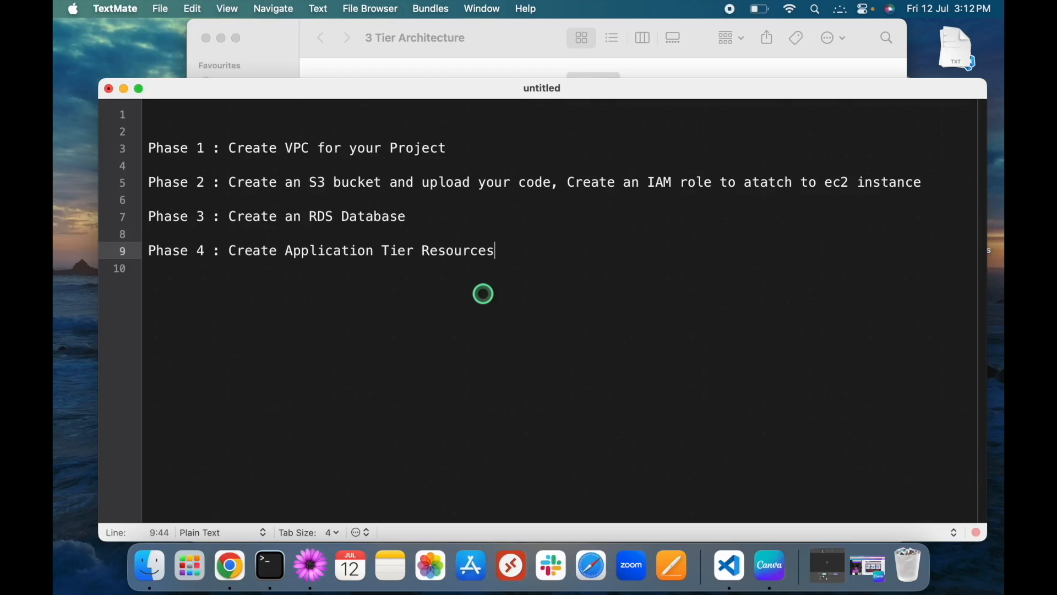
{"action": "type", "text": " Including "}
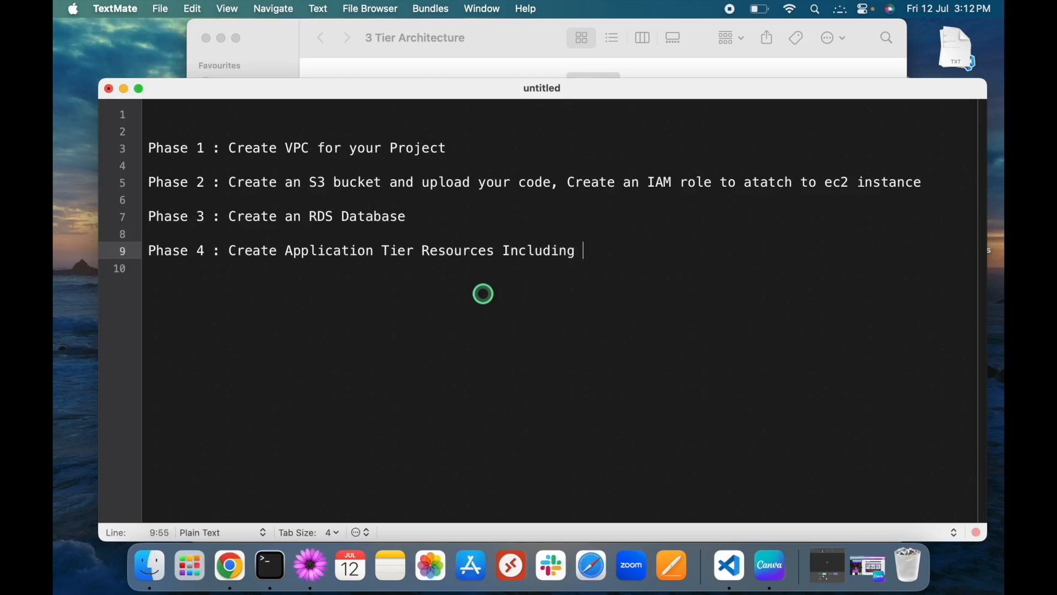
{"action": "type", "text": "Internal Load Balancer"}
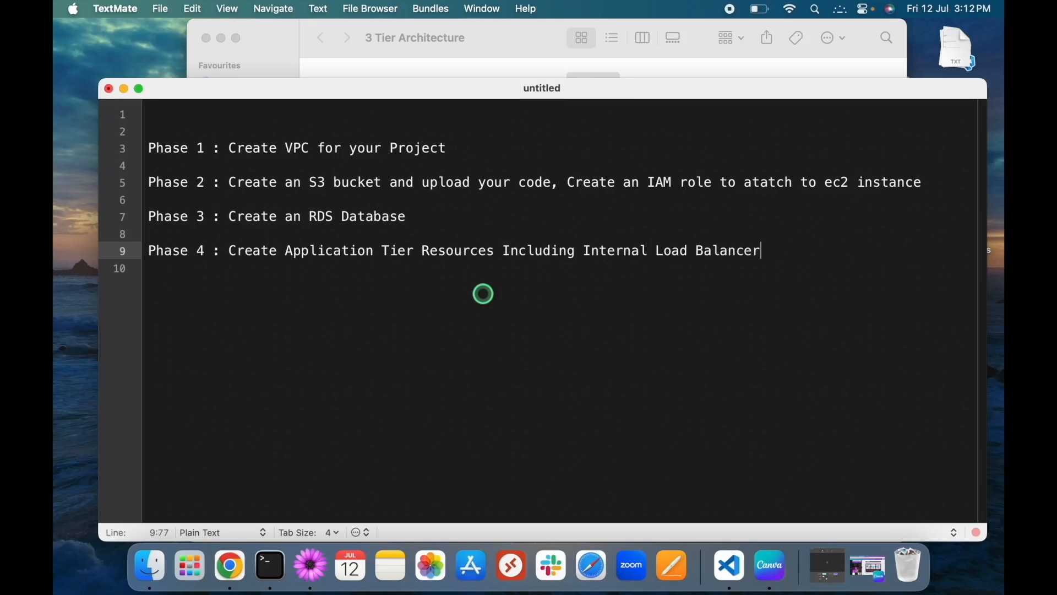
- Add Phase 5 (web tier, external load balancer) and Phase 6 (SSL certificate) lines
{"action": "key", "text": "Return"}
{"action": "key", "text": "Return"}
{"action": "type", "text": "Phase "}
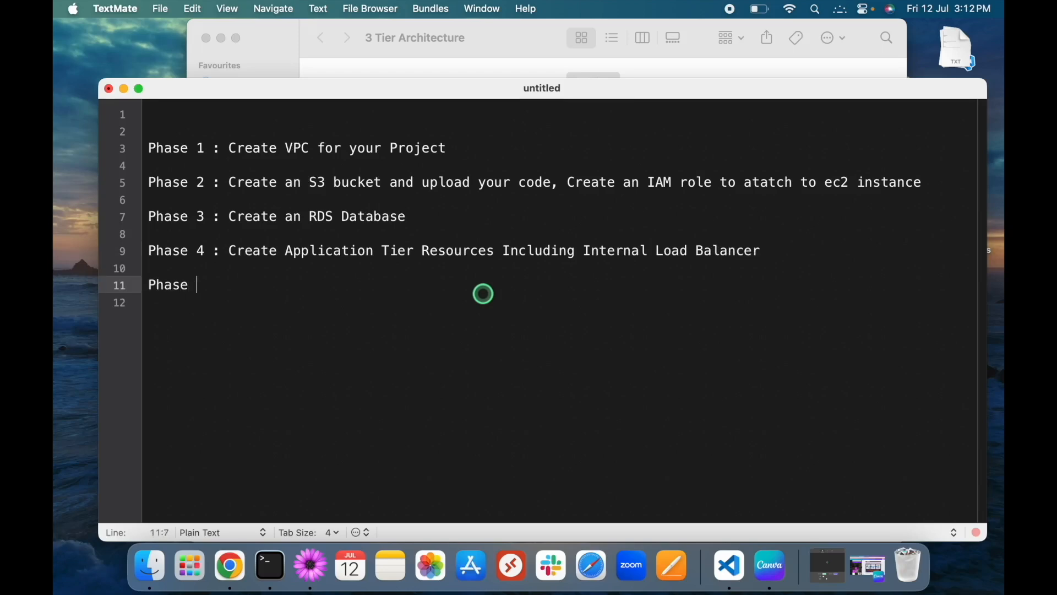
{"action": "type", "text": "5 : Create Web"}
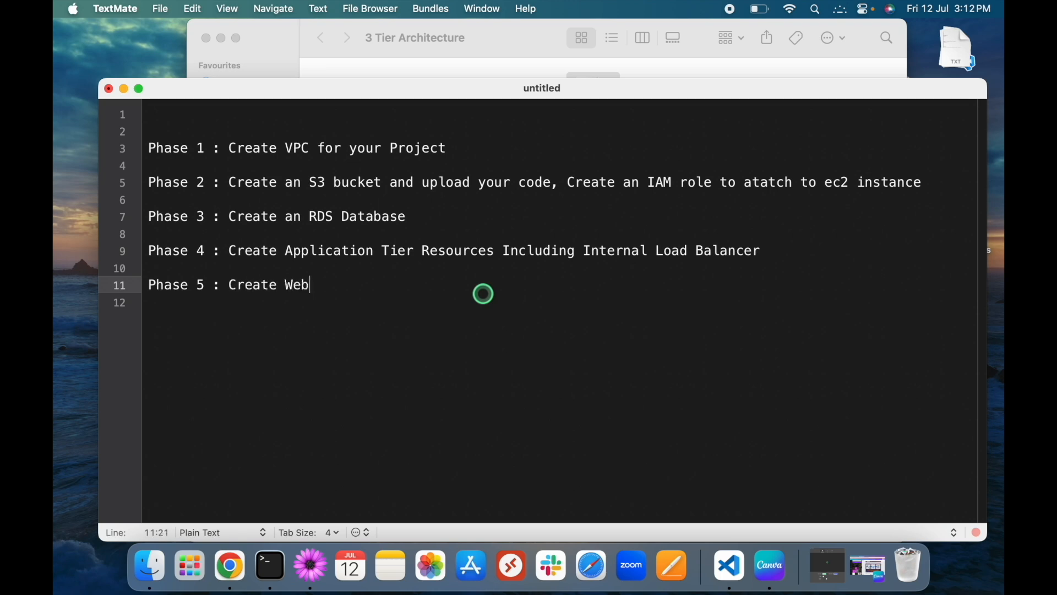
{"action": "type", "text": " tier resour"}
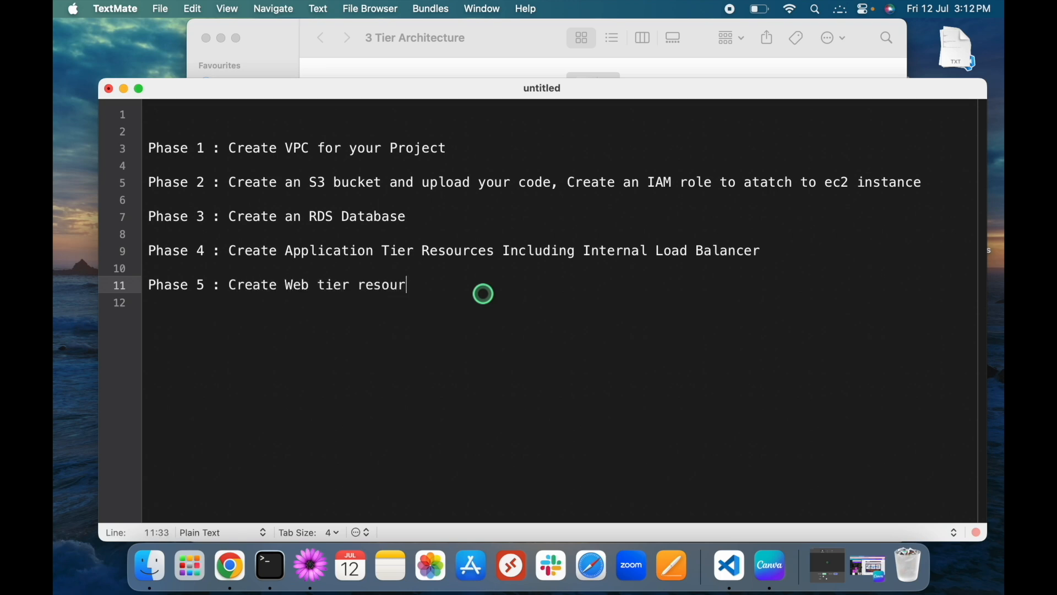
{"action": "type", "text": "ces including Ex"}
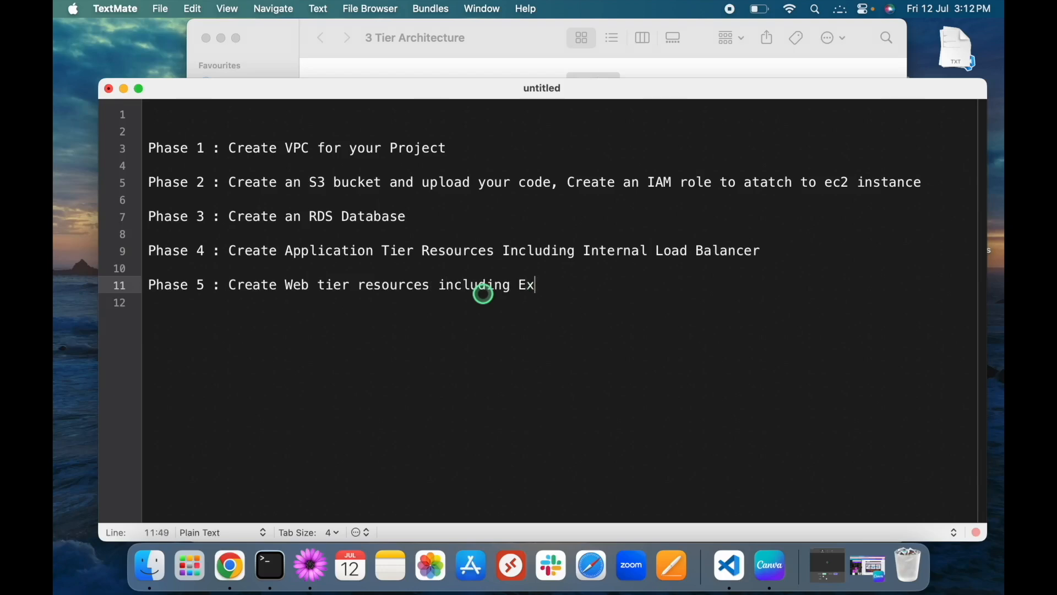
{"action": "type", "text": "ternal Load balancer"}
{"action": "key", "text": "Return"}
{"action": "key", "text": "Return"}
{"action": "type", "text": "Phase 6 "}
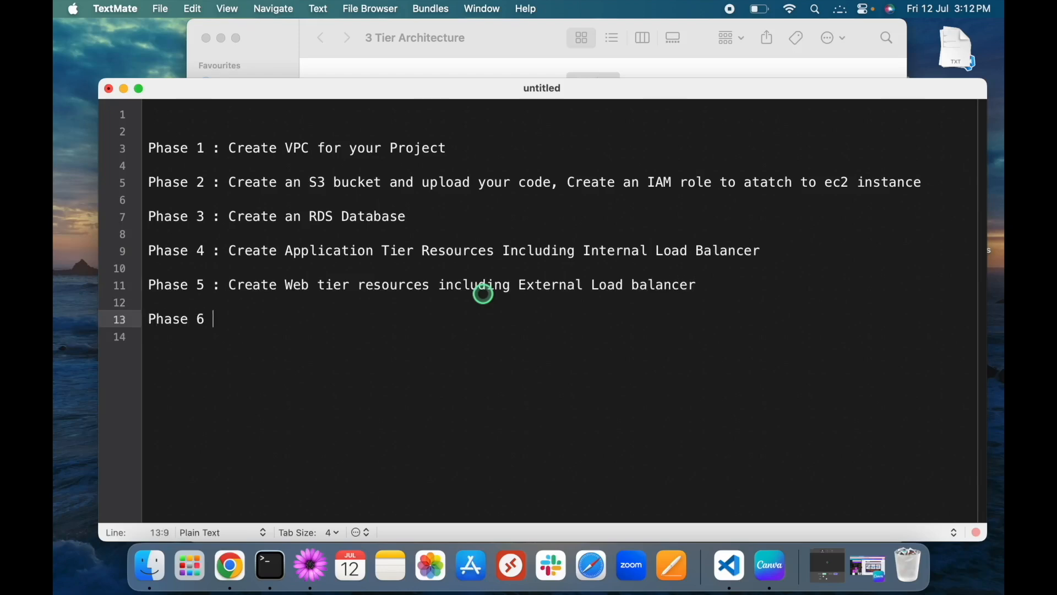
{"action": "type", "text": ": generatye"}
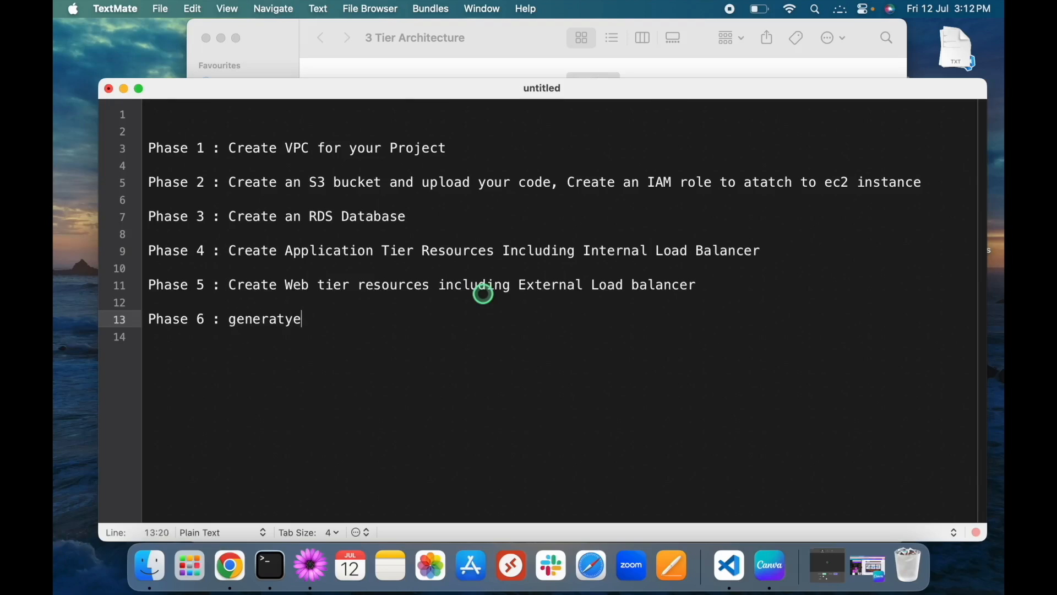
{"action": "type", "text": "an SSL certificate and Apply it to External Load Balancer. and Map "}
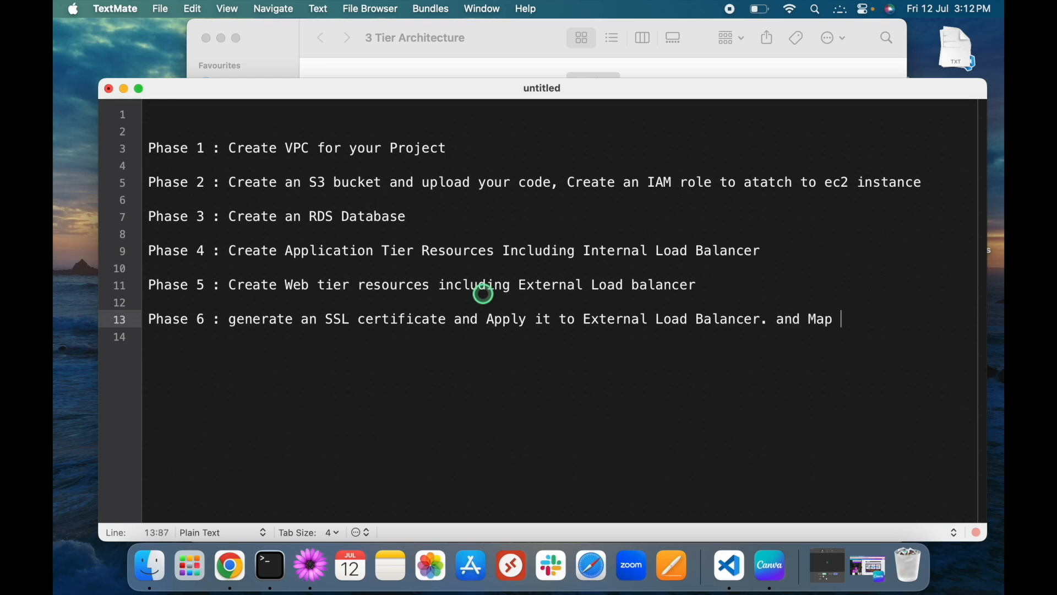
{"action": "type", "text": "External Load balancer"}
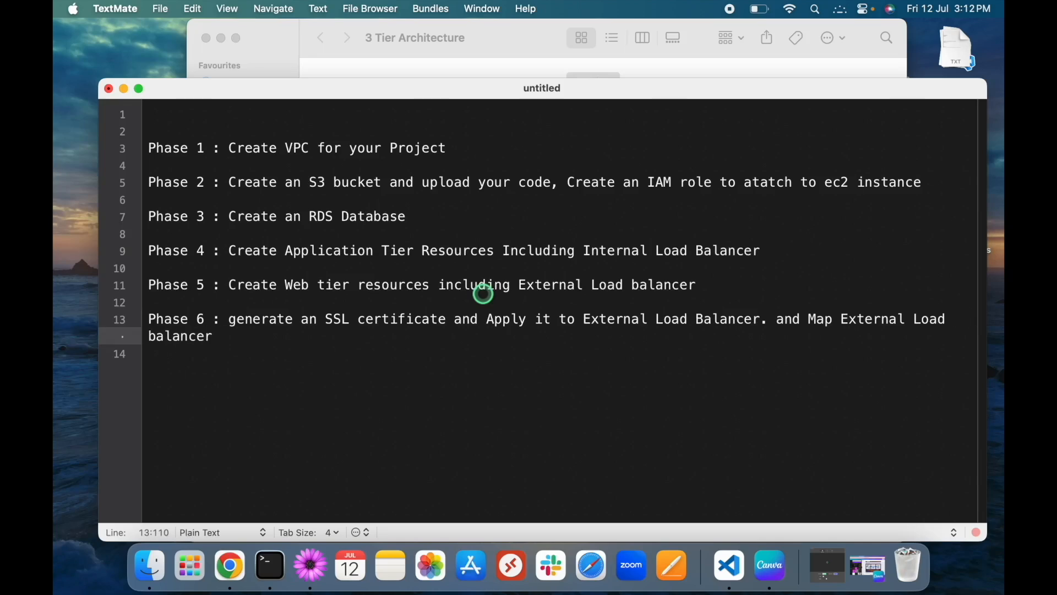
- Insert 'Domain name to' after 'Map' in Phase 6, end it with a period, and save
{"action": "left_click", "coordinate": [833, 318]}
{"action": "type", "text": "Doma "}
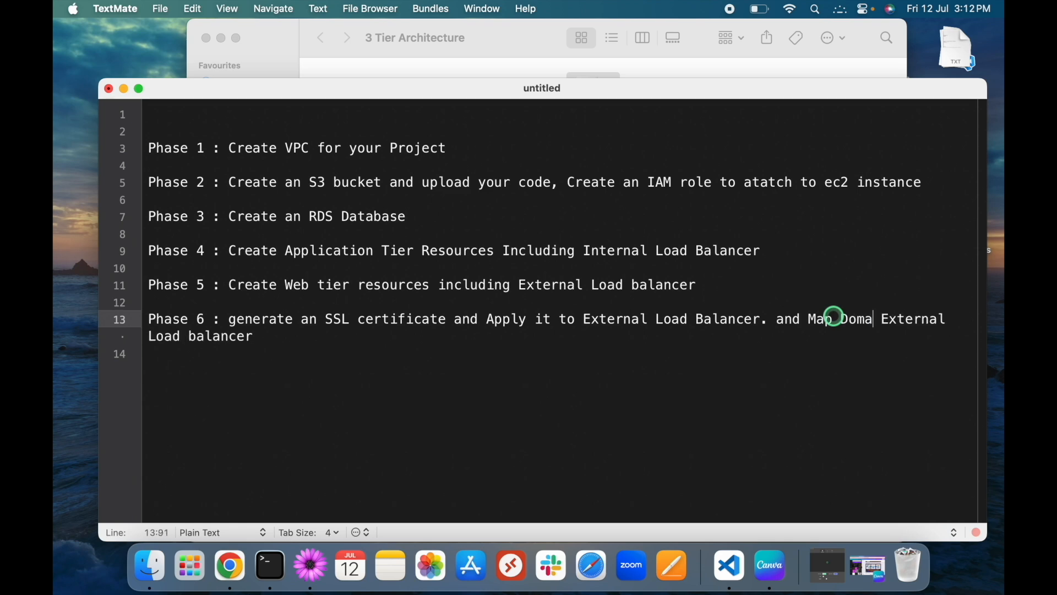
{"action": "type", "text": "in name to"}
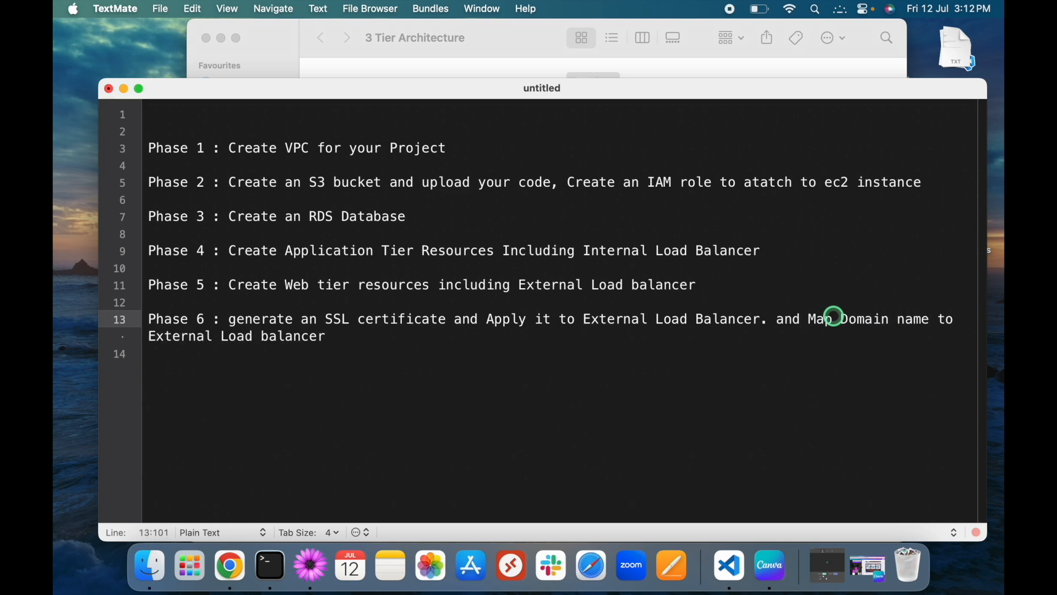
{"action": "key", "text": "super+Right"}
{"action": "type", "text": "."}
{"action": "key", "text": "super+s"}
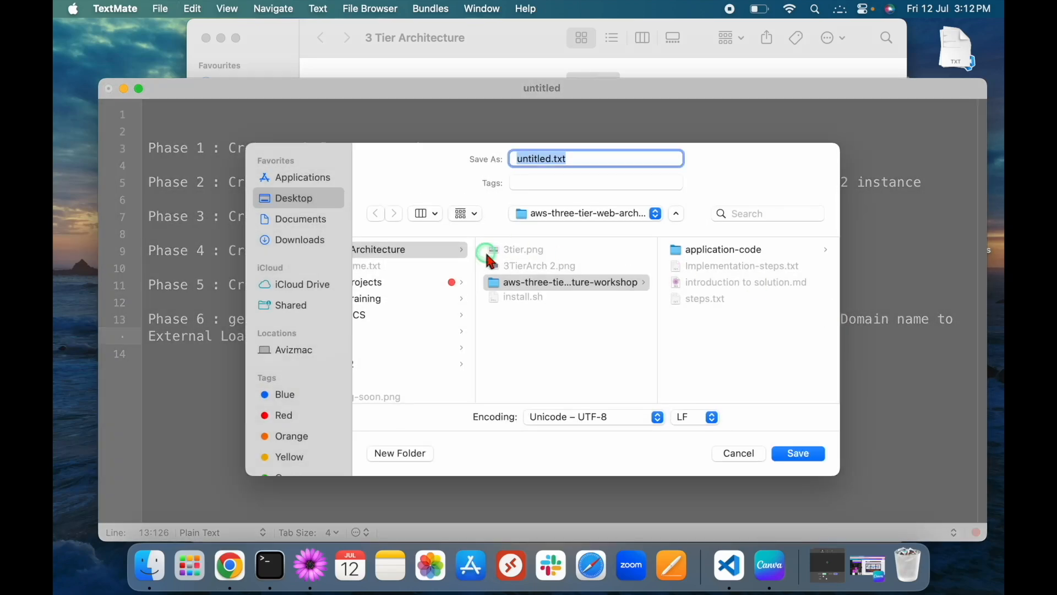
- Save the notes as phases.txt and review the Phase 2 S3 bucket item
{"action": "type", "text": "phase"}
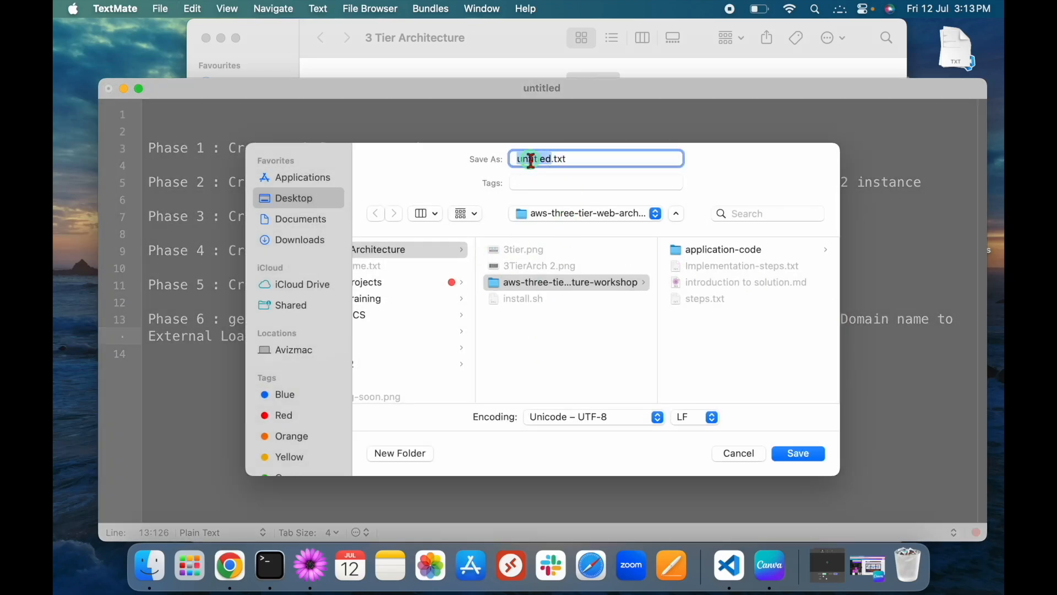
{"action": "type", "text": "s"}
{"action": "key", "text": "Return"}
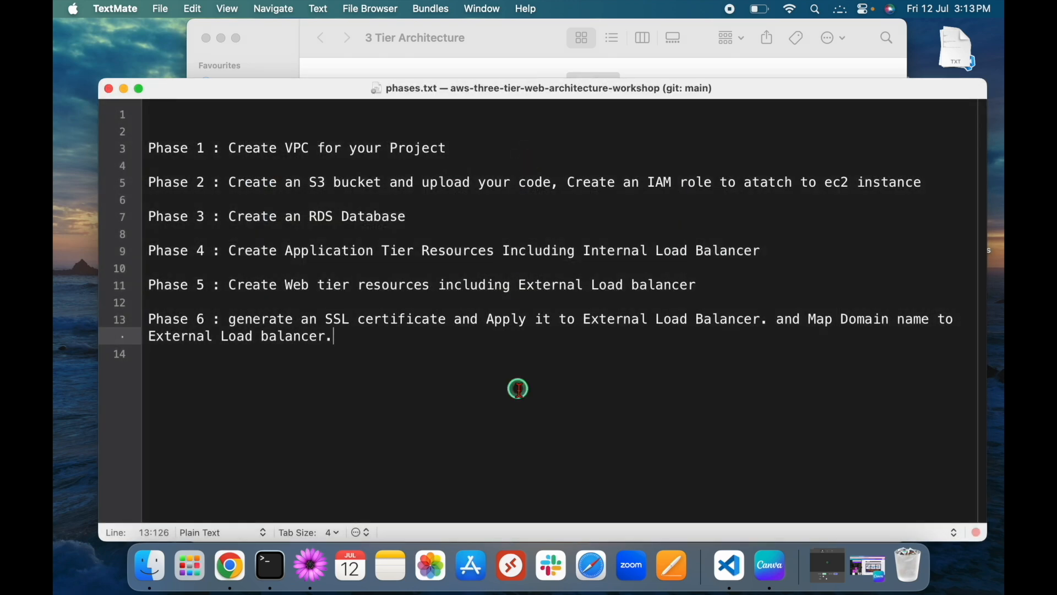
{"action": "left_click", "coordinate": [449, 221]}
{"action": "left_click_drag", "start_coordinate": [230, 183], "coordinate": [560, 183]}
{"action": "left_click", "coordinate": [489, 202]}
- Back in the AWS console, open the newly created VPC's details
{"action": "key", "text": "ctrl+Right"}
{"action": "left_click", "coordinate": [557, 260]}
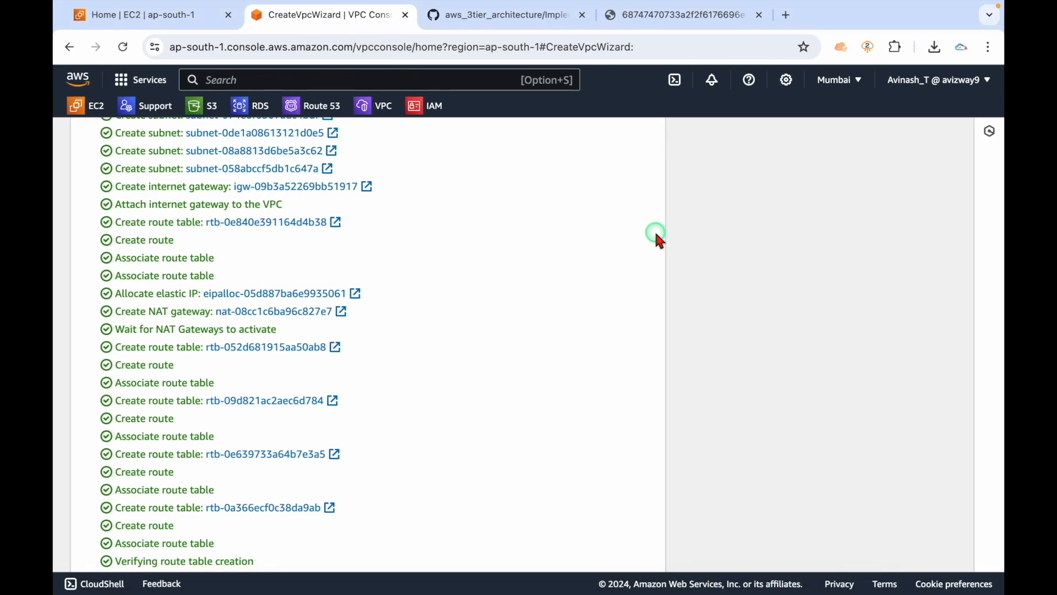
{"action": "scroll", "coordinate": [658, 237], "scroll_direction": "up", "scroll_amount": 10}
{"action": "scroll", "coordinate": [682, 220], "scroll_direction": "down", "scroll_amount": 15}
{"action": "left_click", "coordinate": [613, 551]}
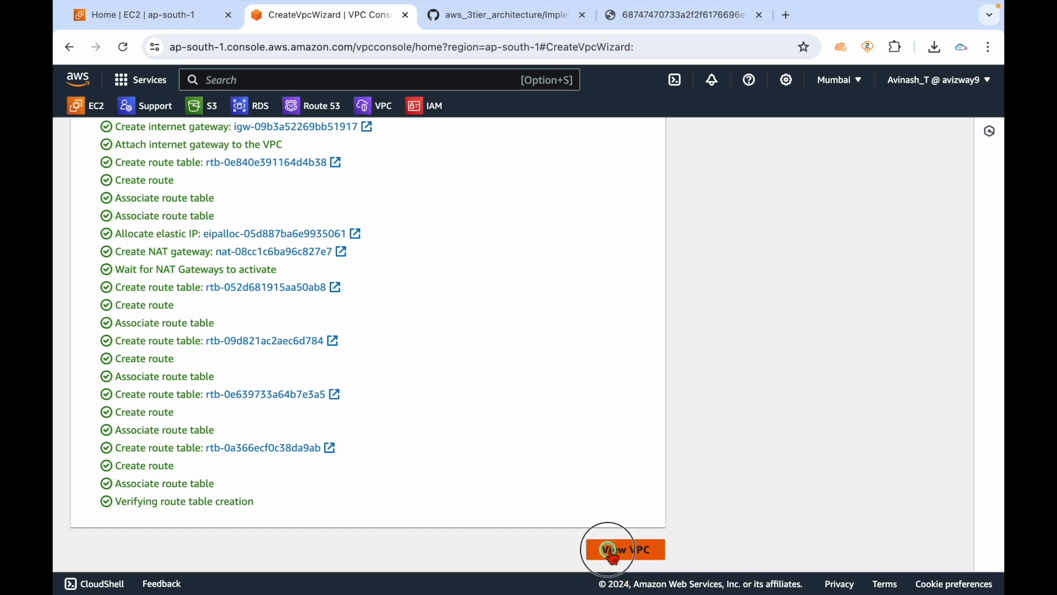
- Return to the aws_3tier_architecture repository's main page on GitHub
{"action": "left_click", "coordinate": [503, 15]}
{"action": "left_click", "coordinate": [192, 115]}
{"action": "left_click", "coordinate": [74, 48]}
{"action": "left_click", "coordinate": [460, 48]}
- Point out the aws_3tier_architecture repository name and open Implementation_Steps.md
{"action": "left_click", "coordinate": [311, 292]}
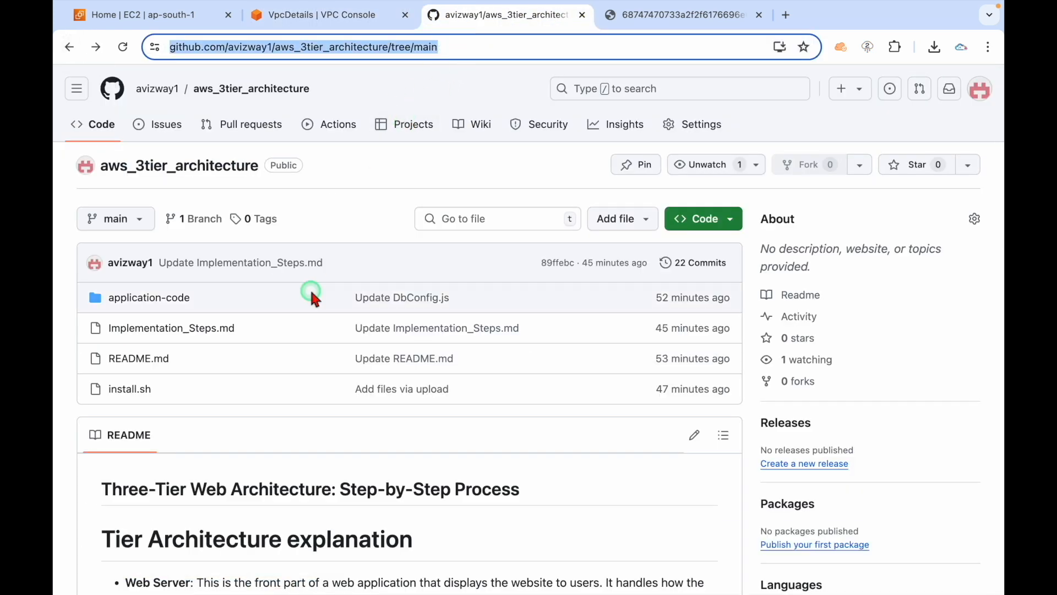
{"action": "left_click_drag", "start_coordinate": [299, 165], "coordinate": [120, 172]}
{"action": "left_click", "coordinate": [321, 173]}
{"action": "left_click_drag", "start_coordinate": [261, 167], "coordinate": [111, 165]}
{"action": "left_click", "coordinate": [319, 179]}
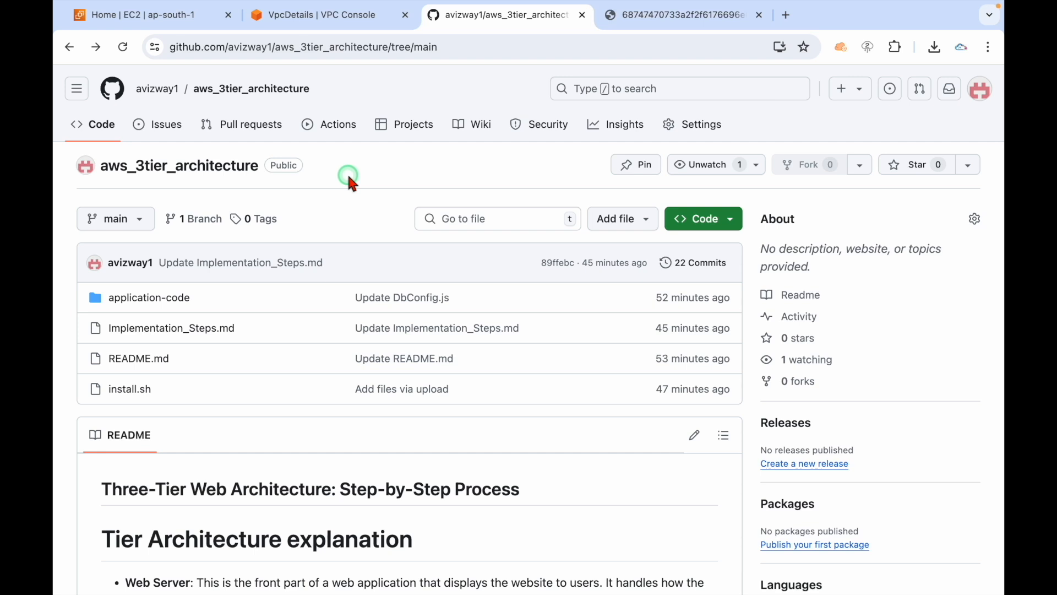
{"action": "scroll", "coordinate": [349, 176], "scroll_direction": "down", "scroll_amount": 1}
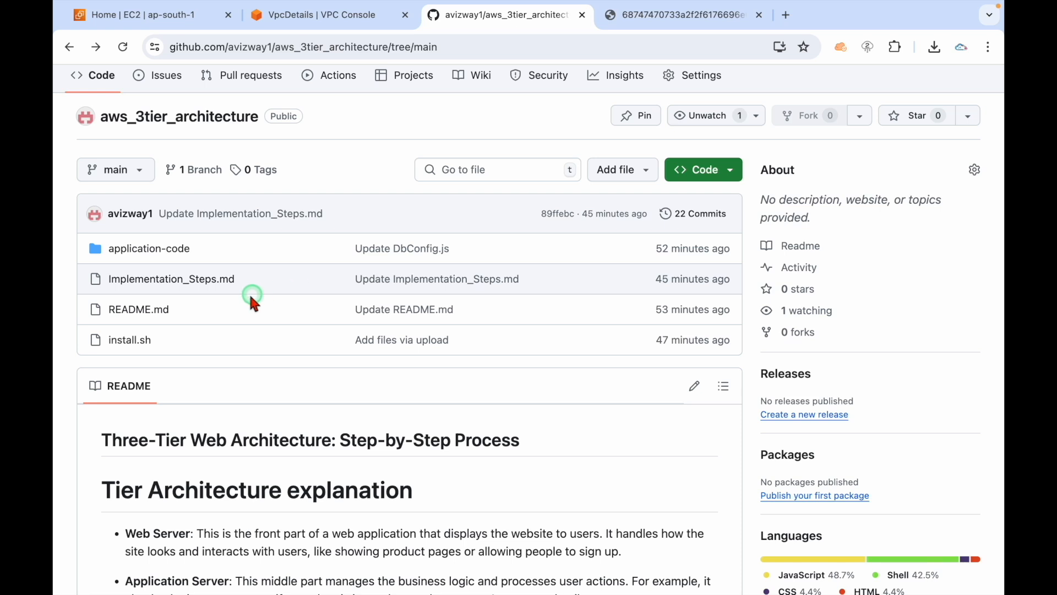
{"action": "left_click_drag", "start_coordinate": [259, 283], "coordinate": [103, 278]}
{"action": "left_click_drag", "start_coordinate": [250, 279], "coordinate": [106, 278]}
{"action": "left_click", "coordinate": [308, 277]}
{"action": "left_click", "coordinate": [212, 278]}
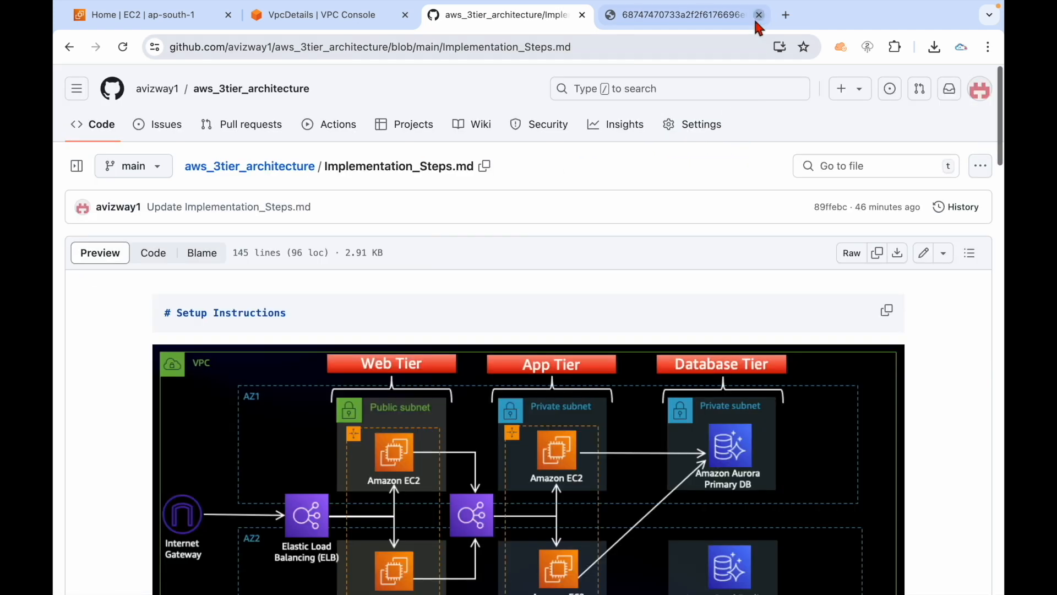
- Close the extra tab and copy the git clone command from 'Clone the Git Repository'
{"action": "left_click", "coordinate": [758, 15]}
{"action": "scroll", "coordinate": [492, 407], "scroll_direction": "down", "scroll_amount": 10}
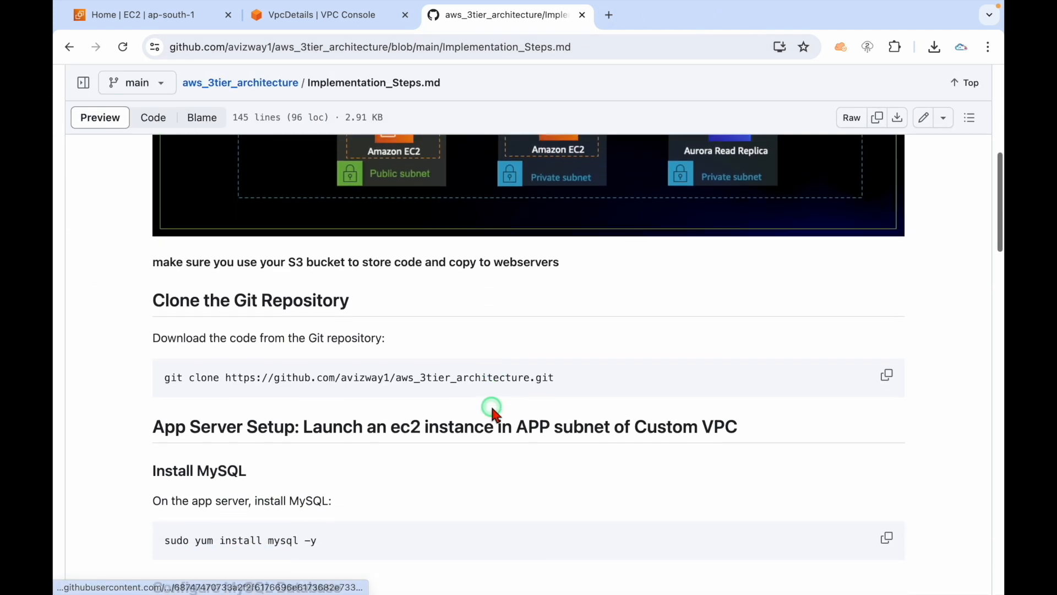
{"action": "left_click_drag", "start_coordinate": [160, 338], "coordinate": [655, 315]}
{"action": "left_click", "coordinate": [683, 334]}
{"action": "left_click", "coordinate": [884, 332]}
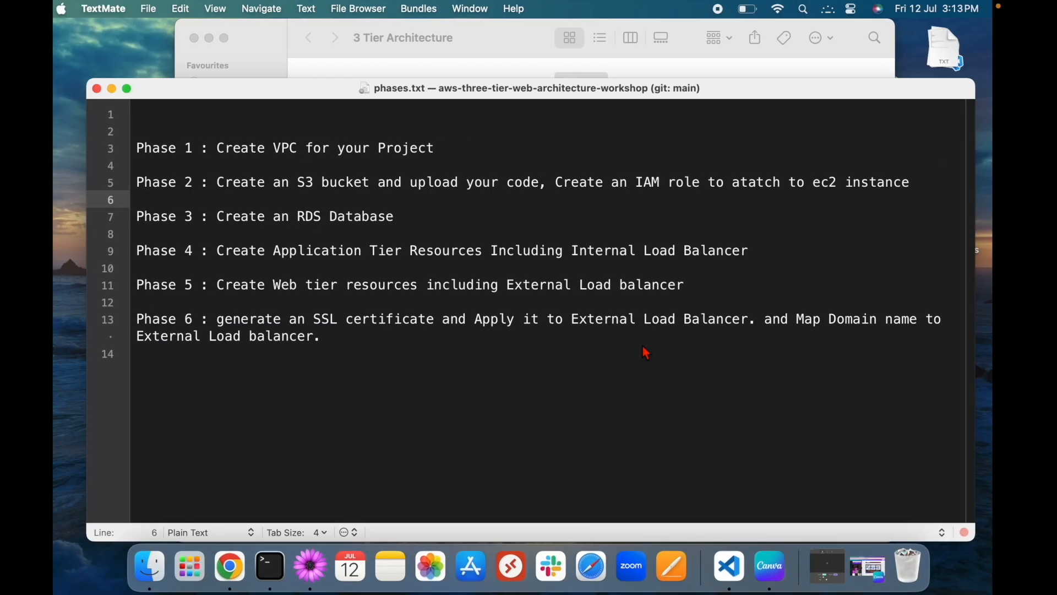
- Bring Finder forward, show the Desktop, and add a new folder there
{"action": "left_click", "coordinate": [380, 389]}
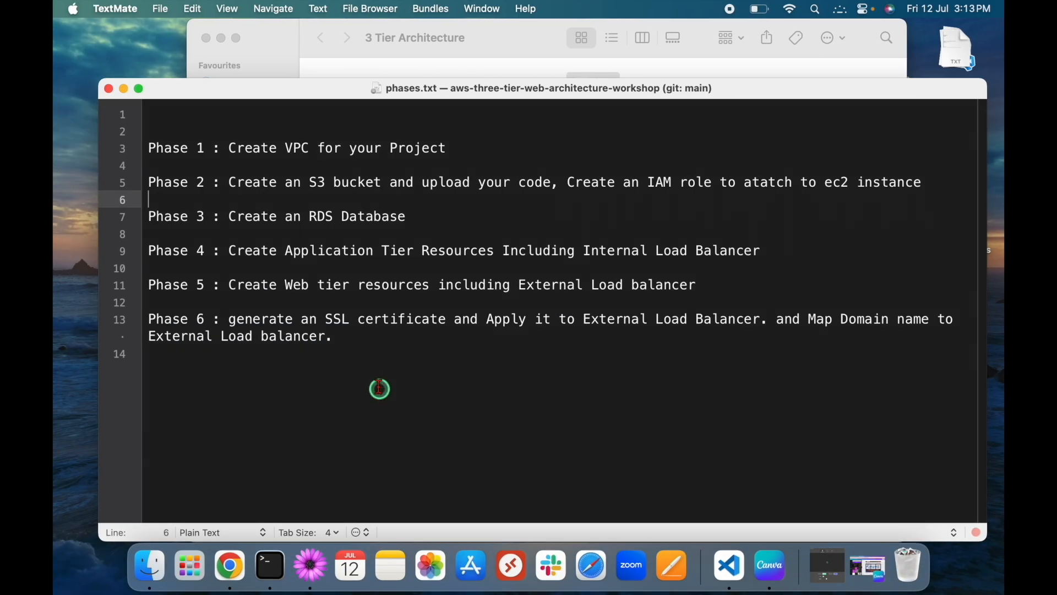
{"action": "left_click", "coordinate": [150, 567]}
{"action": "left_click", "coordinate": [395, 228]}
{"action": "left_click", "coordinate": [234, 145]}
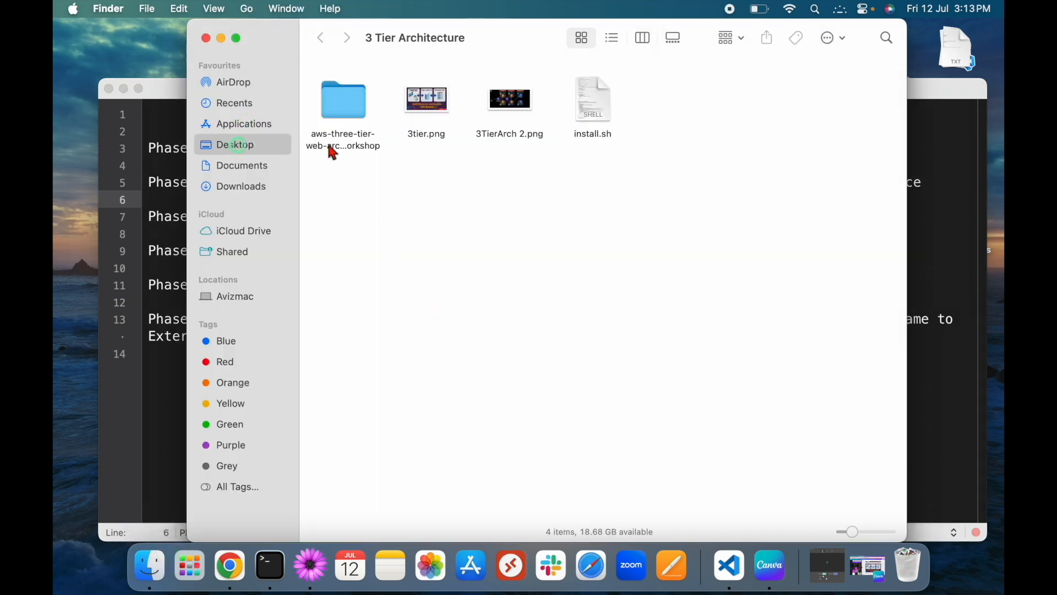
{"action": "left_click", "coordinate": [551, 164]}
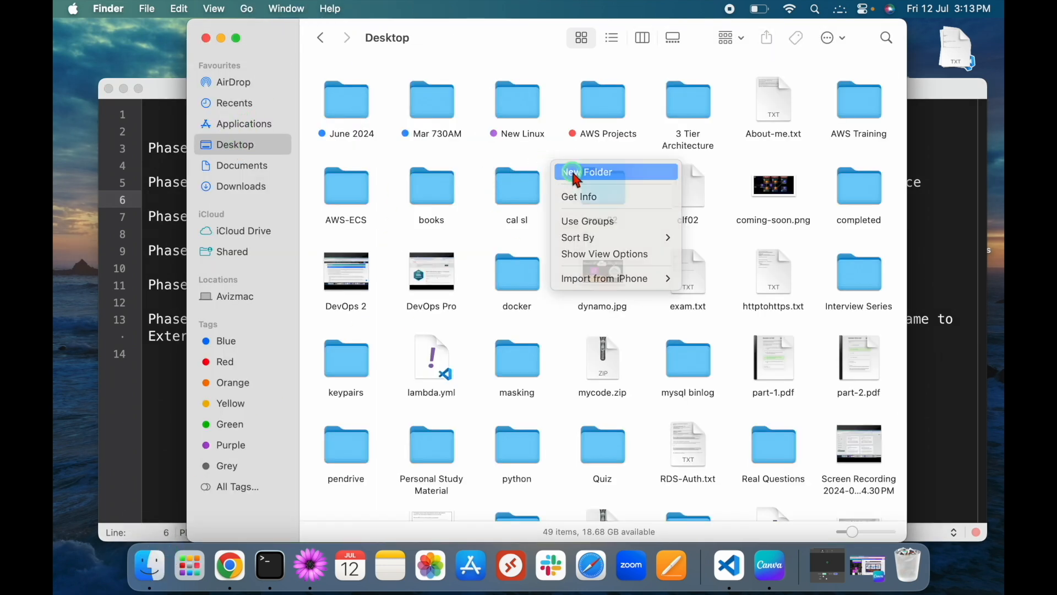
{"action": "left_click", "coordinate": [563, 173]}
- Name the folder 'YT 3Tierproject' and open a Terminal window at it
{"action": "type", "text": "YT #Tie"}
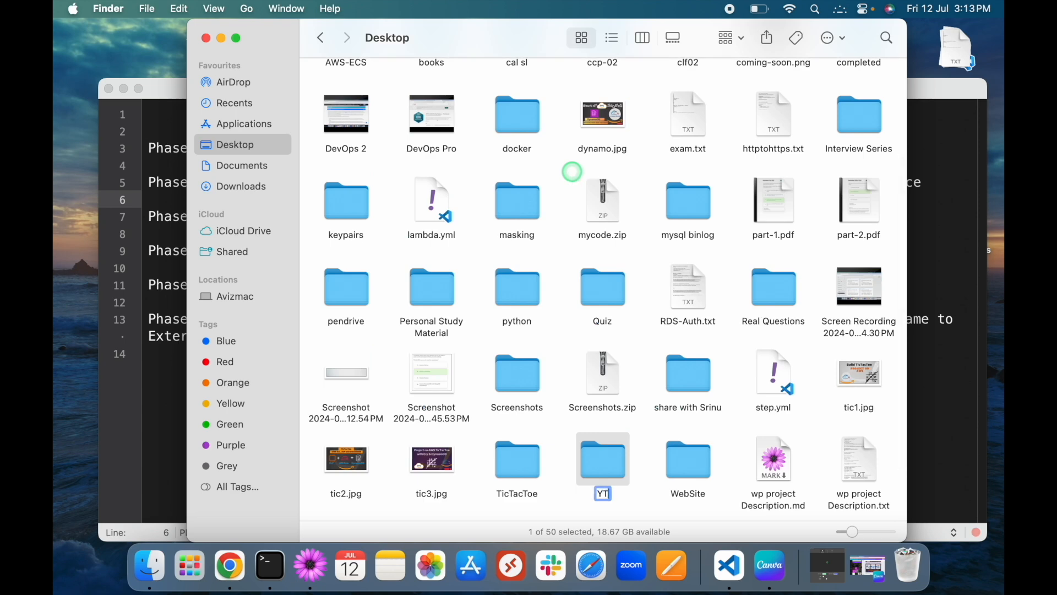
{"action": "key", "text": "BackSpace"}
{"action": "key", "text": "BackSpace"}
{"action": "key", "text": "BackSpace"}
{"action": "key", "text": "BackSpace"}
{"action": "type", "text": "3Tierproject"}
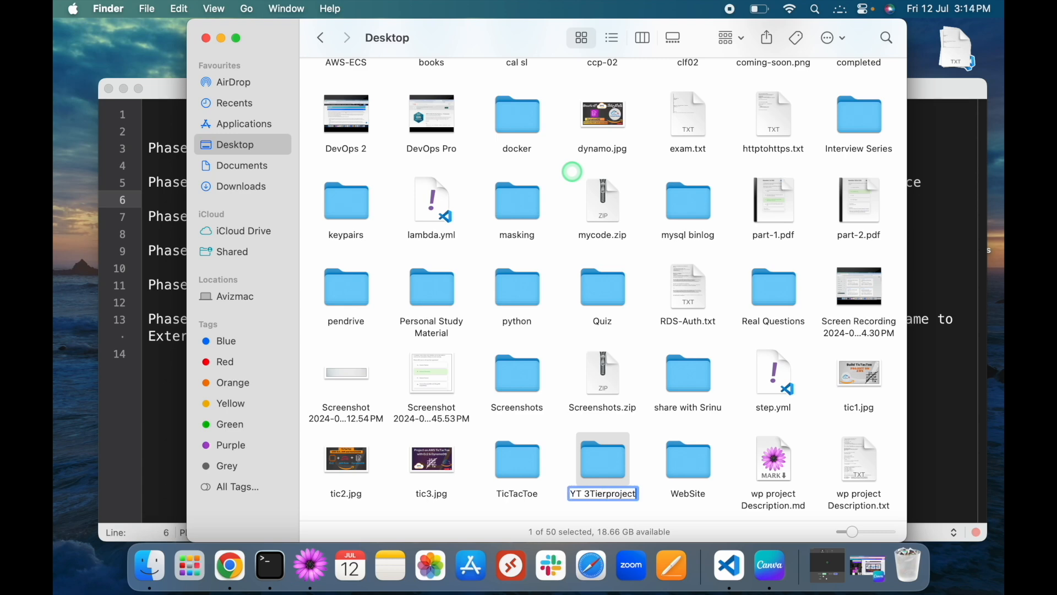
{"action": "key", "text": "Return"}
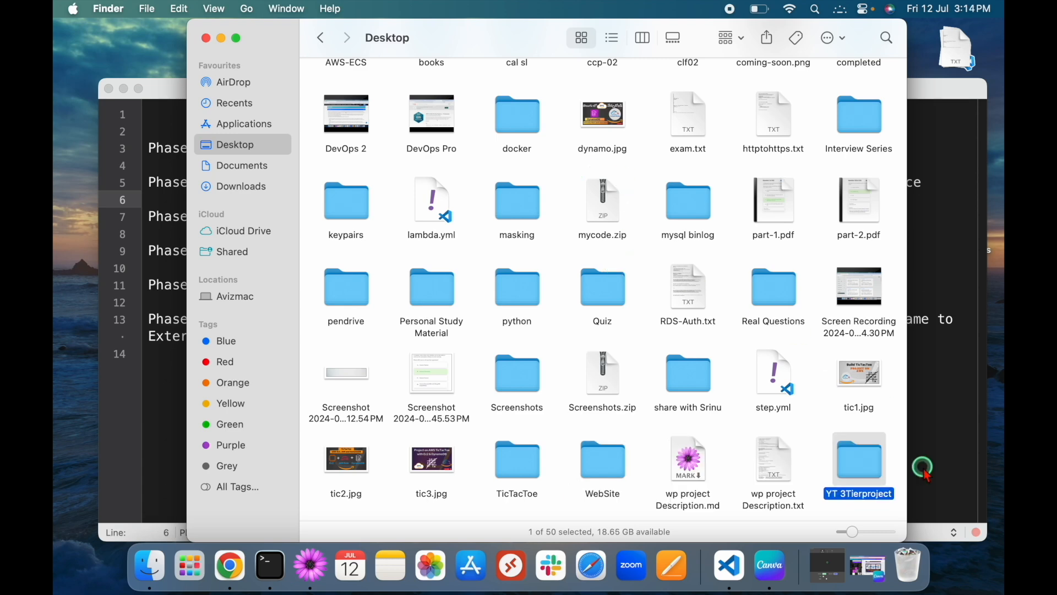
{"action": "right_click", "coordinate": [851, 456]}
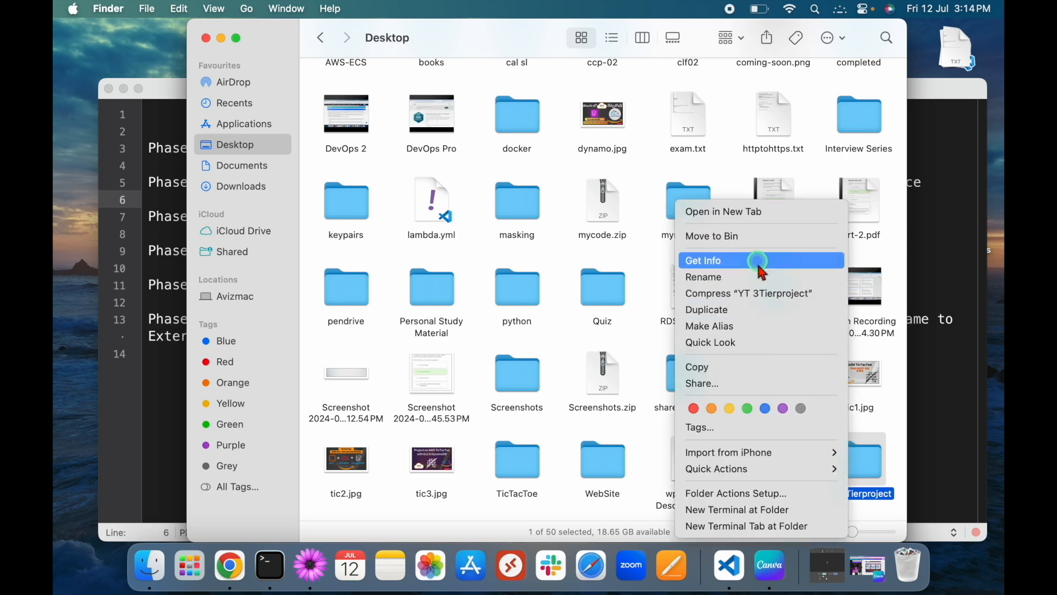
{"action": "left_click", "coordinate": [764, 512]}
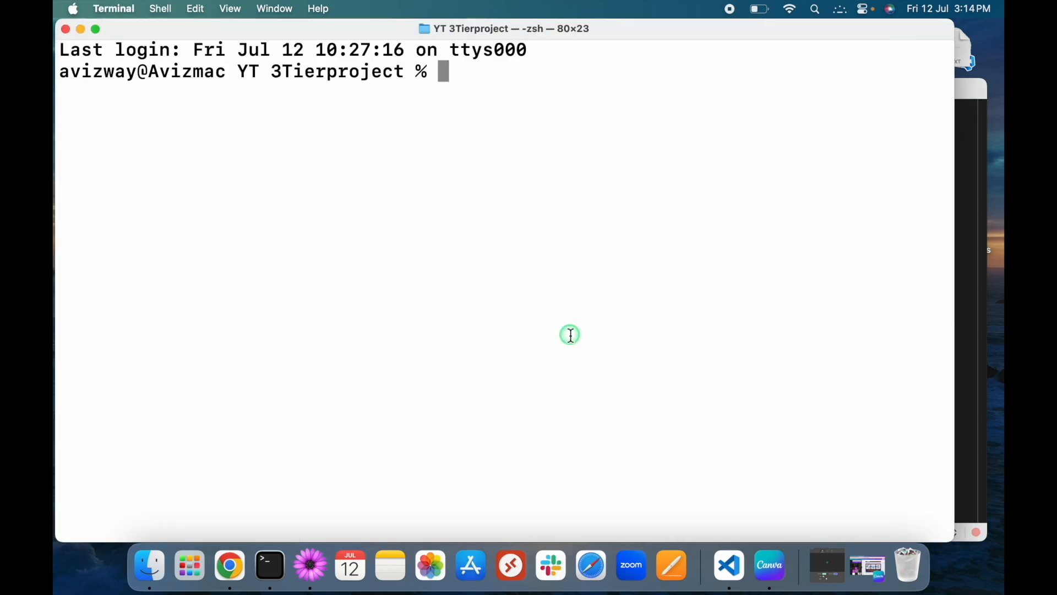
- Paste and run the aws_3tier_architecture git clone command, then close Terminal
{"action": "right_click", "coordinate": [435, 242]}
{"action": "left_click", "coordinate": [463, 270]}
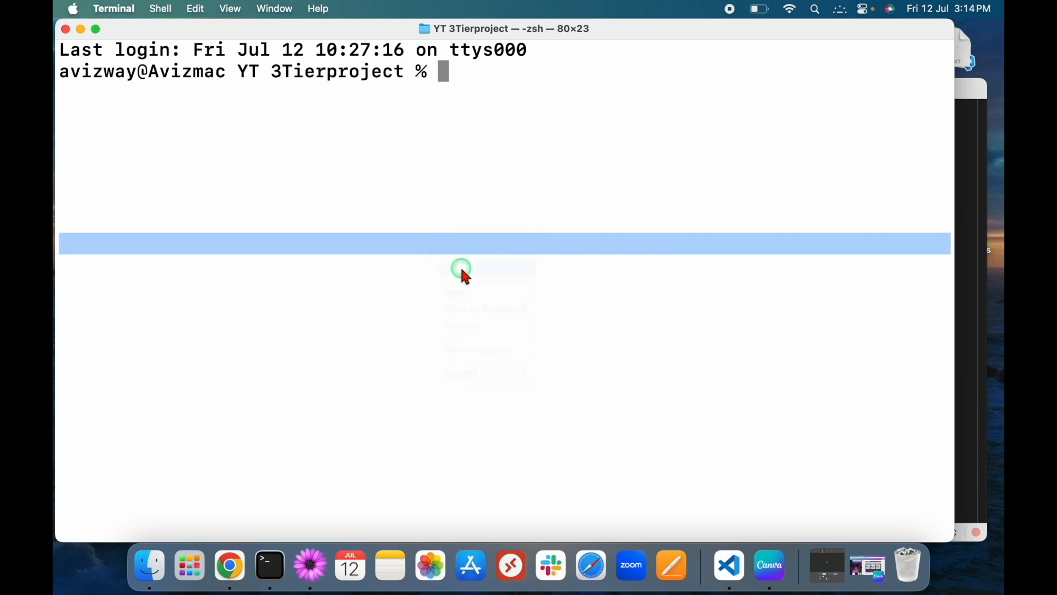
{"action": "key", "text": "Return"}
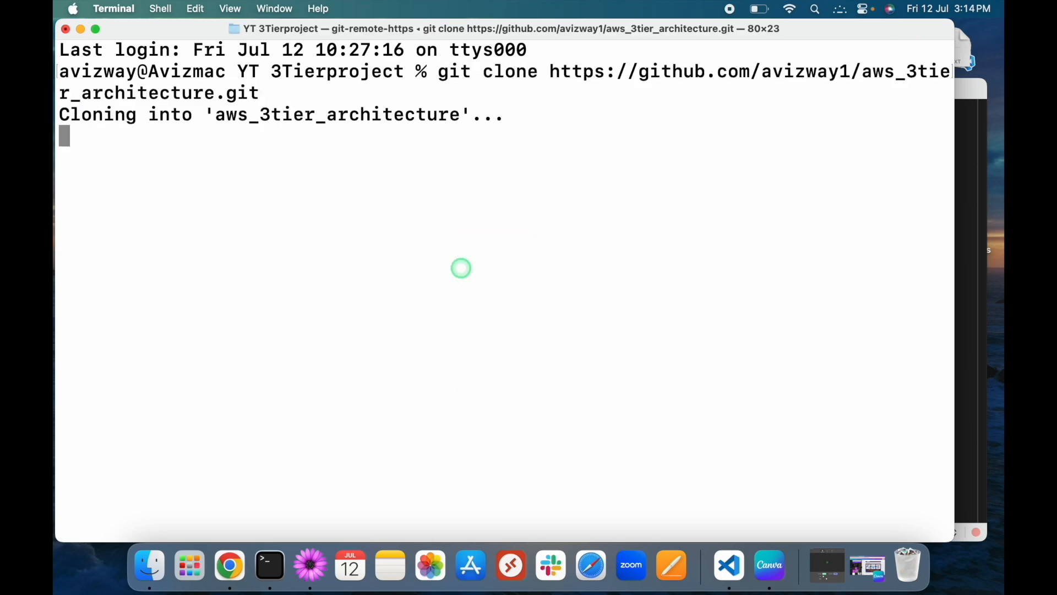
{"action": "left_click", "coordinate": [65, 28]}
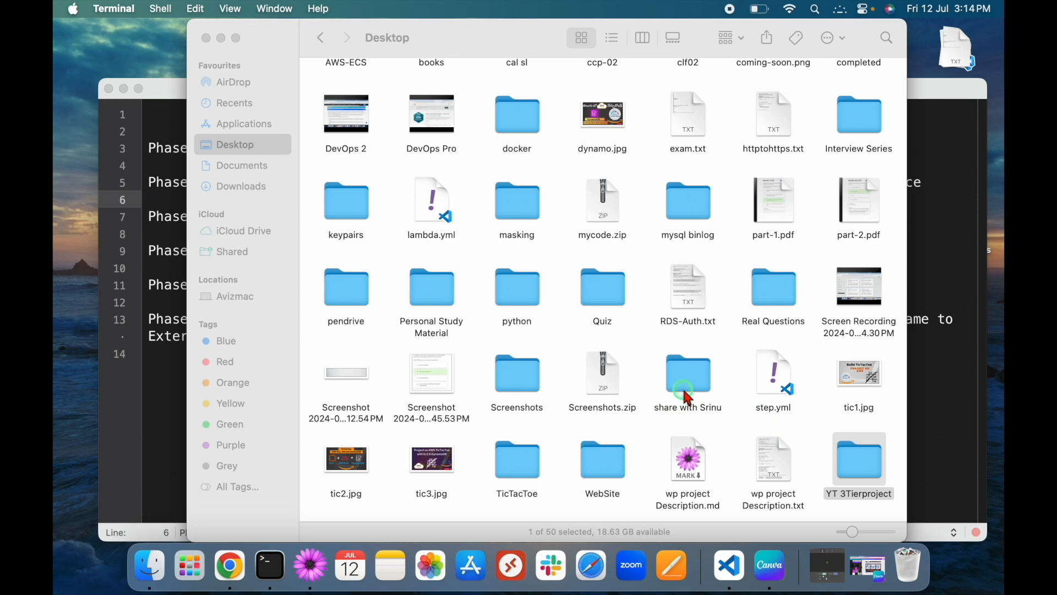
- Open YT 3Tierproject > aws_3tier_architecture and look over the cloned repo's files
{"action": "left_click", "coordinate": [862, 453]}
{"action": "double_click", "coordinate": [866, 462]}
{"action": "left_click", "coordinate": [333, 102]}
{"action": "left_click", "coordinate": [416, 194]}
{"action": "left_click", "coordinate": [356, 121]}
{"action": "double_click", "coordinate": [356, 121]}
{"action": "left_click", "coordinate": [485, 234]}
{"action": "left_click_drag", "start_coordinate": [628, 210], "coordinate": [344, 63]}
{"action": "left_click", "coordinate": [567, 230]}
{"action": "left_click_drag", "start_coordinate": [647, 186], "coordinate": [562, 74]}
{"action": "left_click_drag", "start_coordinate": [630, 179], "coordinate": [417, 89]}
{"action": "left_click", "coordinate": [512, 283]}
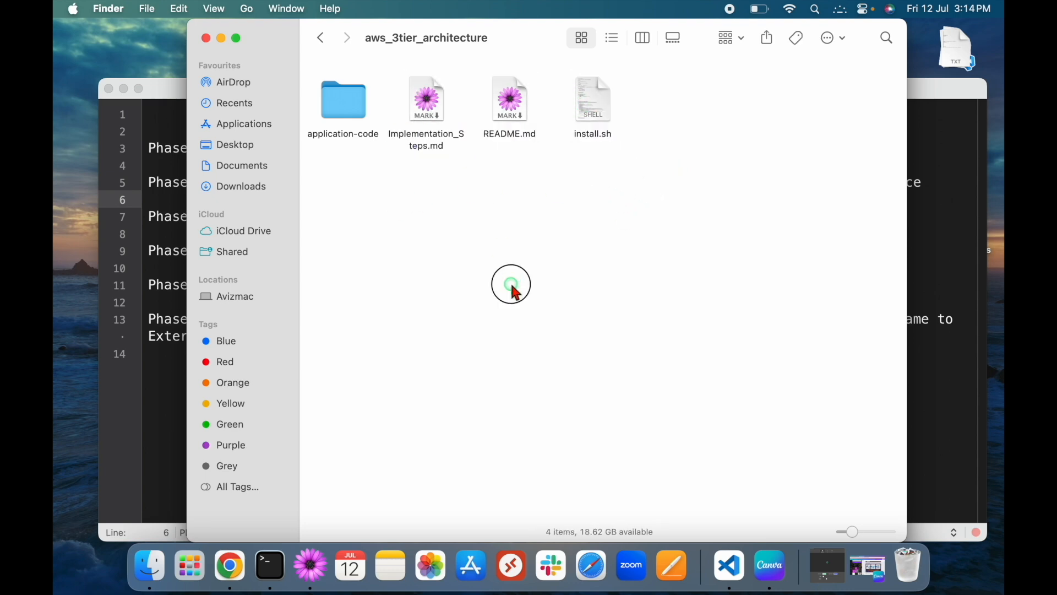
- Go into application-code > app-tier and open DbConfig.js with TextMate
{"action": "double_click", "coordinate": [349, 114]}
{"action": "left_click", "coordinate": [414, 242]}
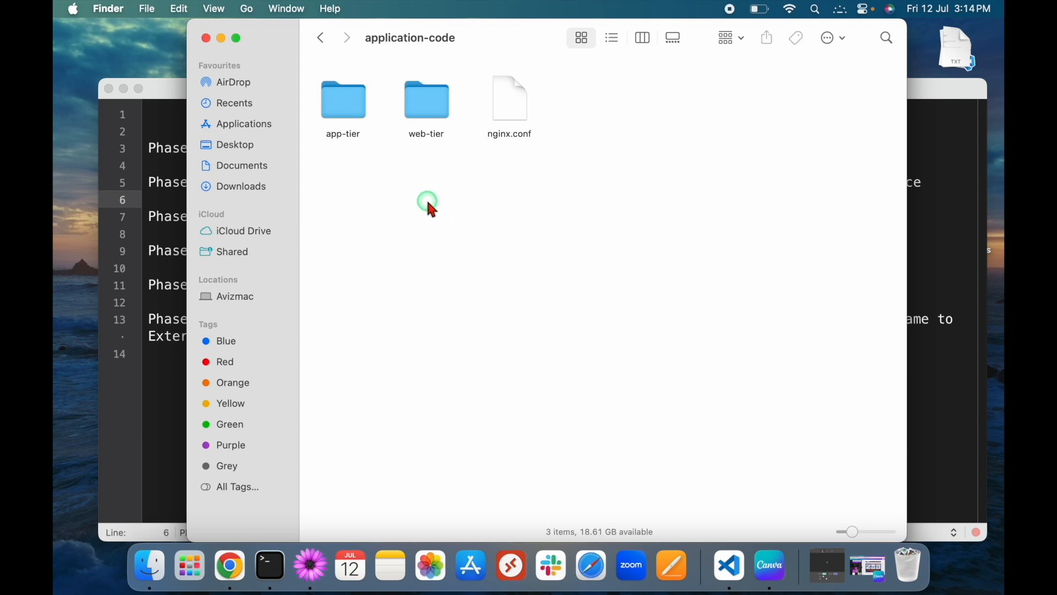
{"action": "double_click", "coordinate": [351, 108]}
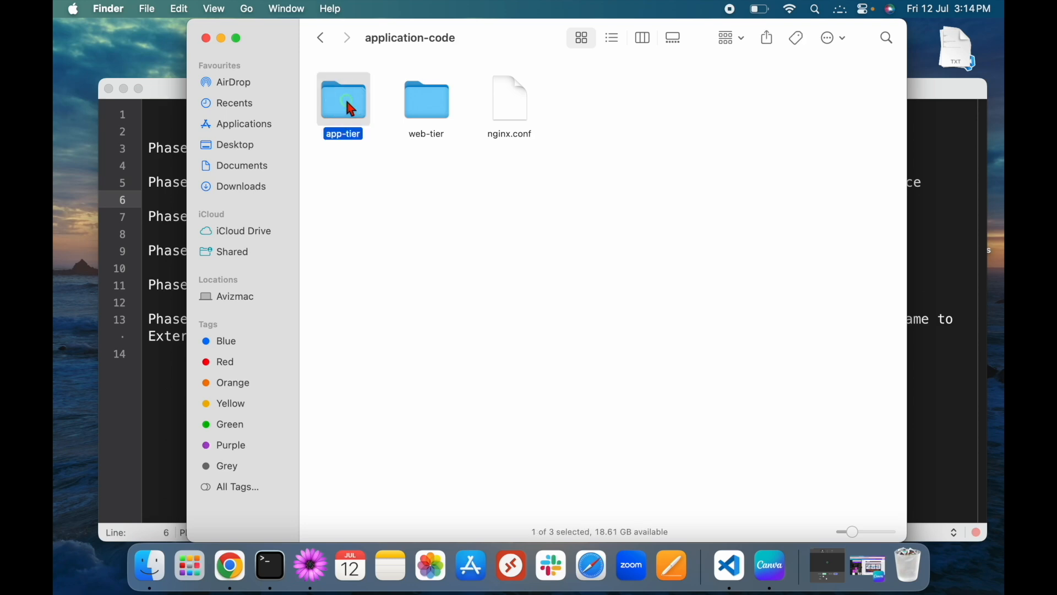
{"action": "left_click", "coordinate": [343, 106]}
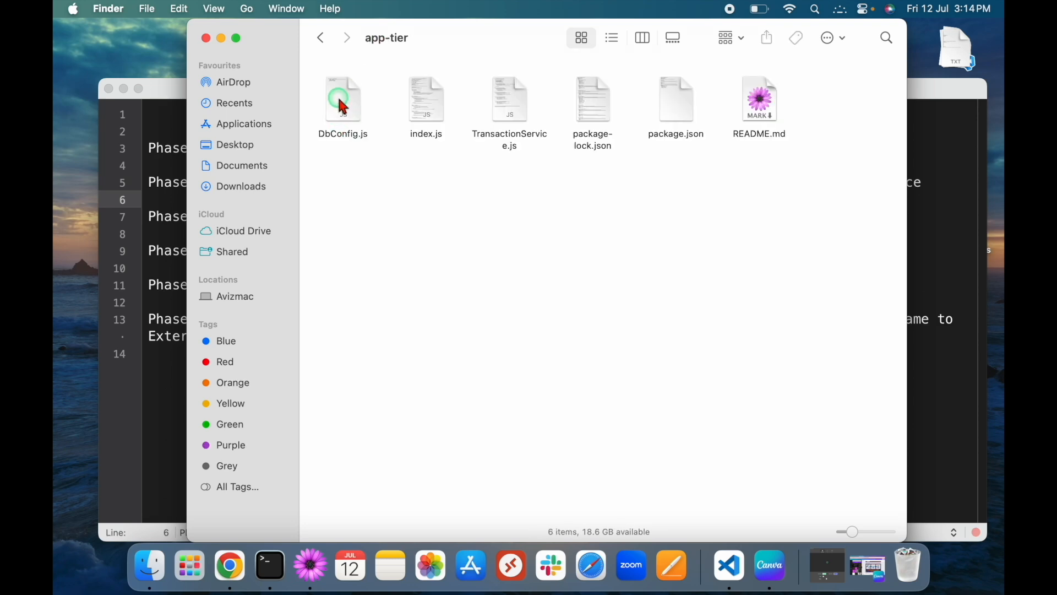
{"action": "right_click", "coordinate": [342, 107]}
{"action": "mouse_move", "coordinate": [389, 121]}
{"action": "left_click", "coordinate": [567, 131]}
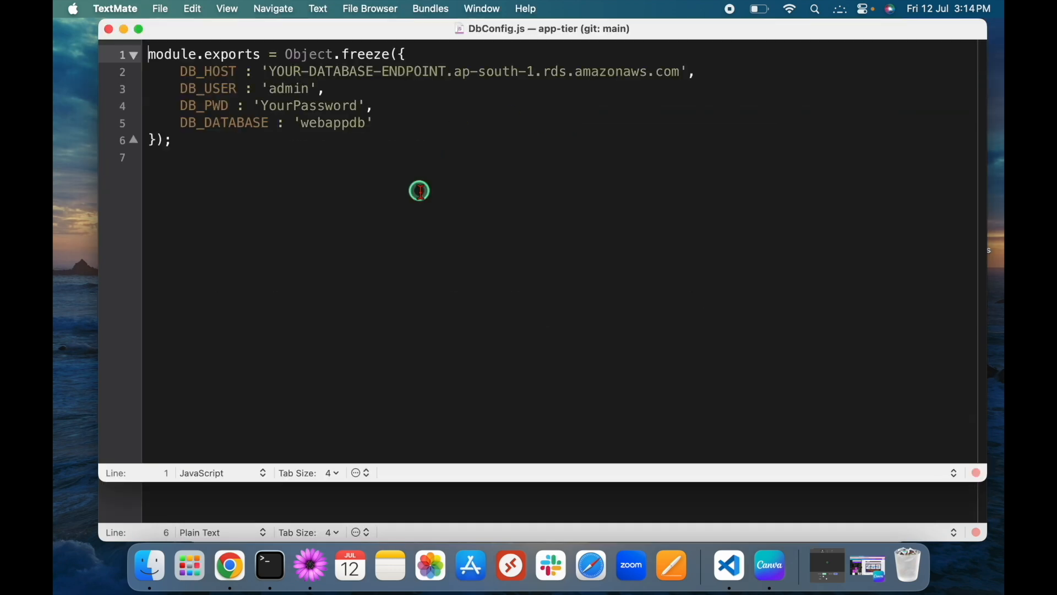
- Review the database settings on lines 2–5 of DbConfig.js, then close it and return to application-code
{"action": "left_click_drag", "start_coordinate": [396, 122], "coordinate": [130, 70]}
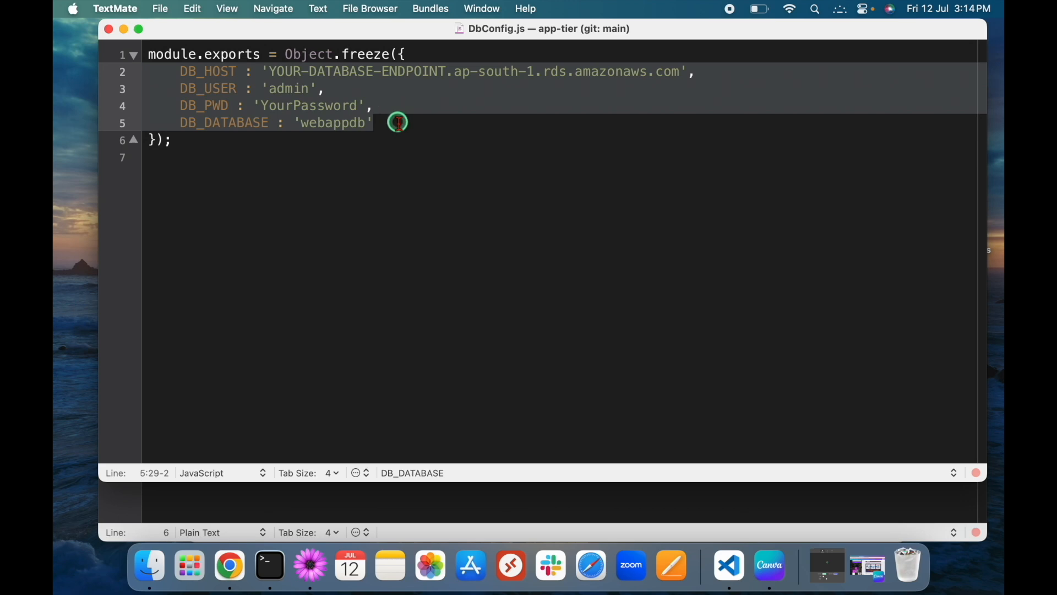
{"action": "left_click", "coordinate": [109, 29]}
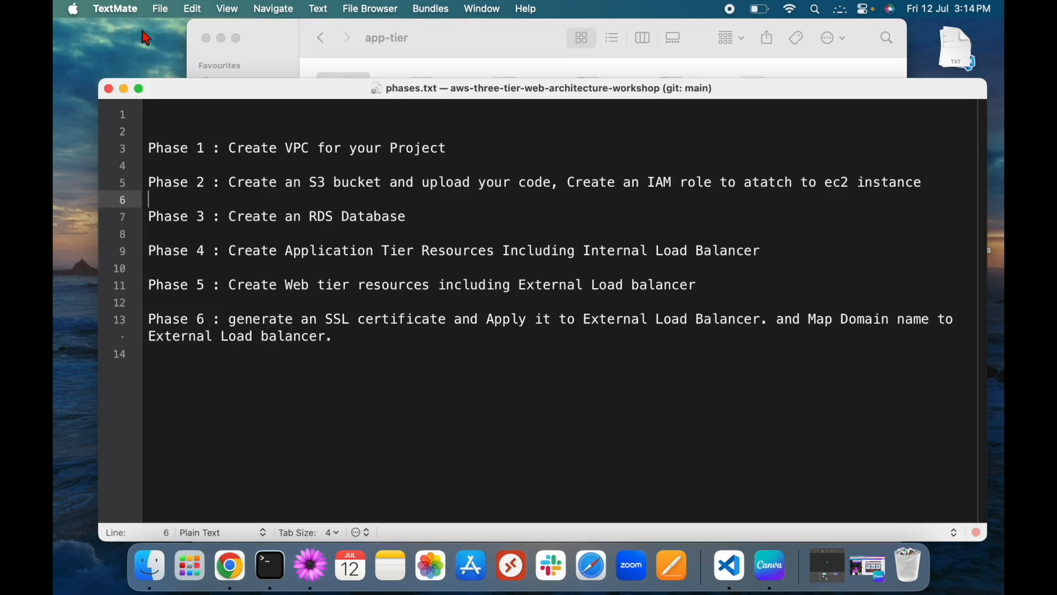
{"action": "left_click", "coordinate": [452, 32]}
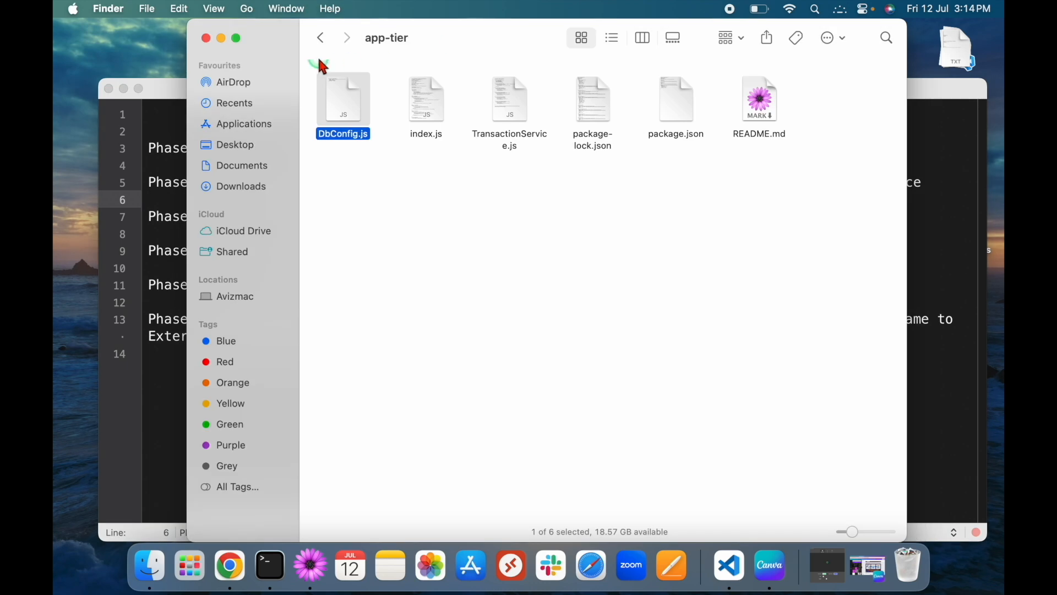
{"action": "left_click", "coordinate": [323, 38]}
- Open nginx.conf in TextMate and scroll down through its settings
{"action": "left_click", "coordinate": [510, 104]}
{"action": "right_click", "coordinate": [510, 105]}
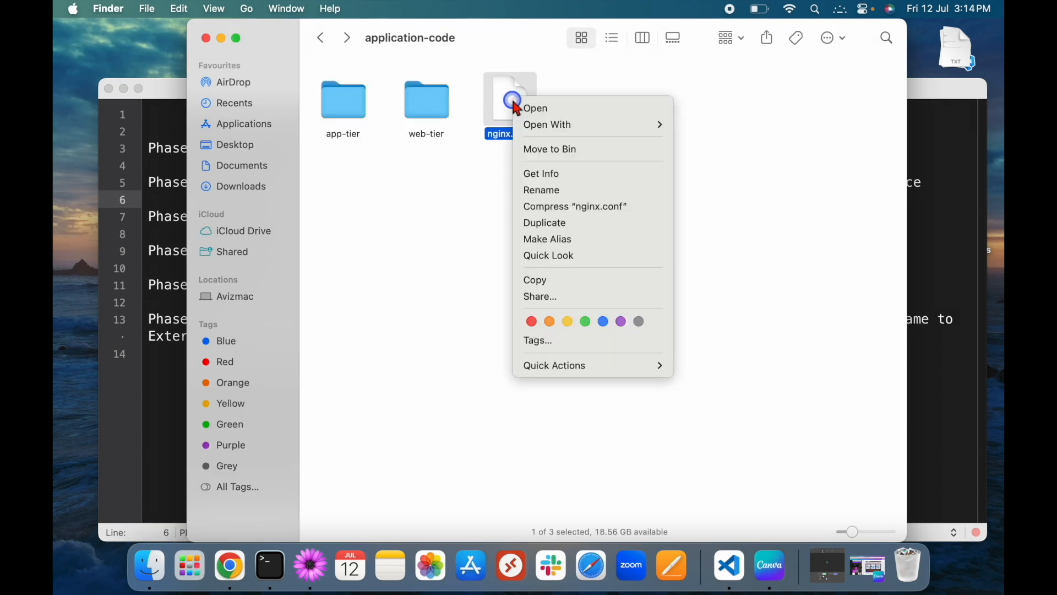
{"action": "mouse_move", "coordinate": [566, 127]}
{"action": "left_click", "coordinate": [762, 122]}
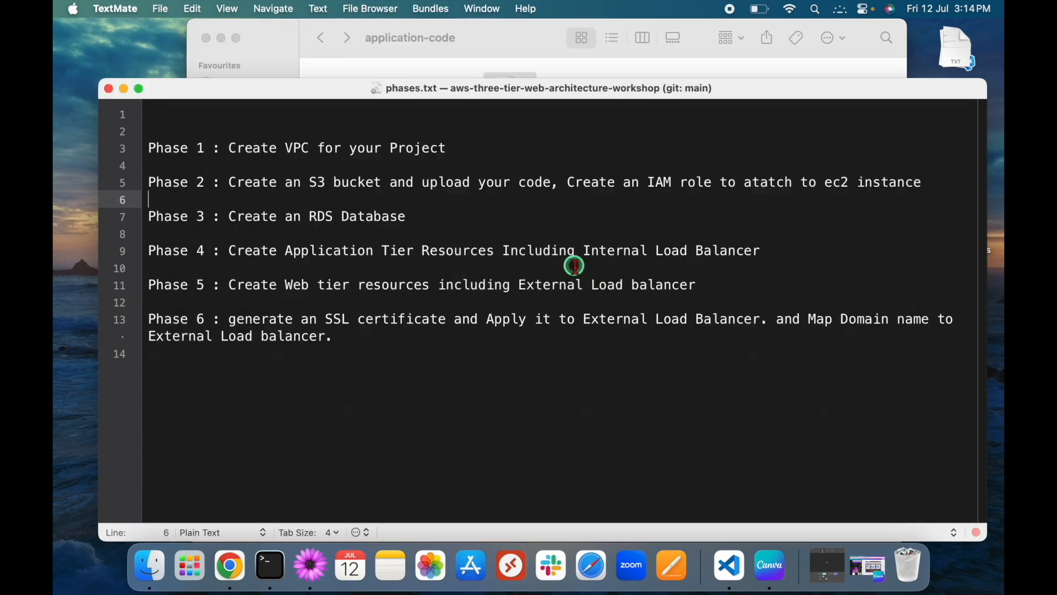
{"action": "scroll", "coordinate": [489, 422], "scroll_direction": "down", "scroll_amount": 15}
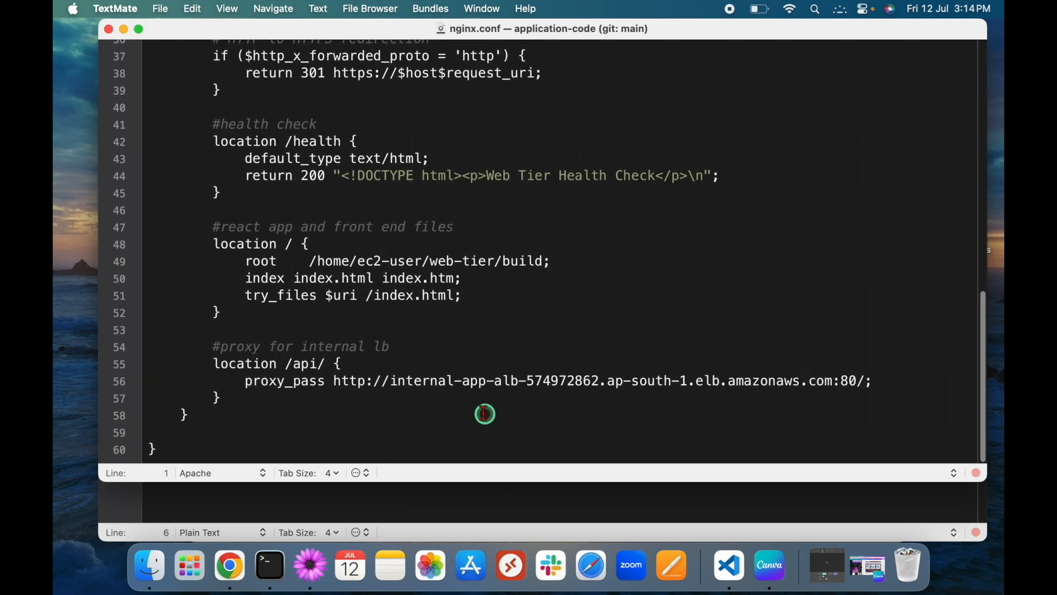
- Read line 9 of the phases list about the internal load balancer
{"action": "left_click", "coordinate": [280, 504]}
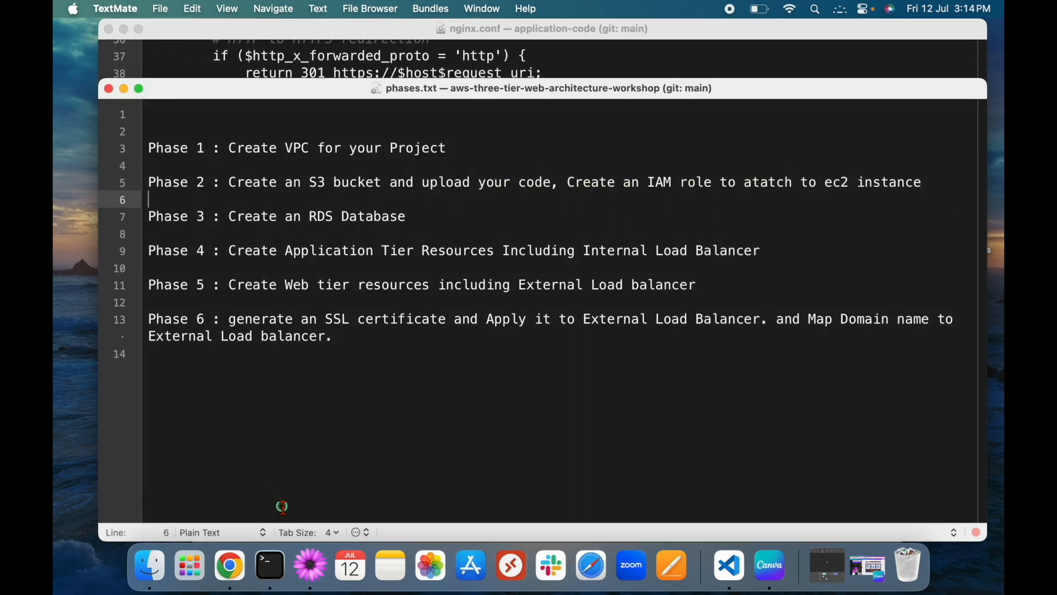
{"action": "double_click", "coordinate": [368, 252]}
{"action": "triple_click", "coordinate": [369, 254]}
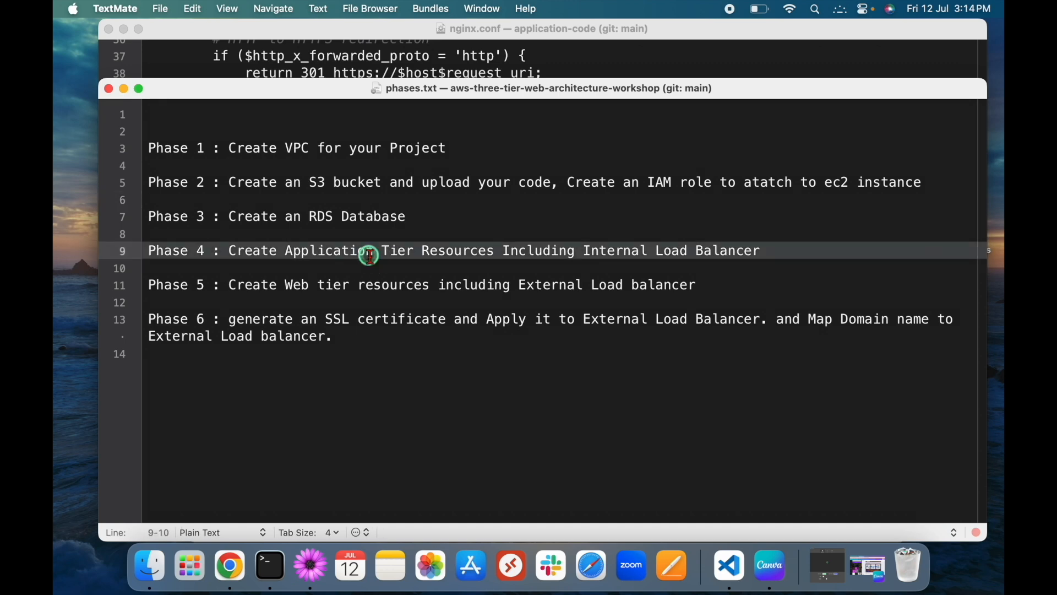
{"action": "mouse_move", "coordinate": [592, 252]}
{"action": "left_mouse_down"}
{"action": "mouse_move", "coordinate": [782, 259]}
{"action": "mouse_move", "coordinate": [770, 249]}
{"action": "mouse_move", "coordinate": [585, 251]}
{"action": "left_mouse_up"}
- Check the internal load balancer proxy address on line 56 of nginx.conf, then close it and return to Finder
{"action": "left_click", "coordinate": [569, 42]}
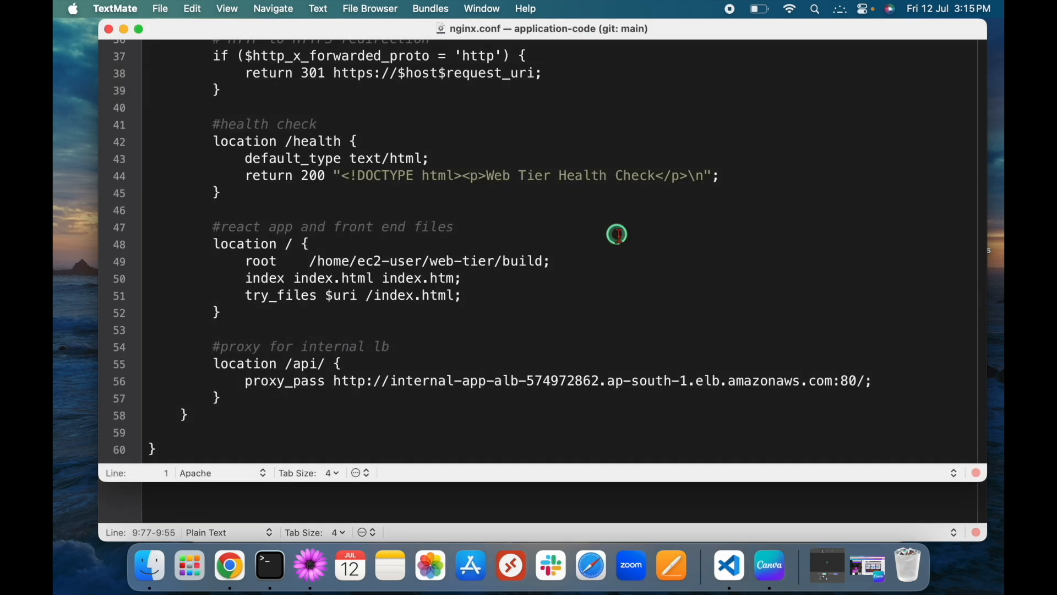
{"action": "left_click_drag", "start_coordinate": [335, 381], "coordinate": [873, 390]}
{"action": "left_click", "coordinate": [674, 434]}
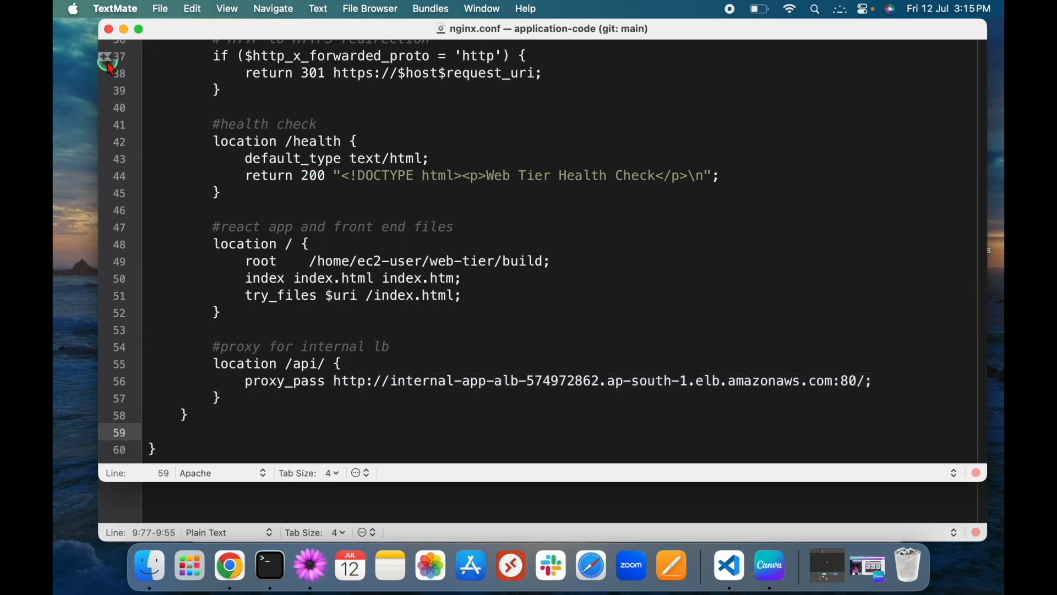
{"action": "left_click", "coordinate": [109, 30]}
{"action": "left_click", "coordinate": [415, 385]}
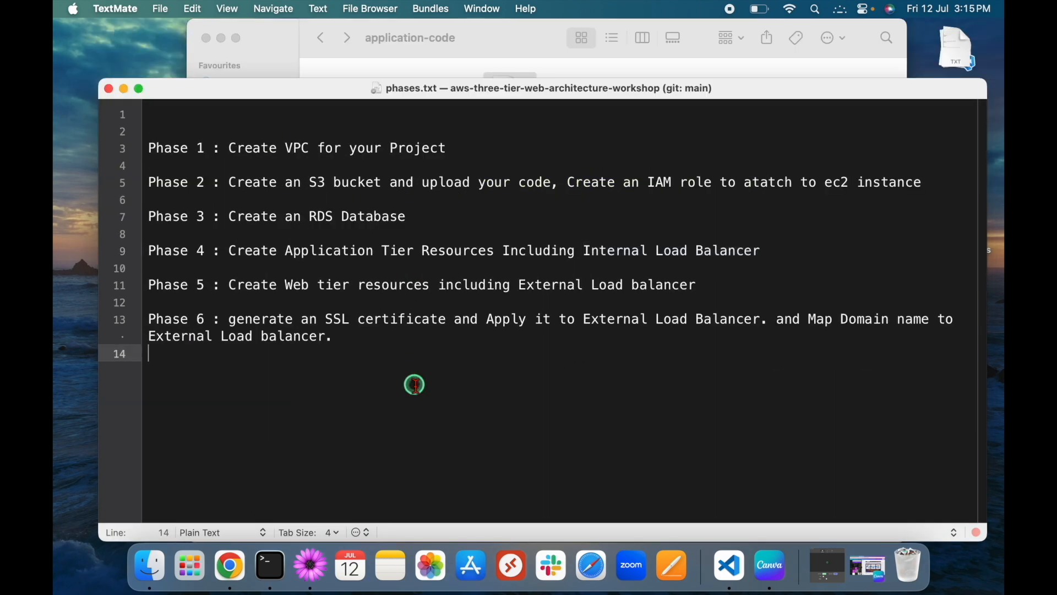
{"action": "left_click", "coordinate": [502, 30]}
{"action": "left_click", "coordinate": [443, 263]}
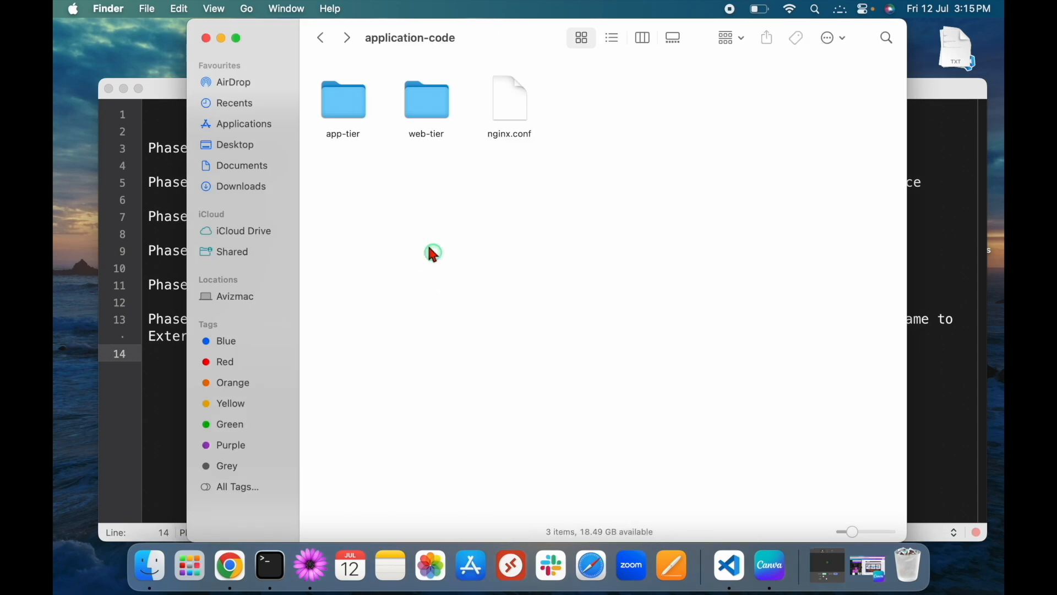
- Go back to the aws_3tier_architecture repo folder, review its four items, and open application-code
{"action": "left_click", "coordinate": [323, 43]}
{"action": "left_click_drag", "start_coordinate": [653, 210], "coordinate": [347, 125]}
{"action": "left_click", "coordinate": [443, 265]}
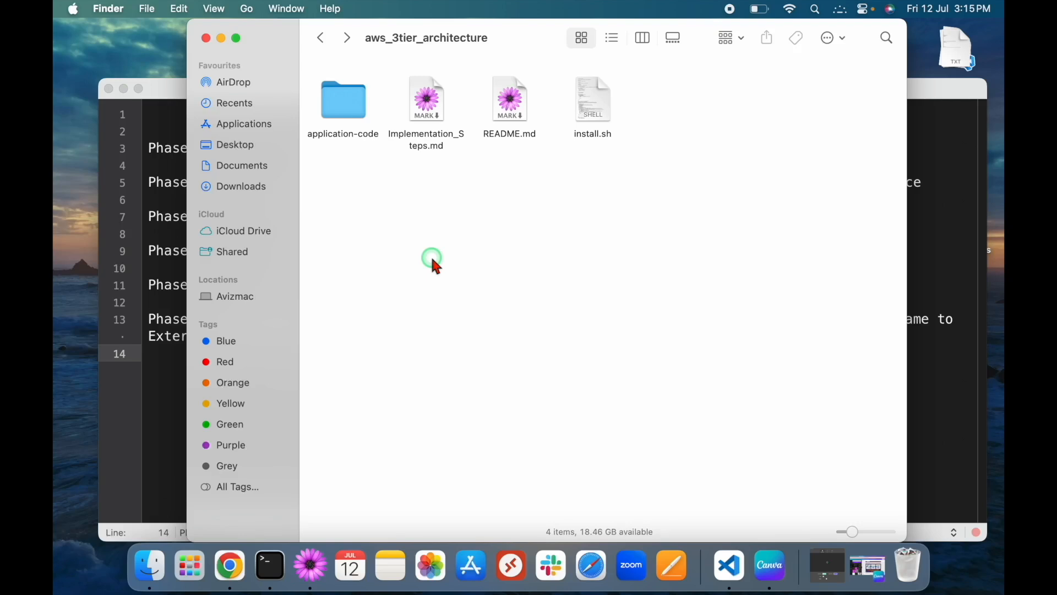
{"action": "double_click", "coordinate": [349, 109]}
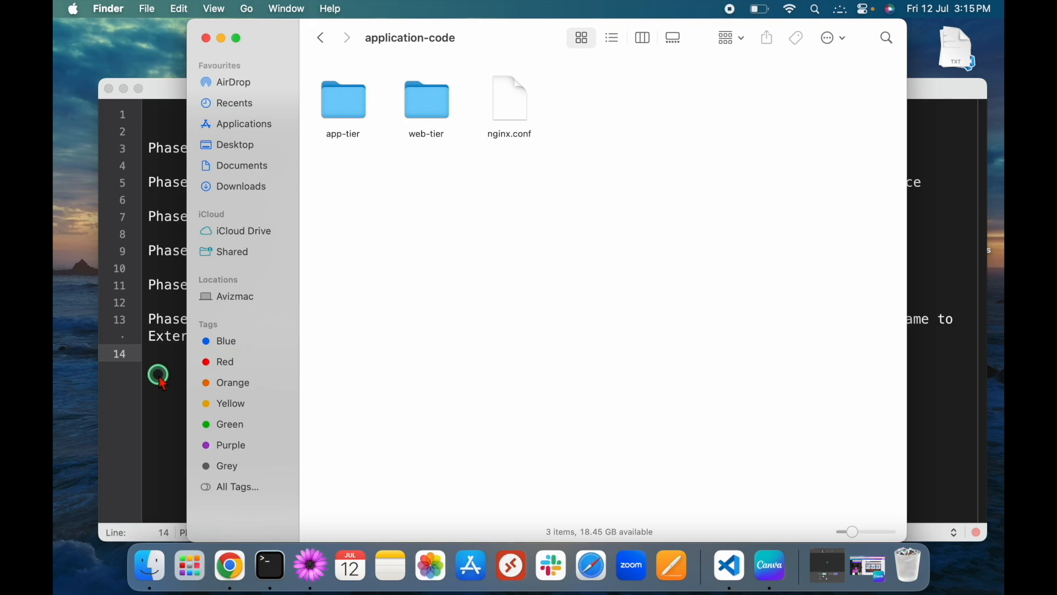
- Open the S3 console in a new browser tab from the EC2 home page, then return to Finder
{"action": "key", "text": "ctrl+Right"}
{"action": "scroll", "coordinate": [529, 255], "scroll_direction": "up", "scroll_amount": 10}
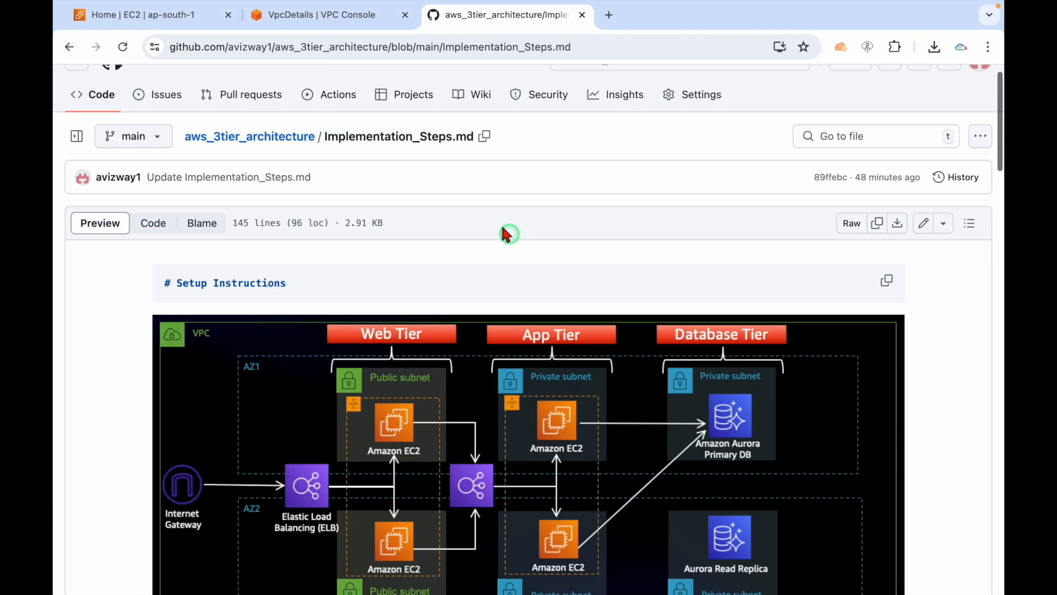
{"action": "left_click", "coordinate": [152, 21]}
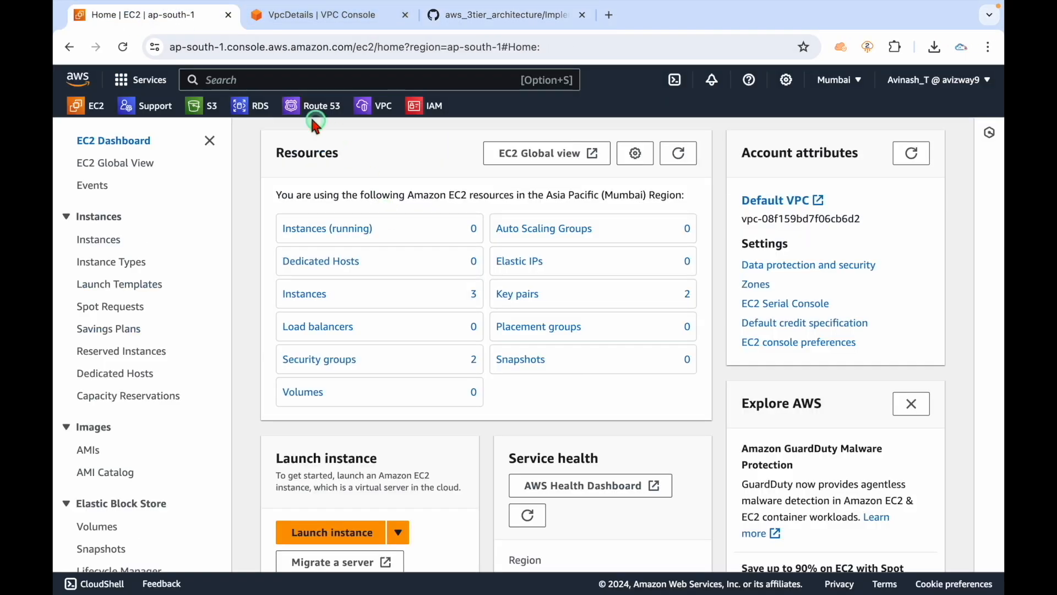
{"action": "left_click", "coordinate": [209, 107], "text": "super"}
{"action": "left_click", "coordinate": [335, 17]}
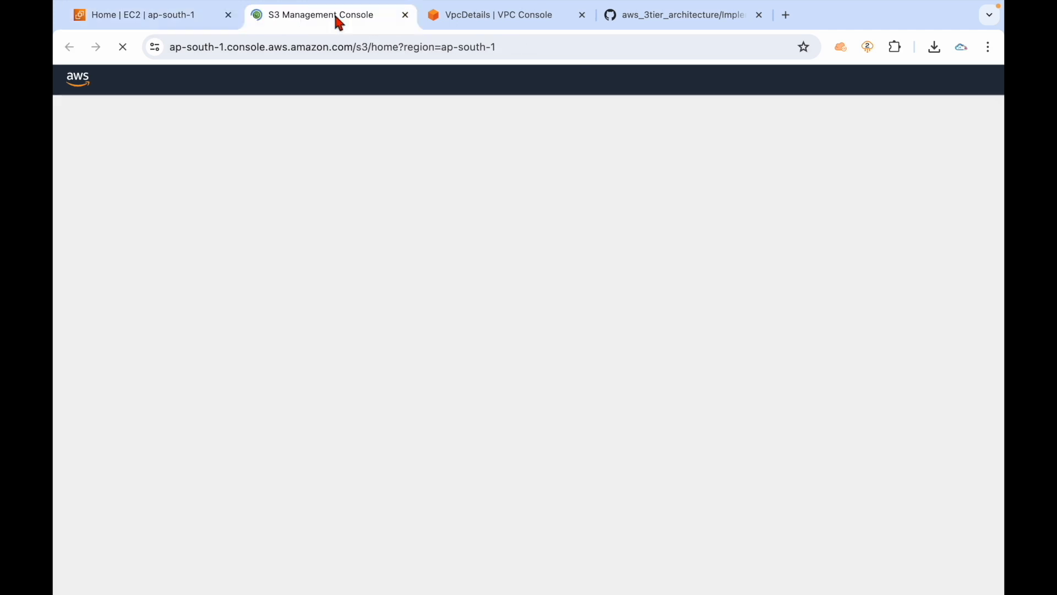
{"action": "key", "text": "ctrl+Left"}
- Browse the web-tier folder's public and src subfolders
{"action": "double_click", "coordinate": [432, 109]}
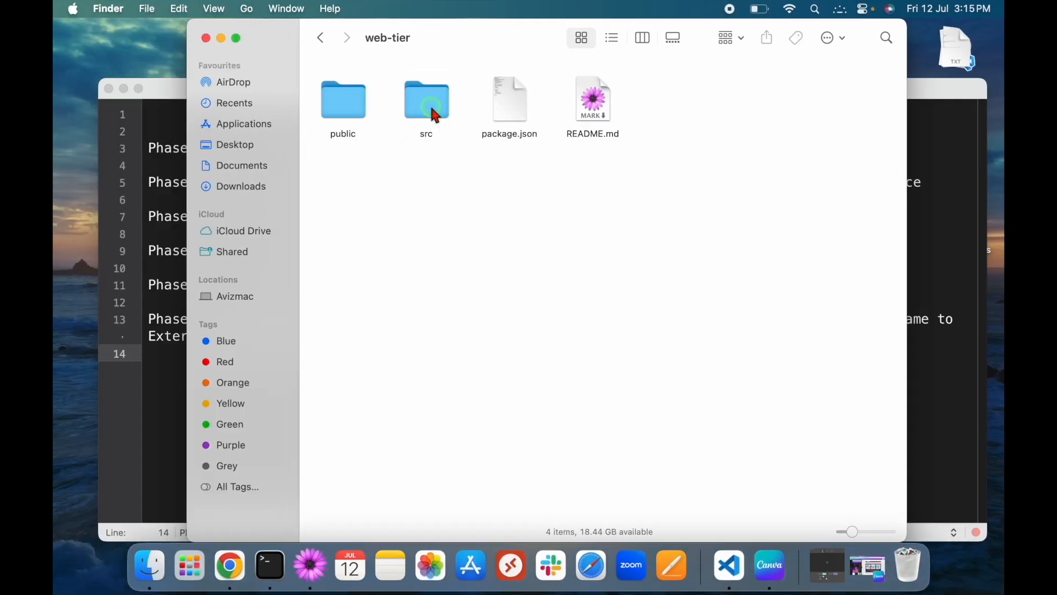
{"action": "double_click", "coordinate": [341, 102]}
{"action": "left_click", "coordinate": [487, 168]}
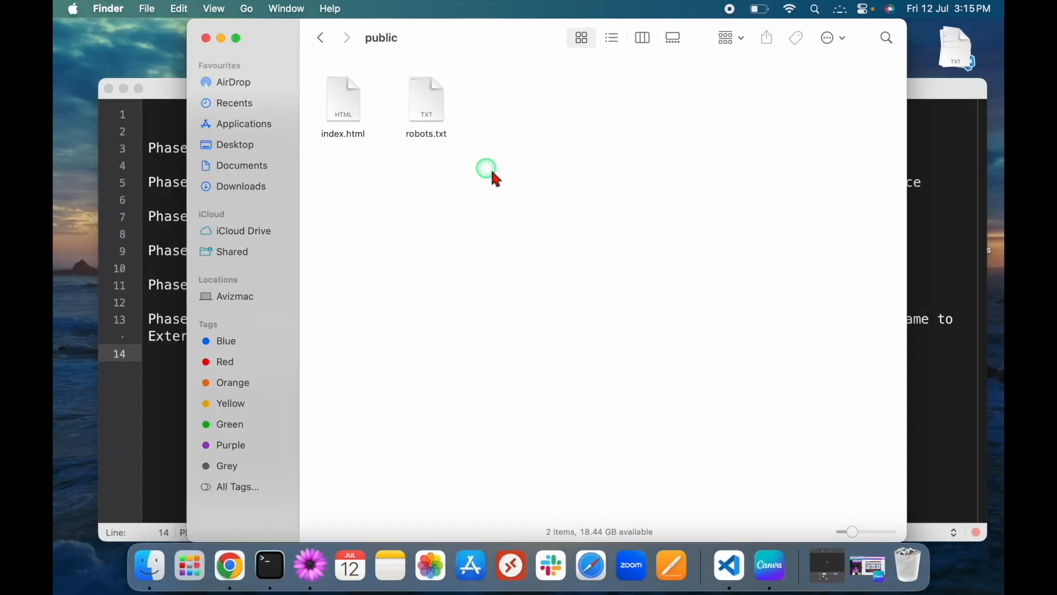
{"action": "left_click", "coordinate": [322, 39]}
{"action": "left_click", "coordinate": [431, 101]}
{"action": "double_click", "coordinate": [432, 101]}
{"action": "left_click", "coordinate": [467, 244]}
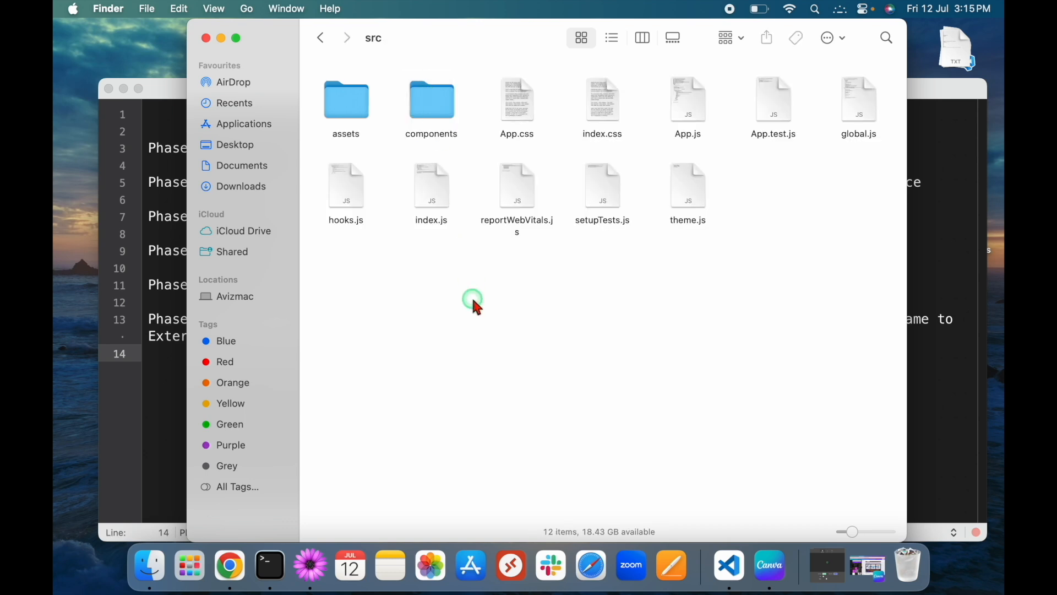
- Look inside src/components, then go back up to application-code and review its three items
{"action": "double_click", "coordinate": [433, 117]}
{"action": "left_click", "coordinate": [477, 313]}
{"action": "left_click", "coordinate": [435, 104]}
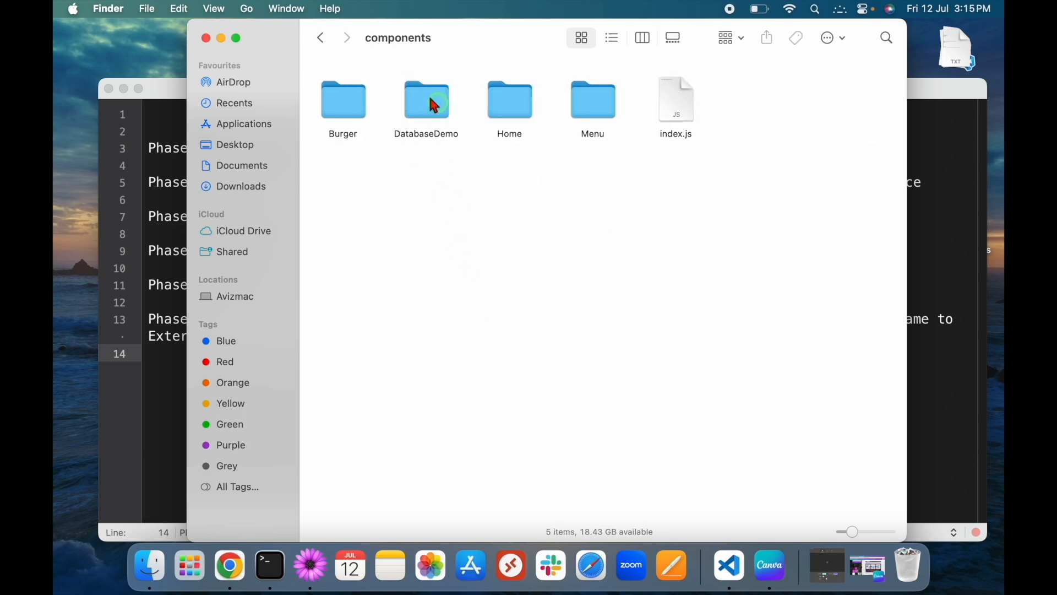
{"action": "left_click", "coordinate": [322, 37]}
{"action": "left_click", "coordinate": [322, 37]}
{"action": "left_click", "coordinate": [324, 40]}
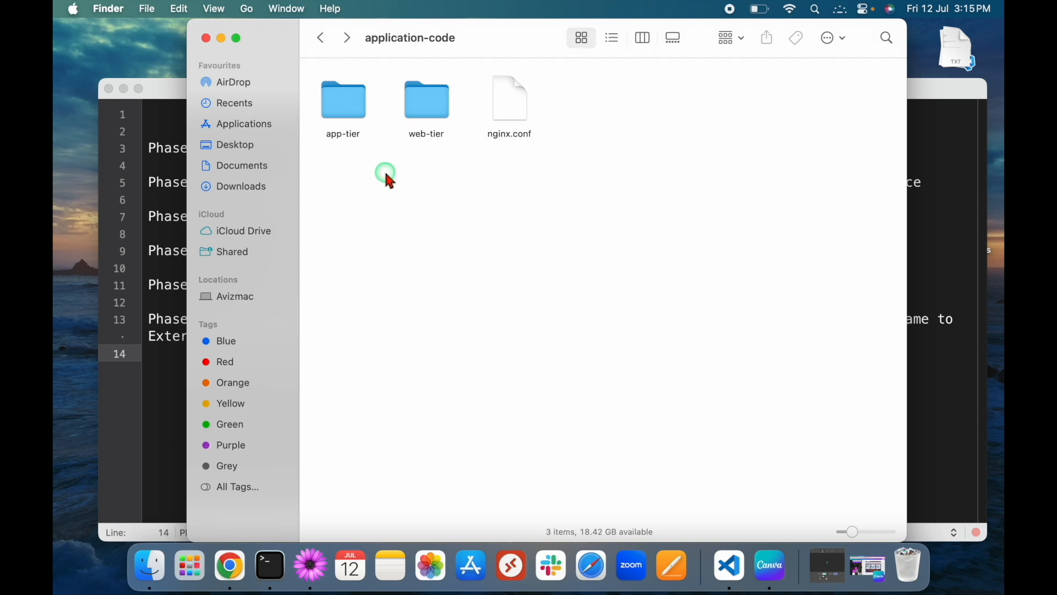
{"action": "left_click_drag", "start_coordinate": [568, 179], "coordinate": [338, 102]}
{"action": "left_click", "coordinate": [432, 239]}
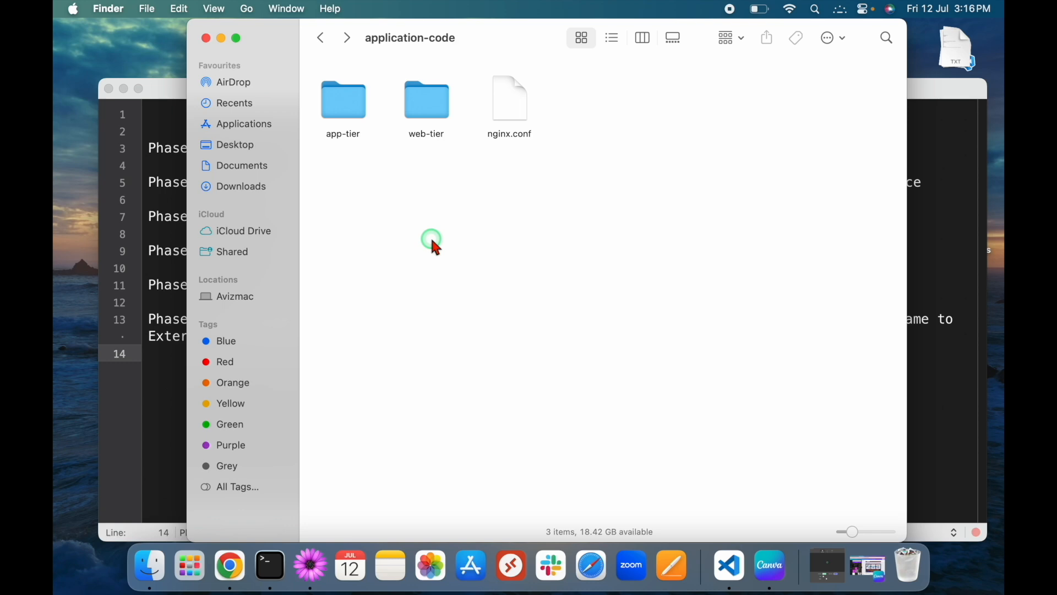
- Create the bucket yt3tierproject in ap-south-1 with default settings and open its page
{"action": "key", "text": "ctrl+Right"}
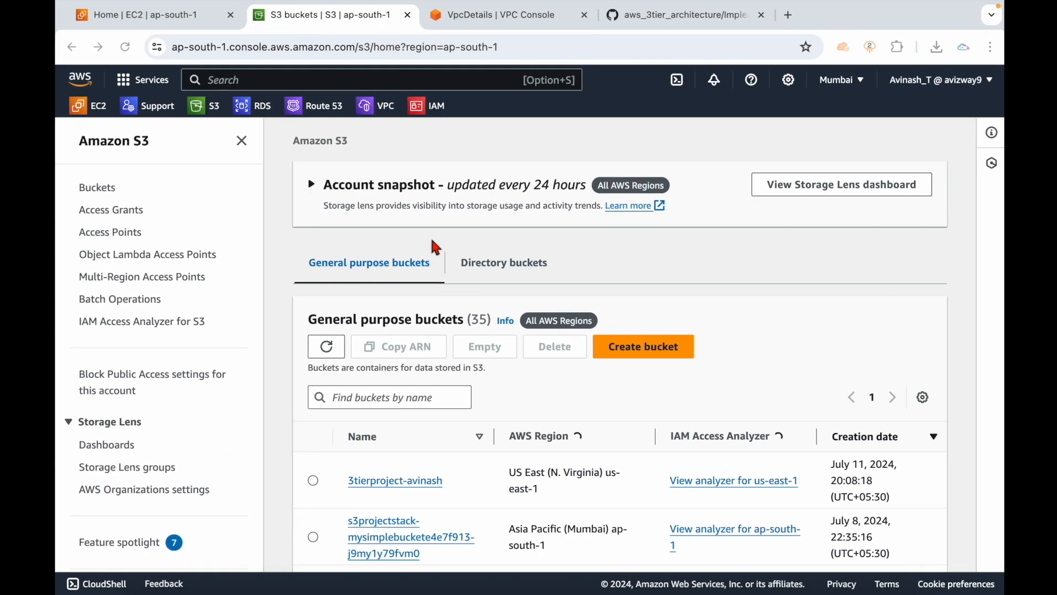
{"action": "left_click", "coordinate": [239, 140]}
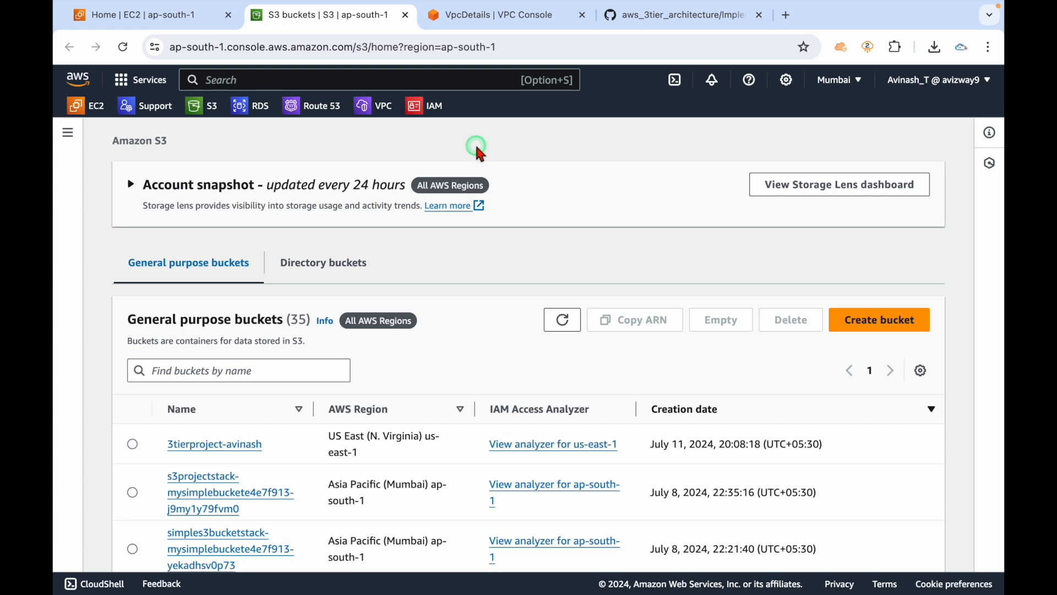
{"action": "left_click", "coordinate": [877, 318]}
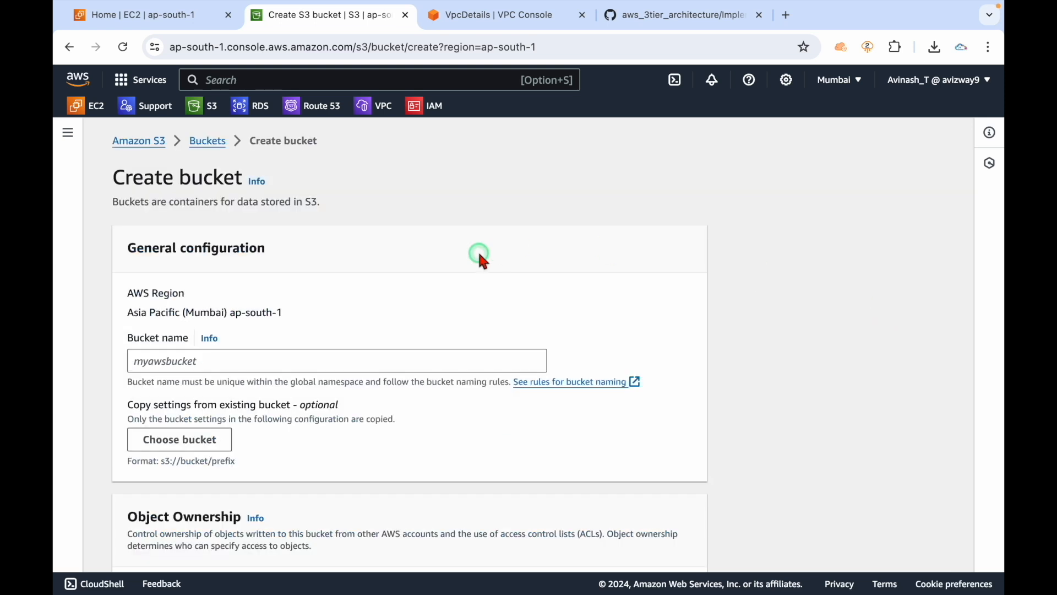
{"action": "left_click", "coordinate": [236, 367]}
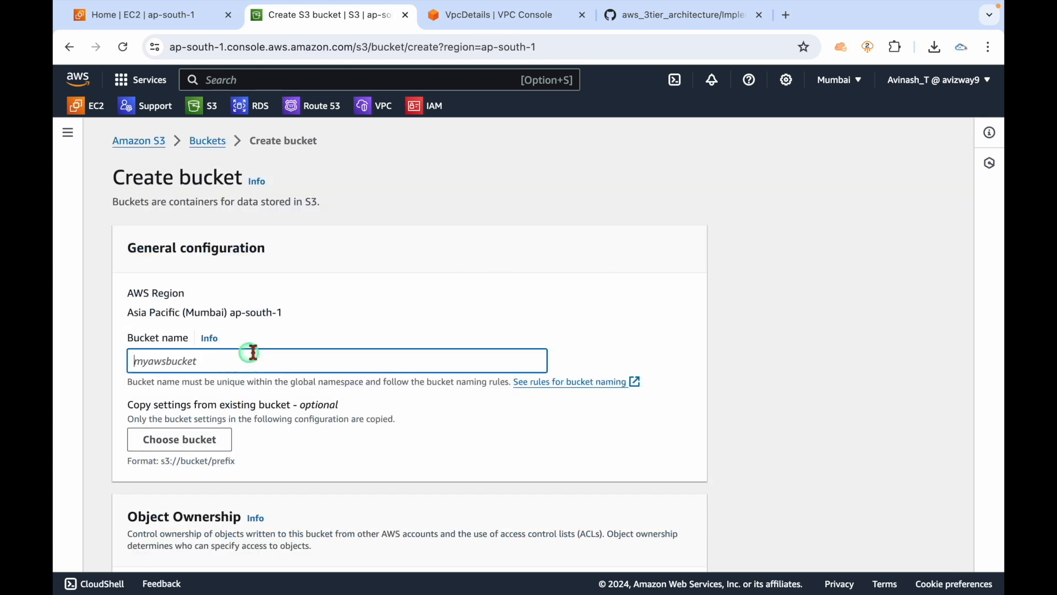
{"action": "left_click_drag", "start_coordinate": [226, 313], "coordinate": [297, 313]}
{"action": "left_click", "coordinate": [248, 365]}
{"action": "type", "text": "yt"}
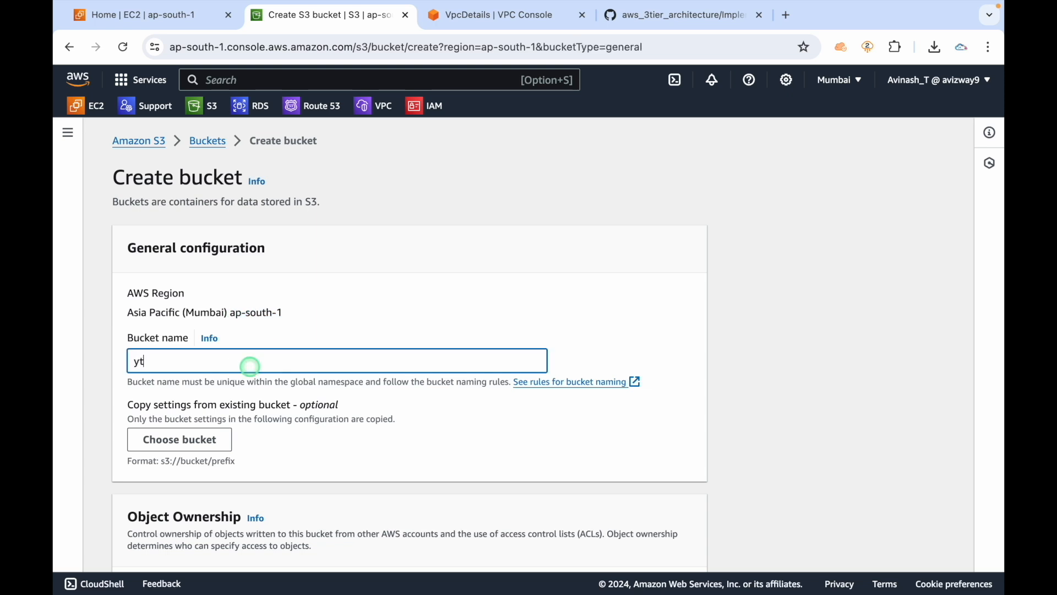
{"action": "type", "text": "3tierproject"}
{"action": "scroll", "coordinate": [415, 422], "scroll_direction": "down", "scroll_amount": 15}
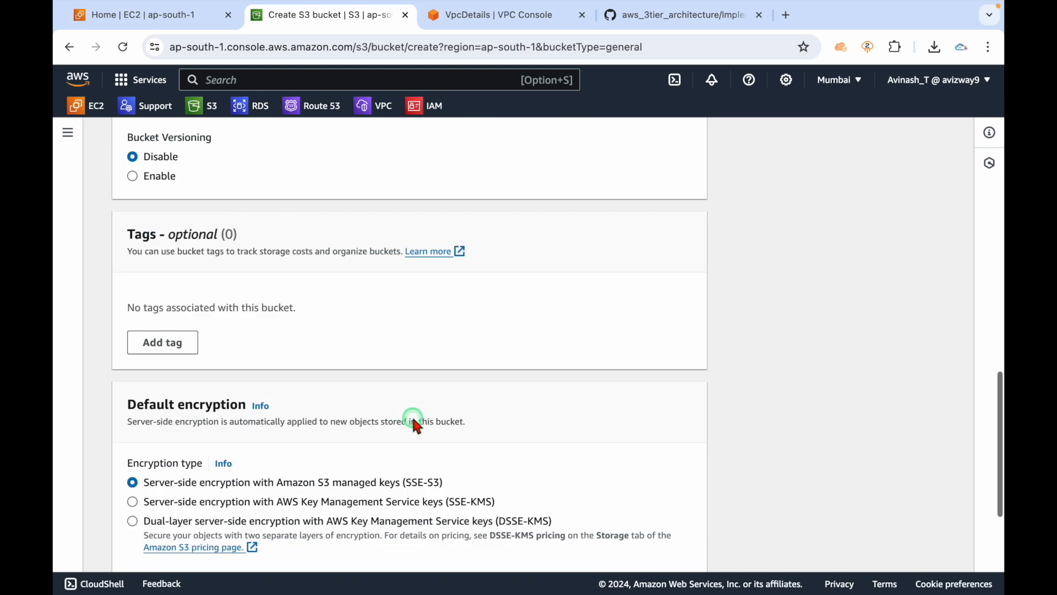
{"action": "left_click", "coordinate": [634, 543]}
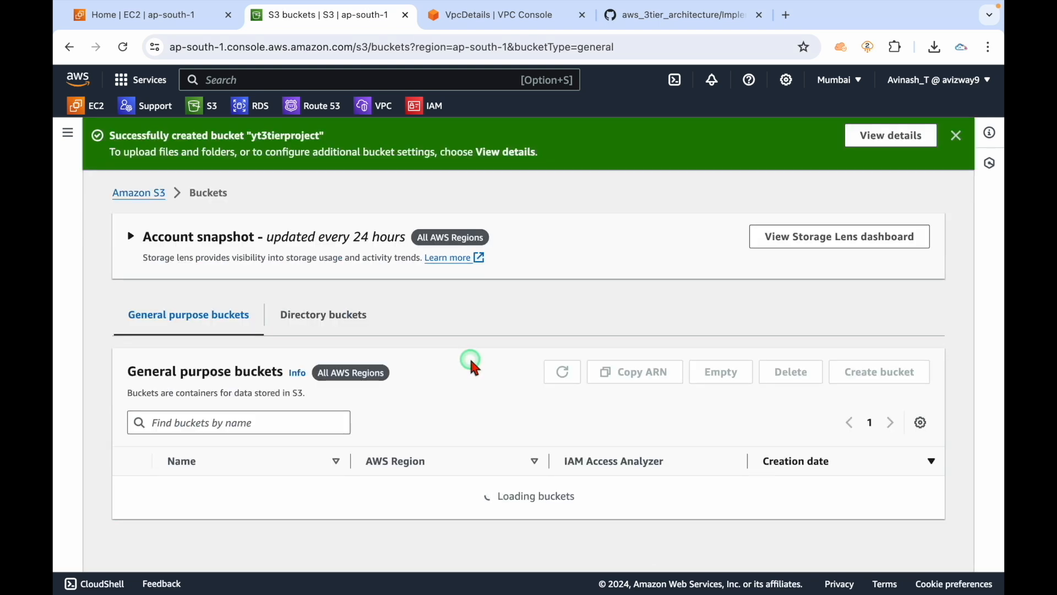
{"action": "left_click", "coordinate": [866, 145]}
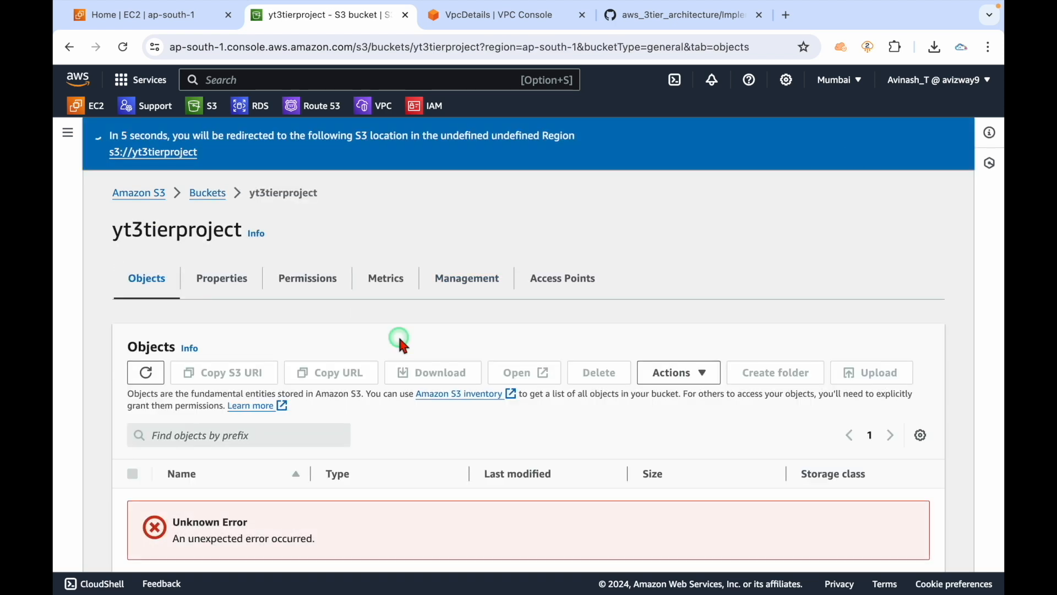
- Refresh the yt3tierproject bucket and drag the application-code folder from Finder onto it
{"action": "scroll", "coordinate": [403, 344], "scroll_direction": "down", "scroll_amount": 1}
{"action": "left_click", "coordinate": [144, 345]}
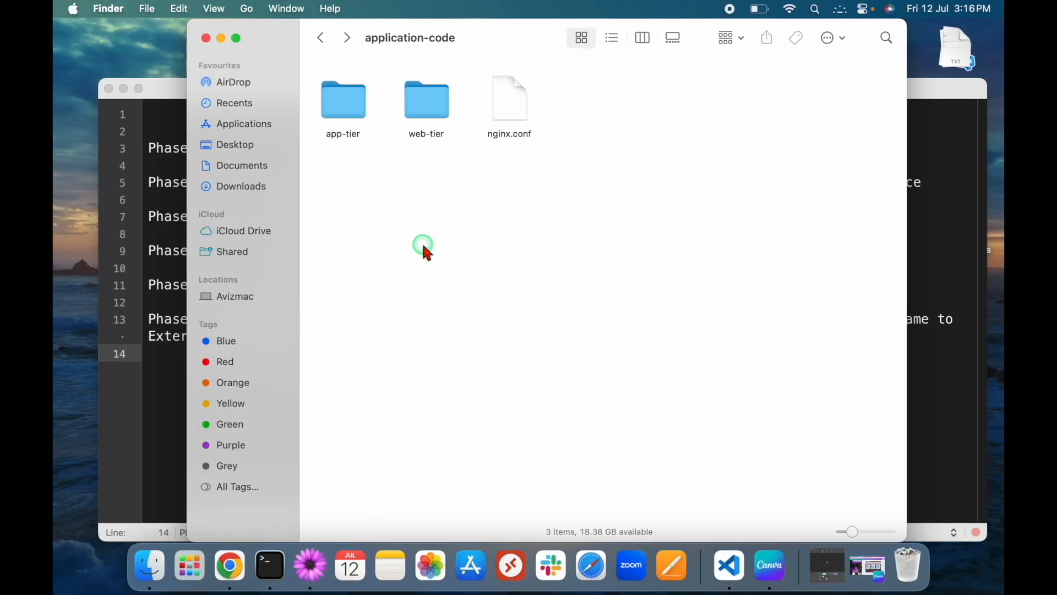
{"action": "left_click", "coordinate": [321, 38]}
{"action": "left_click", "coordinate": [340, 105]}
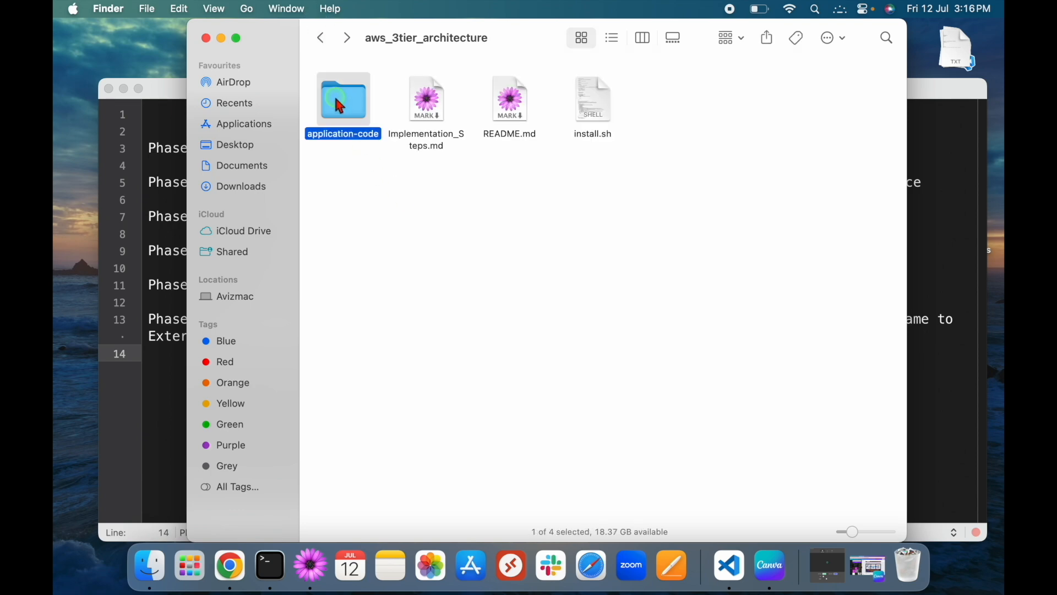
{"action": "left_click_drag", "start_coordinate": [340, 105], "coordinate": [396, 264]}
- Start uploading the 34 files (506.1 KB), then return to Finder
{"action": "scroll", "coordinate": [559, 356], "scroll_direction": "down", "scroll_amount": 5}
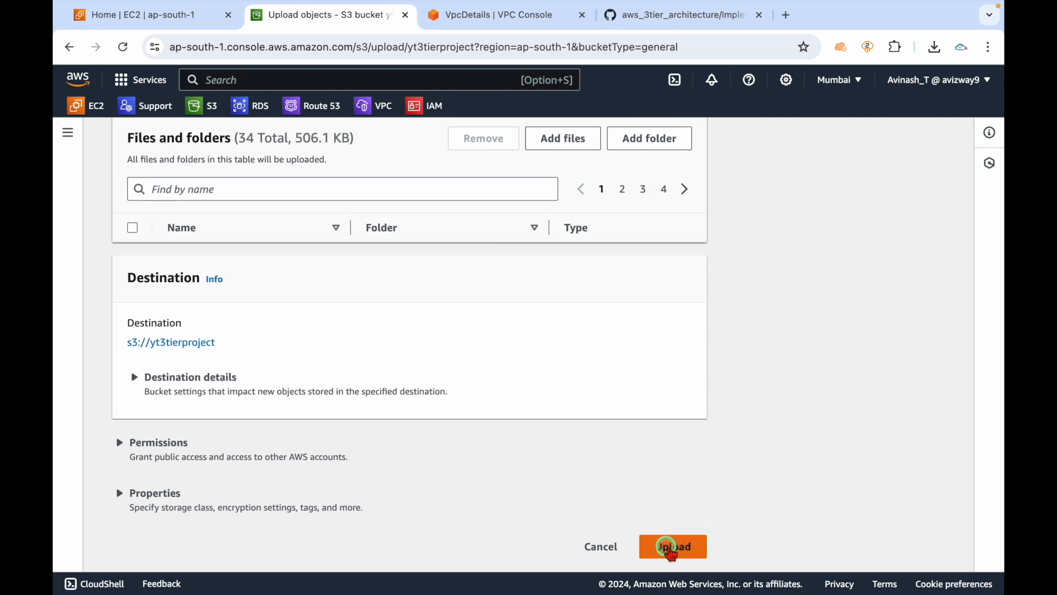
{"action": "left_click", "coordinate": [671, 547]}
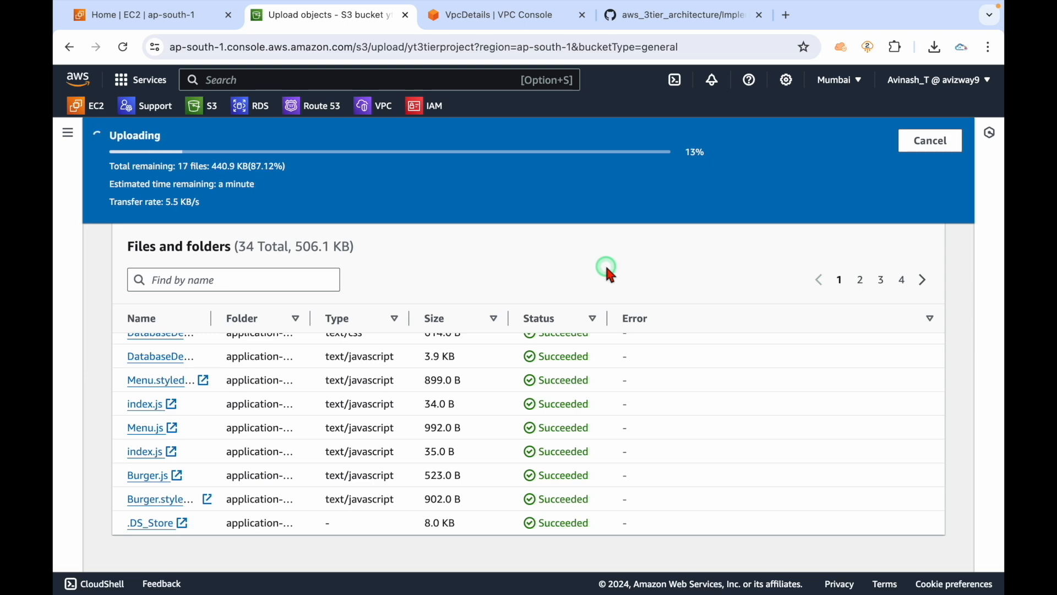
{"action": "key", "text": "ctrl+Left"}
{"action": "left_click", "coordinate": [394, 229]}
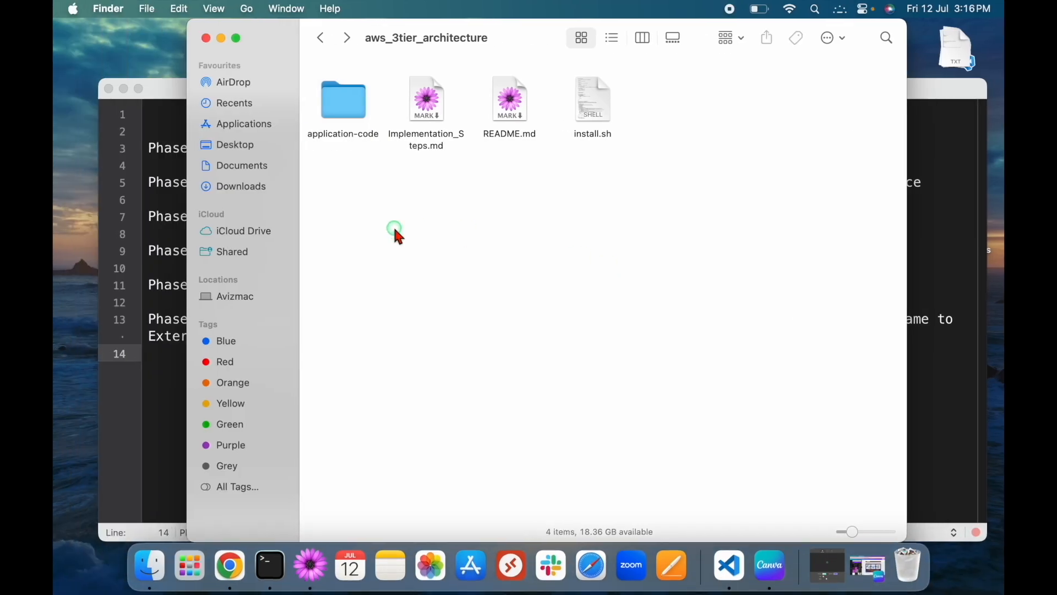
- Browse application-code and app-tier in Finder, looking at DbConfig.js and nginx.conf
{"action": "double_click", "coordinate": [348, 118]}
{"action": "left_click", "coordinate": [503, 88]}
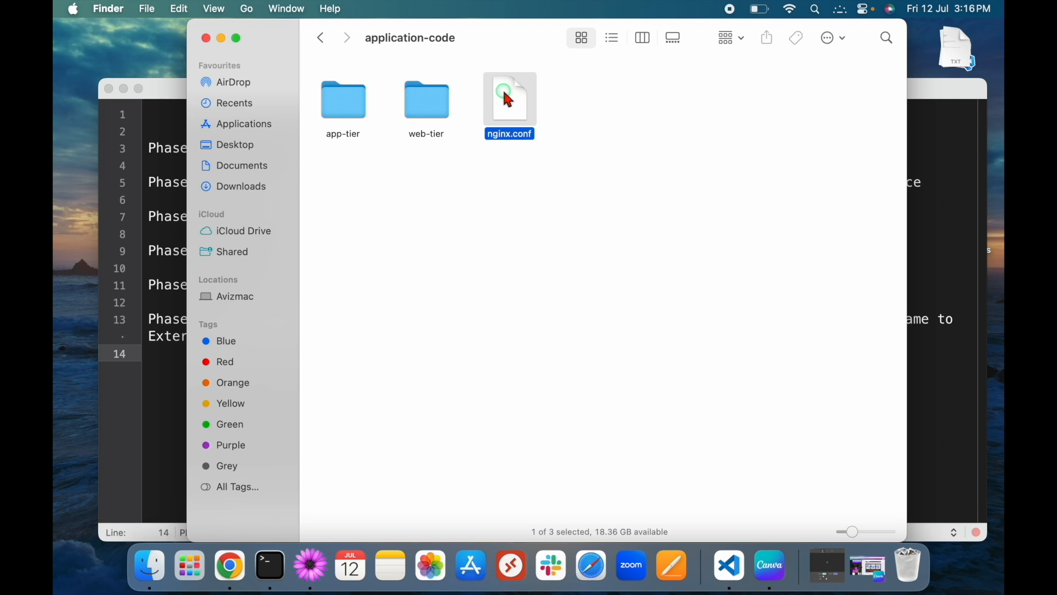
{"action": "double_click", "coordinate": [332, 114]}
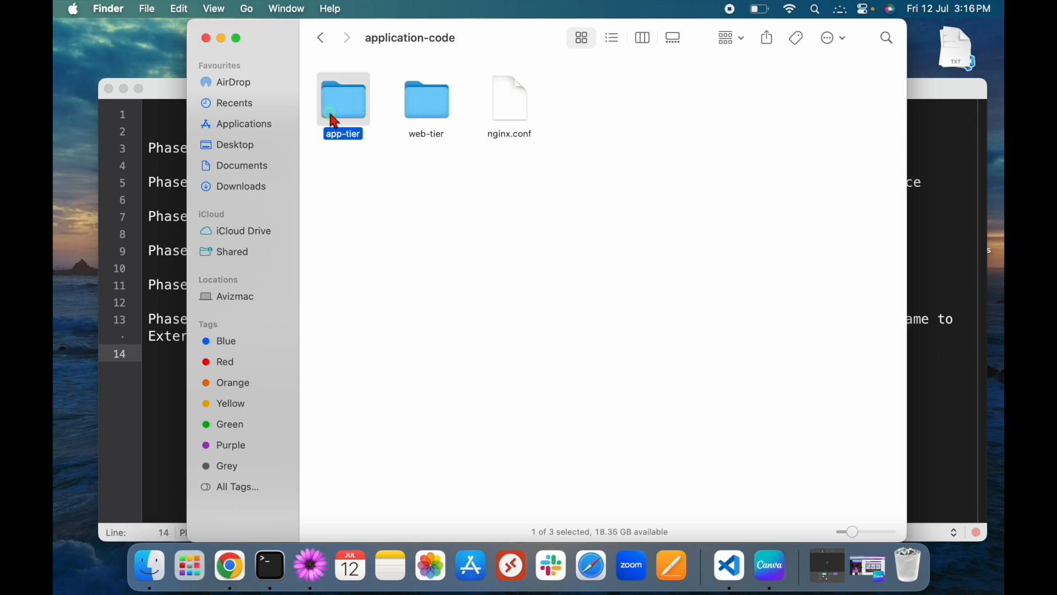
{"action": "left_click", "coordinate": [340, 113]}
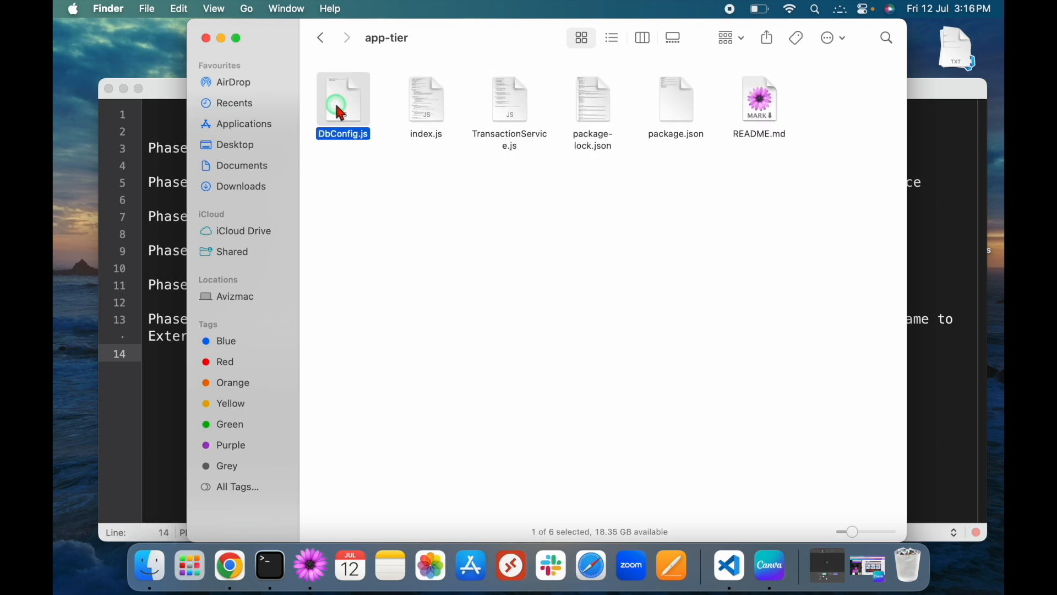
{"action": "left_click", "coordinate": [321, 37]}
{"action": "left_click", "coordinate": [398, 273]}
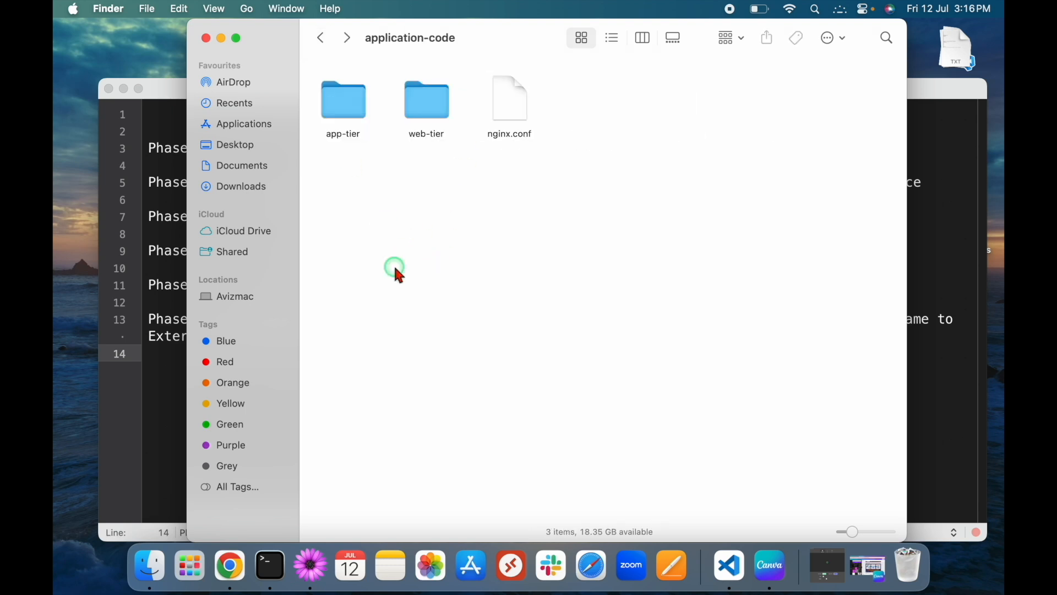
{"action": "double_click", "coordinate": [347, 107]}
{"action": "left_click", "coordinate": [340, 105]}
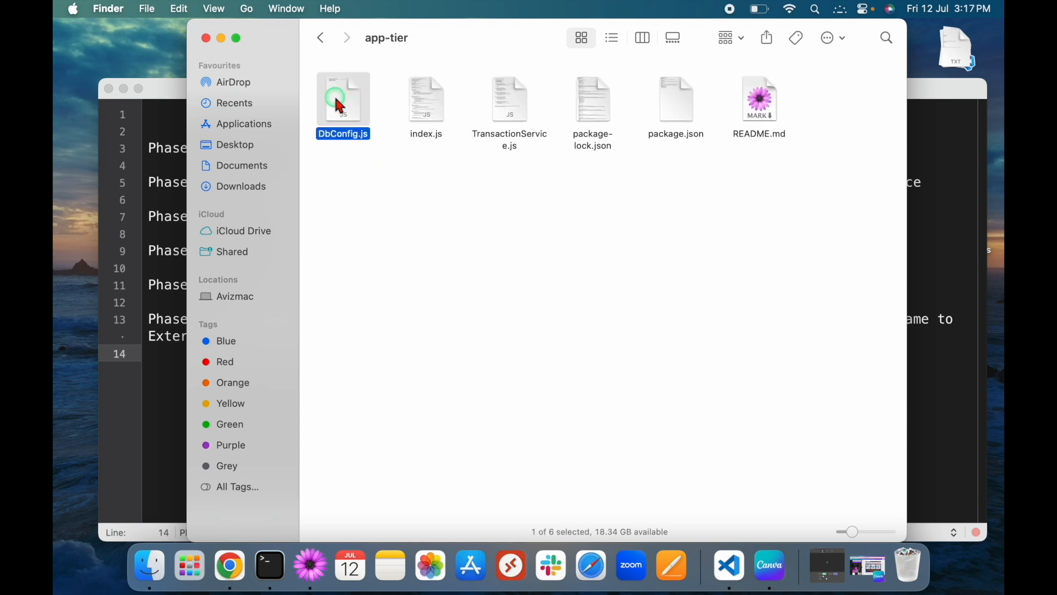
{"action": "left_click", "coordinate": [321, 37]}
{"action": "left_click", "coordinate": [485, 243]}
{"action": "left_click", "coordinate": [517, 113]}
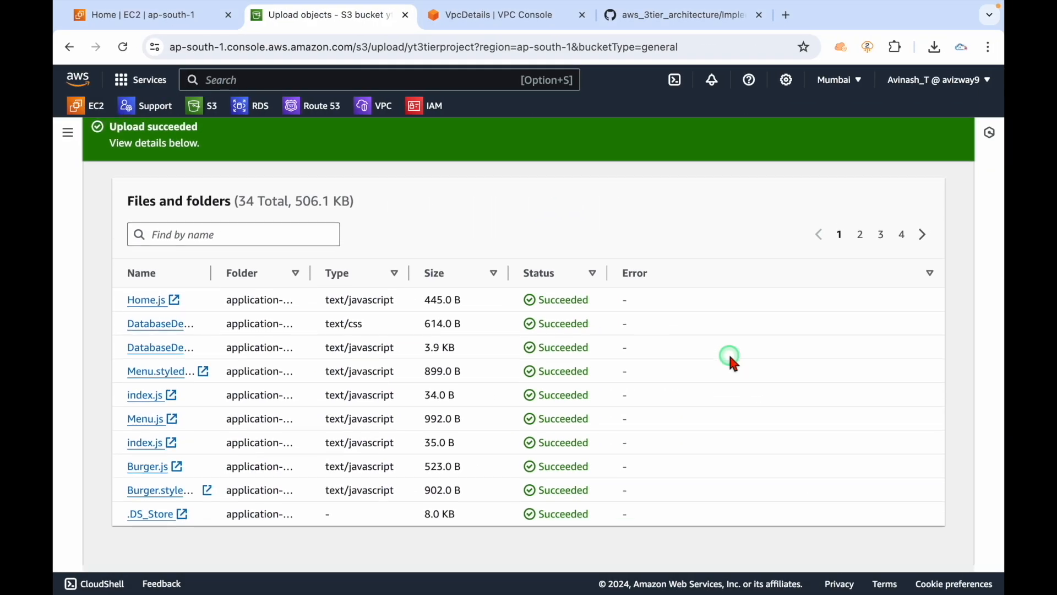
- Close the upload summary to see application-code/ in yt3tierproject, then switch to Implementation_Steps.md
{"action": "scroll", "coordinate": [732, 361], "scroll_direction": "up", "scroll_amount": 5}
{"action": "left_click", "coordinate": [911, 207]}
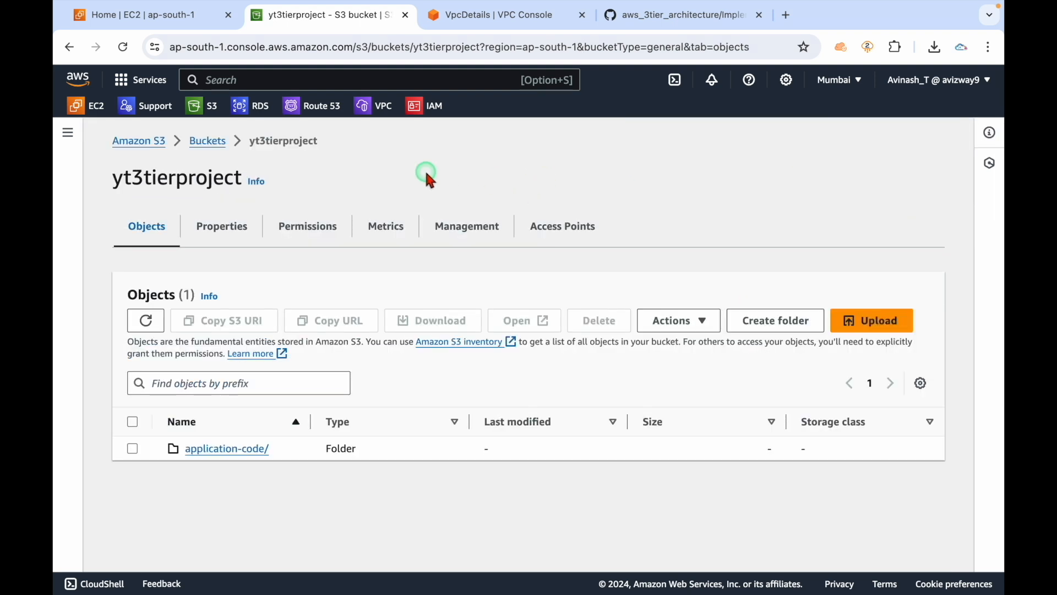
{"action": "left_click", "coordinate": [625, 16]}
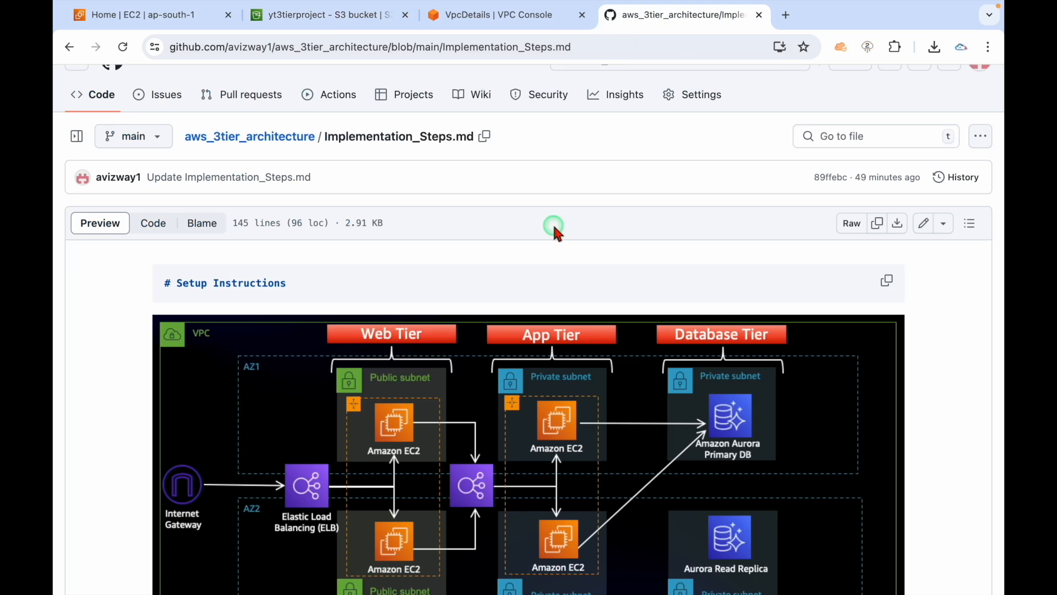
- Scroll to the Web, App and Database tier VPC diagram and annotate the Web Tier EC2
{"action": "scroll", "coordinate": [567, 127], "scroll_direction": "down", "scroll_amount": 1}
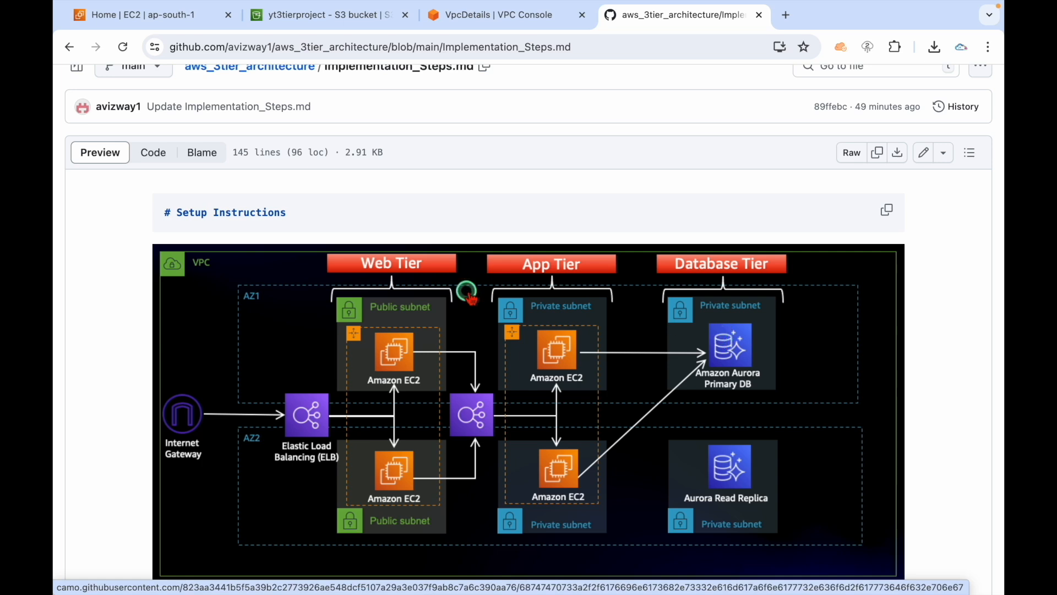
{"action": "key", "text": "ctrl+a"}
{"action": "left_click", "coordinate": [370, 363]}
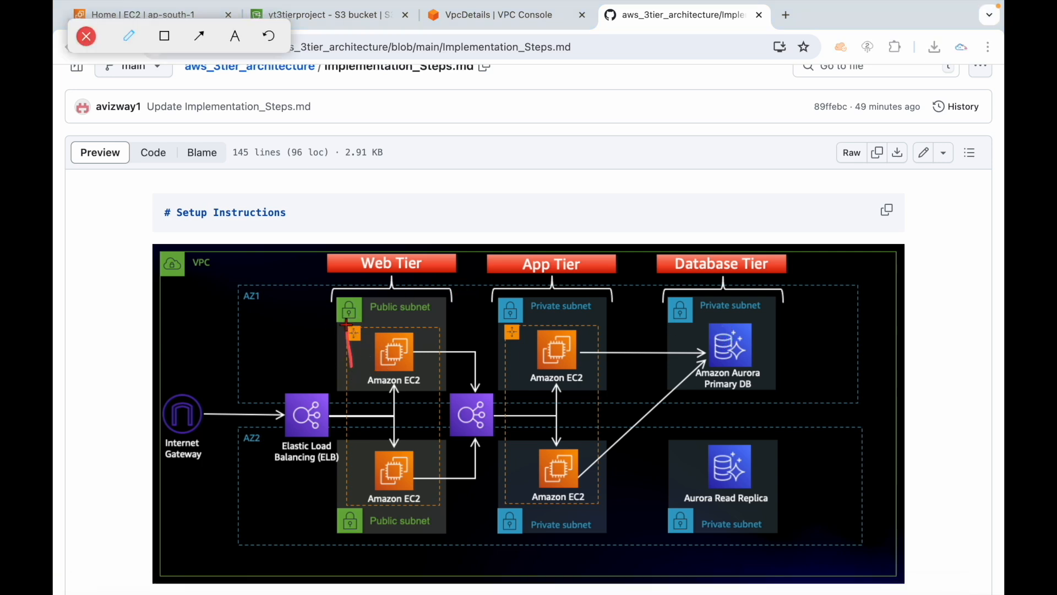
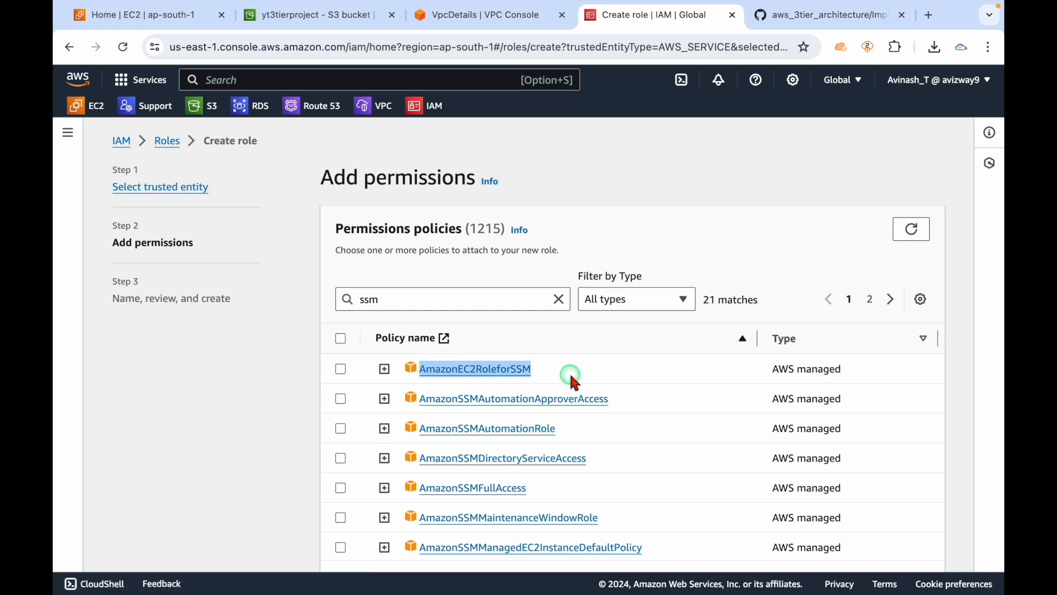
- Attach the AmazonEC2RoleforSSM policy and review its SSM actions and S3 permissions in the JSON
{"action": "left_click", "coordinate": [341, 369]}
{"action": "left_click", "coordinate": [384, 369]}
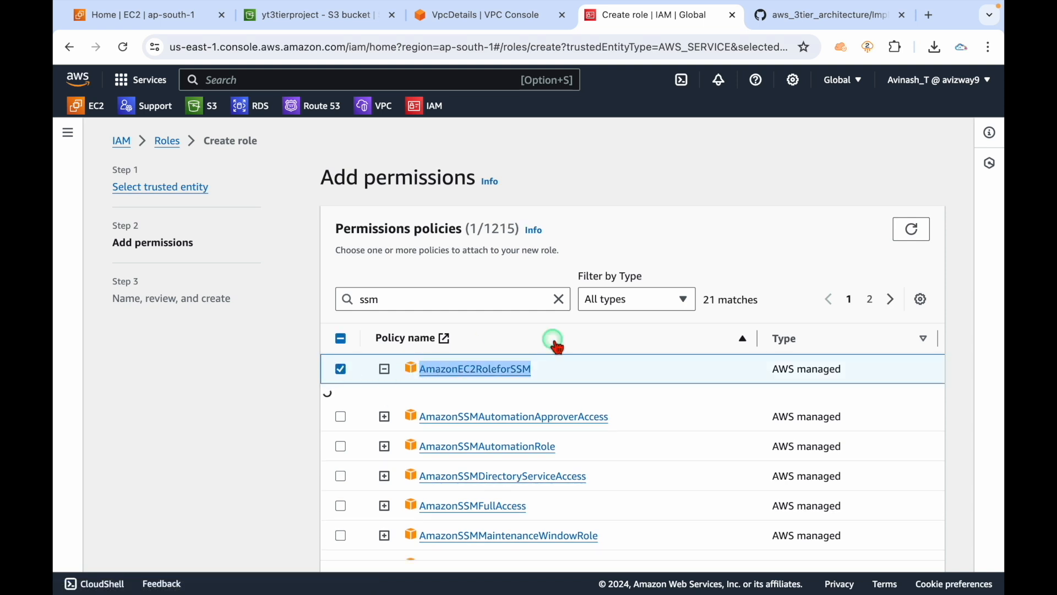
{"action": "scroll", "coordinate": [557, 345], "scroll_direction": "down", "scroll_amount": 8}
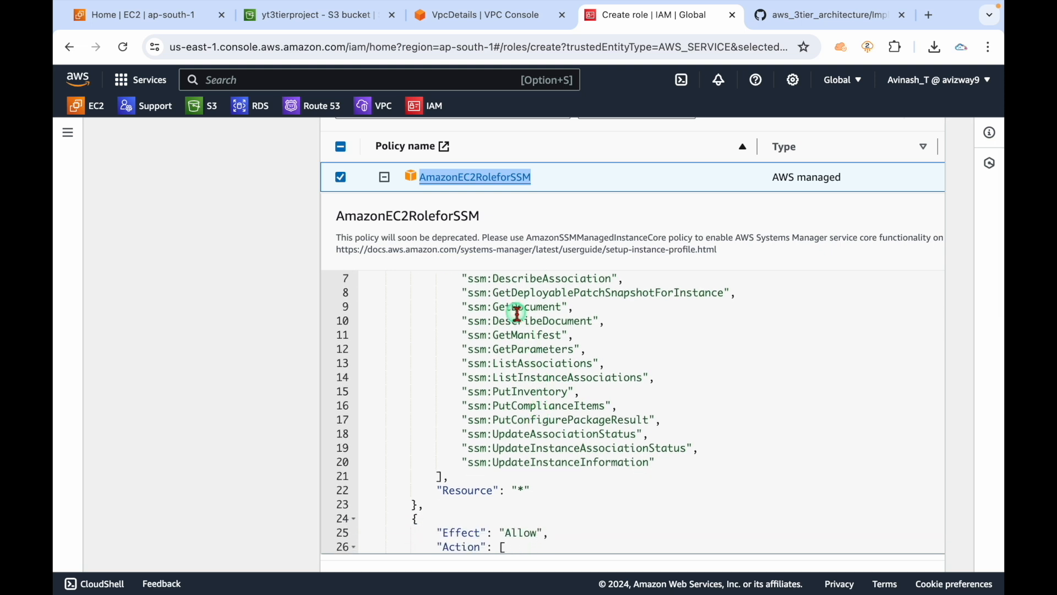
{"action": "left_click_drag", "start_coordinate": [518, 313], "coordinate": [573, 437]}
{"action": "scroll", "coordinate": [575, 437], "scroll_direction": "down", "scroll_amount": 5}
{"action": "scroll", "coordinate": [577, 438], "scroll_direction": "down", "scroll_amount": 8}
{"action": "scroll", "coordinate": [577, 438], "scroll_direction": "down", "scroll_amount": 8}
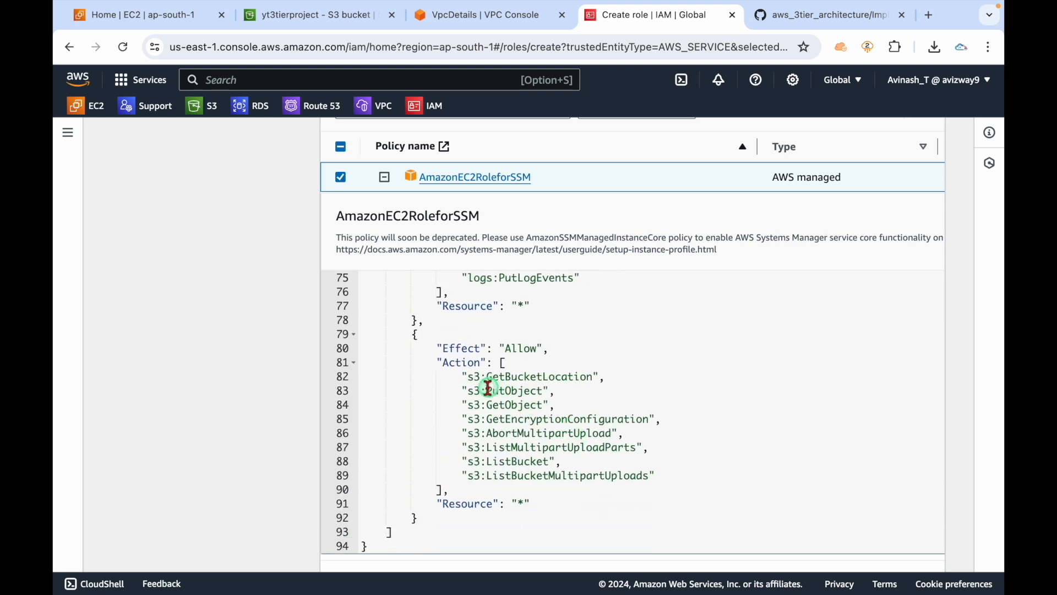
{"action": "left_click_drag", "start_coordinate": [467, 377], "coordinate": [569, 409]}
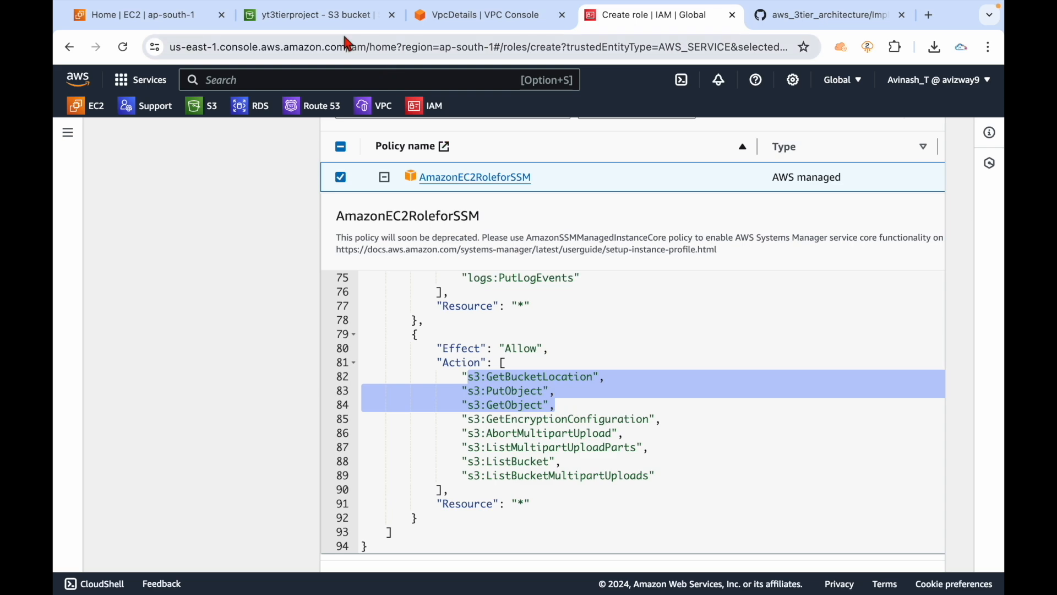
- Check the S3 bucket's objects, then confirm AmazonEC2RoleforSSM is selected on the role
{"action": "left_click", "coordinate": [316, 15]}
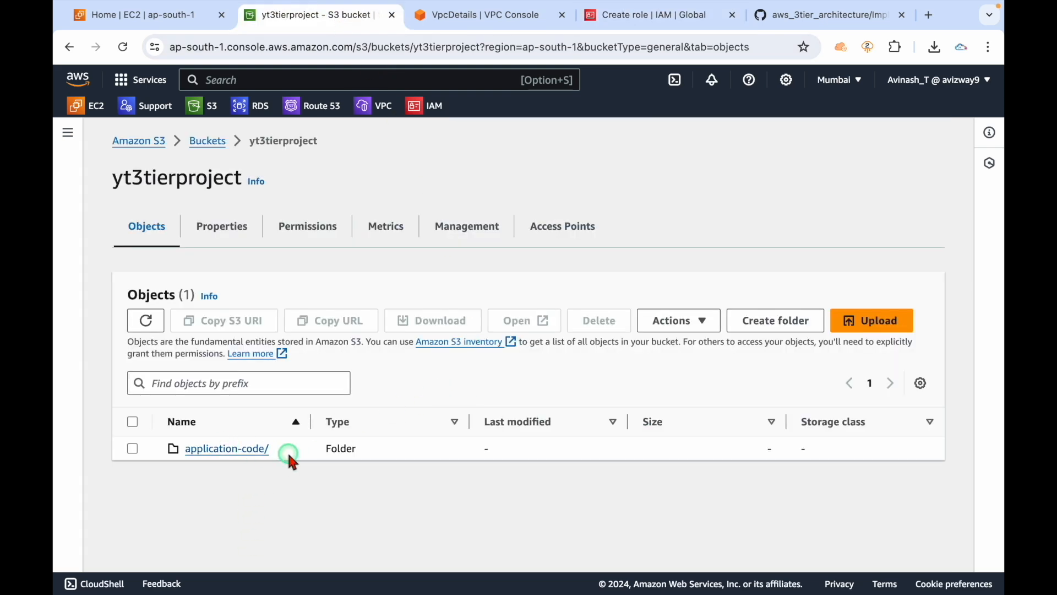
{"action": "left_click", "coordinate": [650, 15]}
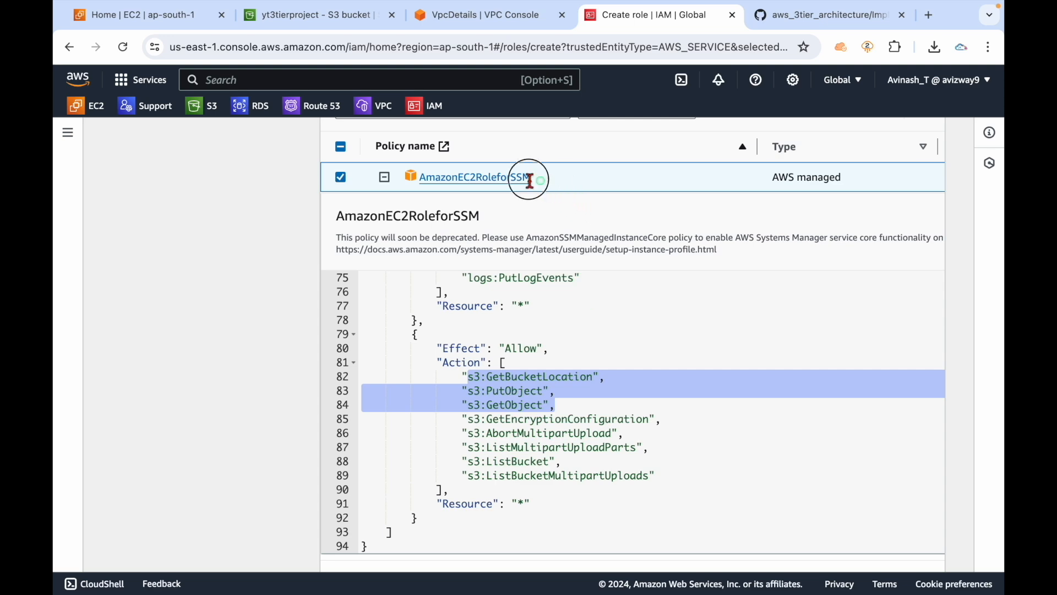
{"action": "left_click_drag", "start_coordinate": [530, 177], "coordinate": [442, 177]}
{"action": "left_click", "coordinate": [257, 279]}
{"action": "scroll", "coordinate": [256, 279], "scroll_direction": "down", "scroll_amount": 10}
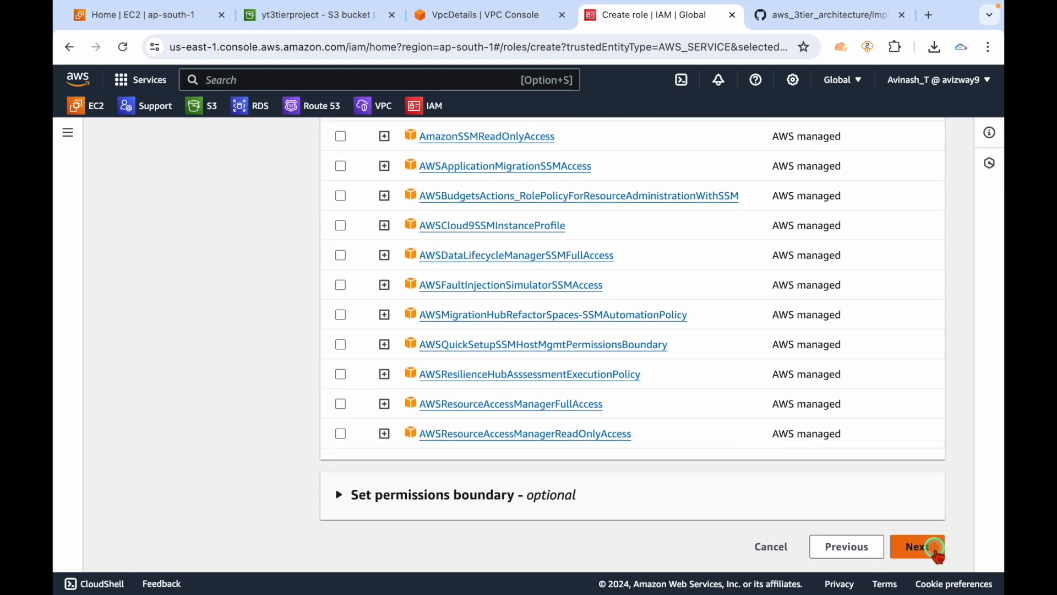
- Name the role Yt-3Tier-project and create it
{"action": "left_click", "coordinate": [937, 549]}
{"action": "left_click", "coordinate": [391, 212]}
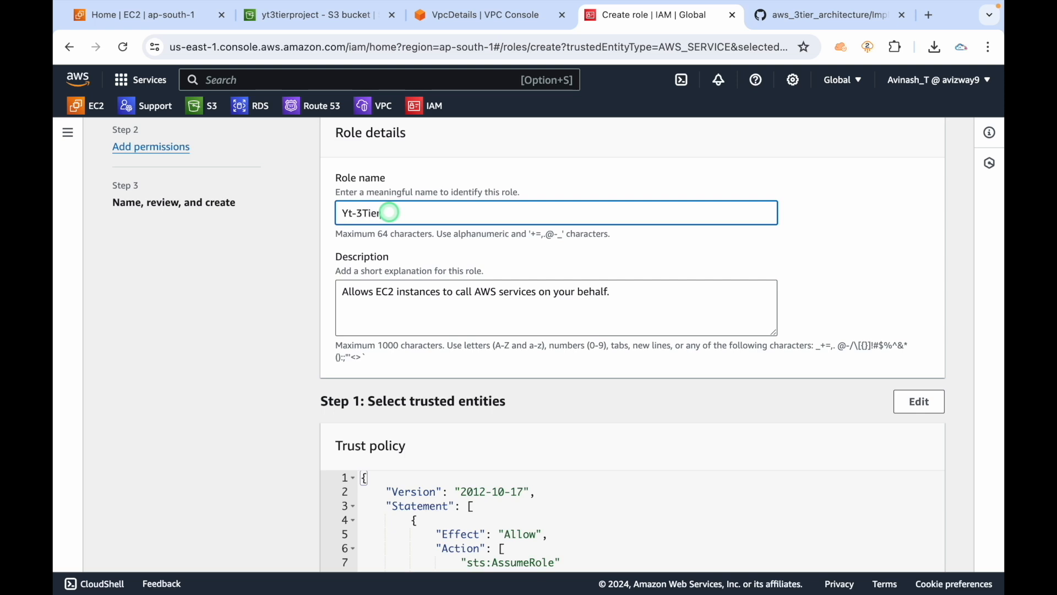
{"action": "type", "text": "Yt-3Tier-project"}
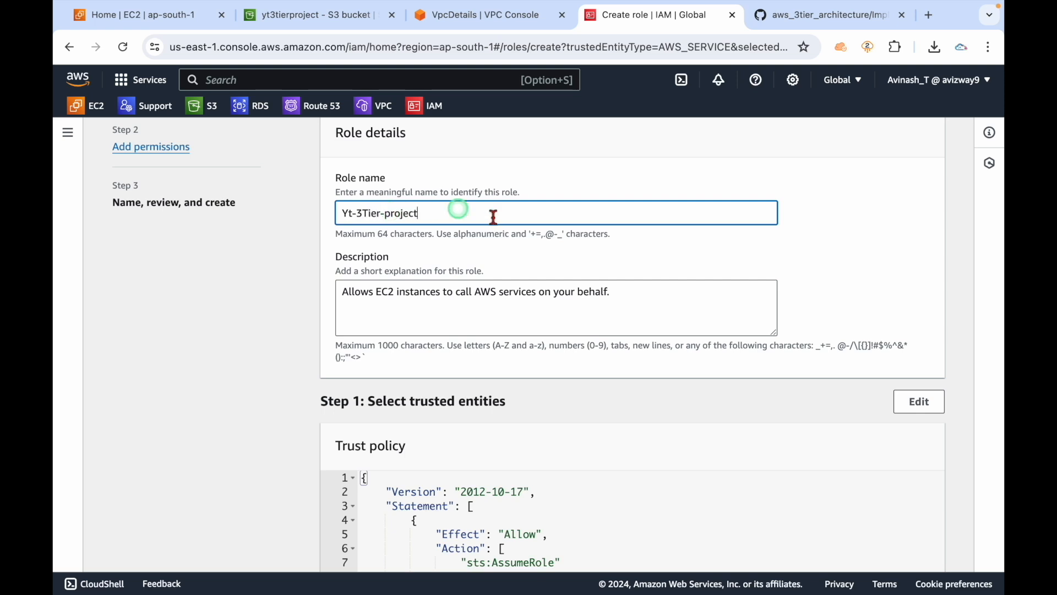
{"action": "scroll", "coordinate": [590, 273], "scroll_direction": "down", "scroll_amount": 10}
{"action": "left_click", "coordinate": [892, 547]}
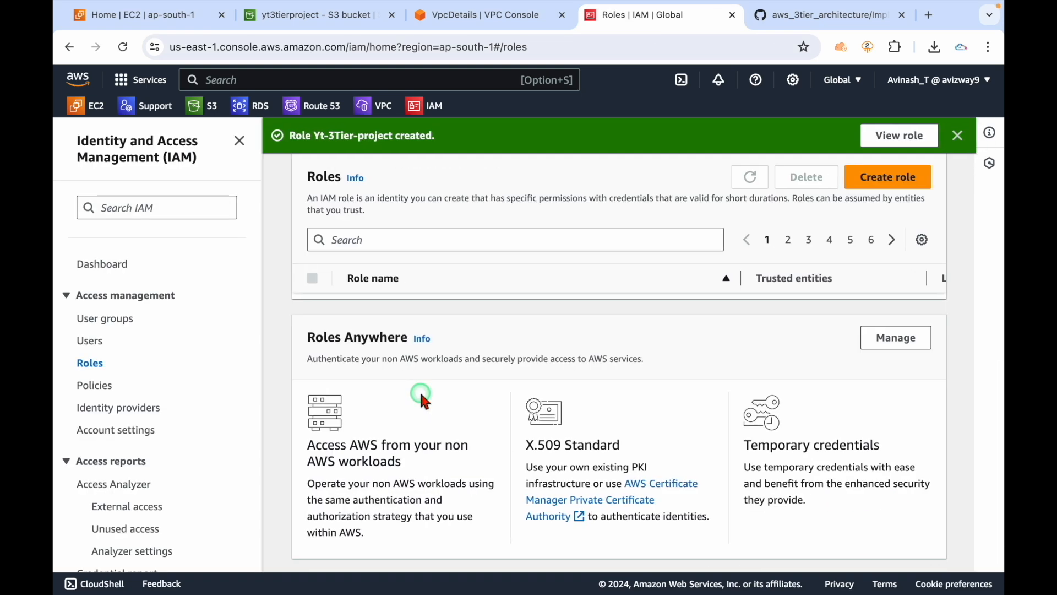
{"action": "key", "text": "ctrl+Left"}
- In phases.txt, delete the blank line above Phase 1 and add a blank line after Phase 2
{"action": "left_click", "coordinate": [193, 378]}
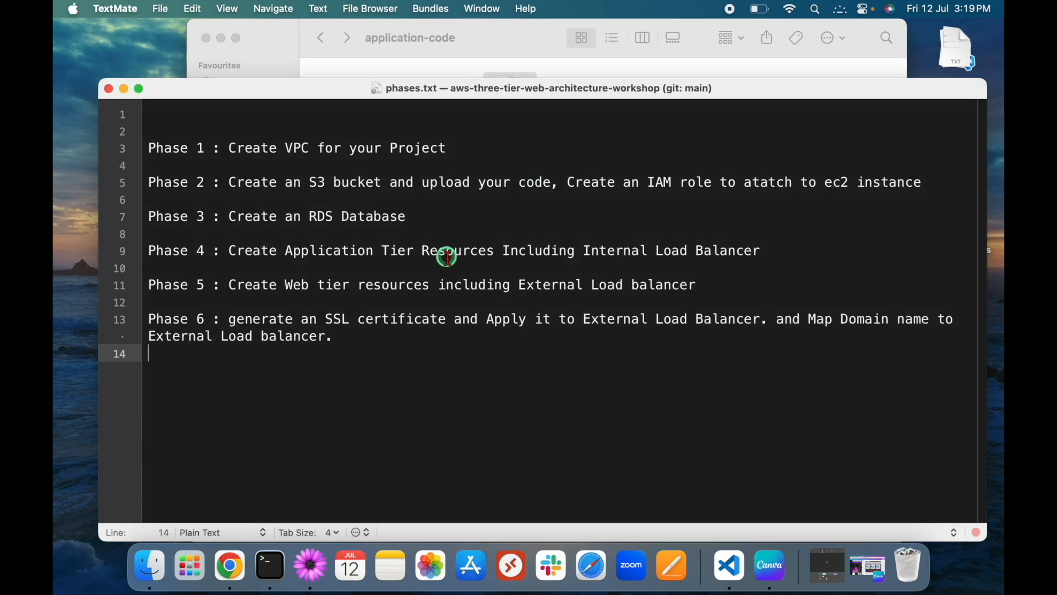
{"action": "left_click", "coordinate": [149, 161]}
{"action": "left_click", "coordinate": [147, 146]}
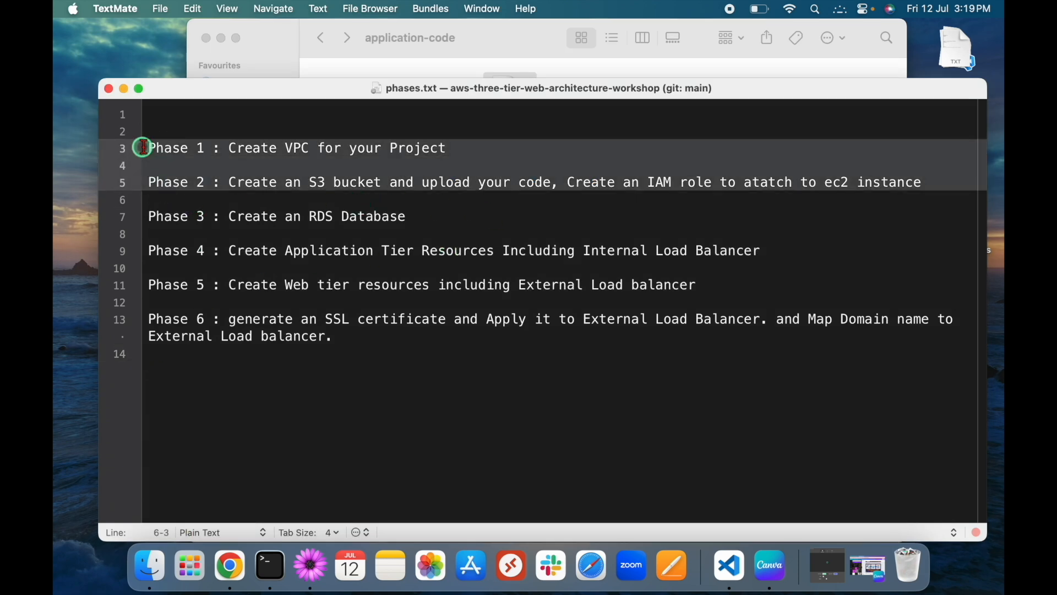
{"action": "left_click", "coordinate": [152, 136]}
{"action": "key", "text": "BackSpace"}
{"action": "left_click", "coordinate": [181, 182]}
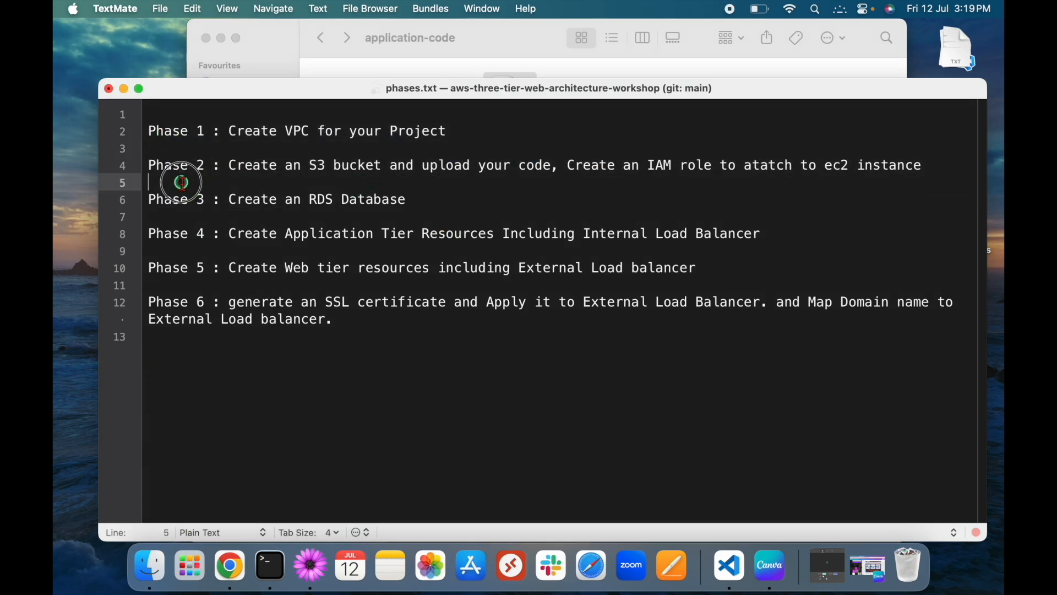
{"action": "key", "text": "Return"}
{"action": "left_click_drag", "start_coordinate": [413, 217], "coordinate": [131, 215]}
{"action": "left_click", "coordinate": [417, 221]}
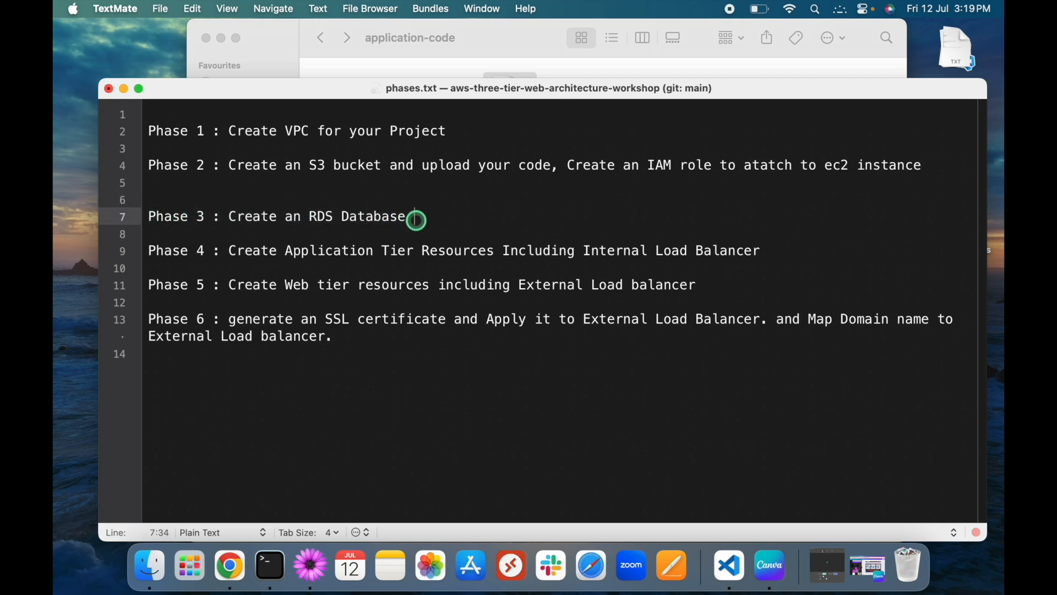
{"action": "key", "text": "ctrl+Right"}
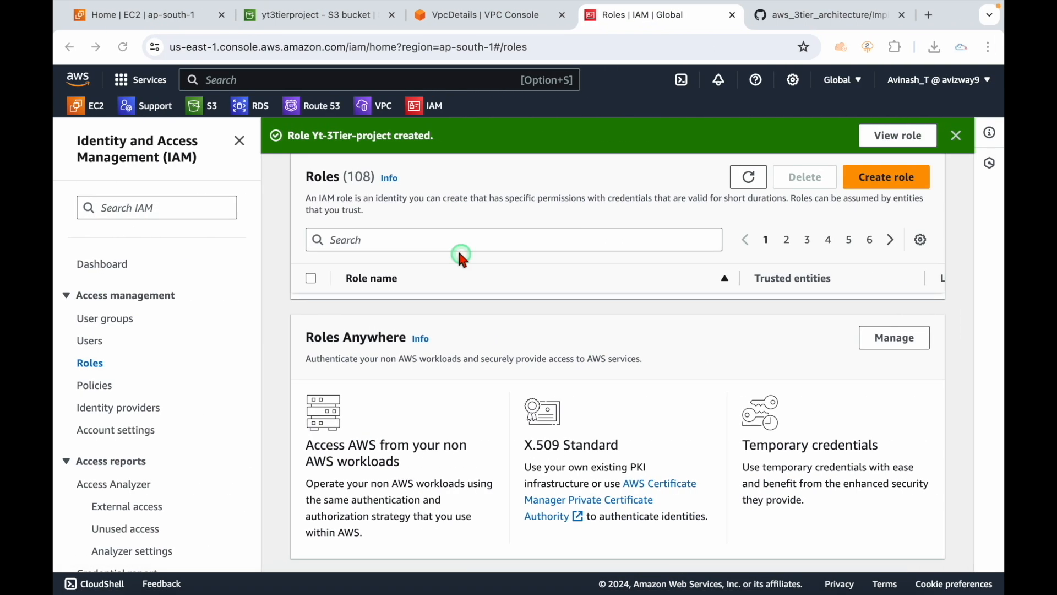
- Show the VPC subnets list refreshed, sorted by Name, with a wider Name column
{"action": "left_click", "coordinate": [318, 22]}
{"action": "left_click", "coordinate": [473, 22]}
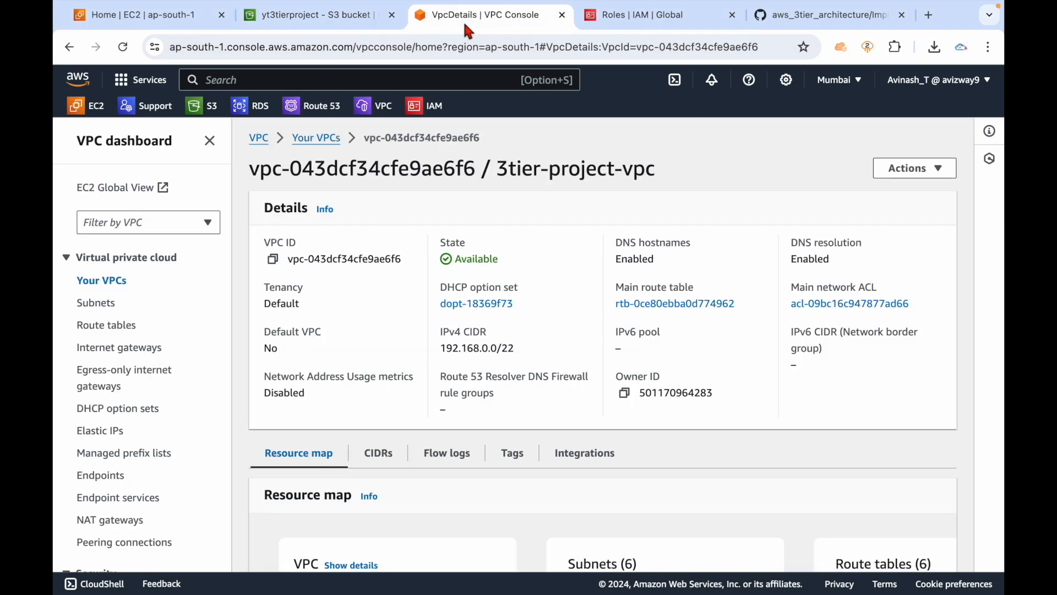
{"action": "left_click", "coordinate": [104, 302]}
{"action": "left_click", "coordinate": [743, 135]}
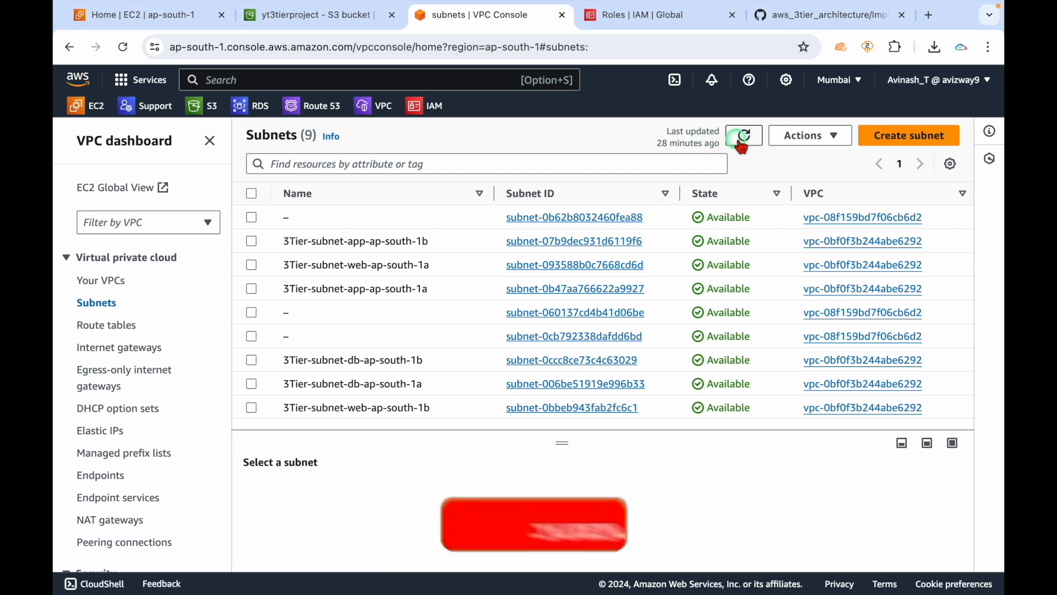
{"action": "left_click", "coordinate": [364, 187]}
{"action": "left_click_drag", "start_coordinate": [495, 194], "coordinate": [628, 211]}
{"action": "left_click", "coordinate": [209, 141]}
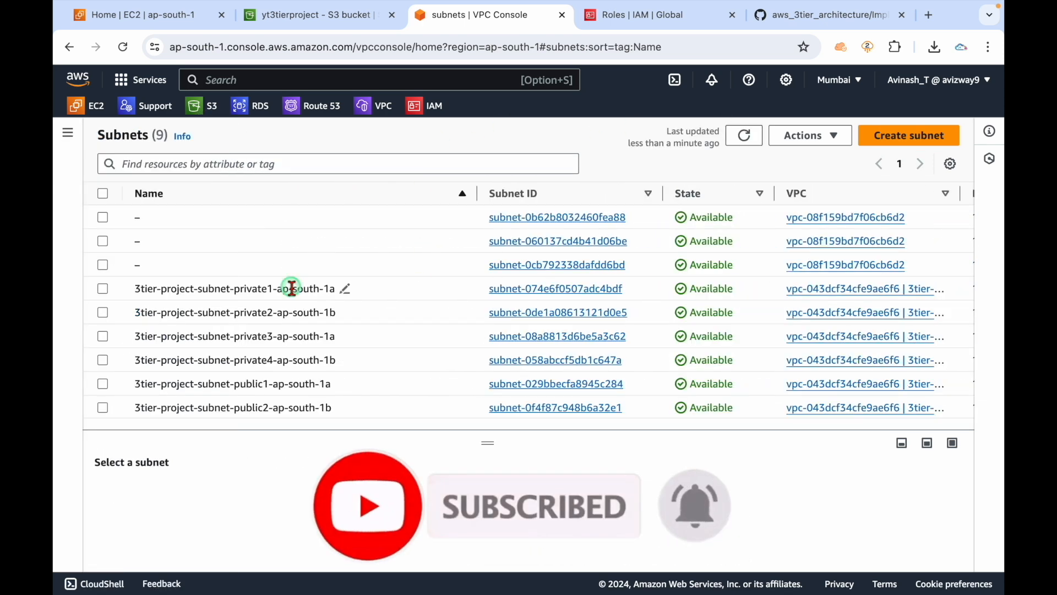
- Review the private1–private4 subnets and start renaming private1
{"action": "left_click", "coordinate": [235, 290]}
{"action": "left_click", "coordinate": [103, 312]}
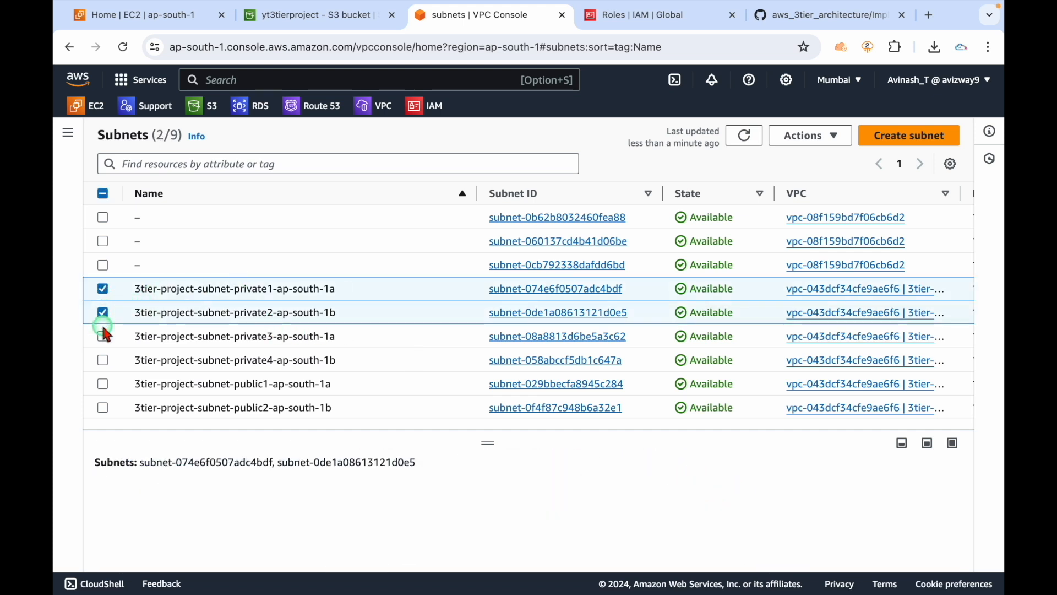
{"action": "left_click", "coordinate": [103, 336]}
{"action": "left_click", "coordinate": [103, 360]}
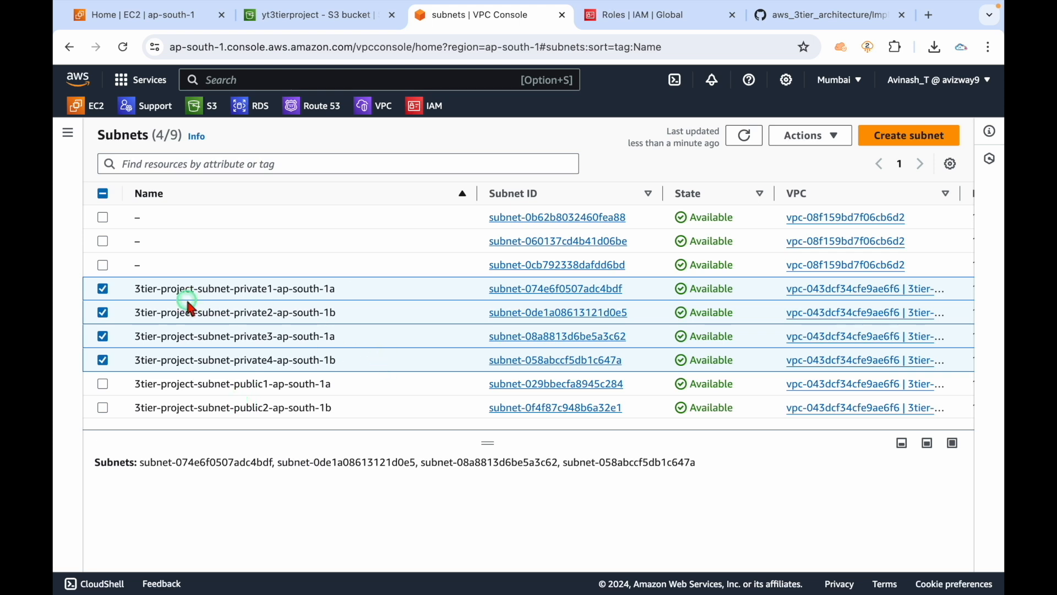
{"action": "left_click", "coordinate": [103, 336]}
{"action": "left_click", "coordinate": [103, 361]}
{"action": "double_click", "coordinate": [251, 288]}
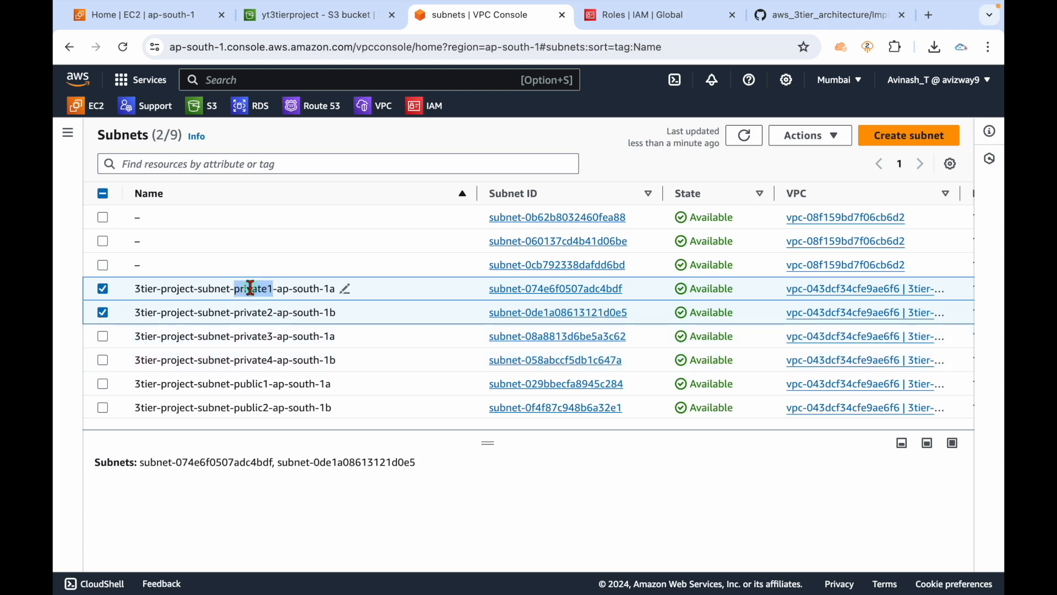
{"action": "double_click", "coordinate": [251, 311]}
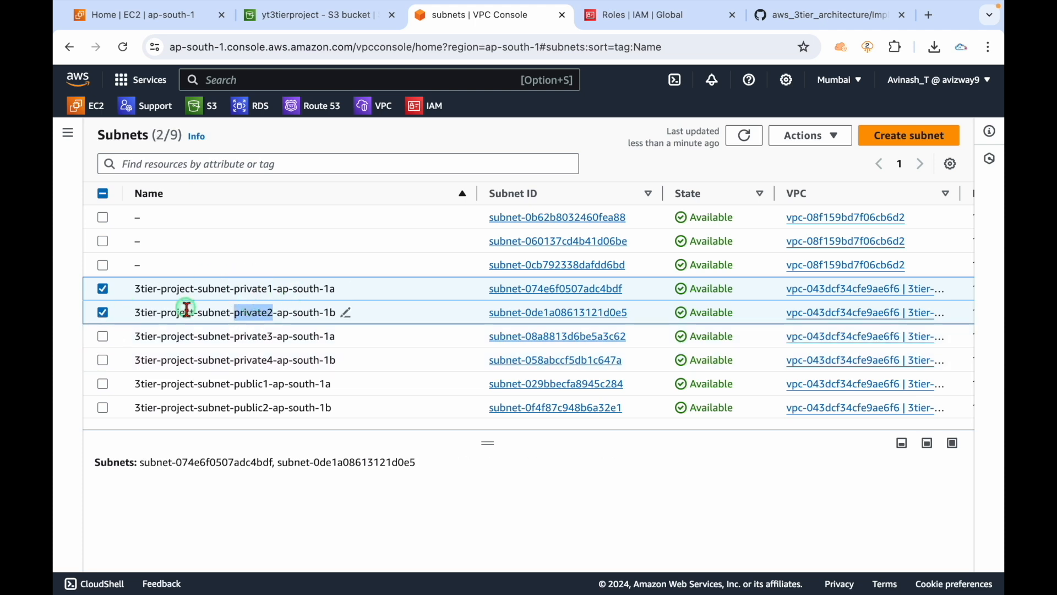
{"action": "double_click", "coordinate": [255, 336]}
{"action": "double_click", "coordinate": [258, 359]}
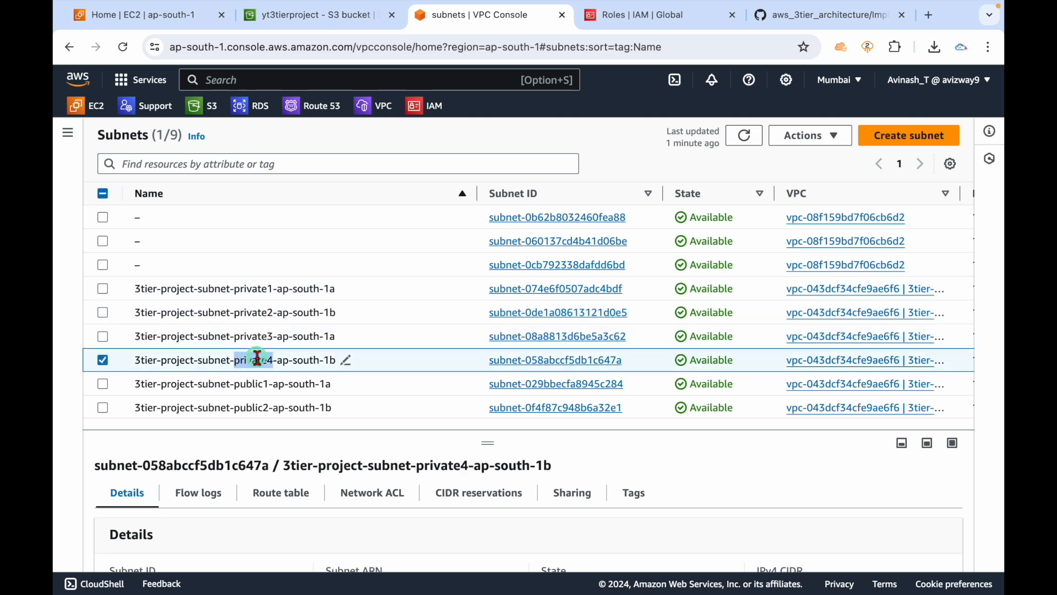
{"action": "left_click", "coordinate": [103, 360]}
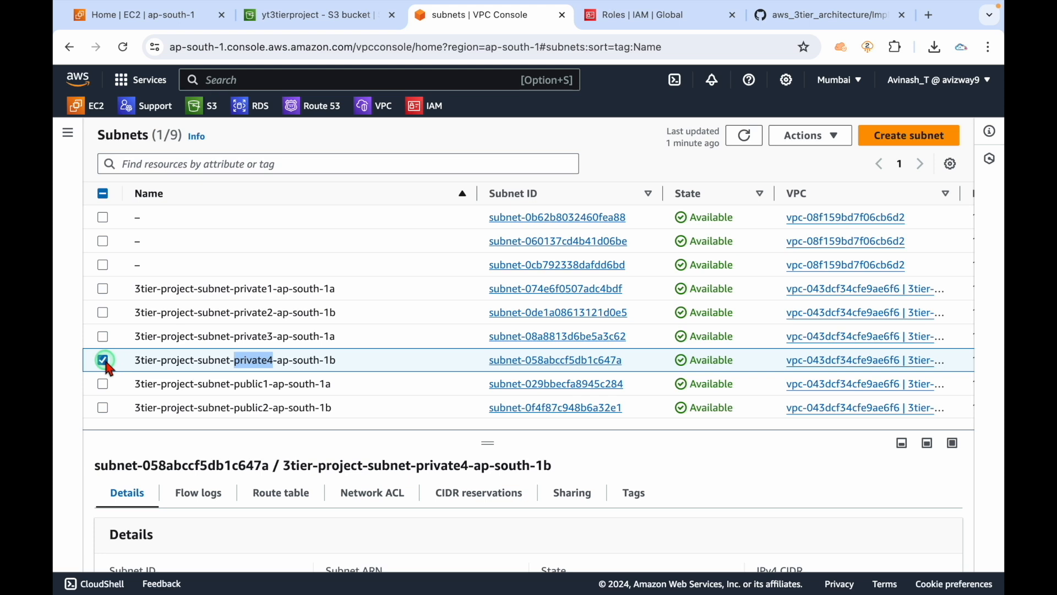
{"action": "left_click", "coordinate": [102, 288]}
{"action": "left_click", "coordinate": [343, 288]}
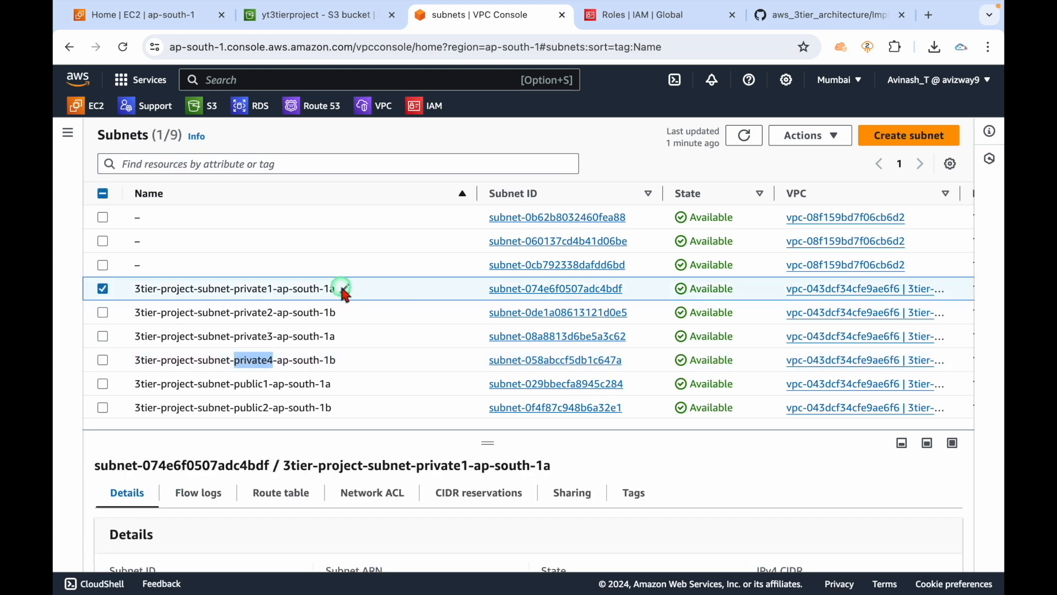
- Rename the first two private subnets to 3tier-project-subnet-APP1 and APP2
{"action": "double_click", "coordinate": [493, 314]}
{"action": "type", "text": "APP1-ap-south"}
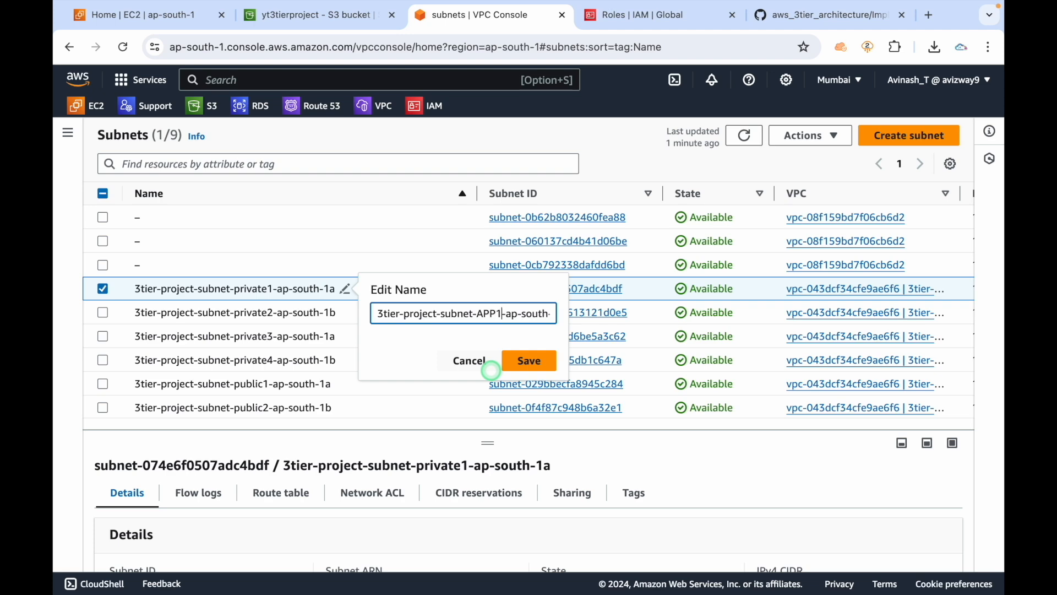
{"action": "left_click", "coordinate": [526, 361]}
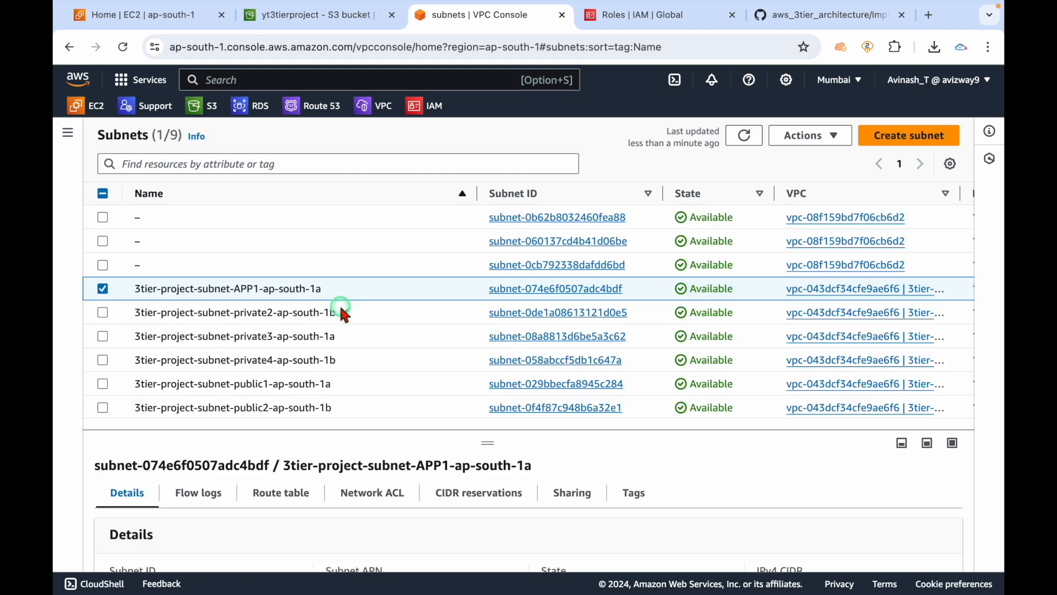
{"action": "left_click", "coordinate": [345, 313]}
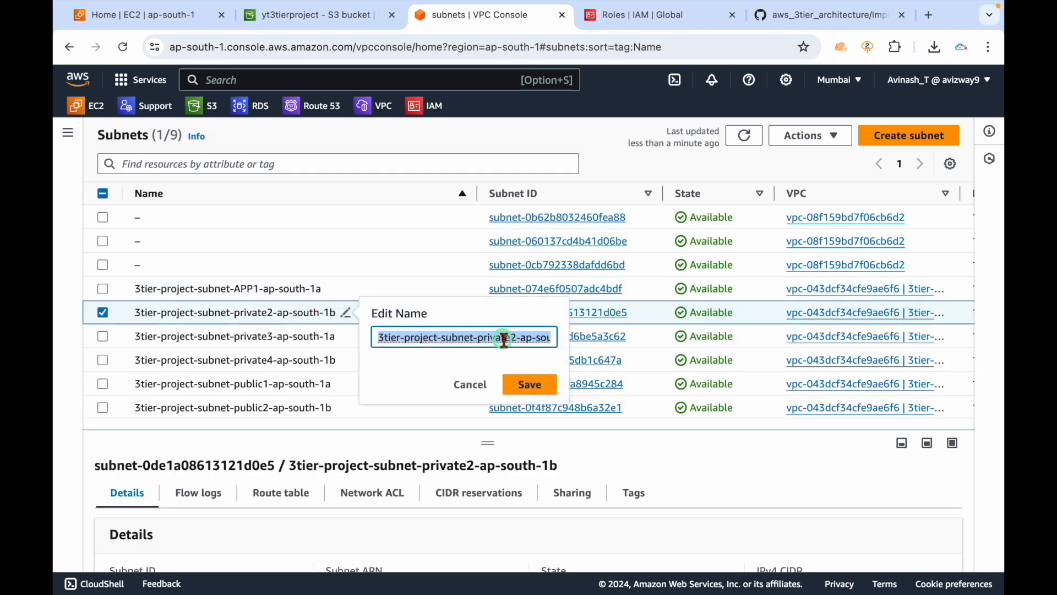
{"action": "left_click_drag", "start_coordinate": [477, 338], "coordinate": [505, 338]}
{"action": "type", "text": "APP"}
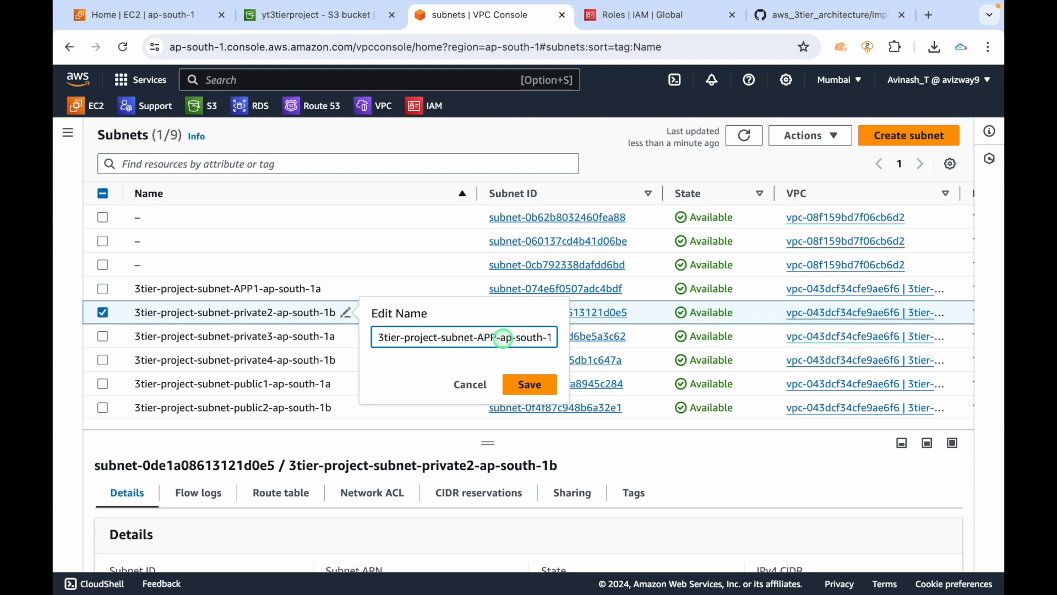
{"action": "left_click", "coordinate": [529, 384]}
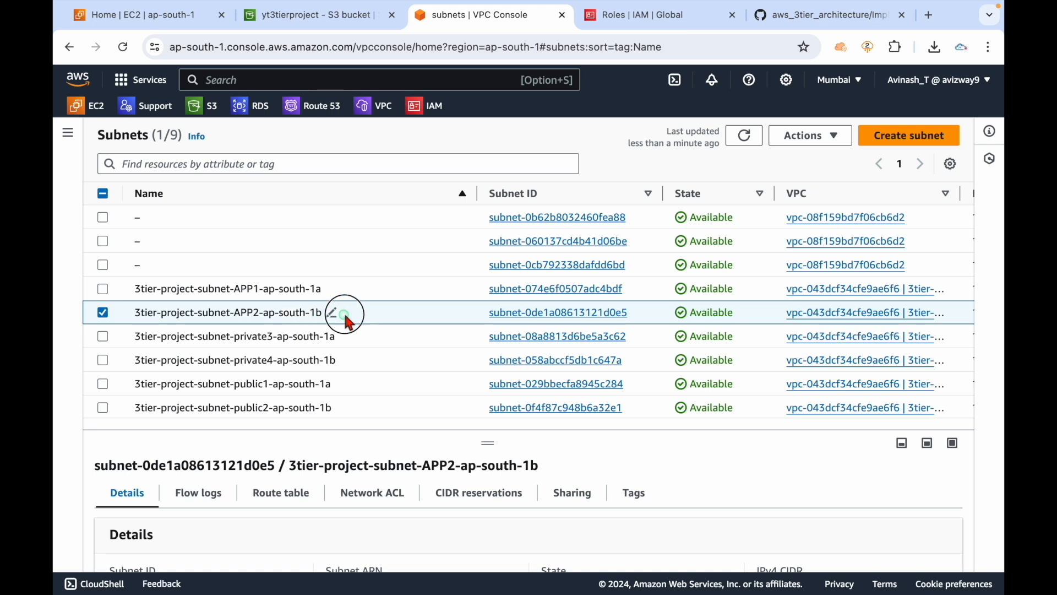
- Rename private3 and private4 to 3tier-project-subnet-DB1 and DB2, then select the DB1 row
{"action": "left_click", "coordinate": [263, 338]}
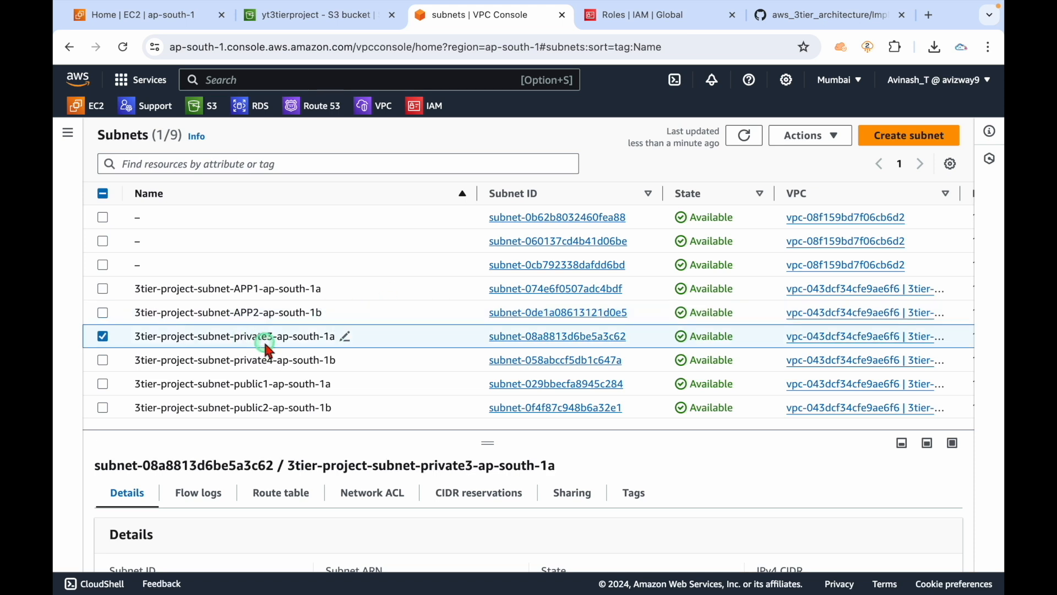
{"action": "left_click", "coordinate": [348, 336]}
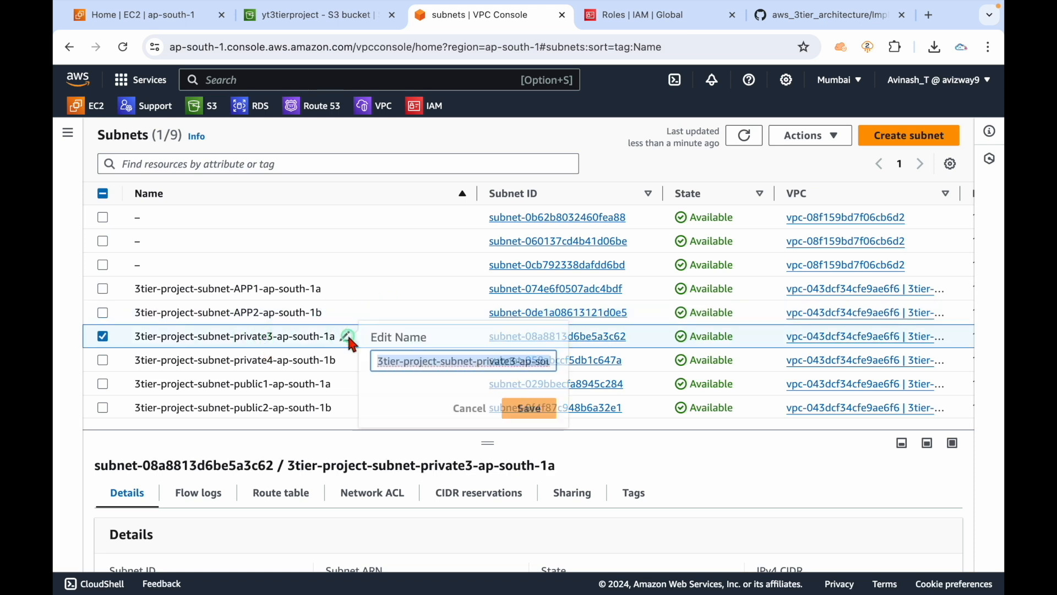
{"action": "double_click", "coordinate": [490, 361]}
{"action": "type", "text": "DB"}
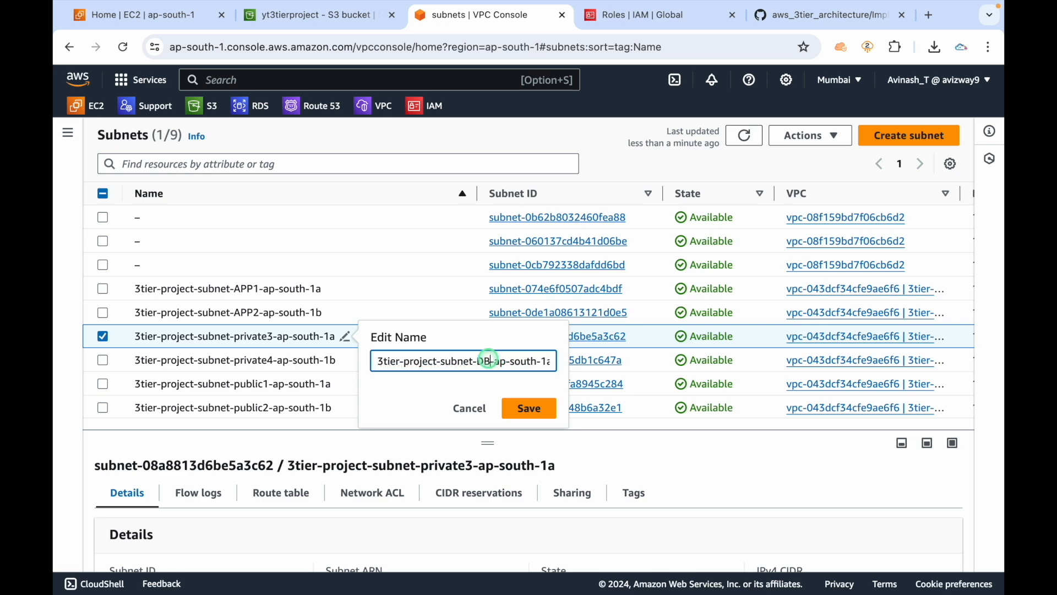
{"action": "type", "text": "1"}
{"action": "left_click", "coordinate": [527, 408]}
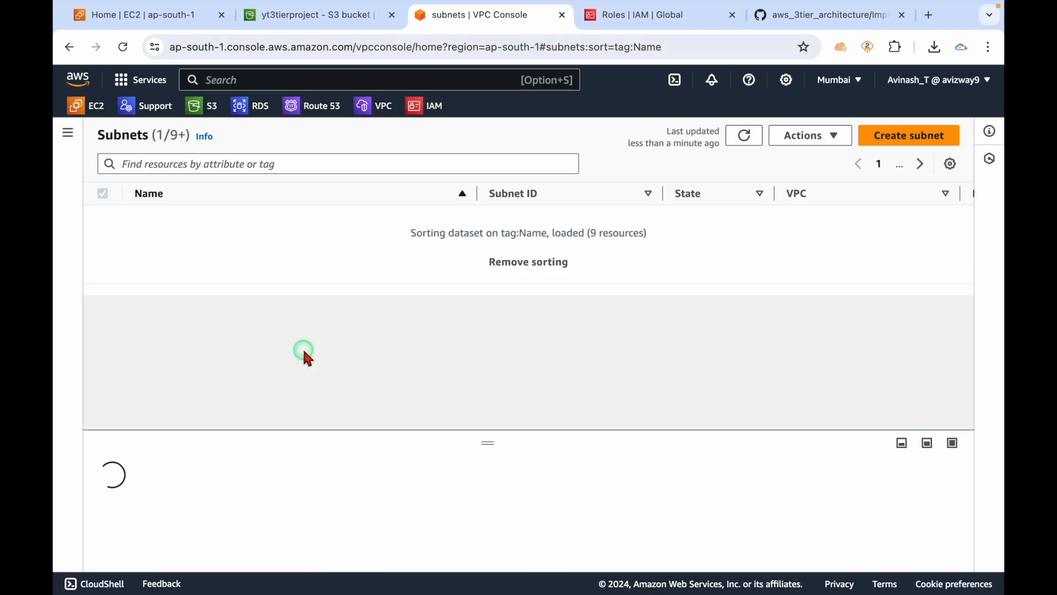
{"action": "left_click", "coordinate": [347, 361]}
{"action": "double_click", "coordinate": [493, 384]}
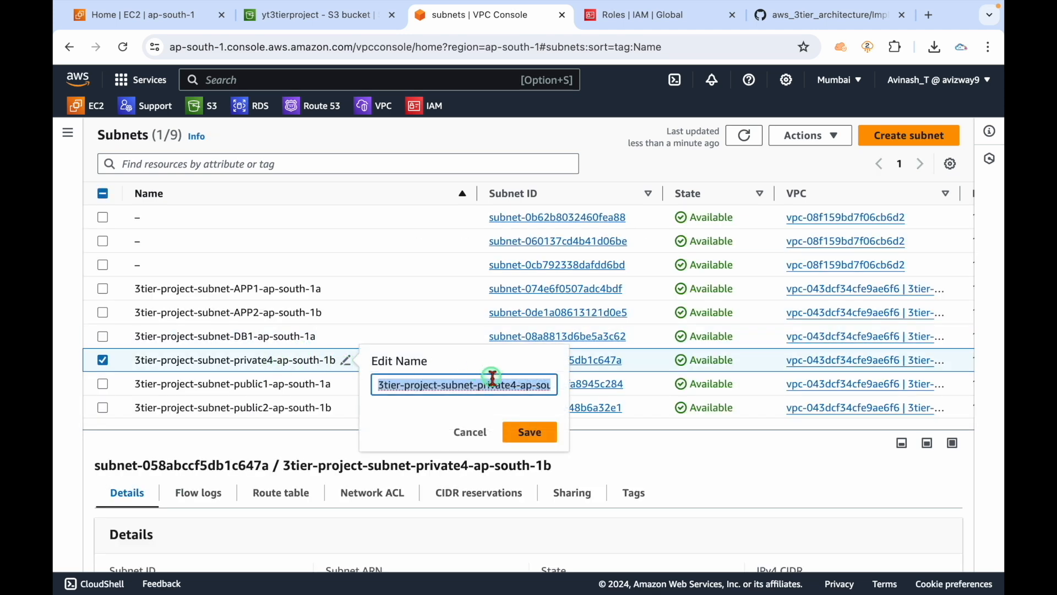
{"action": "type", "text": "DB2"}
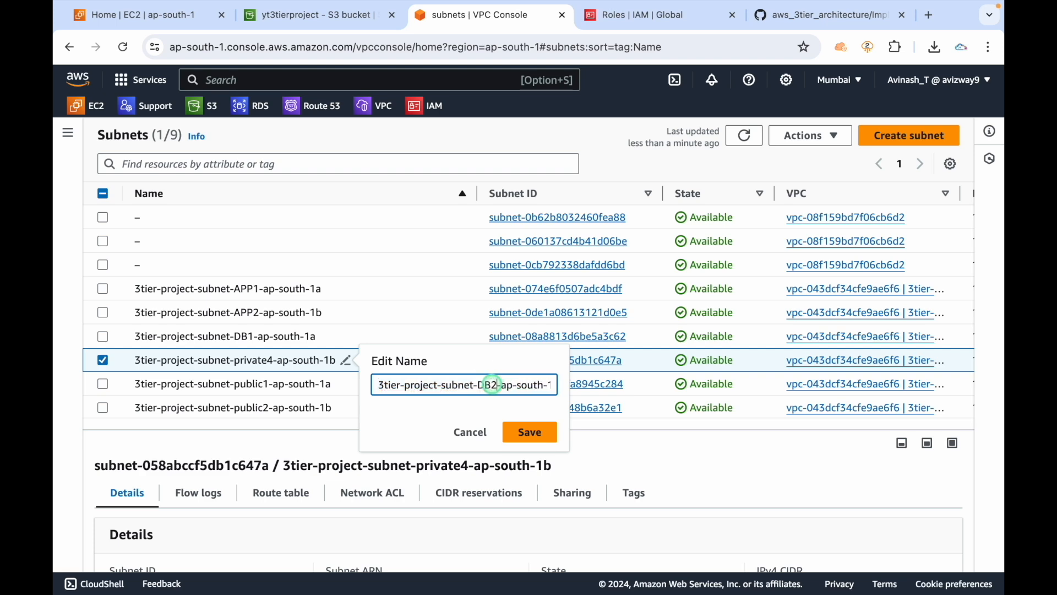
{"action": "left_click", "coordinate": [520, 432]}
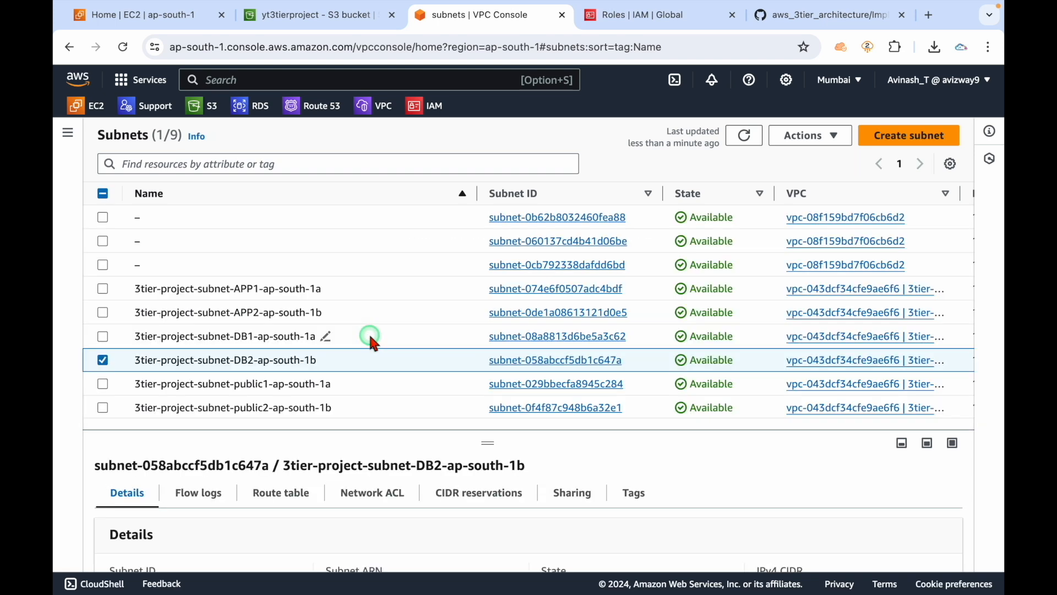
{"action": "left_click", "coordinate": [104, 336]}
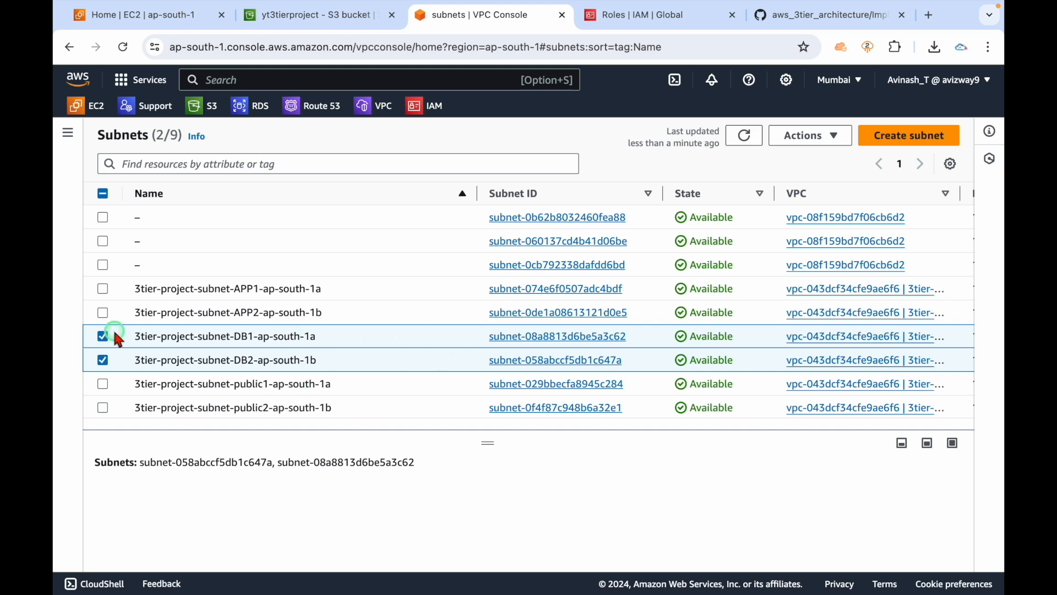
{"action": "left_click_drag", "start_coordinate": [512, 341], "coordinate": [875, 371]}
{"action": "left_click", "coordinate": [750, 355]}
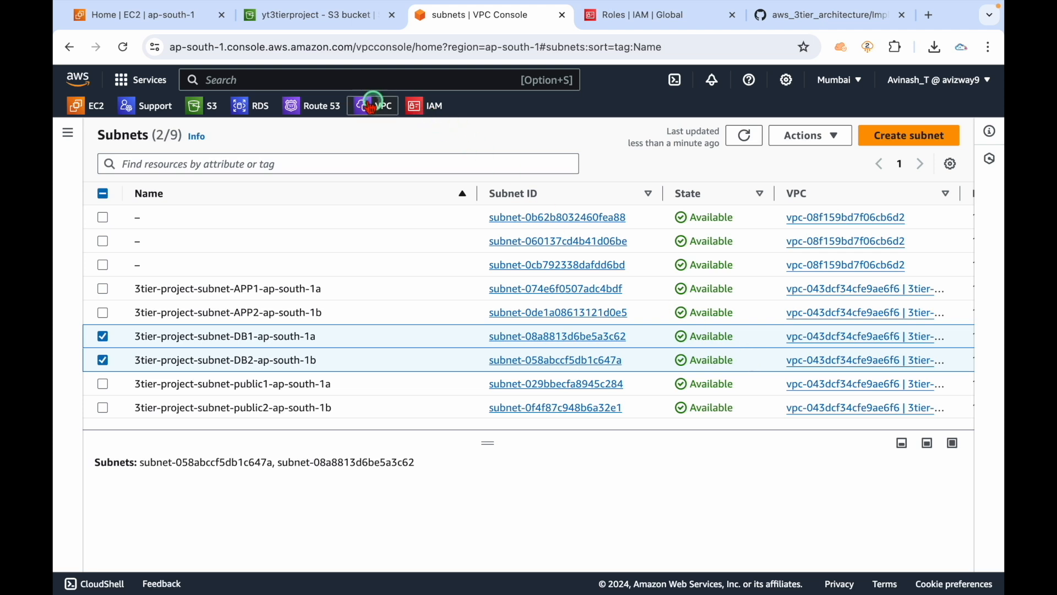
- Search 'rds', open RDS in a new tab and go to Subnet groups, listing tierdb
{"action": "left_click", "coordinate": [309, 81]}
{"action": "type", "text": "rds"}
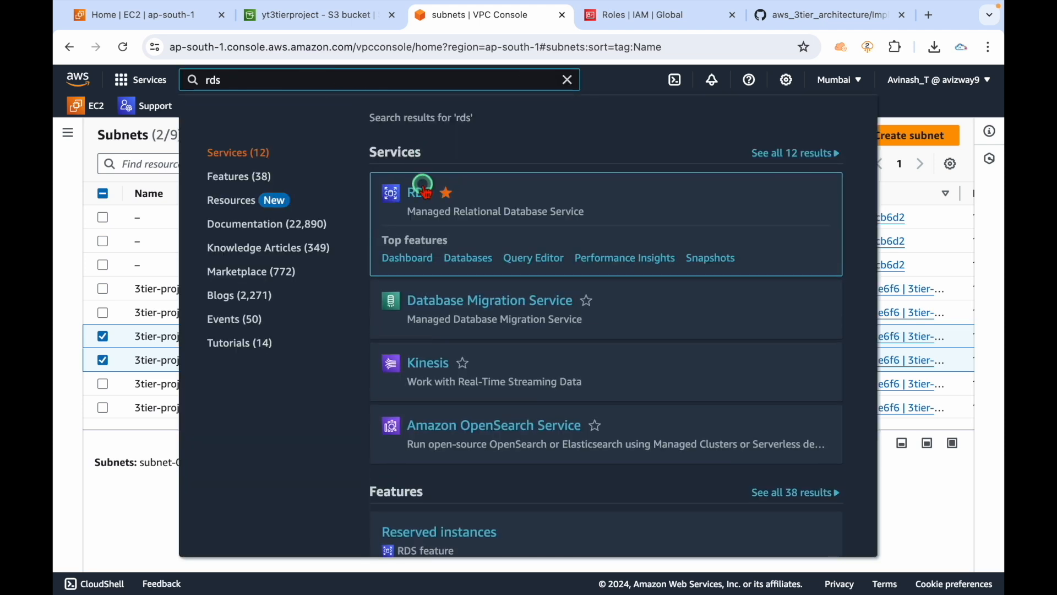
{"action": "left_click", "coordinate": [423, 187], "text": "super"}
{"action": "left_click", "coordinate": [567, 79]}
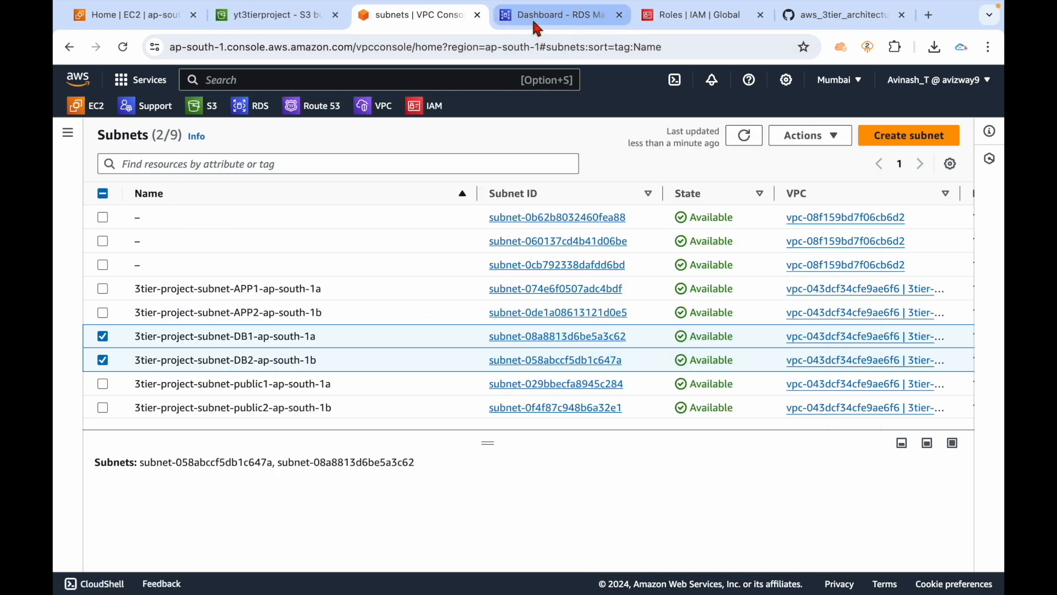
{"action": "left_click", "coordinate": [537, 27]}
{"action": "left_click_drag", "start_coordinate": [435, 234], "coordinate": [256, 197]}
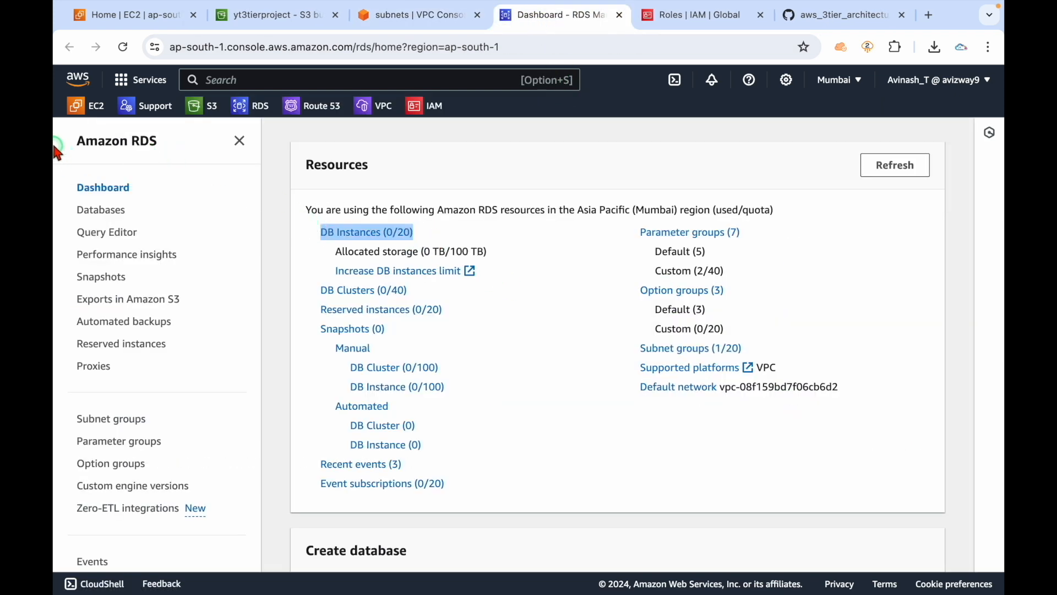
{"action": "left_click_drag", "start_coordinate": [54, 145], "coordinate": [177, 144]}
{"action": "left_click", "coordinate": [498, 158]}
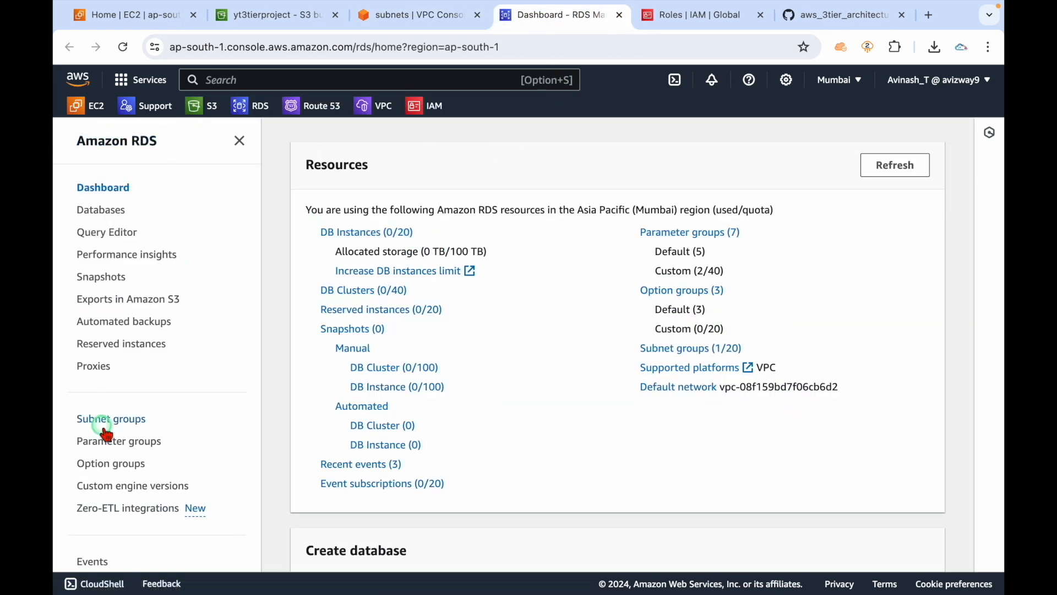
{"action": "left_click_drag", "start_coordinate": [71, 419], "coordinate": [165, 428]}
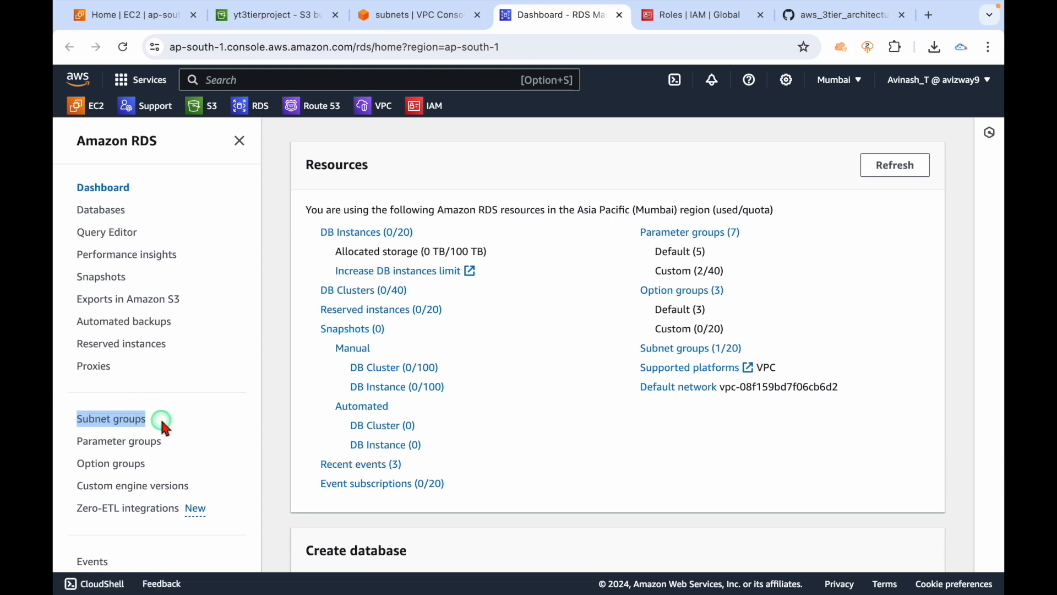
{"action": "scroll", "coordinate": [159, 418], "scroll_direction": "down", "scroll_amount": 1}
{"action": "left_click", "coordinate": [122, 368]}
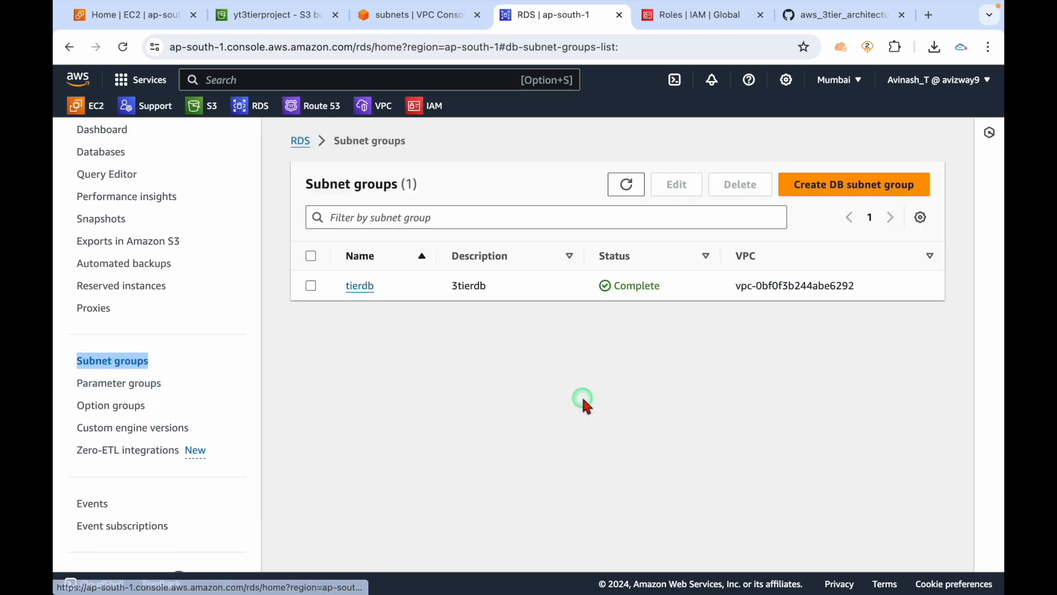
- Delete the tierdb DB subnet group and refresh the now-empty Subnet groups list
{"action": "left_click", "coordinate": [311, 287]}
{"action": "left_click", "coordinate": [740, 184]}
{"action": "left_click", "coordinate": [738, 389]}
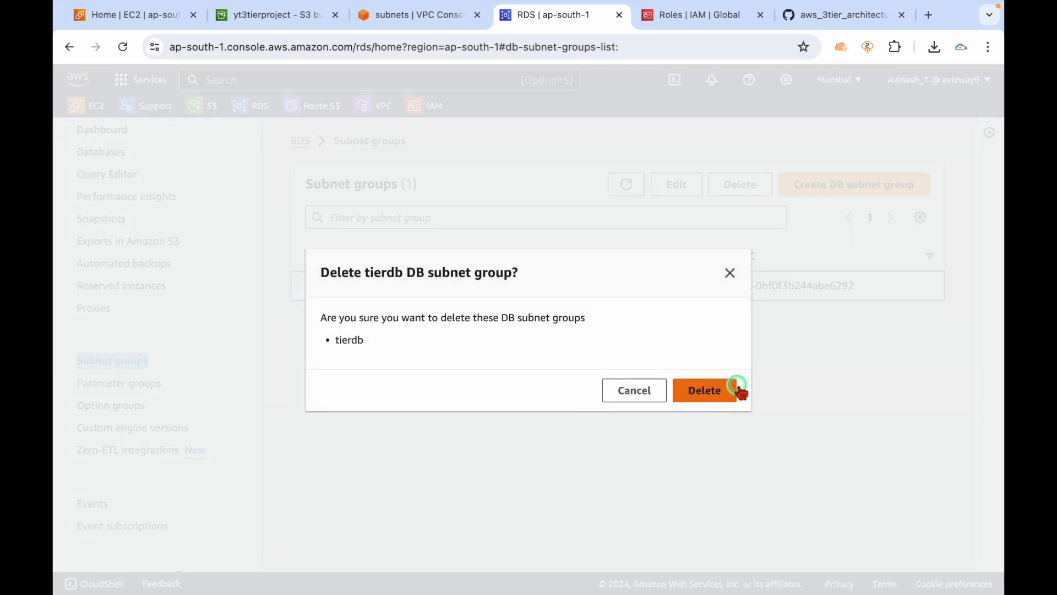
{"action": "left_click", "coordinate": [954, 135]}
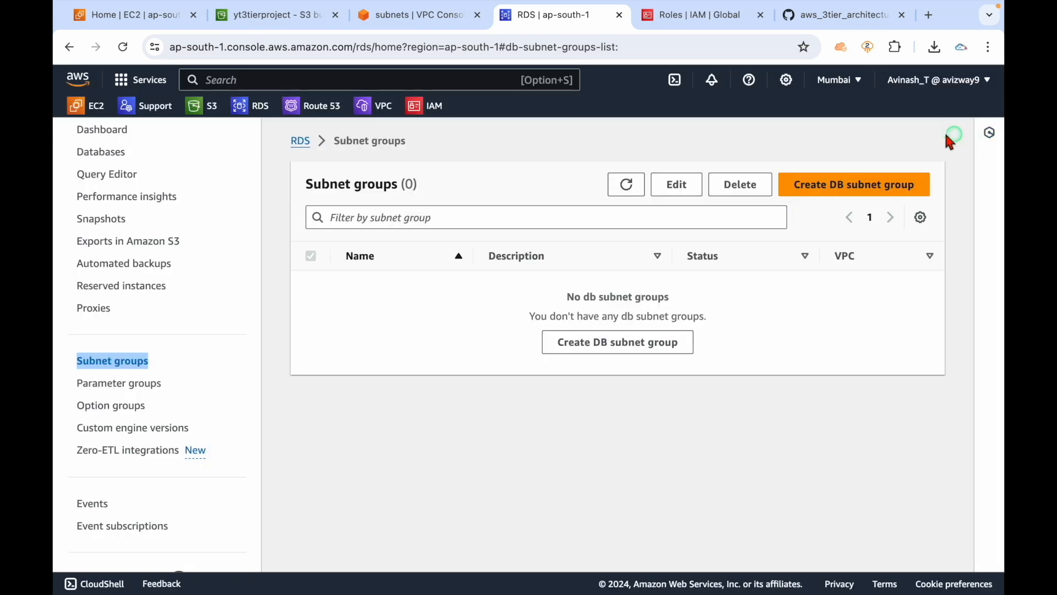
{"action": "left_click", "coordinate": [626, 184]}
{"action": "left_click_drag", "start_coordinate": [417, 316], "coordinate": [757, 323]}
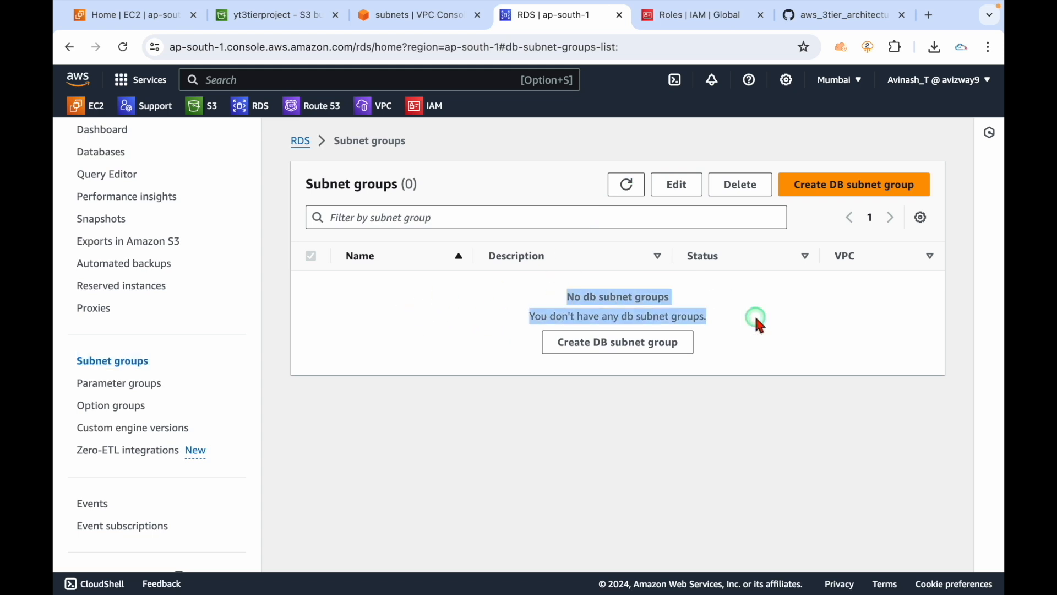
{"action": "left_click", "coordinate": [758, 322]}
{"action": "left_click", "coordinate": [867, 214]}
{"action": "left_click", "coordinate": [855, 189]}
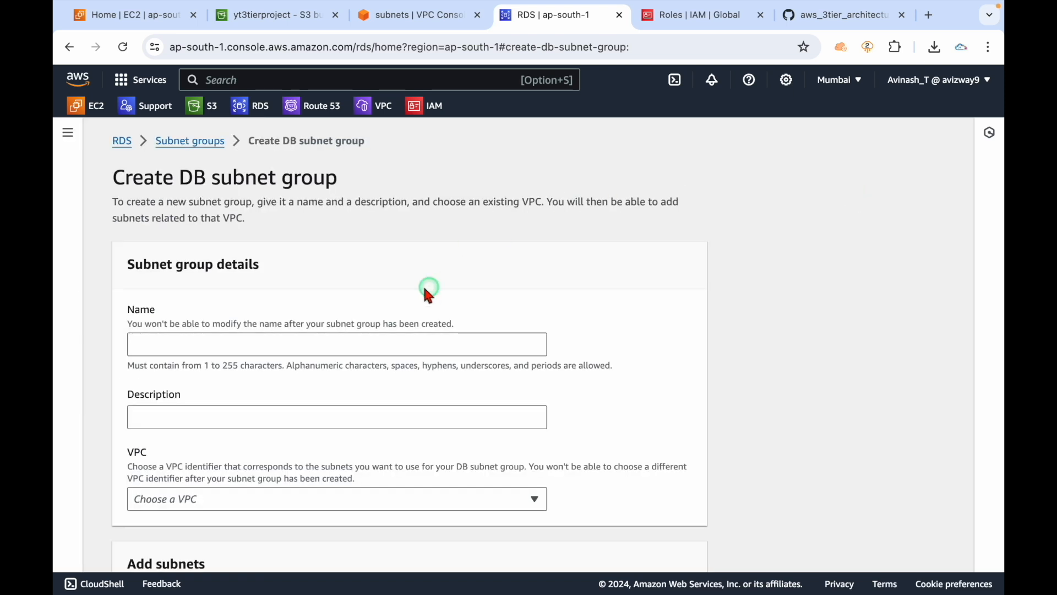
- Enter 3TierSNGRP as name and description and choose 3tier-project-vpc
{"action": "left_click", "coordinate": [365, 344]}
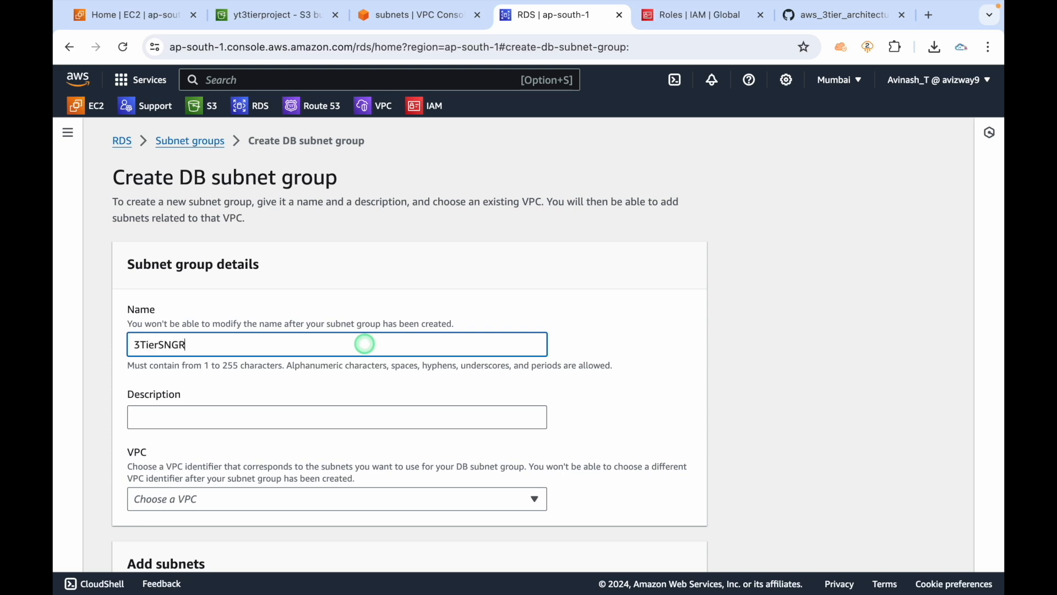
{"action": "left_click", "coordinate": [310, 421]}
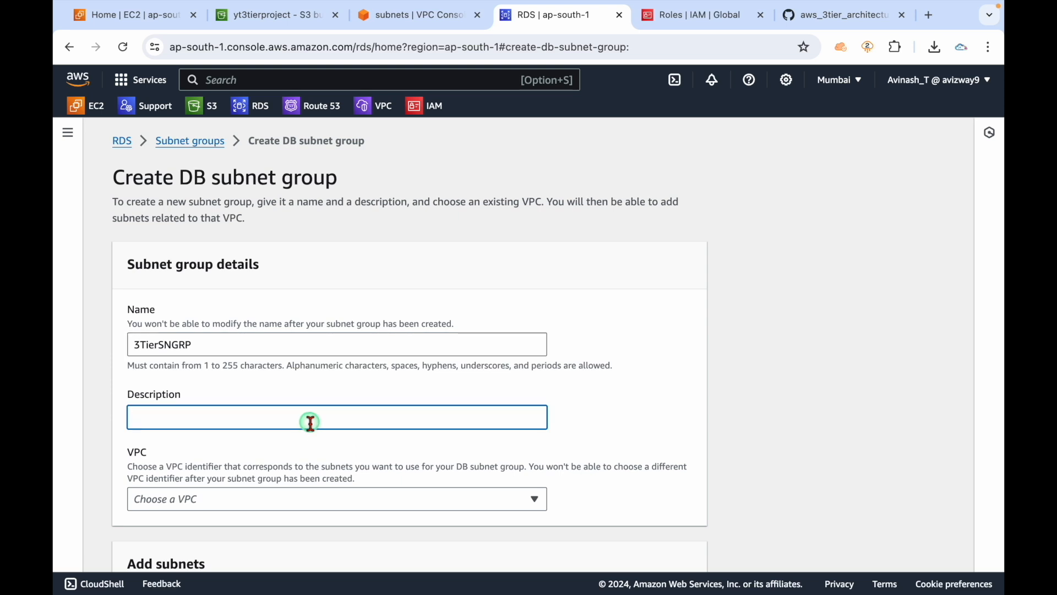
{"action": "key", "text": "shift+Tab"}
{"action": "left_click", "coordinate": [310, 422]}
{"action": "scroll", "coordinate": [310, 421], "scroll_direction": "down", "scroll_amount": 3}
{"action": "left_click", "coordinate": [271, 344]}
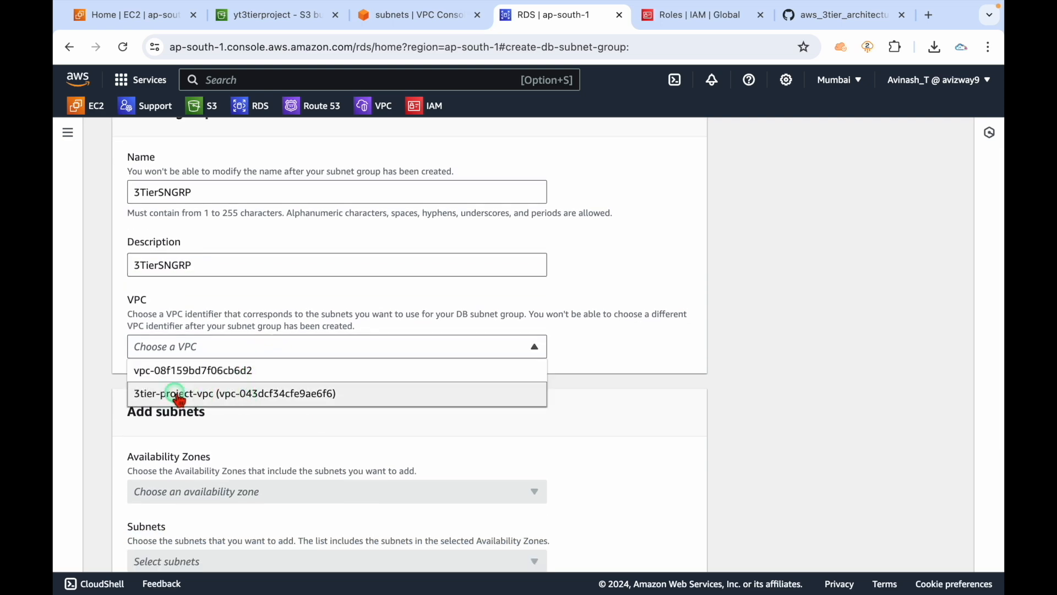
{"action": "left_click", "coordinate": [227, 395]}
- Add availability zones ap-south-1a and ap-south-1b, then check subnet IDs on the VPC subnets tab
{"action": "scroll", "coordinate": [714, 402], "scroll_direction": "down", "scroll_amount": 5}
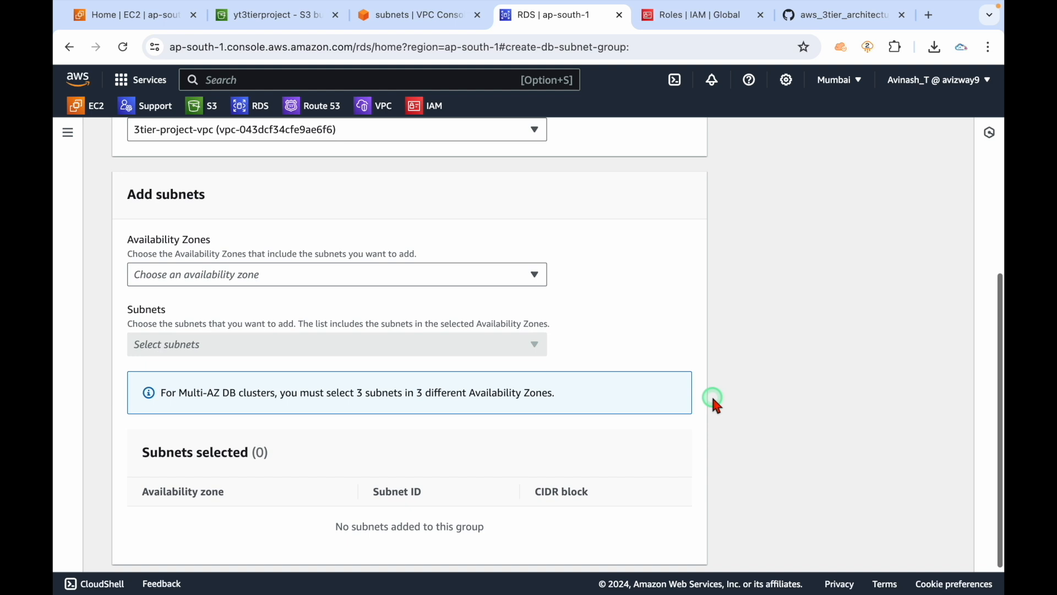
{"action": "left_click", "coordinate": [518, 242]}
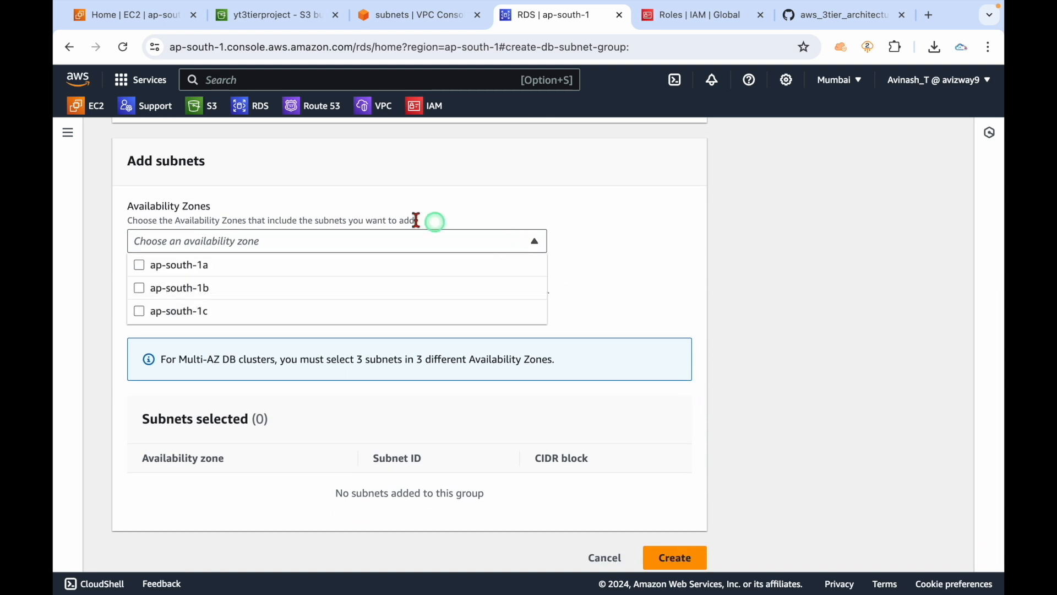
{"action": "left_click", "coordinate": [222, 267]}
{"action": "left_click", "coordinate": [734, 280]}
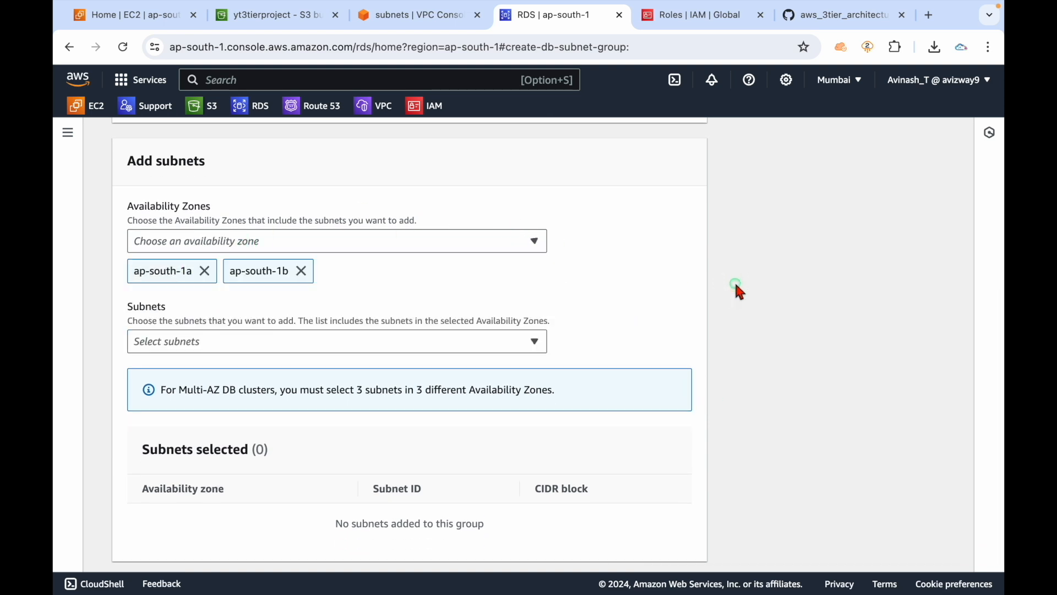
{"action": "scroll", "coordinate": [734, 280], "scroll_direction": "down", "scroll_amount": 1}
{"action": "left_click", "coordinate": [515, 299]}
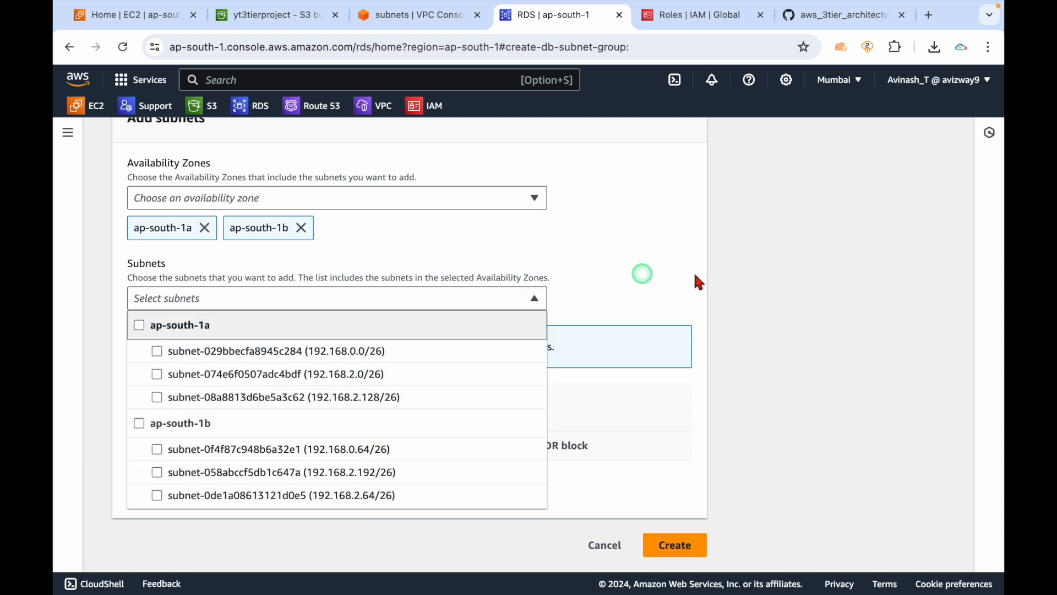
{"action": "left_click", "coordinate": [797, 306]}
{"action": "left_click", "coordinate": [394, 17]}
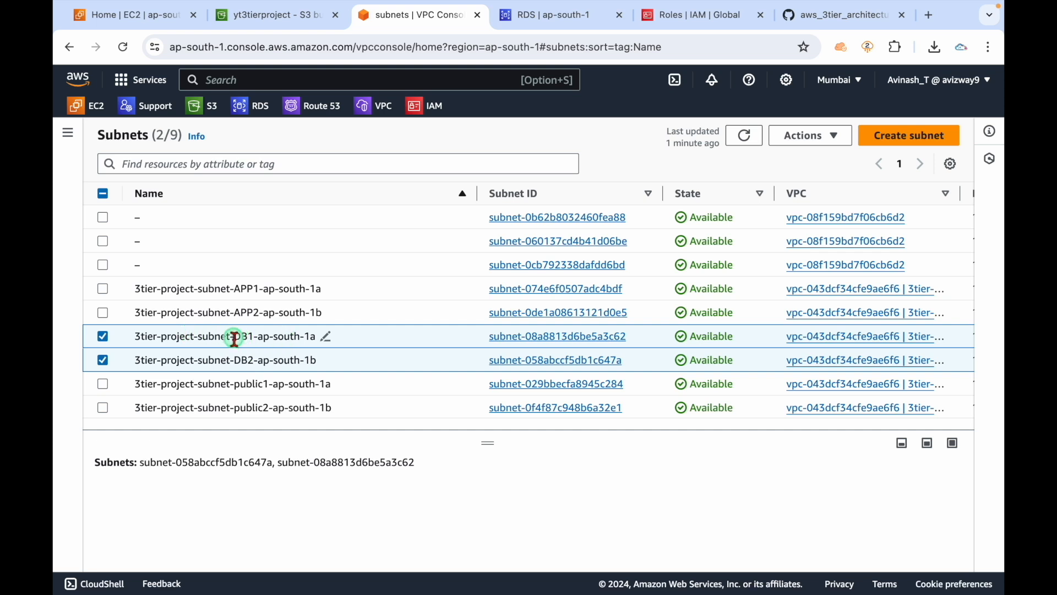
- Add DB subnets subnet-08a8813d6be5a3c62 and subnet-058abccf5db1c647a to the group
{"action": "left_click_drag", "start_coordinate": [645, 337], "coordinate": [605, 362]}
{"action": "left_click", "coordinate": [274, 15]}
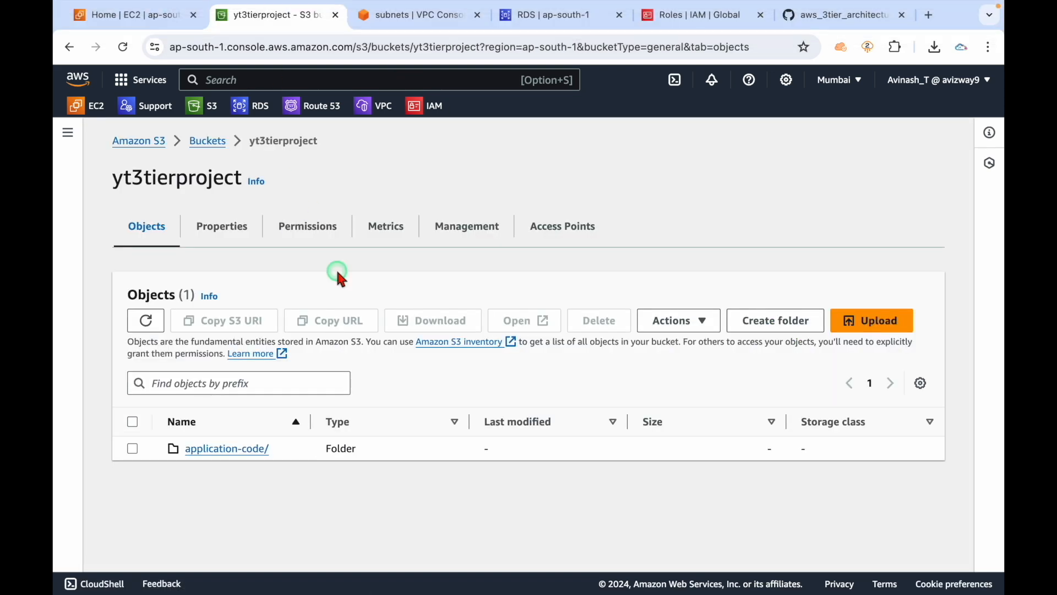
{"action": "left_click", "coordinate": [403, 18]}
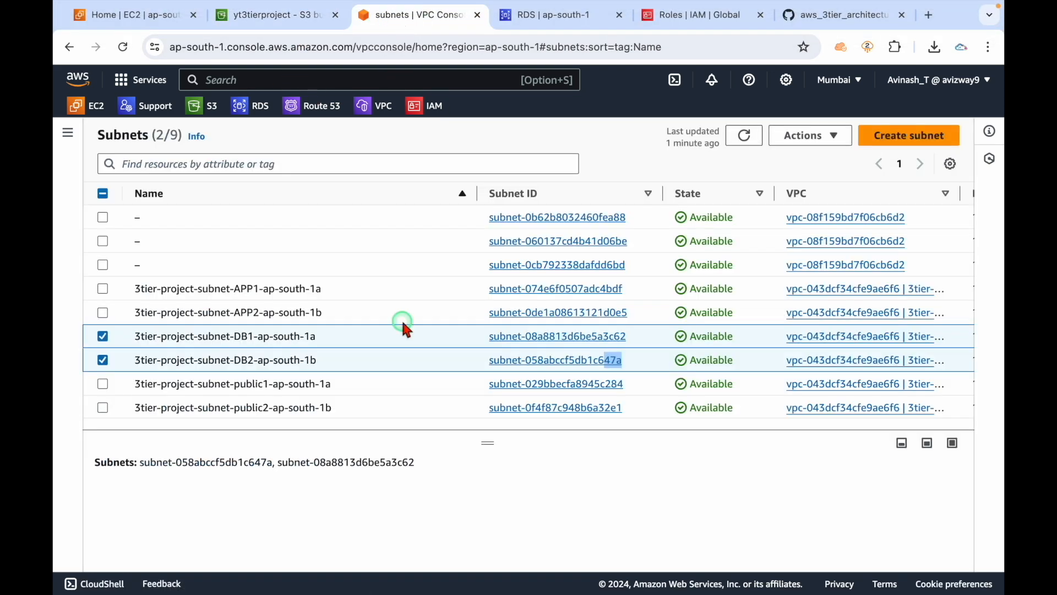
{"action": "left_click", "coordinate": [558, 15]}
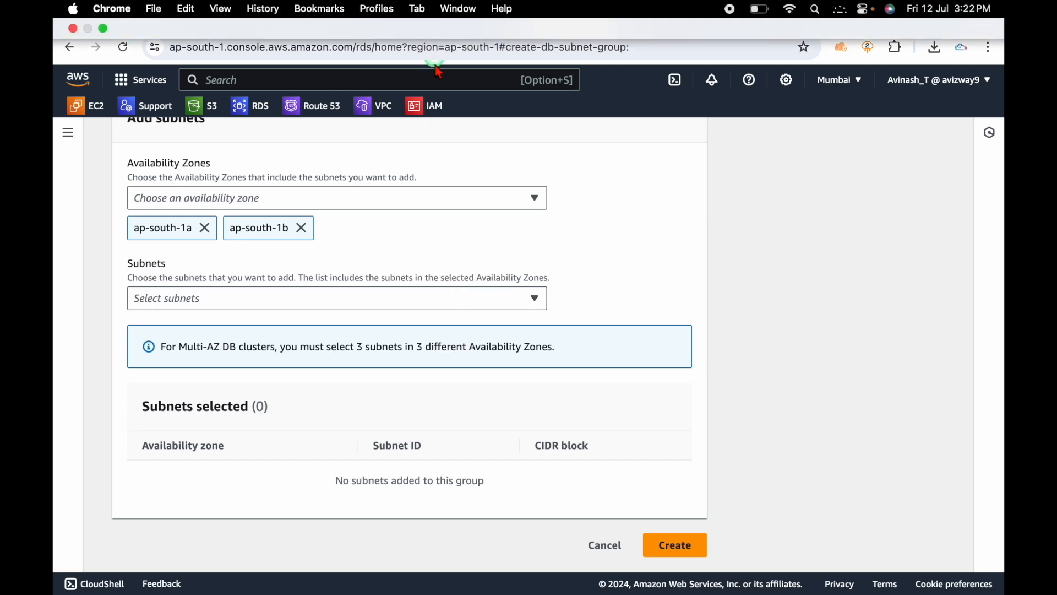
{"action": "left_click", "coordinate": [431, 15]}
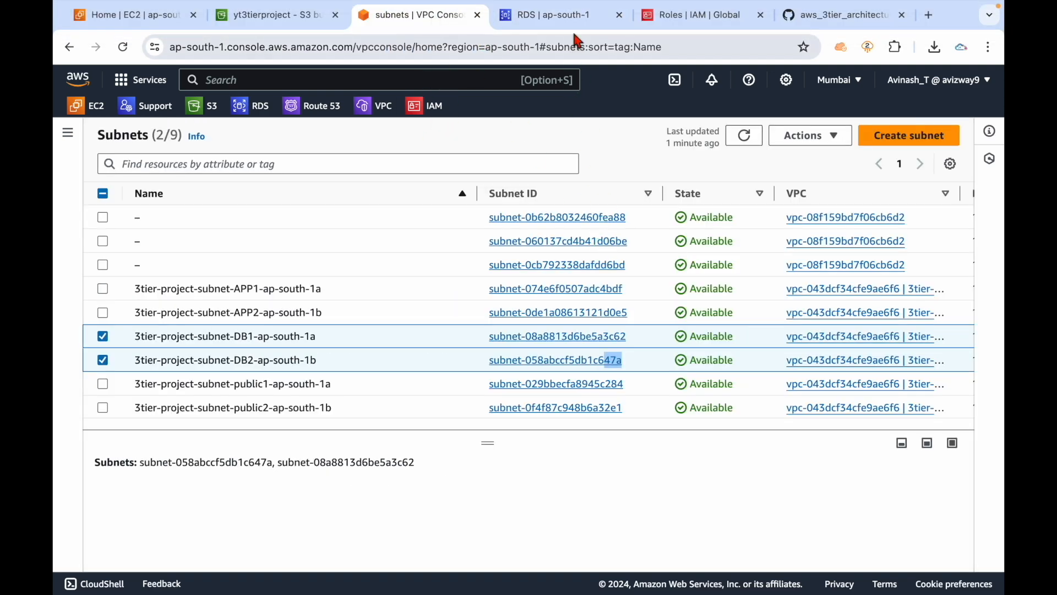
{"action": "left_click", "coordinate": [561, 14]}
{"action": "left_click", "coordinate": [385, 298]}
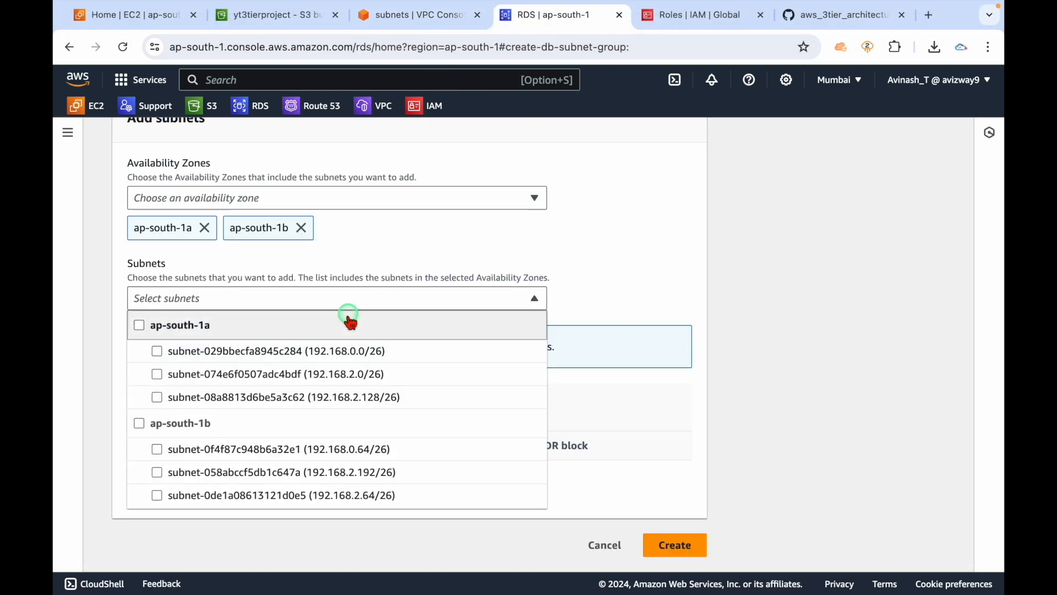
{"action": "left_click", "coordinate": [309, 397]}
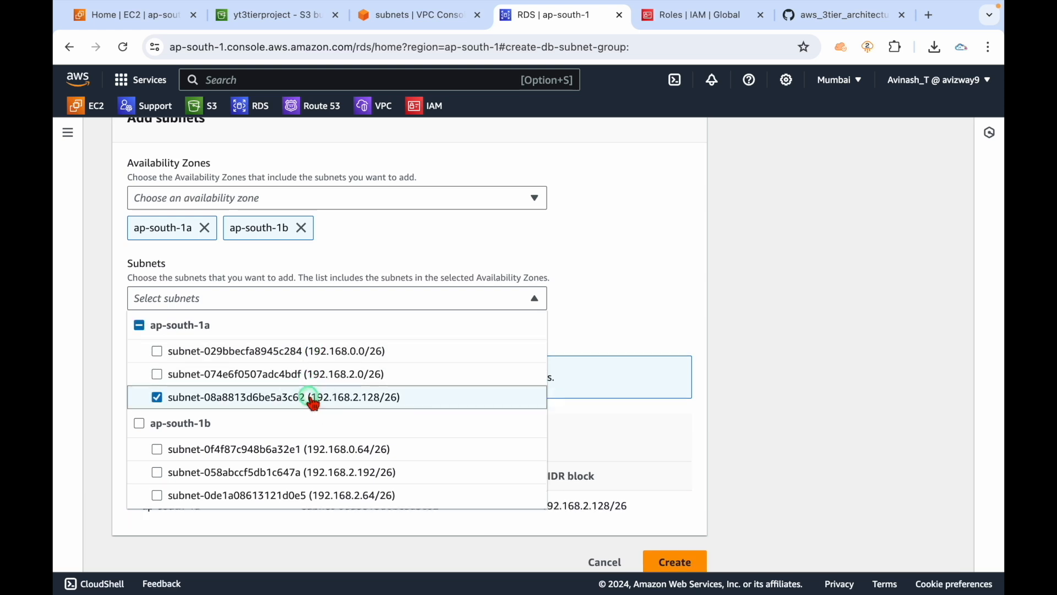
{"action": "left_click", "coordinate": [314, 472]}
{"action": "left_click", "coordinate": [811, 370]}
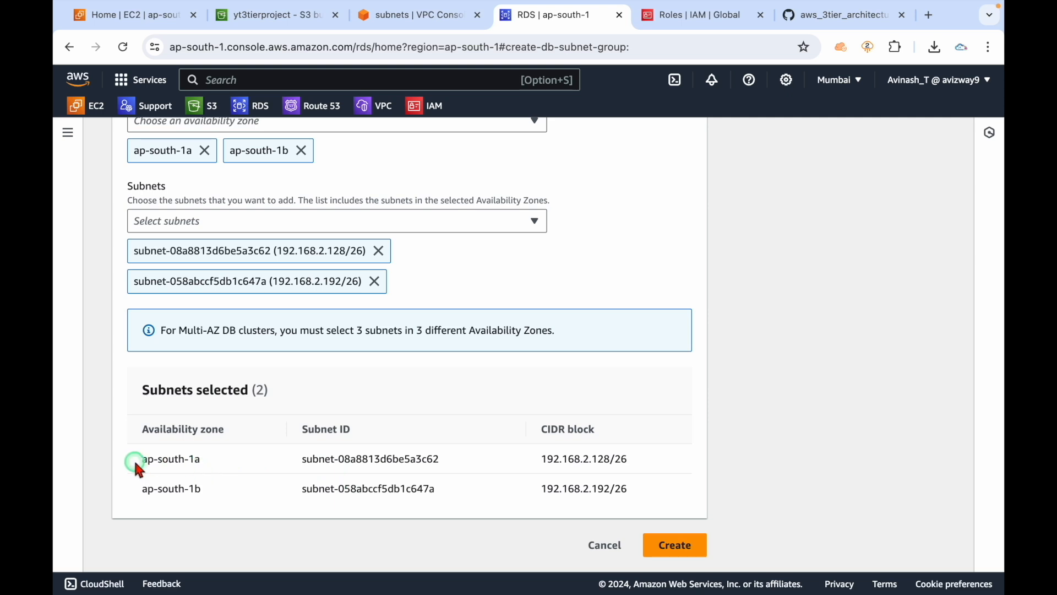
- Cross-check the chosen subnet IDs against the VPC list and submit; creation fails with an invalid name
{"action": "left_click_drag", "start_coordinate": [138, 465], "coordinate": [579, 494]}
{"action": "left_click", "coordinate": [770, 436]}
{"action": "triple_click", "coordinate": [447, 460]}
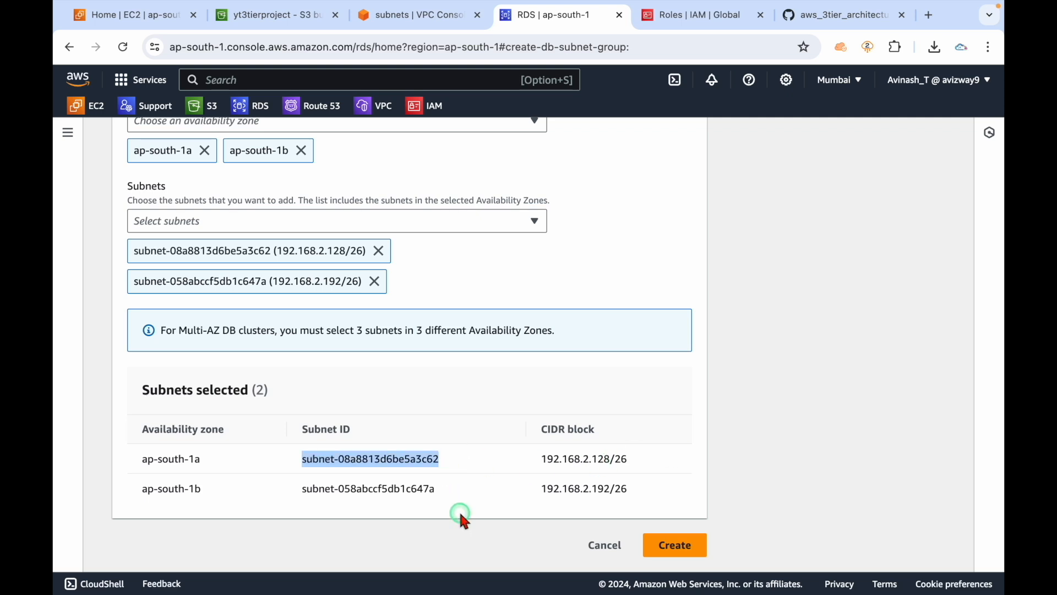
{"action": "triple_click", "coordinate": [461, 513]}
{"action": "left_click", "coordinate": [503, 493]}
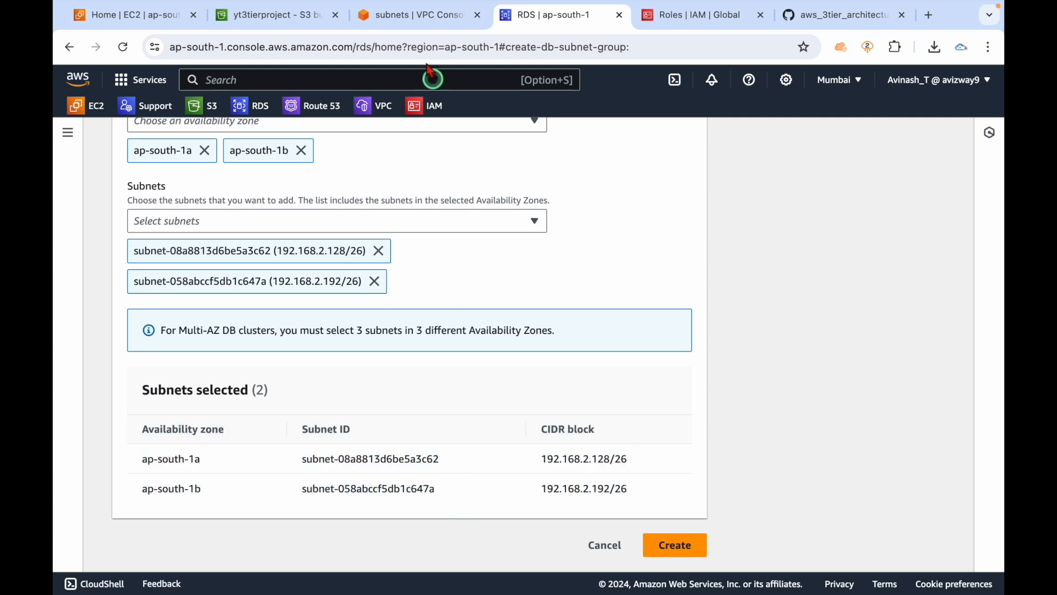
{"action": "left_click", "coordinate": [419, 15]}
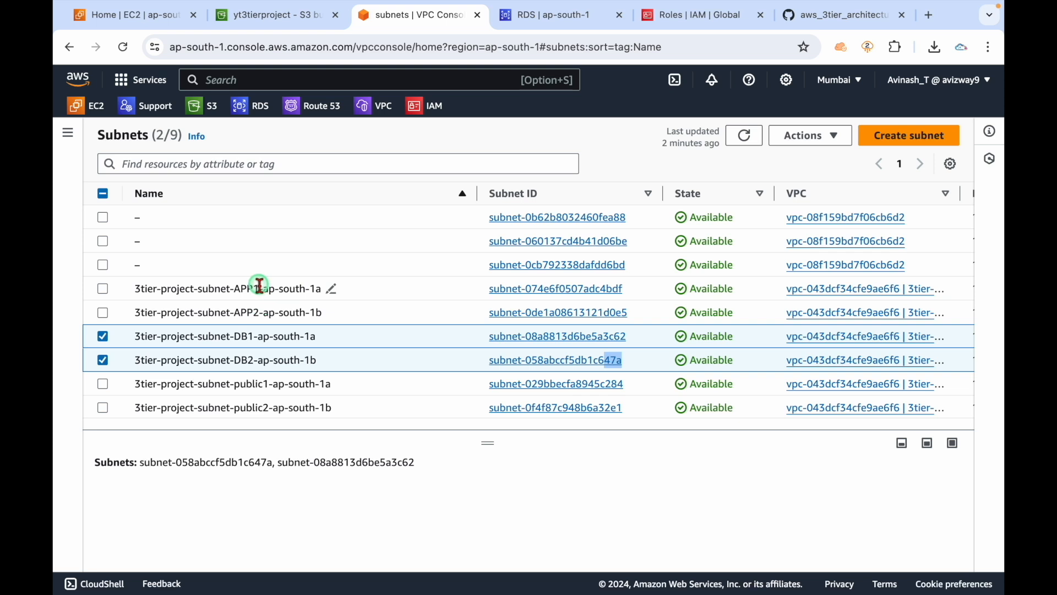
{"action": "left_click", "coordinate": [533, 16]}
{"action": "left_click", "coordinate": [672, 546]}
{"action": "scroll", "coordinate": [593, 364], "scroll_direction": "down", "scroll_amount": 2}
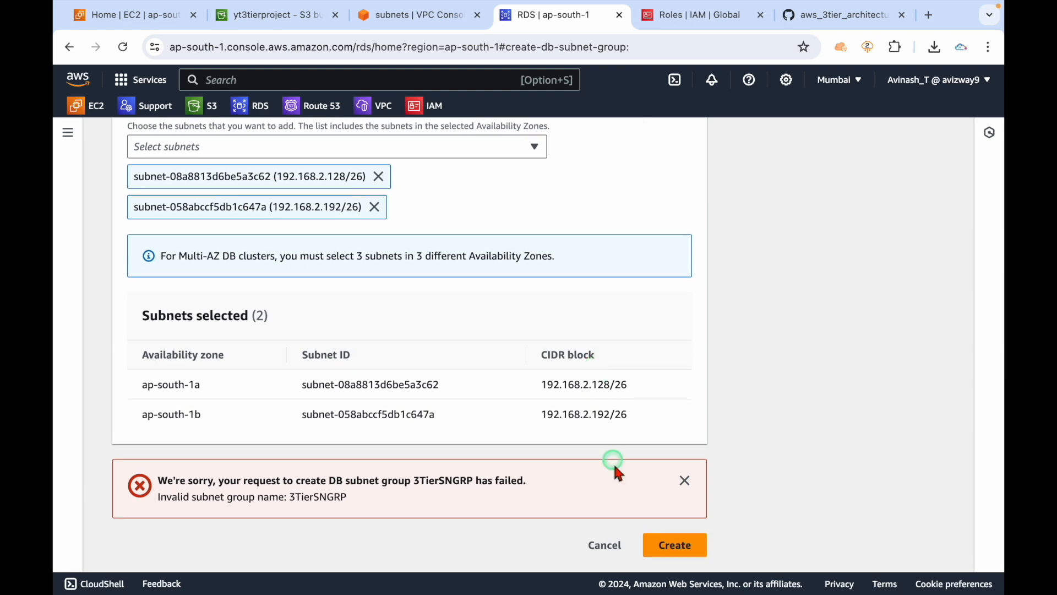
- Rename the group TierSNGRP, create it, and confirm tiersngrp shows status Complete
{"action": "scroll", "coordinate": [505, 370], "scroll_direction": "up", "scroll_amount": 7}
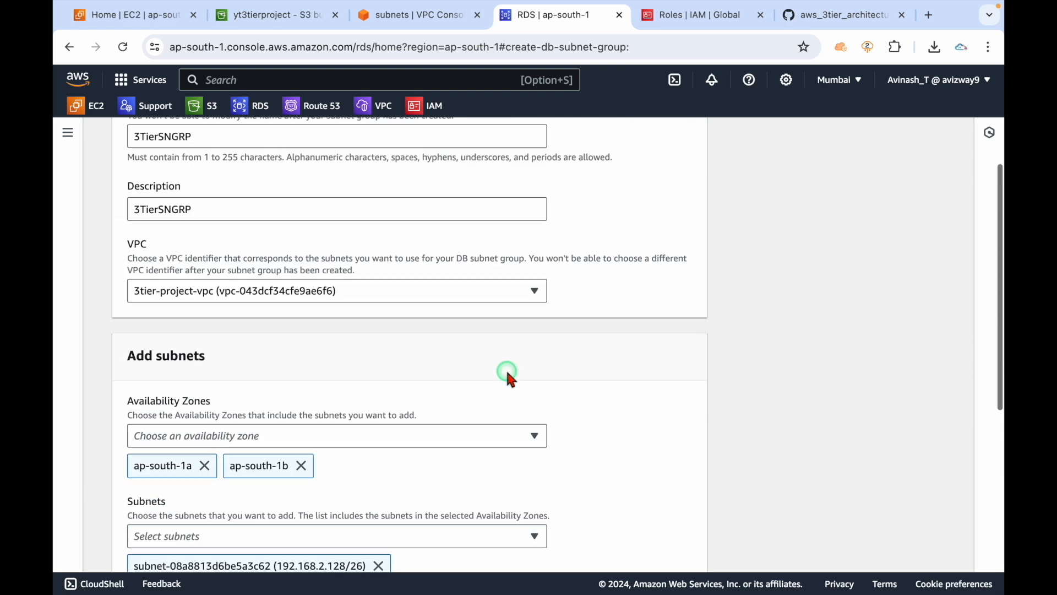
{"action": "scroll", "coordinate": [292, 306], "scroll_direction": "up", "scroll_amount": 3}
{"action": "left_click", "coordinate": [135, 345]}
{"action": "key", "text": "Delete"}
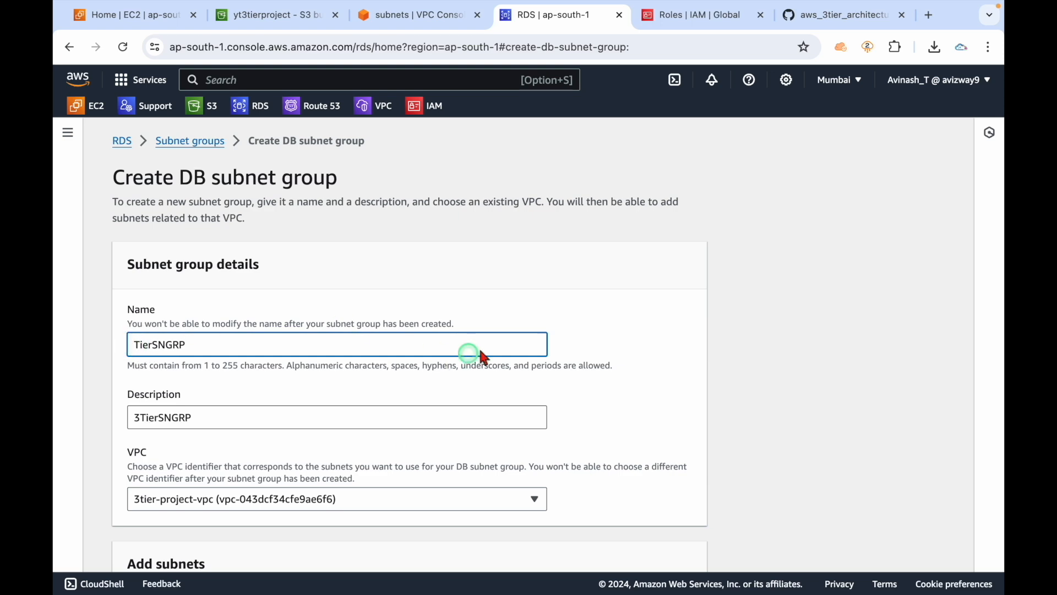
{"action": "scroll", "coordinate": [655, 365], "scroll_direction": "down", "scroll_amount": 10}
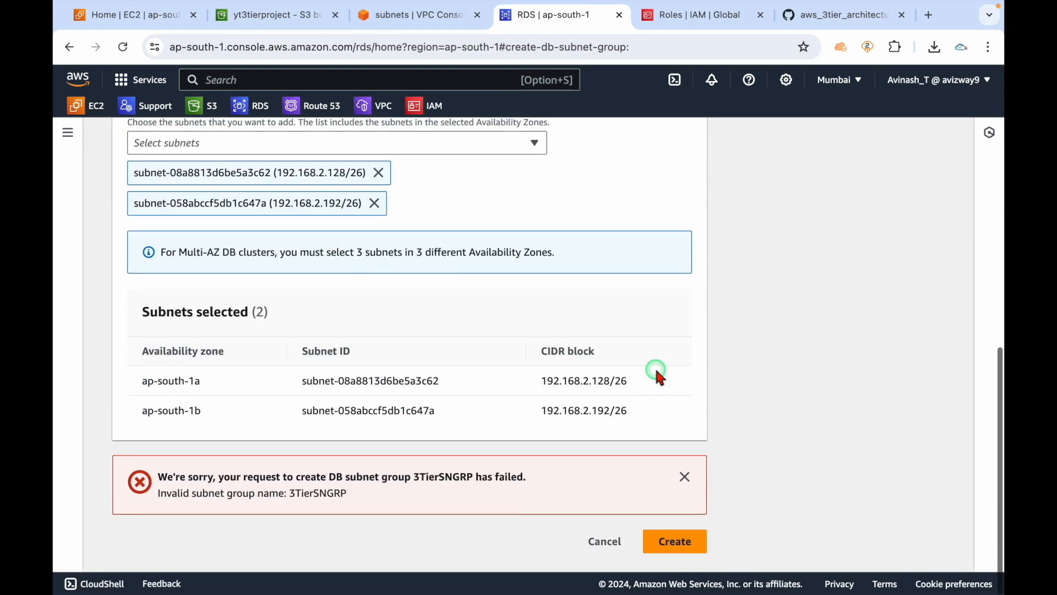
{"action": "left_click", "coordinate": [669, 548]}
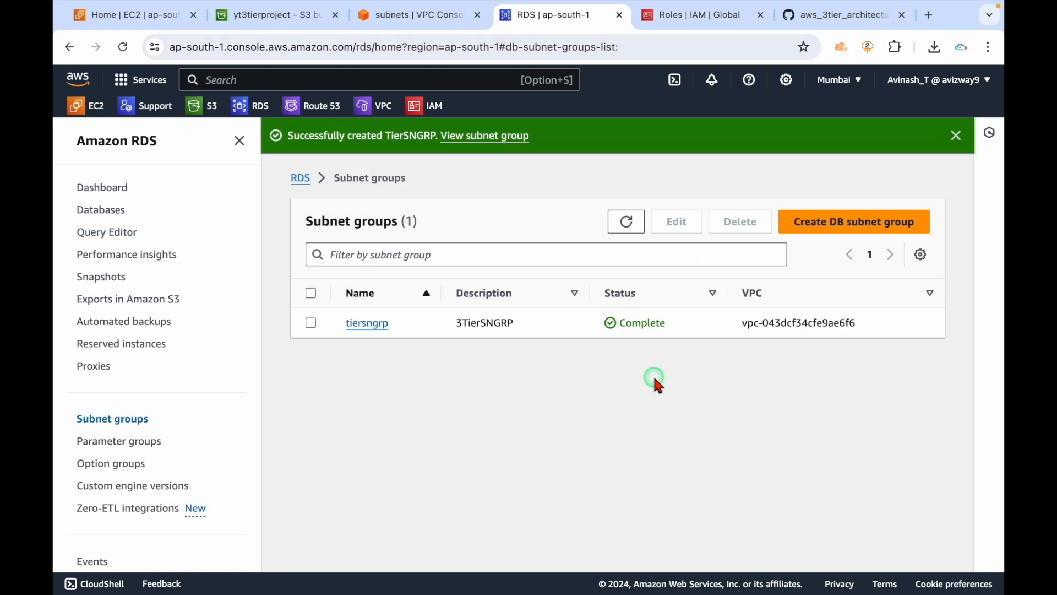
{"action": "left_click", "coordinate": [630, 227]}
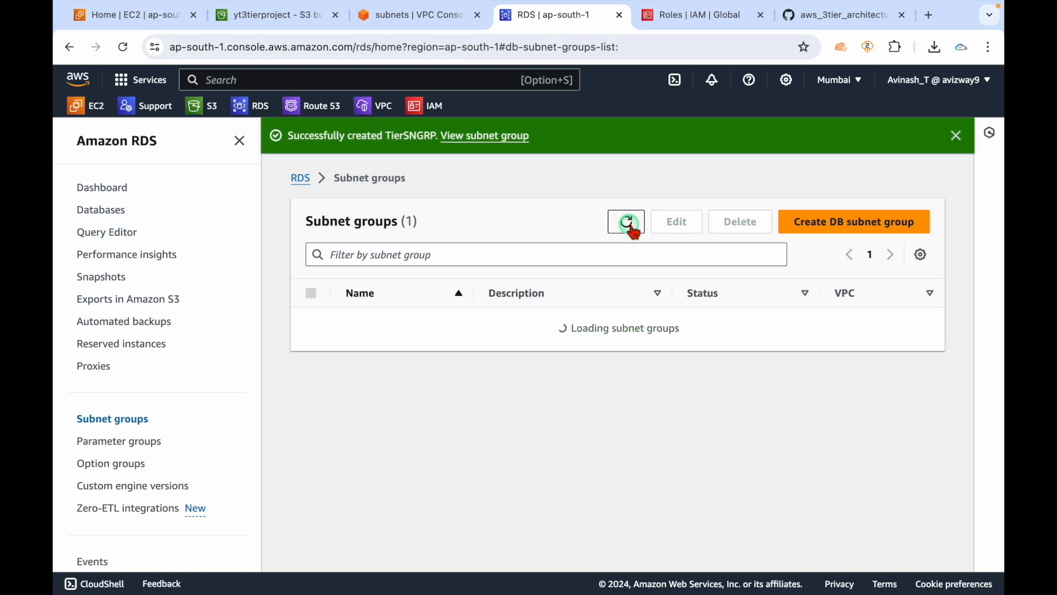
{"action": "left_click_drag", "start_coordinate": [397, 326], "coordinate": [339, 325]}
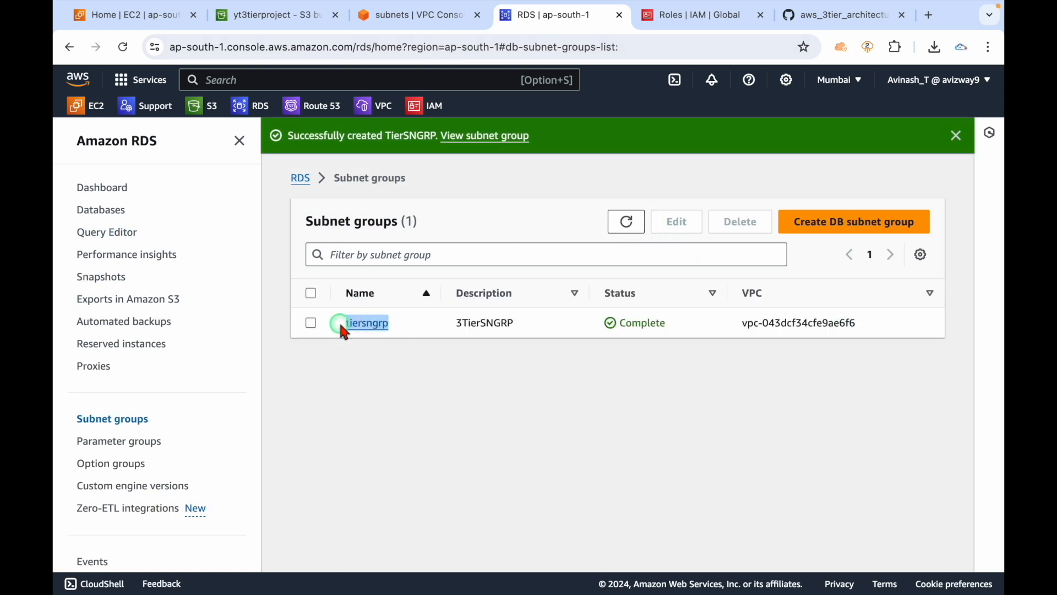
{"action": "left_click", "coordinate": [379, 374]}
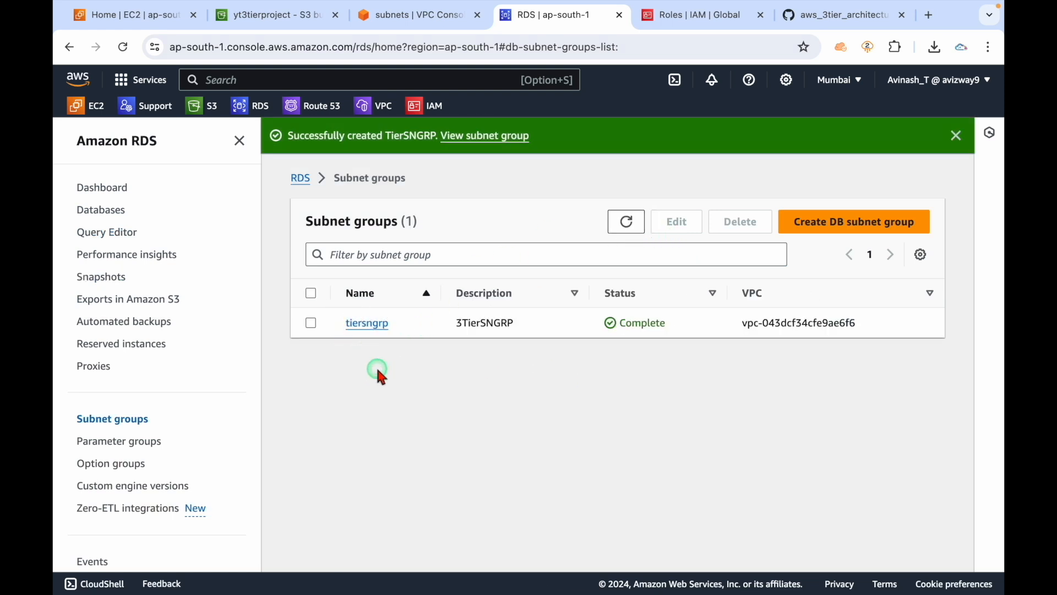
{"action": "left_click", "coordinate": [957, 135]}
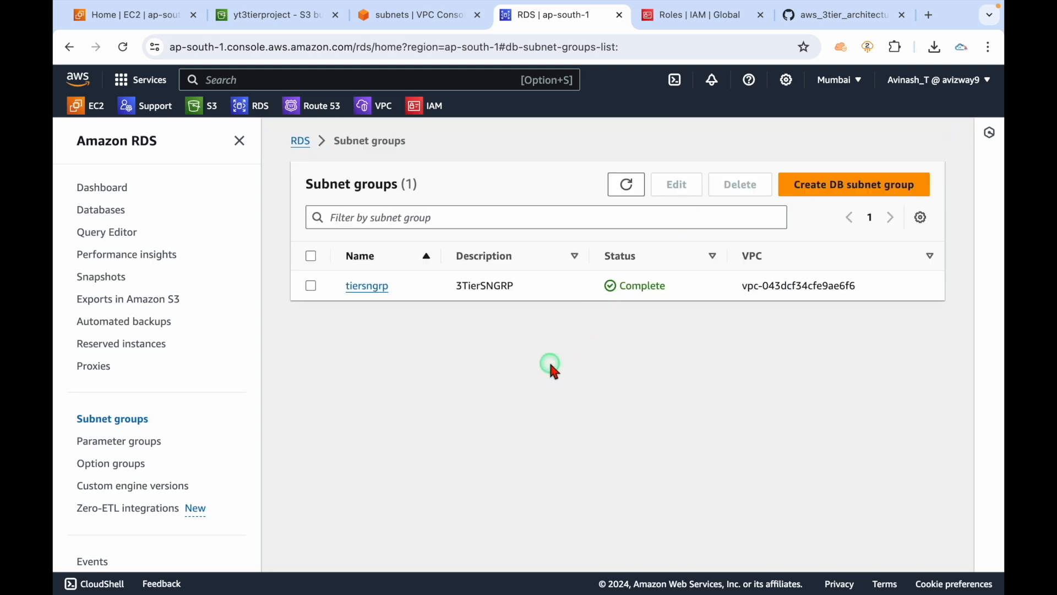
{"action": "key", "text": "ctrl+Left"}
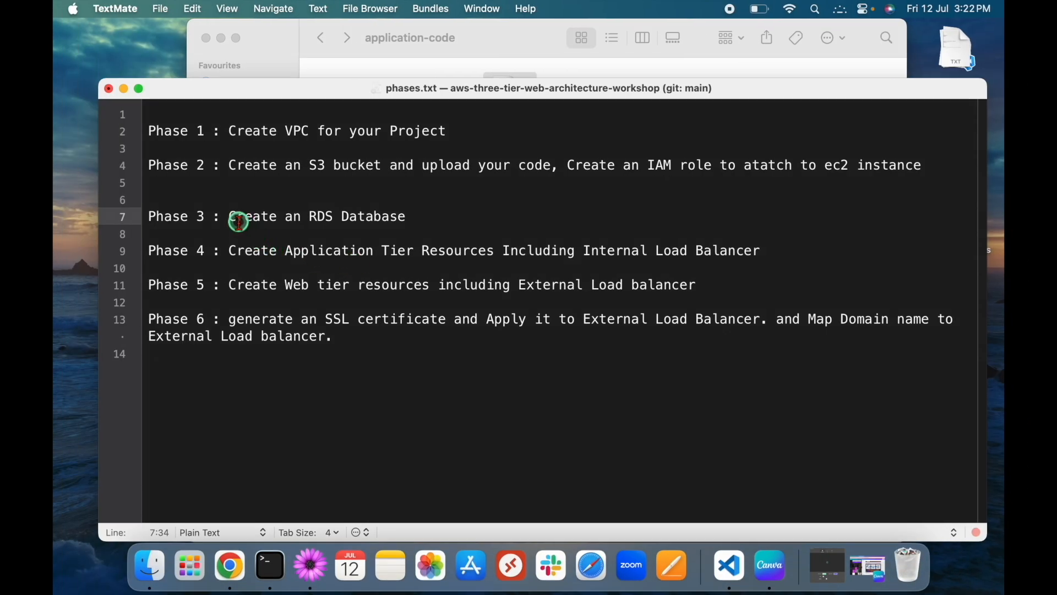
- Extend Phase 3 with 'Create DB Subnet group and Now, … Mysql Database' and an optional MultiAZ note
{"action": "left_click", "coordinate": [238, 220]}
{"action": "type", "text": "Create D"}
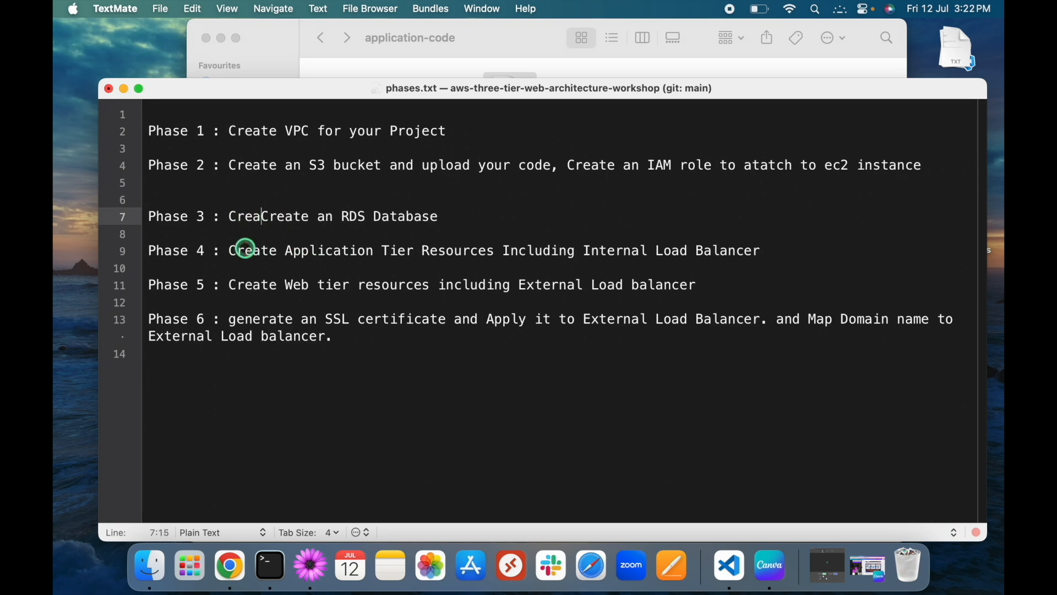
{"action": "type", "text": "B Subnet gro"}
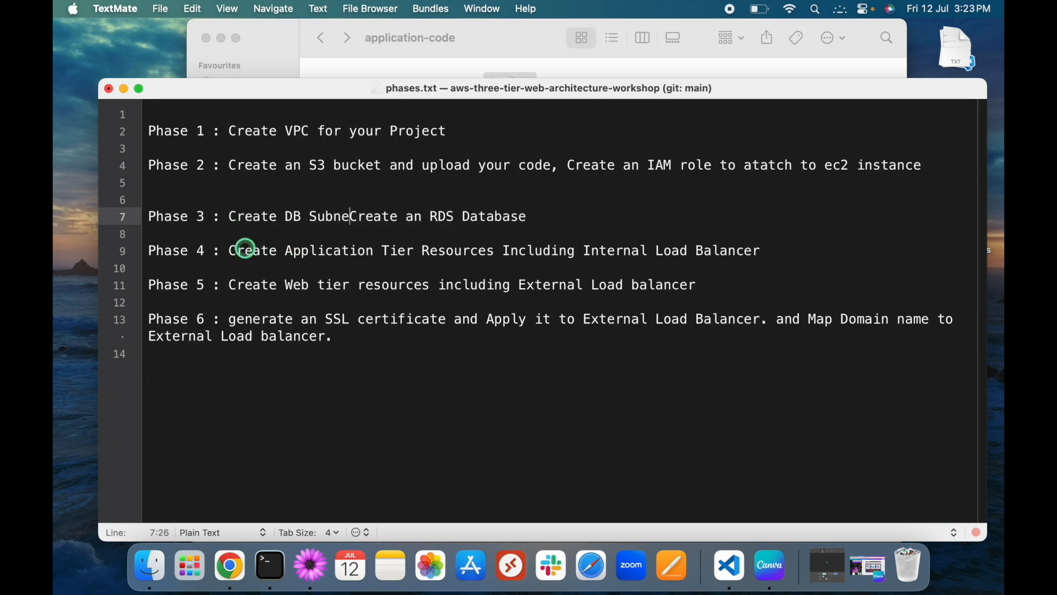
{"action": "type", "text": "up and "}
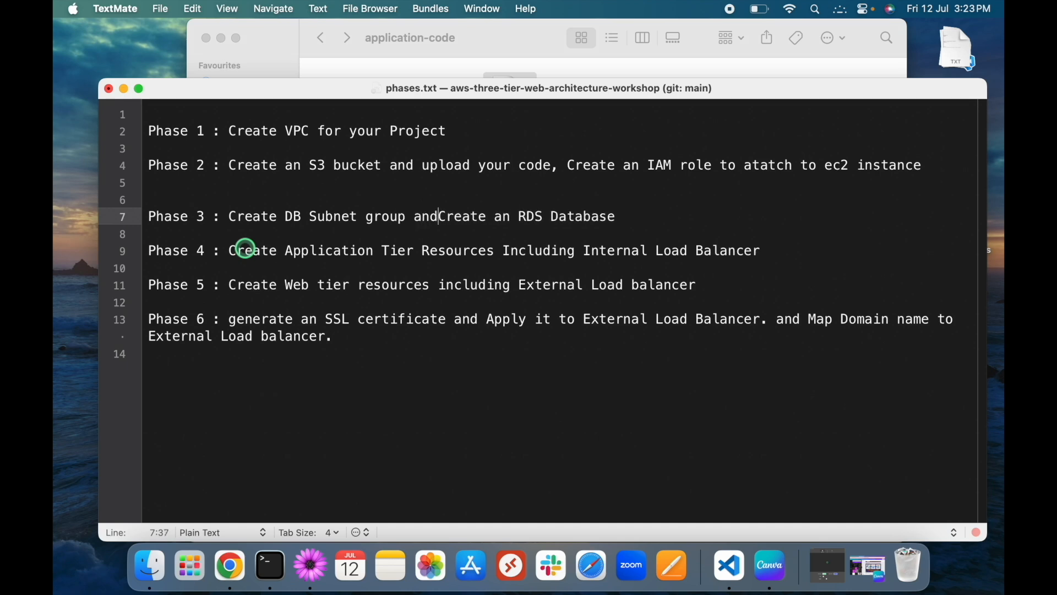
{"action": "type", "text": "Now,"}
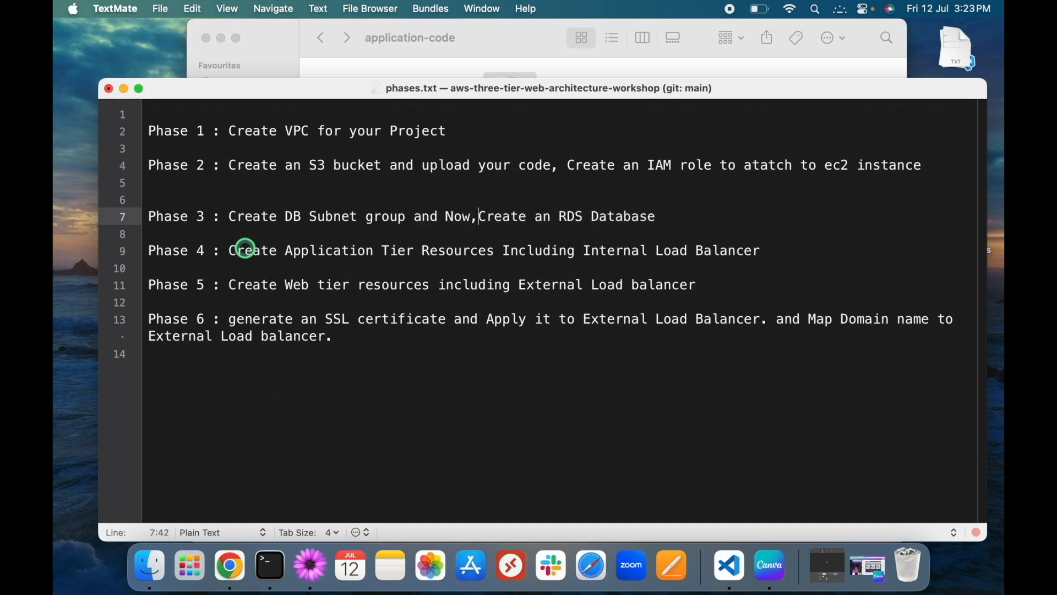
{"action": "key", "text": "Down"}
{"action": "left_click", "coordinate": [246, 248]}
{"action": "left_click", "coordinate": [679, 223]}
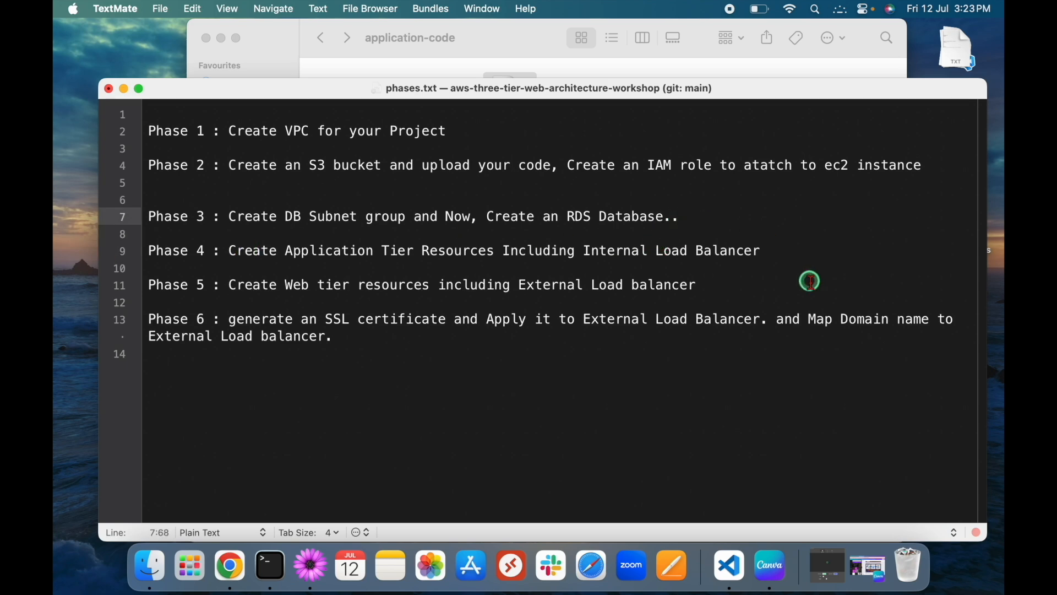
{"action": "type", "text": ". Mysql Database, (Optiona"}
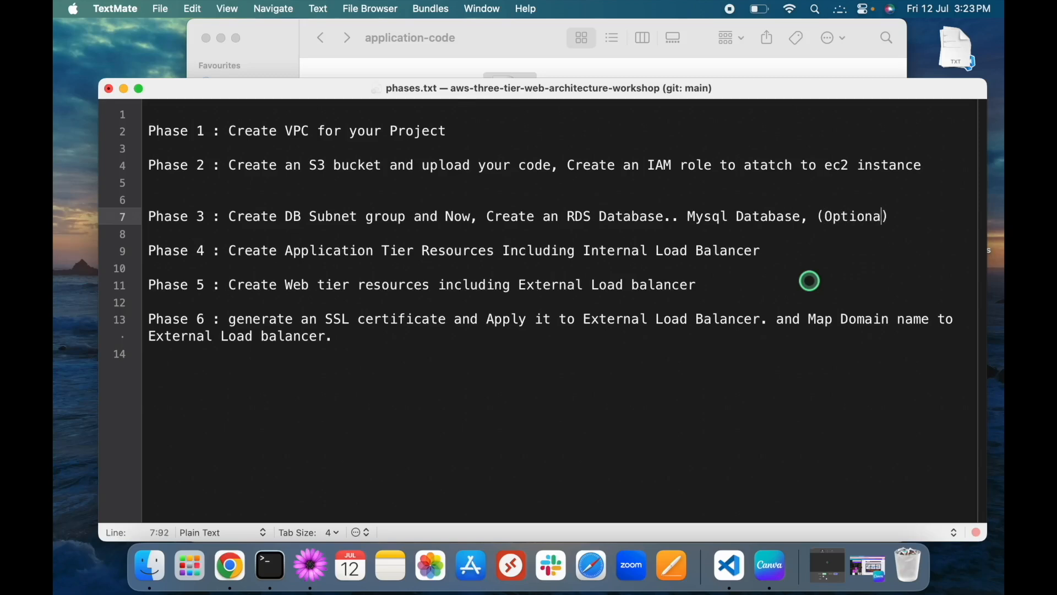
{"action": "type", "text": "ou can enable"}
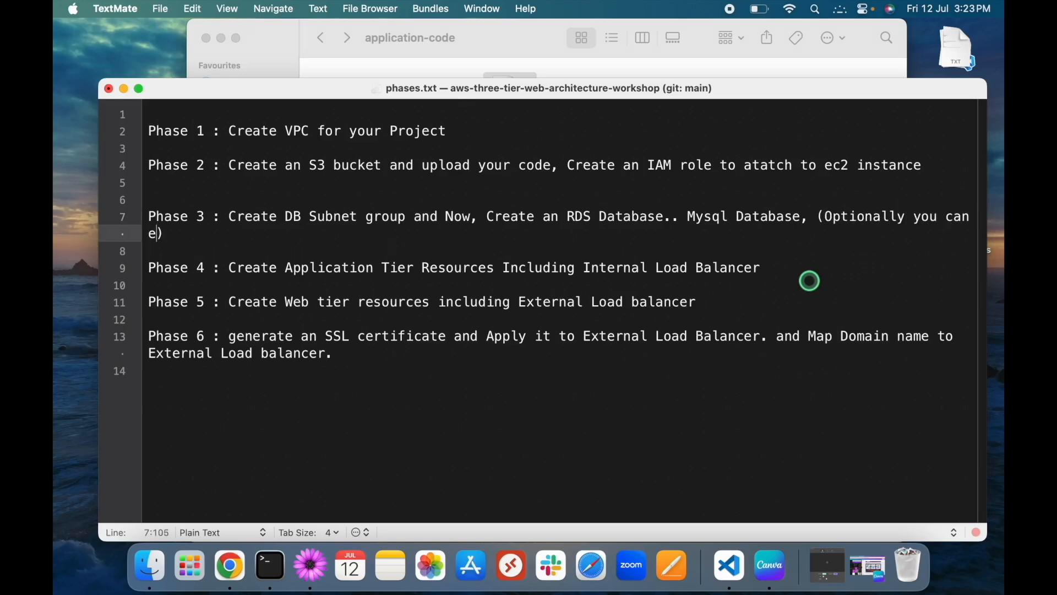
{"action": "type", "text": " \"Mulkti"}
{"action": "key", "text": "BackSpace"}
{"action": "key", "text": "BackSpace"}
{"action": "key", "text": "BackSpace"}
{"action": "type", "text": "tiAZ"}
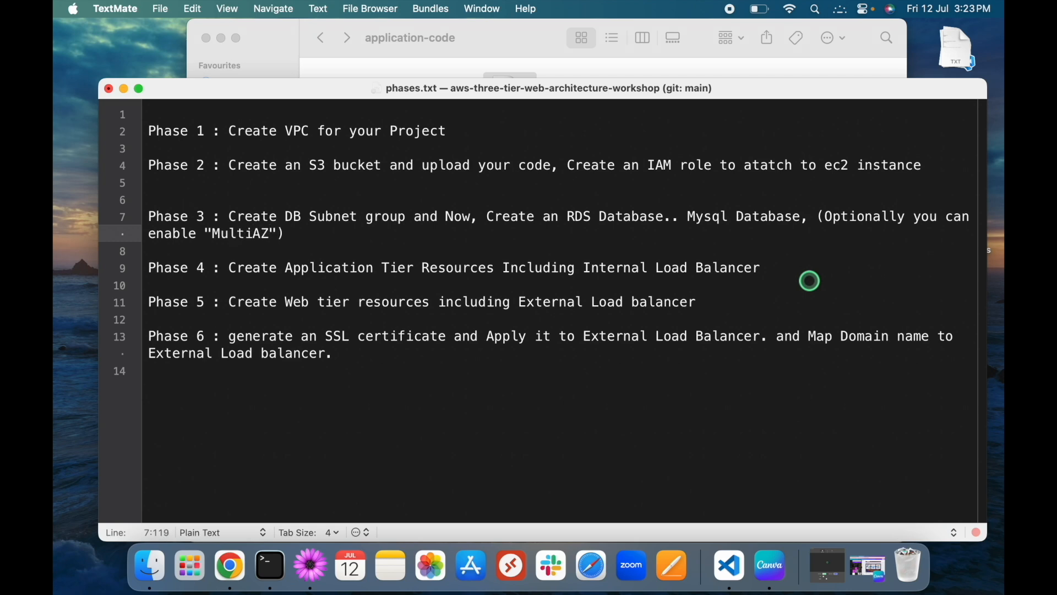
- Append '(NAT Gateway' to the end of the Phase 1 line
{"action": "left_click", "coordinate": [387, 354]}
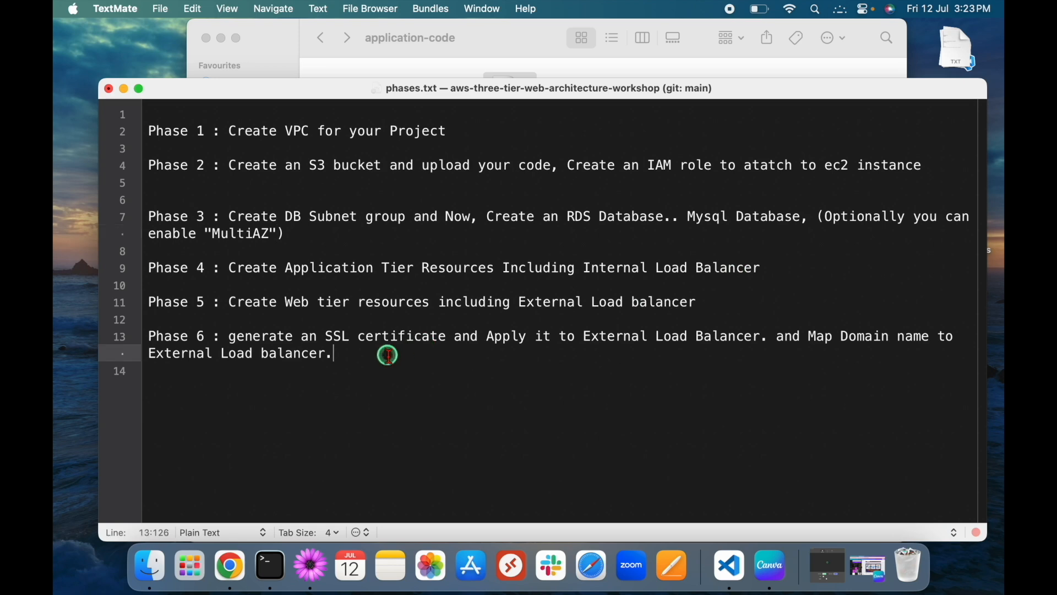
{"action": "left_click", "coordinate": [504, 137]}
{"action": "type", "text": "("}
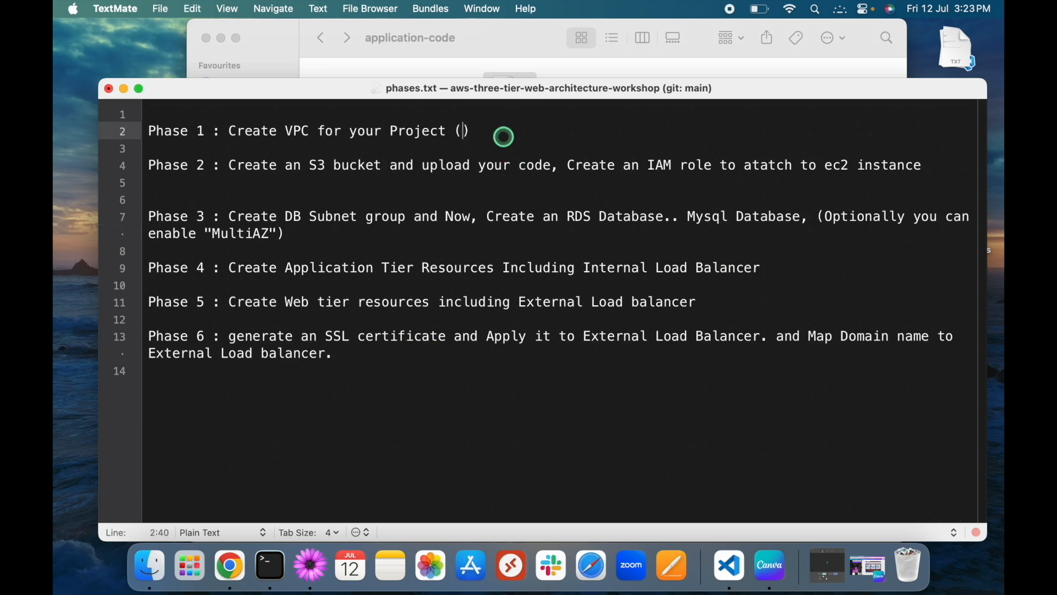
{"action": "type", "text": "NAT Gateway"}
{"action": "key", "text": "Down"}
{"action": "key", "text": "Down"}
{"action": "key", "text": "Down"}
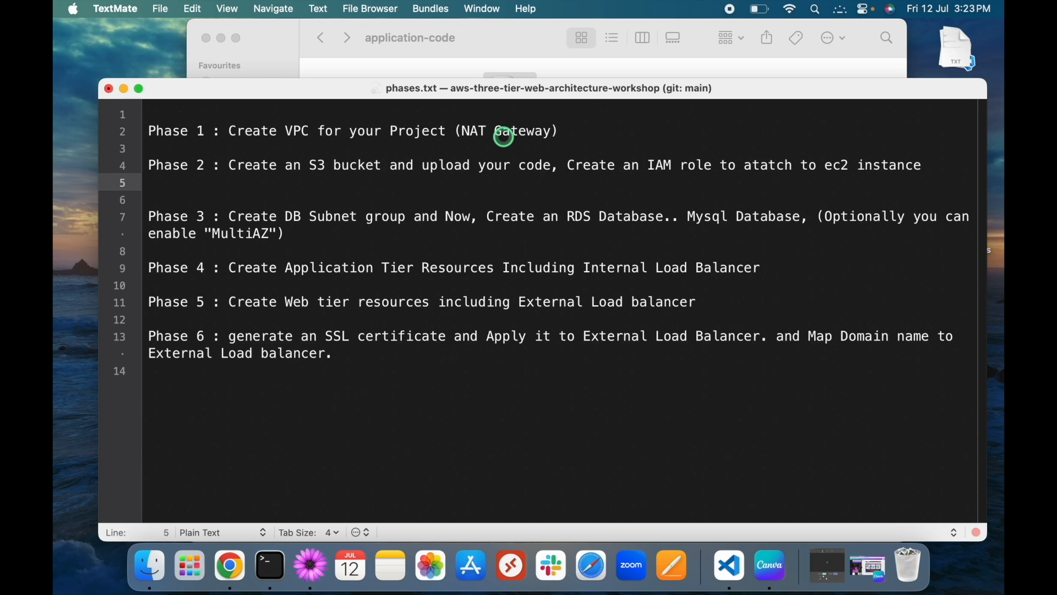
{"action": "key", "text": "Down"}
{"action": "key", "text": "Down"}
{"action": "key", "text": "shift+Down"}
{"action": "key", "text": "super+shift+Right"}
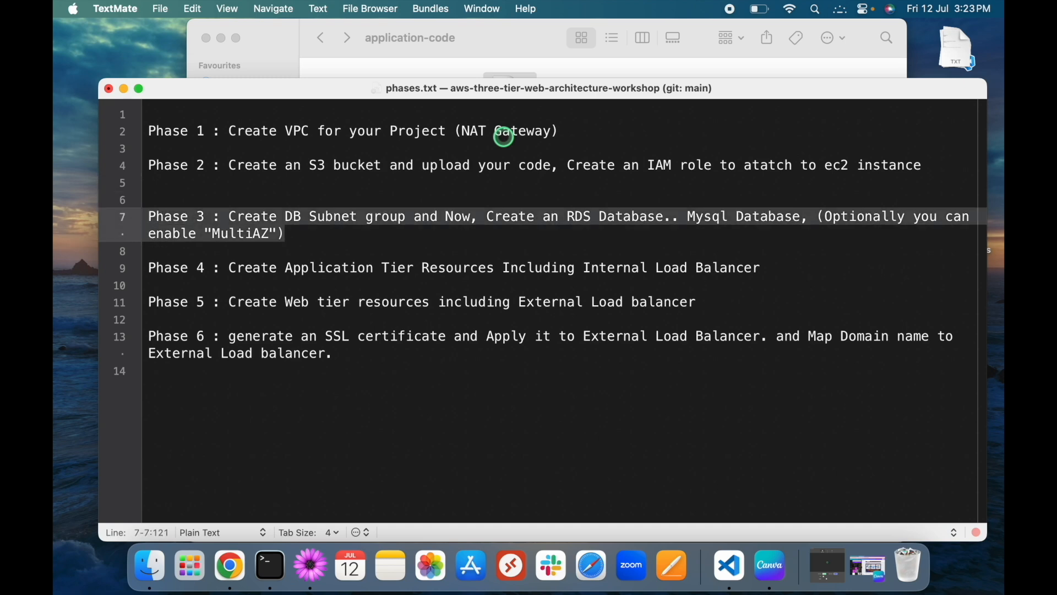
{"action": "left_click", "coordinate": [537, 230]}
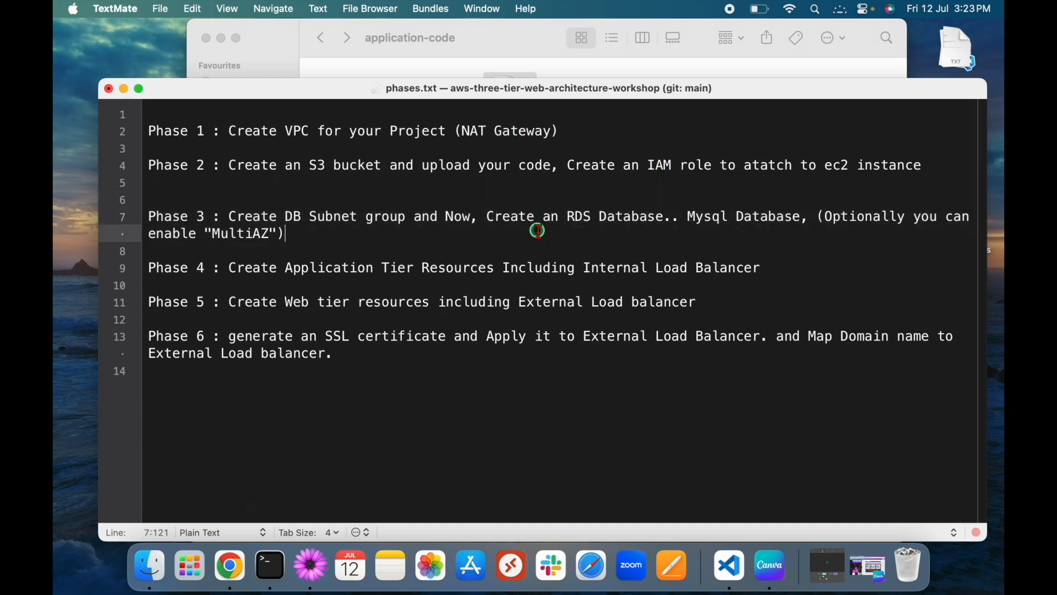
- Add 'db.t4g.micro' after Mysql Database in Phase 3, insert a blank line, and save phases.txt
{"action": "left_click", "coordinate": [802, 218]}
{"action": "type", "text": ", db"}
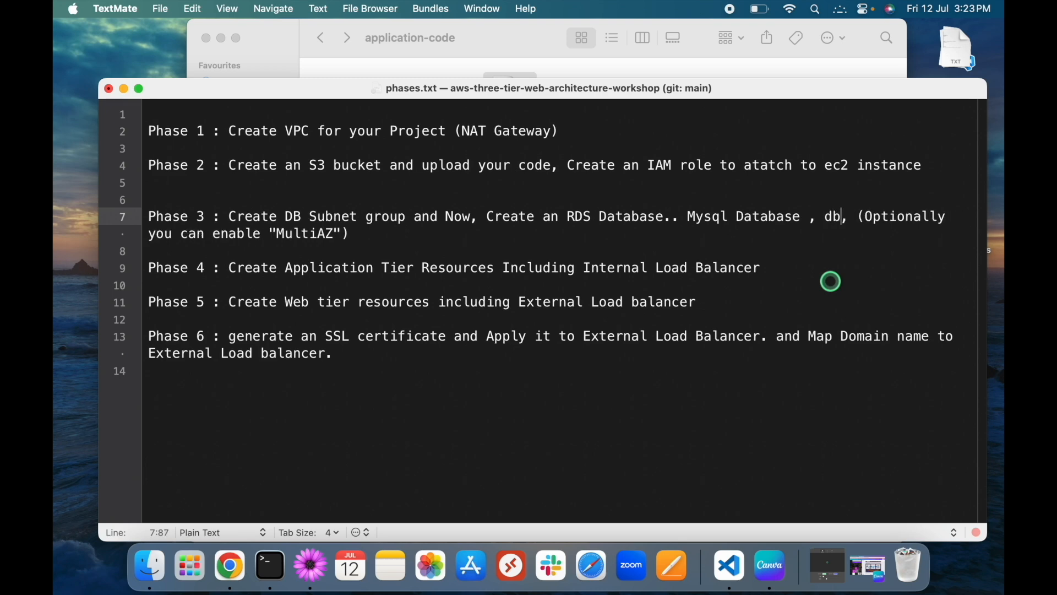
{"action": "type", "text": "."}
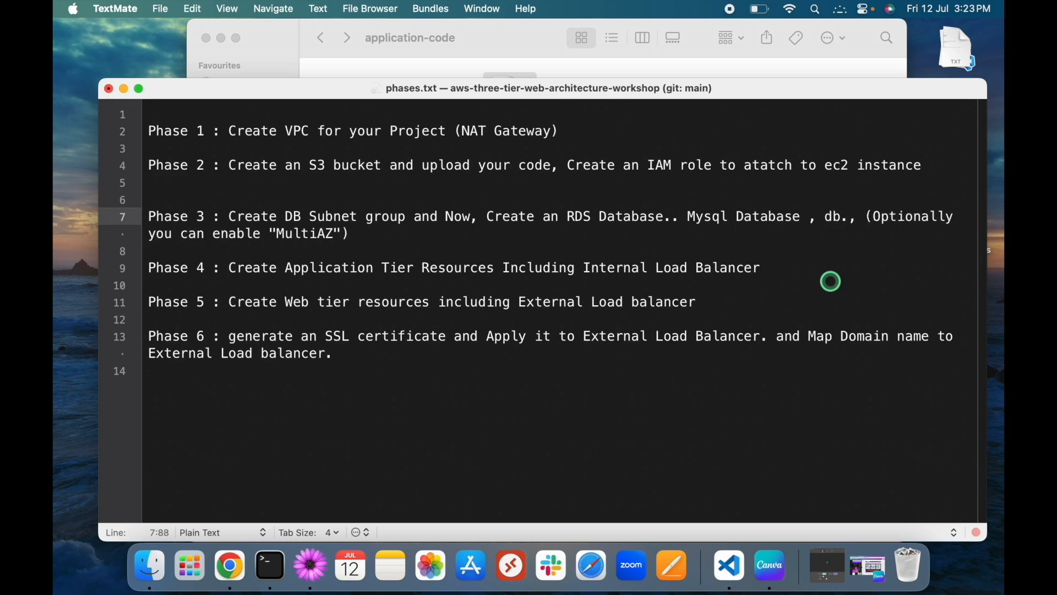
{"action": "type", "text": "t3.micro"}
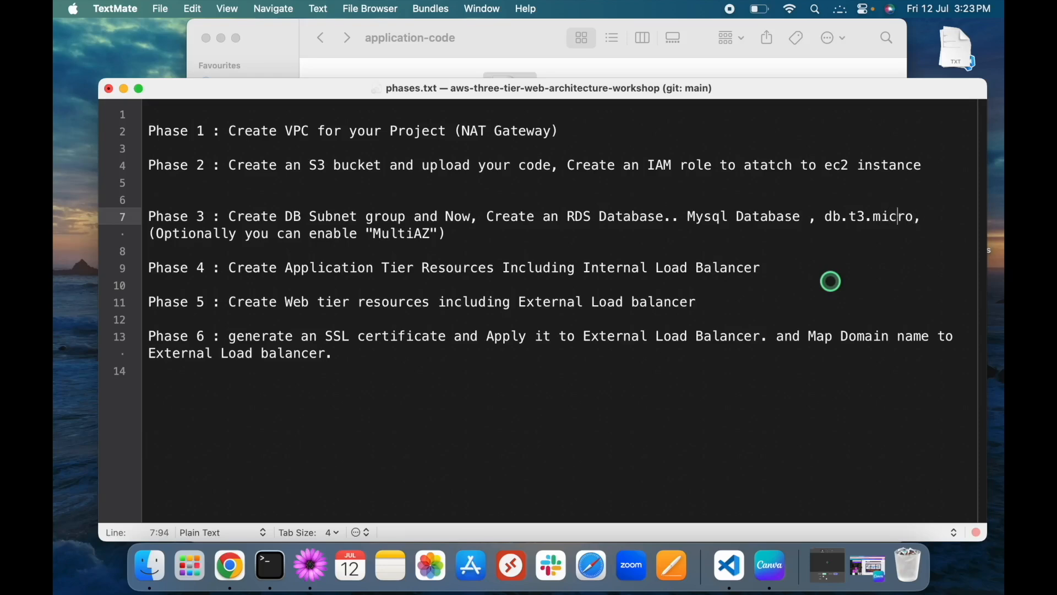
{"action": "key", "text": "BackSpace"}
{"action": "type", "text": "4g"}
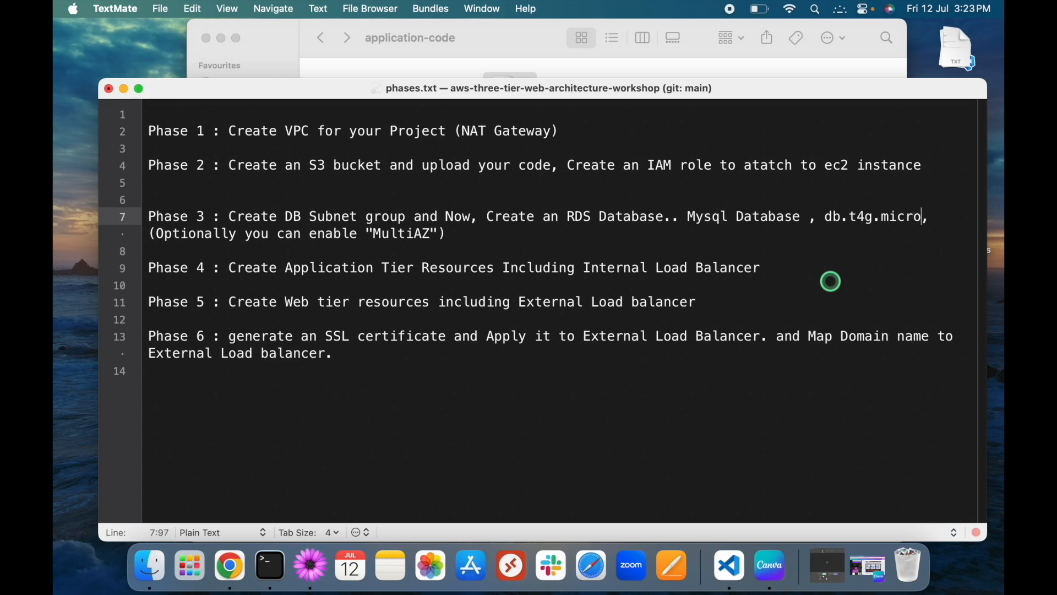
{"action": "key", "text": "Right"}
{"action": "key", "text": "super+Right"}
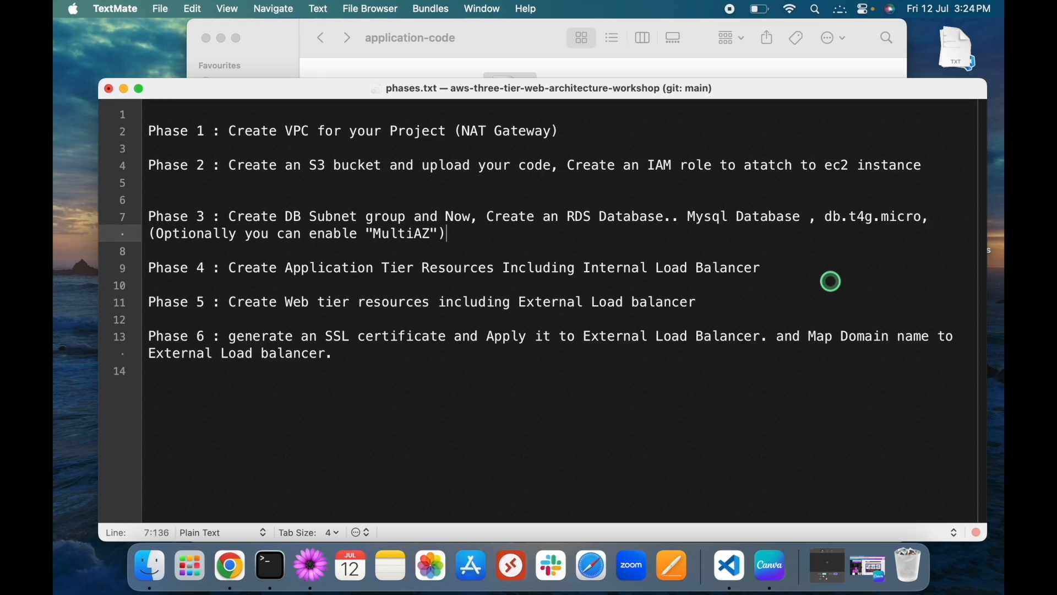
{"action": "key", "text": "shift+Left"}
{"action": "key", "text": "shift+Left"}
{"action": "key", "text": "shift+Left"}
{"action": "key", "text": "shift+Left"}
{"action": "key", "text": "shift+Left"}
{"action": "key", "text": "shift+Left"}
{"action": "key", "text": "shift+Left"}
{"action": "key", "text": "shift+Left"}
{"action": "key", "text": "shift+Left"}
{"action": "key", "text": "shift+Left"}
{"action": "key", "text": "shift+Left"}
{"action": "key", "text": "shift+Left"}
{"action": "key", "text": "shift+Left"}
{"action": "key", "text": "shift+Left"}
{"action": "key", "text": "shift+Left"}
{"action": "key", "text": "shift+Left"}
{"action": "key", "text": "shift+Left"}
{"action": "key", "text": "shift+Left"}
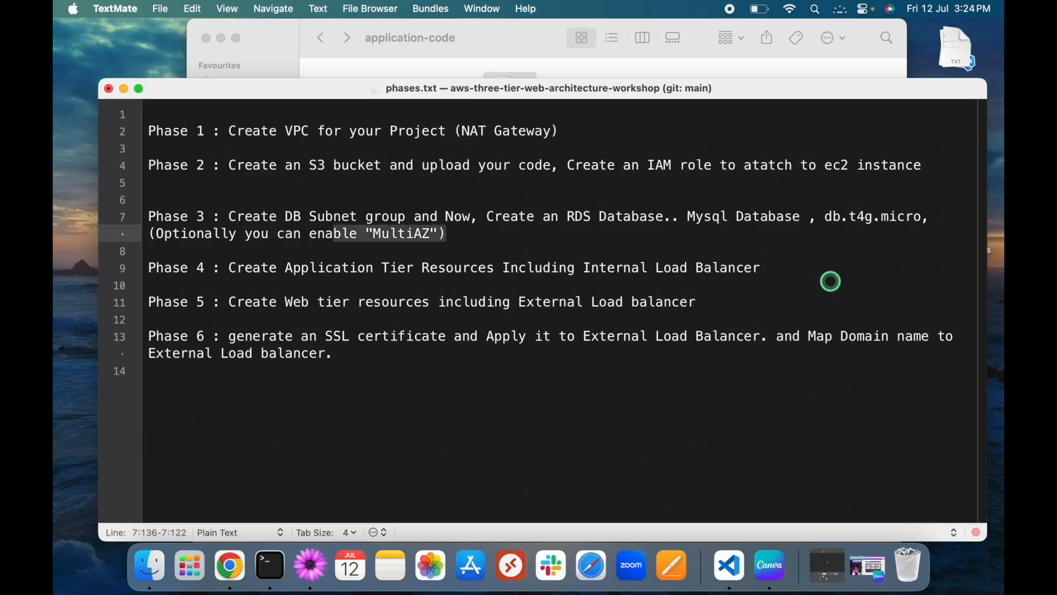
{"action": "key", "text": "Down"}
{"action": "key", "text": "super+s"}
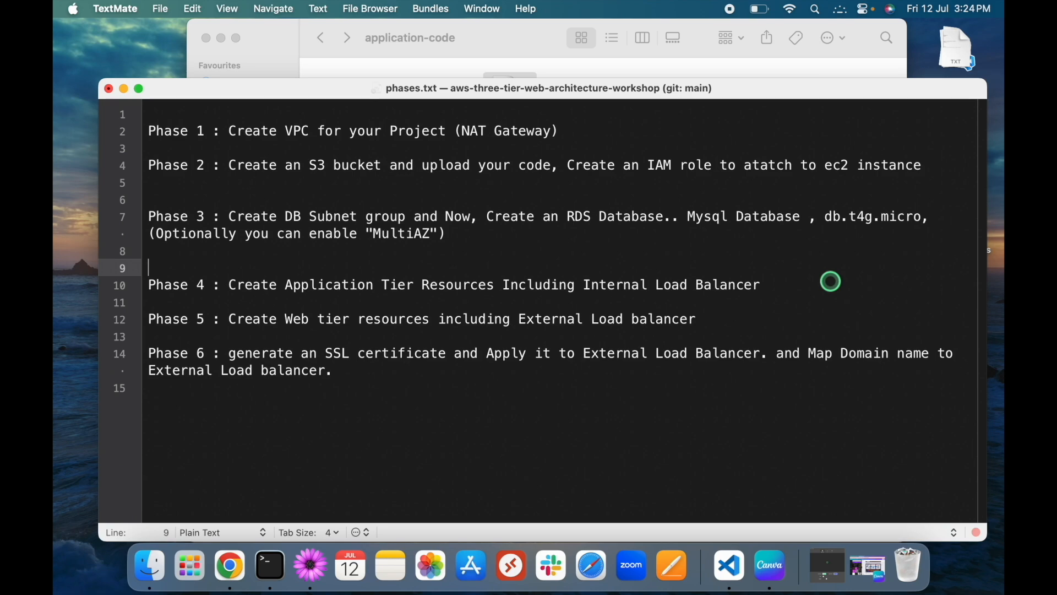
{"action": "key", "text": "ctrl+Right"}
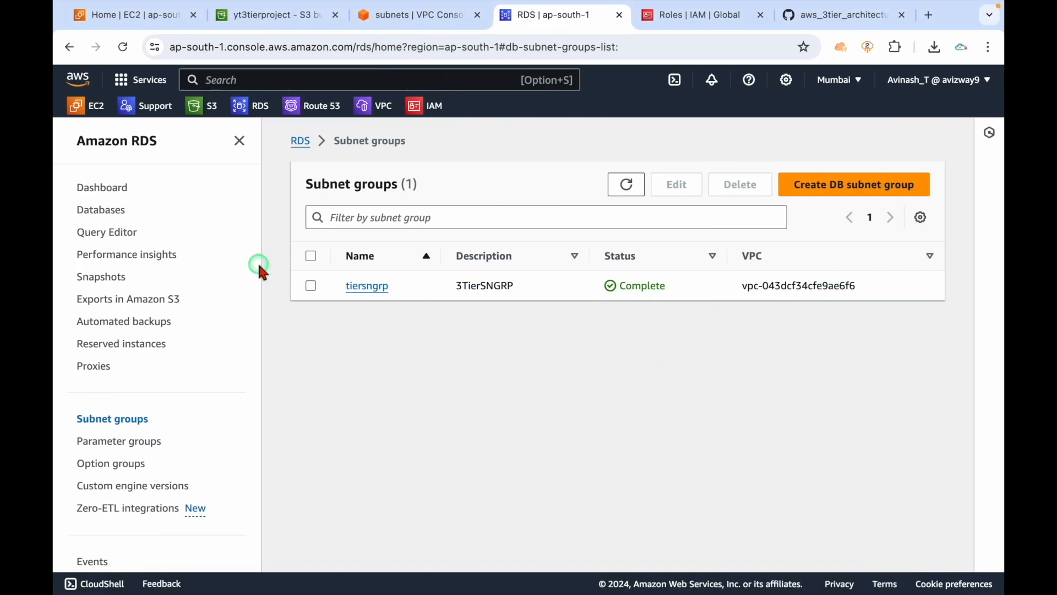
- Start a new RDS database and compare the MySQL and Aurora (MySQL Compatible) engine options
{"action": "left_click", "coordinate": [110, 212]}
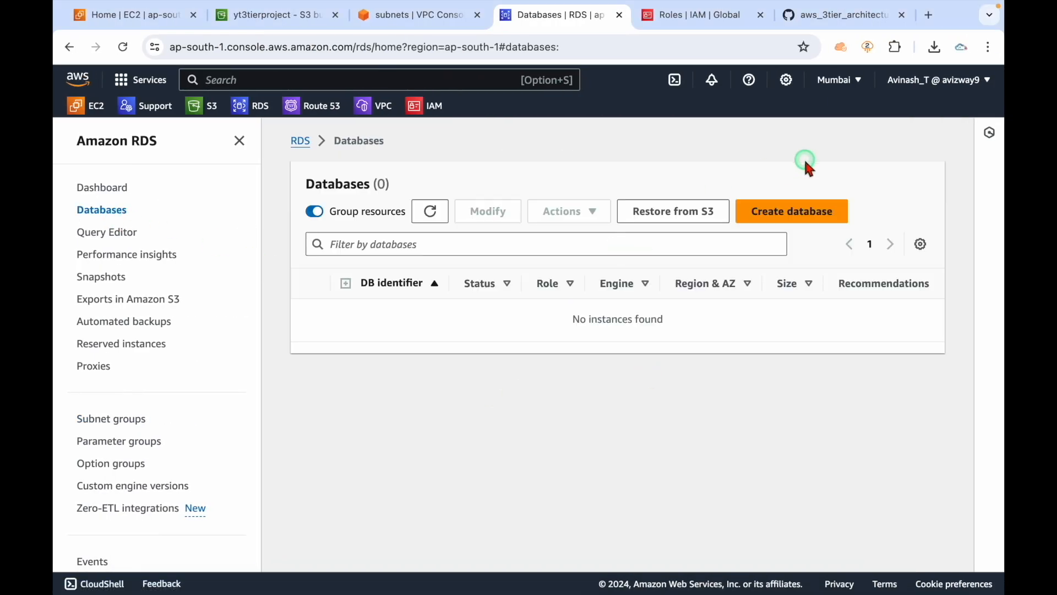
{"action": "left_click", "coordinate": [777, 214]}
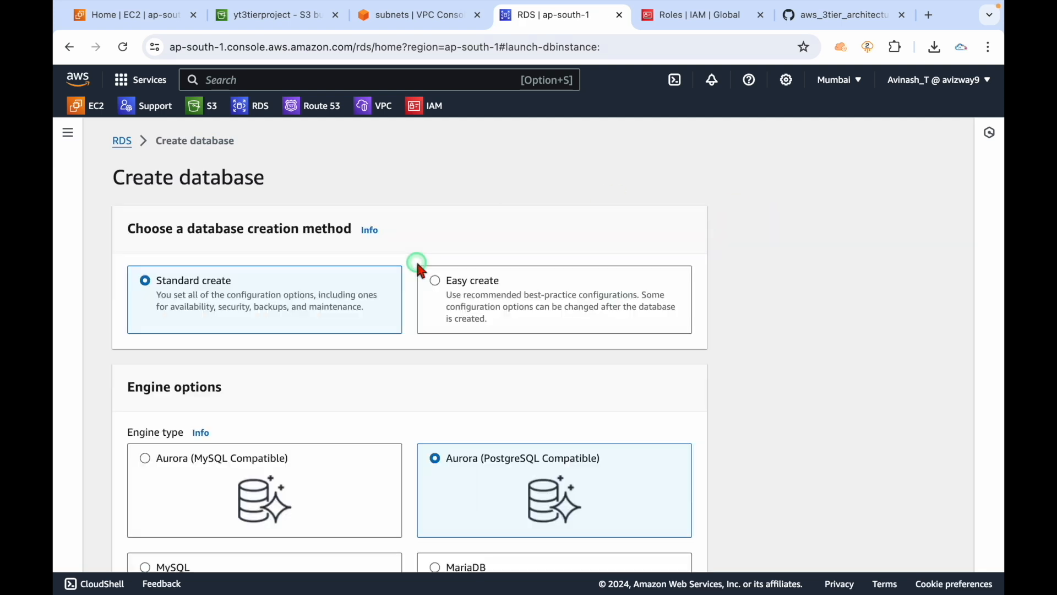
{"action": "scroll", "coordinate": [418, 267], "scroll_direction": "down", "scroll_amount": 3}
{"action": "scroll", "coordinate": [439, 342], "scroll_direction": "down", "scroll_amount": 5}
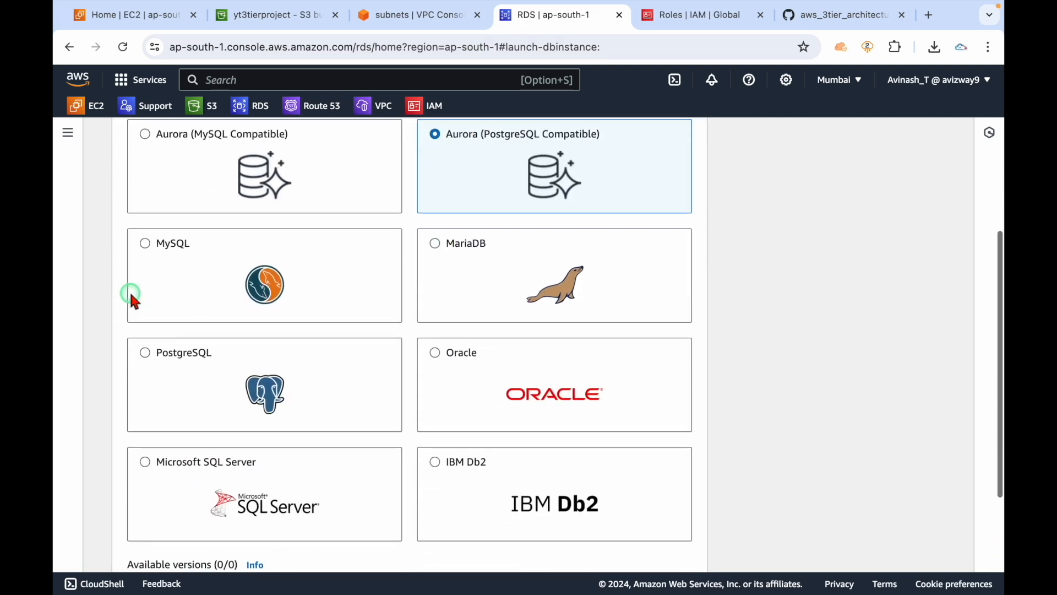
{"action": "left_click", "coordinate": [167, 274]}
{"action": "scroll", "coordinate": [643, 322], "scroll_direction": "up", "scroll_amount": 1}
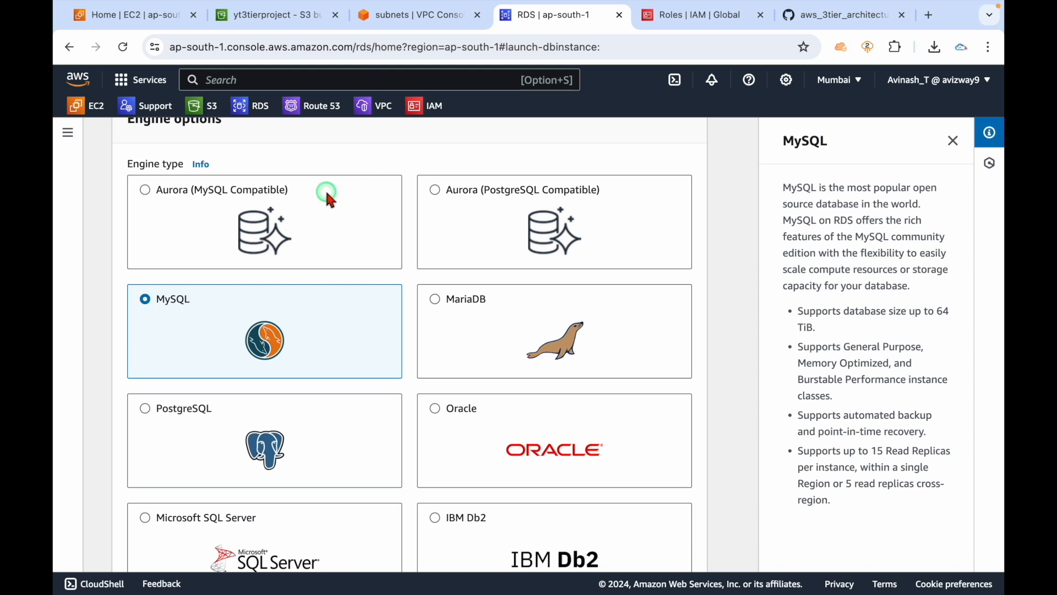
{"action": "left_click", "coordinate": [212, 190]}
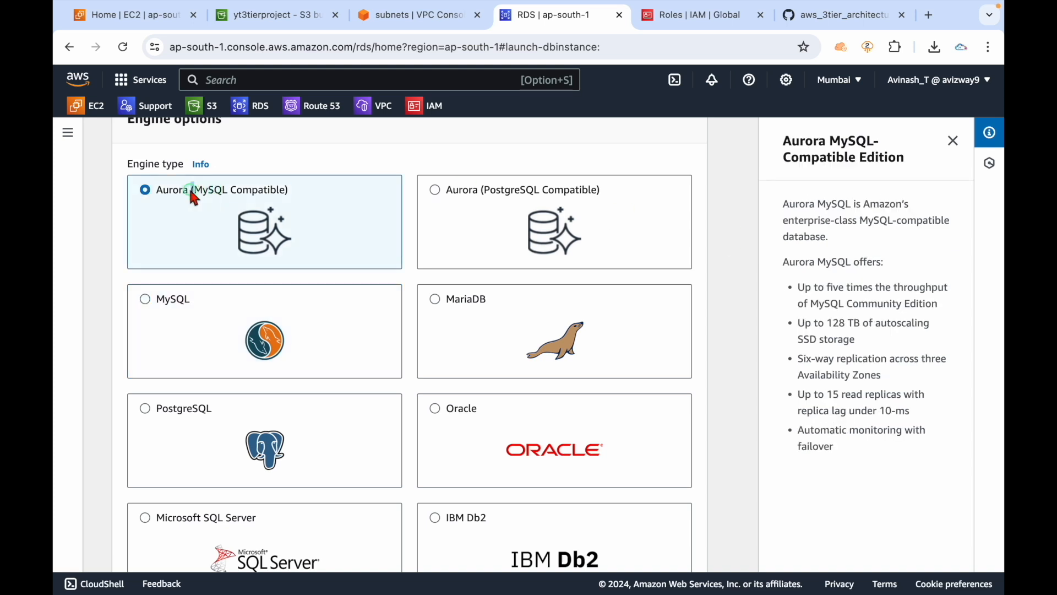
{"action": "triple_click", "coordinate": [191, 191]}
{"action": "left_click", "coordinate": [180, 309]}
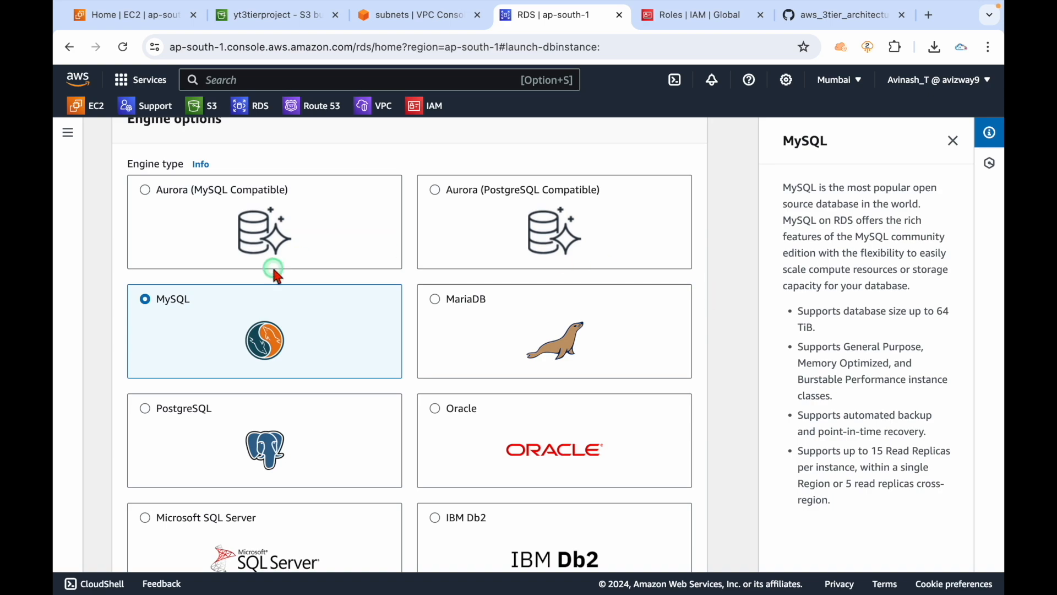
- Review Aurora once more, then settle on the MySQL engine and close its help panel
{"action": "scroll", "coordinate": [394, 344], "scroll_direction": "down", "scroll_amount": 8}
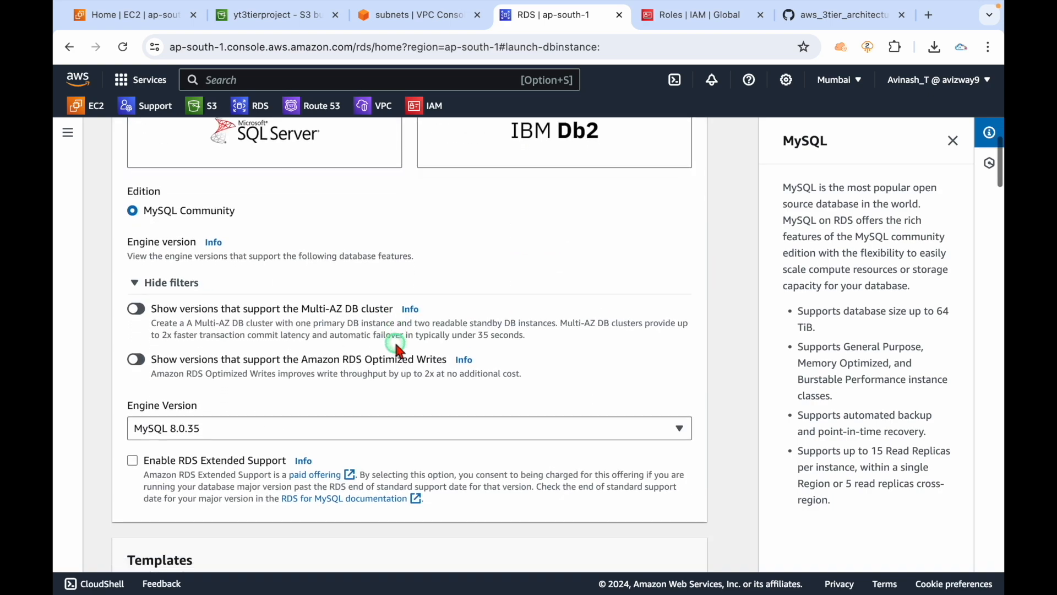
{"action": "scroll", "coordinate": [395, 340], "scroll_direction": "down", "scroll_amount": 6}
{"action": "scroll", "coordinate": [567, 286], "scroll_direction": "up", "scroll_amount": 2}
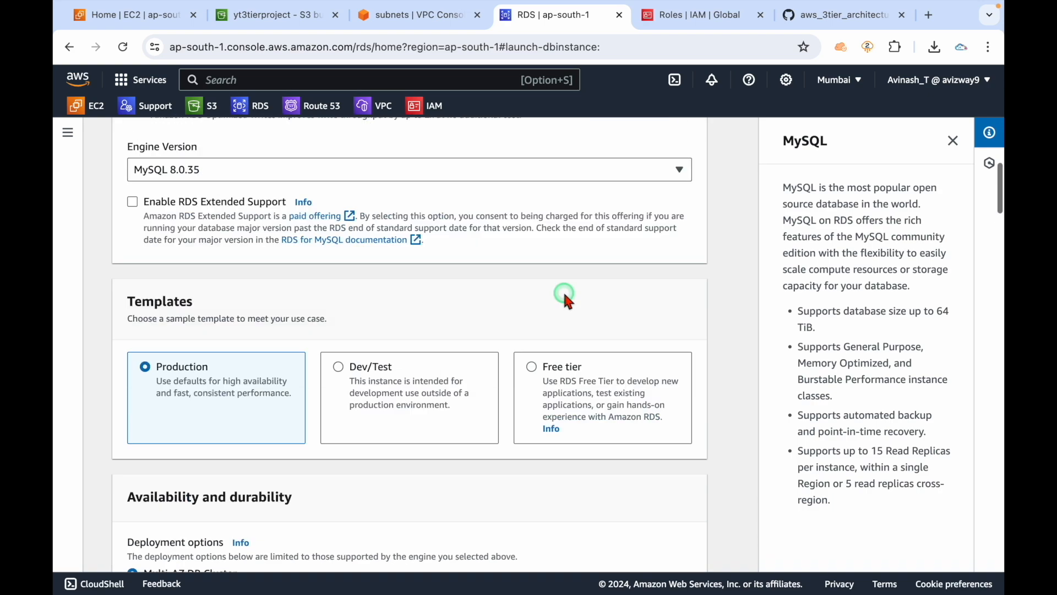
{"action": "scroll", "coordinate": [567, 301], "scroll_direction": "up", "scroll_amount": 10}
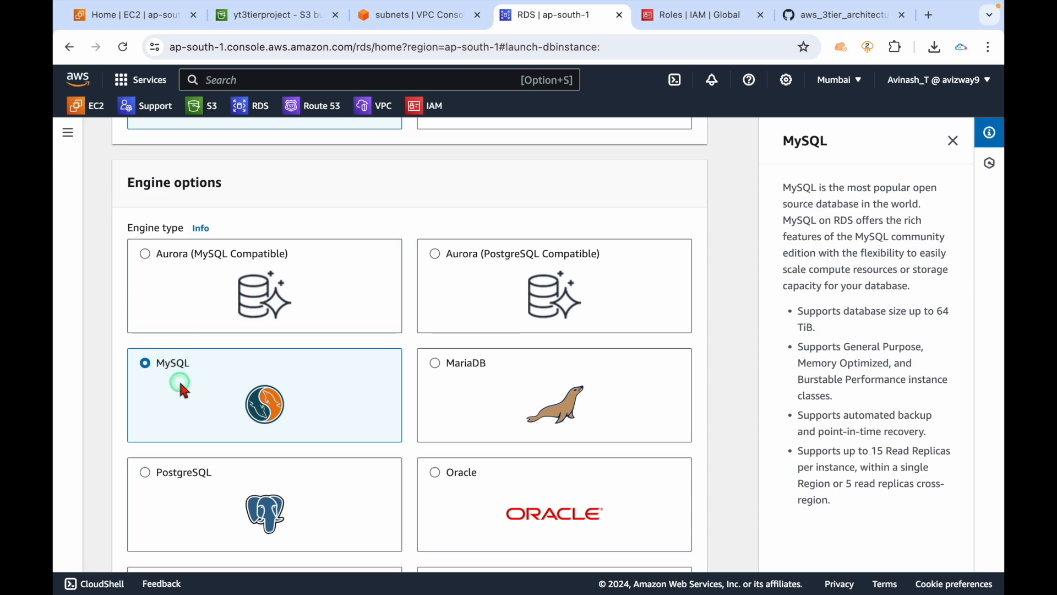
{"action": "left_click", "coordinate": [192, 284]}
{"action": "scroll", "coordinate": [501, 320], "scroll_direction": "down", "scroll_amount": 12}
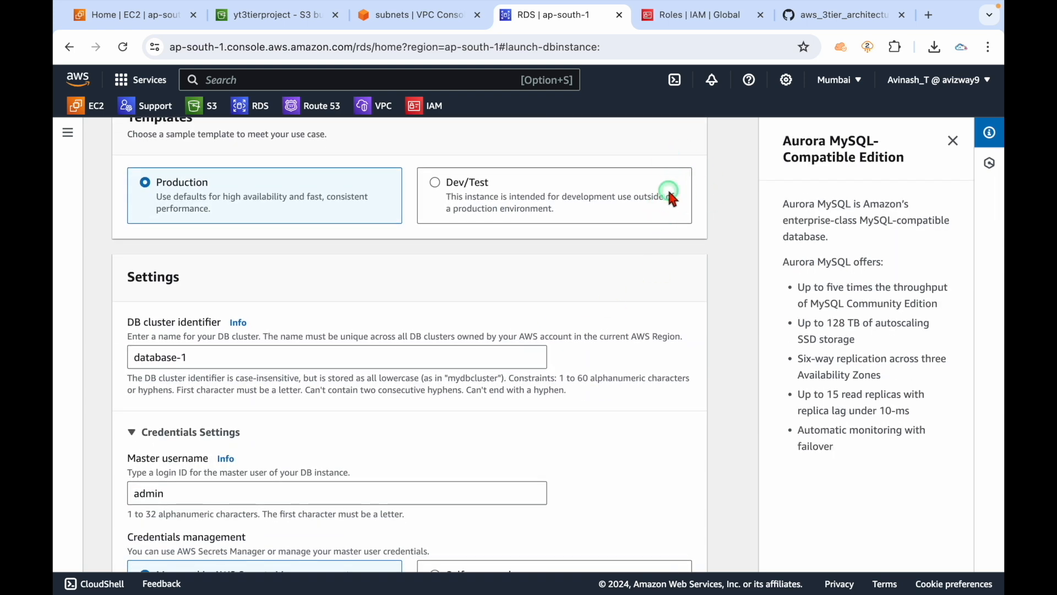
{"action": "scroll", "coordinate": [688, 176], "scroll_direction": "up", "scroll_amount": 6}
{"action": "scroll", "coordinate": [688, 172], "scroll_direction": "up", "scroll_amount": 10}
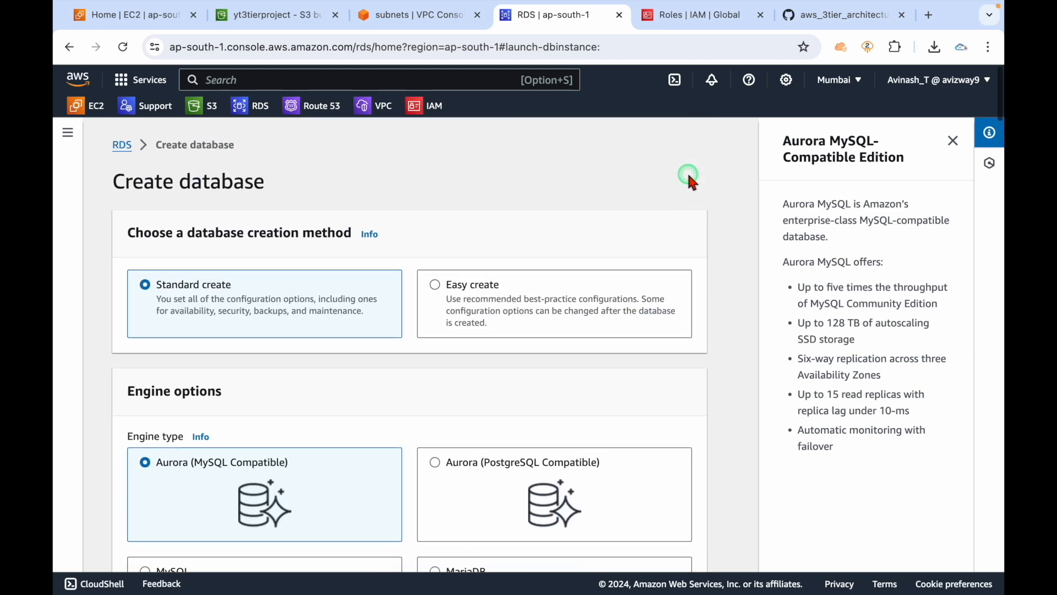
{"action": "scroll", "coordinate": [550, 370], "scroll_direction": "down", "scroll_amount": 4}
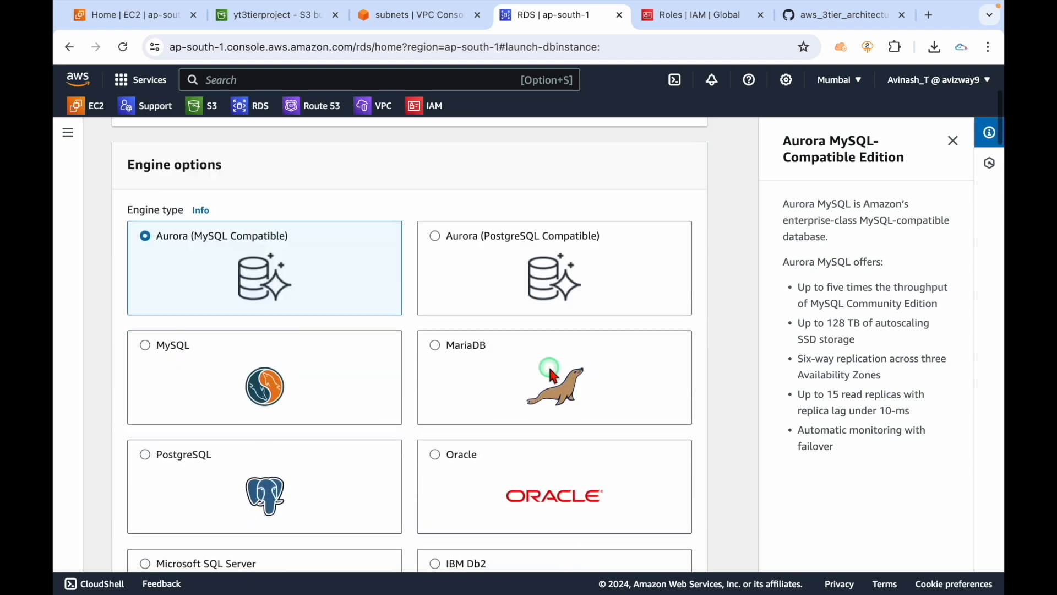
{"action": "left_click", "coordinate": [180, 359]}
{"action": "left_click", "coordinate": [953, 141]}
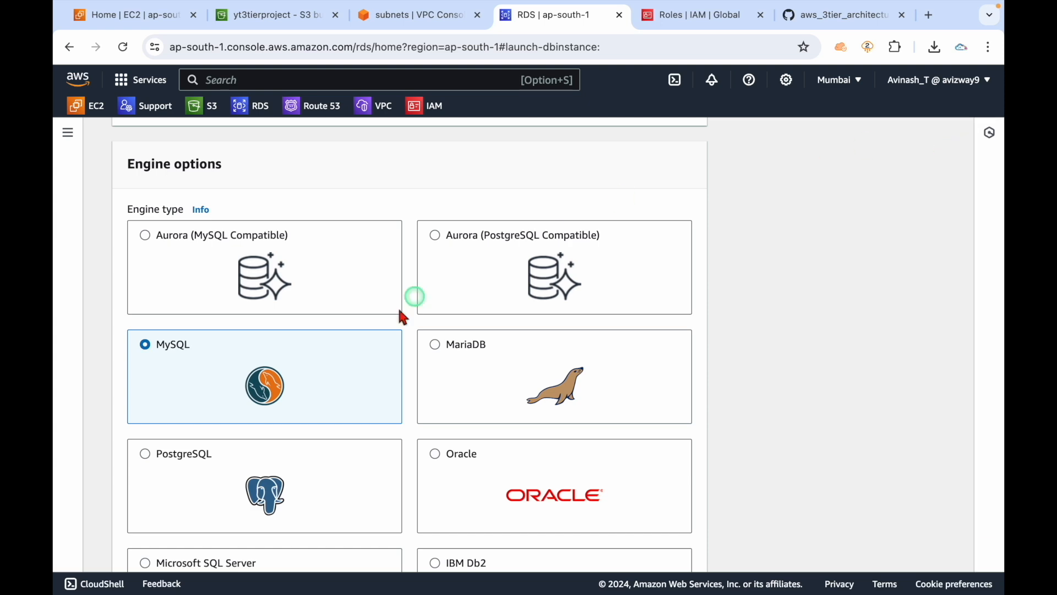
- Keep engine version MySQL 8.0.35 and choose the Free tier template
{"action": "scroll", "coordinate": [788, 343], "scroll_direction": "down", "scroll_amount": 11}
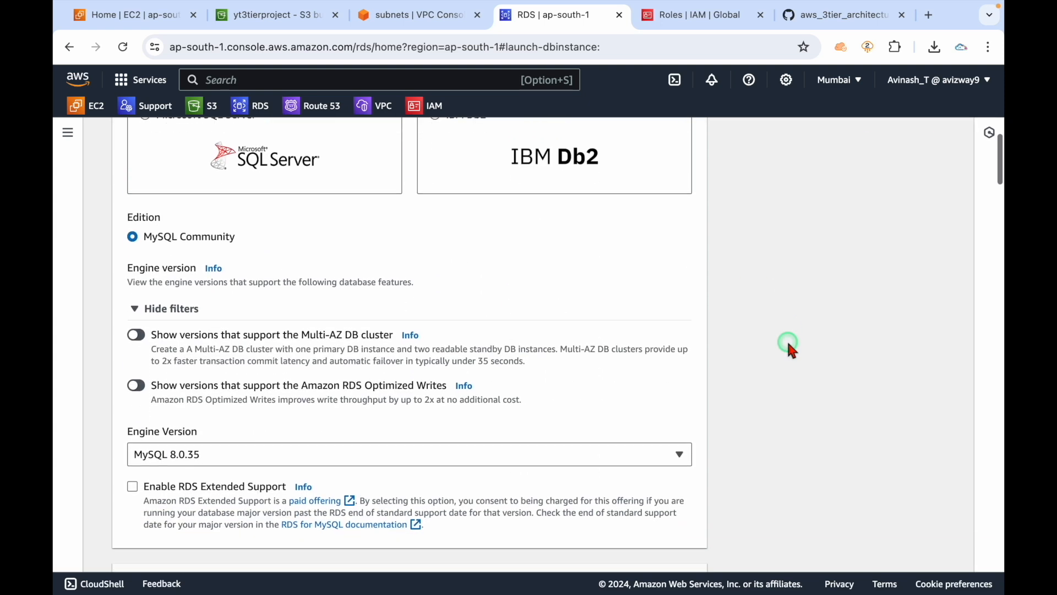
{"action": "left_click", "coordinate": [413, 245]}
{"action": "left_click", "coordinate": [827, 329]}
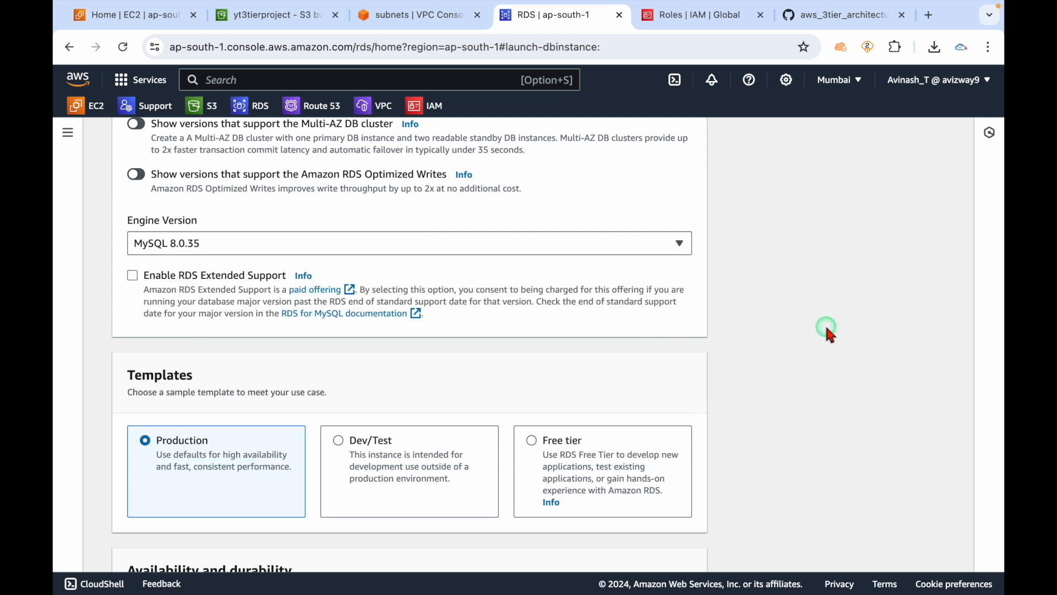
{"action": "left_click", "coordinate": [595, 466]}
{"action": "scroll", "coordinate": [744, 390], "scroll_direction": "down", "scroll_amount": 6}
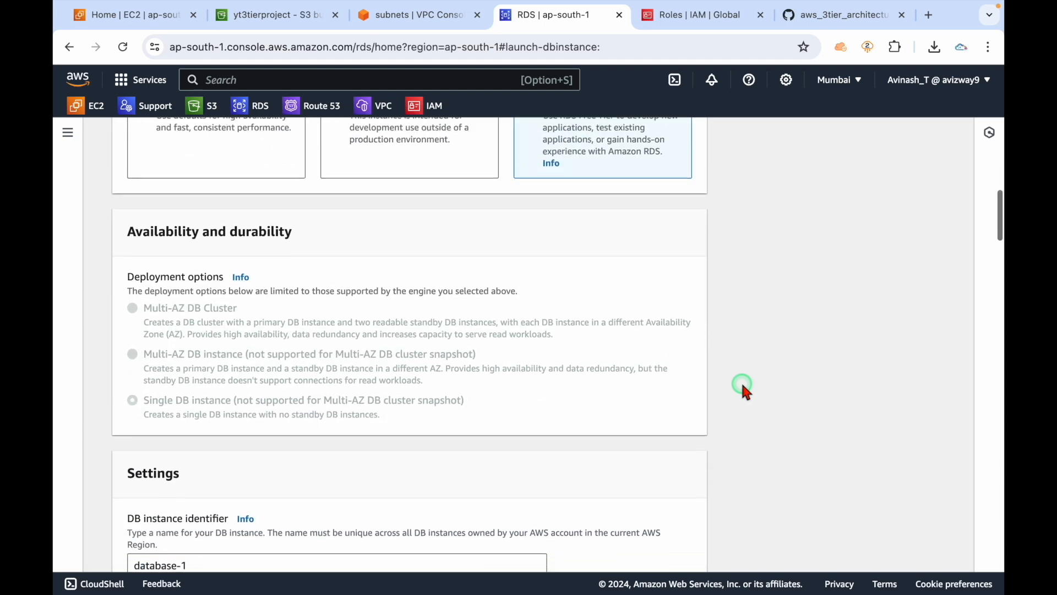
{"action": "scroll", "coordinate": [742, 380], "scroll_direction": "up", "scroll_amount": 2}
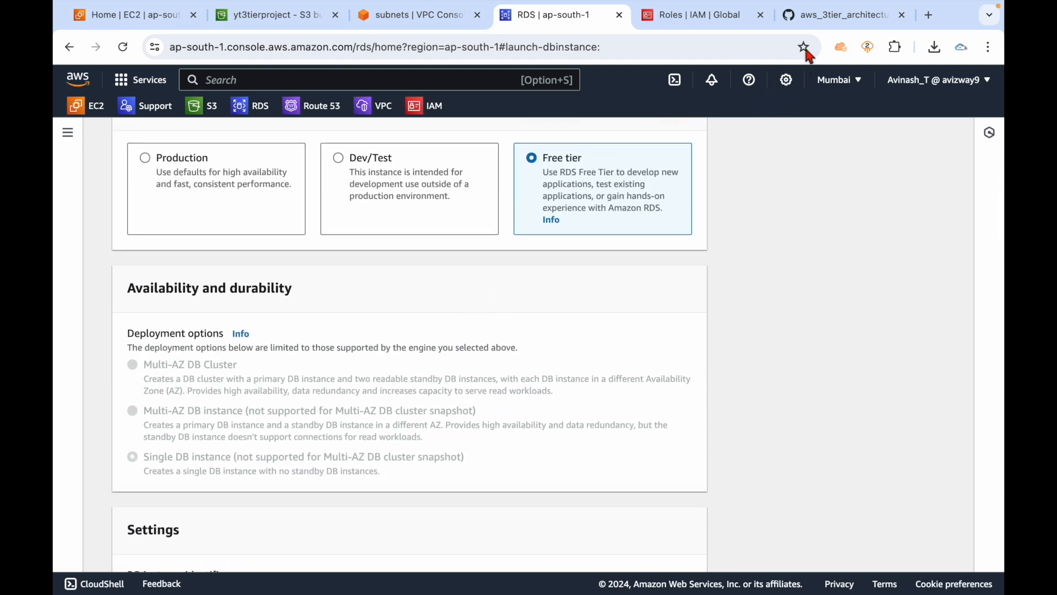
{"action": "left_click", "coordinate": [813, 17]}
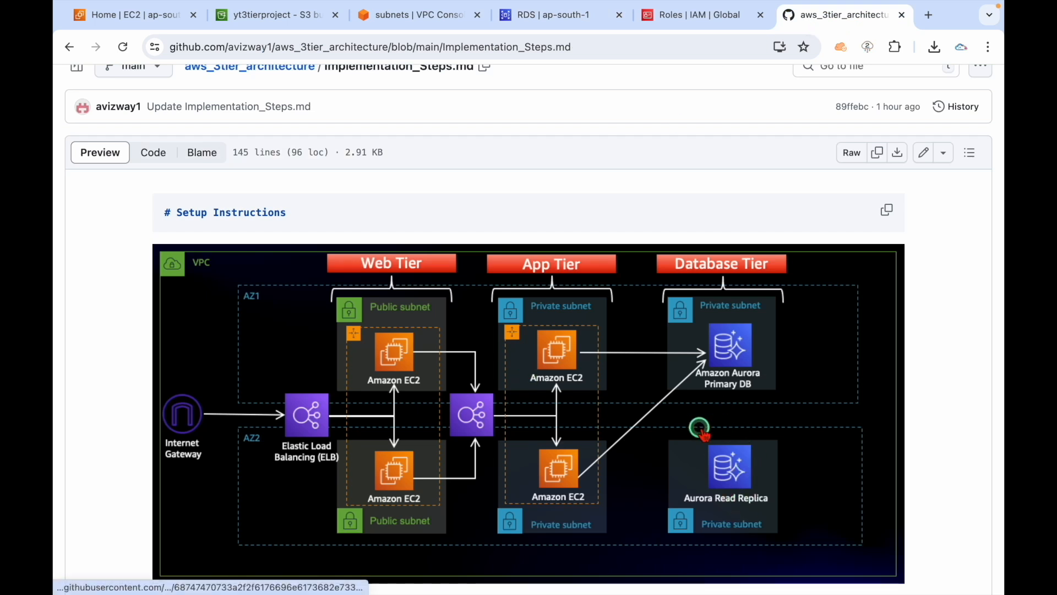
- Circle Primary DB and Read Replica, add RR and M notes and an arrow, then clear the drawings
{"action": "key", "text": "ctrl+a"}
{"action": "mouse_move", "coordinate": [689, 391]}
{"action": "left_mouse_down"}
{"action": "mouse_move", "coordinate": [697, 335]}
{"action": "mouse_move", "coordinate": [787, 387]}
{"action": "left_mouse_up"}
{"action": "mouse_move", "coordinate": [693, 528]}
{"action": "left_mouse_down"}
{"action": "mouse_move", "coordinate": [771, 451]}
{"action": "mouse_move", "coordinate": [722, 523]}
{"action": "left_mouse_up"}
{"action": "left_click_drag", "start_coordinate": [660, 433], "coordinate": [818, 407]}
{"action": "mouse_move", "coordinate": [840, 355]}
{"action": "left_mouse_down"}
{"action": "mouse_move", "coordinate": [842, 319]}
{"action": "mouse_move", "coordinate": [882, 339]}
{"action": "mouse_move", "coordinate": [913, 313]}
{"action": "left_mouse_up"}
{"action": "left_click_drag", "start_coordinate": [827, 385], "coordinate": [891, 365]}
{"action": "left_click_drag", "start_coordinate": [859, 410], "coordinate": [887, 396]}
{"action": "mouse_move", "coordinate": [785, 378]}
{"action": "left_mouse_down"}
{"action": "mouse_move", "coordinate": [854, 422]}
{"action": "mouse_move", "coordinate": [809, 498]}
{"action": "mouse_move", "coordinate": [843, 504]}
{"action": "left_mouse_up"}
{"action": "left_click_drag", "start_coordinate": [823, 460], "coordinate": [838, 521]}
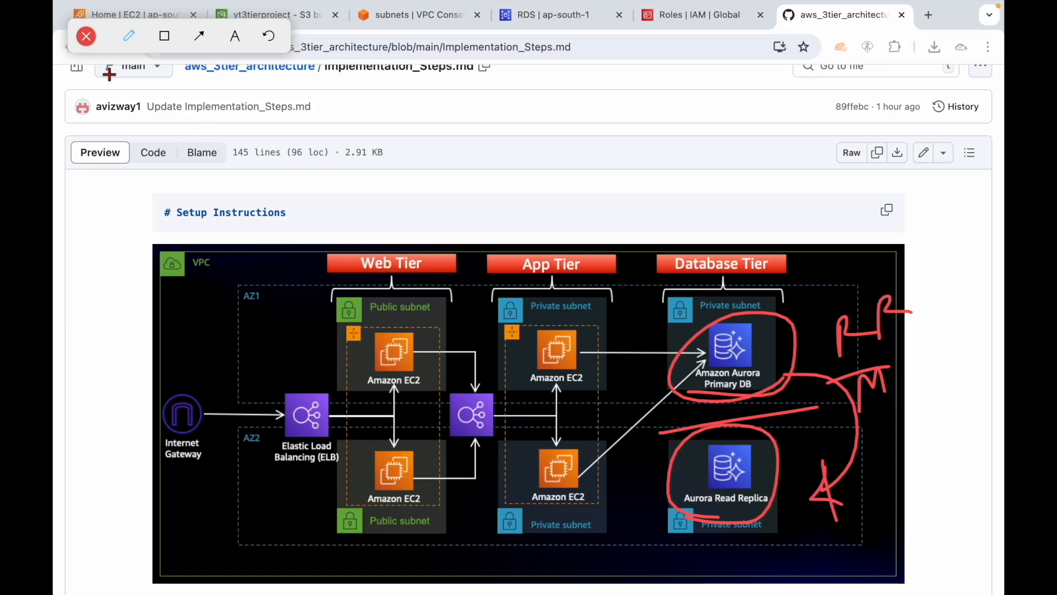
{"action": "left_click", "coordinate": [86, 36]}
- On the RDS form, pick Dev/Test with a Multi-AZ DB instance and highlight the estimated monthly costs
{"action": "left_click", "coordinate": [651, 25]}
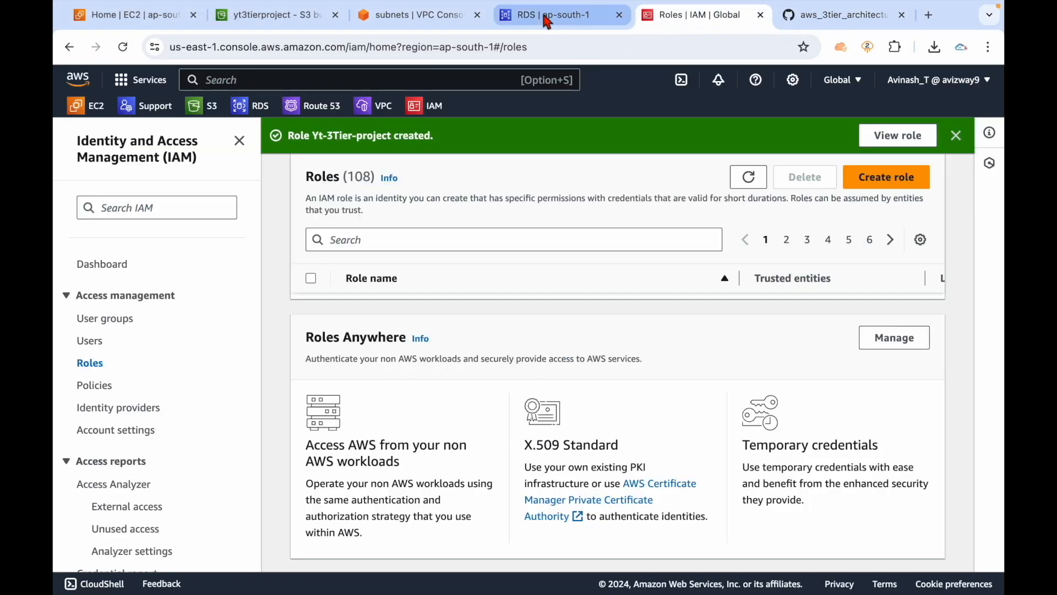
{"action": "left_click", "coordinate": [551, 17]}
{"action": "scroll", "coordinate": [530, 231], "scroll_direction": "up", "scroll_amount": 1}
{"action": "left_click", "coordinate": [373, 271]}
{"action": "scroll", "coordinate": [374, 273], "scroll_direction": "down", "scroll_amount": 2}
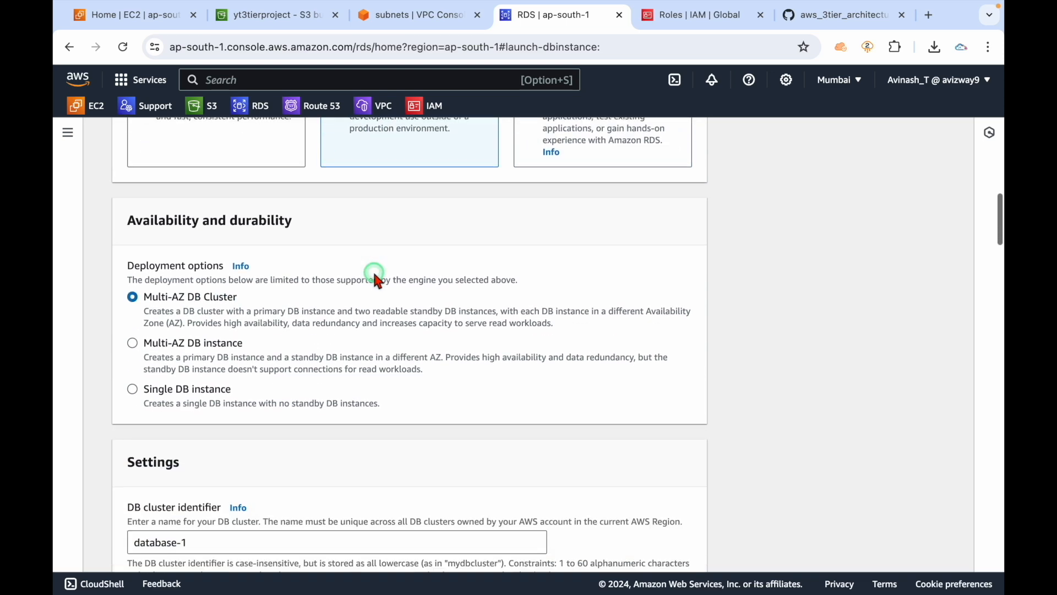
{"action": "left_click", "coordinate": [205, 343]}
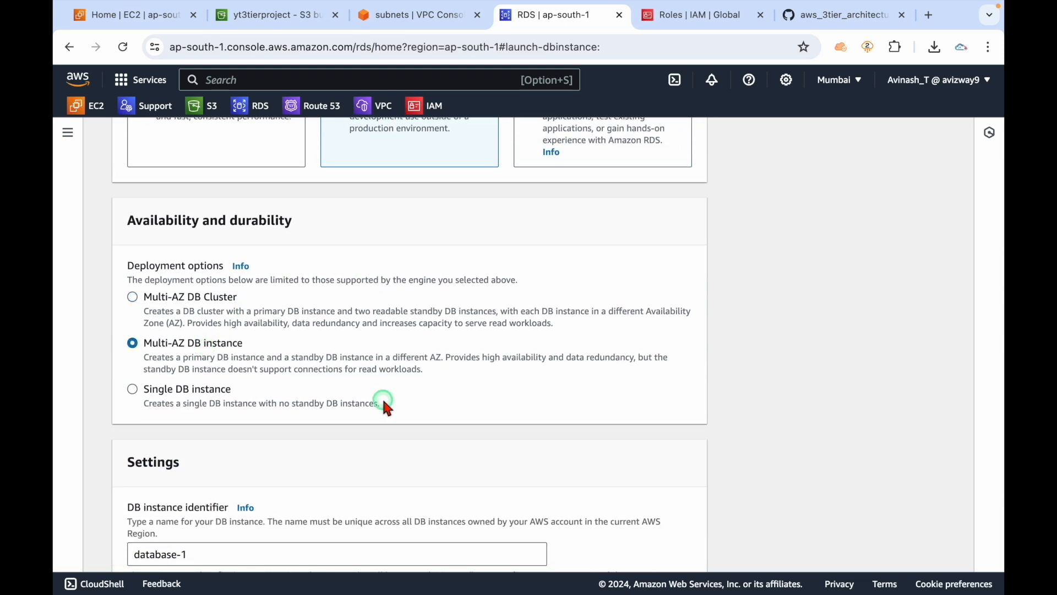
{"action": "scroll", "coordinate": [386, 405], "scroll_direction": "down", "scroll_amount": 20}
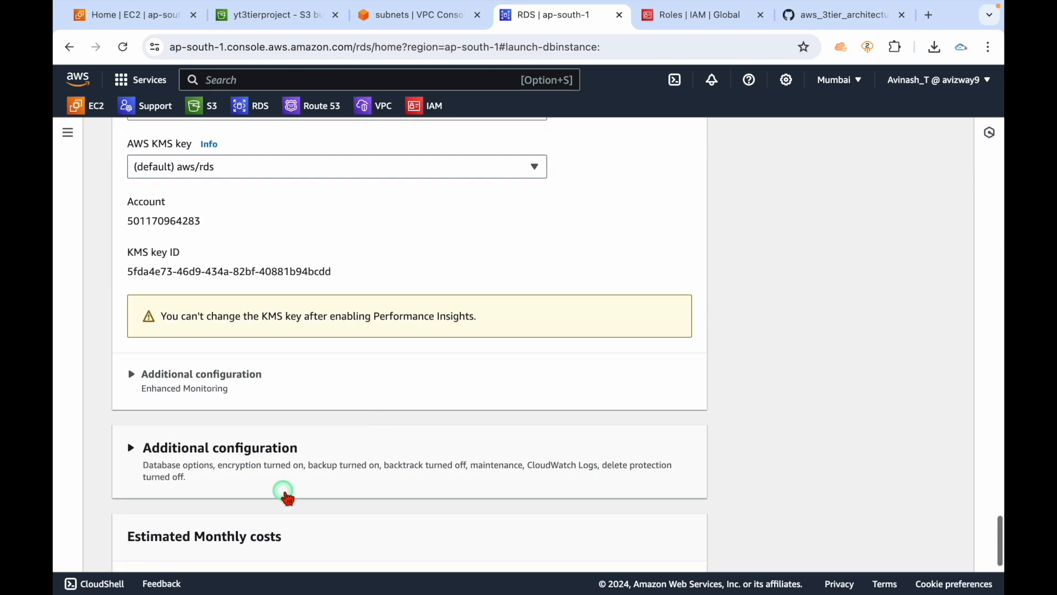
{"action": "left_click_drag", "start_coordinate": [380, 349], "coordinate": [295, 302]}
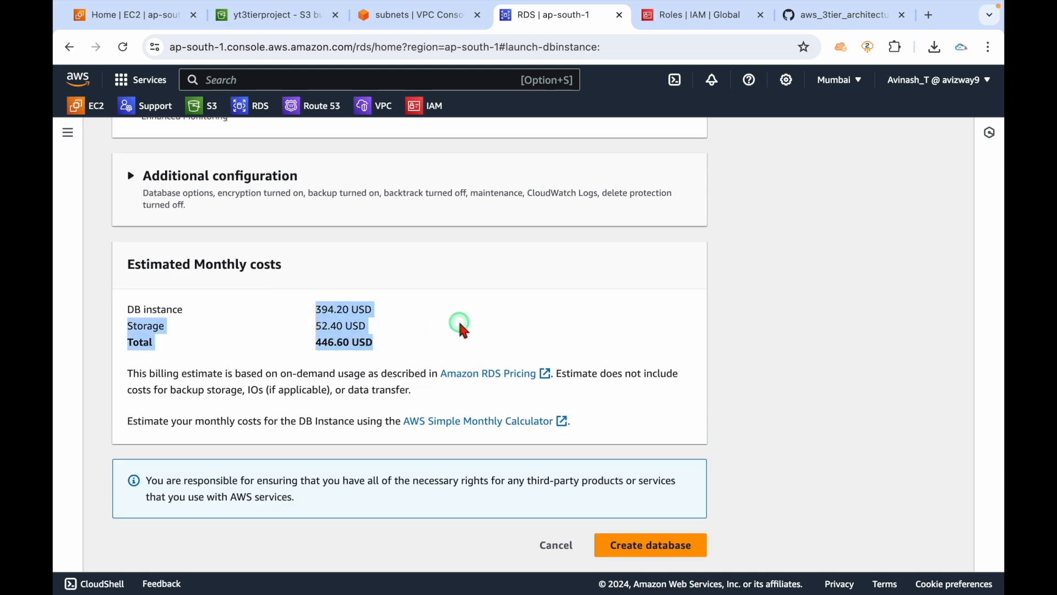
- Switch the template back to Free tier
{"action": "scroll", "coordinate": [460, 323], "scroll_direction": "up", "scroll_amount": 15}
{"action": "scroll", "coordinate": [461, 324], "scroll_direction": "up", "scroll_amount": 20}
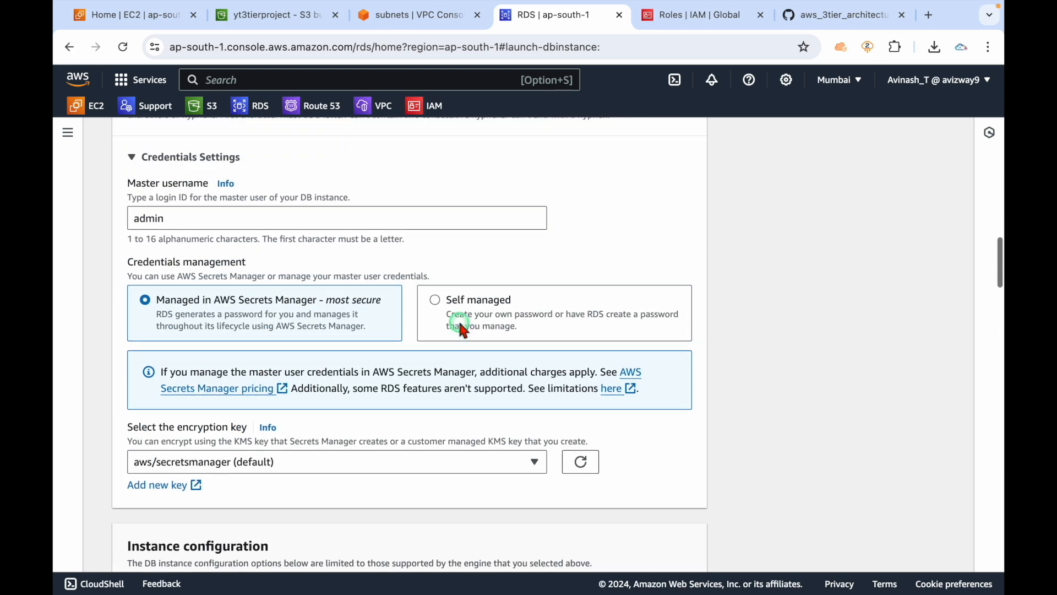
{"action": "scroll", "coordinate": [461, 324], "scroll_direction": "up", "scroll_amount": 5}
{"action": "scroll", "coordinate": [461, 324], "scroll_direction": "down", "scroll_amount": 1}
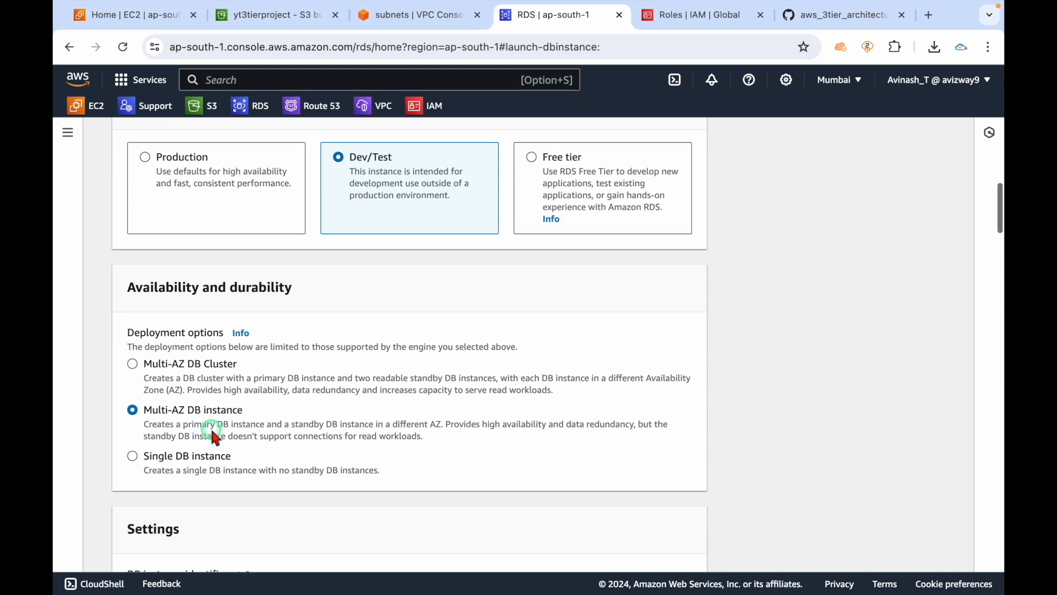
{"action": "left_click", "coordinate": [550, 189]}
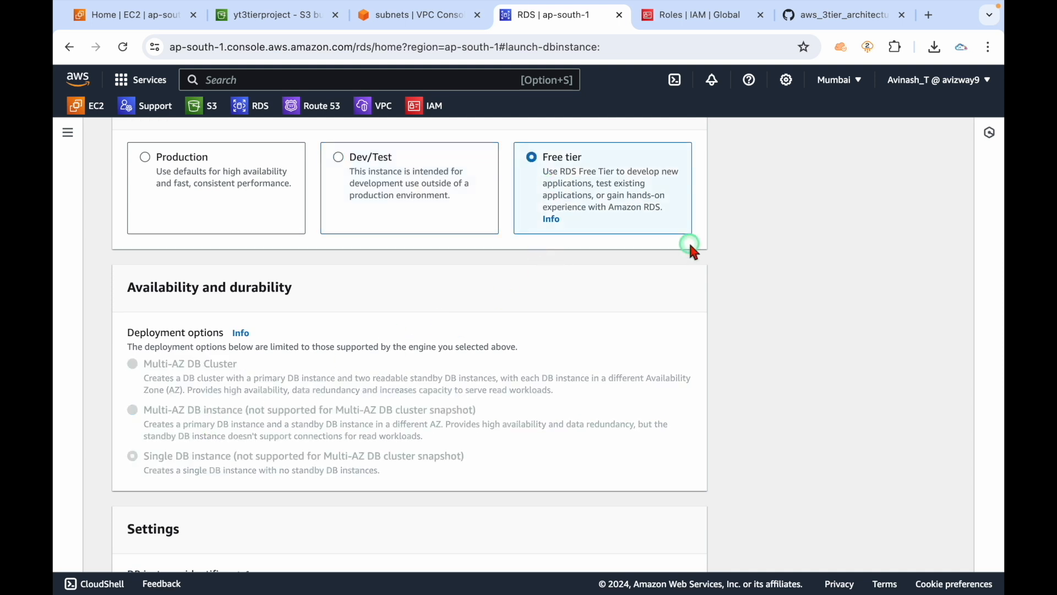
{"action": "triple_click", "coordinate": [570, 158]}
{"action": "scroll", "coordinate": [778, 253], "scroll_direction": "down", "scroll_amount": 6}
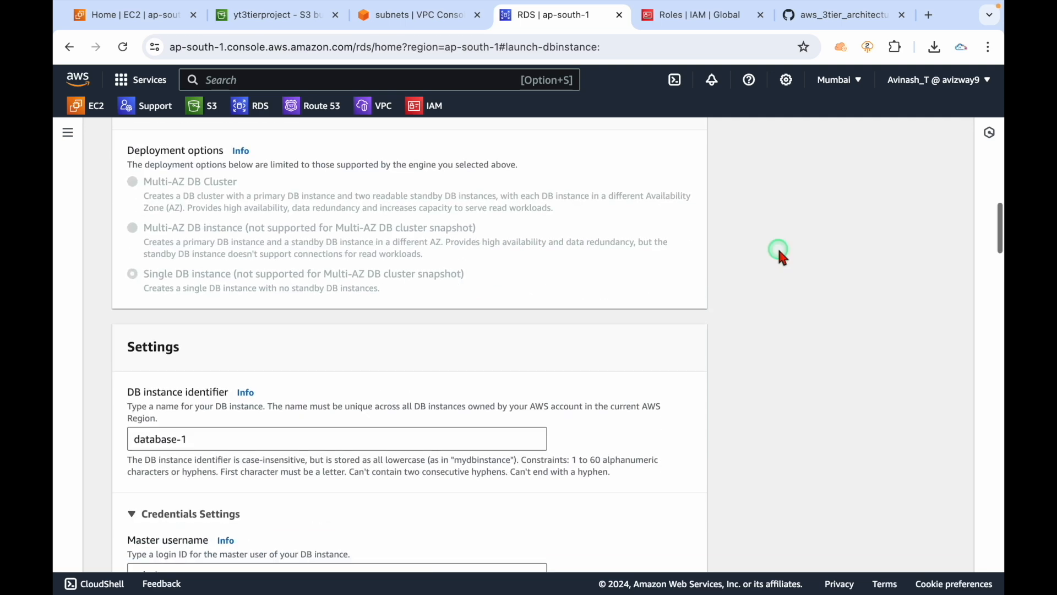
- Name the DB instance myytprojectdb, keep master username admin, and note the self-managed password option
{"action": "left_click_drag", "start_coordinate": [225, 293], "coordinate": [125, 288]}
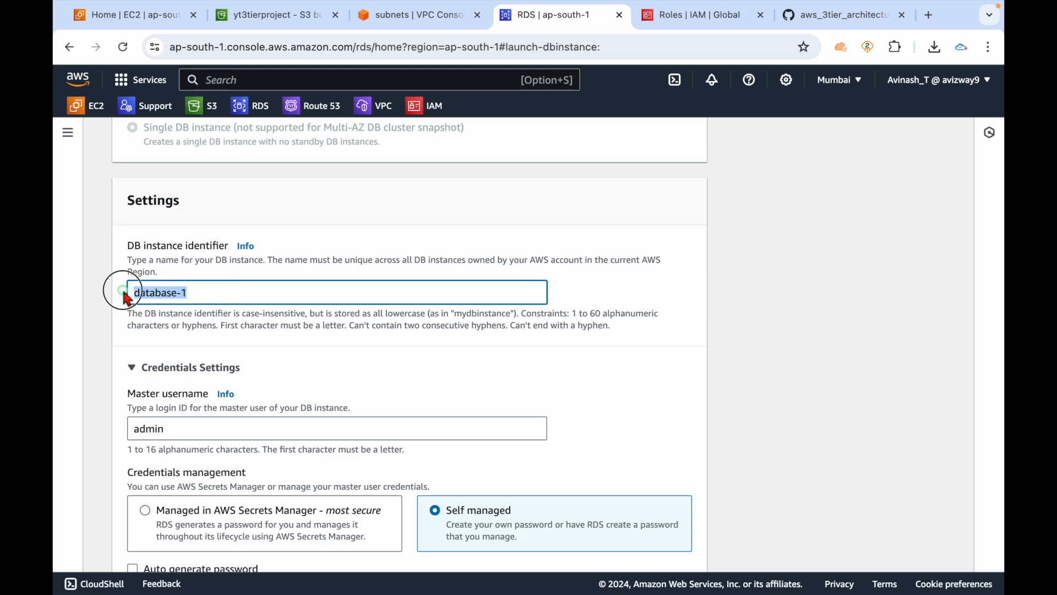
{"action": "type", "text": "my"}
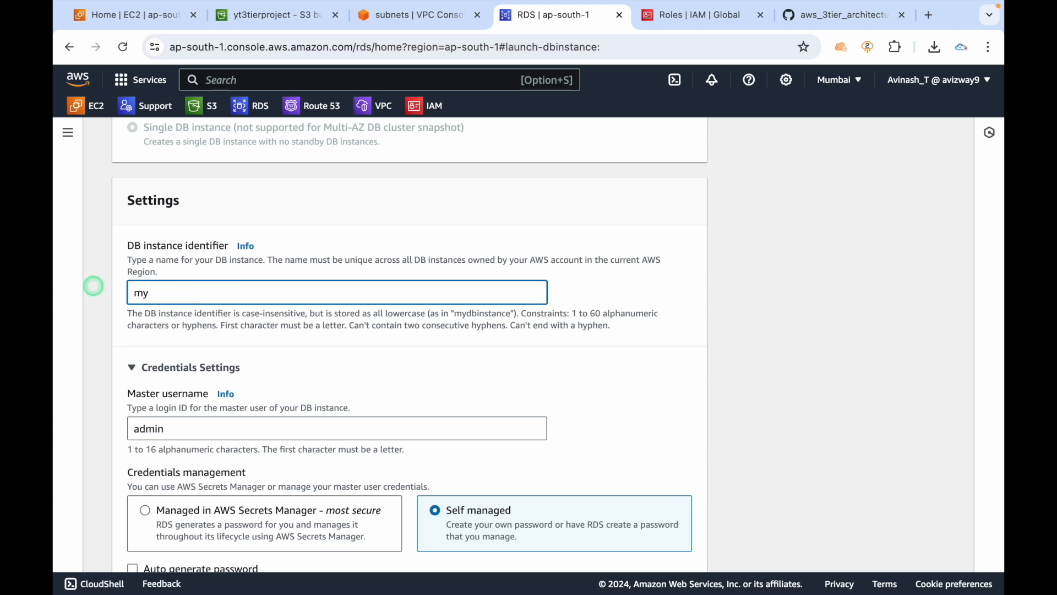
{"action": "type", "text": "ytprojectdb"}
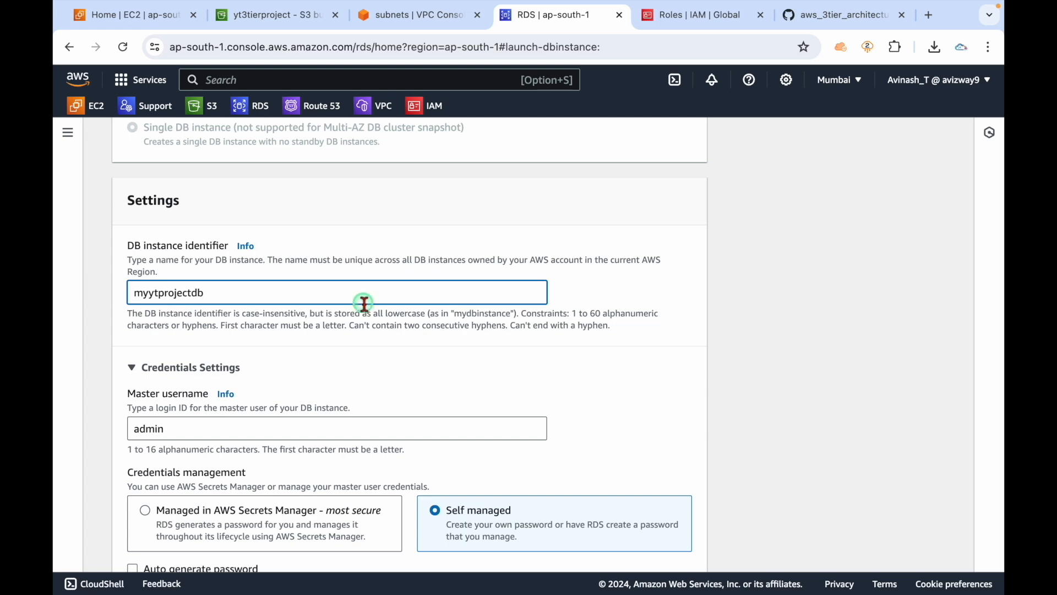
{"action": "left_click", "coordinate": [738, 373]}
{"action": "scroll", "coordinate": [737, 373], "scroll_direction": "down", "scroll_amount": 3}
{"action": "left_click", "coordinate": [194, 291]}
{"action": "double_click", "coordinate": [199, 292]}
{"action": "scroll", "coordinate": [643, 305], "scroll_direction": "down", "scroll_amount": 3}
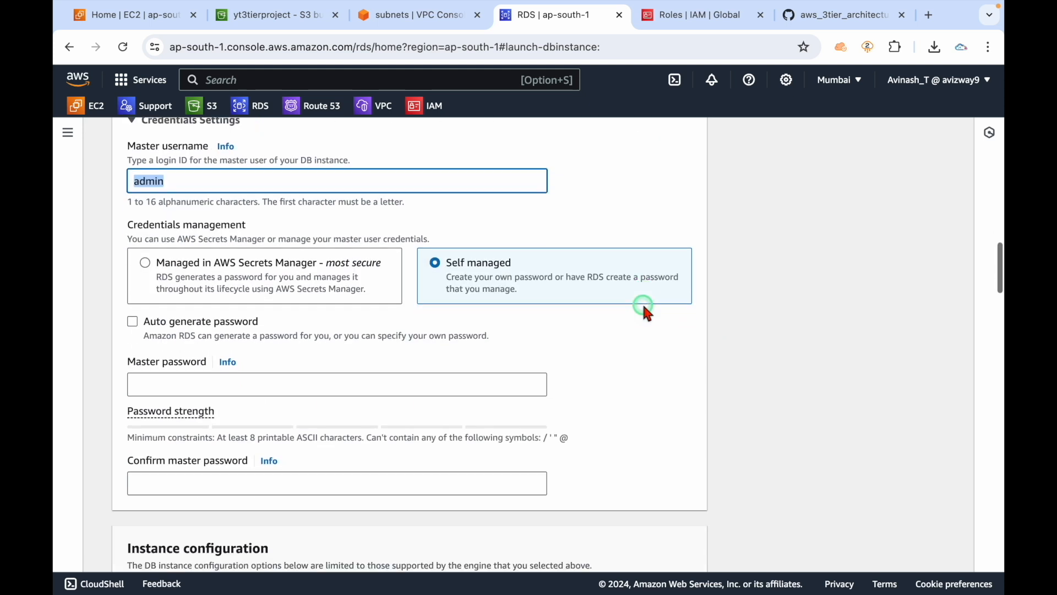
{"action": "left_click_drag", "start_coordinate": [453, 265], "coordinate": [535, 284]}
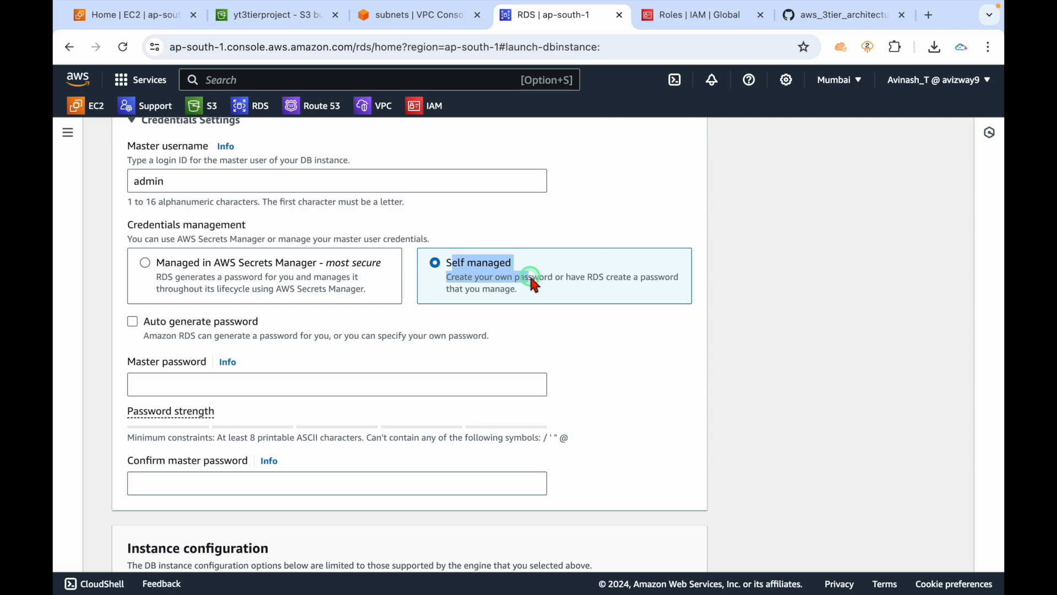
- Enter the master password and its confirmation
{"action": "left_click", "coordinate": [283, 179]}
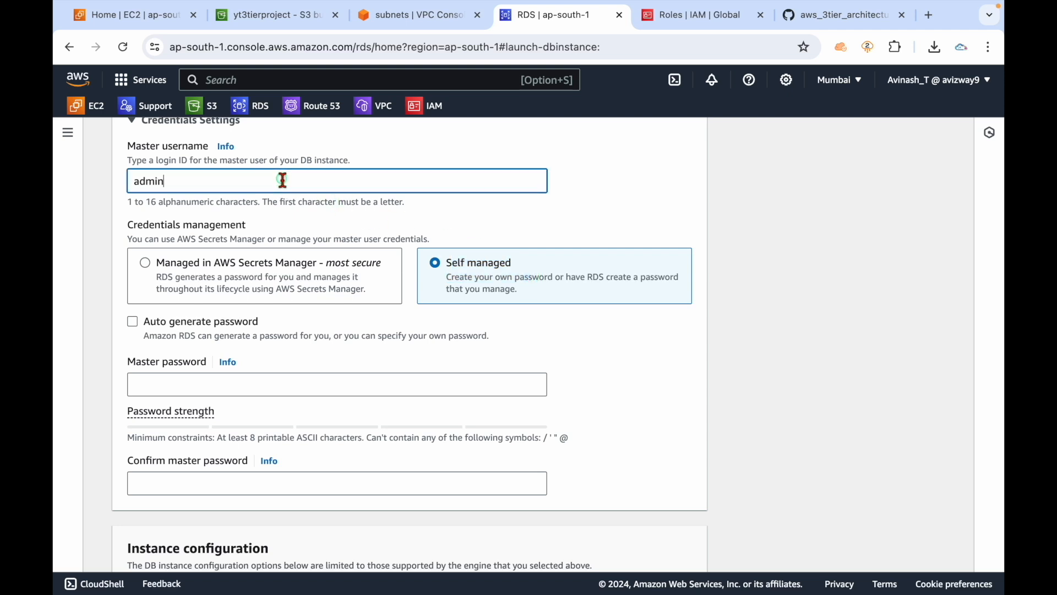
{"action": "left_click", "coordinate": [288, 385]}
{"action": "left_click", "coordinate": [331, 484]}
{"action": "left_click", "coordinate": [675, 439]}
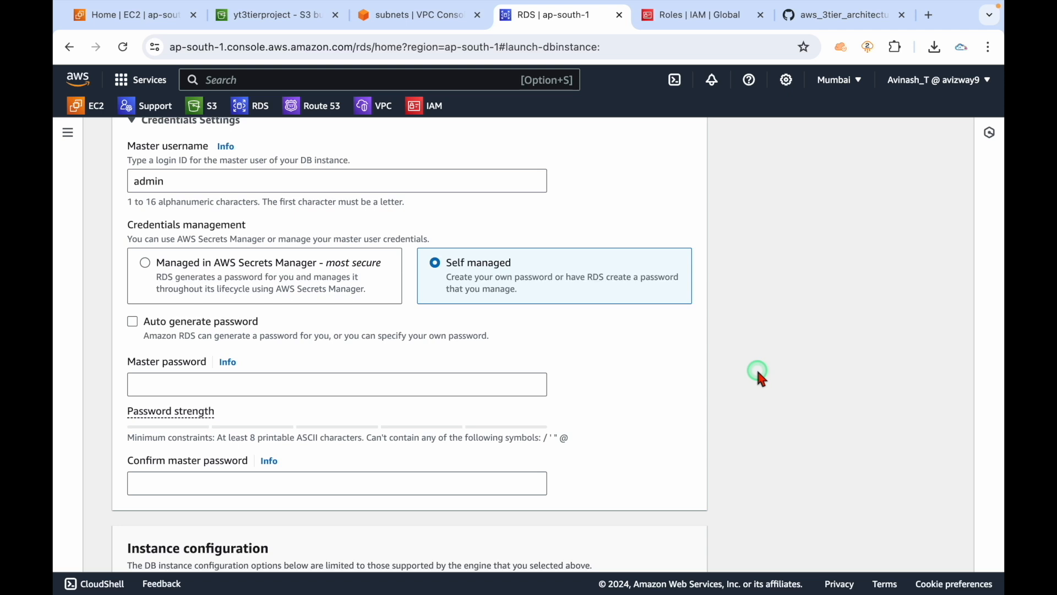
{"action": "left_click", "coordinate": [458, 388]}
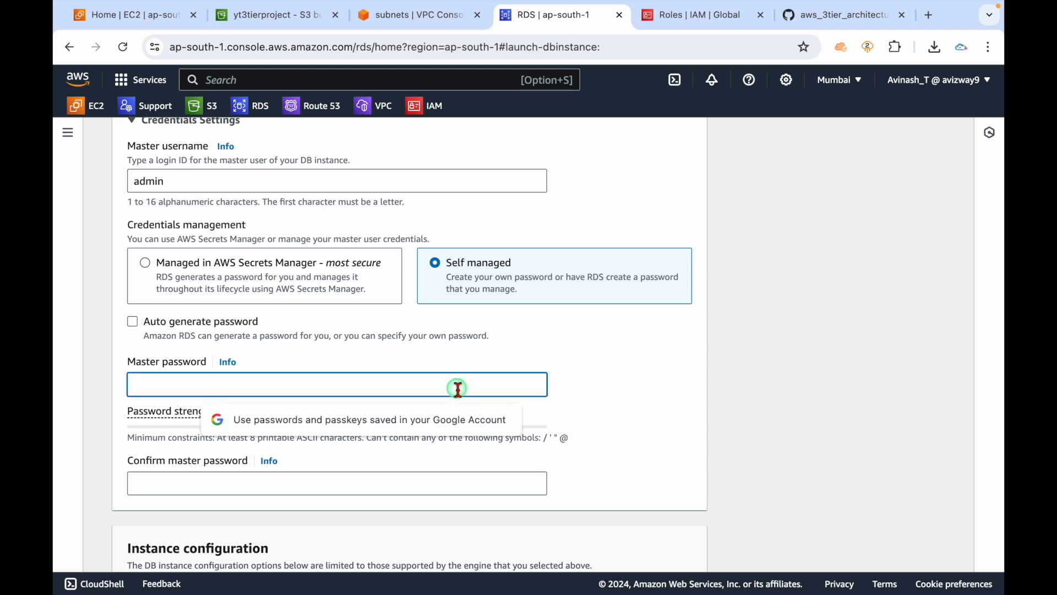
{"action": "type", "text": "••••••••••••"}
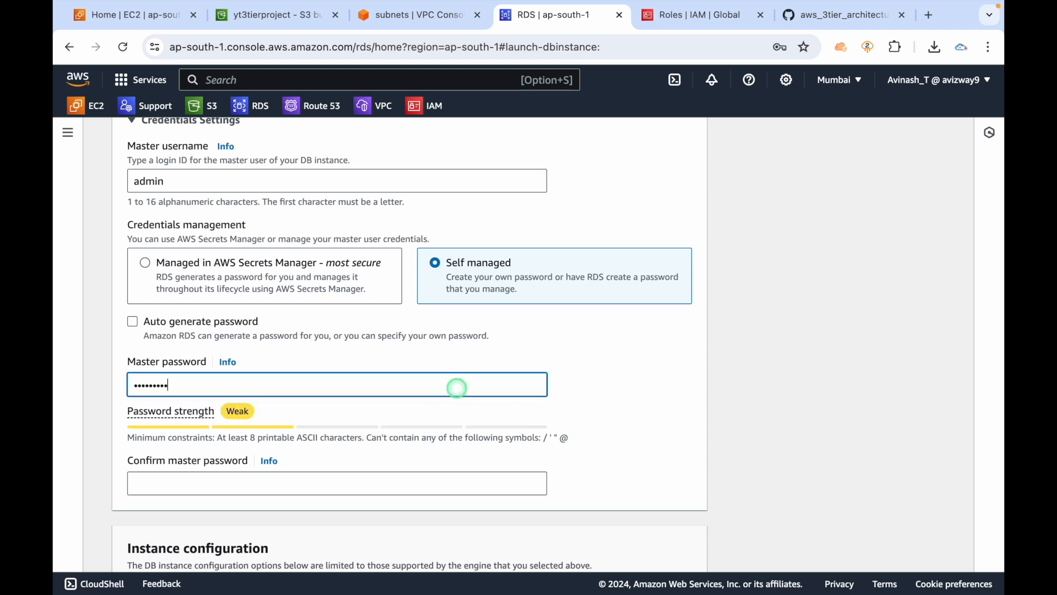
{"action": "left_click", "coordinate": [412, 484]}
{"action": "type", "text": "•••"}
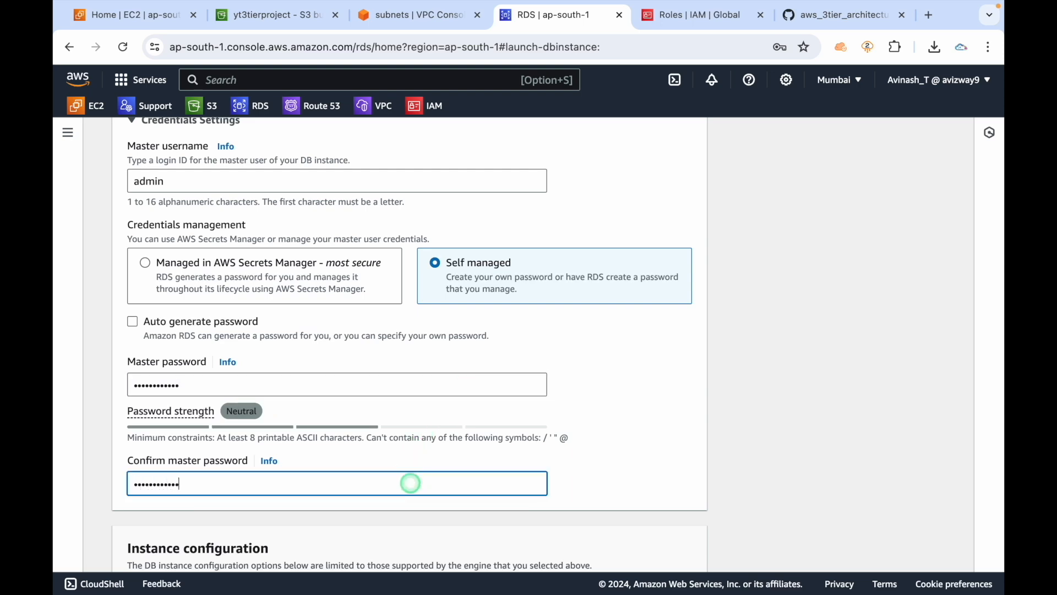
{"action": "left_click", "coordinate": [657, 442]}
- In phases.txt, add a 'DB Un : admin' line below the phase list
{"action": "key", "text": "ctrl+Left"}
{"action": "left_click", "coordinate": [332, 380]}
{"action": "key", "text": "Return"}
{"action": "key", "text": "Return"}
{"action": "key", "text": "Return"}
{"action": "type", "text": "DB Un : adm"}
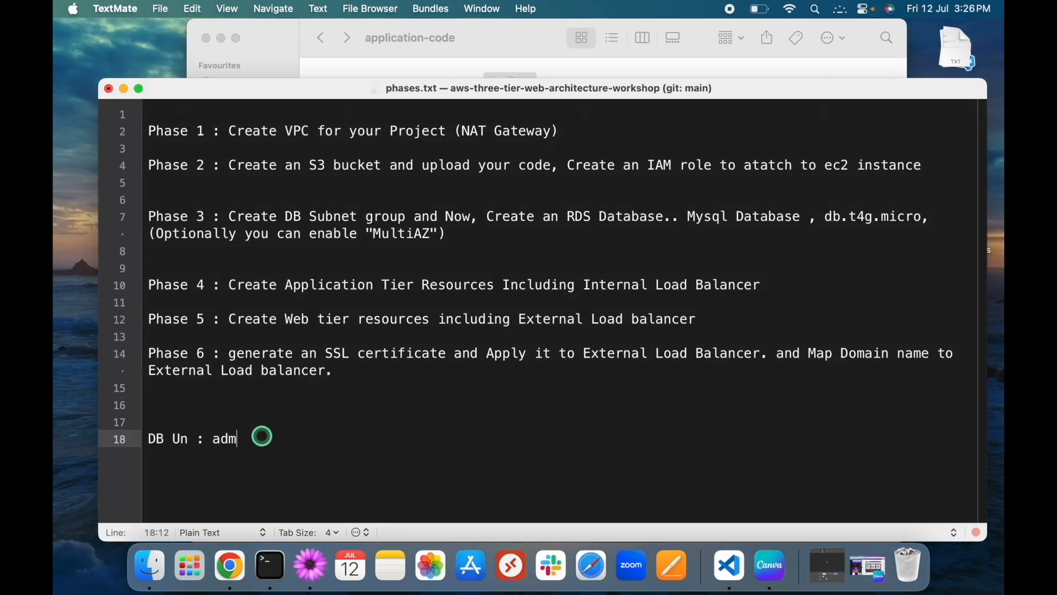
{"action": "type", "text": "in"}
- Add a 'DB Pwd :' line with the database password below the username line
{"action": "key", "text": "Return"}
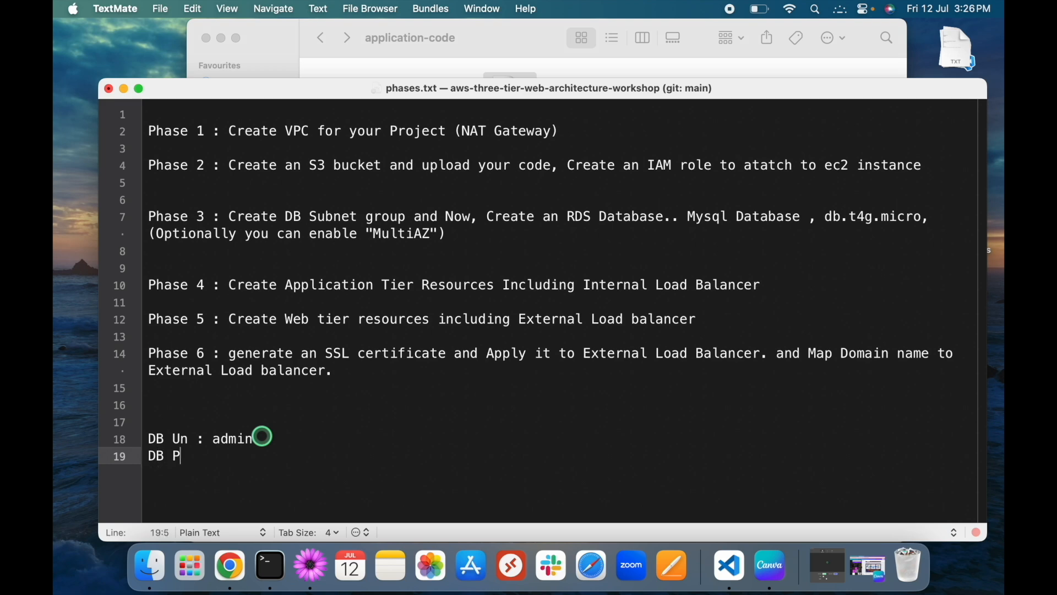
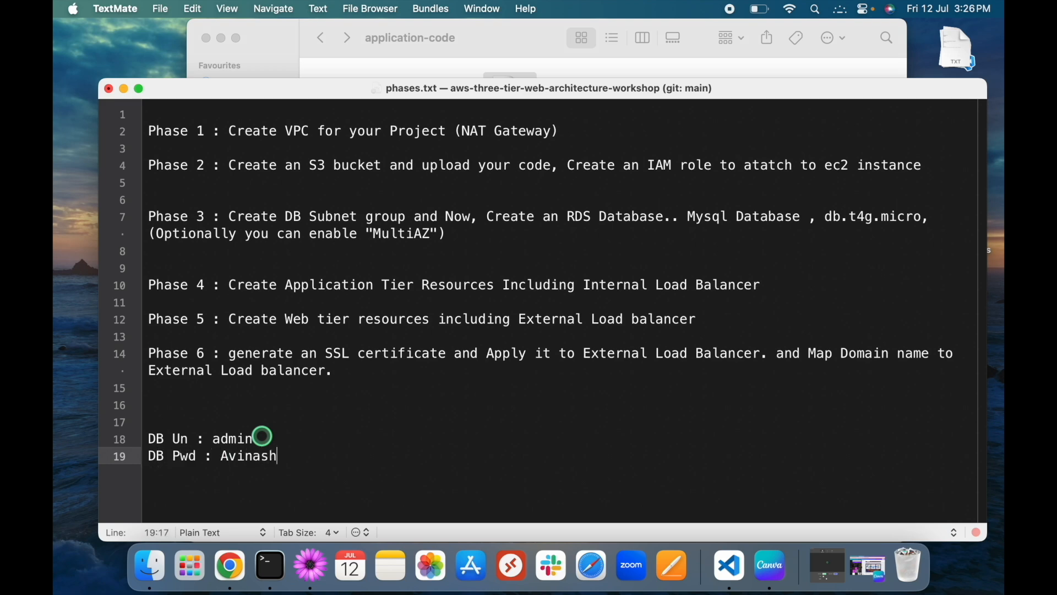
{"action": "key", "text": "Return"}
{"action": "key", "text": "Return"}
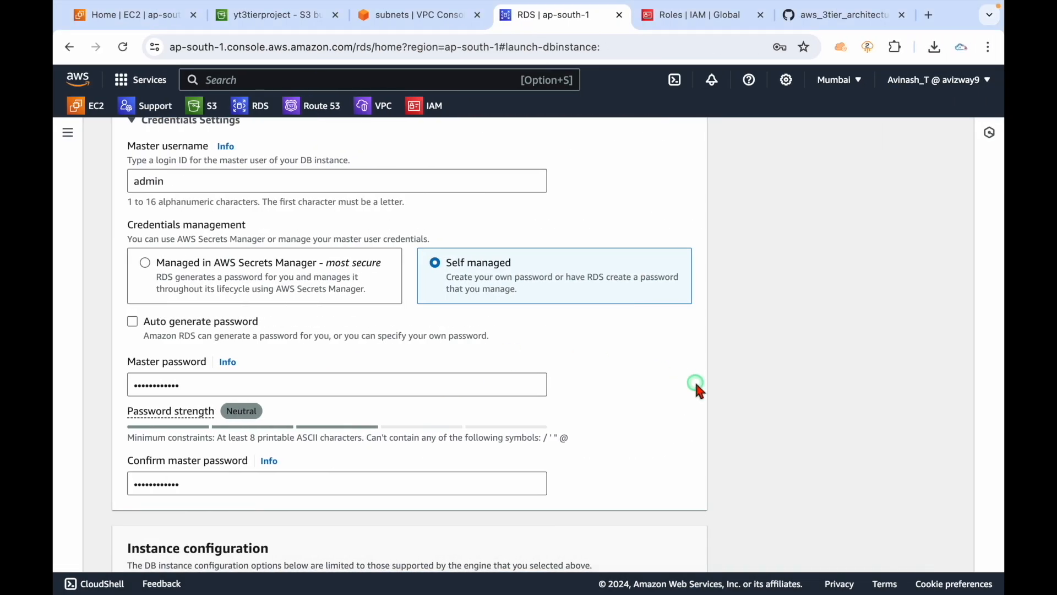
- Set the DB instance class to db.t4g.micro
{"action": "scroll", "coordinate": [695, 379], "scroll_direction": "down", "scroll_amount": 10}
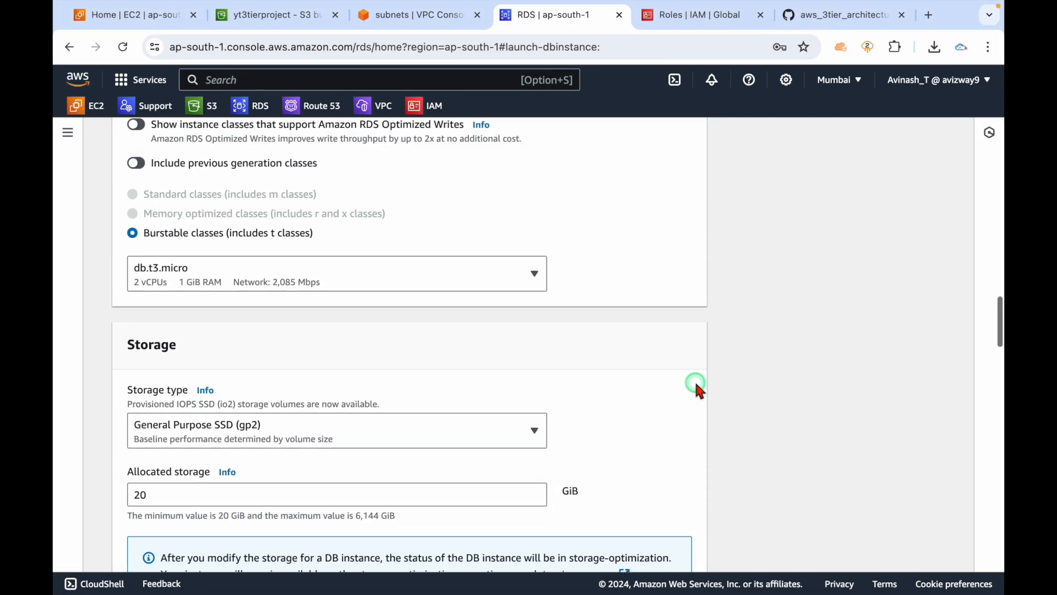
{"action": "left_click", "coordinate": [521, 269]}
{"action": "scroll", "coordinate": [412, 441], "scroll_direction": "down", "scroll_amount": 2}
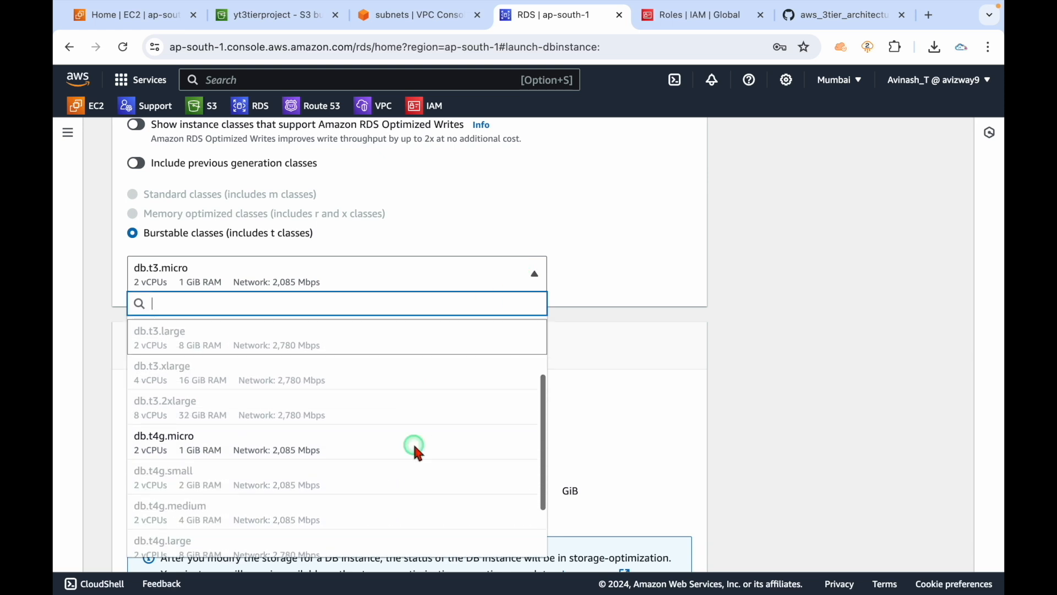
{"action": "scroll", "coordinate": [417, 450], "scroll_direction": "down", "scroll_amount": 1}
{"action": "left_click", "coordinate": [350, 395]}
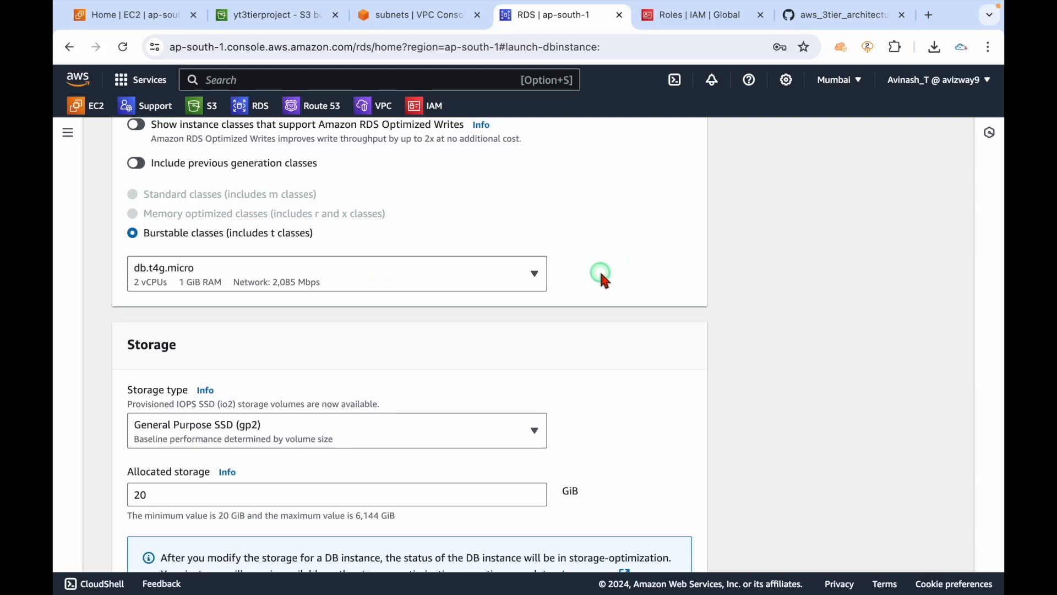
- Review the gp2 storage type and 20 GiB allocation, and disable storage autoscaling
{"action": "scroll", "coordinate": [601, 274], "scroll_direction": "down", "scroll_amount": 2}
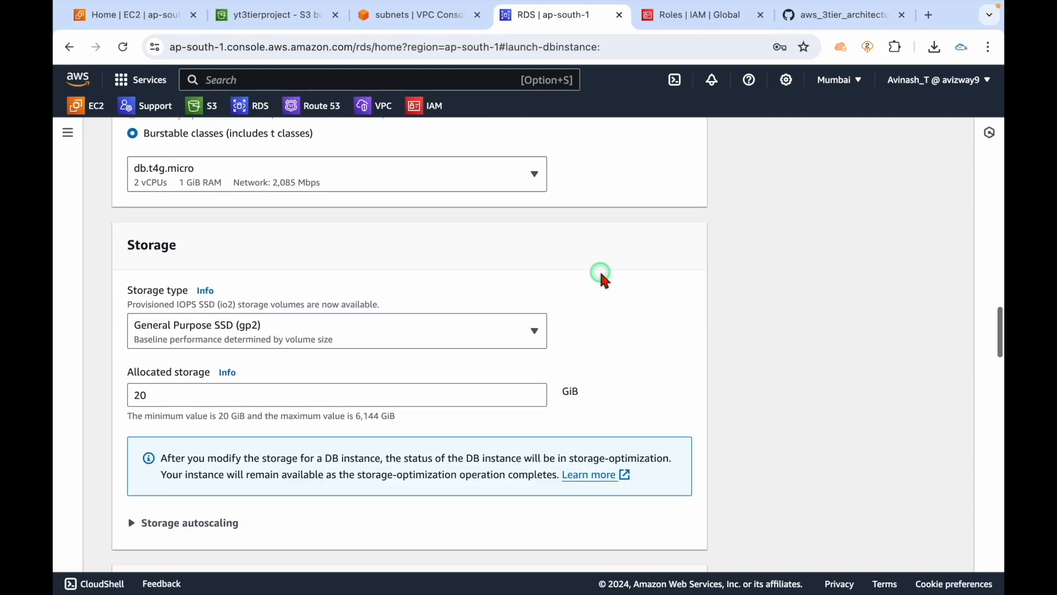
{"action": "left_click_drag", "start_coordinate": [135, 297], "coordinate": [263, 349]}
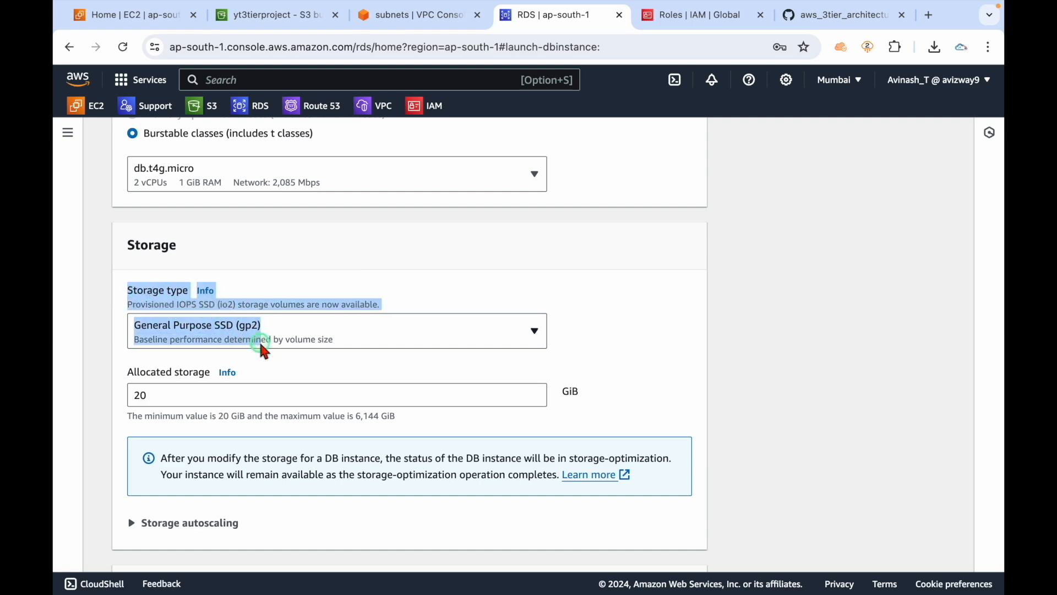
{"action": "left_click", "coordinate": [157, 369]}
{"action": "left_click_drag", "start_coordinate": [159, 373], "coordinate": [189, 398]}
{"action": "left_click", "coordinate": [722, 363]}
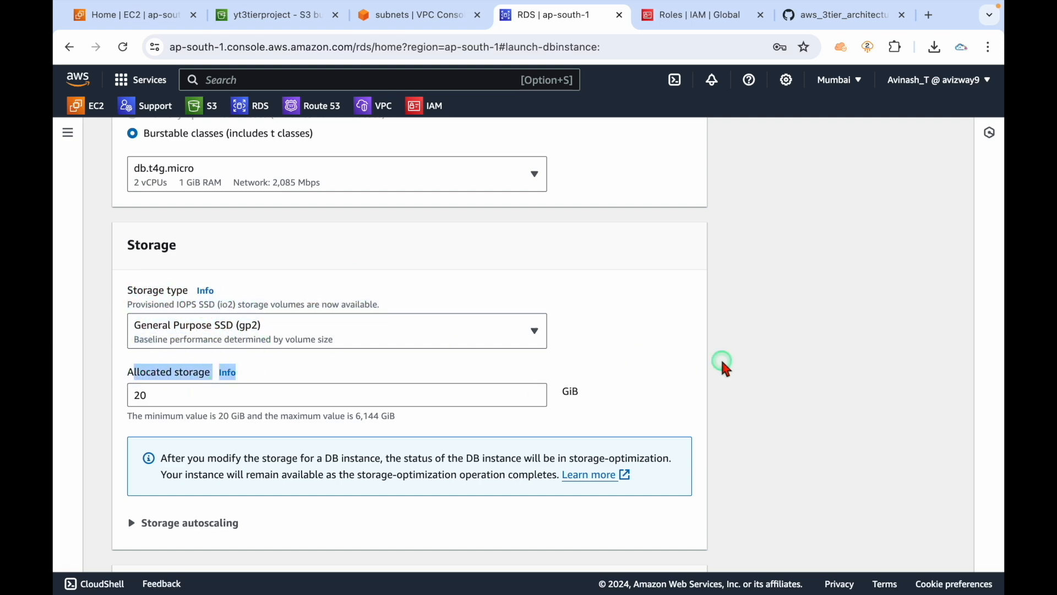
{"action": "scroll", "coordinate": [722, 363], "scroll_direction": "down", "scroll_amount": 5}
{"action": "left_click", "coordinate": [187, 342]}
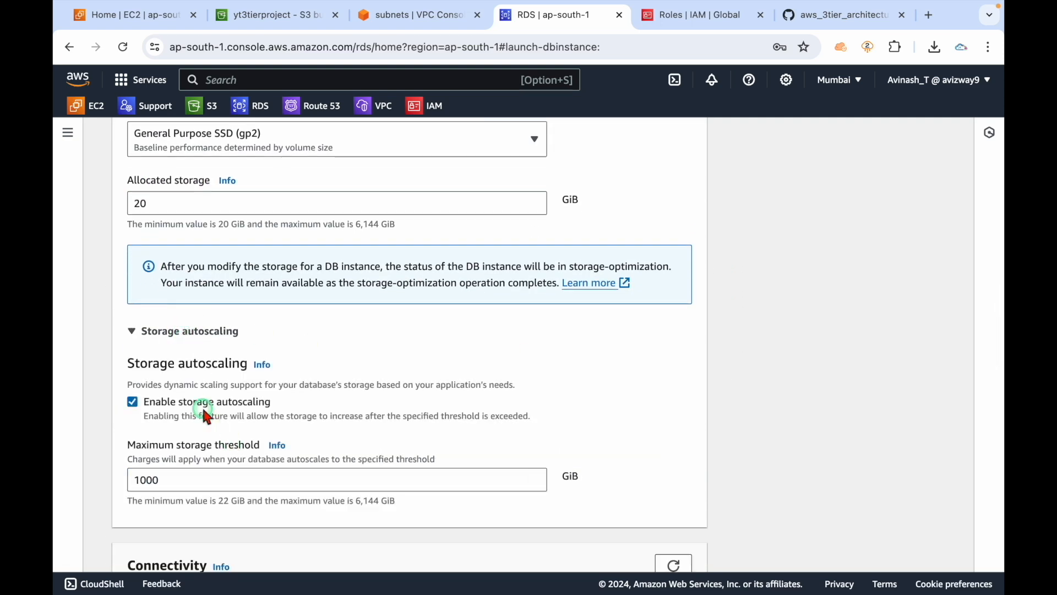
{"action": "left_click", "coordinate": [202, 405]}
{"action": "left_click", "coordinate": [192, 339]}
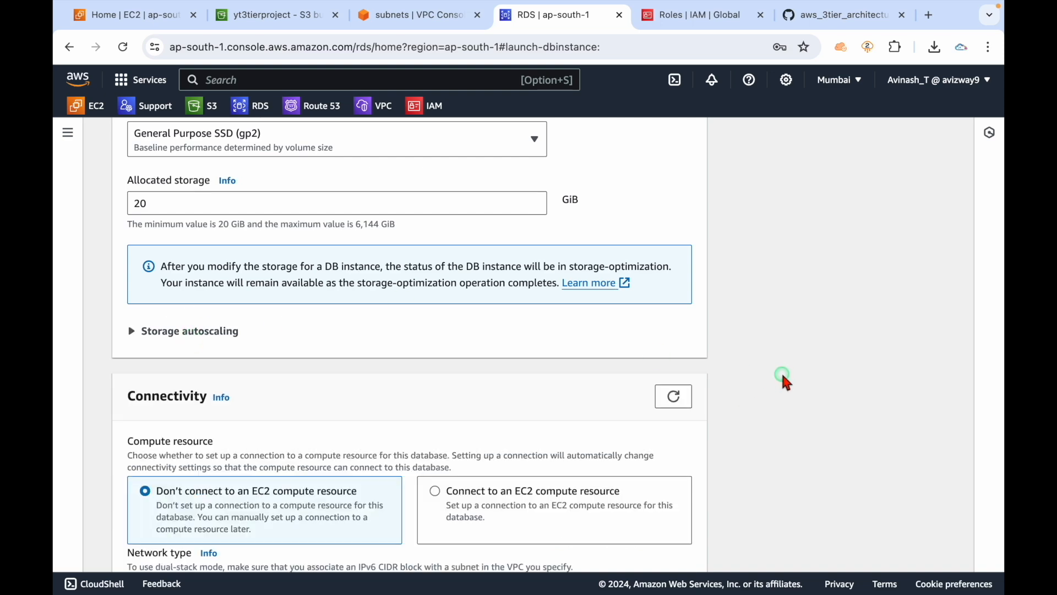
{"action": "scroll", "coordinate": [782, 373], "scroll_direction": "down", "scroll_amount": 5}
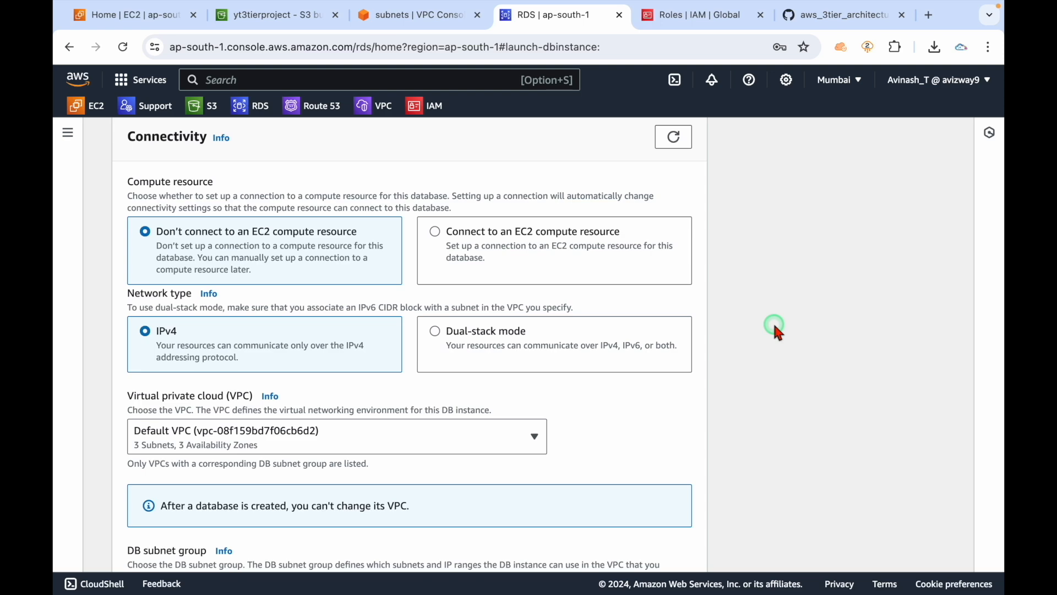
- Above Phase 3, add 'Create SG for your resources (1 web servers, 1 web ALB, 1 App servers, 1 app internal lb, 1 DB SG)'
{"action": "key", "text": "ctrl+Left"}
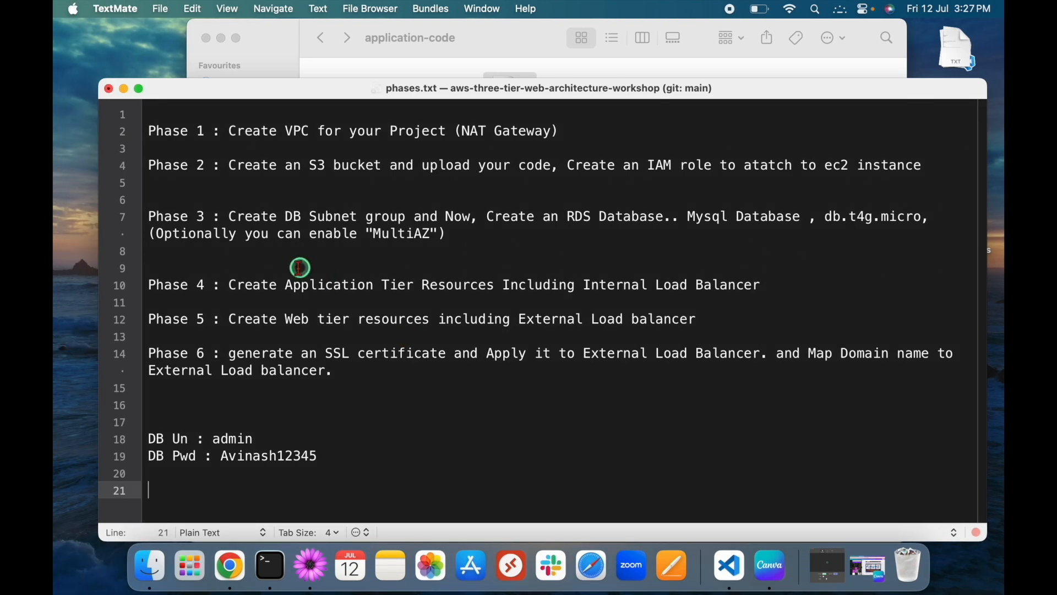
{"action": "left_click", "coordinate": [341, 252]}
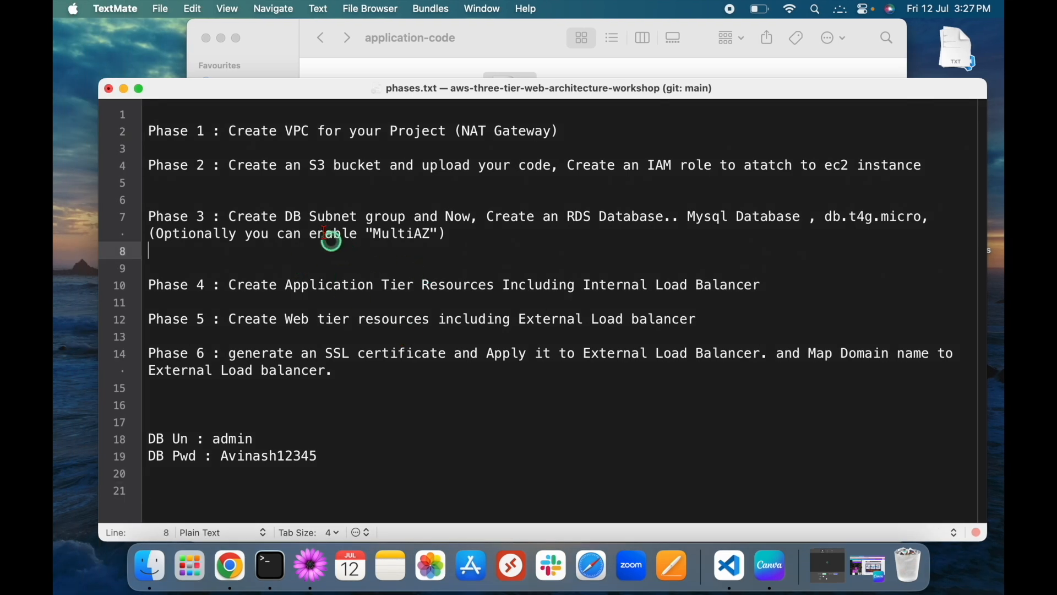
{"action": "left_click", "coordinate": [291, 185]}
{"action": "key", "text": "Return"}
{"action": "key", "text": "Return"}
{"action": "type", "text": "Create "}
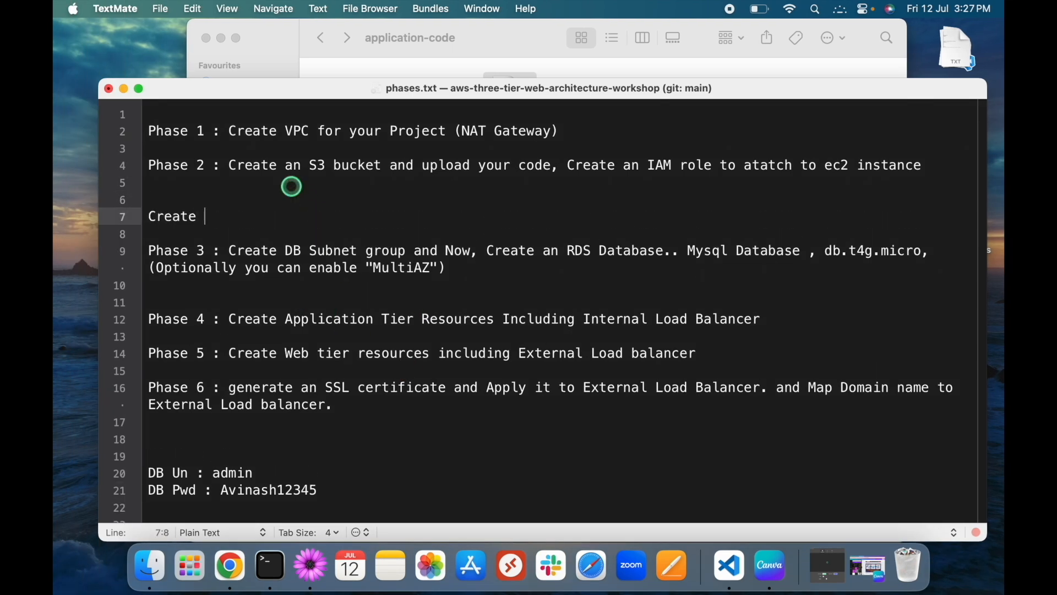
{"action": "type", "text": "SG for your resources "}
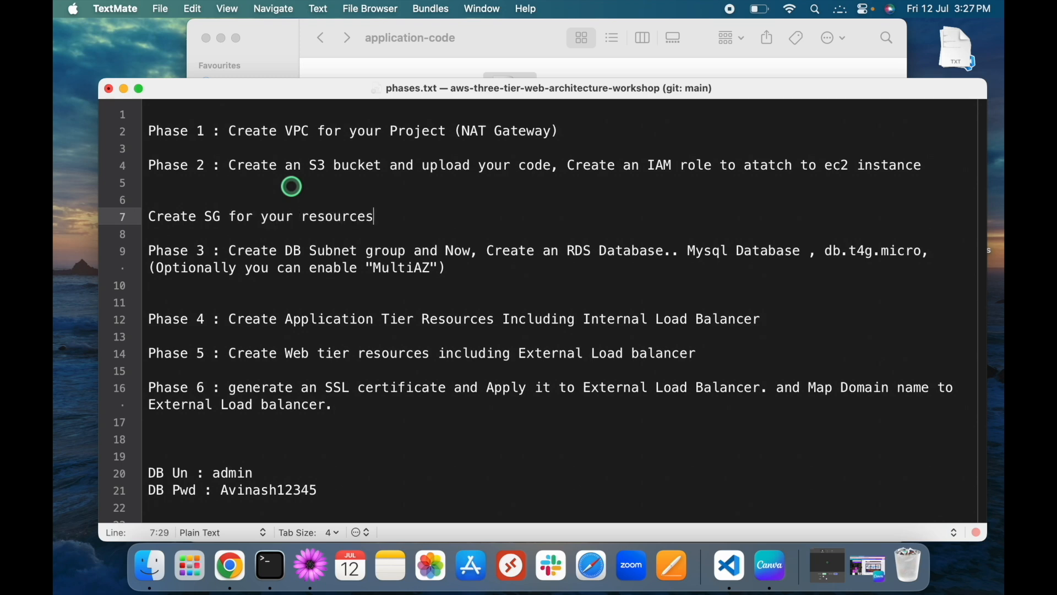
{"action": "type", "text": "(1 web servers, 1 "}
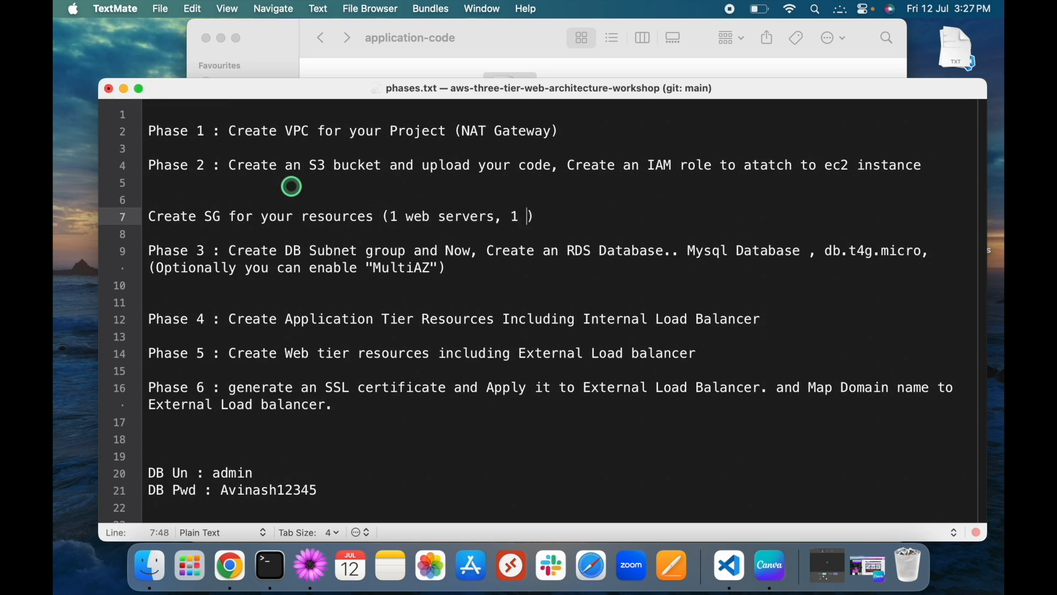
{"action": "type", "text": "web ALB, 1 App servers, 1 "}
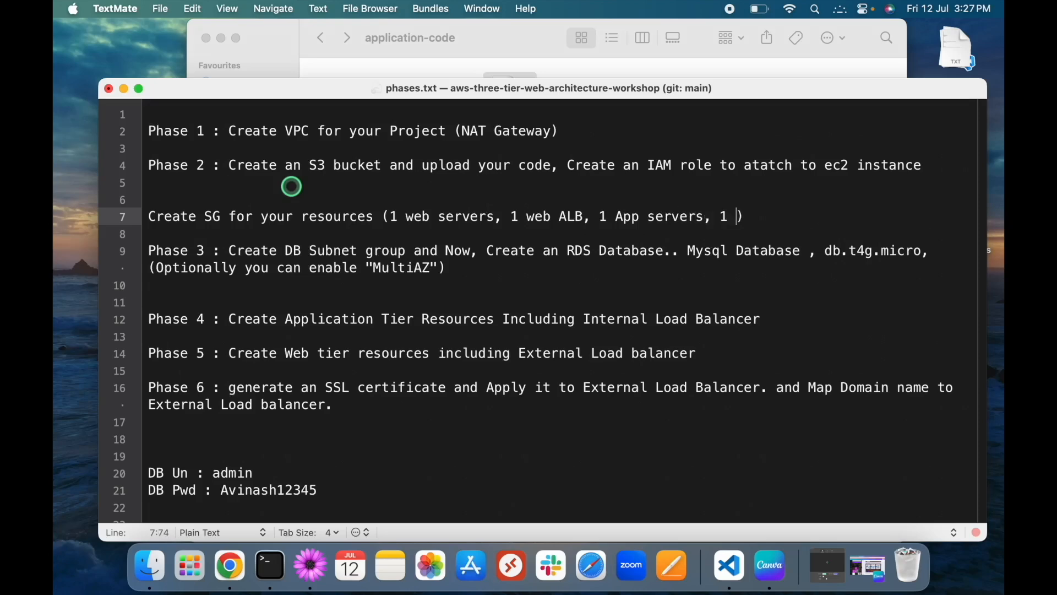
{"action": "type", "text": "app internal lb,"}
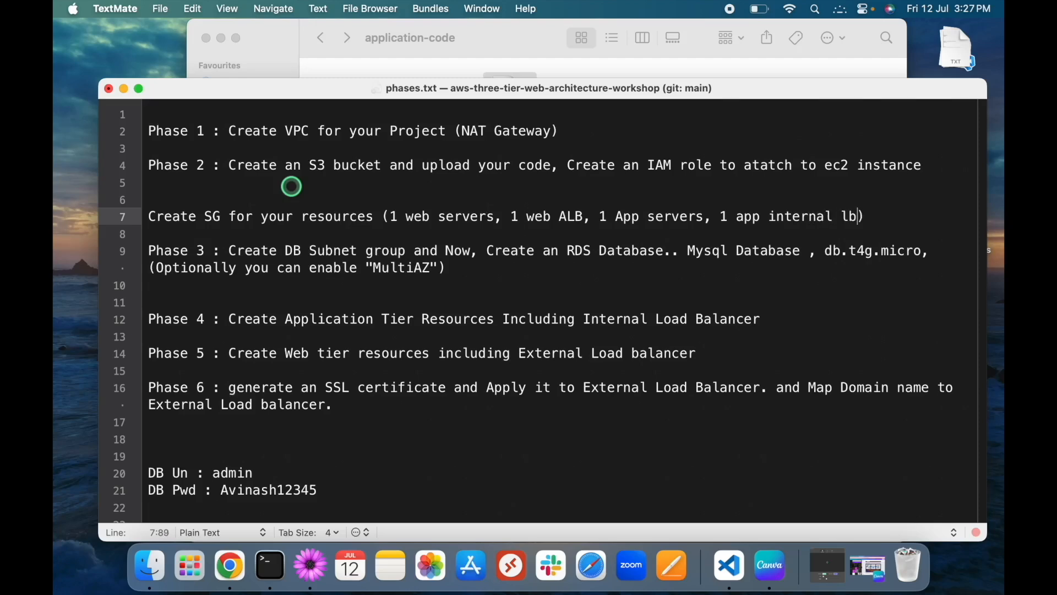
{"action": "type", "text": " 1 DB"}
{"action": "key", "text": "shift+Left"}
{"action": "key", "text": "shift+Left"}
{"action": "key", "text": "shift+Left"}
{"action": "key", "text": "shift+Left"}
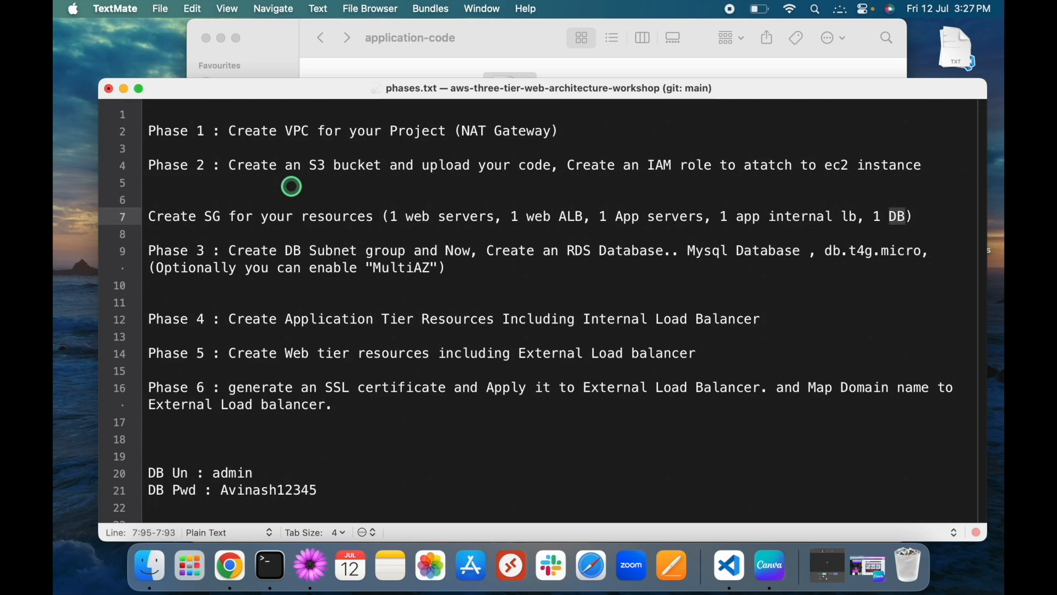
{"action": "key", "text": "Right"}
{"action": "type", "text": "SG"}
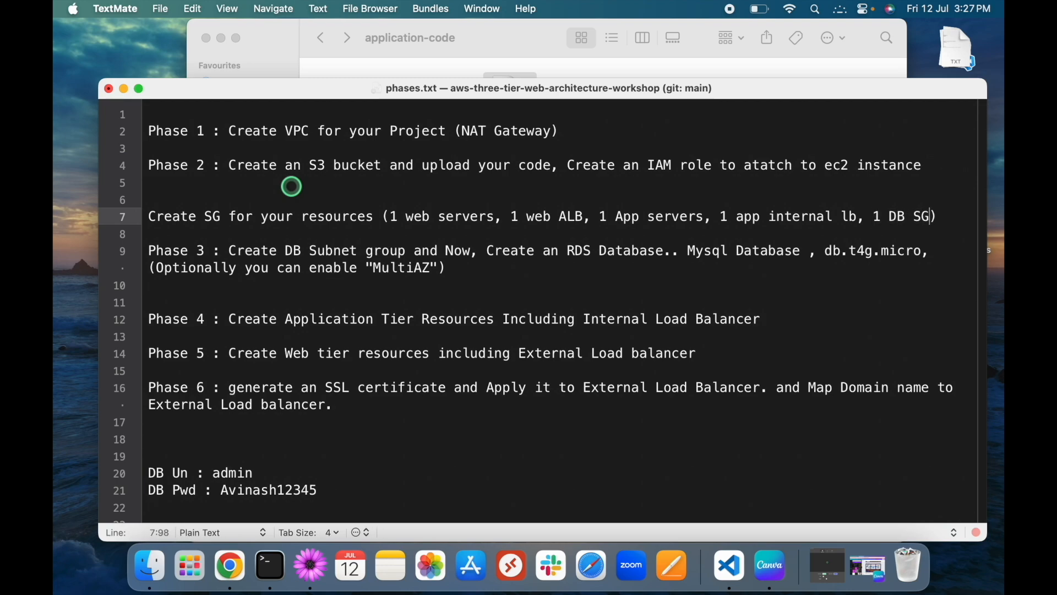
{"action": "key", "text": "ctrl+Right"}
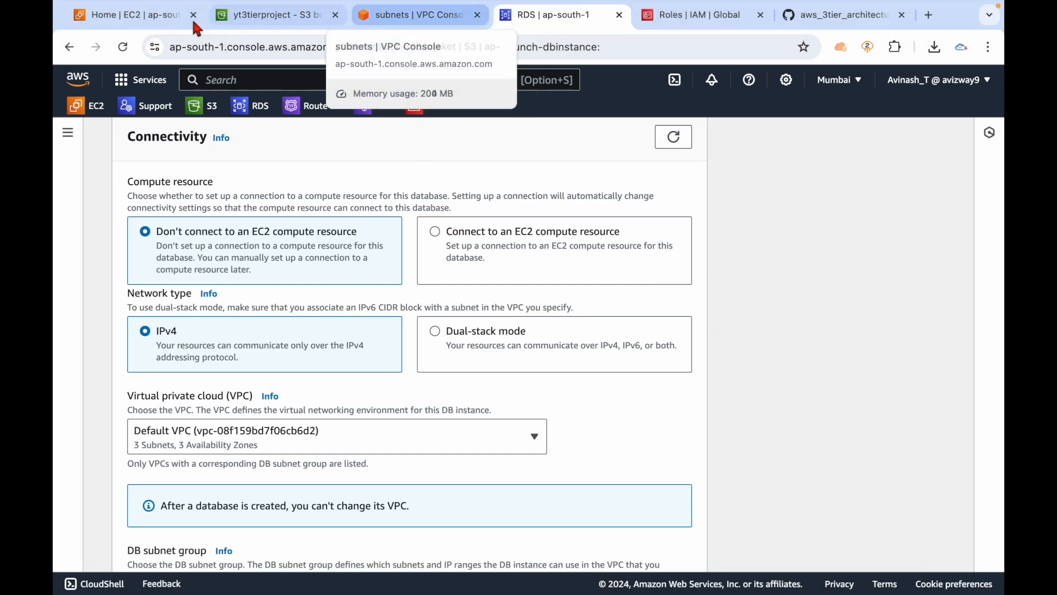
- Go to EC2 Security Groups and start creating a new security group
{"action": "left_click", "coordinate": [132, 14]}
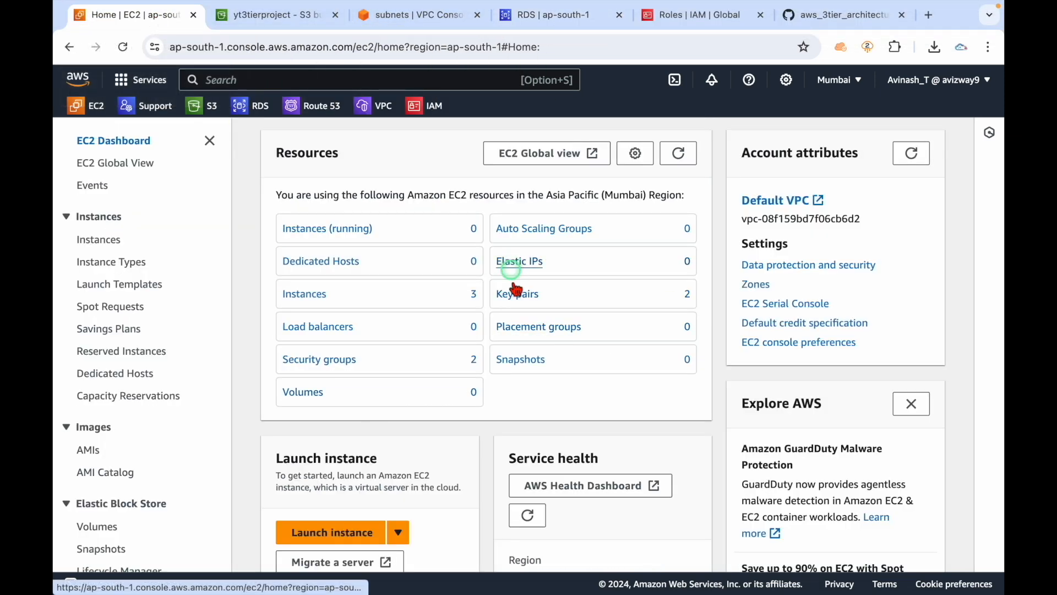
{"action": "left_click", "coordinate": [352, 360]}
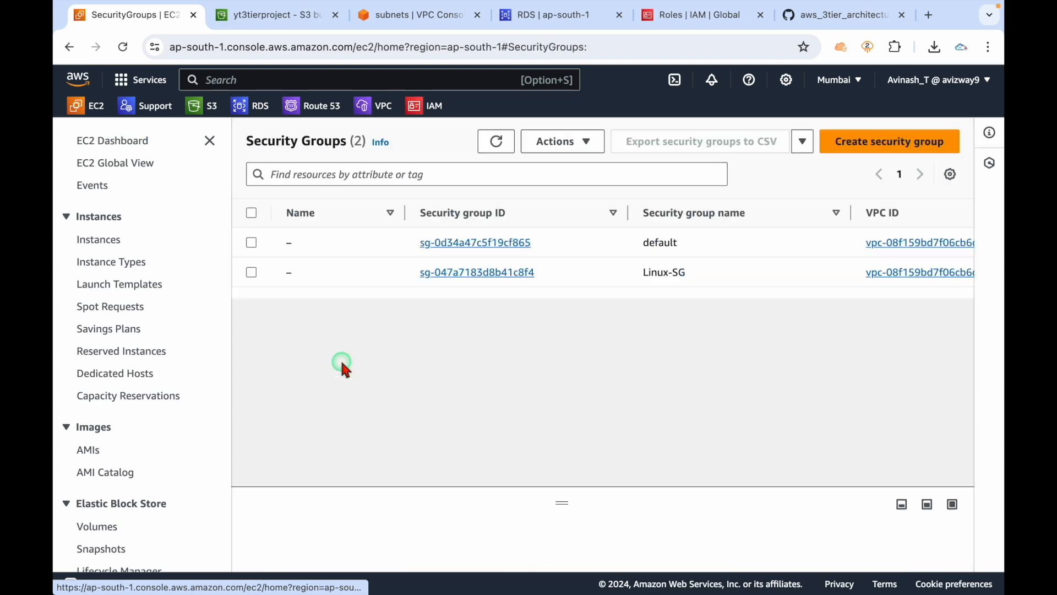
{"action": "left_click", "coordinate": [876, 142]}
{"action": "scroll", "coordinate": [380, 317], "scroll_direction": "down", "scroll_amount": 5}
{"action": "scroll", "coordinate": [380, 317], "scroll_direction": "up", "scroll_amount": 7}
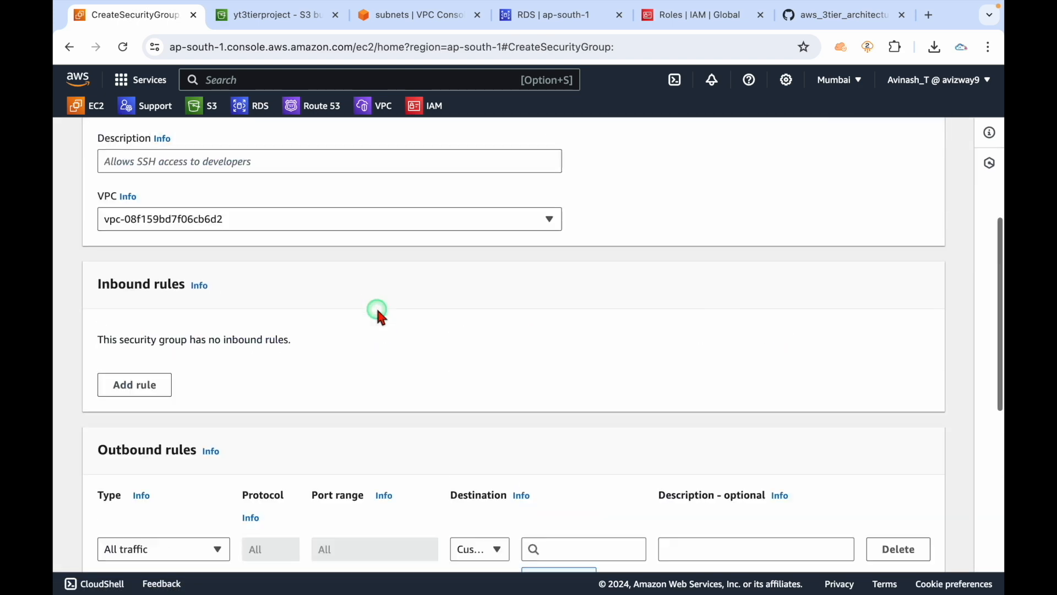
- Name the group RDS-SG with description 'Datbase SG' in 3tier-project-vpc
{"action": "left_click", "coordinate": [311, 309]}
{"action": "type", "text": "RDS-SG"}
{"action": "left_click", "coordinate": [315, 384]}
{"action": "type", "text": "D"}
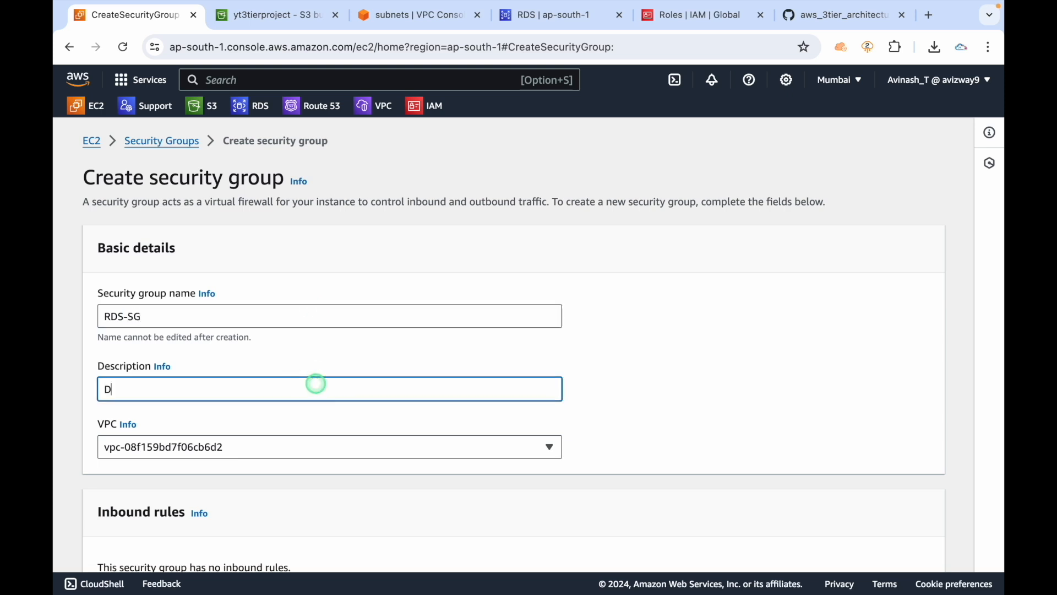
{"action": "type", "text": "atbase SG"}
{"action": "scroll", "coordinate": [315, 384], "scroll_direction": "down", "scroll_amount": 2}
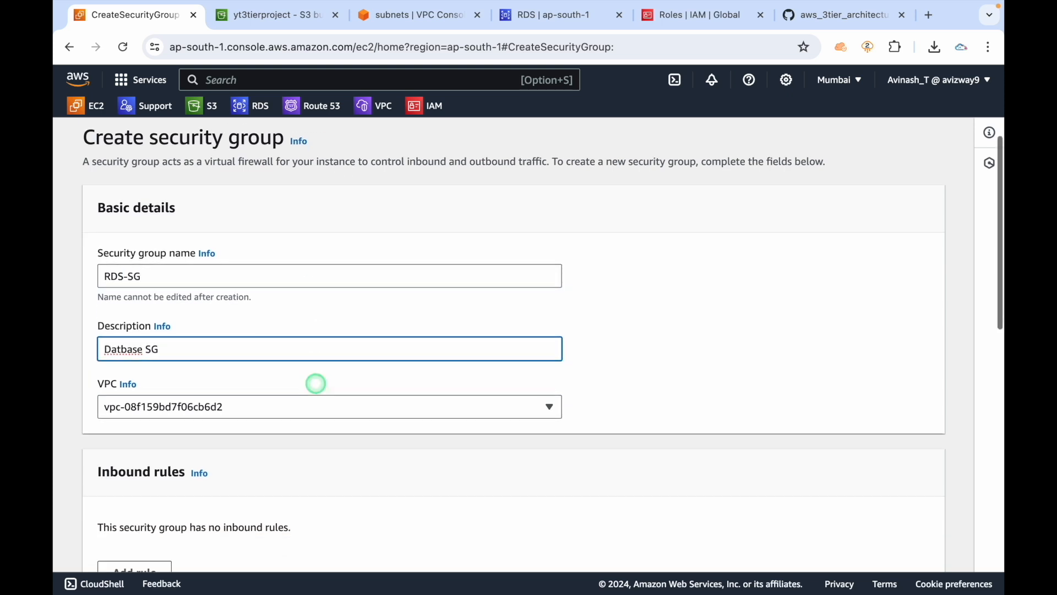
{"action": "left_click", "coordinate": [305, 373]}
{"action": "left_click", "coordinate": [302, 459]}
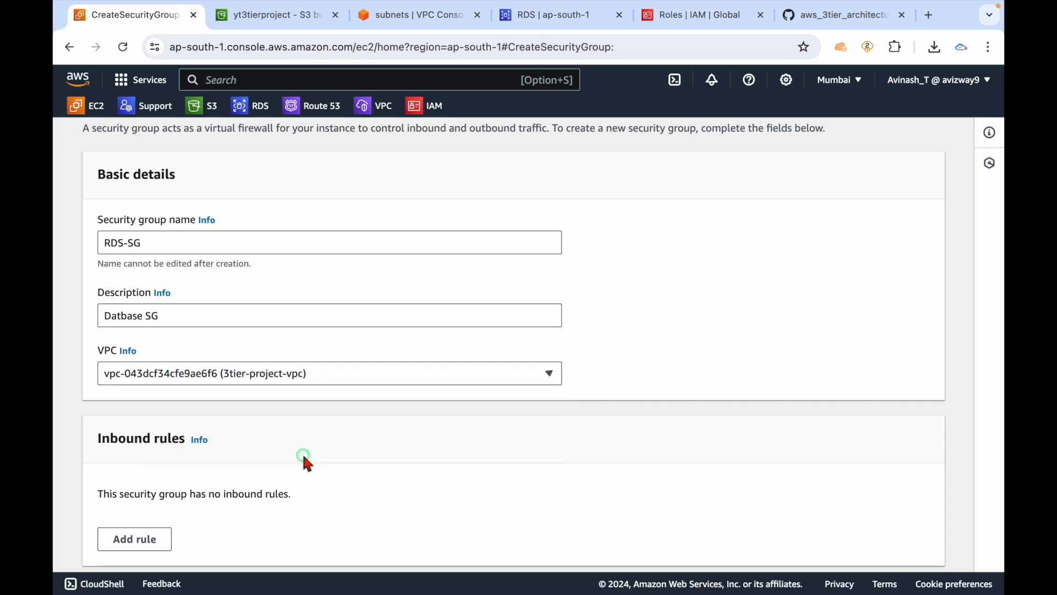
{"action": "scroll", "coordinate": [590, 415], "scroll_direction": "down", "scroll_amount": 3}
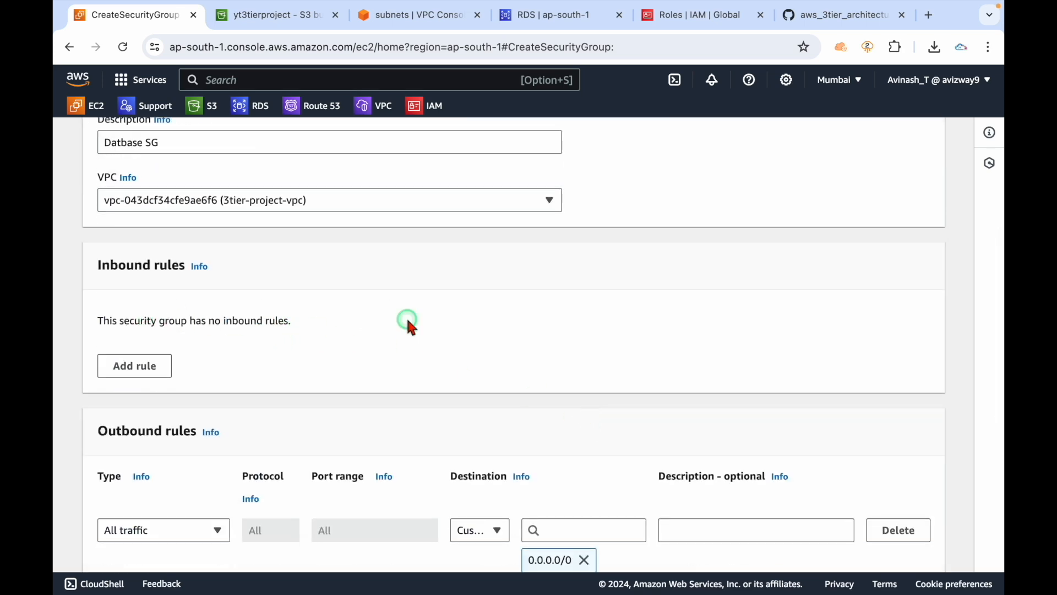
- Check the database connectivity settings and the project phases notes, then return to the form
{"action": "left_click", "coordinate": [556, 17]}
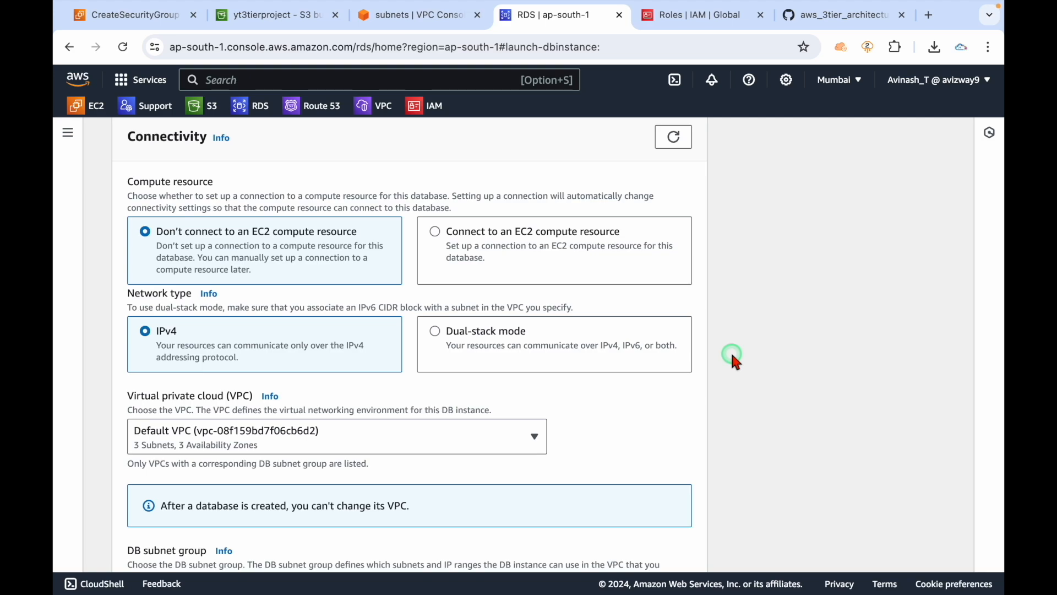
{"action": "key", "text": "ctrl+Left"}
{"action": "key", "text": "ctrl+Right"}
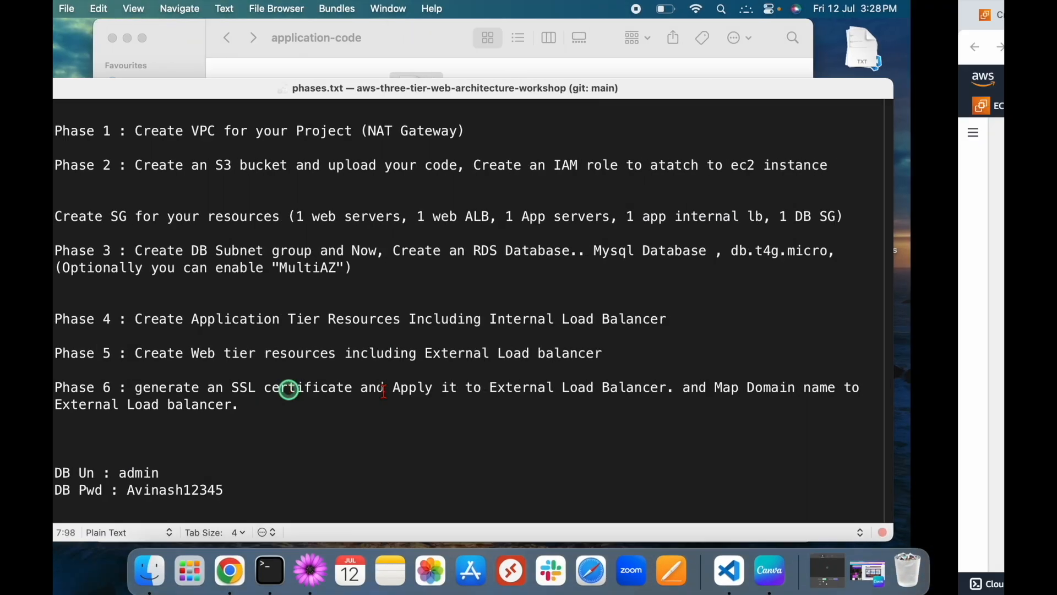
- Add an inbound rule of type MYSQL/Aurora with a Custom source
{"action": "left_click", "coordinate": [131, 17]}
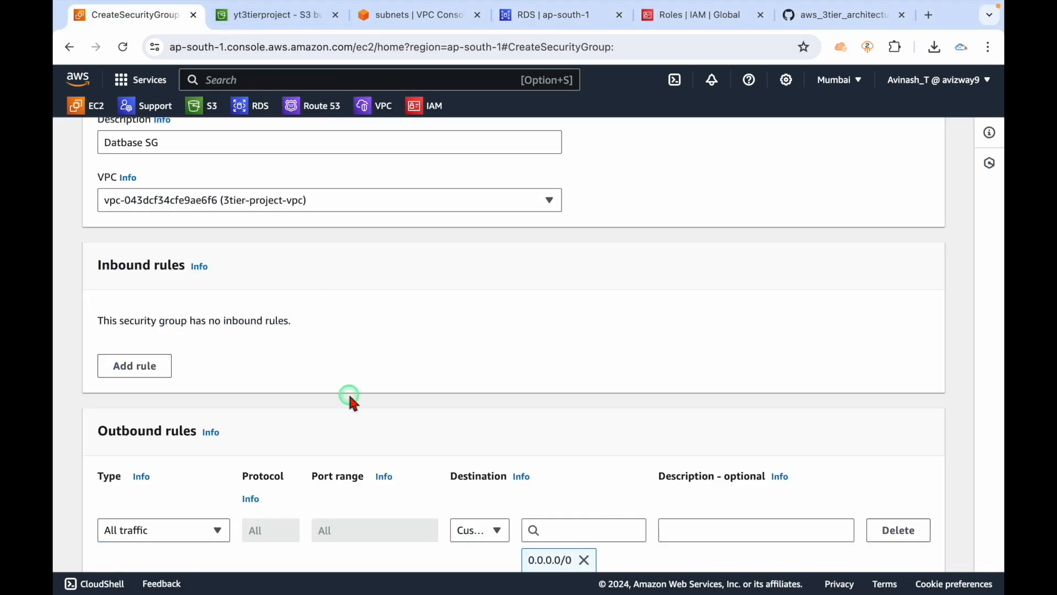
{"action": "left_click", "coordinate": [155, 368]}
{"action": "left_click", "coordinate": [203, 364]}
{"action": "type", "text": "mysql"}
{"action": "left_click", "coordinate": [154, 341]}
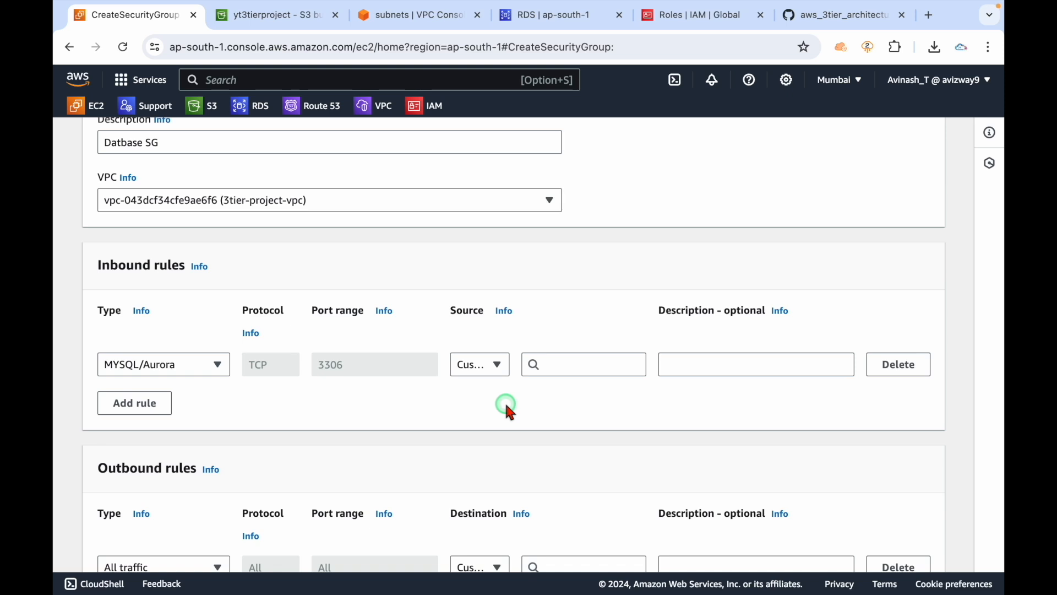
{"action": "left_click", "coordinate": [474, 371]}
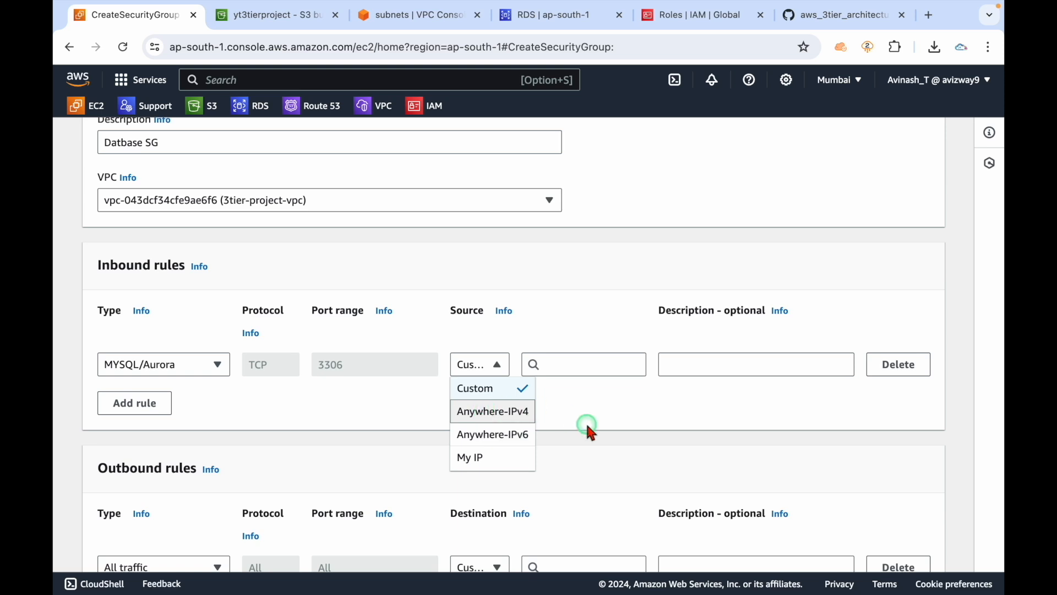
{"action": "left_click", "coordinate": [577, 407]}
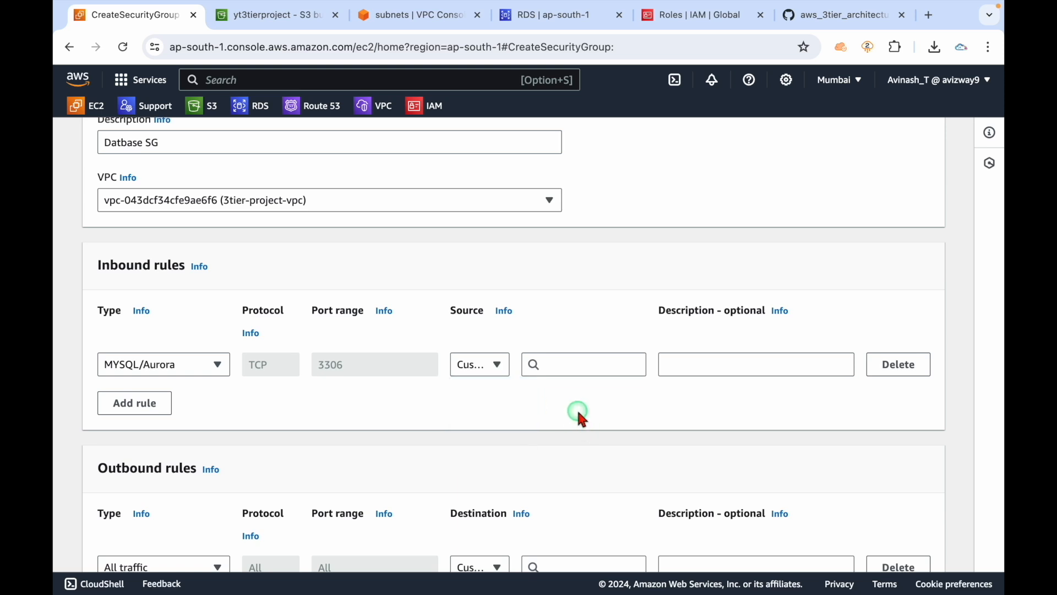
- Copy the VPC CIDR 192.168.0.0/22 from Your VPCs and use it as the rule source
{"action": "left_click", "coordinate": [407, 16]}
{"action": "left_click", "coordinate": [68, 132]}
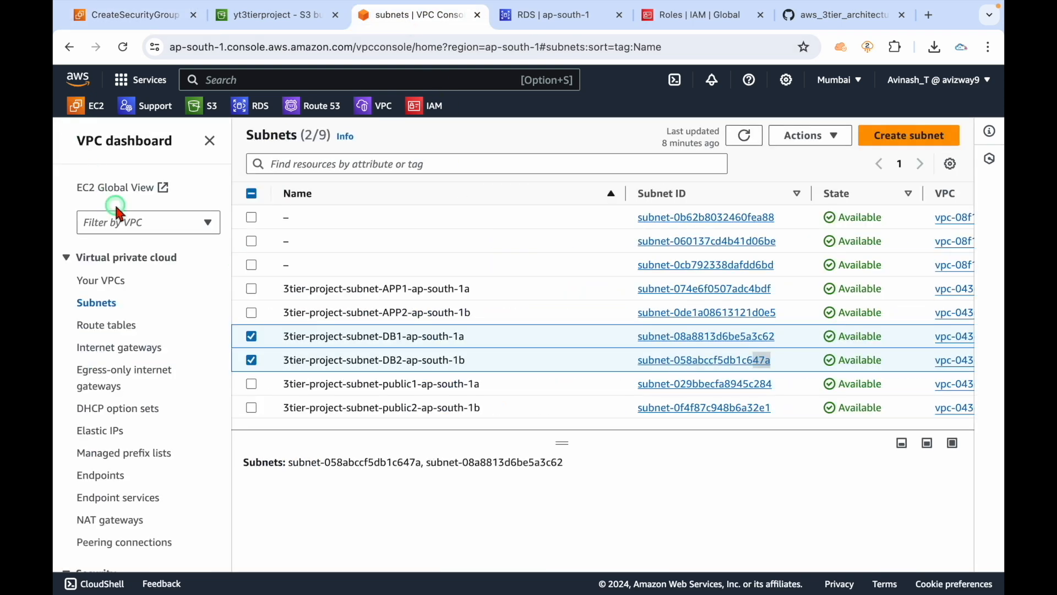
{"action": "left_click", "coordinate": [102, 280]}
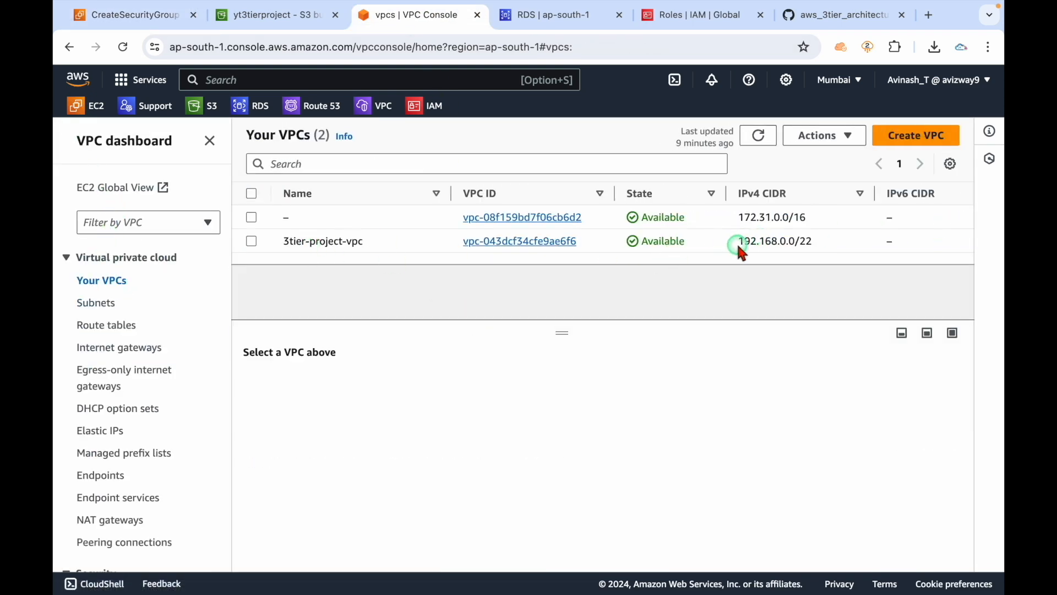
{"action": "left_click_drag", "start_coordinate": [737, 243], "coordinate": [820, 235]}
{"action": "key", "text": "super+c"}
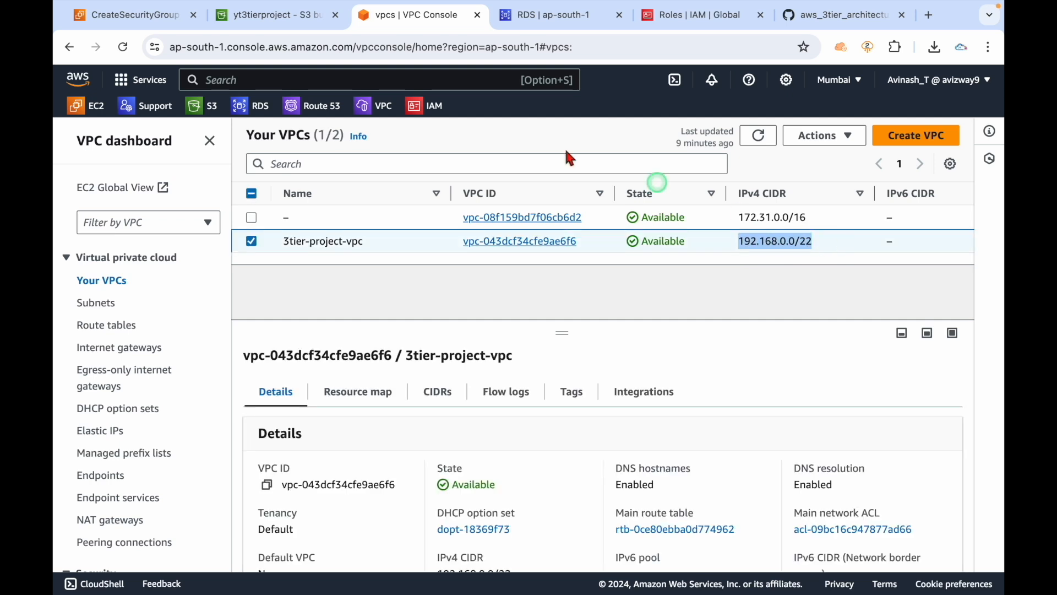
{"action": "left_click", "coordinate": [127, 15]}
{"action": "left_click", "coordinate": [588, 373]}
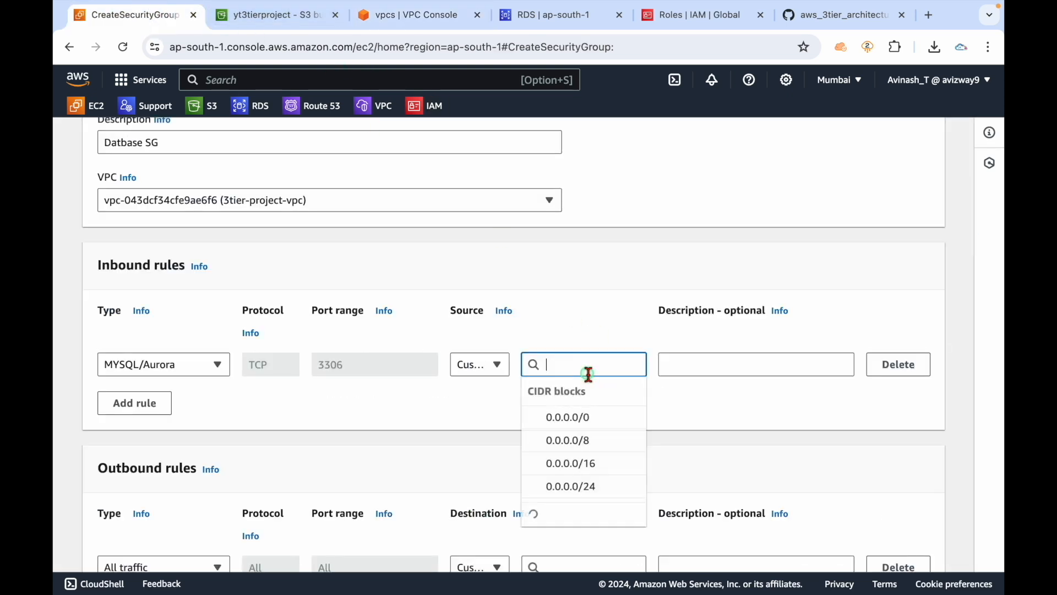
{"action": "key", "text": "super+v"}
{"action": "left_click", "coordinate": [588, 425]}
{"action": "left_click", "coordinate": [712, 366]}
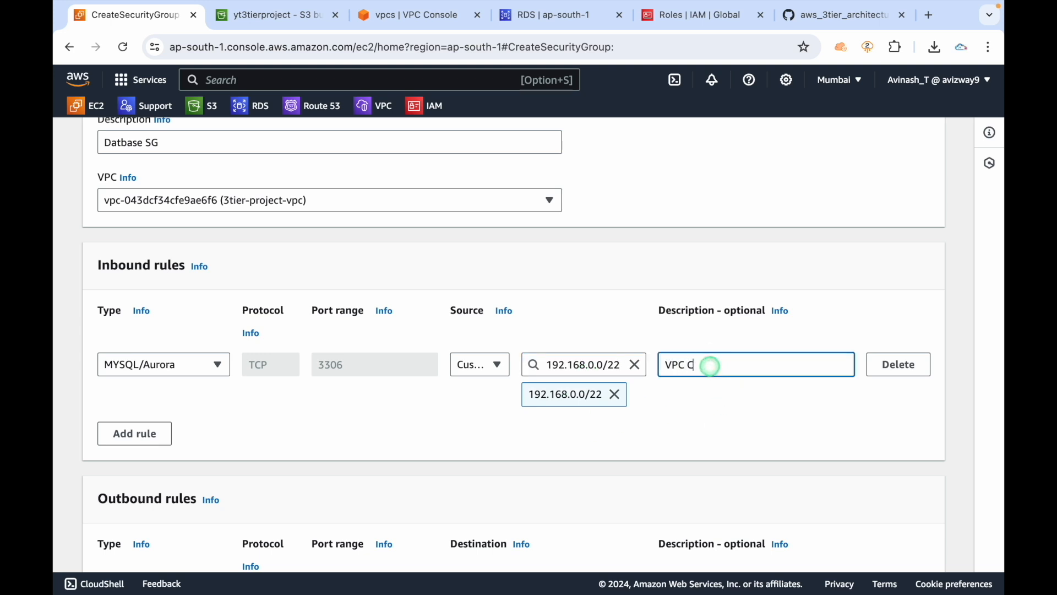
{"action": "left_click", "coordinate": [736, 426]}
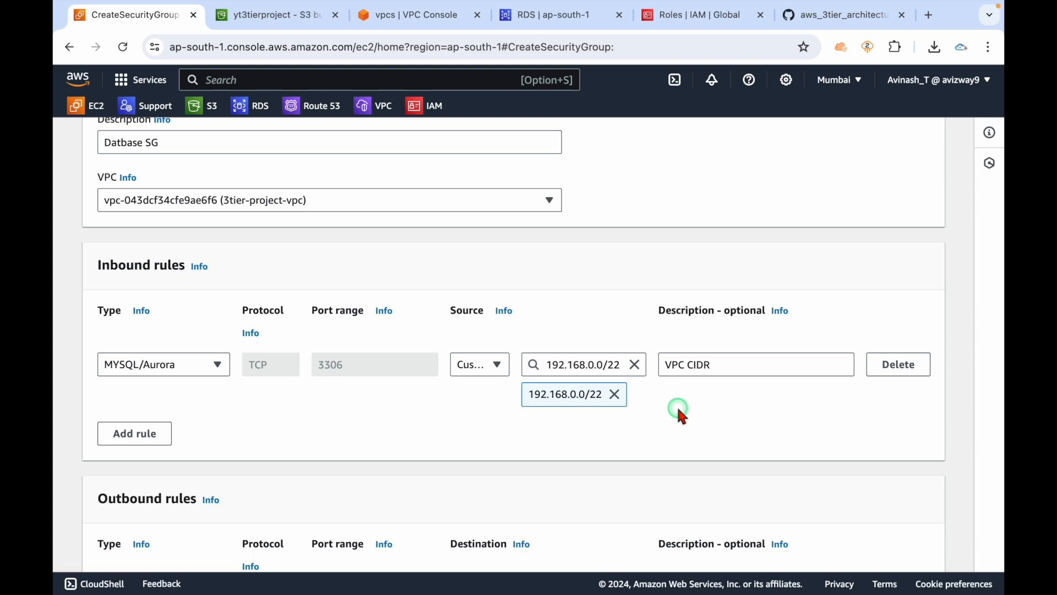
- Try a second MYSQL/Aurora rule with source Sg-APP, then clear that invalid source
{"action": "left_click", "coordinate": [138, 433]}
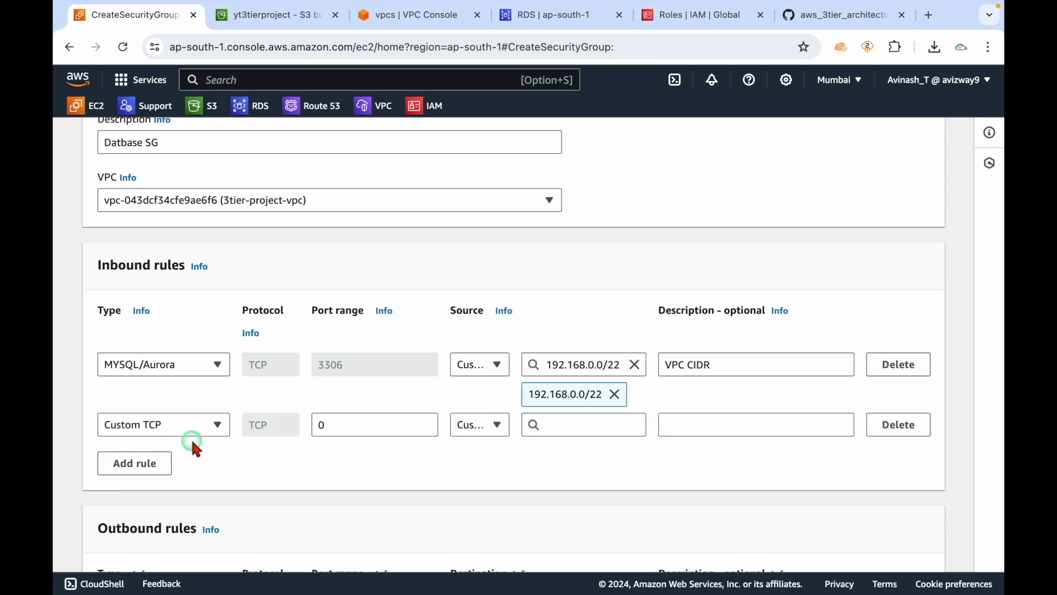
{"action": "left_click", "coordinate": [193, 429]}
{"action": "type", "text": "mysq"}
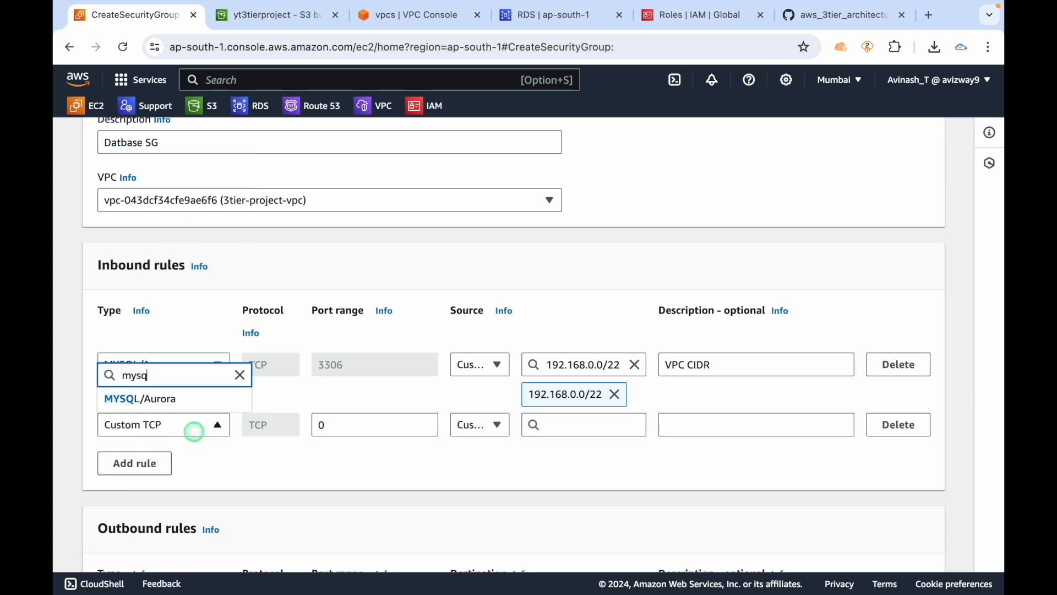
{"action": "left_click", "coordinate": [168, 399]}
{"action": "left_click", "coordinate": [576, 424]}
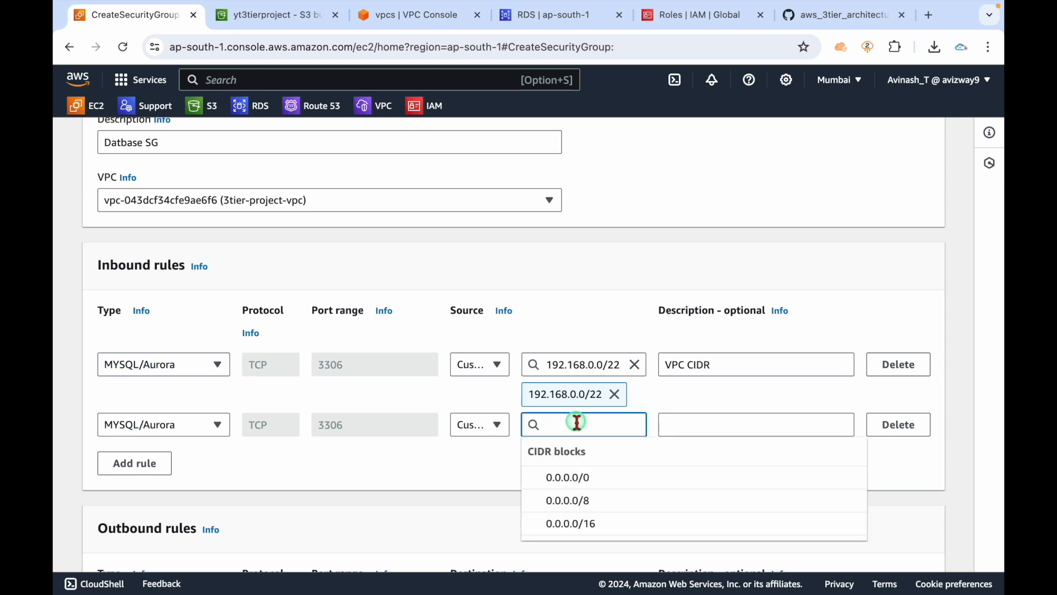
{"action": "type", "text": "Sg-AP"}
{"action": "key", "text": "Return"}
{"action": "type", "text": "P"}
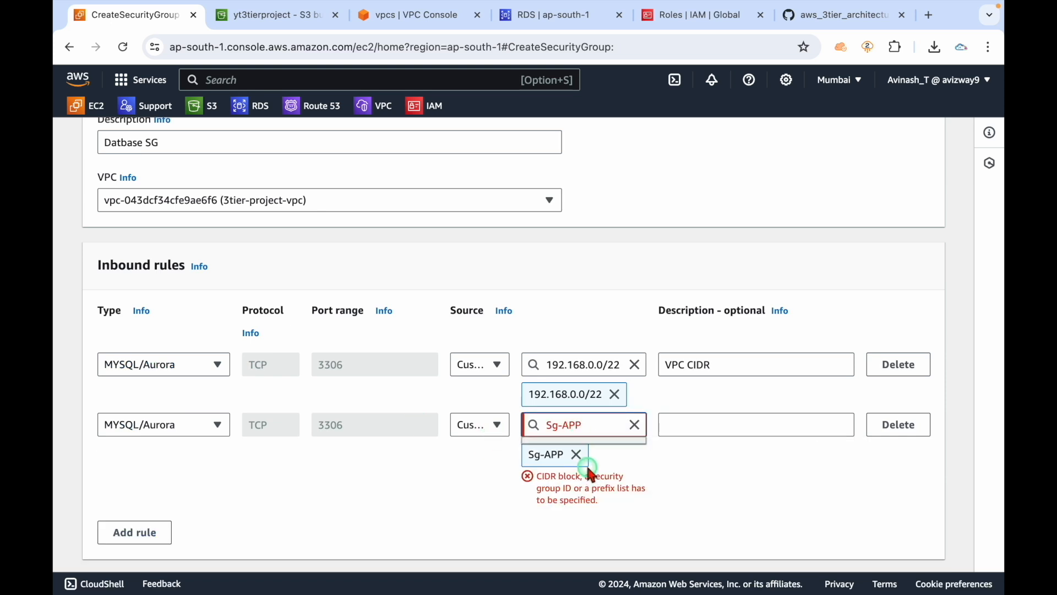
{"action": "left_click", "coordinate": [571, 454]}
{"action": "left_click", "coordinate": [923, 408]}
- Create the RDS-SG security group and head back to the database setup
{"action": "scroll", "coordinate": [703, 466], "scroll_direction": "down", "scroll_amount": 6}
{"action": "left_click", "coordinate": [859, 545]}
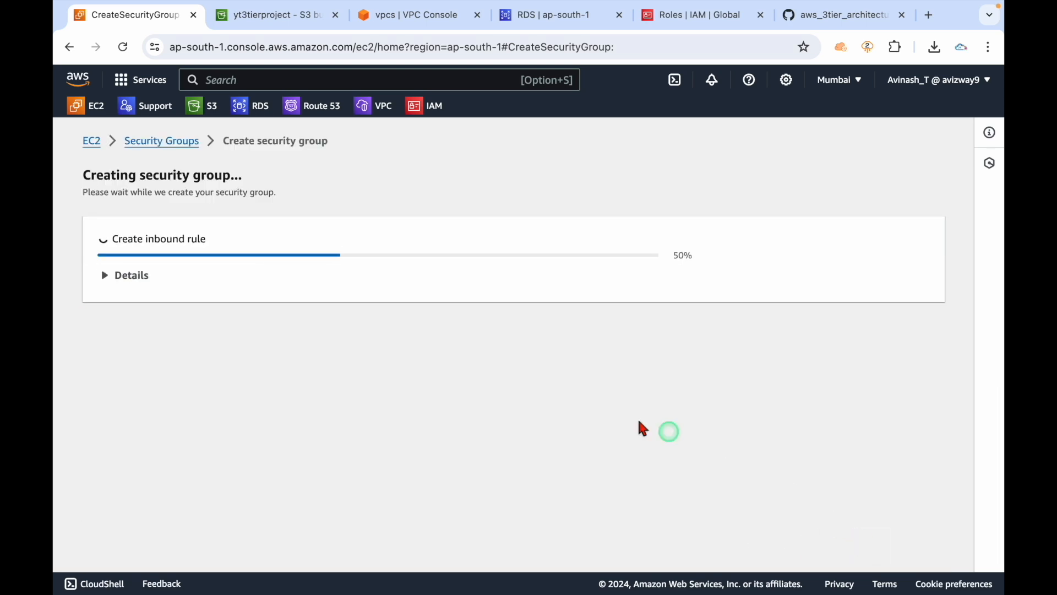
{"action": "left_click_drag", "start_coordinate": [513, 238], "coordinate": [590, 237]}
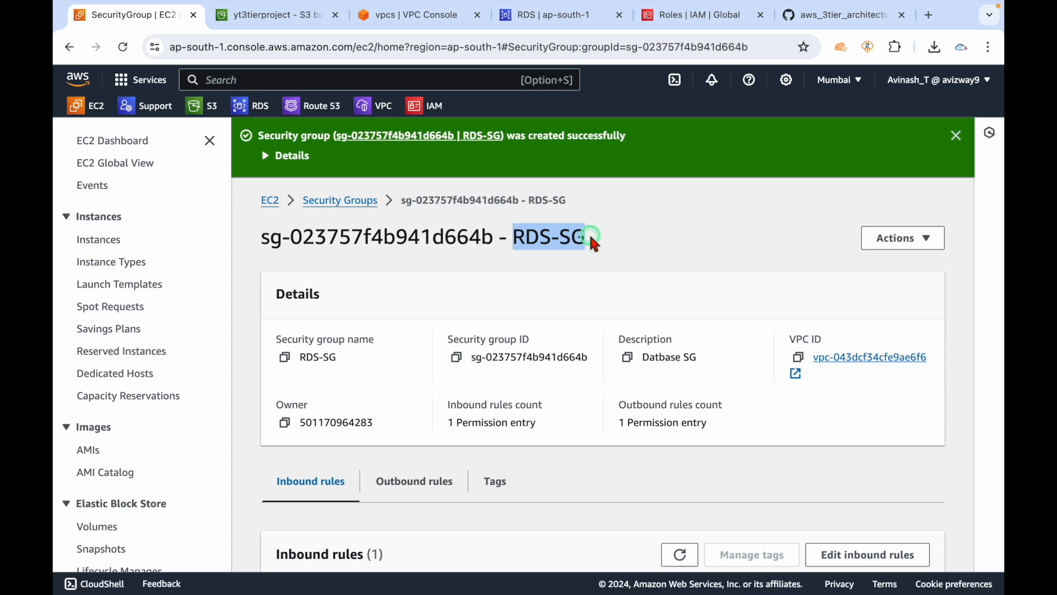
{"action": "left_click", "coordinate": [596, 22]}
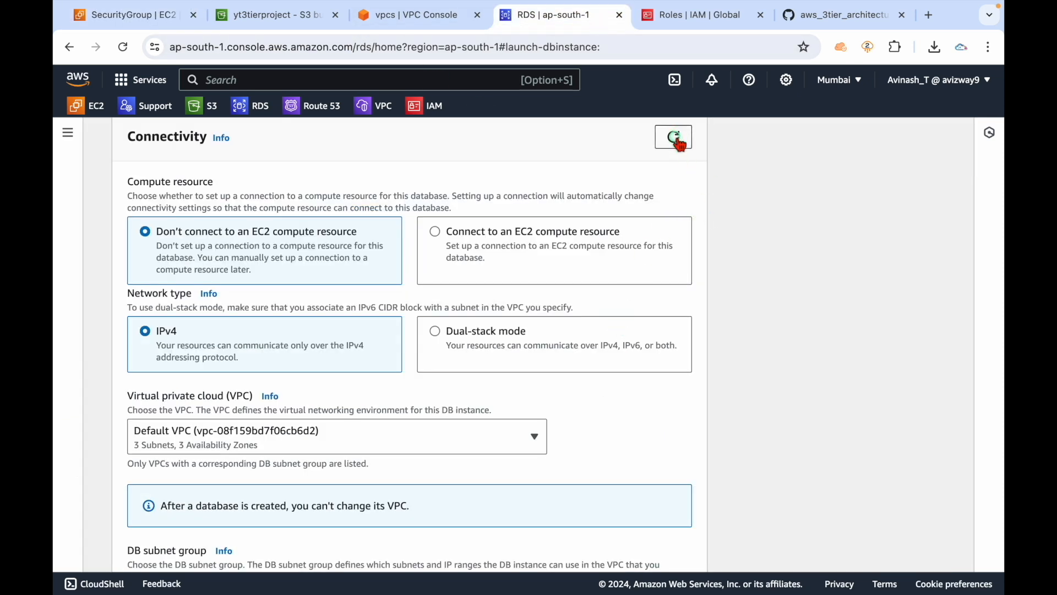
- Place the database in 3tier-project-vpc
{"action": "scroll", "coordinate": [752, 292], "scroll_direction": "down", "scroll_amount": 1}
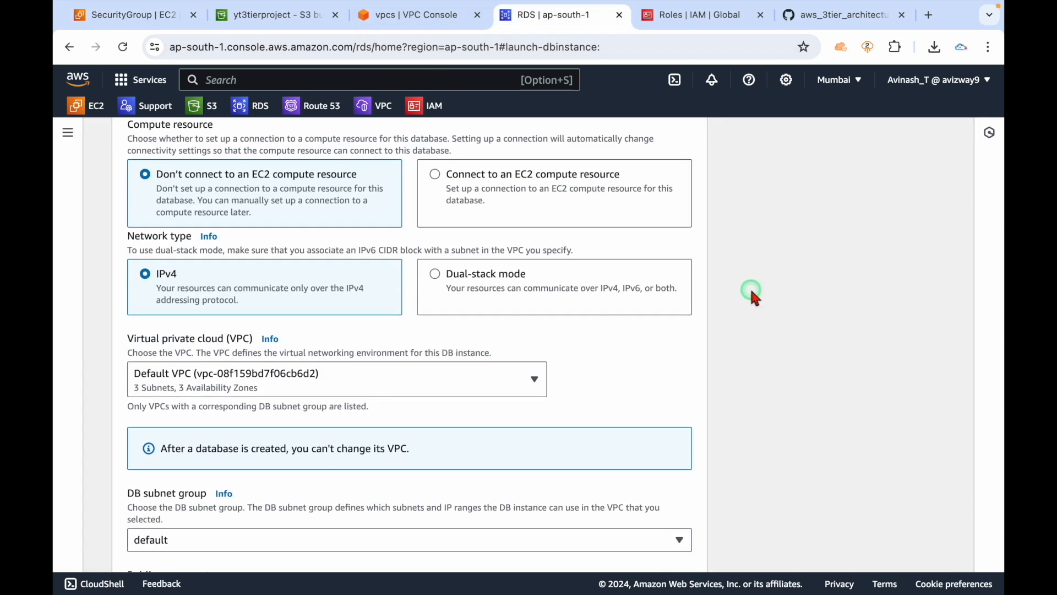
{"action": "scroll", "coordinate": [753, 293], "scroll_direction": "up", "scroll_amount": 1}
{"action": "left_click_drag", "start_coordinate": [230, 212], "coordinate": [344, 222]}
{"action": "scroll", "coordinate": [345, 224], "scroll_direction": "down", "scroll_amount": 2}
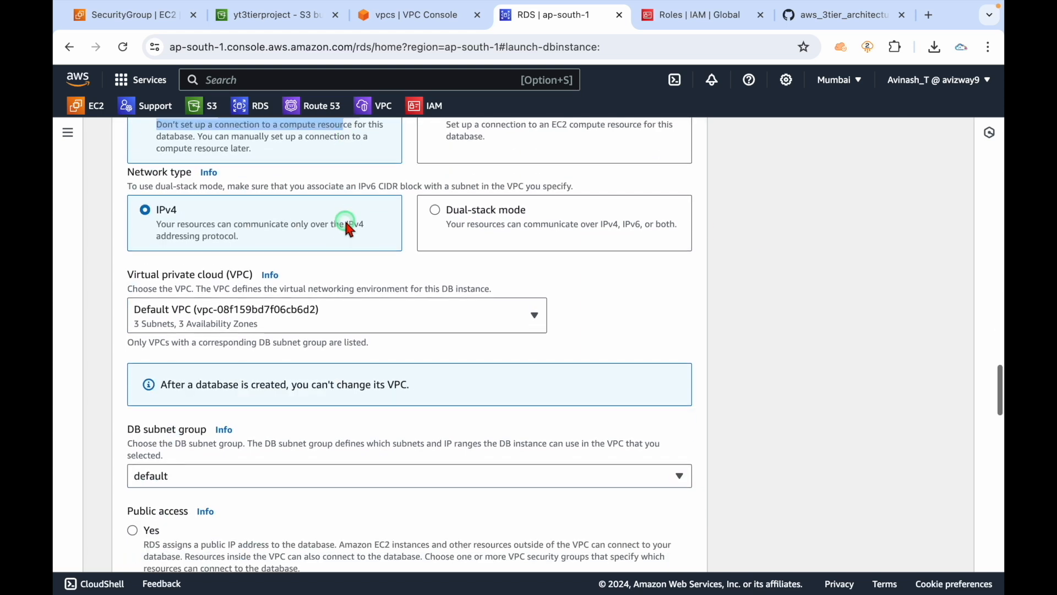
{"action": "left_click", "coordinate": [264, 306]}
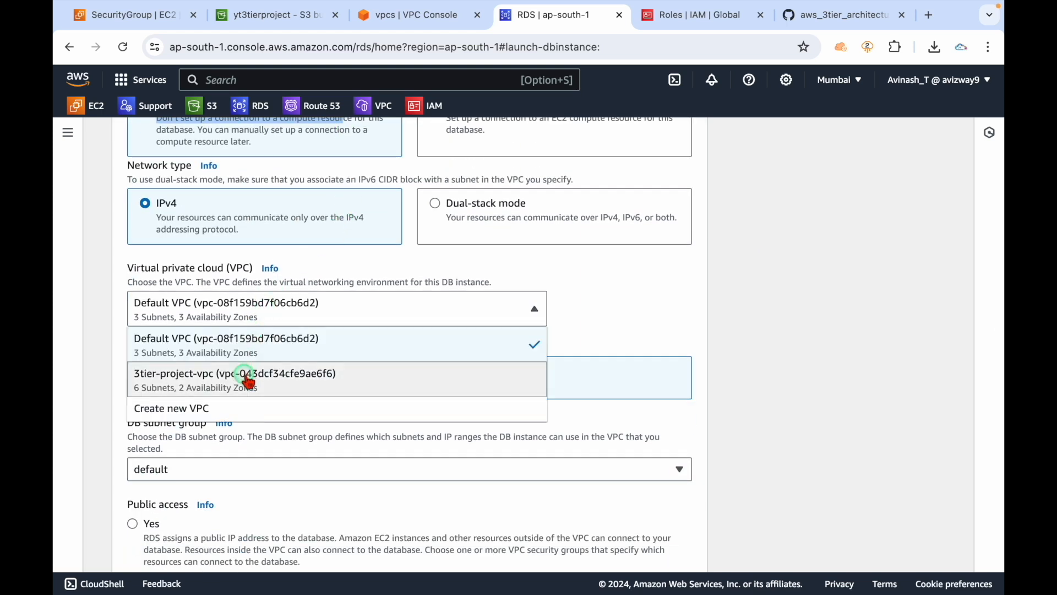
{"action": "left_click", "coordinate": [157, 375]}
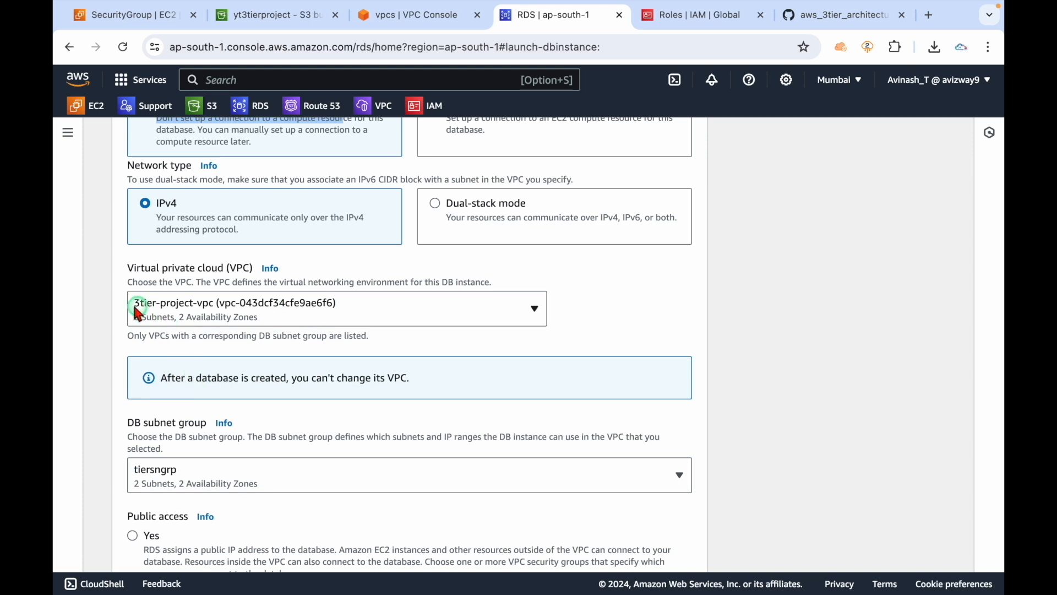
{"action": "left_click_drag", "start_coordinate": [101, 292], "coordinate": [262, 322]}
- Keep tiersngrp as the DB subnet group and public access set to No
{"action": "scroll", "coordinate": [711, 348], "scroll_direction": "down", "scroll_amount": 4}
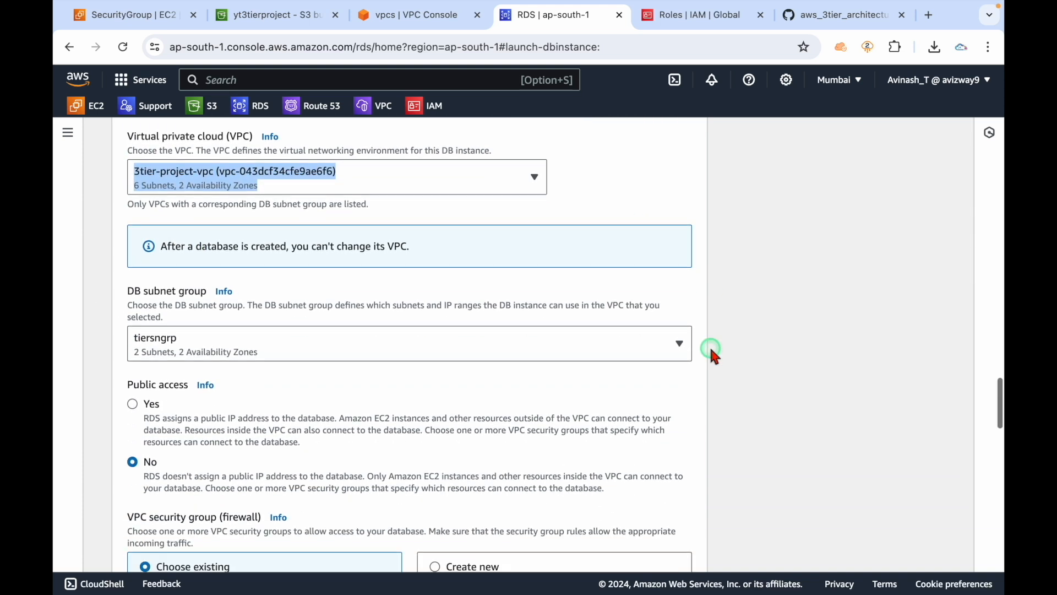
{"action": "left_click_drag", "start_coordinate": [119, 219], "coordinate": [276, 217]}
{"action": "left_click", "coordinate": [314, 238]}
{"action": "left_click", "coordinate": [316, 283]}
{"action": "left_click", "coordinate": [292, 315]}
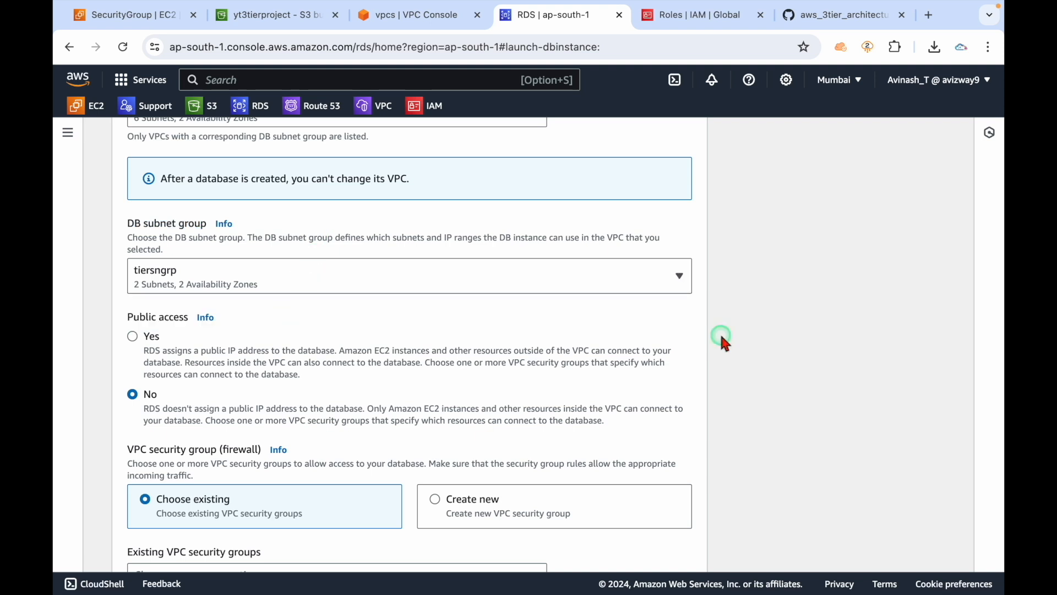
{"action": "scroll", "coordinate": [719, 332], "scroll_direction": "down", "scroll_amount": 2}
{"action": "left_click", "coordinate": [145, 275]}
{"action": "left_click_drag", "start_coordinate": [149, 282], "coordinate": [651, 304]}
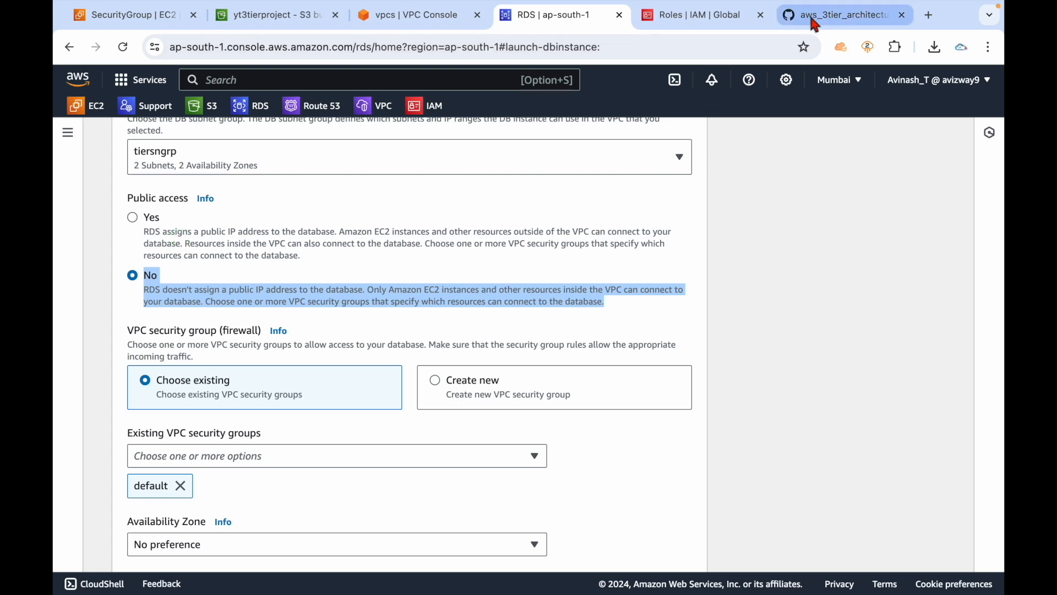
- Review the architecture diagram on GitHub and the project VPC details
{"action": "left_click", "coordinate": [832, 15]}
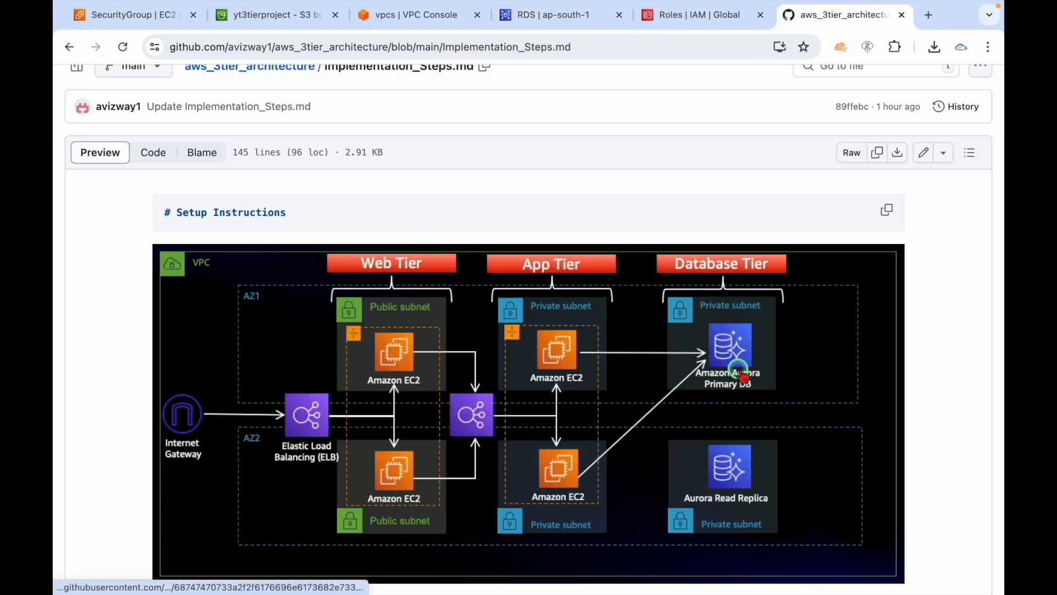
{"action": "left_click", "coordinate": [393, 20]}
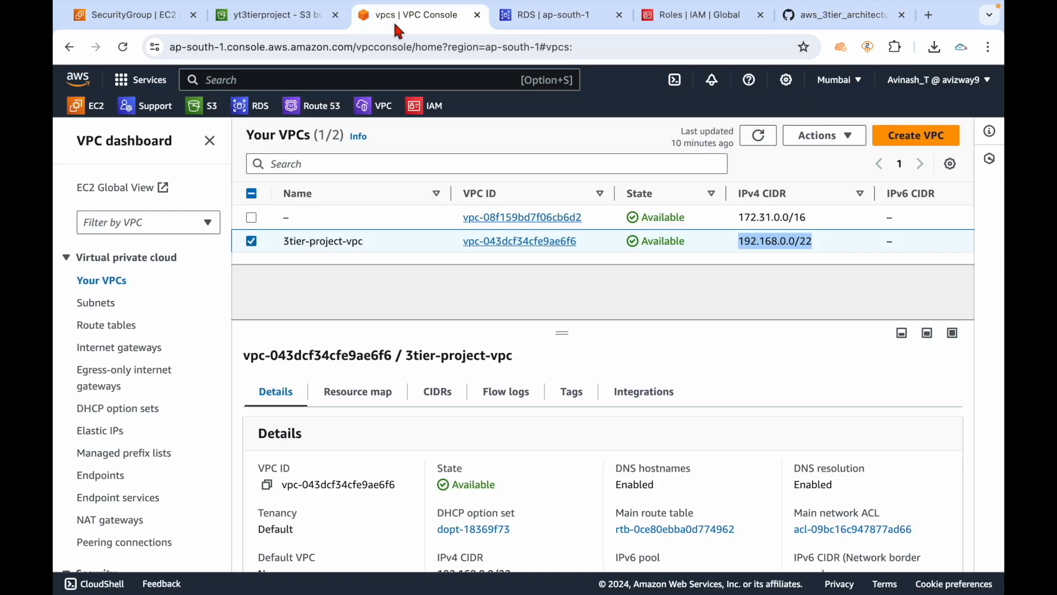
{"action": "left_click", "coordinate": [543, 22]}
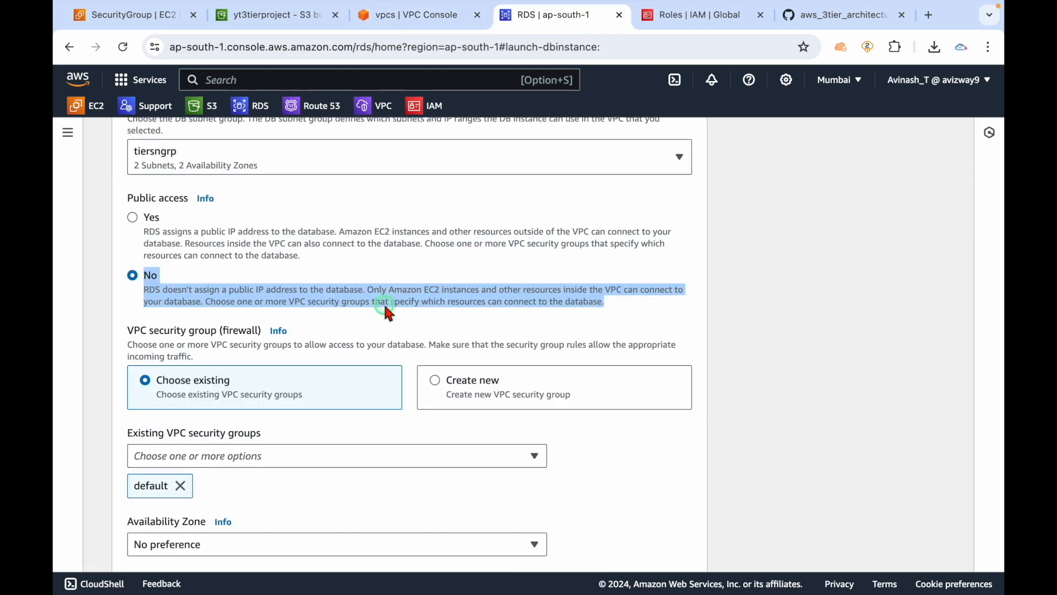
- Confirm no public access and remove the default security group from the database
{"action": "left_click", "coordinate": [153, 240]}
{"action": "left_click", "coordinate": [153, 277]}
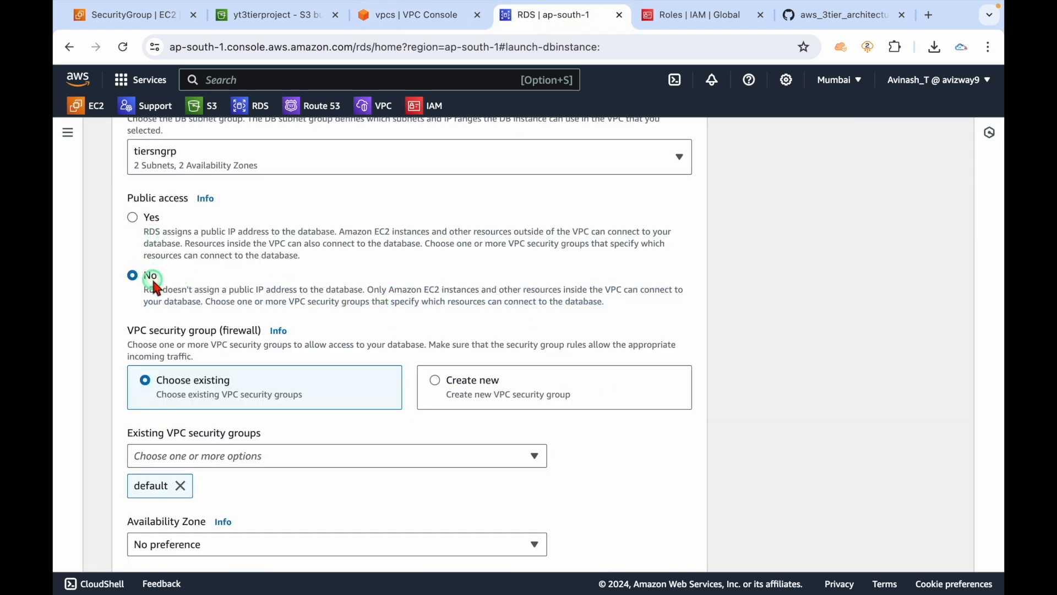
{"action": "left_click", "coordinate": [267, 290]}
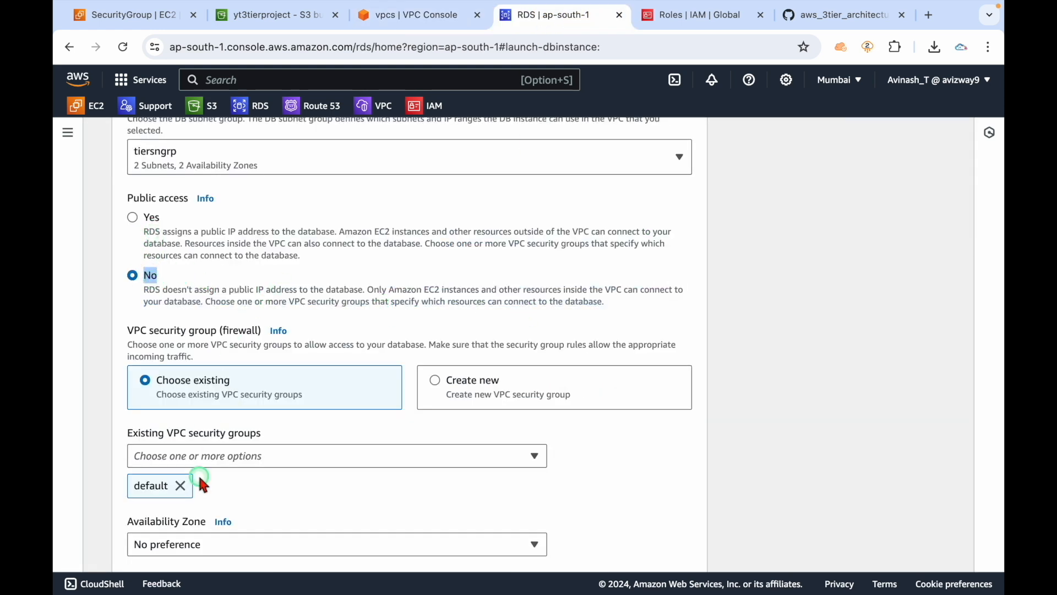
{"action": "left_click", "coordinate": [182, 486]}
{"action": "left_click", "coordinate": [422, 449]}
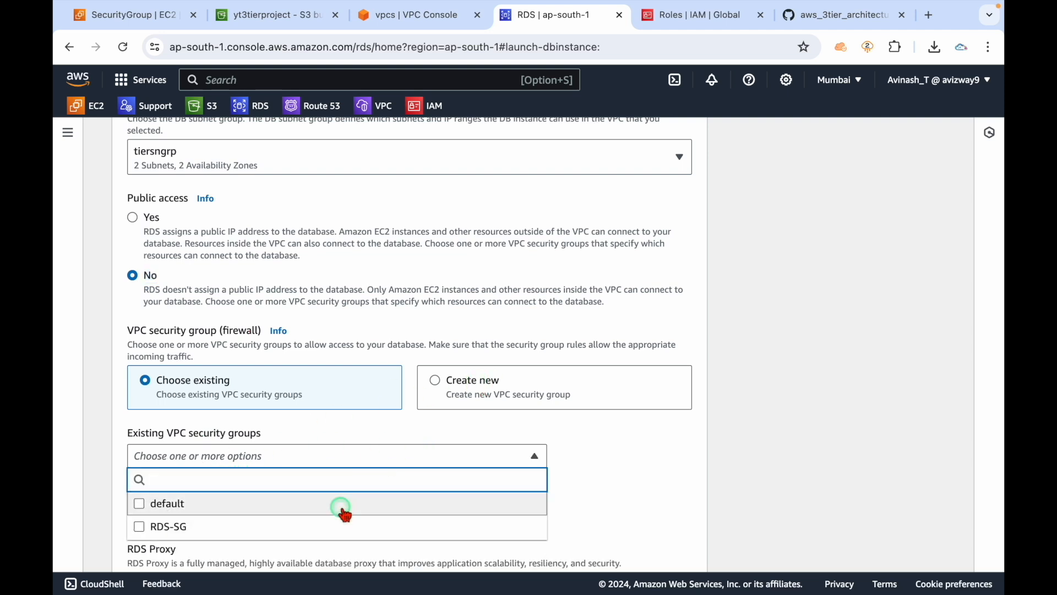
- Attach RDS-SG to the database, leaving availability zone at No preference
{"action": "left_click", "coordinate": [313, 529]}
{"action": "left_click", "coordinate": [716, 455]}
{"action": "scroll", "coordinate": [715, 454], "scroll_direction": "down", "scroll_amount": 2}
{"action": "scroll", "coordinate": [713, 447], "scroll_direction": "down", "scroll_amount": 1}
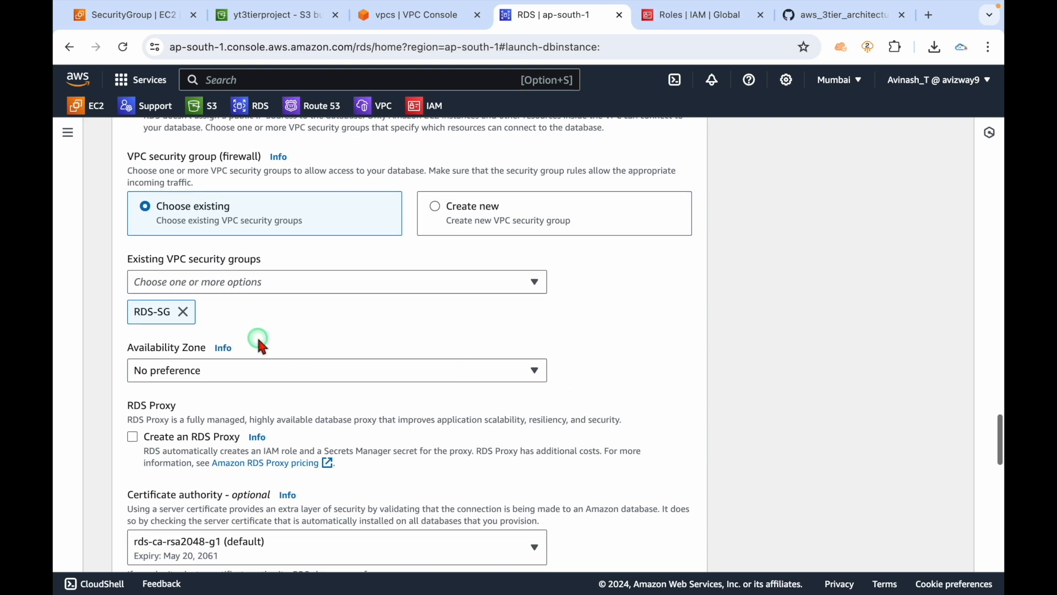
{"action": "left_click_drag", "start_coordinate": [117, 308], "coordinate": [179, 319]}
{"action": "left_click", "coordinate": [722, 304]}
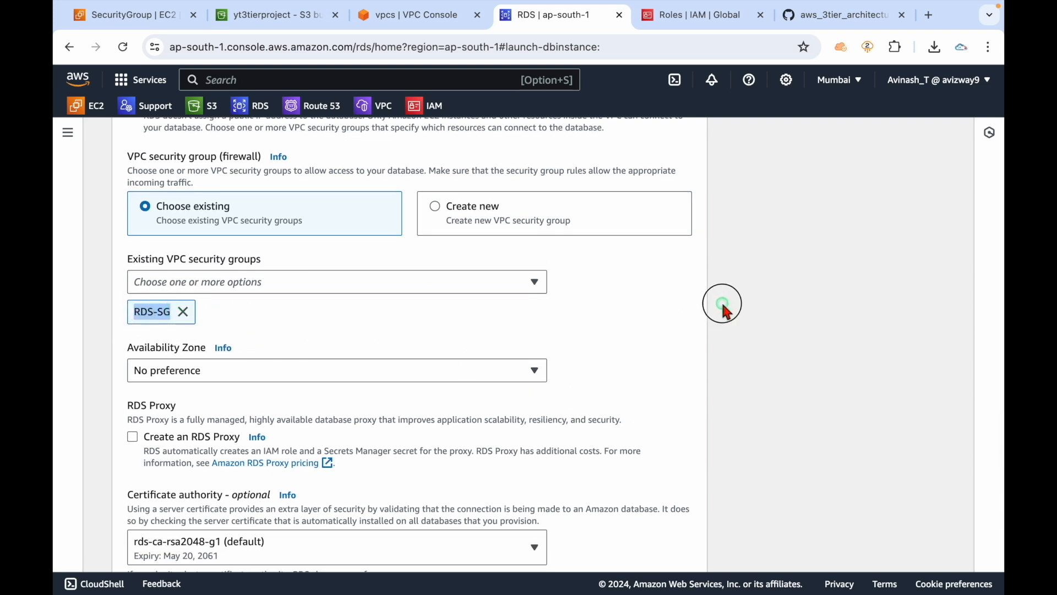
{"action": "scroll", "coordinate": [724, 307], "scroll_direction": "down", "scroll_amount": 1}
{"action": "left_click", "coordinate": [387, 304]}
{"action": "left_click", "coordinate": [608, 326]}
- Review the additional connectivity and Enhanced Monitoring settings
{"action": "scroll", "coordinate": [701, 288], "scroll_direction": "down", "scroll_amount": 3}
{"action": "scroll", "coordinate": [587, 407], "scroll_direction": "down", "scroll_amount": 2}
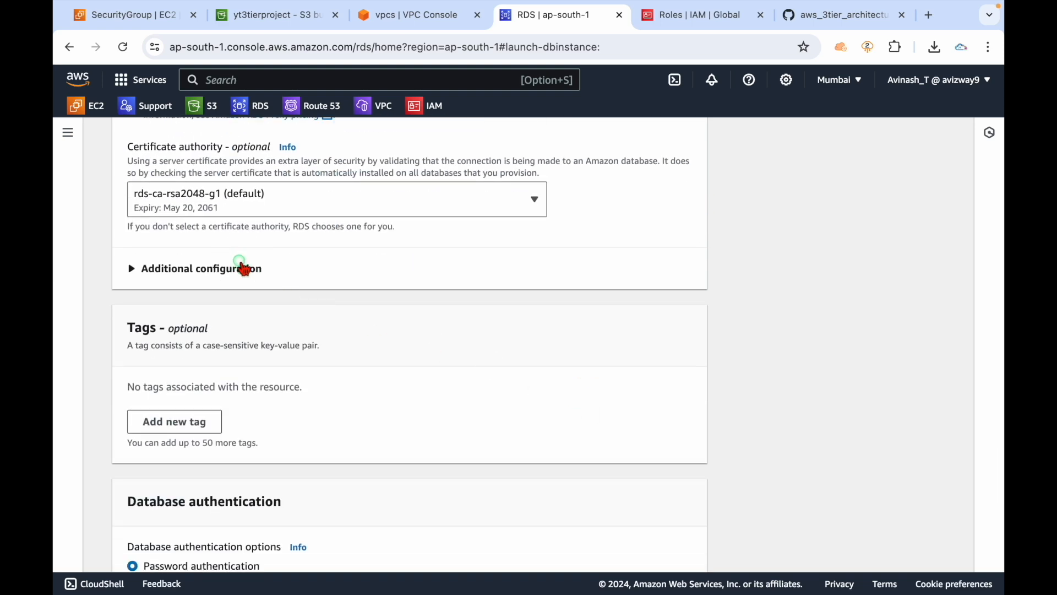
{"action": "left_click", "coordinate": [245, 269]}
{"action": "scroll", "coordinate": [342, 343], "scroll_direction": "down", "scroll_amount": 2}
{"action": "scroll", "coordinate": [378, 380], "scroll_direction": "down", "scroll_amount": 4}
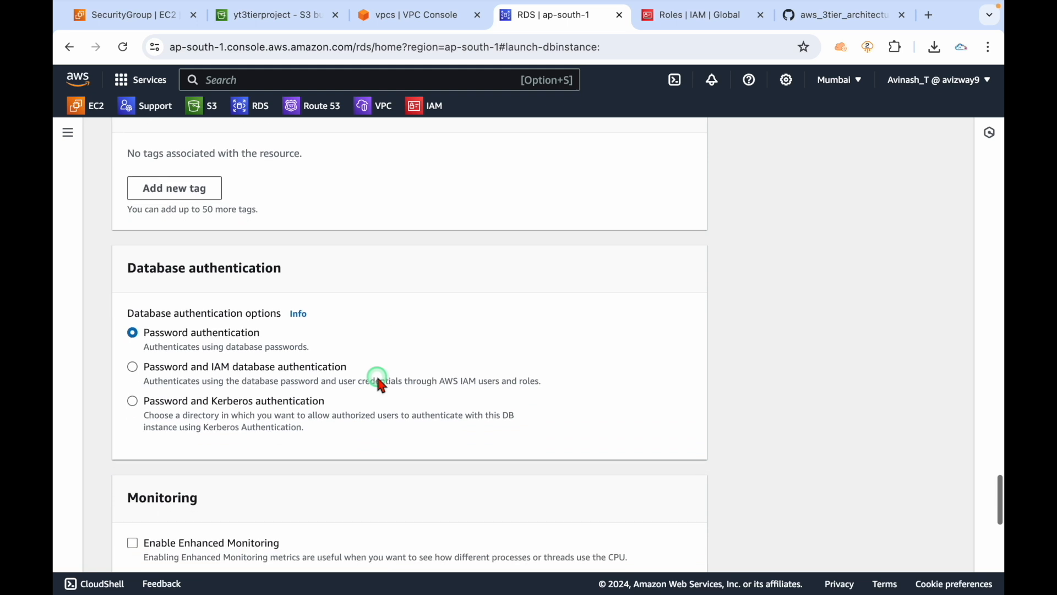
{"action": "scroll", "coordinate": [380, 383], "scroll_direction": "down", "scroll_amount": 1}
{"action": "double_click", "coordinate": [208, 259]}
{"action": "scroll", "coordinate": [395, 249], "scroll_direction": "down", "scroll_amount": 2}
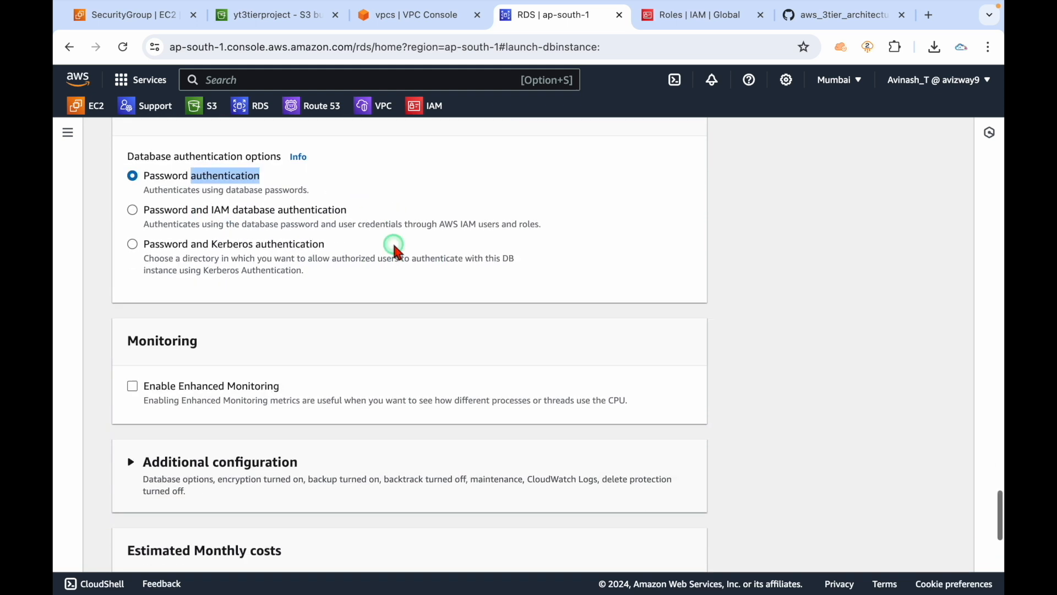
{"action": "scroll", "coordinate": [395, 248], "scroll_direction": "down", "scroll_amount": 2}
{"action": "left_click_drag", "start_coordinate": [220, 296], "coordinate": [170, 260]}
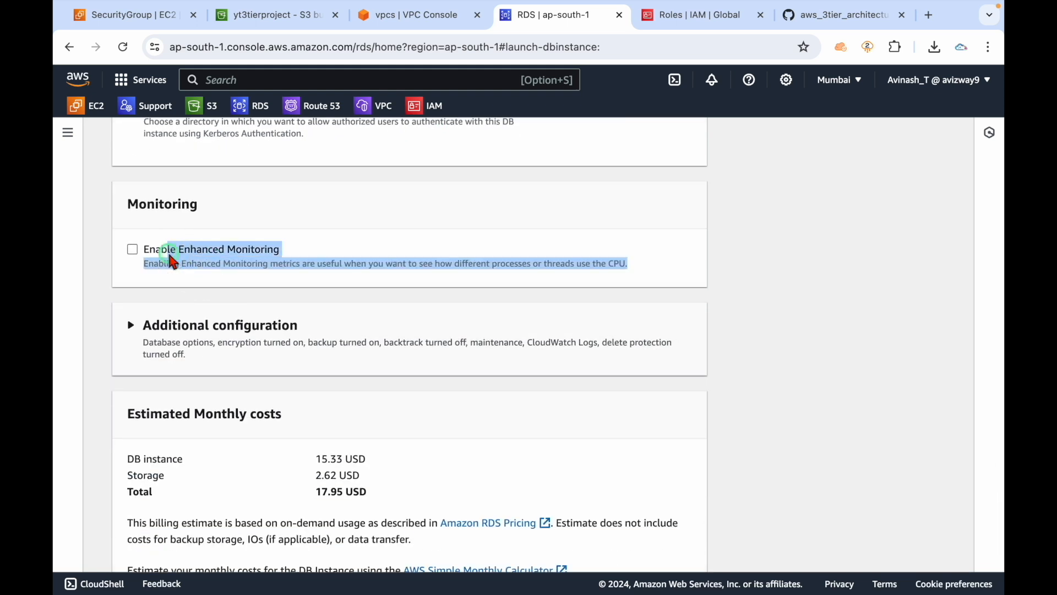
{"action": "left_click", "coordinate": [242, 288]}
- In Additional configuration, disable automated backups and auto minor version upgrade
{"action": "left_click", "coordinate": [247, 333]}
{"action": "scroll", "coordinate": [245, 333], "scroll_direction": "down", "scroll_amount": 2}
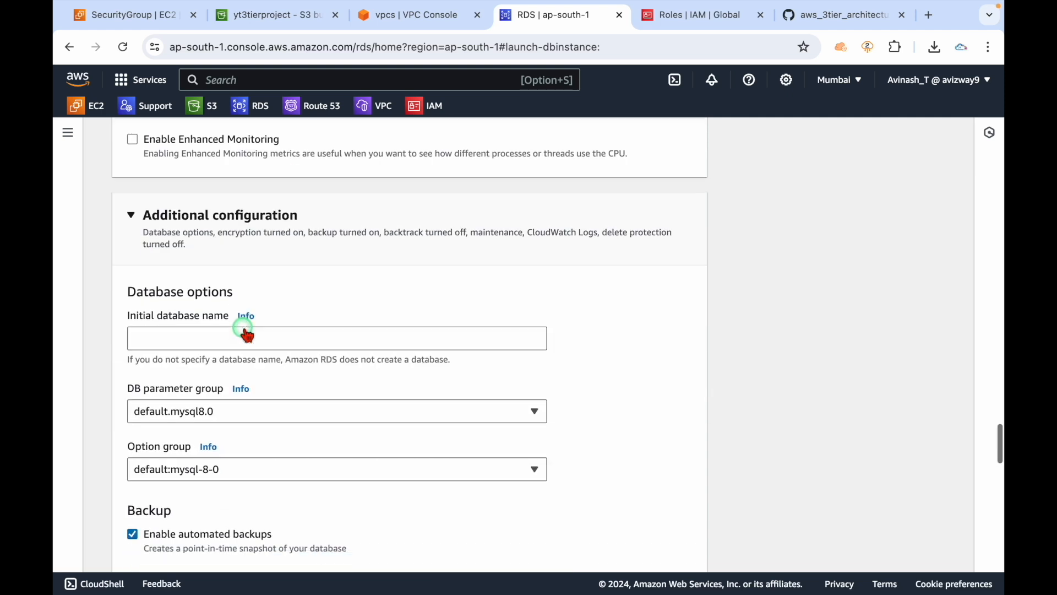
{"action": "scroll", "coordinate": [266, 370], "scroll_direction": "down", "scroll_amount": 1}
{"action": "scroll", "coordinate": [266, 369], "scroll_direction": "down", "scroll_amount": 1}
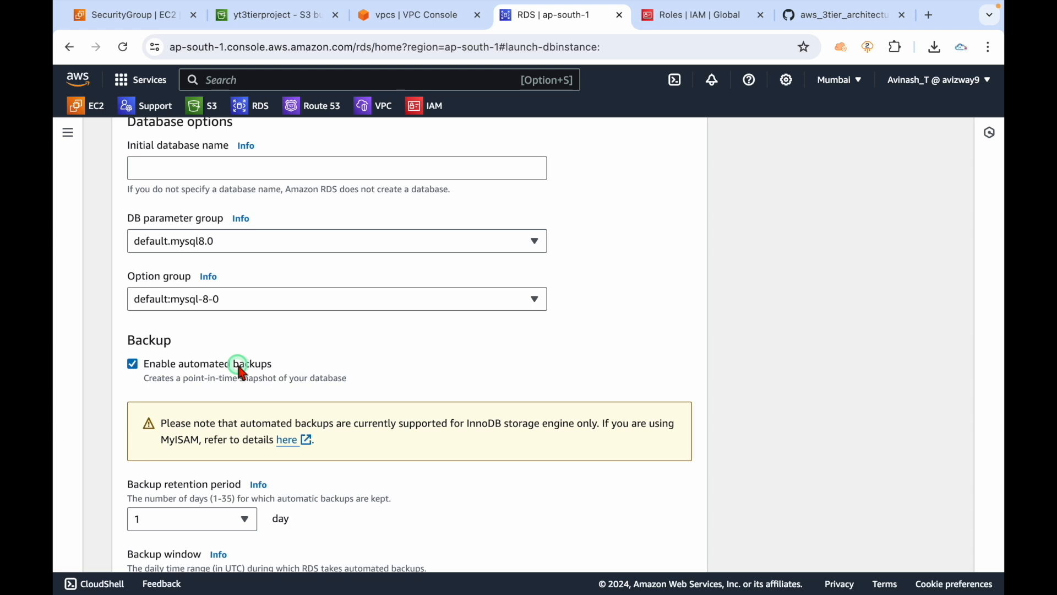
{"action": "left_click", "coordinate": [242, 369]}
{"action": "scroll", "coordinate": [740, 353], "scroll_direction": "down", "scroll_amount": 1}
{"action": "scroll", "coordinate": [741, 357], "scroll_direction": "down", "scroll_amount": 4}
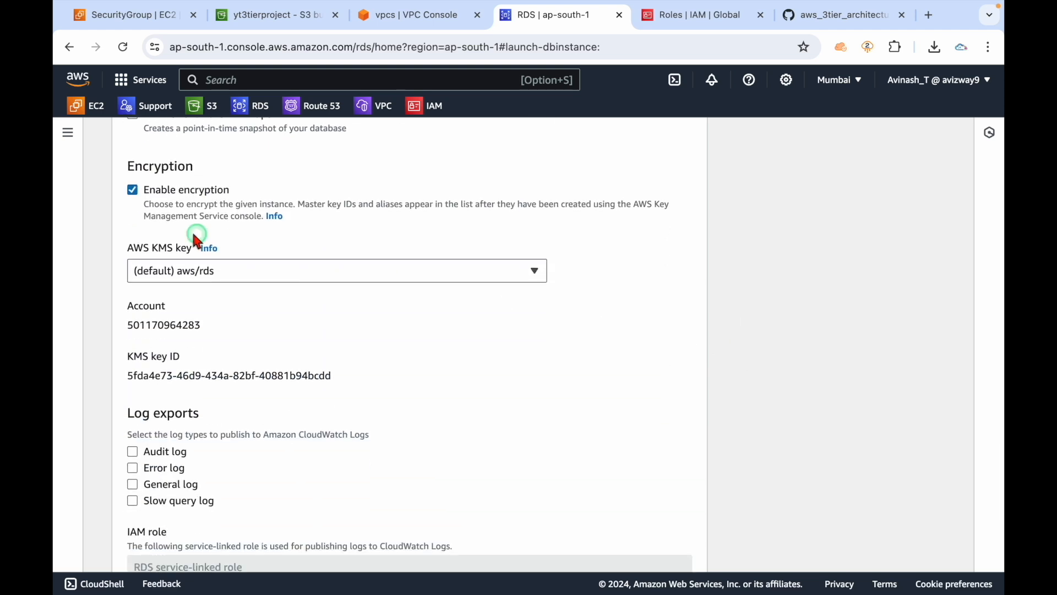
{"action": "scroll", "coordinate": [529, 361], "scroll_direction": "down", "scroll_amount": 9}
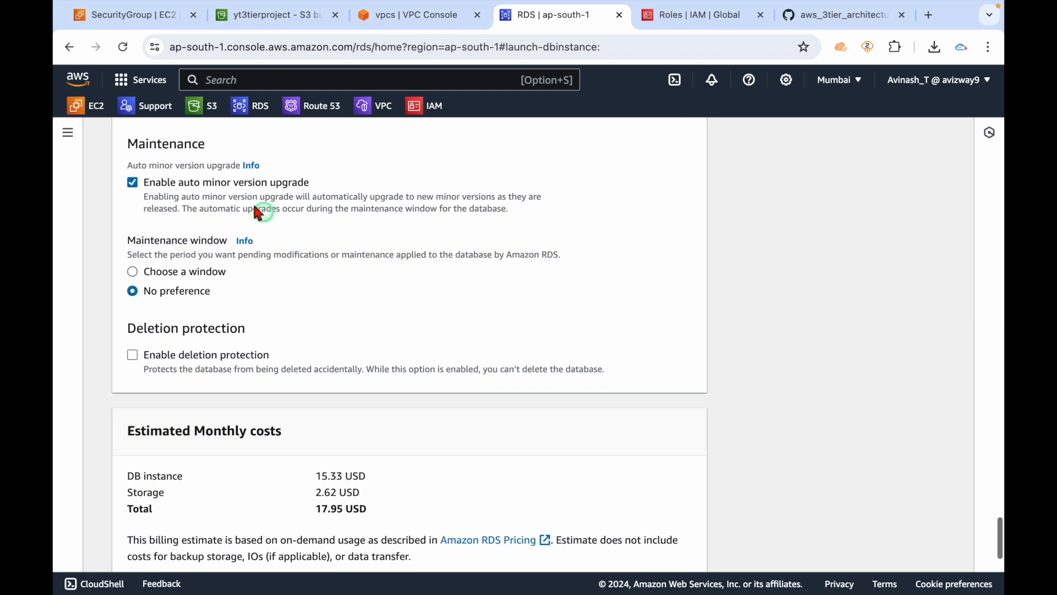
{"action": "left_click", "coordinate": [257, 212]}
{"action": "scroll", "coordinate": [752, 250], "scroll_direction": "down", "scroll_amount": 8}
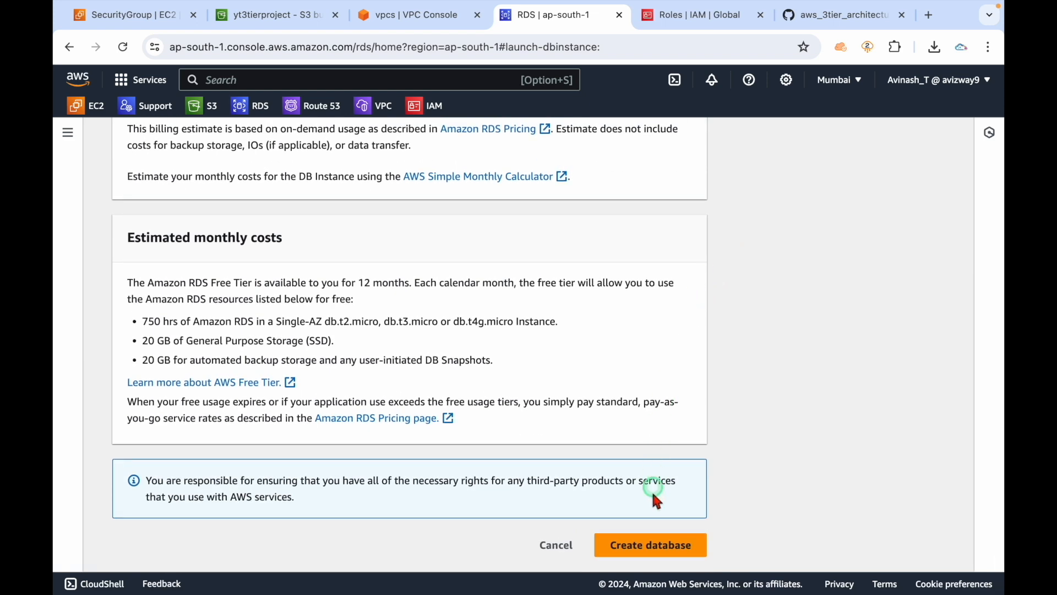
- Launch the myytprojectdb database, dismiss the add-ons popup, and refresh Databases to see Creating
{"action": "left_click", "coordinate": [650, 545]}
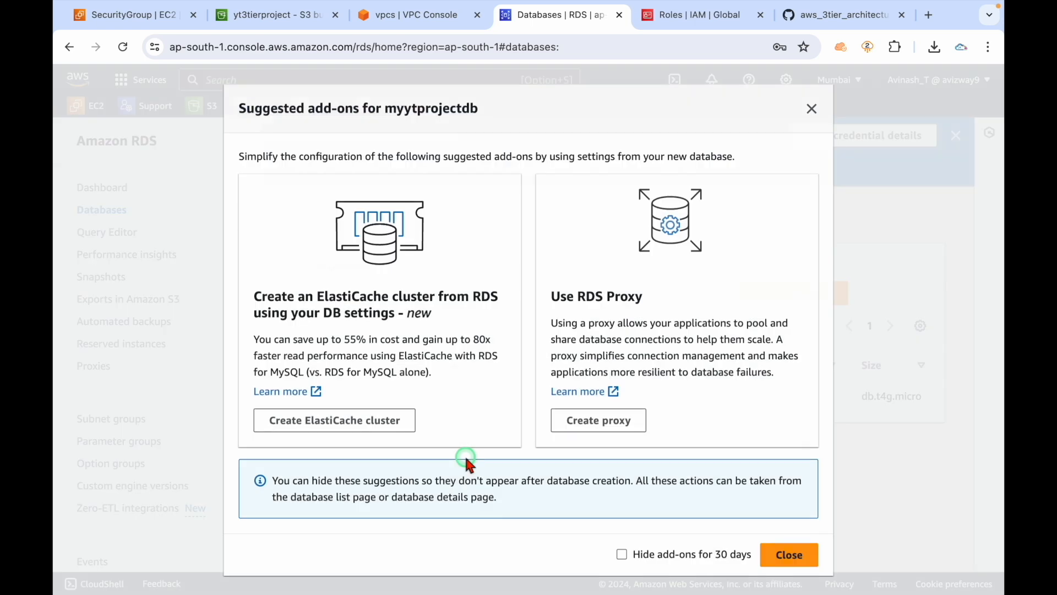
{"action": "left_click", "coordinate": [788, 555]}
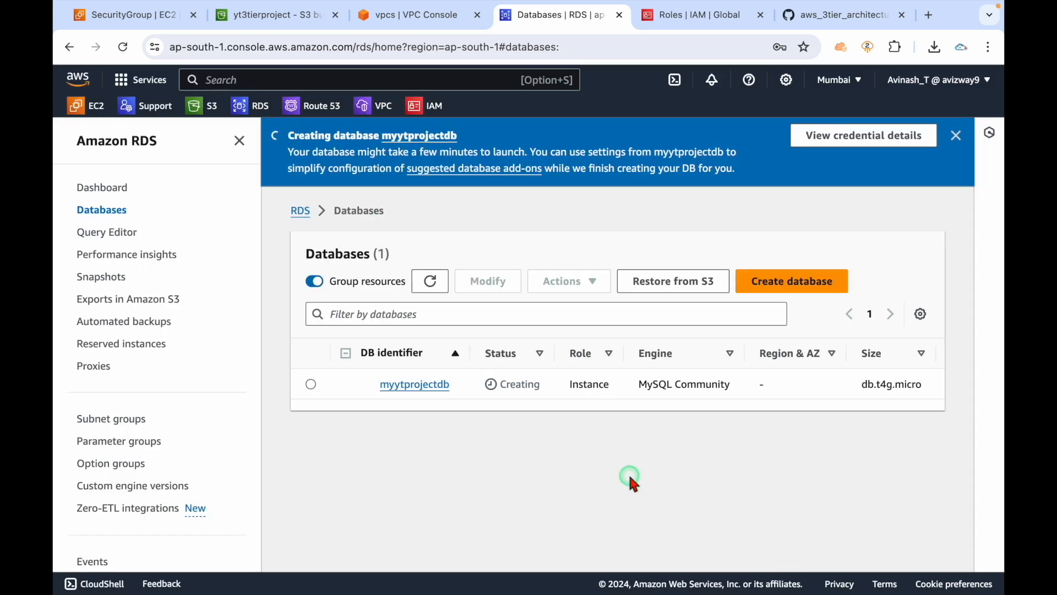
{"action": "left_click", "coordinate": [430, 281]}
- Insert two blank lines below line 7 of phases.txt, then return to the RDS console
{"action": "key", "text": "super+Tab"}
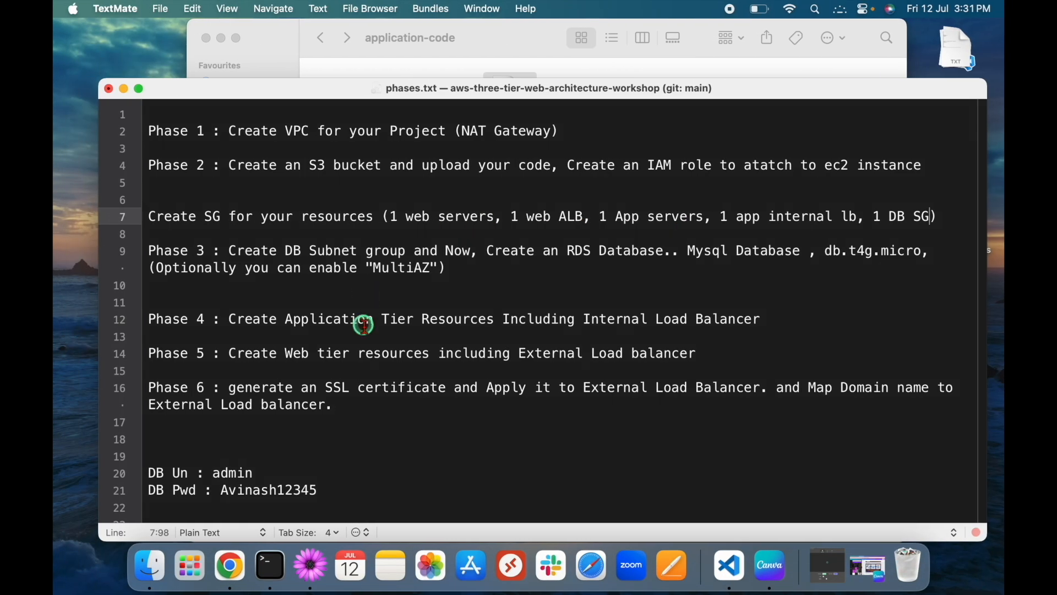
{"action": "left_click", "coordinate": [161, 230]}
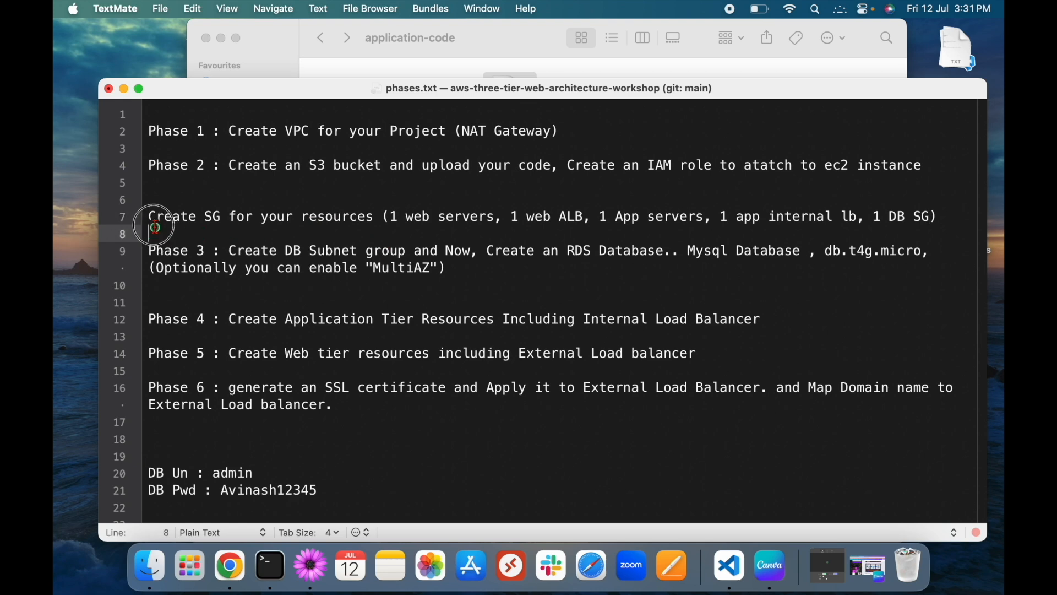
{"action": "key", "text": "Return"}
{"action": "key", "text": "Return"}
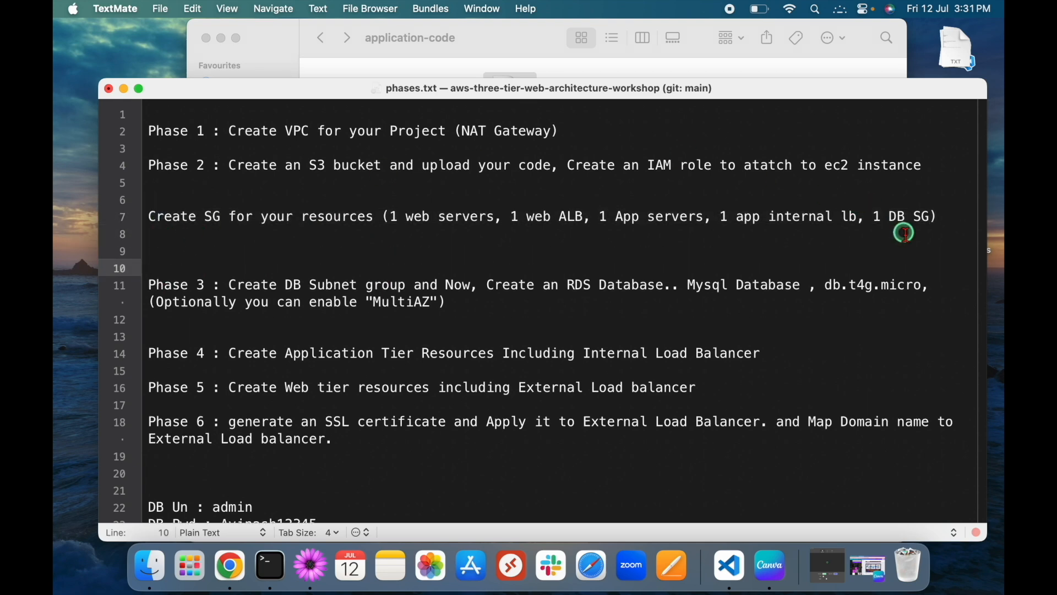
{"action": "left_click", "coordinate": [877, 219]}
{"action": "left_click", "coordinate": [708, 238]}
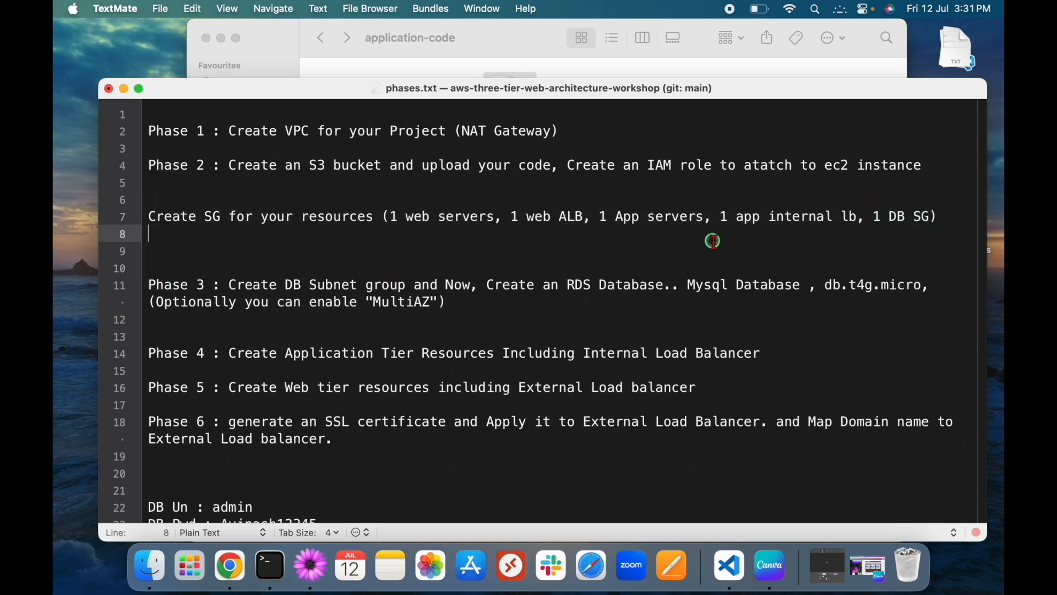
{"action": "left_click_drag", "start_coordinate": [600, 218], "coordinate": [706, 220]}
{"action": "left_click_drag", "start_coordinate": [391, 219], "coordinate": [501, 218]}
{"action": "left_click", "coordinate": [486, 234]}
{"action": "key", "text": "ctrl+Right"}
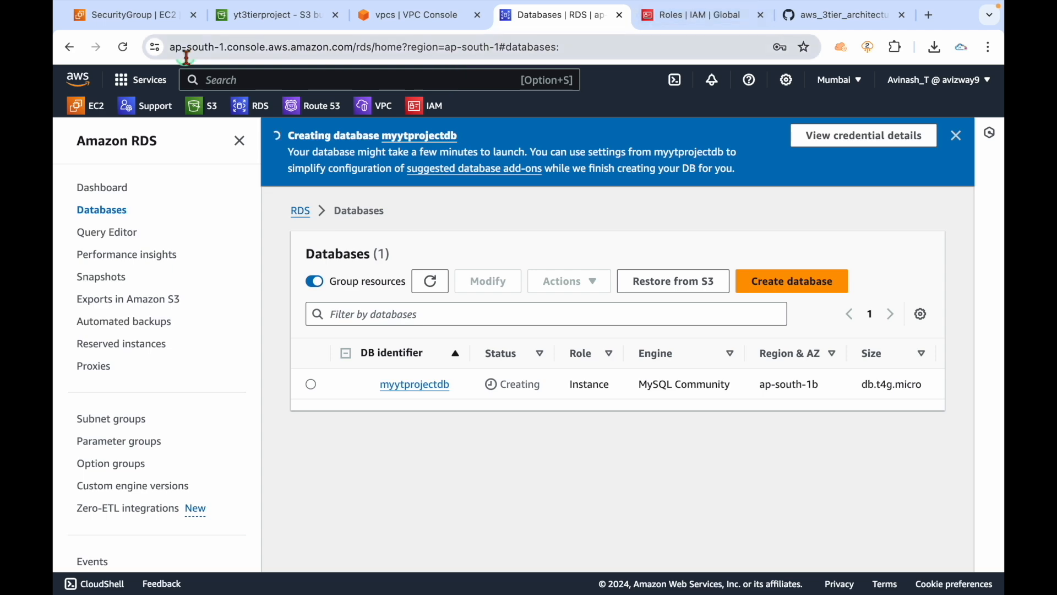
- From the Security Groups list, dismiss the RDS-SG success banner and start a new security group
{"action": "left_click", "coordinate": [144, 26]}
{"action": "left_click", "coordinate": [358, 201]}
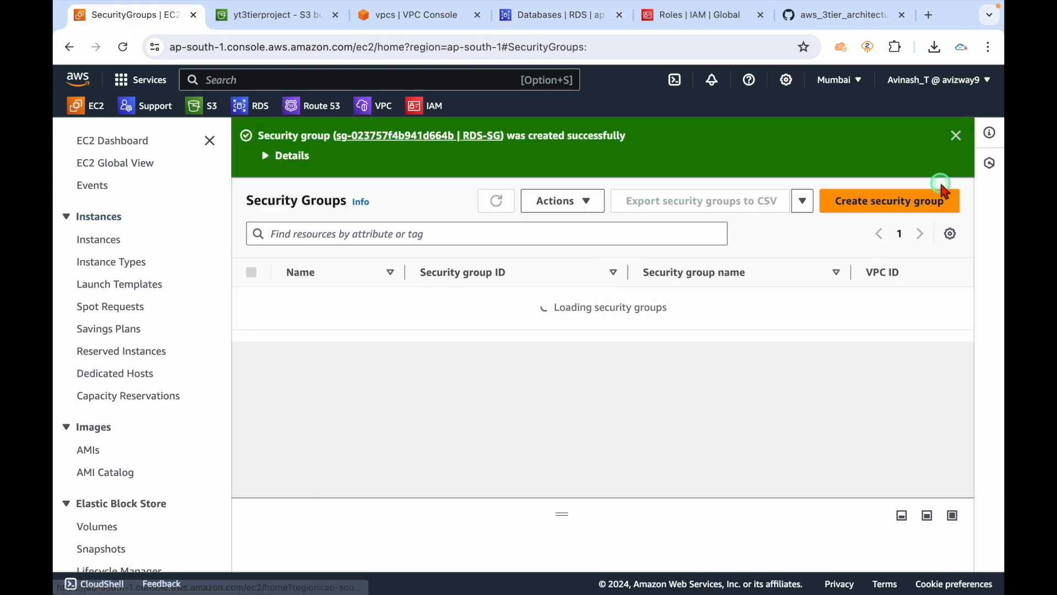
{"action": "left_click", "coordinate": [968, 141]}
{"action": "left_click", "coordinate": [864, 142]}
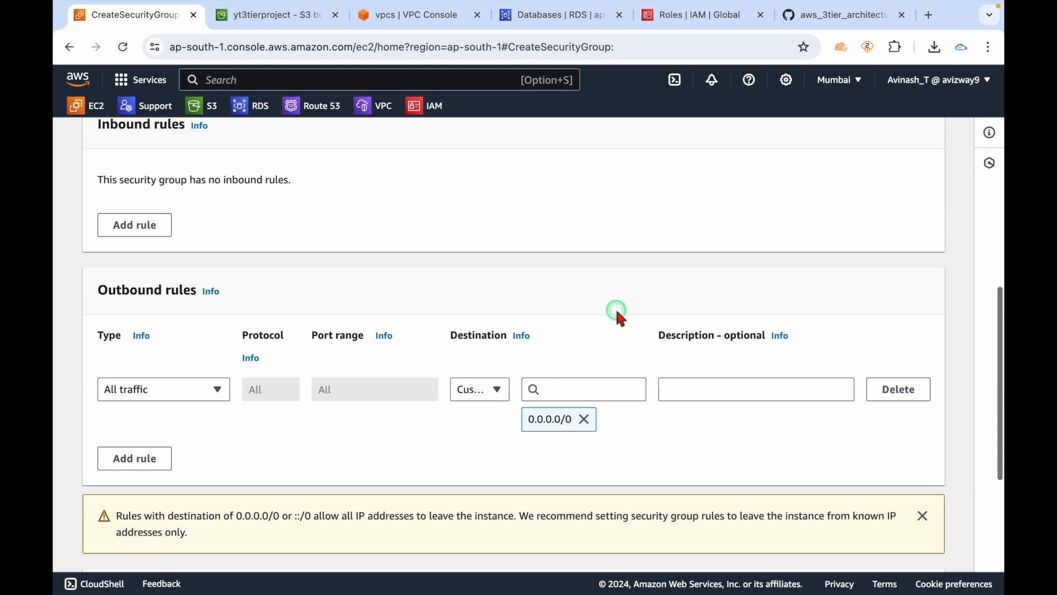
{"action": "scroll", "coordinate": [367, 245], "scroll_direction": "up", "scroll_amount": 10}
- Name the group Web-ALB-SG, reuse it as the description, then view the GitHub architecture diagram
{"action": "left_click", "coordinate": [338, 297]}
{"action": "type", "text": "Web-ALB"}
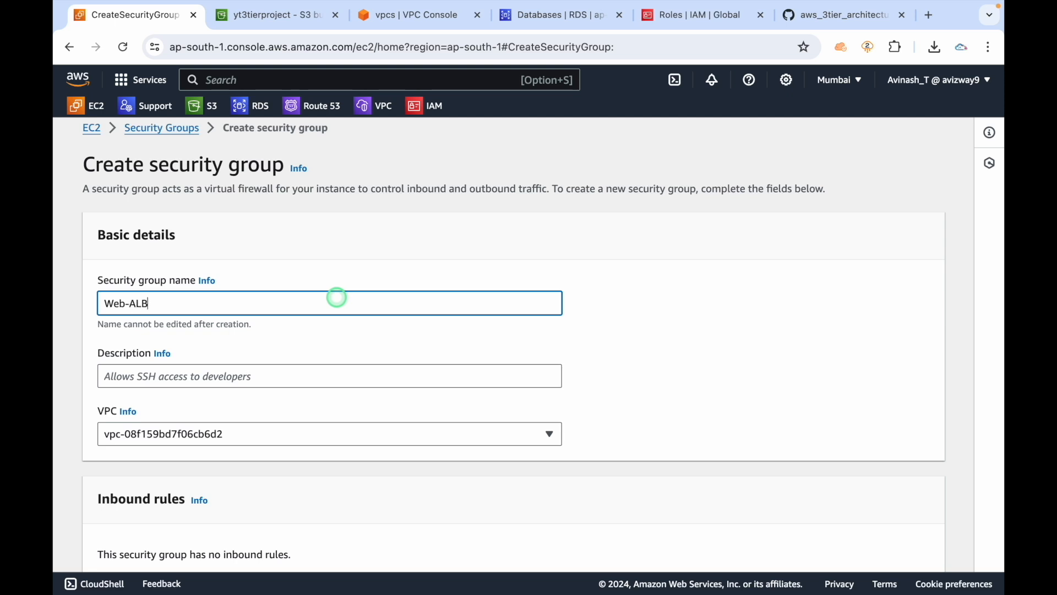
{"action": "triple_click", "coordinate": [337, 297]}
{"action": "key", "text": "super+c"}
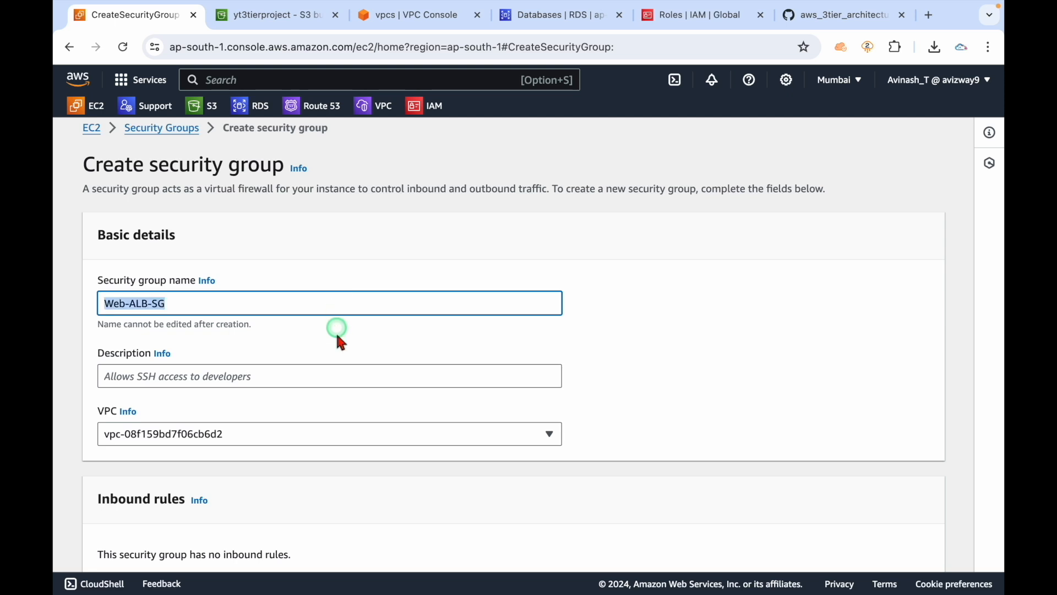
{"action": "left_click", "coordinate": [337, 376]}
{"action": "key", "text": "super+v"}
{"action": "scroll", "coordinate": [653, 372], "scroll_direction": "down", "scroll_amount": 2}
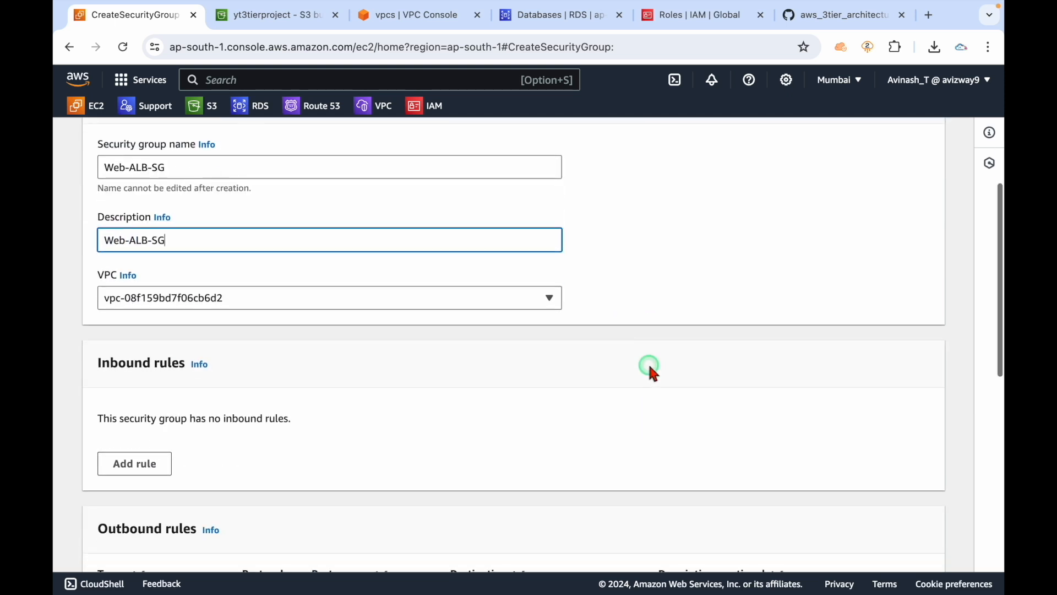
{"action": "left_click", "coordinate": [830, 21]}
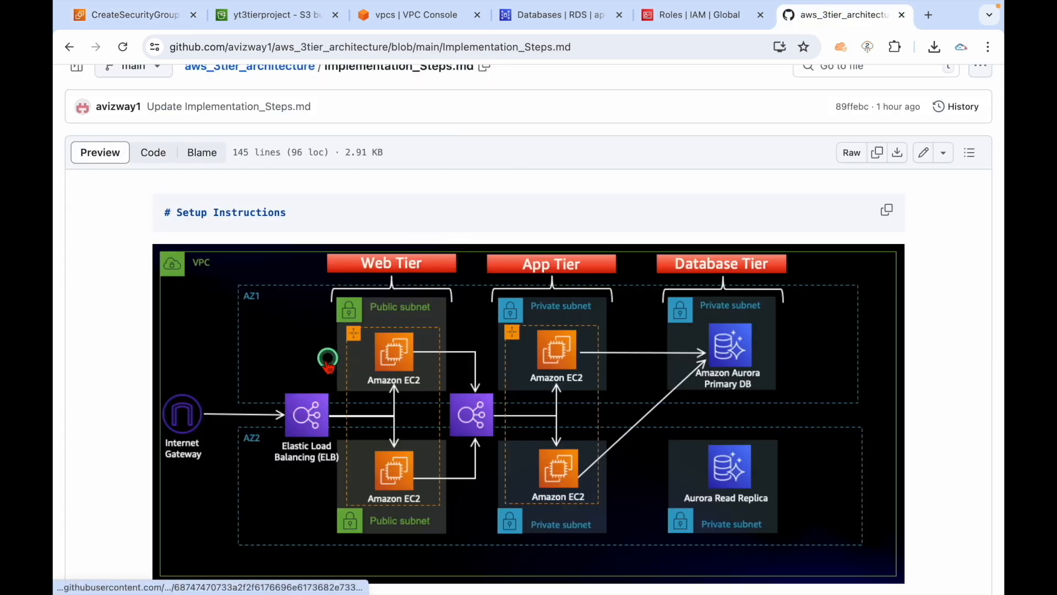
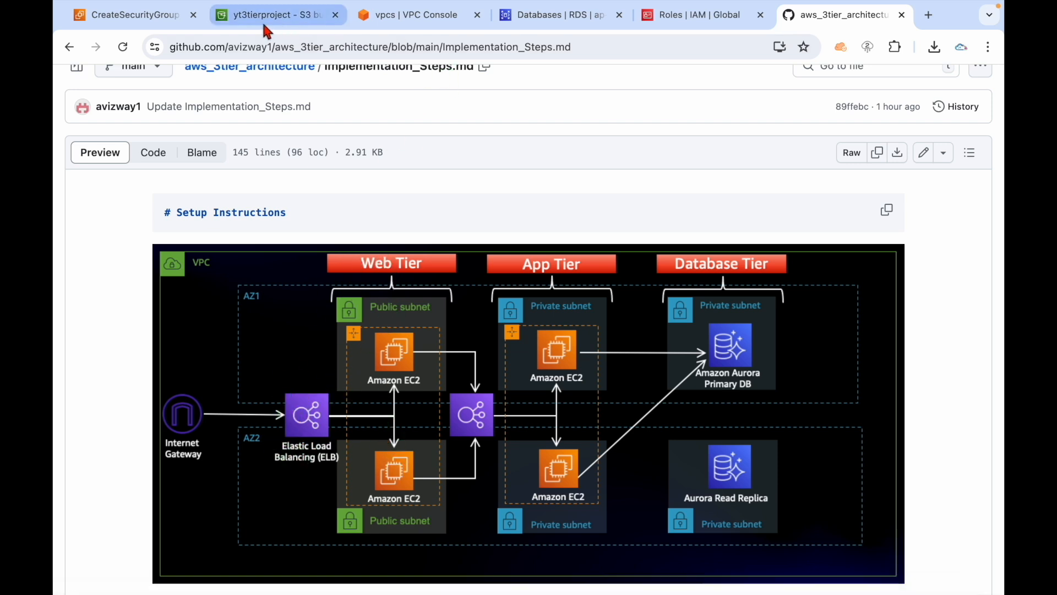
- Place Web-ALB-SG in 3tier-project-vpc and add an inbound HTTP rule from Anywhere-IPv4
{"action": "left_click", "coordinate": [91, 15]}
{"action": "left_click", "coordinate": [278, 300]}
{"action": "left_click", "coordinate": [293, 383]}
{"action": "scroll", "coordinate": [365, 406], "scroll_direction": "down", "scroll_amount": 3}
{"action": "left_click", "coordinate": [131, 353]}
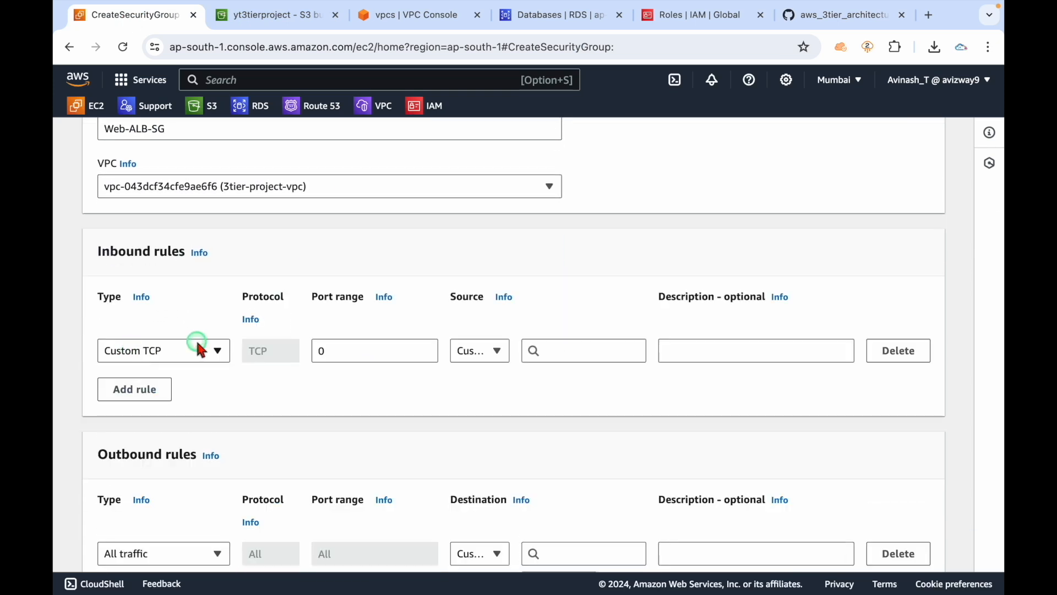
{"action": "left_click", "coordinate": [197, 347]}
{"action": "type", "text": "http"}
{"action": "left_click", "coordinate": [160, 258]}
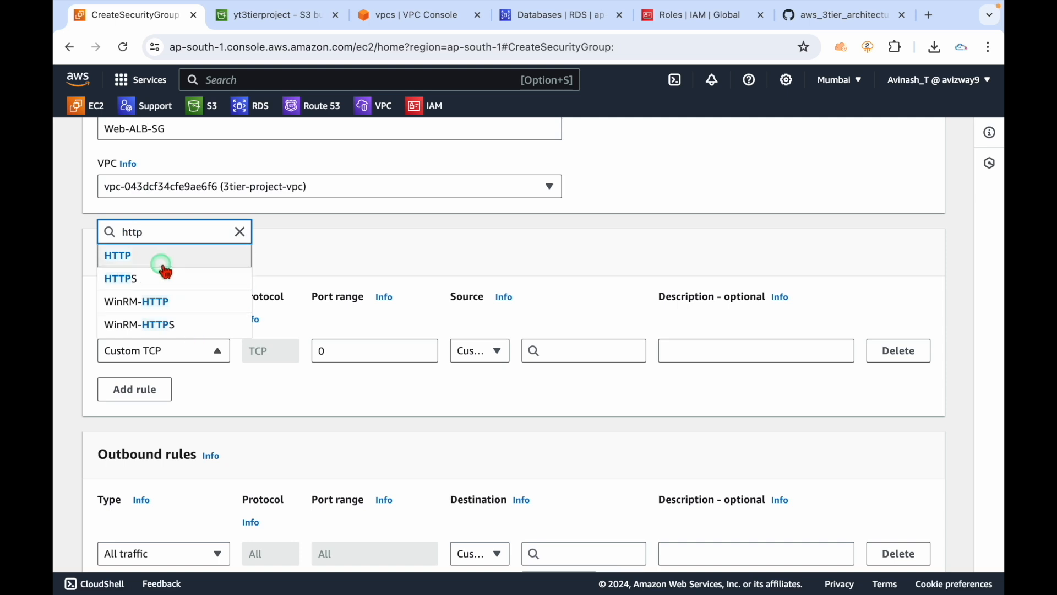
{"action": "left_click", "coordinate": [468, 352]}
{"action": "left_click", "coordinate": [490, 399]}
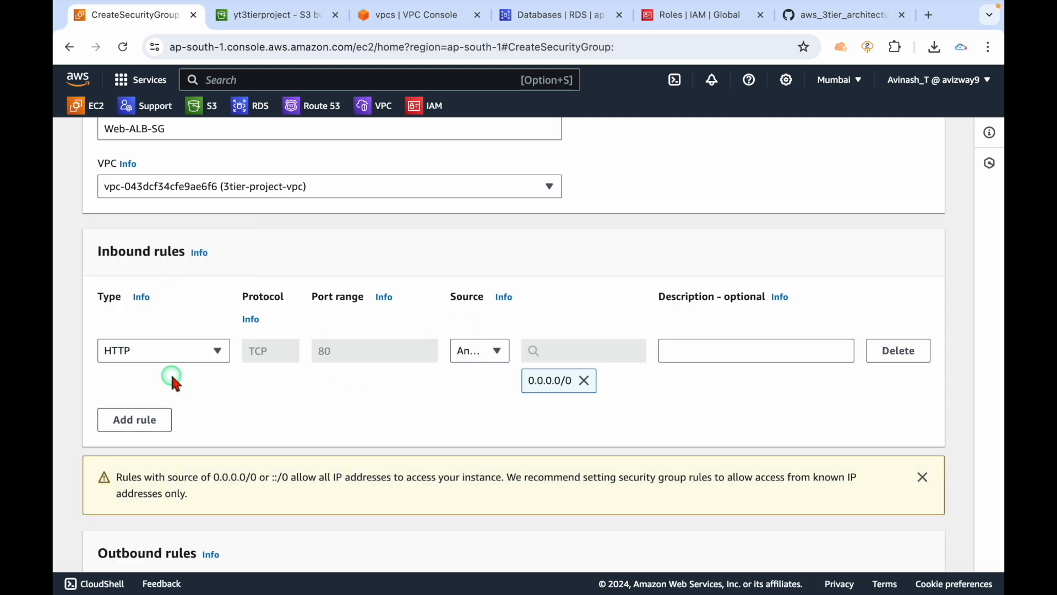
- Add an inbound HTTPS rule from Anywhere-IPv4 and create the Web-ALB-SG group
{"action": "left_click", "coordinate": [146, 420]}
{"action": "left_click", "coordinate": [185, 417]}
{"action": "type", "text": "https"}
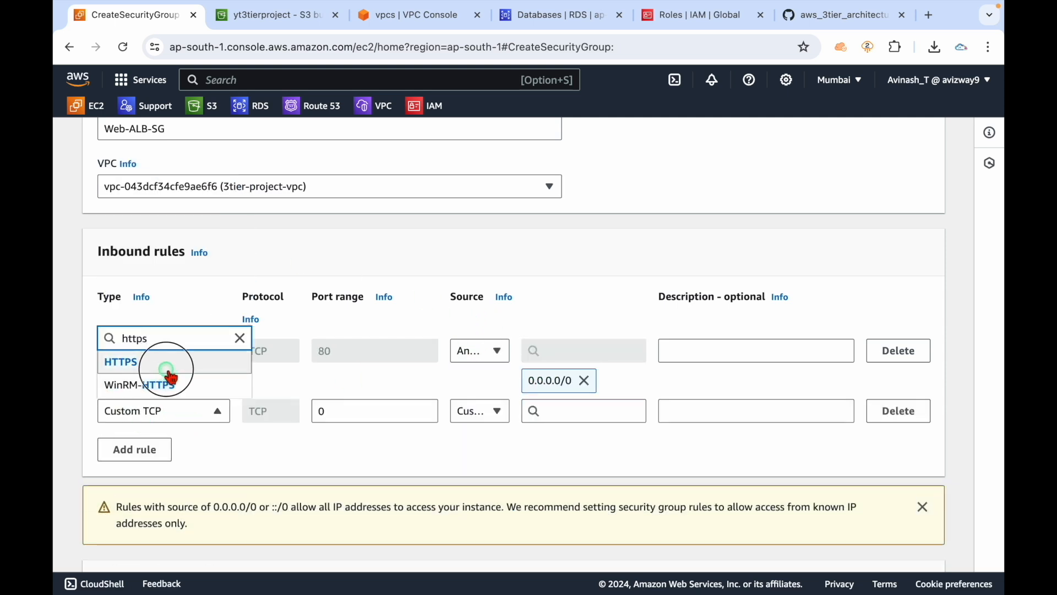
{"action": "left_click", "coordinate": [163, 361]}
{"action": "left_click", "coordinate": [467, 412]}
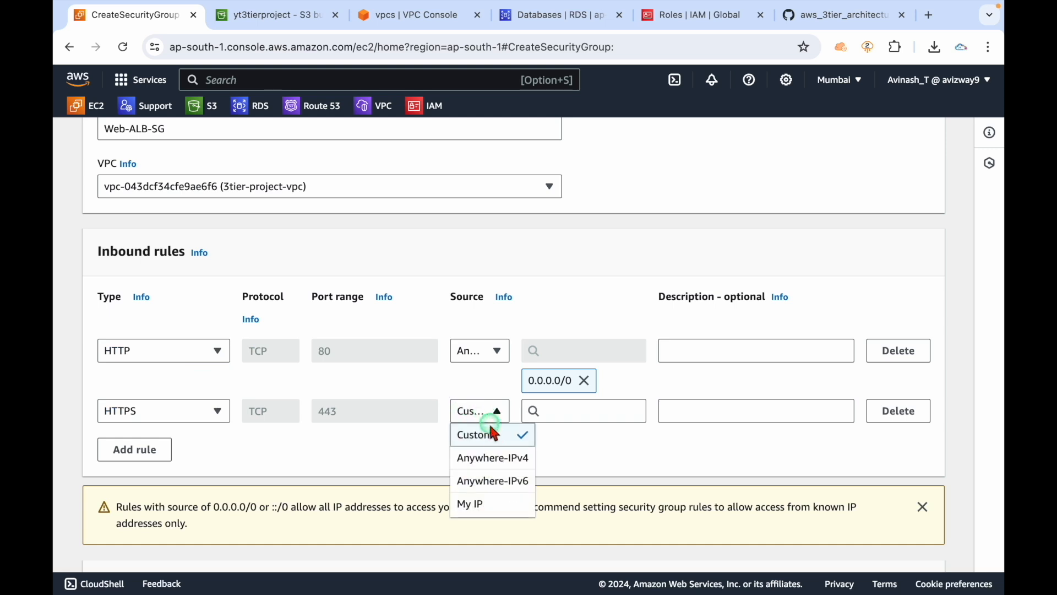
{"action": "left_click", "coordinate": [495, 457]}
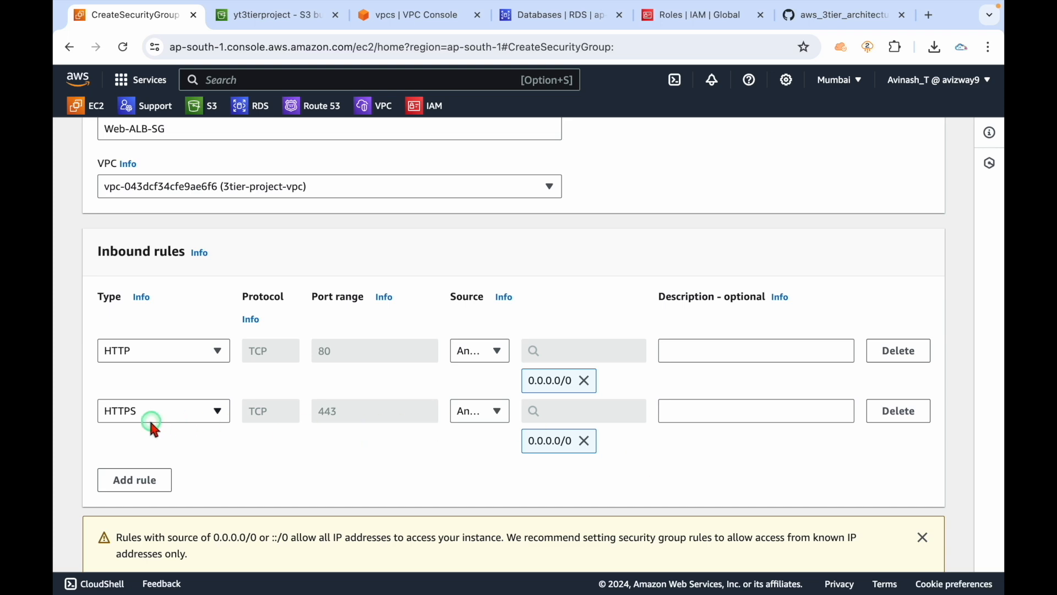
{"action": "scroll", "coordinate": [374, 418], "scroll_direction": "down", "scroll_amount": 10}
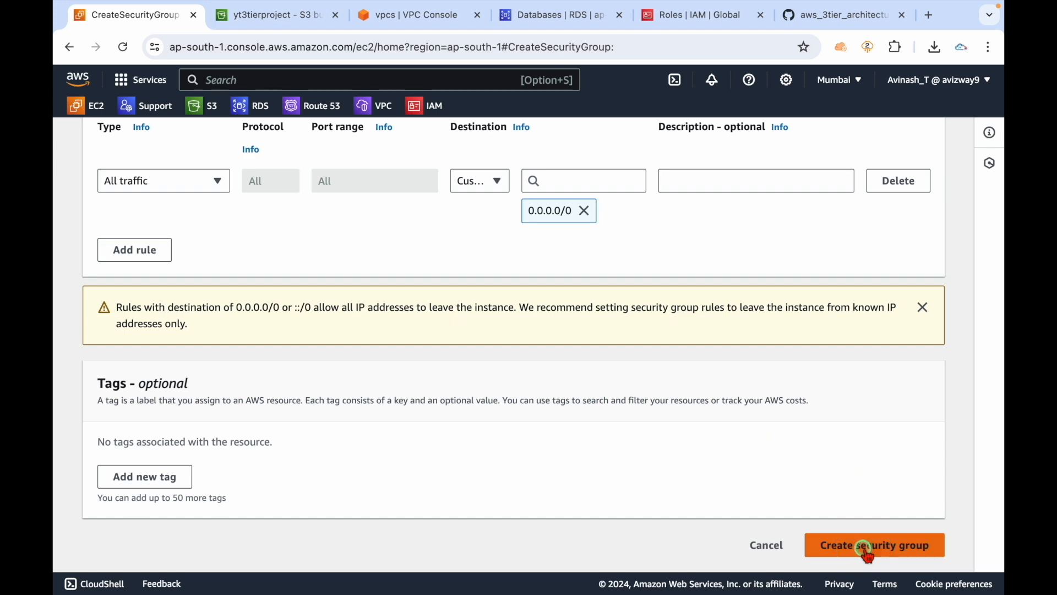
{"action": "left_click", "coordinate": [868, 548]}
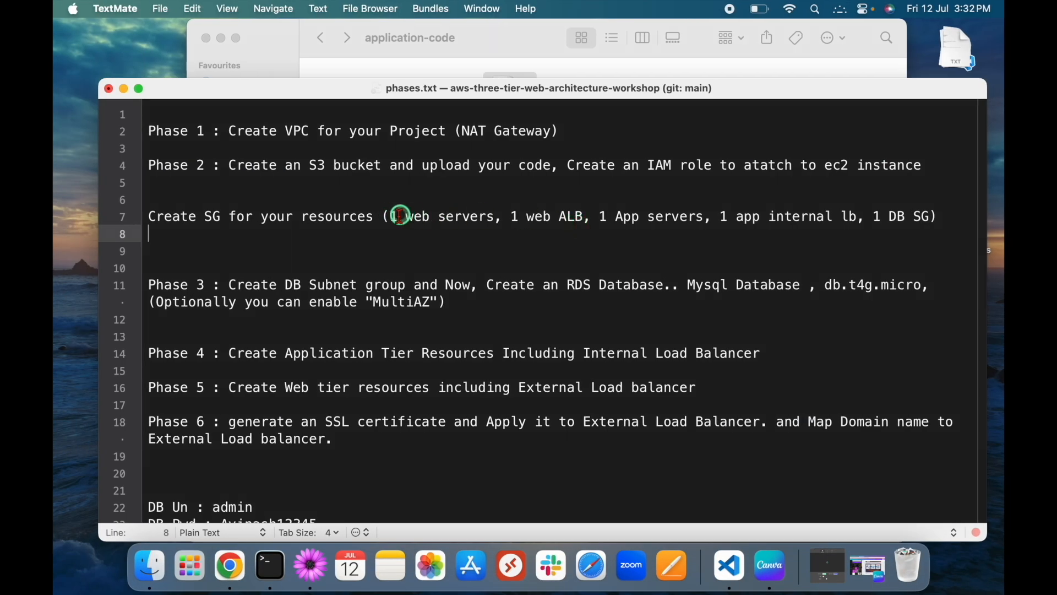
- Insert 'Internet Facing' before ALB on line 7 of phases.txt, then return to the security groups list
{"action": "left_click_drag", "start_coordinate": [513, 216], "coordinate": [584, 217]}
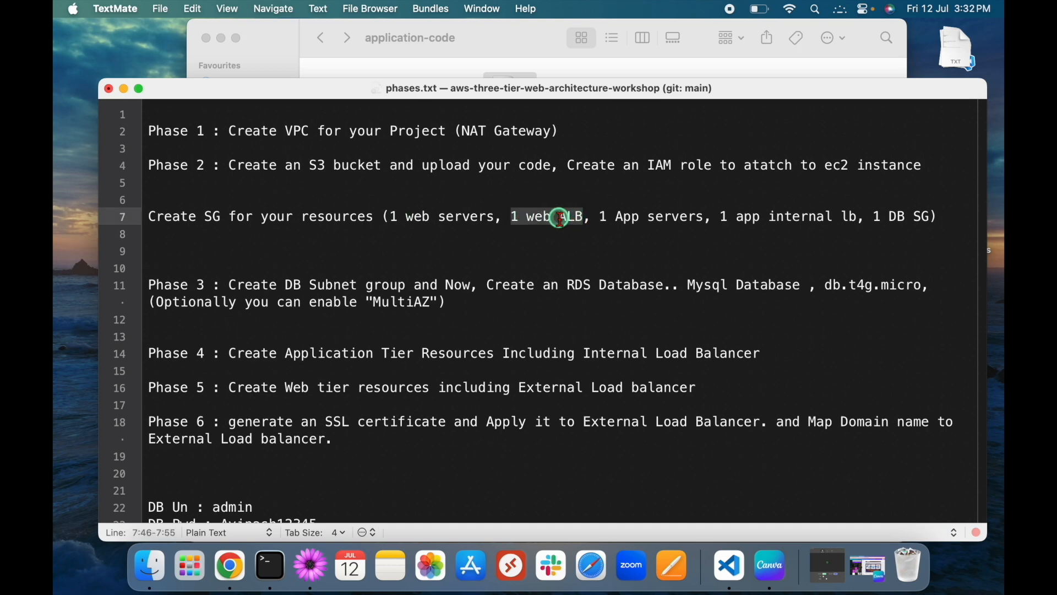
{"action": "left_click", "coordinate": [560, 218]}
{"action": "type", "text": "I(nternet Facing"}
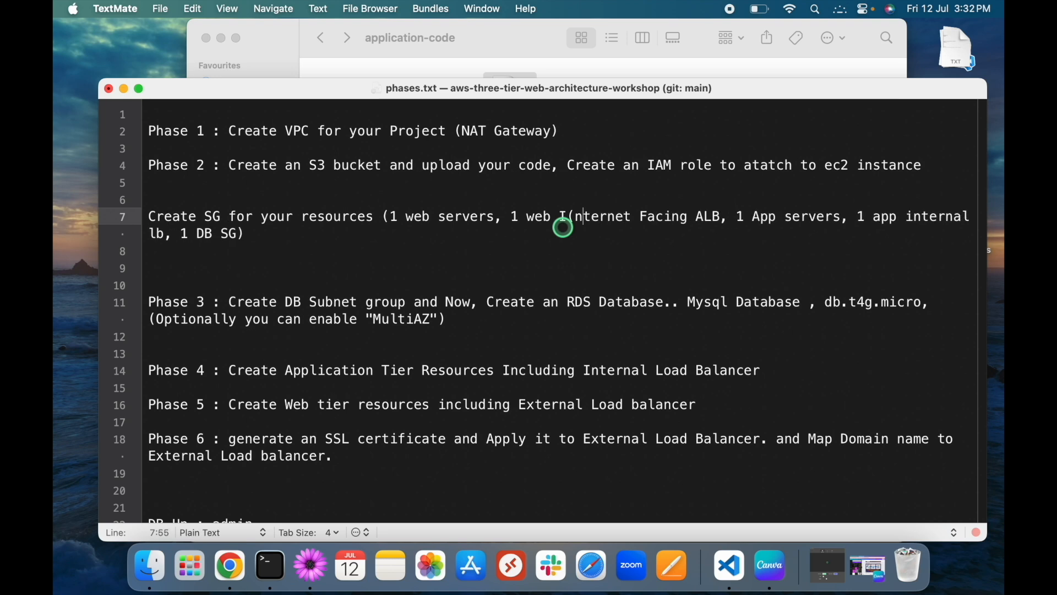
{"action": "left_click_drag", "start_coordinate": [513, 218], "coordinate": [715, 218]}
{"action": "left_click_drag", "start_coordinate": [512, 218], "coordinate": [392, 218]}
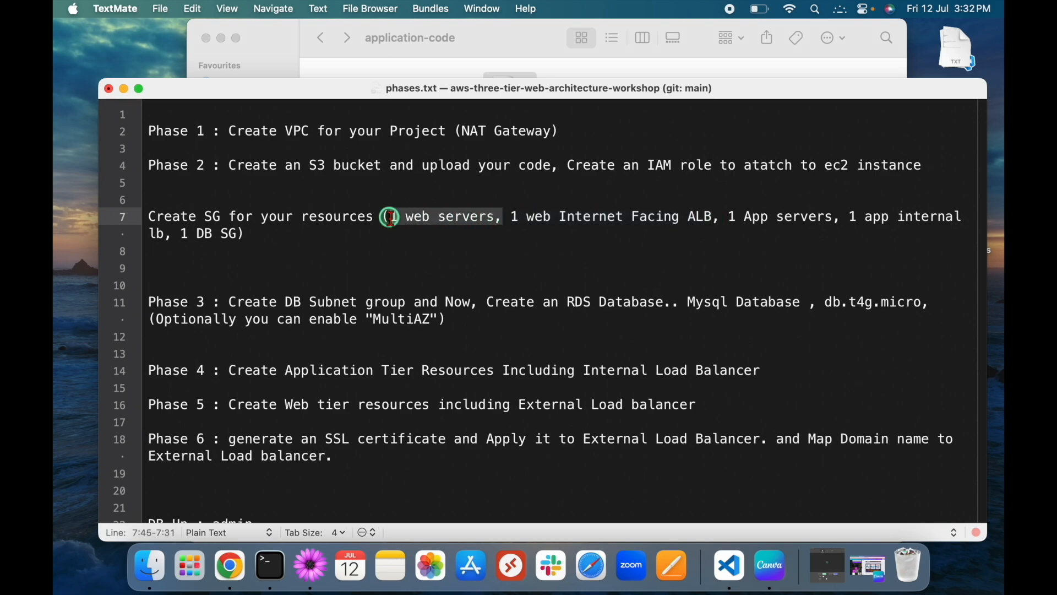
{"action": "key", "text": "ctrl+Right"}
{"action": "left_click", "coordinate": [331, 199]}
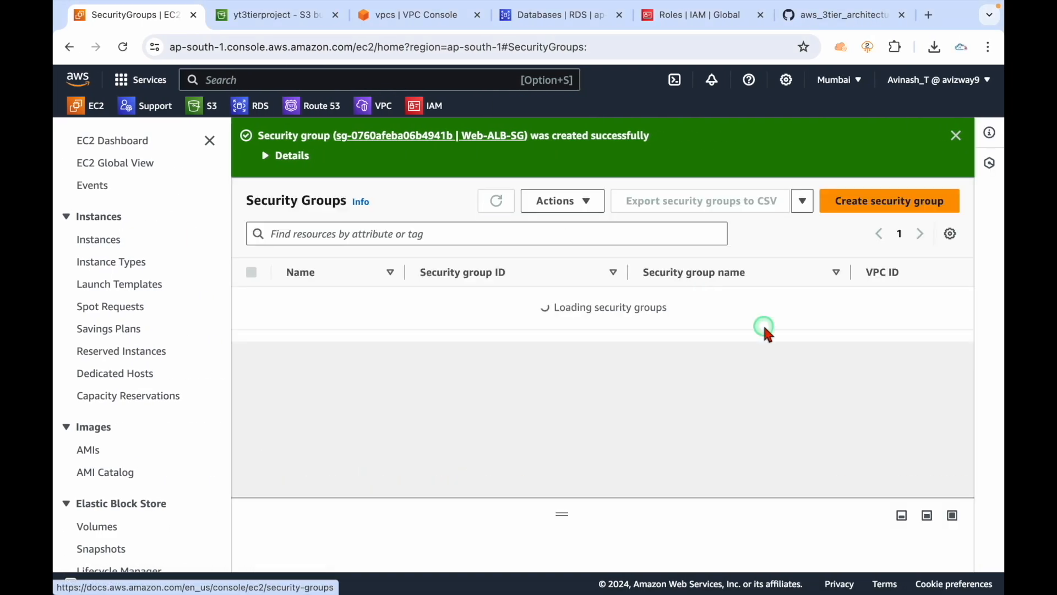
- Start a security group named WEB-SG, with WEB-SG as its description, in 3tier-project-vpc
{"action": "left_click", "coordinate": [906, 202]}
{"action": "scroll", "coordinate": [432, 298], "scroll_direction": "down", "scroll_amount": 6}
{"action": "scroll", "coordinate": [333, 268], "scroll_direction": "up", "scroll_amount": 6}
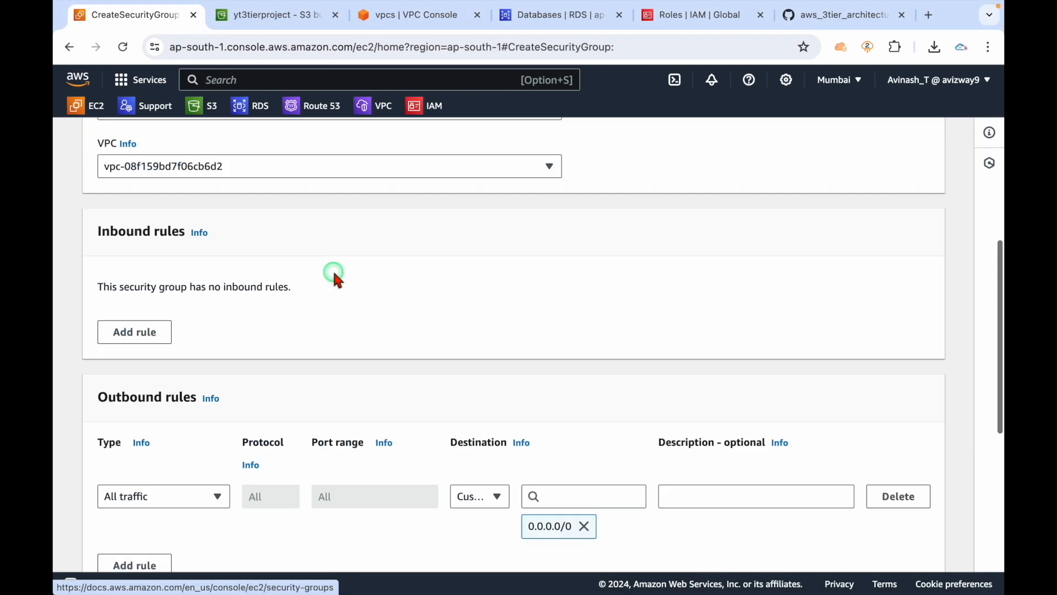
{"action": "left_click", "coordinate": [257, 307]}
{"action": "type", "text": "WEB"}
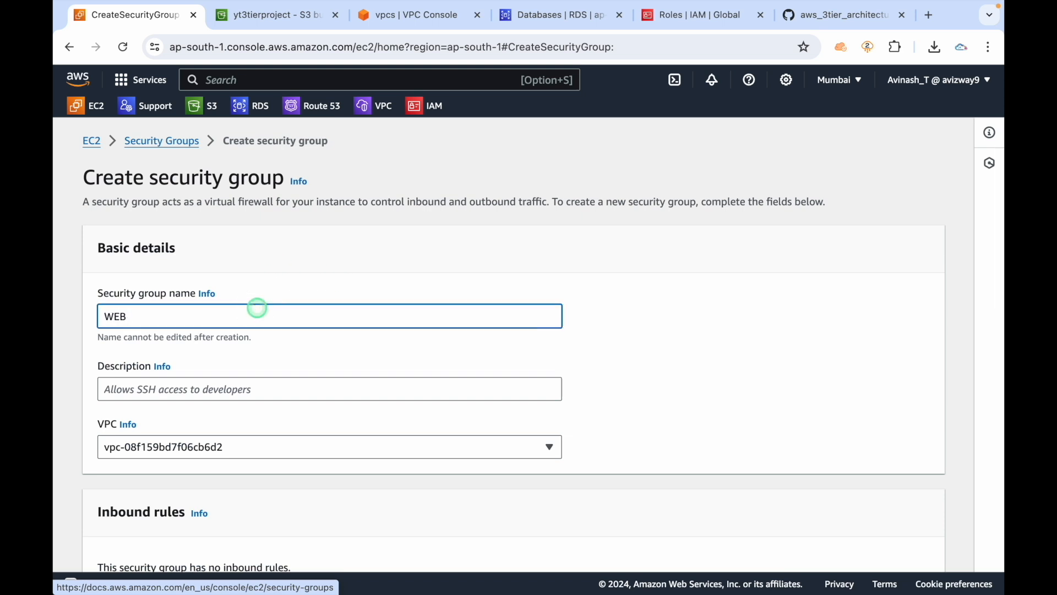
{"action": "type", "text": "-SG"}
{"action": "key", "text": "super+a"}
{"action": "key", "text": "super+c"}
{"action": "key", "text": "Tab"}
{"action": "key", "text": "super+v"}
{"action": "scroll", "coordinate": [364, 352], "scroll_direction": "down", "scroll_amount": 5}
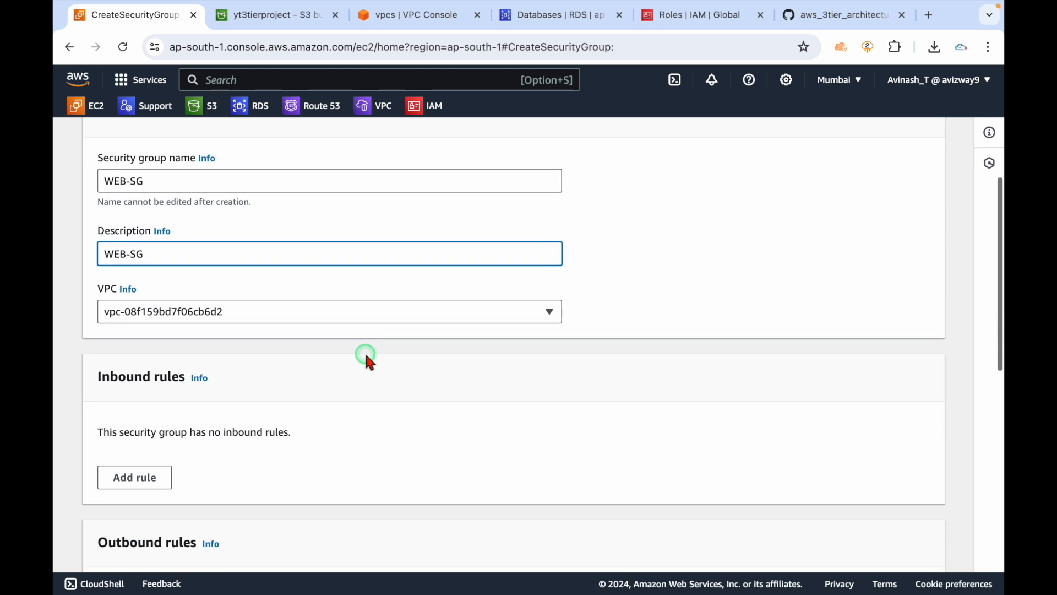
{"action": "left_click", "coordinate": [306, 162]}
{"action": "left_click", "coordinate": [297, 241]}
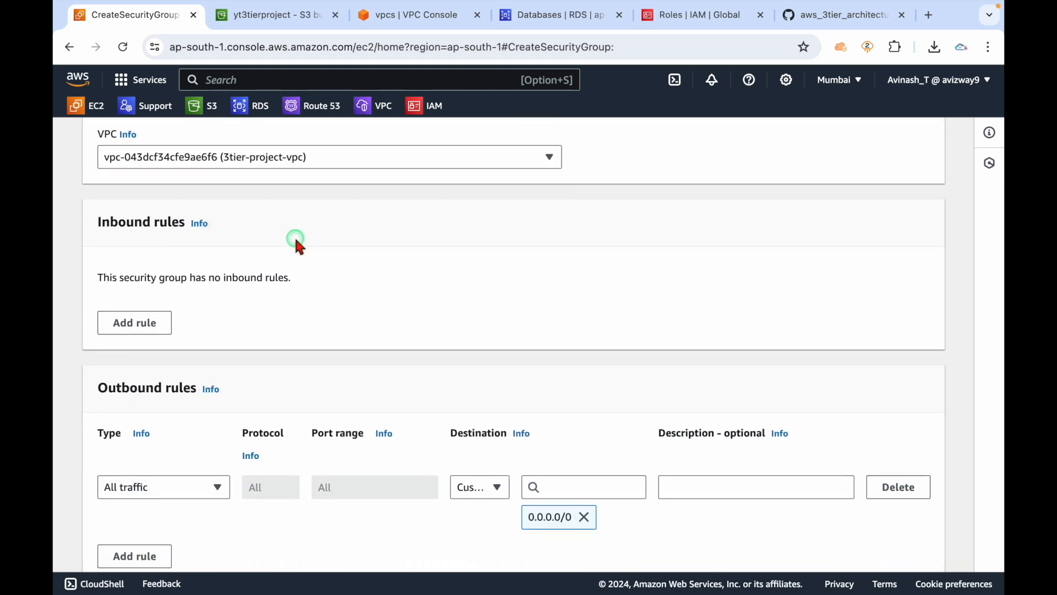
- Add an inbound HTTP rule whose source is the Web-ALB-SG group
{"action": "left_click", "coordinate": [145, 324]}
{"action": "left_click", "coordinate": [197, 325]}
{"action": "type", "text": "http"}
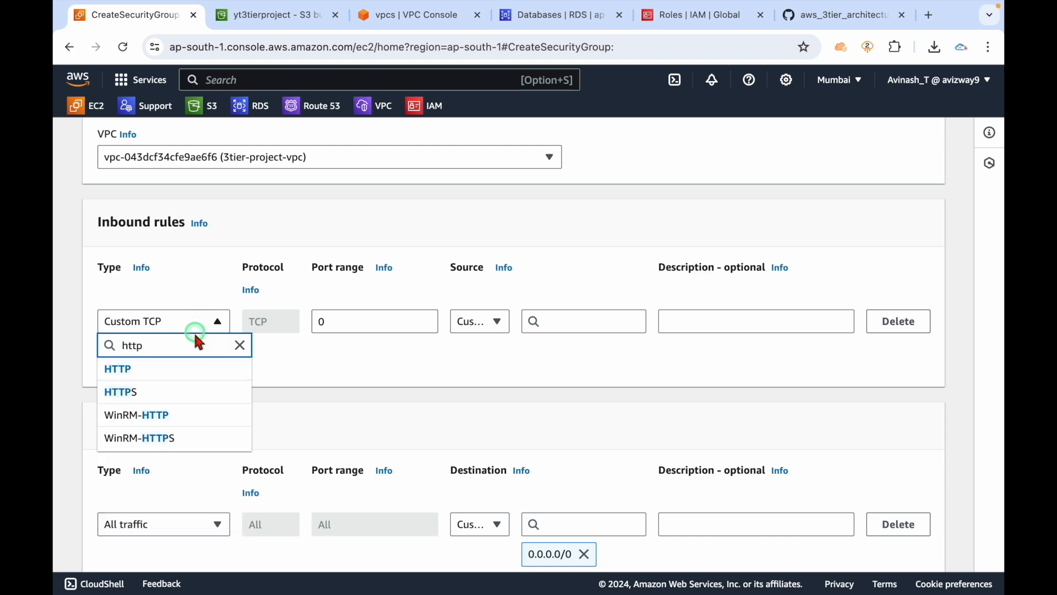
{"action": "left_click", "coordinate": [197, 374]}
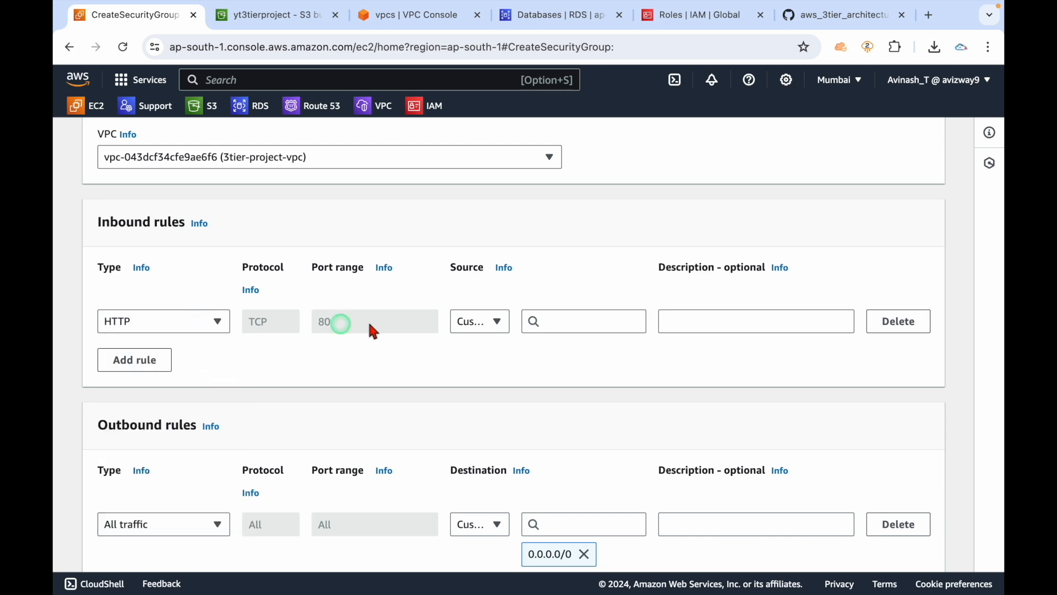
{"action": "left_click", "coordinate": [568, 321]}
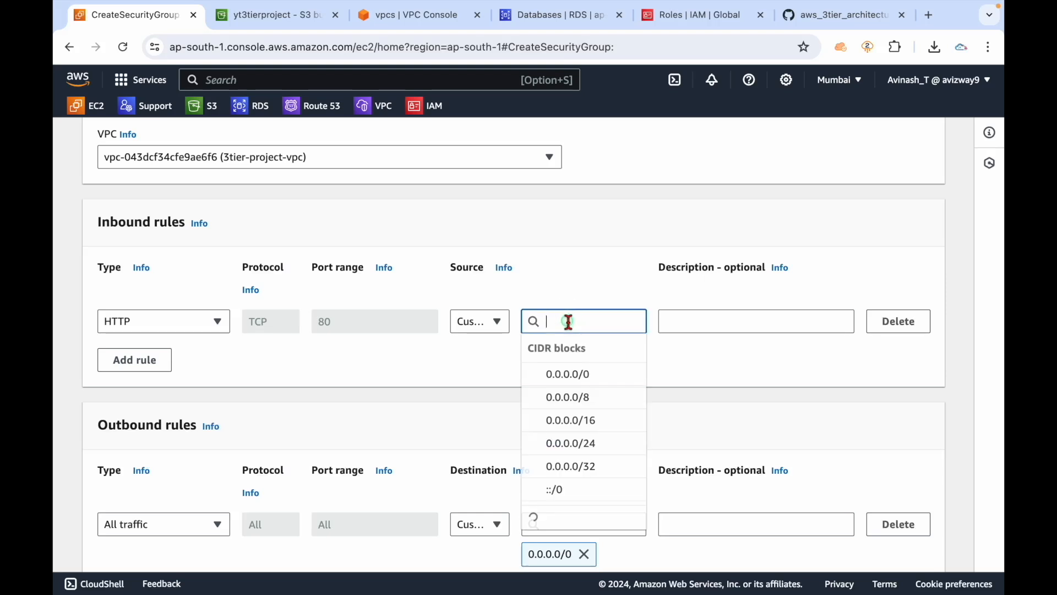
{"action": "type", "text": "sg"}
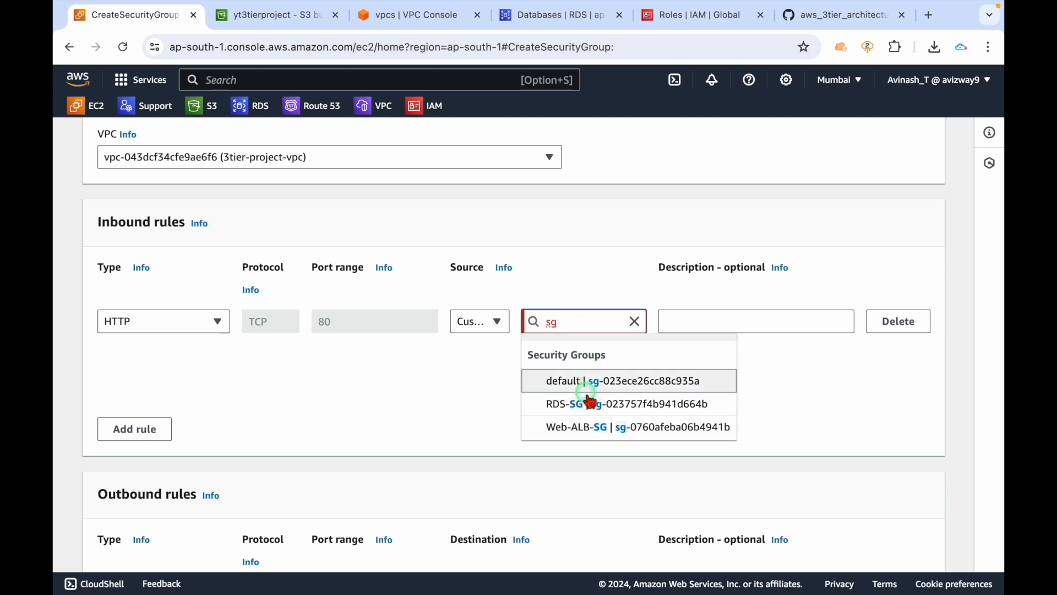
{"action": "left_click", "coordinate": [586, 430]}
{"action": "left_click", "coordinate": [733, 300]}
{"action": "left_click", "coordinate": [733, 320]}
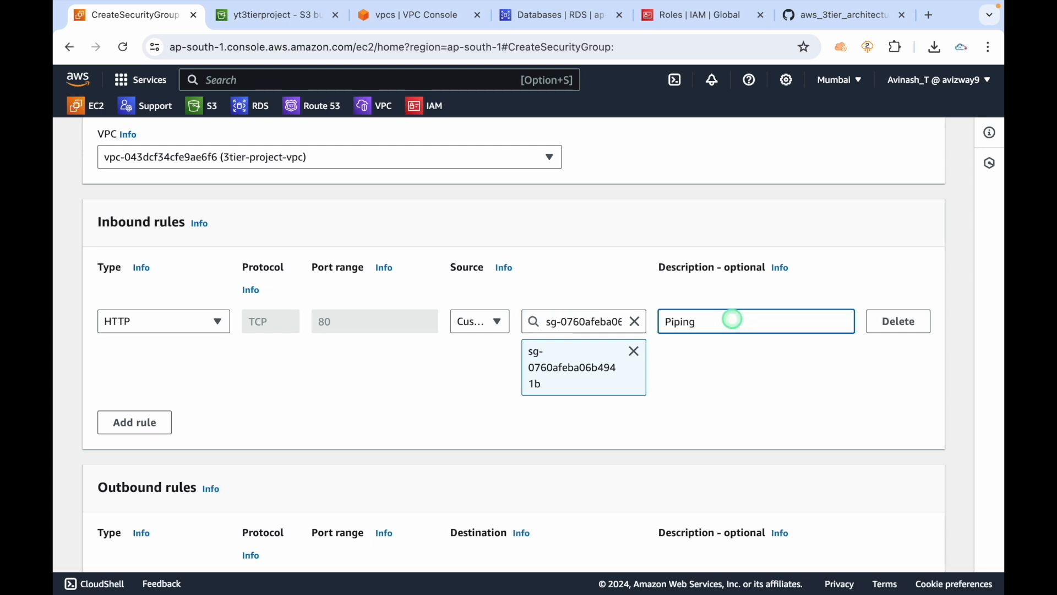
{"action": "left_click", "coordinate": [370, 414]}
{"action": "left_click_drag", "start_coordinate": [83, 260], "coordinate": [725, 377]}
{"action": "left_click", "coordinate": [725, 378]}
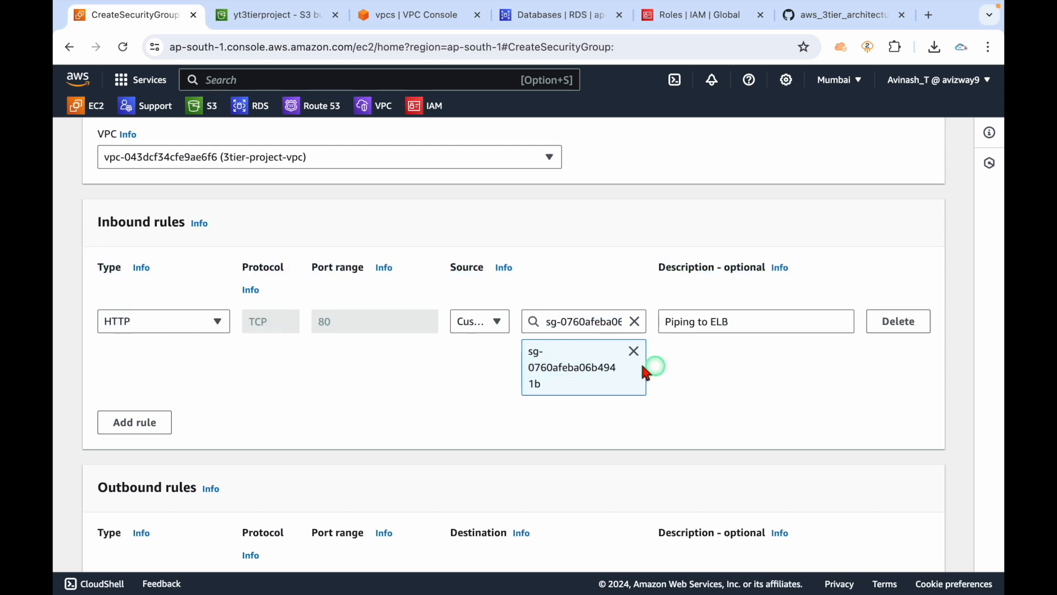
- Add a second HTTP rule with source 192.168.0.0/22, copied from the 3tier-project-vpc CIDR
{"action": "left_click", "coordinate": [138, 423]}
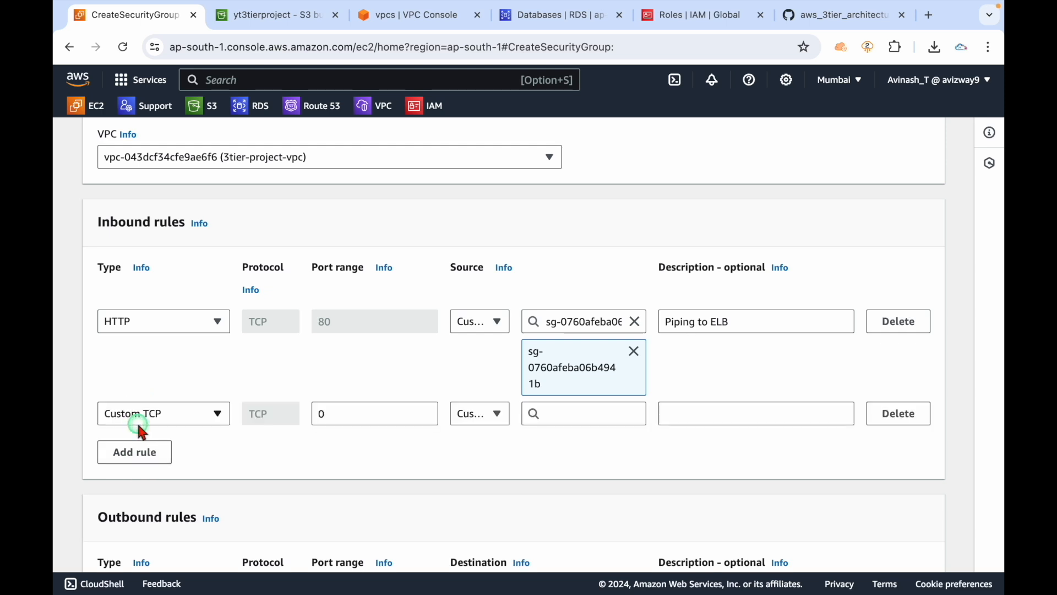
{"action": "left_click", "coordinate": [168, 420]}
{"action": "type", "text": "http"}
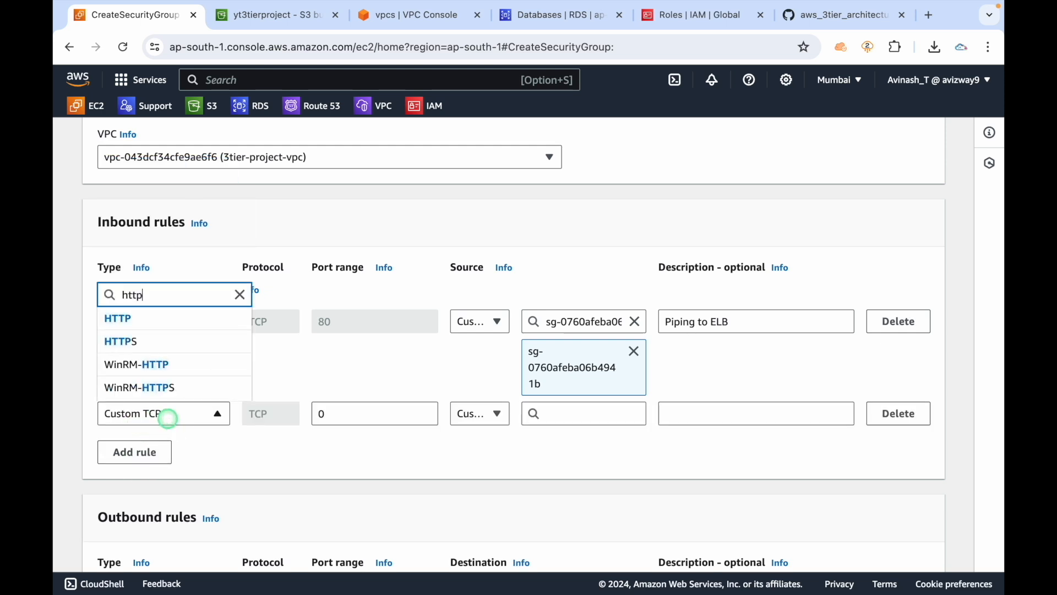
{"action": "left_click", "coordinate": [153, 320]}
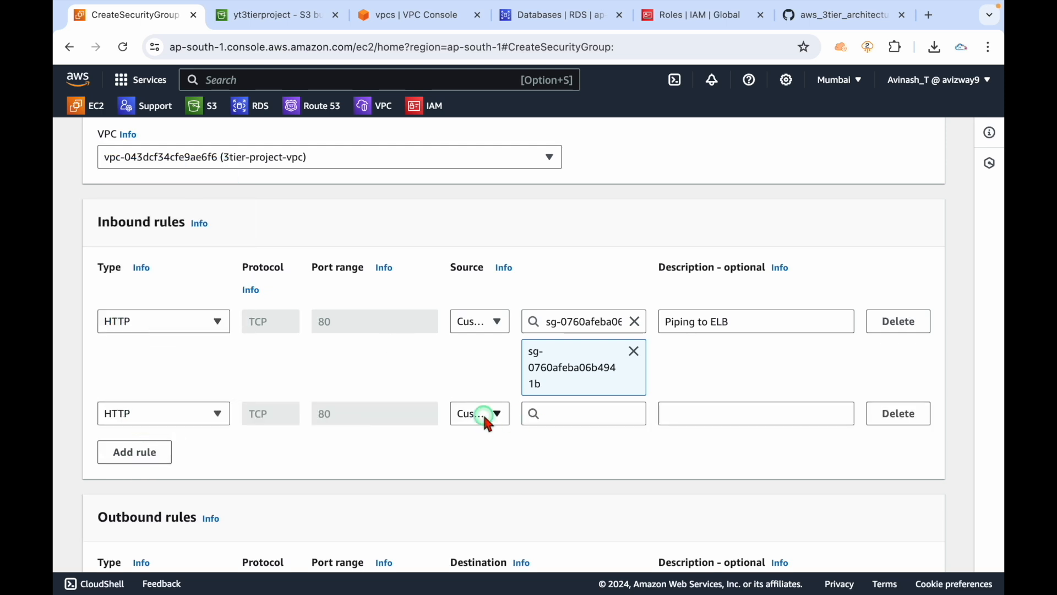
{"action": "left_click", "coordinate": [413, 16]}
{"action": "triple_click", "coordinate": [797, 254]}
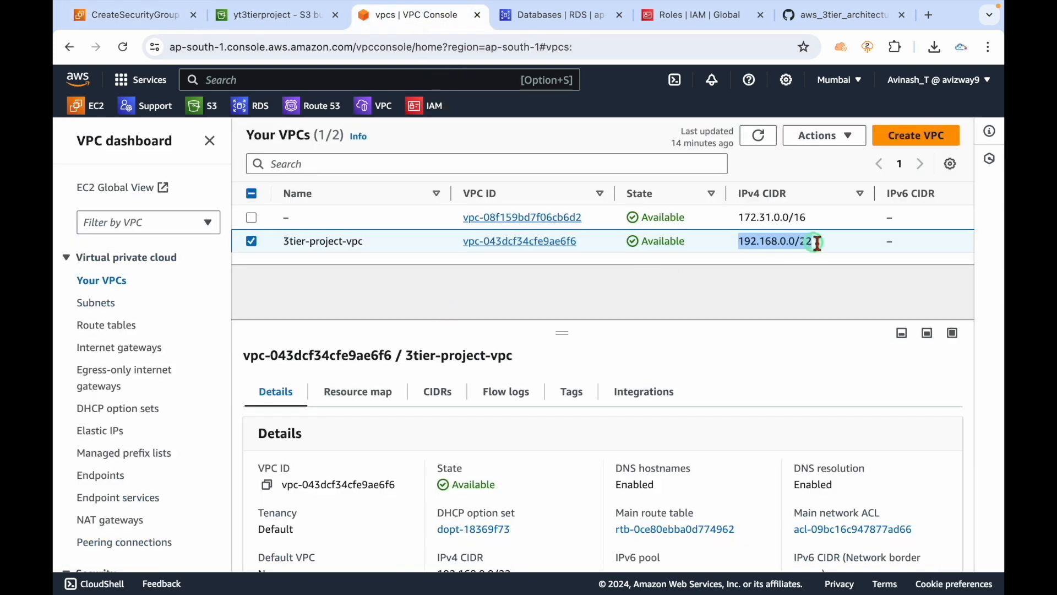
{"action": "right_click", "coordinate": [796, 253]}
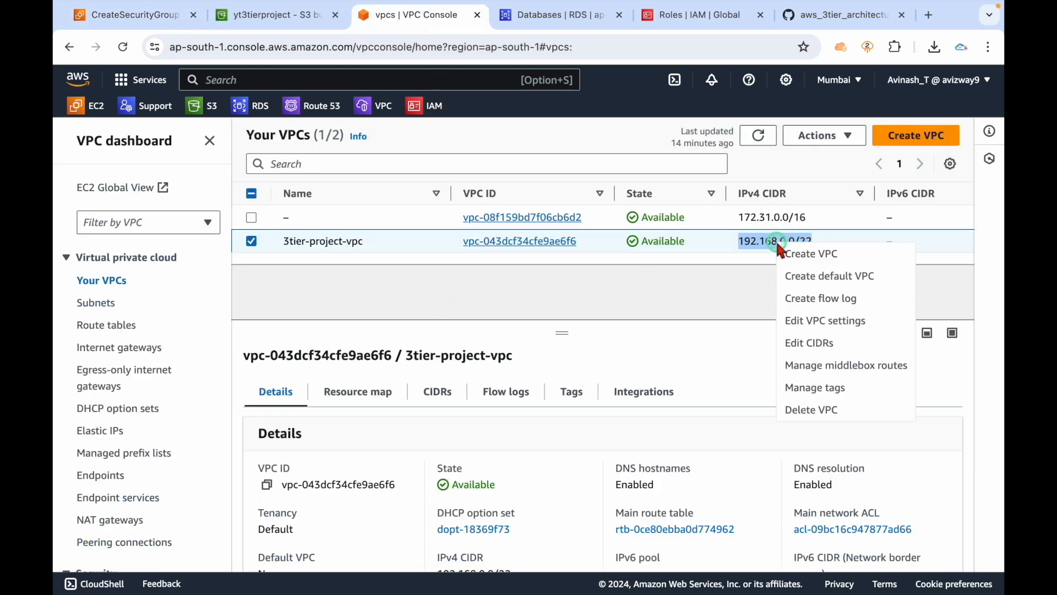
{"action": "left_click", "coordinate": [728, 296]}
{"action": "left_click_drag", "start_coordinate": [815, 243], "coordinate": [740, 243]}
{"action": "key", "text": "ctrl+c"}
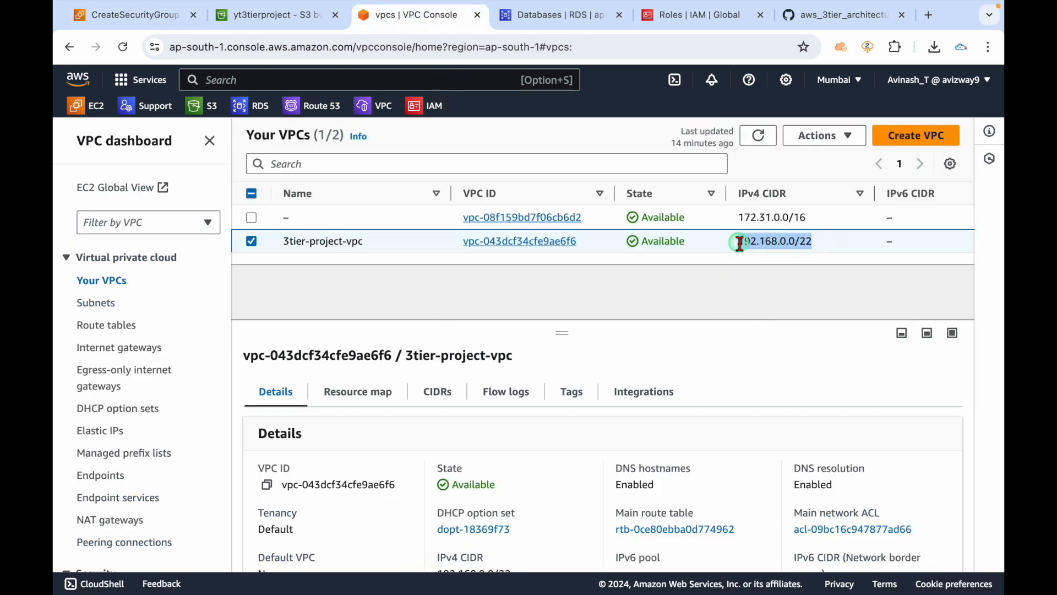
{"action": "left_click", "coordinate": [104, 16]}
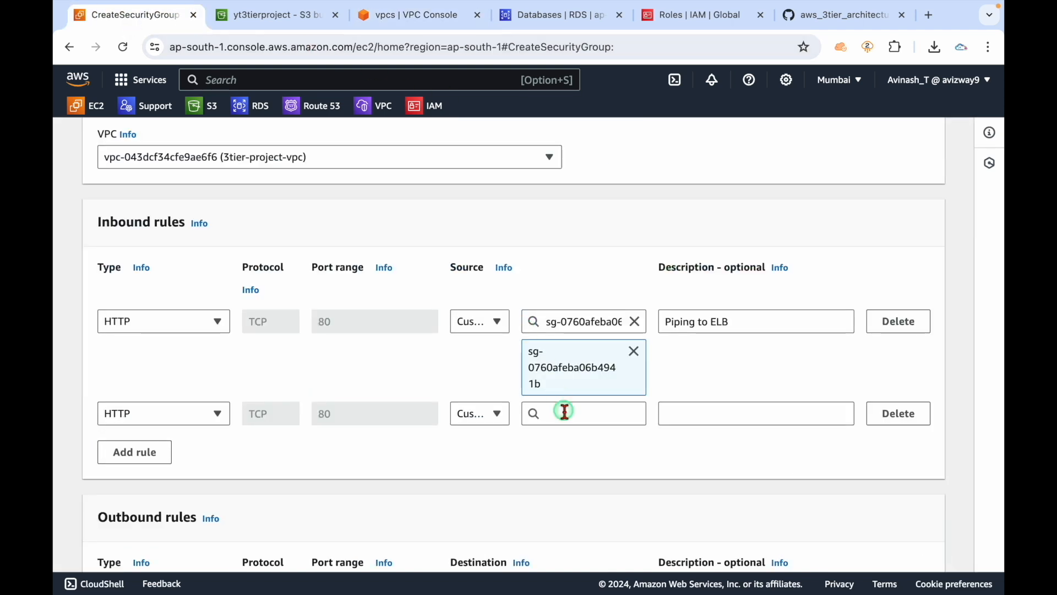
{"action": "key", "text": "ctrl+v"}
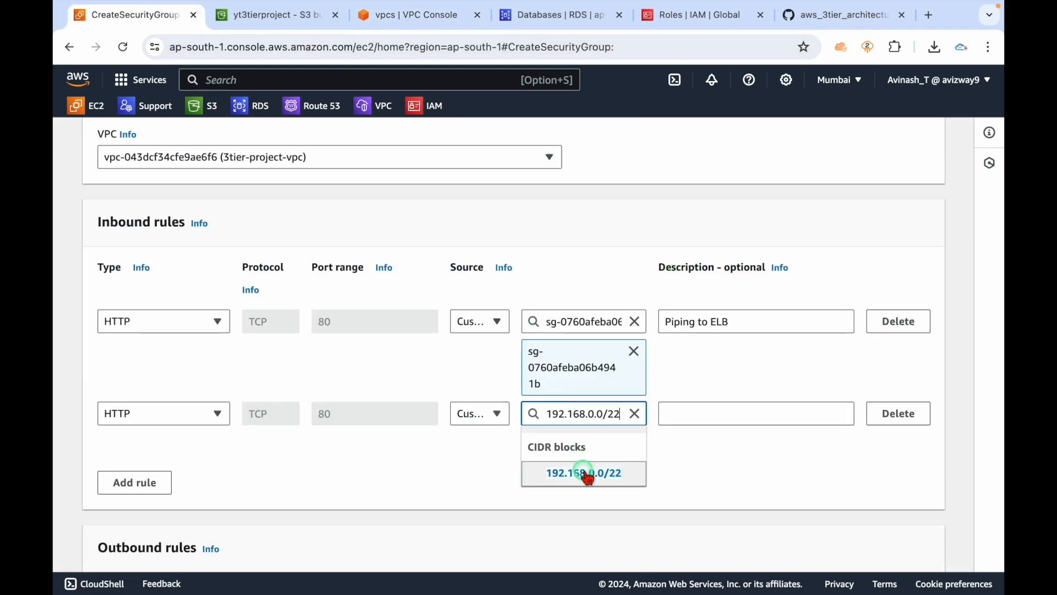
{"action": "left_click", "coordinate": [545, 467]}
- Describe the second rule as 'VPC CIDR', create WEB-SG, and return to the security groups list
{"action": "left_click", "coordinate": [732, 410]}
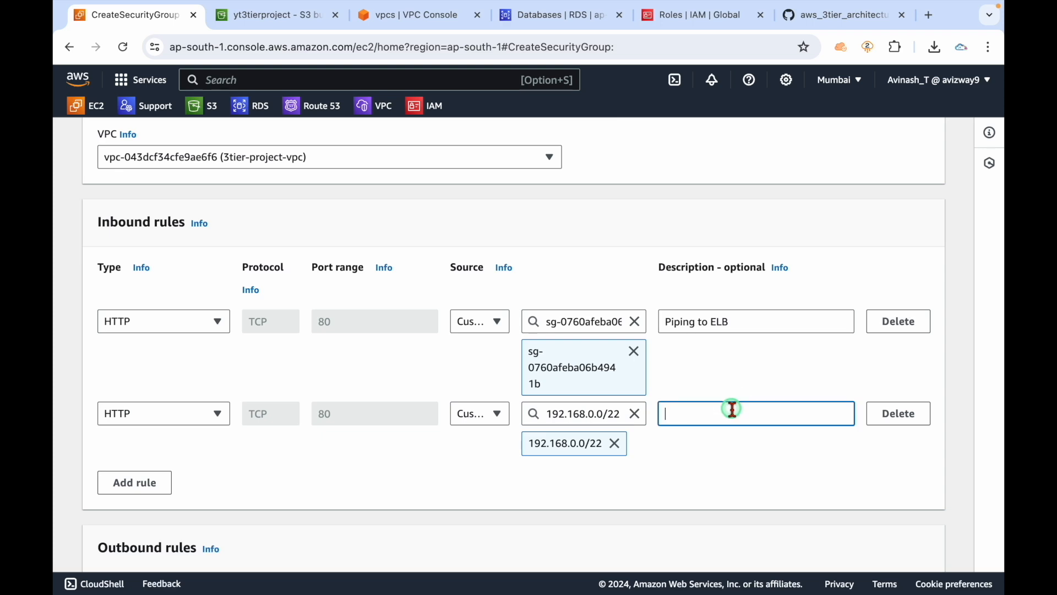
{"action": "type", "text": "VPC CIDR"}
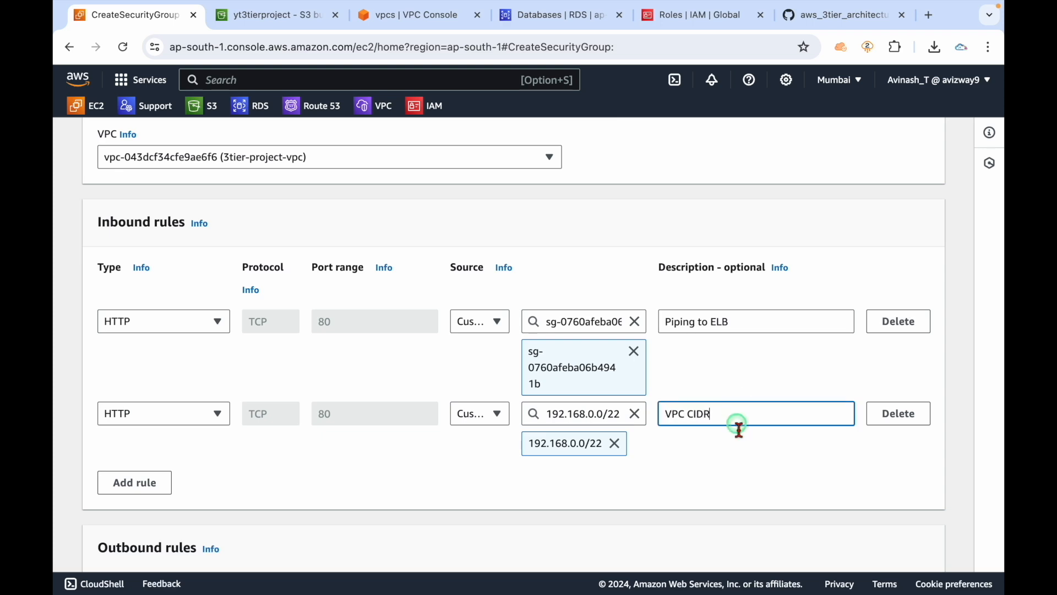
{"action": "scroll", "coordinate": [745, 458], "scroll_direction": "down", "scroll_amount": 7}
{"action": "scroll", "coordinate": [885, 555], "scroll_direction": "down", "scroll_amount": 2}
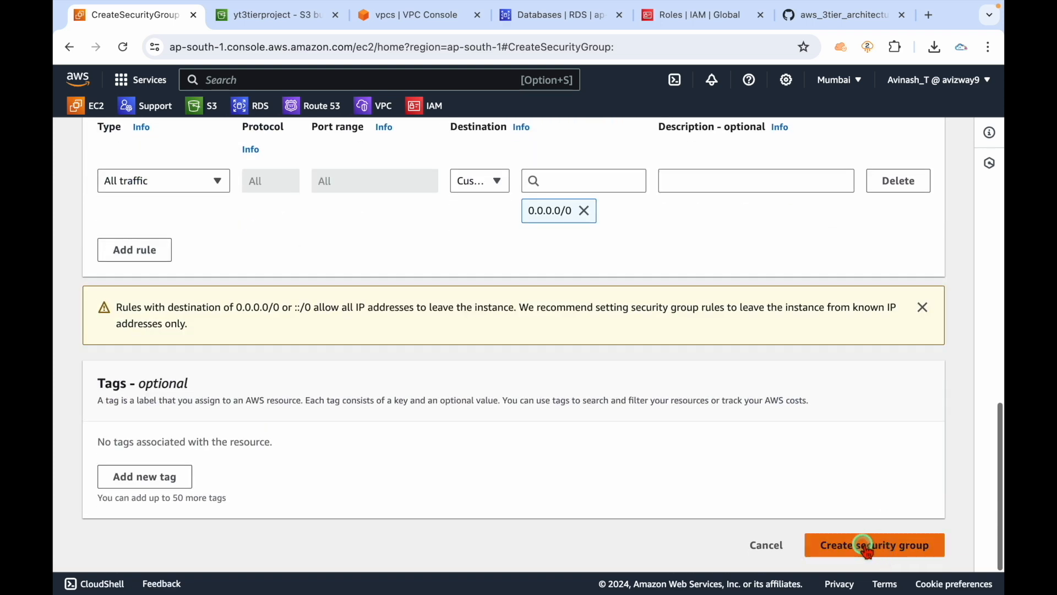
{"action": "left_click", "coordinate": [861, 544]}
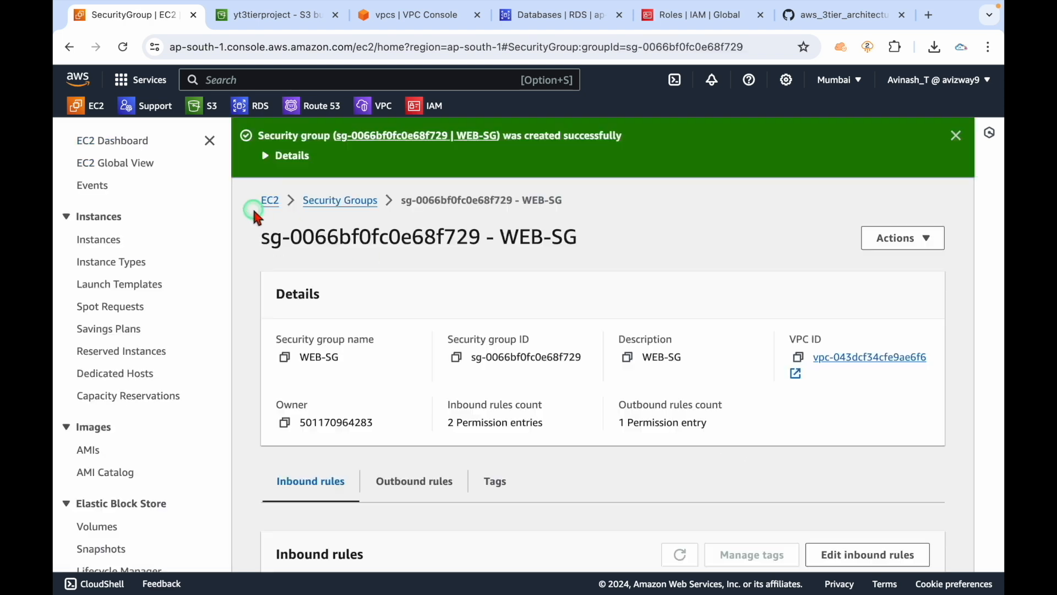
{"action": "left_click_drag", "start_coordinate": [501, 237], "coordinate": [608, 242]}
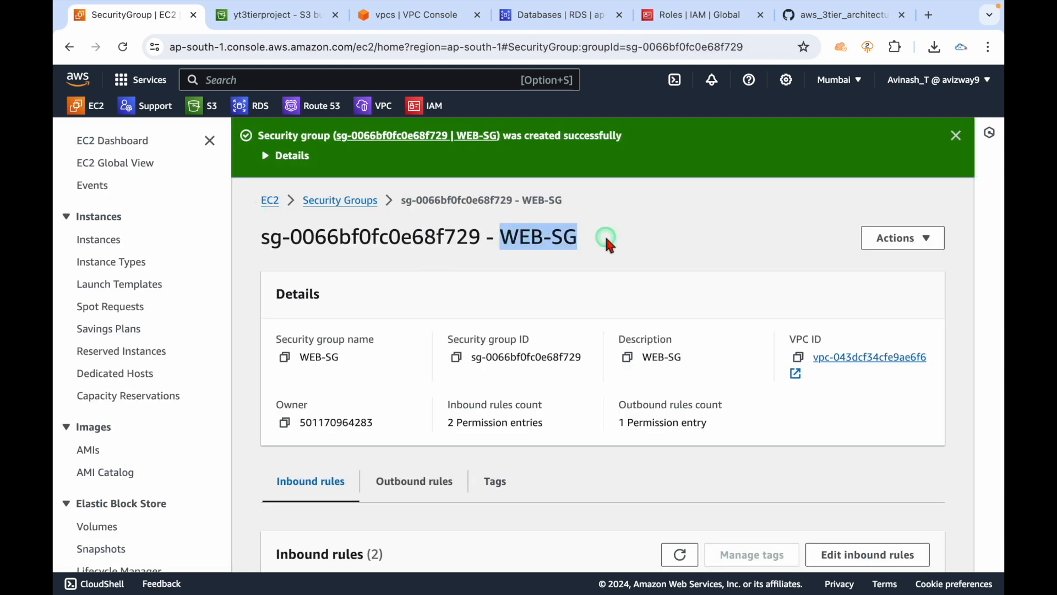
{"action": "left_click", "coordinate": [361, 201]}
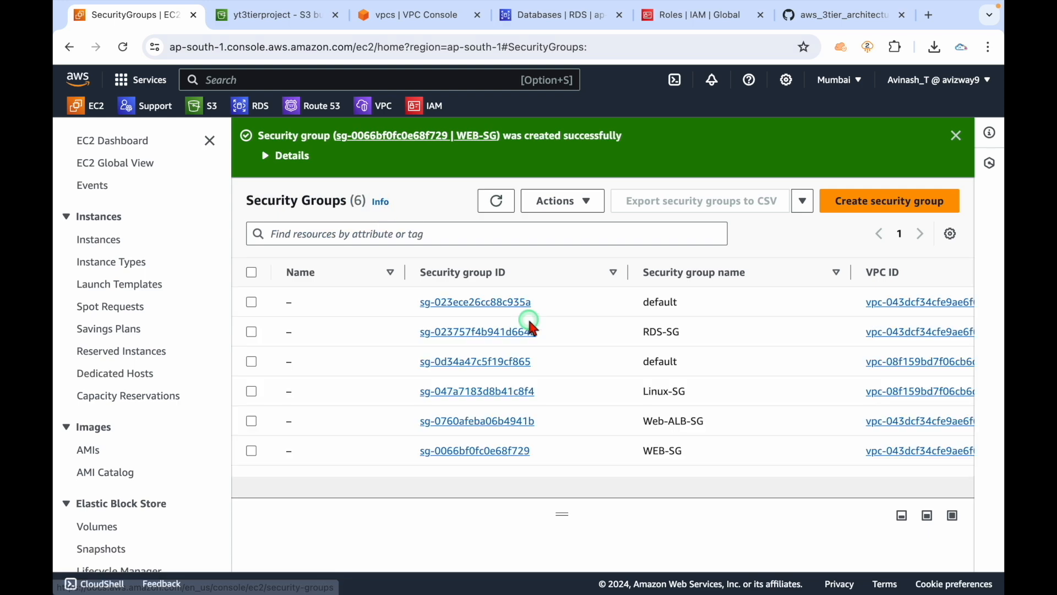
{"action": "left_click", "coordinate": [956, 135]}
- Check the web and '1 App servers' items in phases.txt, then open a blank Create security group form
{"action": "key", "text": "super+Tab"}
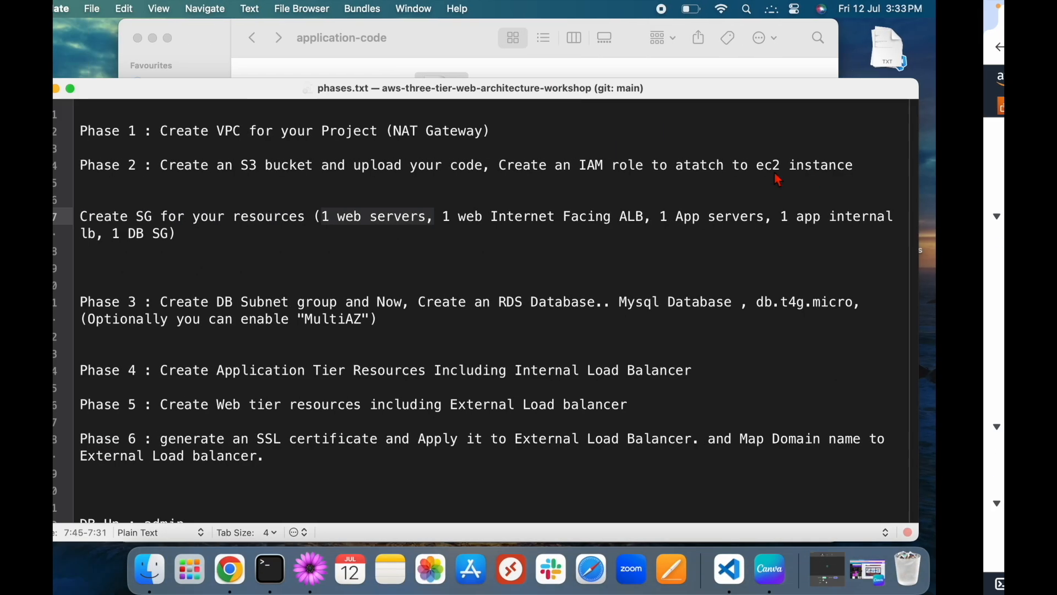
{"action": "left_click_drag", "start_coordinate": [391, 216], "coordinate": [718, 220]}
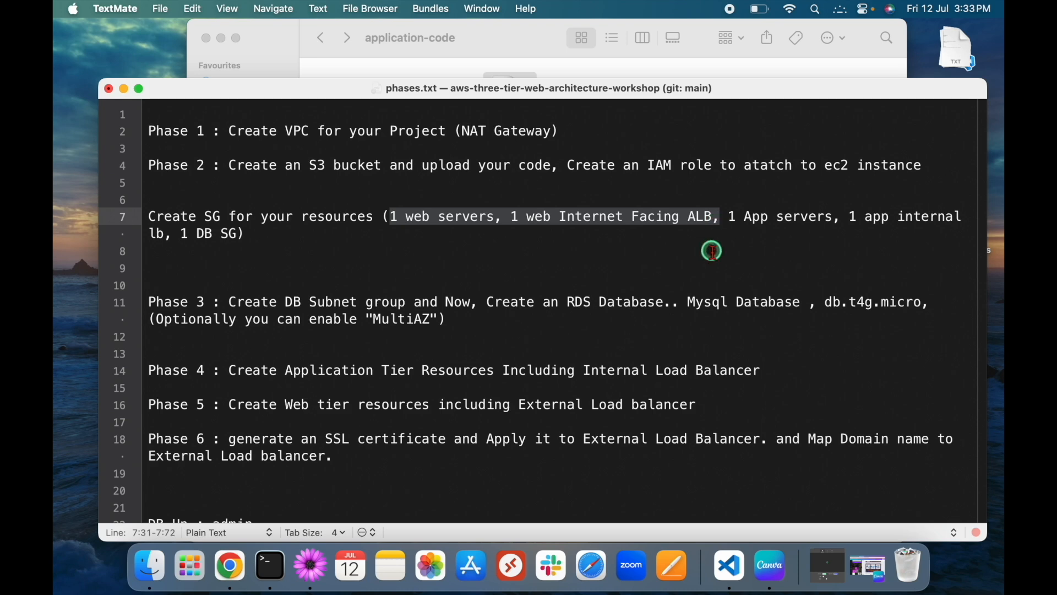
{"action": "left_click_drag", "start_coordinate": [729, 217], "coordinate": [960, 215]}
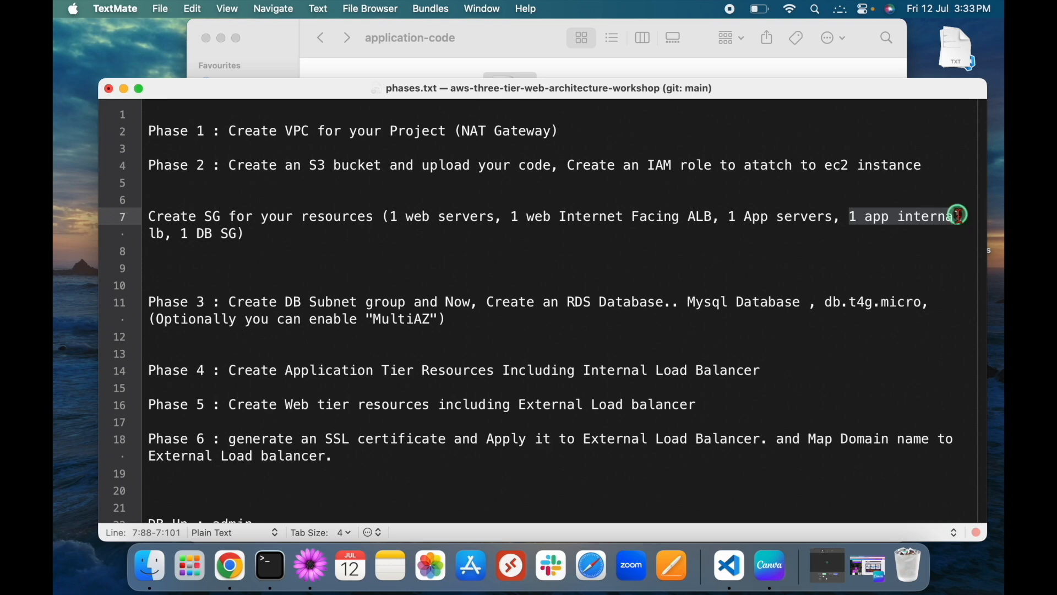
{"action": "left_click", "coordinate": [805, 236]}
{"action": "left_click_drag", "start_coordinate": [731, 222], "coordinate": [832, 217]}
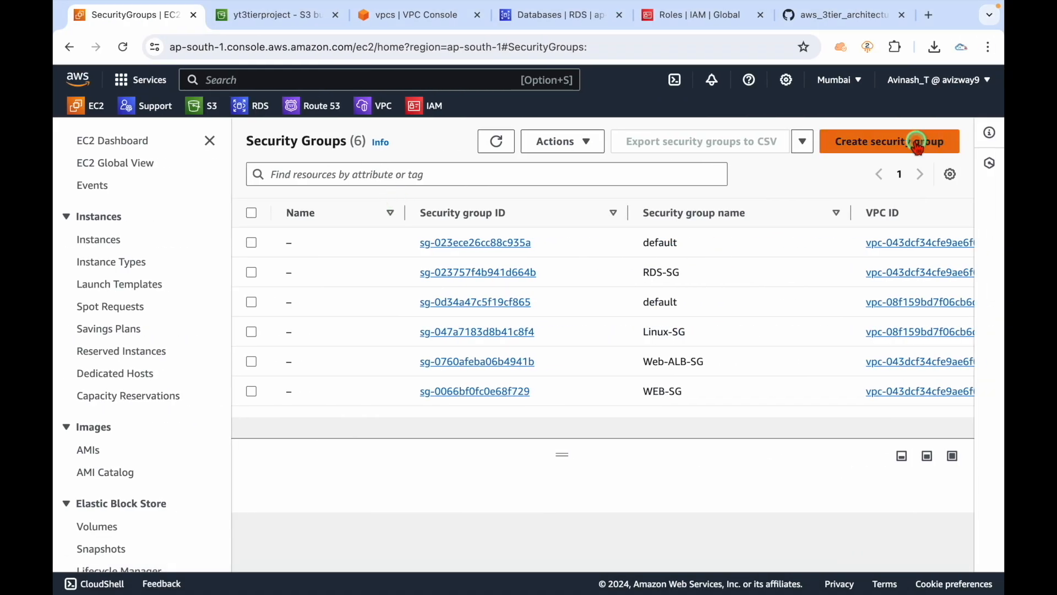
{"action": "left_click", "coordinate": [887, 142]}
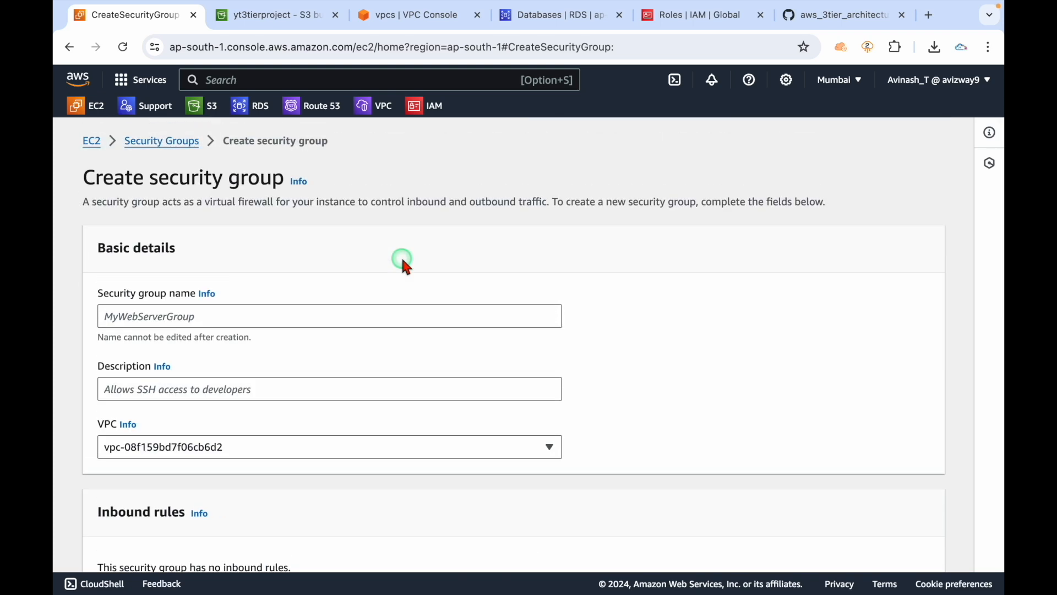
- Name the group APP-SG with description 'APP SG' in 3tier-project-vpc
{"action": "left_click", "coordinate": [374, 316]}
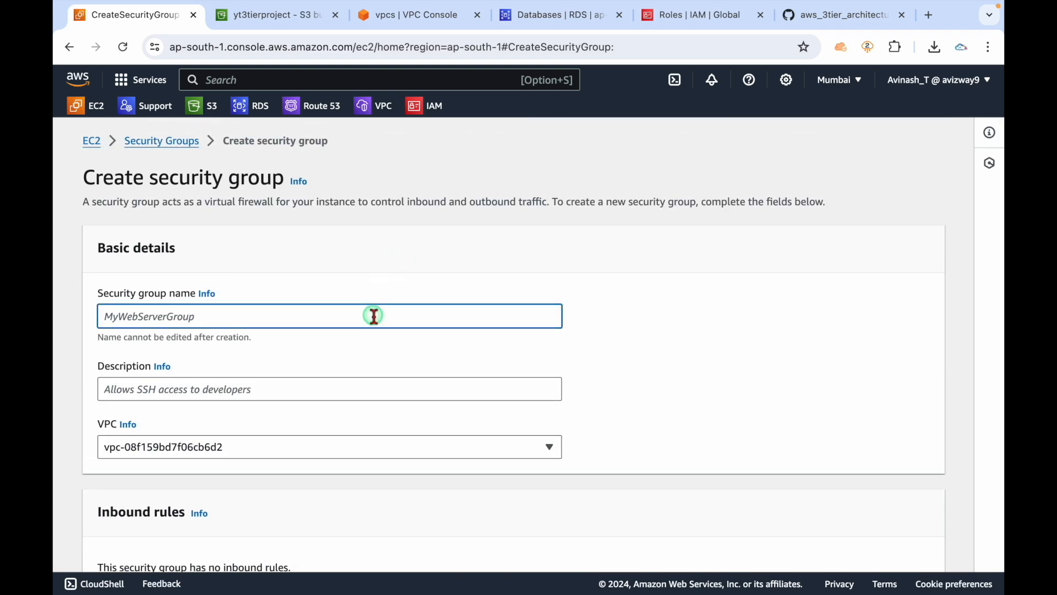
{"action": "type", "text": "APP-SG"}
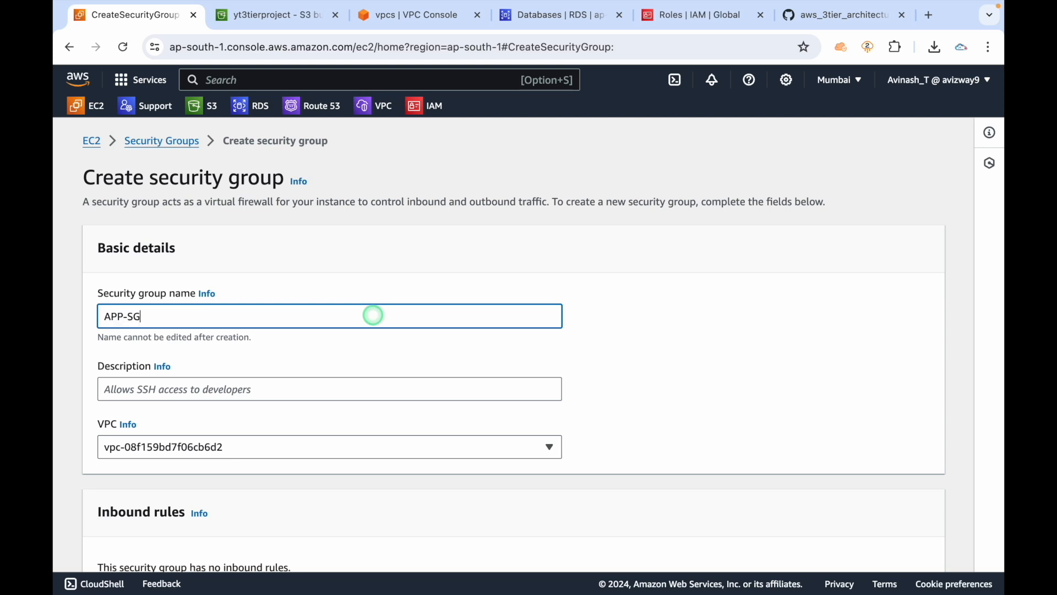
{"action": "scroll", "coordinate": [373, 315], "scroll_direction": "down", "scroll_amount": 2}
{"action": "left_click", "coordinate": [322, 272]}
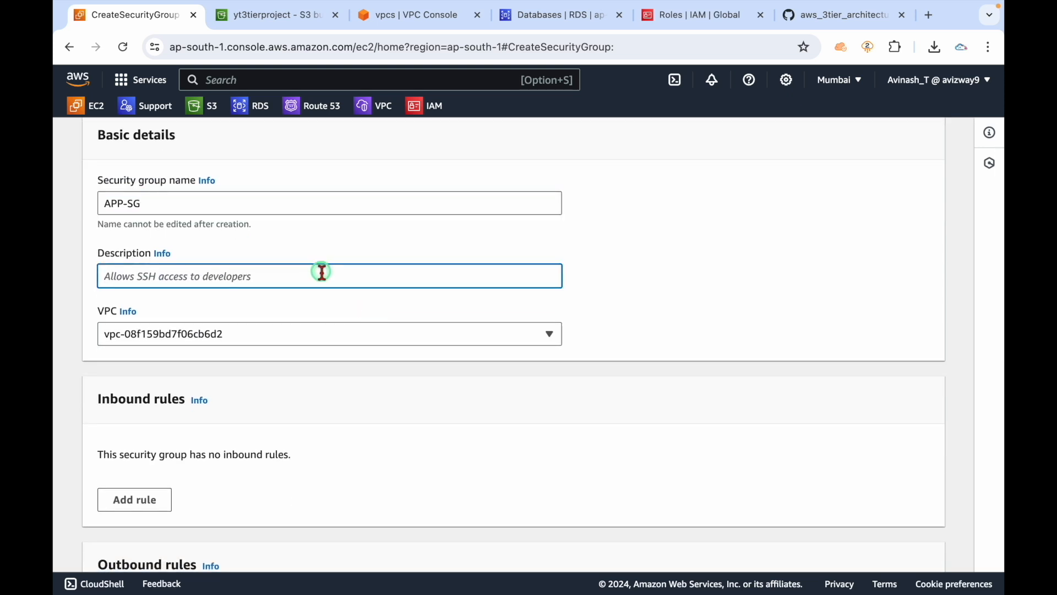
{"action": "type", "text": "APP SG"}
{"action": "scroll", "coordinate": [387, 330], "scroll_direction": "down", "scroll_amount": 1}
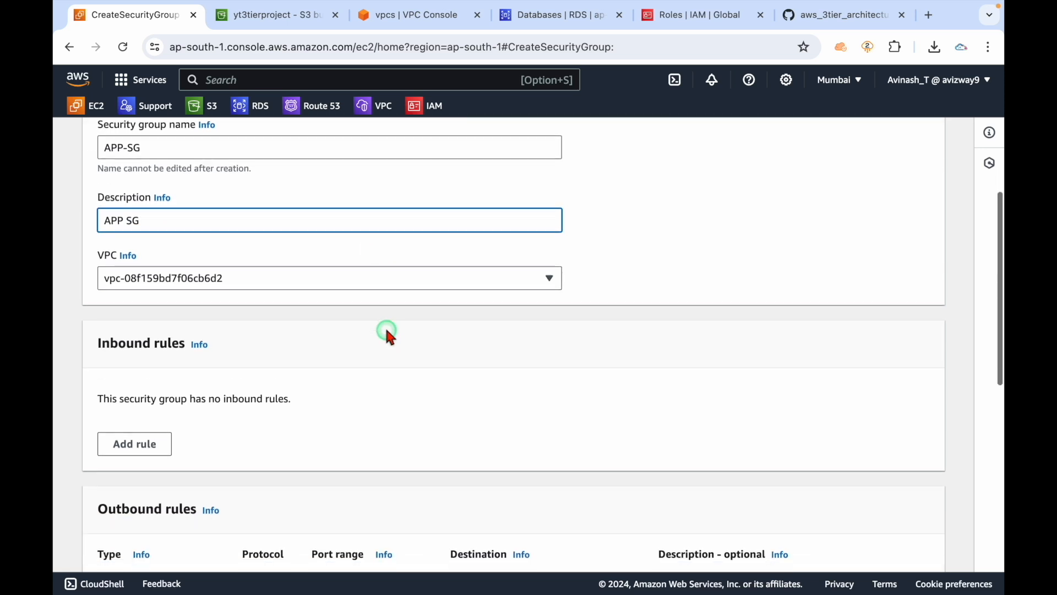
{"action": "left_click", "coordinate": [353, 282]}
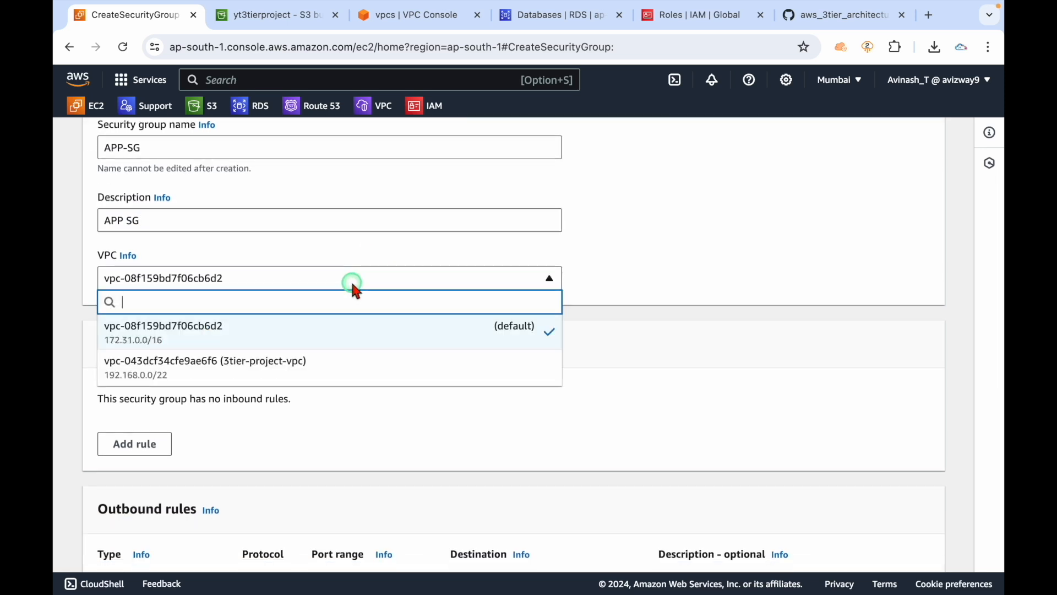
{"action": "left_click", "coordinate": [316, 375]}
{"action": "scroll", "coordinate": [660, 378], "scroll_direction": "down", "scroll_amount": 2}
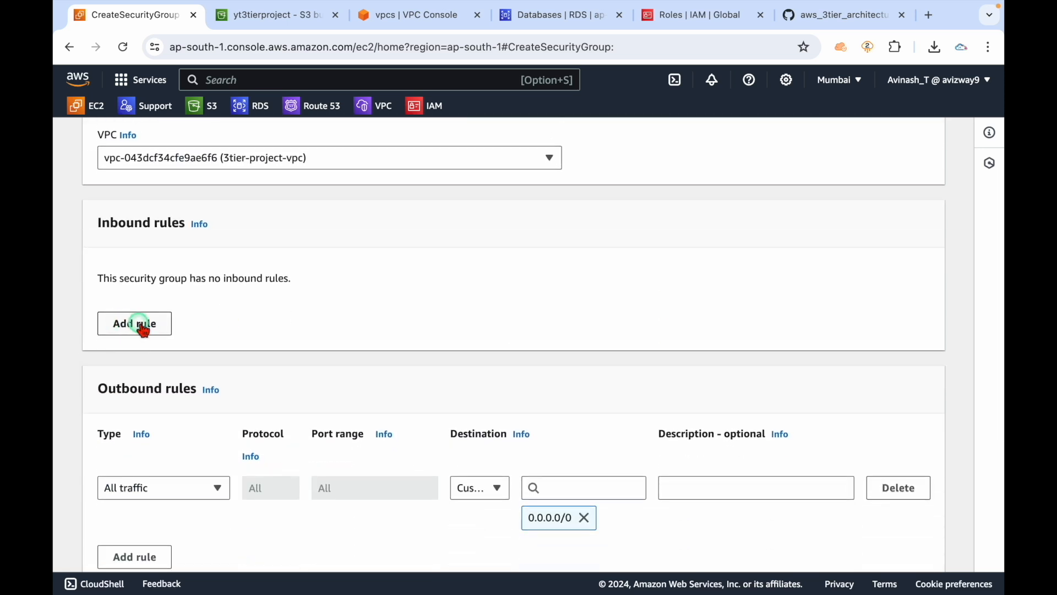
- Add an inbound Custom TCP rule on port 4000 with source 192.168.0.0/22
{"action": "left_click", "coordinate": [142, 326]}
{"action": "left_click", "coordinate": [181, 325]}
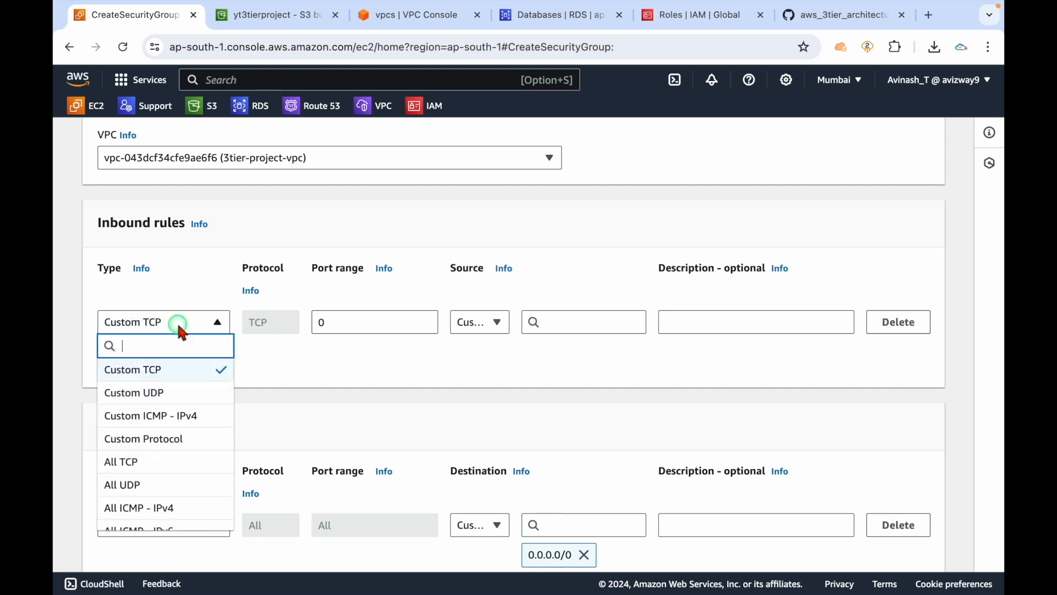
{"action": "left_click", "coordinate": [357, 318]}
{"action": "left_click", "coordinate": [311, 324]}
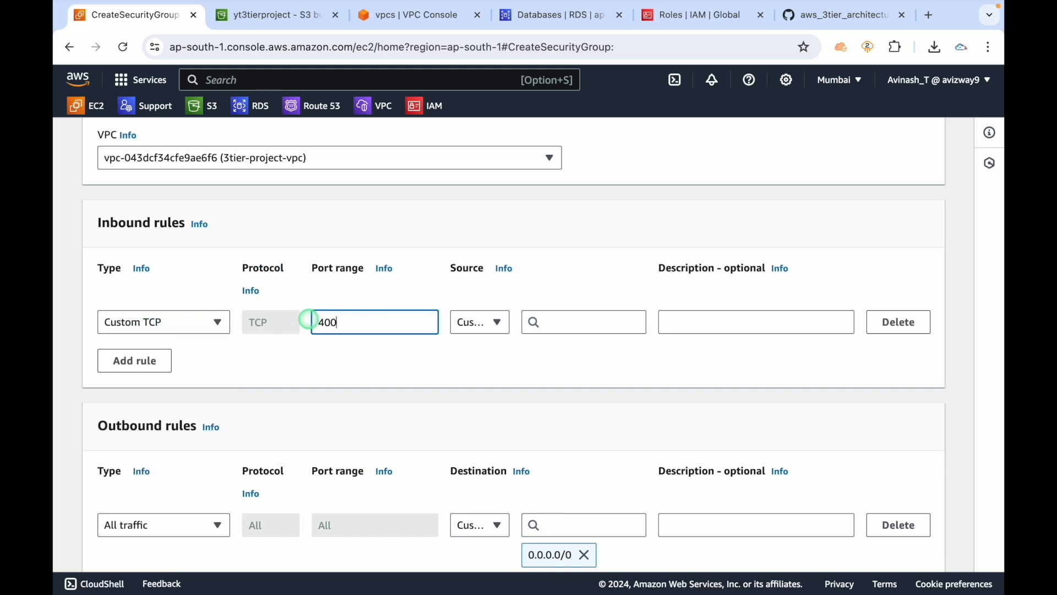
{"action": "left_click", "coordinate": [475, 369]}
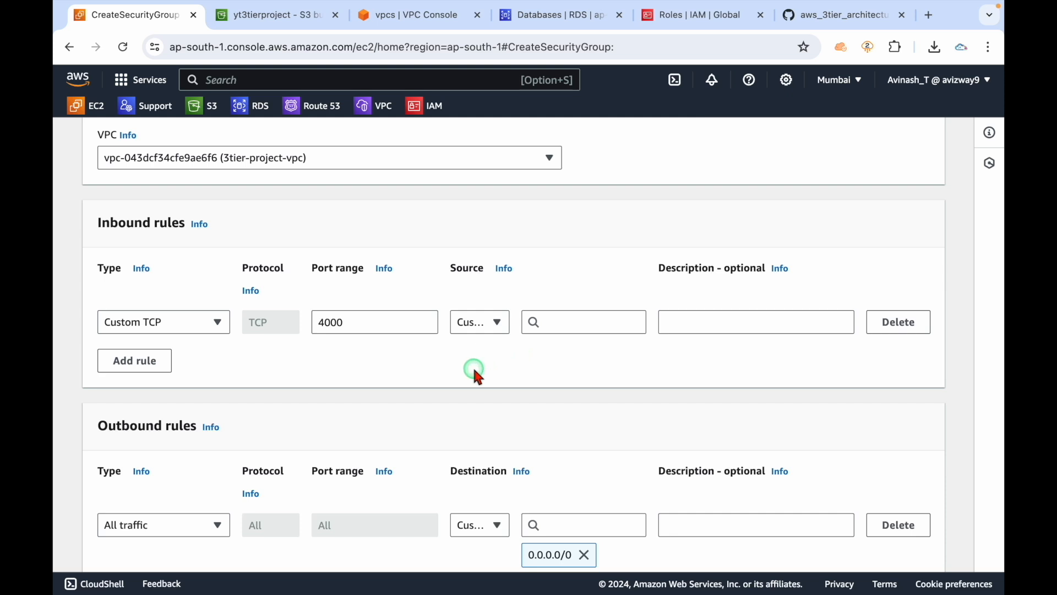
{"action": "left_click", "coordinate": [564, 318]}
{"action": "type", "text": "192.168.0.0/22"}
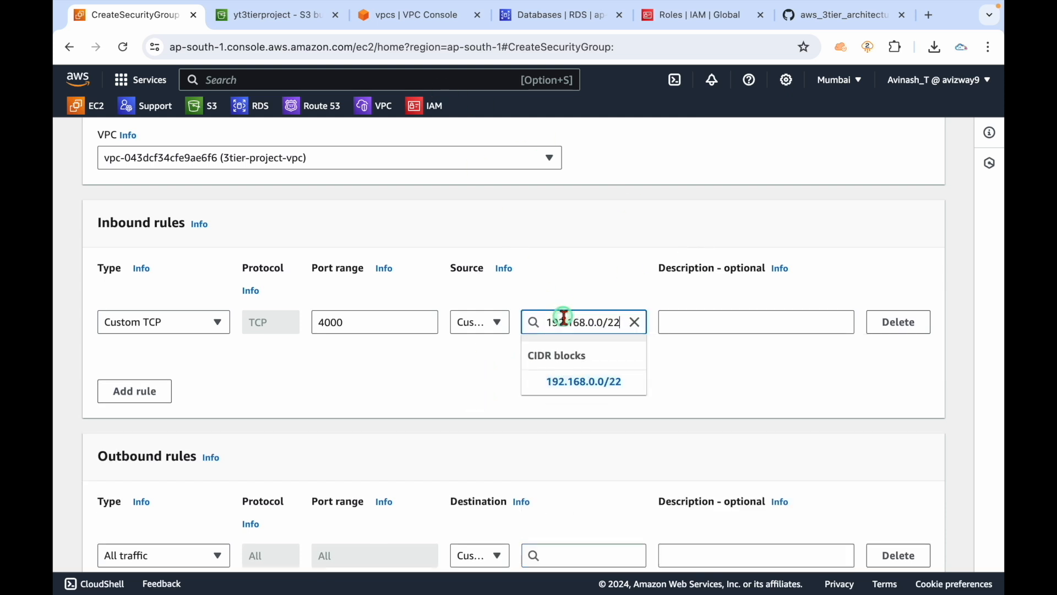
{"action": "left_click", "coordinate": [590, 385]}
- Describe the rule as 'VPC CIDR', create APP-SG, and return to the security groups list
{"action": "left_click", "coordinate": [724, 325]}
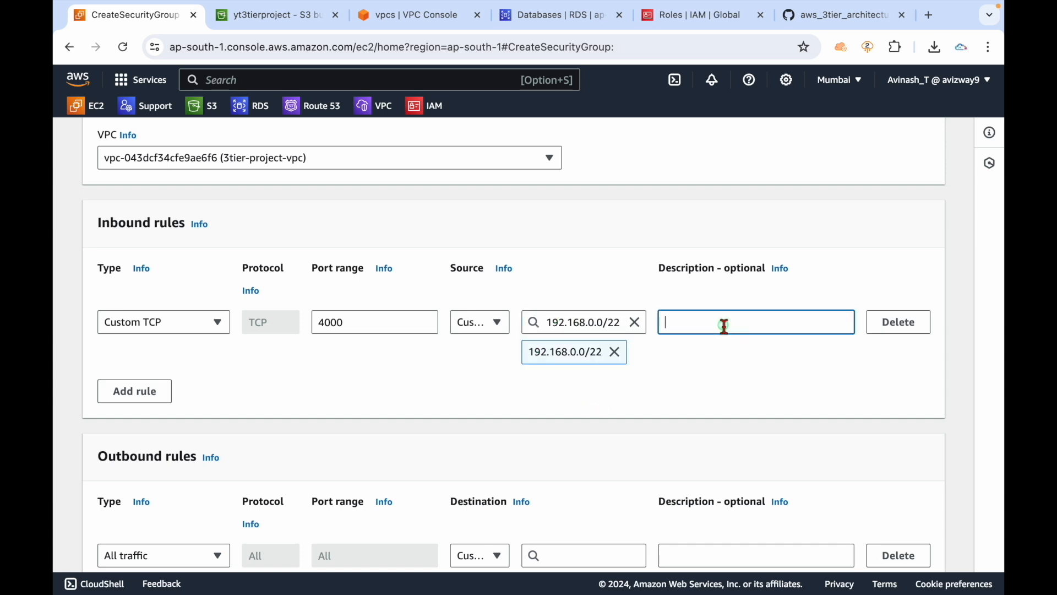
{"action": "type", "text": "VPC CIDR"}
{"action": "left_click", "coordinate": [746, 390]}
{"action": "scroll", "coordinate": [747, 393], "scroll_direction": "down", "scroll_amount": 7}
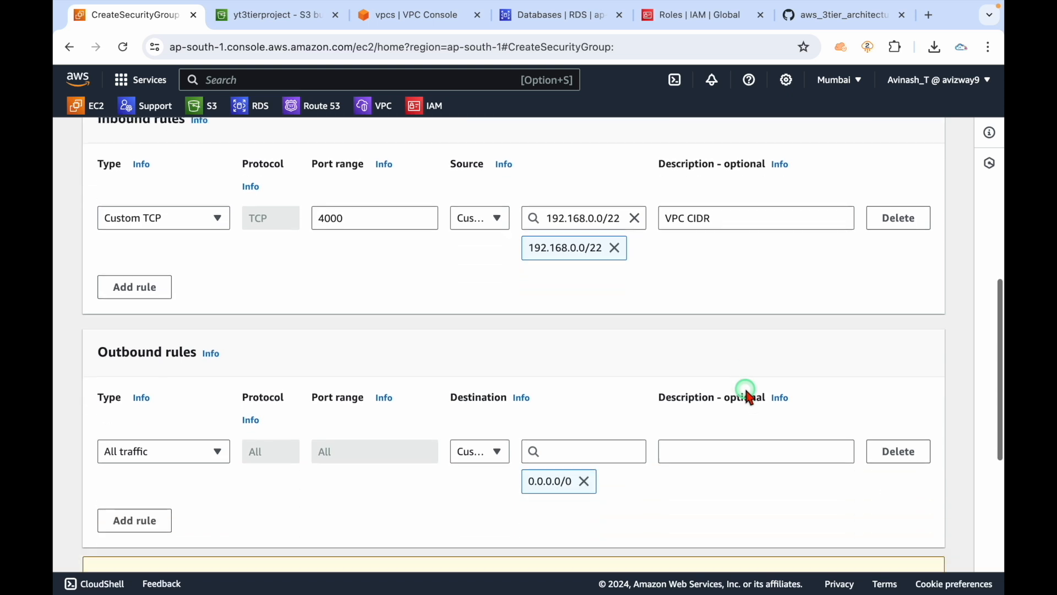
{"action": "left_click", "coordinate": [853, 544]}
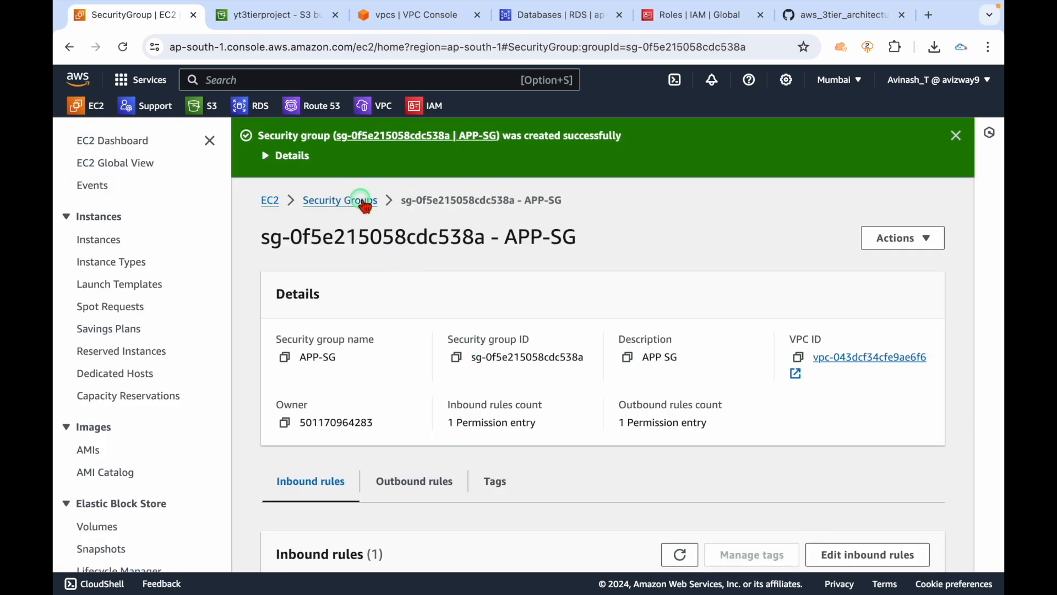
{"action": "left_click", "coordinate": [365, 205]}
- Start a security group named Int-alb, with Int-alb as its description, in 3tier-project-vpc
{"action": "left_click", "coordinate": [874, 200]}
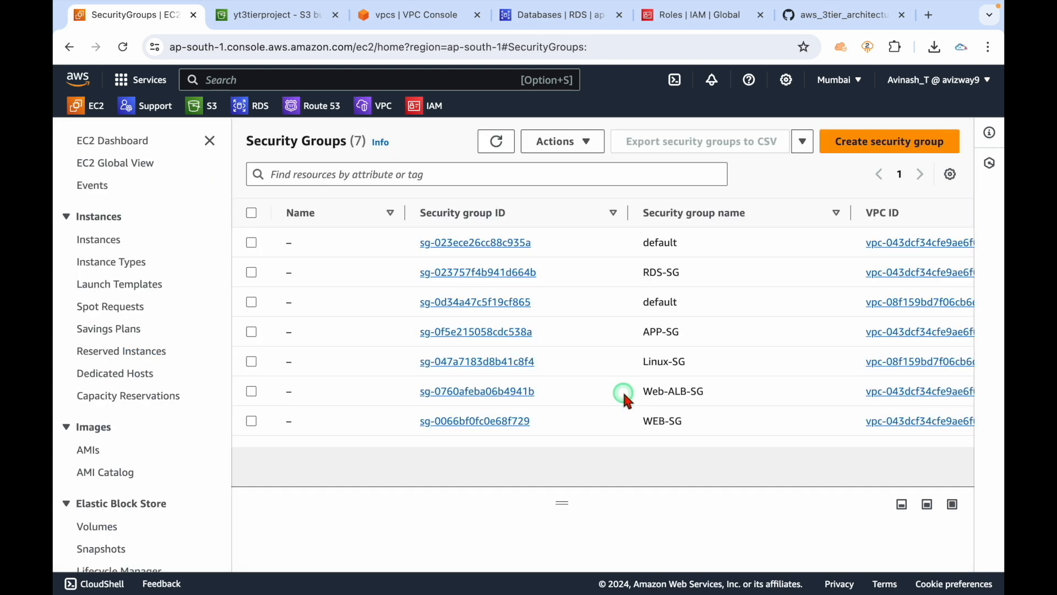
{"action": "left_click", "coordinate": [842, 142]}
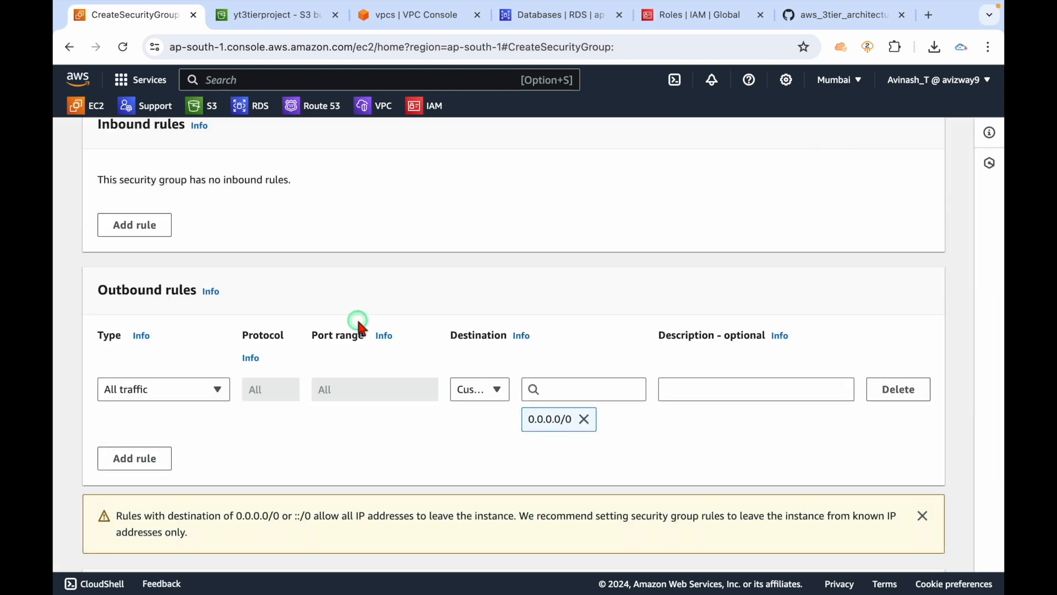
{"action": "scroll", "coordinate": [386, 322], "scroll_direction": "up", "scroll_amount": 7}
{"action": "left_click", "coordinate": [269, 320]}
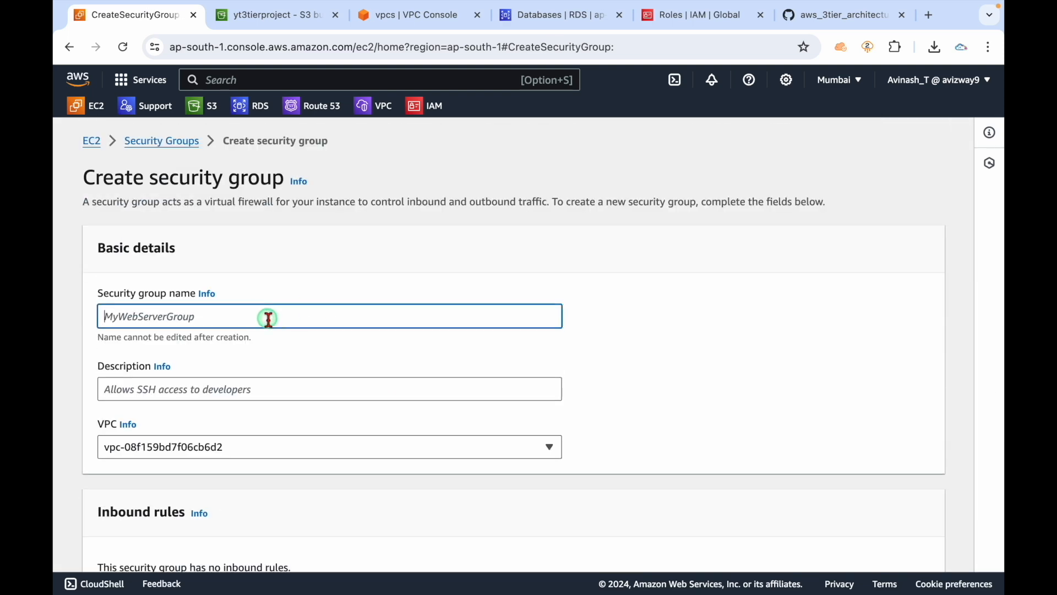
{"action": "type", "text": "Int-"}
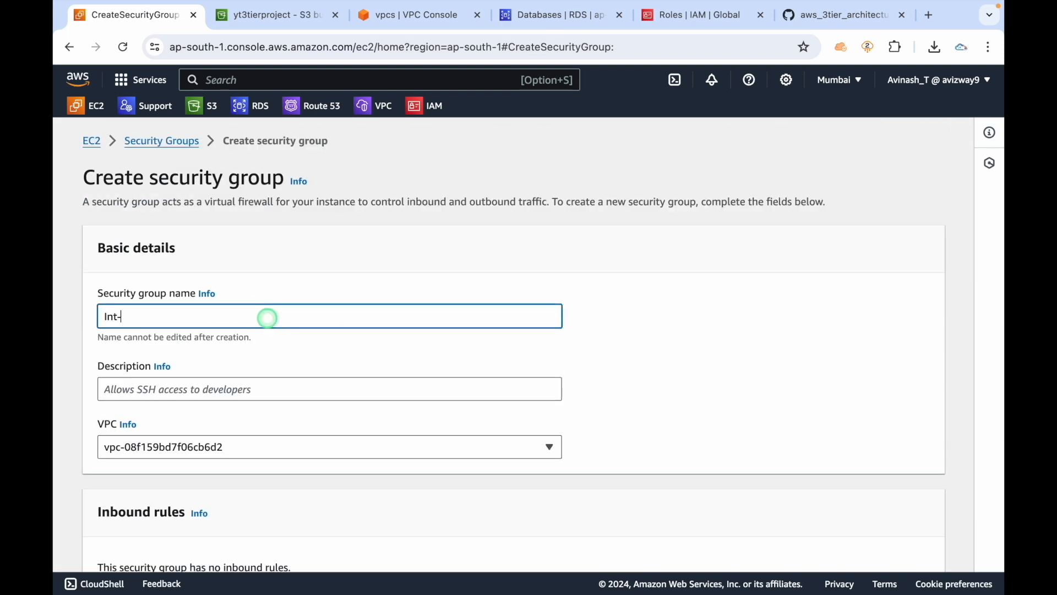
{"action": "key", "text": "super+a"}
{"action": "key", "text": "super+c"}
{"action": "key", "text": "Tab"}
{"action": "key", "text": "Tab"}
{"action": "key", "text": "super+v"}
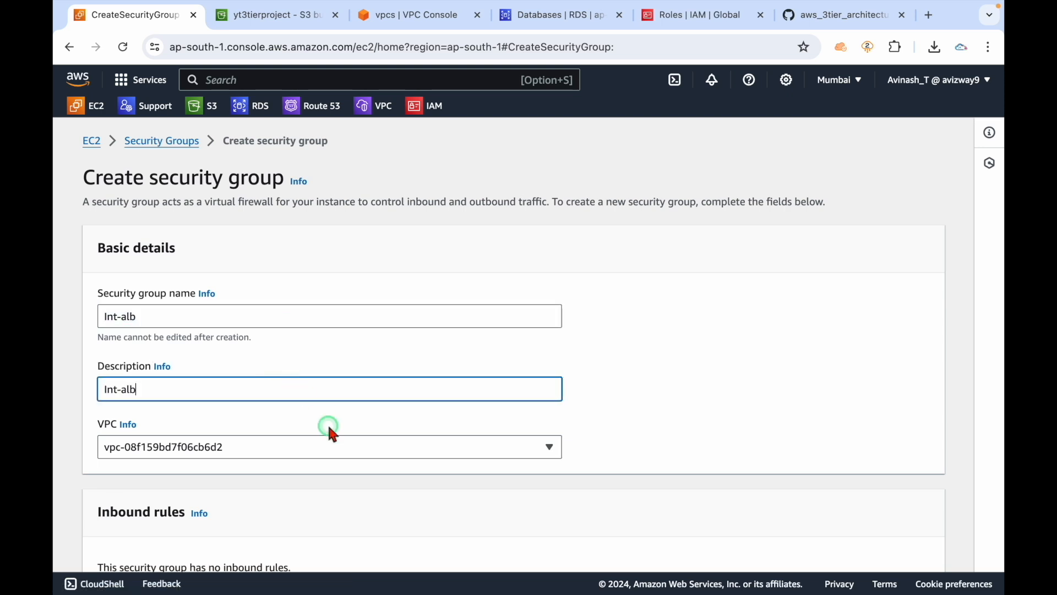
{"action": "scroll", "coordinate": [327, 427], "scroll_direction": "down", "scroll_amount": 2}
{"action": "left_click", "coordinate": [279, 309]}
{"action": "left_click", "coordinate": [273, 398]}
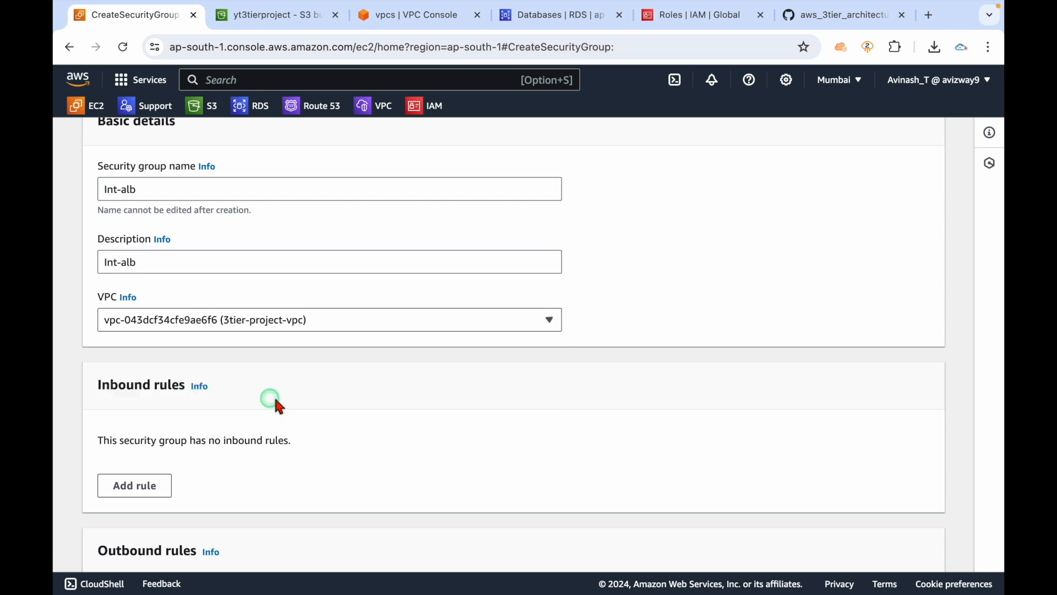
- Add an inbound HTTP rule, discard the invalid Int-alb source, and go to the VPC list
{"action": "scroll", "coordinate": [354, 400], "scroll_direction": "down", "scroll_amount": 2}
{"action": "left_click", "coordinate": [144, 401]}
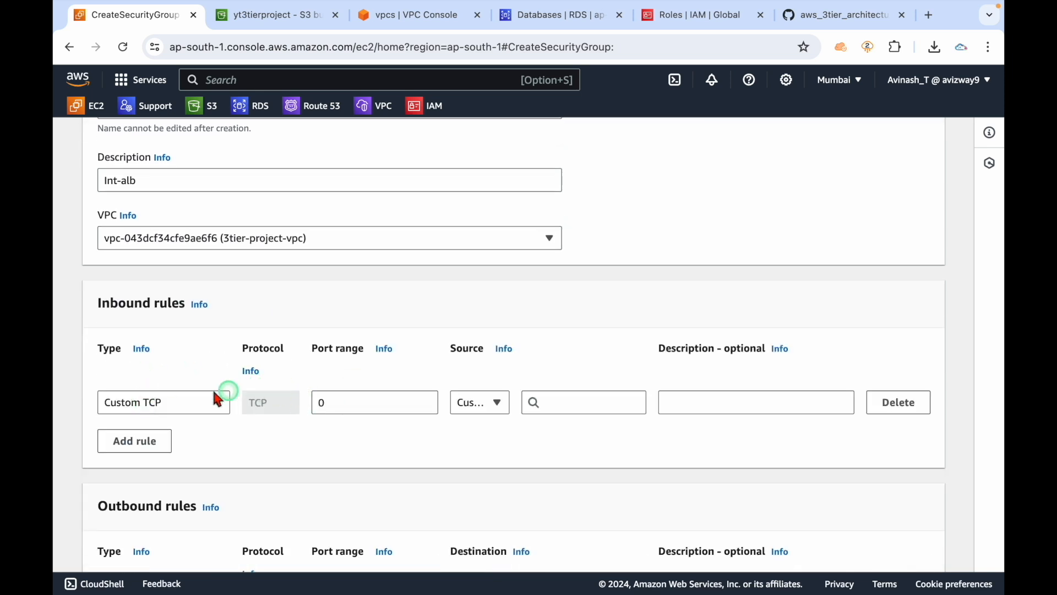
{"action": "left_click", "coordinate": [184, 405]}
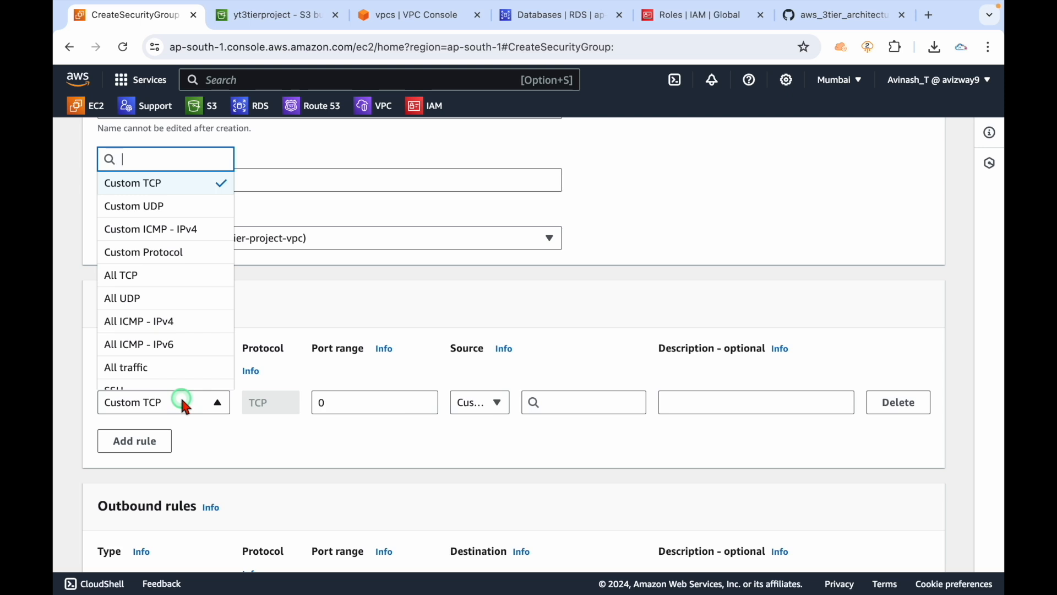
{"action": "type", "text": "htt"}
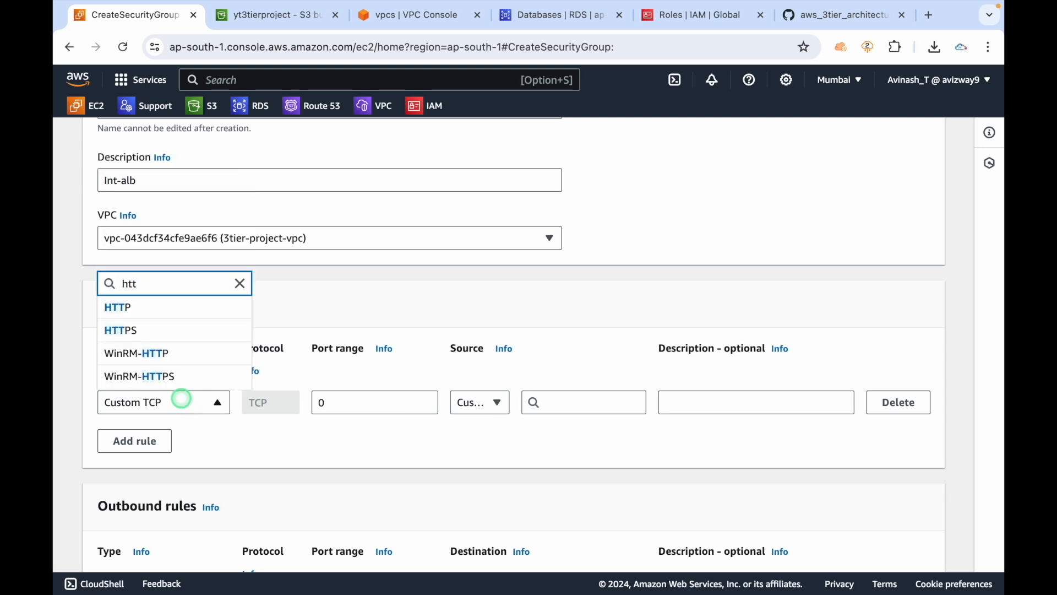
{"action": "left_click", "coordinate": [141, 310]}
{"action": "left_click", "coordinate": [479, 402]}
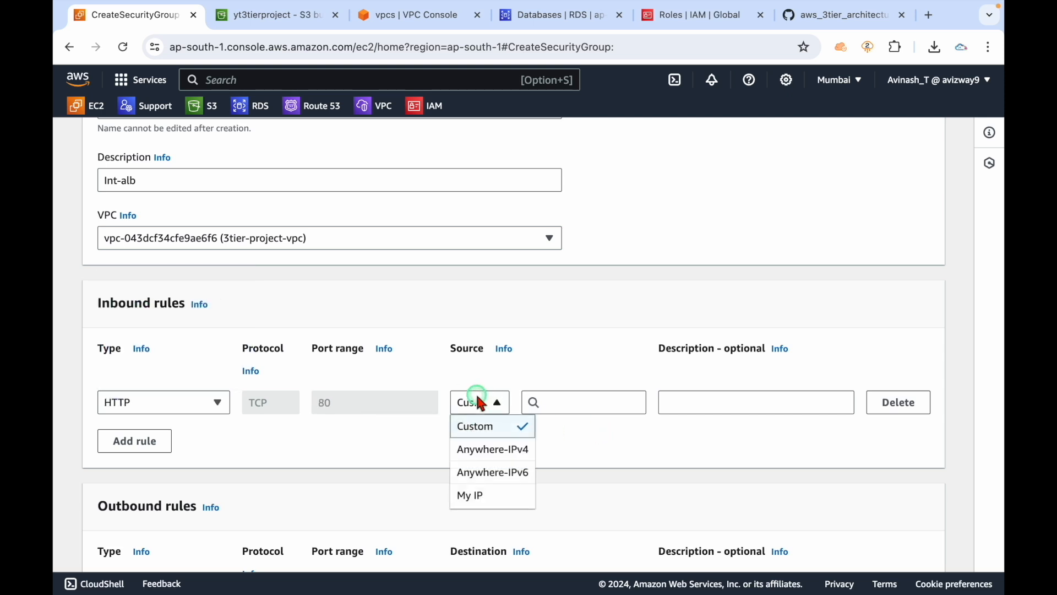
{"action": "left_click", "coordinate": [579, 403]}
{"action": "key", "text": "ctrl+v"}
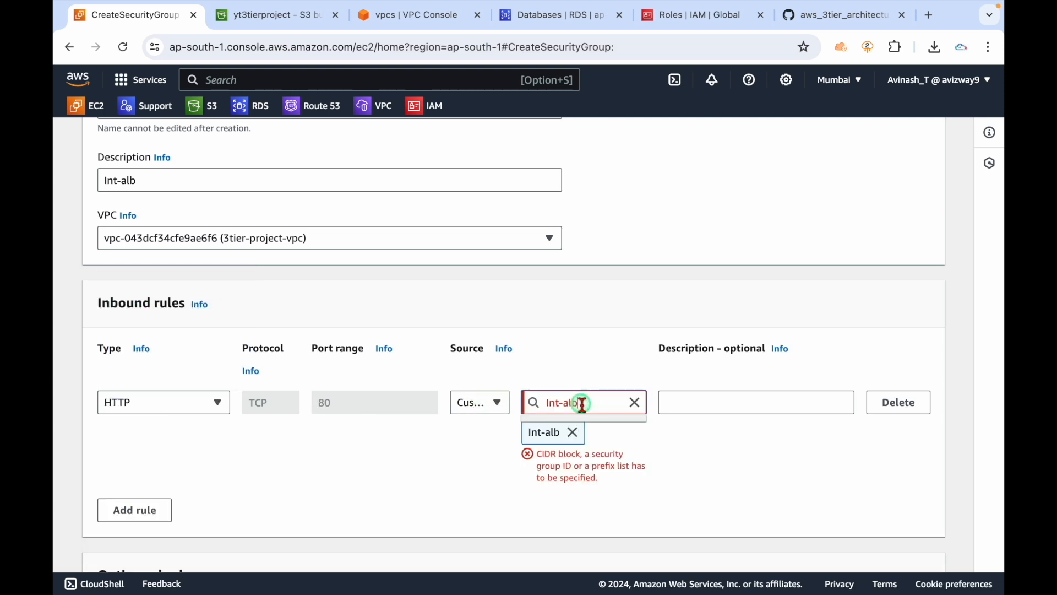
{"action": "left_click", "coordinate": [574, 433]}
{"action": "left_click", "coordinate": [438, 17]}
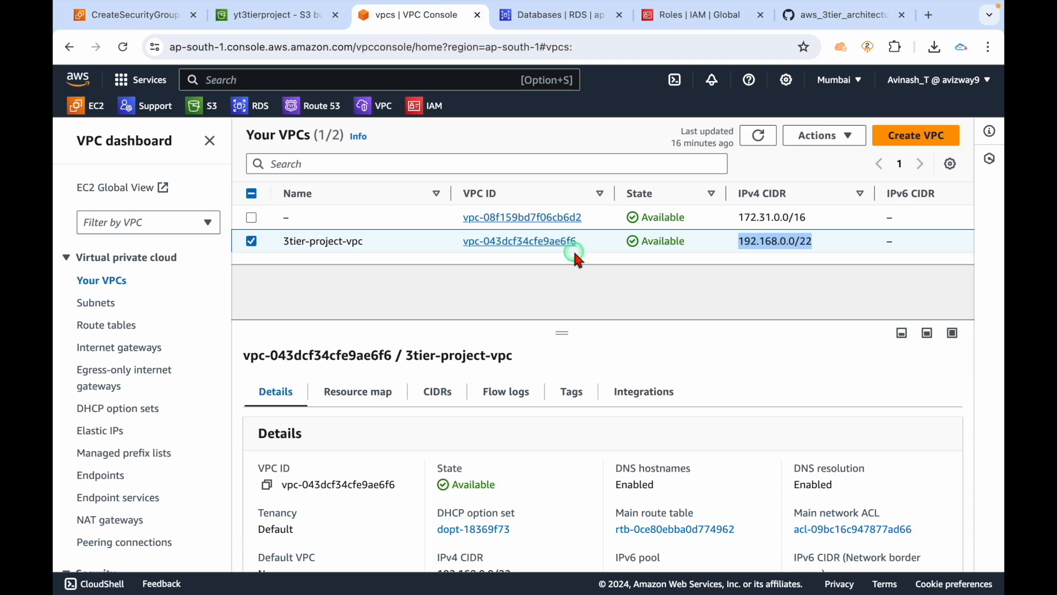
- Set the HTTP rule's source to the copied 192.168.0.0/22 CIDR, described 'VPC CIDR', and create Int-alb
{"action": "right_click", "coordinate": [771, 238]}
{"action": "left_click", "coordinate": [744, 289]}
{"action": "triple_click", "coordinate": [763, 246]}
{"action": "key", "text": "super+c"}
{"action": "left_click", "coordinate": [110, 14]}
{"action": "left_click", "coordinate": [577, 400]}
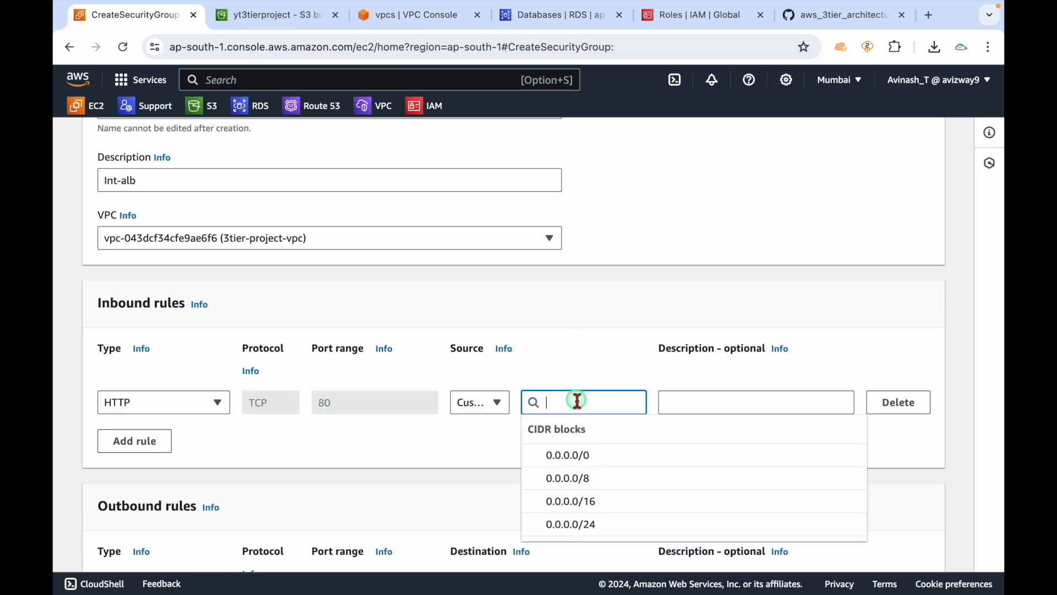
{"action": "key", "text": "super+v"}
{"action": "left_click", "coordinate": [583, 464]}
{"action": "left_click", "coordinate": [722, 400]}
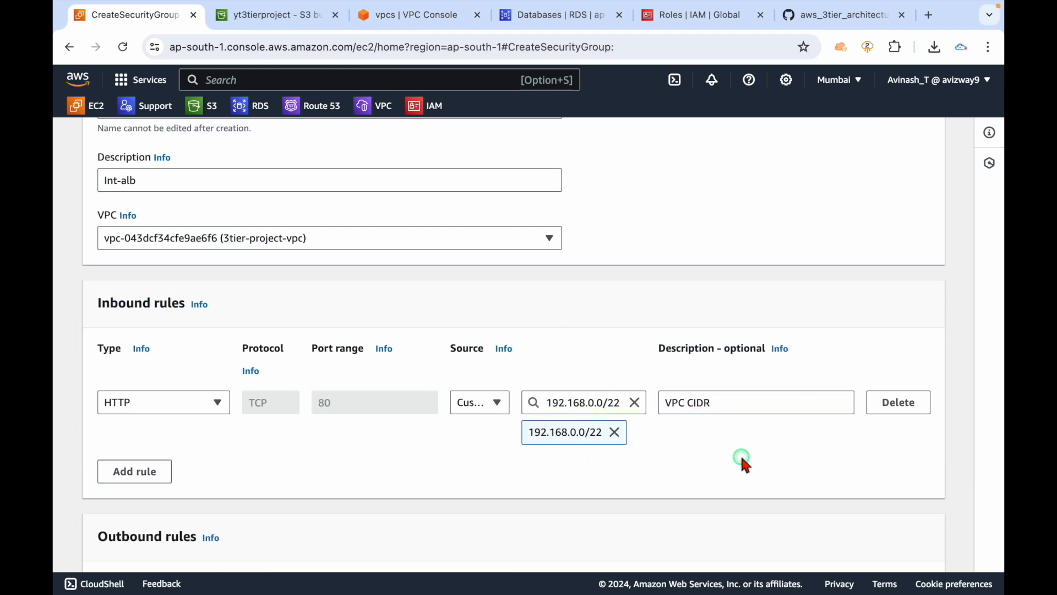
{"action": "scroll", "coordinate": [740, 454], "scroll_direction": "down", "scroll_amount": 8}
{"action": "left_click", "coordinate": [877, 550]}
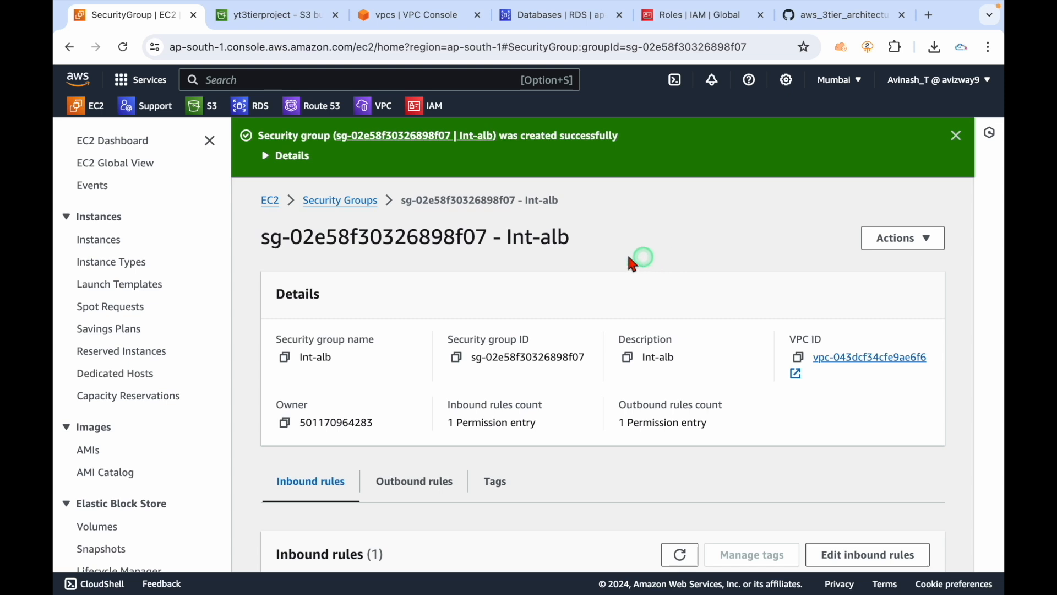
- Return to the Security Groups list, dismiss the success banner and locate Web-ALB-SG
{"action": "left_click", "coordinate": [339, 200]}
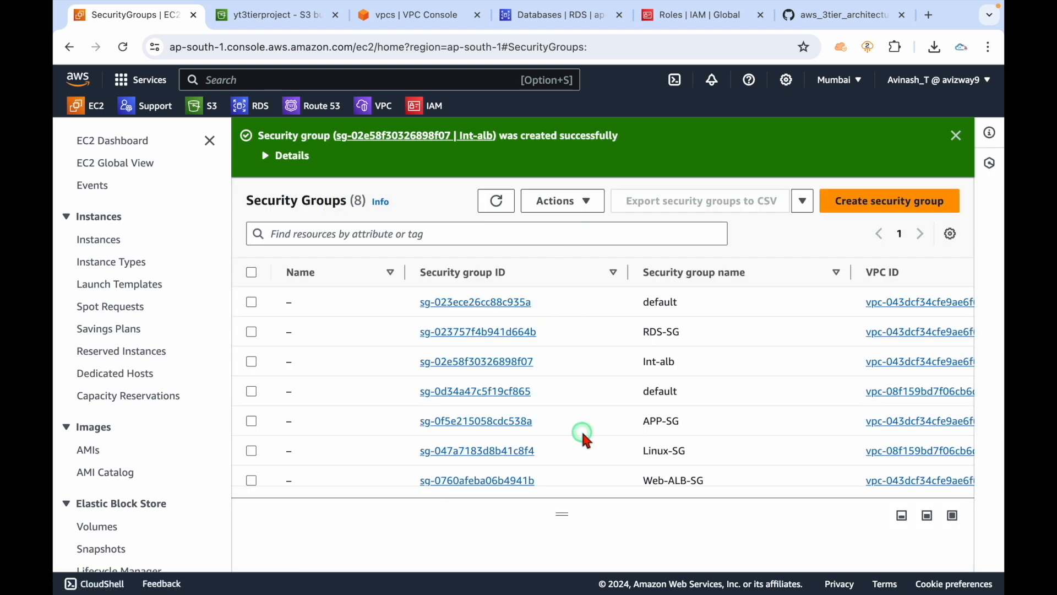
{"action": "left_click", "coordinate": [956, 136]}
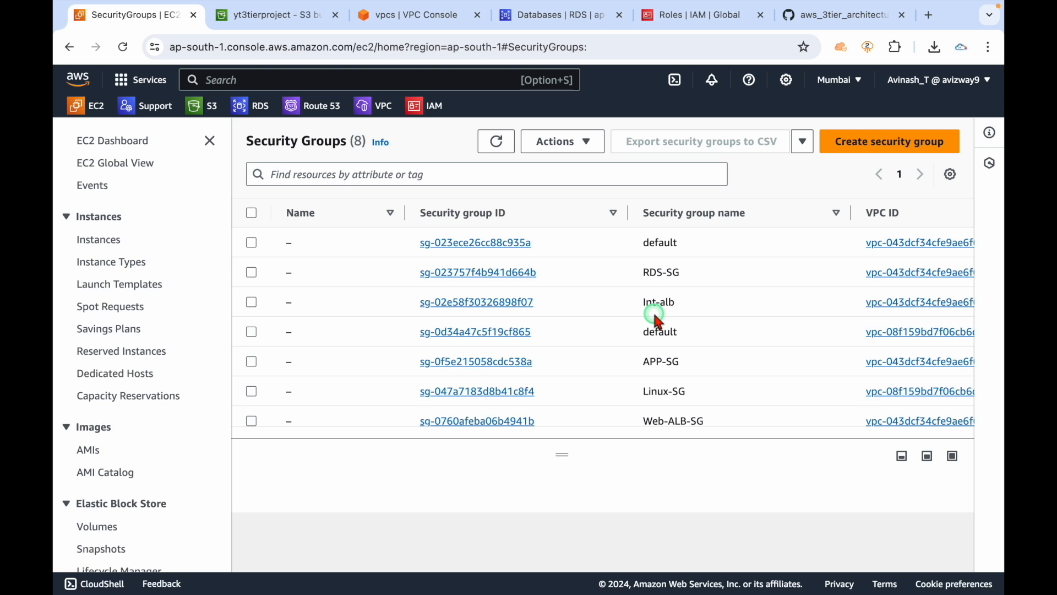
{"action": "left_click_drag", "start_coordinate": [643, 269], "coordinate": [703, 427]}
{"action": "left_click", "coordinate": [715, 354]}
{"action": "scroll", "coordinate": [715, 351], "scroll_direction": "down", "scroll_amount": 1}
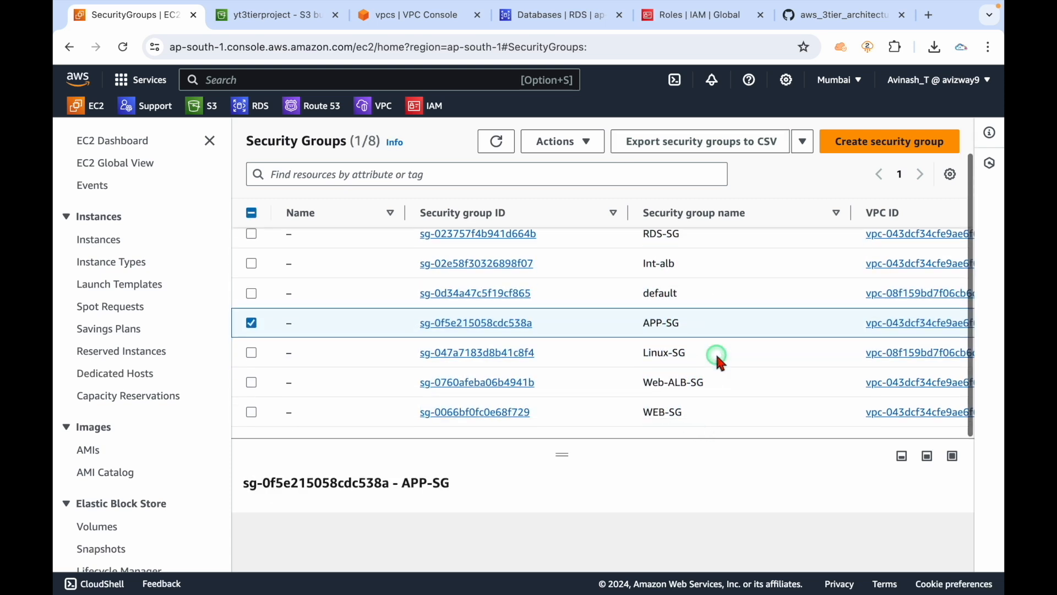
{"action": "left_click", "coordinate": [682, 376]}
{"action": "left_click_drag", "start_coordinate": [633, 381], "coordinate": [716, 381]}
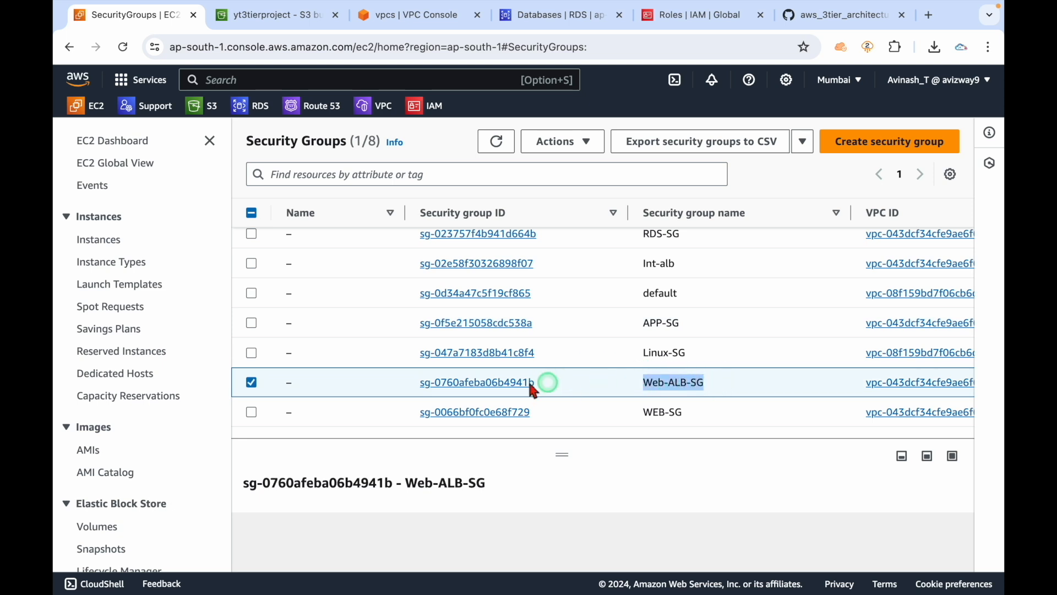
- Confirm Web-ALB-SG's inbound HTTPS and HTTP rules use source 0.0.0.0/0, then go to GitHub
{"action": "left_click", "coordinate": [512, 385]}
{"action": "scroll", "coordinate": [502, 420], "scroll_direction": "down", "scroll_amount": 2}
{"action": "scroll", "coordinate": [761, 502], "scroll_direction": "right", "scroll_amount": 5}
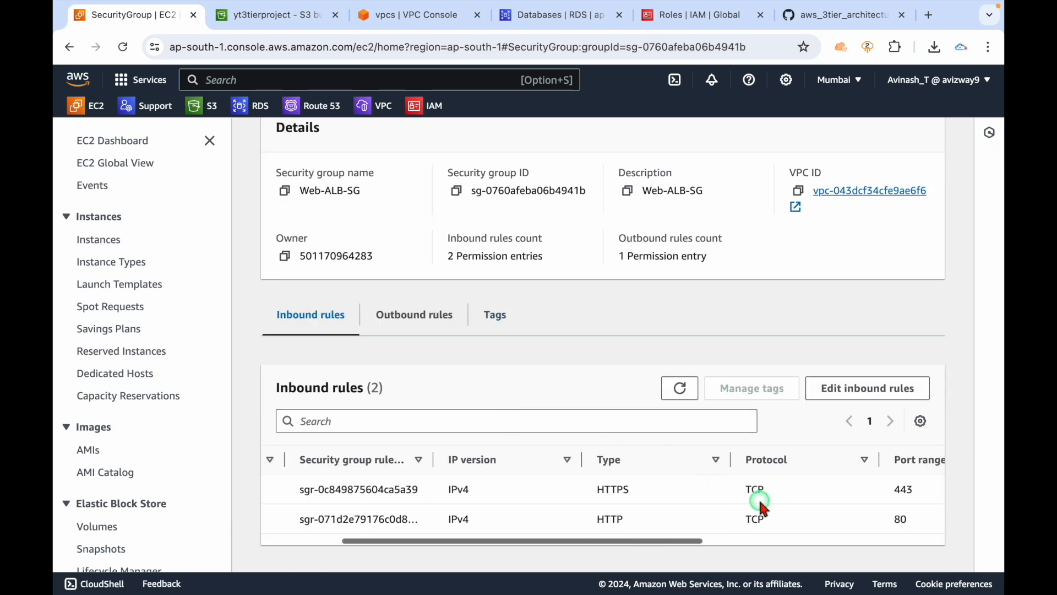
{"action": "left_click_drag", "start_coordinate": [579, 488], "coordinate": [639, 490]}
{"action": "left_click_drag", "start_coordinate": [597, 517], "coordinate": [678, 534]}
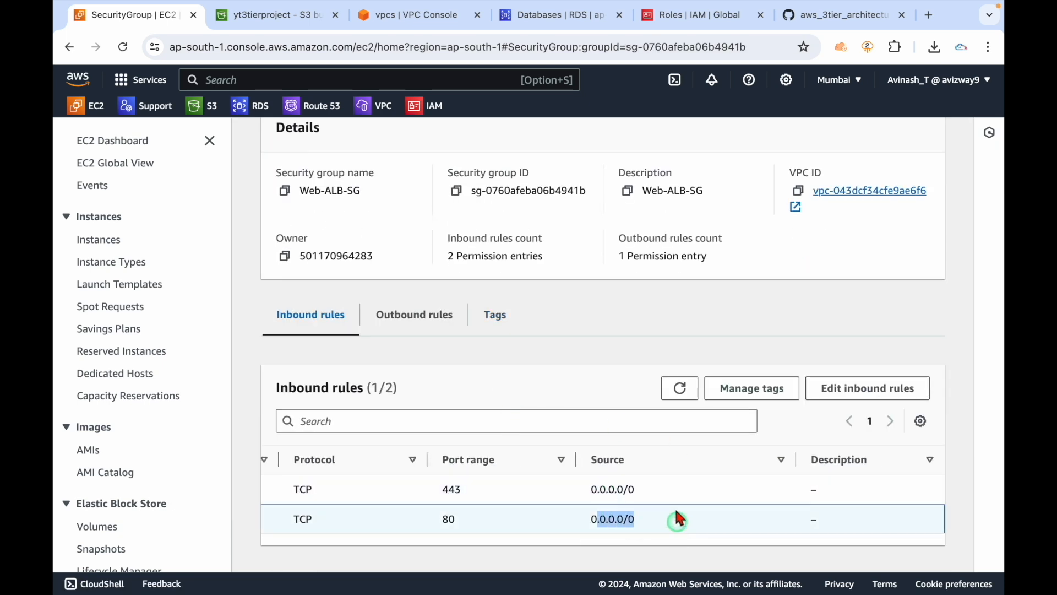
{"action": "left_click", "coordinate": [826, 15]}
- Annotate the diagram's path from Internet Gateway and load balancer through EC2 tiers to Aurora, then clear it
{"action": "scroll", "coordinate": [432, 408], "scroll_direction": "down", "scroll_amount": 1}
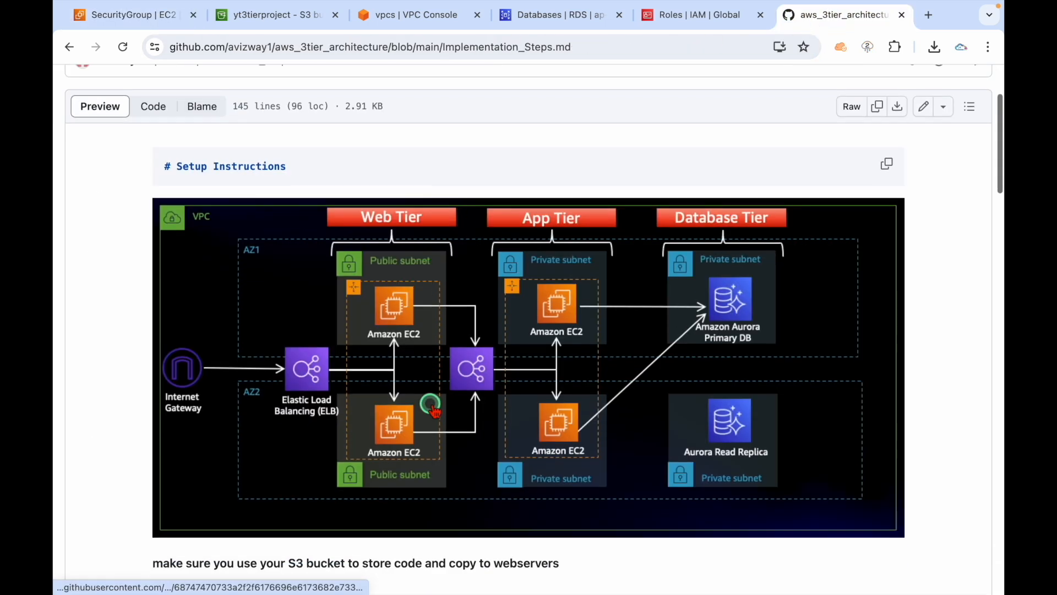
{"action": "key", "text": "ctrl+a"}
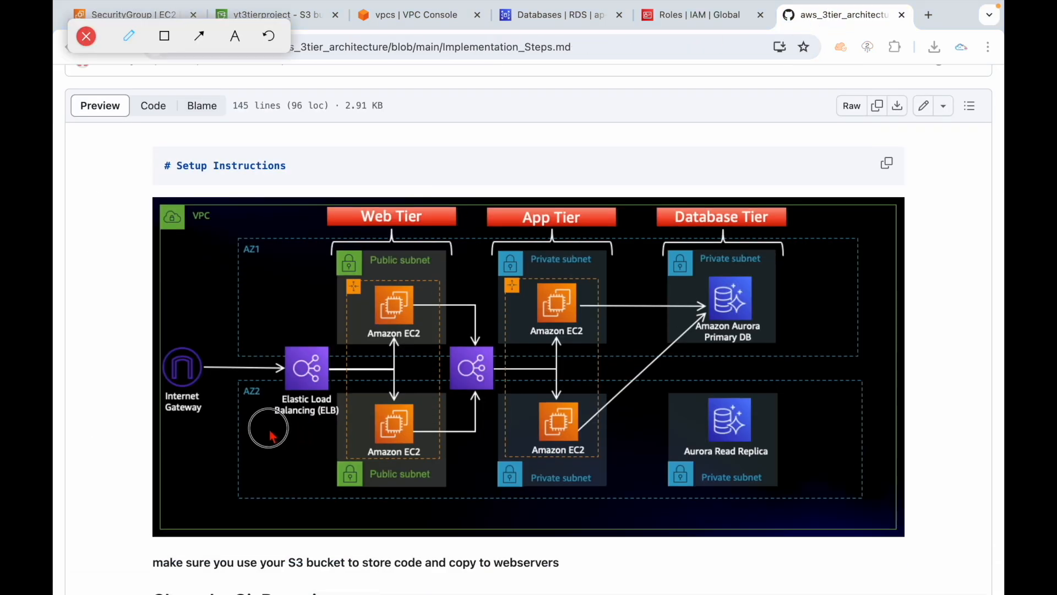
{"action": "mouse_move", "coordinate": [318, 323]}
{"action": "left_mouse_down"}
{"action": "mouse_move", "coordinate": [262, 412]}
{"action": "mouse_move", "coordinate": [285, 315]}
{"action": "left_mouse_up"}
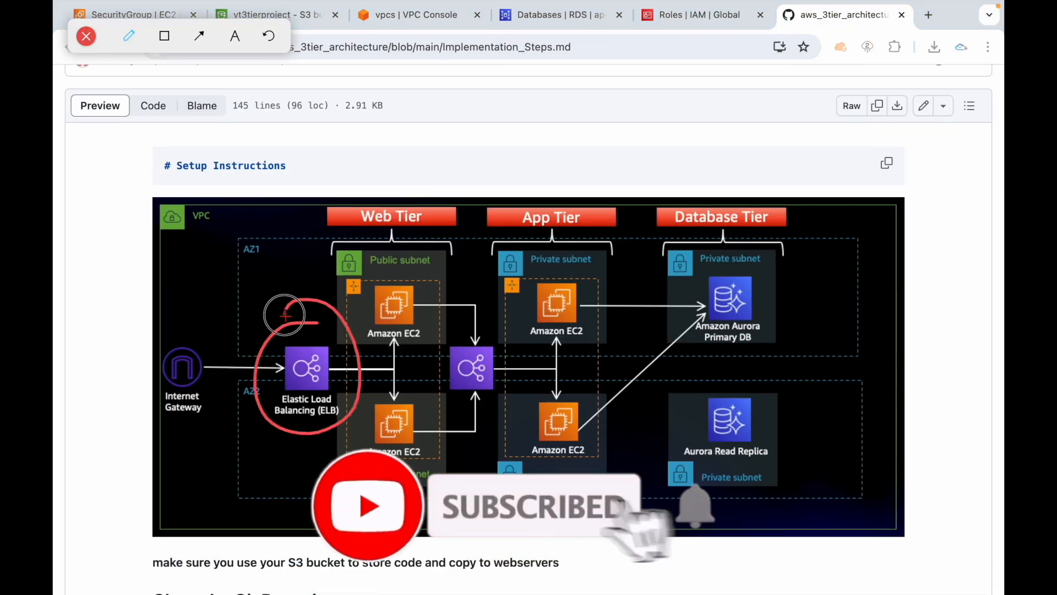
{"action": "mouse_move", "coordinate": [259, 375]}
{"action": "left_mouse_down"}
{"action": "mouse_move", "coordinate": [187, 374]}
{"action": "mouse_move", "coordinate": [177, 354]}
{"action": "mouse_move", "coordinate": [205, 385]}
{"action": "left_mouse_up"}
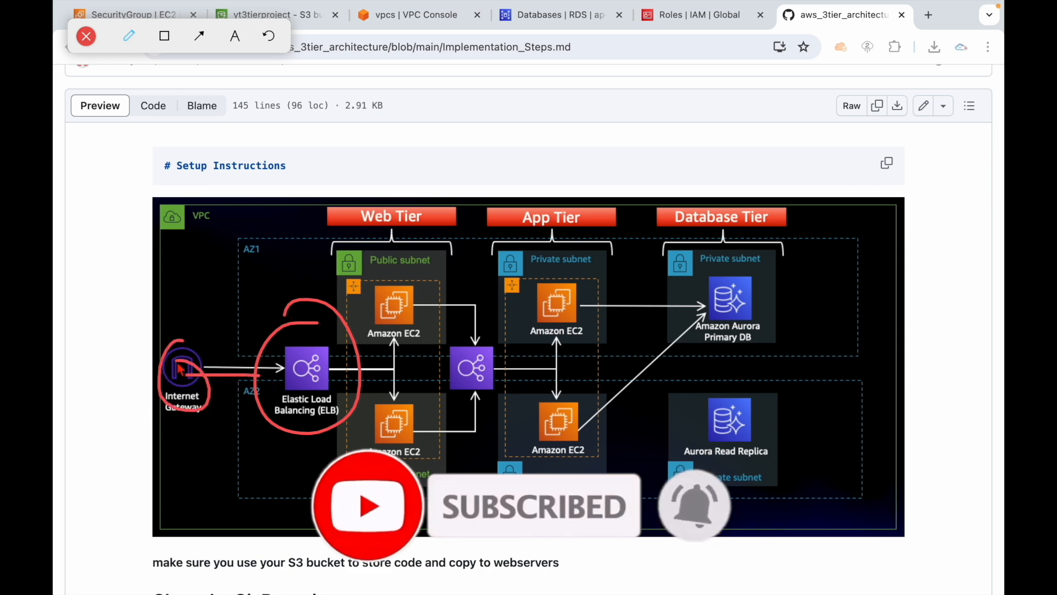
{"action": "mouse_move", "coordinate": [399, 288]}
{"action": "left_mouse_down"}
{"action": "mouse_move", "coordinate": [412, 380]}
{"action": "mouse_move", "coordinate": [492, 389]}
{"action": "left_mouse_up"}
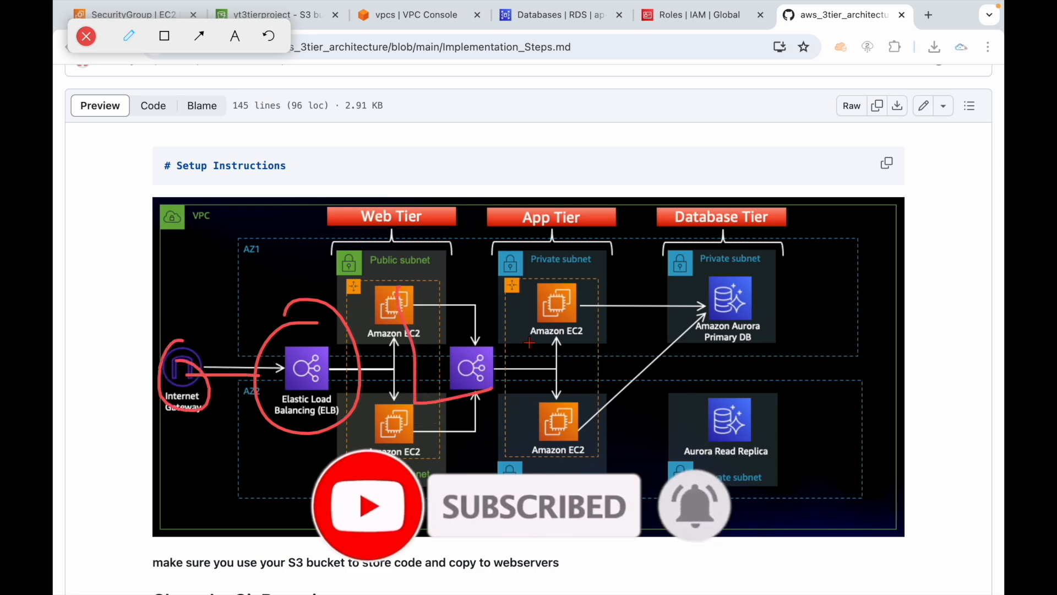
{"action": "left_click_drag", "start_coordinate": [536, 282], "coordinate": [562, 411]}
{"action": "left_click_drag", "start_coordinate": [699, 280], "coordinate": [732, 390]}
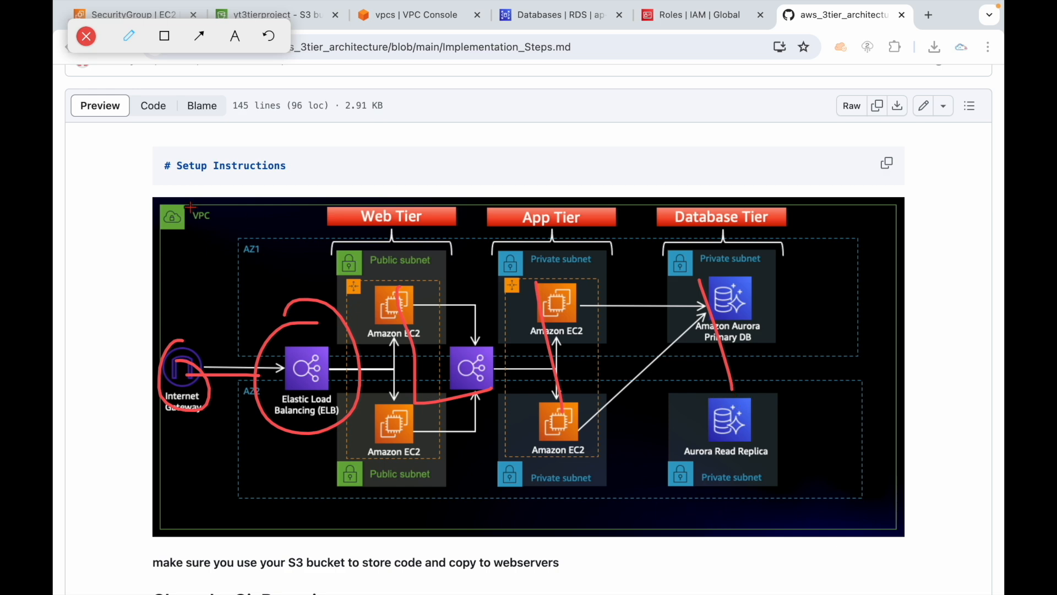
{"action": "left_click", "coordinate": [86, 37]}
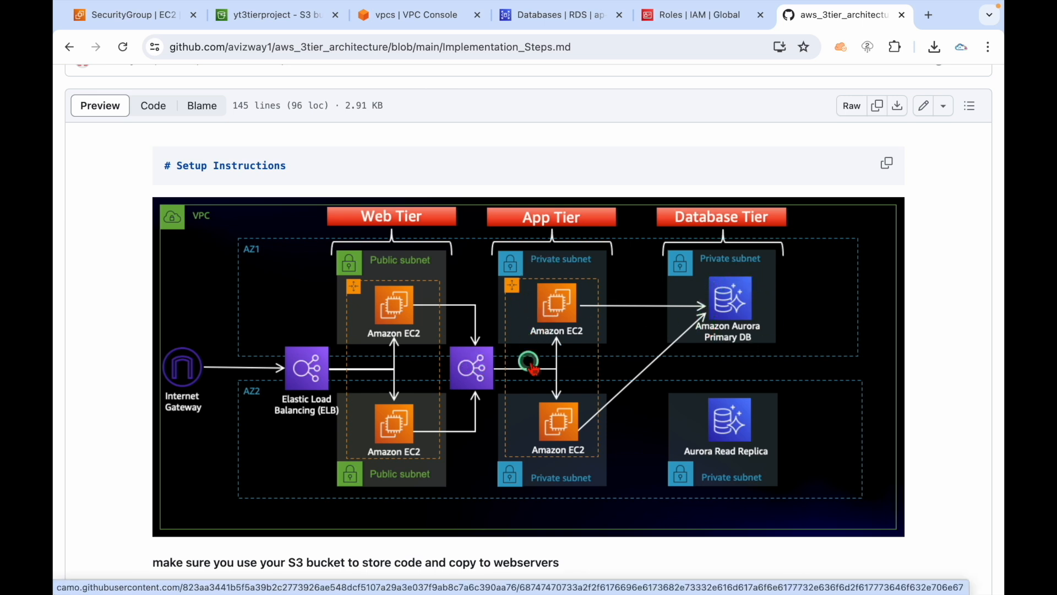
- Reopen Implementation_Steps.md, then refresh the RDS databases list to show myytprojectdb Available
{"action": "left_click", "coordinate": [68, 46]}
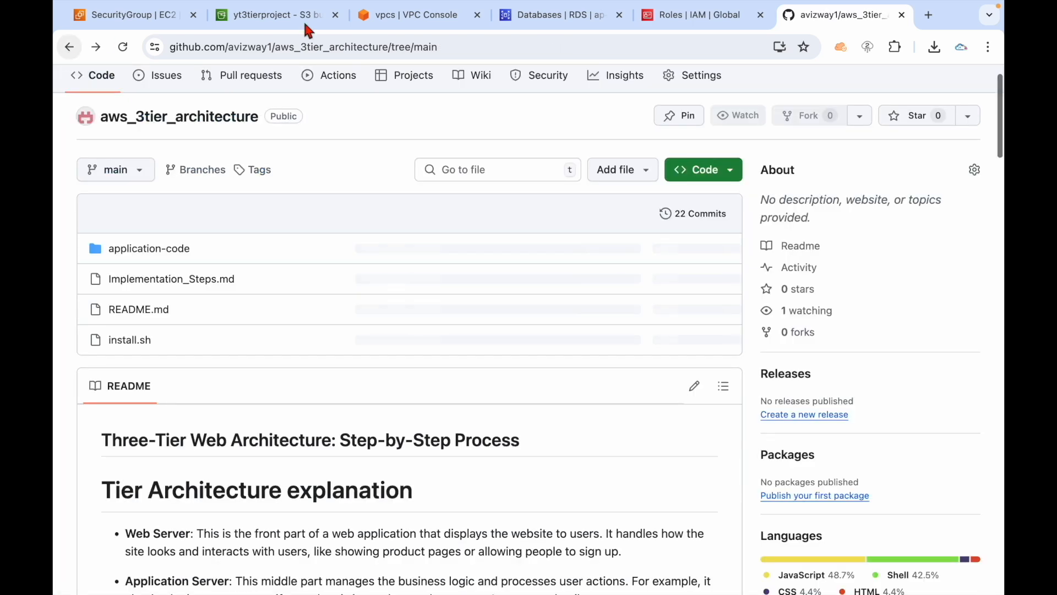
{"action": "left_click", "coordinate": [184, 280]}
{"action": "scroll", "coordinate": [479, 402], "scroll_direction": "down", "scroll_amount": 3}
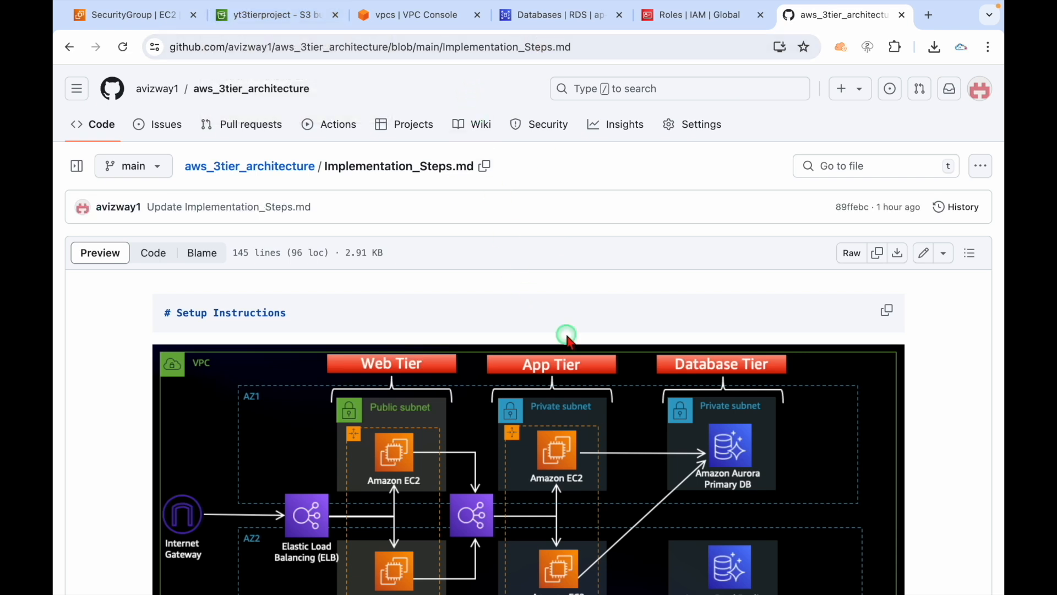
{"action": "left_click", "coordinate": [557, 16]}
{"action": "left_click", "coordinate": [431, 302]}
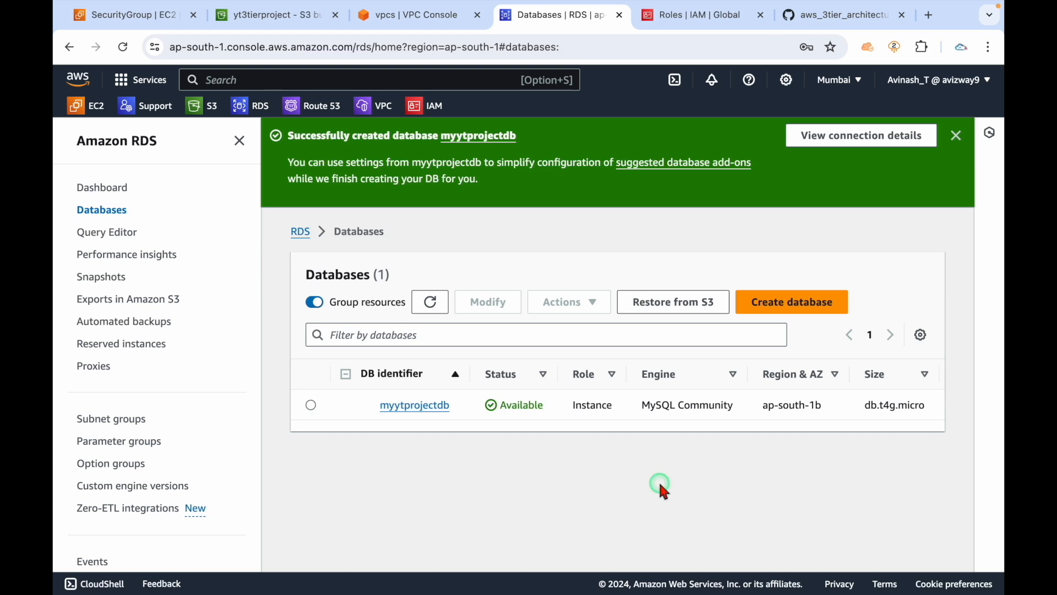
- Open myytprojectdb, copy its Endpoint from Connectivity & security, and return to phases.txt
{"action": "left_click", "coordinate": [408, 408]}
{"action": "left_click", "coordinate": [240, 141]}
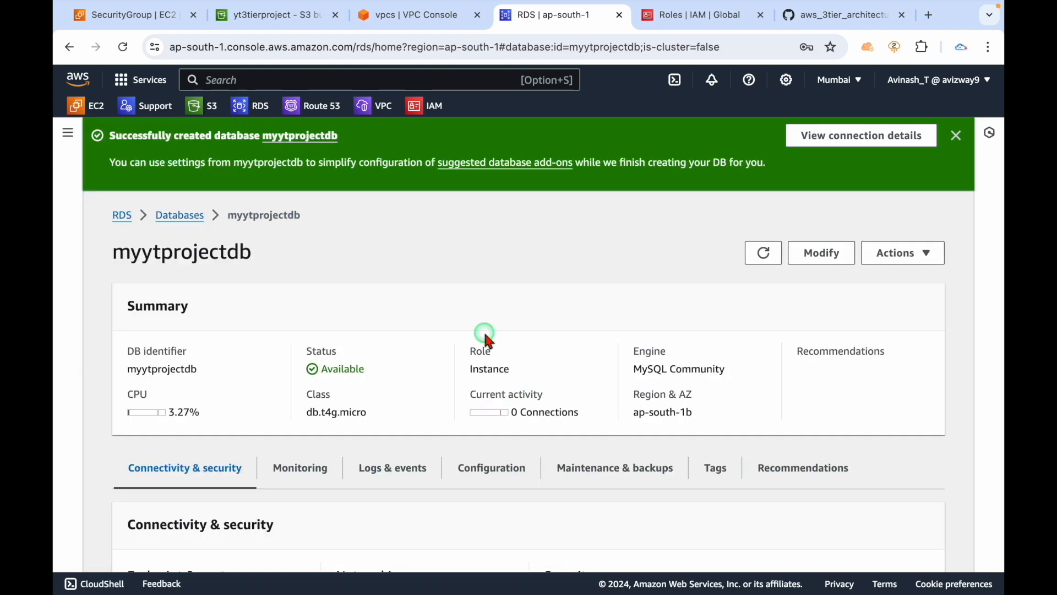
{"action": "scroll", "coordinate": [485, 337], "scroll_direction": "down", "scroll_amount": 5}
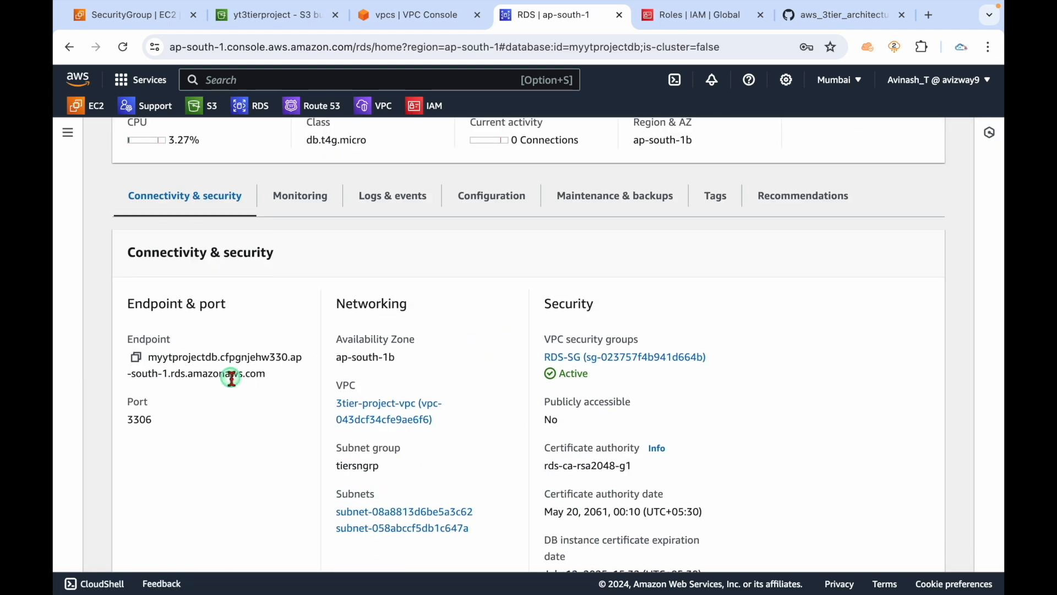
{"action": "left_click", "coordinate": [135, 357]}
{"action": "scroll", "coordinate": [232, 405], "scroll_direction": "up", "scroll_amount": 2}
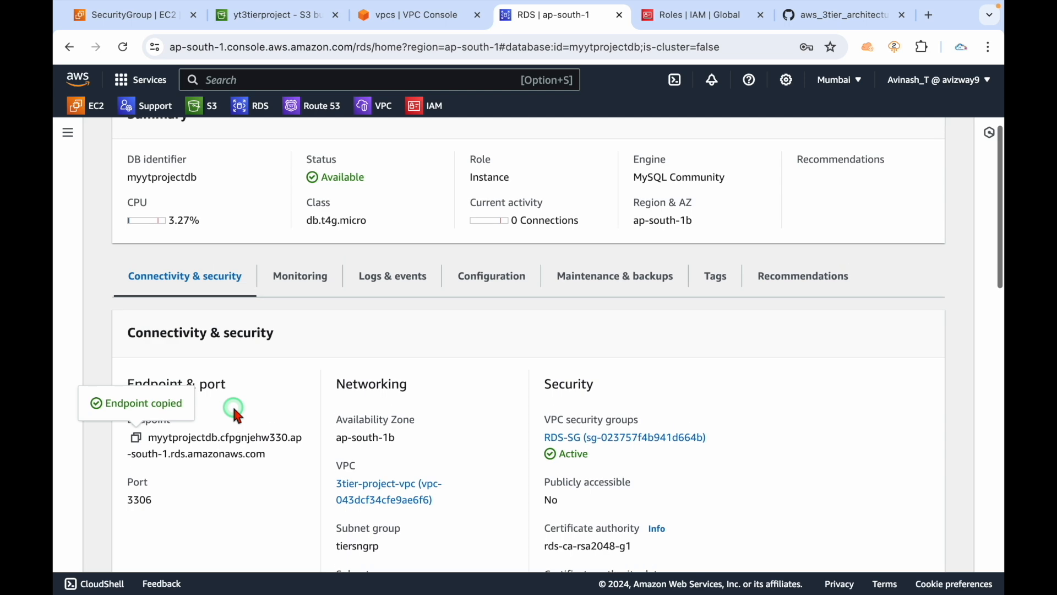
{"action": "key", "text": "super+Tab"}
{"action": "scroll", "coordinate": [335, 457], "scroll_direction": "down", "scroll_amount": 3}
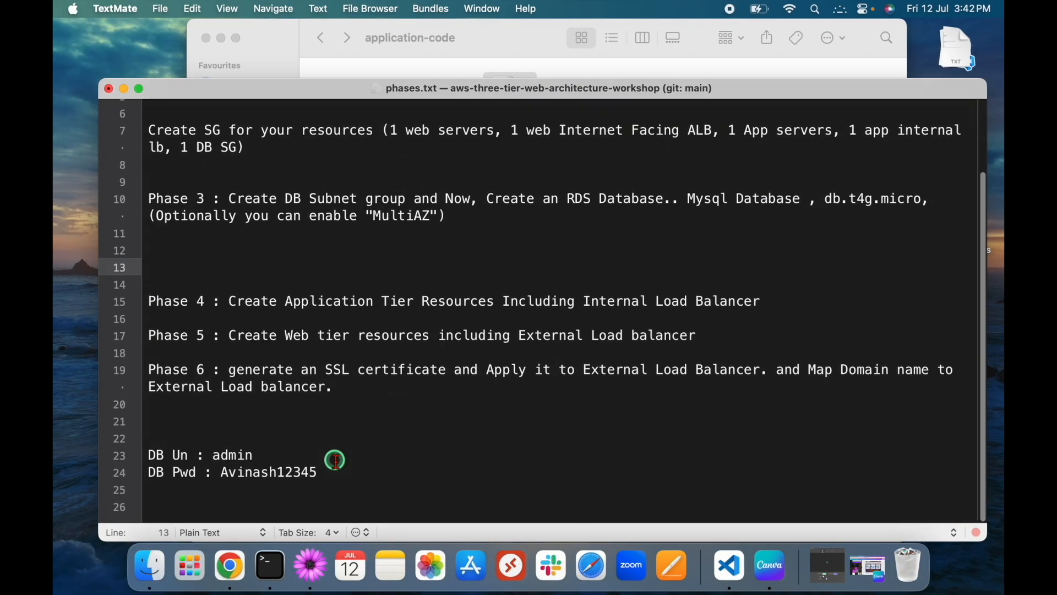
- Paste the RDS endpoint onto line 22 of phases.txt above the DB credentials
{"action": "left_click", "coordinate": [205, 441]}
{"action": "key", "text": "super+v"}
{"action": "key", "text": "Up"}
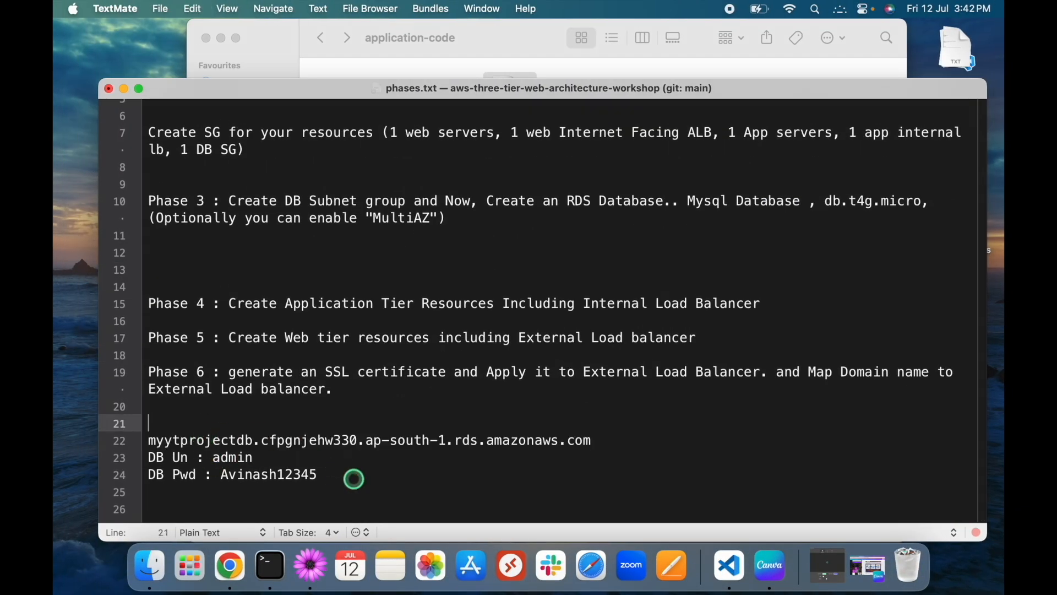
{"action": "key", "text": "Down"}
{"action": "key", "text": "shift+Down"}
{"action": "key", "text": "shift+Down"}
{"action": "key", "text": "shift+Down"}
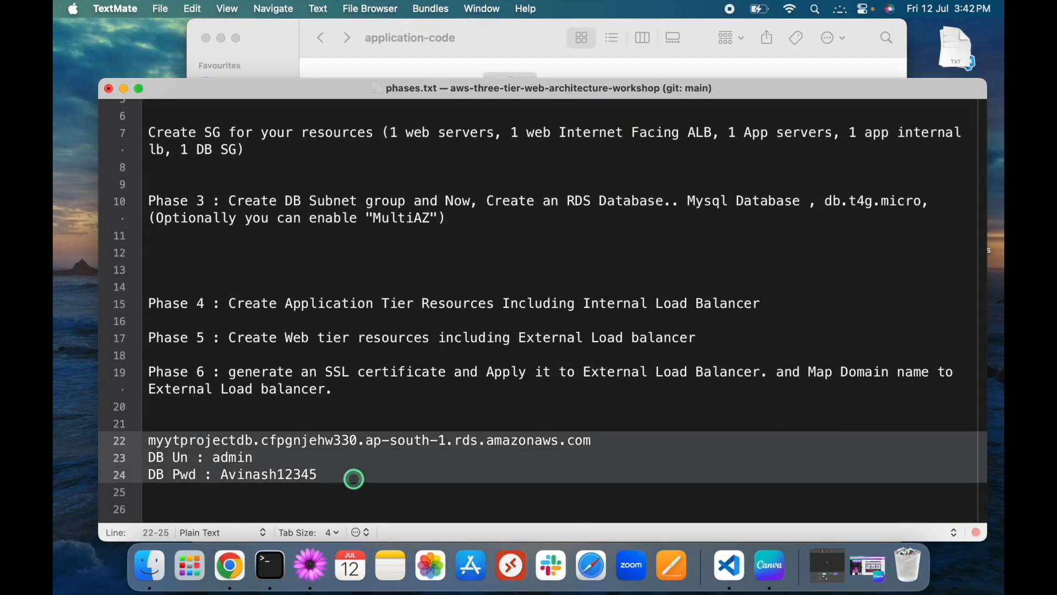
- Open the app-tier folder in Finder, move its window aside, and return to the GitHub guide
{"action": "left_click", "coordinate": [152, 568]}
{"action": "left_click", "coordinate": [375, 259]}
{"action": "double_click", "coordinate": [342, 102]}
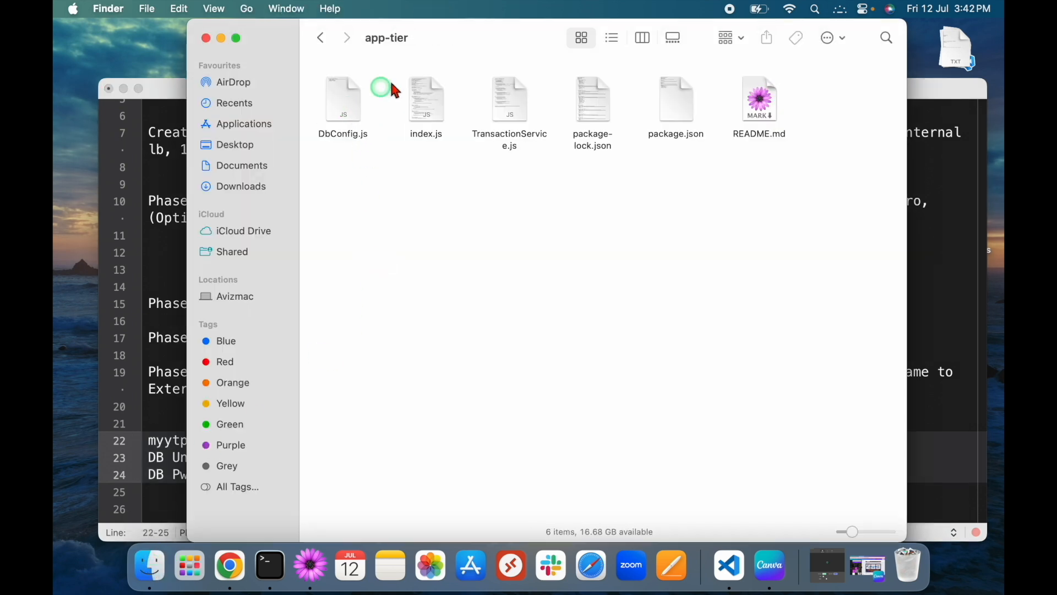
{"action": "left_click_drag", "start_coordinate": [420, 33], "coordinate": [561, 56]}
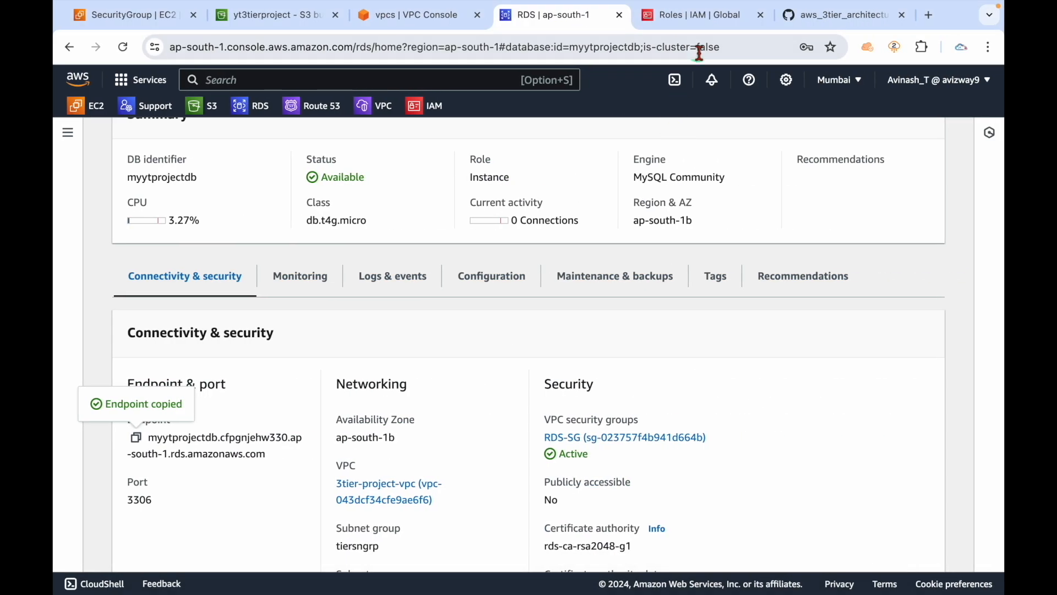
{"action": "left_click", "coordinate": [814, 20]}
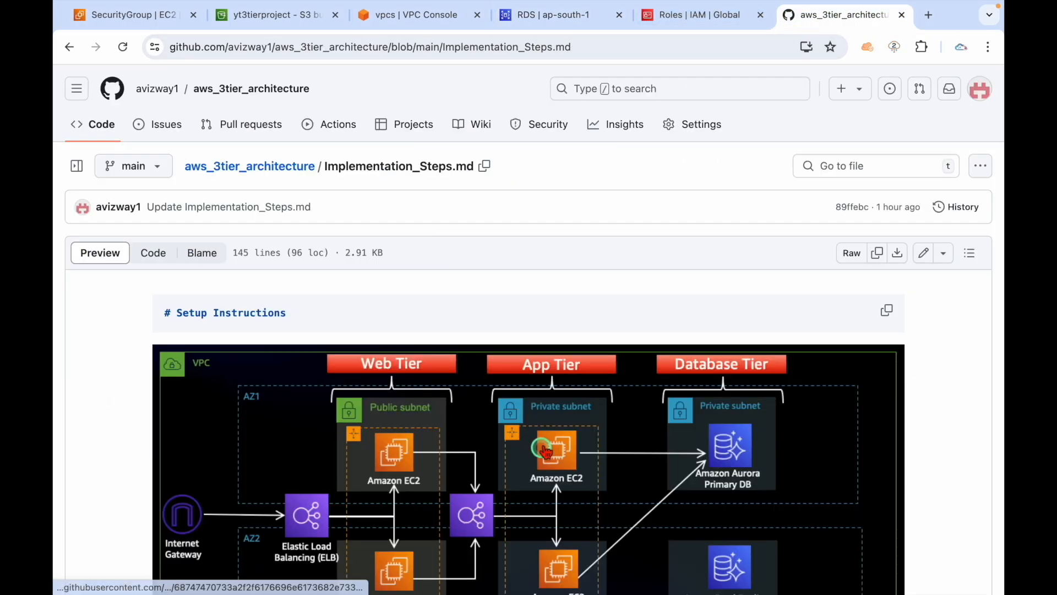
- Scroll Implementation_Steps.md down to the architecture diagram, then move to the Finder desktop space
{"action": "scroll", "coordinate": [569, 334], "scroll_direction": "down", "scroll_amount": 5}
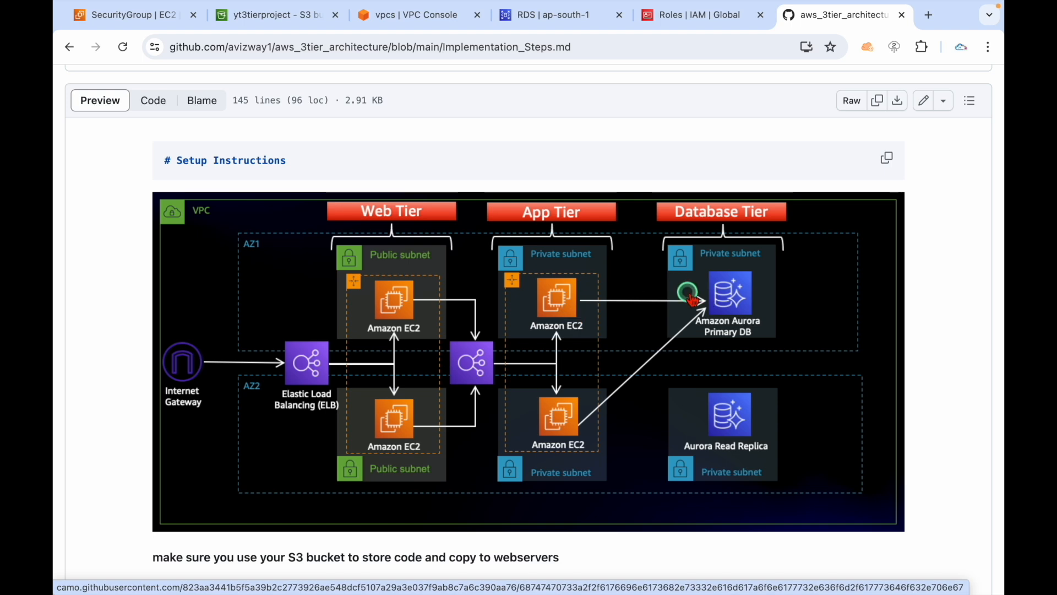
{"action": "key", "text": "ctrl+Left"}
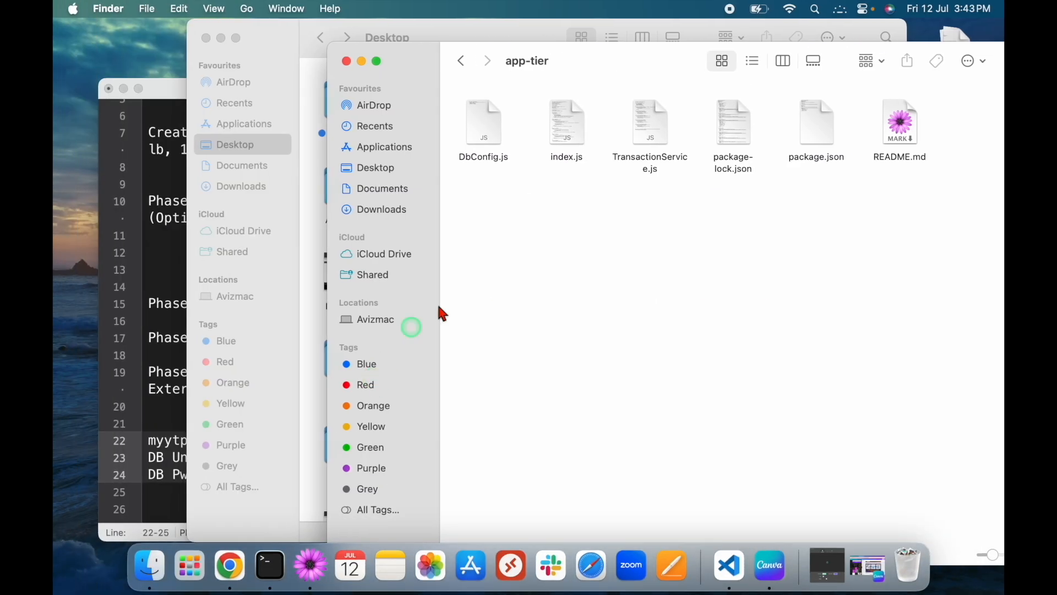
- Check the saved database username and password lines in phases.txt
{"action": "left_click", "coordinate": [171, 89]}
{"action": "left_click", "coordinate": [336, 479]}
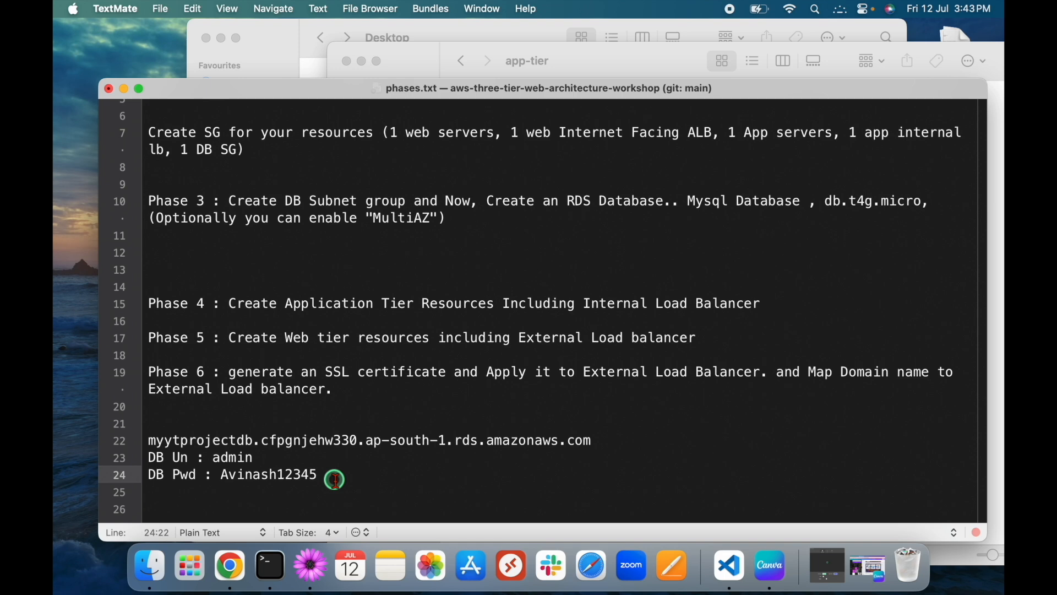
{"action": "double_click", "coordinate": [243, 457]}
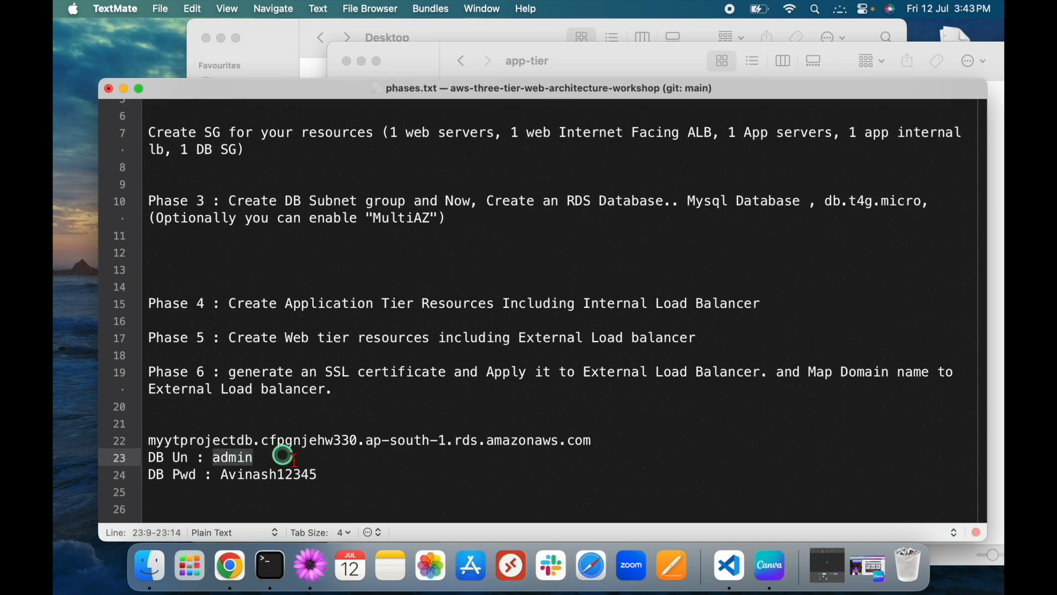
{"action": "left_click", "coordinate": [332, 475]}
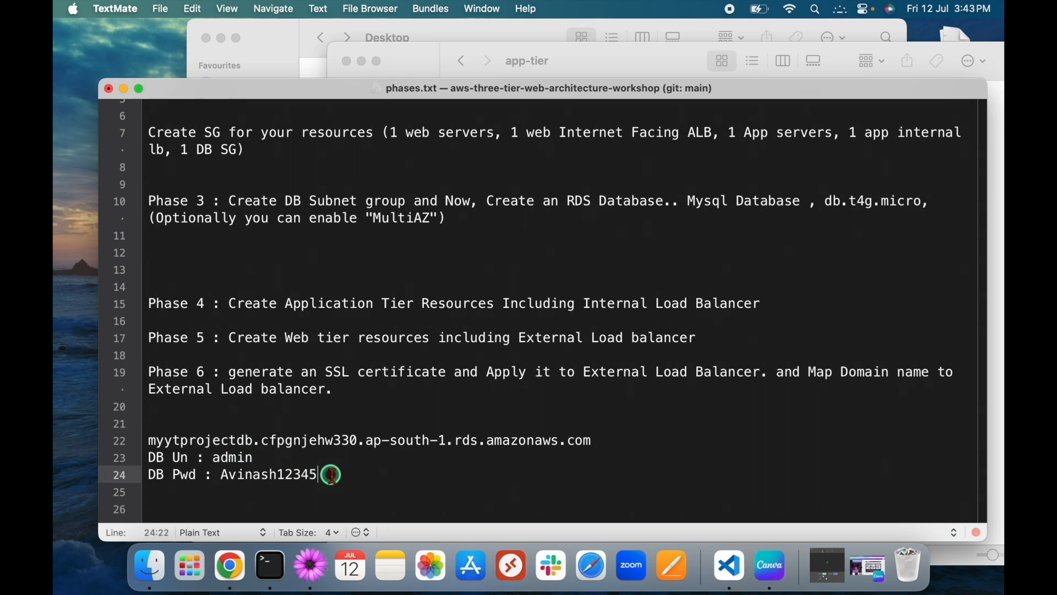
- Open DbConfig.js from the app-tier folder with Visual Studio Code
{"action": "left_click", "coordinate": [593, 60]}
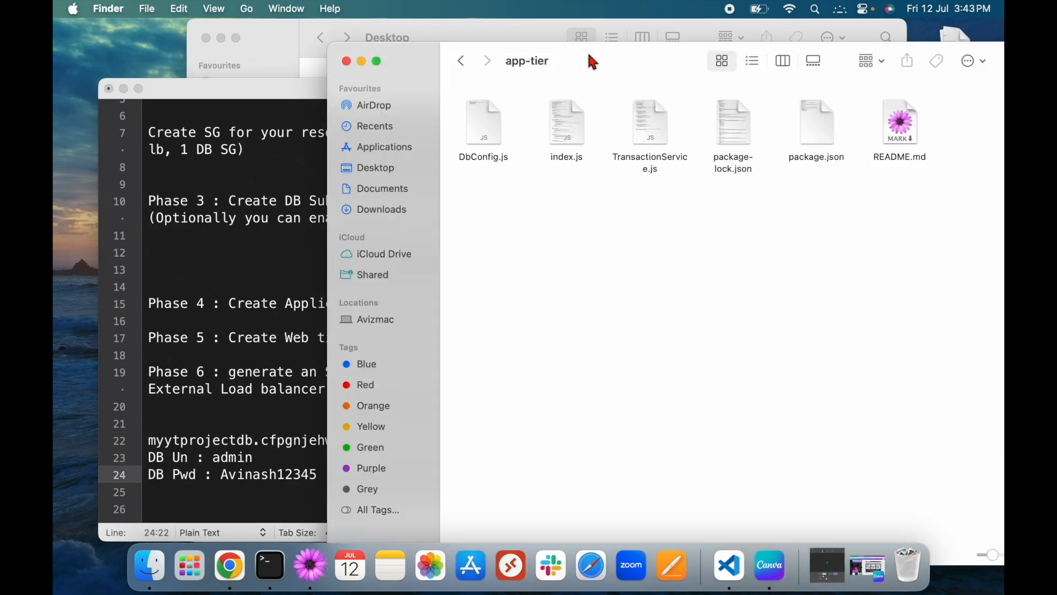
{"action": "left_click", "coordinate": [484, 134]}
{"action": "right_click", "coordinate": [485, 134]}
{"action": "mouse_move", "coordinate": [585, 148]}
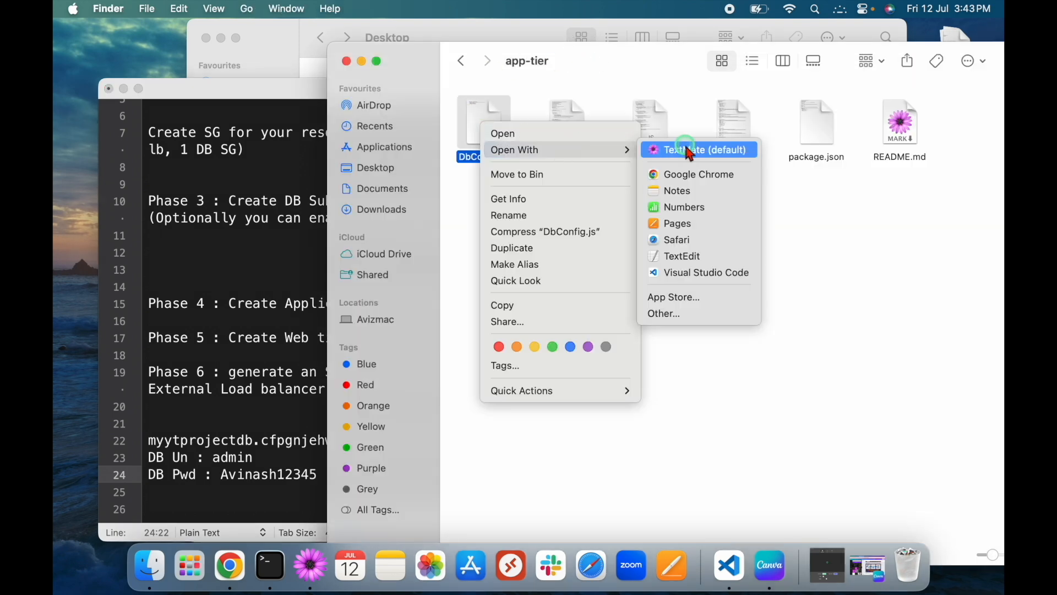
{"action": "left_click", "coordinate": [698, 273]}
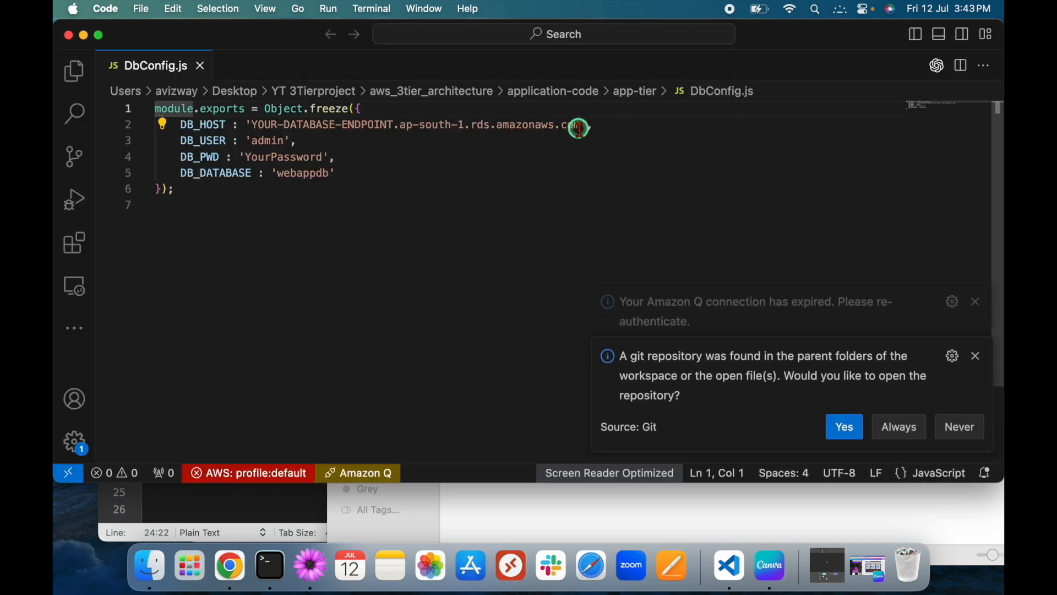
- Dismiss the Amazon Q and git notices and copy the saved RDS endpoint from phases.txt
{"action": "left_click_drag", "start_coordinate": [584, 125], "coordinate": [252, 125]}
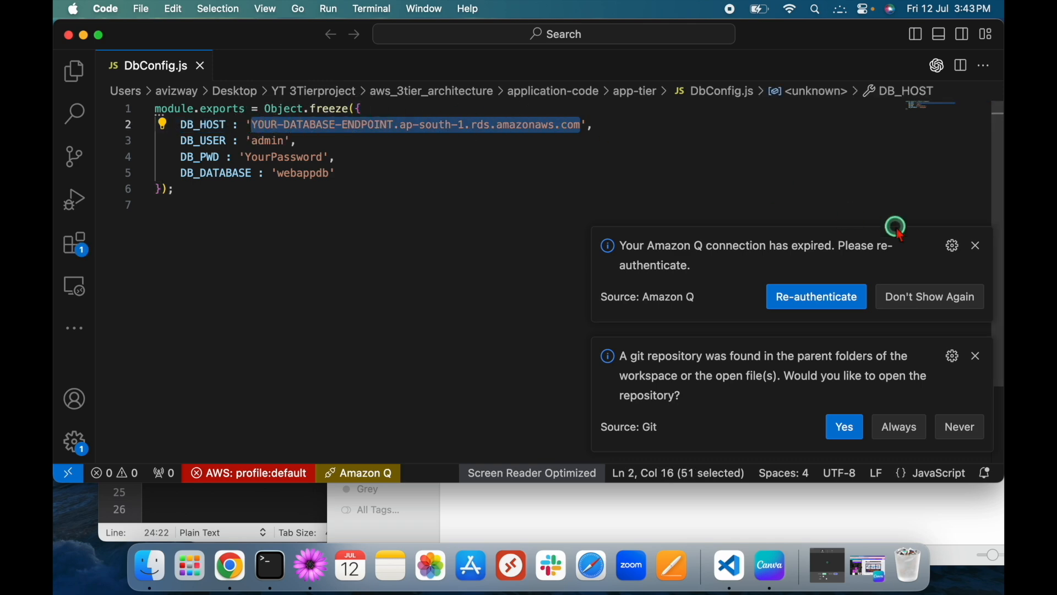
{"action": "left_click", "coordinate": [979, 246]}
{"action": "left_click", "coordinate": [979, 359]}
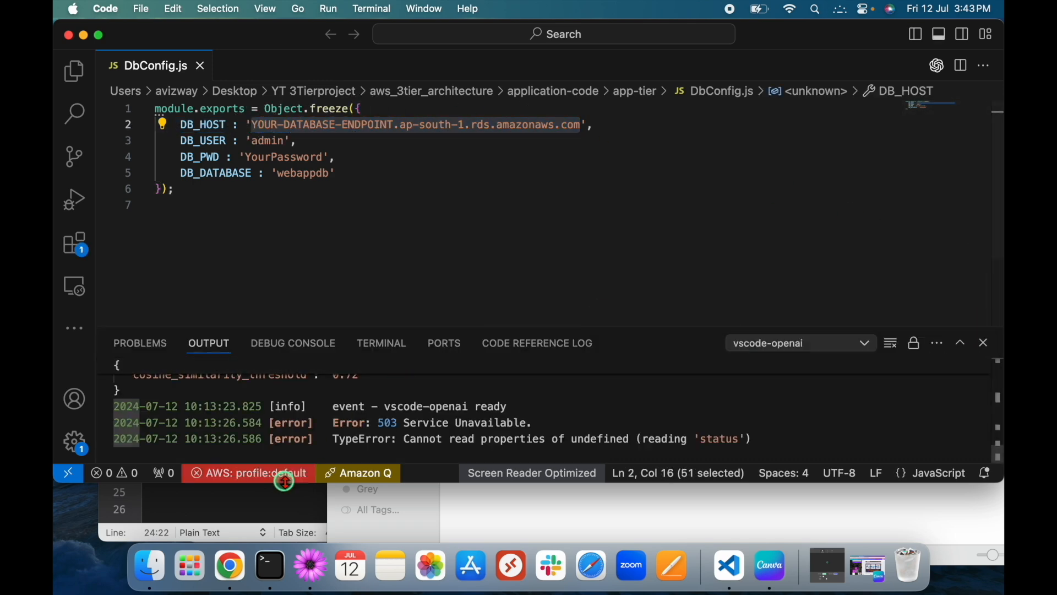
{"action": "left_click", "coordinate": [259, 526]}
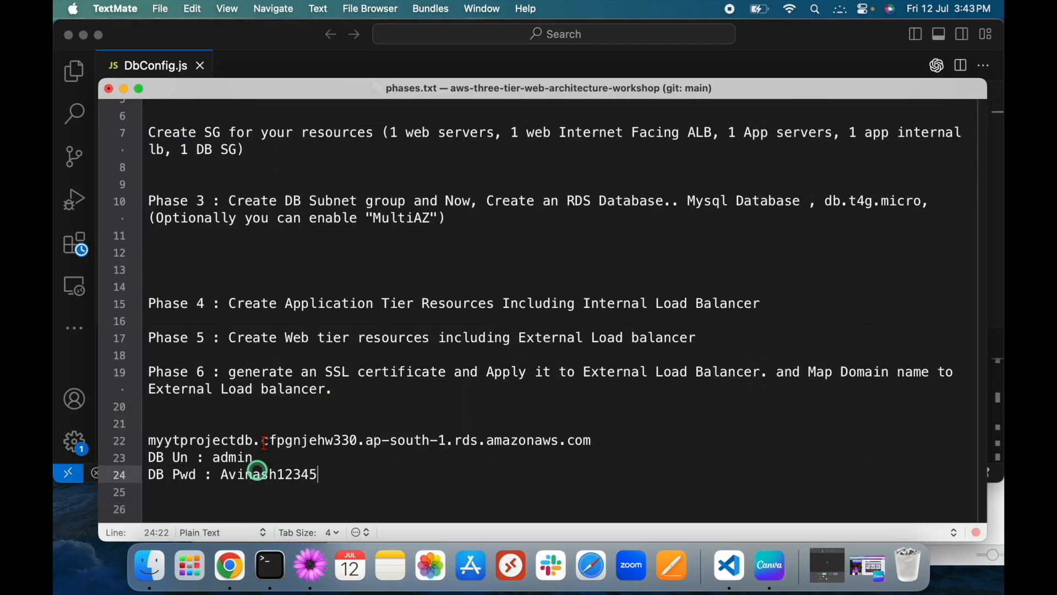
{"action": "left_click", "coordinate": [590, 440]}
{"action": "key", "text": "super+shift+Left"}
{"action": "key", "text": "super+c"}
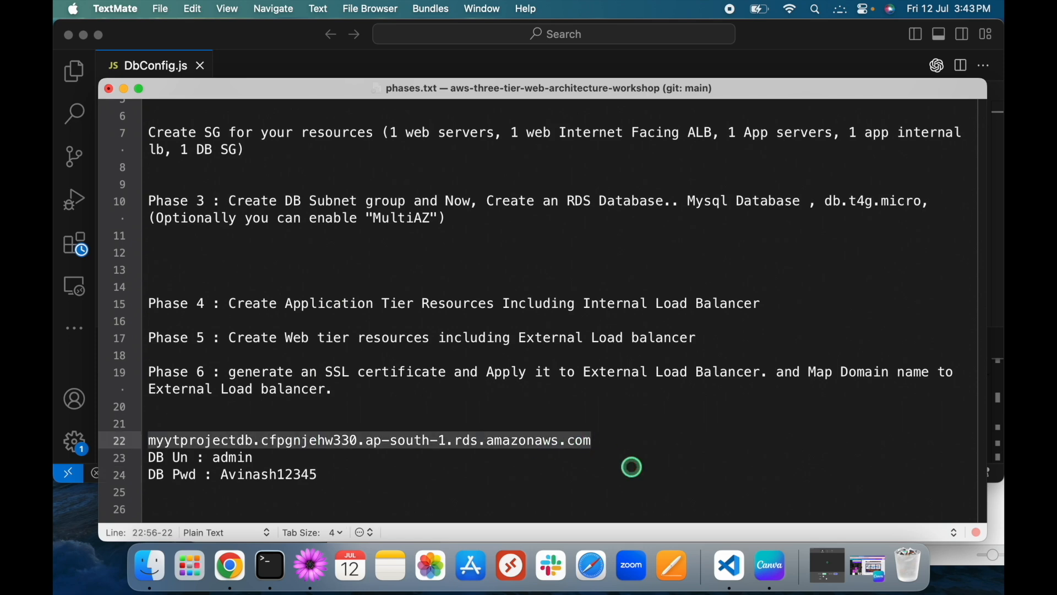
- Replace the placeholder DB_HOST value in DbConfig.js with the myytprojectdb endpoint
{"action": "left_click", "coordinate": [271, 54]}
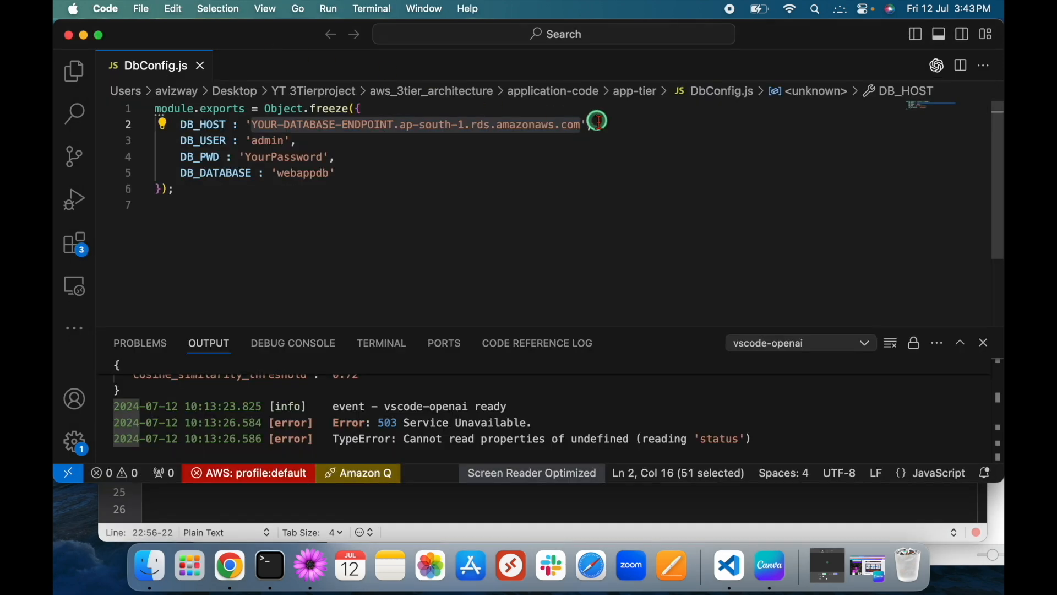
{"action": "left_click", "coordinate": [602, 122]}
{"action": "key", "text": "Left"}
{"action": "key", "text": "Left"}
{"action": "key", "text": "super+shift+Left"}
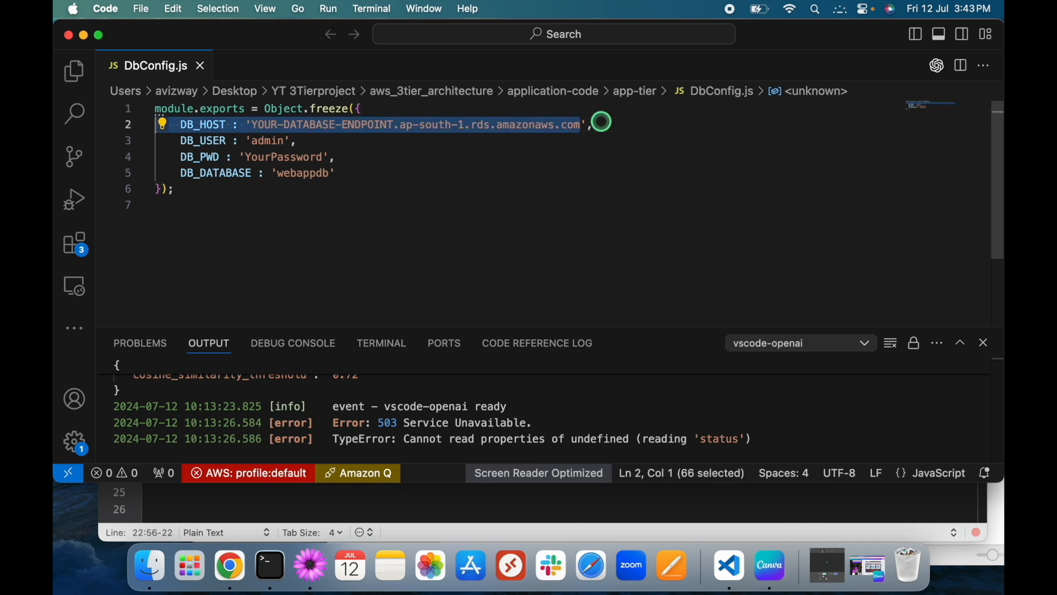
{"action": "key", "text": "shift+Right"}
{"action": "key", "text": "shift+Right"}
{"action": "key", "text": "shift+Right"}
{"action": "key", "text": "shift+Right"}
{"action": "key", "text": "shift+Right"}
{"action": "key", "text": "shift+Right"}
{"action": "key", "text": "shift+Right"}
{"action": "key", "text": "shift+Right"}
{"action": "key", "text": "shift+Right"}
{"action": "key", "text": "shift+Right"}
{"action": "key", "text": "shift+Right"}
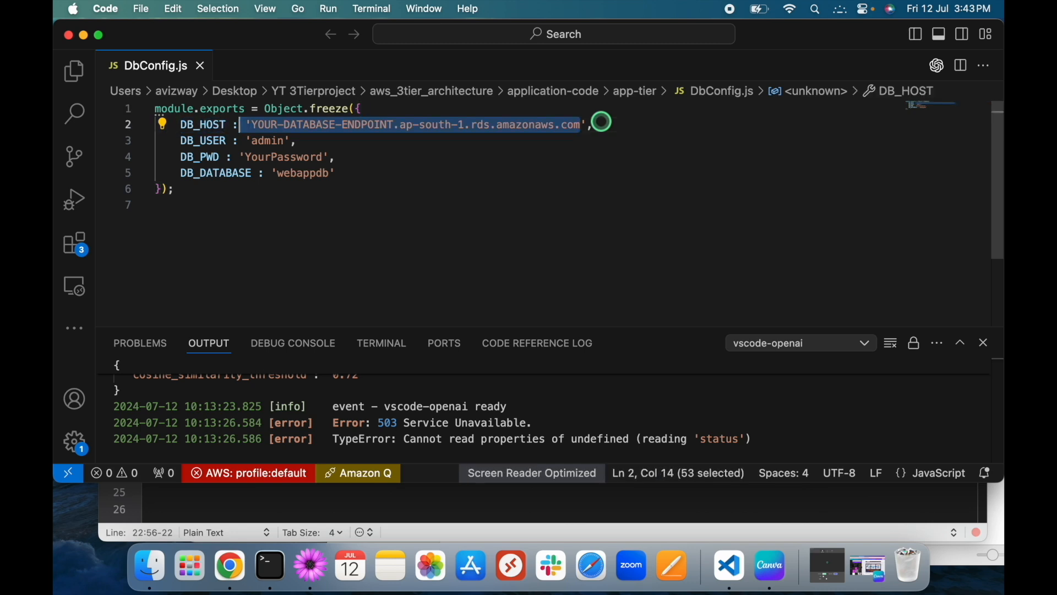
{"action": "key", "text": "super+v"}
- Replace the YourPassword placeholder with the real database password, leaving webappdb unchanged
{"action": "key", "text": "Down"}
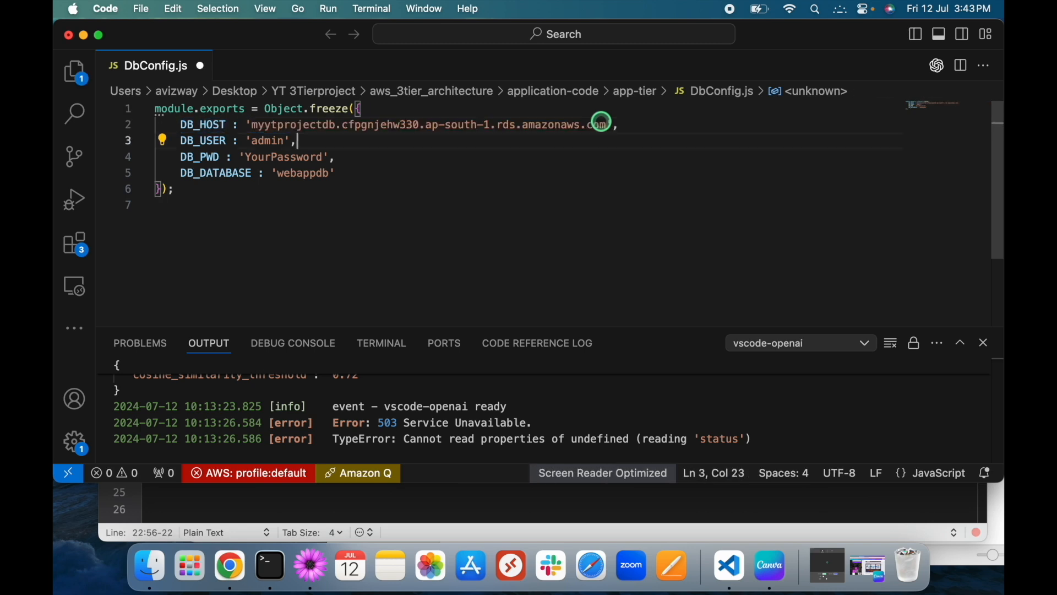
{"action": "key", "text": "Down"}
{"action": "key", "text": "Left"}
{"action": "key", "text": "Left"}
{"action": "key", "text": "shift+Left"}
{"action": "key", "text": "shift+Left"}
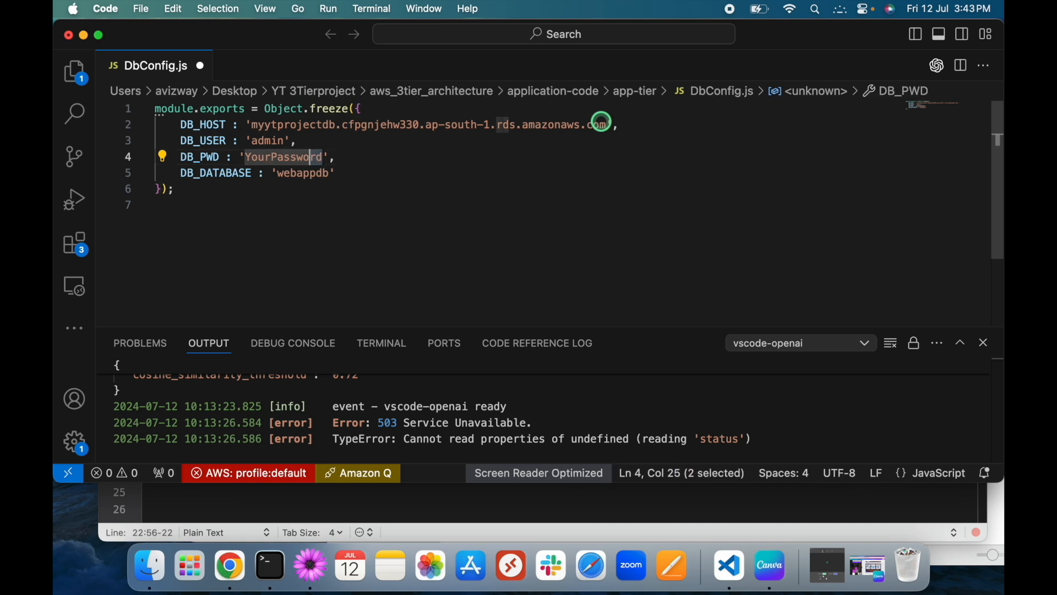
{"action": "key", "text": "shift+Left"}
{"action": "key", "text": "shift+Left"}
{"action": "key", "text": "shift+Left"}
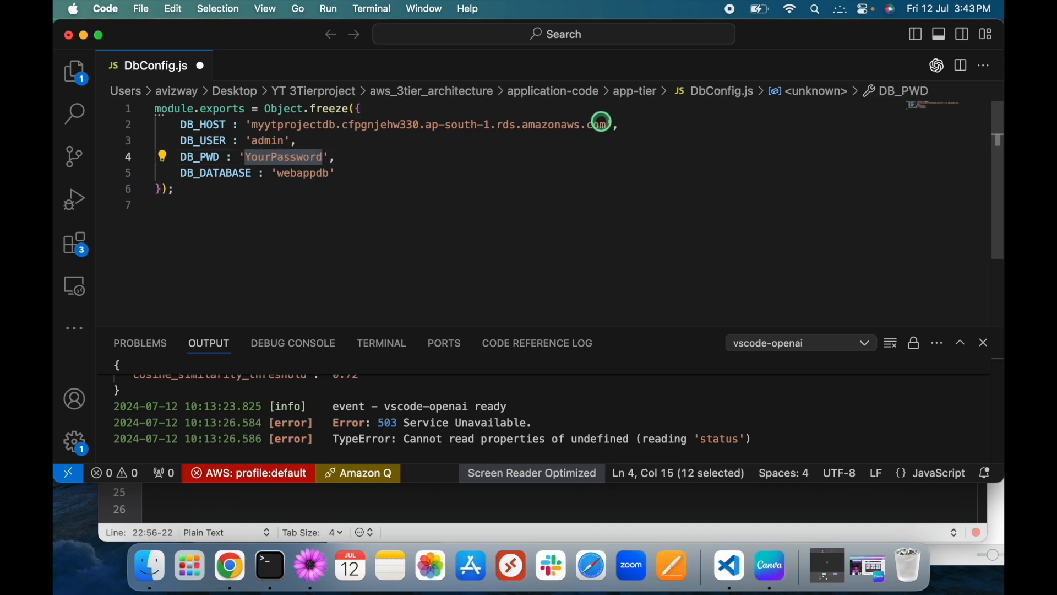
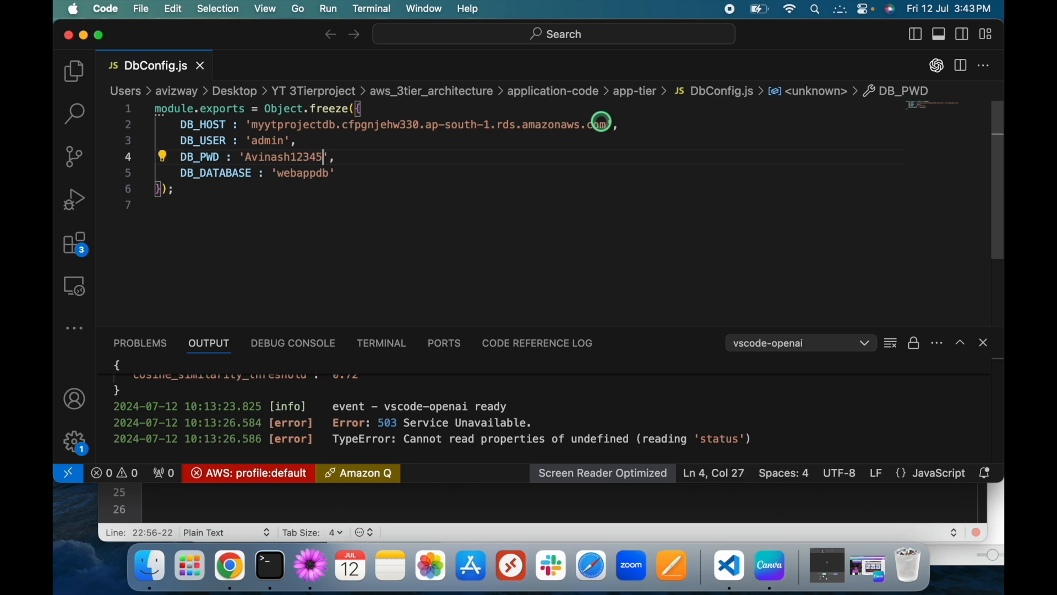
{"action": "key", "text": "Right"}
{"action": "key", "text": "shift+Left"}
{"action": "key", "text": "shift+Left"}
{"action": "key", "text": "shift+Left"}
{"action": "key", "text": "shift+Left"}
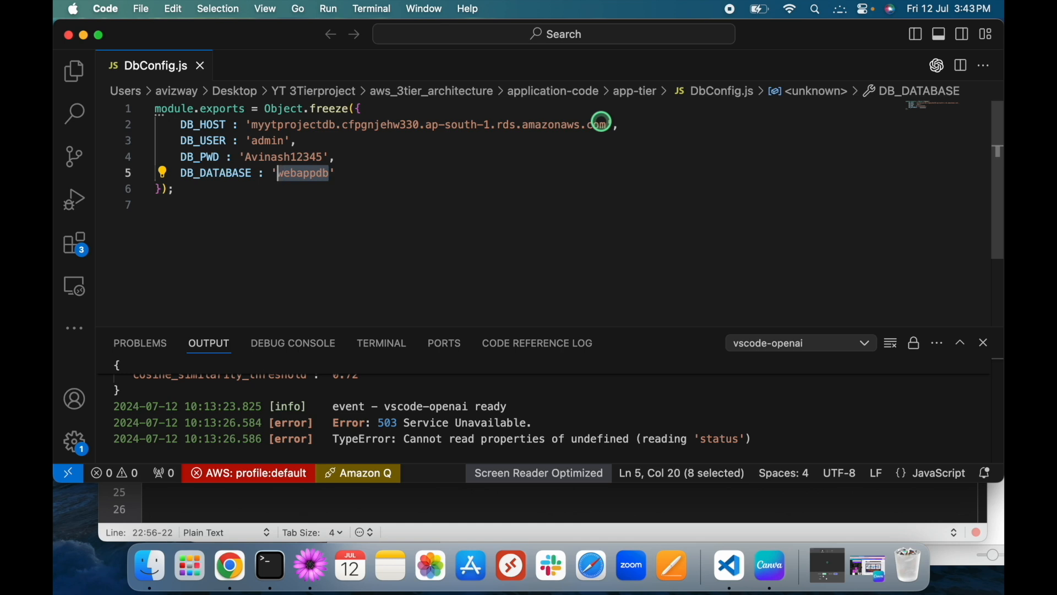
{"action": "left_click", "coordinate": [499, 186]}
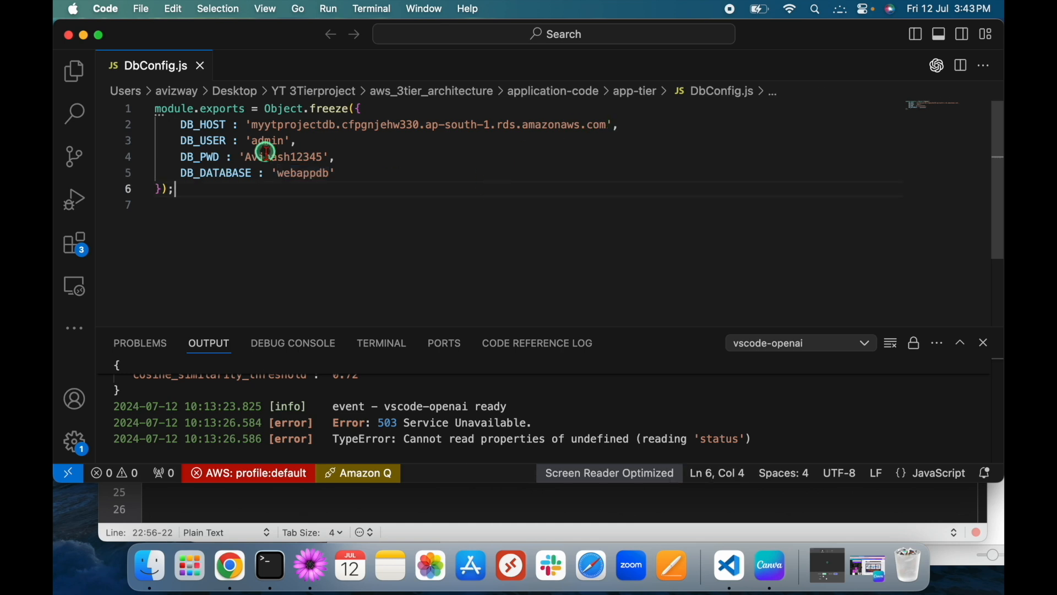
- Minimize VS Code, select the edited DbConfig.js in Finder's app-tier folder, and bring Chrome forward
{"action": "left_click", "coordinate": [85, 36]}
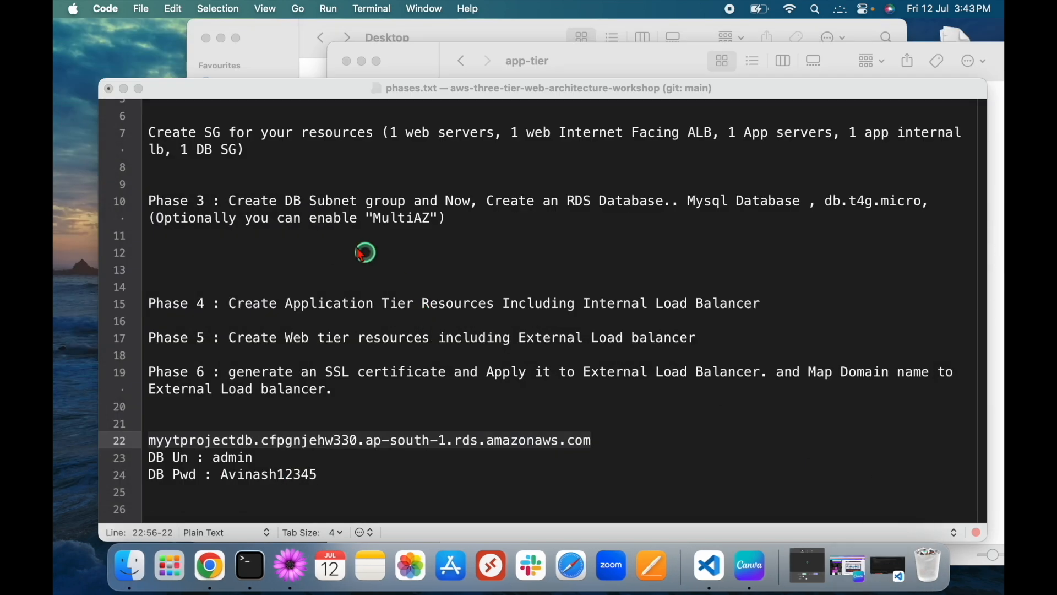
{"action": "left_click_drag", "start_coordinate": [581, 59], "coordinate": [443, 41]}
{"action": "left_click", "coordinate": [371, 190]}
{"action": "left_click", "coordinate": [353, 133]}
{"action": "left_click_drag", "start_coordinate": [349, 125], "coordinate": [343, 112]}
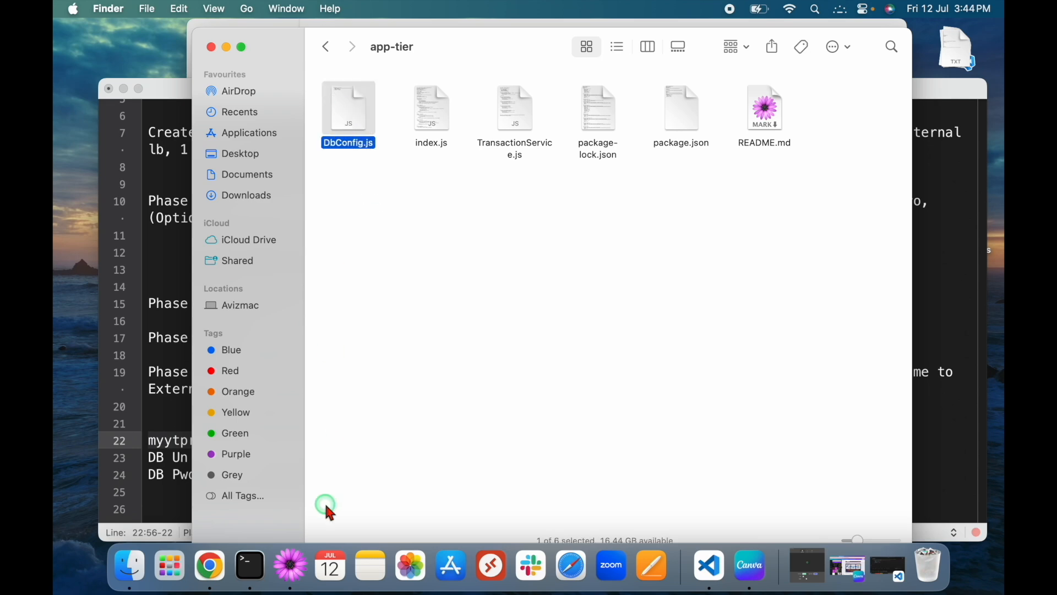
{"action": "left_click", "coordinate": [210, 566]}
- Upload the edited DbConfig.js to application-code/app-tier in the yt3tierproject S3 bucket
{"action": "left_click", "coordinate": [268, 16]}
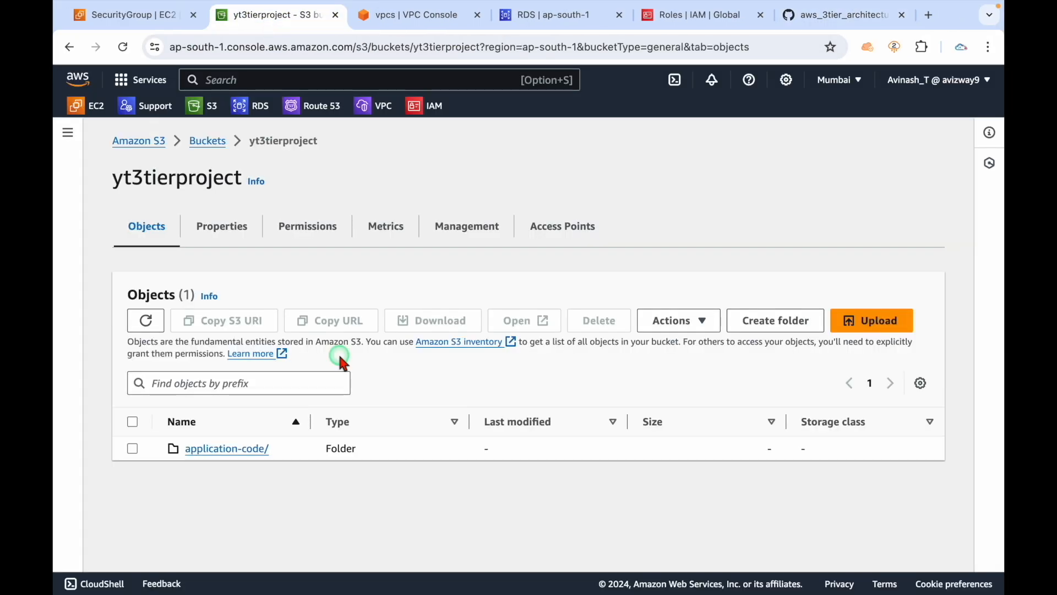
{"action": "left_click", "coordinate": [234, 450]}
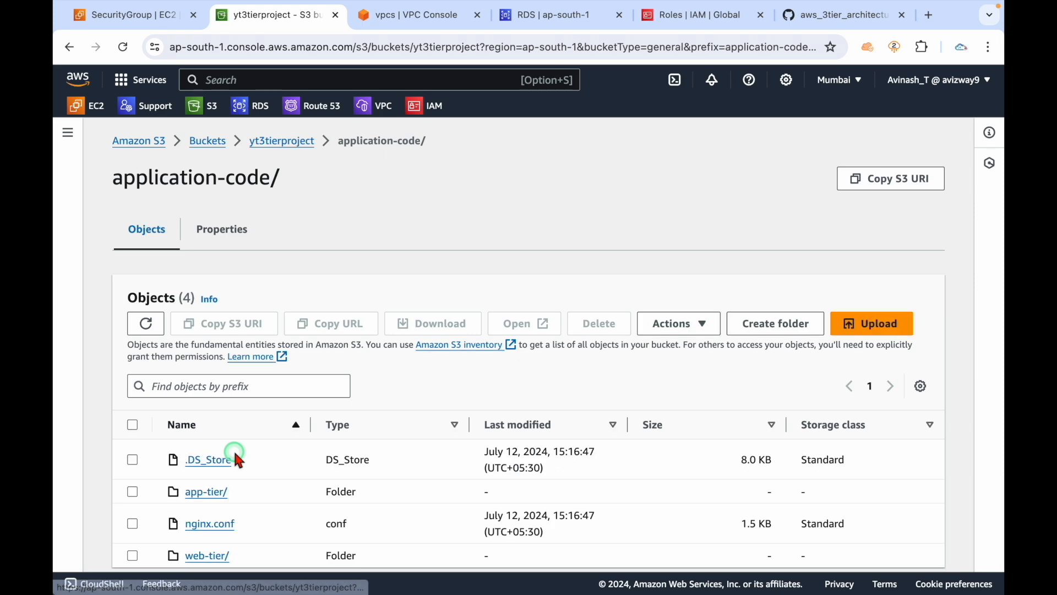
{"action": "scroll", "coordinate": [221, 462], "scroll_direction": "down", "scroll_amount": 1}
{"action": "left_click", "coordinate": [213, 469]}
{"action": "scroll", "coordinate": [349, 366], "scroll_direction": "down", "scroll_amount": 5}
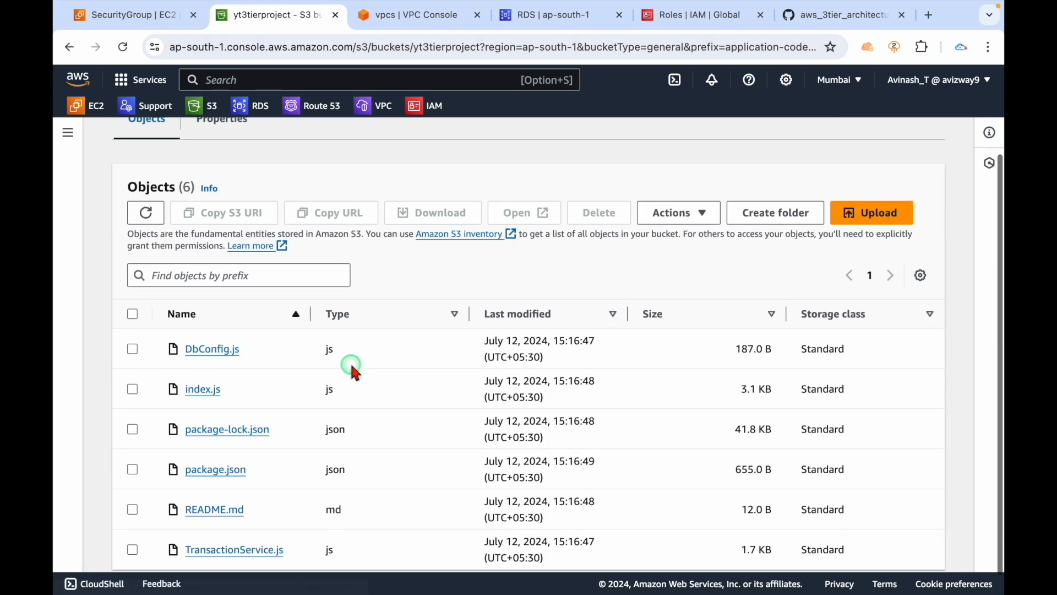
{"action": "left_click_drag", "start_coordinate": [229, 324], "coordinate": [326, 319]}
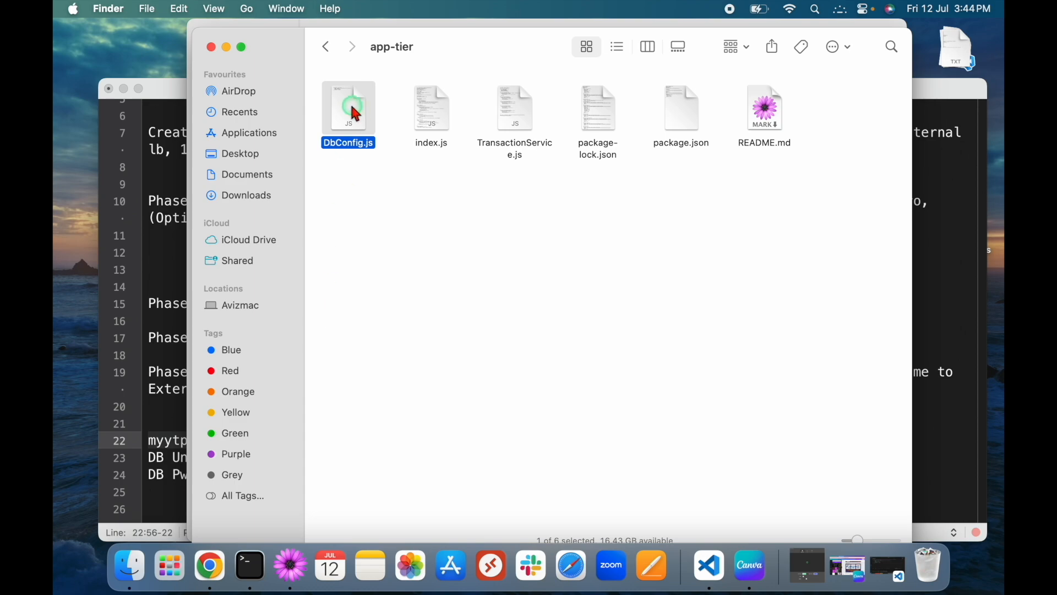
{"action": "left_click_drag", "start_coordinate": [356, 114], "coordinate": [395, 244]}
{"action": "scroll", "coordinate": [583, 395], "scroll_direction": "down", "scroll_amount": 5}
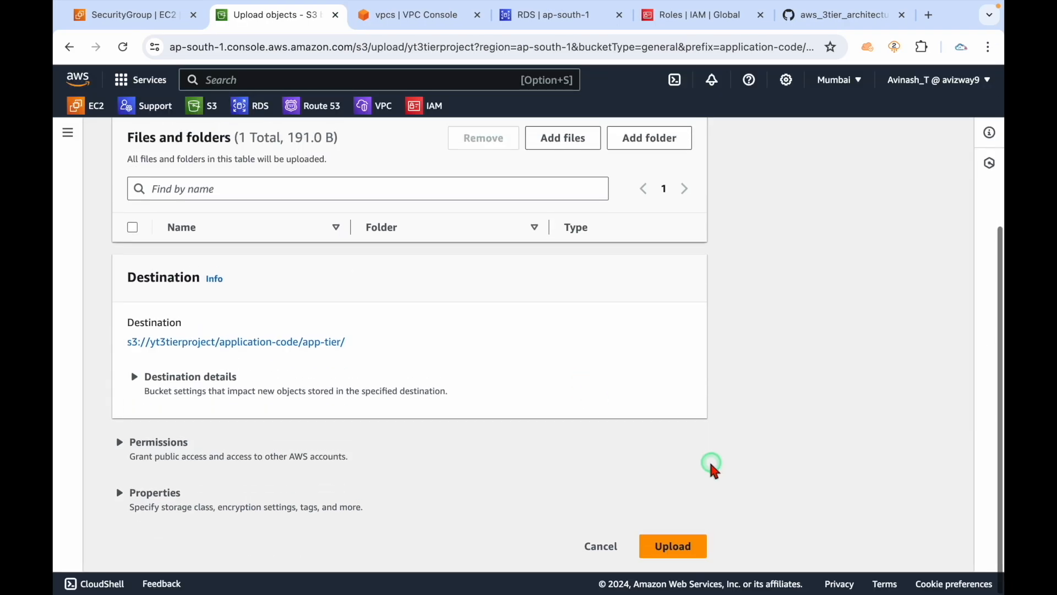
{"action": "left_click", "coordinate": [670, 516]}
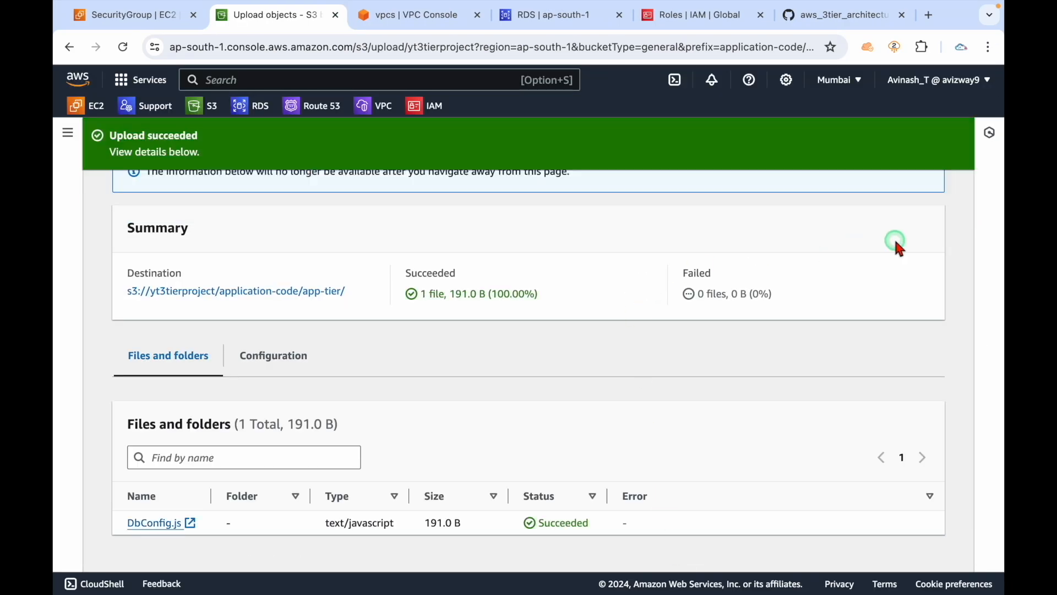
{"action": "scroll", "coordinate": [894, 239], "scroll_direction": "up", "scroll_amount": 3}
{"action": "left_click", "coordinate": [914, 208]}
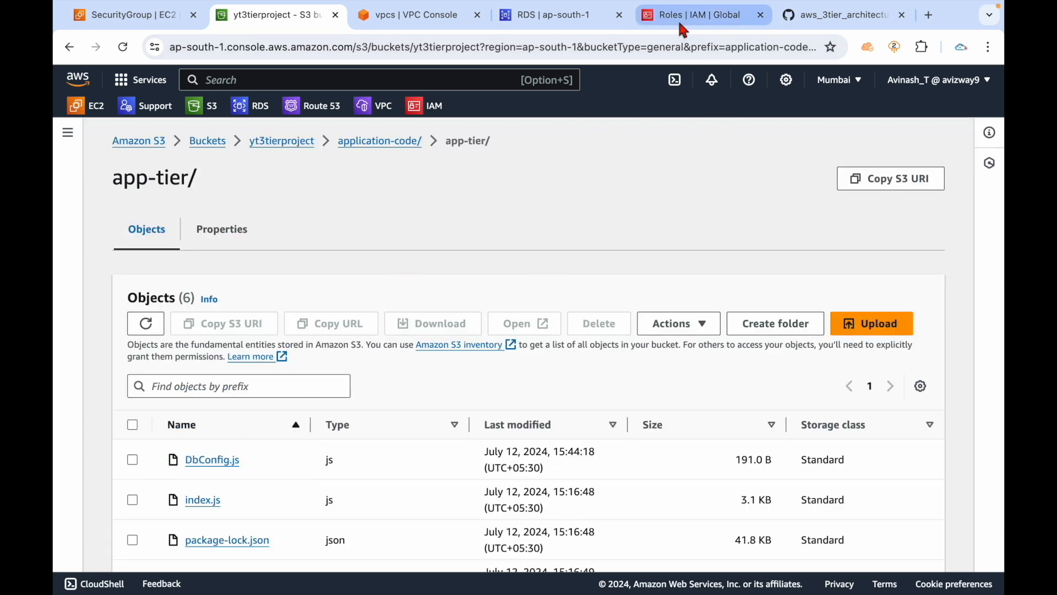
- Glance at the architecture diagram on GitHub, then open the EC2 Instances list
{"action": "left_click", "coordinate": [805, 16]}
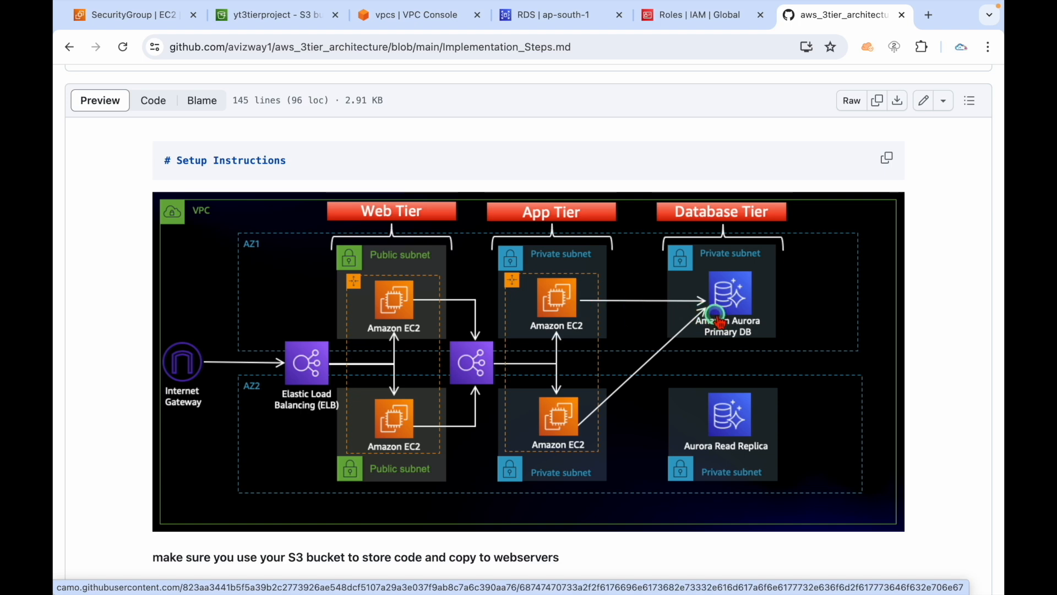
{"action": "left_click", "coordinate": [129, 15]}
{"action": "left_click", "coordinate": [91, 241]}
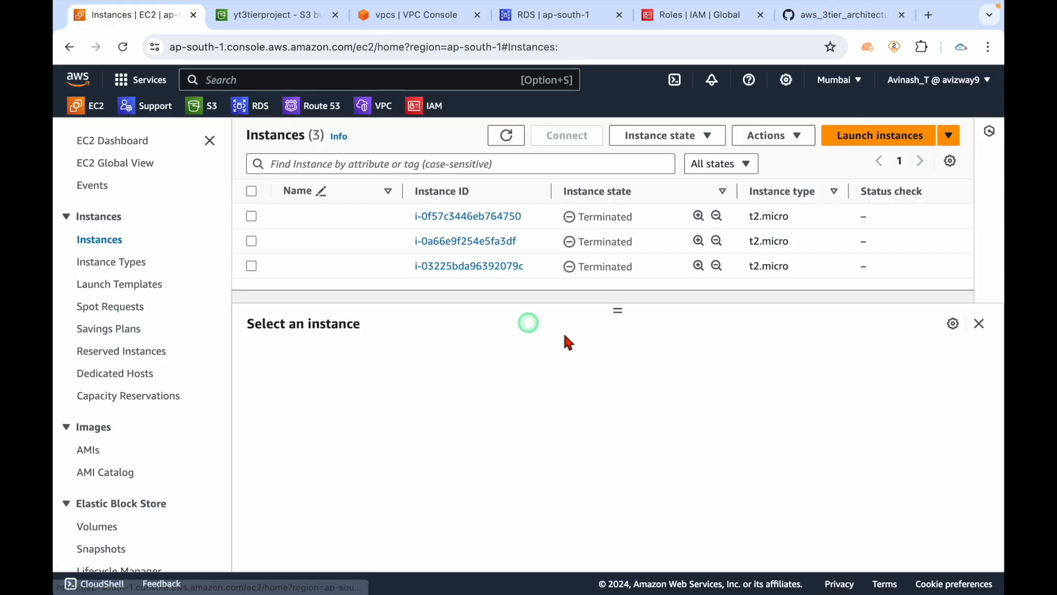
- Start launching APP-Tier-Instance on the Amazon Linux 2 Kernel 5.10 AMI
{"action": "left_click", "coordinate": [505, 135]}
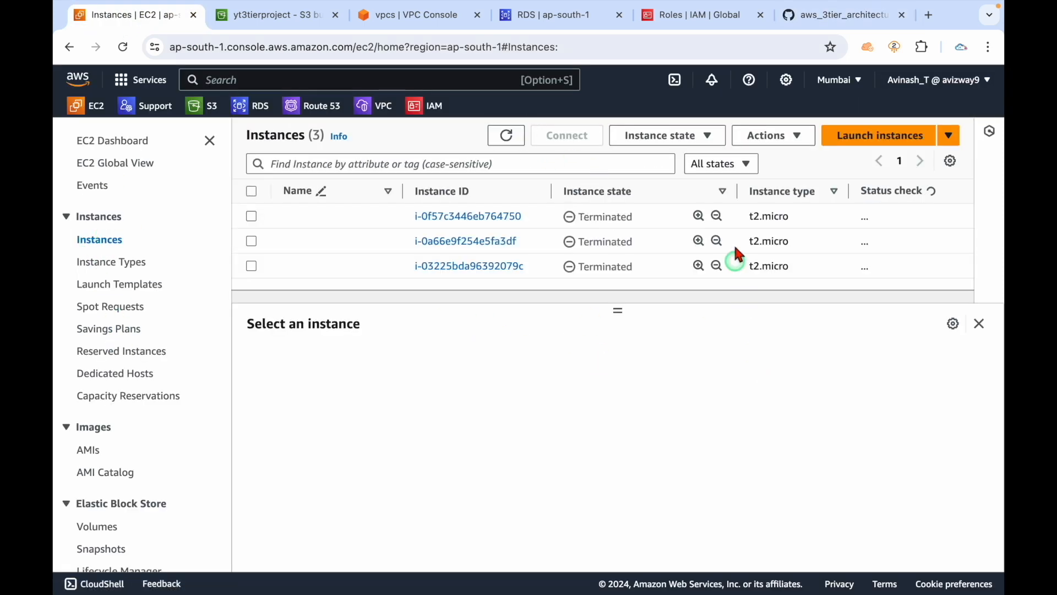
{"action": "left_click", "coordinate": [921, 142]}
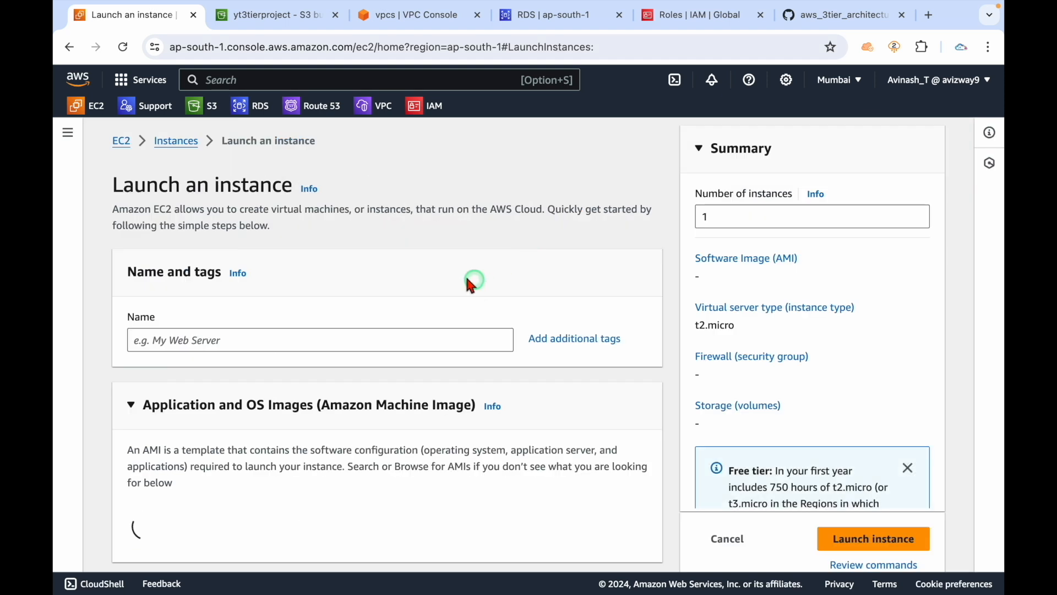
{"action": "left_click", "coordinate": [327, 335]}
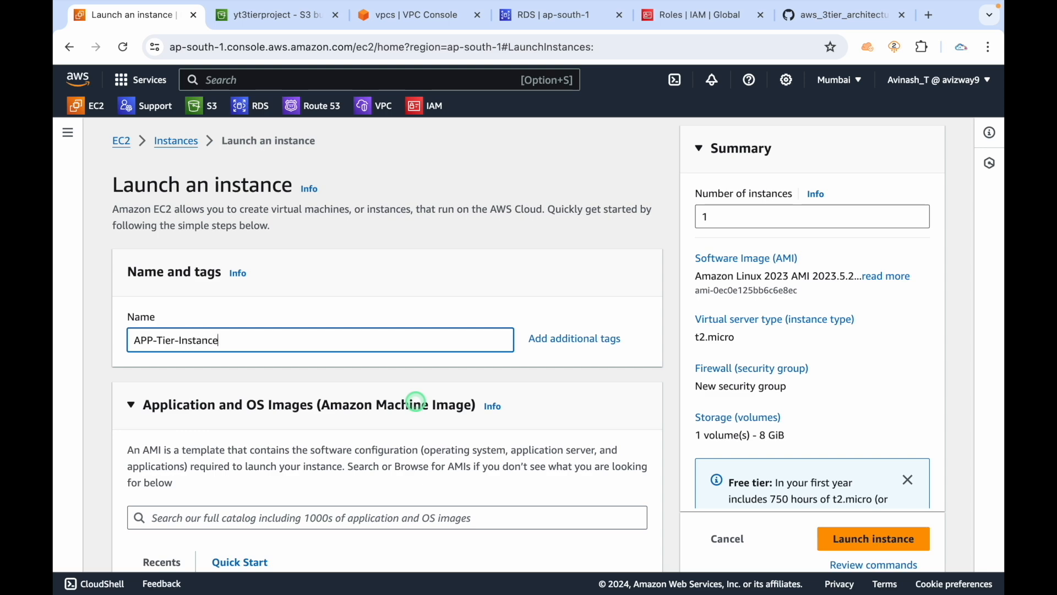
{"action": "scroll", "coordinate": [472, 402], "scroll_direction": "down", "scroll_amount": 8}
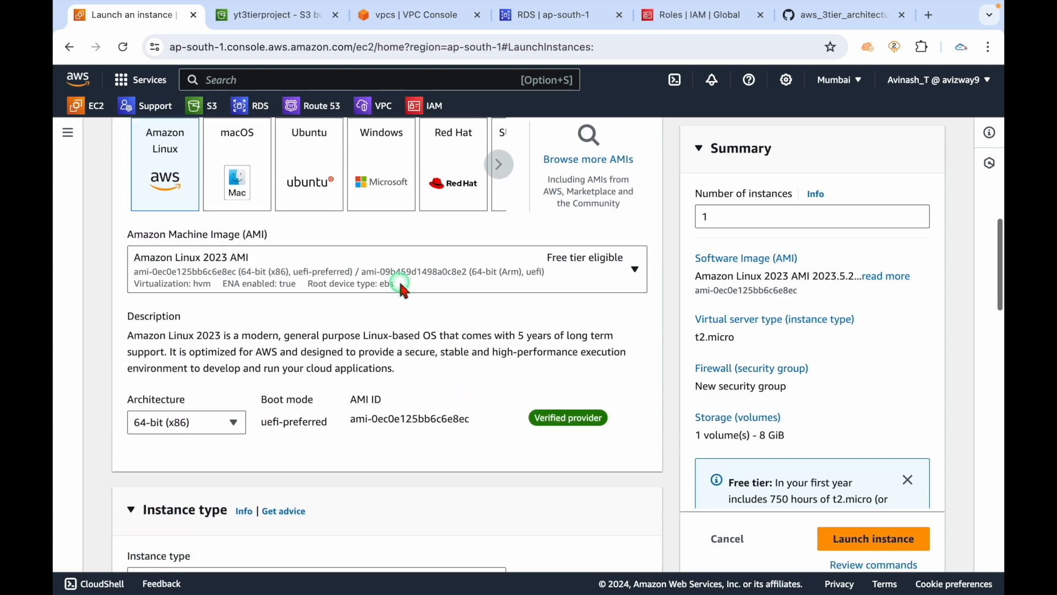
{"action": "left_click", "coordinate": [404, 289]}
{"action": "left_click", "coordinate": [443, 379]}
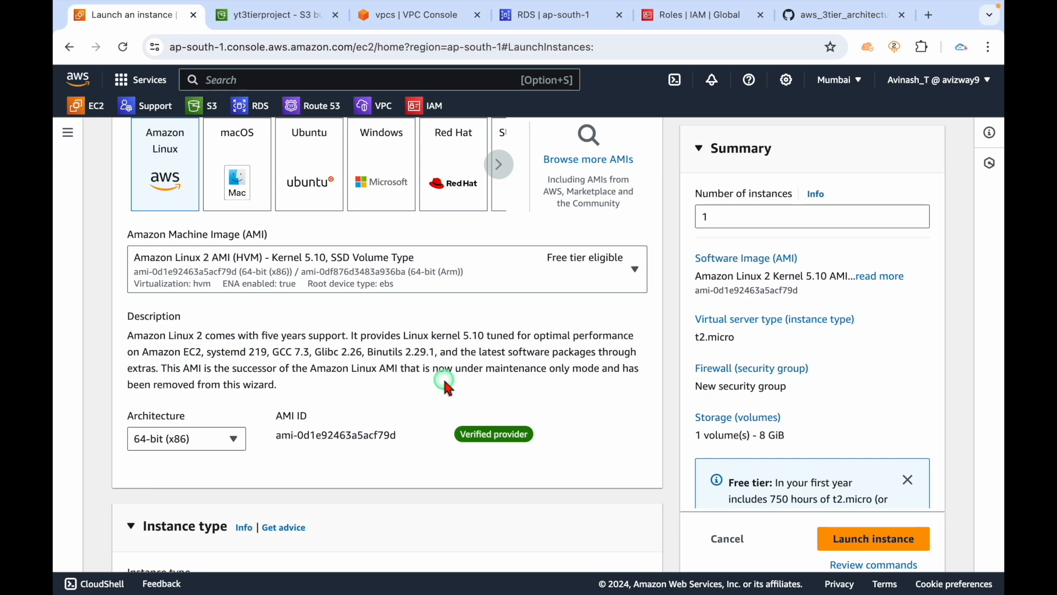
- Keep the t2.micro instance type and choose the linuxkp key pair
{"action": "scroll", "coordinate": [444, 380], "scroll_direction": "down", "scroll_amount": 5}
{"action": "left_click", "coordinate": [439, 337]}
{"action": "left_click", "coordinate": [557, 415]}
{"action": "scroll", "coordinate": [557, 414], "scroll_direction": "down", "scroll_amount": 3}
{"action": "scroll", "coordinate": [474, 444], "scroll_direction": "down", "scroll_amount": 1}
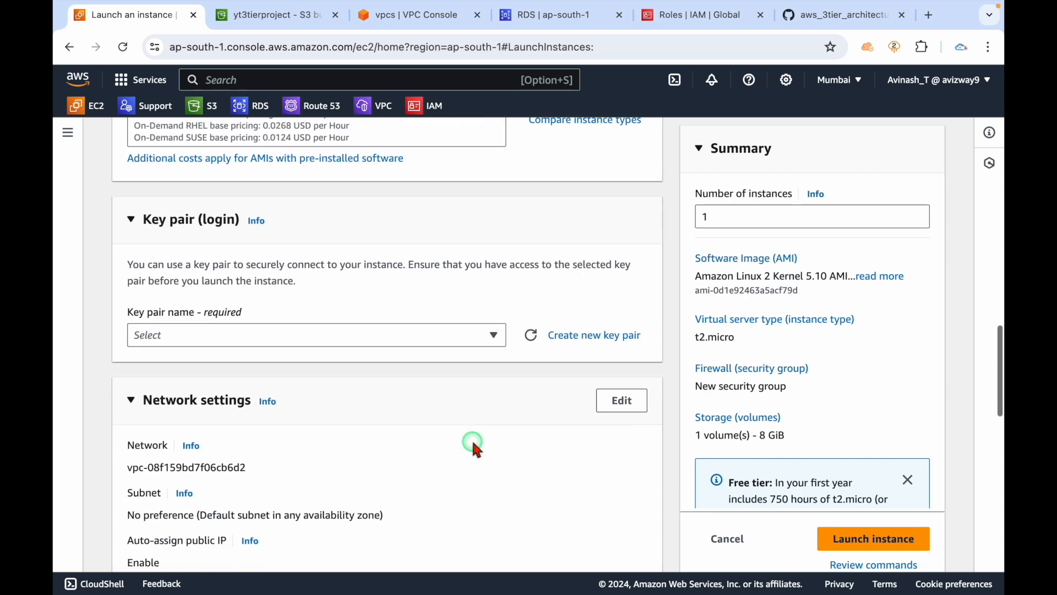
{"action": "left_click", "coordinate": [430, 335]}
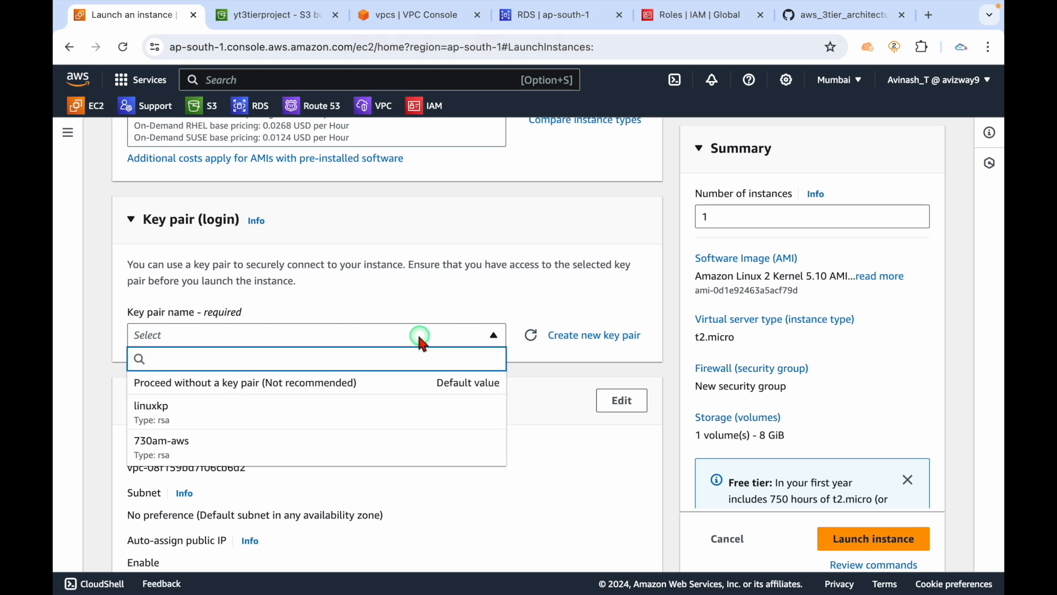
{"action": "left_click", "coordinate": [354, 413]}
- Edit network settings to use the 3tier-project-vpc VPC
{"action": "scroll", "coordinate": [483, 418], "scroll_direction": "down", "scroll_amount": 2}
{"action": "scroll", "coordinate": [483, 416], "scroll_direction": "down", "scroll_amount": 1}
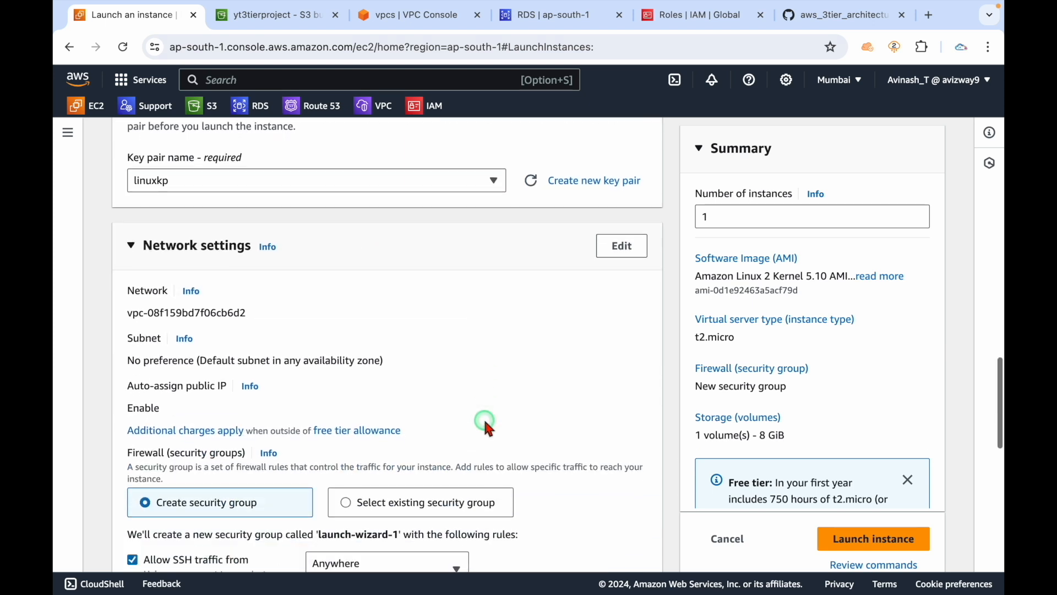
{"action": "left_click", "coordinate": [633, 223]}
{"action": "left_click", "coordinate": [258, 300]}
{"action": "left_click", "coordinate": [270, 392]}
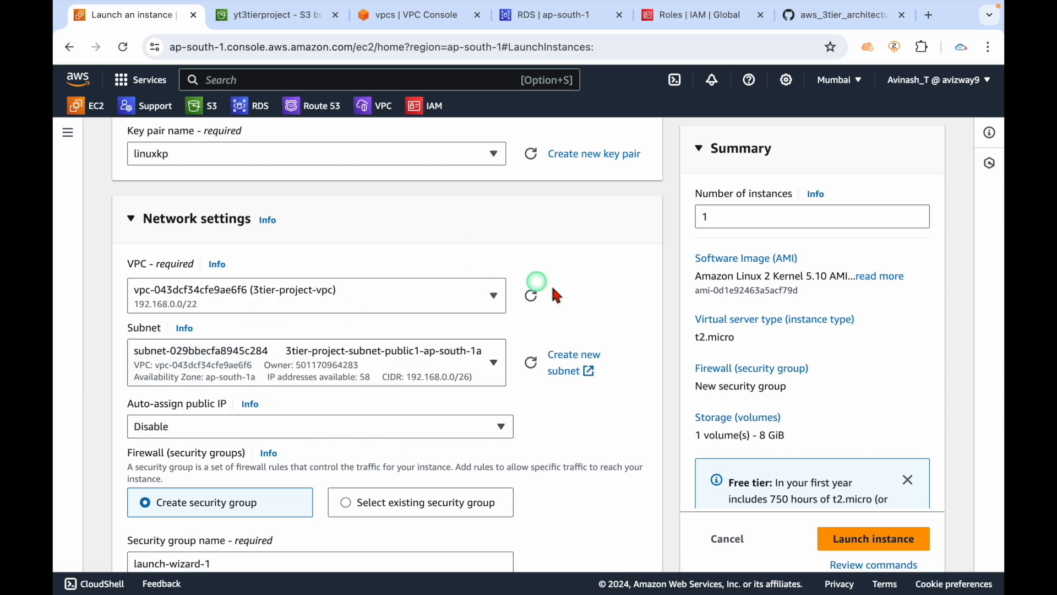
- After checking which subnet the app tier uses, place the instance in the APP1 subnet
{"action": "scroll", "coordinate": [609, 306], "scroll_direction": "down", "scroll_amount": 1}
{"action": "left_click", "coordinate": [460, 314]}
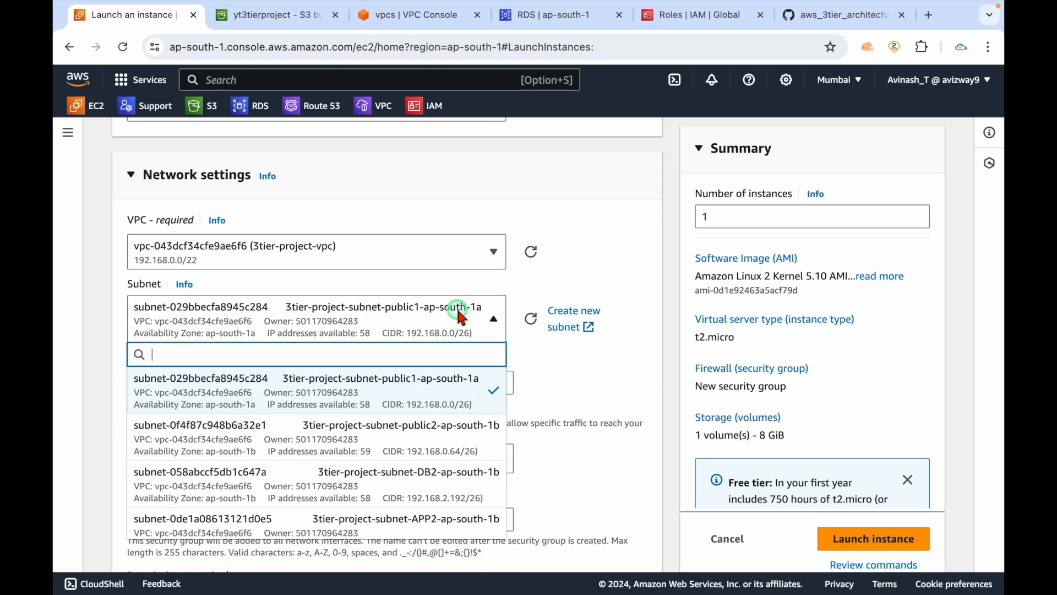
{"action": "left_click", "coordinate": [840, 15]}
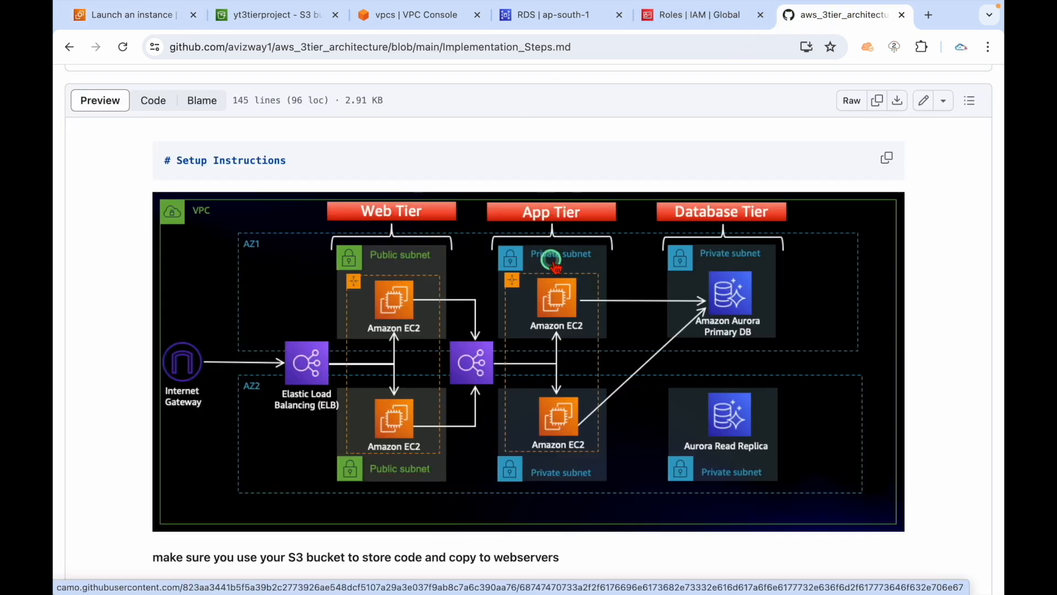
{"action": "left_click", "coordinate": [129, 15]}
{"action": "scroll", "coordinate": [421, 331], "scroll_direction": "down", "scroll_amount": 1}
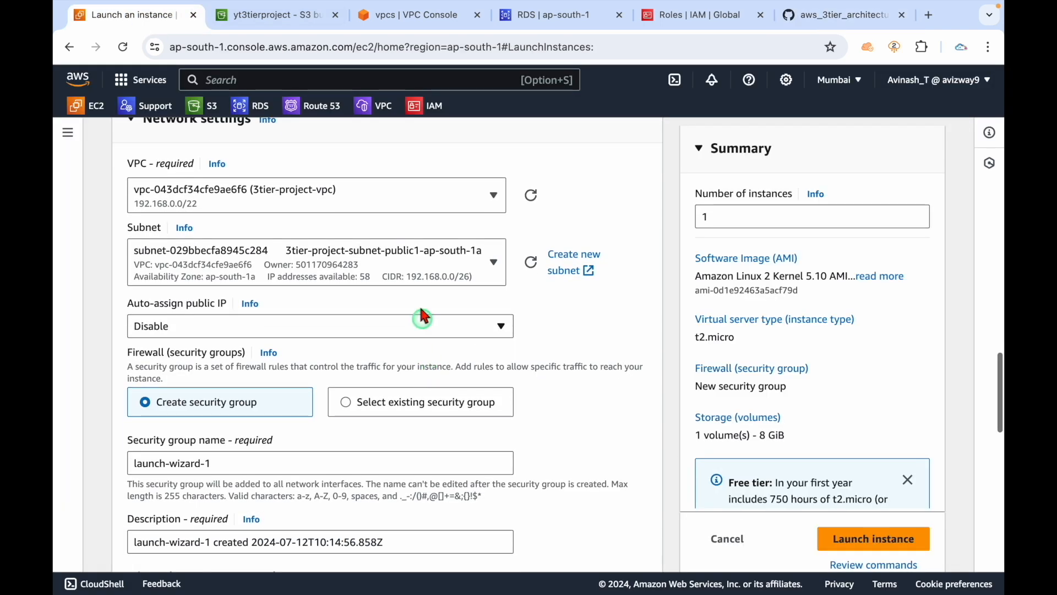
{"action": "left_click", "coordinate": [406, 259]}
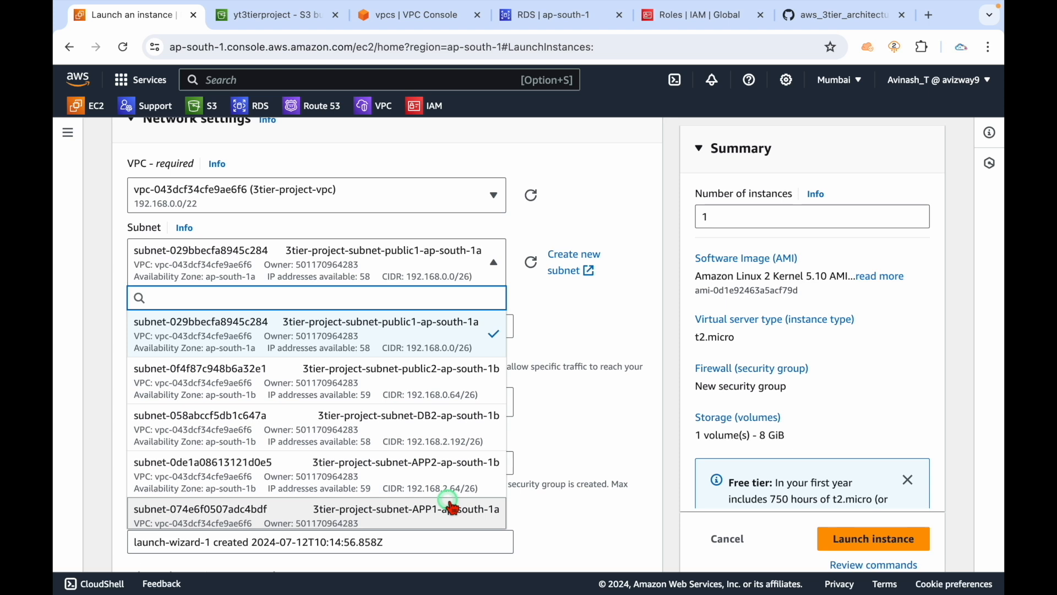
{"action": "scroll", "coordinate": [438, 436], "scroll_direction": "down", "scroll_amount": 1}
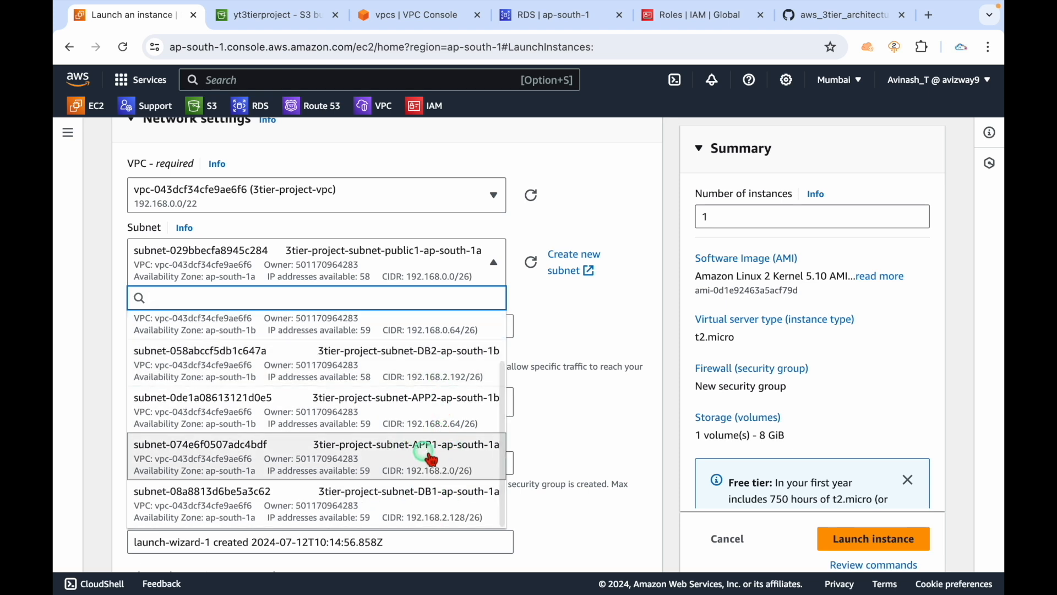
{"action": "left_click", "coordinate": [440, 460]}
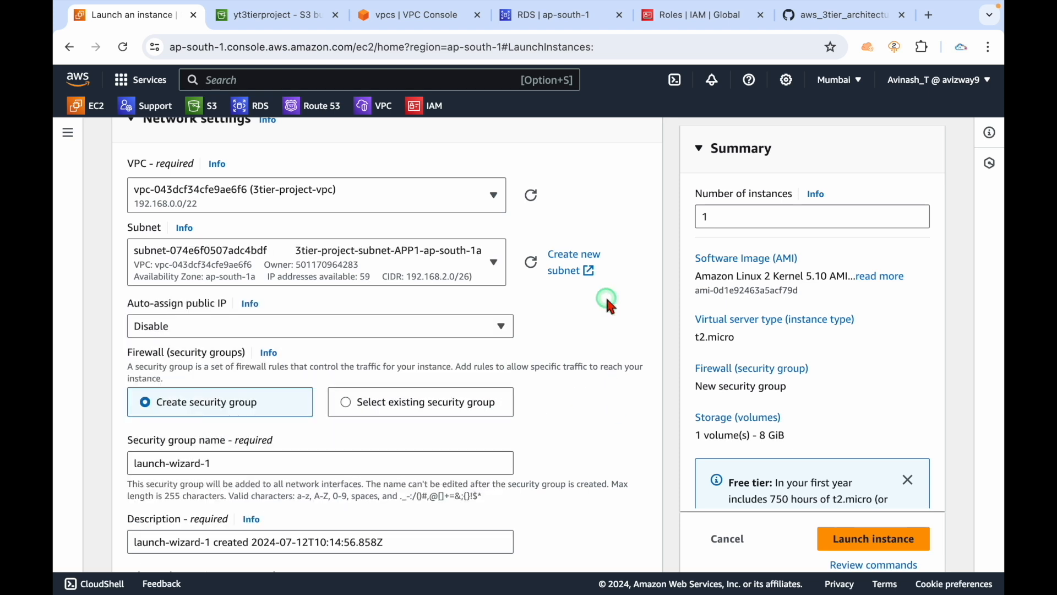
- Attach the existing APP-SG security group and review its inbound rules
{"action": "scroll", "coordinate": [607, 300], "scroll_direction": "down", "scroll_amount": 1}
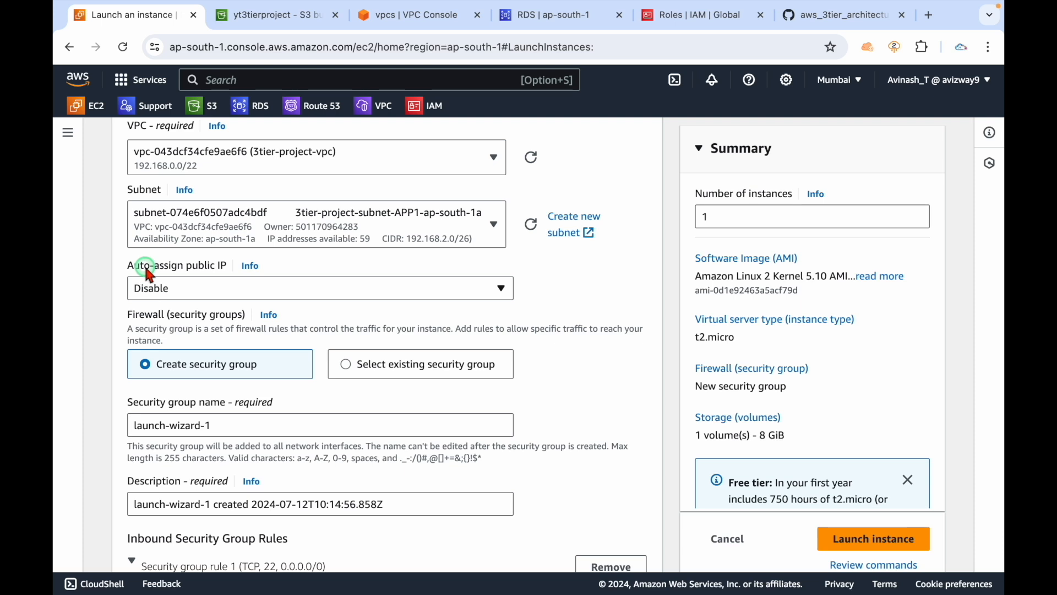
{"action": "scroll", "coordinate": [511, 335], "scroll_direction": "down", "scroll_amount": 2}
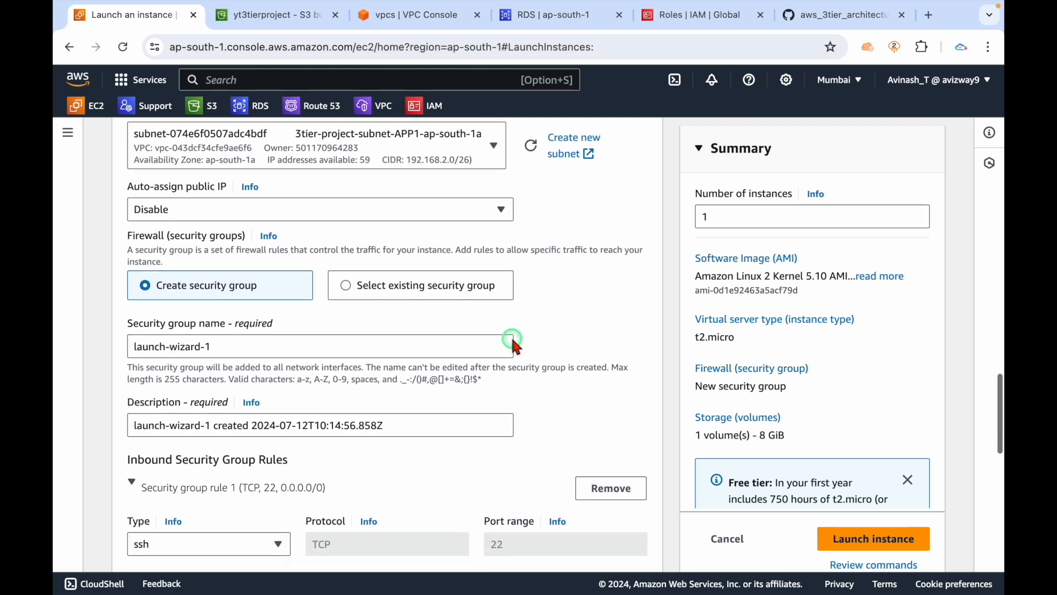
{"action": "left_click", "coordinate": [429, 287]}
{"action": "left_click", "coordinate": [341, 345]}
{"action": "type", "text": "app"}
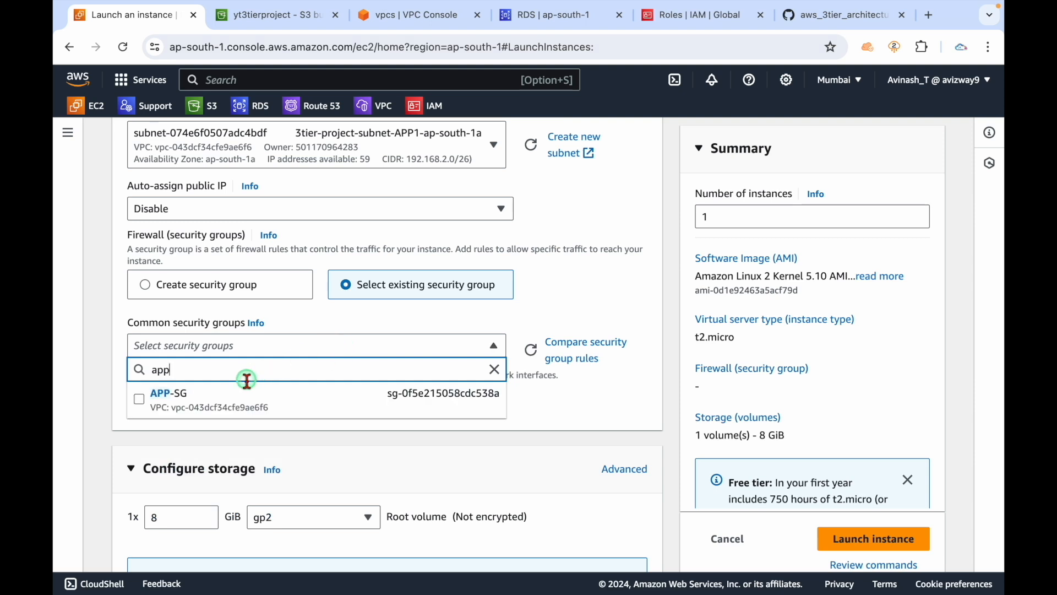
{"action": "left_click", "coordinate": [230, 397]}
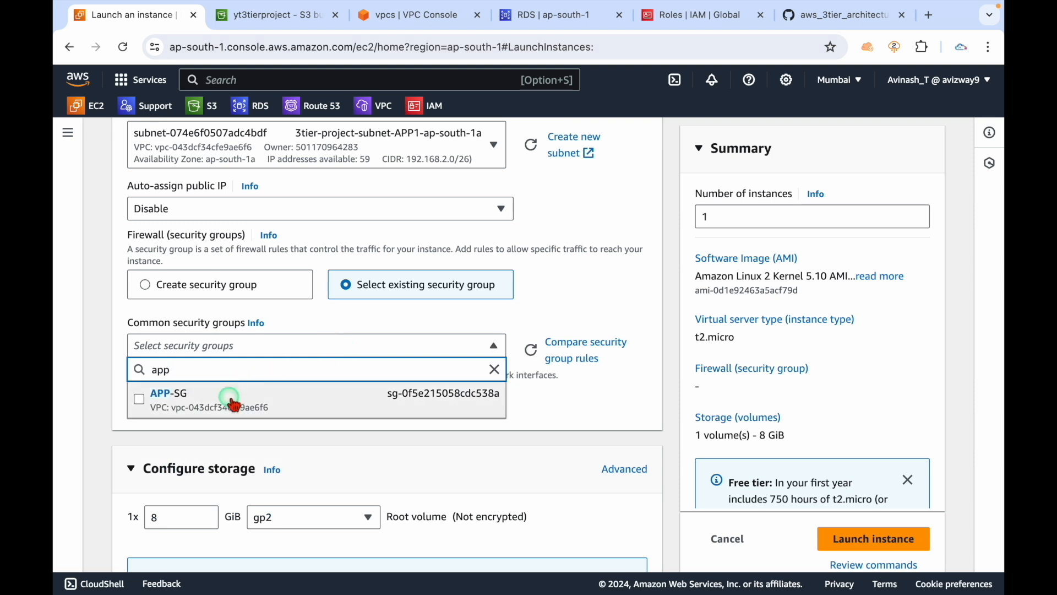
{"action": "key", "text": "BackSpace"}
{"action": "key", "text": "BackSpace"}
{"action": "key", "text": "BackSpace"}
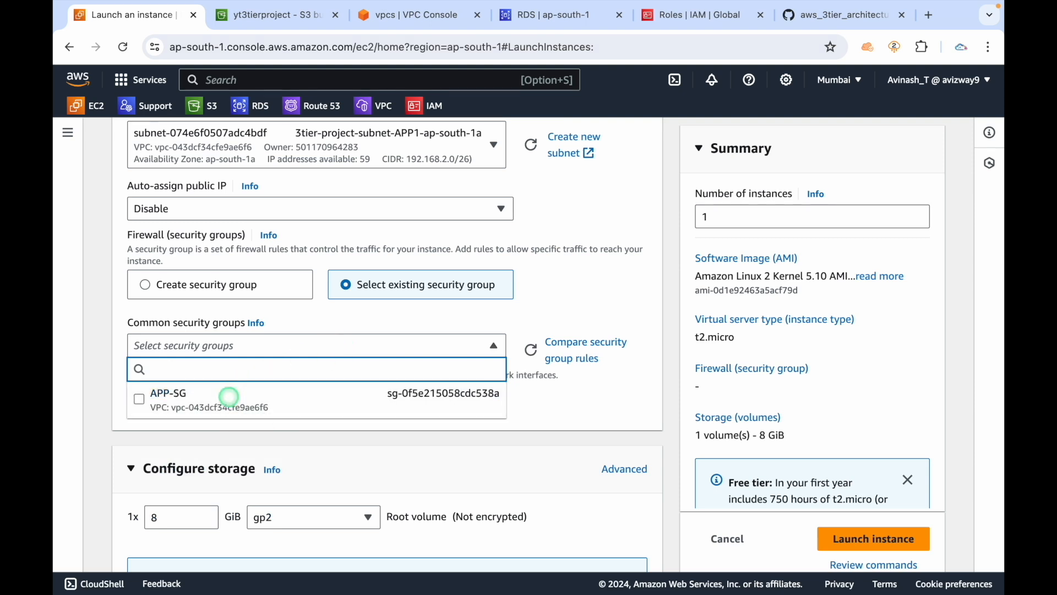
{"action": "scroll", "coordinate": [230, 396], "scroll_direction": "down", "scroll_amount": 2}
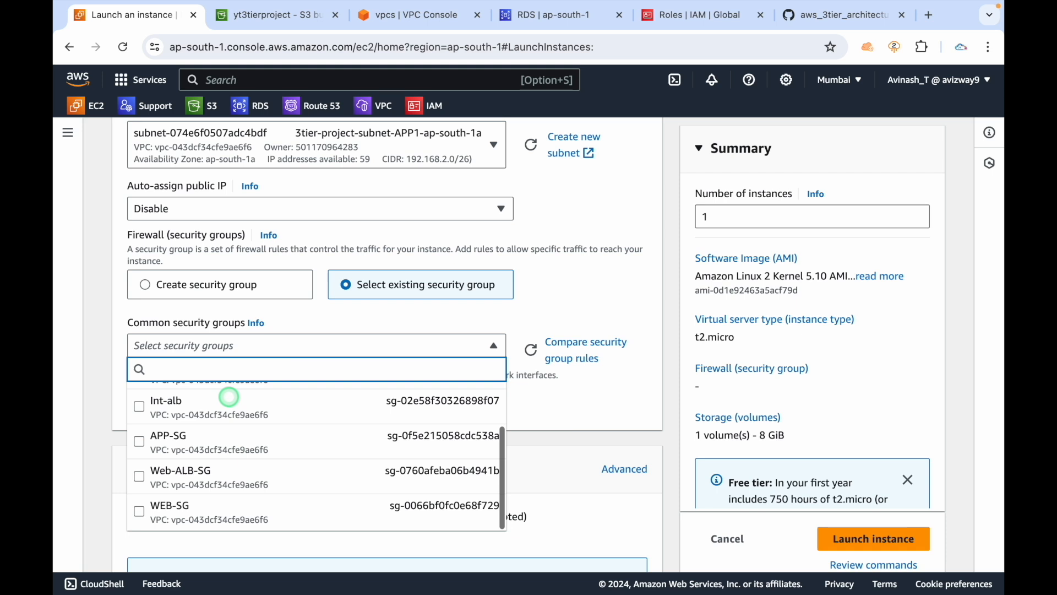
{"action": "left_click", "coordinate": [196, 441]}
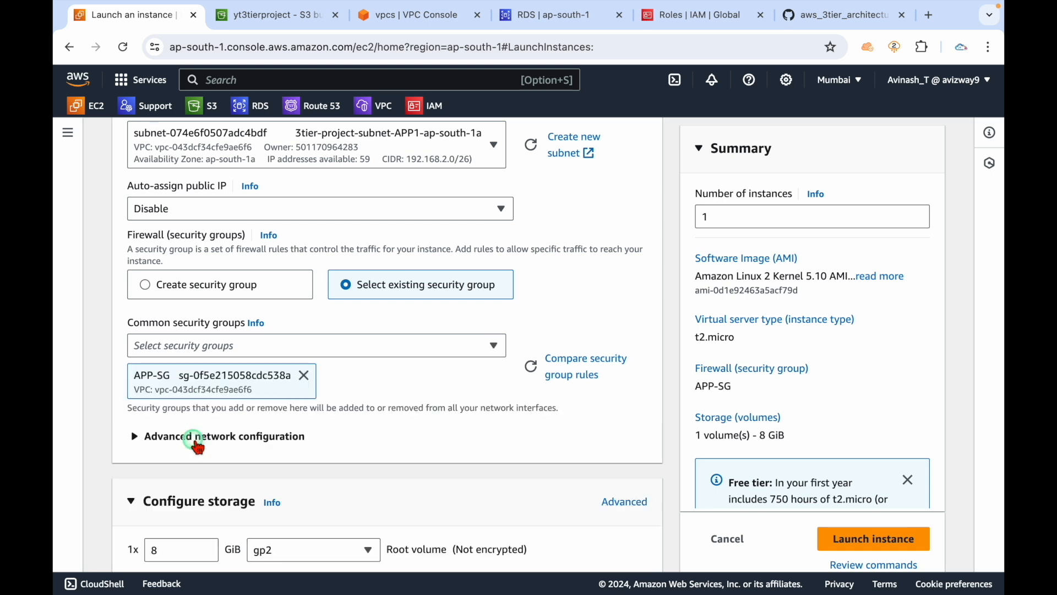
{"action": "double_click", "coordinate": [154, 380]}
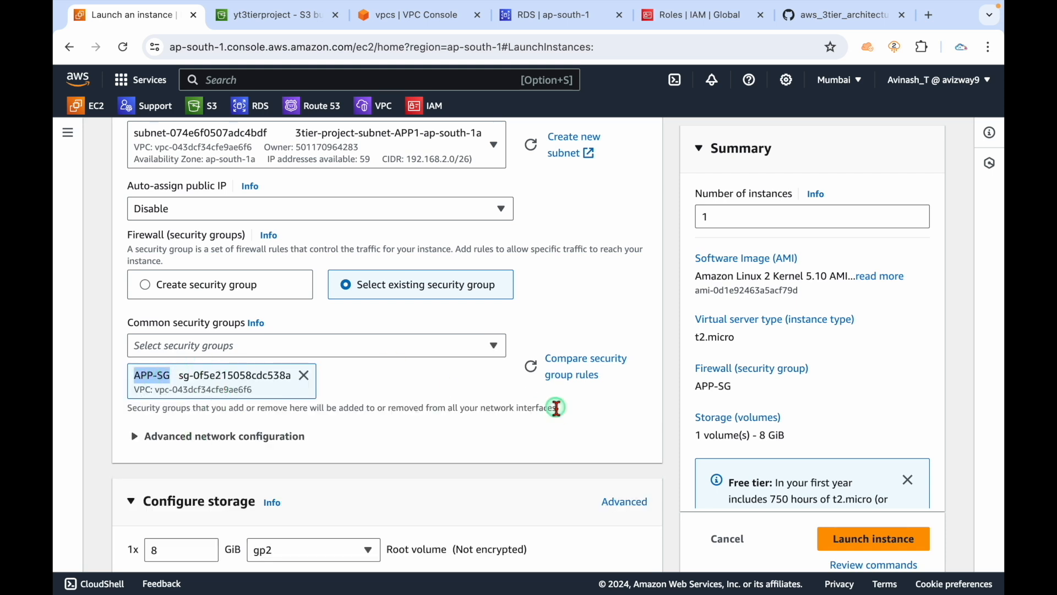
{"action": "left_click", "coordinate": [572, 366]}
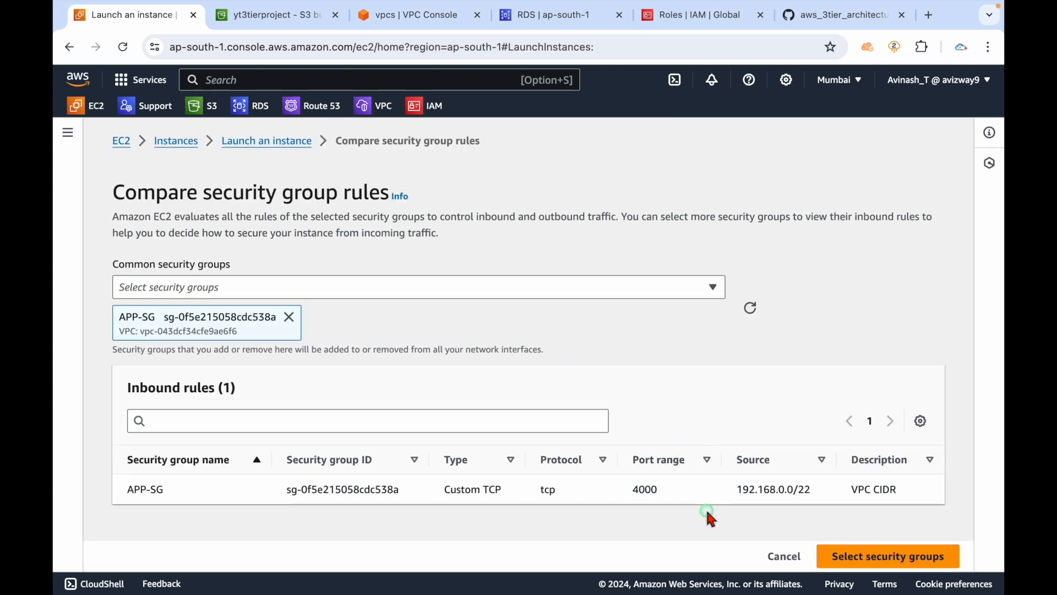
{"action": "left_click", "coordinate": [784, 556]}
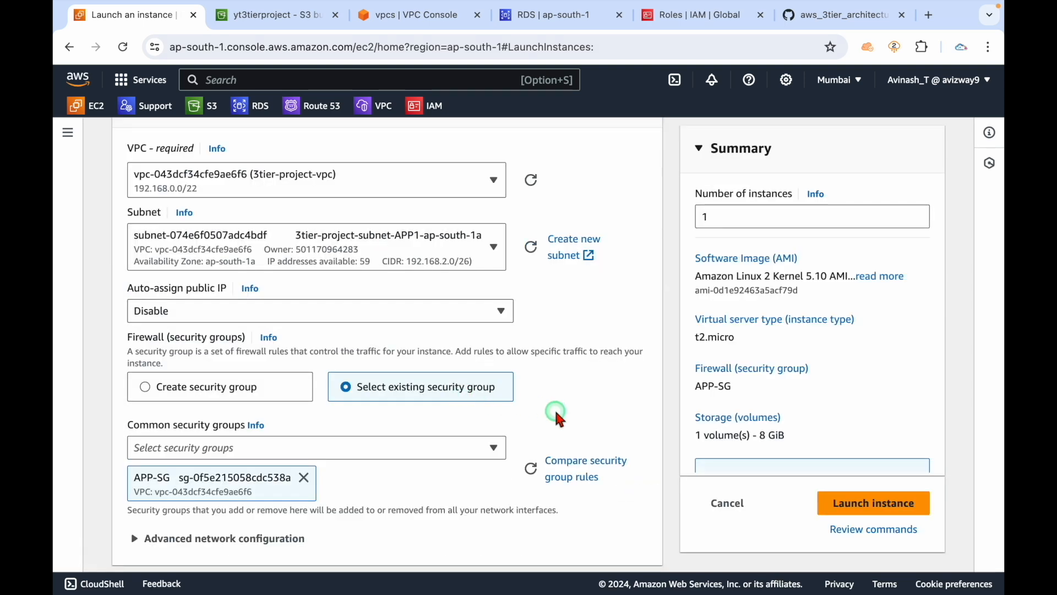
- Review the root volume size, then switch to the IAM Yt-3Tier-project role page
{"action": "scroll", "coordinate": [554, 408], "scroll_direction": "down", "scroll_amount": 5}
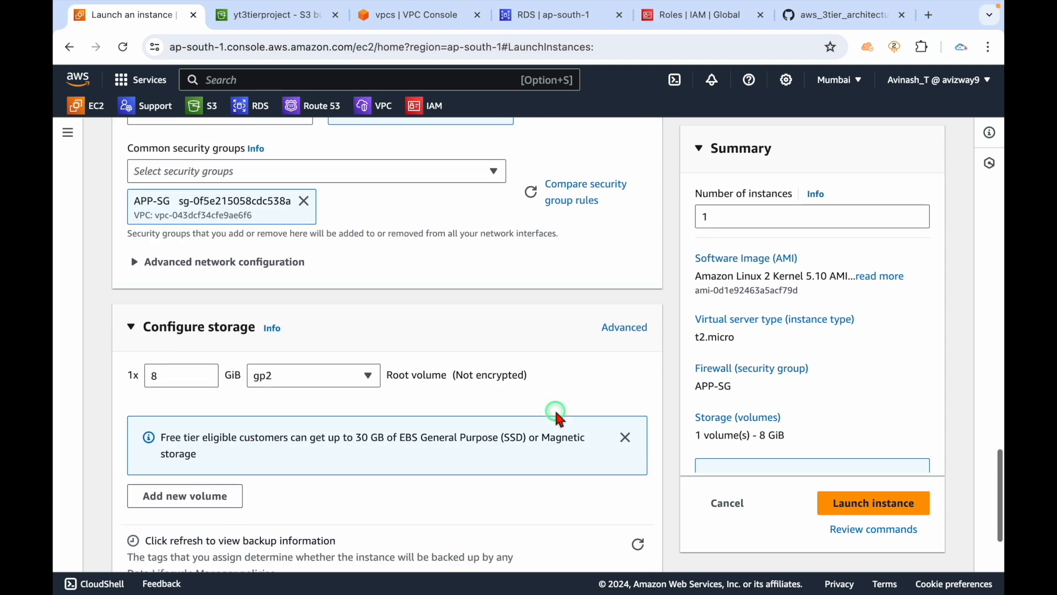
{"action": "left_click", "coordinate": [181, 375]}
{"action": "scroll", "coordinate": [424, 399], "scroll_direction": "down", "scroll_amount": 2}
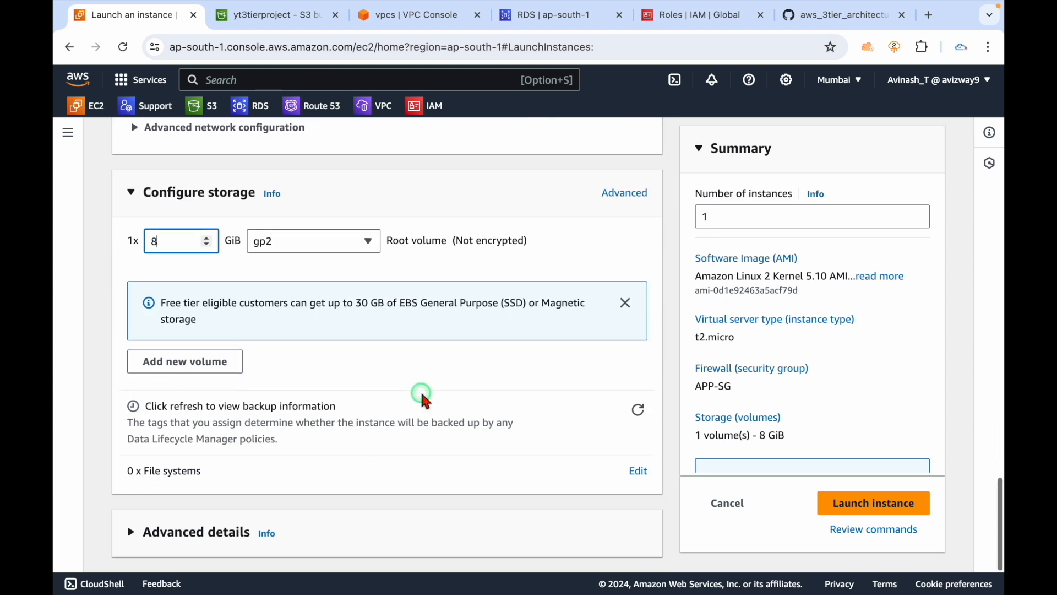
{"action": "left_click", "coordinate": [674, 20]}
- Attach the Yt-3Tier-project IAM instance profile in the launch form's Advanced details
{"action": "left_click", "coordinate": [880, 136]}
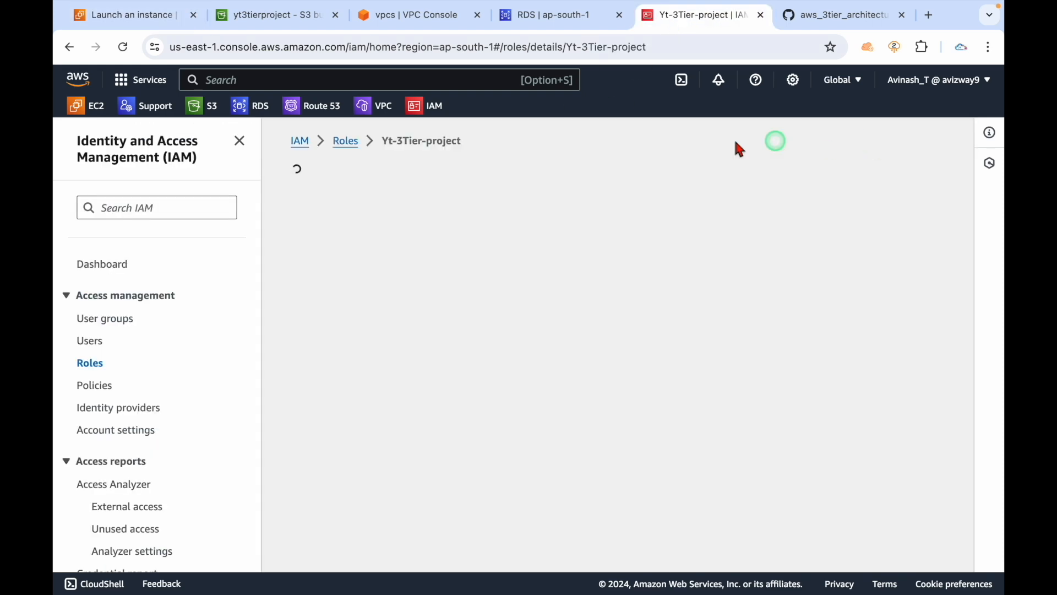
{"action": "left_click_drag", "start_coordinate": [389, 152], "coordinate": [468, 147]}
{"action": "key", "text": "super+c"}
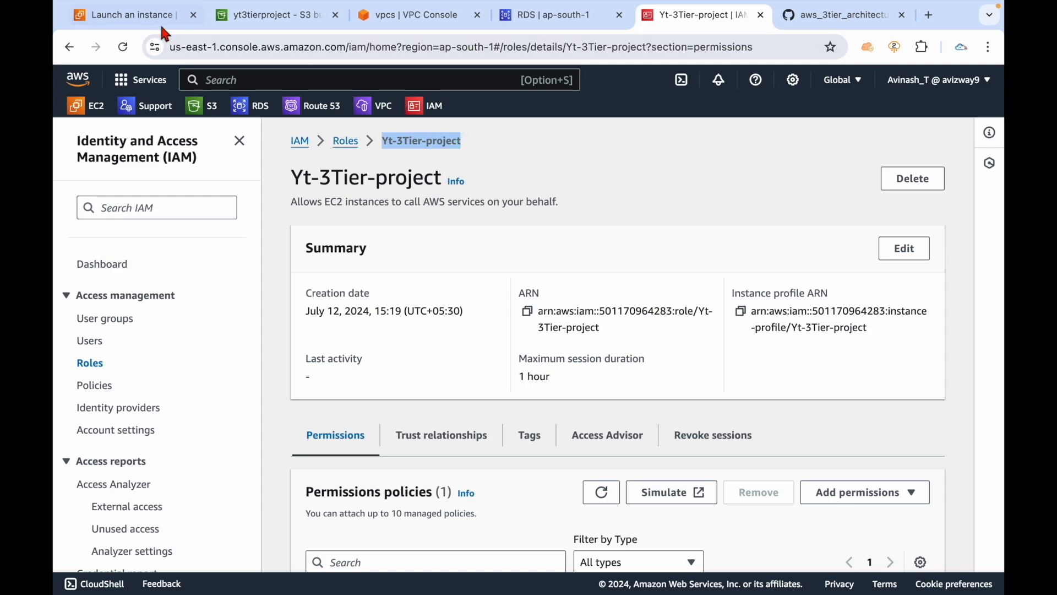
{"action": "left_click", "coordinate": [159, 16]}
{"action": "scroll", "coordinate": [307, 276], "scroll_direction": "down", "scroll_amount": 3}
{"action": "scroll", "coordinate": [306, 273], "scroll_direction": "down", "scroll_amount": 3}
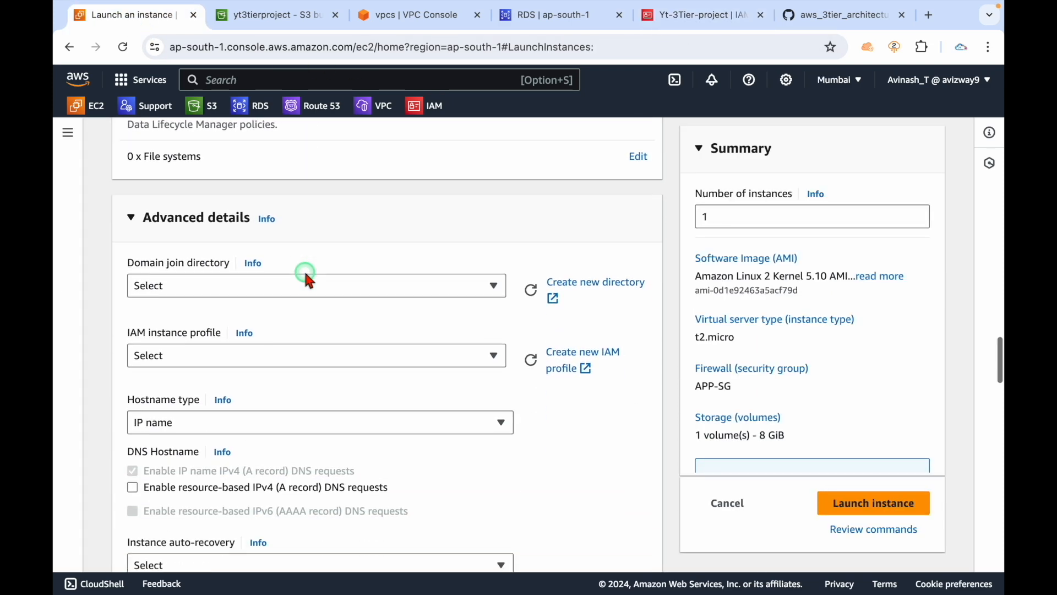
{"action": "left_click", "coordinate": [296, 356]}
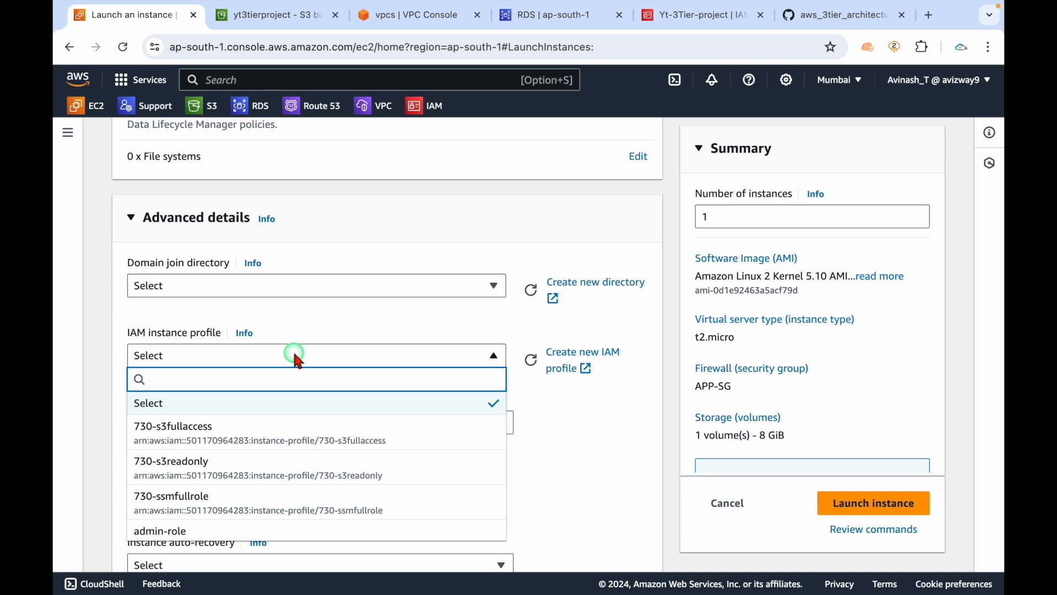
{"action": "key", "text": "super+v"}
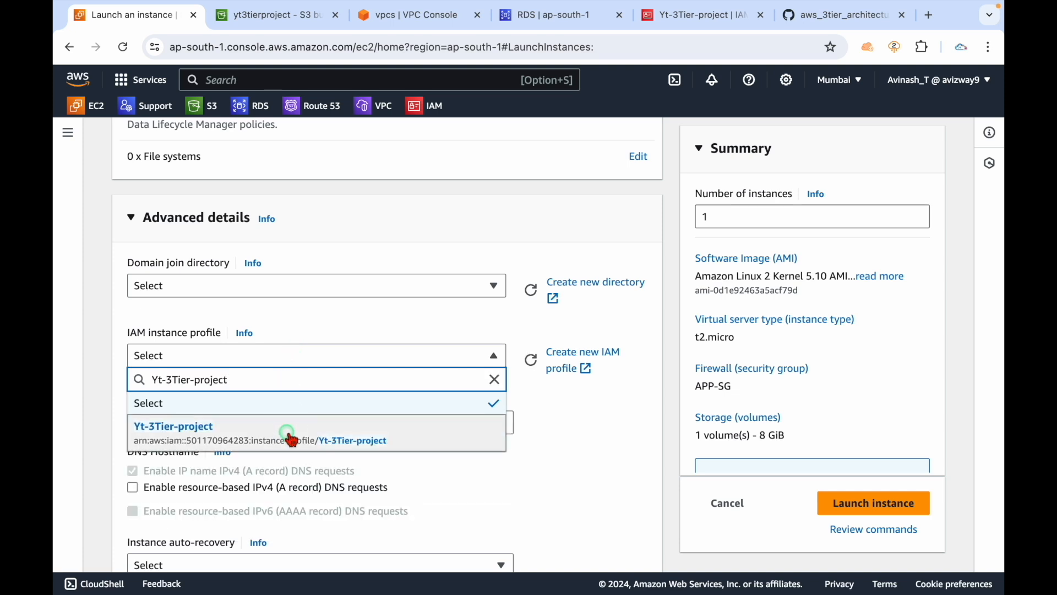
{"action": "left_click", "coordinate": [288, 434]}
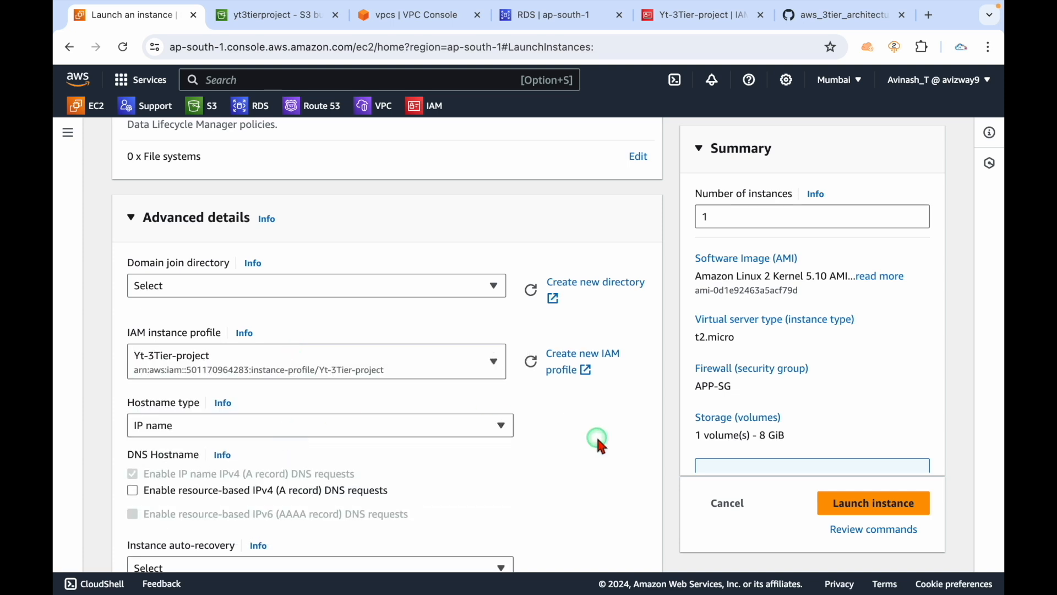
- Launch the instance, refresh the instance list and open the Pending APP-Tier-Instance details
{"action": "scroll", "coordinate": [596, 434], "scroll_direction": "down", "scroll_amount": 6}
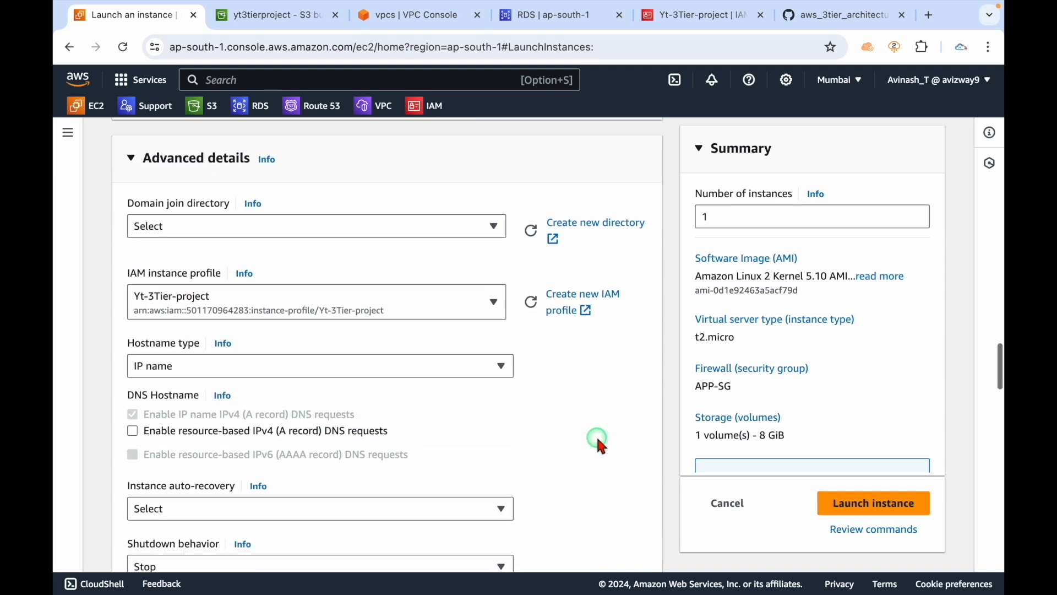
{"action": "left_click", "coordinate": [863, 505]}
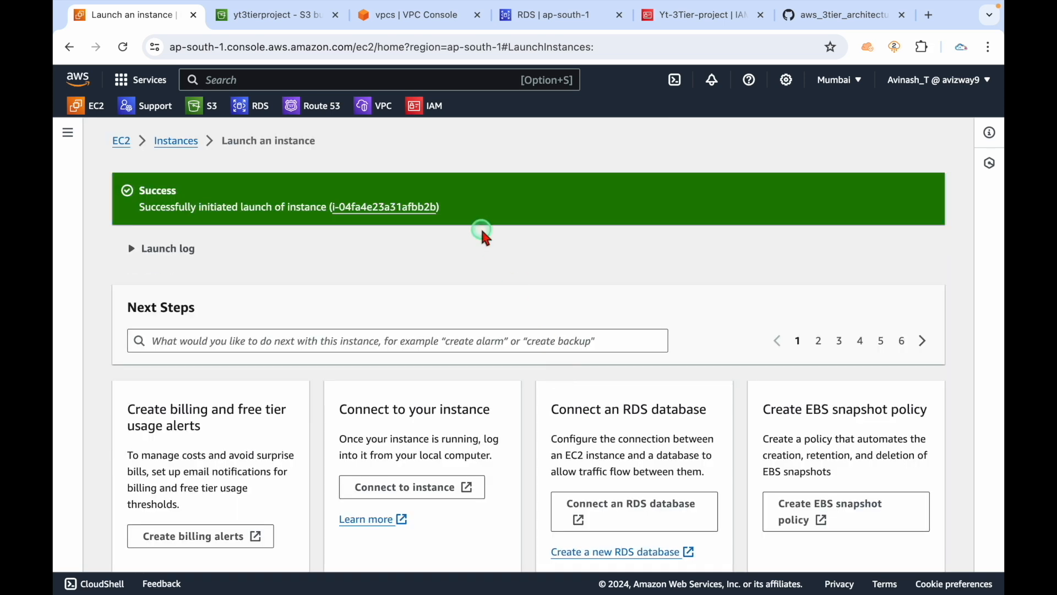
{"action": "left_click", "coordinate": [177, 141]}
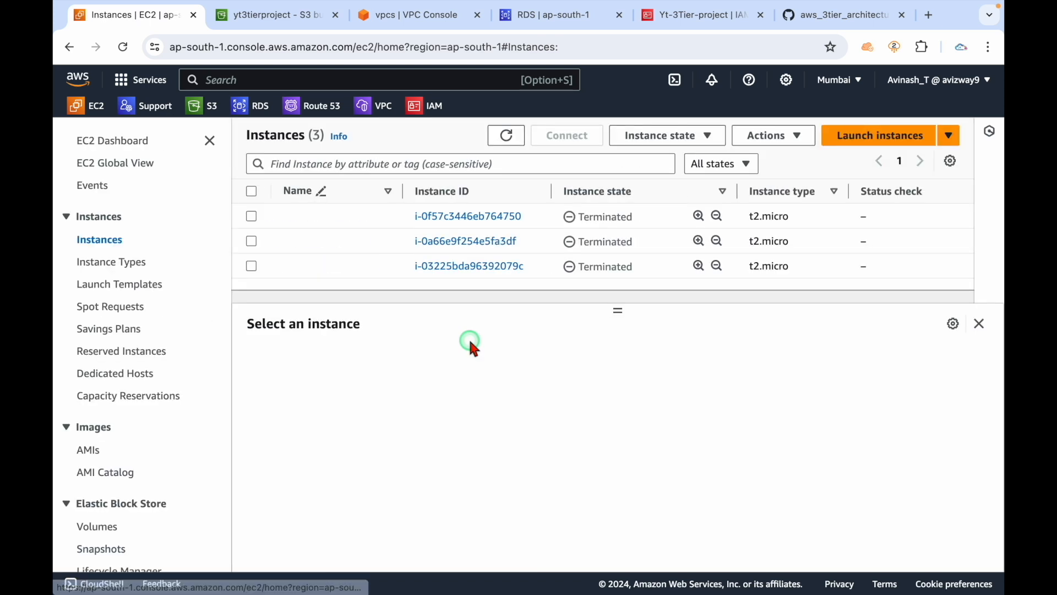
{"action": "scroll", "coordinate": [538, 214], "scroll_direction": "down", "scroll_amount": 3}
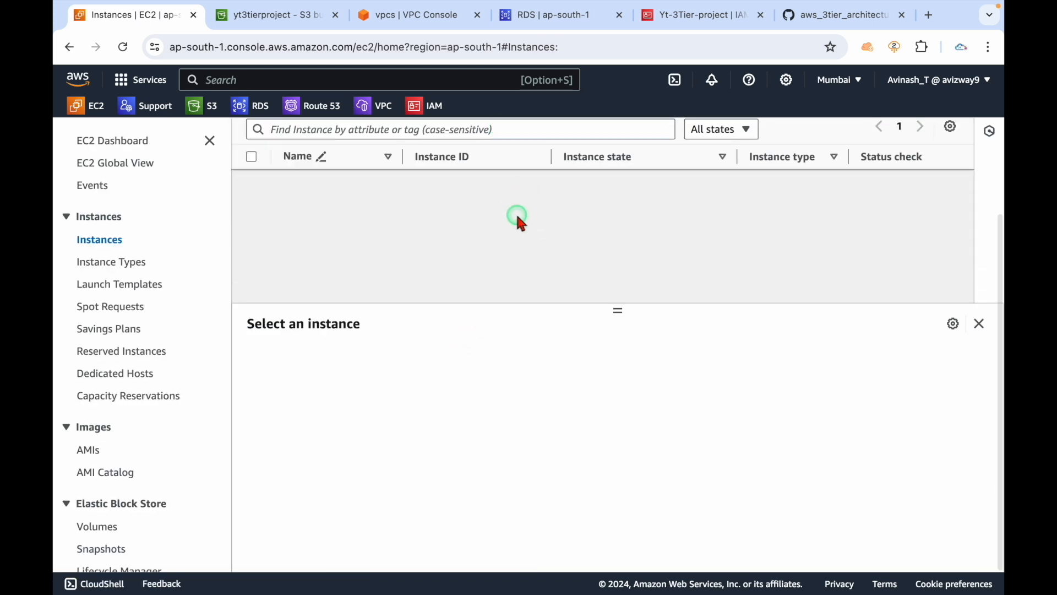
{"action": "scroll", "coordinate": [521, 222], "scroll_direction": "up", "scroll_amount": 2}
{"action": "left_click", "coordinate": [506, 135]}
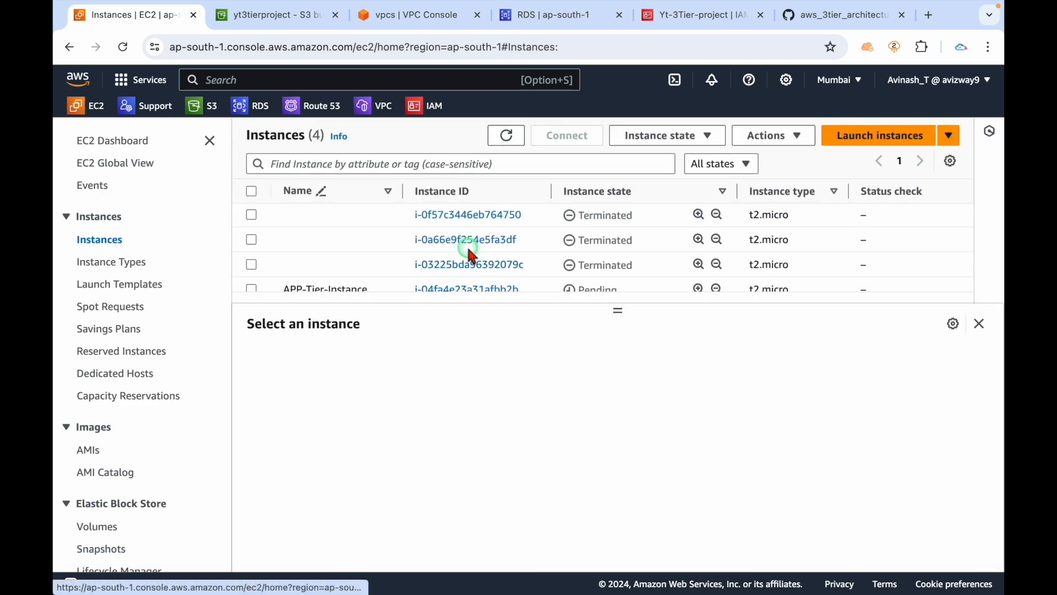
{"action": "scroll", "coordinate": [472, 254], "scroll_direction": "down", "scroll_amount": 1}
{"action": "left_click", "coordinate": [467, 248]}
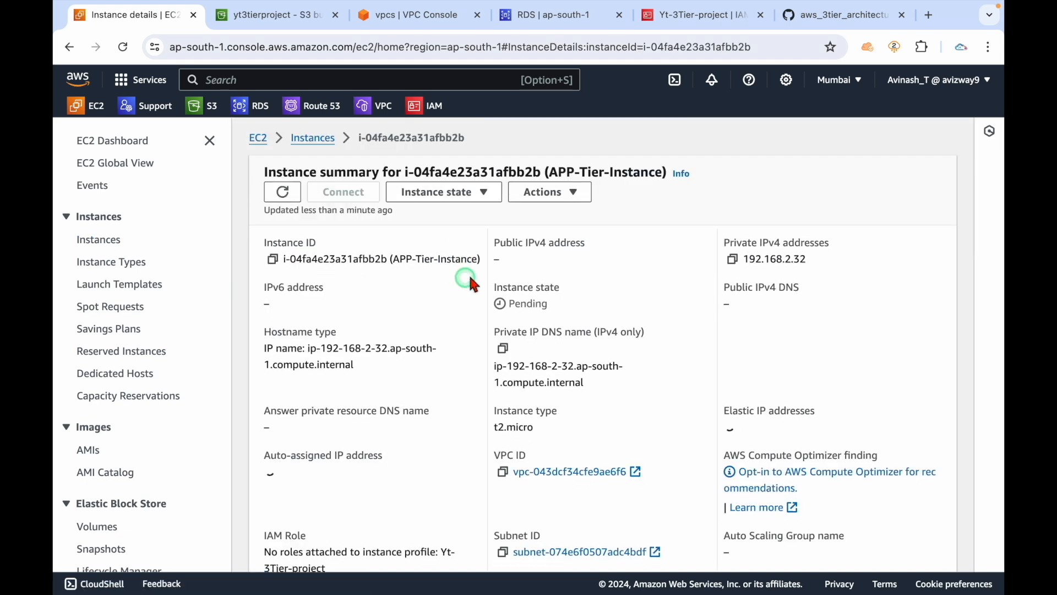
{"action": "double_click", "coordinate": [535, 299]}
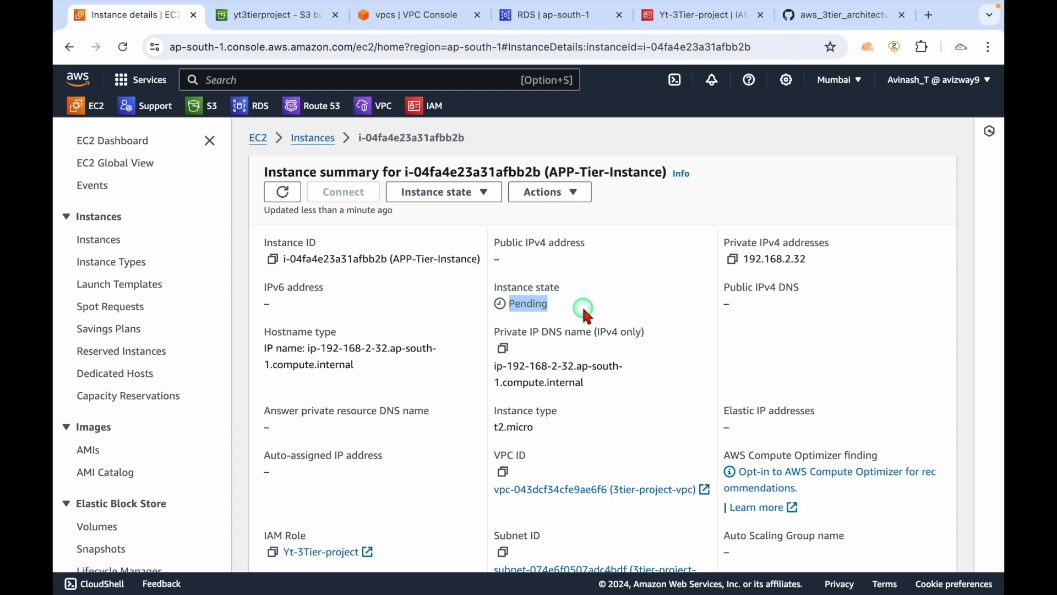
- Open the GitHub Implementation_Steps.md guide at the App Server Setup heading
{"action": "left_click", "coordinate": [822, 14]}
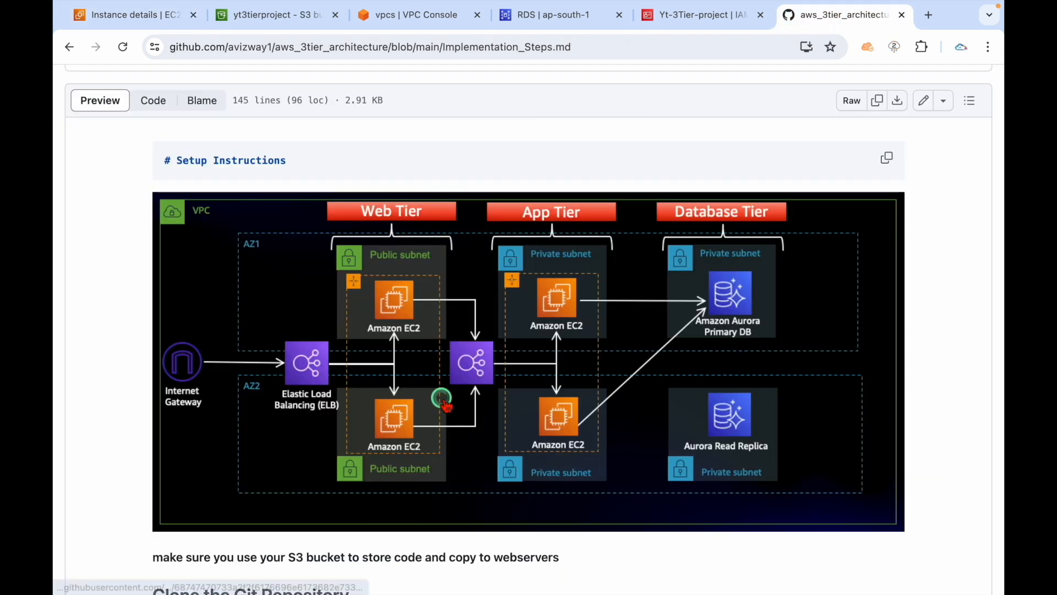
{"action": "scroll", "coordinate": [440, 386], "scroll_direction": "down", "scroll_amount": 5}
{"action": "left_click_drag", "start_coordinate": [462, 81], "coordinate": [321, 85]}
{"action": "left_click", "coordinate": [448, 354]}
{"action": "scroll", "coordinate": [450, 355], "scroll_direction": "down", "scroll_amount": 2}
{"action": "scroll", "coordinate": [449, 355], "scroll_direction": "down", "scroll_amount": 5}
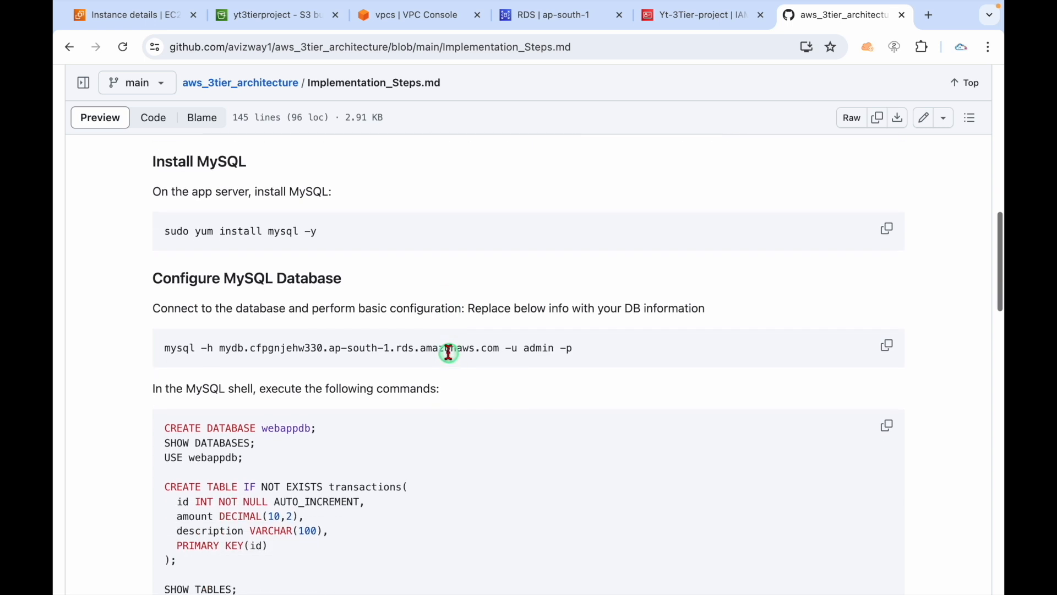
{"action": "scroll", "coordinate": [175, 233], "scroll_direction": "up", "scroll_amount": 2}
{"action": "mouse_move", "coordinate": [323, 231]}
{"action": "left_mouse_down"}
{"action": "mouse_move", "coordinate": [177, 233]}
{"action": "mouse_move", "coordinate": [344, 228]}
{"action": "left_mouse_up"}
{"action": "left_click", "coordinate": [142, 224]}
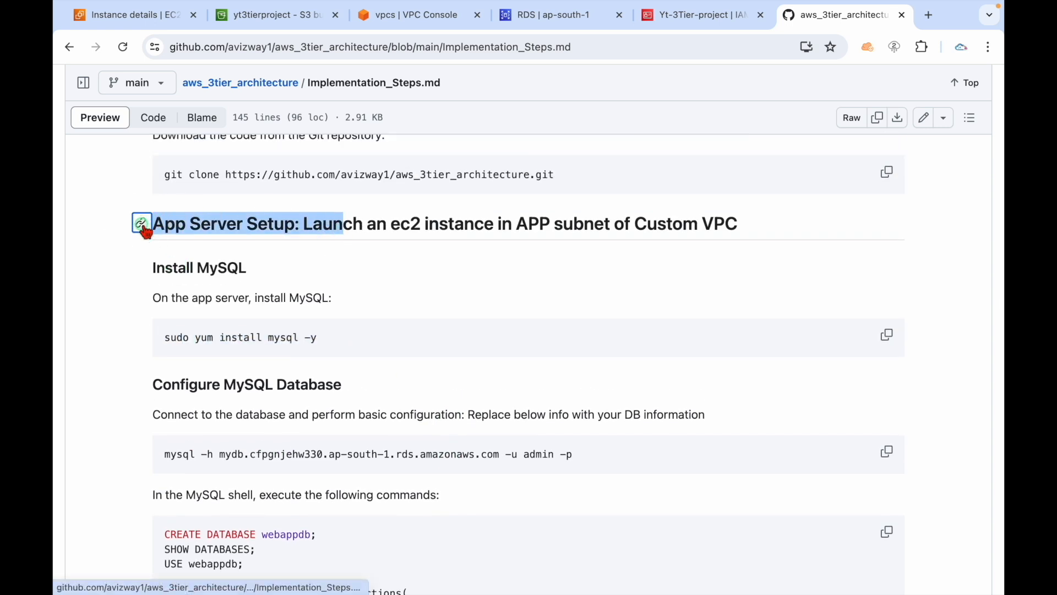
- Review the mysql install and connect commands, then return to the myytprojectdb RDS page
{"action": "scroll", "coordinate": [340, 336], "scroll_direction": "down", "scroll_amount": 20}
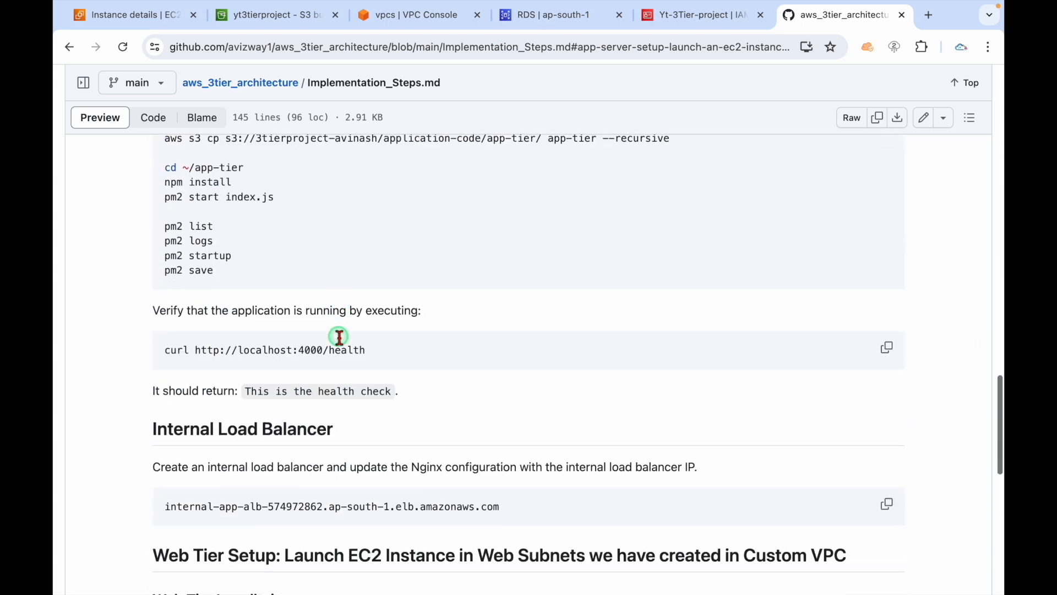
{"action": "scroll", "coordinate": [339, 338], "scroll_direction": "up", "scroll_amount": 1}
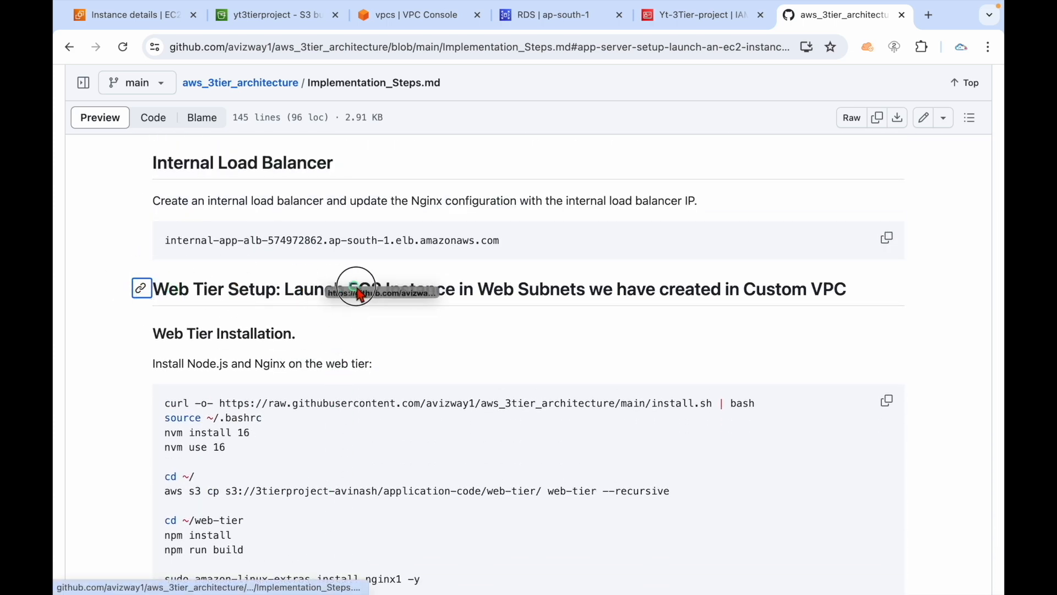
{"action": "scroll", "coordinate": [367, 376], "scroll_direction": "up", "scroll_amount": 10}
{"action": "scroll", "coordinate": [367, 375], "scroll_direction": "up", "scroll_amount": 10}
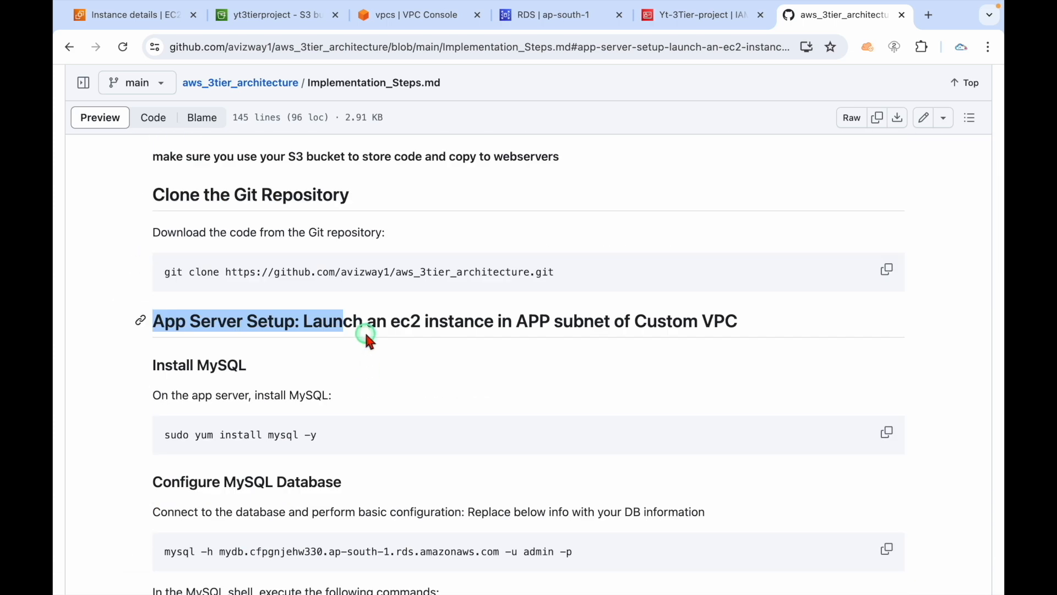
{"action": "scroll", "coordinate": [368, 384], "scroll_direction": "down", "scroll_amount": 3}
{"action": "left_click_drag", "start_coordinate": [331, 299], "coordinate": [267, 300]}
{"action": "left_click", "coordinate": [288, 299]}
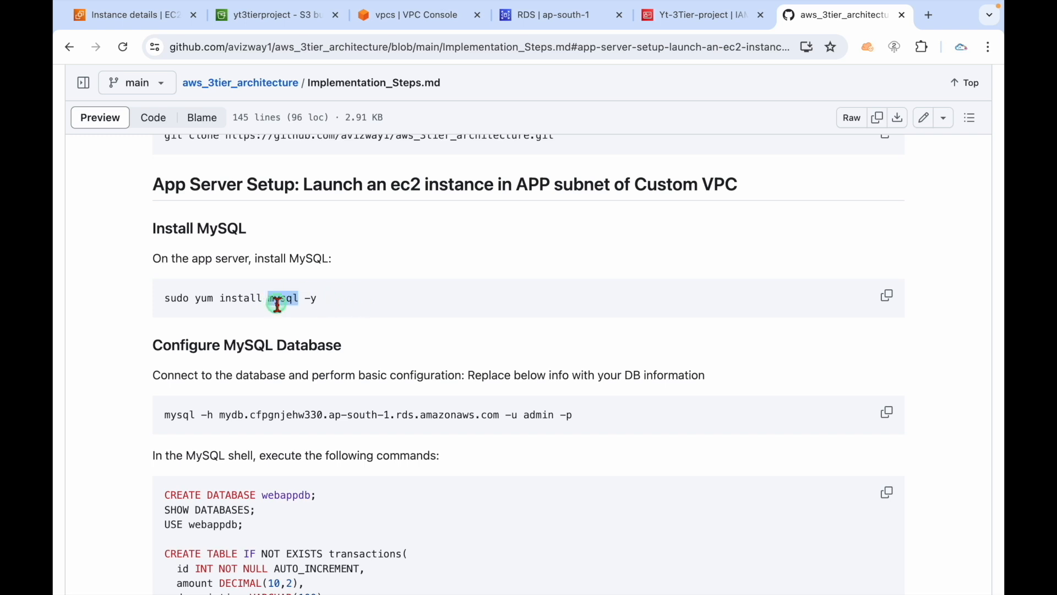
{"action": "left_click", "coordinate": [397, 318]}
{"action": "scroll", "coordinate": [396, 318], "scroll_direction": "down", "scroll_amount": 2}
{"action": "left_click_drag", "start_coordinate": [588, 365], "coordinate": [164, 353]}
{"action": "scroll", "coordinate": [361, 385], "scroll_direction": "down", "scroll_amount": 3}
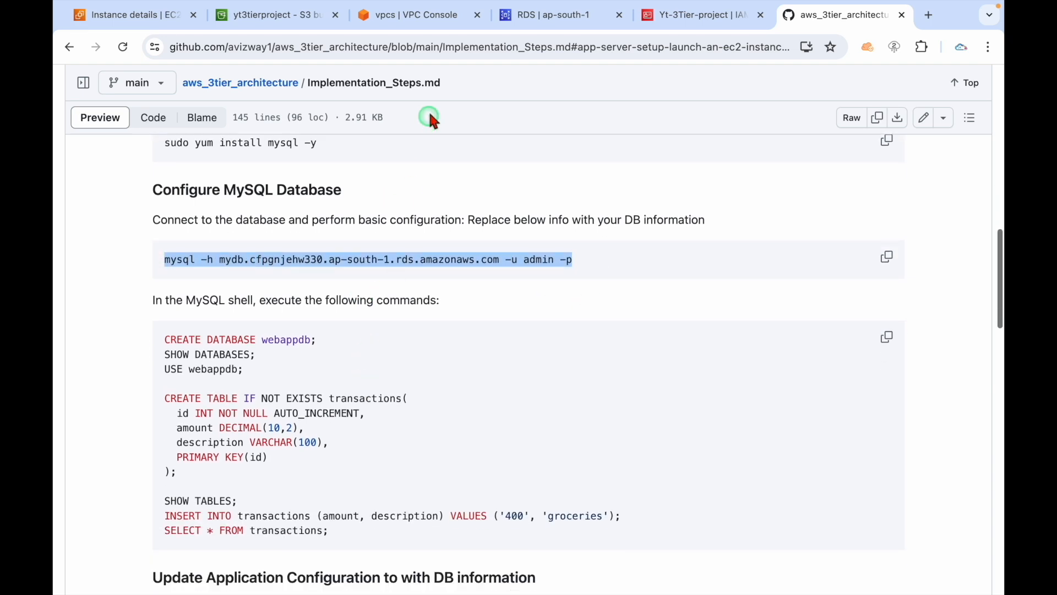
{"action": "left_click", "coordinate": [557, 22]}
{"action": "scroll", "coordinate": [467, 378], "scroll_direction": "up", "scroll_amount": 6}
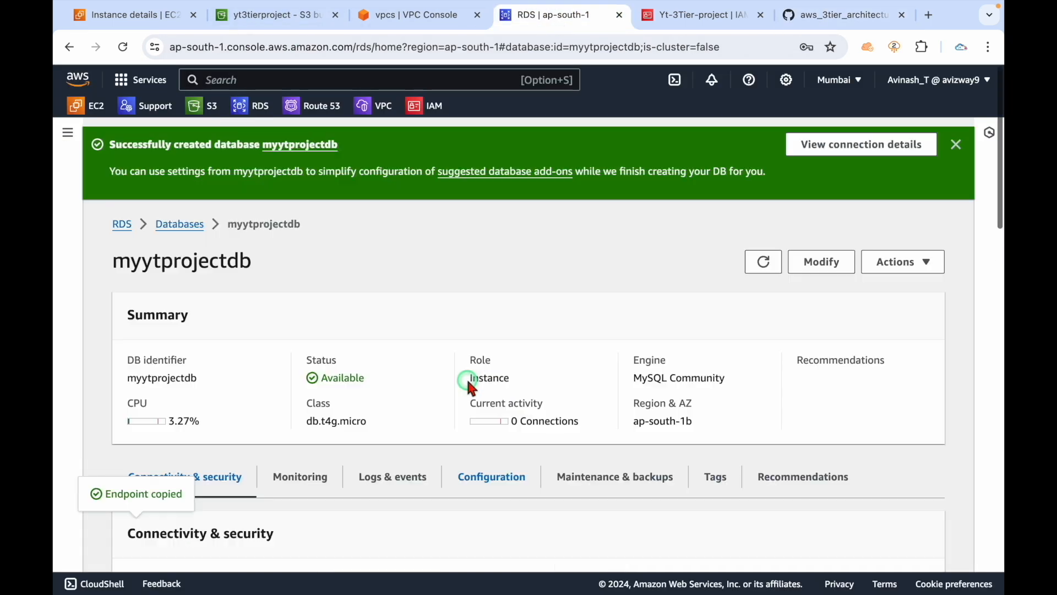
{"action": "left_click_drag", "start_coordinate": [253, 253], "coordinate": [143, 253]}
{"action": "left_click", "coordinate": [805, 21]}
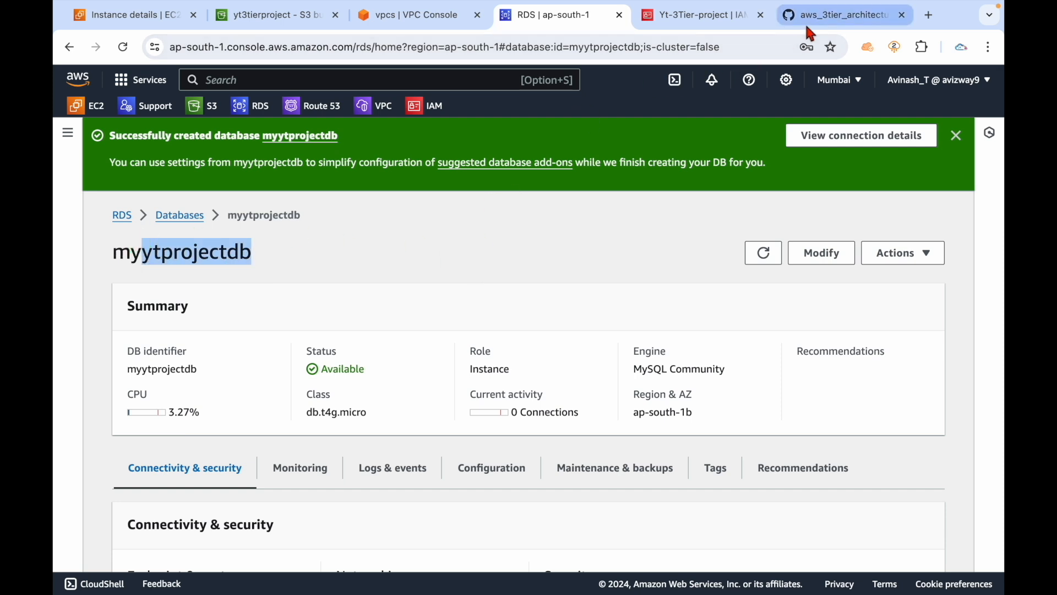
{"action": "scroll", "coordinate": [479, 366], "scroll_direction": "down", "scroll_amount": 2}
{"action": "left_click_drag", "start_coordinate": [329, 278], "coordinate": [170, 279]}
{"action": "left_click", "coordinate": [259, 297]}
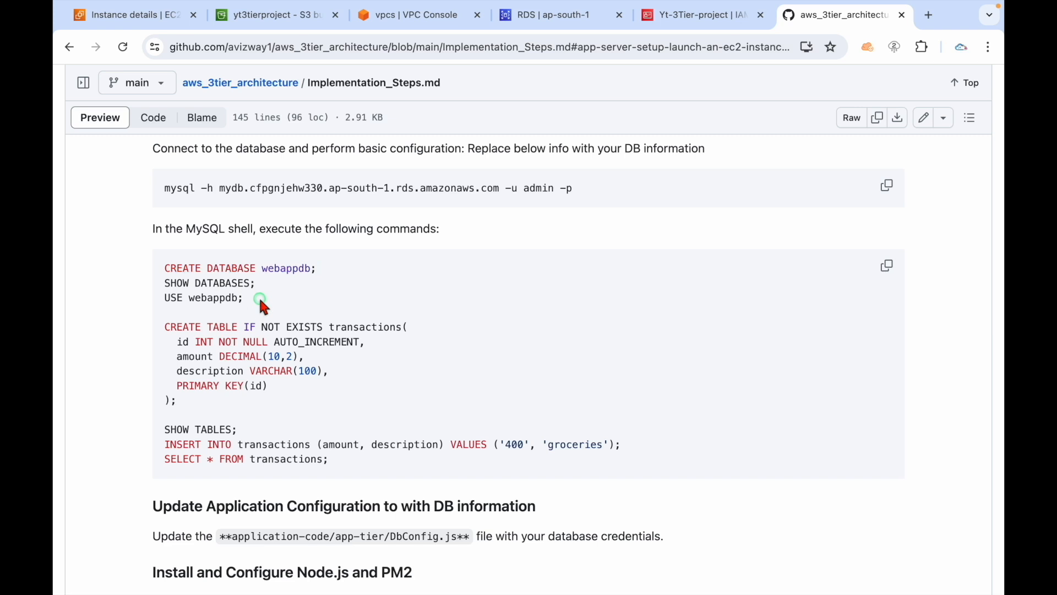
{"action": "left_click_drag", "start_coordinate": [259, 279], "coordinate": [160, 279]}
{"action": "double_click", "coordinate": [298, 268]}
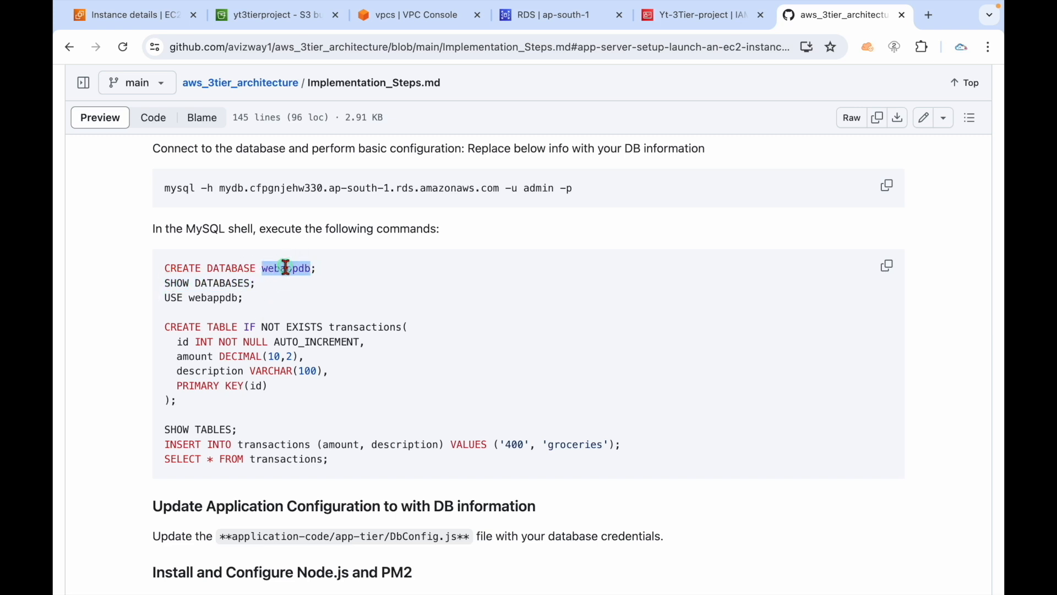
{"action": "left_click_drag", "start_coordinate": [246, 298], "coordinate": [164, 297]}
{"action": "left_click_drag", "start_coordinate": [161, 418], "coordinate": [164, 327]}
{"action": "scroll", "coordinate": [226, 358], "scroll_direction": "down", "scroll_amount": 3}
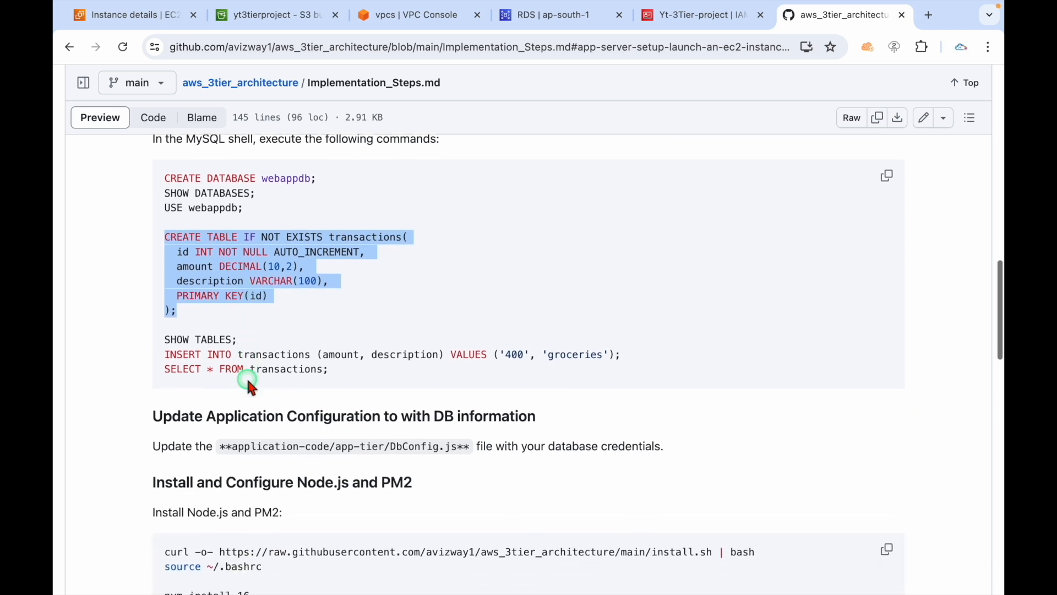
{"action": "left_click_drag", "start_coordinate": [243, 309], "coordinate": [164, 314]}
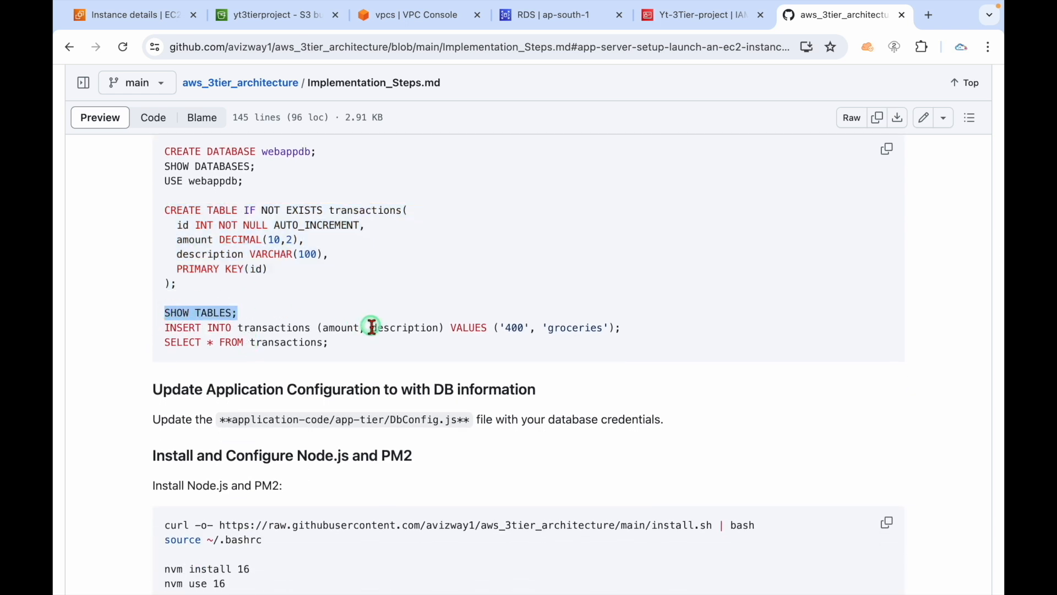
{"action": "triple_click", "coordinate": [286, 327]}
{"action": "left_click", "coordinate": [381, 320]}
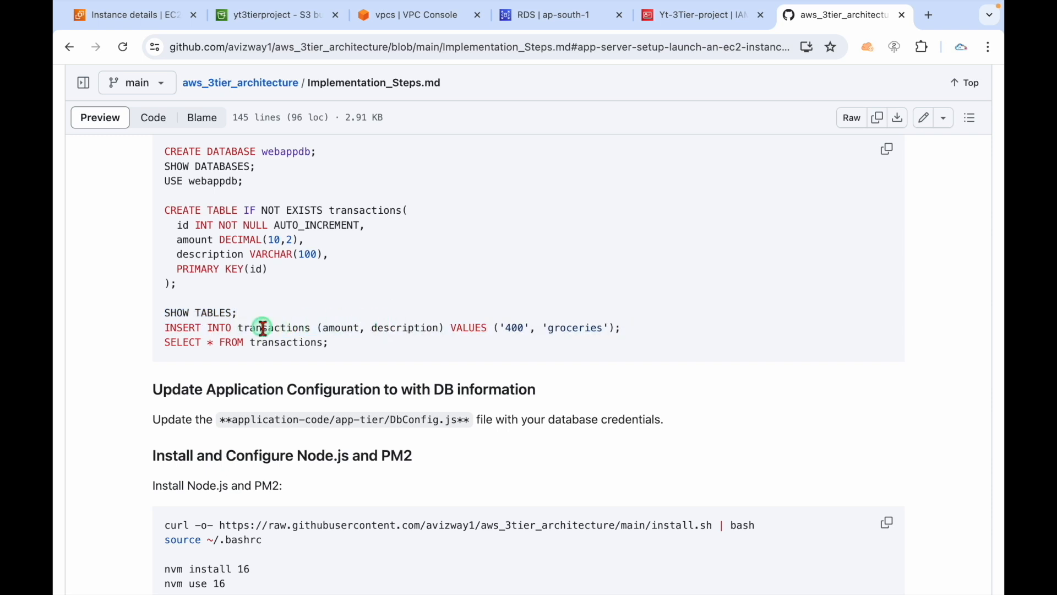
{"action": "left_click_drag", "start_coordinate": [169, 330], "coordinate": [625, 330]}
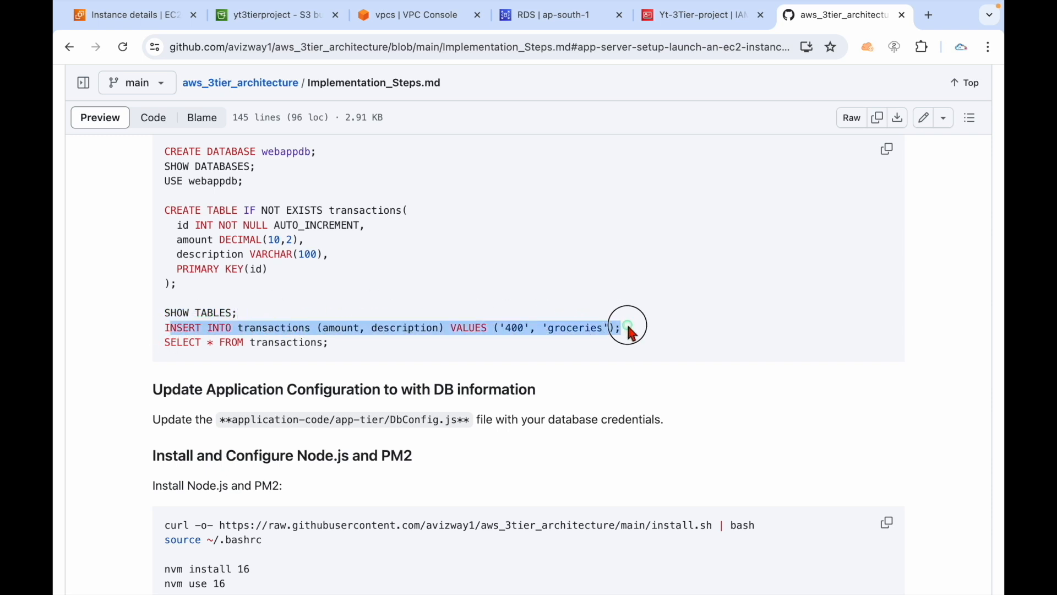
{"action": "left_click", "coordinate": [327, 348]}
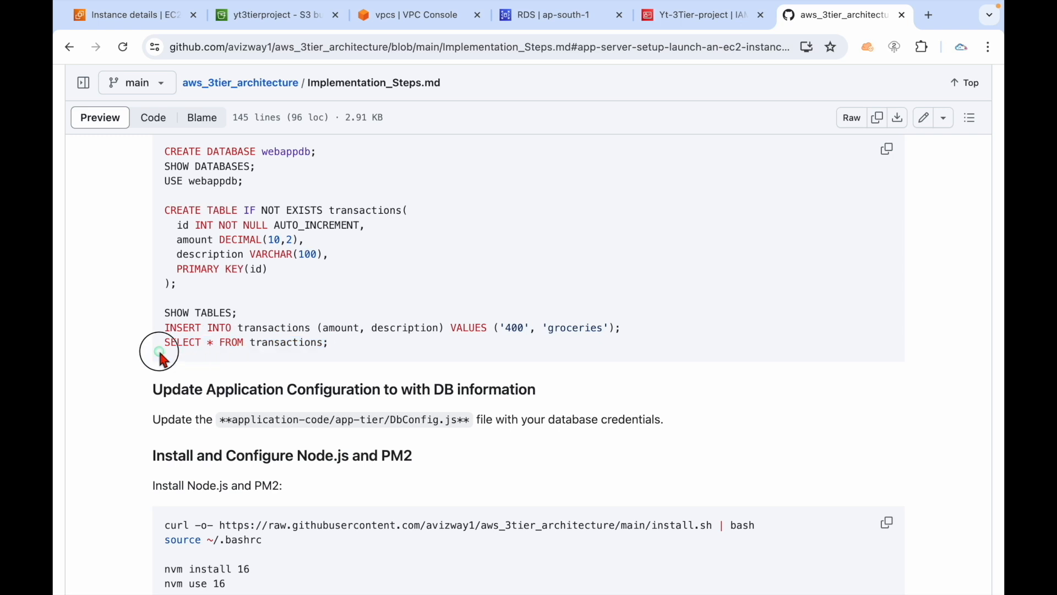
{"action": "left_click_drag", "start_coordinate": [159, 352], "coordinate": [434, 336]}
{"action": "left_click_drag", "start_coordinate": [504, 326], "coordinate": [602, 335]}
{"action": "left_click", "coordinate": [596, 357]}
{"action": "scroll", "coordinate": [593, 351], "scroll_direction": "up", "scroll_amount": 4}
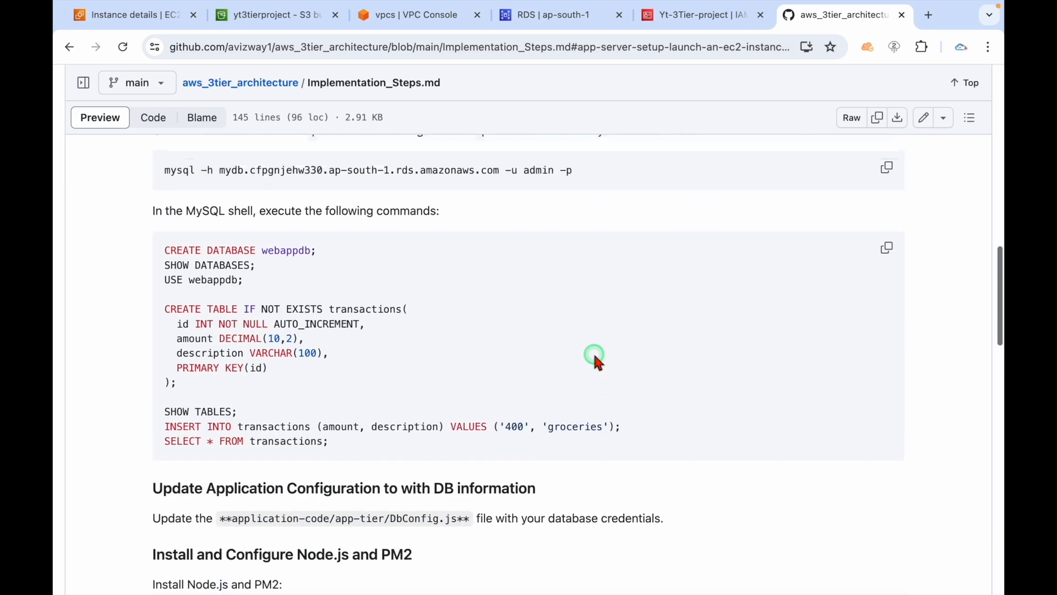
{"action": "scroll", "coordinate": [593, 351], "scroll_direction": "down", "scroll_amount": 4}
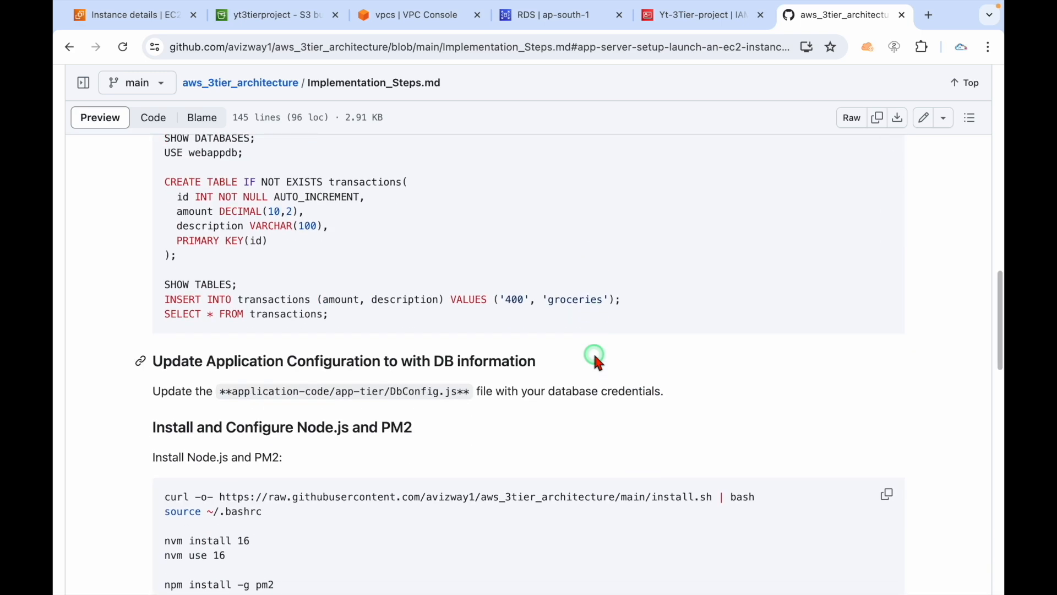
{"action": "scroll", "coordinate": [596, 358], "scroll_direction": "down", "scroll_amount": 3}
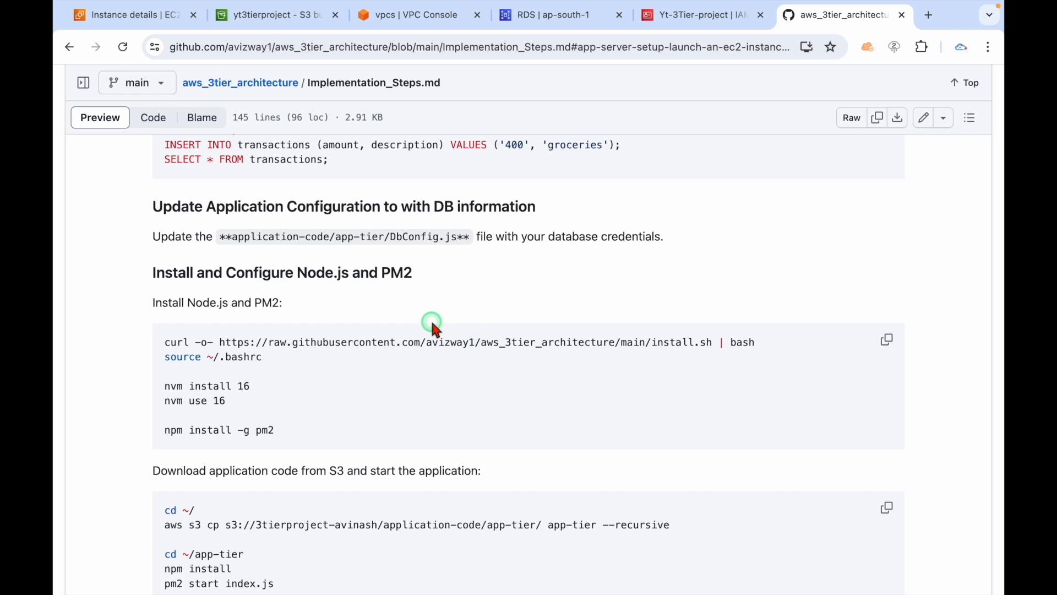
{"action": "left_click_drag", "start_coordinate": [393, 241], "coordinate": [455, 242]}
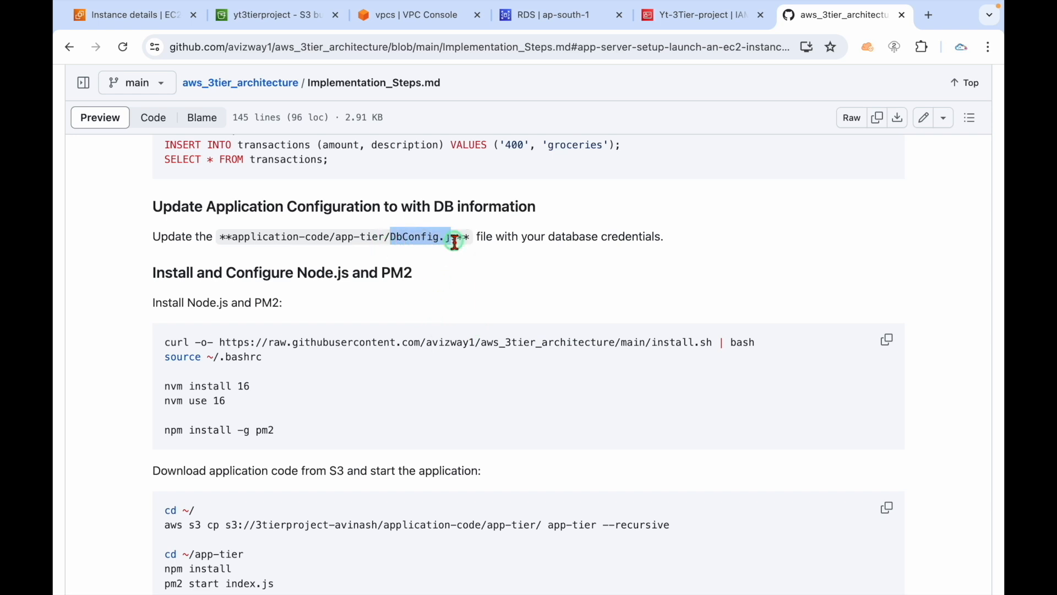
{"action": "scroll", "coordinate": [484, 364], "scroll_direction": "down", "scroll_amount": 1}
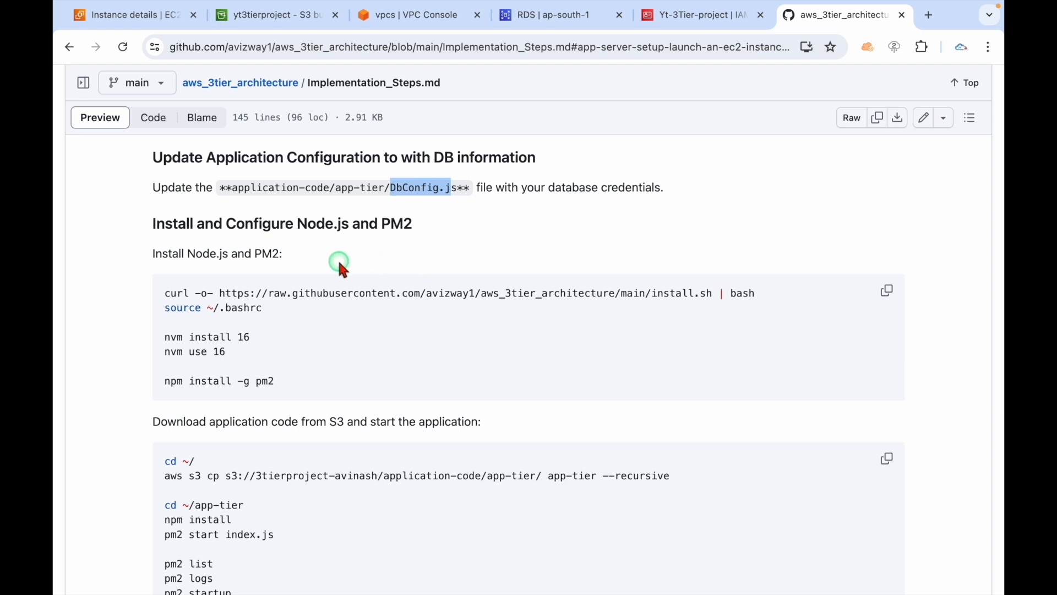
{"action": "scroll", "coordinate": [339, 264], "scroll_direction": "down", "scroll_amount": 1}
{"action": "left_click_drag", "start_coordinate": [350, 196], "coordinate": [317, 196]}
{"action": "left_click_drag", "start_coordinate": [383, 196], "coordinate": [434, 193]}
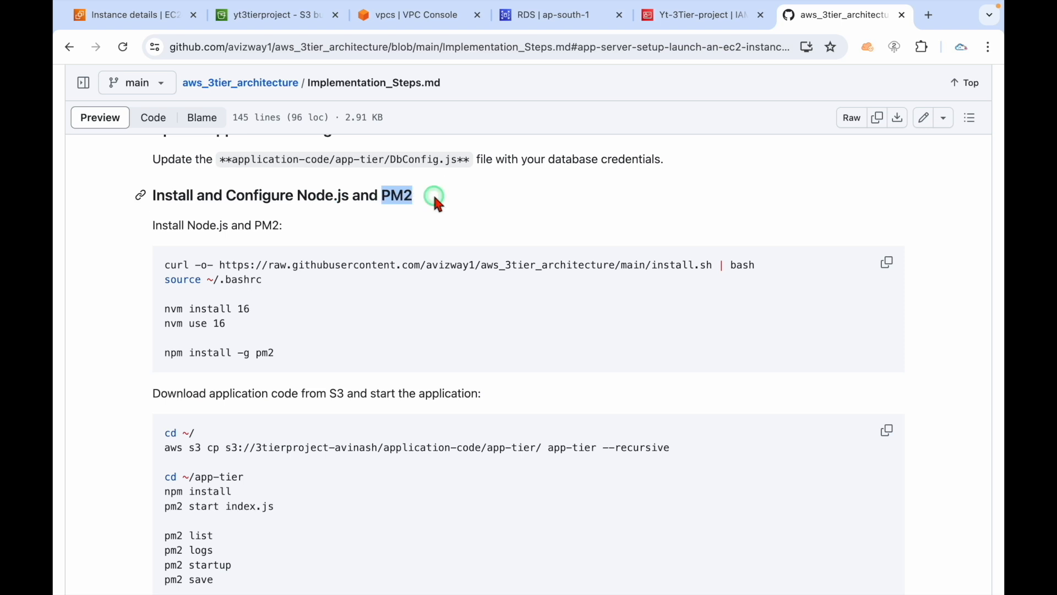
{"action": "left_click", "coordinate": [382, 300]}
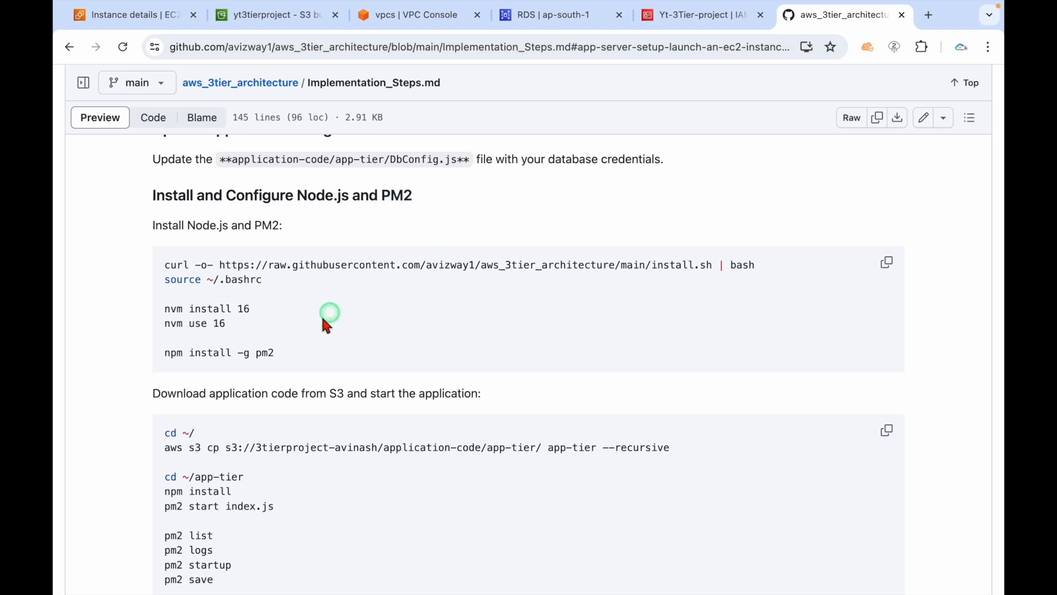
{"action": "left_click_drag", "start_coordinate": [300, 354], "coordinate": [207, 291]}
{"action": "left_click", "coordinate": [387, 317]}
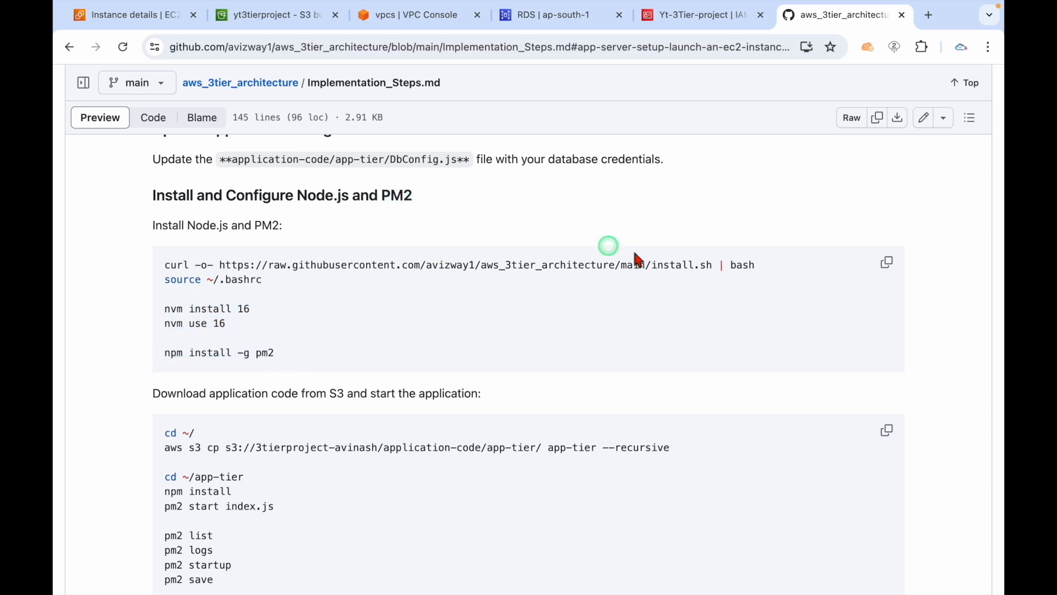
{"action": "left_click_drag", "start_coordinate": [765, 261], "coordinate": [149, 264]}
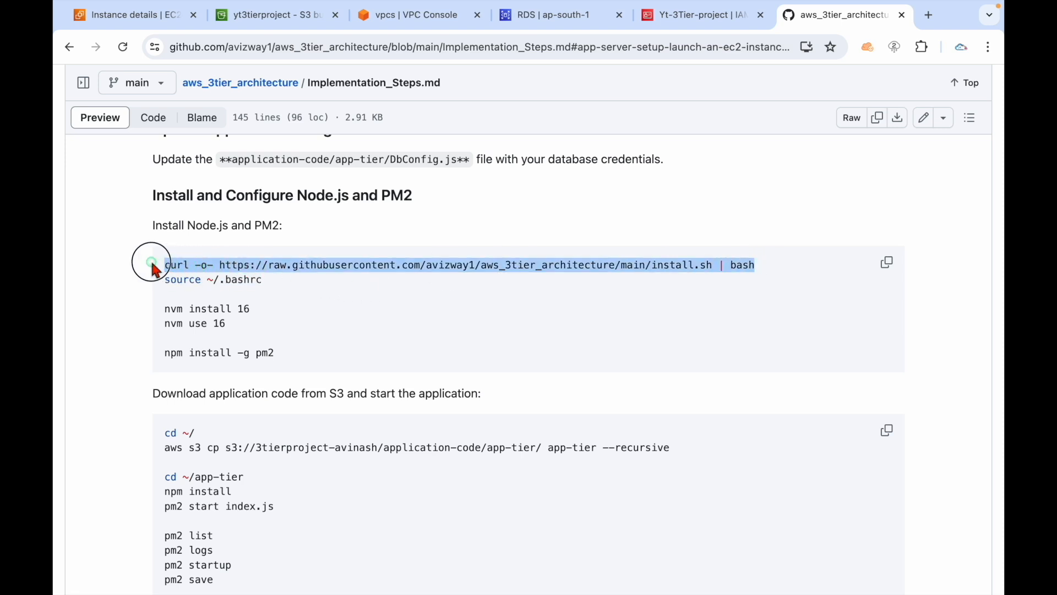
{"action": "left_click_drag", "start_coordinate": [264, 331], "coordinate": [149, 314]}
{"action": "left_click", "coordinate": [282, 333]}
{"action": "left_click_drag", "start_coordinate": [282, 332], "coordinate": [160, 307]}
{"action": "left_click_drag", "start_coordinate": [288, 361], "coordinate": [164, 357]}
{"action": "left_click", "coordinate": [325, 356]}
{"action": "scroll", "coordinate": [325, 357], "scroll_direction": "down", "scroll_amount": 3}
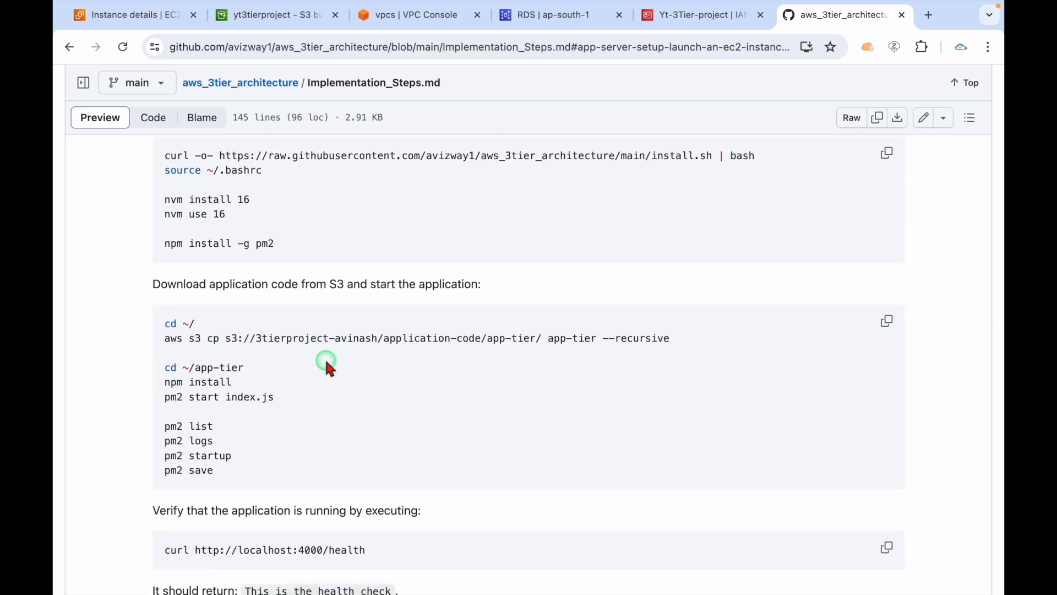
{"action": "scroll", "coordinate": [325, 361], "scroll_direction": "down", "scroll_amount": 1}
{"action": "left_click_drag", "start_coordinate": [243, 428], "coordinate": [130, 279]}
{"action": "left_click_drag", "start_coordinate": [241, 429], "coordinate": [163, 295]}
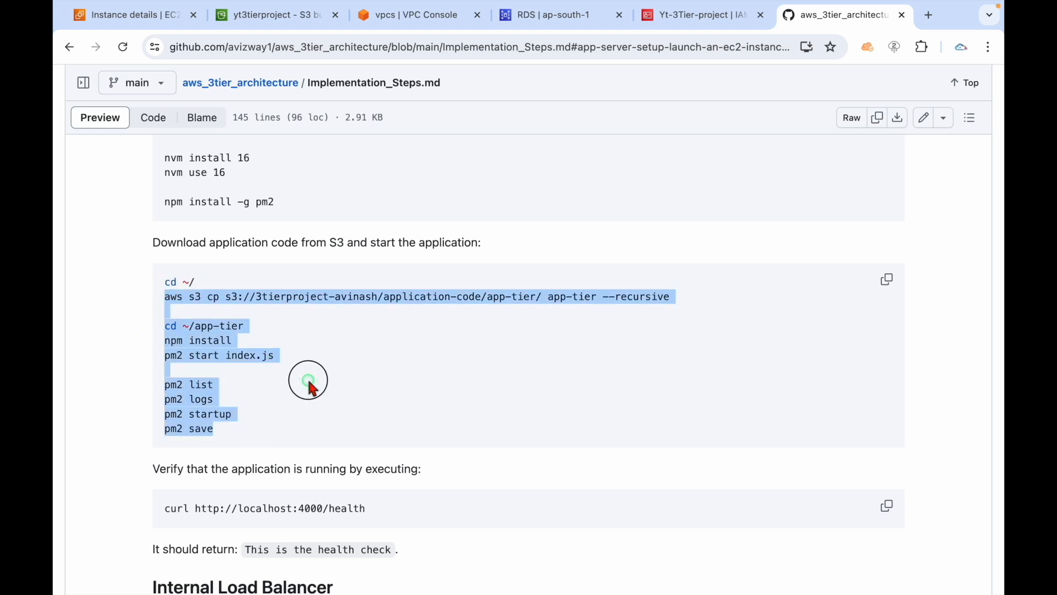
{"action": "left_click", "coordinate": [308, 380]}
{"action": "left_click_drag", "start_coordinate": [278, 356], "coordinate": [165, 358]}
{"action": "left_click", "coordinate": [314, 363]}
{"action": "left_click", "coordinate": [227, 353]}
{"action": "left_click", "coordinate": [300, 383]}
{"action": "left_click_drag", "start_coordinate": [225, 425], "coordinate": [137, 279]}
{"action": "left_click", "coordinate": [291, 425]}
{"action": "scroll", "coordinate": [290, 425], "scroll_direction": "down", "scroll_amount": 3}
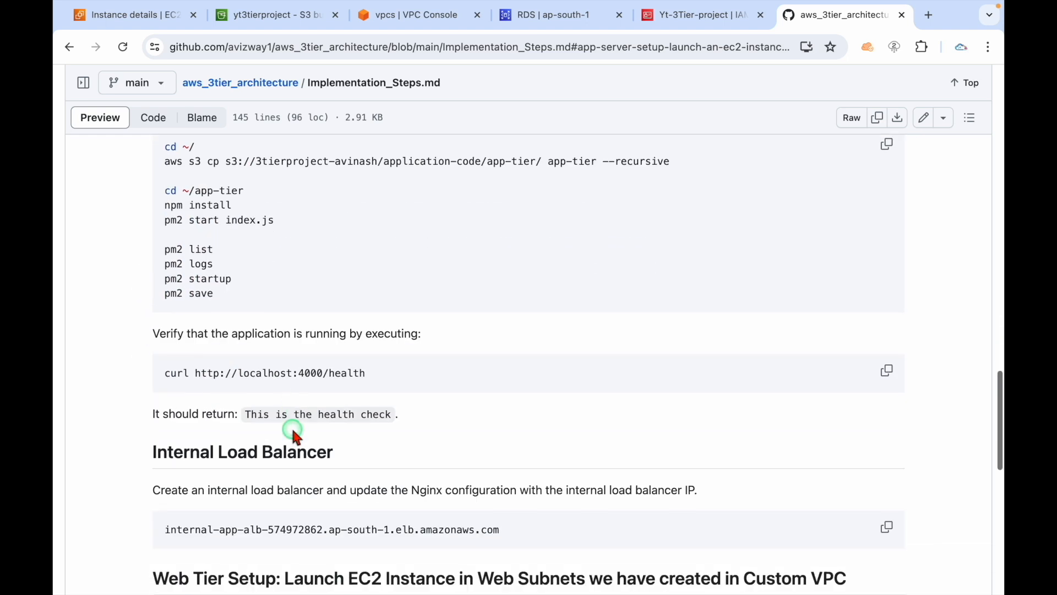
{"action": "left_click_drag", "start_coordinate": [439, 371], "coordinate": [142, 370]}
{"action": "left_click", "coordinate": [380, 373]}
{"action": "left_click_drag", "start_coordinate": [380, 373], "coordinate": [145, 368]}
{"action": "left_click", "coordinate": [406, 376]}
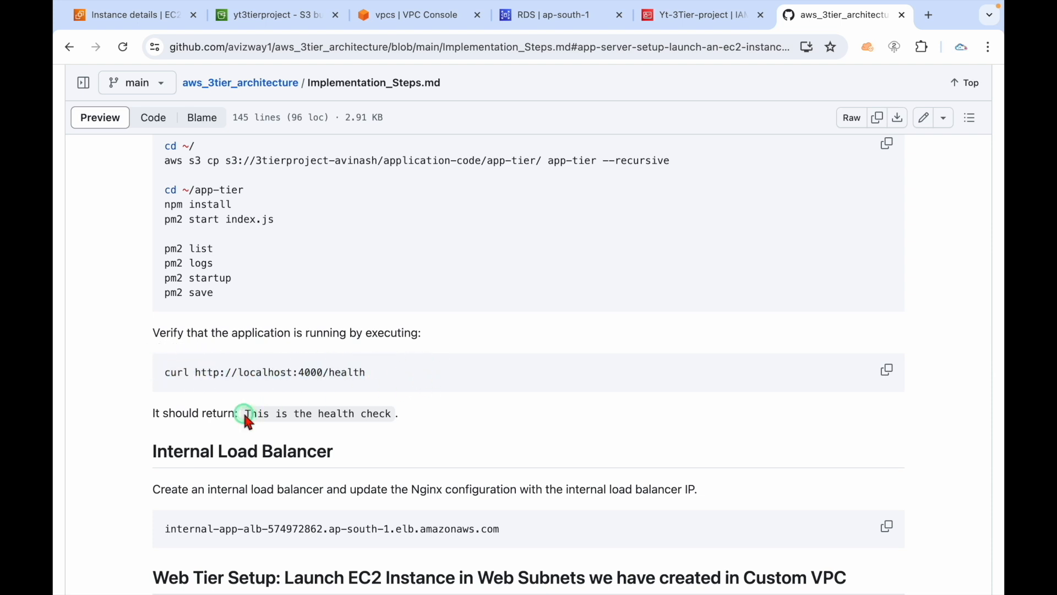
{"action": "left_click_drag", "start_coordinate": [249, 414], "coordinate": [401, 416]}
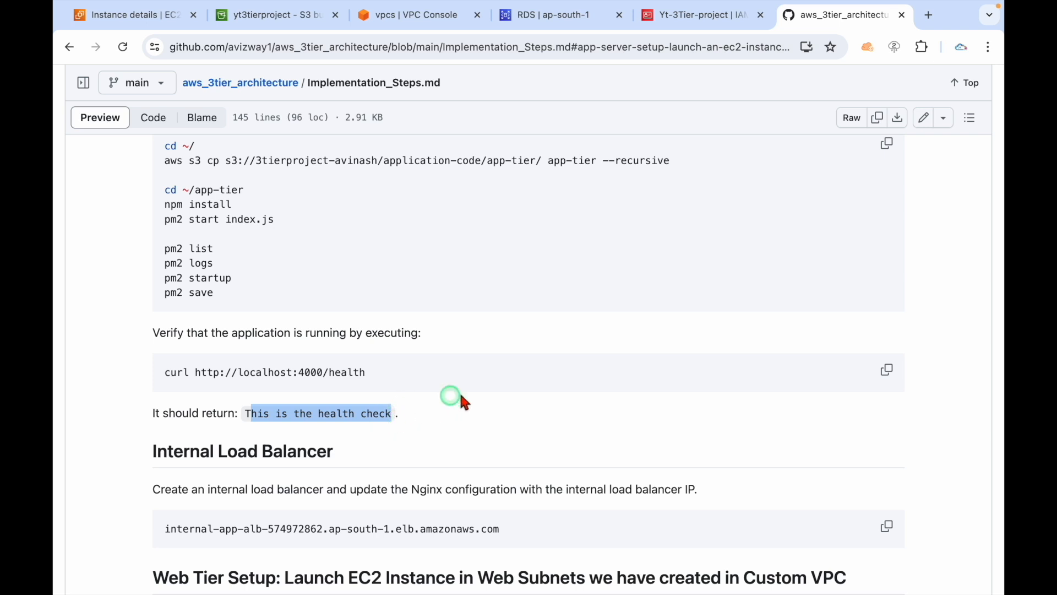
{"action": "left_click", "coordinate": [418, 405]}
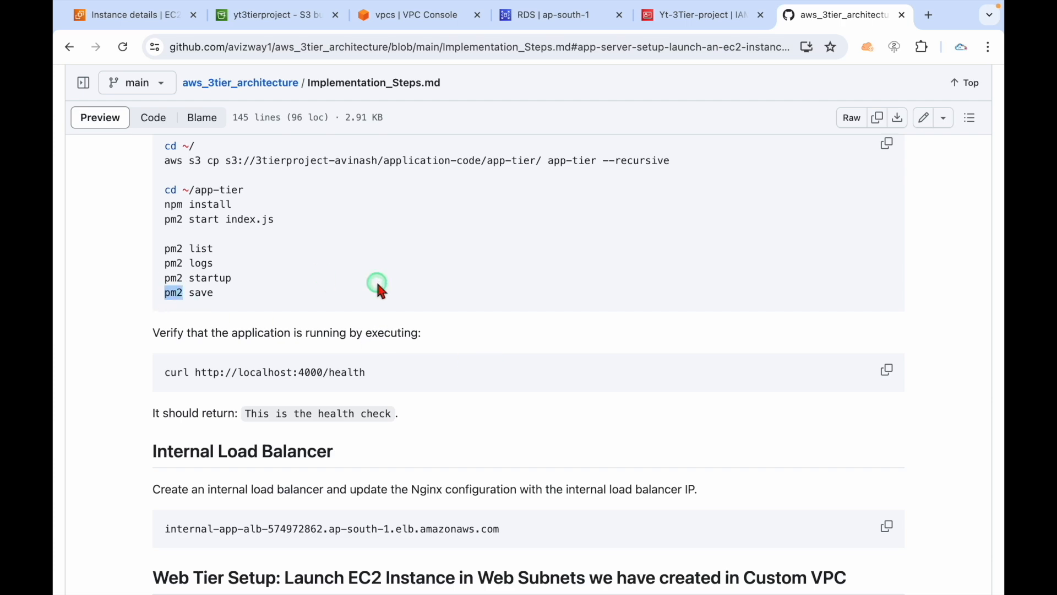
{"action": "scroll", "coordinate": [378, 288], "scroll_direction": "up", "scroll_amount": 5}
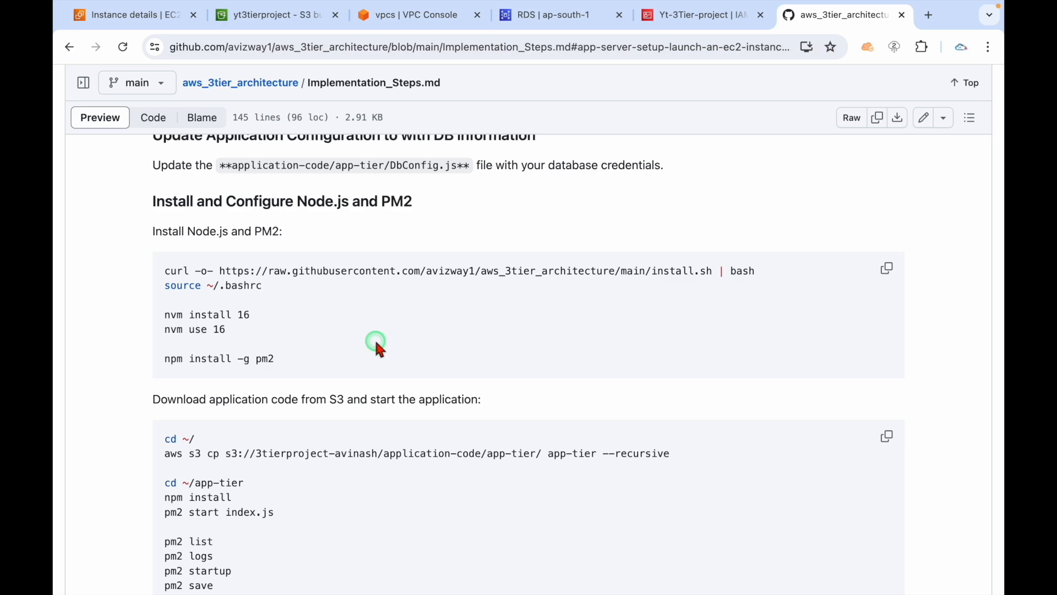
{"action": "scroll", "coordinate": [375, 341], "scroll_direction": "up", "scroll_amount": 9}
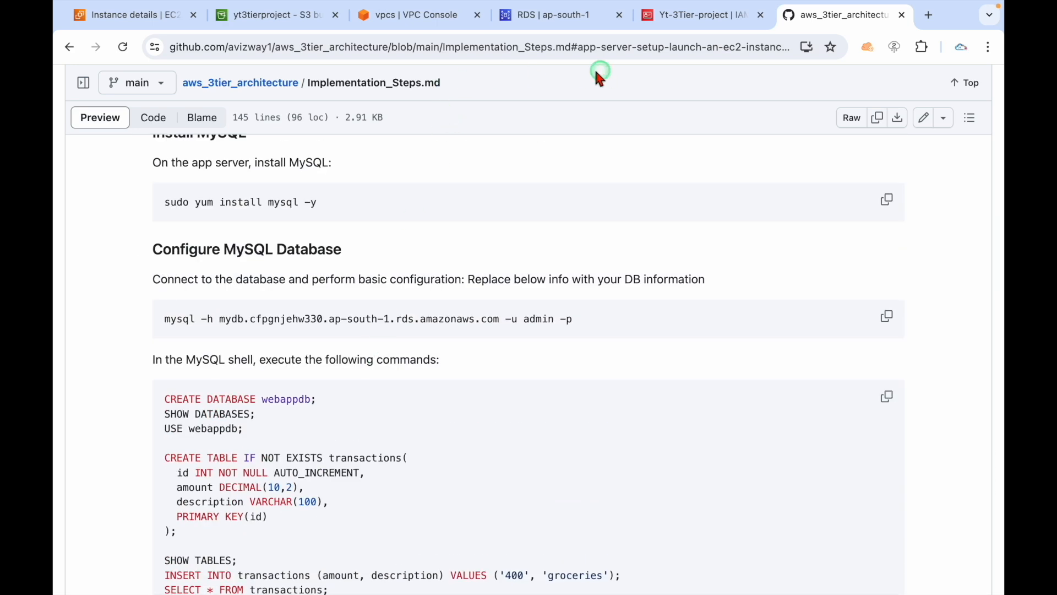
- Refresh the APP-Tier-Instance details and note its private IPv4 address 192.168.2.32
{"action": "left_click", "coordinate": [132, 23]}
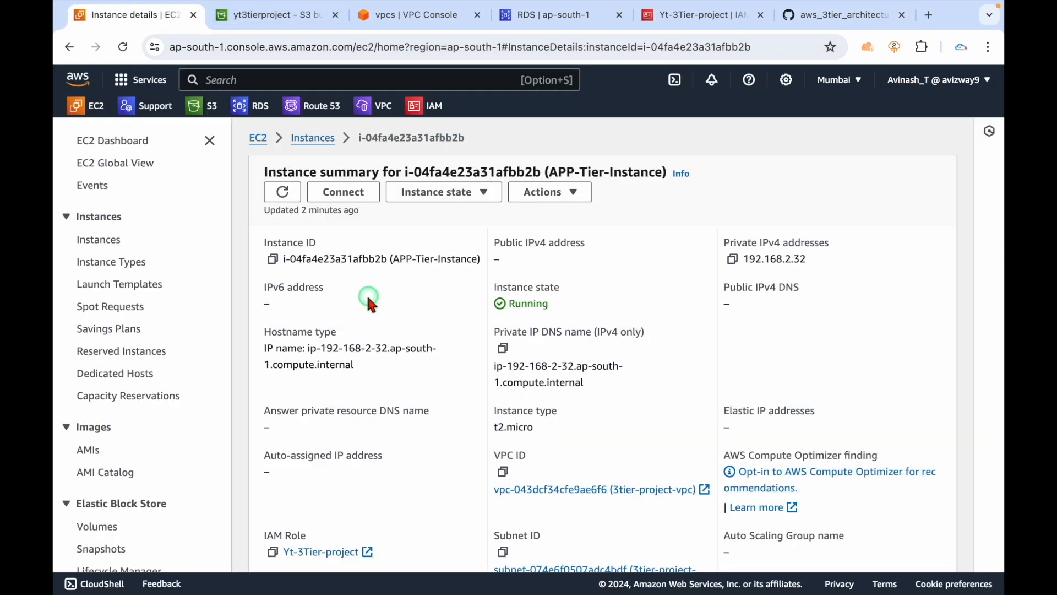
{"action": "left_click", "coordinate": [283, 192]}
{"action": "left_click", "coordinate": [210, 140]}
{"action": "left_click", "coordinate": [309, 264]}
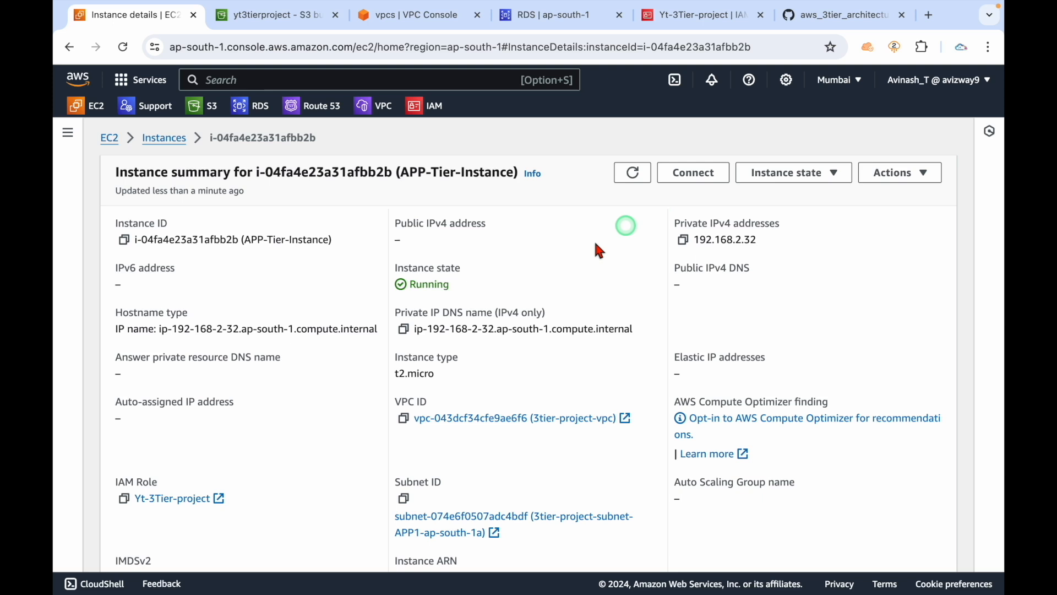
{"action": "left_click_drag", "start_coordinate": [771, 249], "coordinate": [680, 242]}
{"action": "left_click", "coordinate": [552, 257]}
- Choose the Session Manager connection option and start a shell session on the instance
{"action": "left_click", "coordinate": [683, 173]}
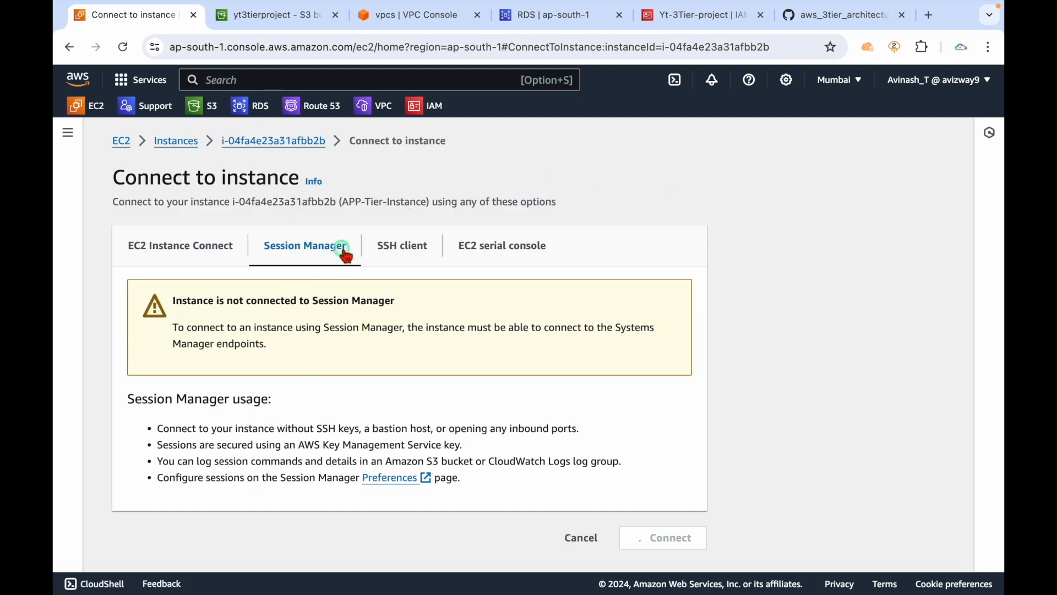
{"action": "left_click", "coordinate": [212, 249]}
{"action": "left_click", "coordinate": [331, 253]}
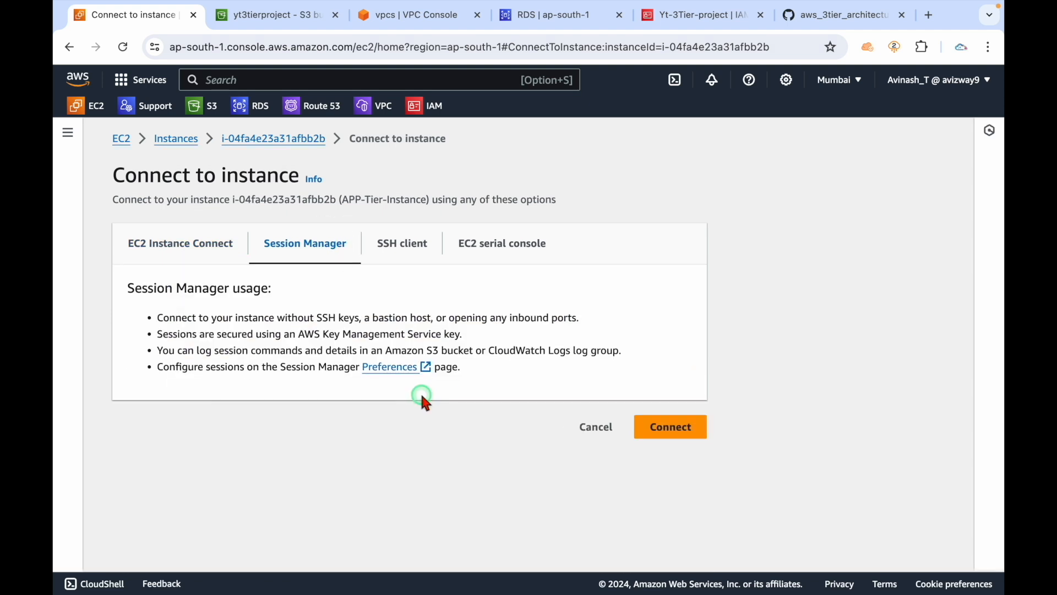
{"action": "left_click", "coordinate": [672, 434]}
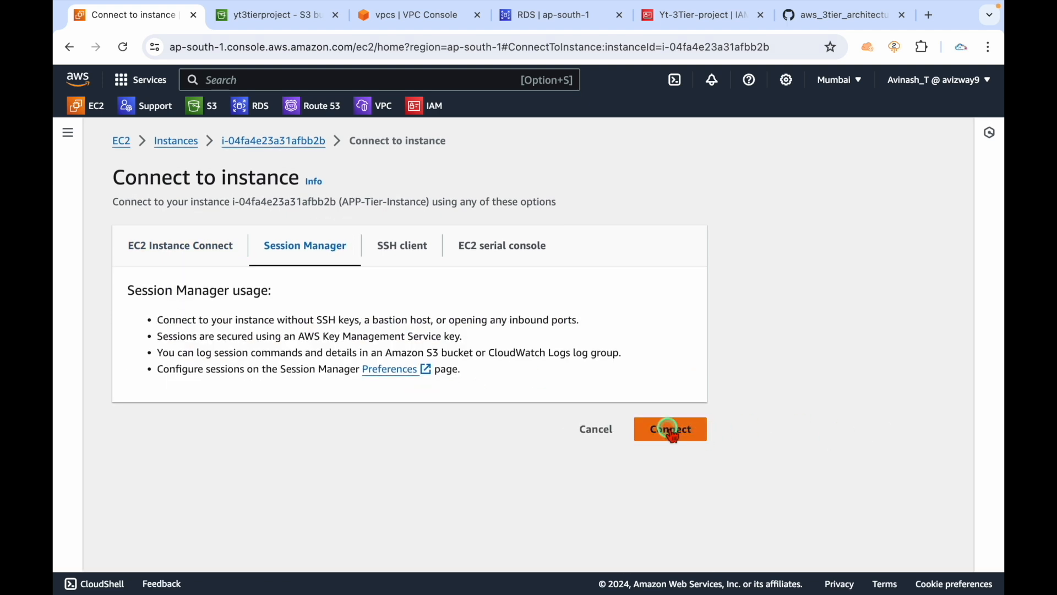
{"action": "left_click", "coordinate": [289, 268]}
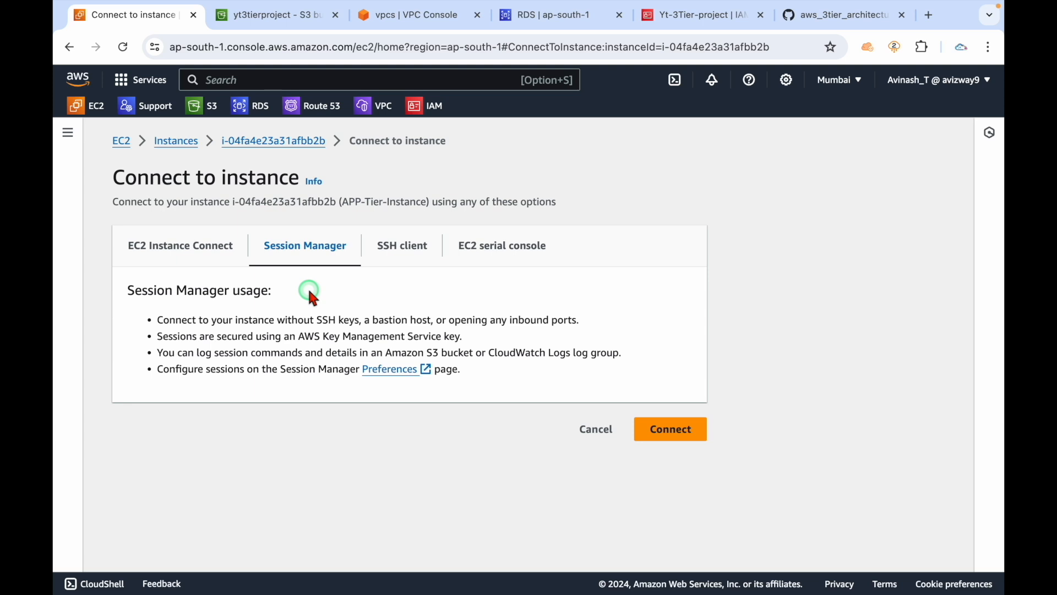
{"action": "left_click_drag", "start_coordinate": [303, 292], "coordinate": [278, 247]}
{"action": "left_click", "coordinate": [303, 316]}
{"action": "left_click", "coordinate": [673, 430]}
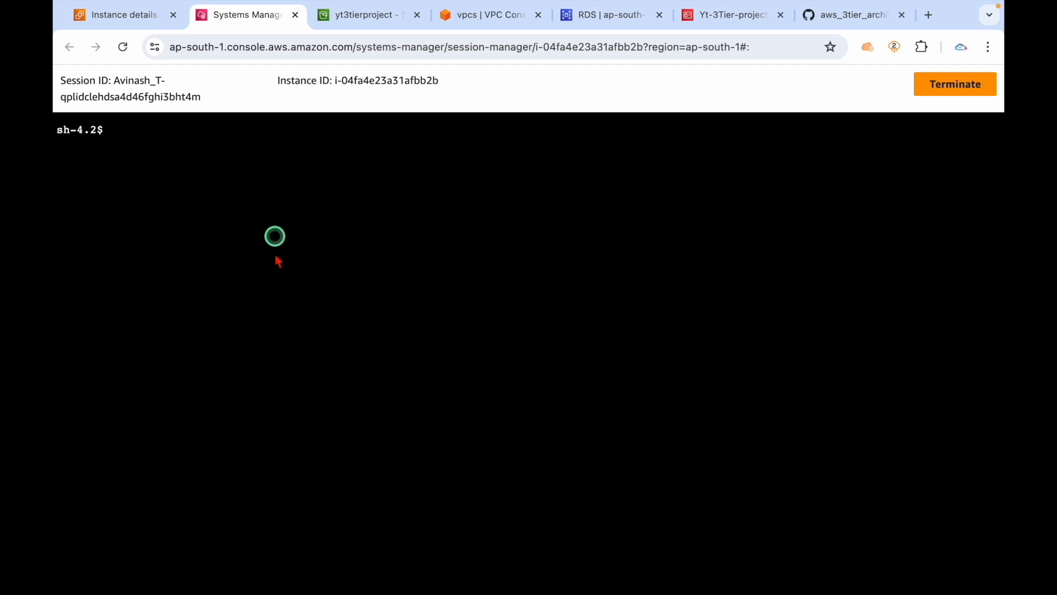
- Switch to root with sudo su, confirm it with whoami, and check the home directory
{"action": "left_click_drag", "start_coordinate": [145, 145], "coordinate": [66, 131]}
{"action": "left_click", "coordinate": [216, 192]}
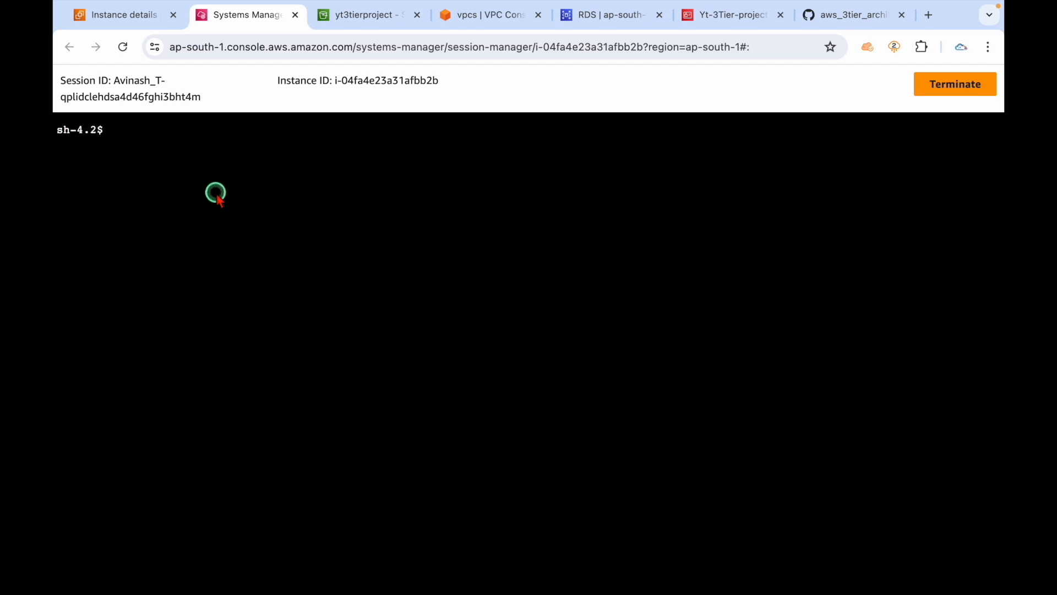
{"action": "type", "text": "sudo su"}
{"action": "key", "text": "ctrl+l"}
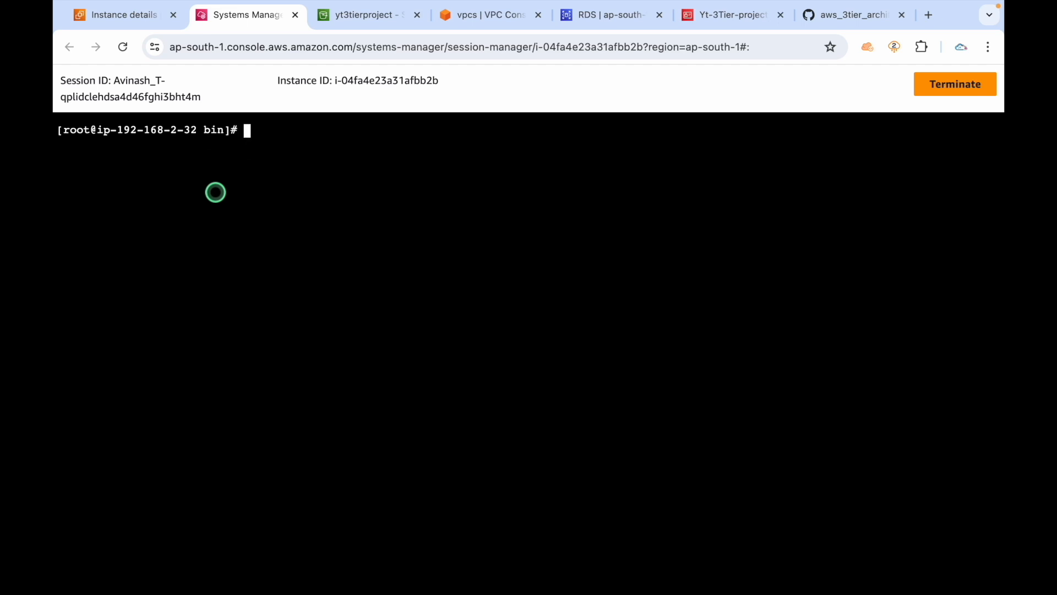
{"action": "key", "text": "Return"}
{"action": "key", "text": "Return"}
{"action": "type", "text": "whoami"}
{"action": "key", "text": "Return"}
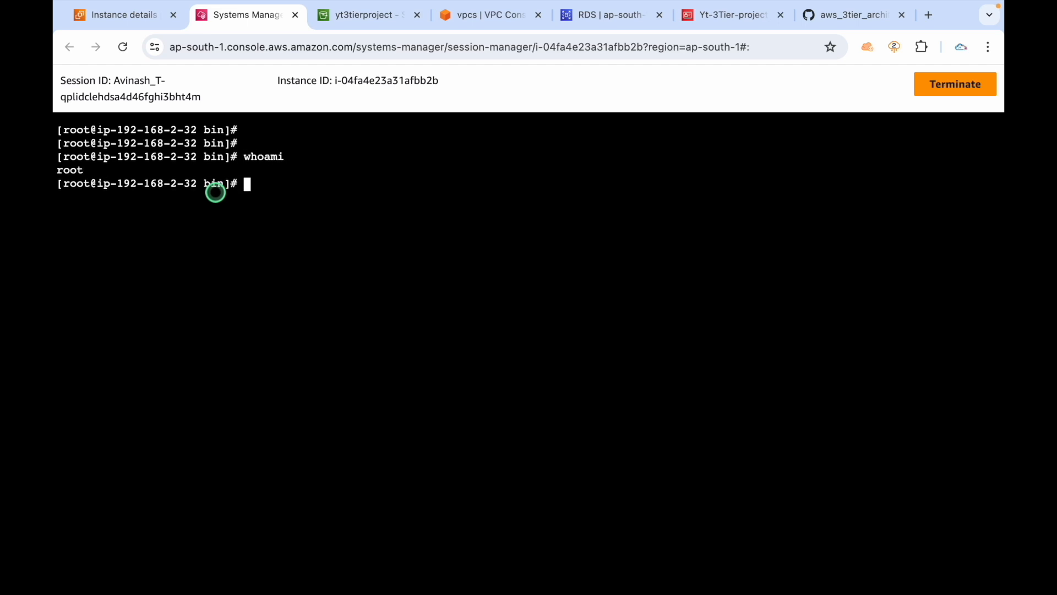
{"action": "type", "text": "cd ~"}
{"action": "key", "text": "Return"}
{"action": "type", "text": "pwd"}
{"action": "key", "text": "Return"}
- Move into /home/ec2-user, list its files and confirm the path with pwd
{"action": "type", "text": "cd"}
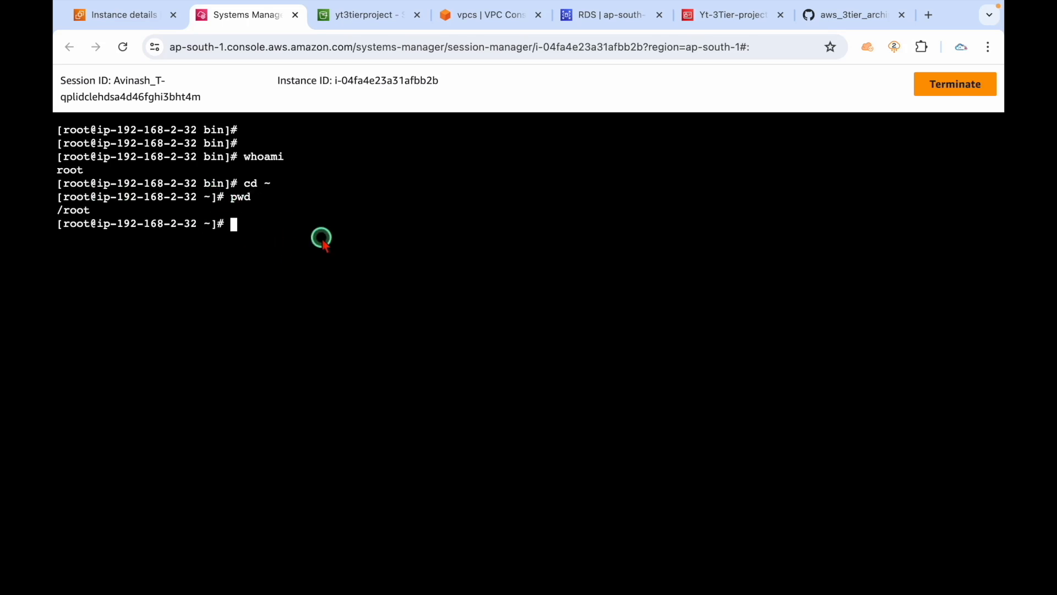
{"action": "type", "text": " /home/ec2-user/"}
{"action": "key", "text": "Return"}
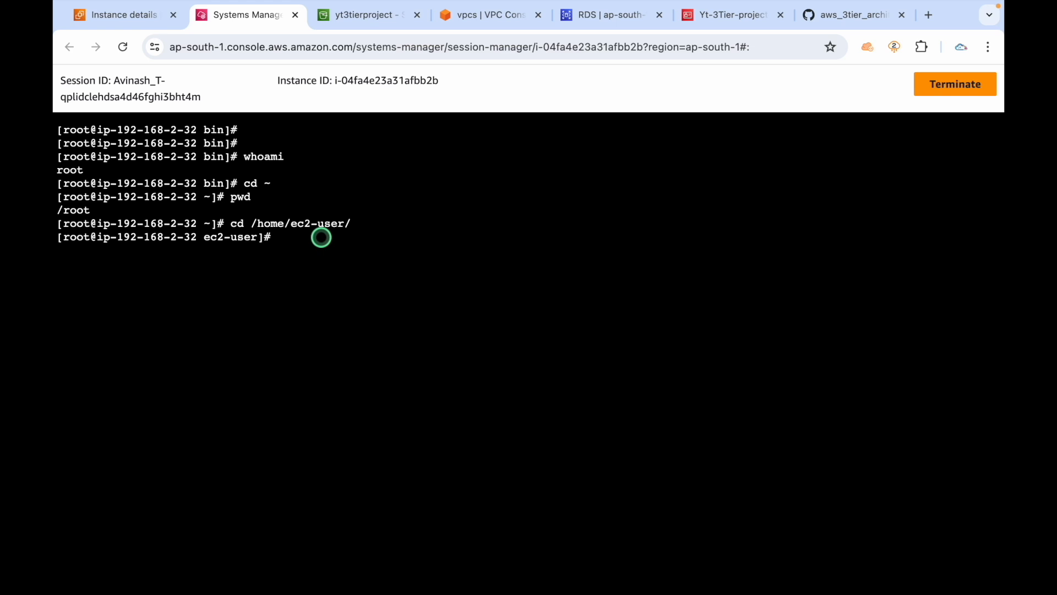
{"action": "key", "text": "ctrl+l"}
{"action": "key", "text": "Return"}
{"action": "key", "text": "Return"}
{"action": "key", "text": "Return"}
{"action": "type", "text": "ls"}
{"action": "key", "text": "Return"}
{"action": "type", "text": "pw"}
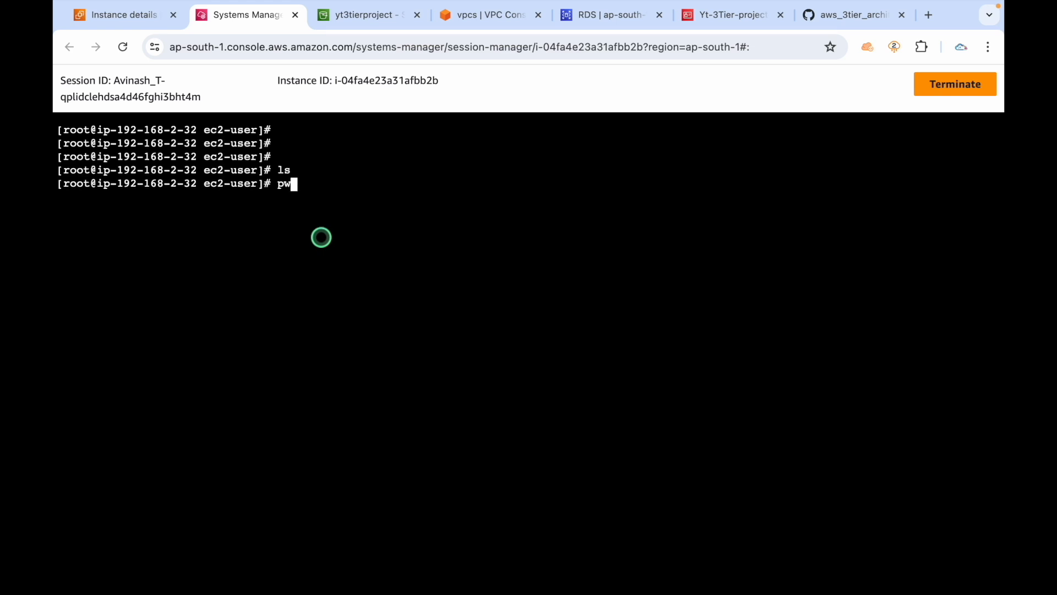
{"action": "type", "text": "d"}
{"action": "key", "text": "Return"}
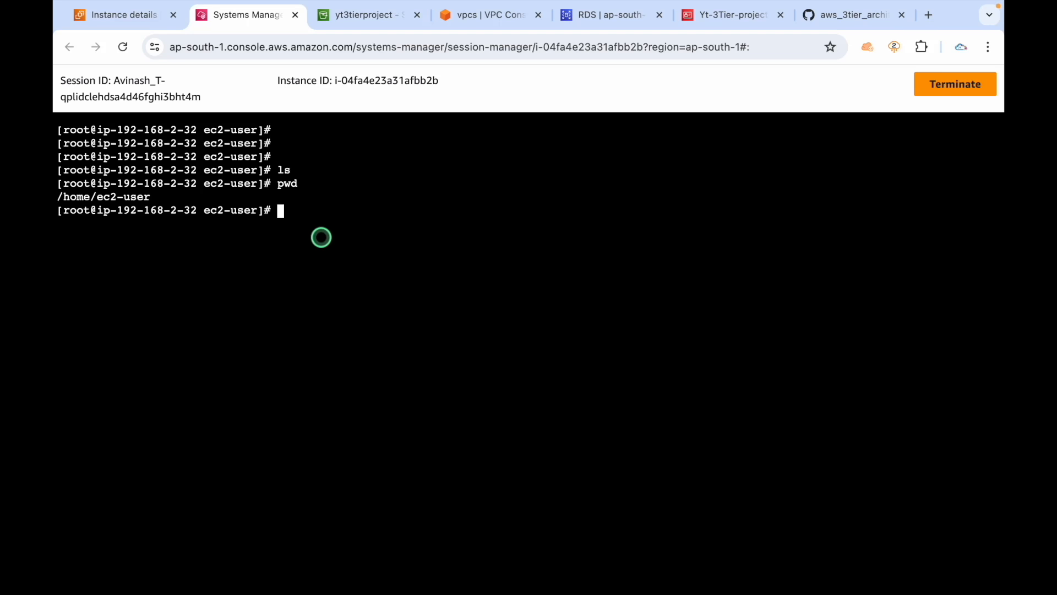
{"action": "left_click", "coordinate": [842, 16]}
- Install the MySQL client on the app server with 'sudo yum install mysql -y'
{"action": "scroll", "coordinate": [478, 307], "scroll_direction": "up", "scroll_amount": 2}
{"action": "left_click", "coordinate": [886, 243]}
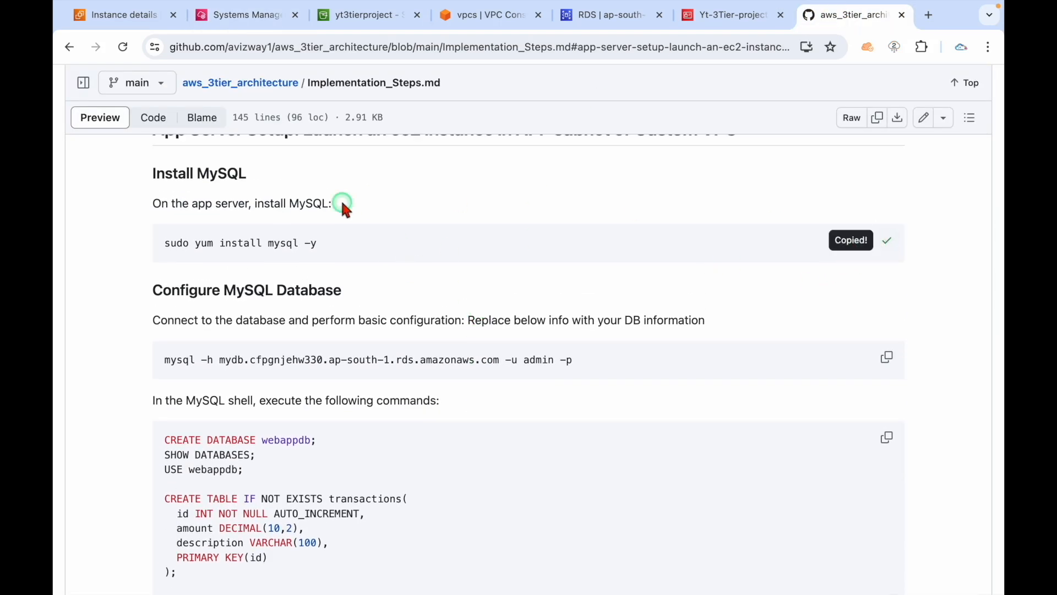
{"action": "left_click", "coordinate": [242, 16]}
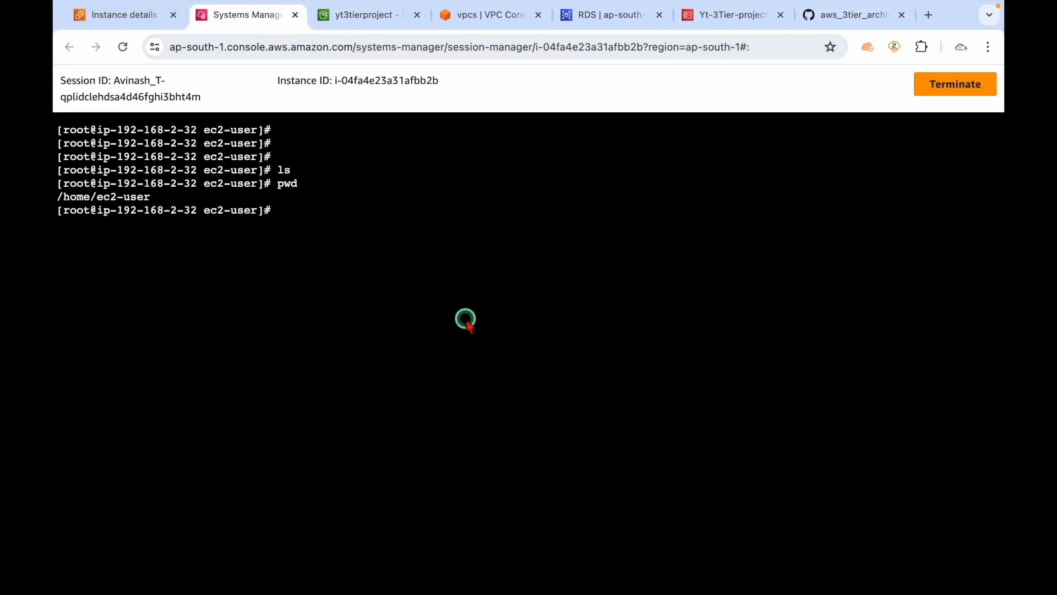
{"action": "right_click", "coordinate": [388, 269]}
{"action": "left_click", "coordinate": [423, 392]}
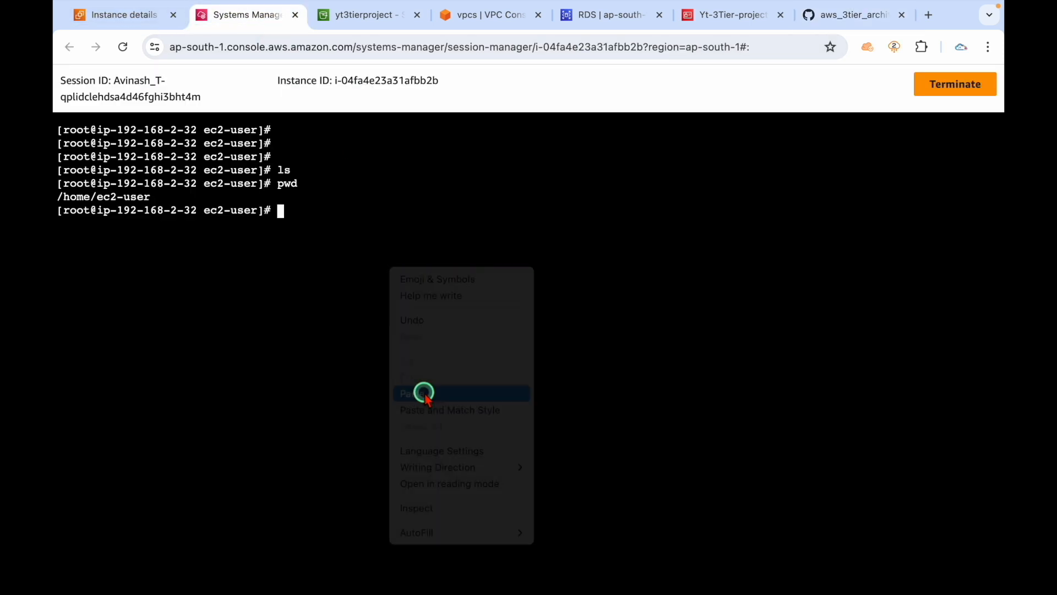
{"action": "key", "text": "Return"}
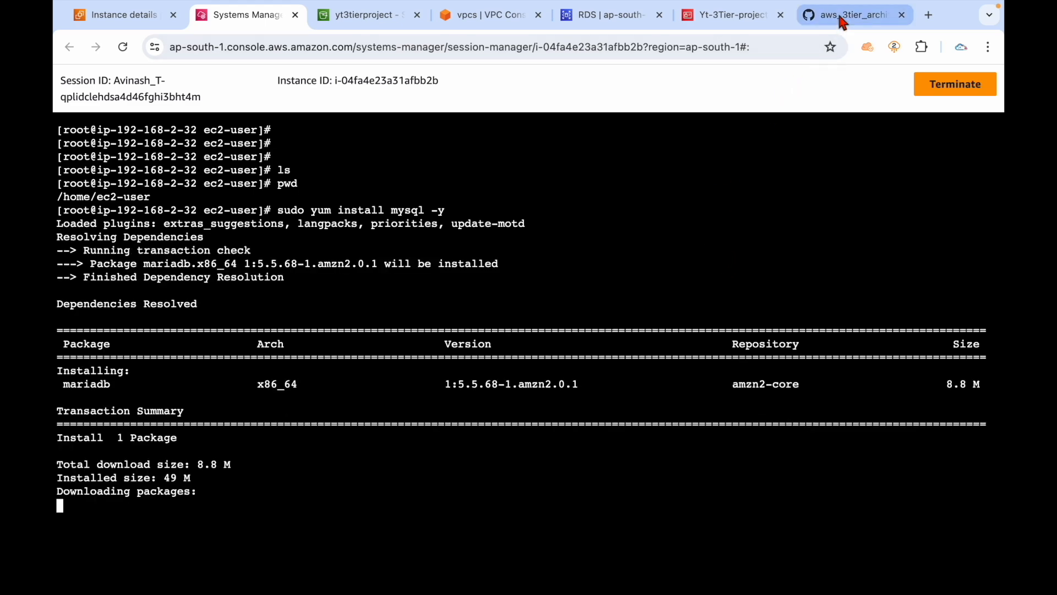
{"action": "left_click_drag", "start_coordinate": [841, 22], "coordinate": [369, 17]}
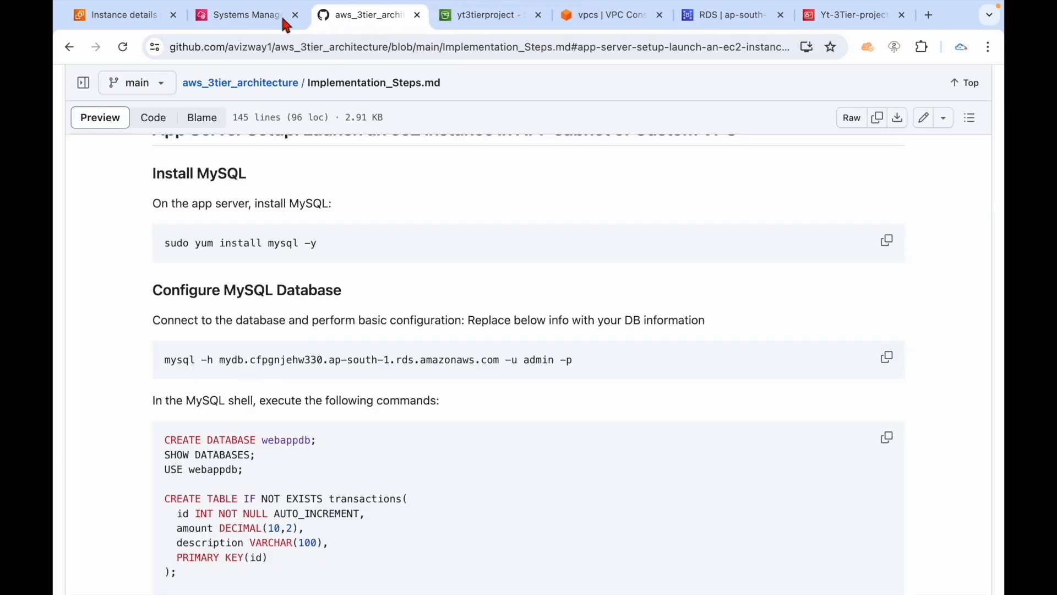
{"action": "left_click", "coordinate": [241, 21]}
{"action": "key", "text": "ctrl+l"}
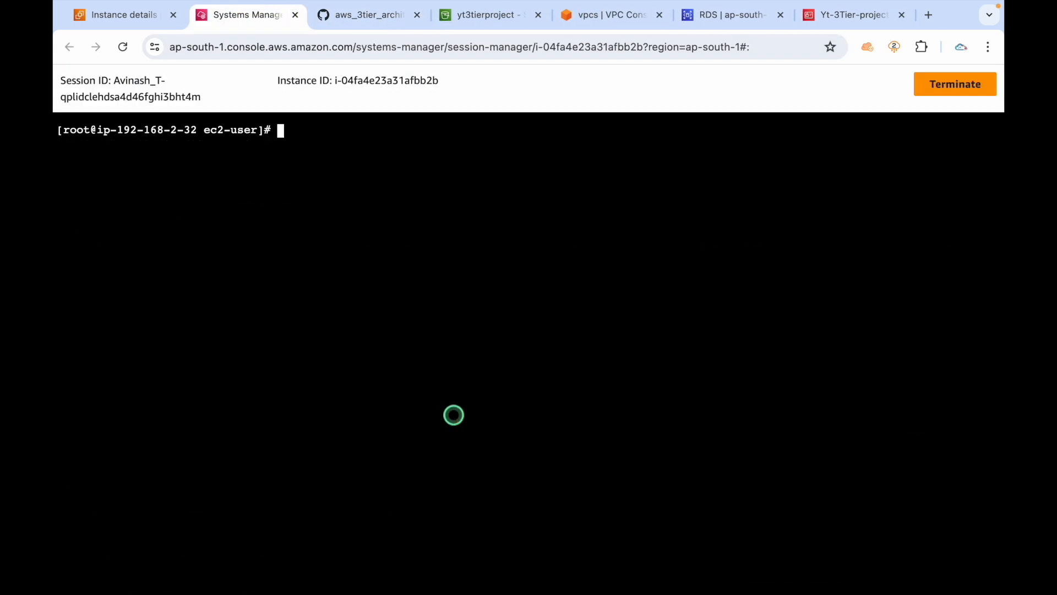
{"action": "key", "text": "Return"}
{"action": "key", "text": "Return"}
- Review the guide's mysql connect command and its placeholder hostname, then copy it
{"action": "left_click", "coordinate": [363, 17]}
{"action": "left_click_drag", "start_coordinate": [347, 255], "coordinate": [164, 243]}
{"action": "left_click", "coordinate": [384, 272]}
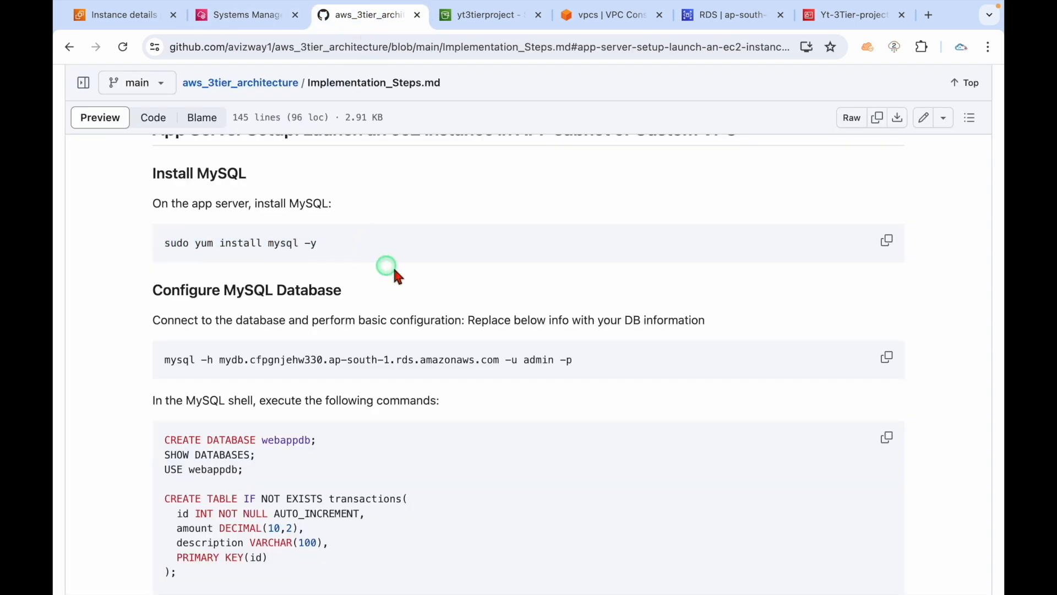
{"action": "left_click_drag", "start_coordinate": [164, 360], "coordinate": [379, 362]}
{"action": "left_click", "coordinate": [638, 367]}
{"action": "left_click_drag", "start_coordinate": [500, 361], "coordinate": [219, 361]}
{"action": "left_click", "coordinate": [697, 329]}
{"action": "left_click", "coordinate": [887, 357]}
- Paste the mysql command on phases.txt line 27, replace its hostname with the myytprojectdb endpoint, and copy it
{"action": "key", "text": "super+Tab"}
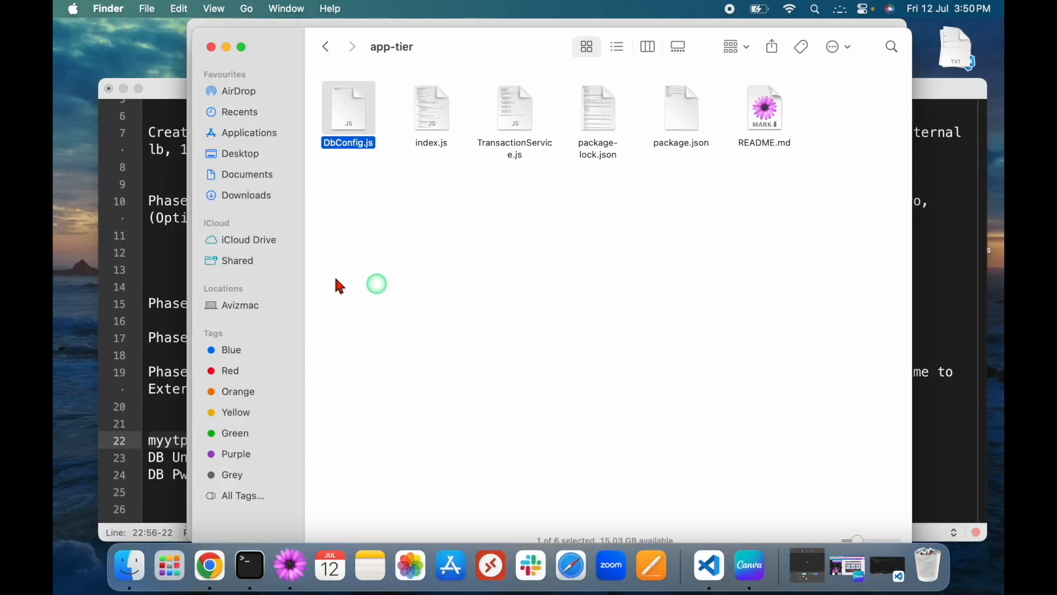
{"action": "left_click", "coordinate": [177, 259]}
{"action": "left_click", "coordinate": [364, 481]}
{"action": "key", "text": "Return"}
{"action": "key", "text": "Return"}
{"action": "key", "text": "Return"}
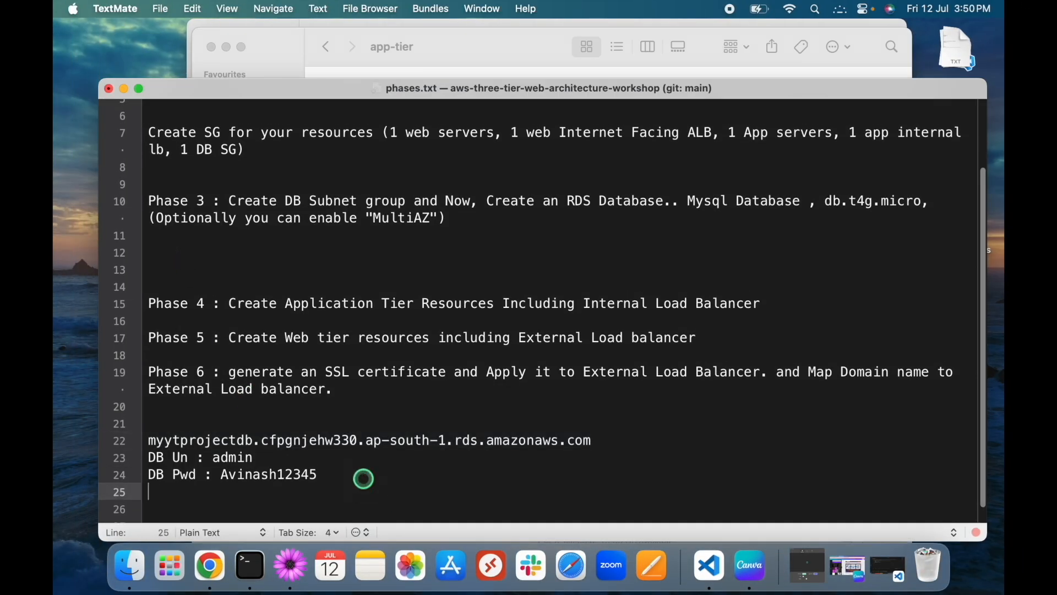
{"action": "key", "text": "super+v"}
{"action": "scroll", "coordinate": [486, 462], "scroll_direction": "down", "scroll_amount": 2}
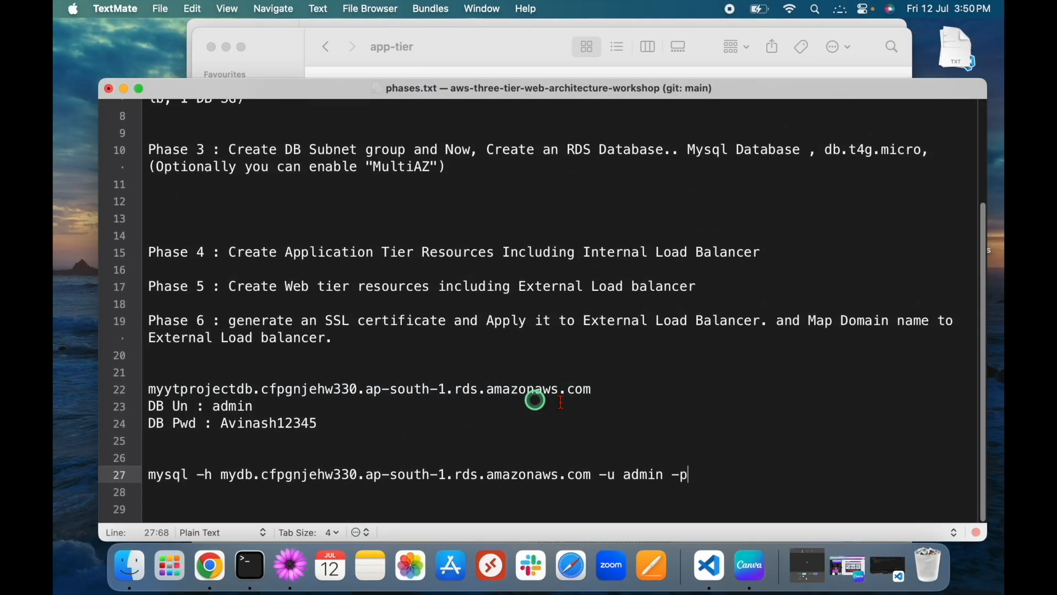
{"action": "left_click_drag", "start_coordinate": [593, 389], "coordinate": [146, 390]}
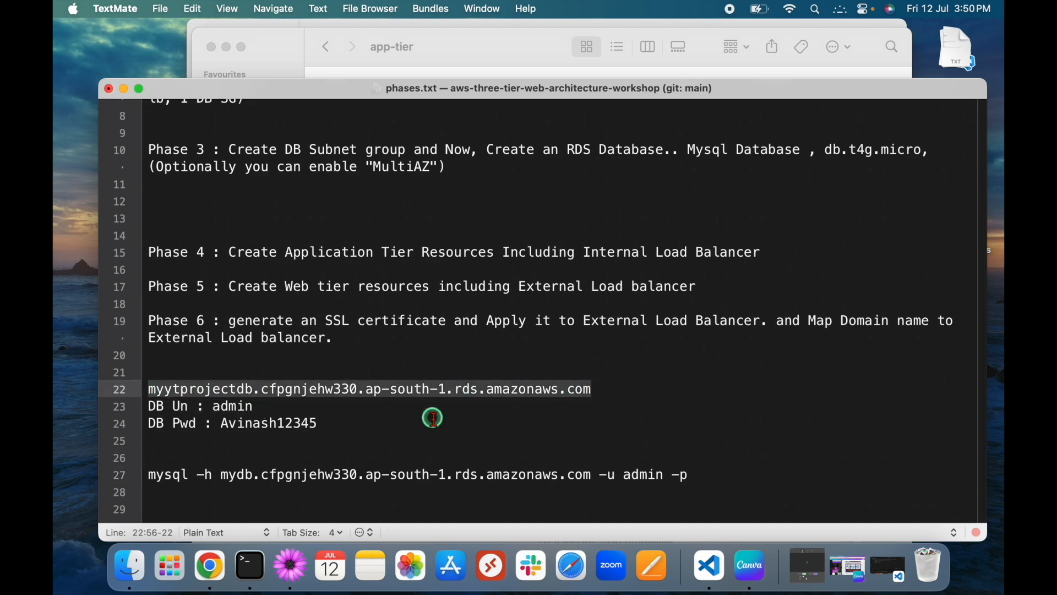
{"action": "left_click_drag", "start_coordinate": [221, 475], "coordinate": [592, 476]}
{"action": "key", "text": "super+v"}
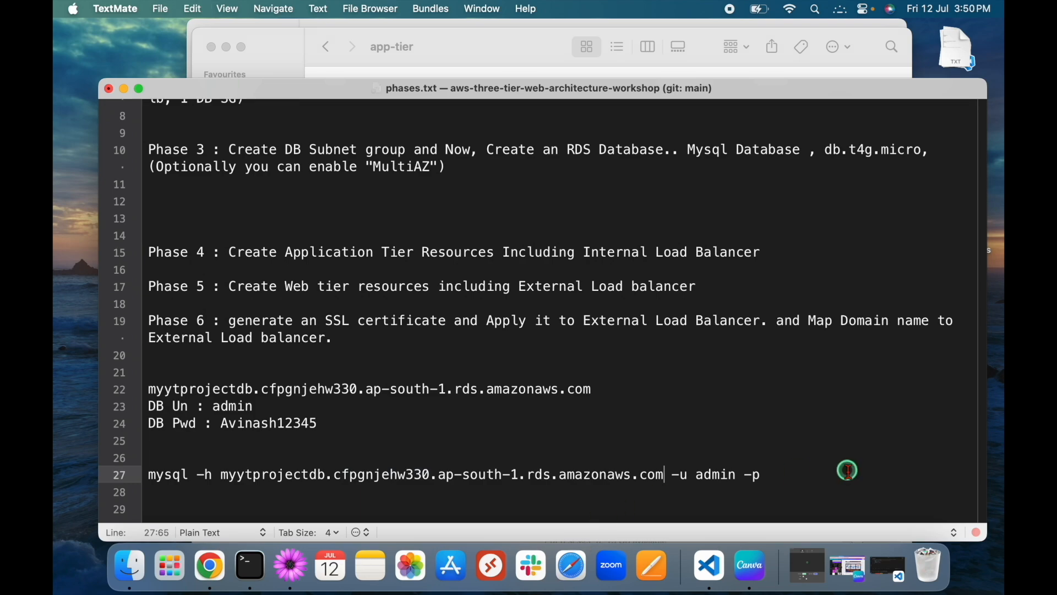
{"action": "triple_click", "coordinate": [848, 470]}
{"action": "key", "text": "super+c"}
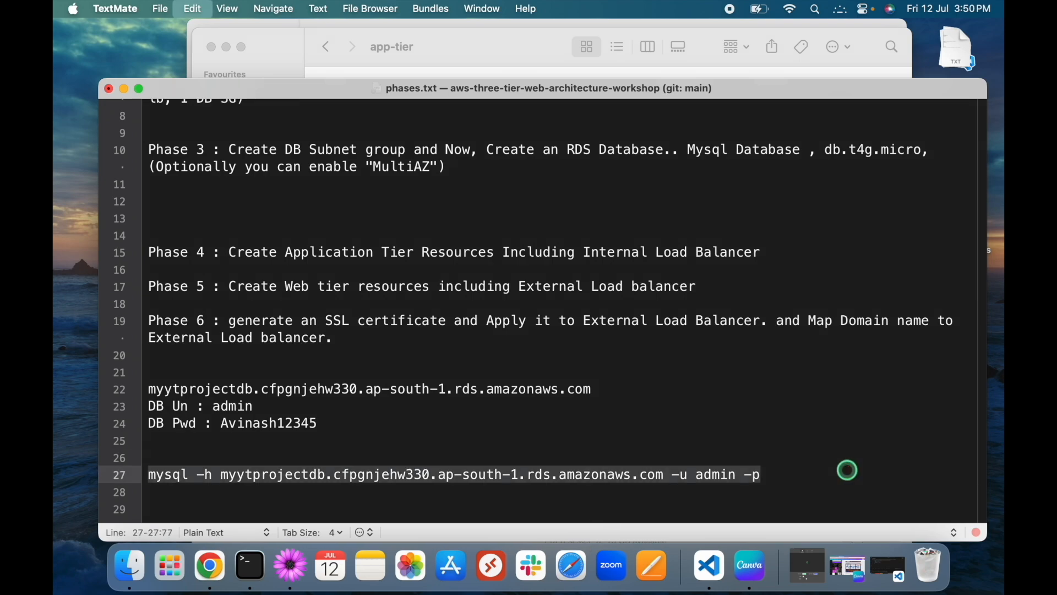
{"action": "key", "text": "ctrl+Right"}
- Run the corrected mysql command in the terminal and log in to myytprojectdb with the database password
{"action": "left_click", "coordinate": [246, 14]}
{"action": "right_click", "coordinate": [498, 358]}
{"action": "left_click", "coordinate": [533, 440]}
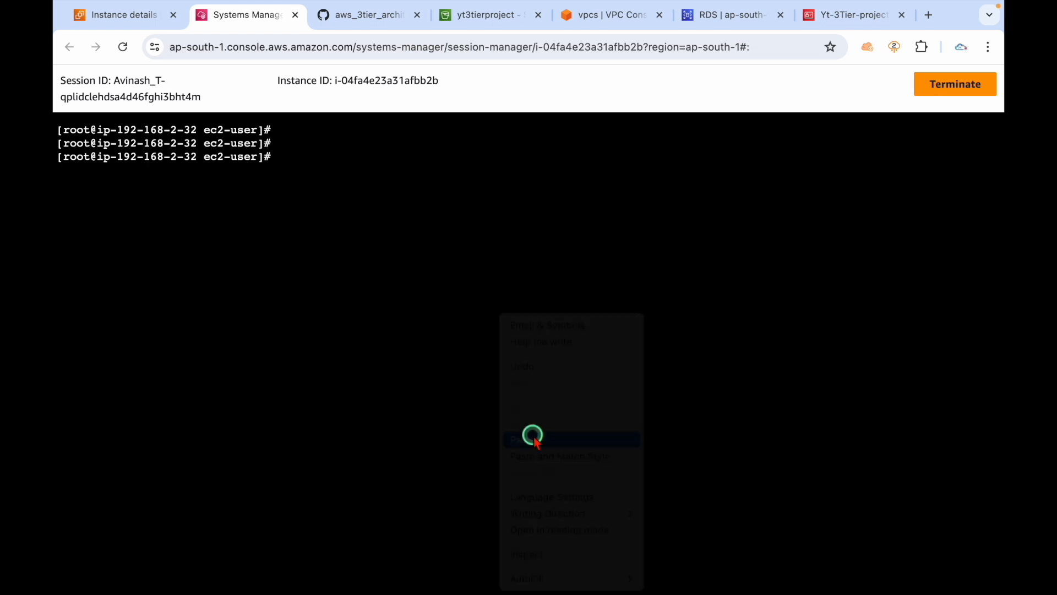
{"action": "key", "text": "Return"}
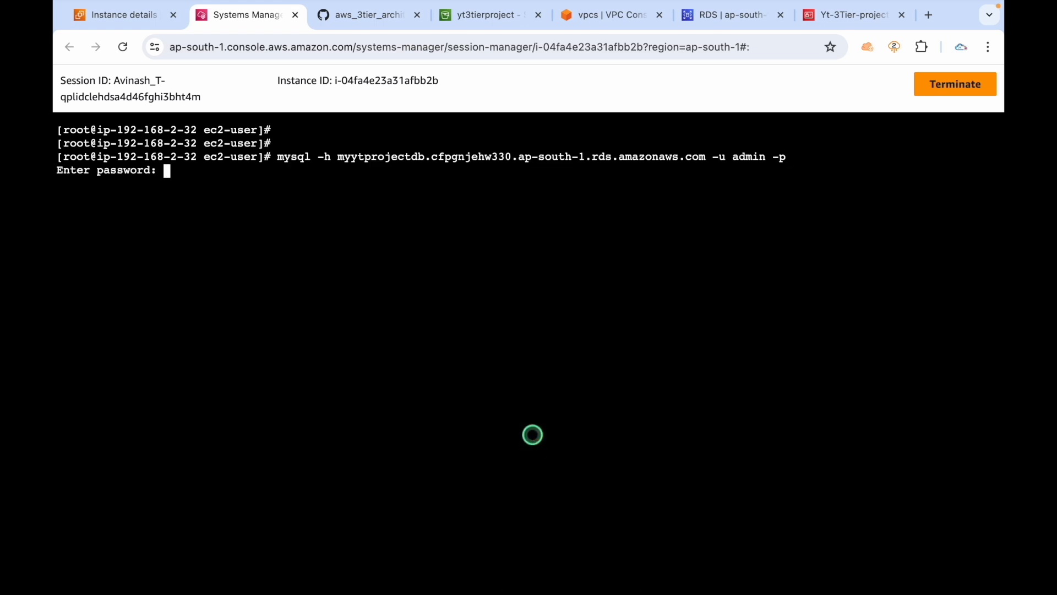
{"action": "key", "text": "Return"}
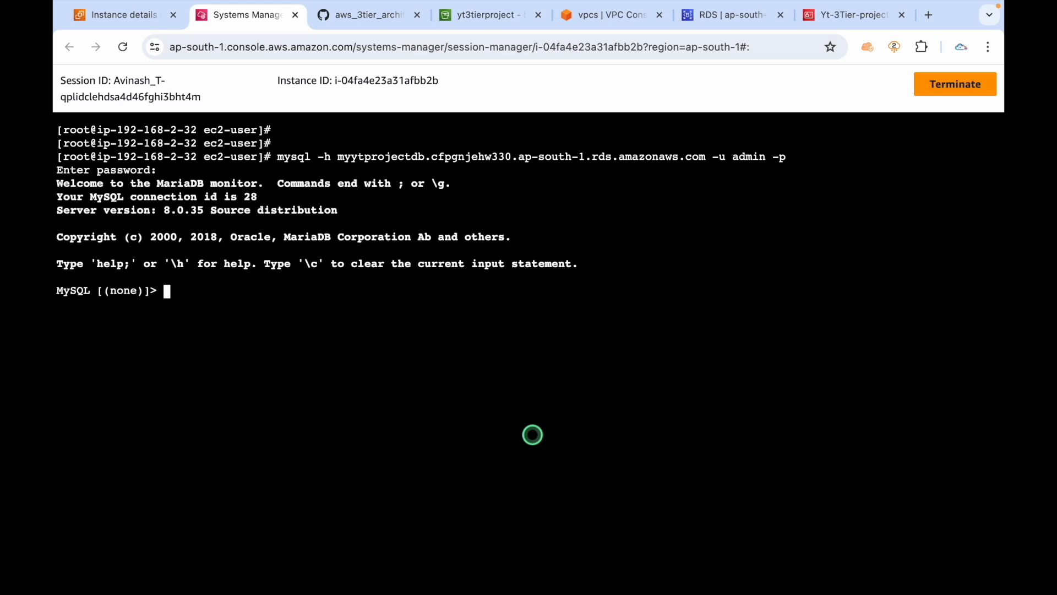
{"action": "left_click_drag", "start_coordinate": [168, 293], "coordinate": [60, 290]}
{"action": "left_click", "coordinate": [260, 306]}
{"action": "left_click", "coordinate": [260, 307]}
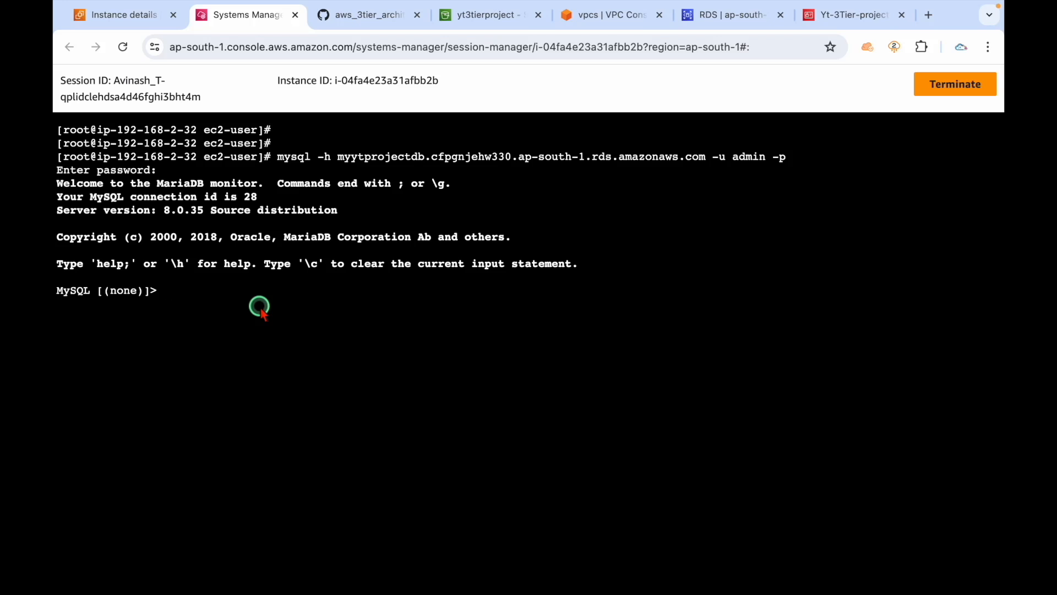
{"action": "key", "text": "Return"}
- Scroll the GitHub guide to the webappdb SQL commands
{"action": "scroll", "coordinate": [259, 305], "scroll_direction": "up", "scroll_amount": 1}
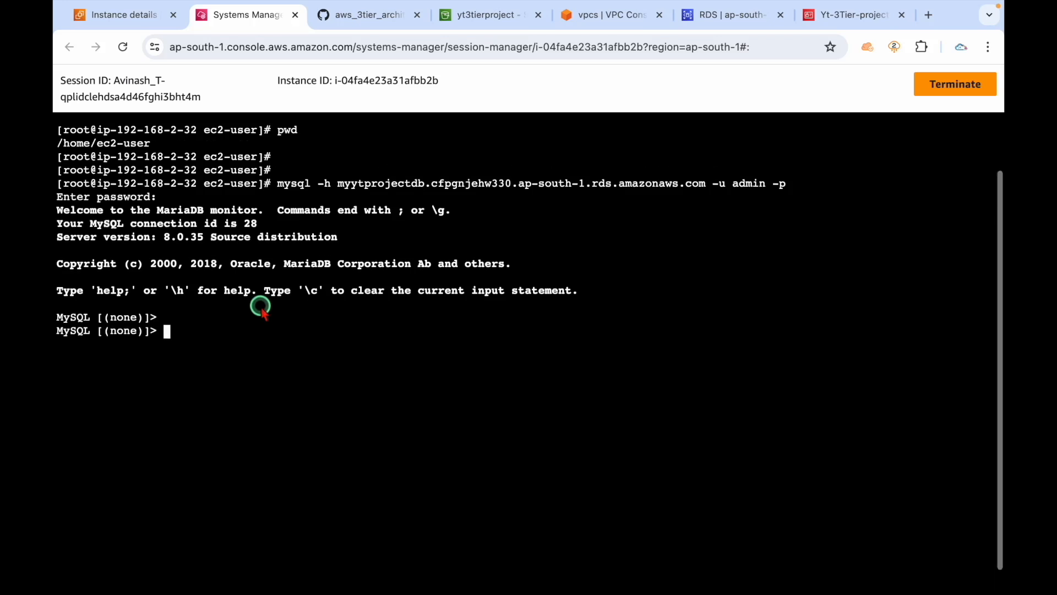
{"action": "scroll", "coordinate": [259, 306], "scroll_direction": "down", "scroll_amount": 1}
{"action": "left_click", "coordinate": [367, 16]}
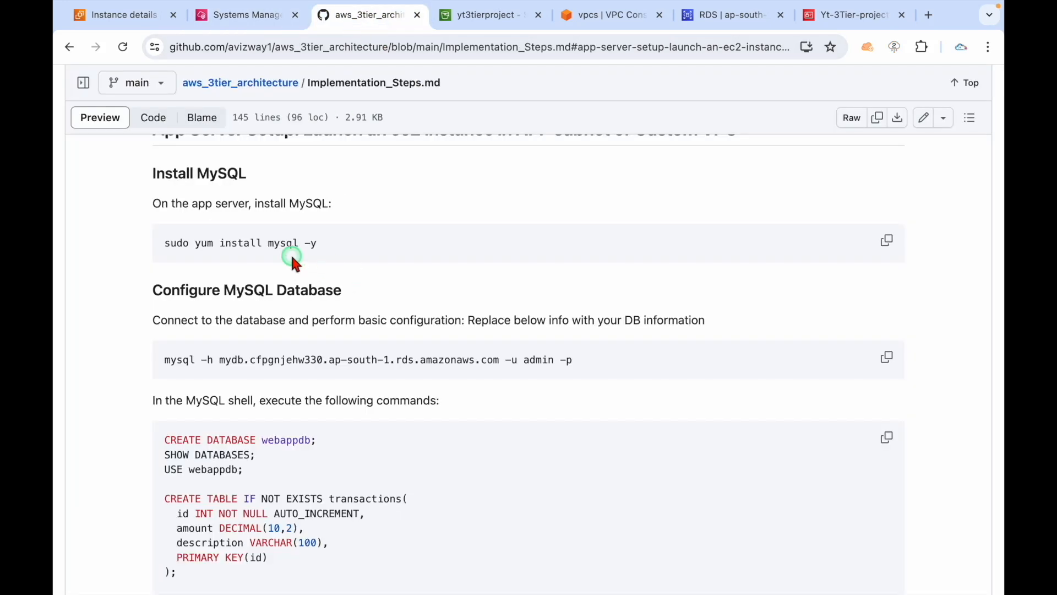
{"action": "scroll", "coordinate": [292, 260], "scroll_direction": "down", "scroll_amount": 4}
{"action": "left_click_drag", "start_coordinate": [168, 214], "coordinate": [304, 257]}
- Run 'CREATE DATABASE webappdb;' from the guide in the MySQL terminal
{"action": "left_click_drag", "start_coordinate": [371, 337], "coordinate": [180, 266]}
{"action": "left_click", "coordinate": [277, 394]}
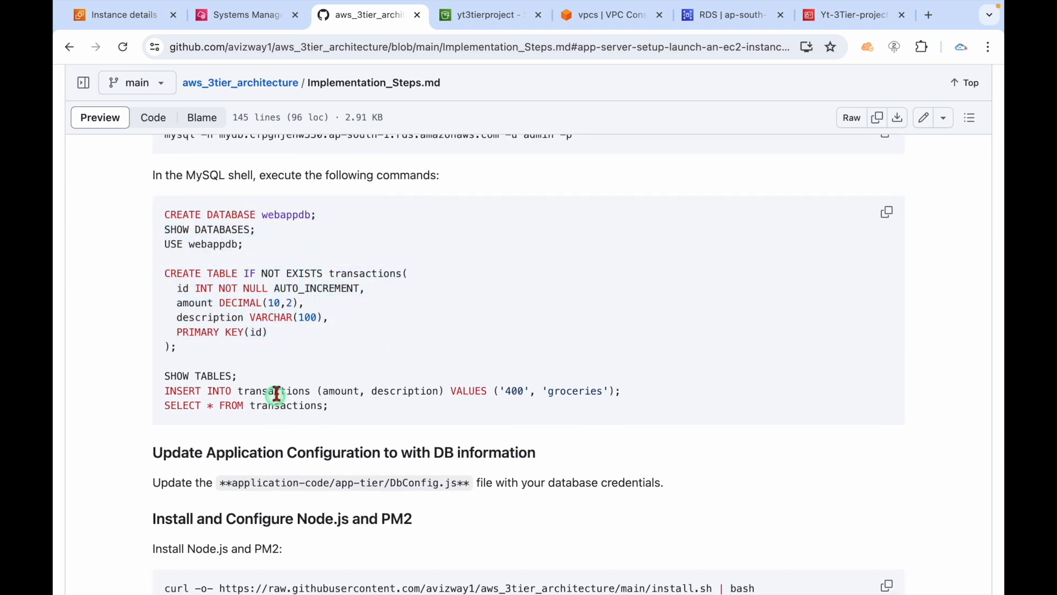
{"action": "left_click_drag", "start_coordinate": [347, 417], "coordinate": [335, 359]}
{"action": "left_click", "coordinate": [335, 358]}
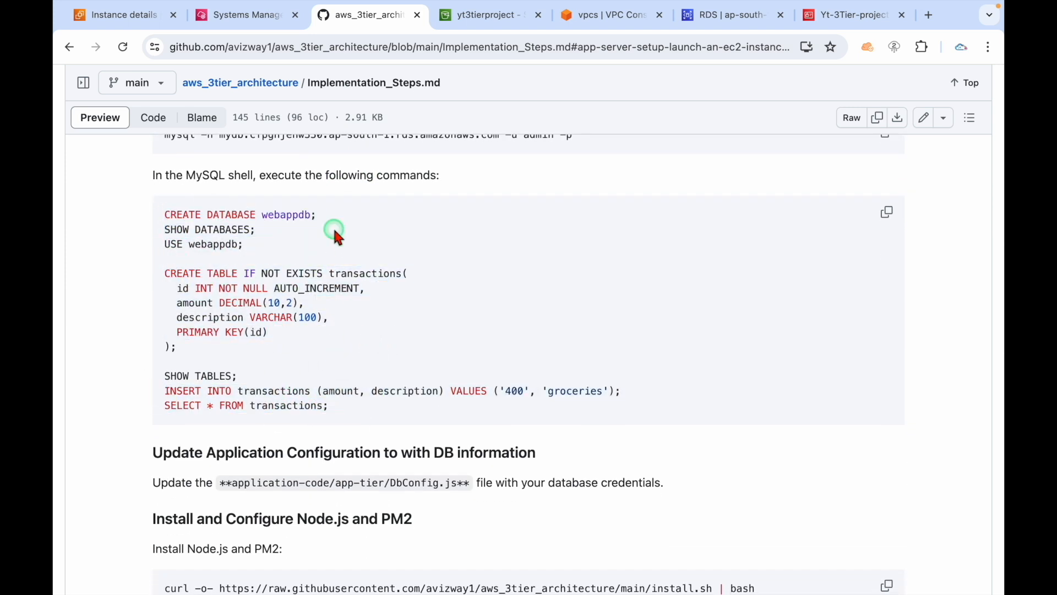
{"action": "triple_click", "coordinate": [216, 213]}
{"action": "key", "text": "super+c"}
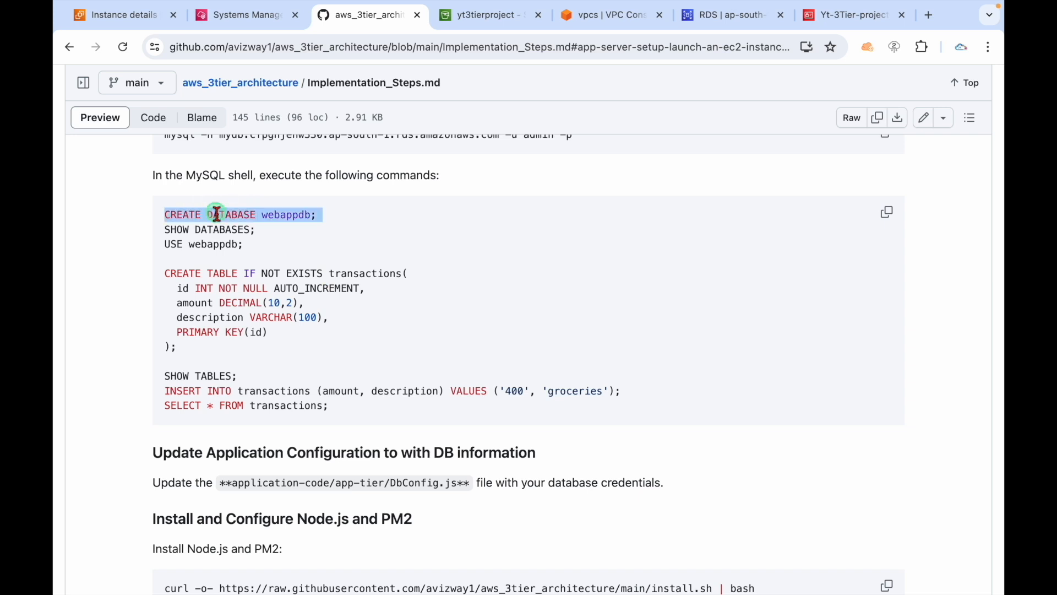
{"action": "left_click", "coordinate": [237, 15]}
{"action": "right_click", "coordinate": [286, 329]}
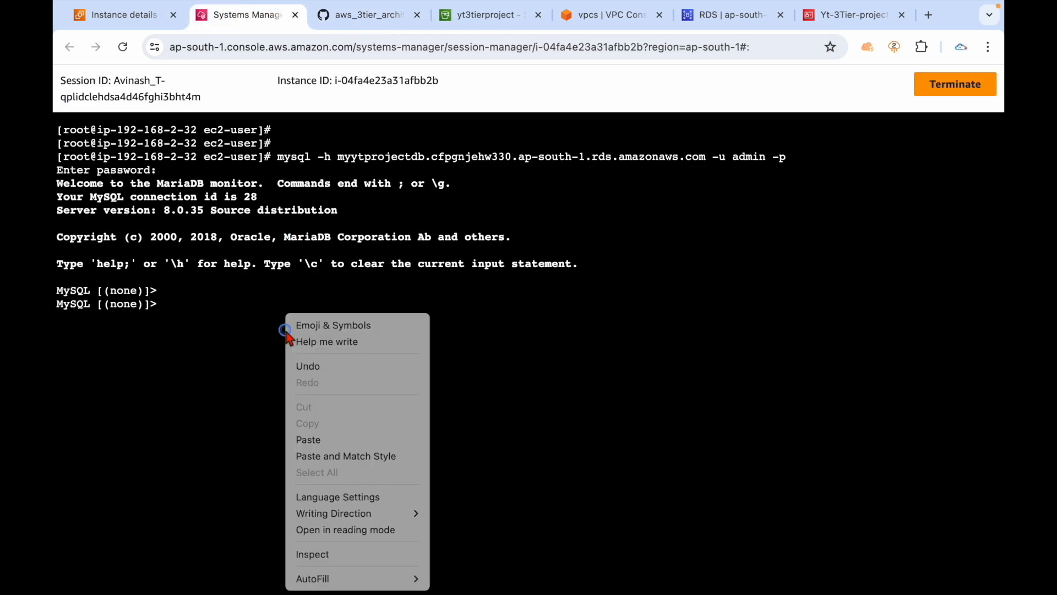
{"action": "left_click", "coordinate": [309, 439]}
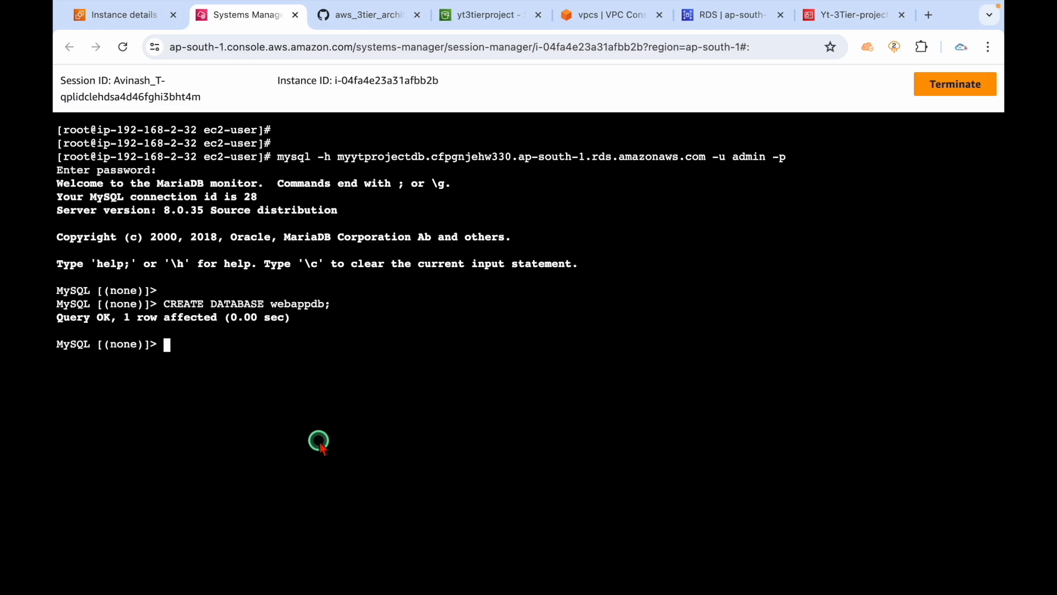
- Run 'SHOW DATABASES;' and confirm webappdb appears among the five listed databases
{"action": "left_click", "coordinate": [349, 20]}
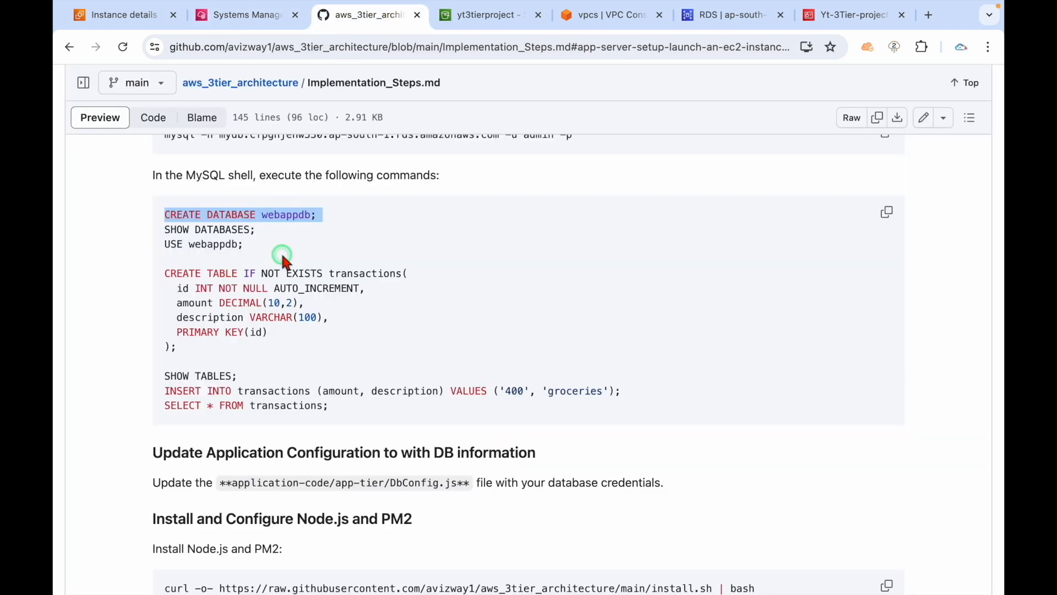
{"action": "triple_click", "coordinate": [206, 230]}
{"action": "key", "text": "super+c"}
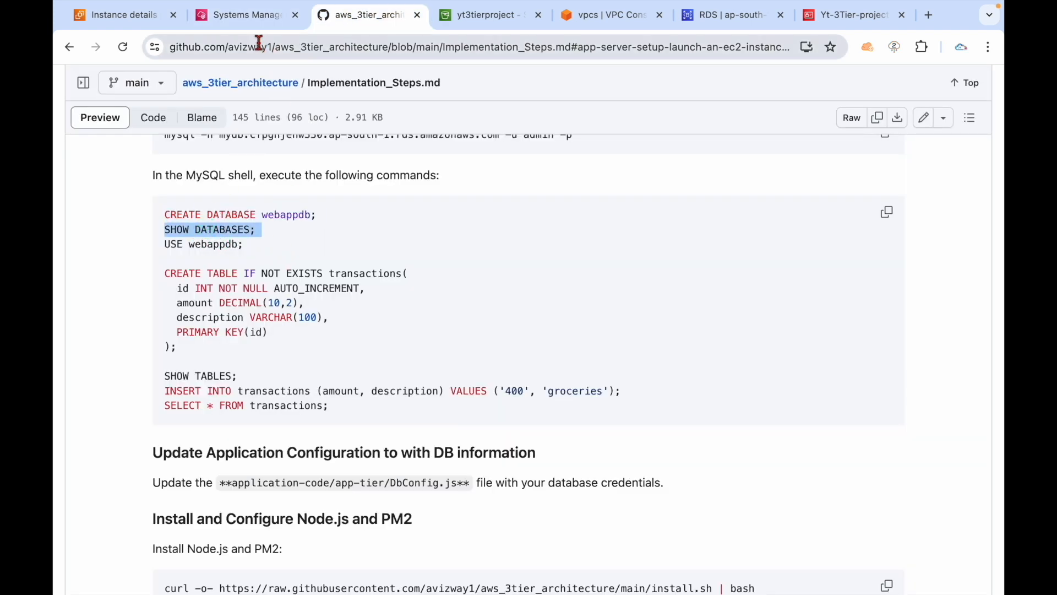
{"action": "left_click", "coordinate": [247, 15]}
{"action": "left_click", "coordinate": [279, 383]}
{"action": "right_click", "coordinate": [279, 384]}
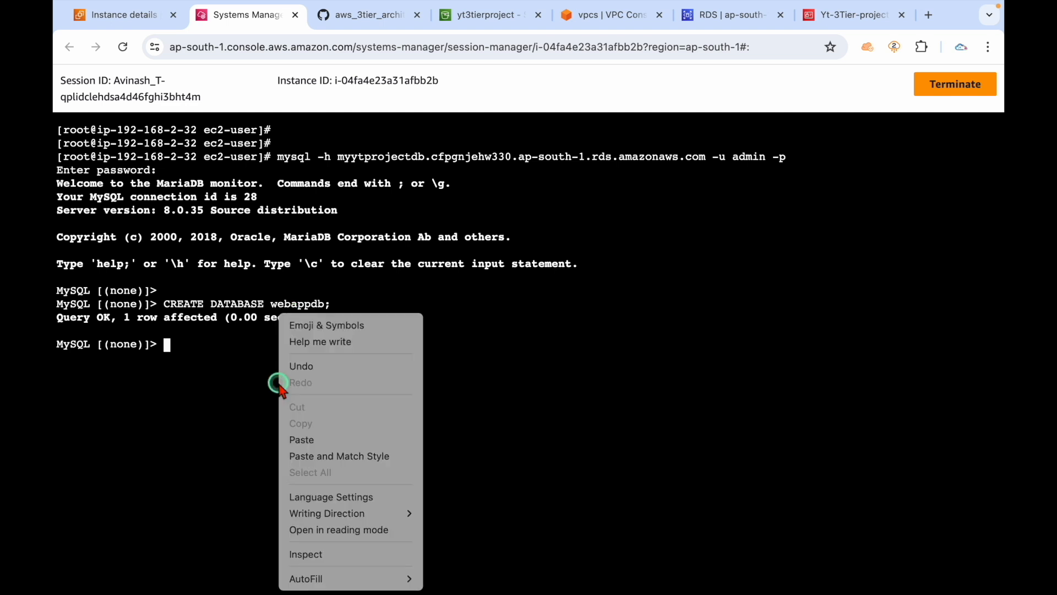
{"action": "left_click", "coordinate": [302, 439]}
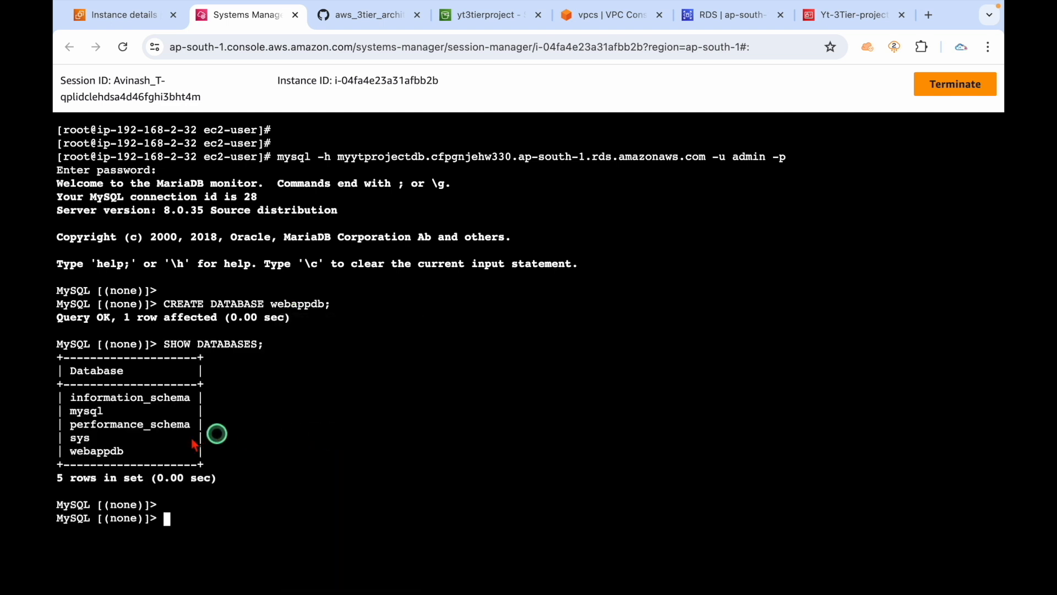
{"action": "left_click_drag", "start_coordinate": [157, 453], "coordinate": [74, 457]}
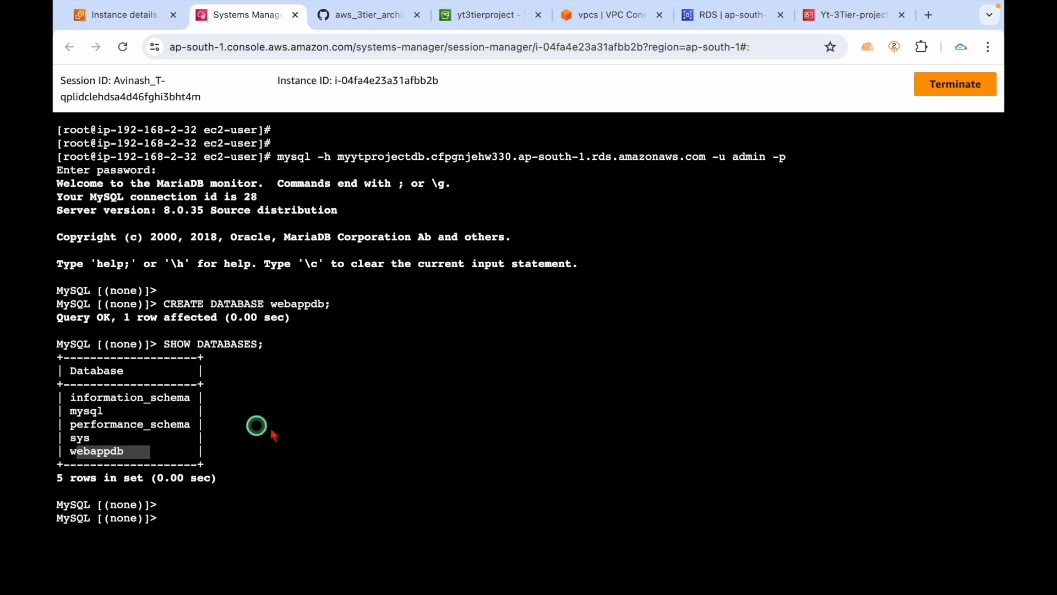
{"action": "left_click", "coordinate": [224, 432]}
{"action": "double_click", "coordinate": [113, 456]}
{"action": "left_click", "coordinate": [245, 444]}
{"action": "left_click_drag", "start_coordinate": [95, 440], "coordinate": [72, 411]}
{"action": "left_click", "coordinate": [291, 462]}
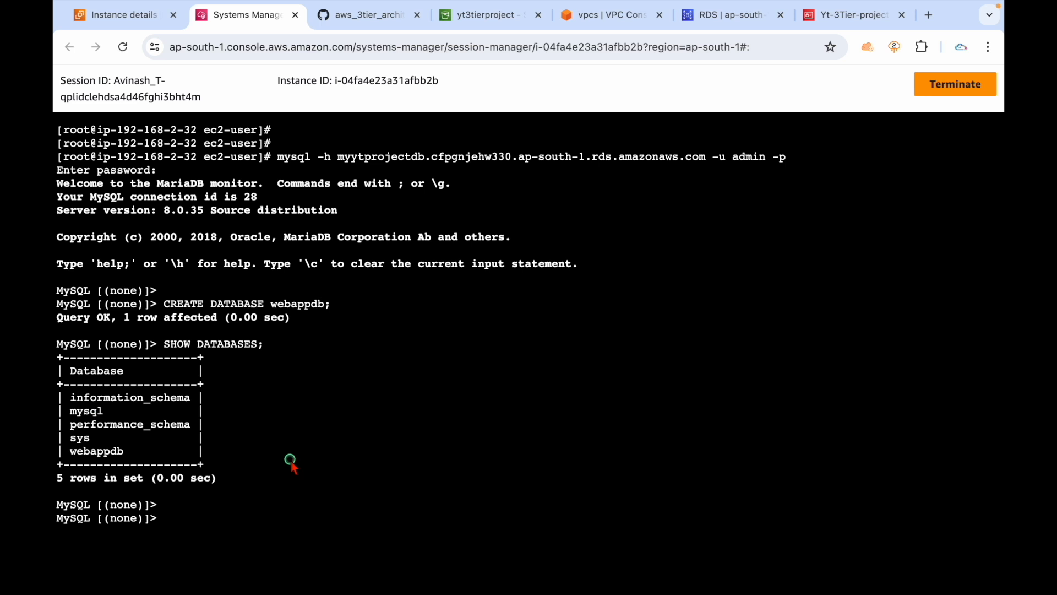
- Reconnect to the RDS MySQL server from shell history and log in with the database password
{"action": "key", "text": "ctrl+l"}
{"action": "key", "text": "Return"}
{"action": "key", "text": "Return"}
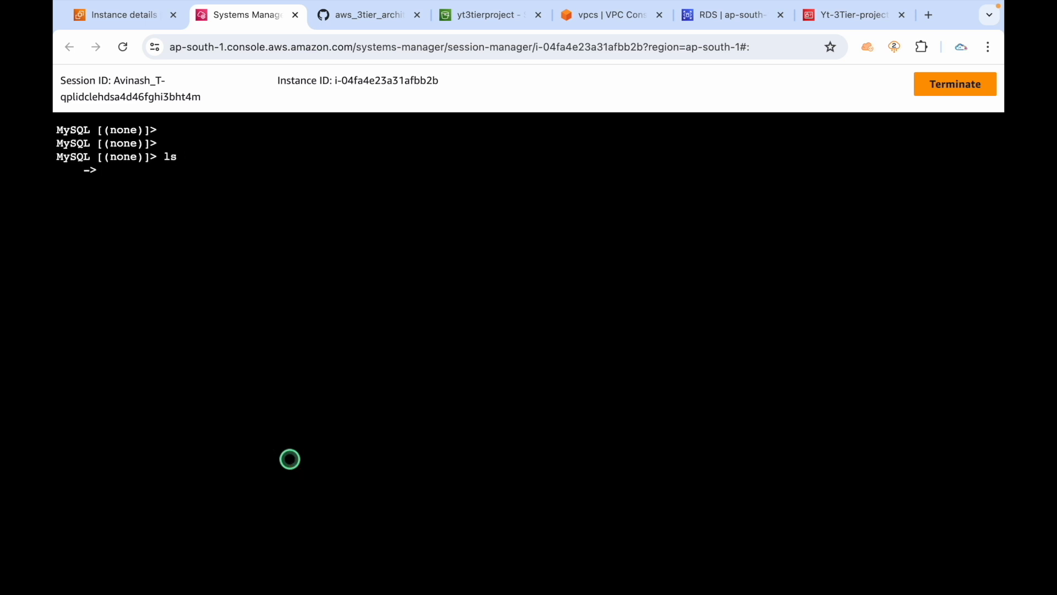
{"action": "key", "text": "ctrl+c"}
{"action": "key", "text": "Return"}
{"action": "key", "text": "Return"}
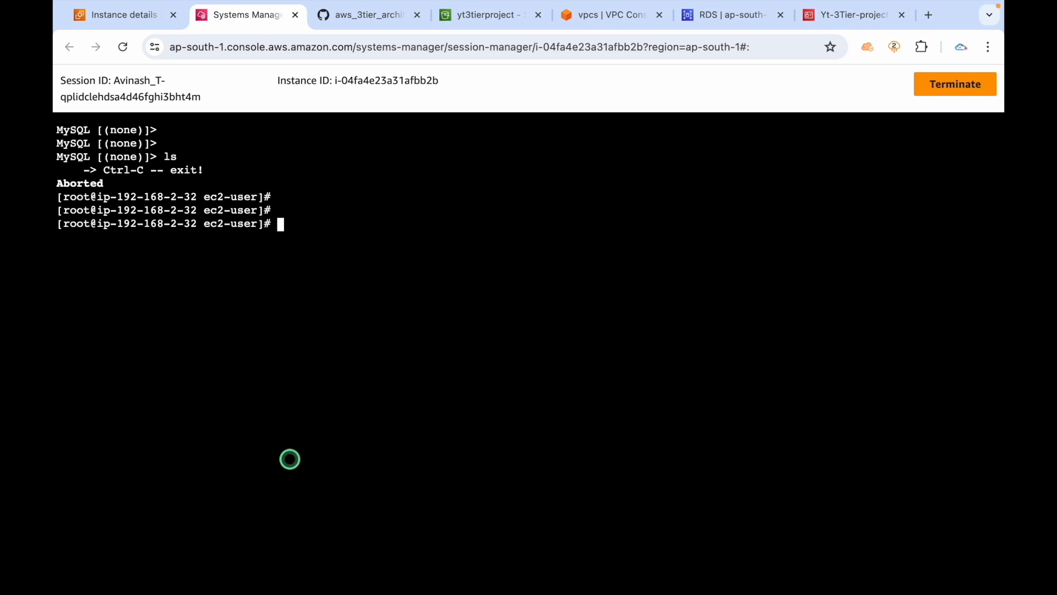
{"action": "key", "text": "Up"}
{"action": "key", "text": "Up"}
{"action": "key", "text": "Up"}
{"action": "key", "text": "Return"}
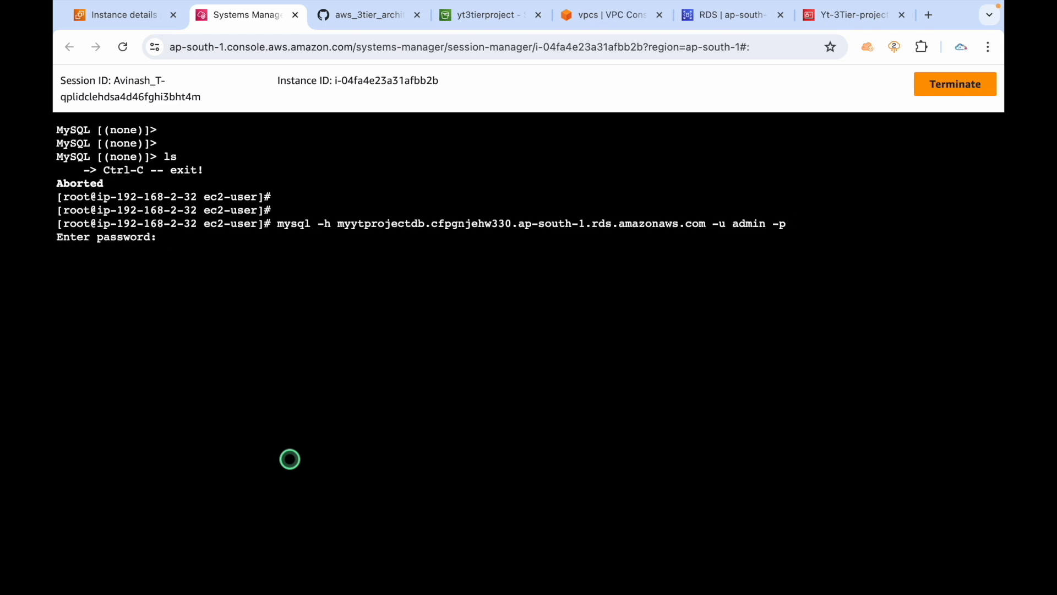
{"action": "key", "text": "Return"}
{"action": "key", "text": "Return"}
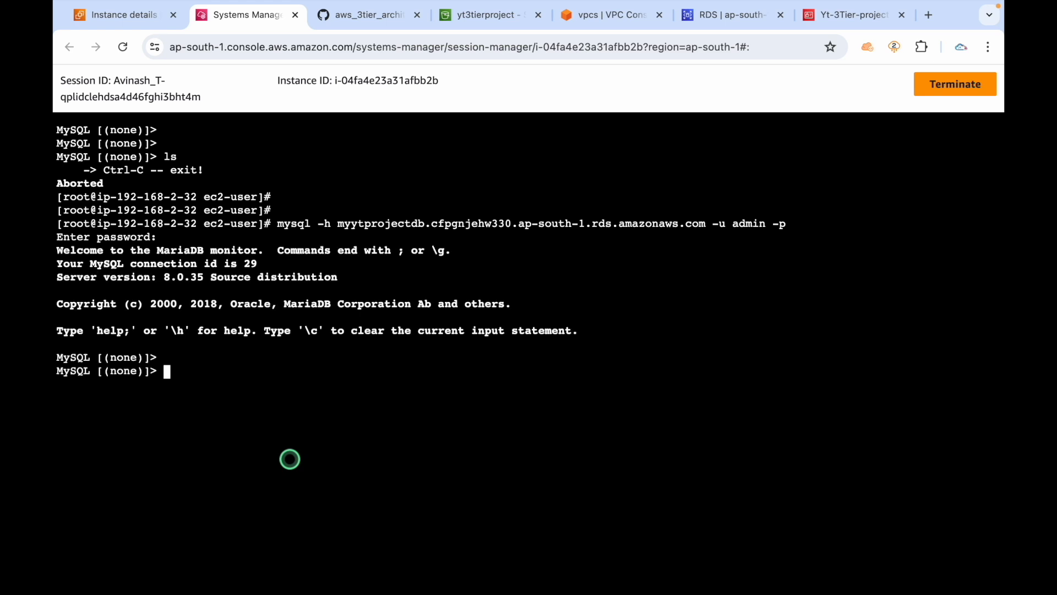
- Run 'USE webappdb;' from the guide so the prompt now shows webappdb
{"action": "left_click", "coordinate": [352, 15]}
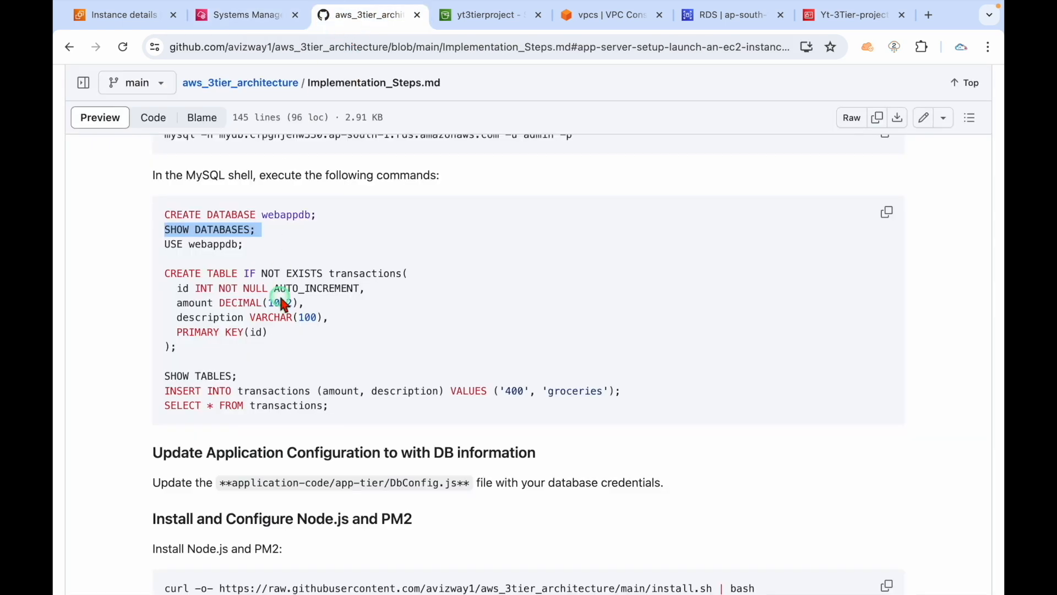
{"action": "left_click_drag", "start_coordinate": [244, 244], "coordinate": [166, 250]}
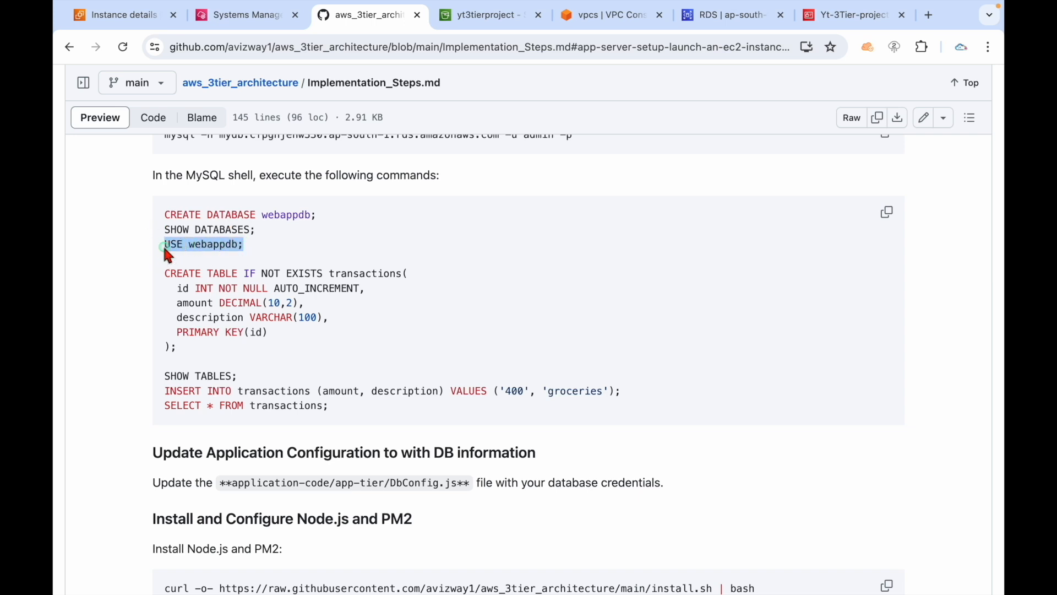
{"action": "left_click", "coordinate": [253, 22]}
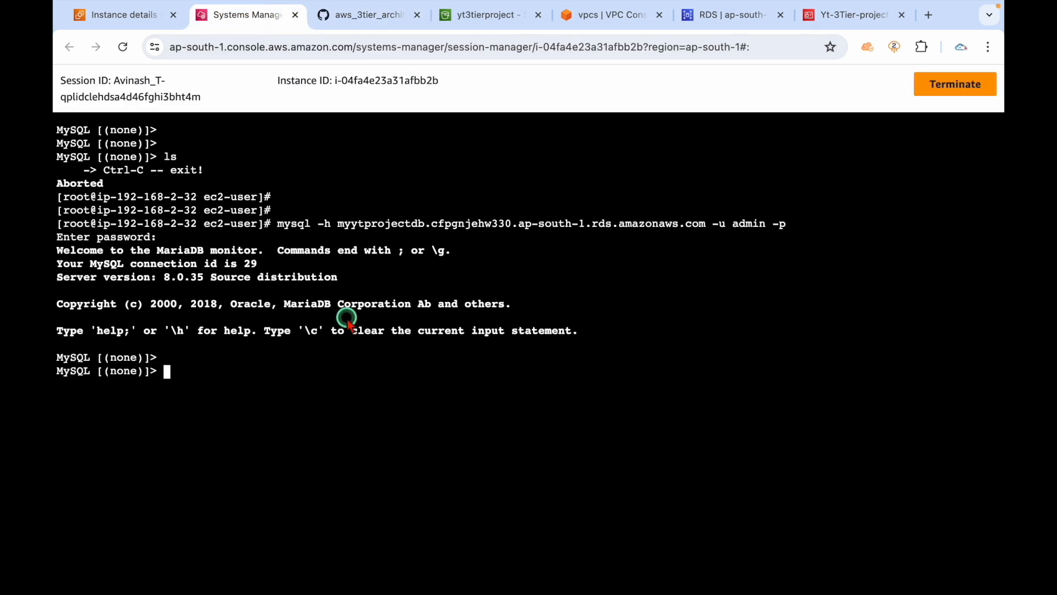
{"action": "right_click", "coordinate": [293, 417]}
{"action": "left_click", "coordinate": [315, 439]}
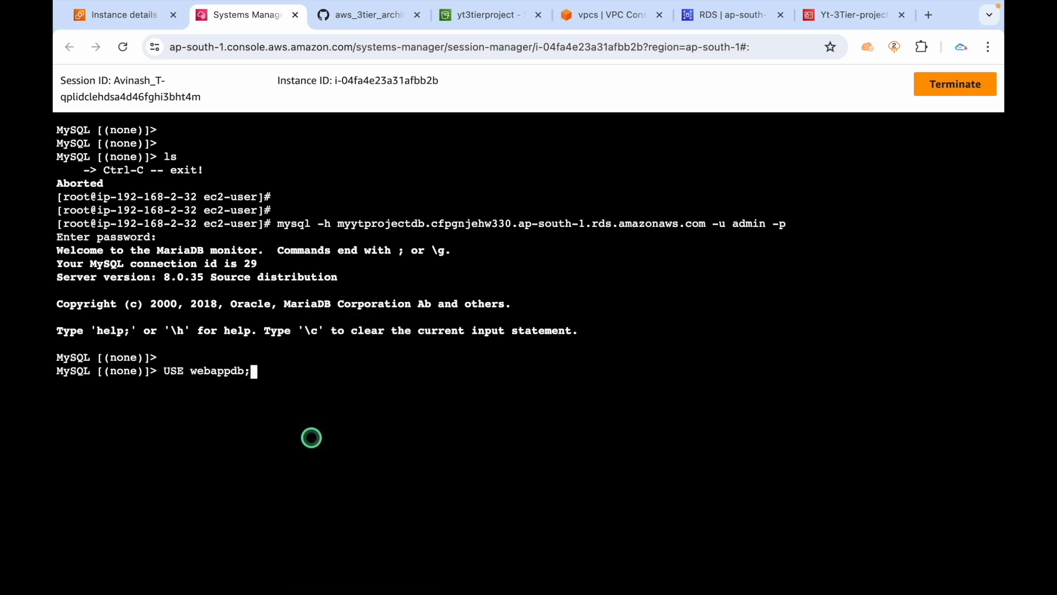
{"action": "key", "text": "Return"}
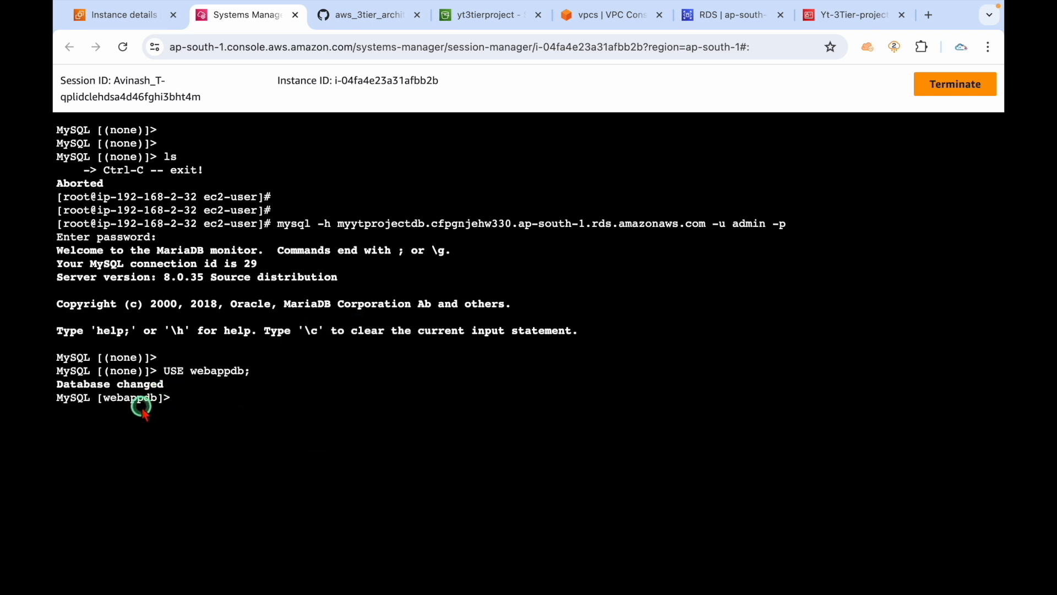
{"action": "double_click", "coordinate": [124, 371]}
{"action": "left_click_drag", "start_coordinate": [170, 371], "coordinate": [251, 371]}
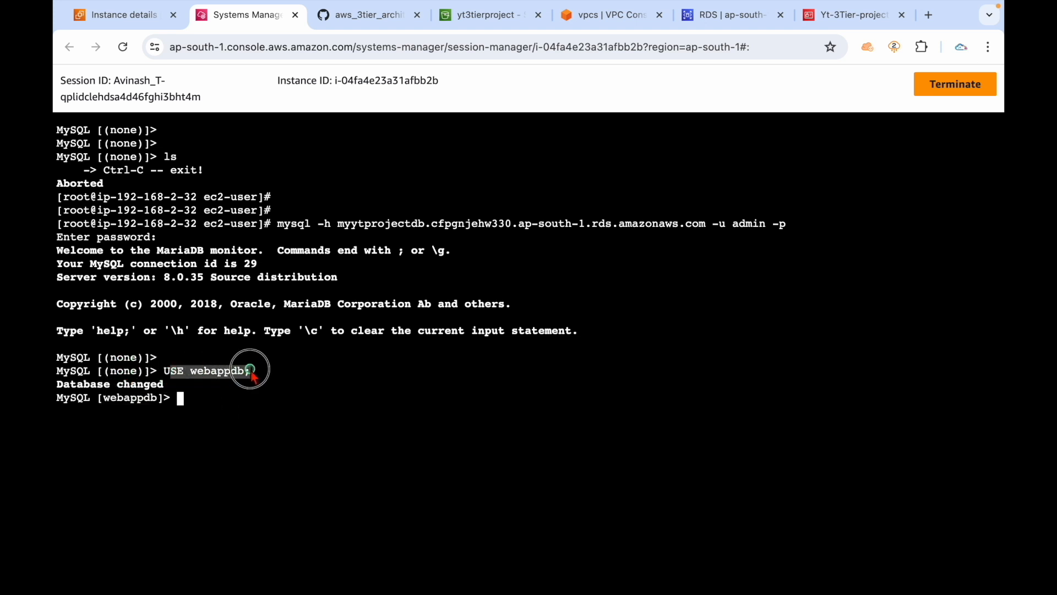
{"action": "double_click", "coordinate": [130, 398]}
- Paste and run the guide's CREATE TABLE transactions statement with id, amount and description columns
{"action": "left_click", "coordinate": [368, 17]}
{"action": "left_click", "coordinate": [359, 319]}
{"action": "left_click_drag", "start_coordinate": [180, 353], "coordinate": [167, 287]}
{"action": "key", "text": "super+c"}
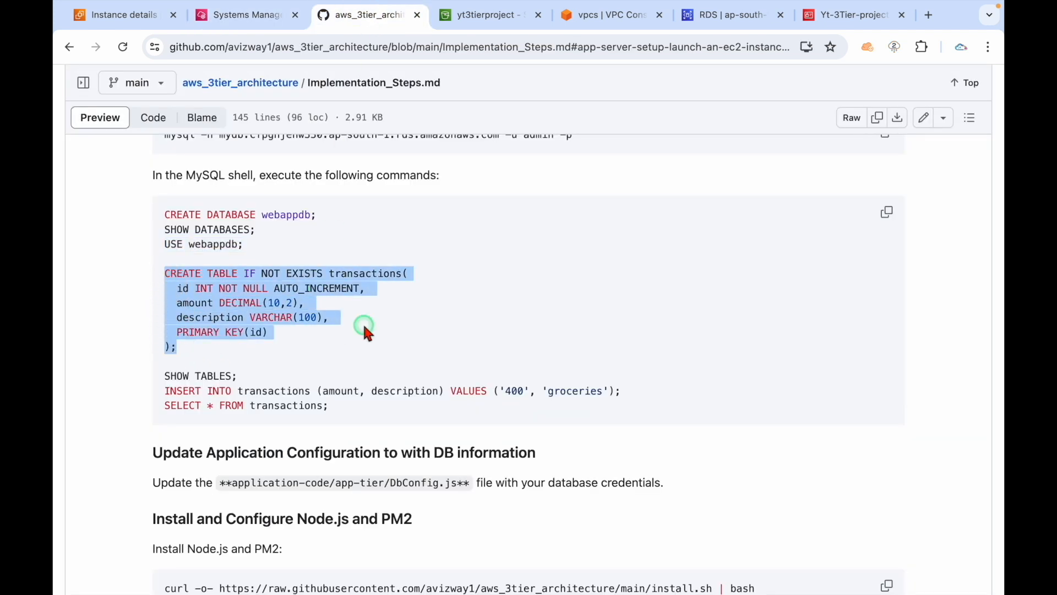
{"action": "left_click", "coordinate": [362, 276]}
{"action": "double_click", "coordinate": [362, 274]}
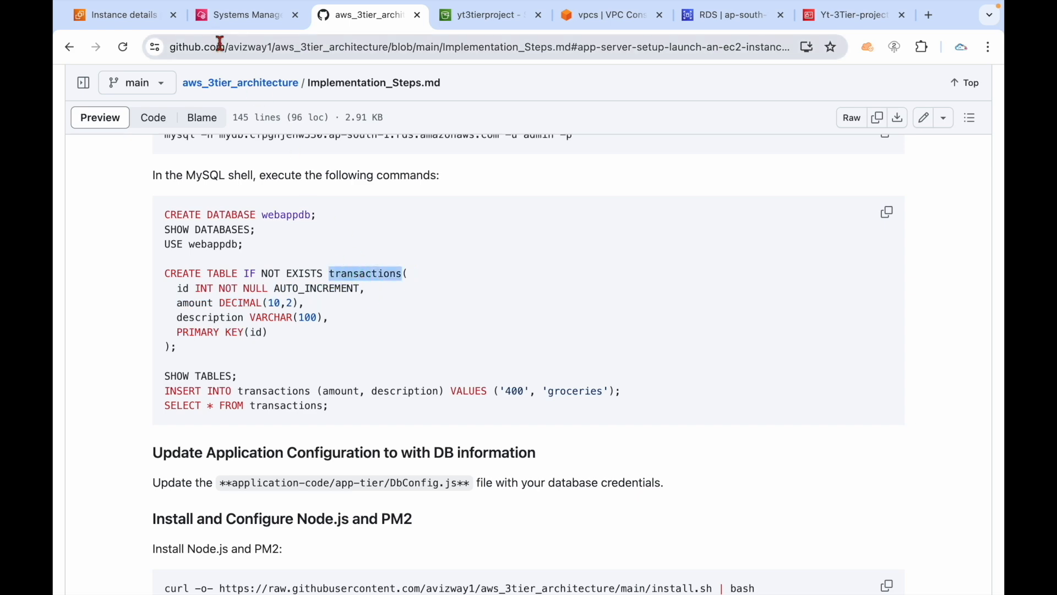
{"action": "left_click", "coordinate": [245, 15]}
{"action": "right_click", "coordinate": [250, 413]}
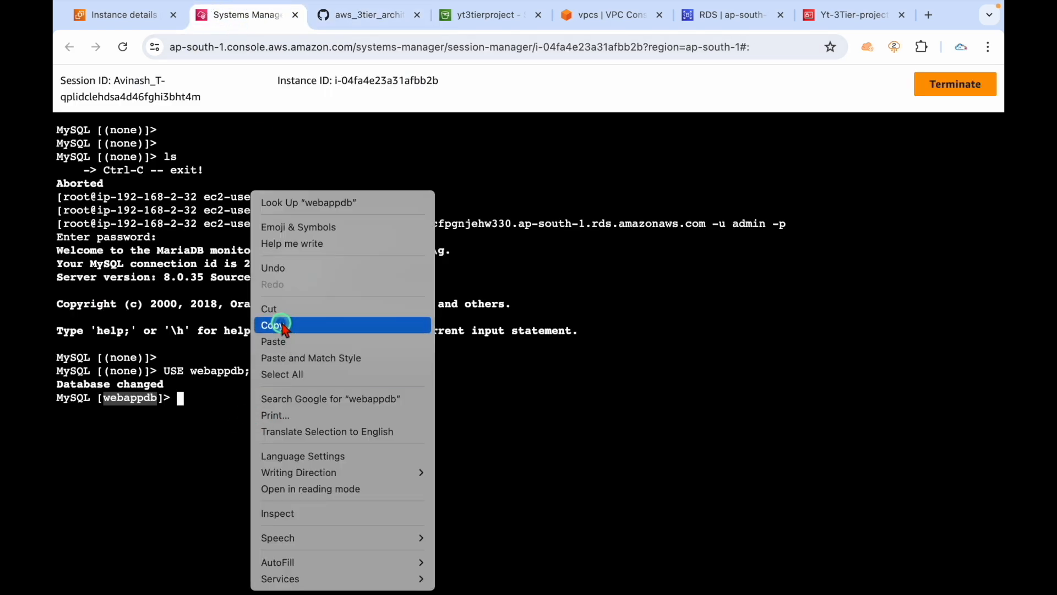
{"action": "left_click", "coordinate": [280, 343]}
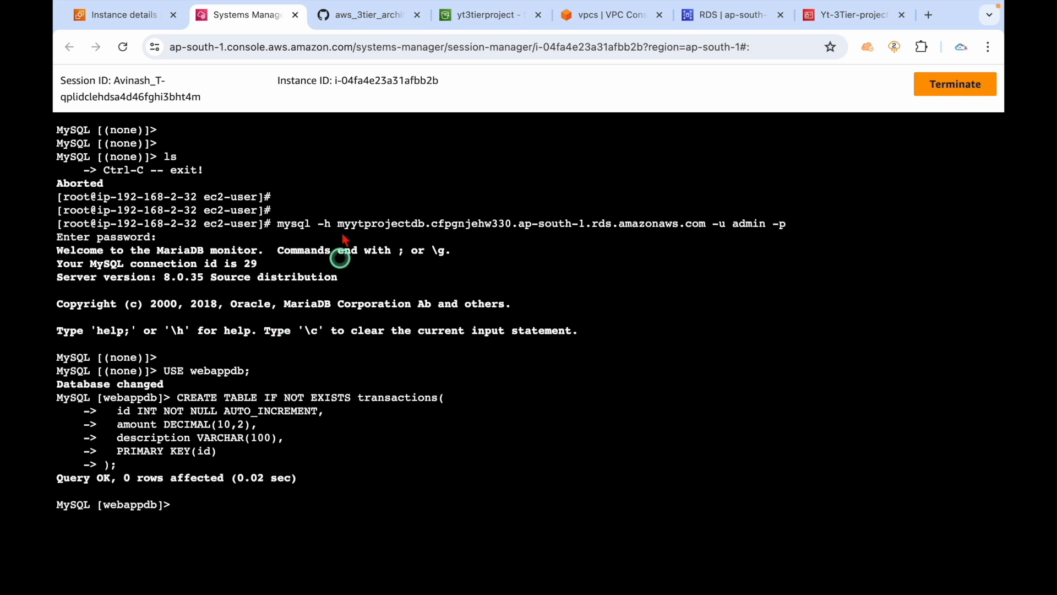
- Run 'SHOW TABLES;' to confirm transactions is listed in webappdb
{"action": "left_click", "coordinate": [370, 28]}
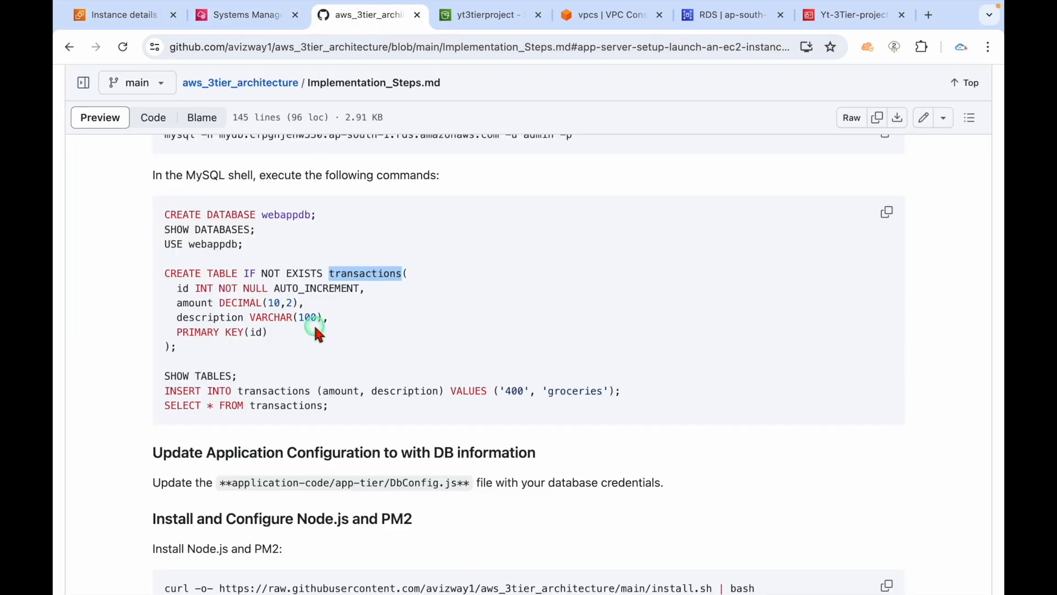
{"action": "left_click", "coordinate": [240, 377]}
{"action": "left_click_drag", "start_coordinate": [241, 380], "coordinate": [164, 378]}
{"action": "key", "text": "super+c"}
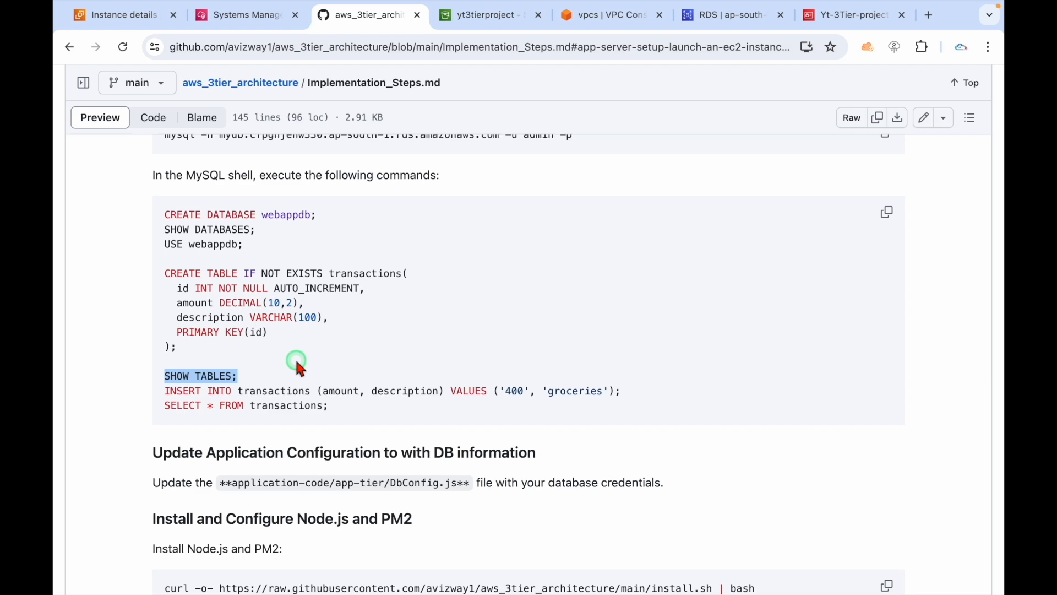
{"action": "left_click", "coordinate": [247, 15]}
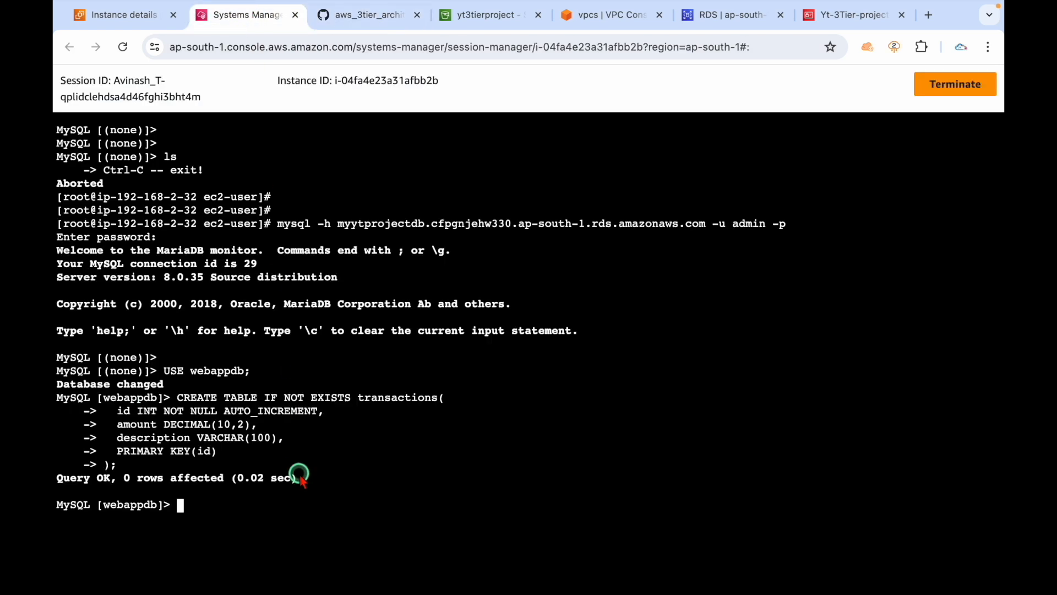
{"action": "right_click", "coordinate": [273, 524]}
{"action": "left_click", "coordinate": [294, 440]}
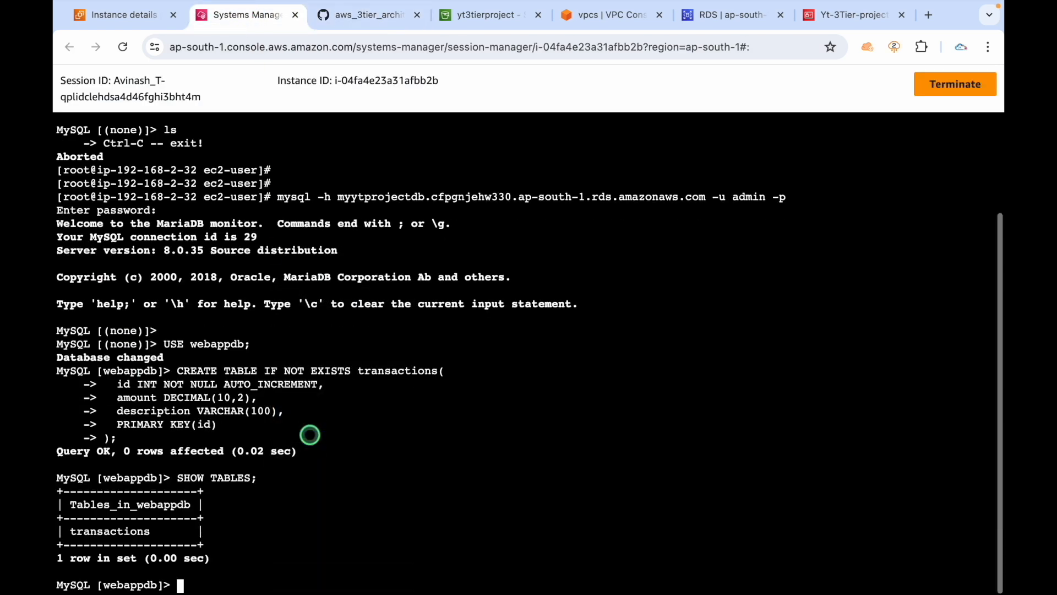
{"action": "left_click_drag", "start_coordinate": [163, 531], "coordinate": [71, 531]}
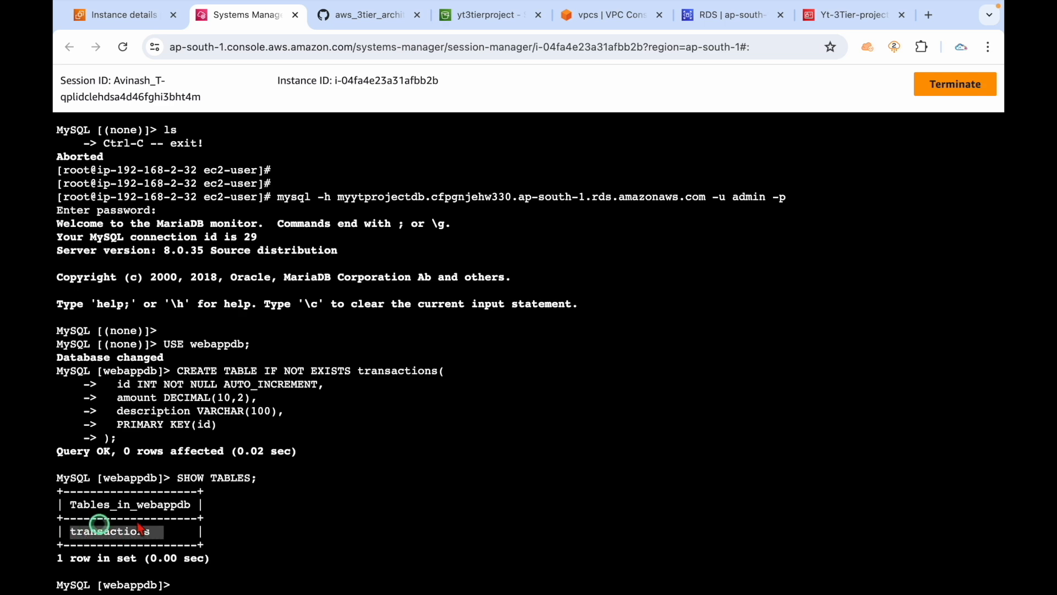
- Insert a test row with amount 400 and an edited description, then clear the terminal
{"action": "left_click", "coordinate": [364, 14]}
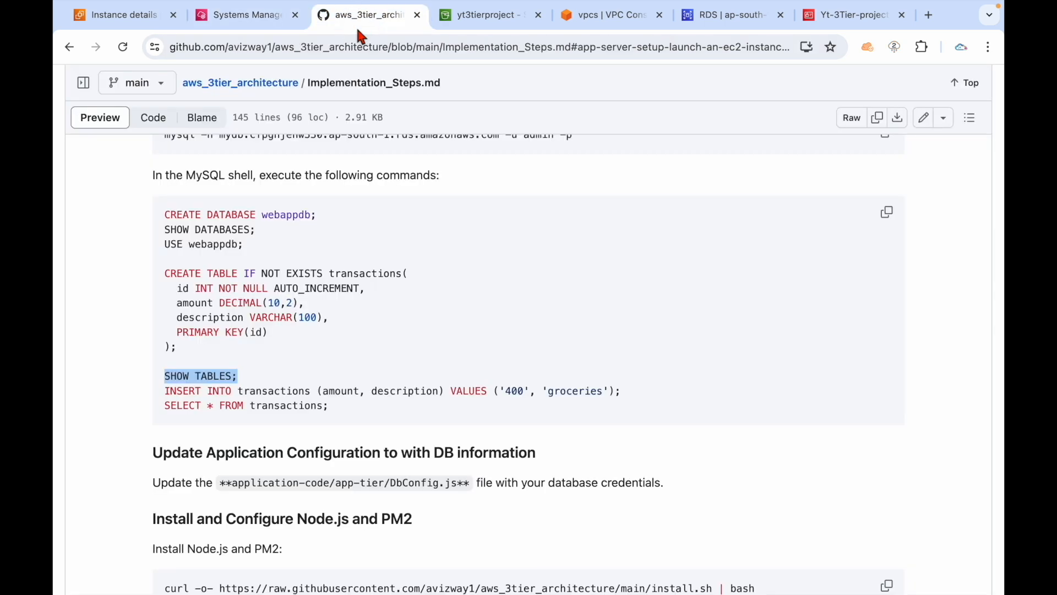
{"action": "left_click", "coordinate": [294, 357]}
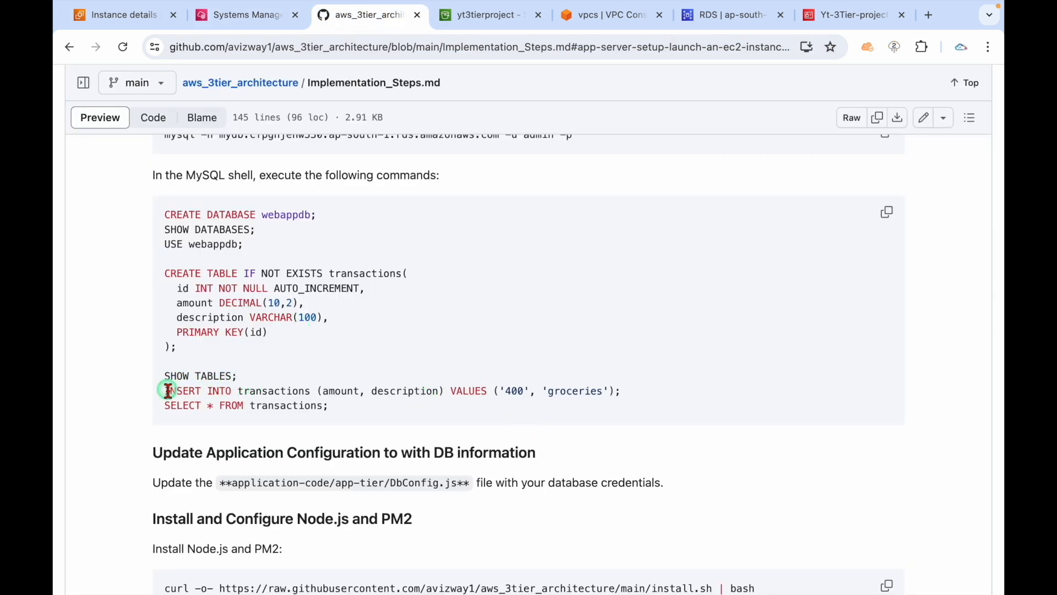
{"action": "left_click_drag", "start_coordinate": [167, 391], "coordinate": [633, 396]}
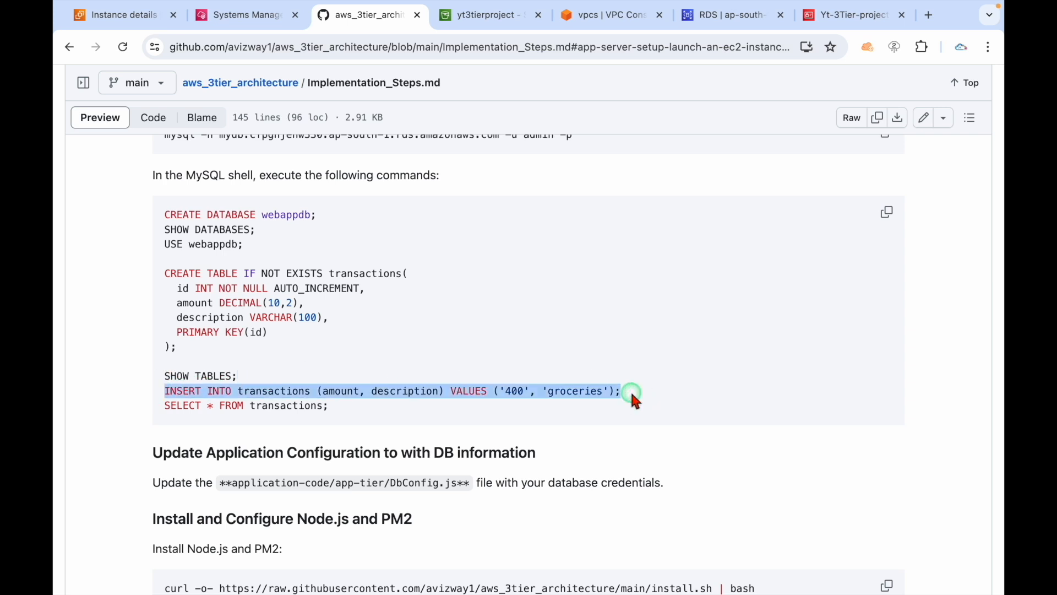
{"action": "left_click", "coordinate": [490, 400]}
{"action": "left_click", "coordinate": [514, 393]}
{"action": "double_click", "coordinate": [576, 396]}
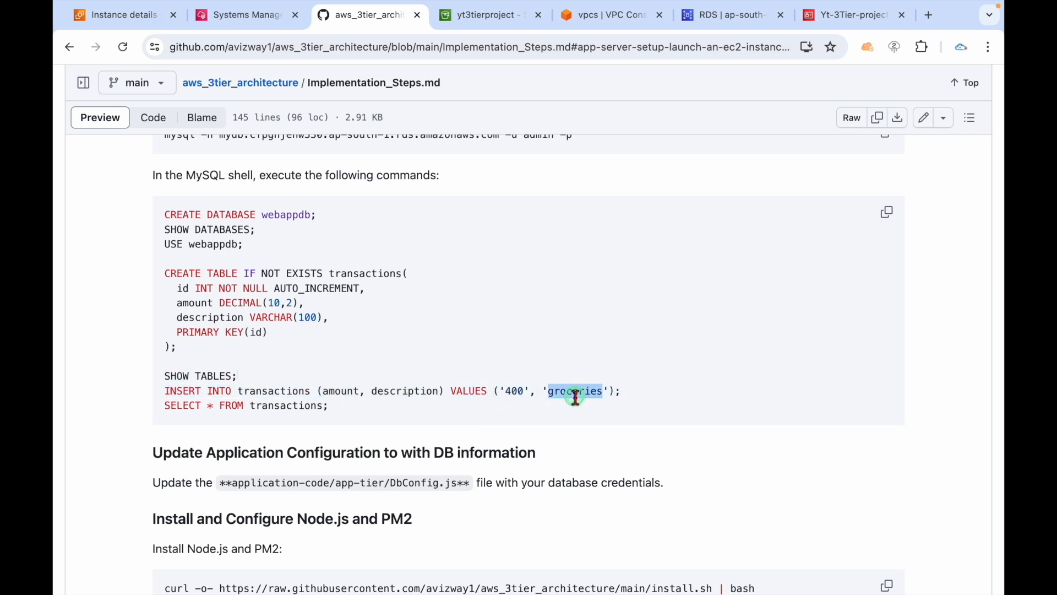
{"action": "left_click_drag", "start_coordinate": [161, 390], "coordinate": [626, 388]}
{"action": "key", "text": "super+c"}
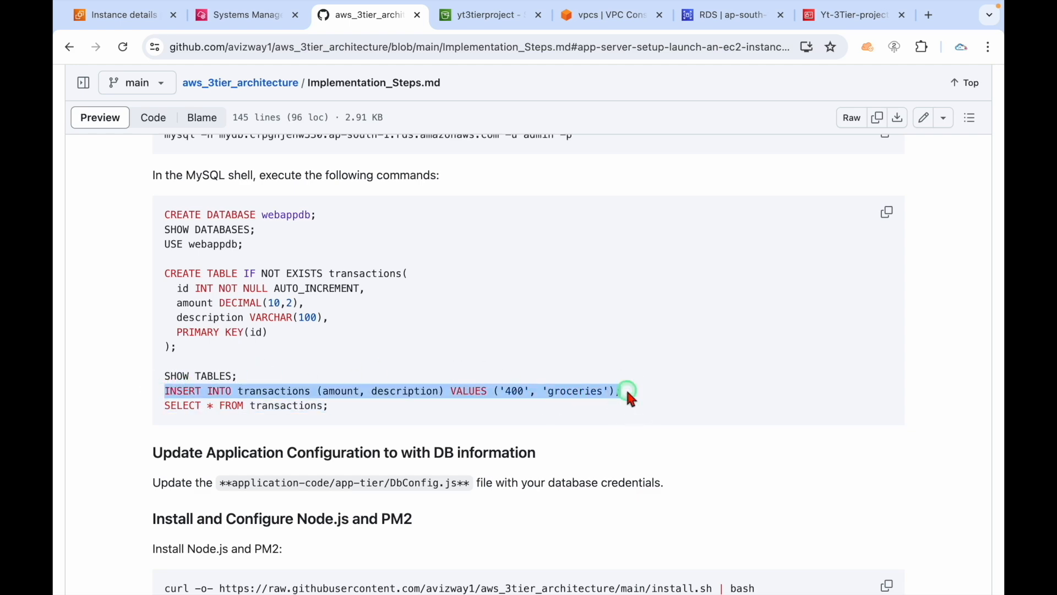
{"action": "left_click", "coordinate": [242, 15]}
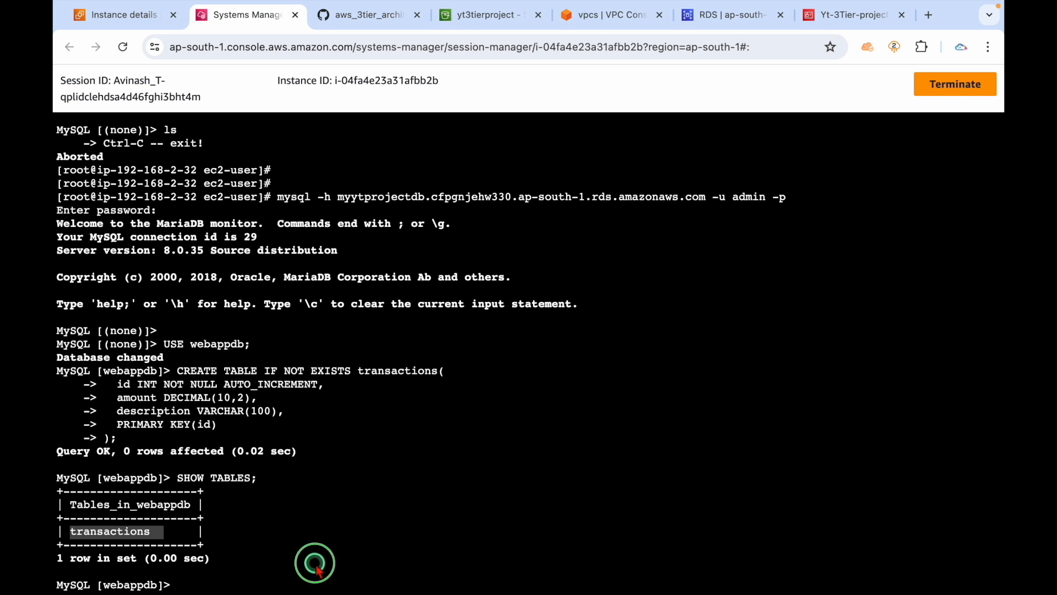
{"action": "right_click", "coordinate": [318, 543]}
{"action": "left_click", "coordinate": [374, 440]}
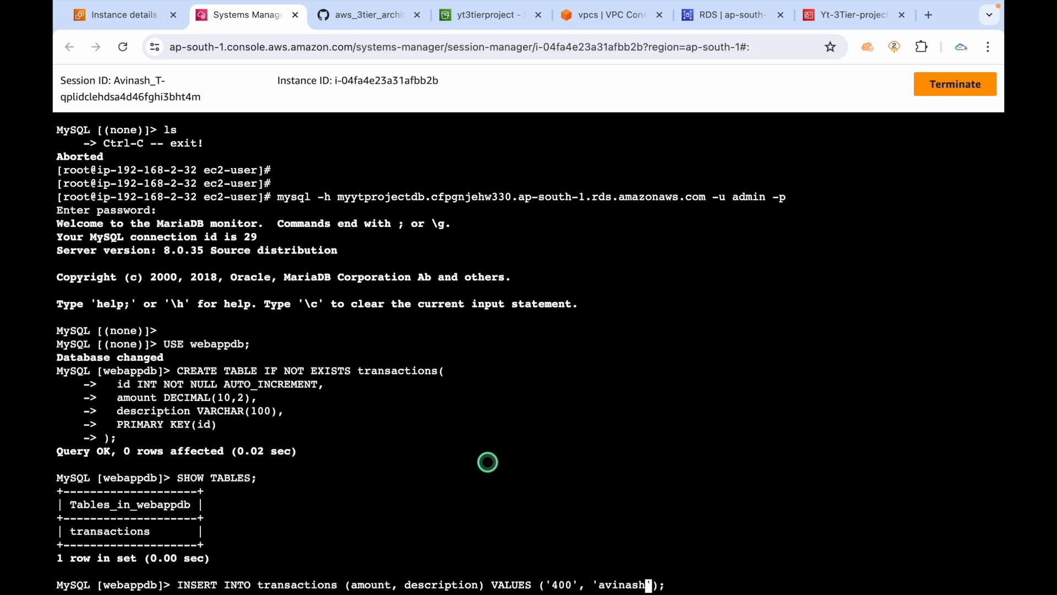
{"action": "key", "text": "Return"}
{"action": "key", "text": "ctrl+l"}
{"action": "key", "text": "Return"}
{"action": "key", "text": "Return"}
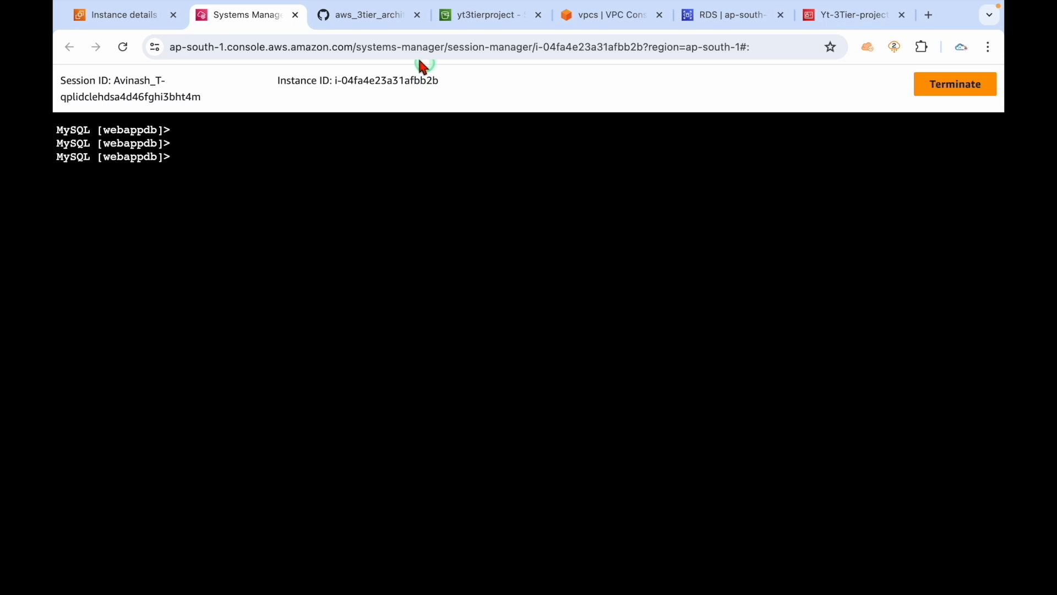
- Run 'SELECT * FROM transactions;' to show the single test row with amount 400.00
{"action": "left_click", "coordinate": [358, 14]}
{"action": "left_click_drag", "start_coordinate": [329, 406], "coordinate": [165, 406]}
{"action": "key", "text": "super+c"}
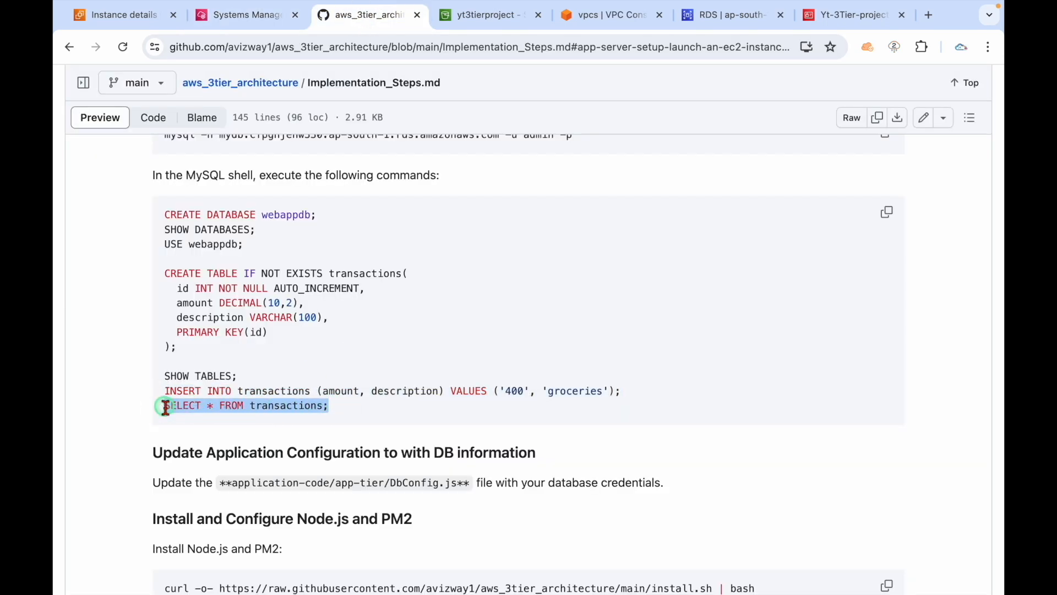
{"action": "left_click", "coordinate": [247, 15]}
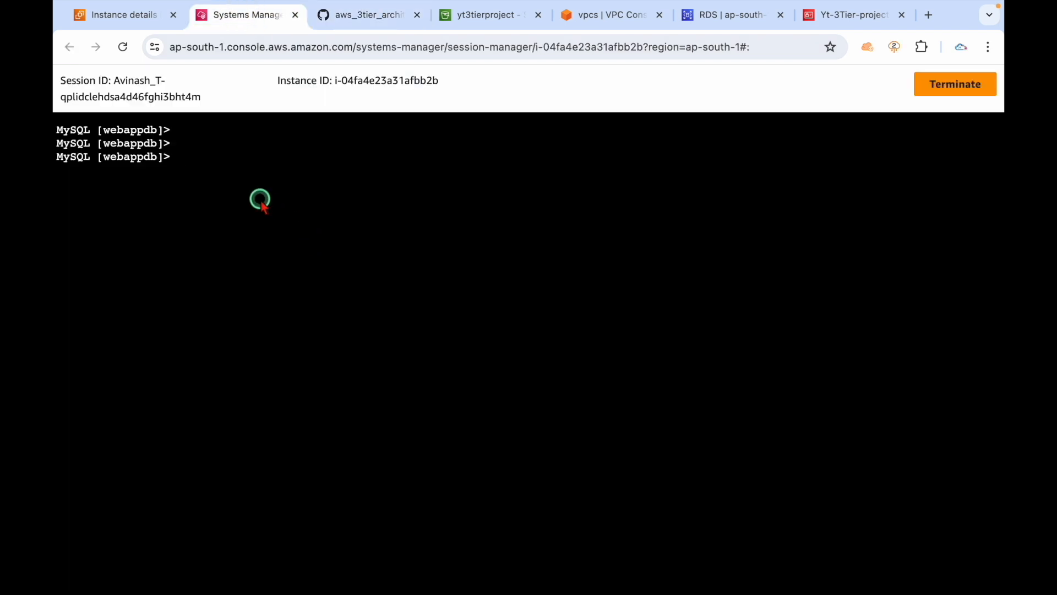
{"action": "right_click", "coordinate": [260, 200]}
{"action": "left_click", "coordinate": [285, 317]}
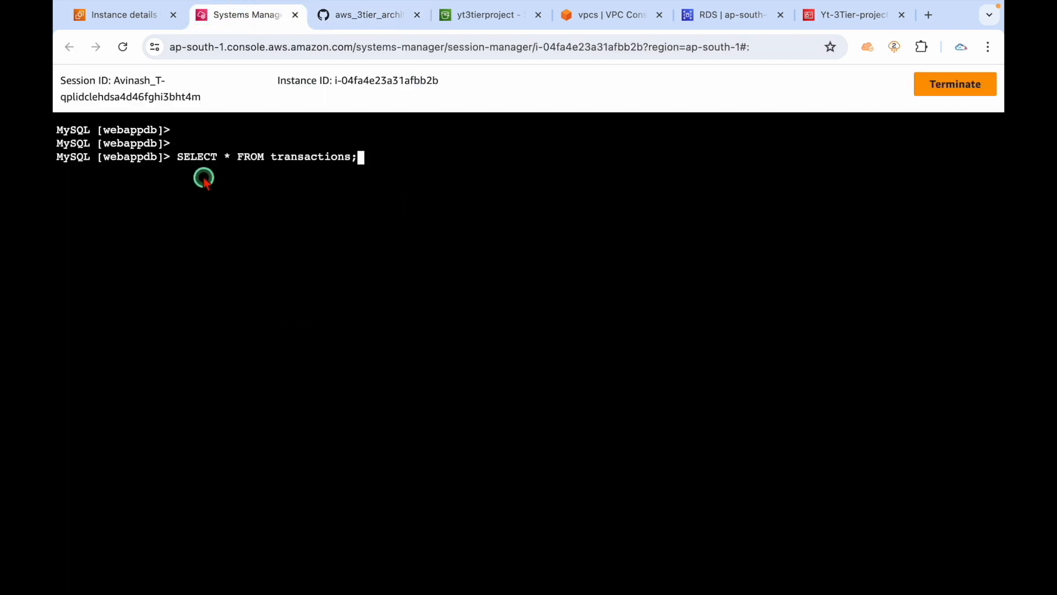
{"action": "key", "text": "Return"}
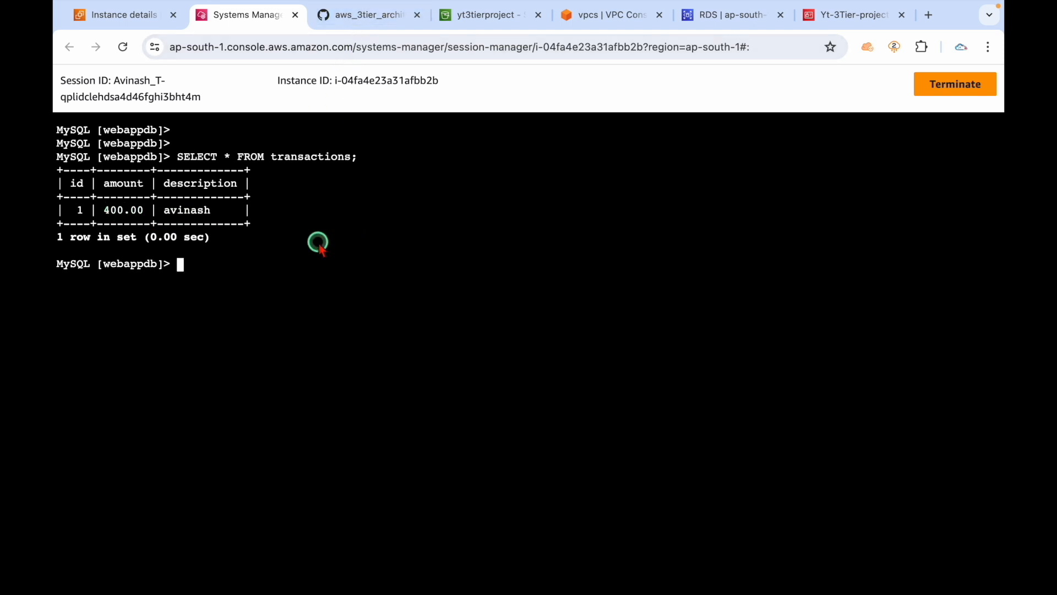
- Recall the earlier INSERT statement at the MySQL prompt and review it
{"action": "type", "text": "INSERT INTO transactions (amount, description) VALUES ('400', 'avinash');"}
{"action": "left_click", "coordinate": [179, 266]}
{"action": "left_click_drag", "start_coordinate": [179, 266], "coordinate": [702, 261]}
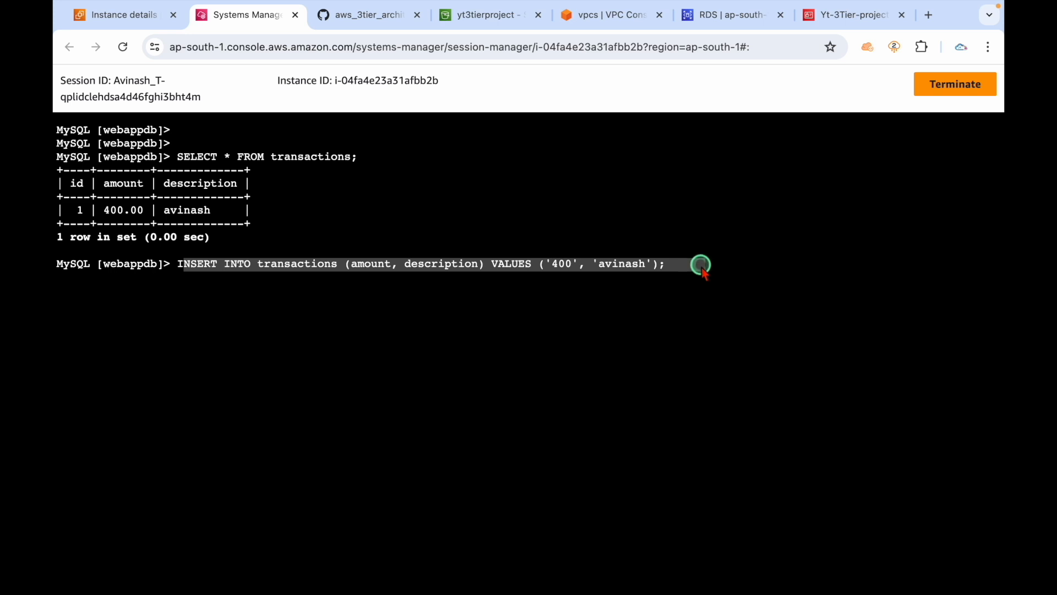
{"action": "left_click", "coordinate": [701, 273]}
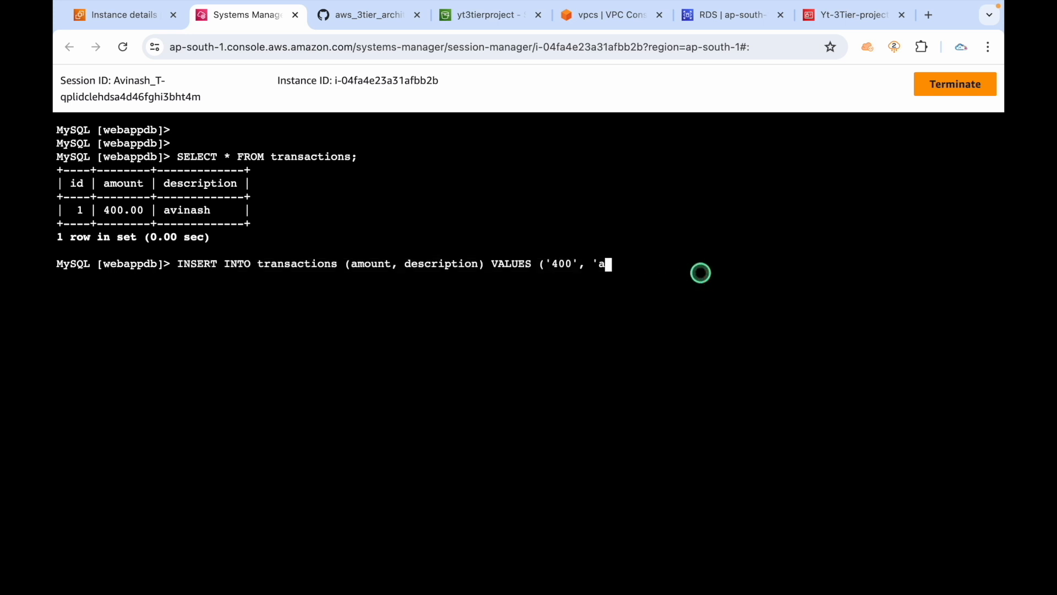
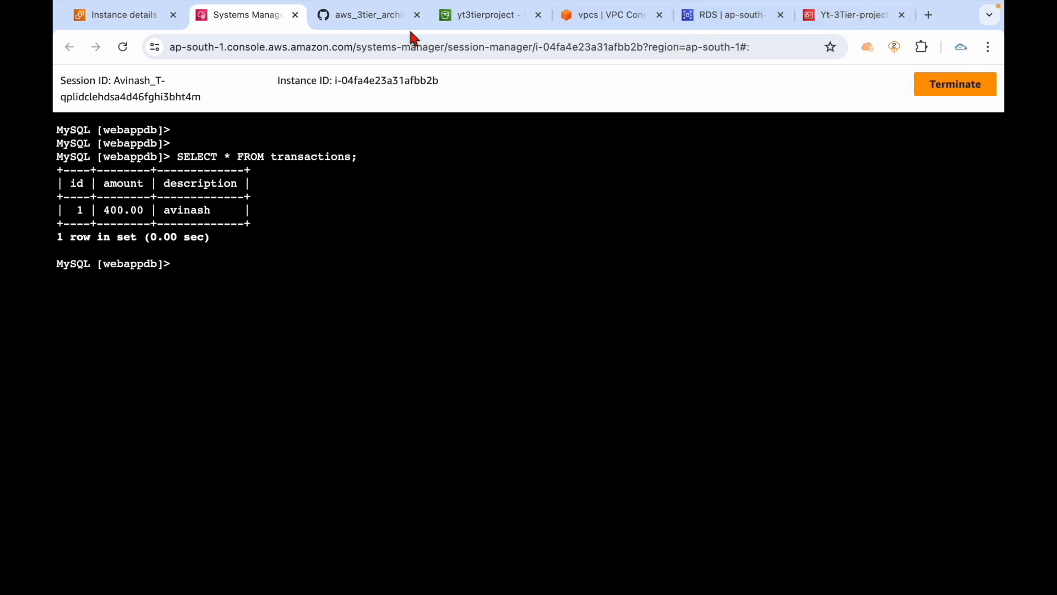
- Sketch red markup on the diagram from the app-tier EC2 to the Aurora primary DB, then clear it
{"action": "left_click", "coordinate": [375, 17]}
{"action": "scroll", "coordinate": [428, 360], "scroll_direction": "up", "scroll_amount": 10}
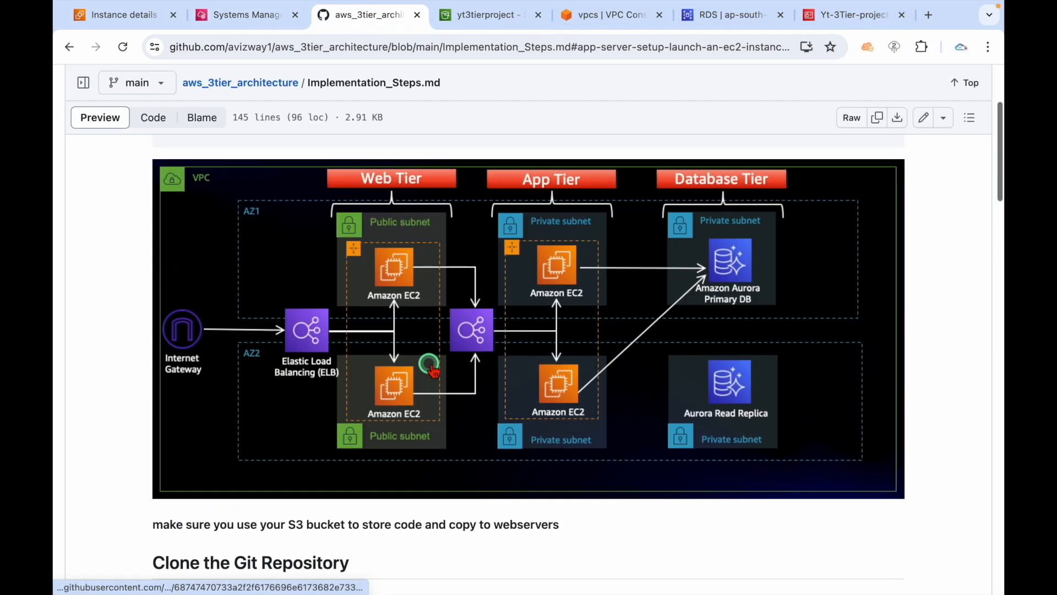
{"action": "scroll", "coordinate": [430, 368], "scroll_direction": "up", "scroll_amount": 1}
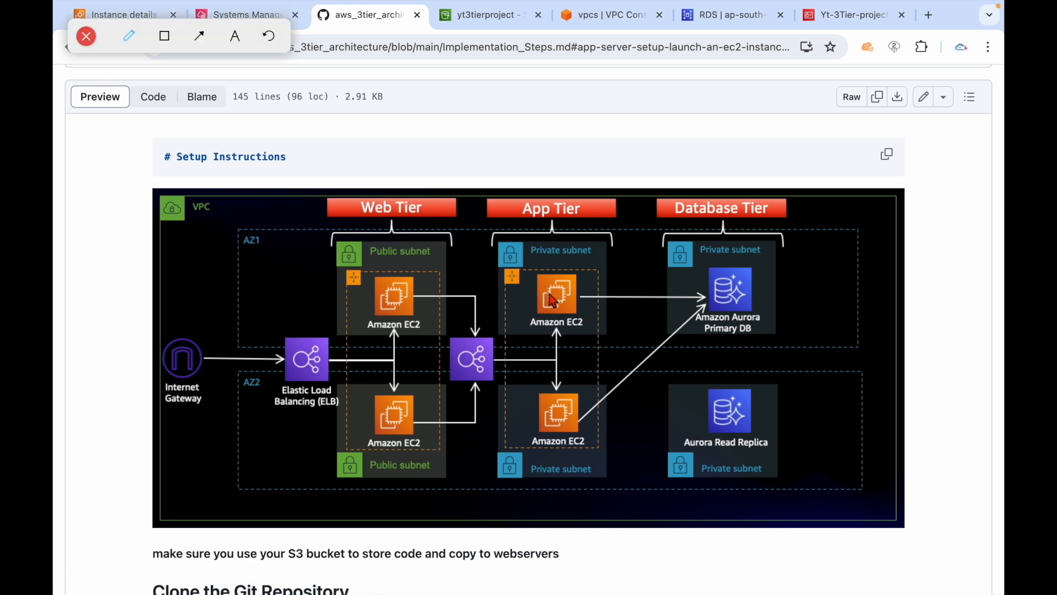
{"action": "left_click", "coordinate": [129, 36]}
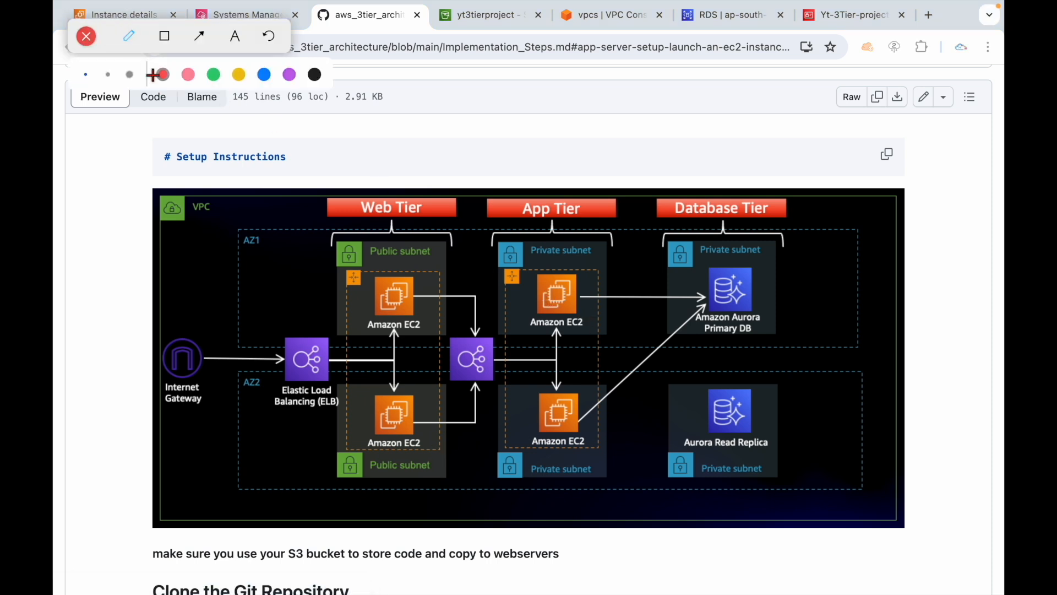
{"action": "left_click", "coordinate": [164, 75]}
{"action": "mouse_move", "coordinate": [542, 295]}
{"action": "left_mouse_down"}
{"action": "mouse_move", "coordinate": [763, 277]}
{"action": "mouse_move", "coordinate": [765, 301]}
{"action": "left_mouse_up"}
{"action": "mouse_move", "coordinate": [556, 267]}
{"action": "left_mouse_down"}
{"action": "mouse_move", "coordinate": [569, 302]}
{"action": "mouse_move", "coordinate": [536, 296]}
{"action": "mouse_move", "coordinate": [543, 327]}
{"action": "left_mouse_up"}
{"action": "mouse_move", "coordinate": [788, 246]}
{"action": "left_mouse_down"}
{"action": "mouse_move", "coordinate": [402, 255]}
{"action": "mouse_move", "coordinate": [404, 264]}
{"action": "left_mouse_up"}
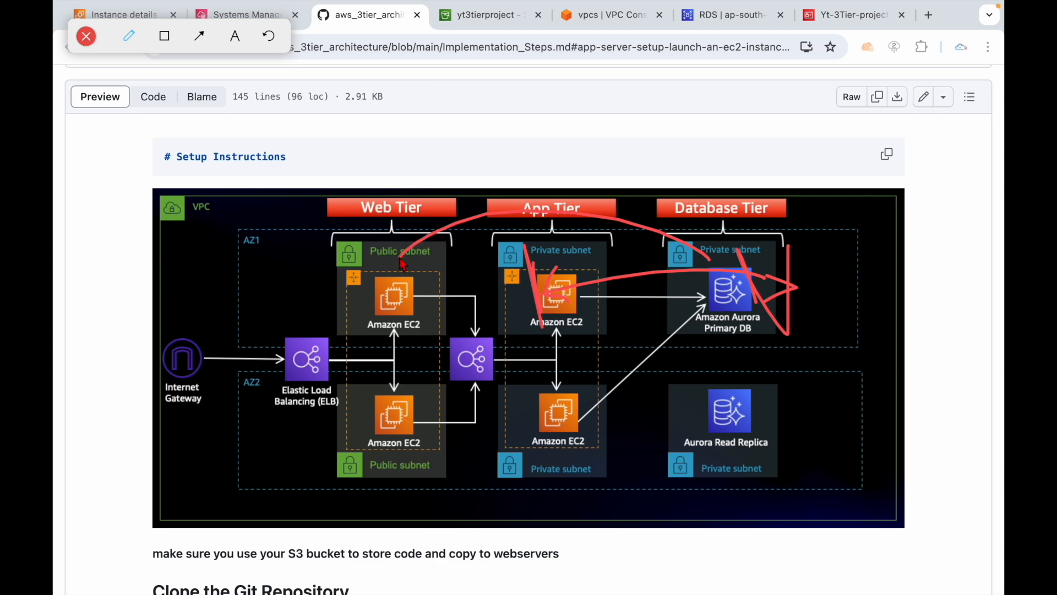
{"action": "left_click", "coordinate": [86, 37]}
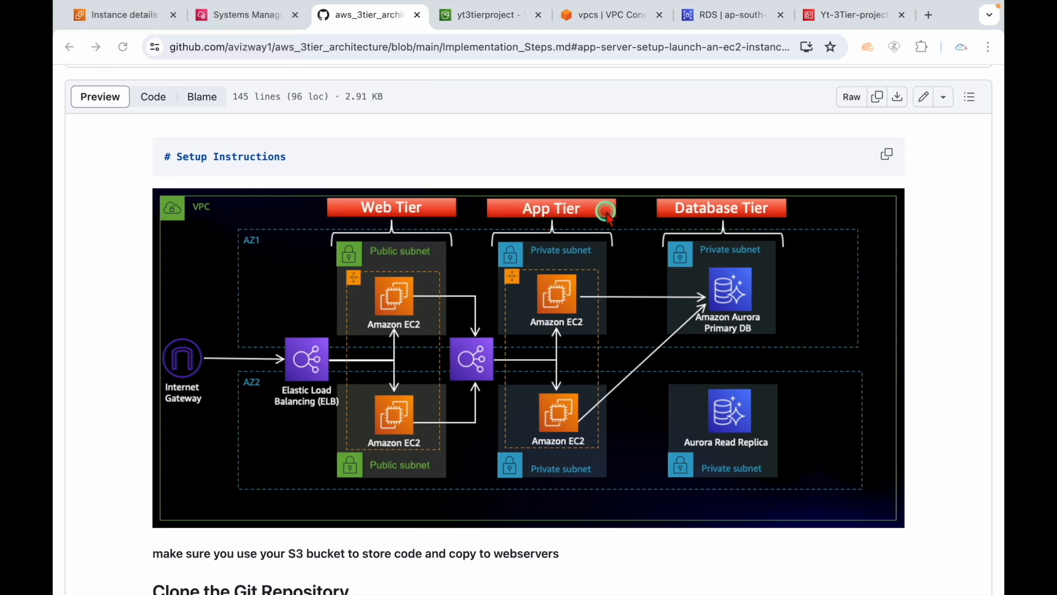
- Exit the MySQL shell on the app server
{"action": "left_click", "coordinate": [241, 16]}
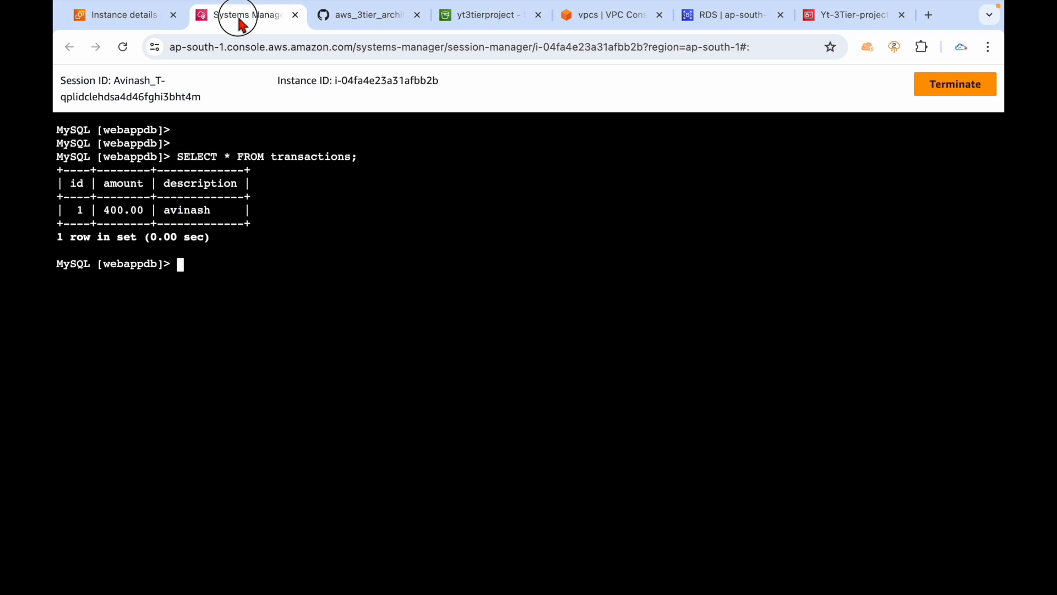
{"action": "type", "text": "exi"}
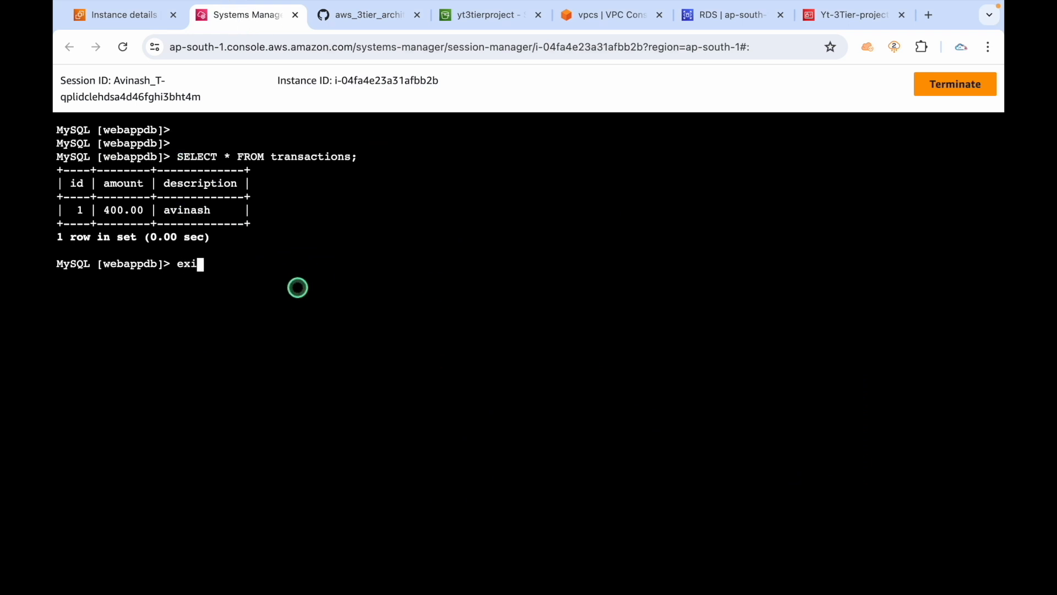
{"action": "type", "text": "t"}
{"action": "key", "text": "Return"}
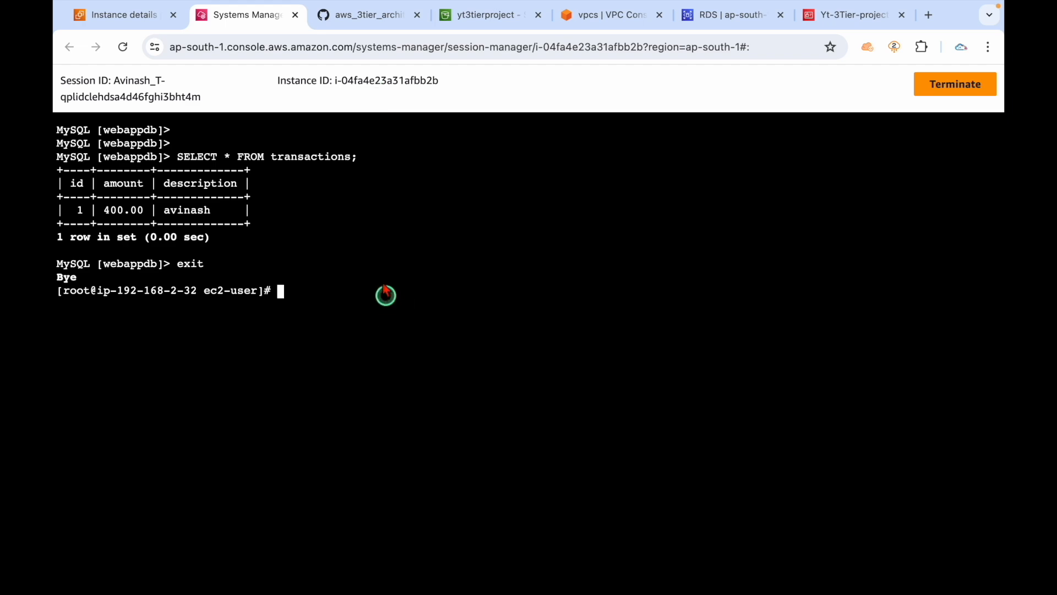
- Install nvm by running the curl install script copied from the GitHub steps
{"action": "left_click", "coordinate": [353, 17]}
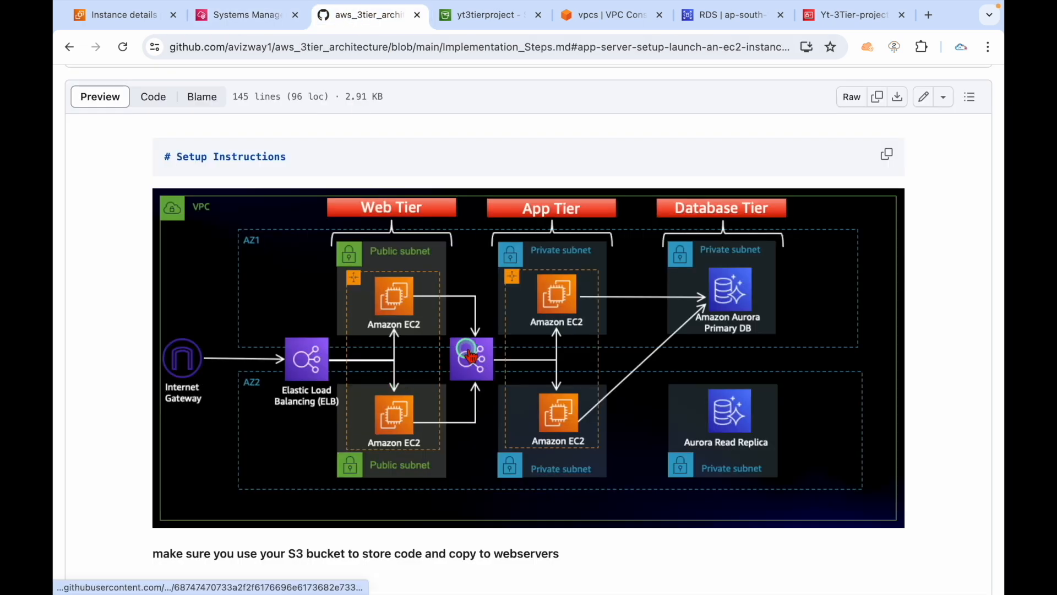
{"action": "scroll", "coordinate": [472, 354], "scroll_direction": "down", "scroll_amount": 1}
{"action": "scroll", "coordinate": [537, 273], "scroll_direction": "down", "scroll_amount": 12}
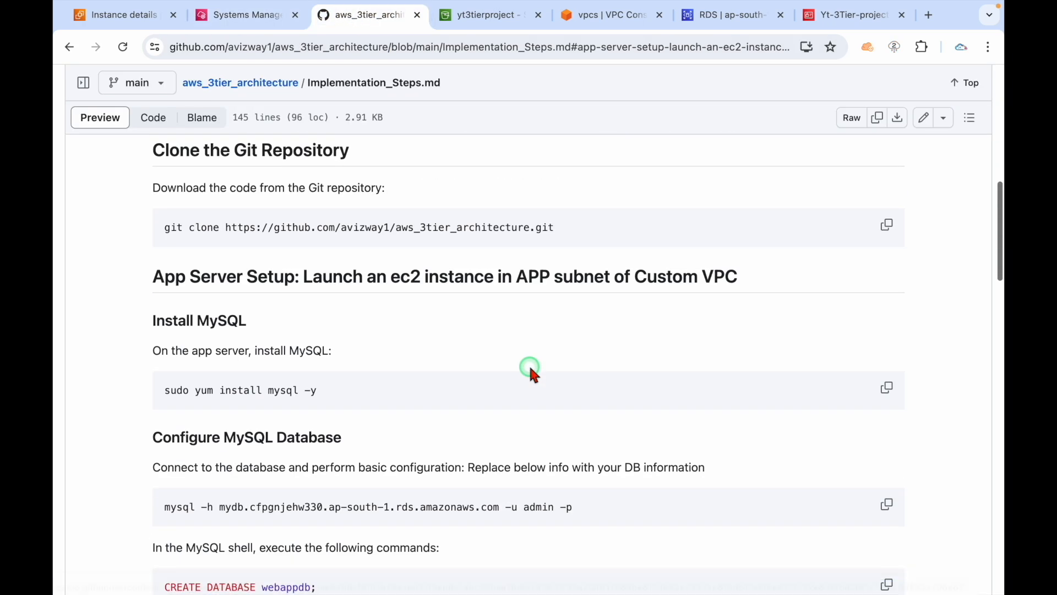
{"action": "scroll", "coordinate": [532, 371], "scroll_direction": "down", "scroll_amount": 3}
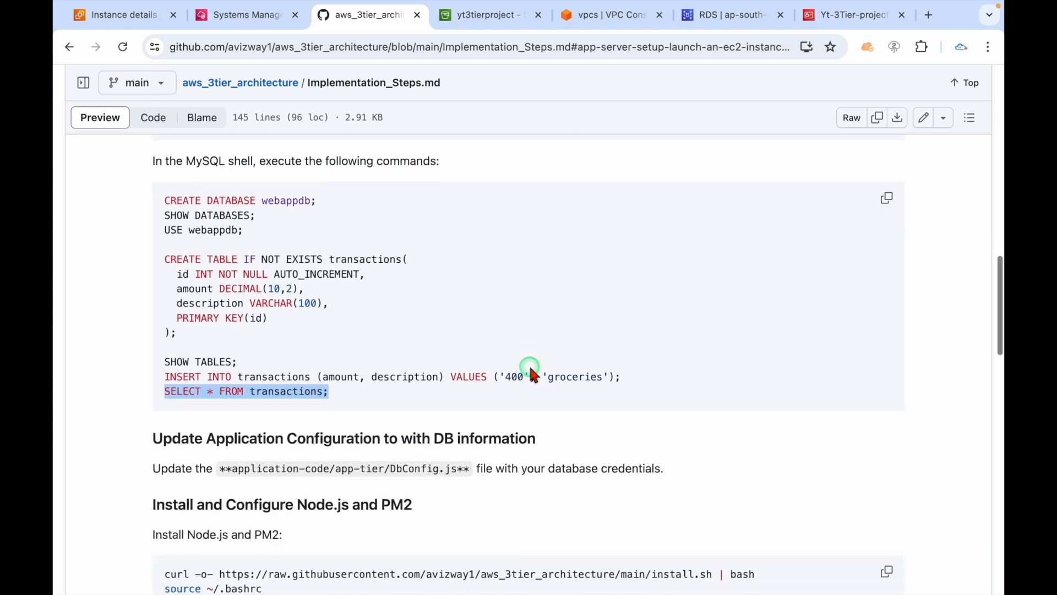
{"action": "scroll", "coordinate": [532, 372], "scroll_direction": "down", "scroll_amount": 3}
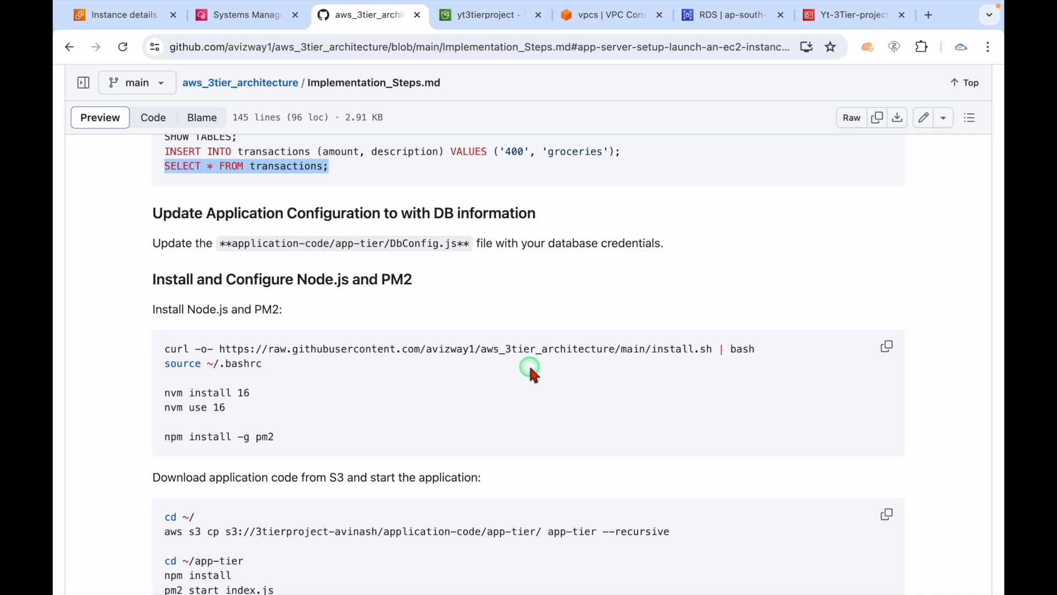
{"action": "left_click_drag", "start_coordinate": [168, 351], "coordinate": [765, 353]}
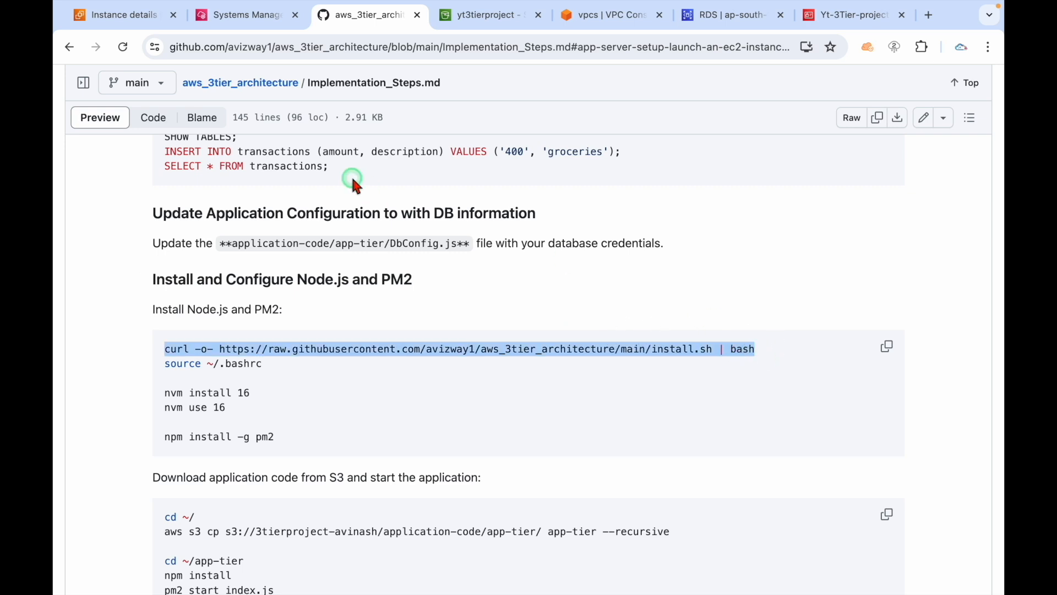
{"action": "left_click", "coordinate": [765, 351]}
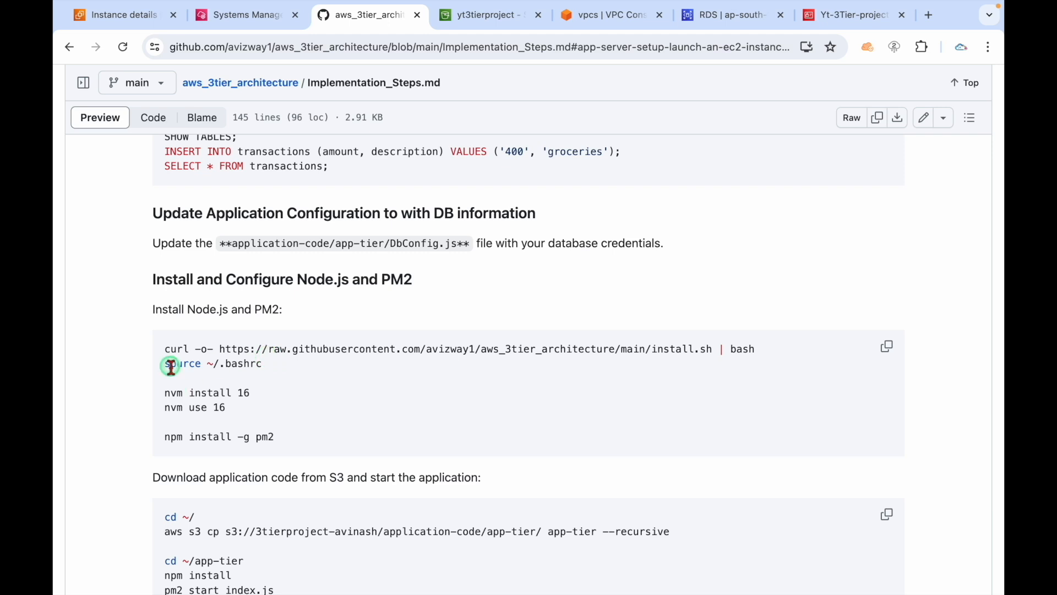
{"action": "left_click_drag", "start_coordinate": [165, 349], "coordinate": [776, 352]}
{"action": "key", "text": "super+c"}
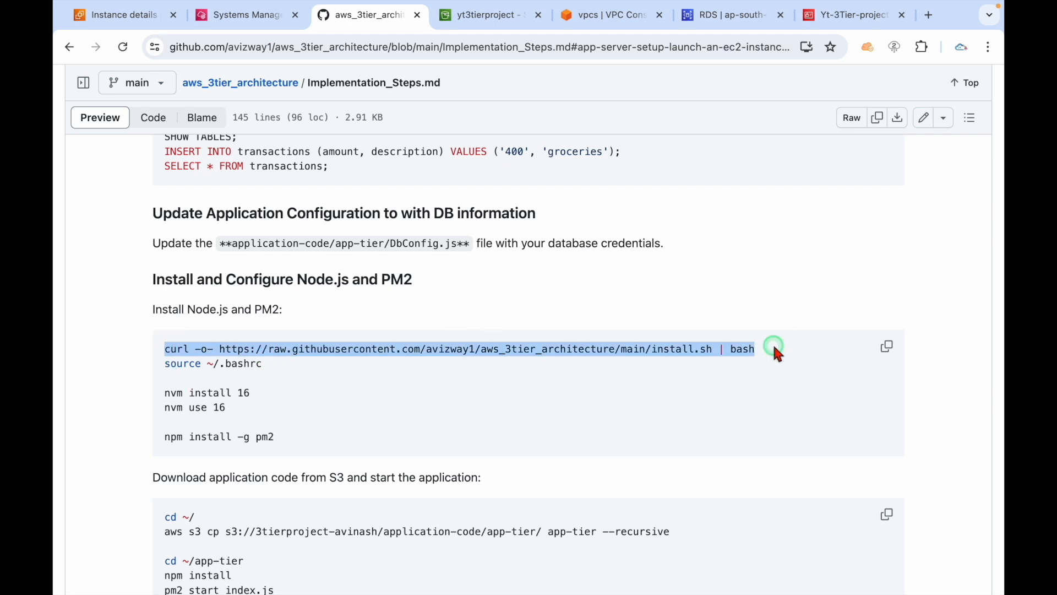
{"action": "left_click", "coordinate": [248, 15]}
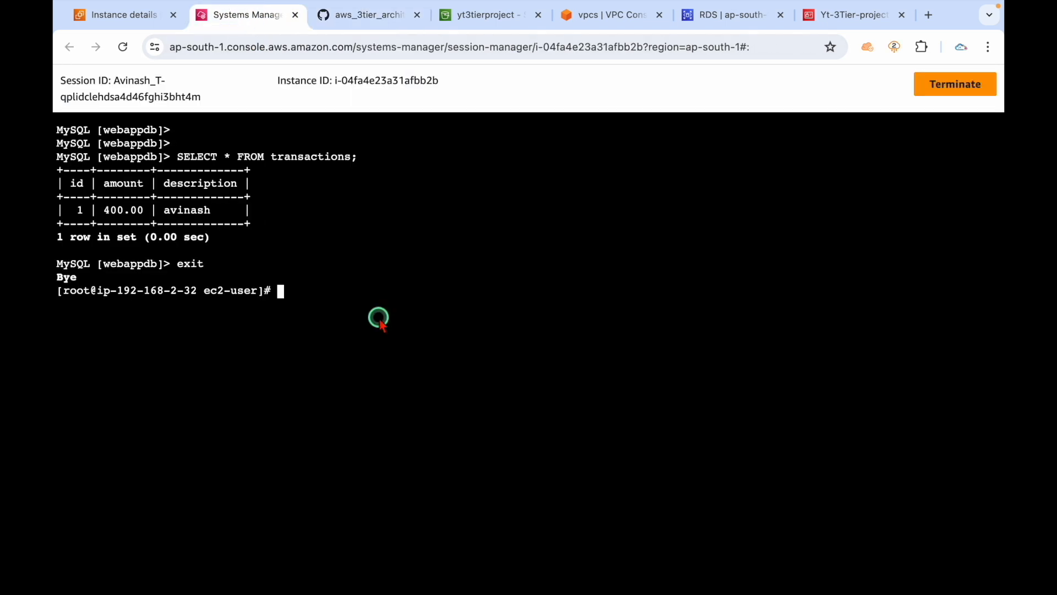
{"action": "right_click", "coordinate": [347, 298]}
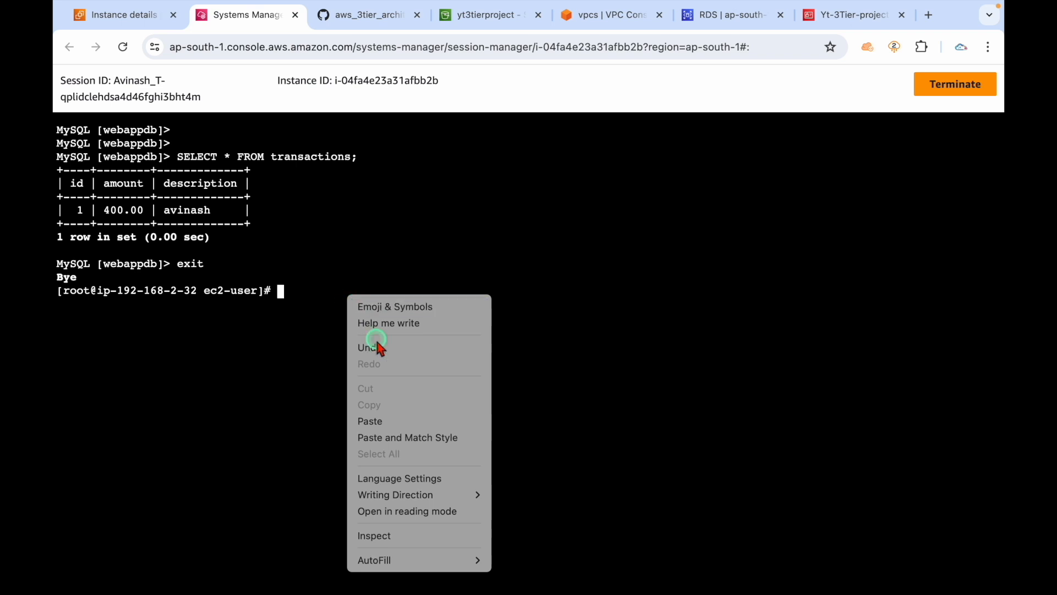
{"action": "left_click", "coordinate": [370, 420]}
{"action": "key", "text": "Return"}
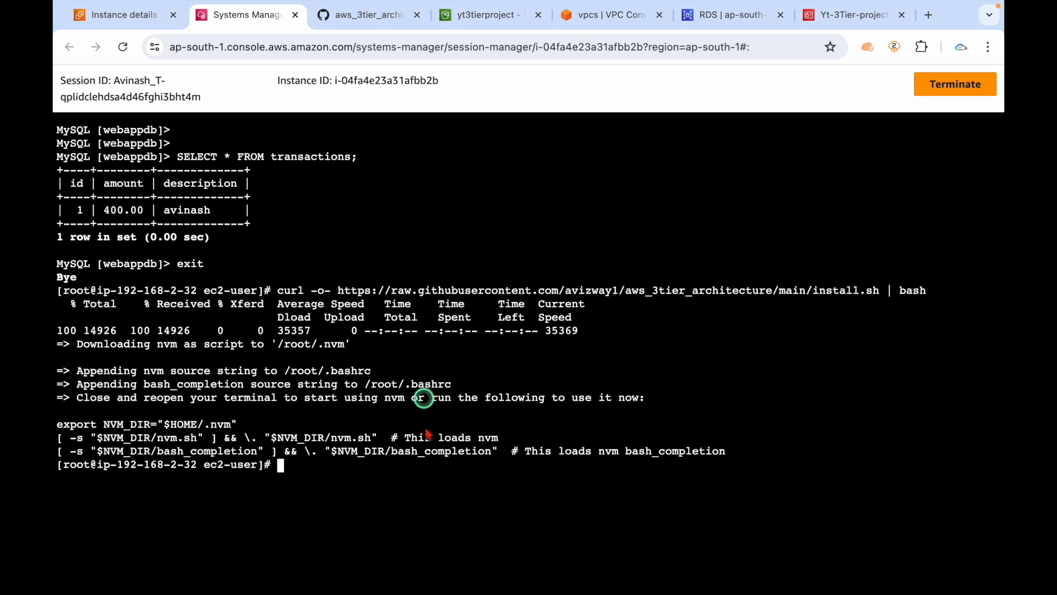
- Load nvm into the shell by running source ~/.bashrc
{"action": "left_click", "coordinate": [337, 16]}
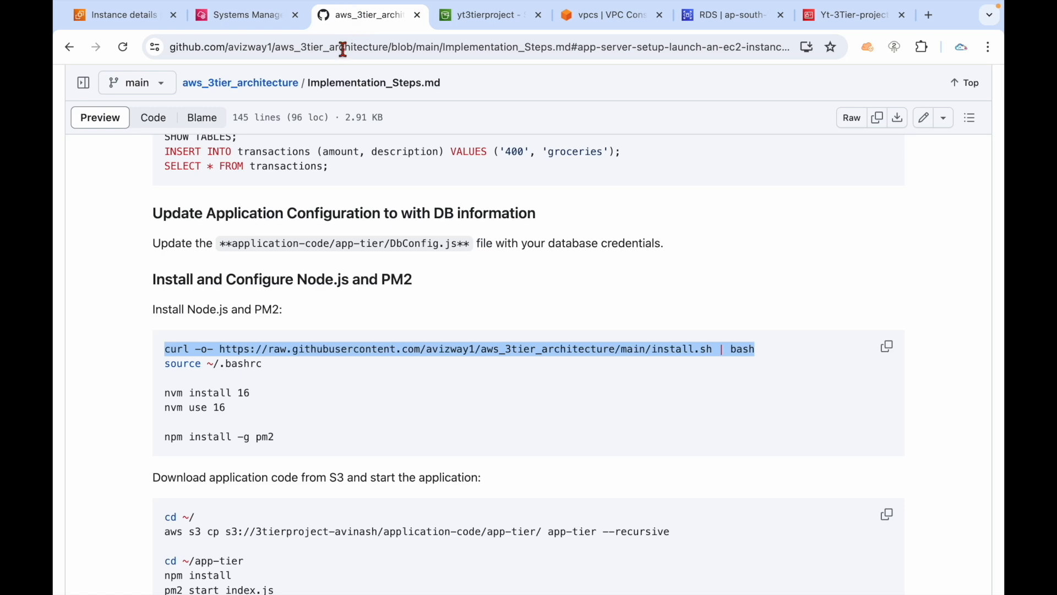
{"action": "left_click_drag", "start_coordinate": [290, 366], "coordinate": [166, 368]}
{"action": "key", "text": "super+c"}
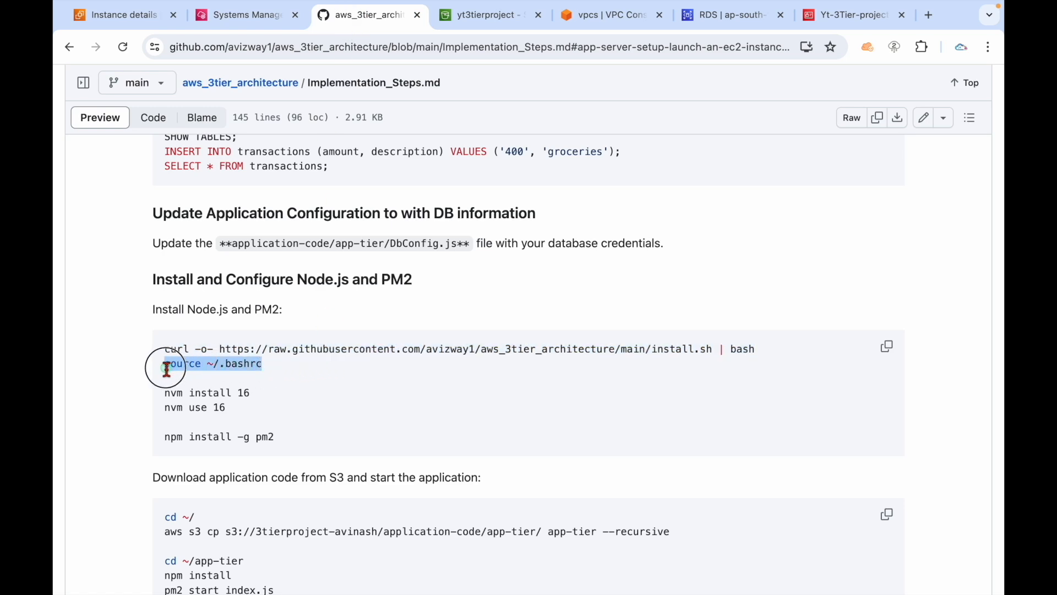
{"action": "left_click", "coordinate": [233, 22]}
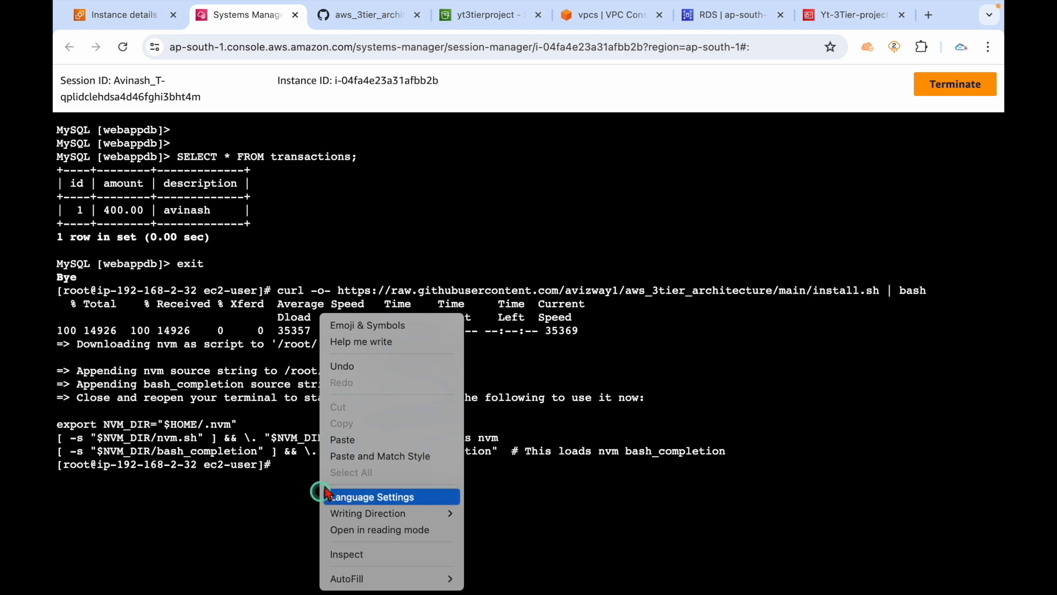
{"action": "left_click", "coordinate": [343, 439]}
- Install Node.js 16 with nvm install 16 and clear the terminal
{"action": "left_click", "coordinate": [351, 16]}
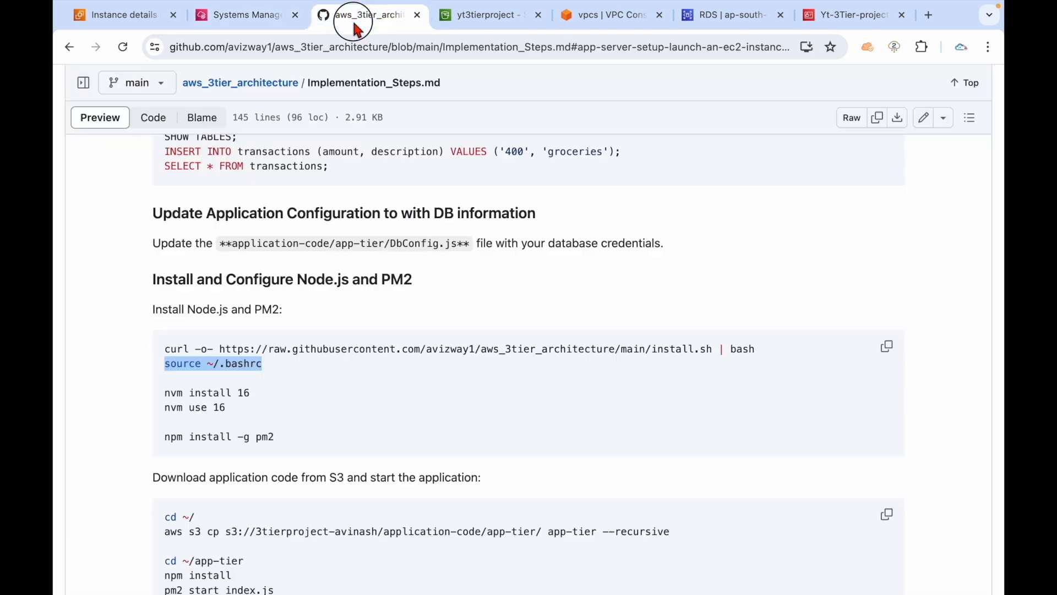
{"action": "left_click_drag", "start_coordinate": [278, 392], "coordinate": [155, 392]}
{"action": "key", "text": "super+c"}
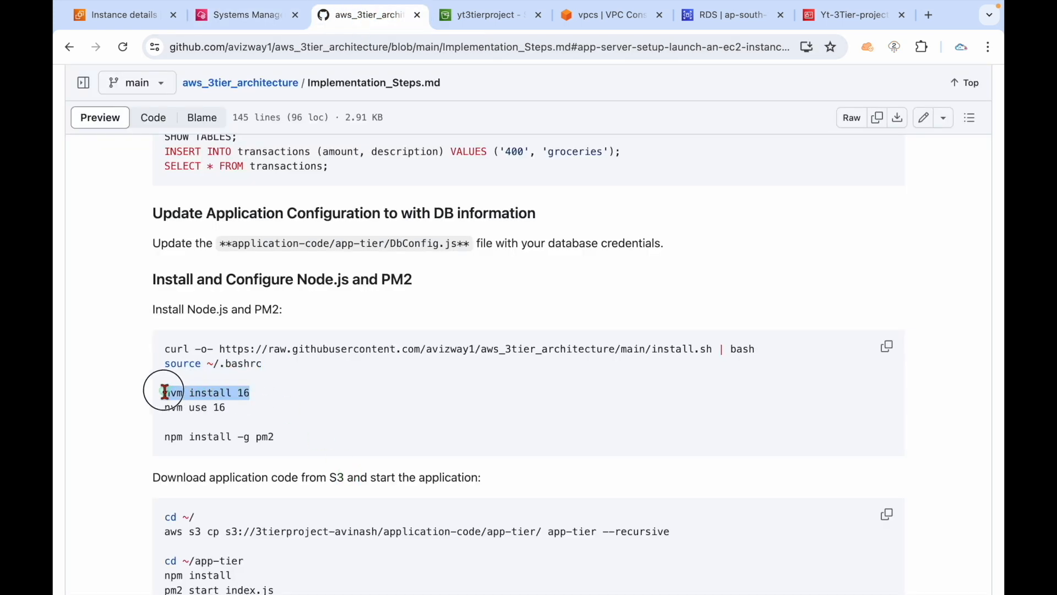
{"action": "left_click", "coordinate": [245, 14]}
{"action": "right_click", "coordinate": [334, 530]}
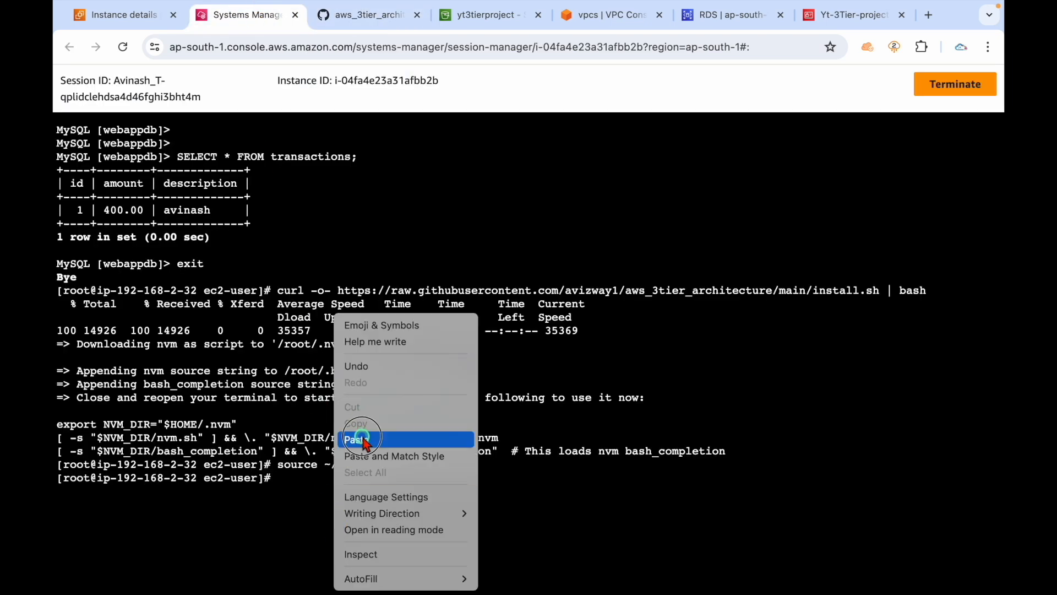
{"action": "left_click", "coordinate": [351, 439]}
{"action": "key", "text": "Return"}
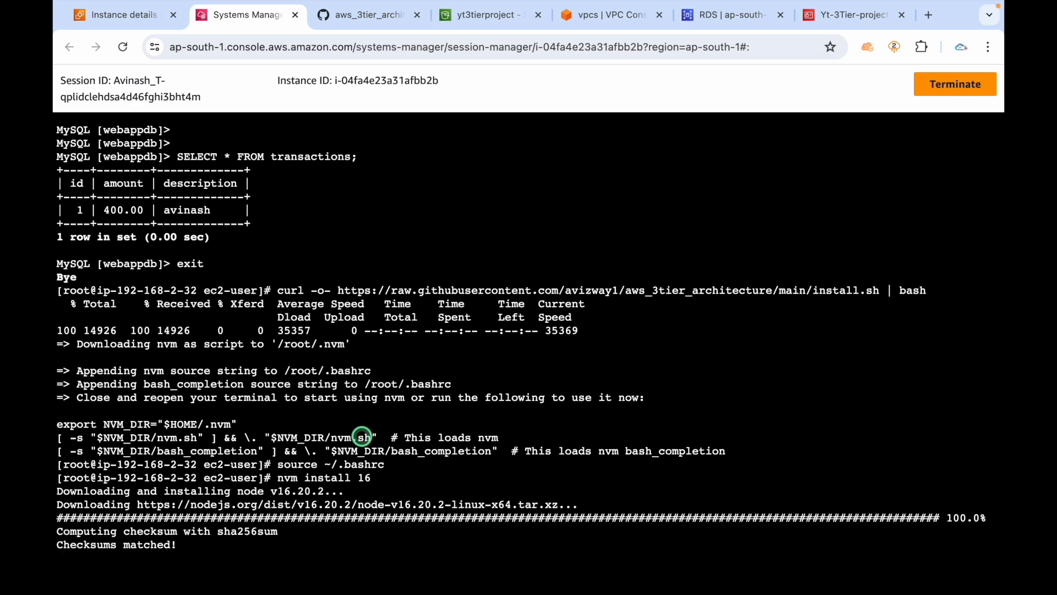
{"action": "key", "text": "ctrl+l"}
{"action": "key", "text": "Return"}
{"action": "key", "text": "Return"}
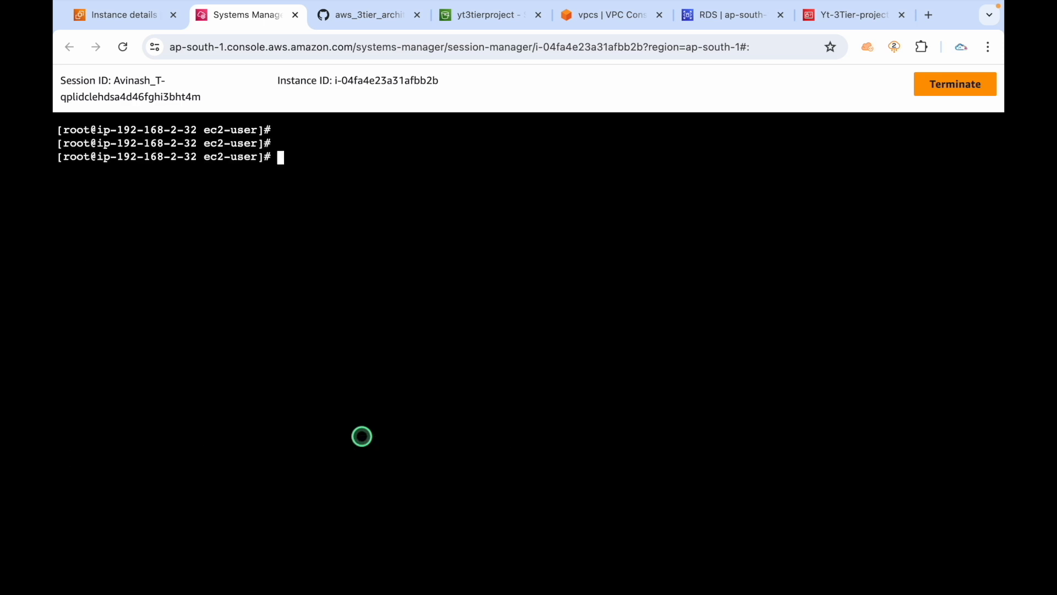
- Switch the shell to Node v16.20.2 with nvm use 16
{"action": "key", "text": "ctrl+Left"}
{"action": "key", "text": "ctrl+Right"}
{"action": "left_click", "coordinate": [366, 16]}
{"action": "left_click_drag", "start_coordinate": [231, 417], "coordinate": [168, 410]}
{"action": "key", "text": "super+c"}
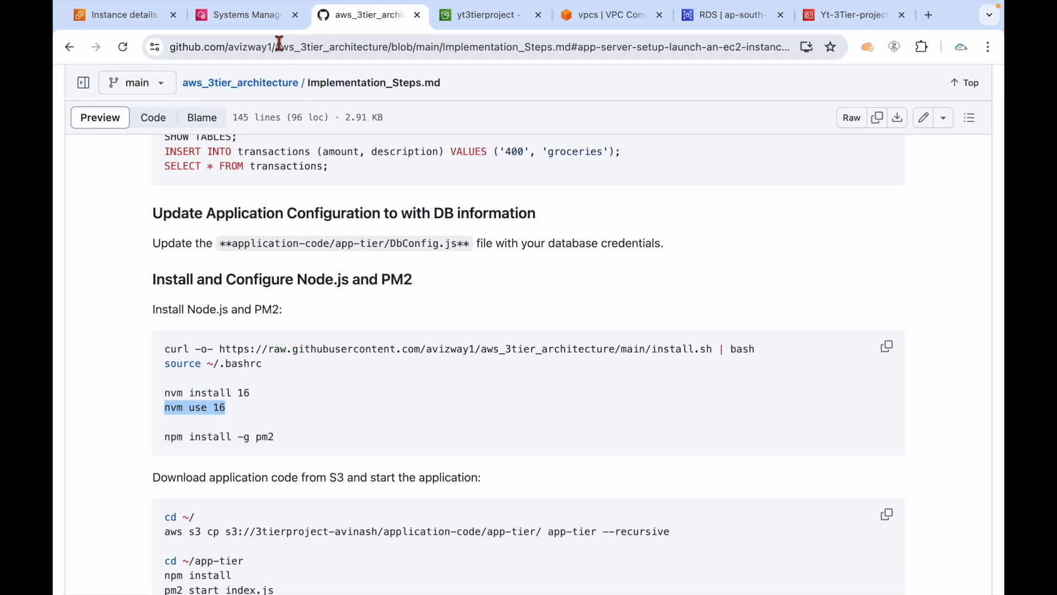
{"action": "left_click", "coordinate": [248, 15]}
{"action": "right_click", "coordinate": [342, 203]}
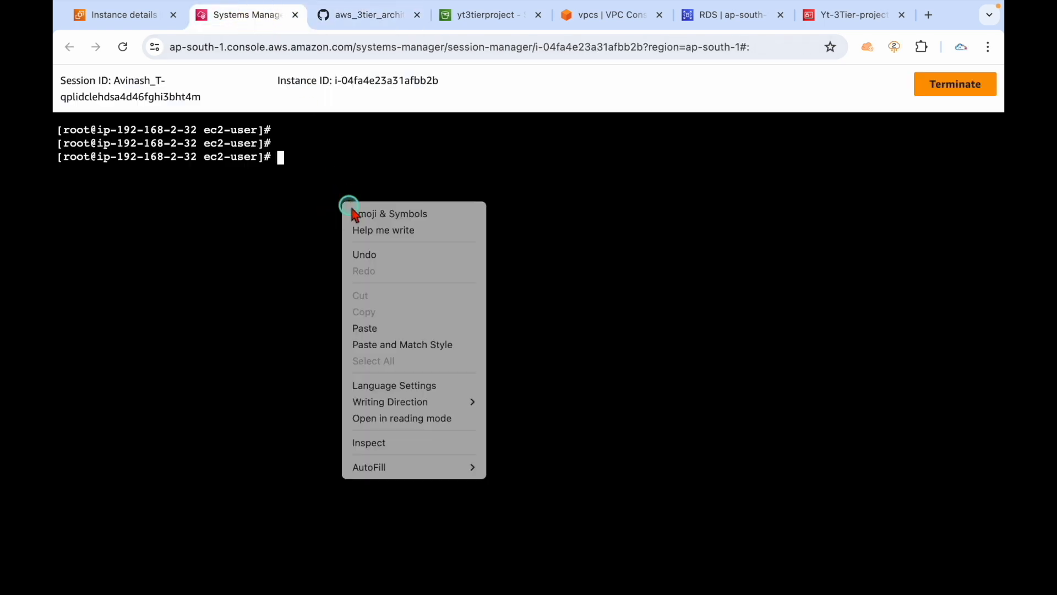
{"action": "left_click", "coordinate": [372, 329]}
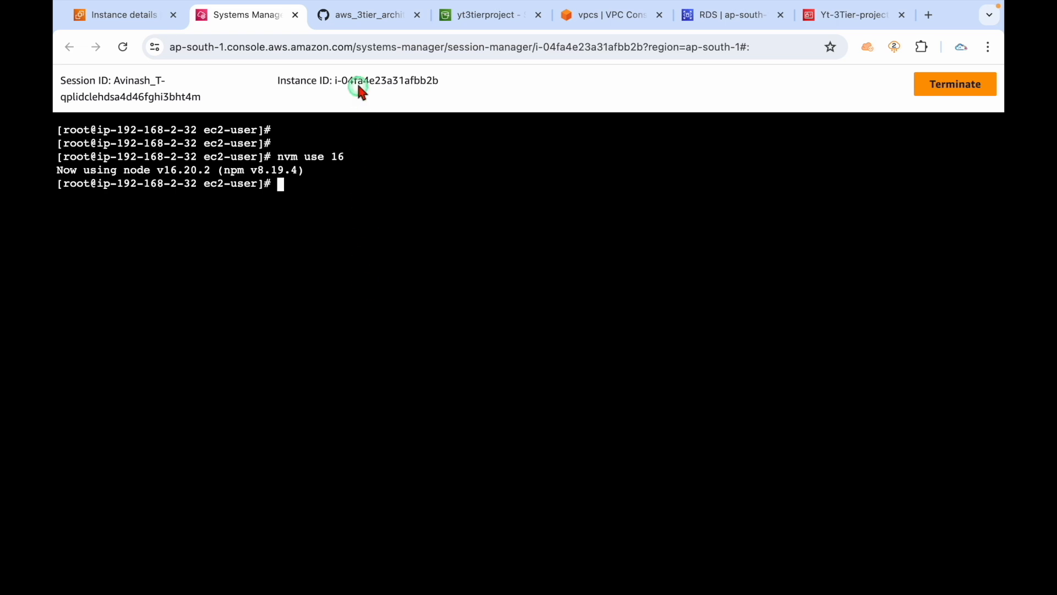
- Install PM2 globally with npm install -g pm2, adding 138 packages
{"action": "left_click", "coordinate": [356, 16]}
{"action": "left_click_drag", "start_coordinate": [281, 435], "coordinate": [165, 437]}
{"action": "key", "text": "super+c"}
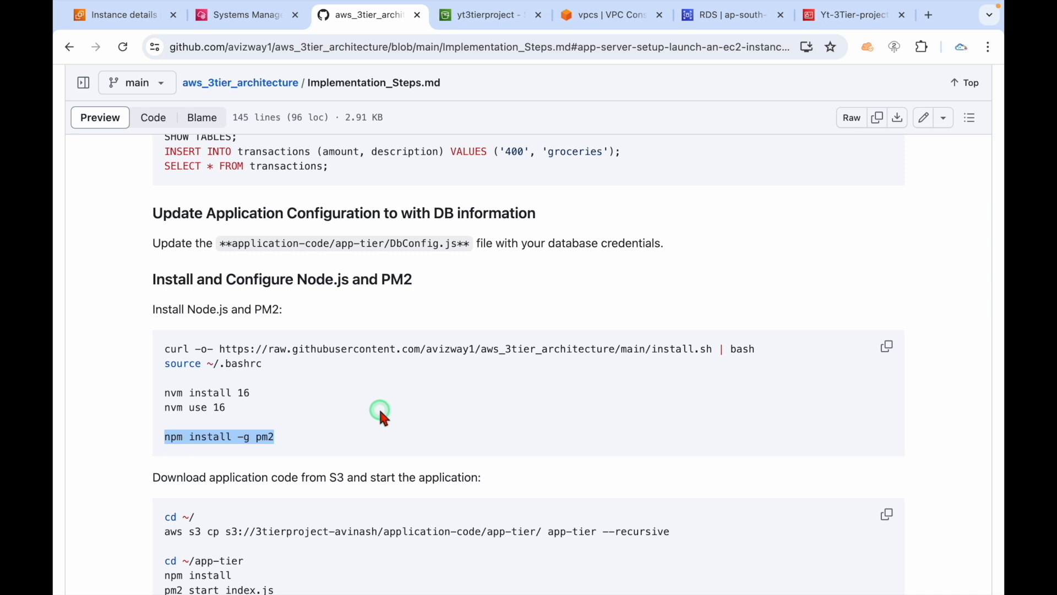
{"action": "left_click", "coordinate": [251, 19]}
{"action": "right_click", "coordinate": [329, 252]}
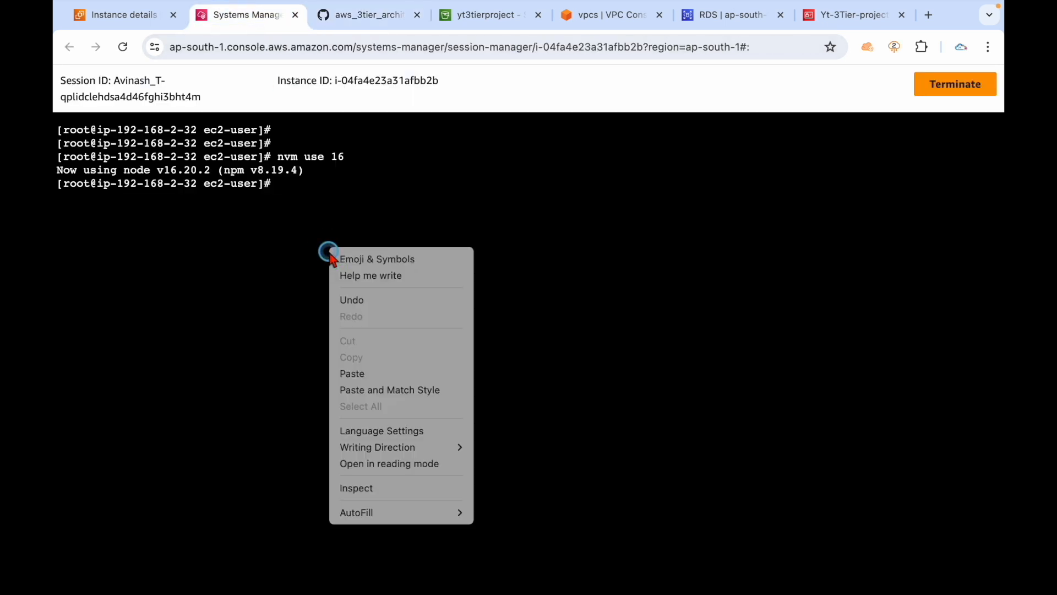
{"action": "left_click", "coordinate": [372, 373]}
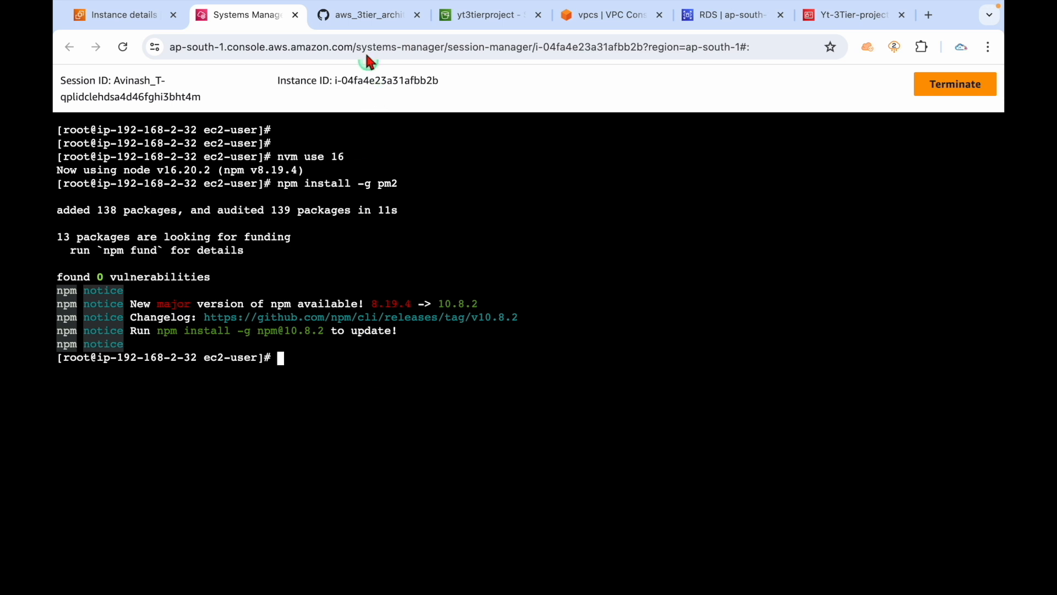
{"action": "left_click", "coordinate": [356, 21]}
- Move the instance's shell to the home directory with cd ~/
{"action": "scroll", "coordinate": [365, 318], "scroll_direction": "down", "scroll_amount": 2}
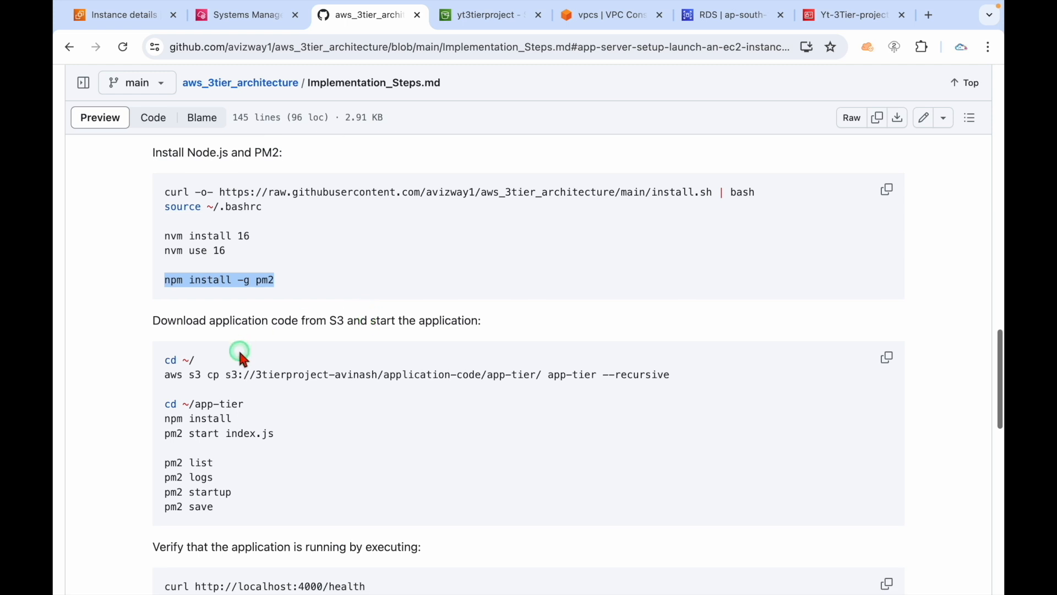
{"action": "left_click_drag", "start_coordinate": [196, 359], "coordinate": [165, 360]}
{"action": "key", "text": "super+c"}
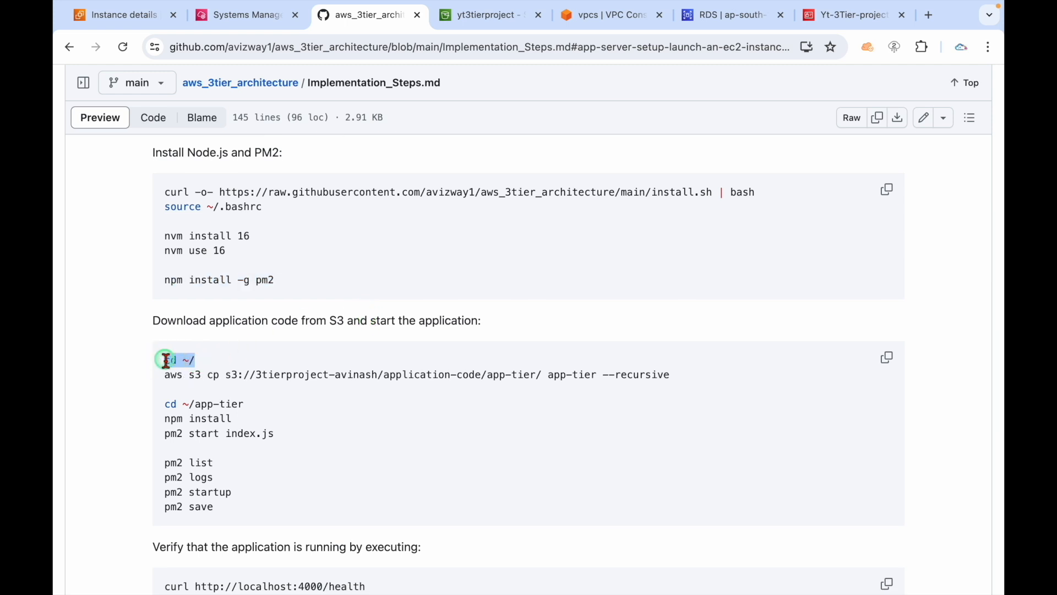
{"action": "left_click", "coordinate": [242, 15]}
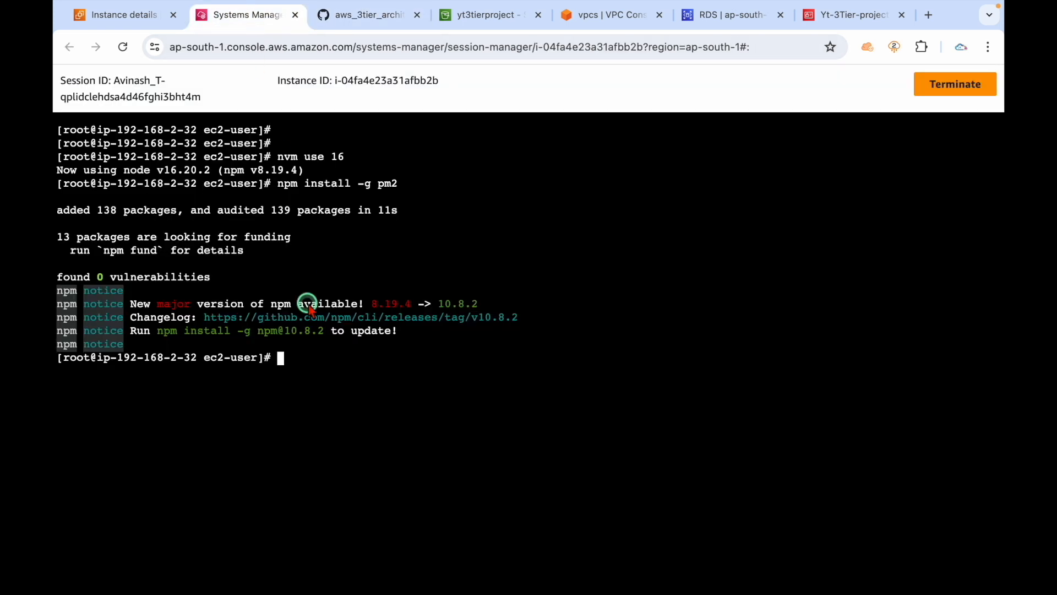
{"action": "right_click", "coordinate": [320, 405]}
{"action": "left_click", "coordinate": [344, 440]}
{"action": "key", "text": "Return"}
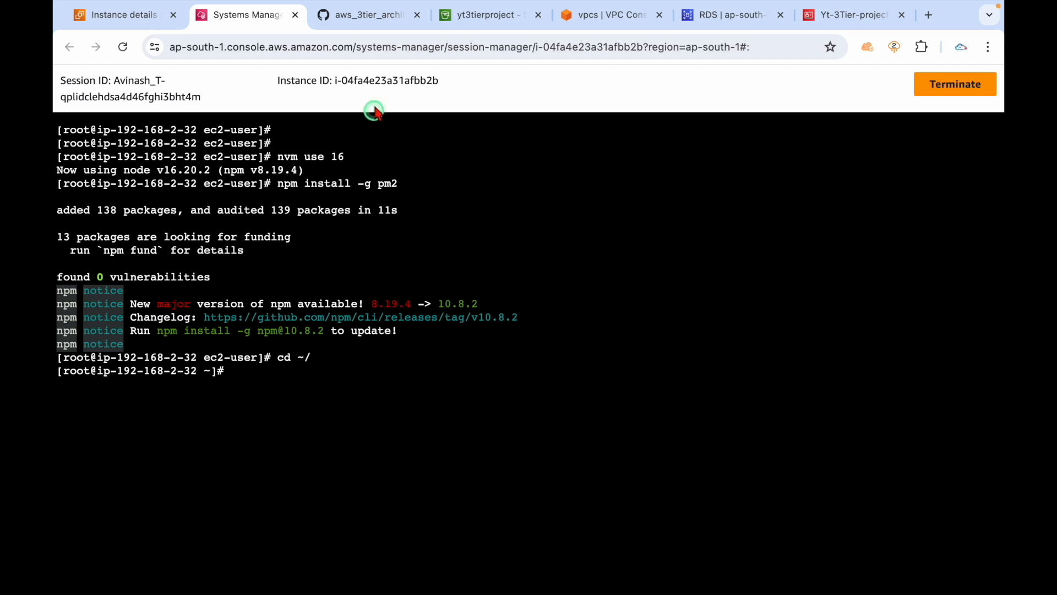
- Check the S3 application-code folder and copy the aws s3 cp download command from GitHub
{"action": "left_click", "coordinate": [473, 25]}
{"action": "scroll", "coordinate": [293, 471], "scroll_direction": "down", "scroll_amount": 3}
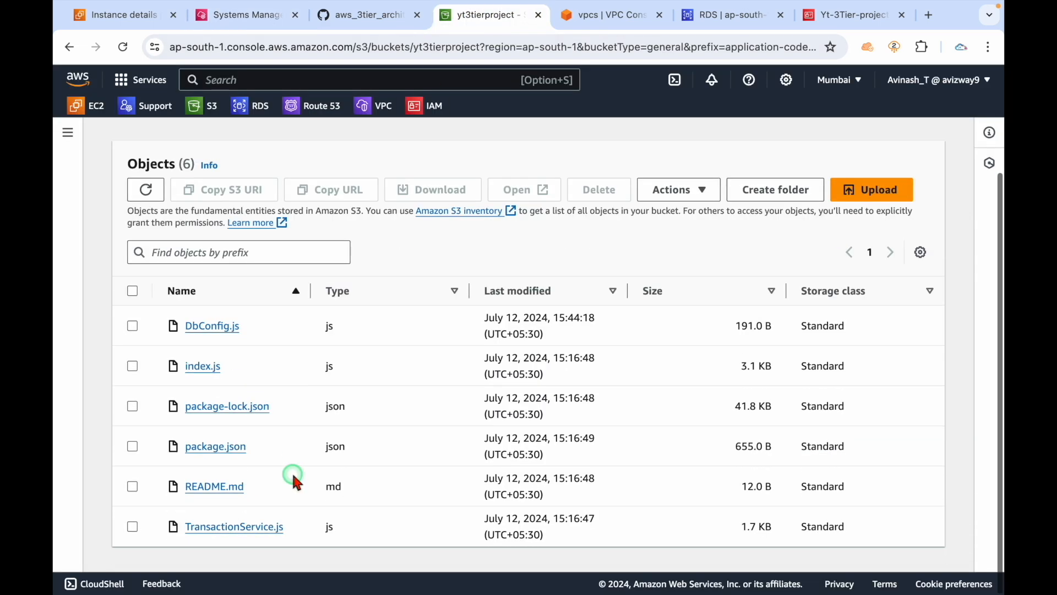
{"action": "scroll", "coordinate": [328, 264], "scroll_direction": "up", "scroll_amount": 3}
{"action": "left_click", "coordinate": [390, 144]}
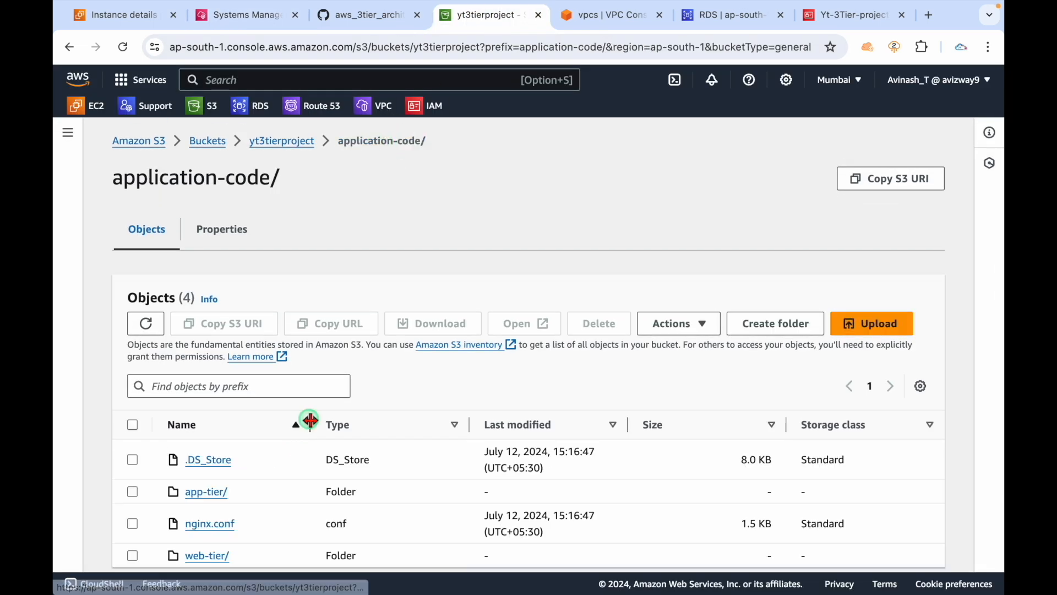
{"action": "left_click", "coordinate": [255, 16]}
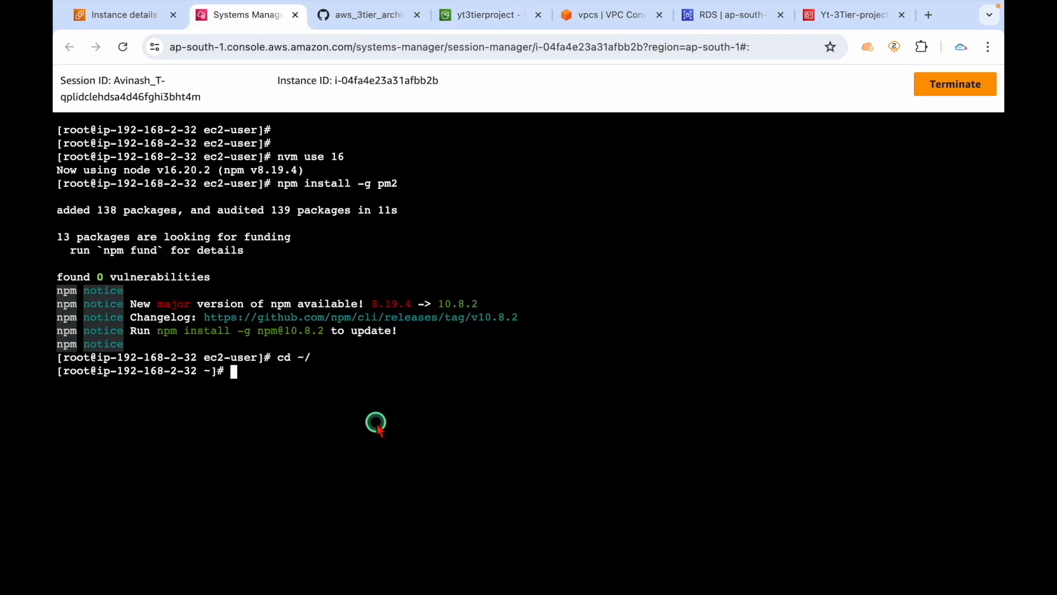
{"action": "left_click", "coordinate": [366, 20]}
{"action": "left_click", "coordinate": [334, 365]}
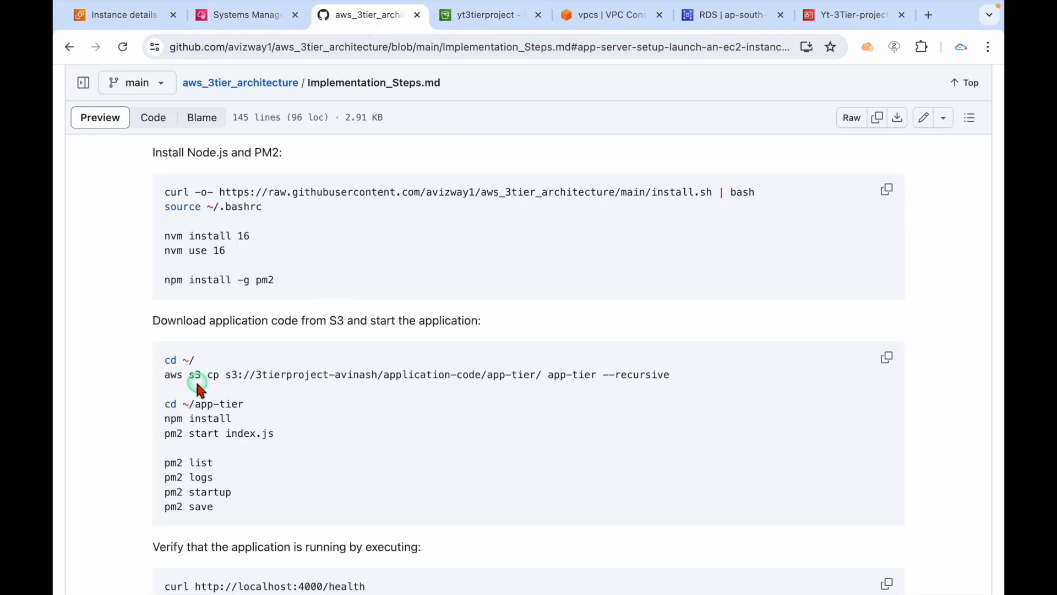
{"action": "left_click_drag", "start_coordinate": [165, 375], "coordinate": [673, 380]}
{"action": "key", "text": "super+c"}
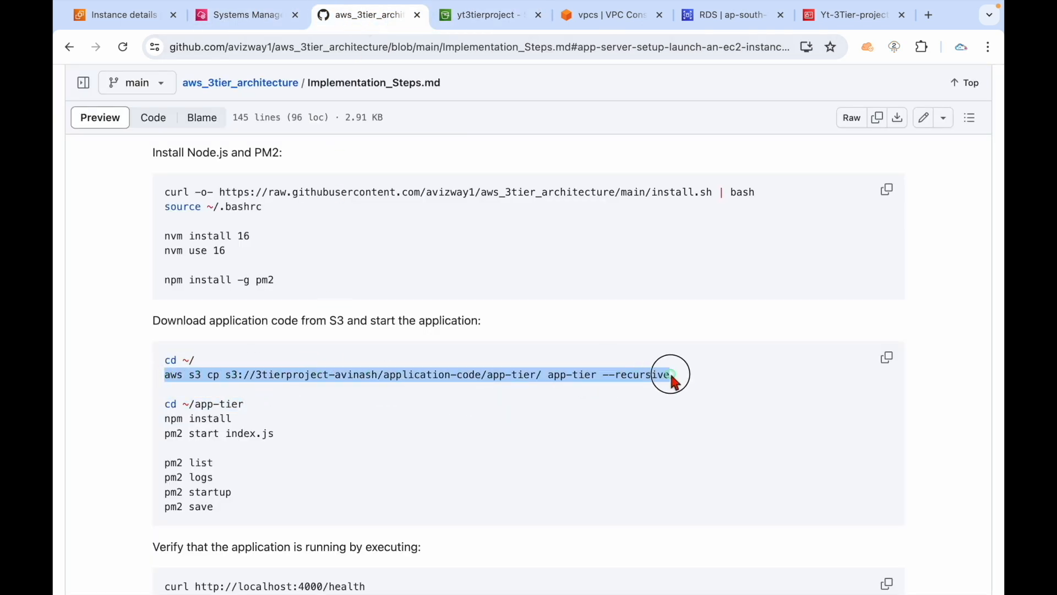
- Paste the aws s3 cp download command onto line 30 of phases.txt
{"action": "key", "text": "ctrl+Left"}
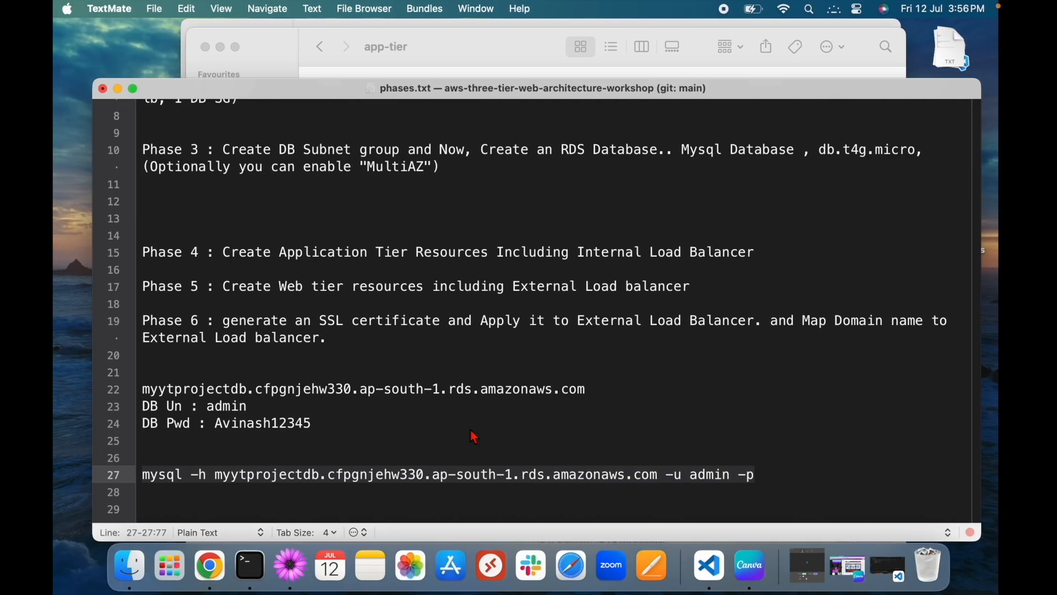
{"action": "left_click", "coordinate": [407, 503]}
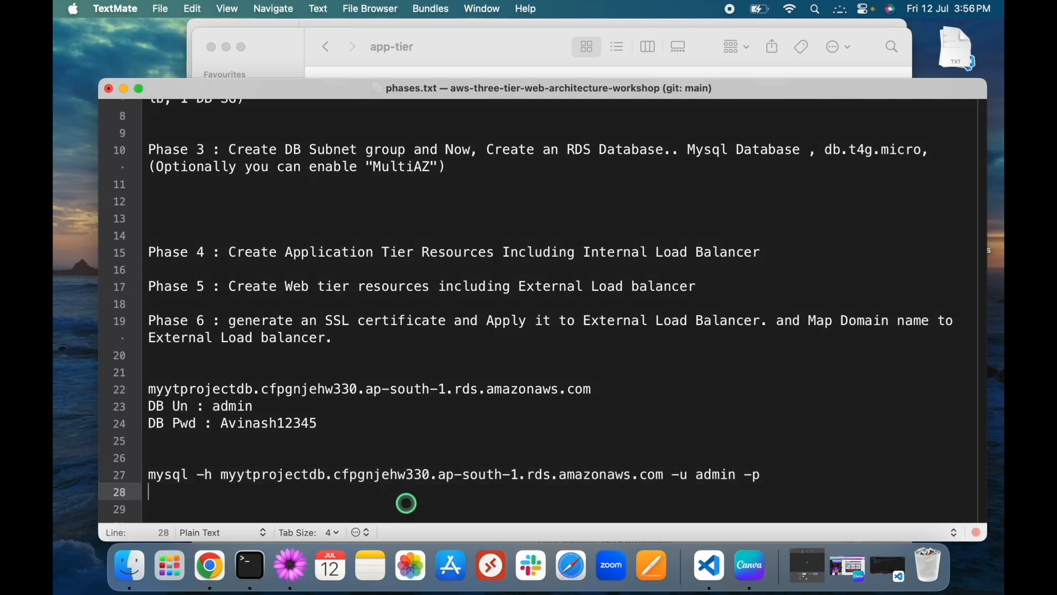
{"action": "key", "text": "Return"}
{"action": "key", "text": "super+v"}
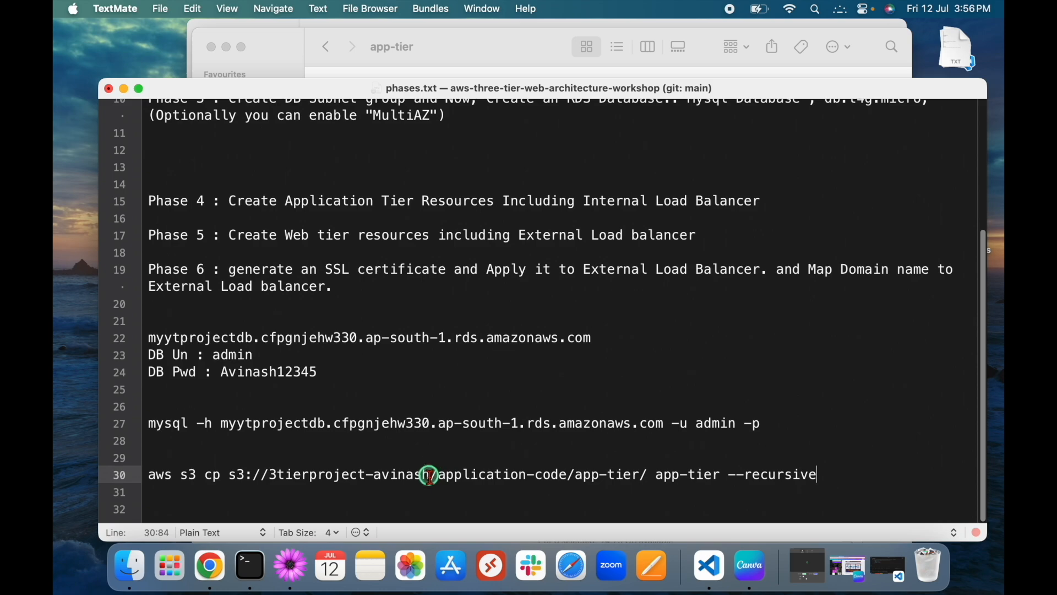
- Replace the line-30 bucket name with yt3tierproject from the S3 console and copy the corrected command
{"action": "left_click_drag", "start_coordinate": [430, 475], "coordinate": [267, 478]}
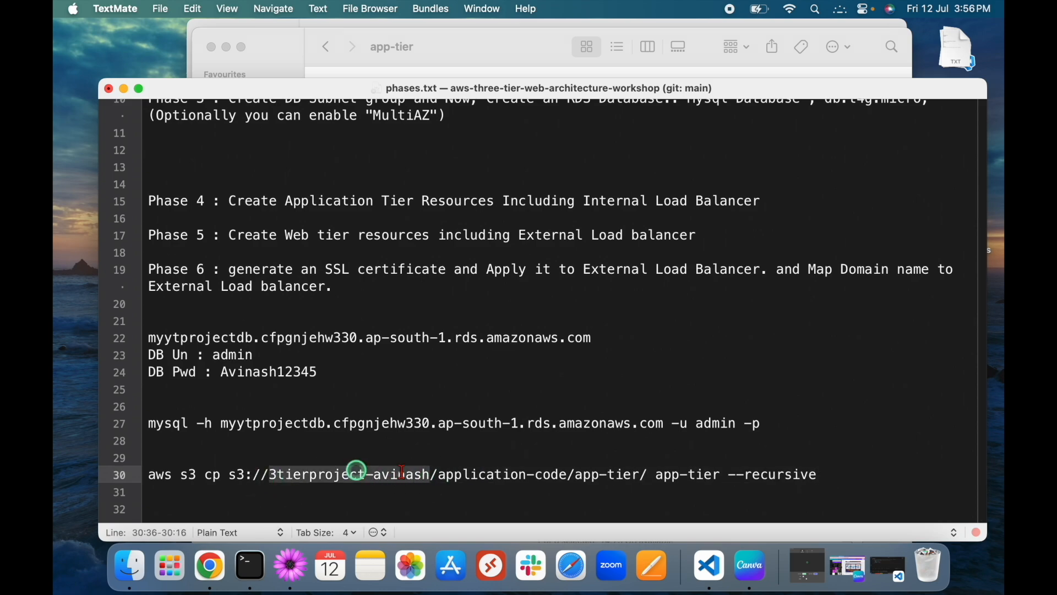
{"action": "key", "text": "ctrl+Right"}
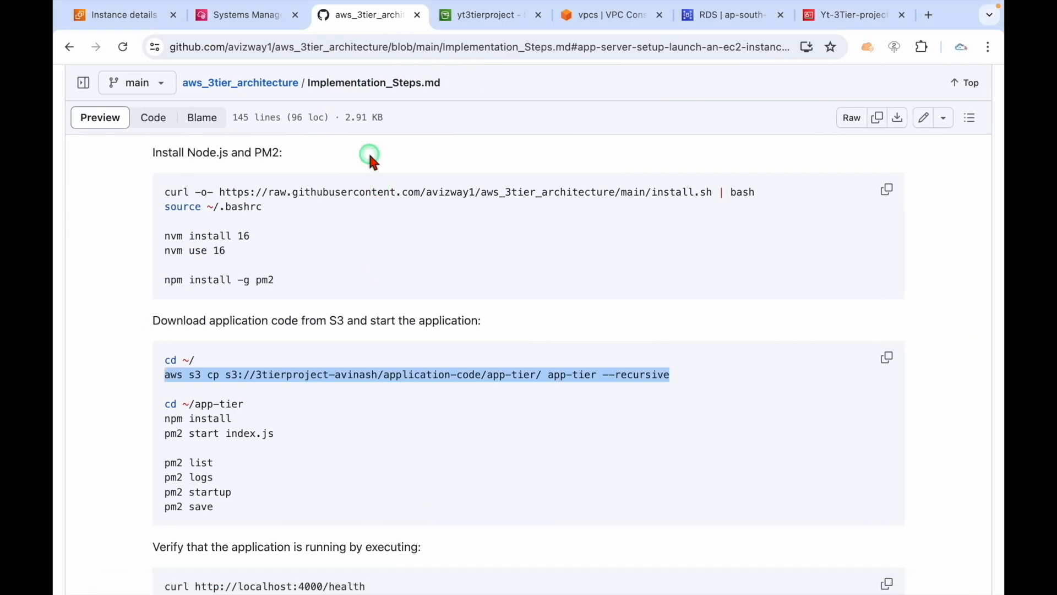
{"action": "left_click", "coordinate": [485, 15]}
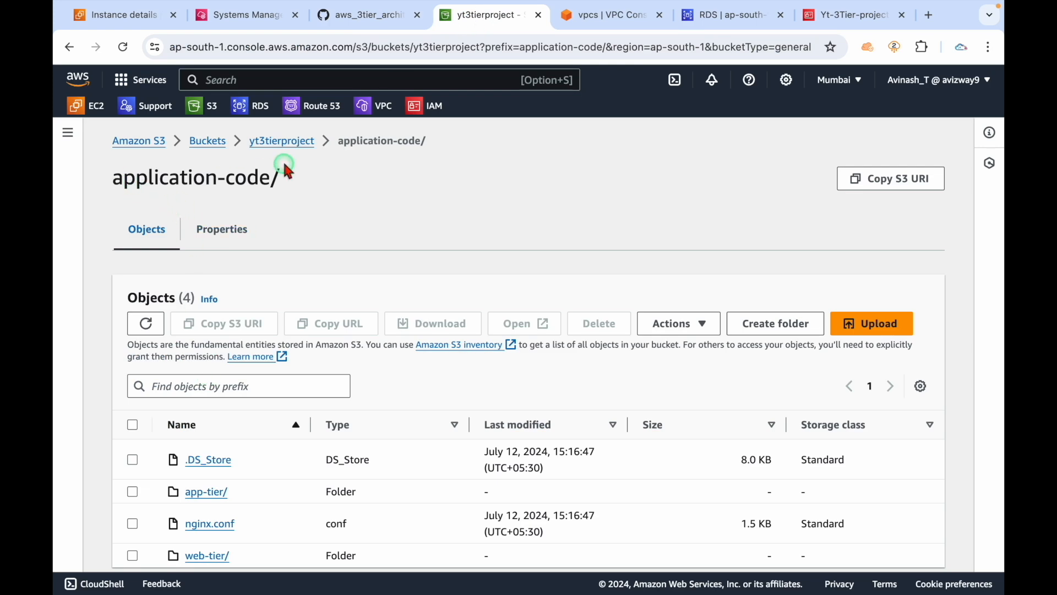
{"action": "left_click", "coordinate": [294, 149]}
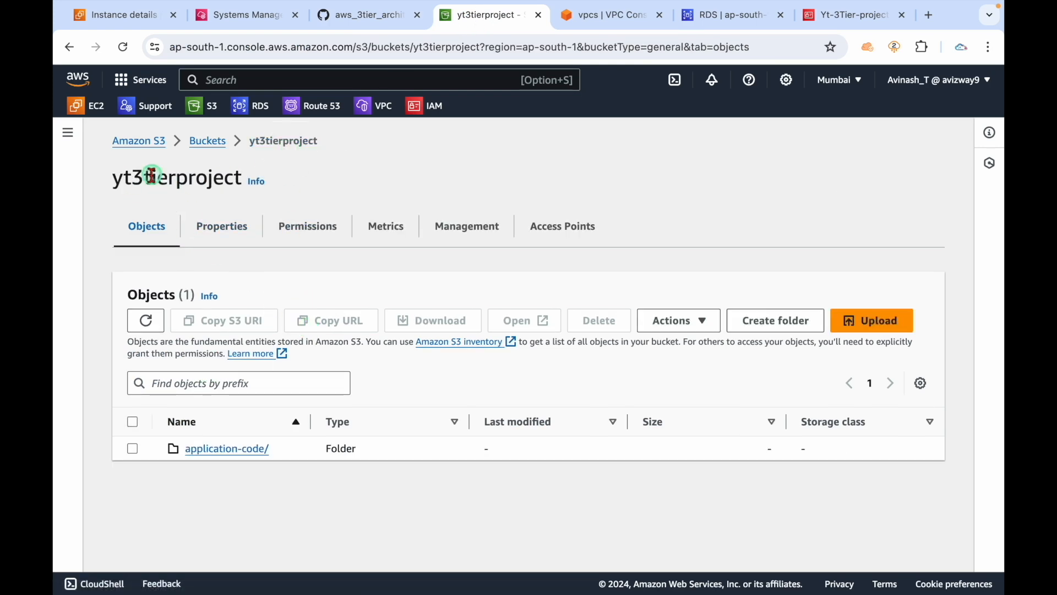
{"action": "double_click", "coordinate": [143, 171]}
{"action": "key", "text": "super+c"}
{"action": "key", "text": "ctrl+Left"}
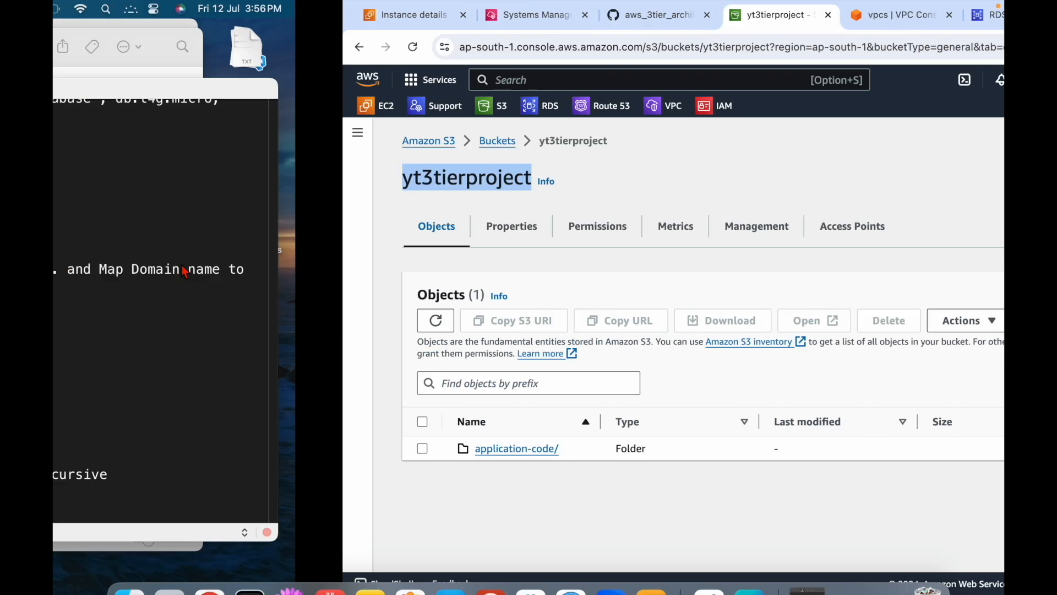
{"action": "left_click_drag", "start_coordinate": [269, 475], "coordinate": [430, 475]}
{"action": "key", "text": "super+v"}
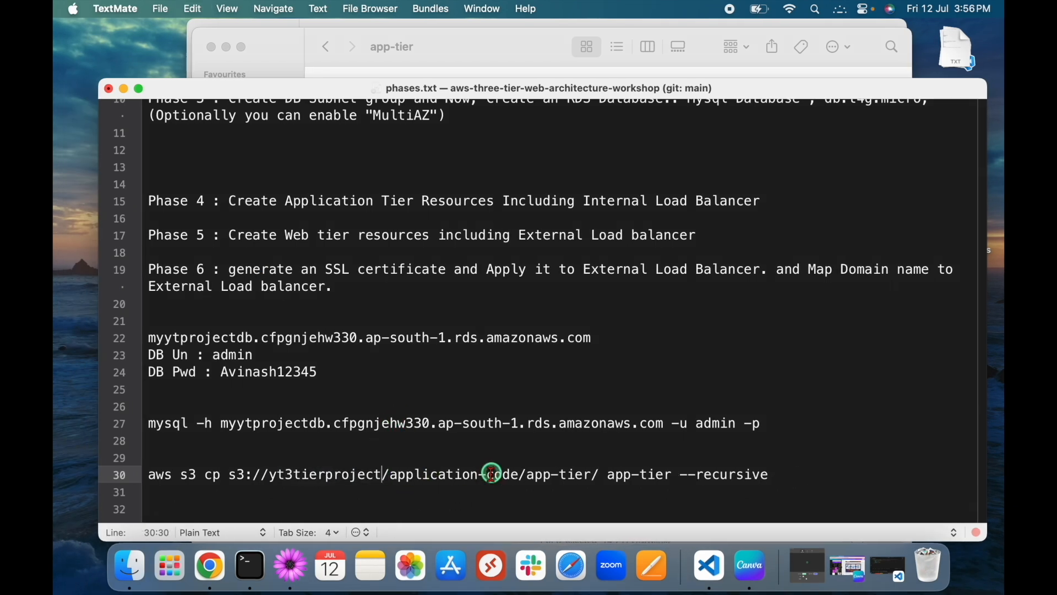
{"action": "left_click_drag", "start_coordinate": [383, 477], "coordinate": [268, 479]}
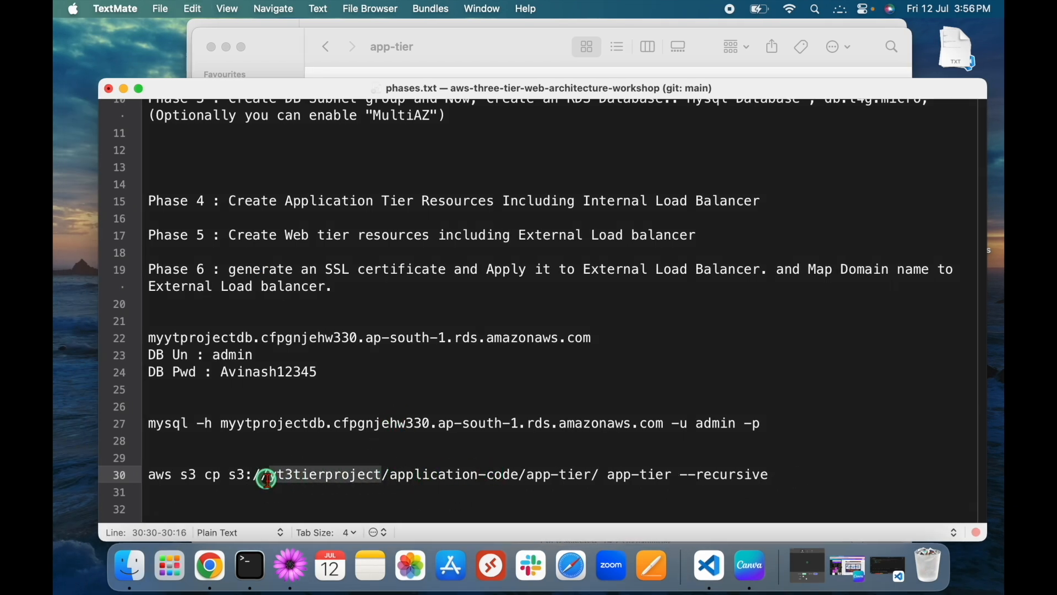
{"action": "left_click", "coordinate": [794, 475]}
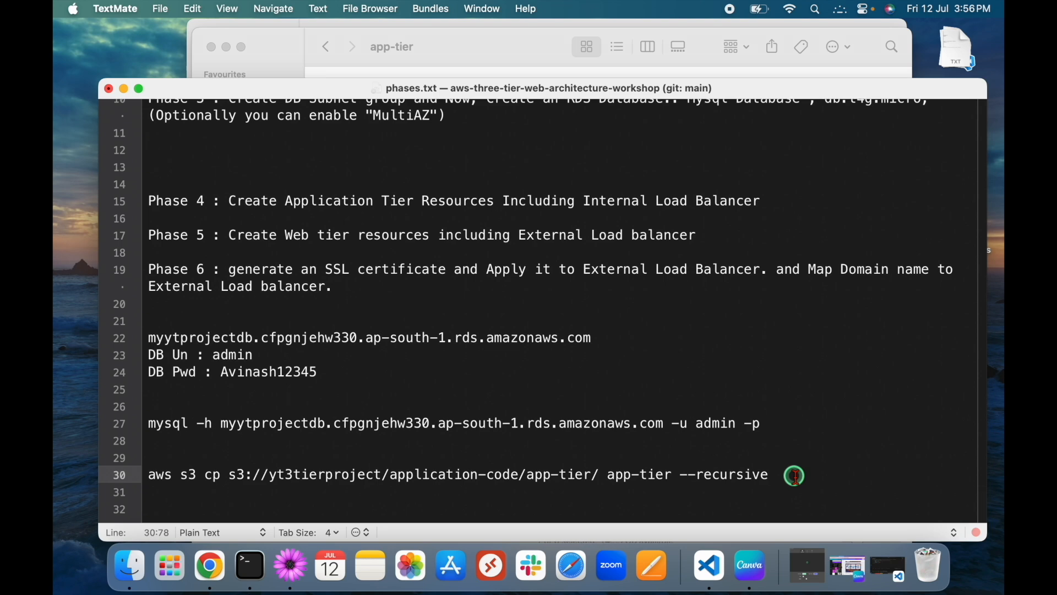
{"action": "key", "text": "super+shift+Left"}
{"action": "key", "text": "super+c"}
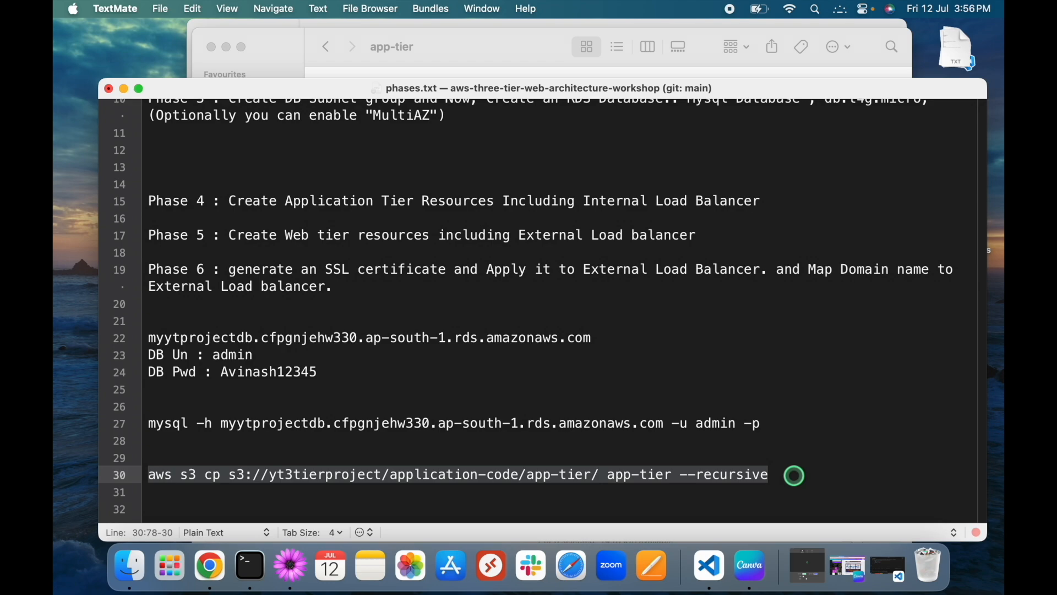
{"action": "key", "text": "ctrl+Right"}
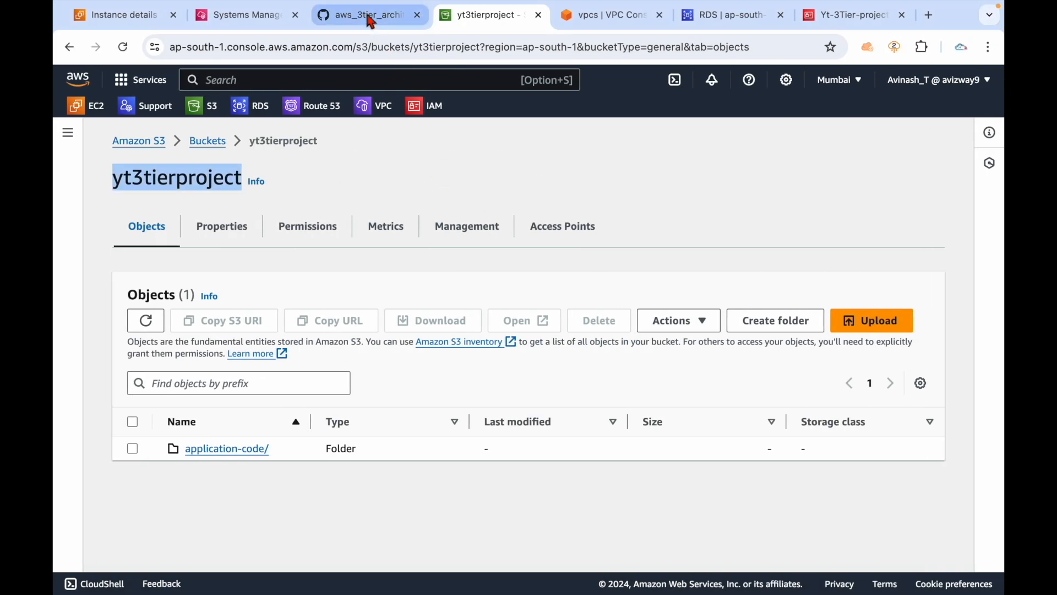
{"action": "left_click", "coordinate": [369, 20]}
- Download the app-tier code from s3://yt3tierproject with aws s3 cp and list the home directory
{"action": "left_click", "coordinate": [252, 18]}
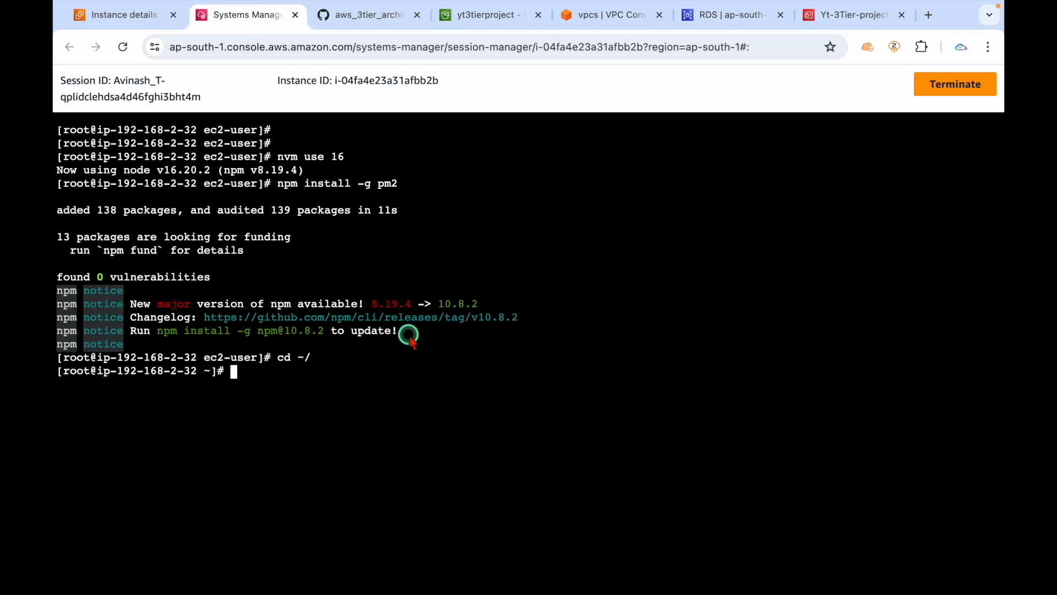
{"action": "key", "text": "ctrl+l"}
{"action": "key", "text": "Return"}
{"action": "key", "text": "Return"}
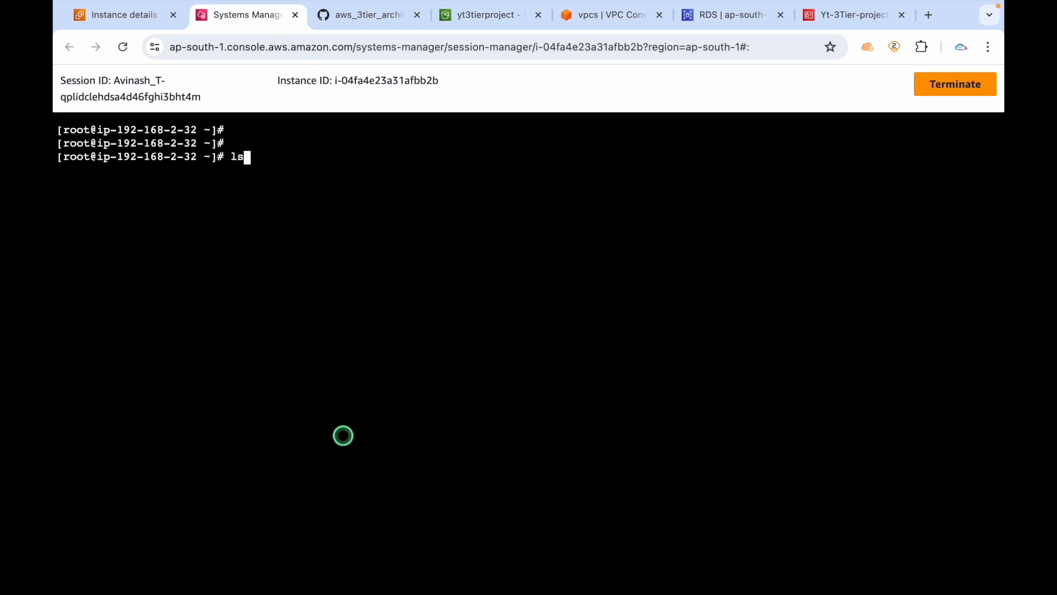
{"action": "type", "text": "ls"}
{"action": "key", "text": "Return"}
{"action": "right_click", "coordinate": [327, 260]}
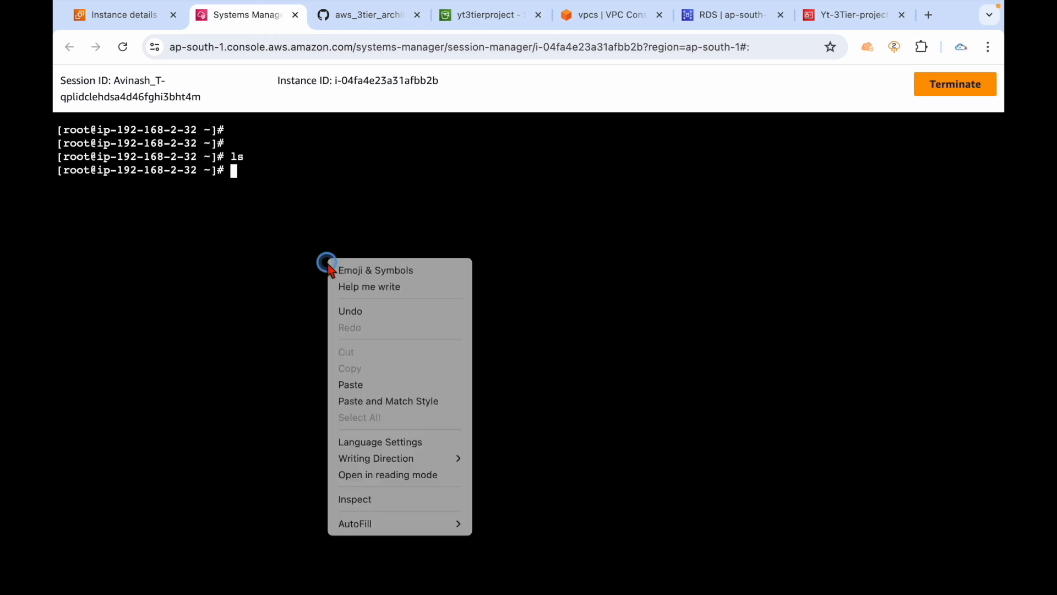
{"action": "left_click", "coordinate": [368, 384]}
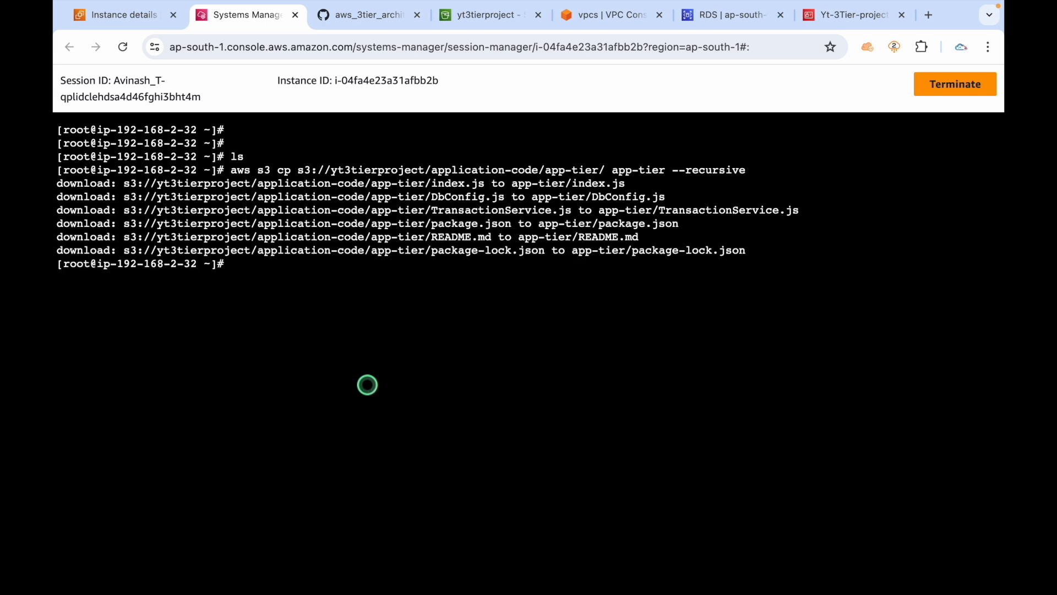
{"action": "type", "text": "ls"}
{"action": "key", "text": "Return"}
- Change into the app-tier folder with cd app-tier/
{"action": "double_click", "coordinate": [80, 278]}
{"action": "left_click", "coordinate": [262, 325]}
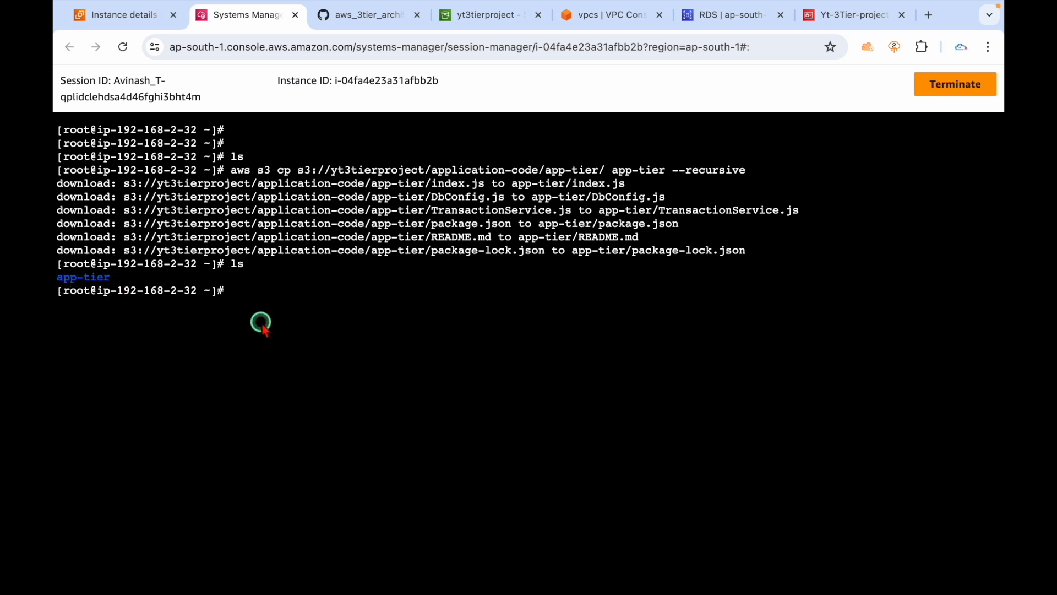
{"action": "type", "text": "cd ap"}
{"action": "key", "text": "Tab"}
{"action": "key", "text": "Return"}
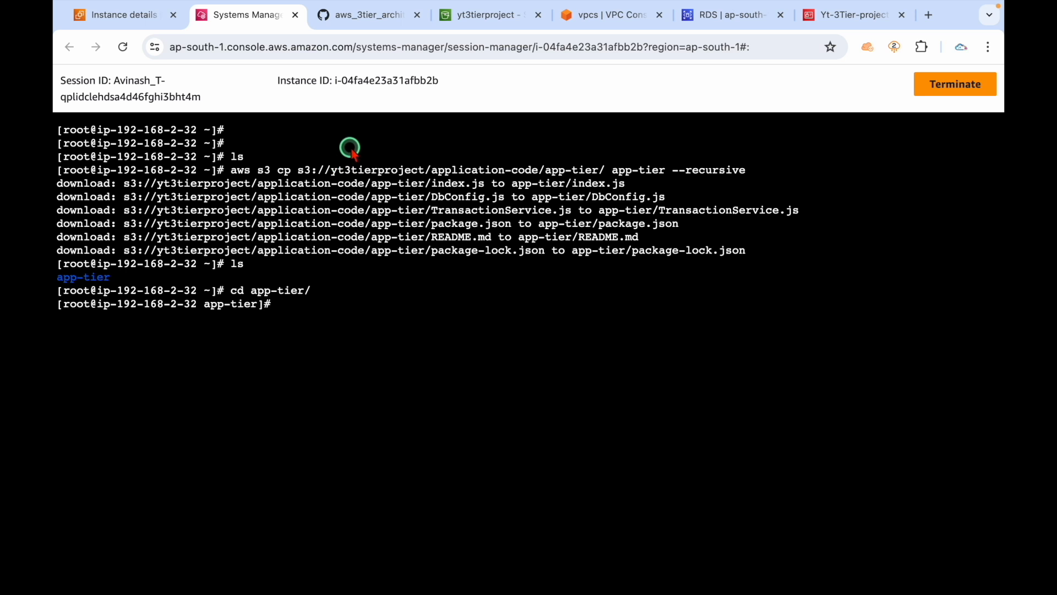
- Copy the npm install command from the GitHub implementation steps
{"action": "left_click", "coordinate": [368, 21]}
{"action": "left_click_drag", "start_coordinate": [256, 399], "coordinate": [194, 402]}
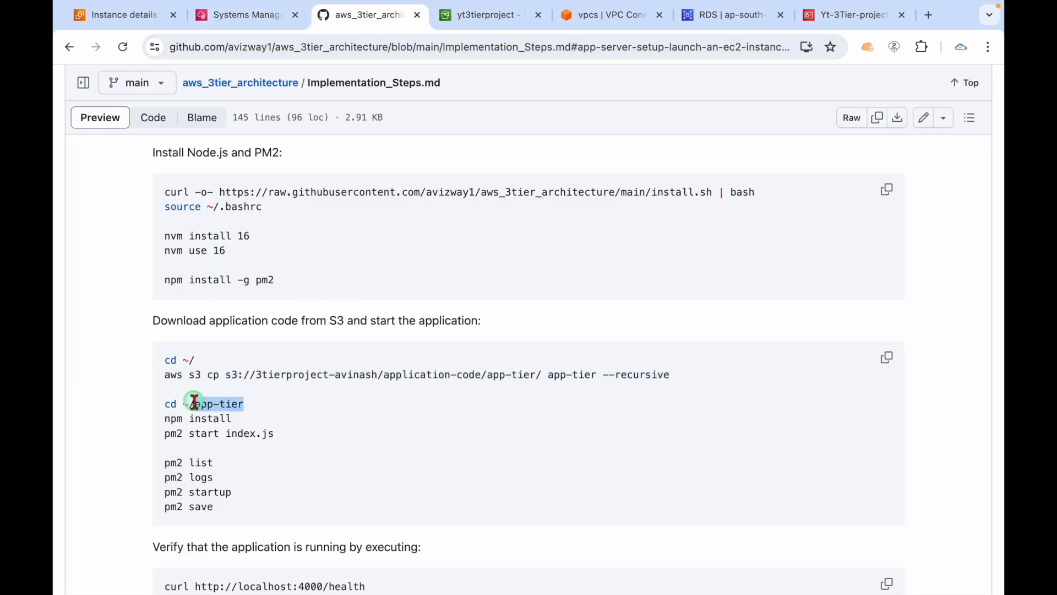
{"action": "left_click", "coordinate": [312, 422]}
{"action": "scroll", "coordinate": [312, 423], "scroll_direction": "down", "scroll_amount": 1}
{"action": "left_click_drag", "start_coordinate": [243, 355], "coordinate": [164, 357]}
{"action": "key", "text": "super+c"}
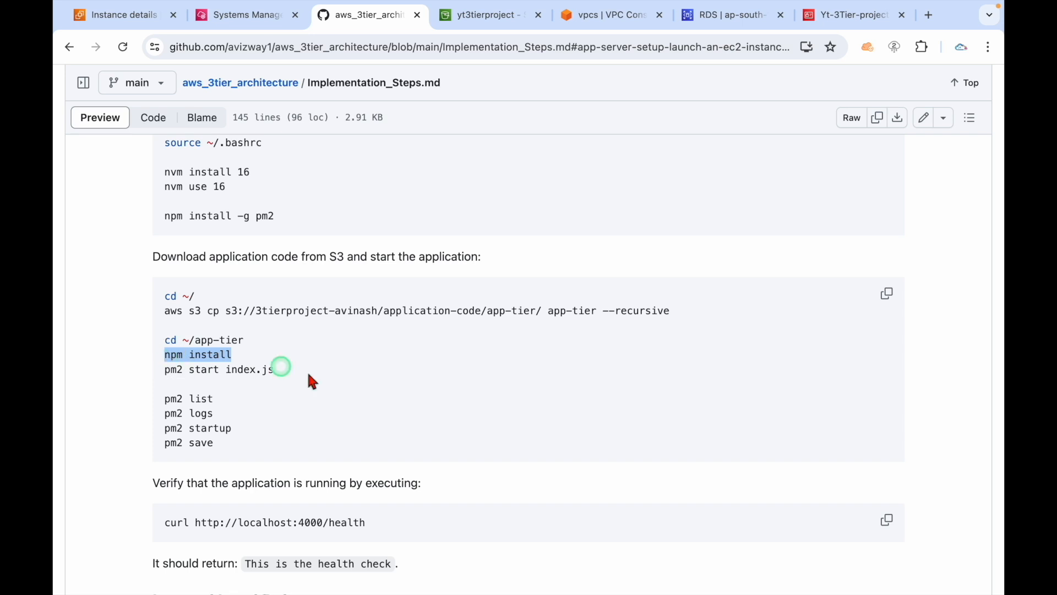
- Run npm install in the app-tier folder and copy the pm2 start index.js command
{"action": "left_click", "coordinate": [251, 15]}
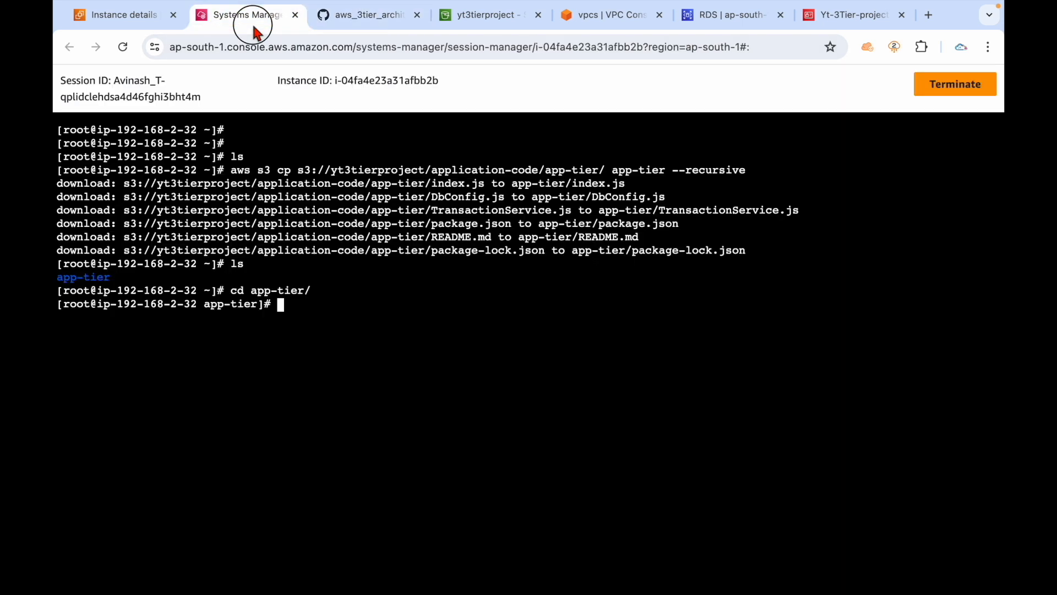
{"action": "right_click", "coordinate": [342, 354]}
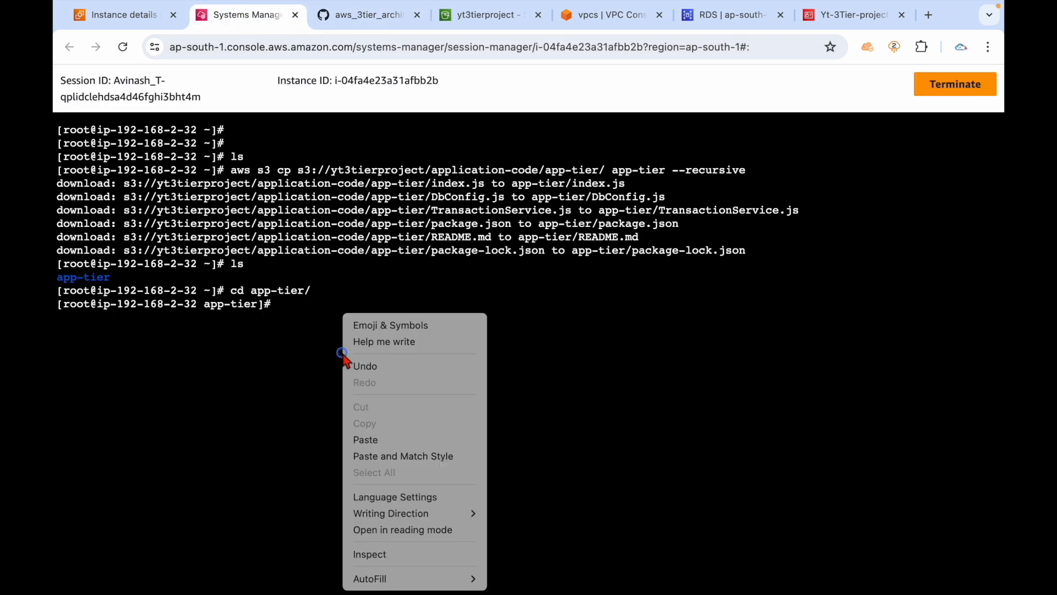
{"action": "left_click", "coordinate": [362, 439]}
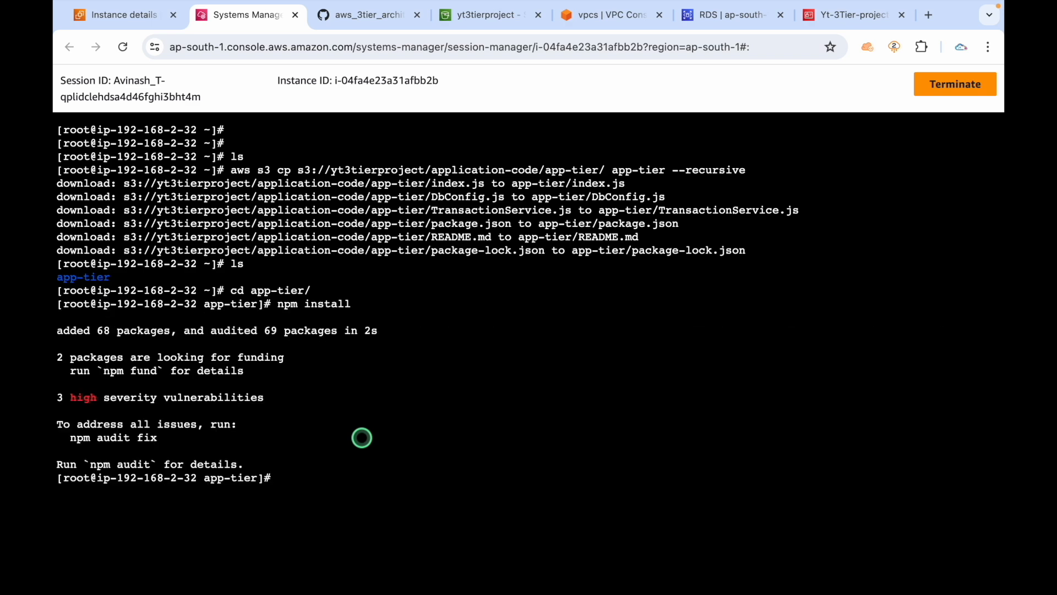
{"action": "left_click", "coordinate": [367, 17]}
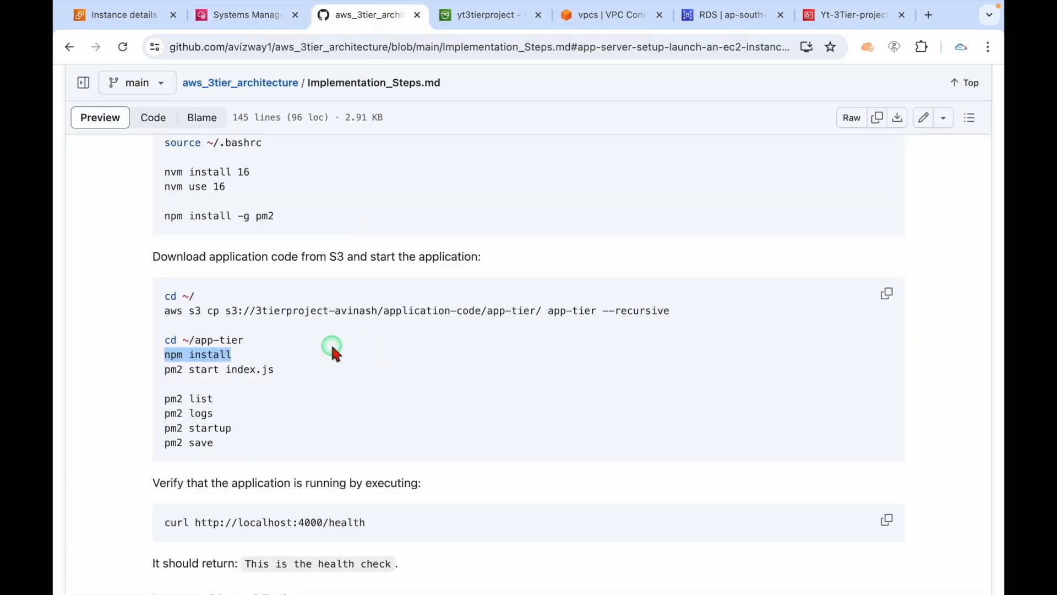
{"action": "left_click_drag", "start_coordinate": [274, 370], "coordinate": [165, 377]}
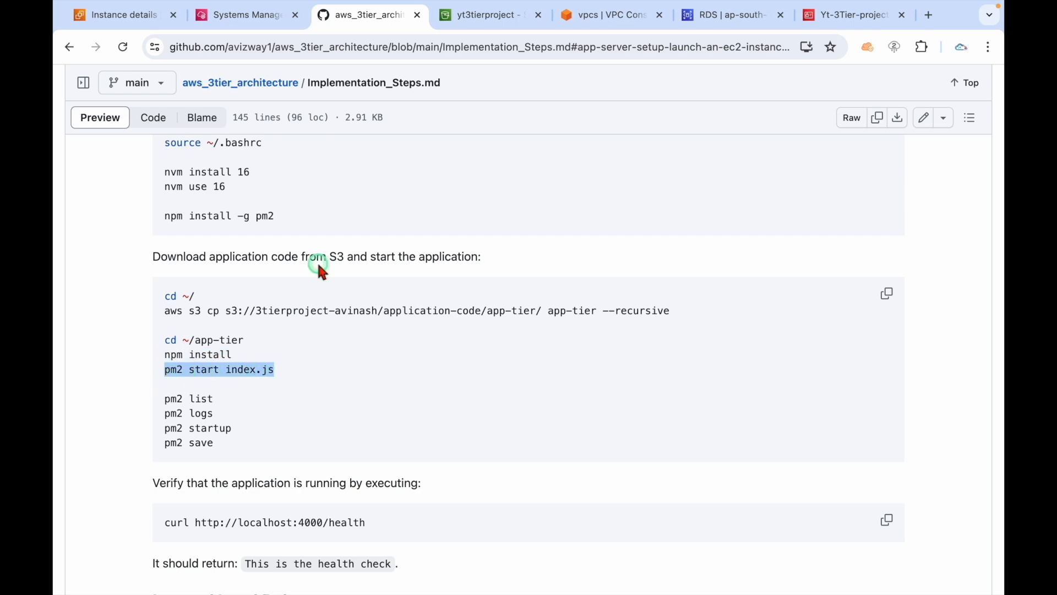
{"action": "left_click", "coordinate": [248, 15]}
{"action": "right_click", "coordinate": [325, 484]}
{"action": "left_click", "coordinate": [297, 447]}
- List the app-tier files to check node_modules and index.js, then clear the screen
{"action": "type", "text": "ls"}
{"action": "key", "text": "Return"}
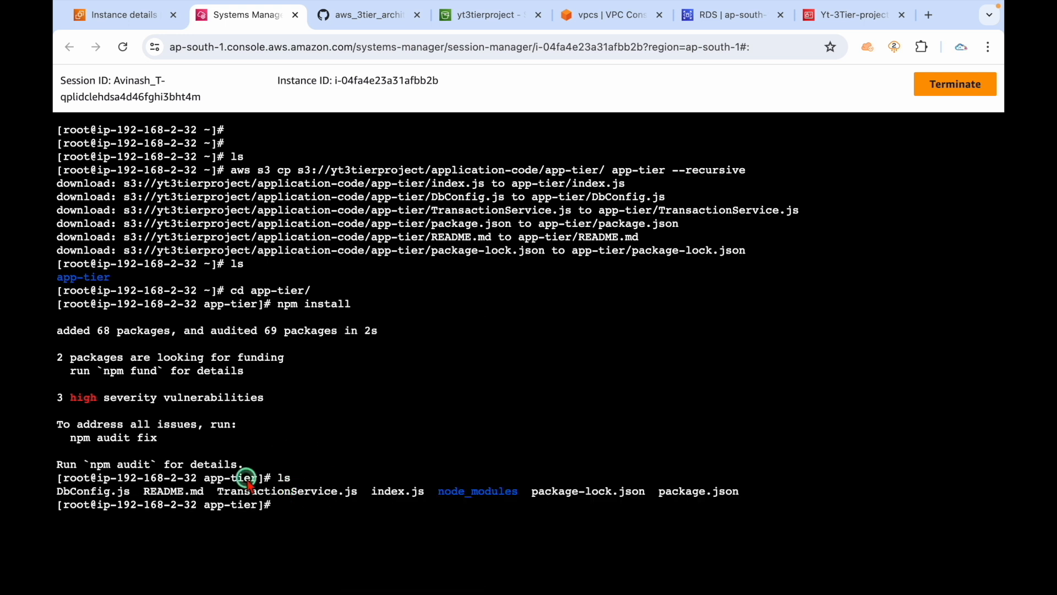
{"action": "left_click_drag", "start_coordinate": [425, 491], "coordinate": [374, 491]}
{"action": "left_click", "coordinate": [390, 440]}
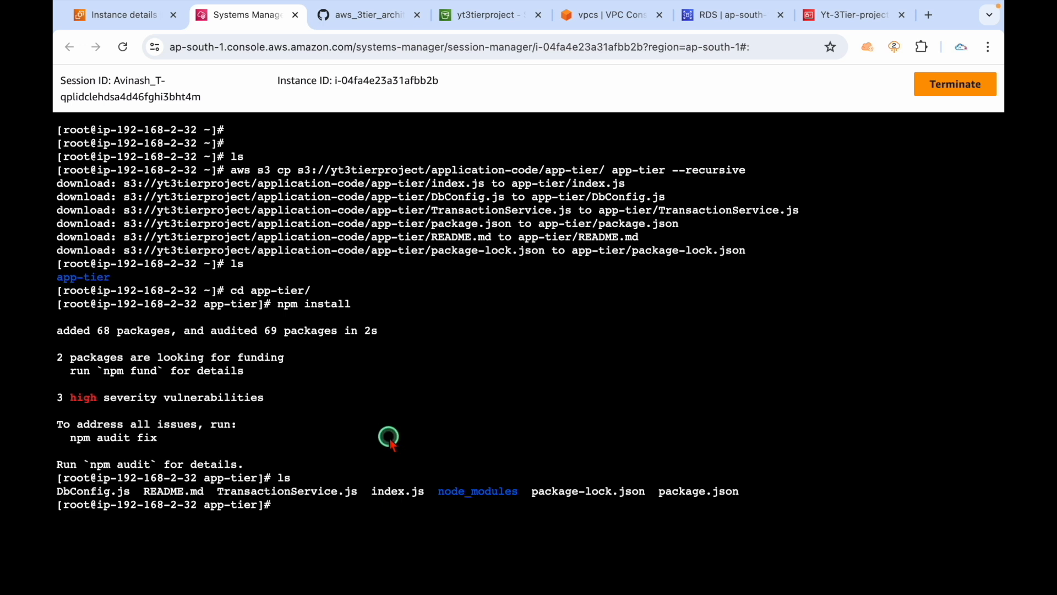
{"action": "key", "text": "ctrl+l"}
{"action": "key", "text": "Return"}
{"action": "key", "text": "Return"}
- Print DbConfig.js to review its database settings, then clear the terminal
{"action": "type", "text": "ls"}
{"action": "key", "text": "Return"}
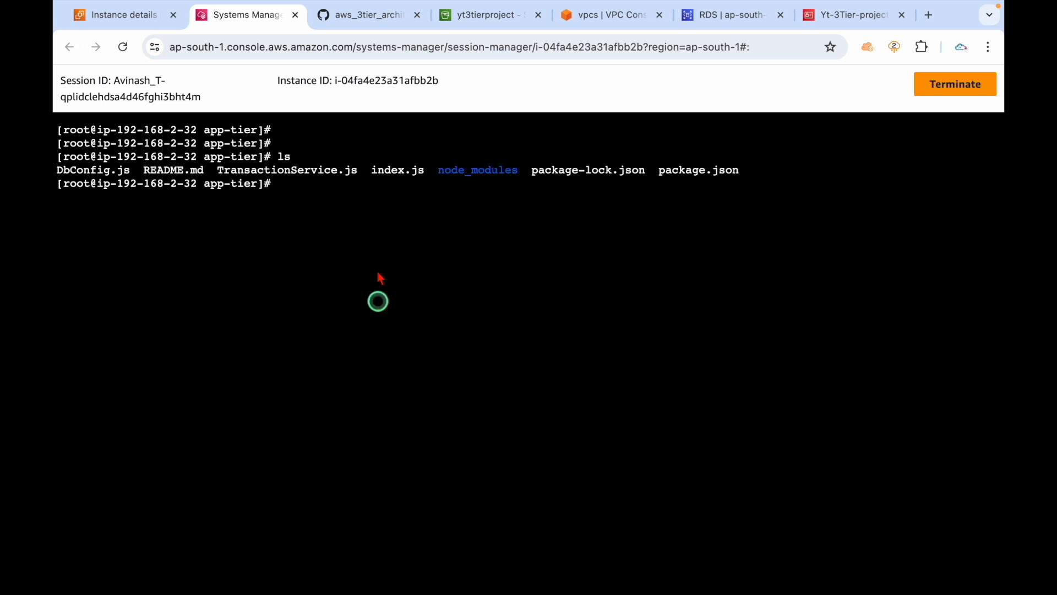
{"action": "left_click_drag", "start_coordinate": [130, 175], "coordinate": [55, 175]}
{"action": "left_click", "coordinate": [327, 197]}
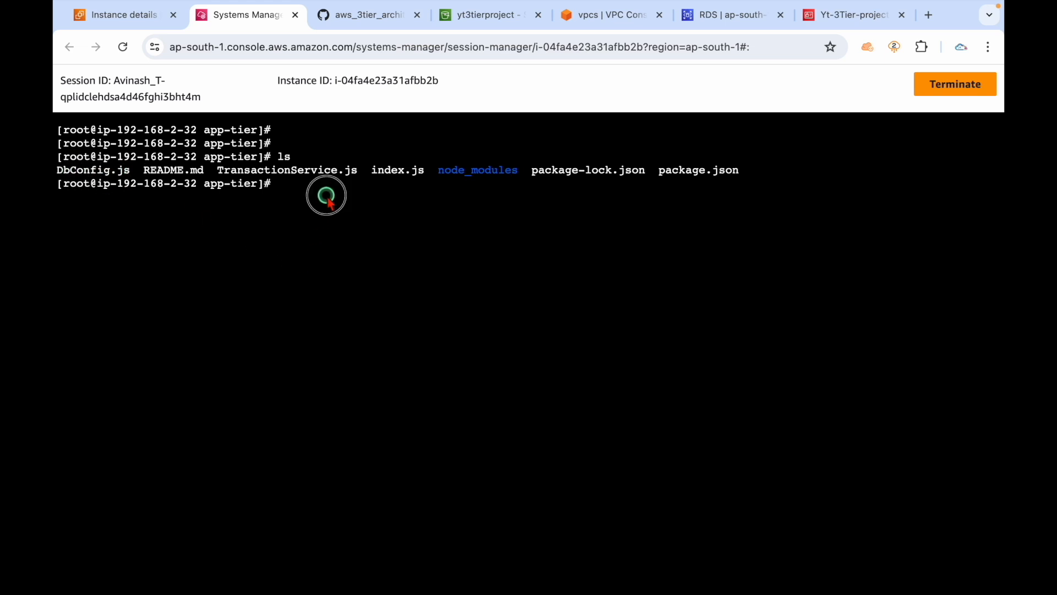
{"action": "right_click", "coordinate": [327, 198]}
{"action": "left_click", "coordinate": [303, 199]}
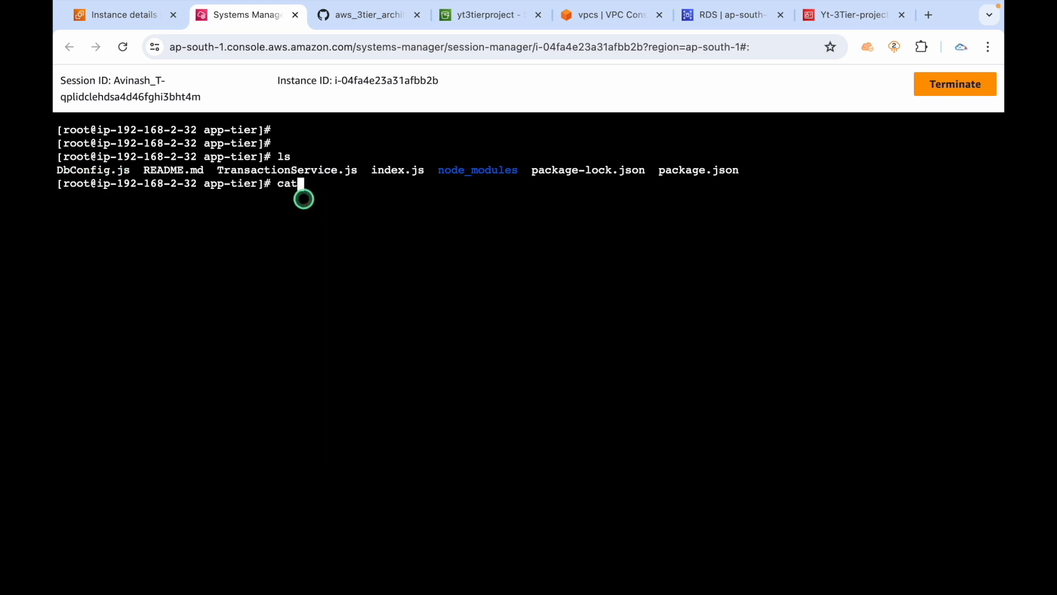
{"action": "key", "text": "Return"}
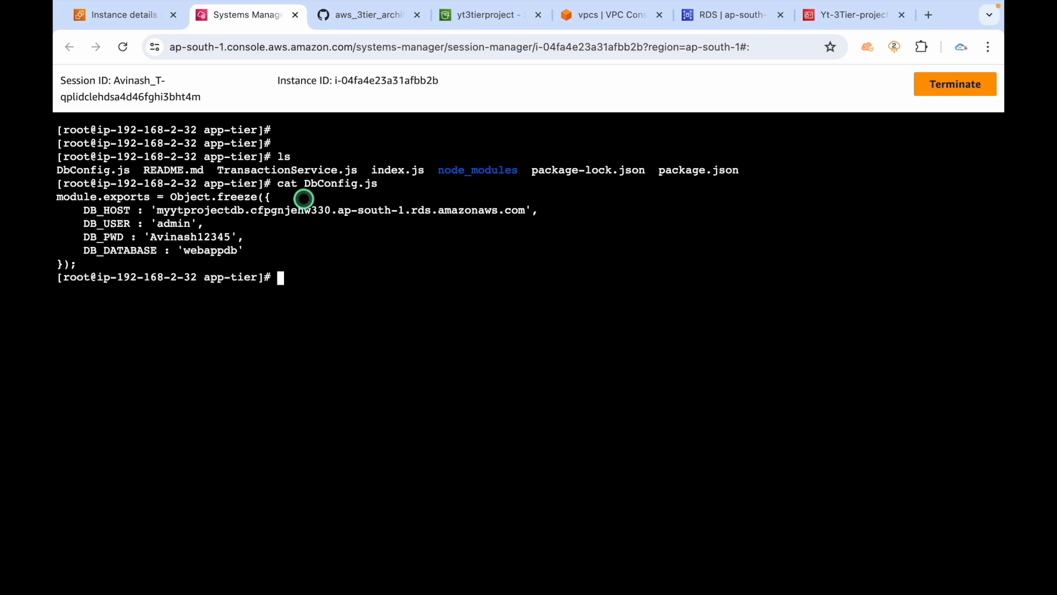
{"action": "left_click_drag", "start_coordinate": [263, 252], "coordinate": [77, 200]}
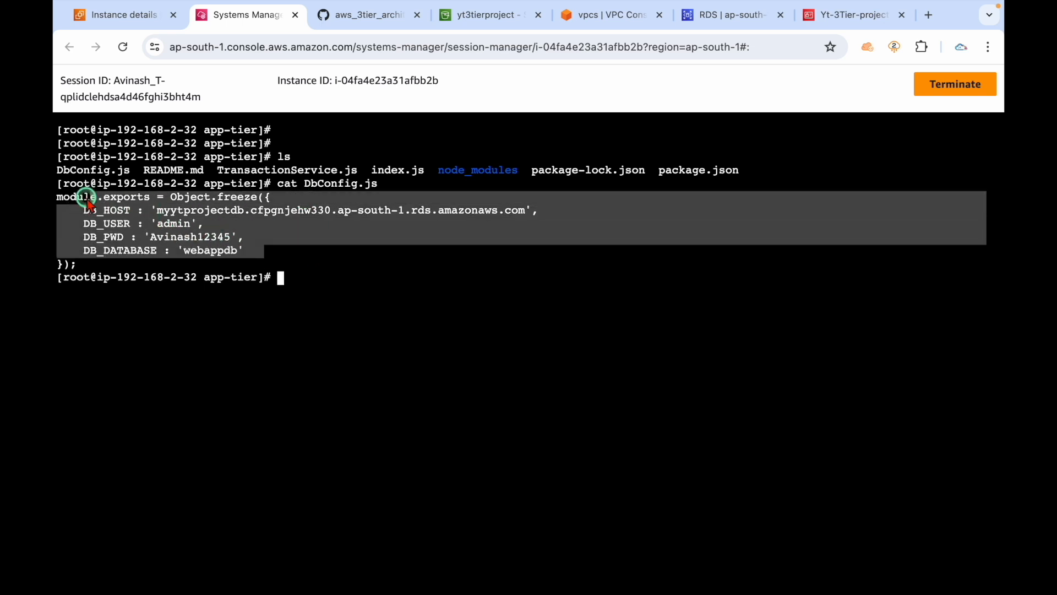
{"action": "left_click", "coordinate": [322, 292]}
{"action": "key", "text": "ctrl+l"}
{"action": "key", "text": "Return"}
{"action": "key", "text": "Return"}
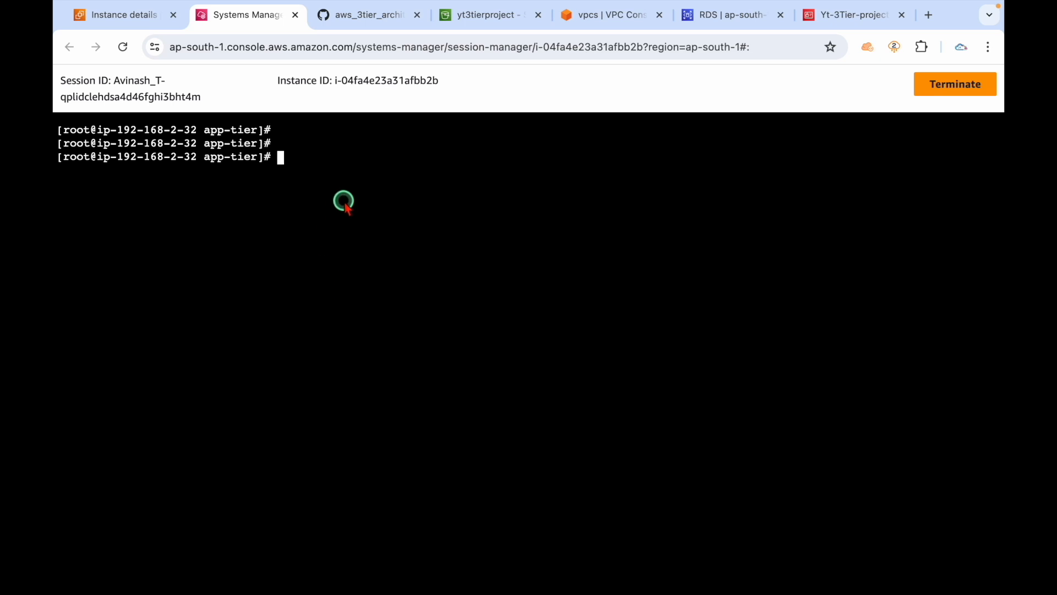
- Copy 'pm2 start index.js' from the GitHub guide and run it in the terminal
{"action": "left_click", "coordinate": [364, 18]}
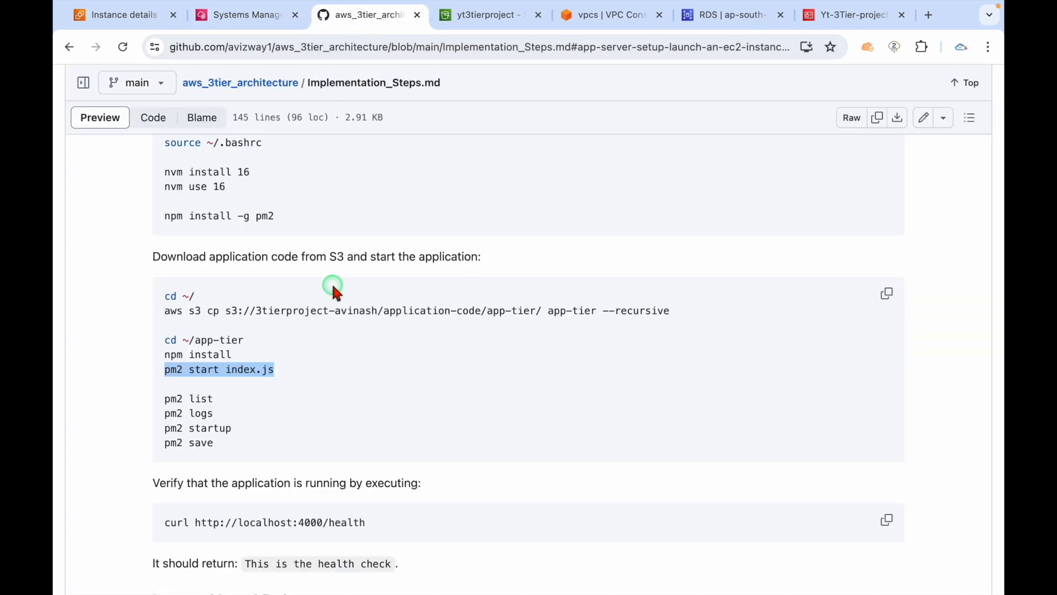
{"action": "right_click", "coordinate": [236, 377]}
{"action": "left_click", "coordinate": [259, 402]}
{"action": "left_click", "coordinate": [259, 22]}
{"action": "right_click", "coordinate": [324, 195]}
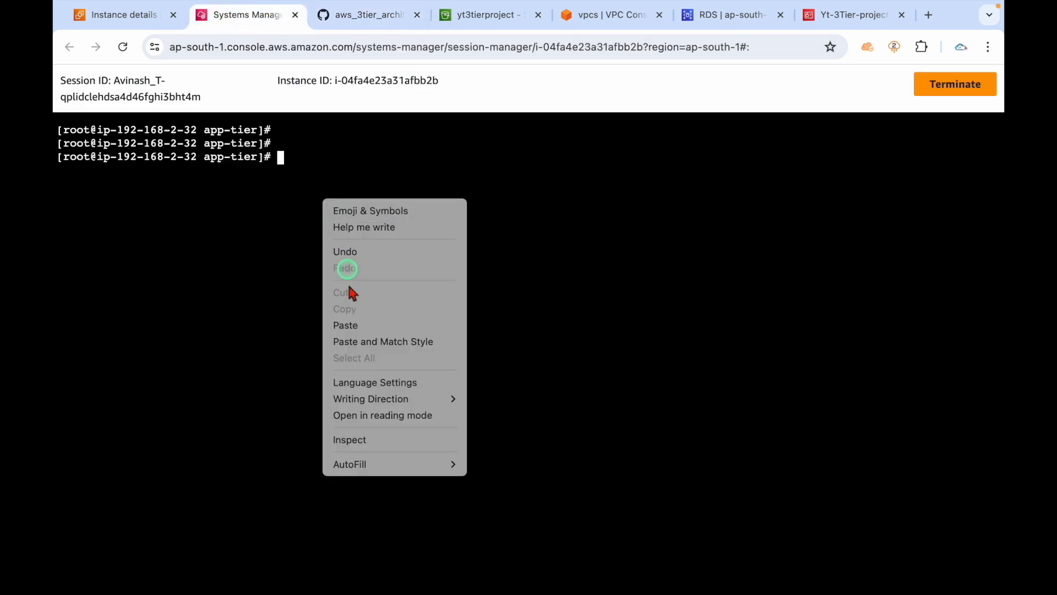
{"action": "left_click", "coordinate": [348, 323]}
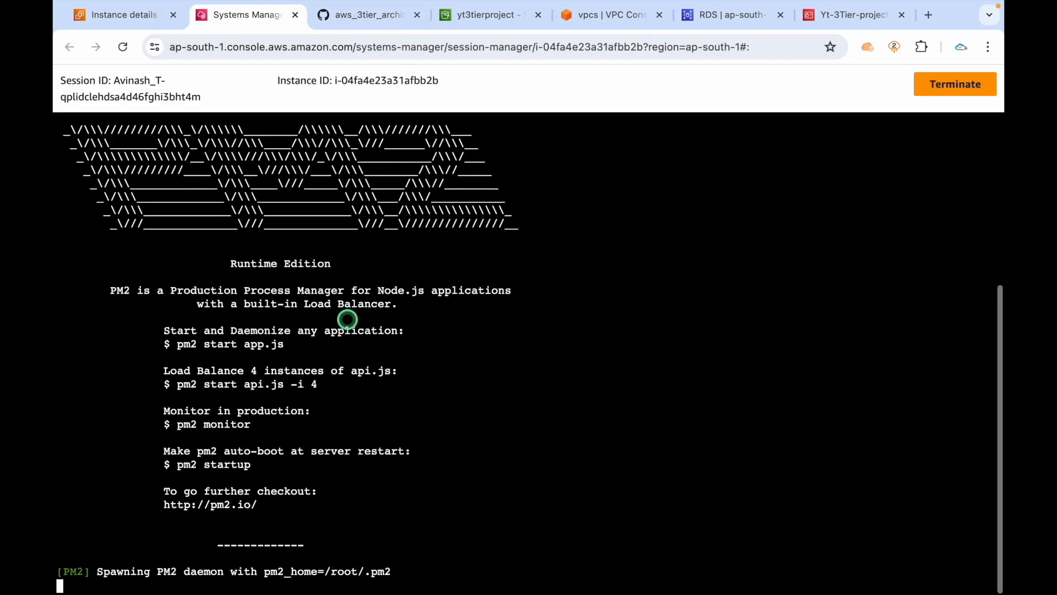
{"action": "double_click", "coordinate": [73, 558]}
- Clear the terminal and run pm2 status to check the PM2 processes
{"action": "key", "text": "ctrl+l"}
{"action": "key", "text": "Return"}
{"action": "key", "text": "Return"}
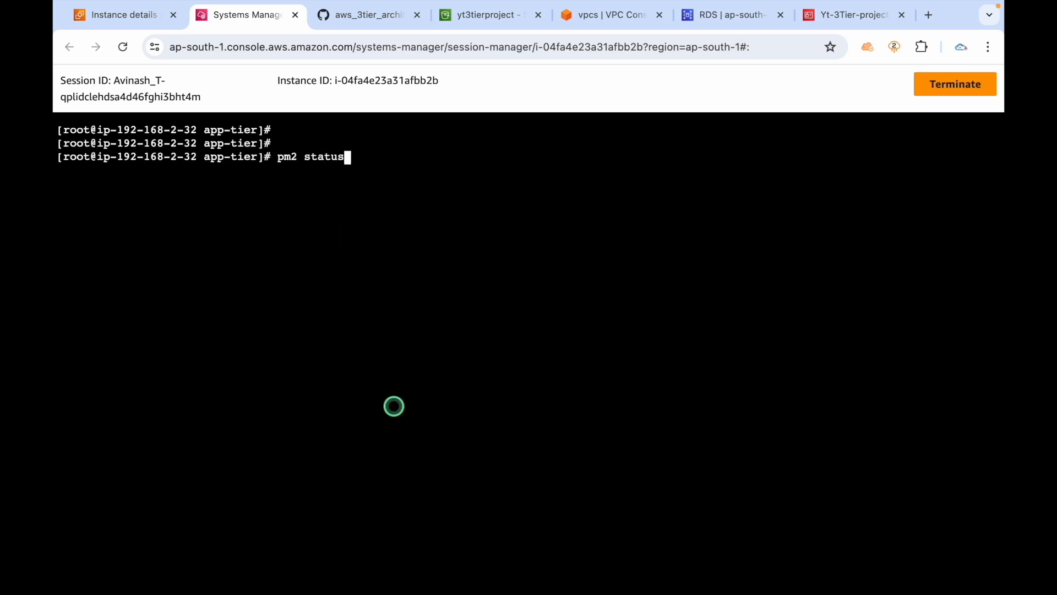
{"action": "type", "text": "pm2 status"}
{"action": "key", "text": "Return"}
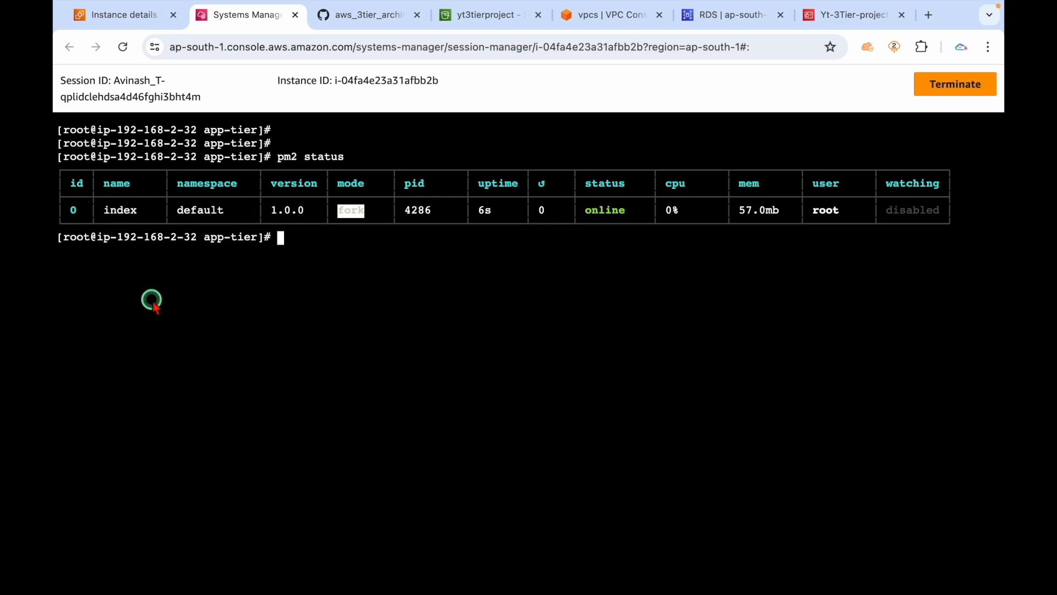
- Run pm2 list from the guide to confirm the index process is online
{"action": "left_click", "coordinate": [372, 22]}
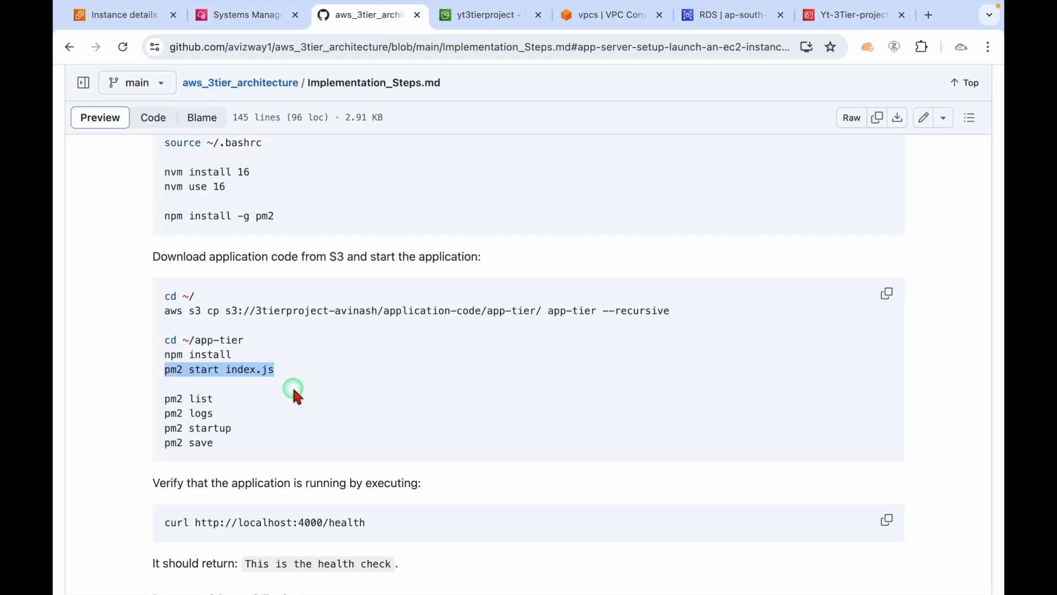
{"action": "left_click_drag", "start_coordinate": [226, 399], "coordinate": [165, 401]}
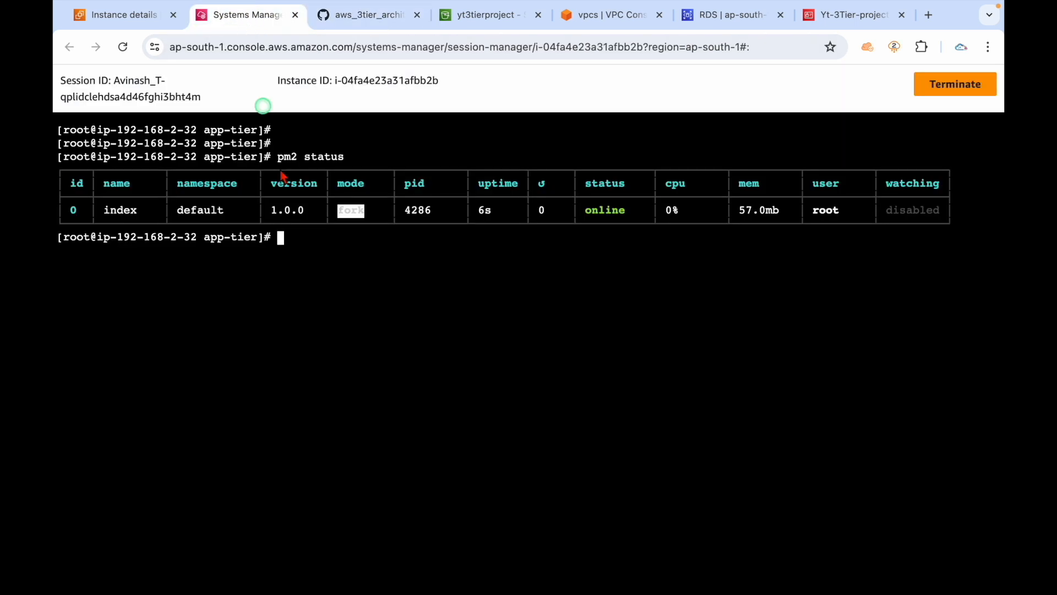
{"action": "right_click", "coordinate": [307, 264]}
{"action": "left_click", "coordinate": [333, 382]}
{"action": "key", "text": "Return"}
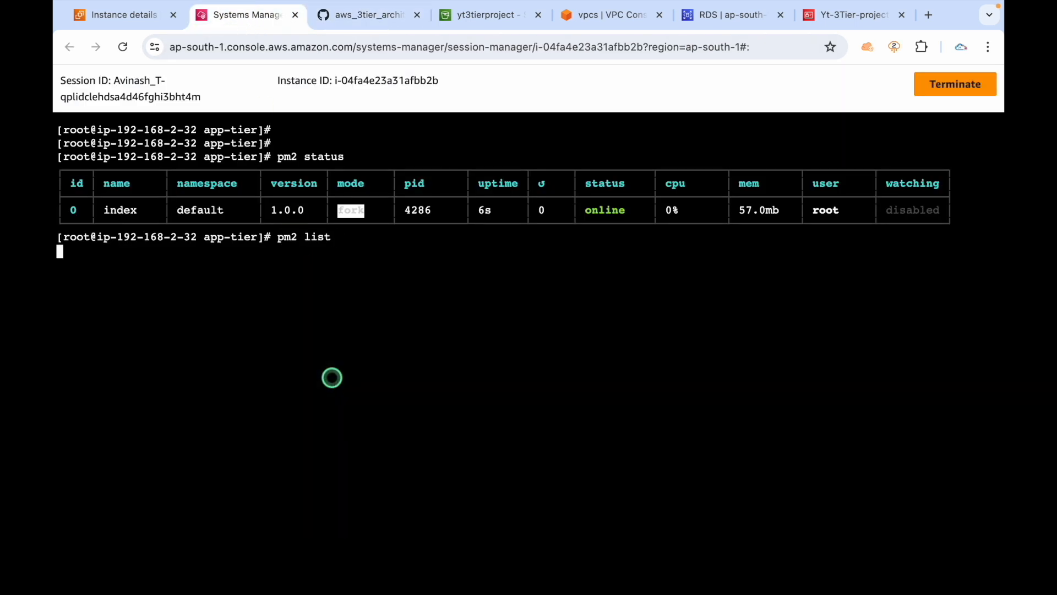
- Copy the pm2 logs command from the guide for pasting into the terminal
{"action": "left_click", "coordinate": [362, 27]}
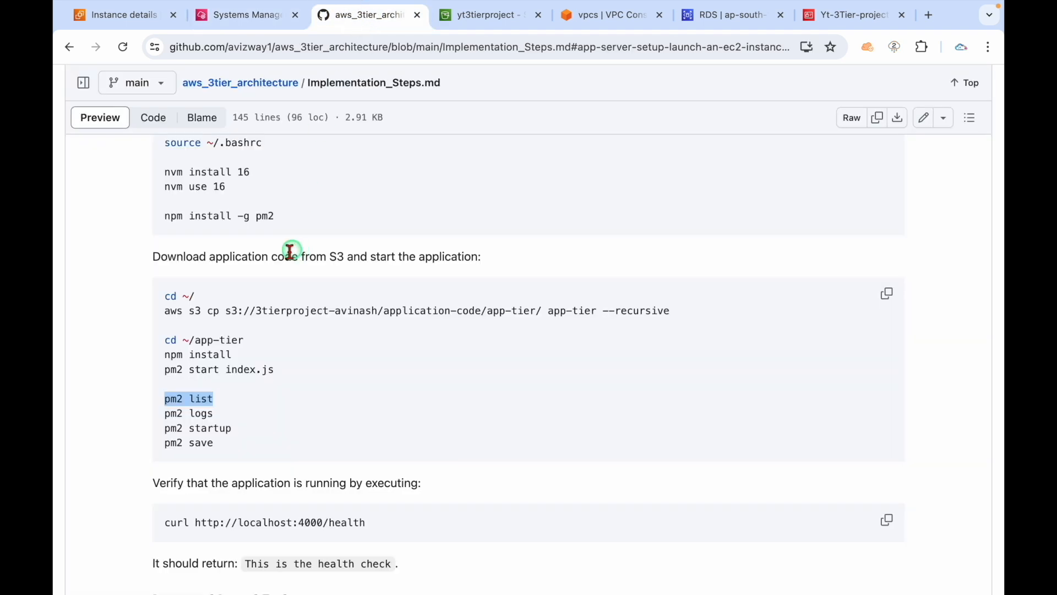
{"action": "left_click_drag", "start_coordinate": [216, 414], "coordinate": [164, 423]}
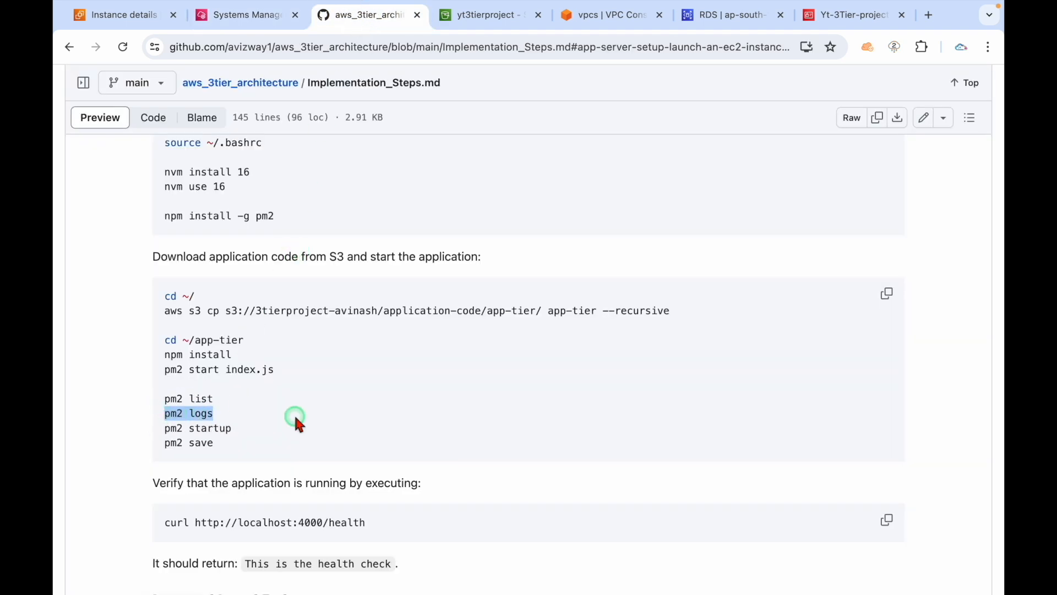
{"action": "left_click", "coordinate": [248, 14]}
{"action": "right_click", "coordinate": [329, 385]}
- Run pm2 logs and note the app listening on localhost port 4000
{"action": "left_click", "coordinate": [353, 439]}
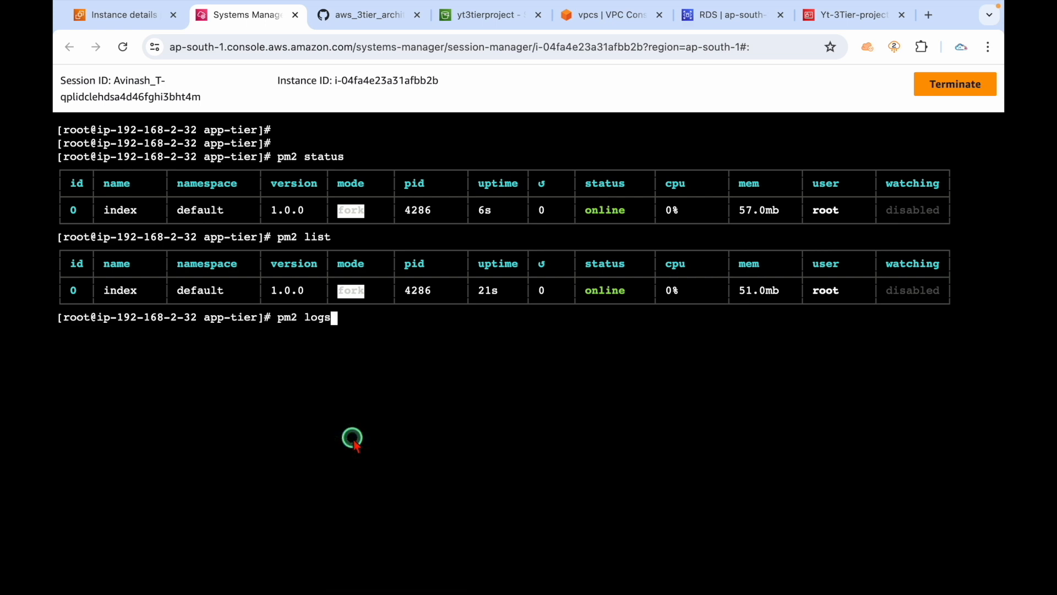
{"action": "key", "text": "Return"}
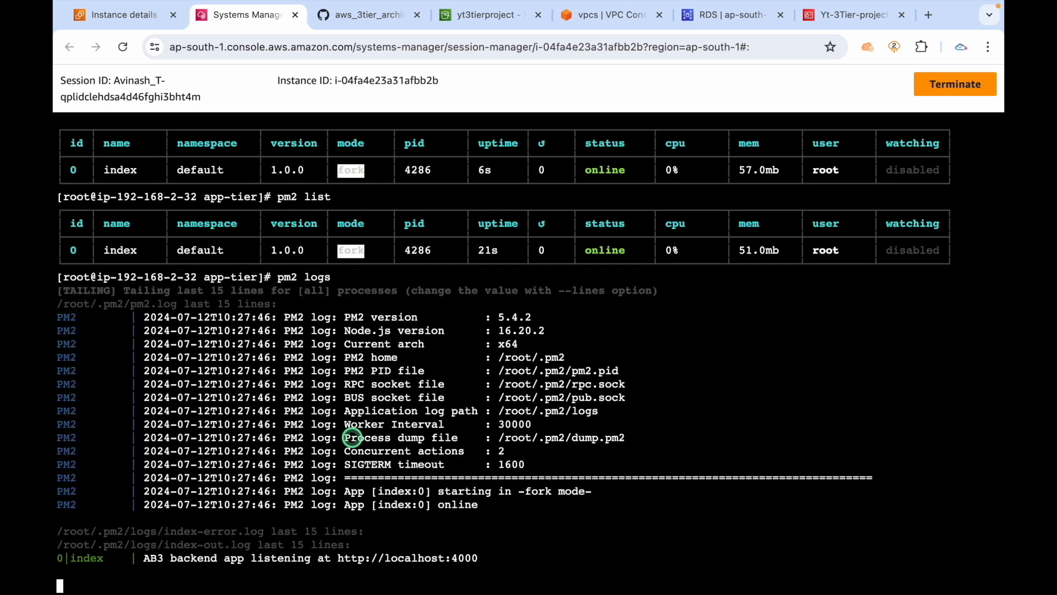
{"action": "left_click_drag", "start_coordinate": [491, 560], "coordinate": [447, 561]}
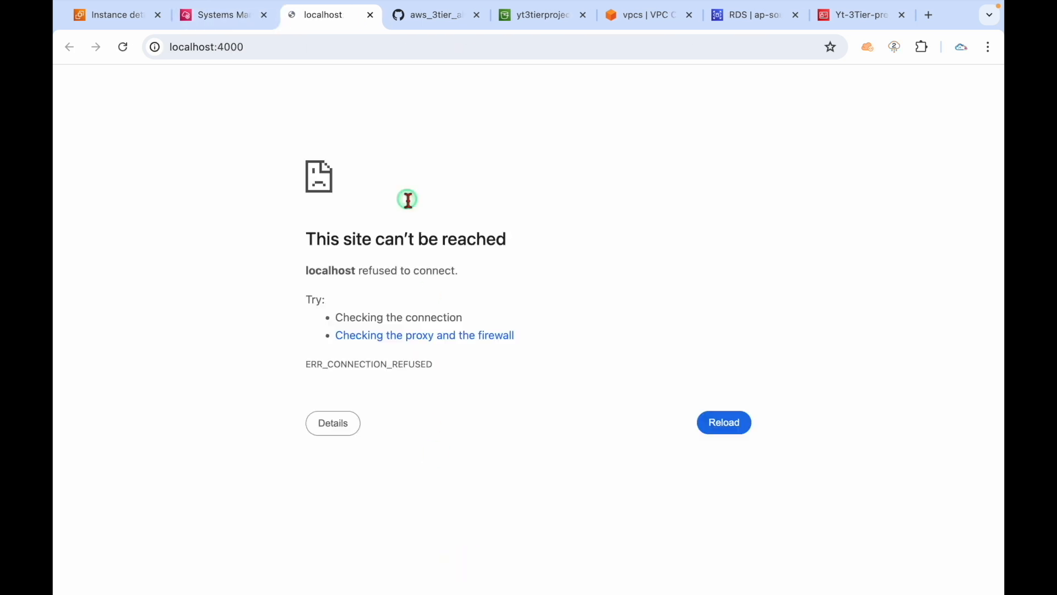
{"action": "left_click", "coordinate": [370, 16]}
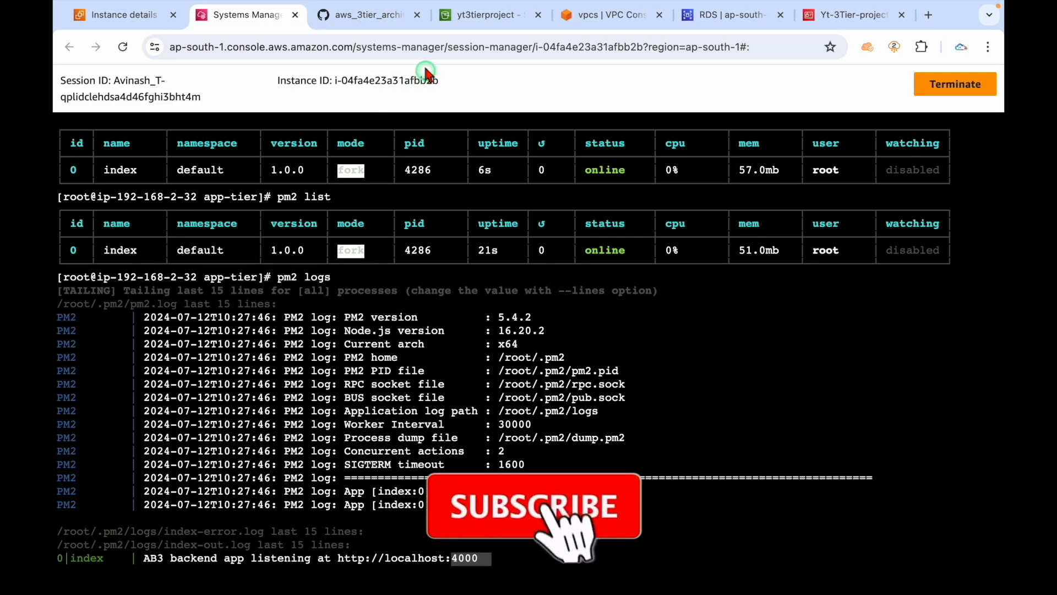
- Verify the app-tier instance's security group has an inbound rule for port 4000
{"action": "left_click", "coordinate": [127, 15]}
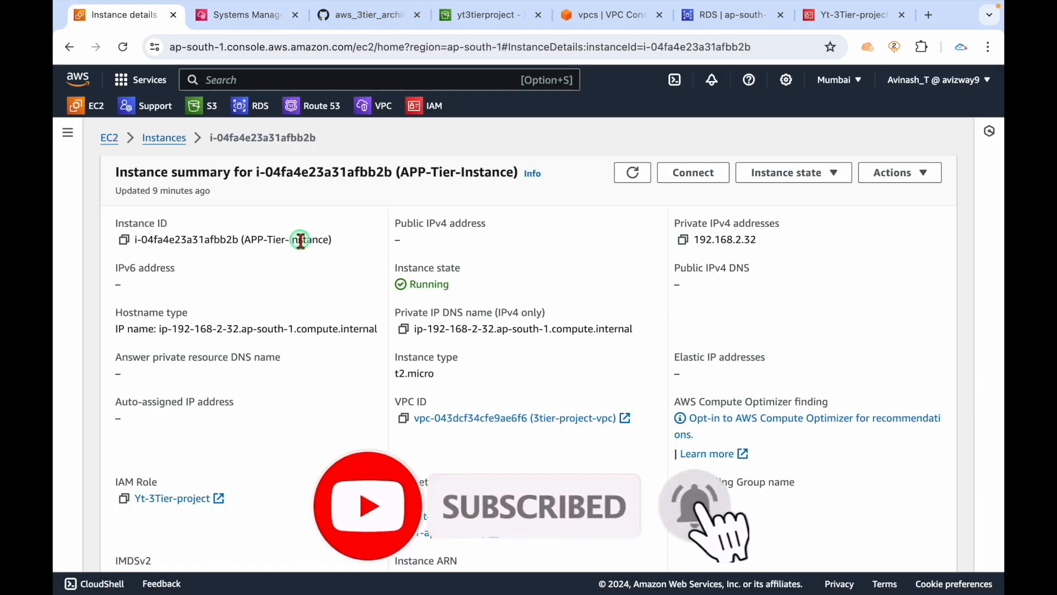
{"action": "scroll", "coordinate": [302, 239], "scroll_direction": "down", "scroll_amount": 8}
{"action": "left_click", "coordinate": [407, 190]}
{"action": "scroll", "coordinate": [380, 385], "scroll_direction": "down", "scroll_amount": 3}
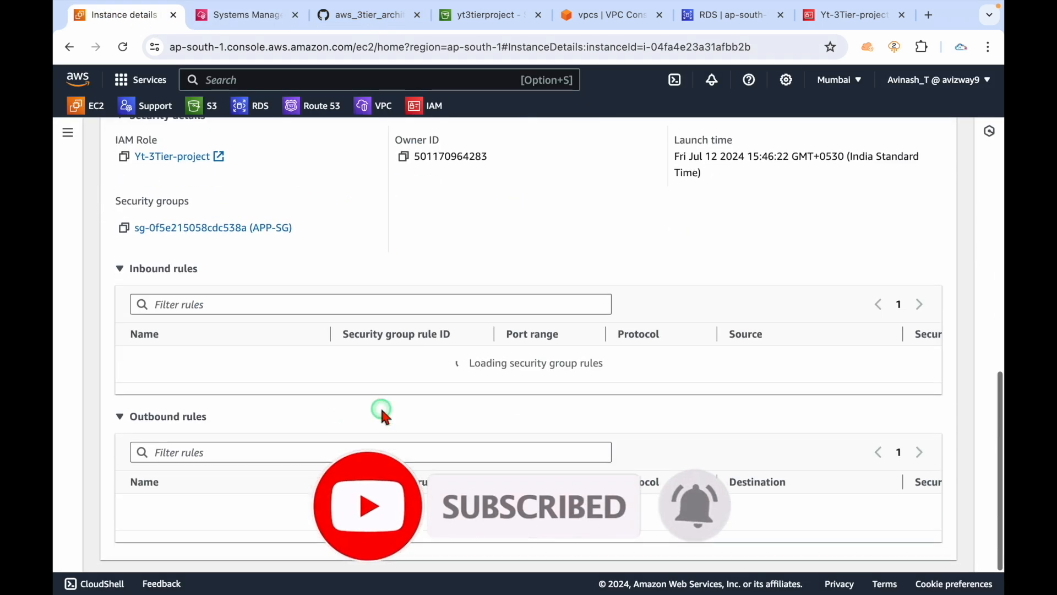
{"action": "double_click", "coordinate": [523, 384]}
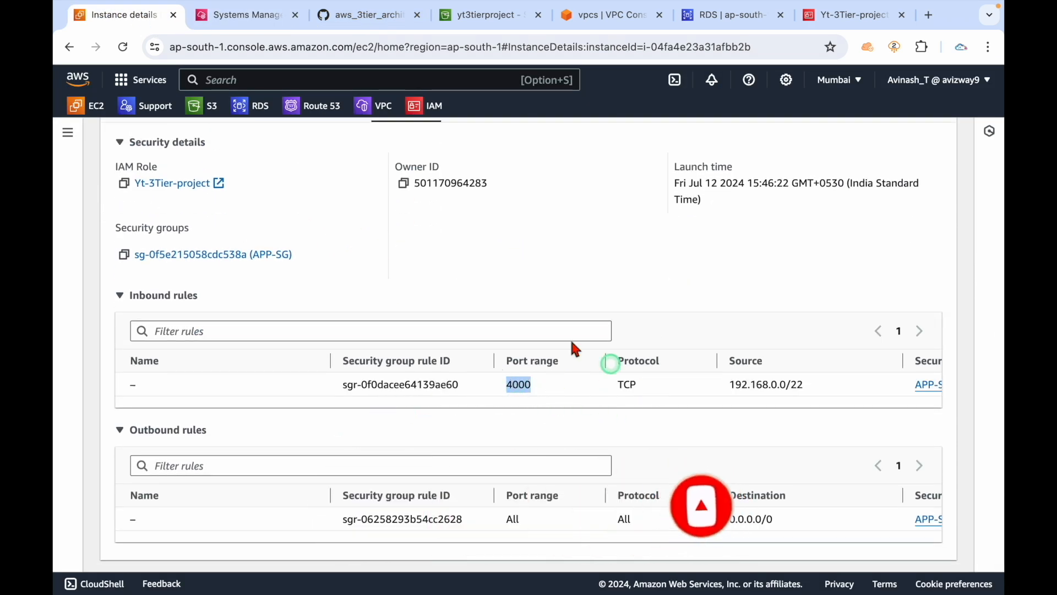
{"action": "scroll", "coordinate": [446, 268], "scroll_direction": "up", "scroll_amount": 5}
{"action": "scroll", "coordinate": [446, 269], "scroll_direction": "up", "scroll_amount": 2}
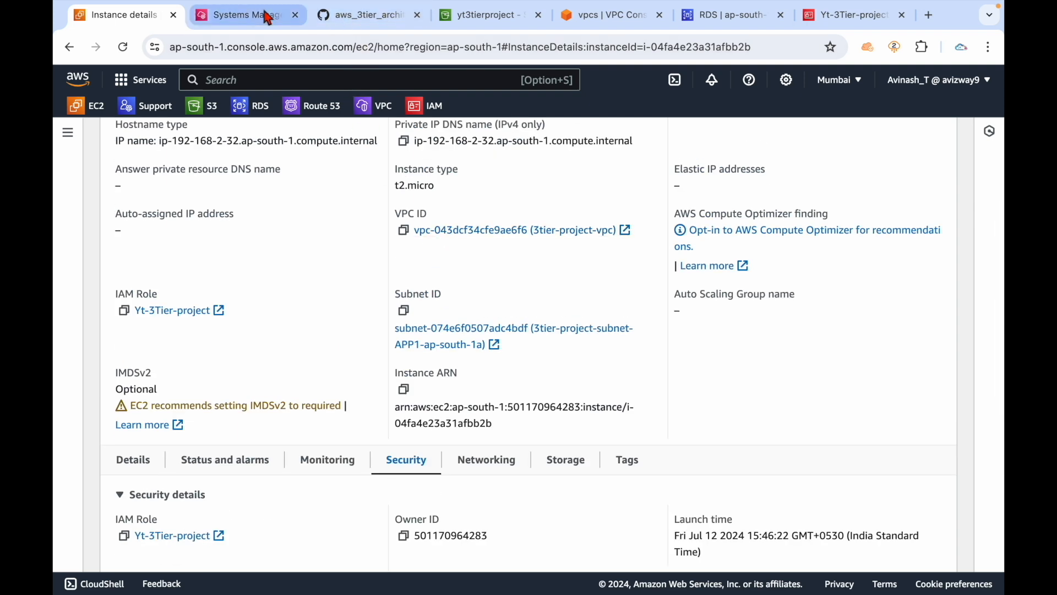
{"action": "left_click", "coordinate": [221, 14]}
{"action": "left_click", "coordinate": [539, 561]}
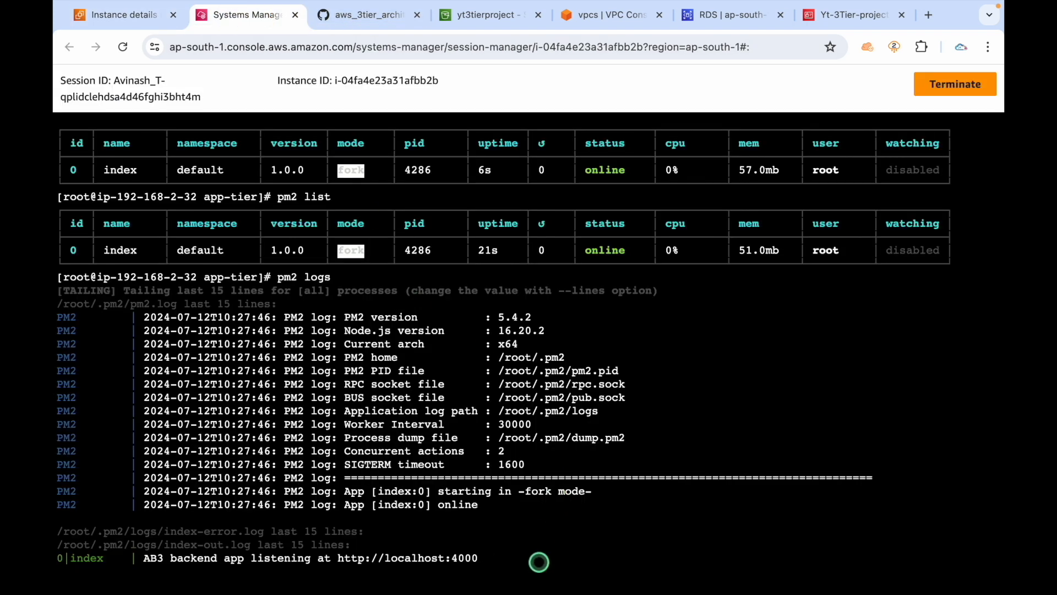
- Stop the logs, clear the screen and rerun pm2 list to see index online
{"action": "key", "text": "ctrl+c"}
{"action": "key", "text": "ctrl+l"}
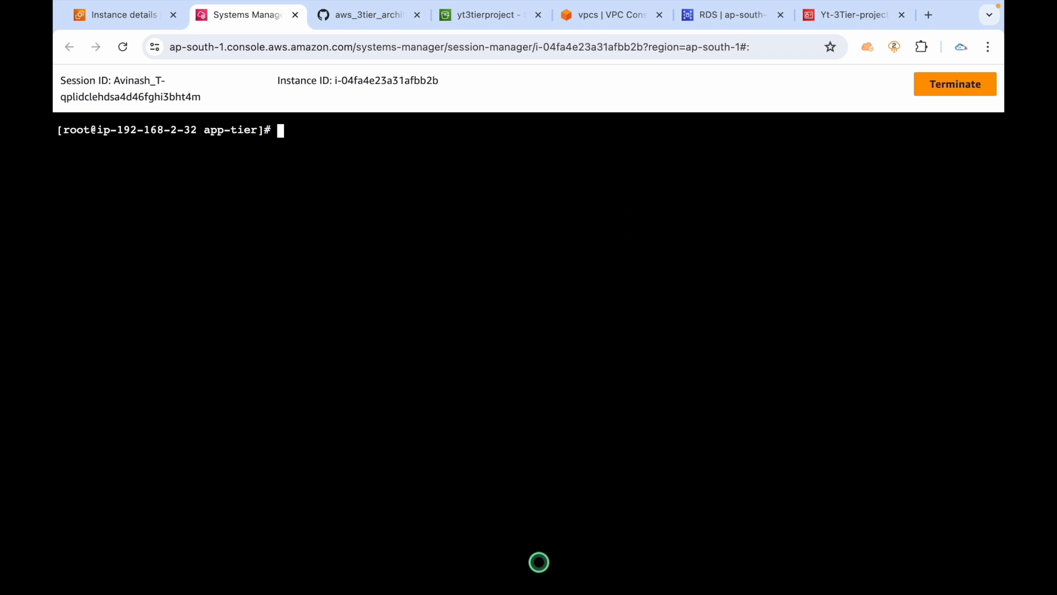
{"action": "key", "text": "Return"}
{"action": "key", "text": "Return"}
{"action": "key", "text": "Return"}
{"action": "key", "text": "Up"}
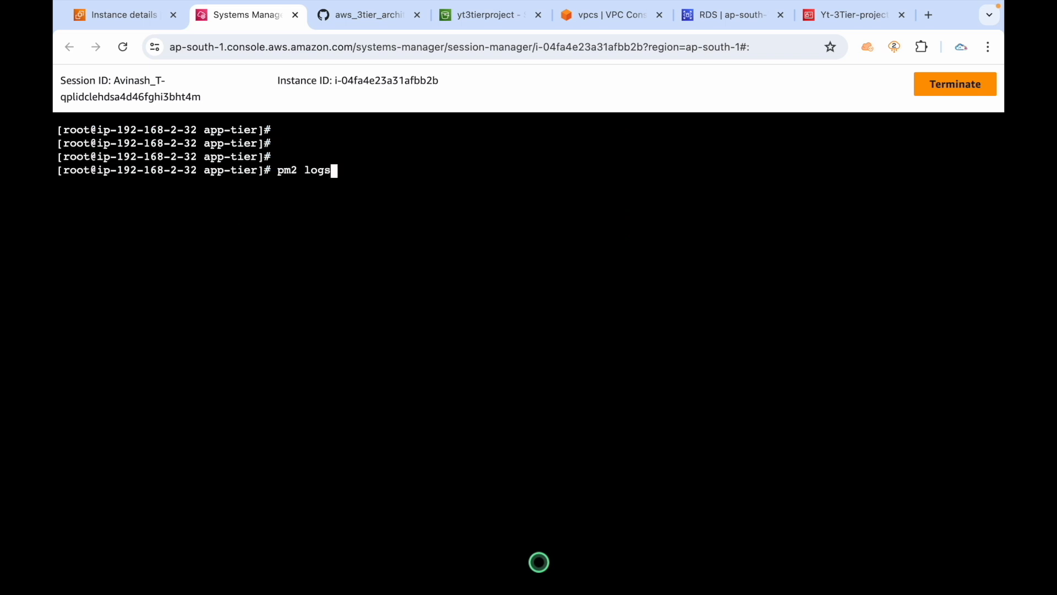
{"action": "key", "text": "Return"}
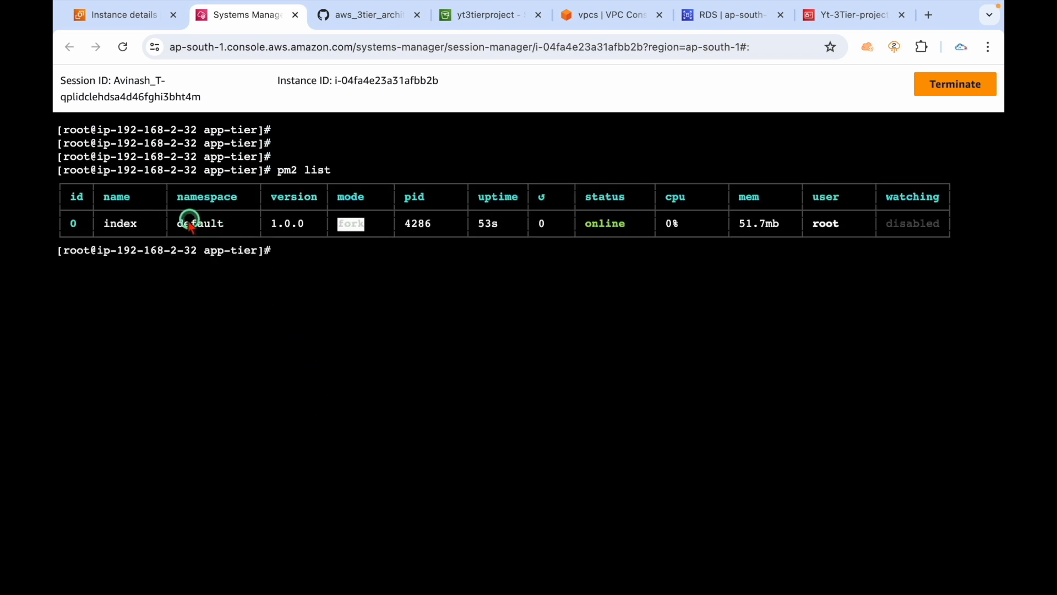
{"action": "left_click_drag", "start_coordinate": [157, 224], "coordinate": [600, 239]}
{"action": "left_click", "coordinate": [590, 299]}
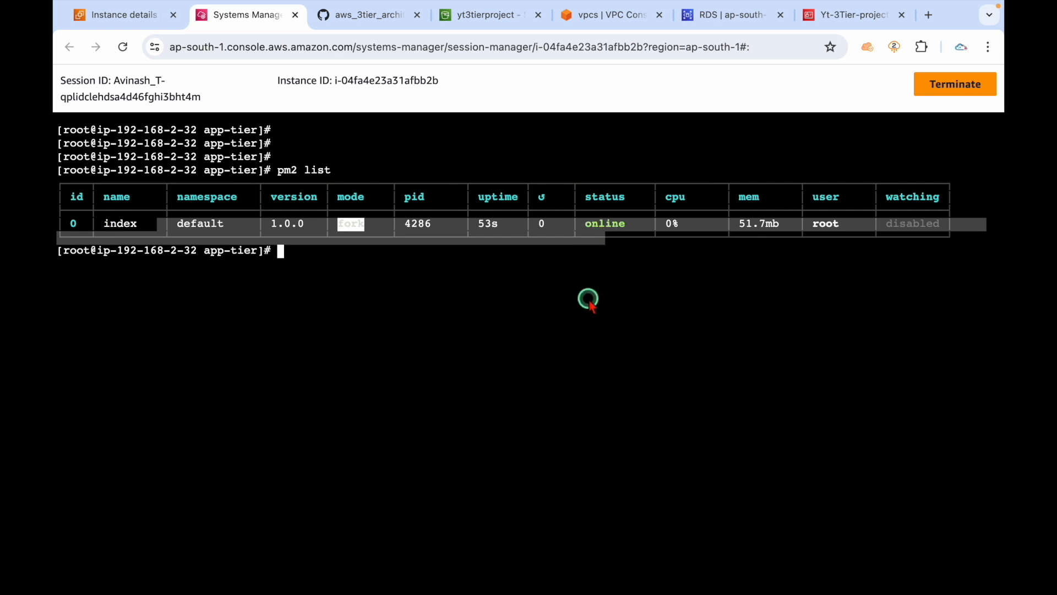
- List the app-tier folder with ls and print index.js with cat
{"action": "type", "text": "ls"}
{"action": "key", "text": "Return"}
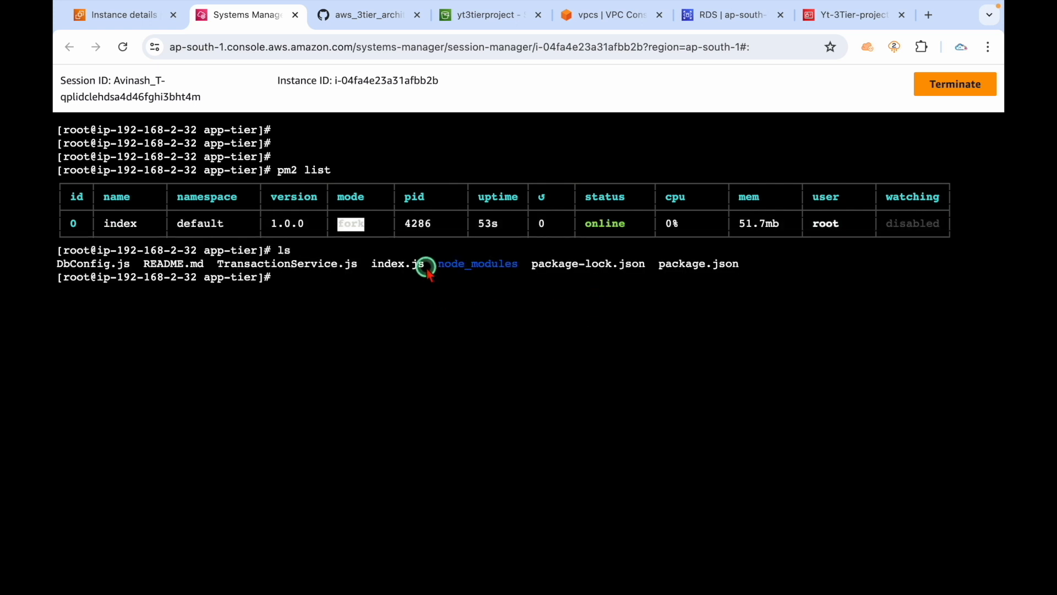
{"action": "left_click", "coordinate": [384, 323]}
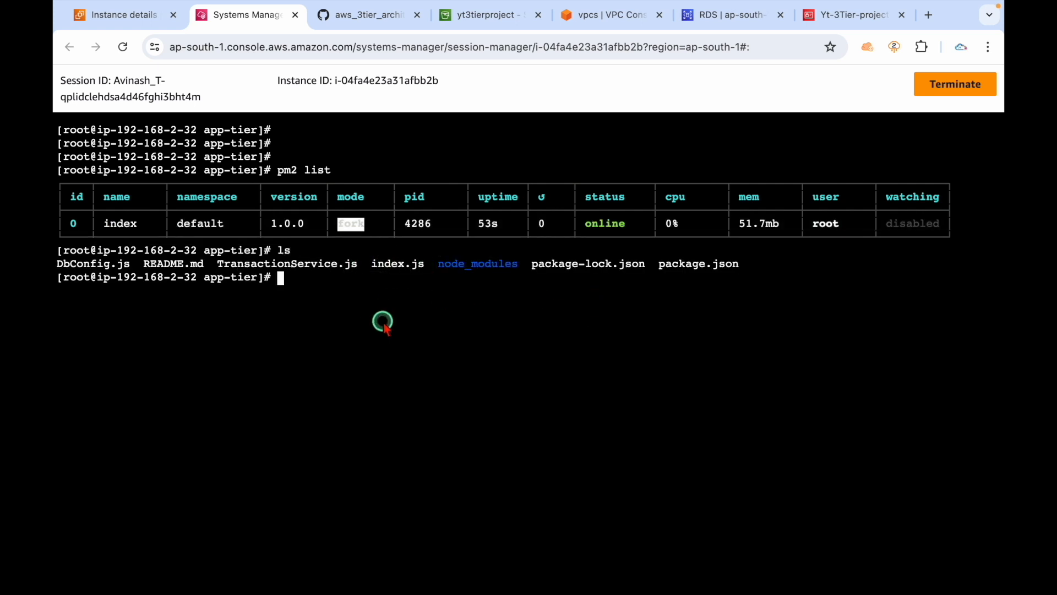
{"action": "type", "text": "cat index.js"}
{"action": "key", "text": "Return"}
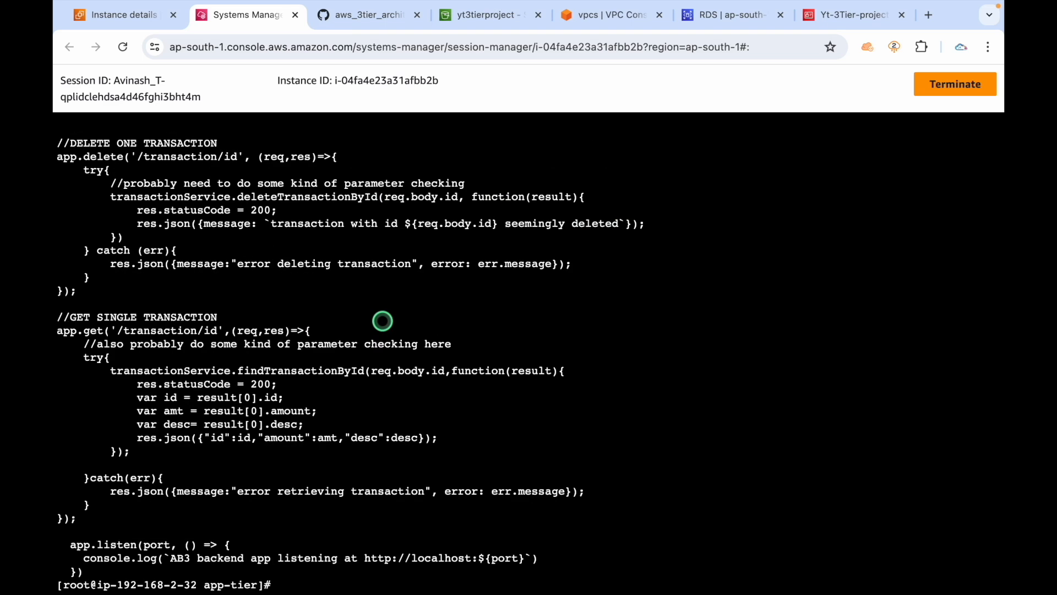
- Find the const port = 4000 line in index.js, then clear the terminal
{"action": "scroll", "coordinate": [382, 320], "scroll_direction": "up", "scroll_amount": 1}
{"action": "scroll", "coordinate": [382, 320], "scroll_direction": "down", "scroll_amount": 1}
{"action": "scroll", "coordinate": [383, 321], "scroll_direction": "up", "scroll_amount": 4}
{"action": "scroll", "coordinate": [383, 321], "scroll_direction": "up", "scroll_amount": 12}
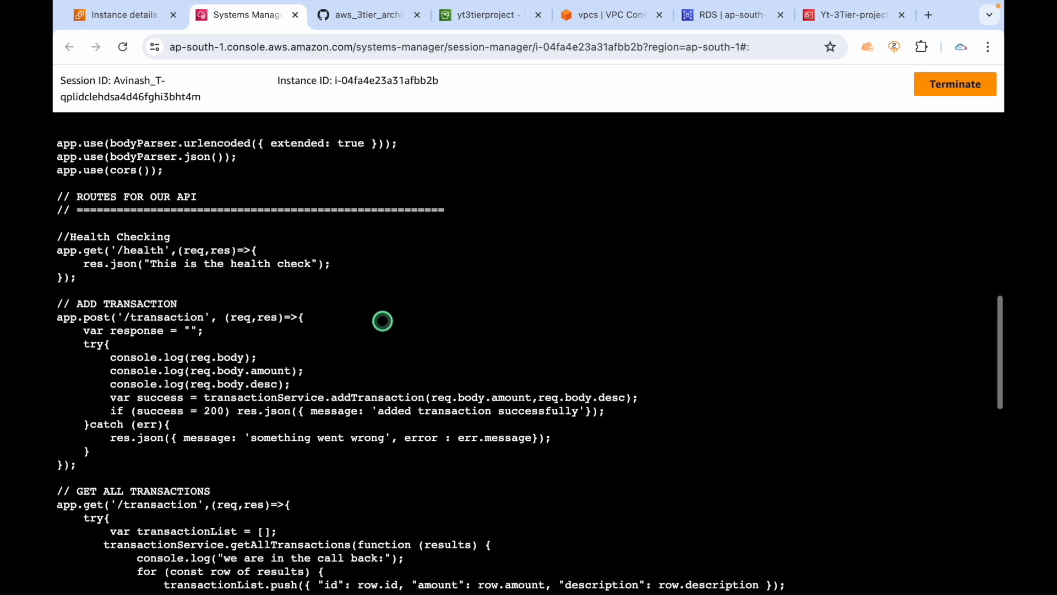
{"action": "scroll", "coordinate": [383, 321], "scroll_direction": "up", "scroll_amount": 9}
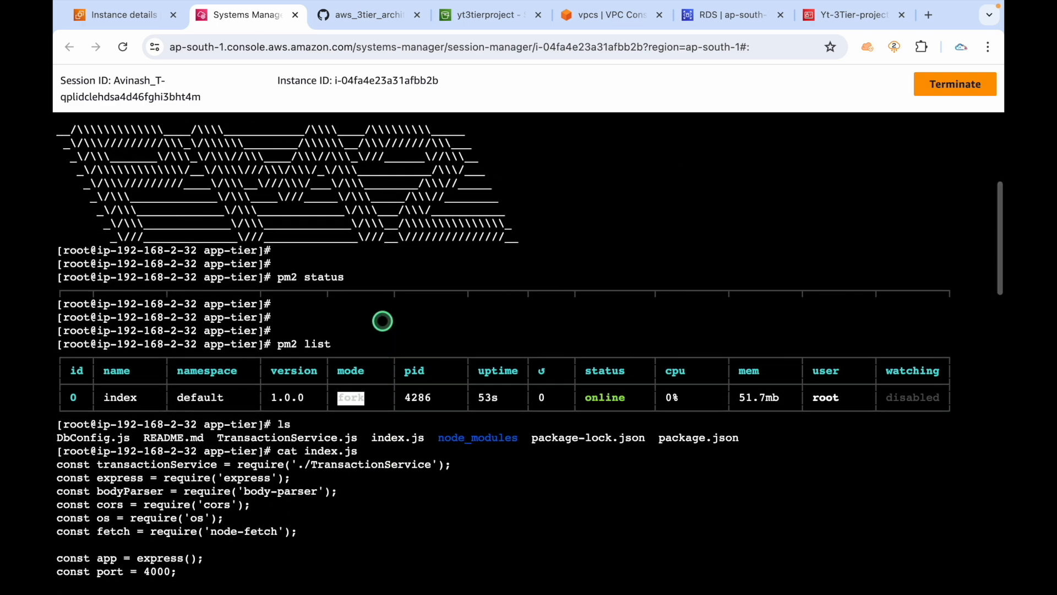
{"action": "scroll", "coordinate": [279, 421], "scroll_direction": "down", "scroll_amount": 2}
{"action": "left_click_drag", "start_coordinate": [184, 464], "coordinate": [99, 469]}
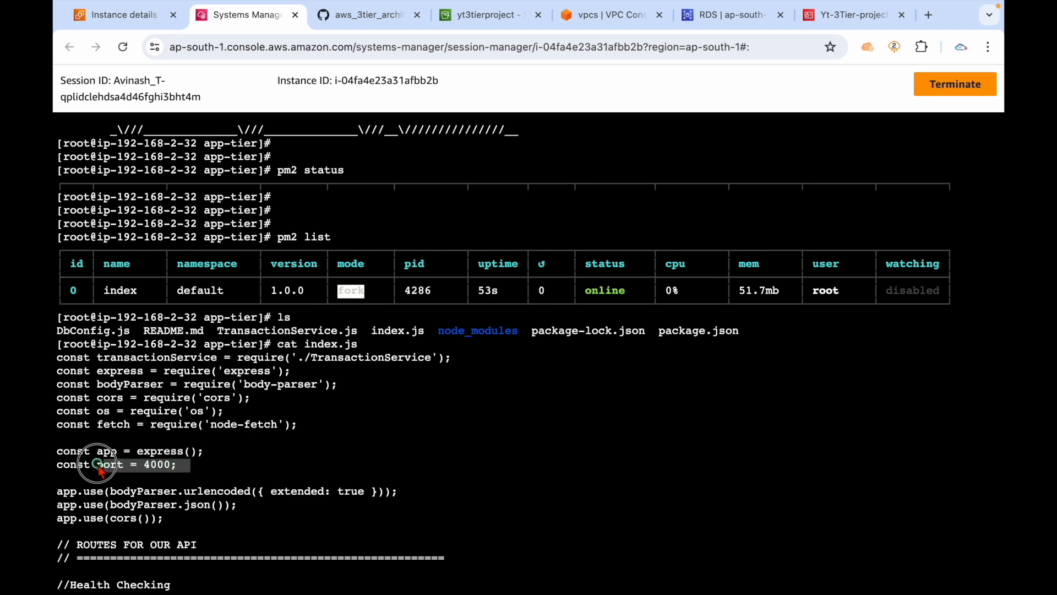
{"action": "left_click", "coordinate": [324, 453]}
{"action": "key", "text": "ctrl+l"}
{"action": "key", "text": "Return"}
{"action": "key", "text": "Return"}
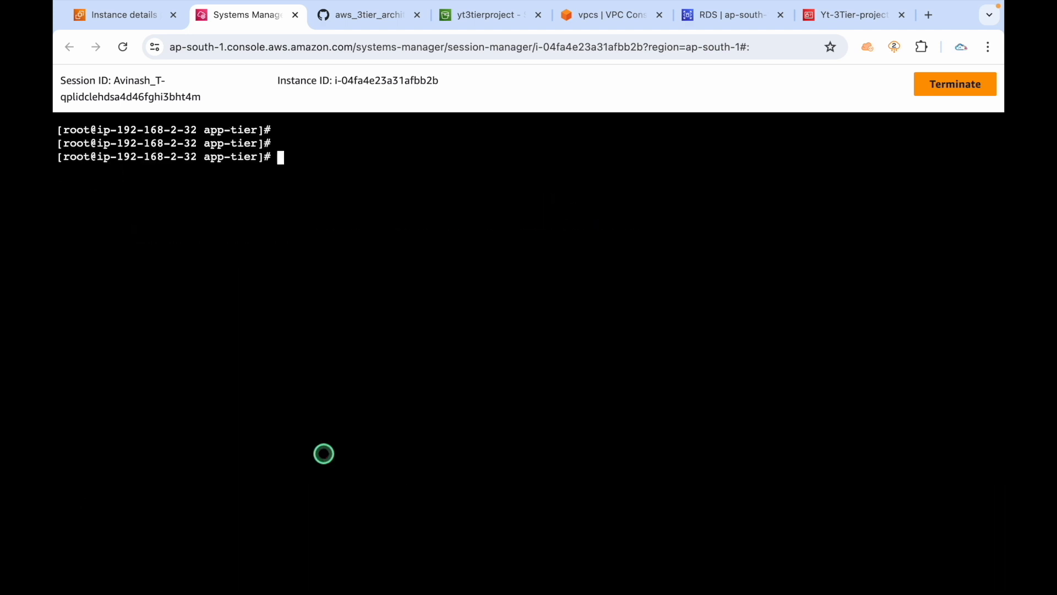
- Run pm2 startup from the GitHub steps to enable the pm2-root boot service
{"action": "left_click", "coordinate": [365, 17]}
{"action": "left_click_drag", "start_coordinate": [233, 429], "coordinate": [165, 430]}
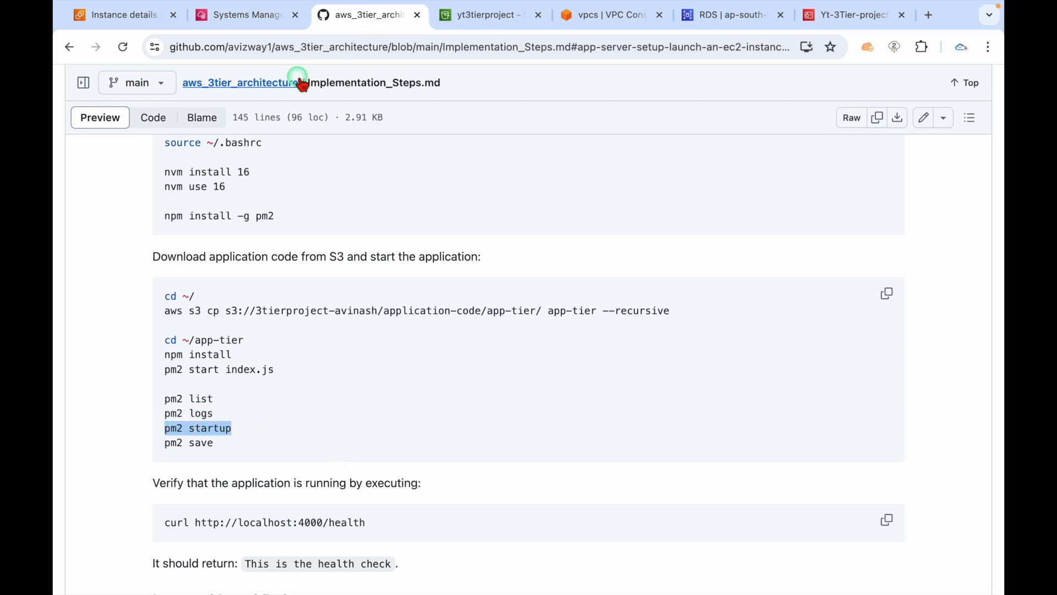
{"action": "left_click", "coordinate": [223, 17]}
{"action": "right_click", "coordinate": [352, 242]}
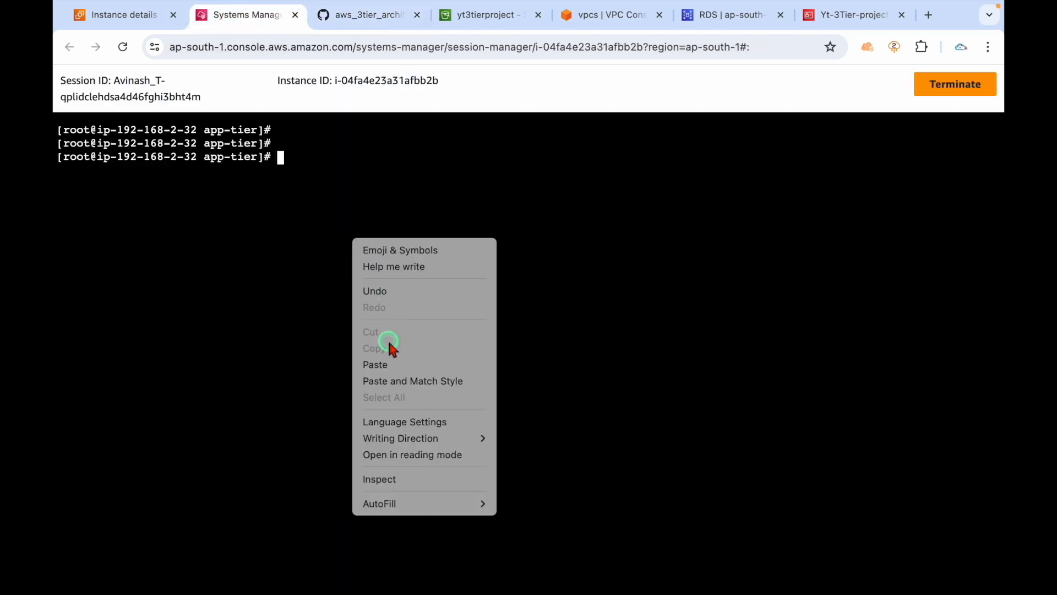
{"action": "left_click", "coordinate": [389, 365]}
{"action": "key", "text": "Return"}
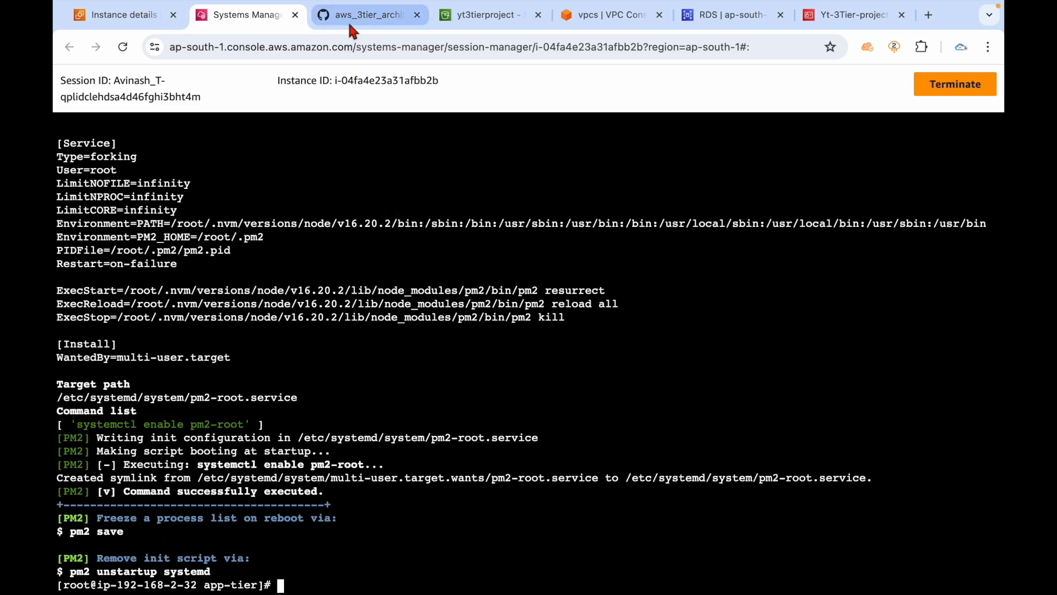
- Run pm2 save to store the process list, then clear the terminal
{"action": "left_click", "coordinate": [368, 14]}
{"action": "left_click_drag", "start_coordinate": [204, 443], "coordinate": [165, 442]}
{"action": "key", "text": "super+c"}
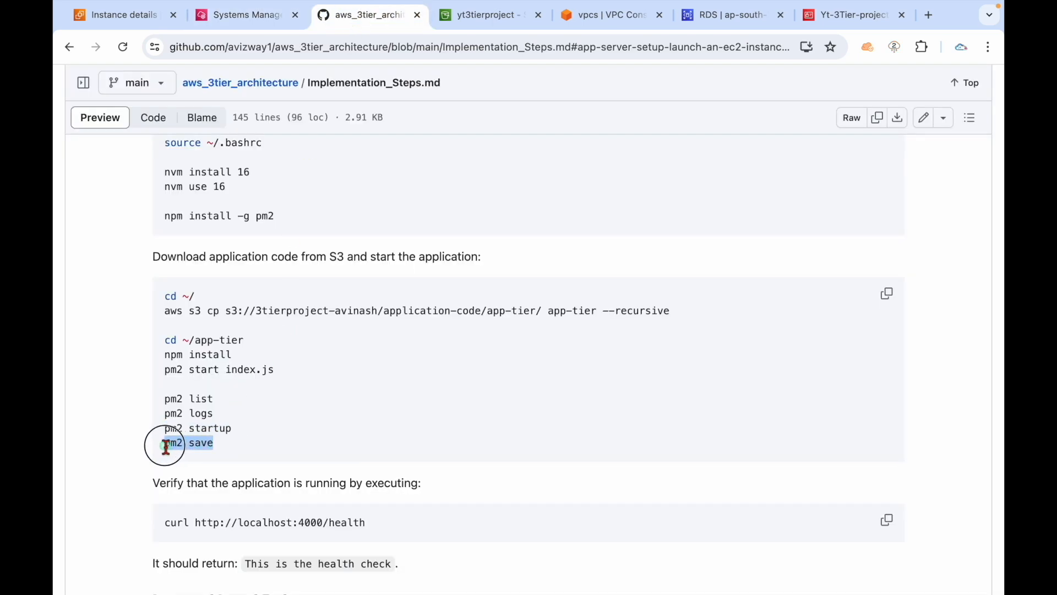
{"action": "left_click", "coordinate": [231, 16]}
{"action": "right_click", "coordinate": [350, 580]}
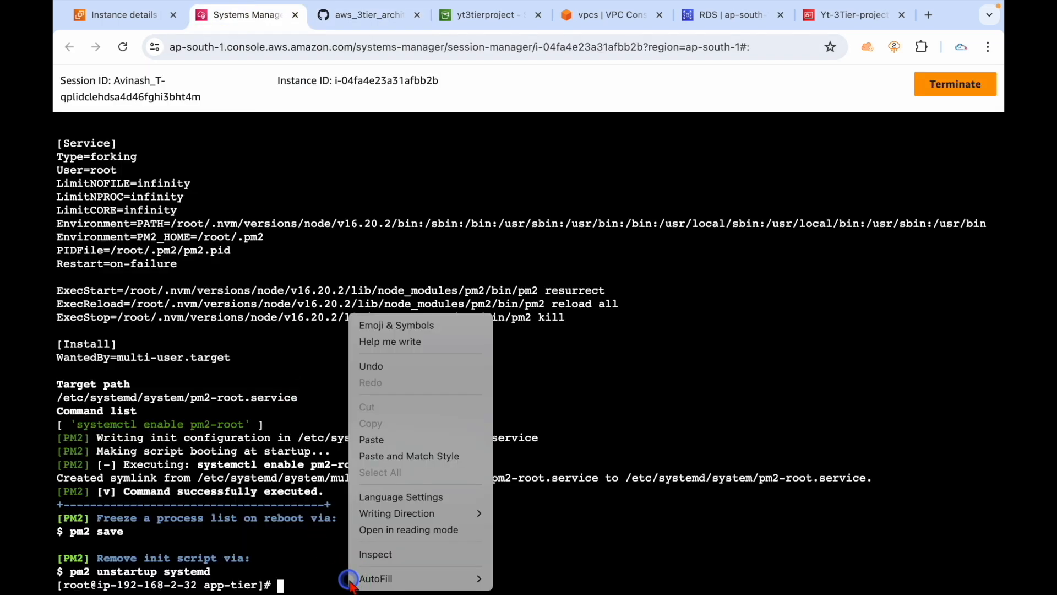
{"action": "left_click", "coordinate": [383, 439]}
{"action": "key", "text": "Return"}
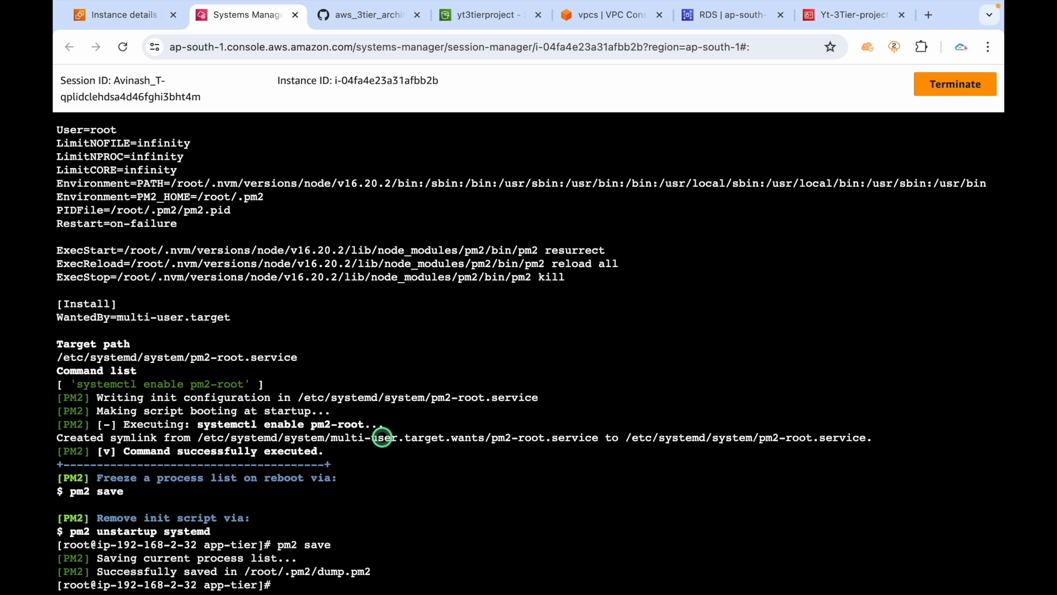
{"action": "key", "text": "ctrl+l"}
{"action": "key", "text": "Return"}
{"action": "key", "text": "Return"}
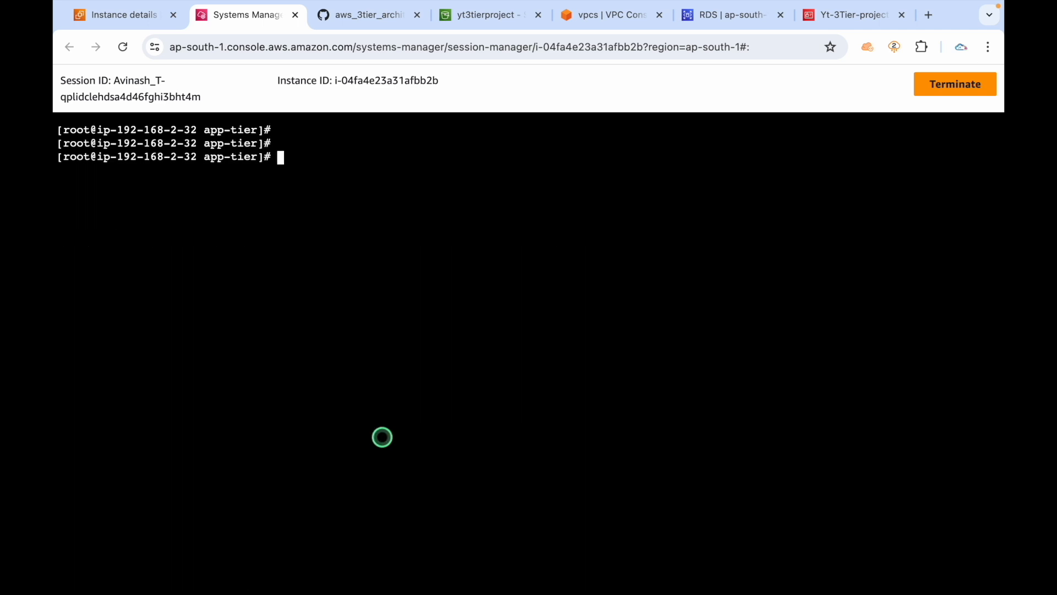
{"action": "left_click", "coordinate": [355, 20]}
{"action": "scroll", "coordinate": [307, 365], "scroll_direction": "down", "scroll_amount": 1}
{"action": "scroll", "coordinate": [307, 364], "scroll_direction": "down", "scroll_amount": 1}
{"action": "mouse_move", "coordinate": [165, 352]}
{"action": "left_mouse_down"}
{"action": "mouse_move", "coordinate": [375, 352]}
{"action": "mouse_move", "coordinate": [333, 353]}
{"action": "left_mouse_up"}
{"action": "left_click", "coordinate": [393, 351]}
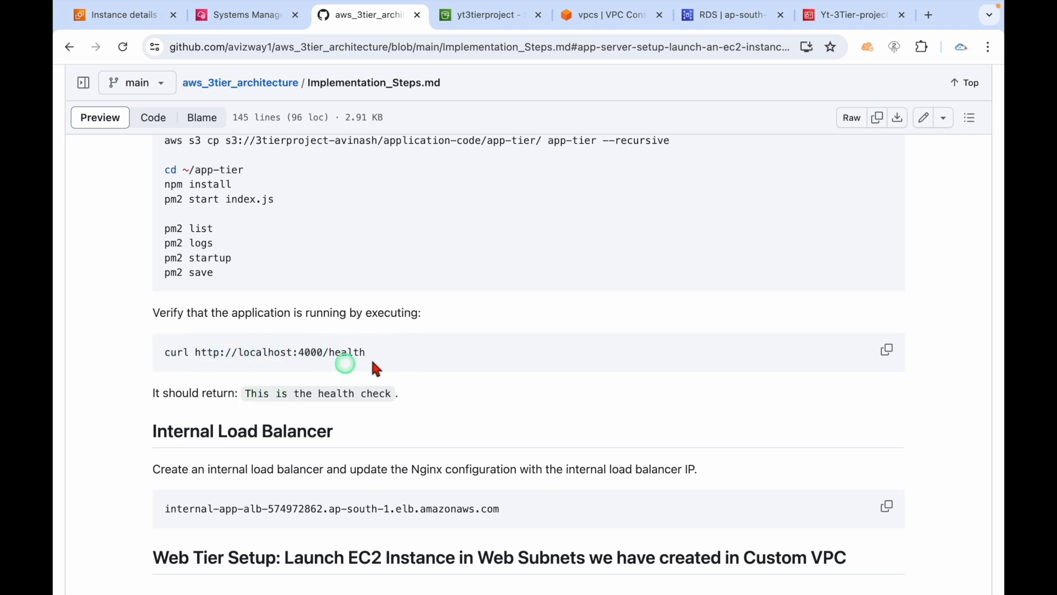
{"action": "left_click_drag", "start_coordinate": [394, 394], "coordinate": [235, 393]}
{"action": "left_click", "coordinate": [662, 329]}
{"action": "left_click", "coordinate": [887, 350]}
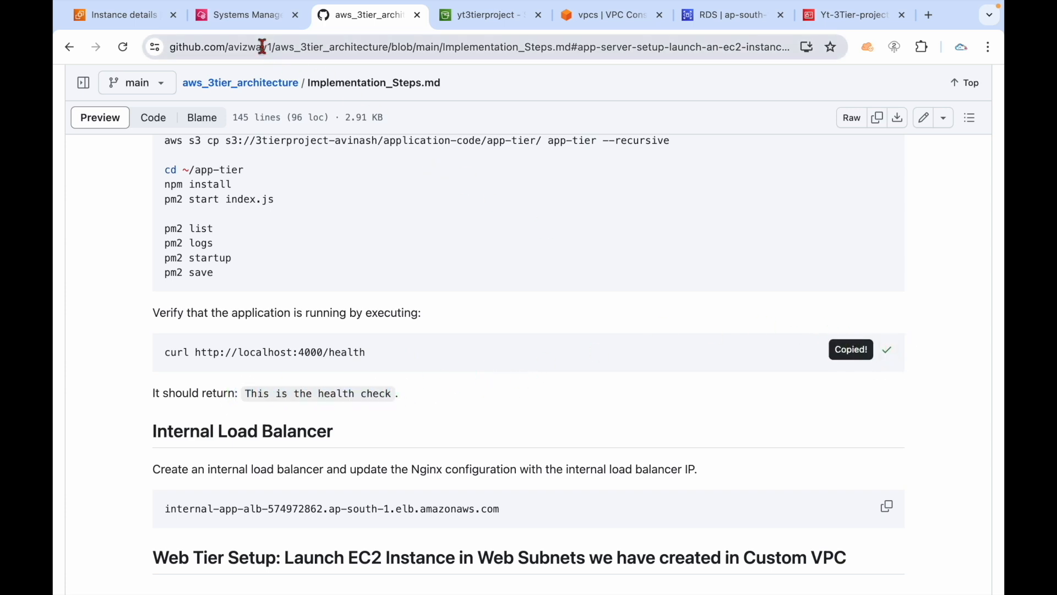
- Run the health check in the terminal and get 'This is the health check' back
{"action": "left_click", "coordinate": [251, 18]}
{"action": "left_click", "coordinate": [315, 201]}
{"action": "right_click", "coordinate": [315, 202]}
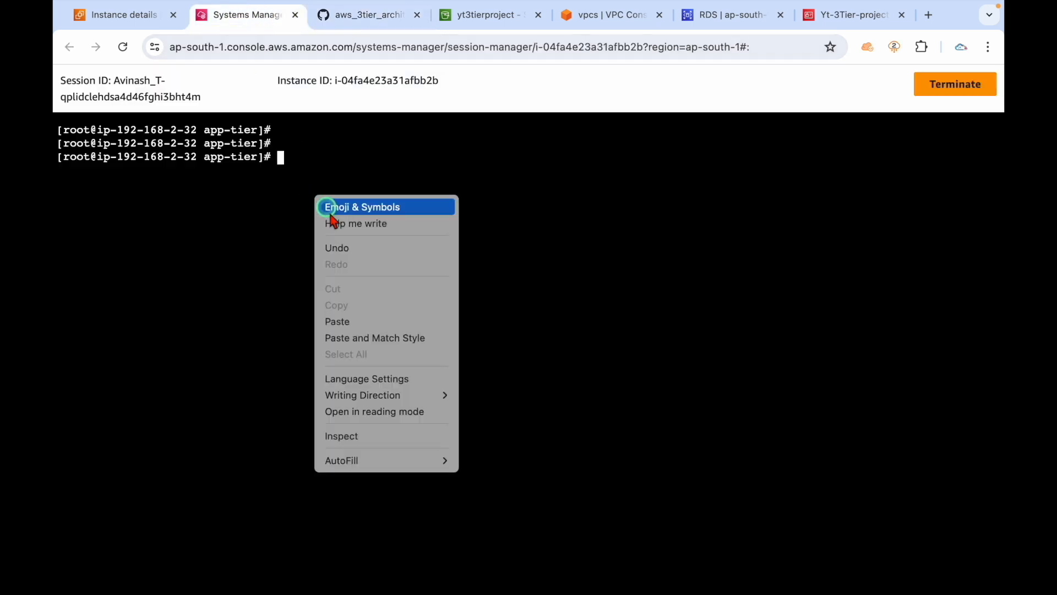
{"action": "left_click", "coordinate": [342, 317]}
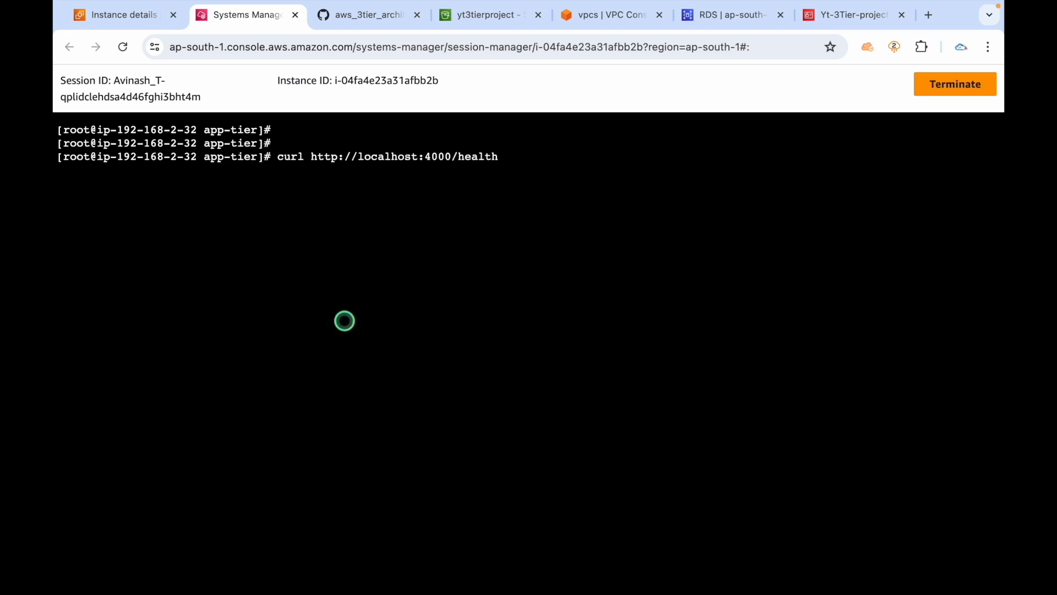
{"action": "key", "text": "Return"}
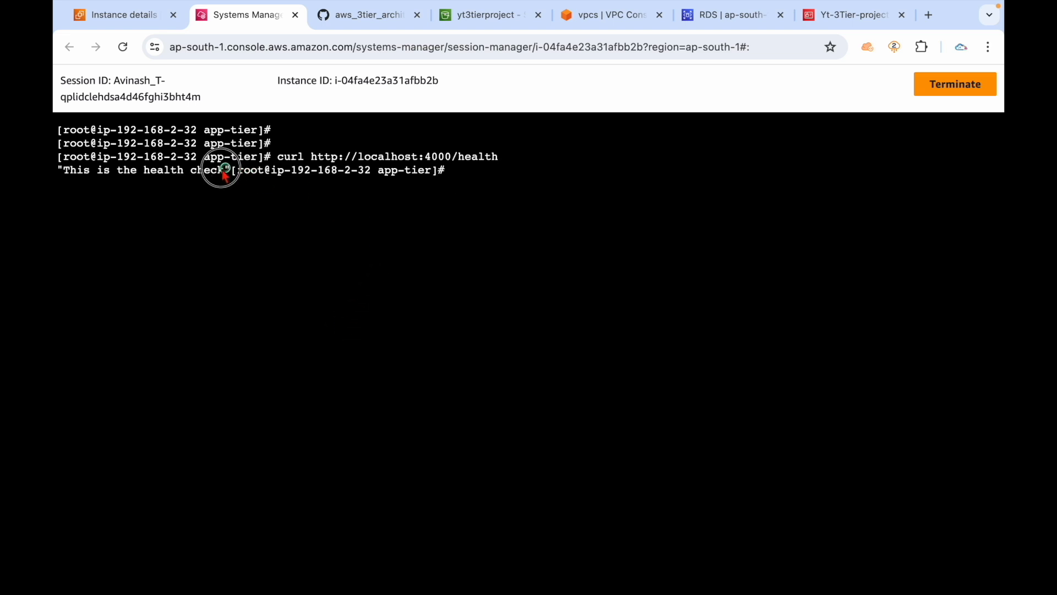
{"action": "left_click_drag", "start_coordinate": [223, 172], "coordinate": [52, 170]}
{"action": "left_click", "coordinate": [391, 226]}
{"action": "key", "text": "Return"}
{"action": "key", "text": "Return"}
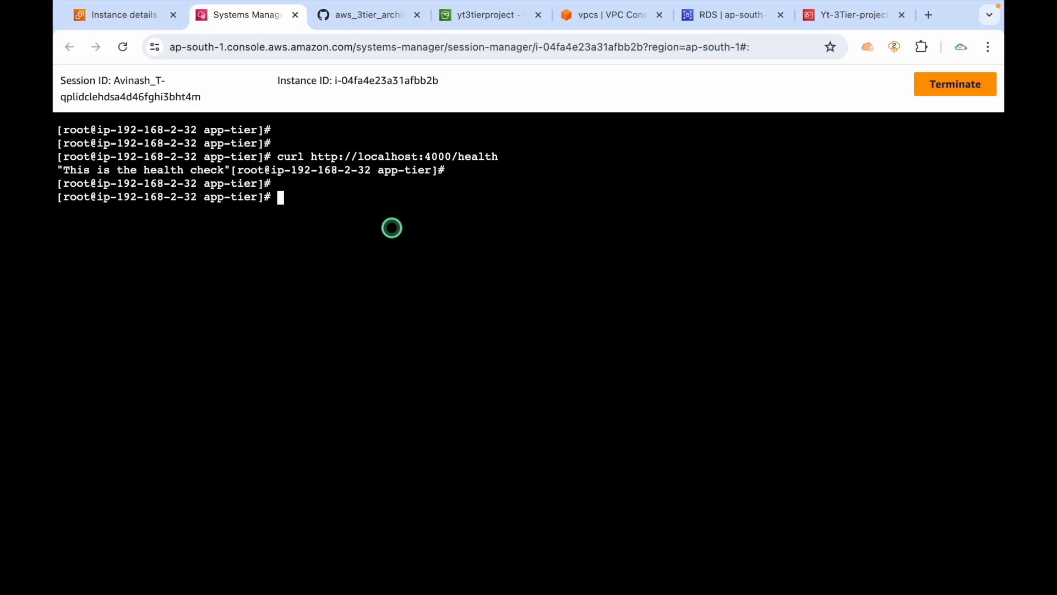
- Scroll phases.txt to Phase 4 and highlight the Internal Load Balancer step
{"action": "key", "text": "ctrl+Left"}
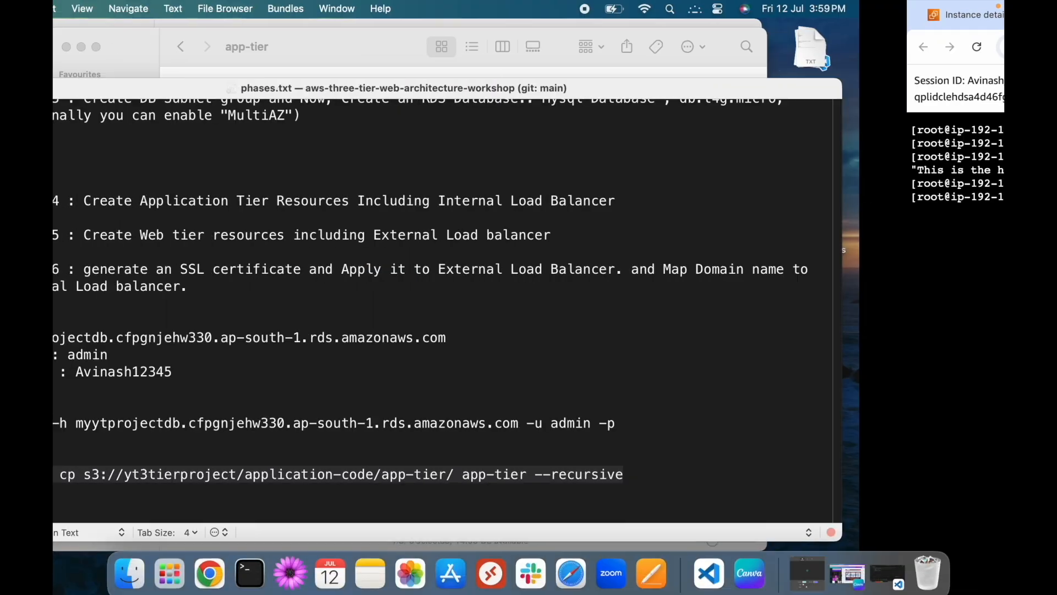
{"action": "scroll", "coordinate": [332, 307], "scroll_direction": "up", "scroll_amount": 6}
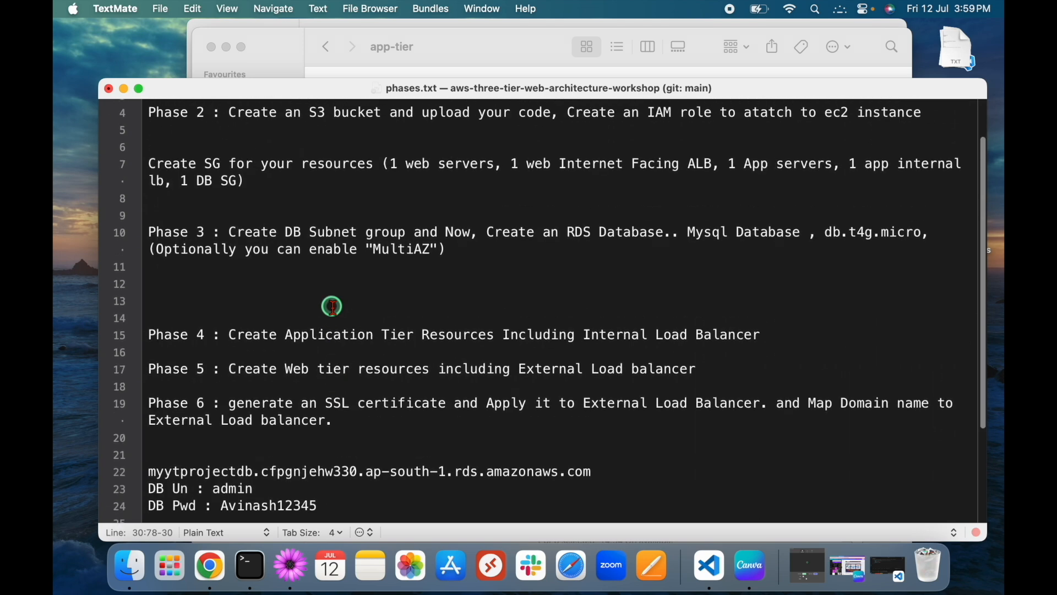
{"action": "left_click", "coordinate": [583, 302]}
{"action": "left_click_drag", "start_coordinate": [583, 302], "coordinate": [754, 299]}
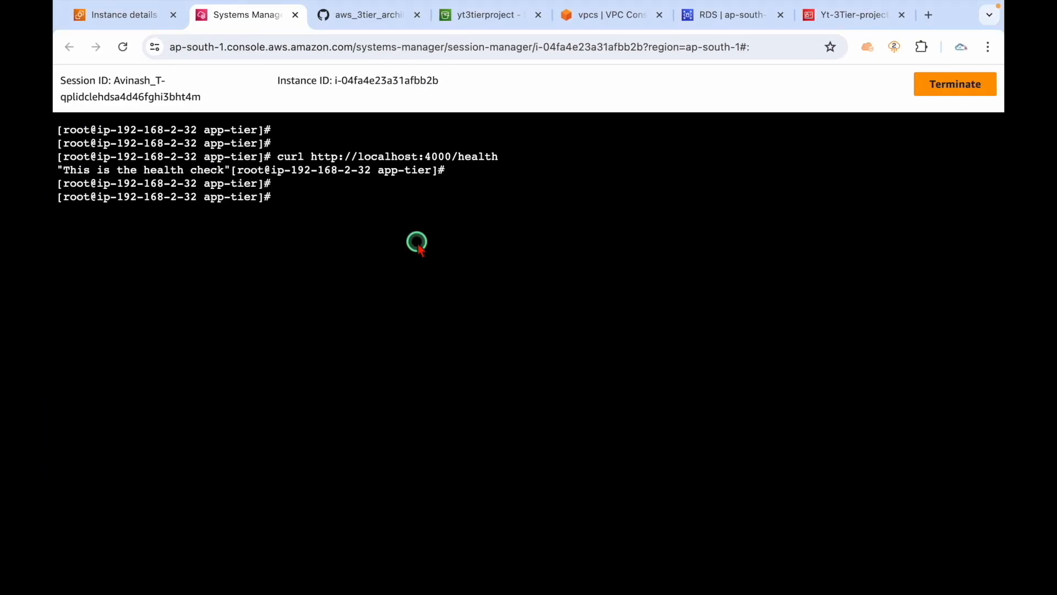
- Go from the EC2 instance details to the Target Groups list
{"action": "left_click", "coordinate": [134, 16]}
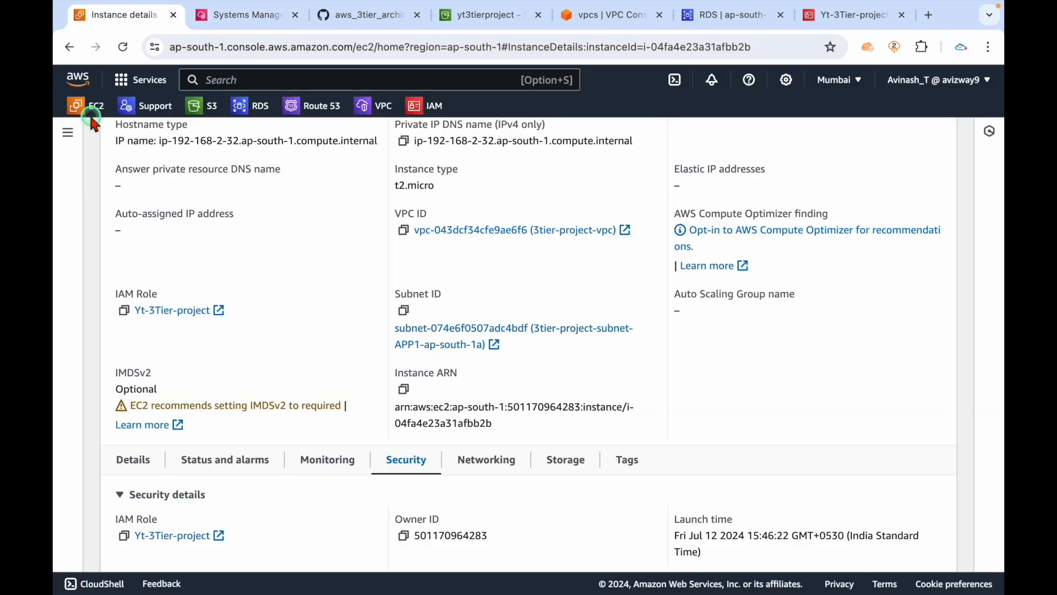
{"action": "scroll", "coordinate": [308, 211], "scroll_direction": "up", "scroll_amount": 4}
{"action": "left_click_drag", "start_coordinate": [384, 175], "coordinate": [478, 186]}
{"action": "left_click", "coordinate": [275, 318]}
{"action": "left_click", "coordinate": [68, 132]}
{"action": "scroll", "coordinate": [133, 445], "scroll_direction": "down", "scroll_amount": 5}
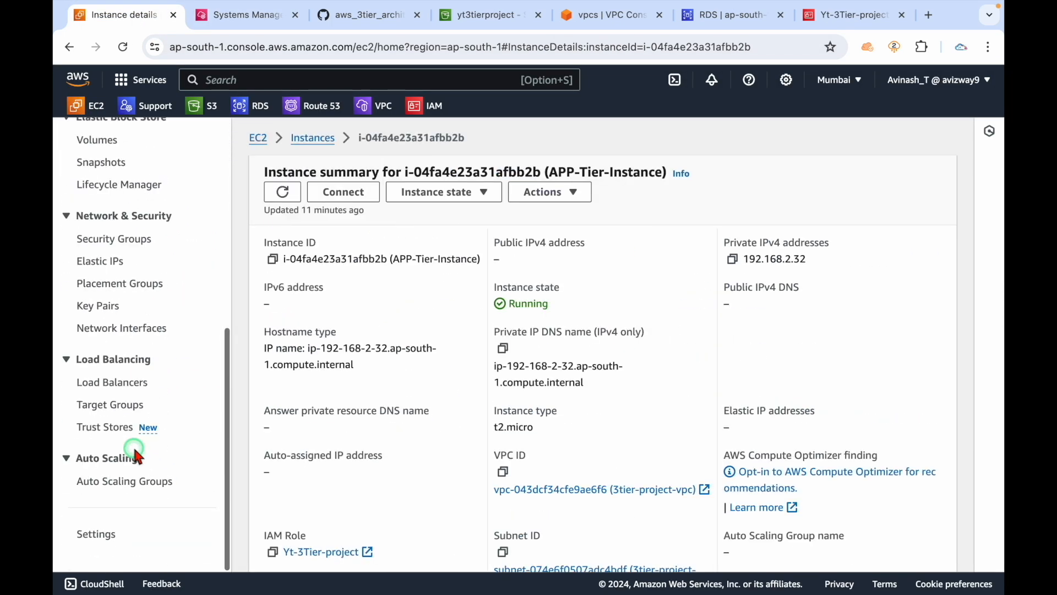
{"action": "left_click", "coordinate": [107, 405]}
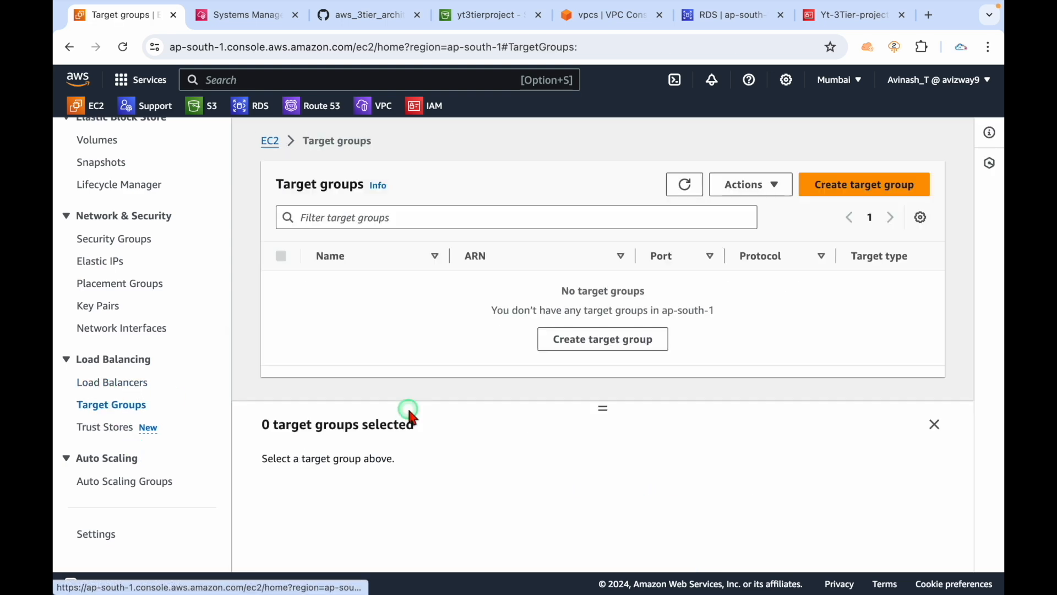
- Start an instances-type target group for app-int-alb with port 4000
{"action": "left_click", "coordinate": [863, 197]}
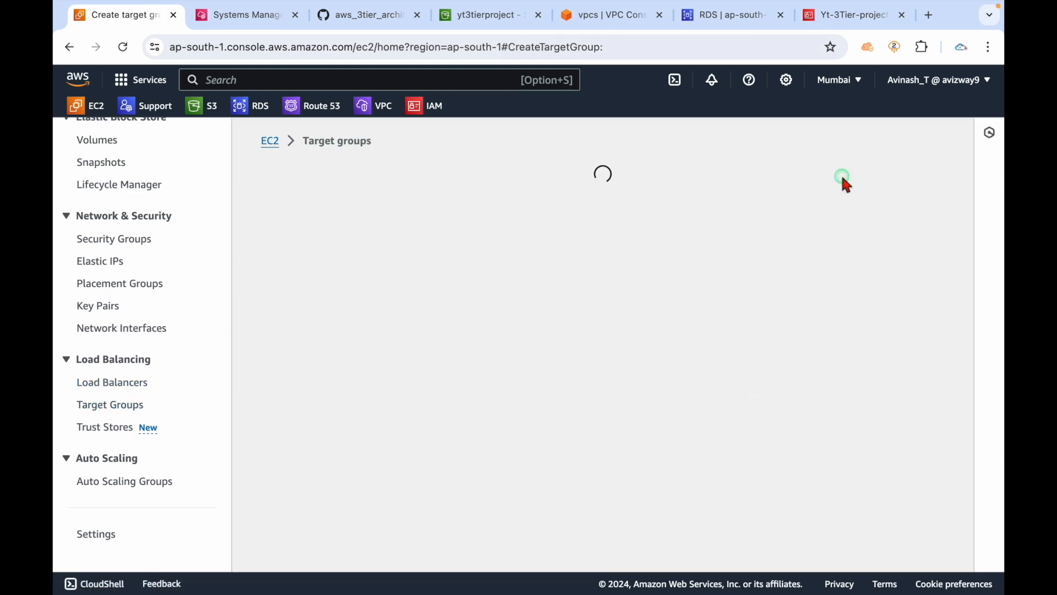
{"action": "left_click", "coordinate": [363, 333]}
{"action": "scroll", "coordinate": [470, 342], "scroll_direction": "down", "scroll_amount": 7}
{"action": "left_click", "coordinate": [442, 350]}
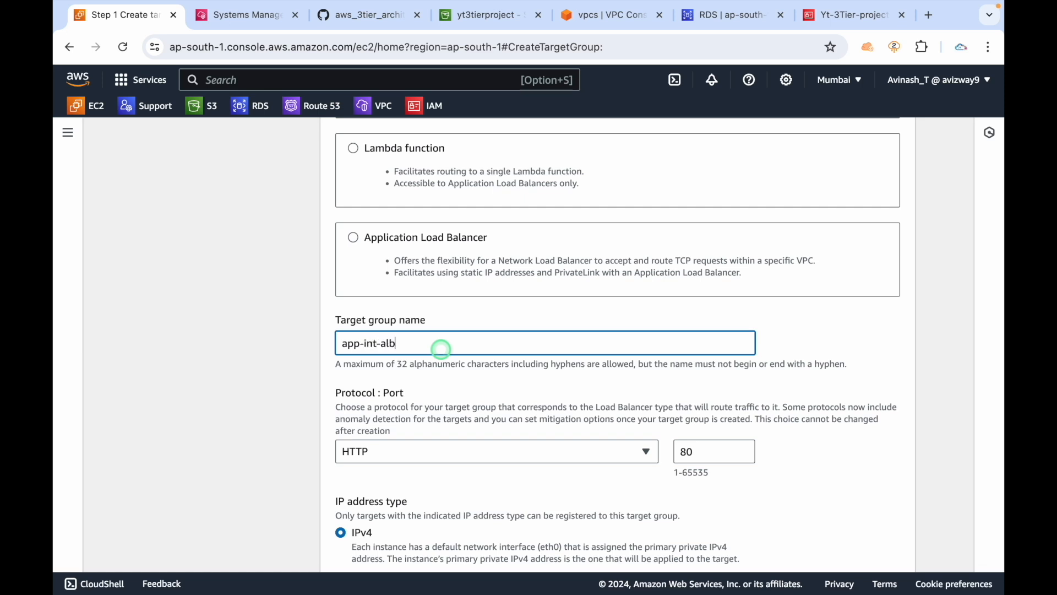
{"action": "scroll", "coordinate": [516, 371], "scroll_direction": "down", "scroll_amount": 3}
{"action": "mouse_move", "coordinate": [363, 262]}
{"action": "left_mouse_down"}
{"action": "mouse_move", "coordinate": [317, 269]}
{"action": "mouse_move", "coordinate": [378, 263]}
{"action": "left_mouse_up"}
{"action": "left_click", "coordinate": [380, 263]}
{"action": "scroll", "coordinate": [490, 314], "scroll_direction": "down", "scroll_amount": 1}
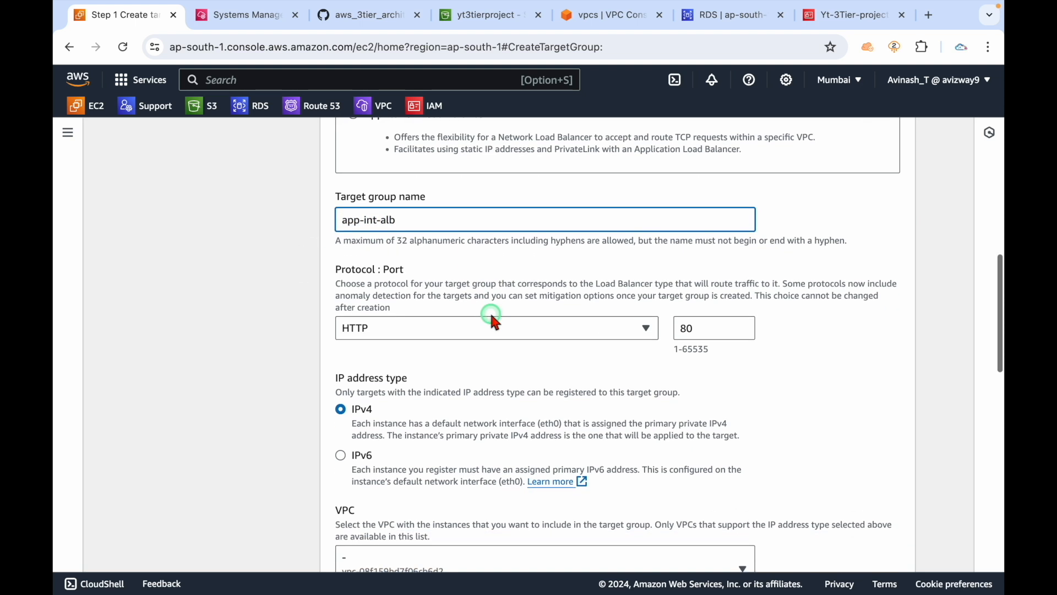
{"action": "double_click", "coordinate": [699, 329]}
{"action": "type", "text": "4000"}
{"action": "left_click", "coordinate": [710, 330]}
{"action": "double_click", "coordinate": [709, 330]}
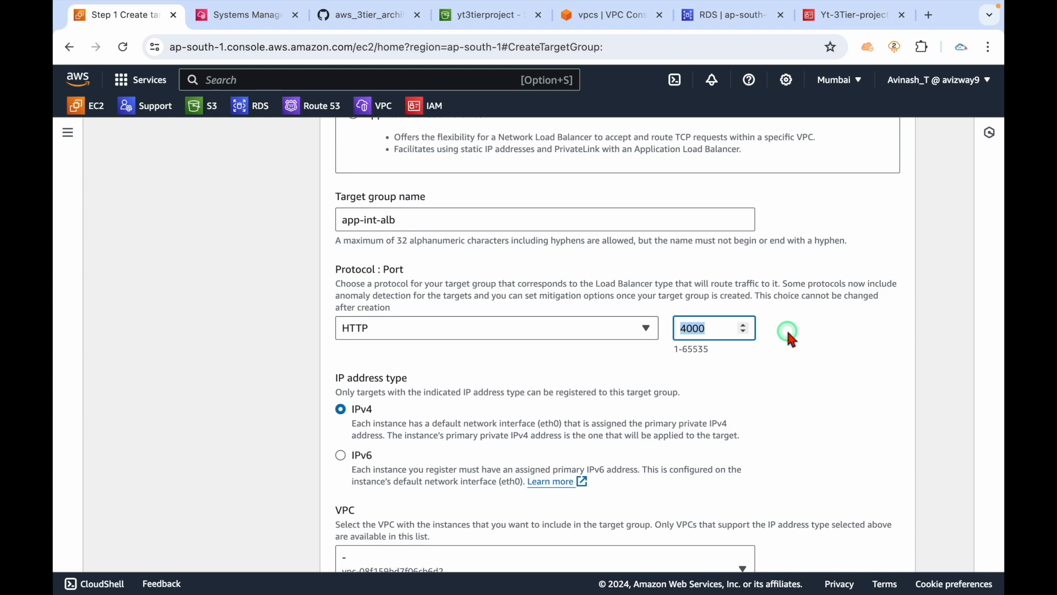
{"action": "left_click", "coordinate": [831, 345]}
{"action": "scroll", "coordinate": [833, 347], "scroll_direction": "down", "scroll_amount": 10}
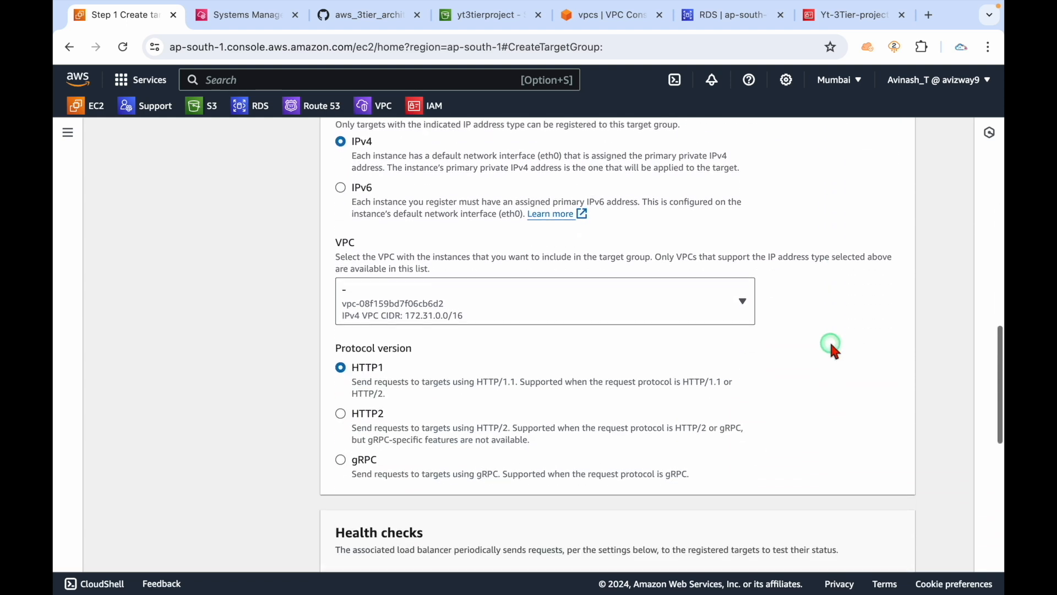
- Set the health check path to /health, matching the terminal's curl command
{"action": "left_click", "coordinate": [569, 394]}
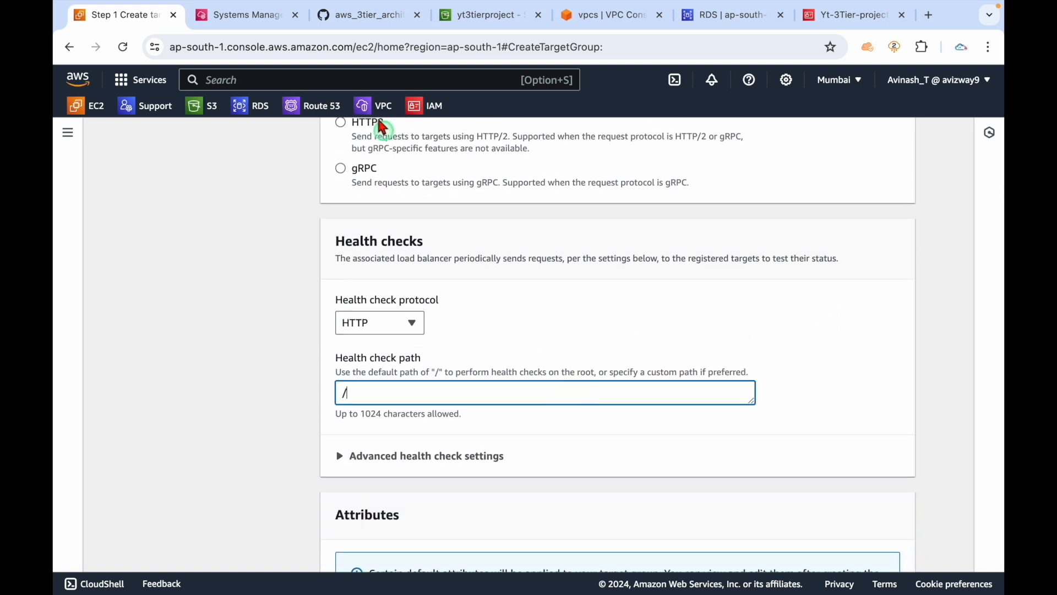
{"action": "left_click", "coordinate": [257, 21]}
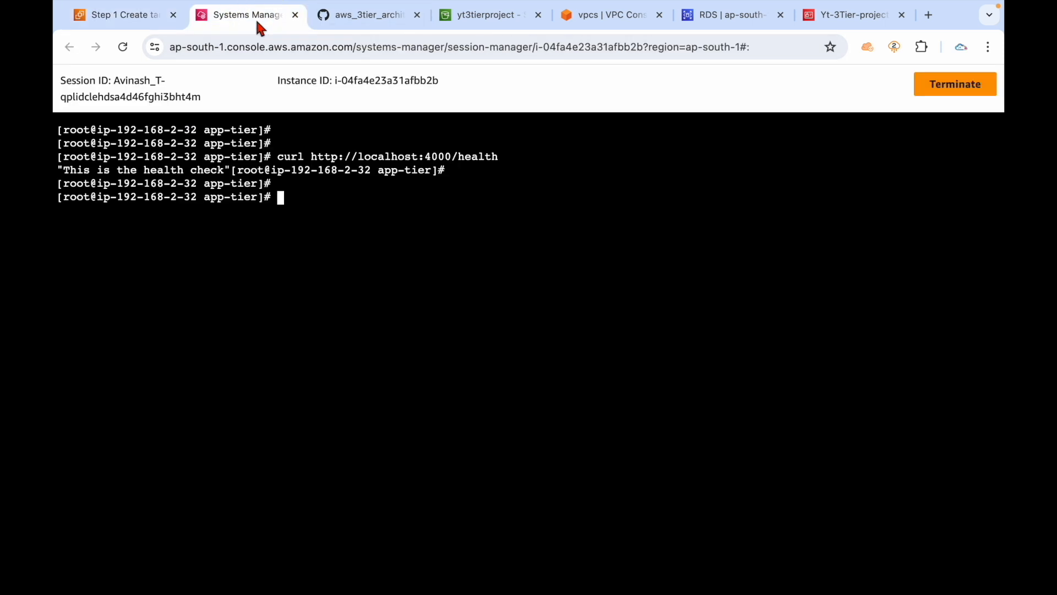
{"action": "left_click_drag", "start_coordinate": [512, 157], "coordinate": [458, 161]}
{"action": "left_click", "coordinate": [458, 160]}
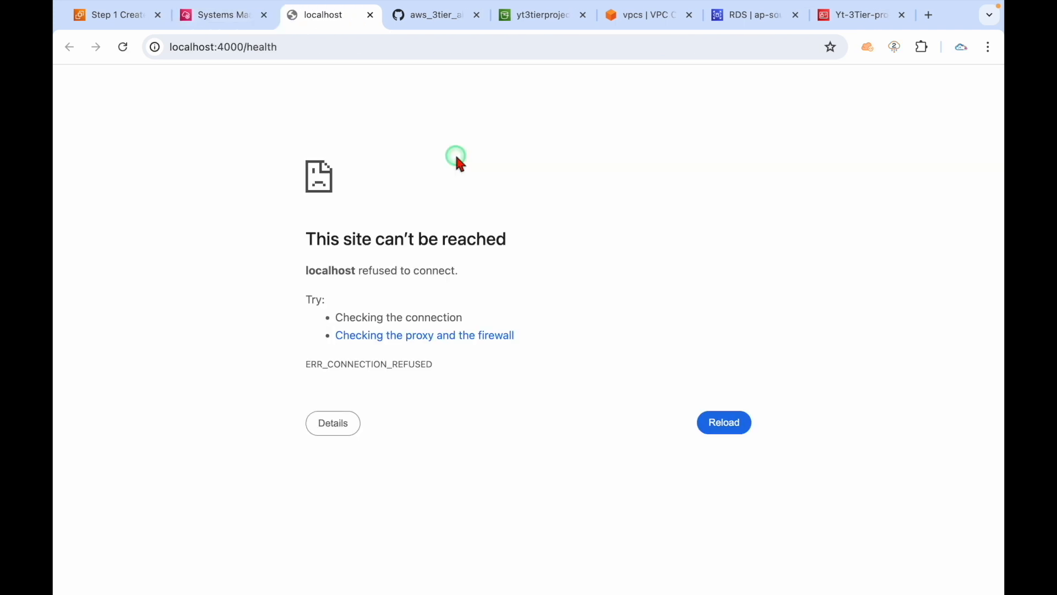
{"action": "double_click", "coordinate": [333, 48]}
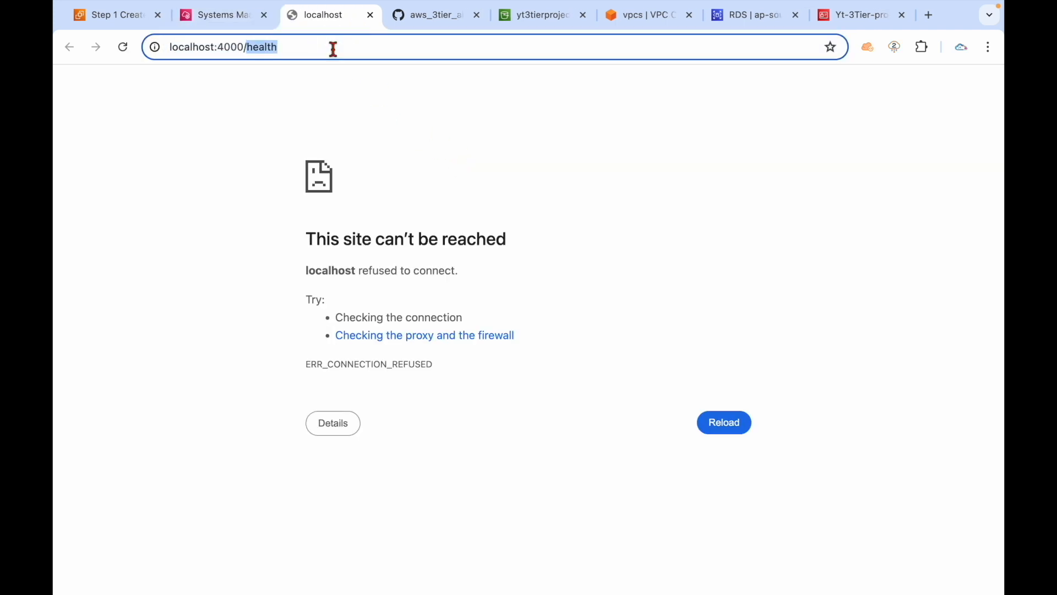
{"action": "left_click", "coordinate": [371, 16]}
{"action": "left_click", "coordinate": [118, 14]}
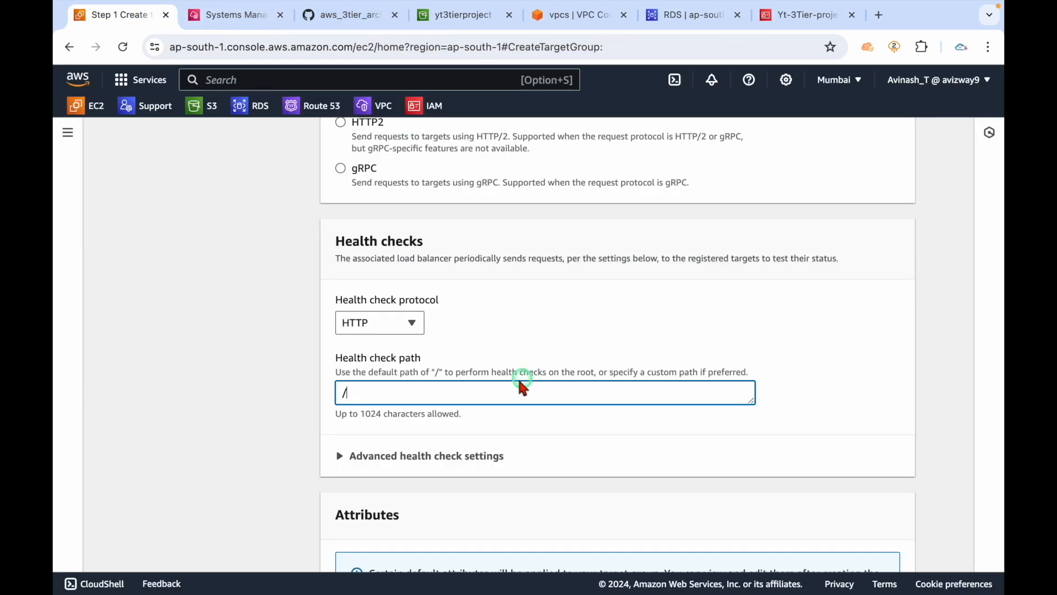
- Continue to Register targets, refresh the instances, then return to group details
{"action": "scroll", "coordinate": [587, 428], "scroll_direction": "down", "scroll_amount": 3}
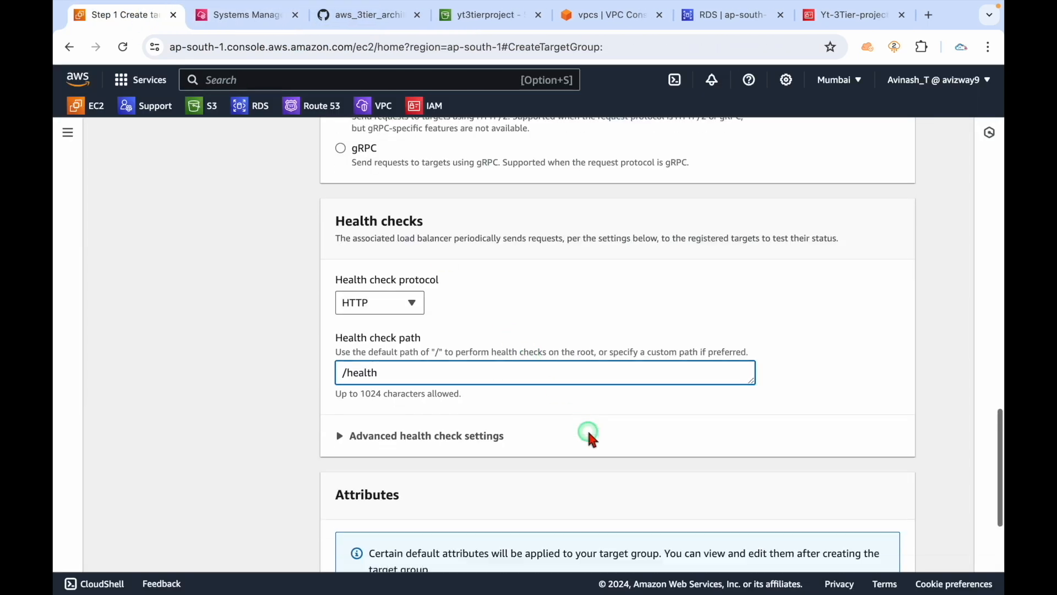
{"action": "left_click", "coordinate": [892, 545]}
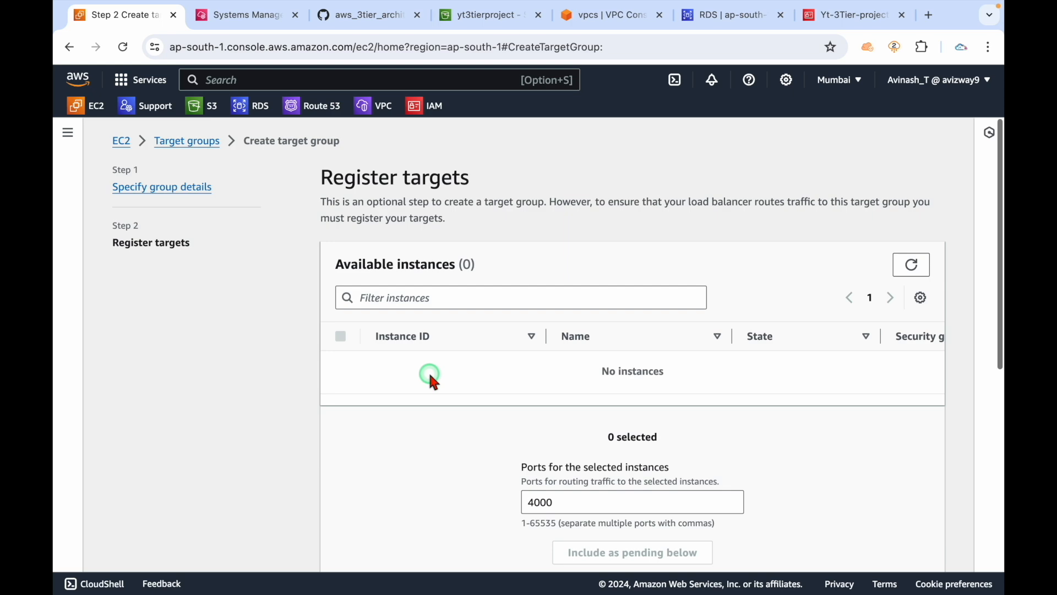
{"action": "left_click", "coordinate": [907, 264]}
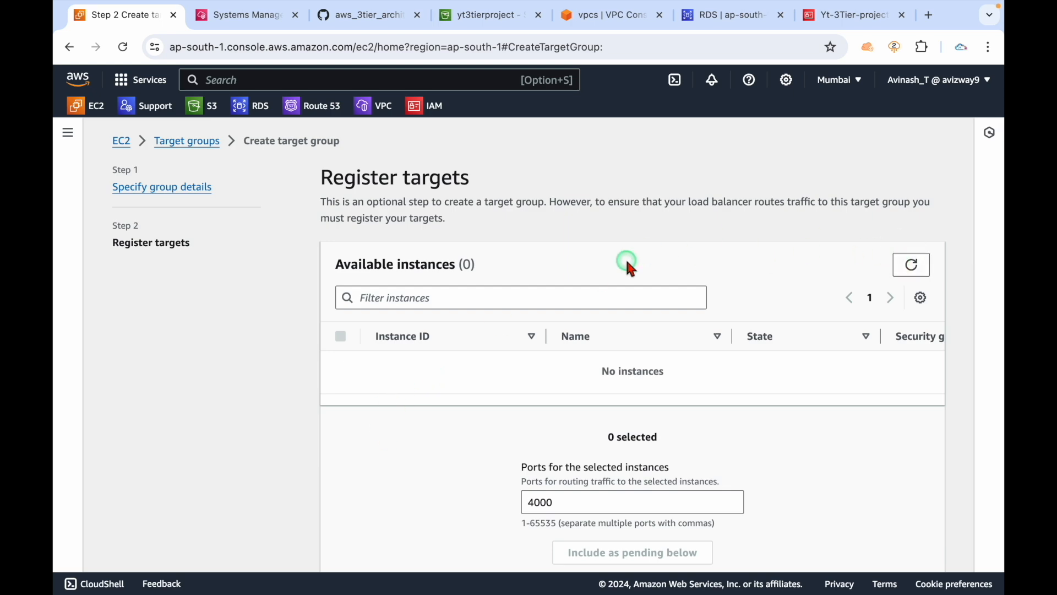
{"action": "scroll", "coordinate": [625, 266], "scroll_direction": "down", "scroll_amount": 5}
{"action": "left_click", "coordinate": [771, 545]}
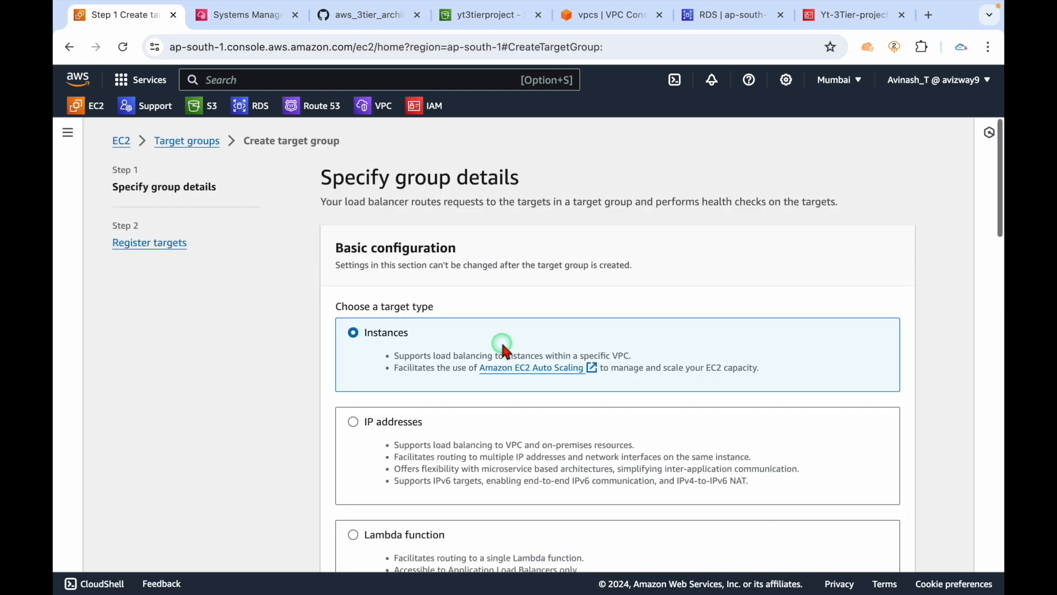
- Place the group in 3tier-project-vpc and select APP-Tier-Instance as a target
{"action": "scroll", "coordinate": [501, 341], "scroll_direction": "down", "scroll_amount": 10}
{"action": "scroll", "coordinate": [511, 418], "scroll_direction": "down", "scroll_amount": 5}
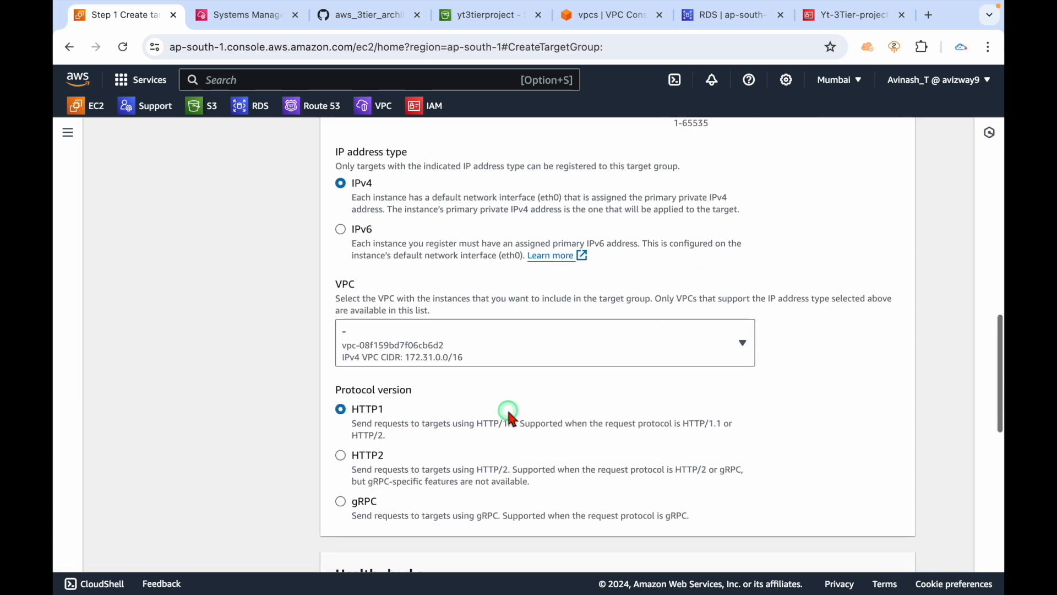
{"action": "left_click", "coordinate": [448, 287]}
{"action": "left_click", "coordinate": [579, 391]}
{"action": "scroll", "coordinate": [617, 396], "scroll_direction": "down", "scroll_amount": 9}
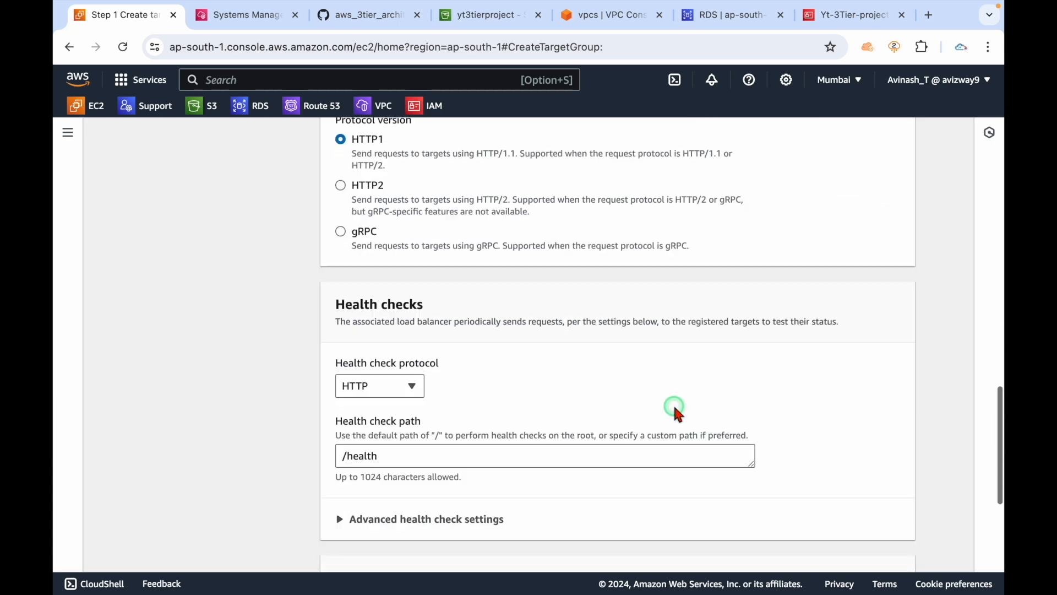
{"action": "left_click", "coordinate": [889, 542]}
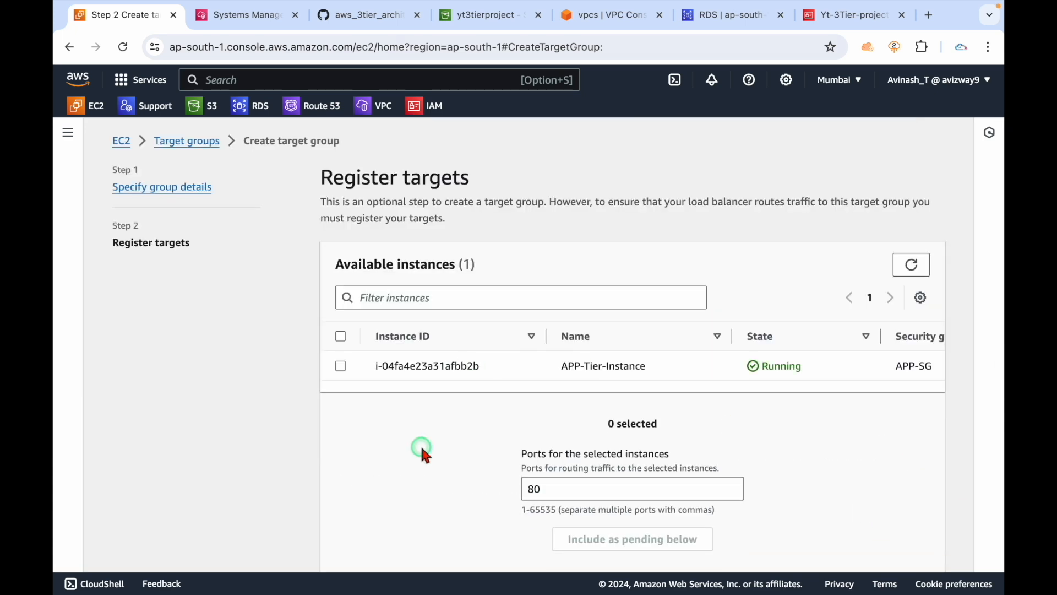
{"action": "left_click_drag", "start_coordinate": [669, 365], "coordinate": [515, 368]}
{"action": "left_click", "coordinate": [341, 367]}
{"action": "scroll", "coordinate": [378, 448], "scroll_direction": "down", "scroll_amount": 5}
{"action": "left_click_drag", "start_coordinate": [577, 252], "coordinate": [473, 258]}
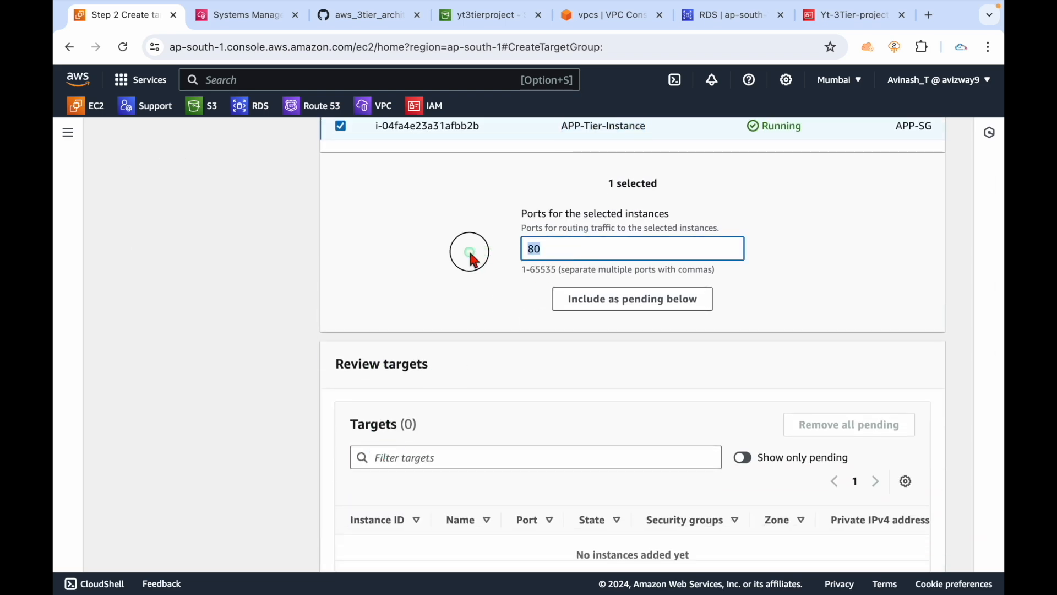
{"action": "scroll", "coordinate": [786, 431], "scroll_direction": "down", "scroll_amount": 2}
- Go back and change the app-int-alb target group's HTTP port to 4000
{"action": "left_click", "coordinate": [787, 545]}
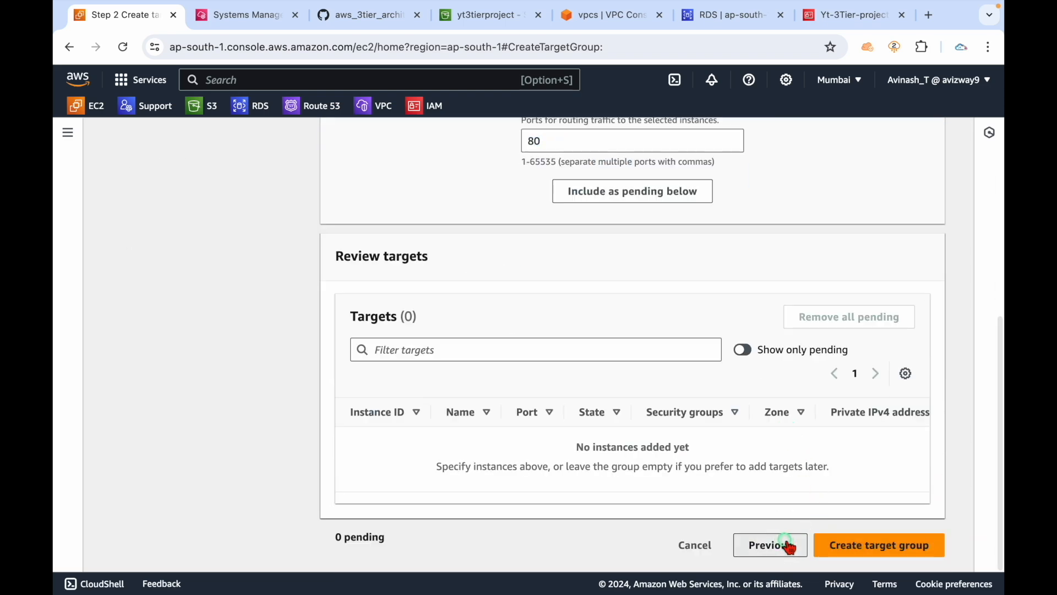
{"action": "scroll", "coordinate": [603, 429], "scroll_direction": "down", "scroll_amount": 10}
{"action": "left_click_drag", "start_coordinate": [716, 229], "coordinate": [655, 238]}
{"action": "type", "text": "4000"}
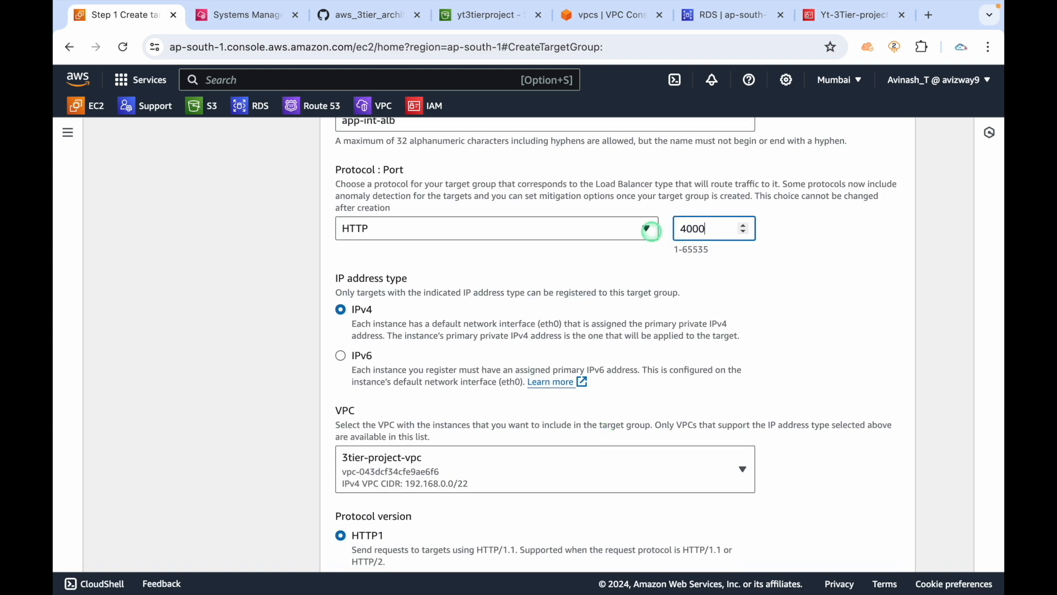
{"action": "left_click_drag", "start_coordinate": [342, 412], "coordinate": [813, 438]}
{"action": "left_click", "coordinate": [813, 438]}
{"action": "scroll", "coordinate": [813, 438], "scroll_direction": "down", "scroll_amount": 10}
{"action": "scroll", "coordinate": [817, 448], "scroll_direction": "down", "scroll_amount": 3}
- Register APP-Tier-Instance as a pending target and create the app-int-alb target group
{"action": "left_click", "coordinate": [885, 545]}
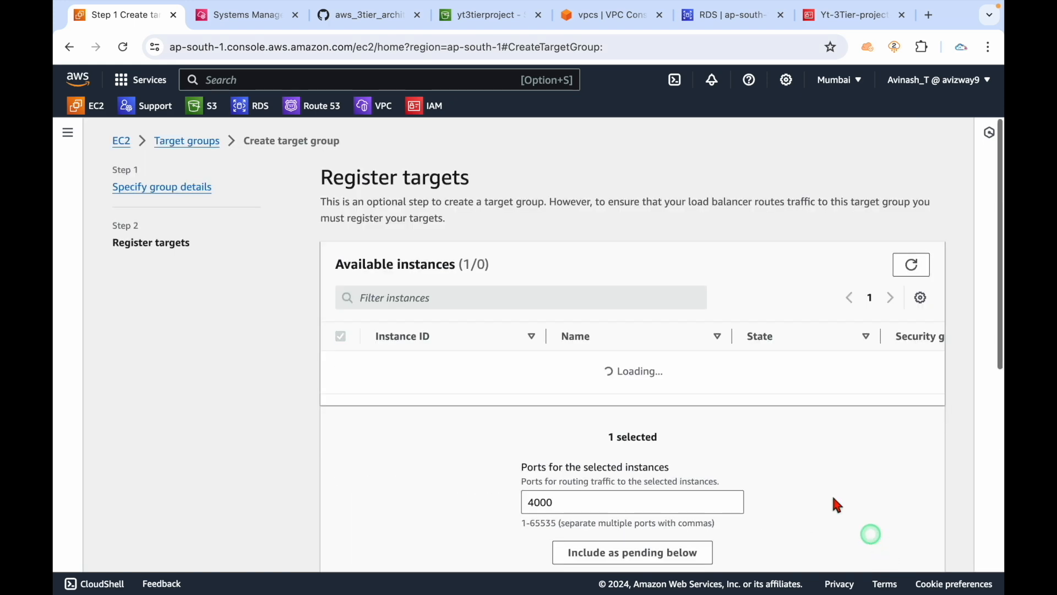
{"action": "scroll", "coordinate": [630, 378], "scroll_direction": "down", "scroll_amount": 4}
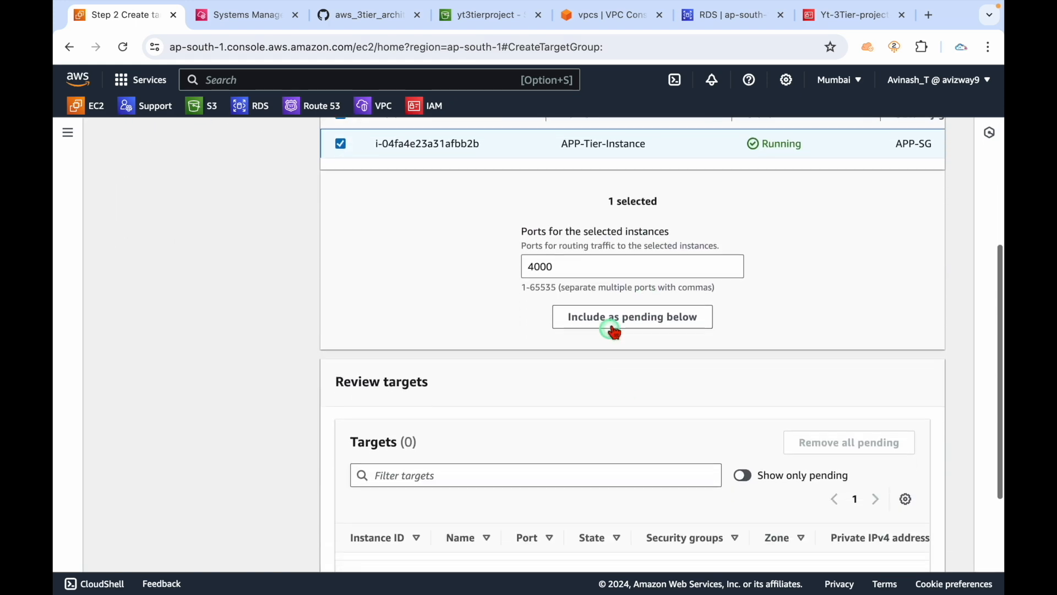
{"action": "left_click", "coordinate": [611, 315]}
{"action": "scroll", "coordinate": [633, 386], "scroll_direction": "down", "scroll_amount": 2}
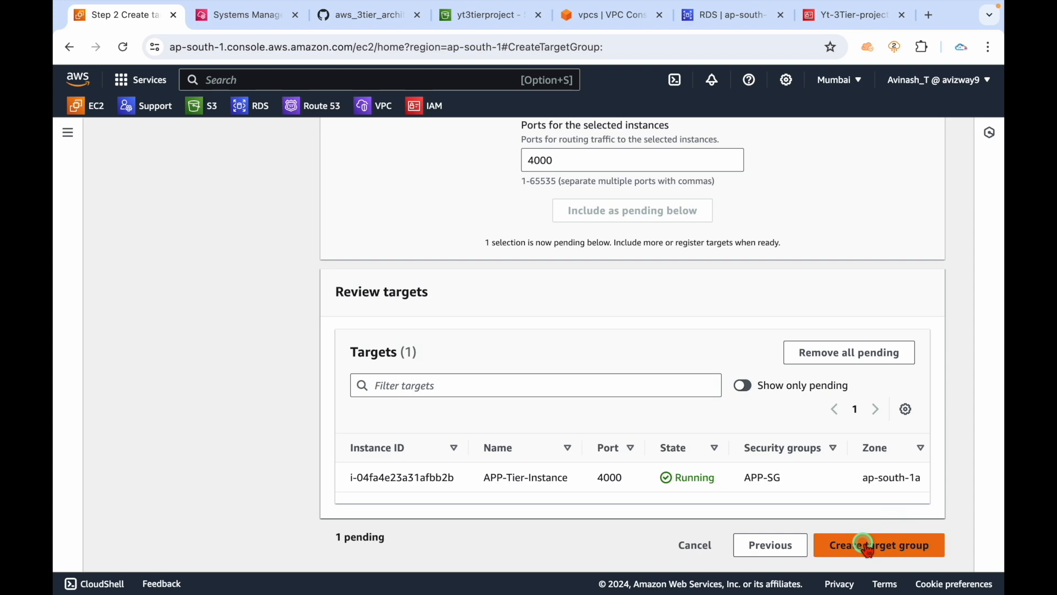
{"action": "left_click", "coordinate": [866, 545]}
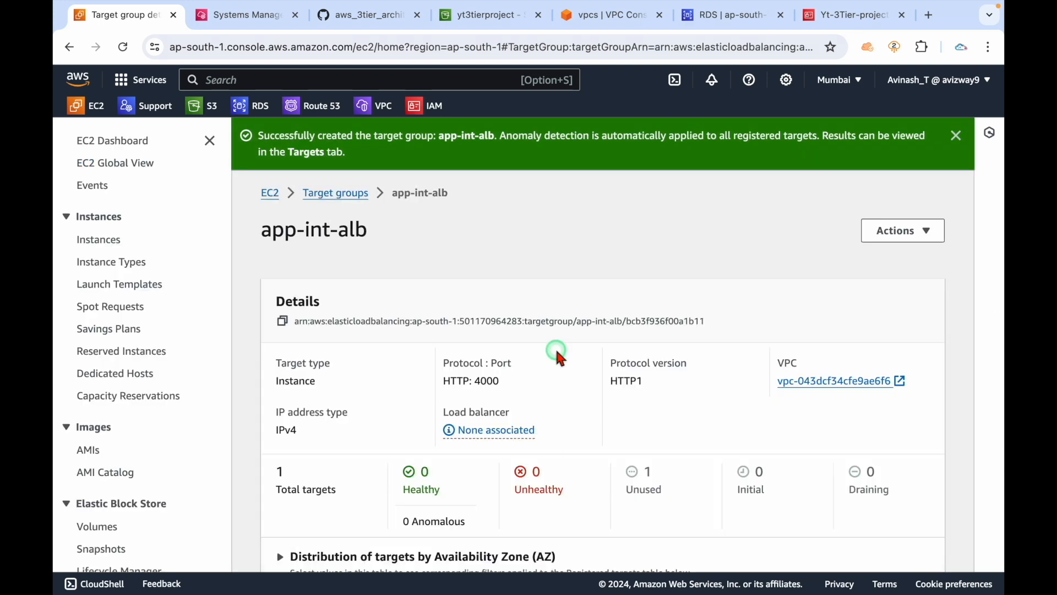
{"action": "scroll", "coordinate": [556, 352], "scroll_direction": "down", "scroll_amount": 5}
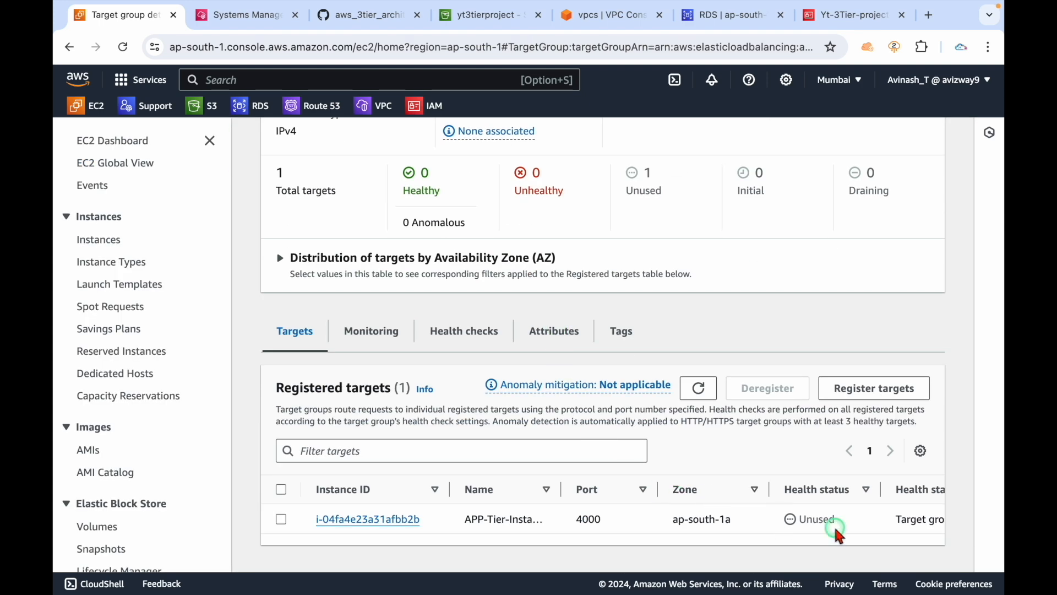
{"action": "scroll", "coordinate": [121, 466], "scroll_direction": "down", "scroll_amount": 7}
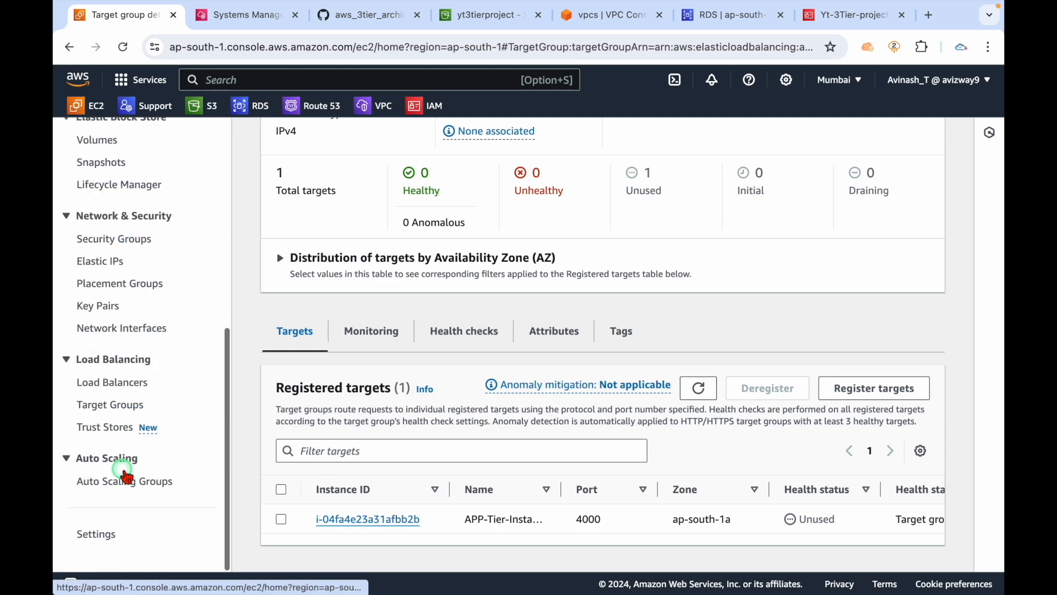
- Start creating a new Application Load Balancer from the EC2 Load Balancers list
{"action": "left_click", "coordinate": [113, 386]}
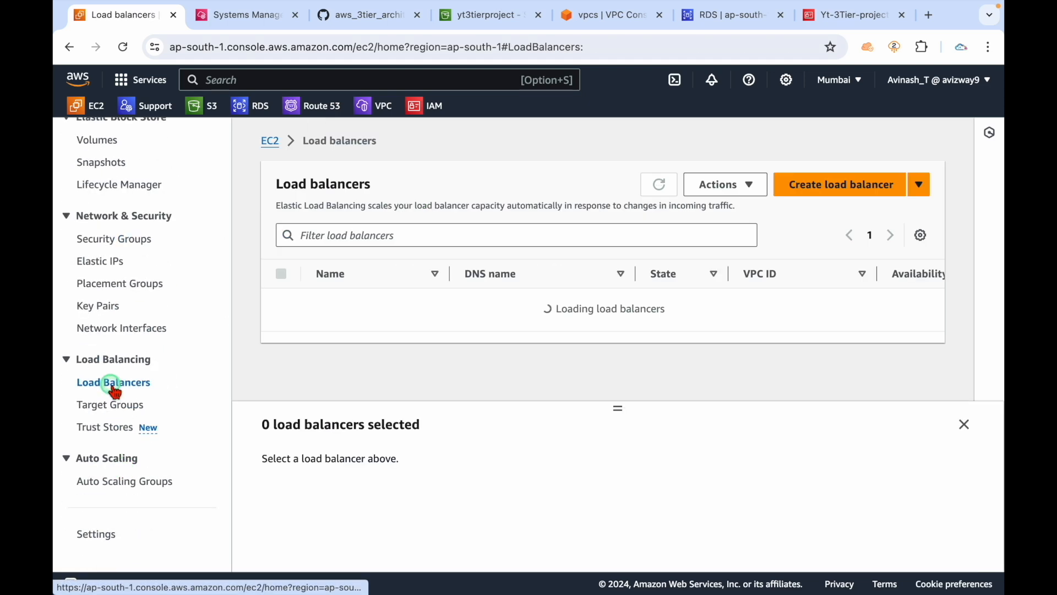
{"action": "left_click", "coordinate": [831, 187]}
{"action": "scroll", "coordinate": [425, 329], "scroll_direction": "down", "scroll_amount": 6}
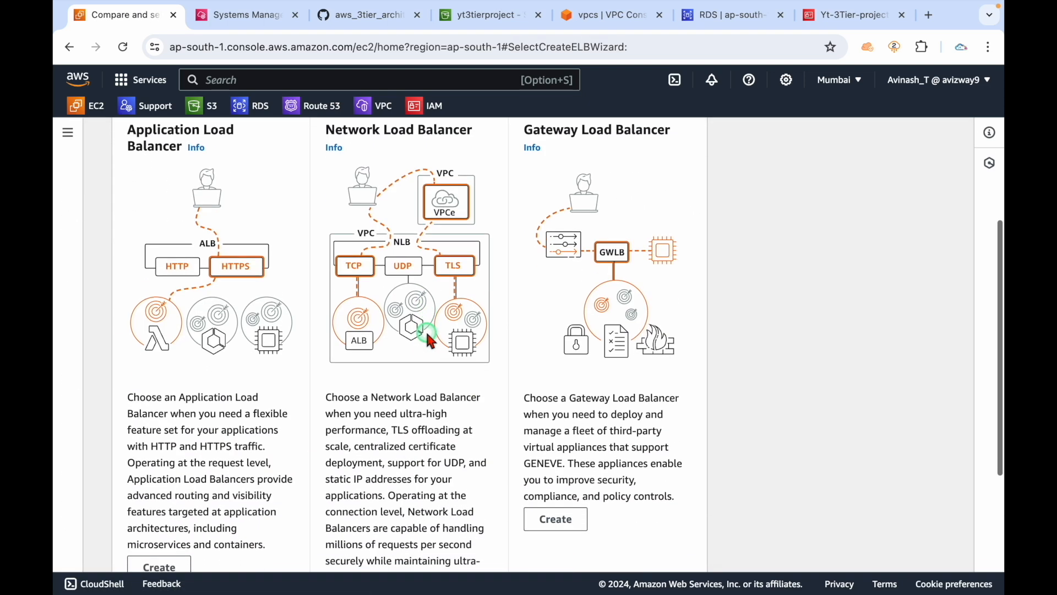
{"action": "left_click", "coordinate": [159, 410]}
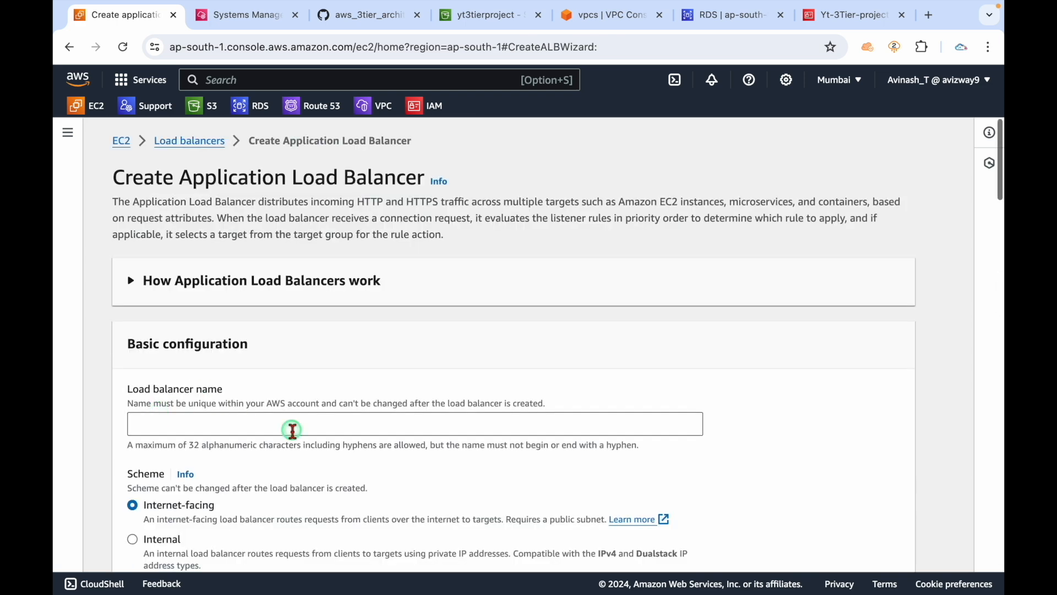
{"action": "scroll", "coordinate": [290, 432], "scroll_direction": "down", "scroll_amount": 2}
- Name the load balancer app-int-lb and set its scheme to Internal
{"action": "left_click", "coordinate": [279, 337]}
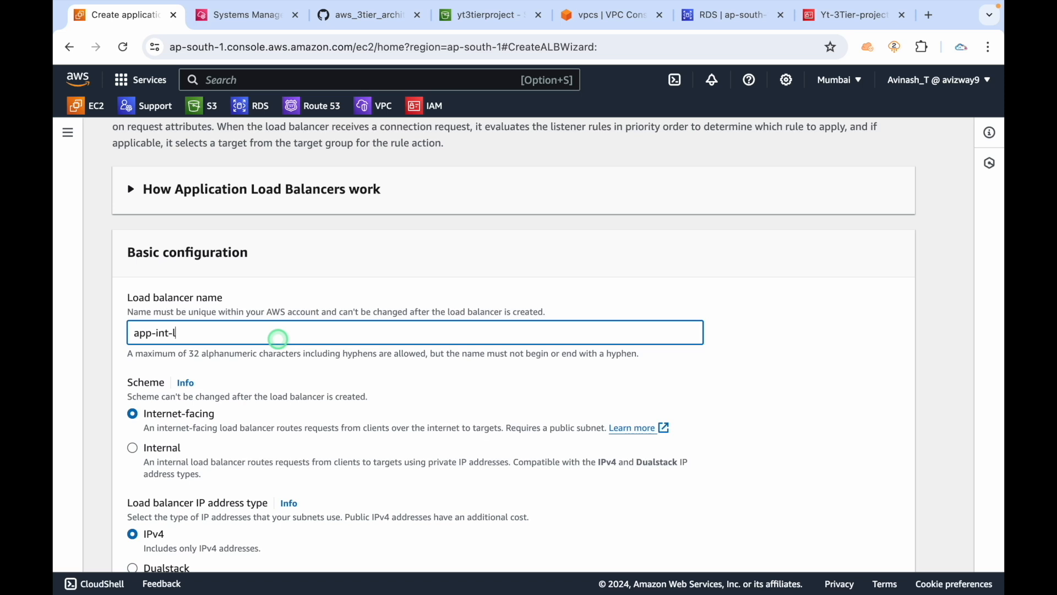
{"action": "scroll", "coordinate": [703, 339], "scroll_direction": "down", "scroll_amount": 3}
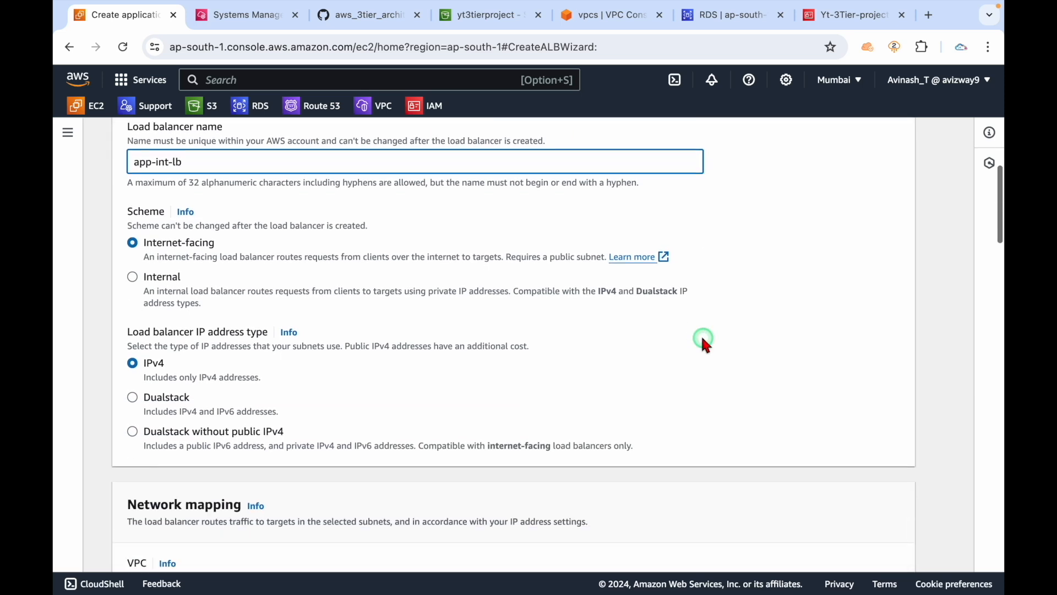
{"action": "left_click_drag", "start_coordinate": [148, 233], "coordinate": [239, 238]}
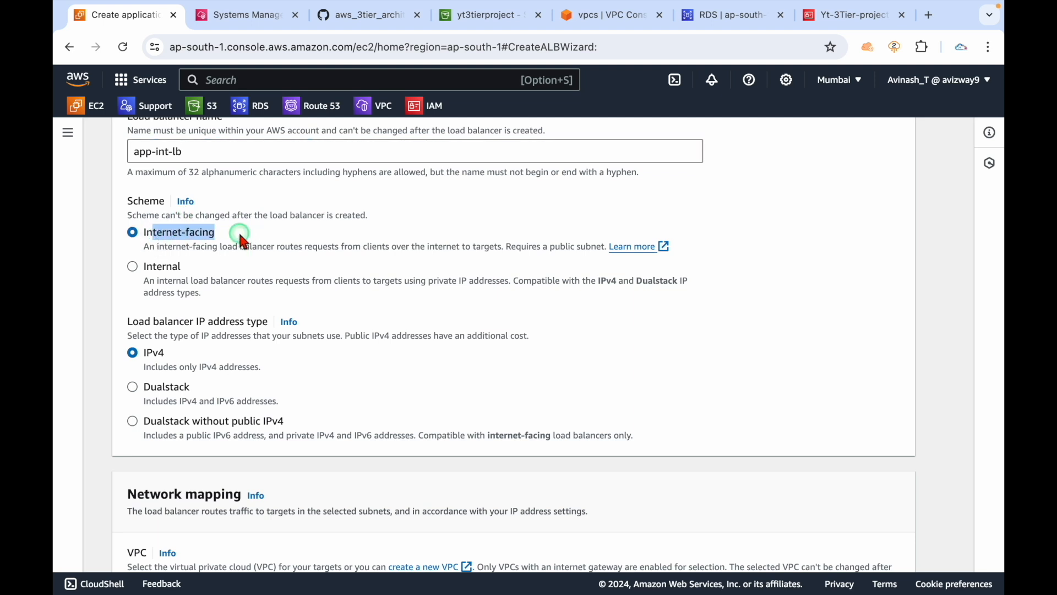
{"action": "left_click", "coordinate": [160, 266]}
{"action": "scroll", "coordinate": [282, 292], "scroll_direction": "down", "scroll_amount": 4}
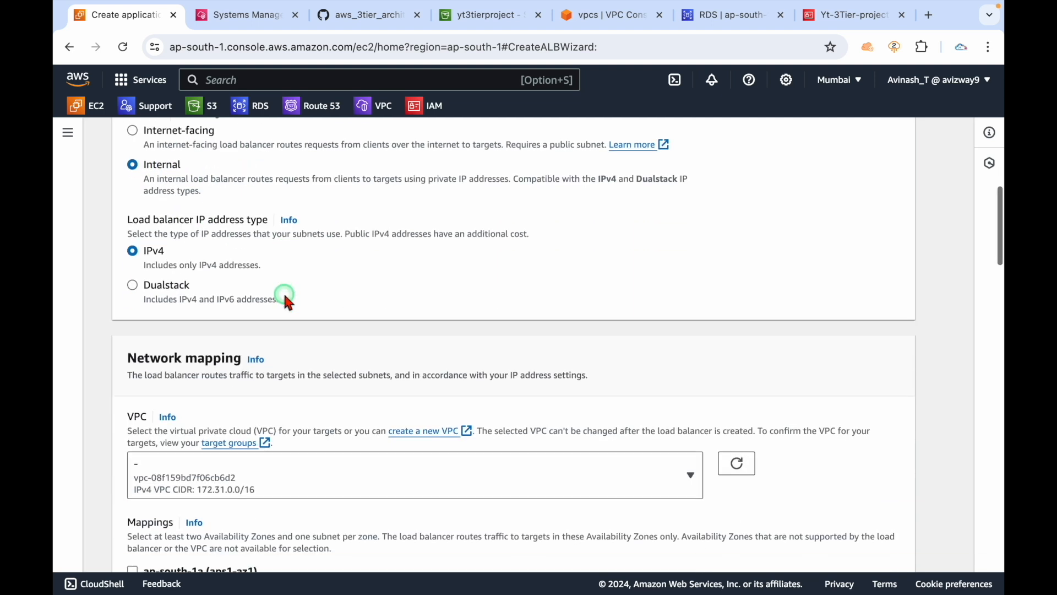
{"action": "left_click", "coordinate": [260, 351]}
- Use 3tier-project-vpc, mapping ap-south-1a to subnet APP1 and ap-south-1b to APP2
{"action": "left_click", "coordinate": [240, 467]}
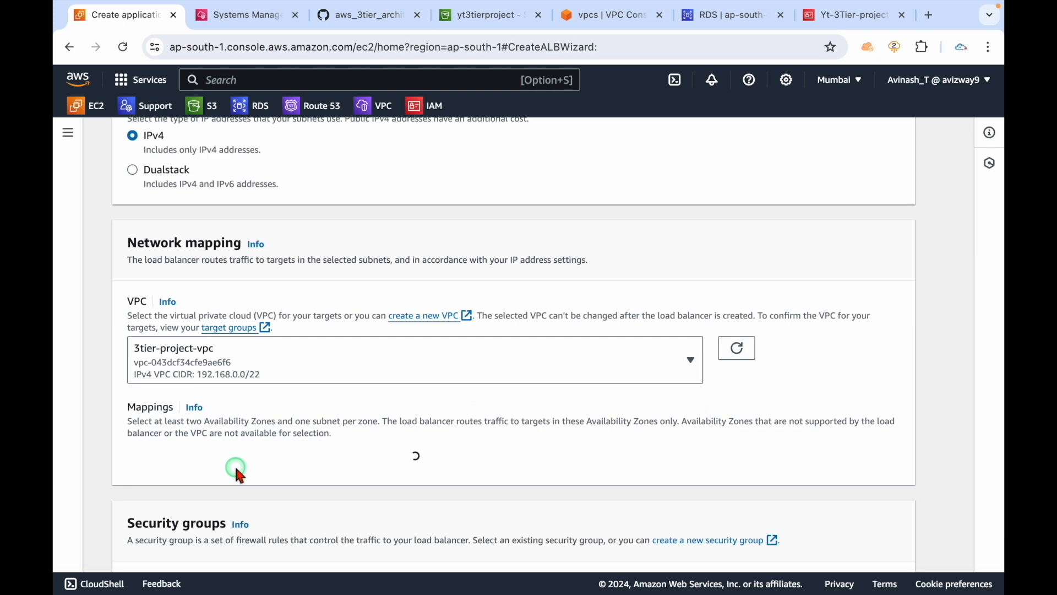
{"action": "scroll", "coordinate": [237, 457], "scroll_direction": "down", "scroll_amount": 4}
{"action": "left_click", "coordinate": [204, 260]}
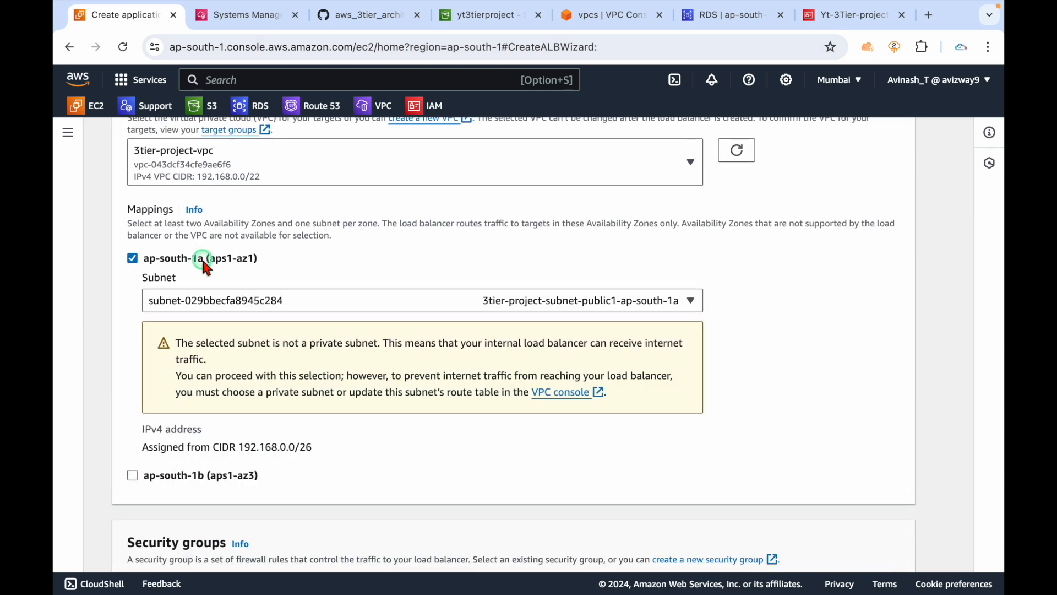
{"action": "left_click", "coordinate": [328, 303]}
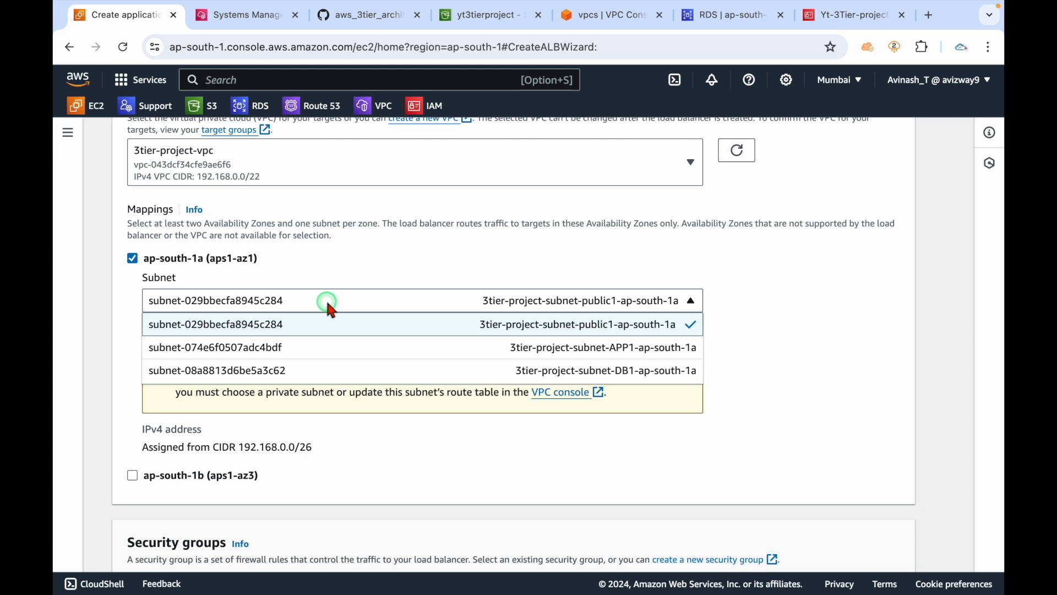
{"action": "left_click", "coordinate": [412, 347]}
{"action": "scroll", "coordinate": [330, 336], "scroll_direction": "down", "scroll_amount": 1}
{"action": "left_click", "coordinate": [230, 318]}
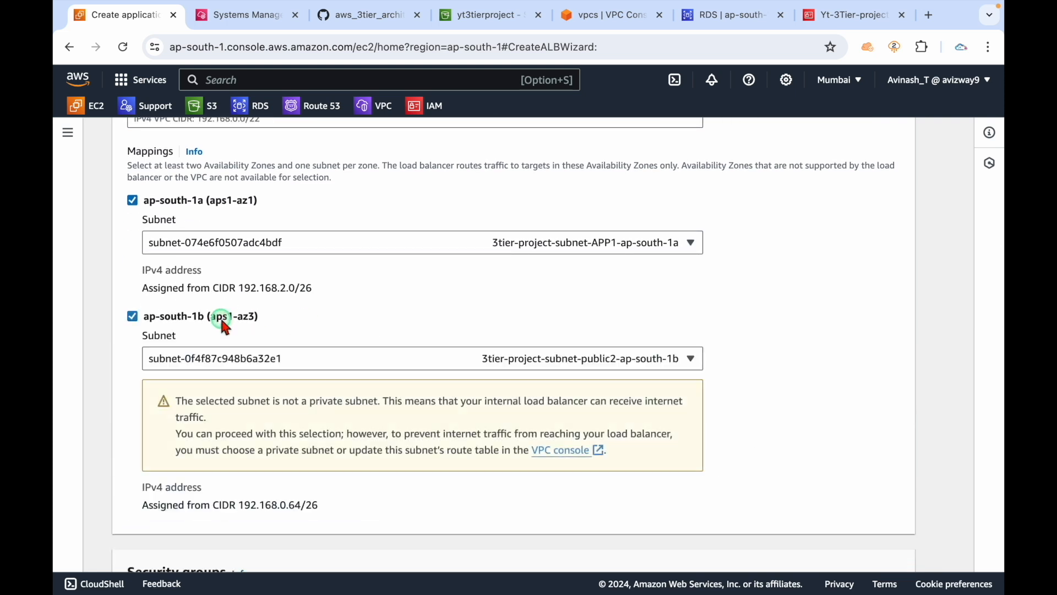
{"action": "left_click", "coordinate": [307, 357]}
{"action": "left_click", "coordinate": [366, 428]}
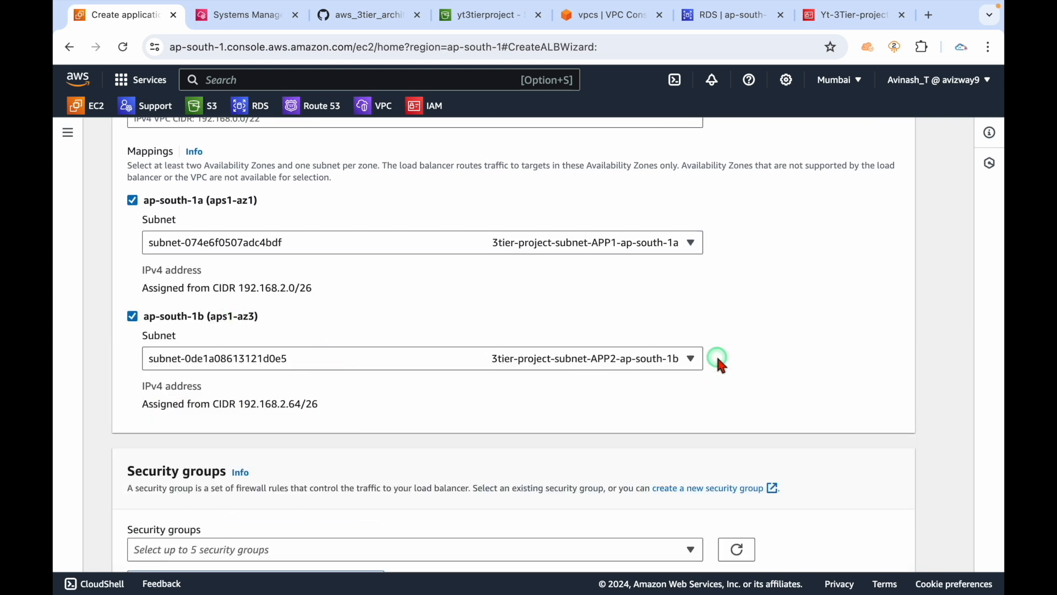
- Replace the default security group with Int-alb
{"action": "scroll", "coordinate": [717, 359], "scroll_direction": "down", "scroll_amount": 5}
{"action": "left_click", "coordinate": [371, 298]}
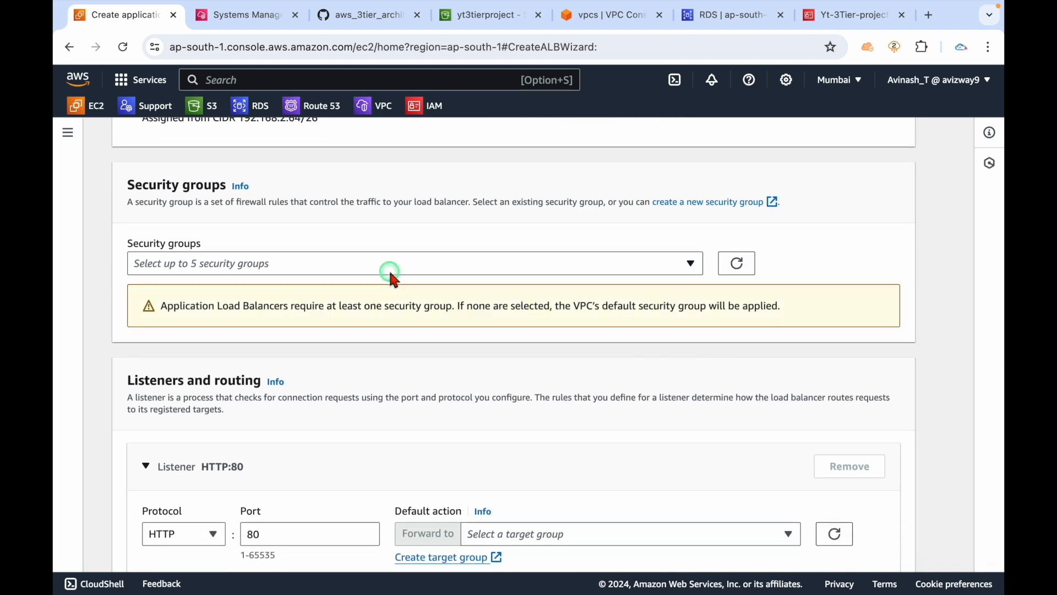
{"action": "left_click", "coordinate": [388, 267]}
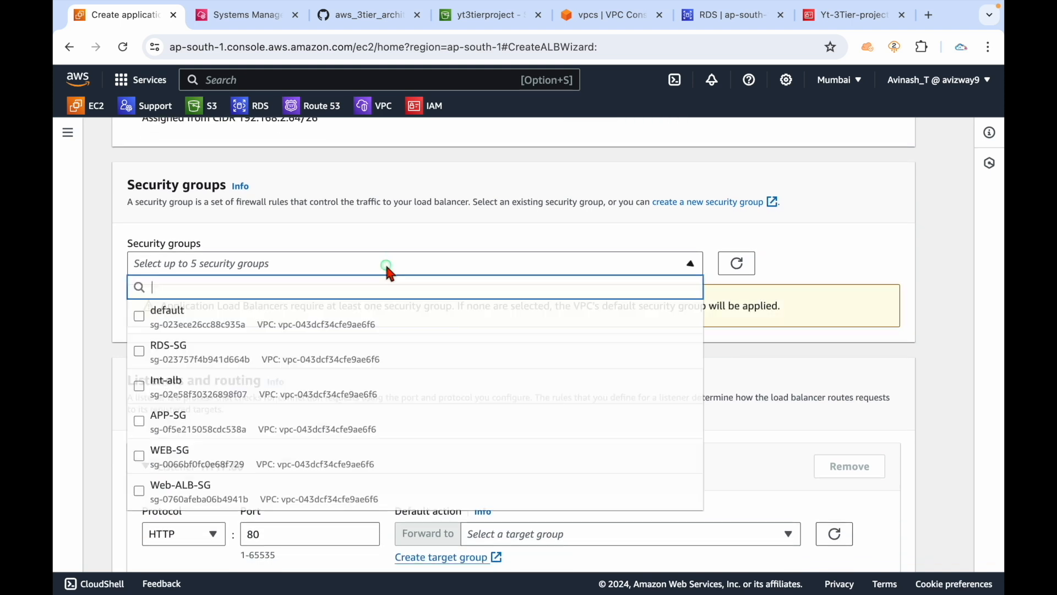
{"action": "left_click", "coordinate": [259, 381]}
{"action": "left_click", "coordinate": [798, 311]}
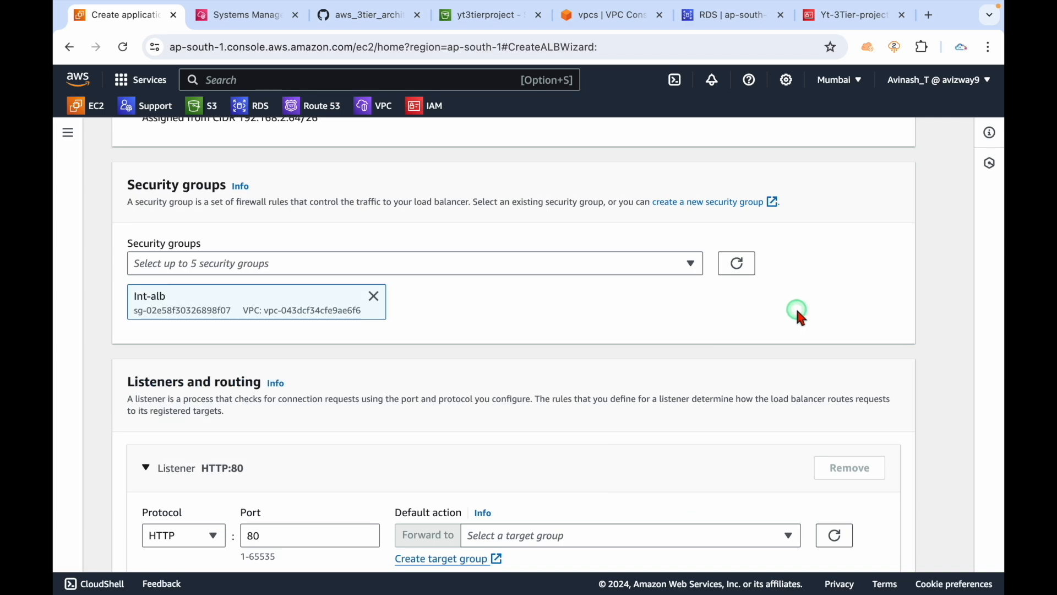
- Point the HTTP:80 listener at the app-int-alb target group
{"action": "scroll", "coordinate": [439, 318], "scroll_direction": "down", "scroll_amount": 4}
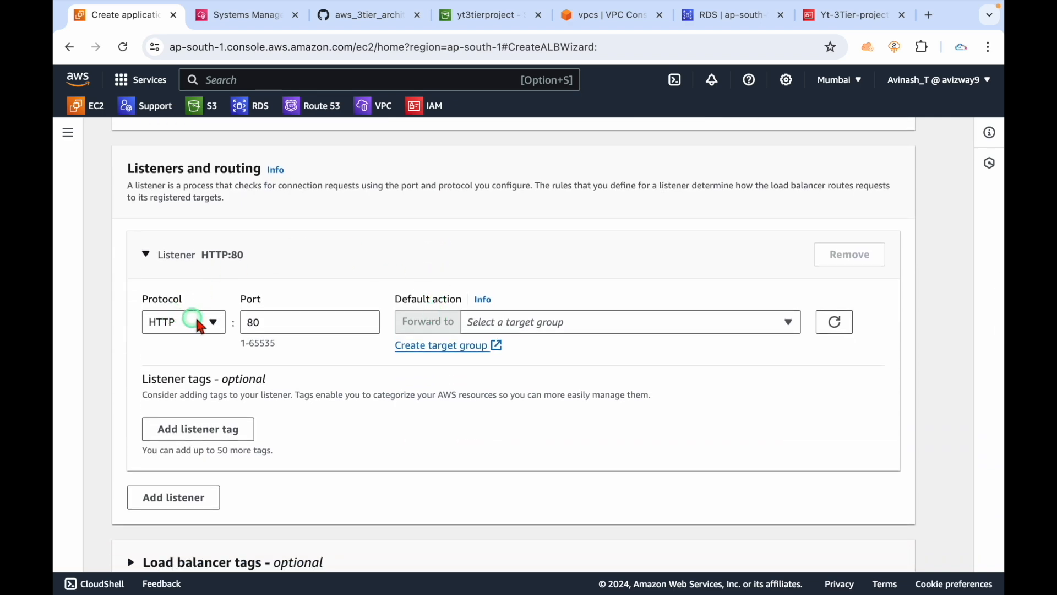
{"action": "left_click", "coordinate": [585, 322]}
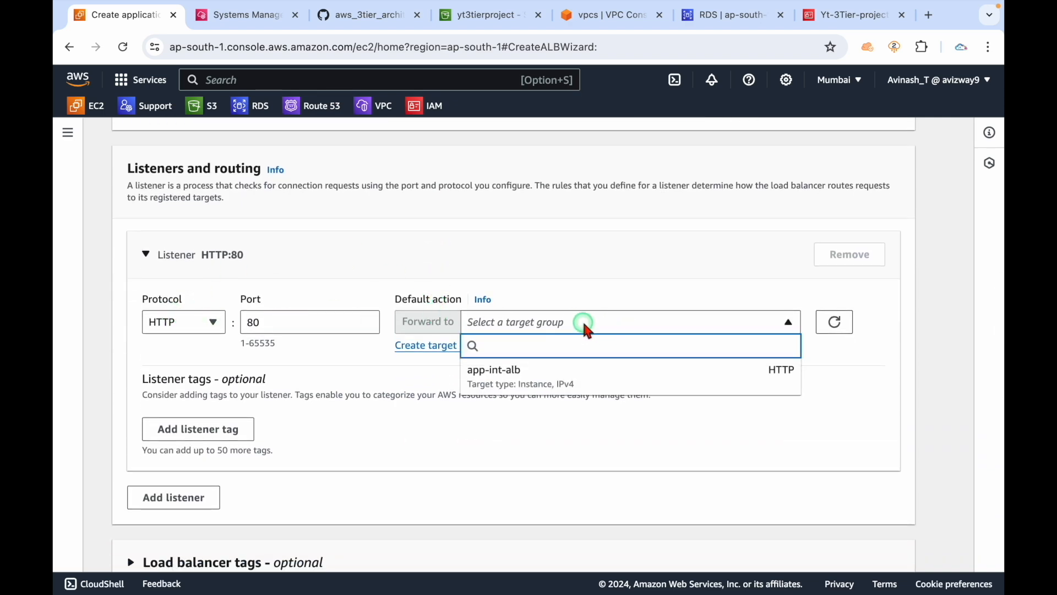
{"action": "left_click", "coordinate": [530, 379]}
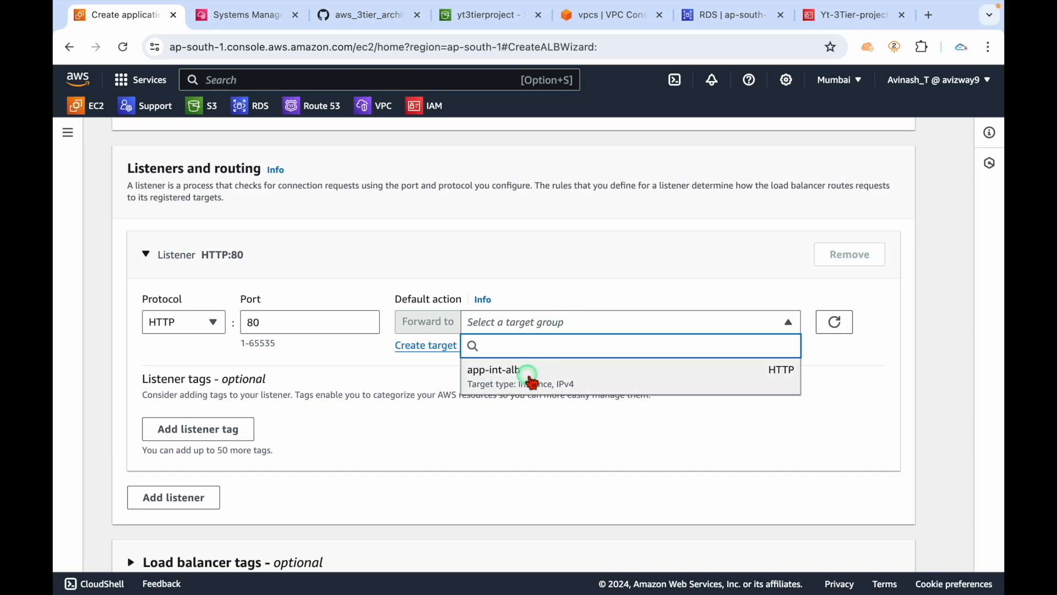
{"action": "left_click", "coordinate": [527, 374]}
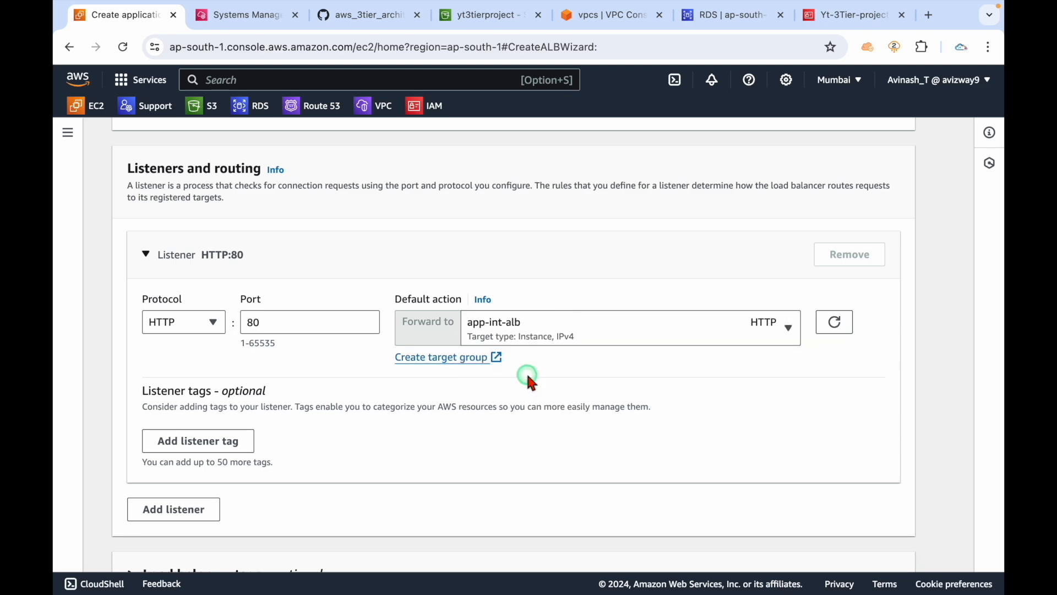
- Create the app-int-lb load balancer and bring up the Yt-3Tier-project IAM role page
{"action": "scroll", "coordinate": [537, 407], "scroll_direction": "down", "scroll_amount": 1}
{"action": "scroll", "coordinate": [543, 433], "scroll_direction": "down", "scroll_amount": 15}
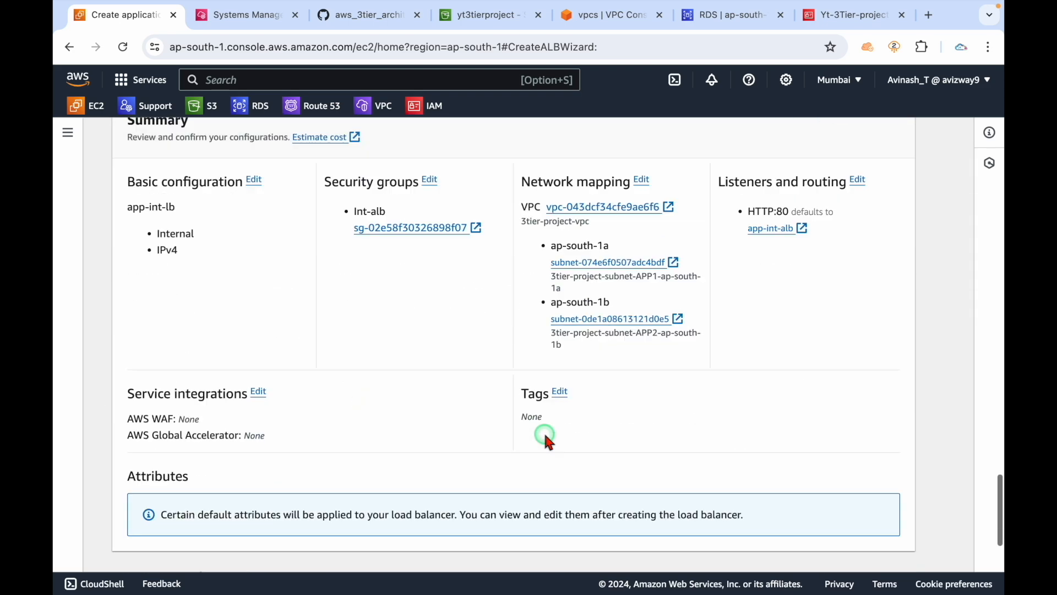
{"action": "left_click", "coordinate": [819, 547]}
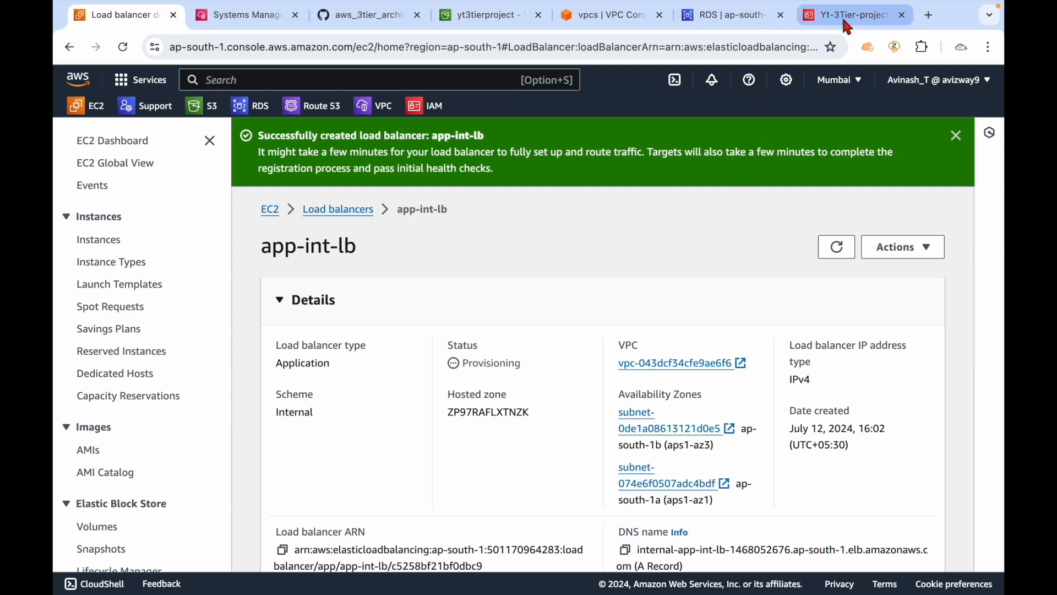
{"action": "left_click", "coordinate": [846, 25]}
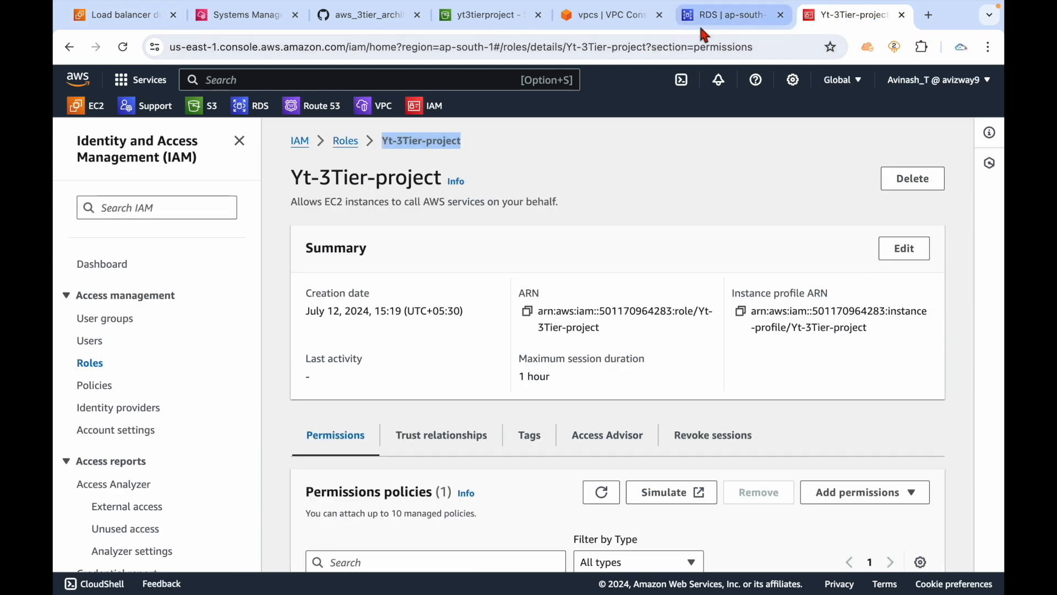
- Bring up Implementation_Steps.md in the aws_3tier_architecture GitHub repository
{"action": "left_click", "coordinate": [370, 25]}
{"action": "scroll", "coordinate": [441, 318], "scroll_direction": "up", "scroll_amount": 15}
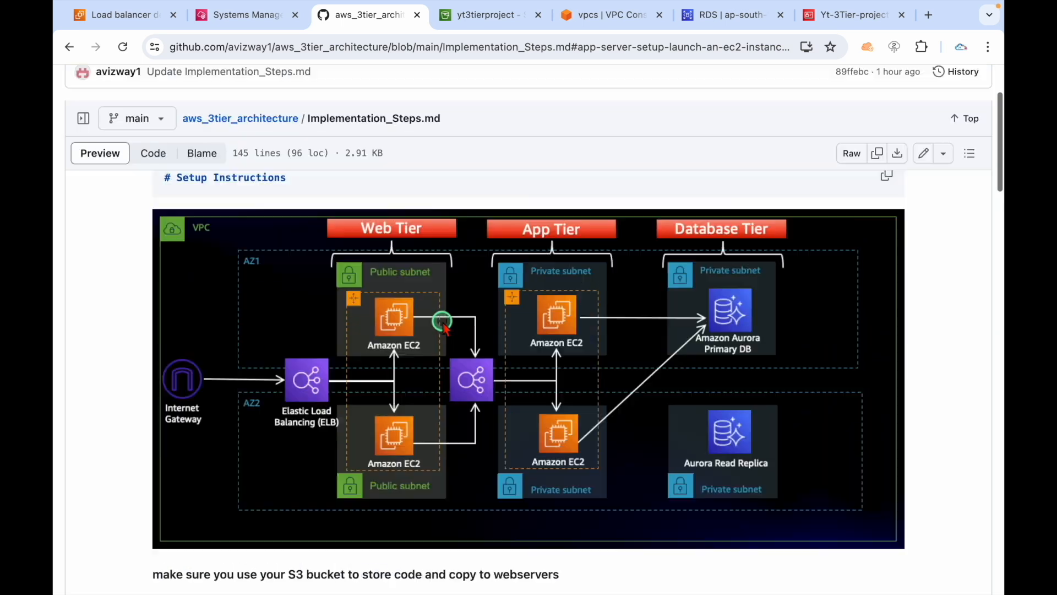
{"action": "scroll", "coordinate": [444, 325], "scroll_direction": "down", "scroll_amount": 3}
- Mark up the three-tier diagram with temporary red annotations, then clear them
{"action": "key", "text": "alt+a"}
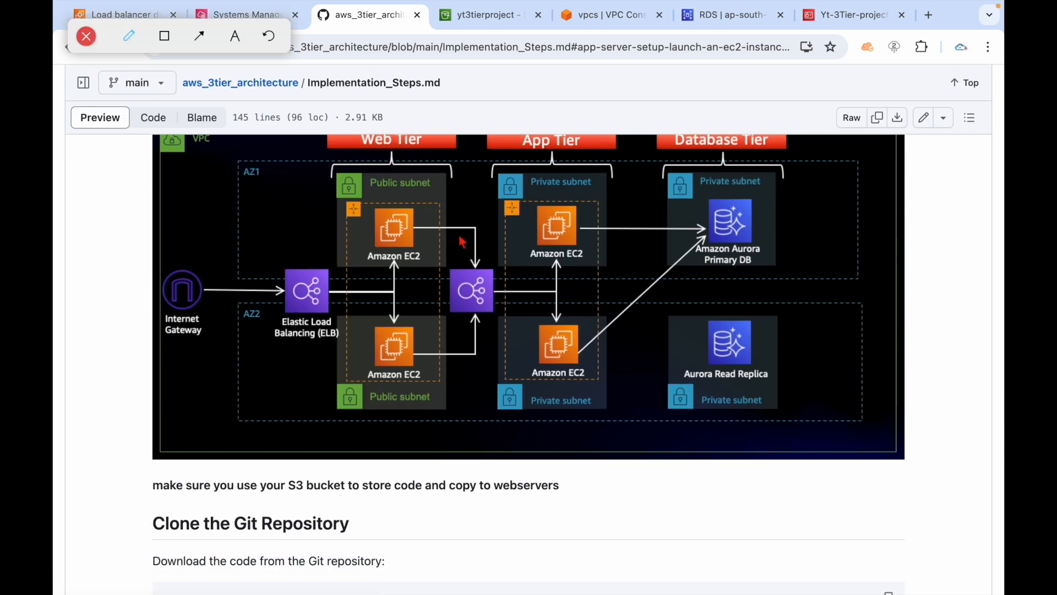
{"action": "mouse_move", "coordinate": [560, 189]}
{"action": "left_mouse_down"}
{"action": "mouse_move", "coordinate": [599, 198]}
{"action": "mouse_move", "coordinate": [598, 248]}
{"action": "mouse_move", "coordinate": [570, 182]}
{"action": "left_mouse_up"}
{"action": "mouse_move", "coordinate": [730, 172]}
{"action": "left_mouse_down"}
{"action": "mouse_move", "coordinate": [727, 260]}
{"action": "mouse_move", "coordinate": [702, 273]}
{"action": "left_mouse_up"}
{"action": "mouse_move", "coordinate": [586, 235]}
{"action": "left_mouse_down"}
{"action": "mouse_move", "coordinate": [686, 230]}
{"action": "mouse_move", "coordinate": [666, 244]}
{"action": "mouse_move", "coordinate": [596, 236]}
{"action": "mouse_move", "coordinate": [637, 254]}
{"action": "left_mouse_up"}
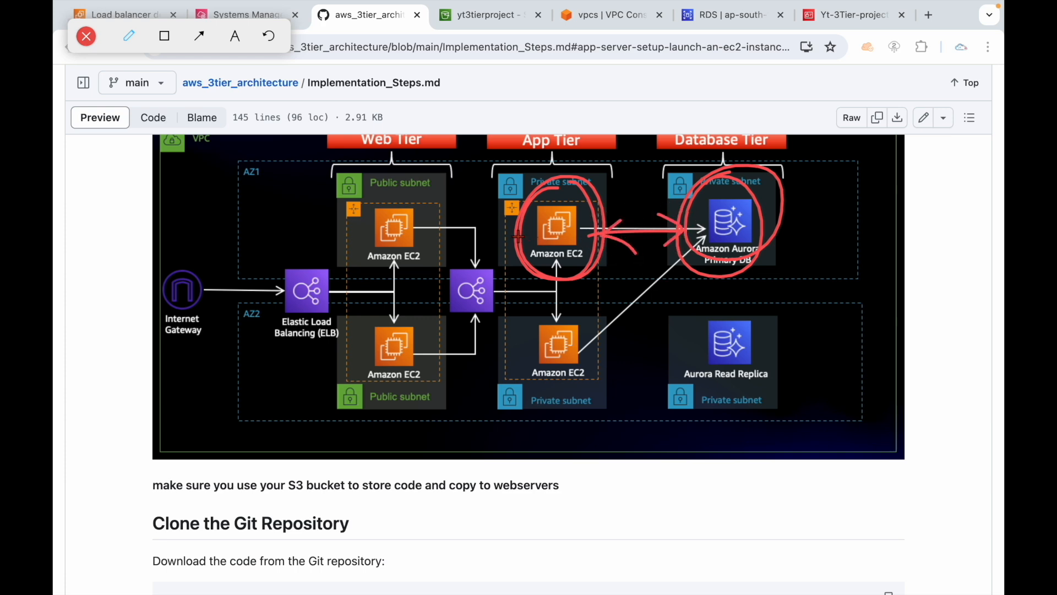
{"action": "mouse_move", "coordinate": [460, 249]}
{"action": "left_mouse_down"}
{"action": "mouse_move", "coordinate": [471, 328]}
{"action": "mouse_move", "coordinate": [458, 250]}
{"action": "mouse_move", "coordinate": [501, 276]}
{"action": "mouse_move", "coordinate": [465, 230]}
{"action": "left_mouse_up"}
{"action": "left_click_drag", "start_coordinate": [462, 357], "coordinate": [484, 345]}
{"action": "left_click_drag", "start_coordinate": [478, 395], "coordinate": [499, 380]}
{"action": "mouse_move", "coordinate": [479, 270]}
{"action": "left_mouse_down"}
{"action": "mouse_move", "coordinate": [564, 220]}
{"action": "mouse_move", "coordinate": [473, 278]}
{"action": "mouse_move", "coordinate": [498, 284]}
{"action": "left_mouse_up"}
{"action": "mouse_move", "coordinate": [472, 130]}
{"action": "left_mouse_down"}
{"action": "mouse_move", "coordinate": [448, 215]}
{"action": "mouse_move", "coordinate": [461, 433]}
{"action": "mouse_move", "coordinate": [443, 209]}
{"action": "mouse_move", "coordinate": [477, 126]}
{"action": "left_mouse_up"}
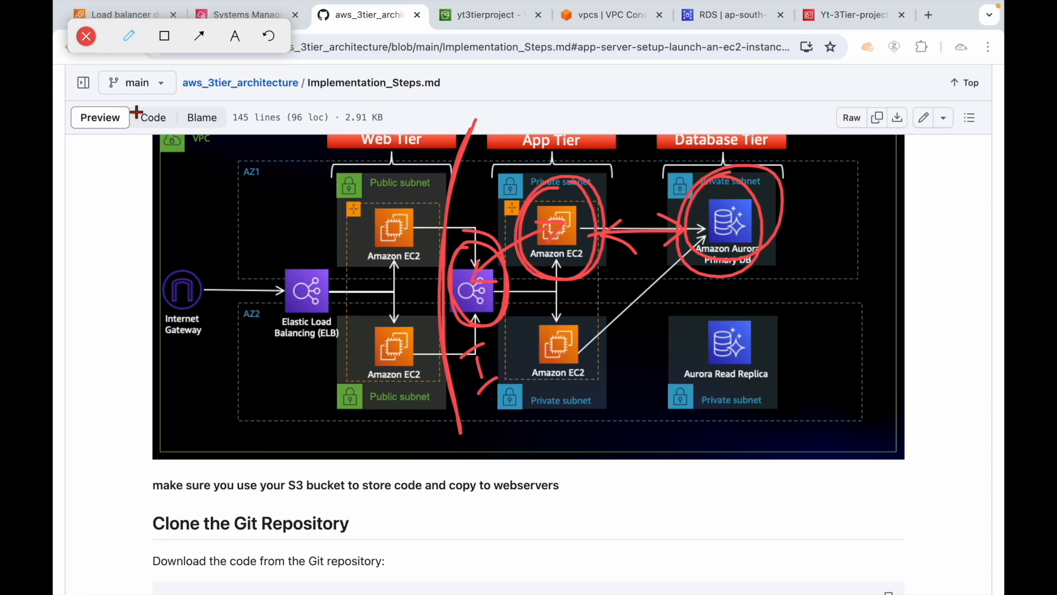
{"action": "key", "text": "Escape"}
{"action": "scroll", "coordinate": [131, 291], "scroll_direction": "up", "scroll_amount": 2}
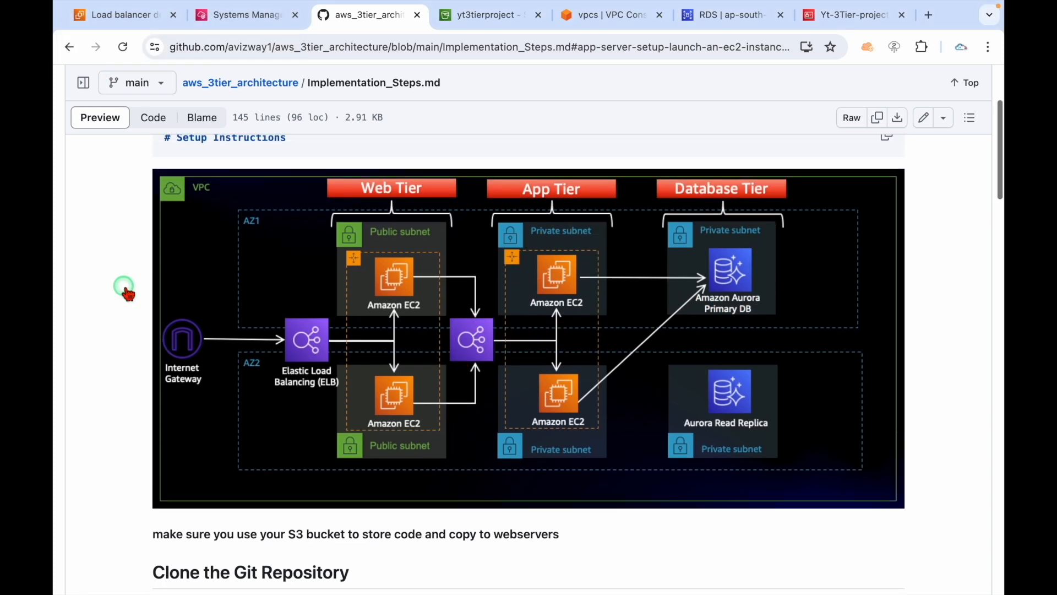
{"action": "left_click", "coordinate": [142, 15]}
- Refresh the still-provisioning app-int-lb details and dismiss the creation message
{"action": "left_click", "coordinate": [832, 257]}
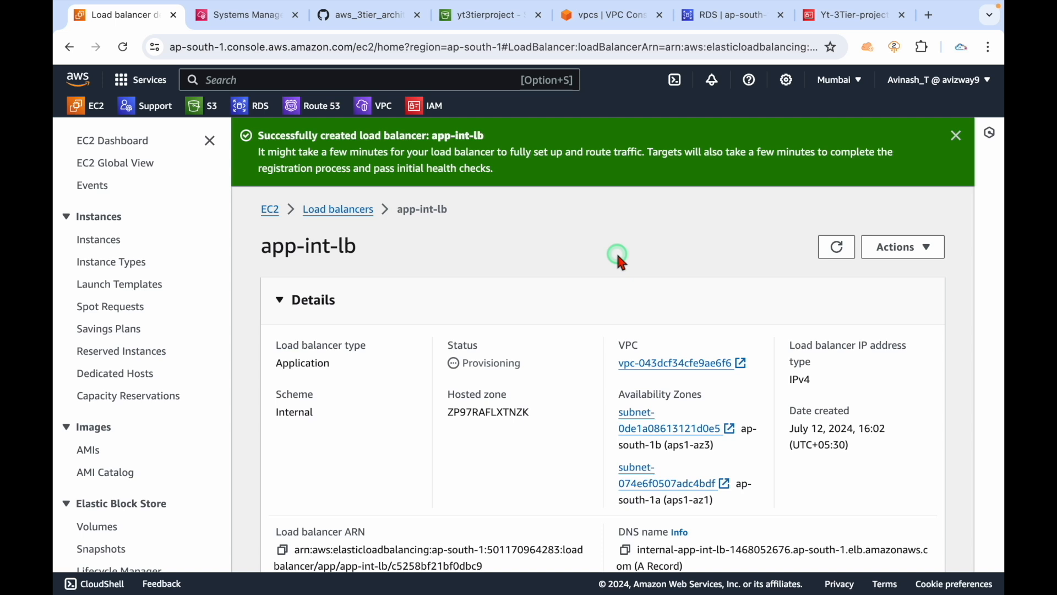
{"action": "left_click", "coordinate": [956, 136]}
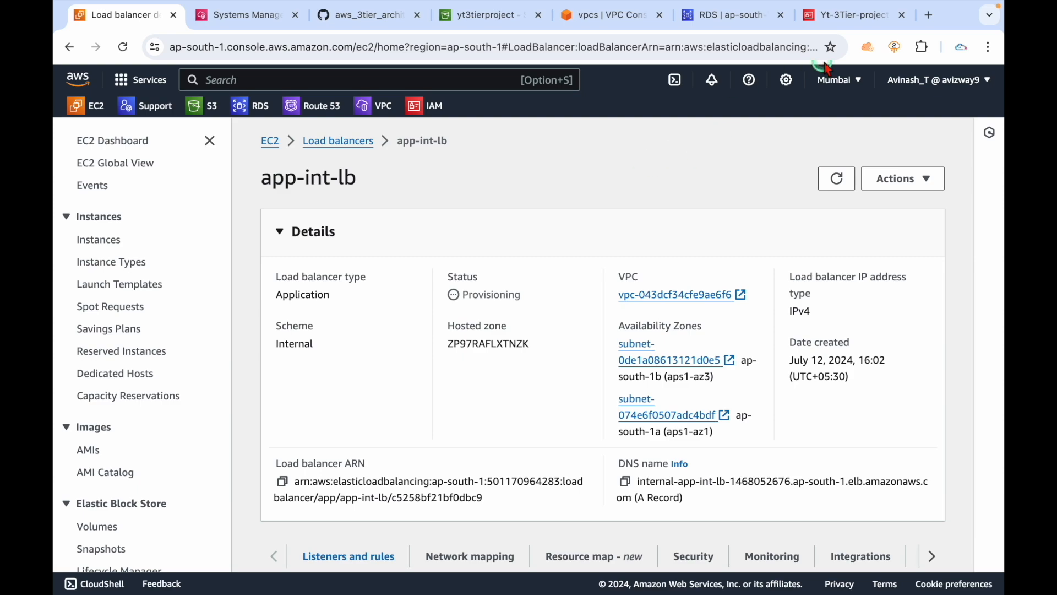
{"action": "left_click", "coordinate": [366, 15]}
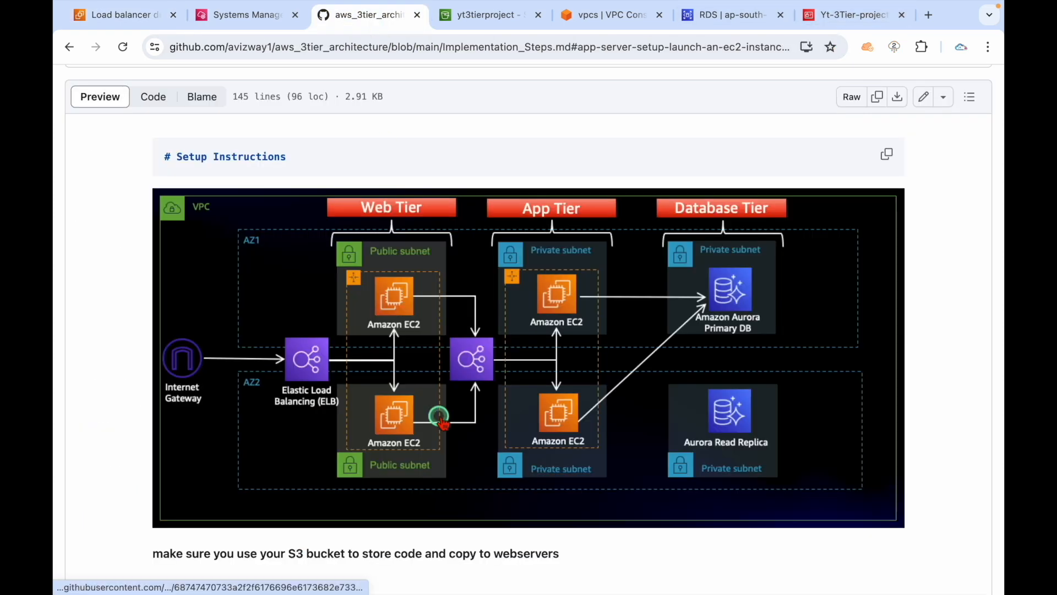
- Review the web tier install commands and the web-tier folder copy command in Implementation_Steps.md
{"action": "scroll", "coordinate": [439, 417], "scroll_direction": "down", "scroll_amount": 20}
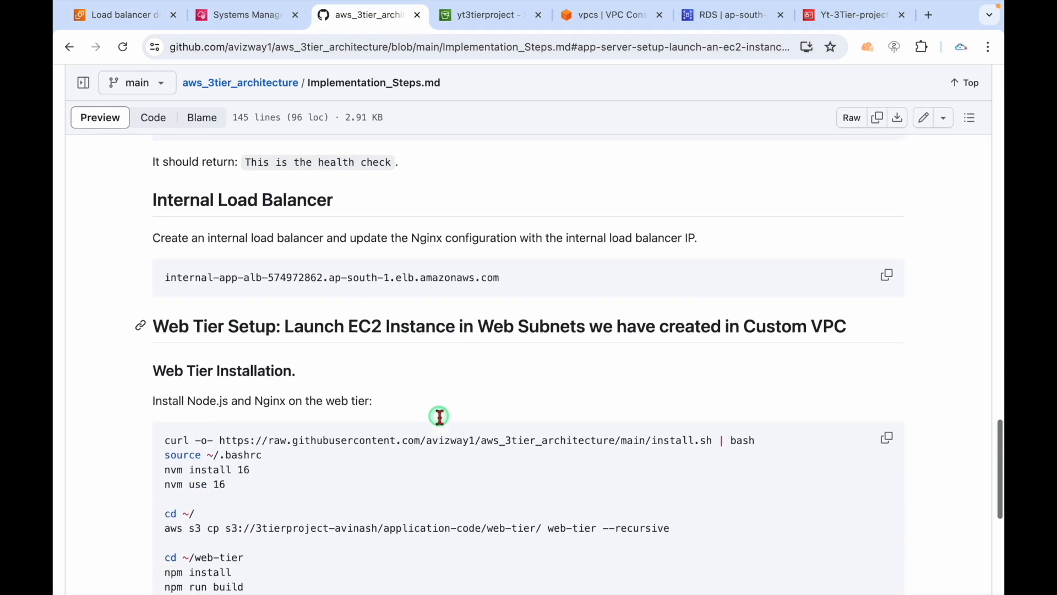
{"action": "scroll", "coordinate": [440, 417], "scroll_direction": "down", "scroll_amount": 2}
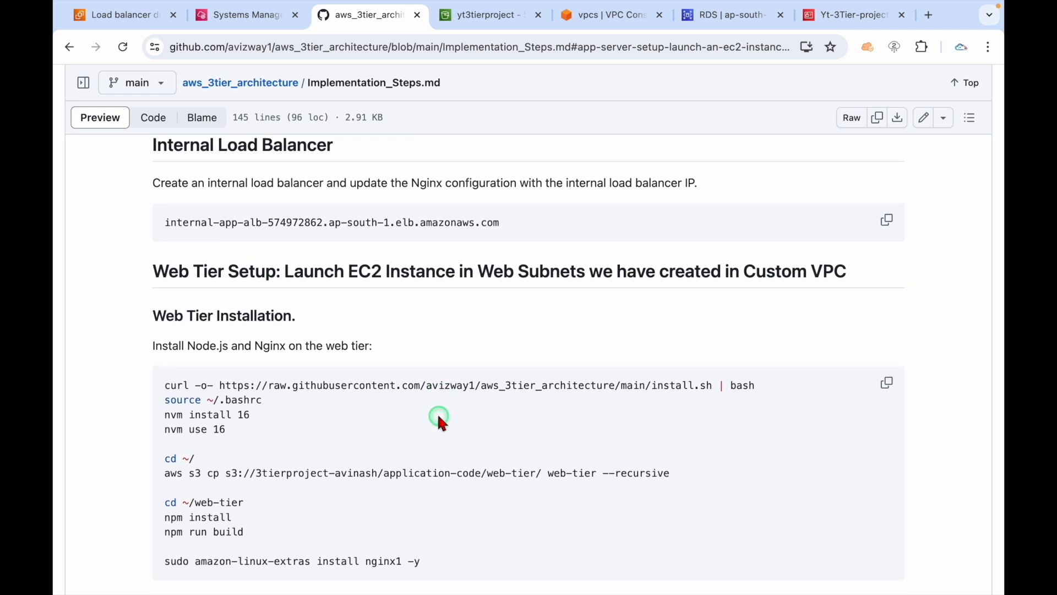
{"action": "scroll", "coordinate": [265, 311], "scroll_direction": "down", "scroll_amount": 2}
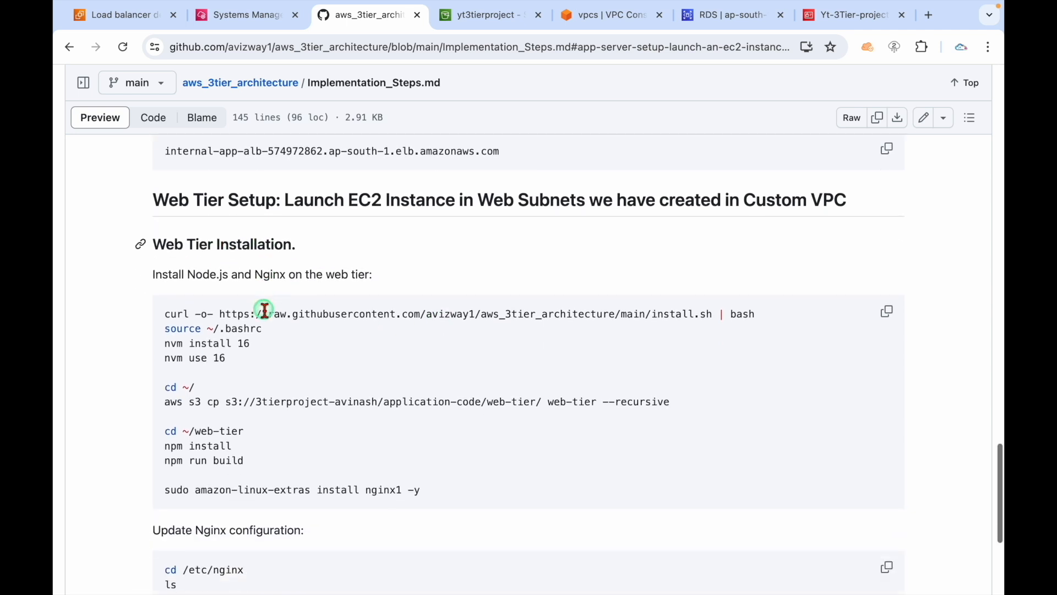
{"action": "left_click_drag", "start_coordinate": [163, 312], "coordinate": [465, 490]}
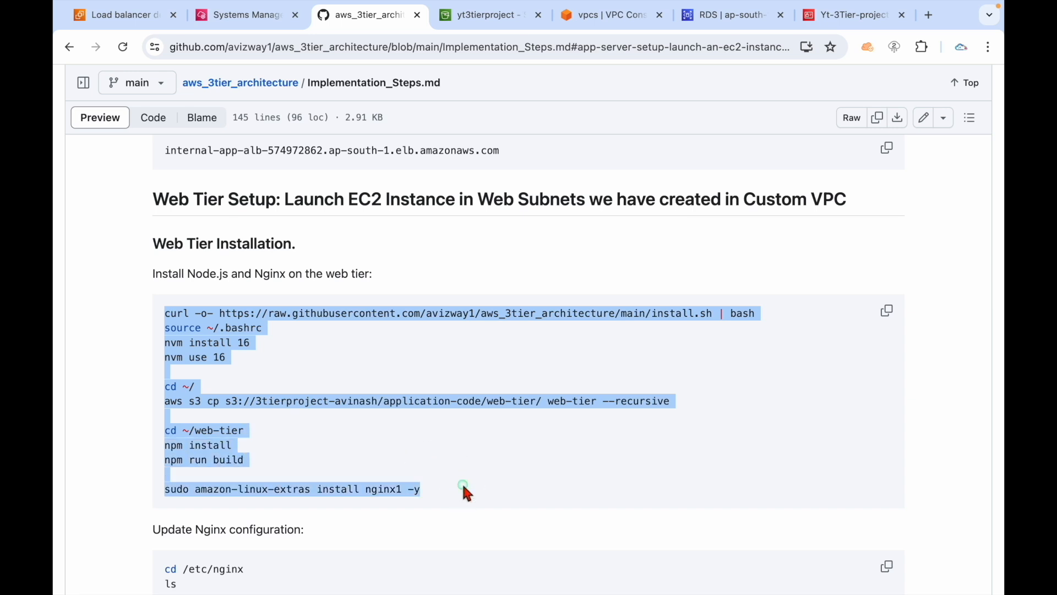
{"action": "left_click_drag", "start_coordinate": [230, 355], "coordinate": [150, 326]}
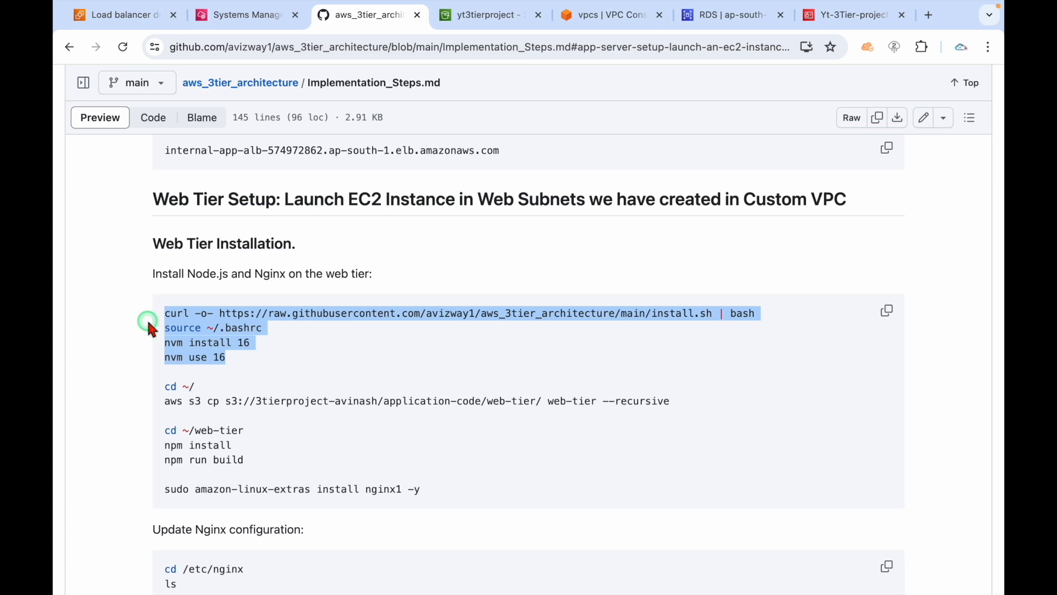
{"action": "left_click_drag", "start_coordinate": [597, 402], "coordinate": [551, 404]}
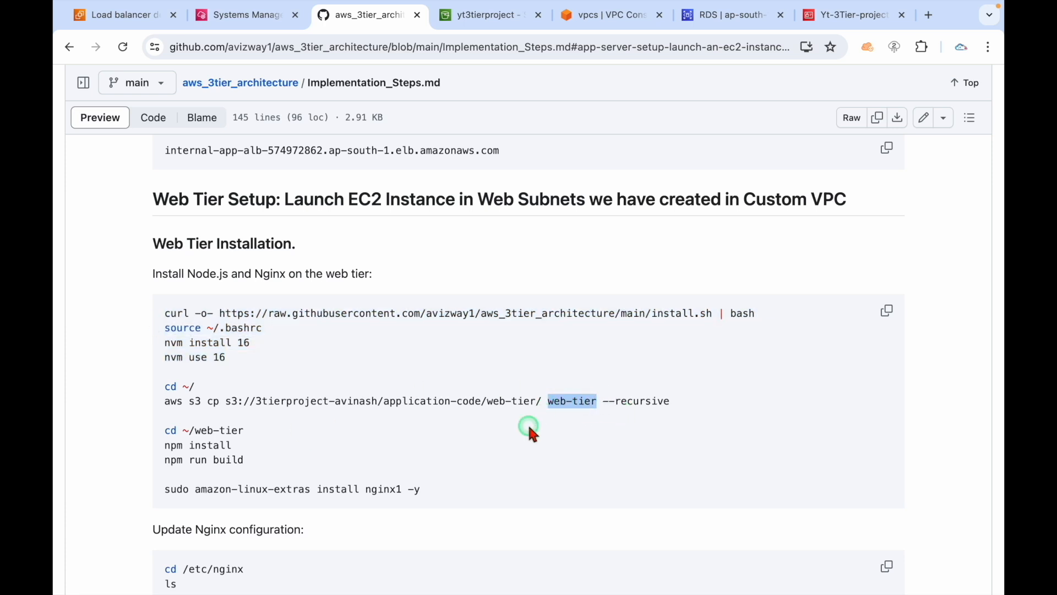
- Review the nginx configuration commands and Web Tier Setup heading, then return to app-int-lb
{"action": "scroll", "coordinate": [528, 422], "scroll_direction": "down", "scroll_amount": 1}
{"action": "left_click_drag", "start_coordinate": [437, 420], "coordinate": [163, 421]}
{"action": "scroll", "coordinate": [444, 396], "scroll_direction": "down", "scroll_amount": 3}
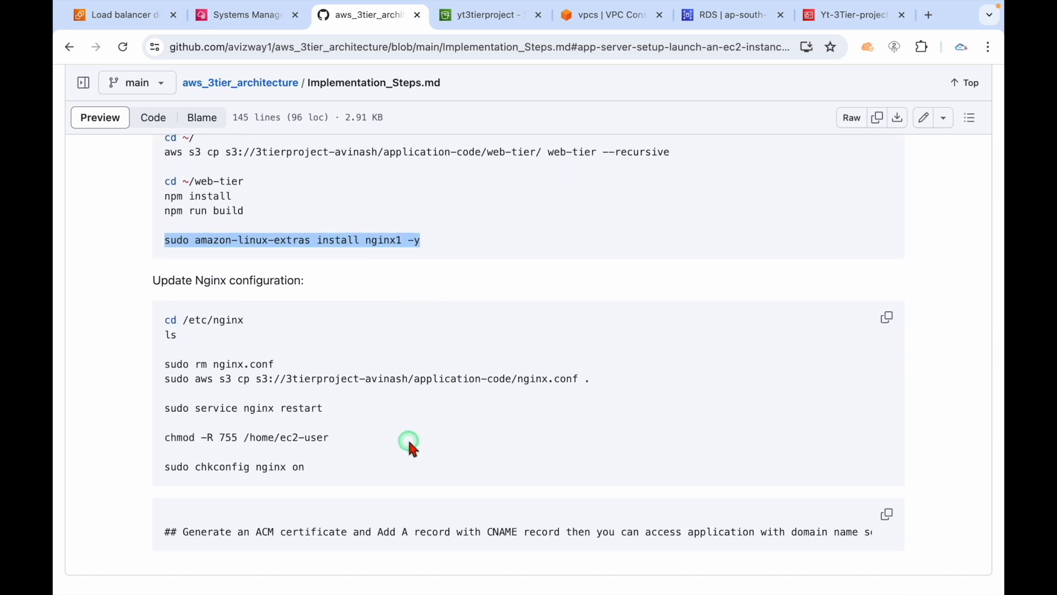
{"action": "left_click_drag", "start_coordinate": [331, 472], "coordinate": [155, 327]}
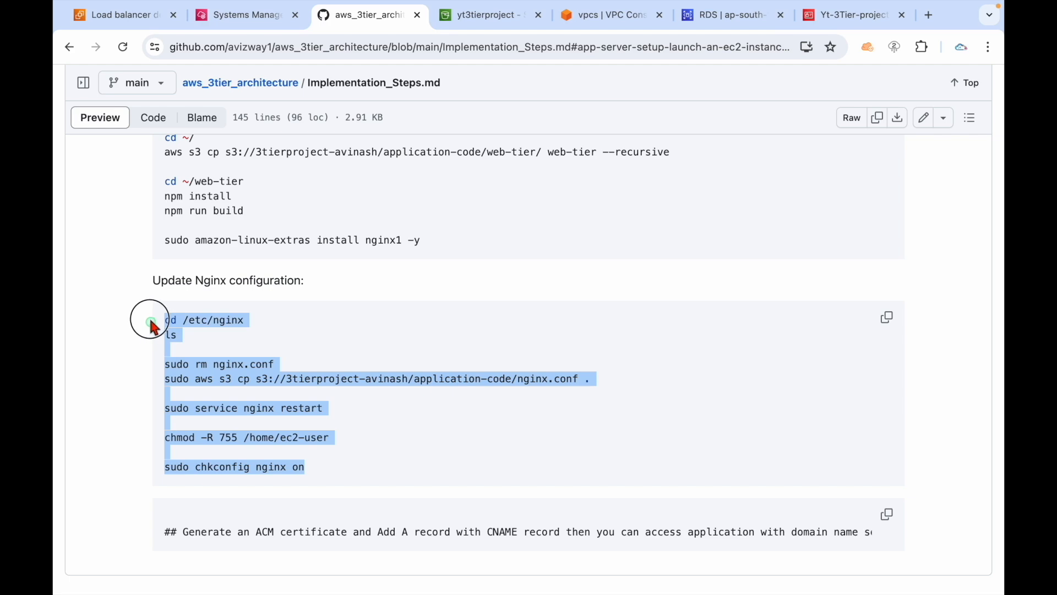
{"action": "left_click", "coordinate": [341, 457]}
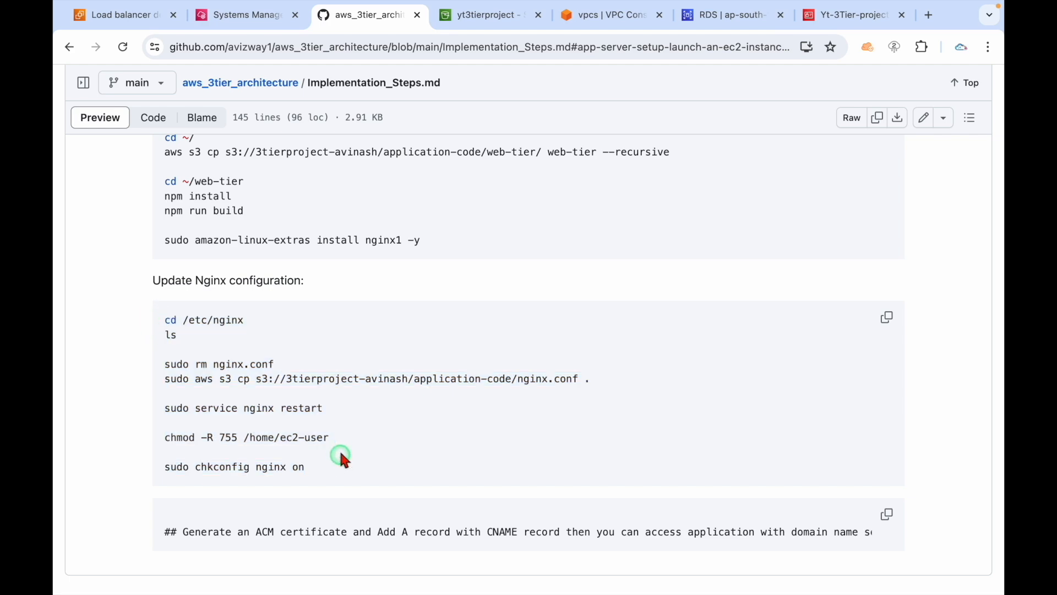
{"action": "scroll", "coordinate": [375, 411], "scroll_direction": "up", "scroll_amount": 7}
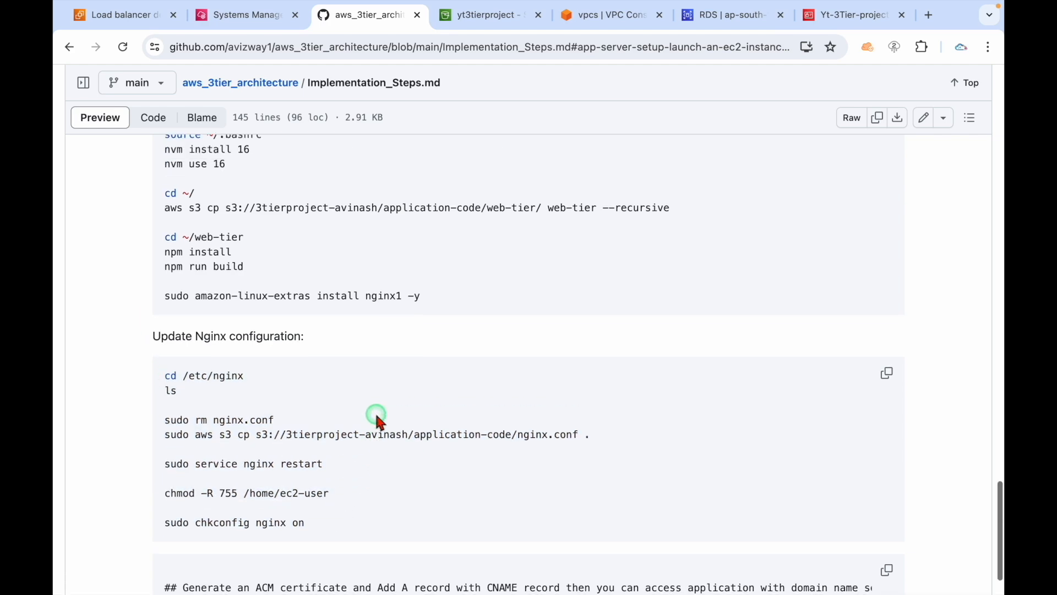
{"action": "left_click_drag", "start_coordinate": [122, 349], "coordinate": [285, 354]}
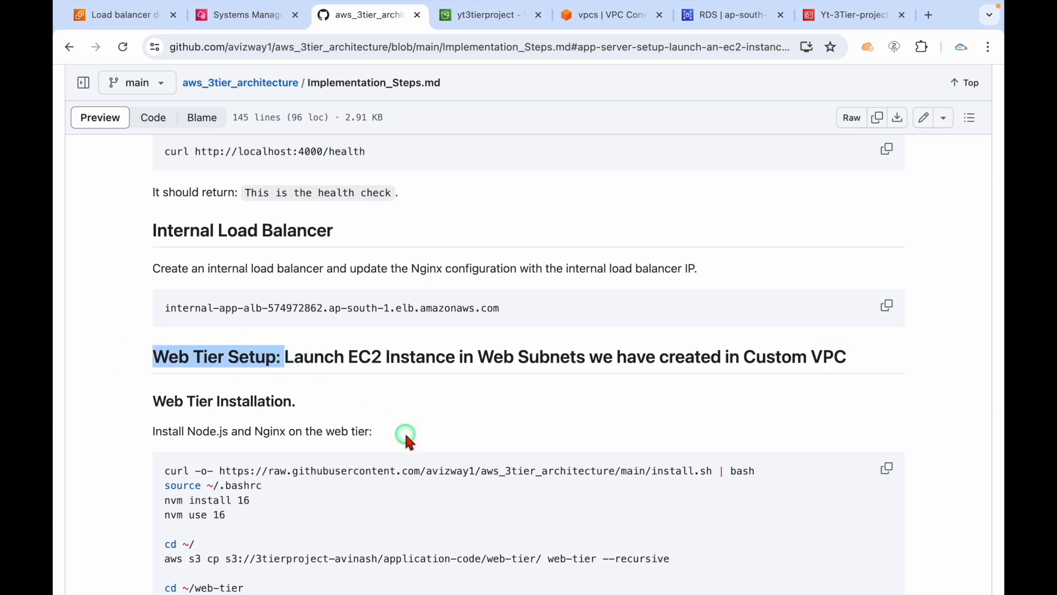
{"action": "left_click", "coordinate": [120, 16]}
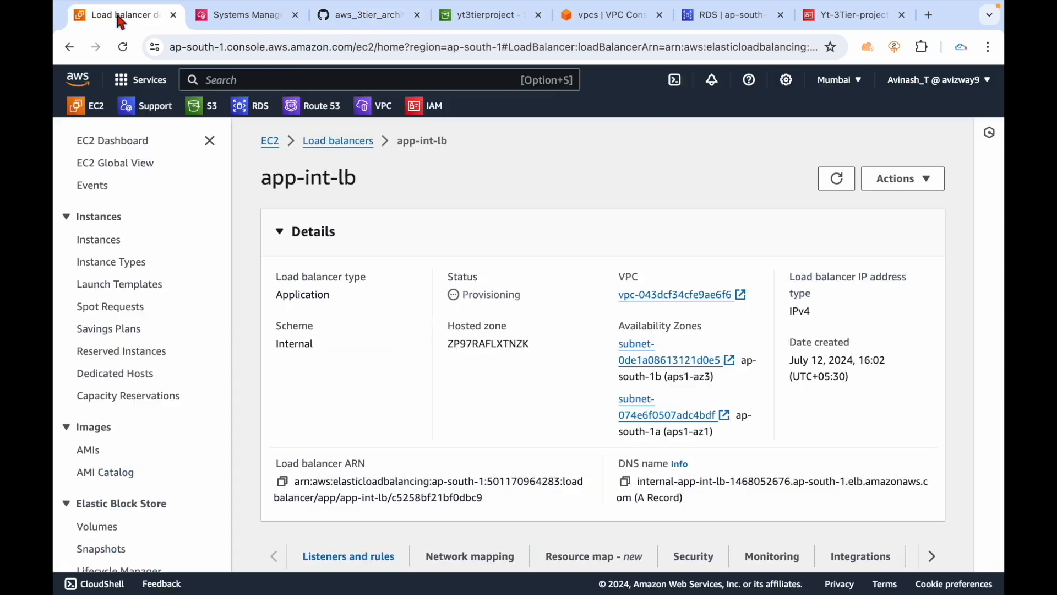
- Start a new EC2 instance launch from the Instances list
{"action": "left_click", "coordinate": [835, 180]}
{"action": "left_click", "coordinate": [100, 240]}
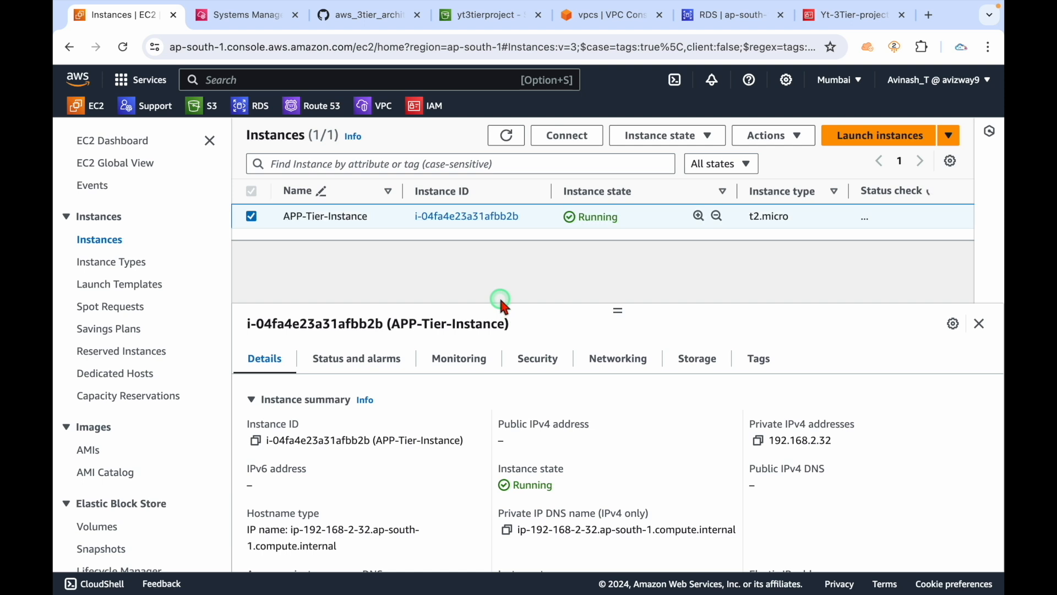
{"action": "left_click", "coordinate": [880, 138]}
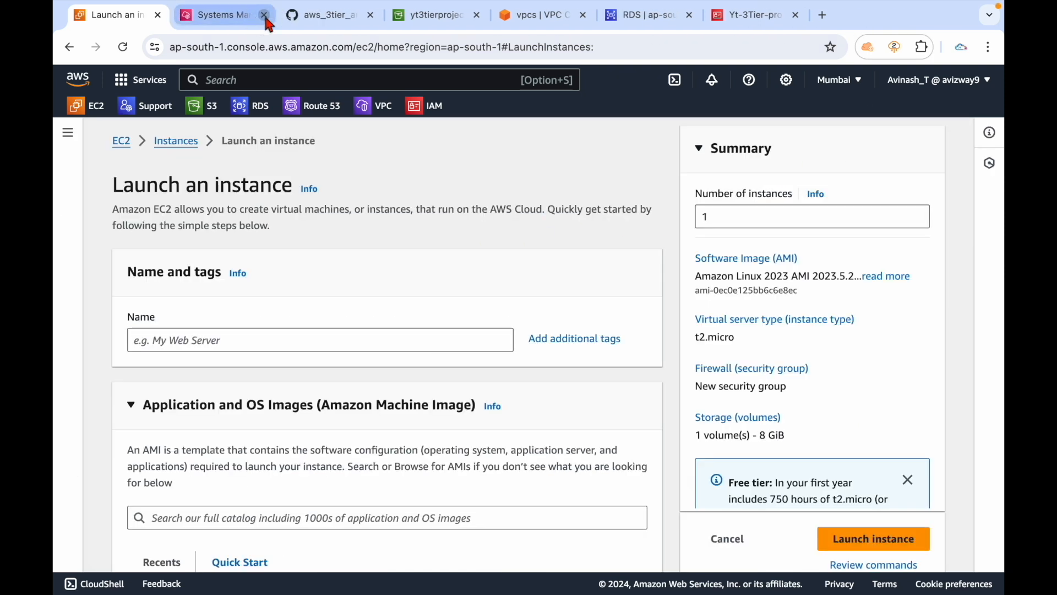
{"action": "left_click", "coordinate": [296, 15]}
- Name the instance WEB-Tier-Instance with the Amazon Linux 2 Kernel 5.10 AMI and key pair linuxkp
{"action": "left_click", "coordinate": [438, 330]}
{"action": "type", "text": "WEB-tier-Instance"}
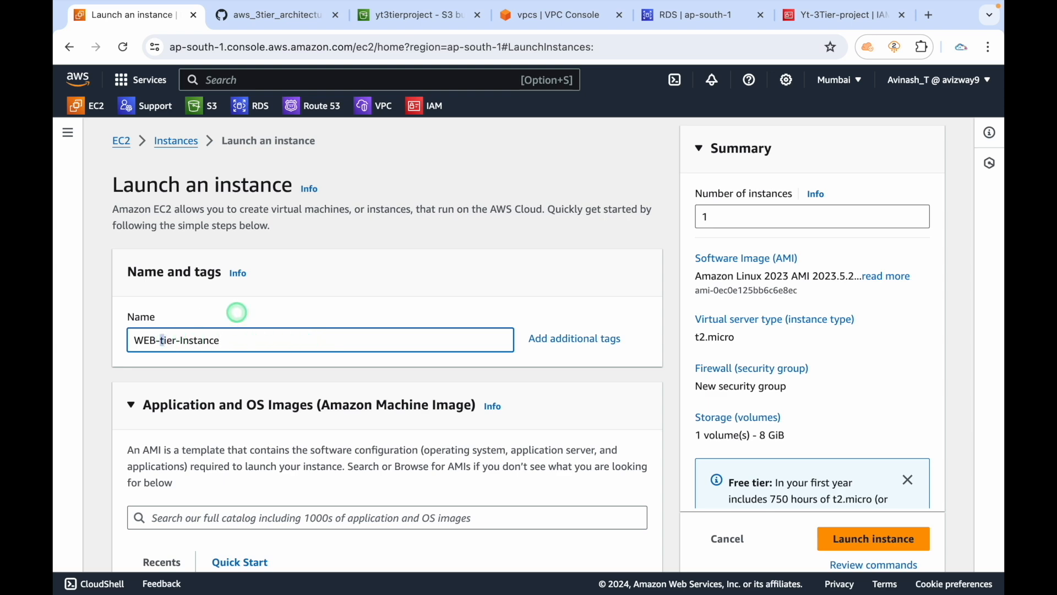
{"action": "scroll", "coordinate": [312, 308], "scroll_direction": "down", "scroll_amount": 8}
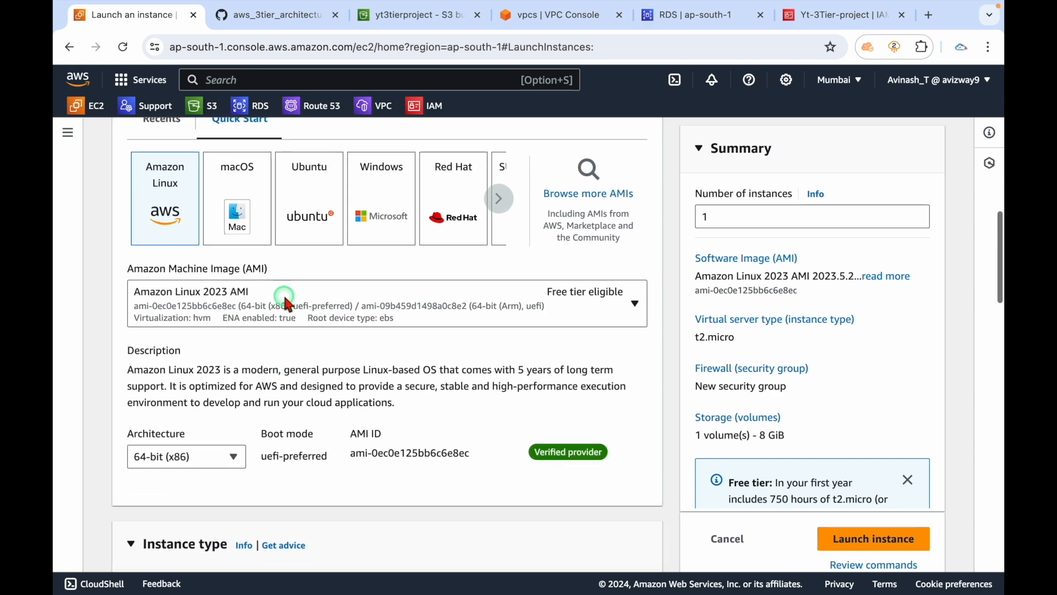
{"action": "left_click", "coordinate": [287, 302]}
{"action": "left_click", "coordinate": [362, 413]}
{"action": "scroll", "coordinate": [363, 415], "scroll_direction": "down", "scroll_amount": 2}
{"action": "scroll", "coordinate": [361, 413], "scroll_direction": "down", "scroll_amount": 9}
{"action": "left_click", "coordinate": [349, 329]}
{"action": "left_click", "coordinate": [279, 396]}
- Place the instance in 3tier-project-vpc's public1 subnet in ap-south-1a, then check the GitHub diagram
{"action": "scroll", "coordinate": [278, 398], "scroll_direction": "down", "scroll_amount": 3}
{"action": "left_click", "coordinate": [623, 244]}
{"action": "scroll", "coordinate": [587, 322], "scroll_direction": "down", "scroll_amount": 3}
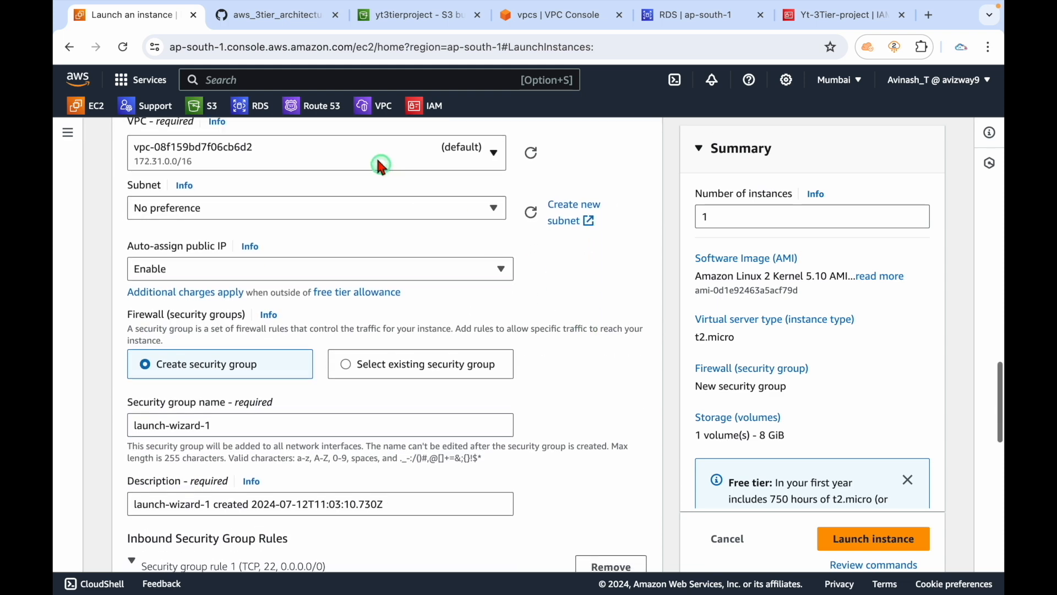
{"action": "left_click", "coordinate": [381, 165]}
{"action": "left_click", "coordinate": [343, 246]}
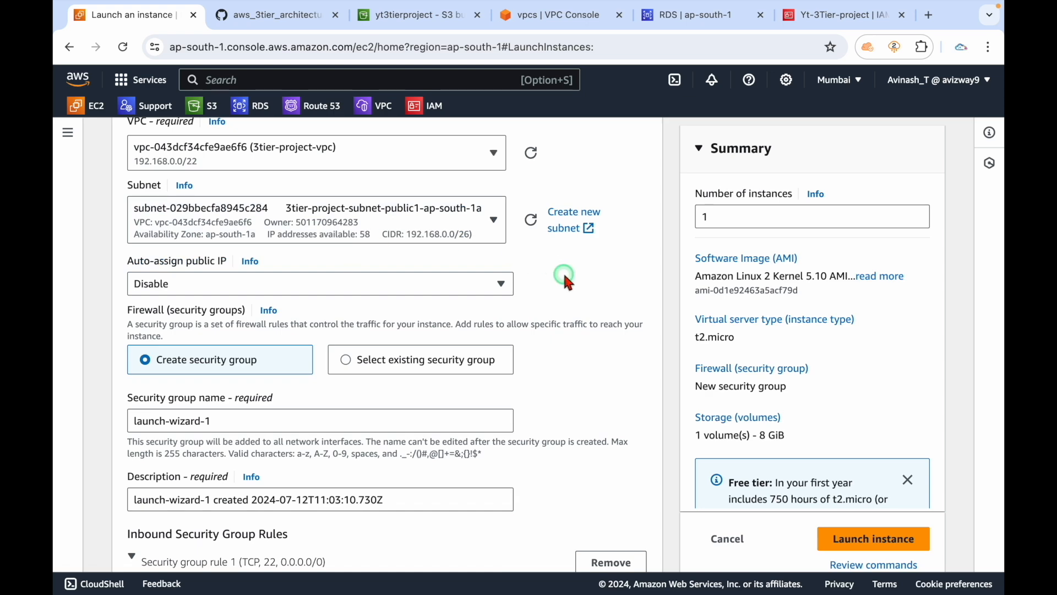
{"action": "left_click", "coordinate": [434, 225]}
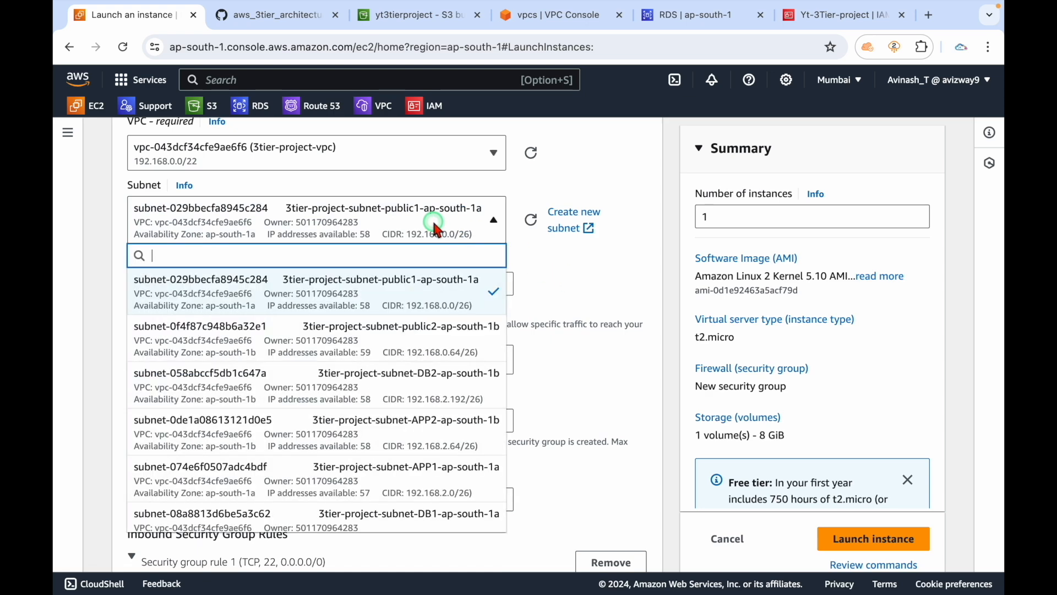
{"action": "left_click", "coordinate": [400, 292]}
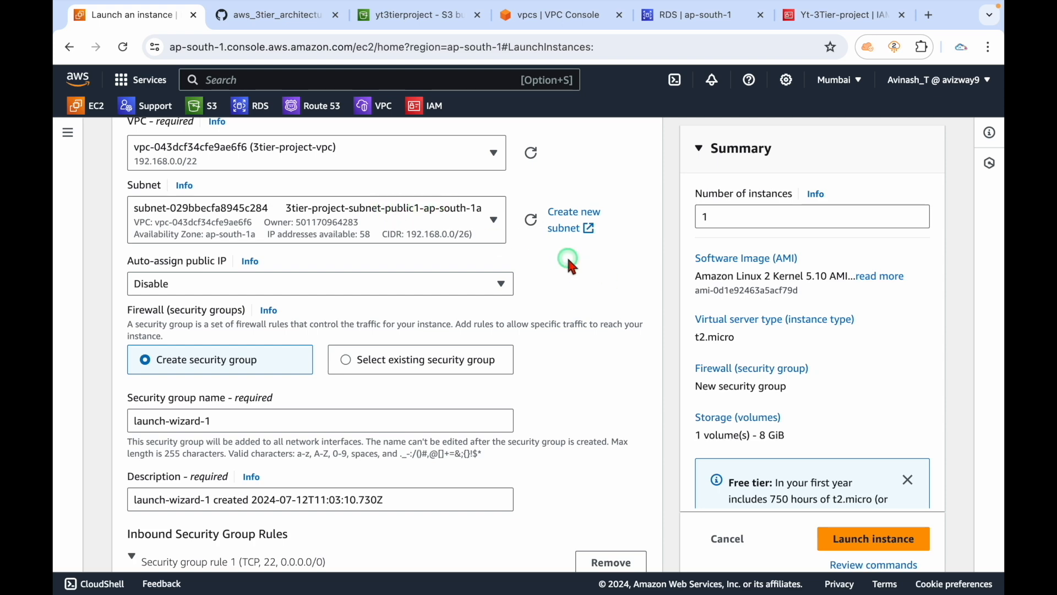
{"action": "left_click", "coordinate": [278, 15]}
{"action": "scroll", "coordinate": [443, 260], "scroll_direction": "up", "scroll_amount": 5}
- Enable auto-assign public IP for WEB-Tier-Instance
{"action": "scroll", "coordinate": [444, 260], "scroll_direction": "up", "scroll_amount": 15}
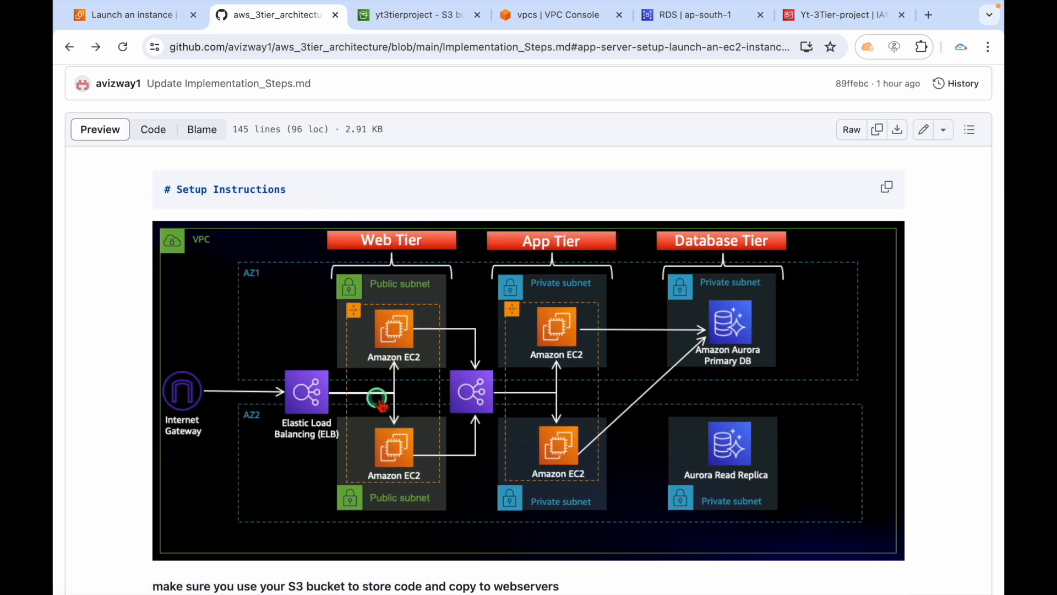
{"action": "left_click", "coordinate": [149, 17]}
{"action": "scroll", "coordinate": [301, 238], "scroll_direction": "down", "scroll_amount": 2}
{"action": "left_click", "coordinate": [311, 217]}
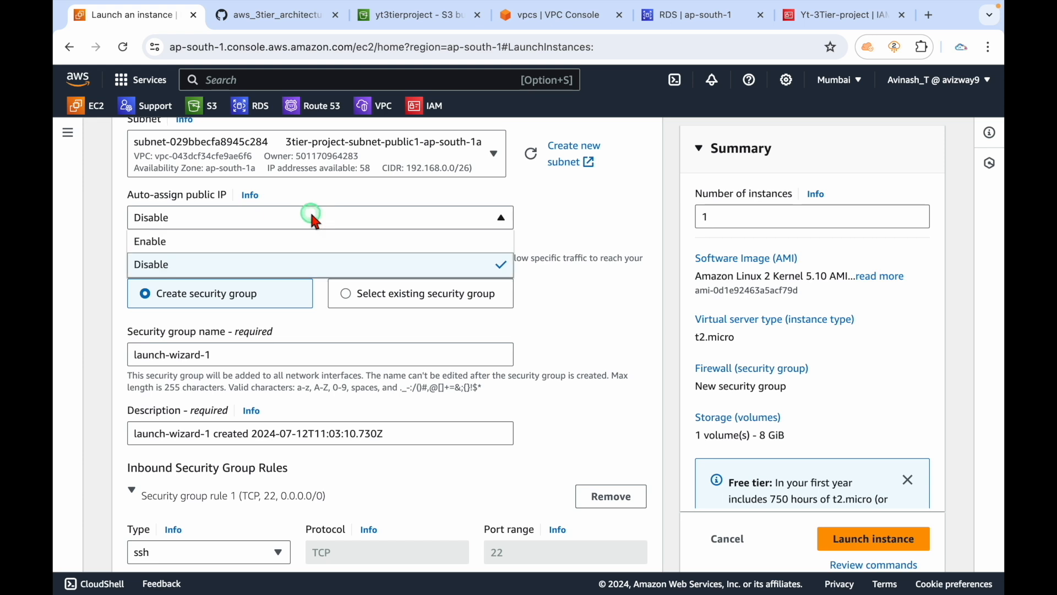
{"action": "left_click", "coordinate": [284, 240]}
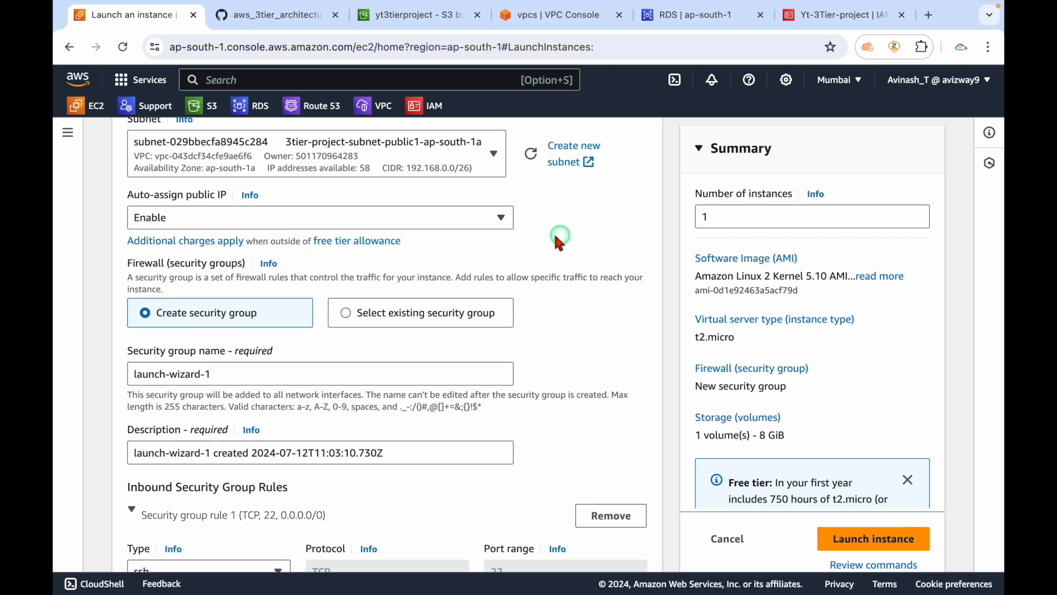
- Attach the existing WEB-SG security group
{"action": "left_click", "coordinate": [353, 314]}
{"action": "scroll", "coordinate": [304, 361], "scroll_direction": "down", "scroll_amount": 1}
{"action": "left_click", "coordinate": [275, 322]}
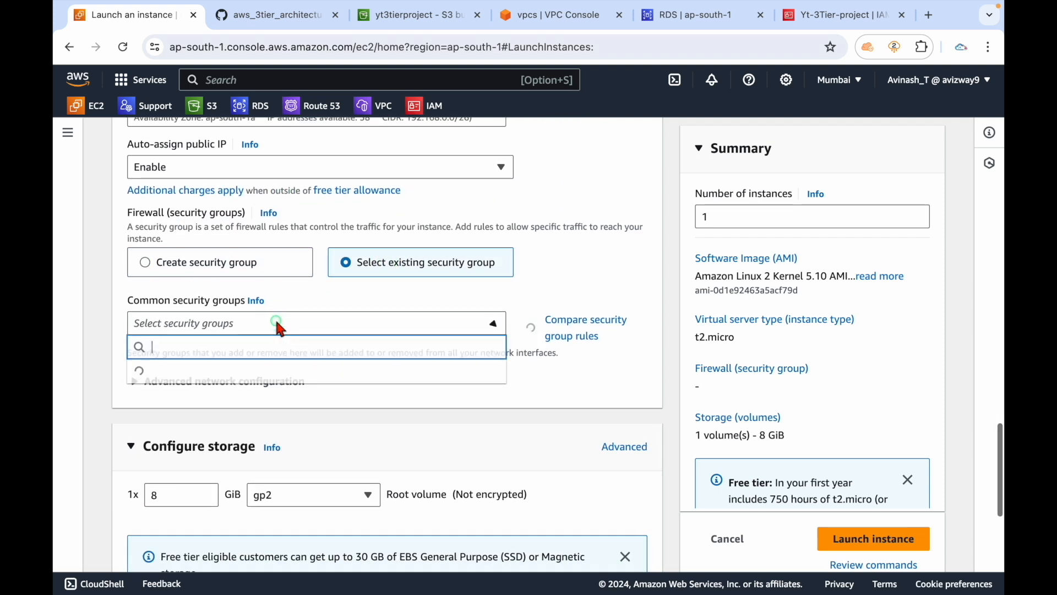
{"action": "type", "text": "web"}
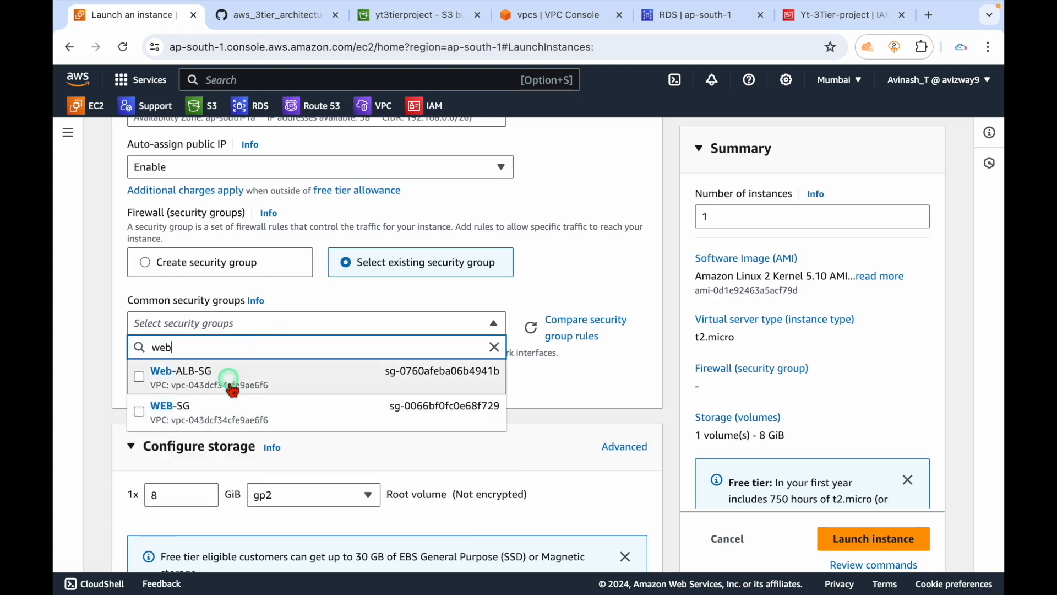
{"action": "left_click", "coordinate": [142, 414]}
- Set the IAM instance profile to Yt-3Tier-project under Advanced details
{"action": "scroll", "coordinate": [583, 263], "scroll_direction": "down", "scroll_amount": 5}
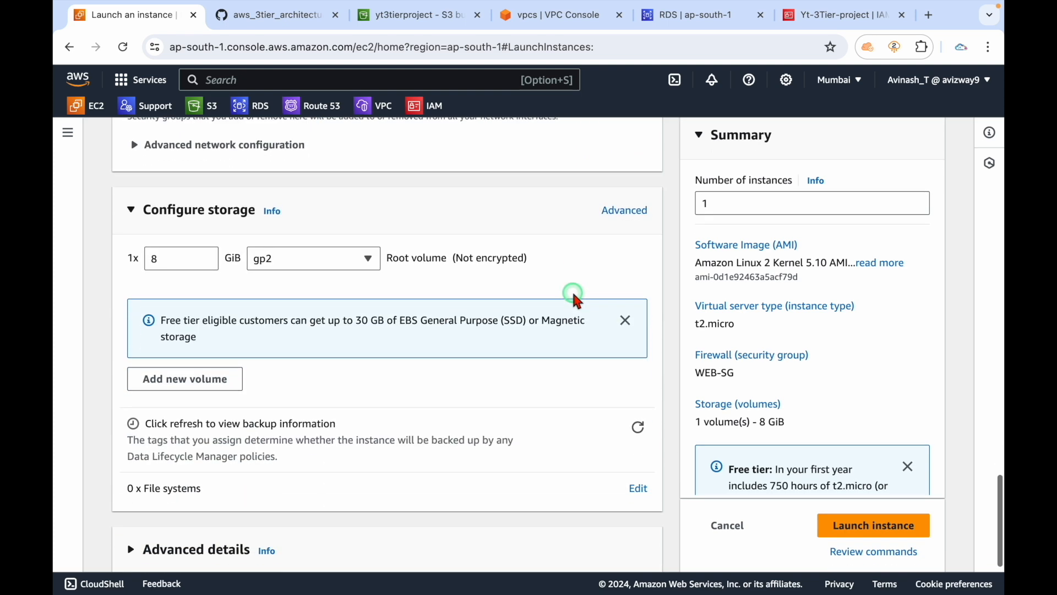
{"action": "scroll", "coordinate": [199, 272], "scroll_direction": "down", "scroll_amount": 1}
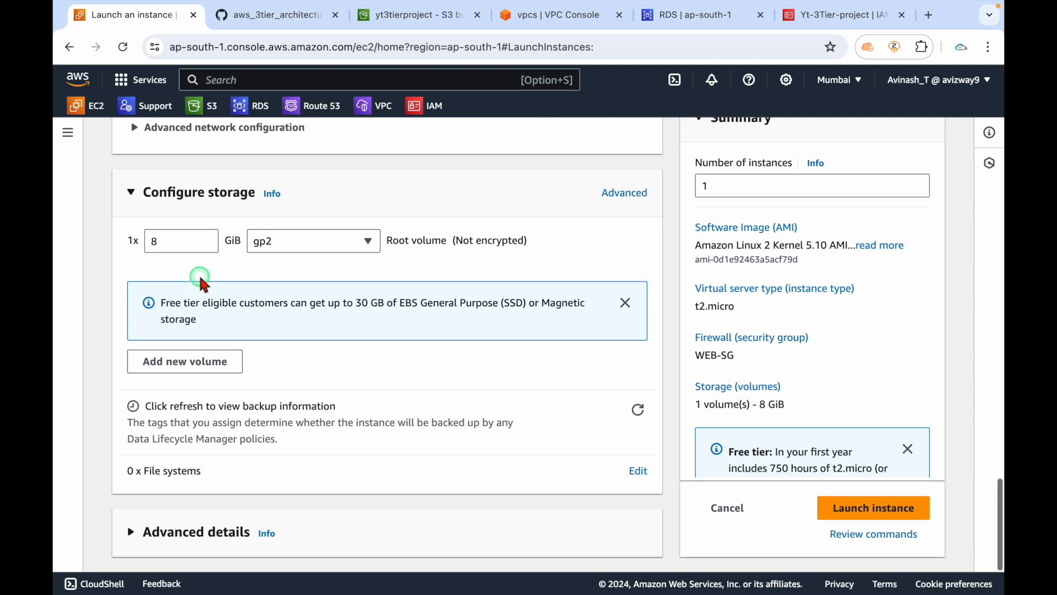
{"action": "left_click", "coordinate": [185, 533]}
{"action": "scroll", "coordinate": [288, 471], "scroll_direction": "down", "scroll_amount": 6}
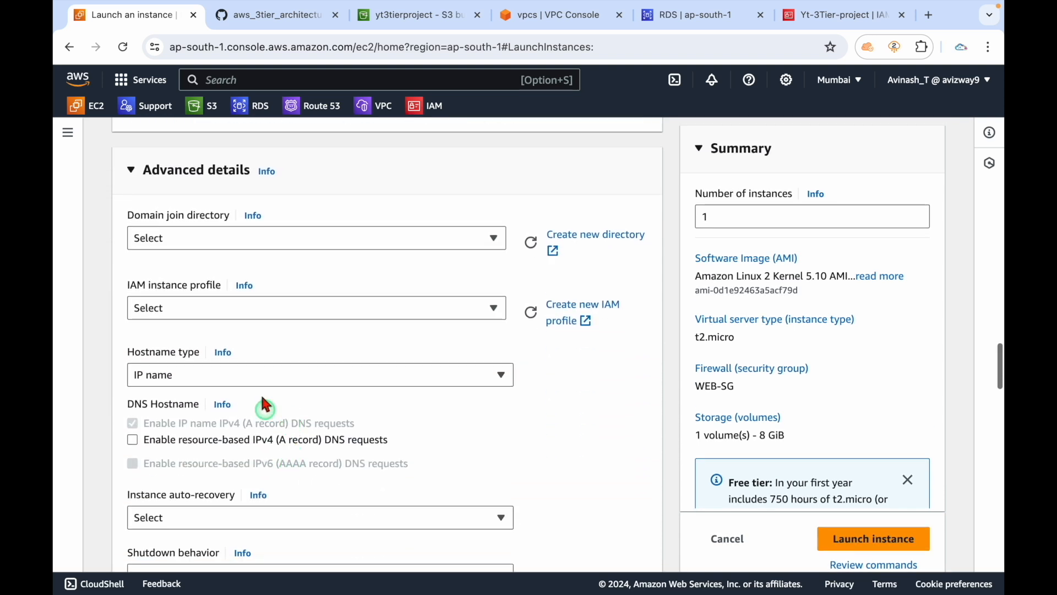
{"action": "left_click", "coordinate": [238, 303]}
{"action": "type", "text": "Yt"}
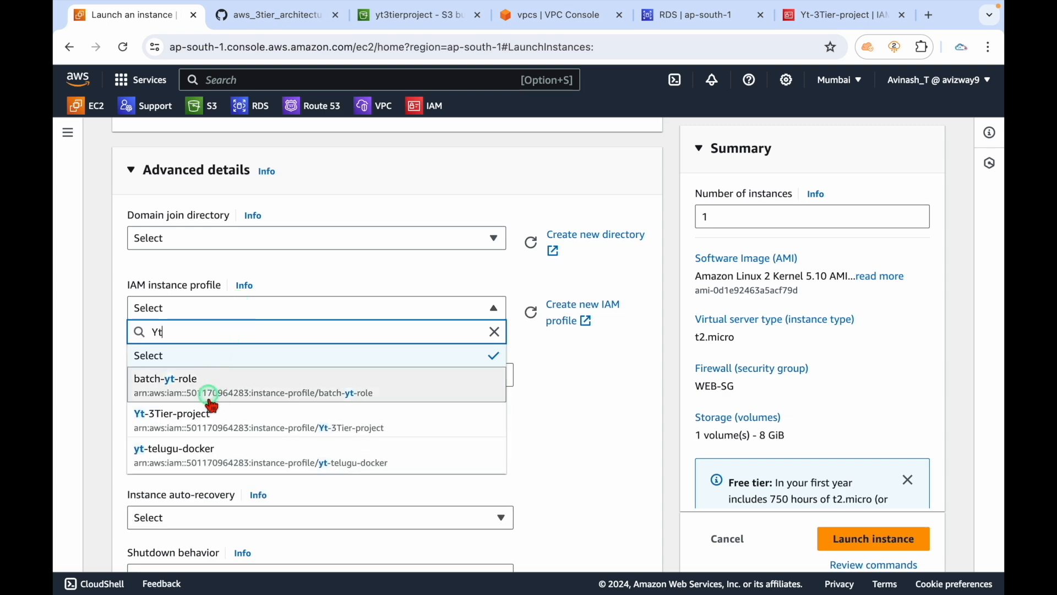
{"action": "left_click", "coordinate": [204, 424]}
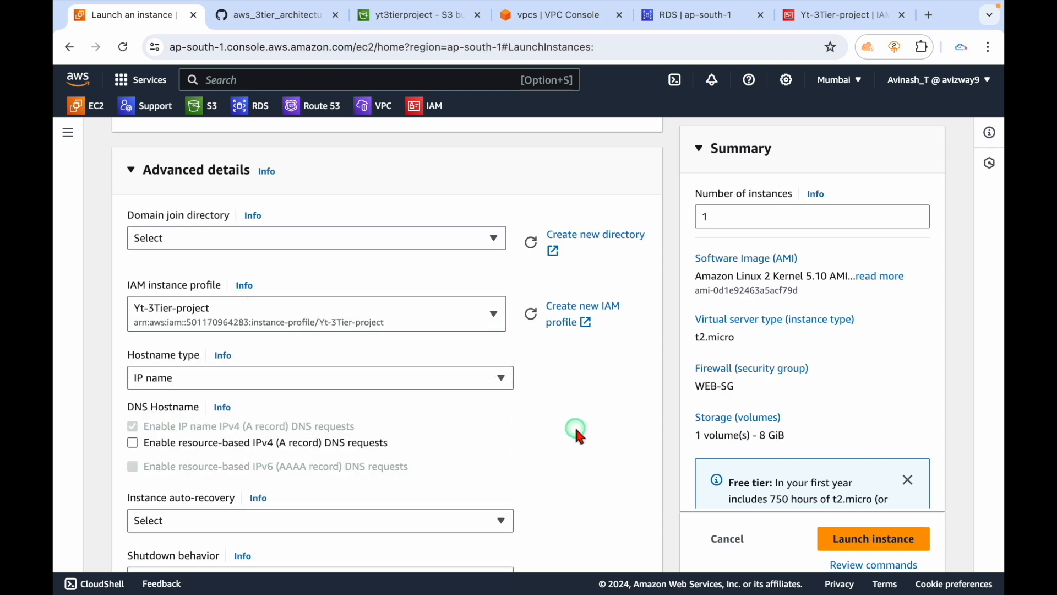
{"action": "scroll", "coordinate": [577, 433], "scroll_direction": "down", "scroll_amount": 7}
{"action": "scroll", "coordinate": [574, 426], "scroll_direction": "down", "scroll_amount": 15}
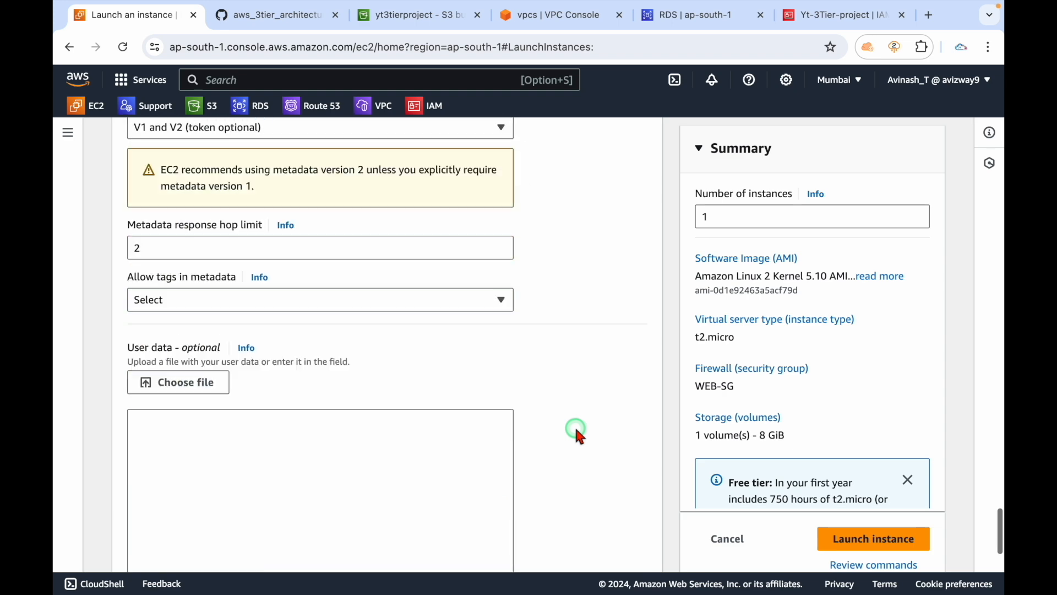
- Launch WEB-Tier-Instance and open its details page from the Instances list
{"action": "left_click", "coordinate": [857, 509]}
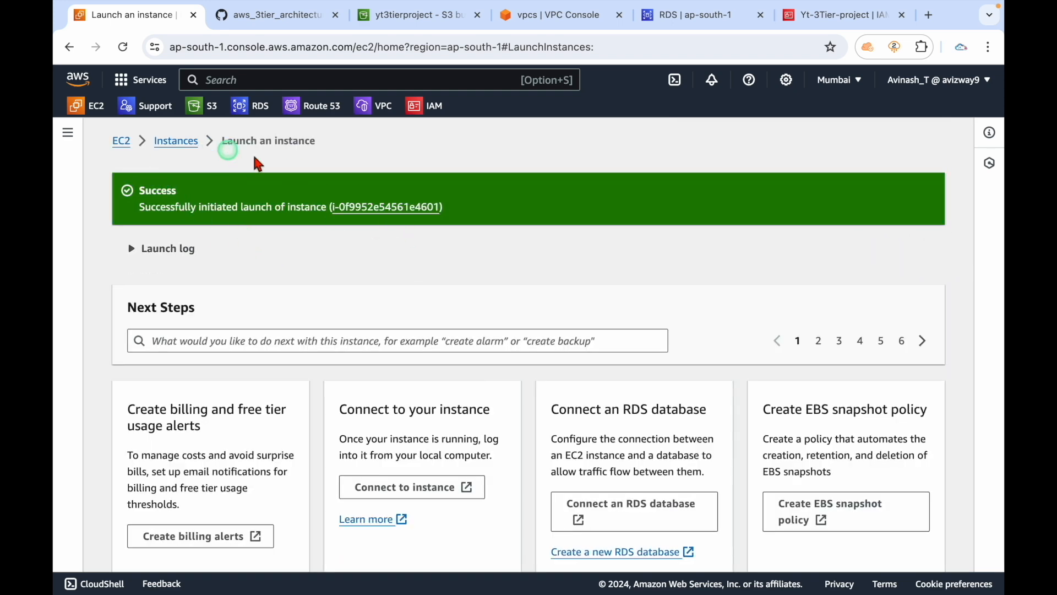
{"action": "left_click", "coordinate": [176, 141]}
{"action": "left_click", "coordinate": [506, 162]}
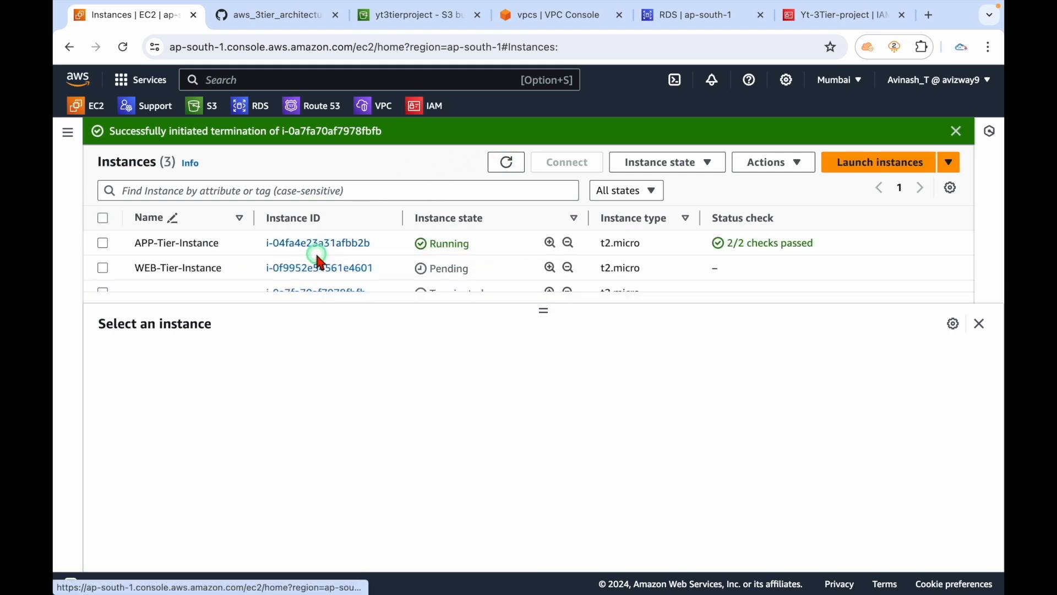
{"action": "left_click", "coordinate": [324, 270]}
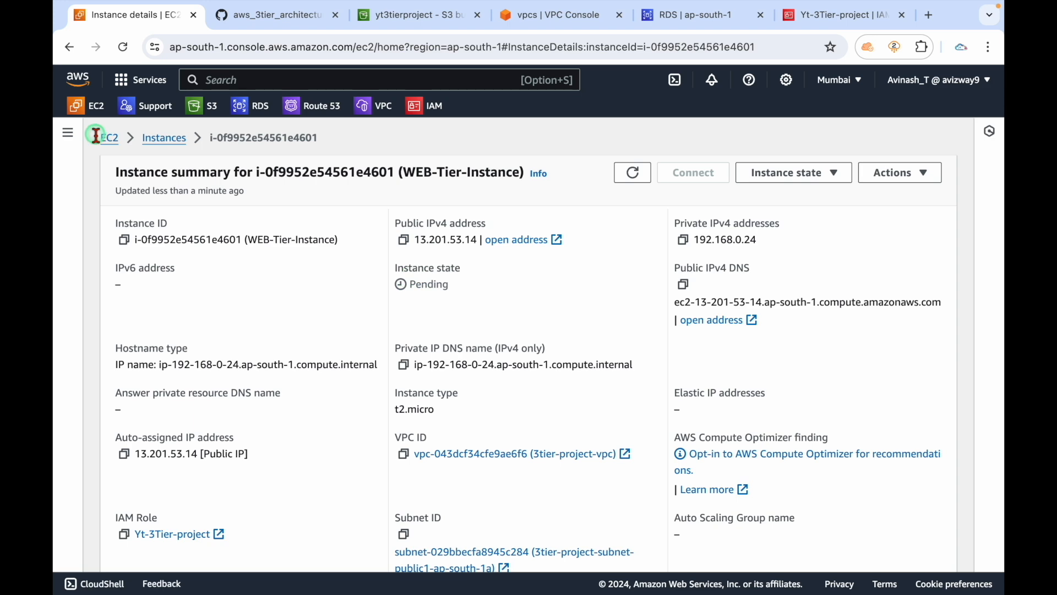
{"action": "left_click", "coordinate": [68, 132]}
{"action": "scroll", "coordinate": [121, 315], "scroll_direction": "down", "scroll_amount": 7}
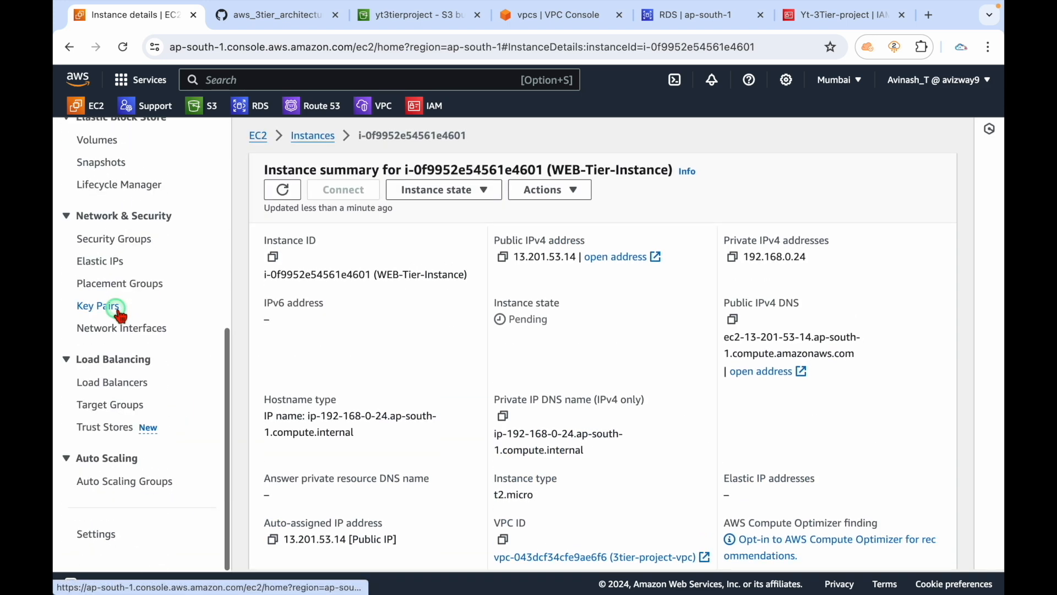
- Copy app-int-lb's internal DNS name from its details page and switch to the Finder desktop
{"action": "left_click", "coordinate": [115, 383], "text": "super"}
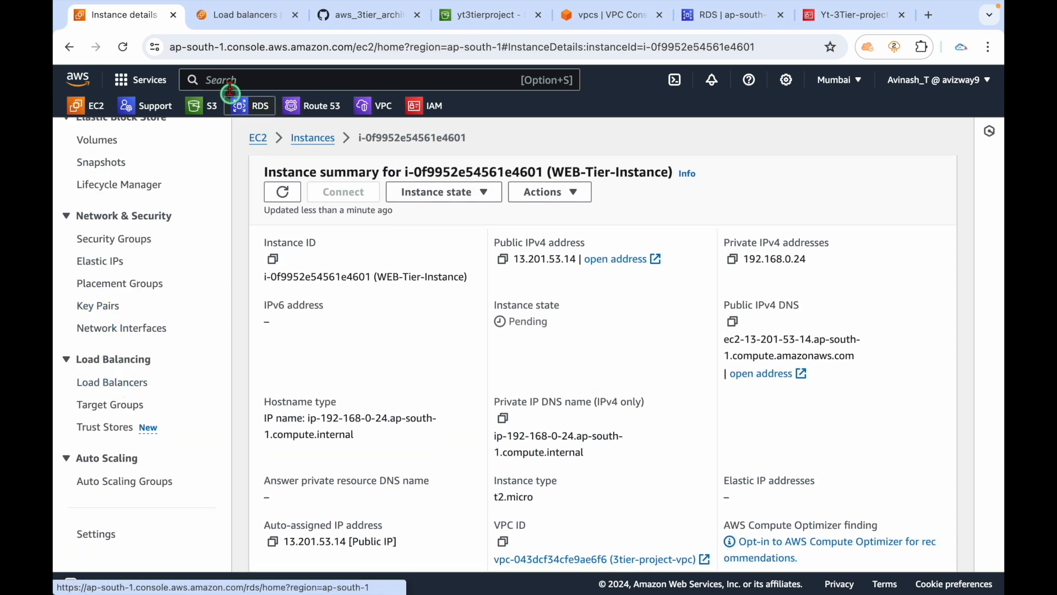
{"action": "left_click", "coordinate": [235, 12]}
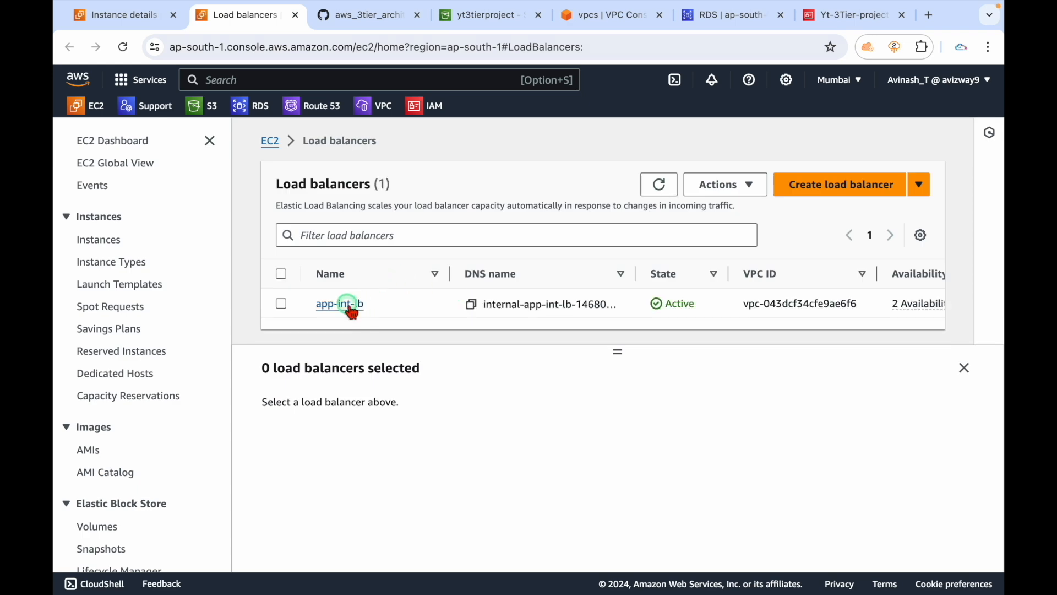
{"action": "left_click", "coordinate": [342, 303]}
{"action": "scroll", "coordinate": [510, 375], "scroll_direction": "down", "scroll_amount": 4}
{"action": "left_click_drag", "start_coordinate": [637, 365], "coordinate": [907, 365]}
{"action": "left_click", "coordinate": [779, 373]}
{"action": "left_click", "coordinate": [625, 362]}
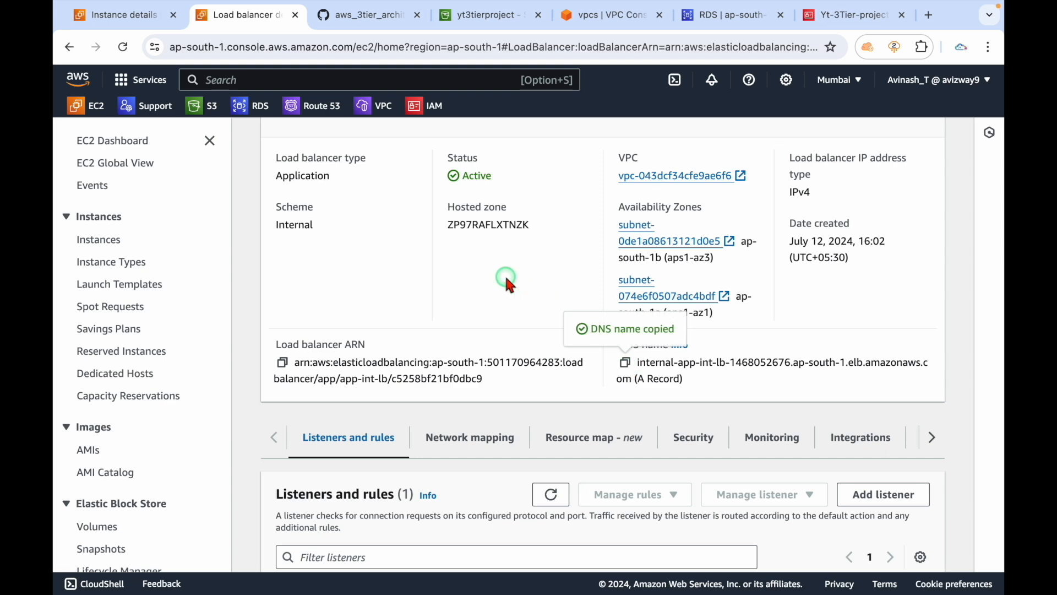
{"action": "key", "text": "ctrl+Left"}
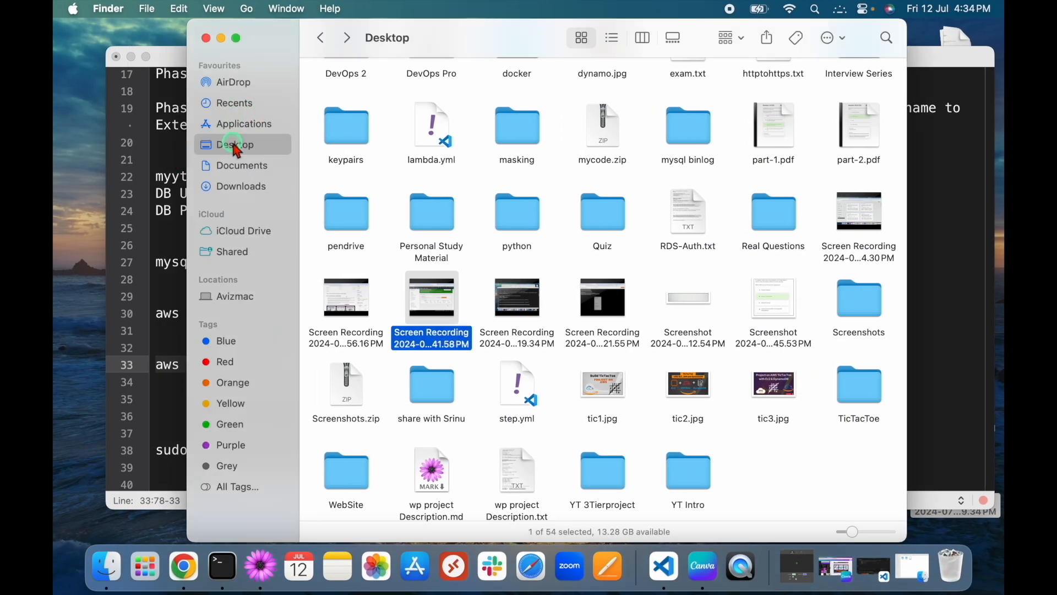
- Open nginx.conf from aws_3tier_architecture/application-code on the Desktop in TextMate
{"action": "scroll", "coordinate": [448, 137], "scroll_direction": "up", "scroll_amount": 5}
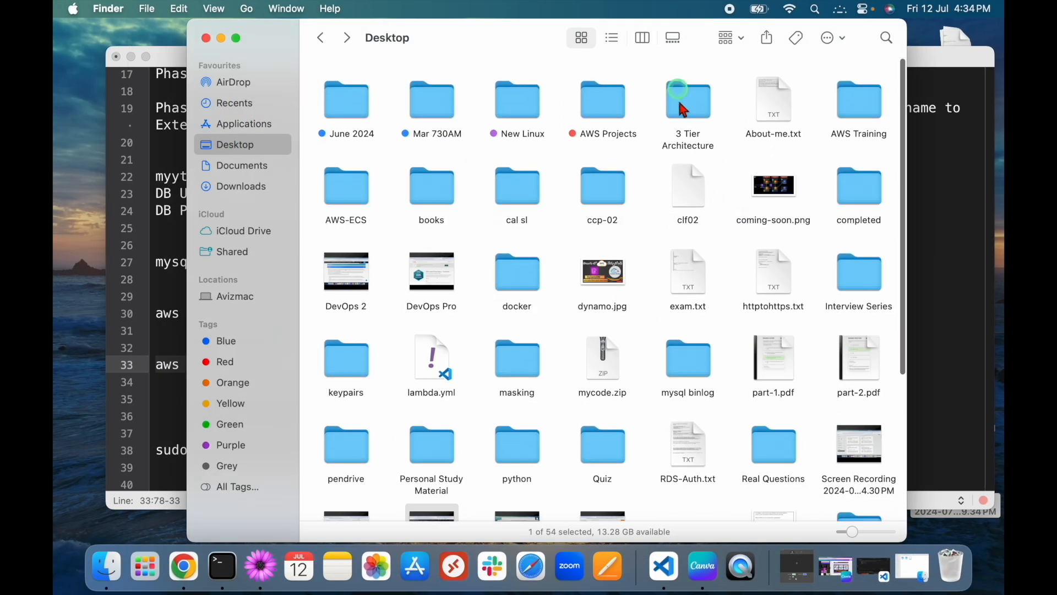
{"action": "scroll", "coordinate": [683, 110], "scroll_direction": "down", "scroll_amount": 5}
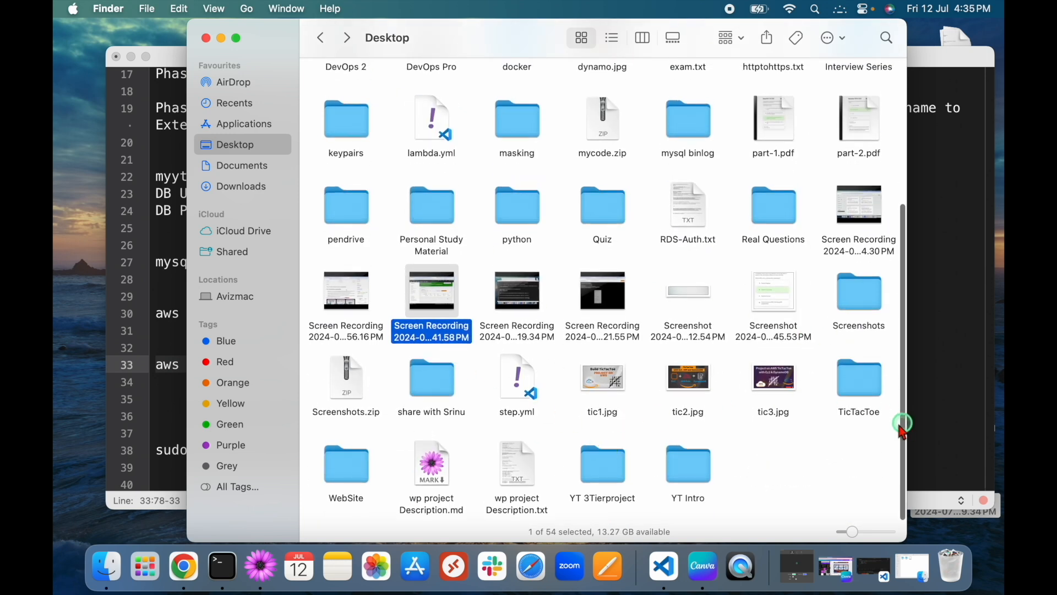
{"action": "mouse_move", "coordinate": [449, 311]}
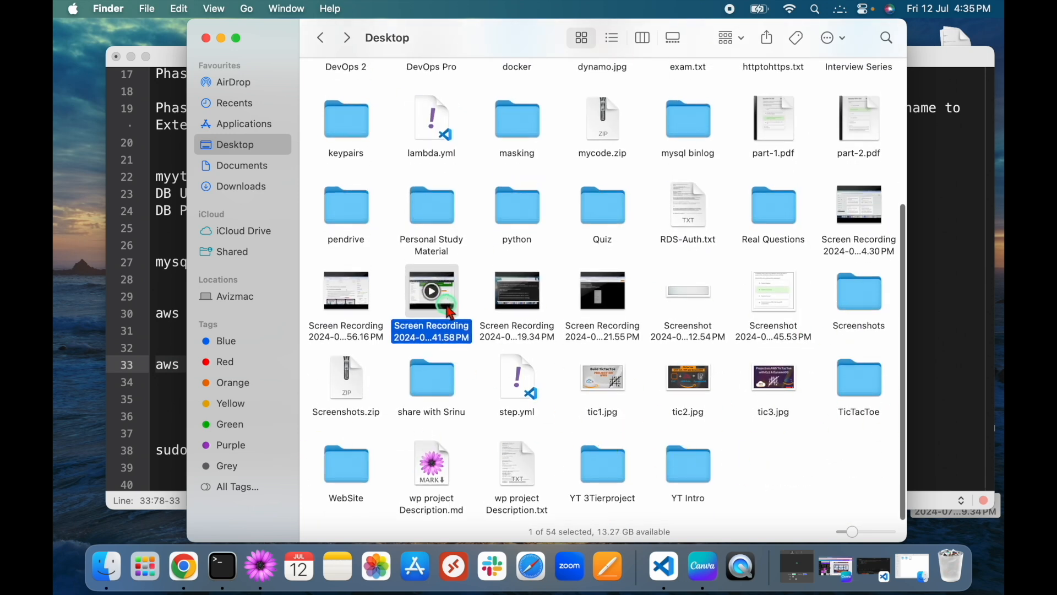
{"action": "left_click", "coordinate": [434, 372]}
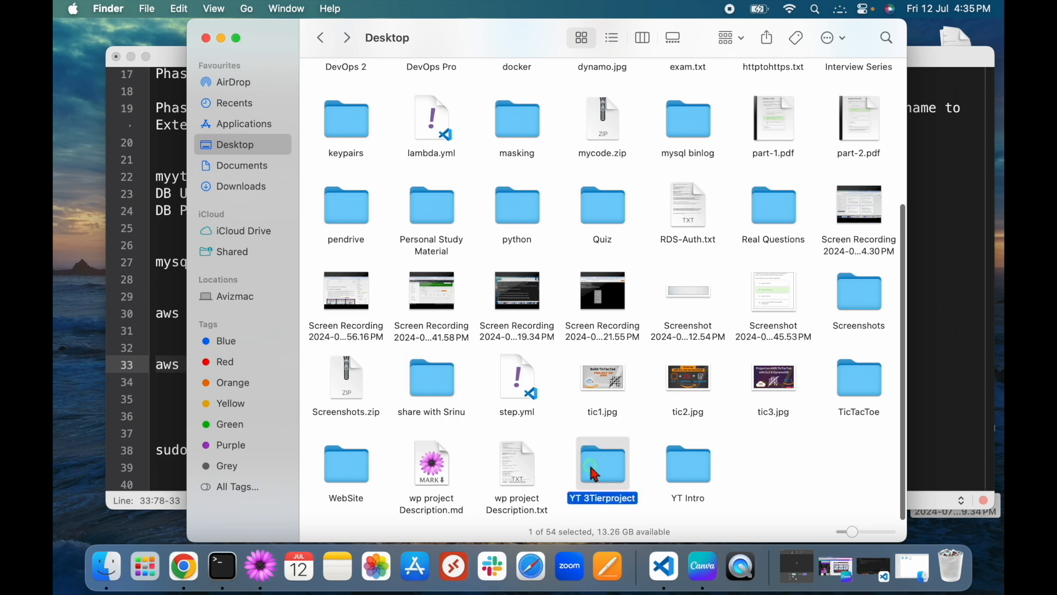
{"action": "double_click", "coordinate": [604, 471]}
{"action": "double_click", "coordinate": [333, 93]}
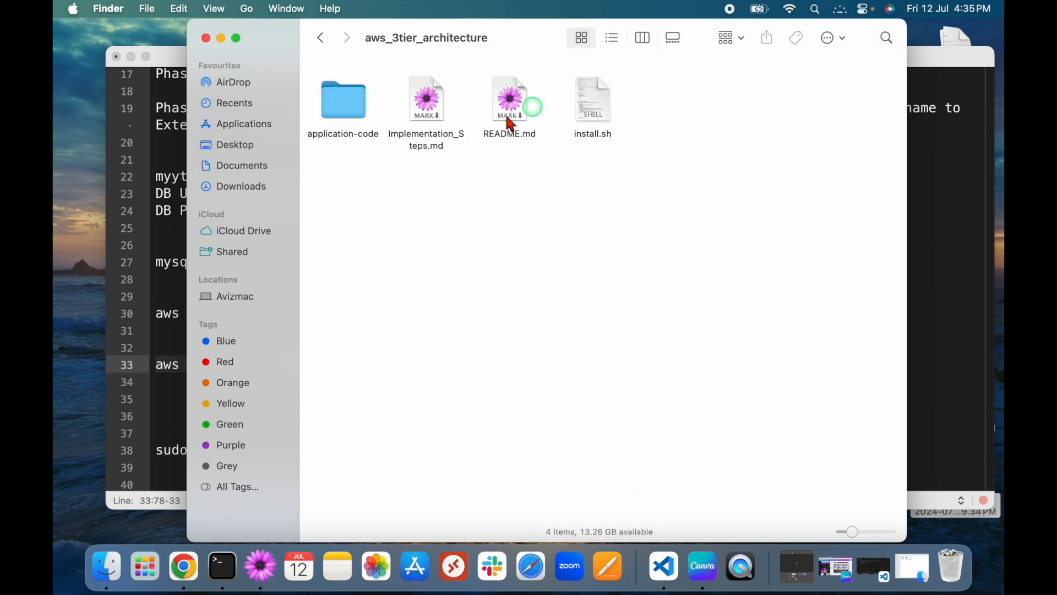
{"action": "double_click", "coordinate": [363, 105]}
{"action": "left_click", "coordinate": [513, 105]}
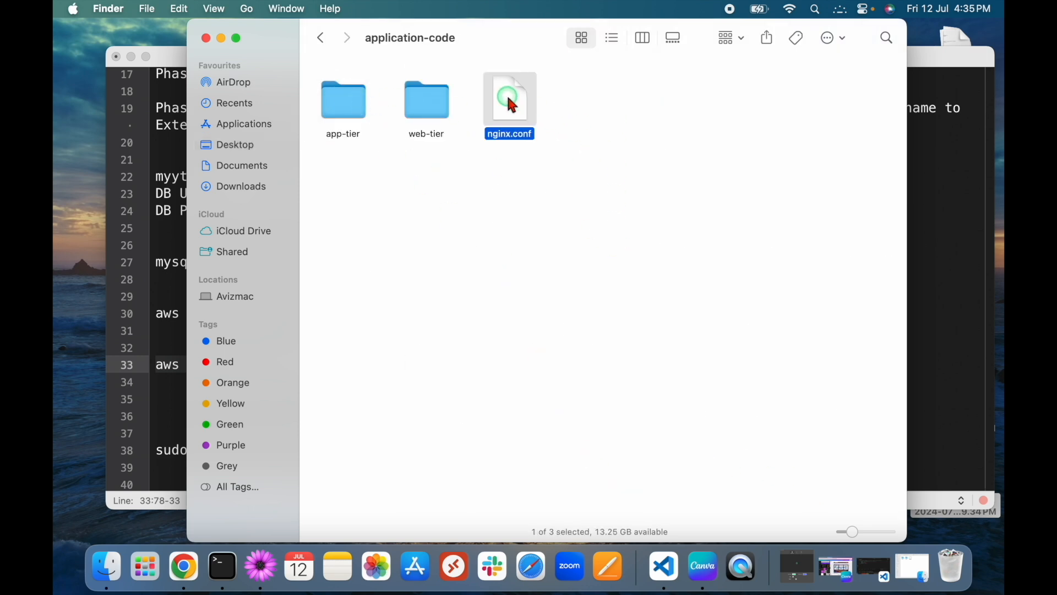
{"action": "right_click", "coordinate": [512, 105]}
{"action": "mouse_move", "coordinate": [571, 122]}
{"action": "left_click", "coordinate": [702, 132]}
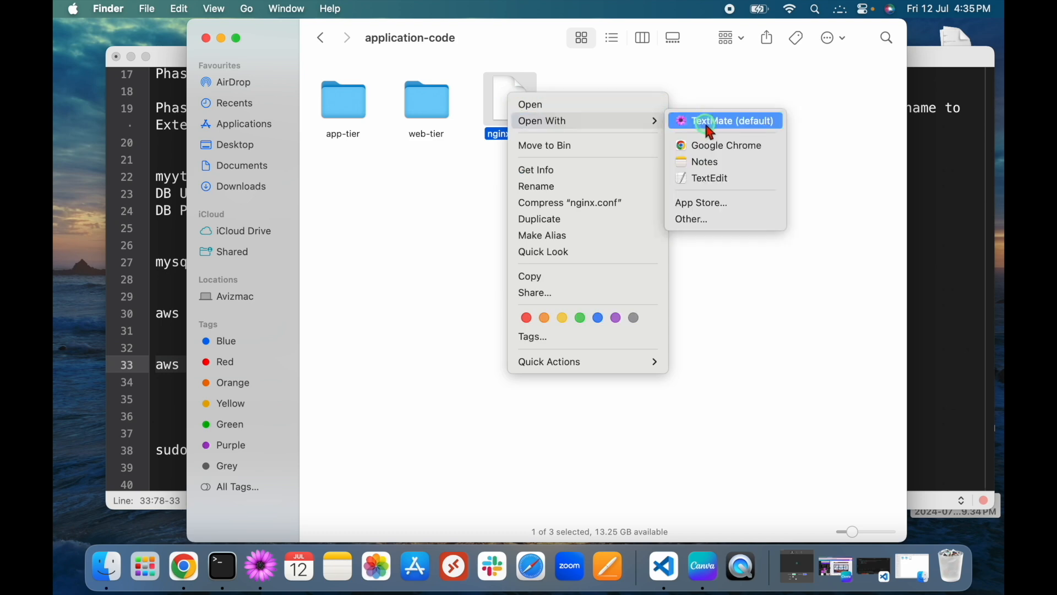
- Replace the line-56 proxy_pass host with the pasted internal ALB DNS name and save nginx.conf
{"action": "scroll", "coordinate": [623, 411], "scroll_direction": "down", "scroll_amount": 1}
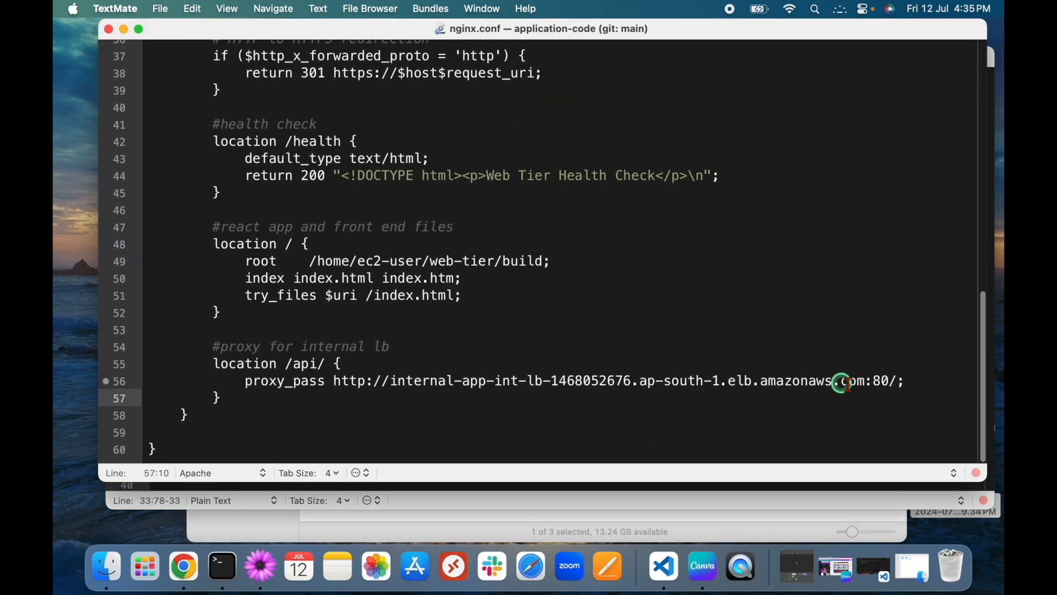
{"action": "left_click_drag", "start_coordinate": [864, 381], "coordinate": [392, 385]}
{"action": "type", "text": "internal-app-int-lb-1468052676.ap-south-1.elb.amazonaws.com"}
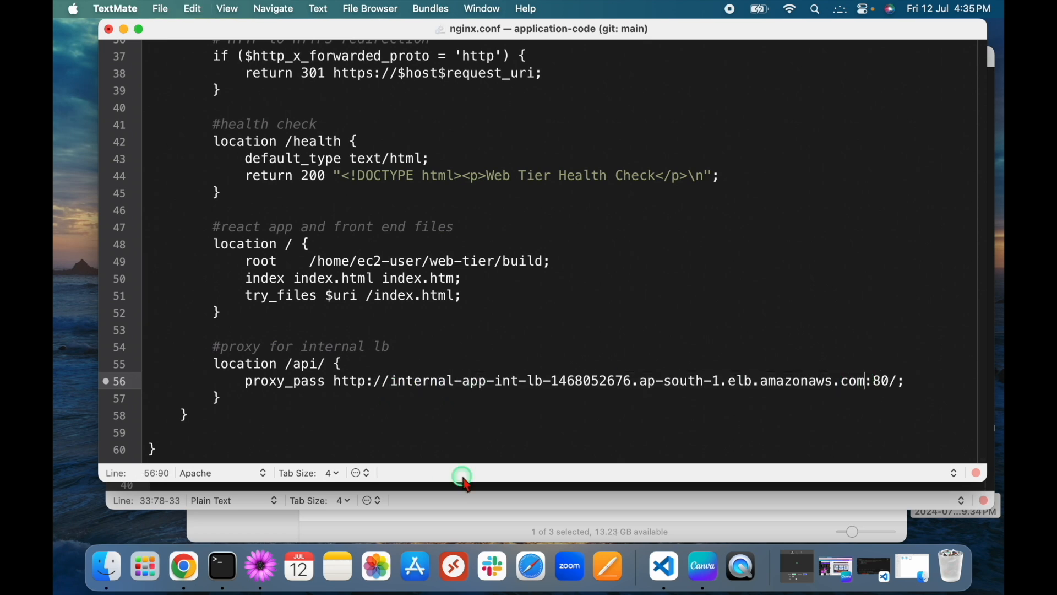
{"action": "key", "text": "super+s"}
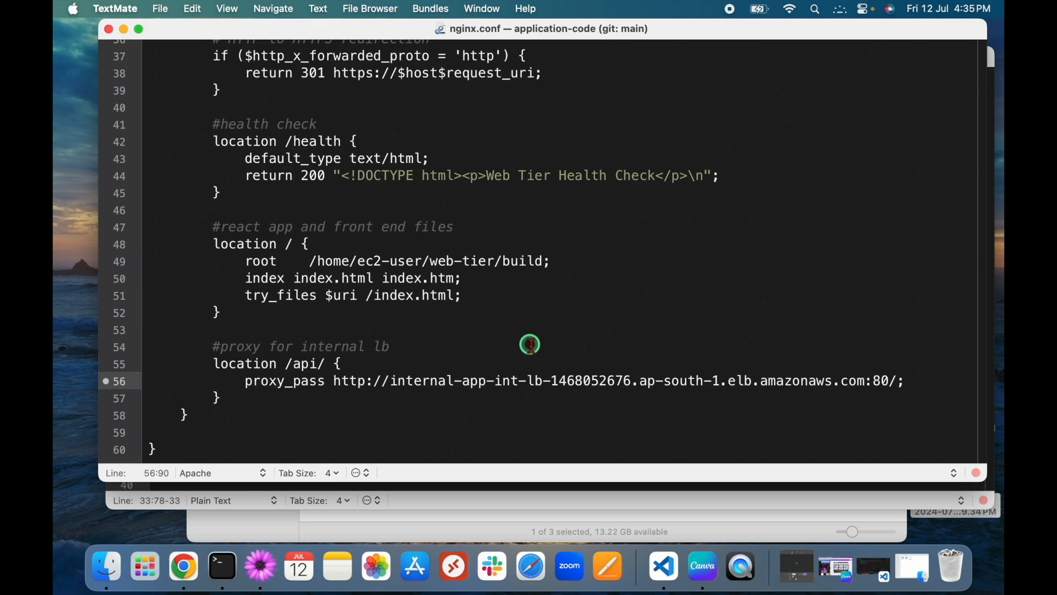
{"action": "left_click", "coordinate": [366, 429]}
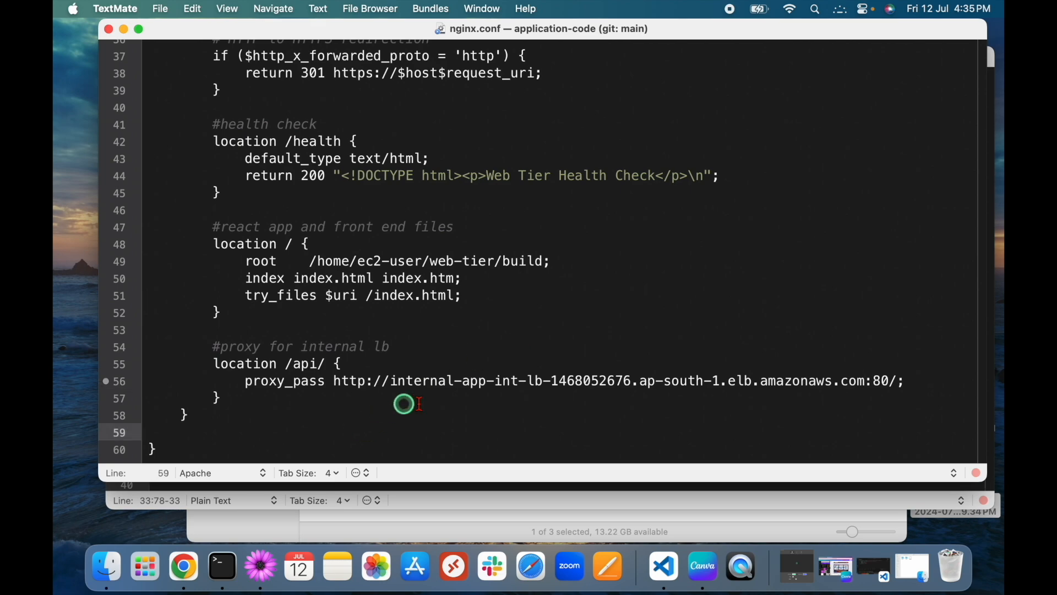
{"action": "key", "text": "ctrl+Right"}
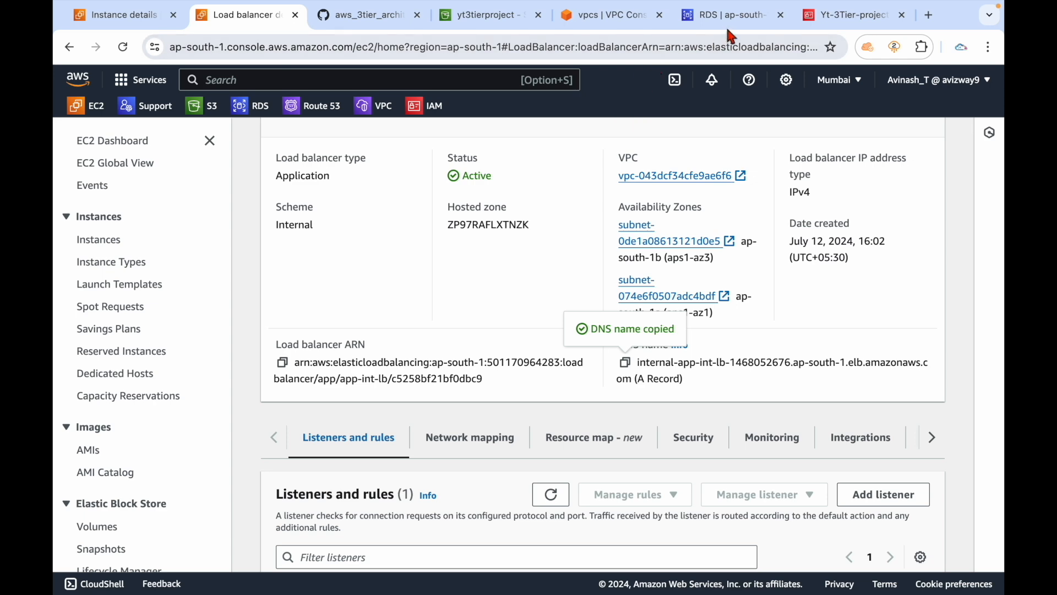
- Annotate the GitHub 3-tier diagram, marking the Web Tier subnet and App Tier EC2 instances
{"action": "left_click", "coordinate": [369, 15]}
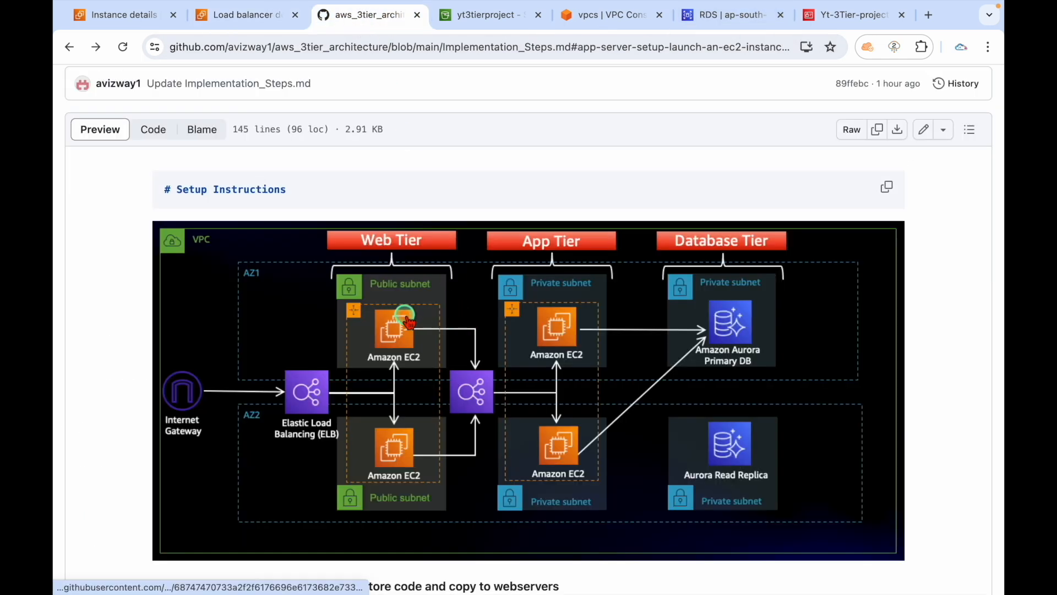
{"action": "key", "text": "ctrl+a"}
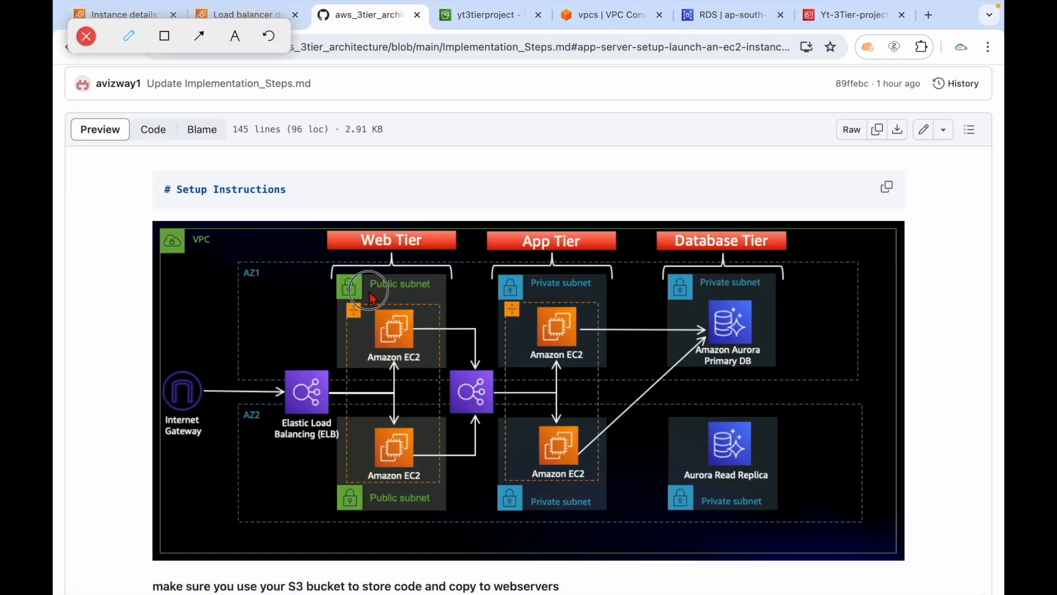
{"action": "left_click_drag", "start_coordinate": [350, 292], "coordinate": [378, 303]}
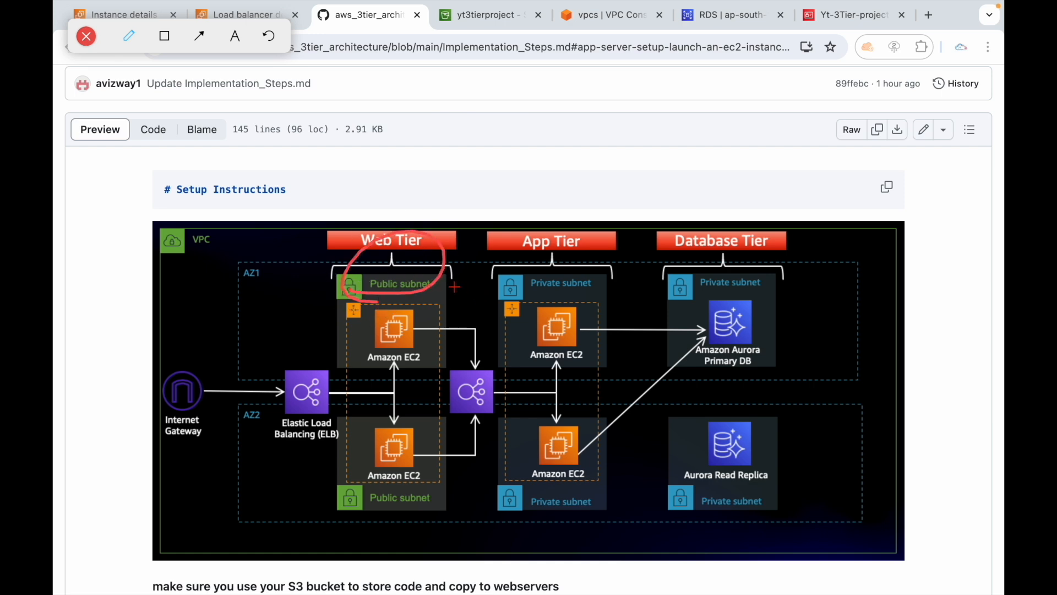
{"action": "mouse_move", "coordinate": [442, 289]}
{"action": "left_mouse_down"}
{"action": "mouse_move", "coordinate": [528, 362]}
{"action": "mouse_move", "coordinate": [498, 375]}
{"action": "left_mouse_up"}
{"action": "mouse_move", "coordinate": [570, 342]}
{"action": "left_mouse_down"}
{"action": "mouse_move", "coordinate": [551, 327]}
{"action": "mouse_move", "coordinate": [590, 260]}
{"action": "left_mouse_up"}
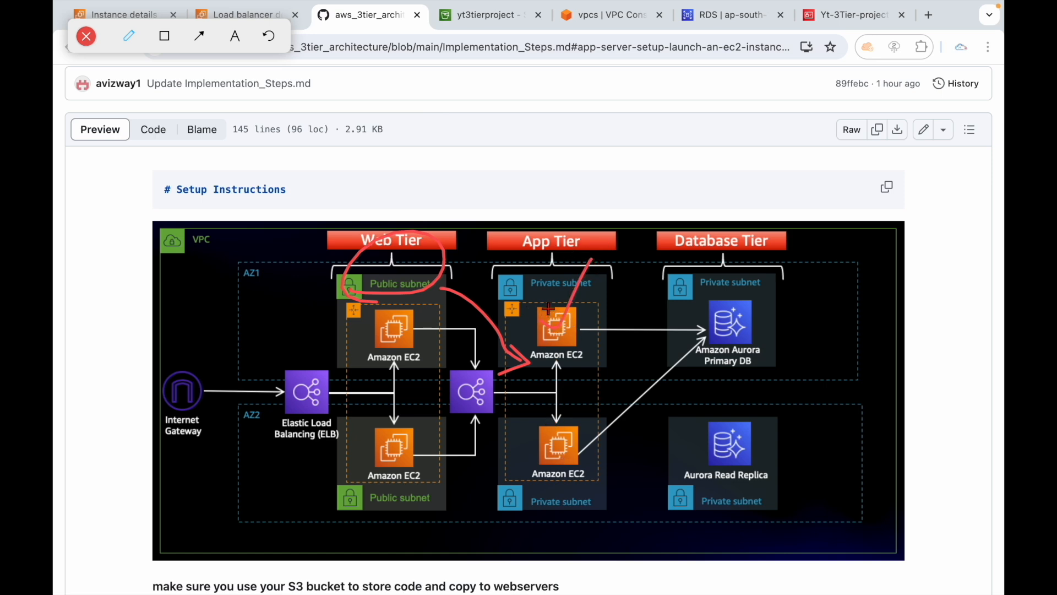
{"action": "left_click_drag", "start_coordinate": [548, 310], "coordinate": [582, 332]}
{"action": "left_click_drag", "start_coordinate": [561, 412], "coordinate": [604, 380]}
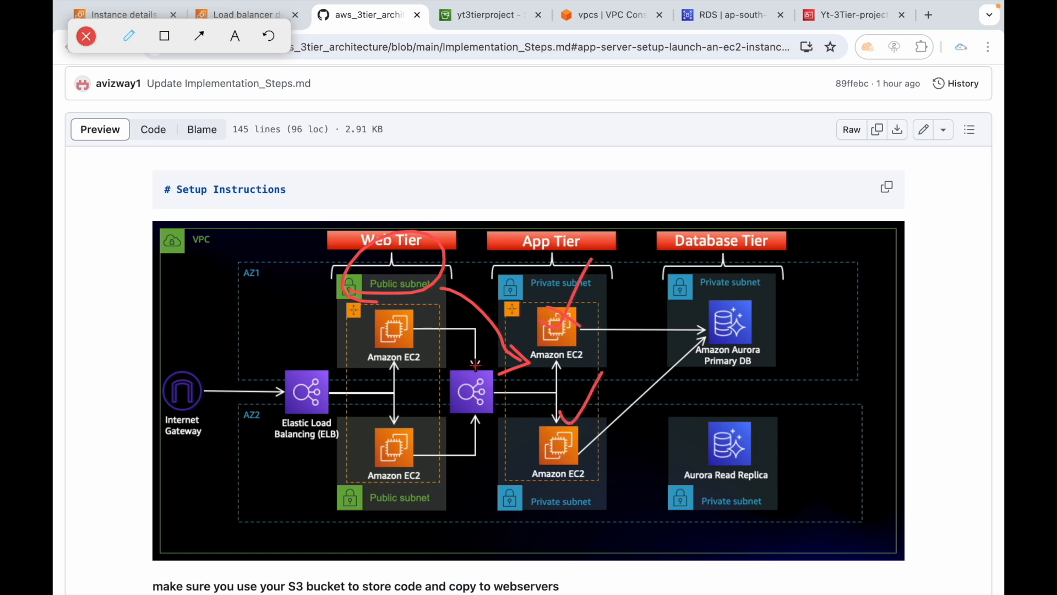
{"action": "left_click_drag", "start_coordinate": [410, 329], "coordinate": [530, 350]}
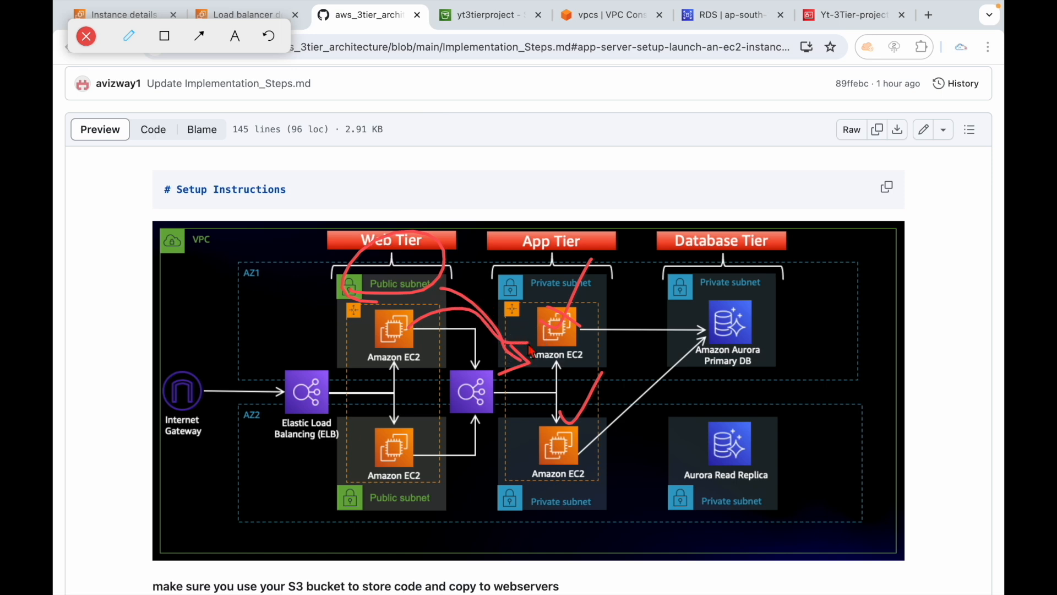
- Redraw the web tier path through the internal load balancer to both App Tier instances, then clear annotations
{"action": "left_click", "coordinate": [265, 50]}
{"action": "left_click", "coordinate": [265, 50]}
{"action": "left_click", "coordinate": [265, 50]}
{"action": "left_click", "coordinate": [265, 49]}
{"action": "left_click", "coordinate": [265, 50]}
{"action": "left_click", "coordinate": [268, 36]}
{"action": "left_click_drag", "start_coordinate": [406, 311], "coordinate": [456, 398]}
{"action": "mouse_move", "coordinate": [444, 381]}
{"action": "left_mouse_down"}
{"action": "mouse_move", "coordinate": [439, 413]}
{"action": "mouse_move", "coordinate": [551, 342]}
{"action": "left_mouse_up"}
{"action": "left_click_drag", "start_coordinate": [484, 409], "coordinate": [557, 455]}
{"action": "left_click_drag", "start_coordinate": [485, 386], "coordinate": [550, 348]}
{"action": "left_click_drag", "start_coordinate": [527, 427], "coordinate": [553, 456]}
{"action": "left_click_drag", "start_coordinate": [584, 371], "coordinate": [629, 345]}
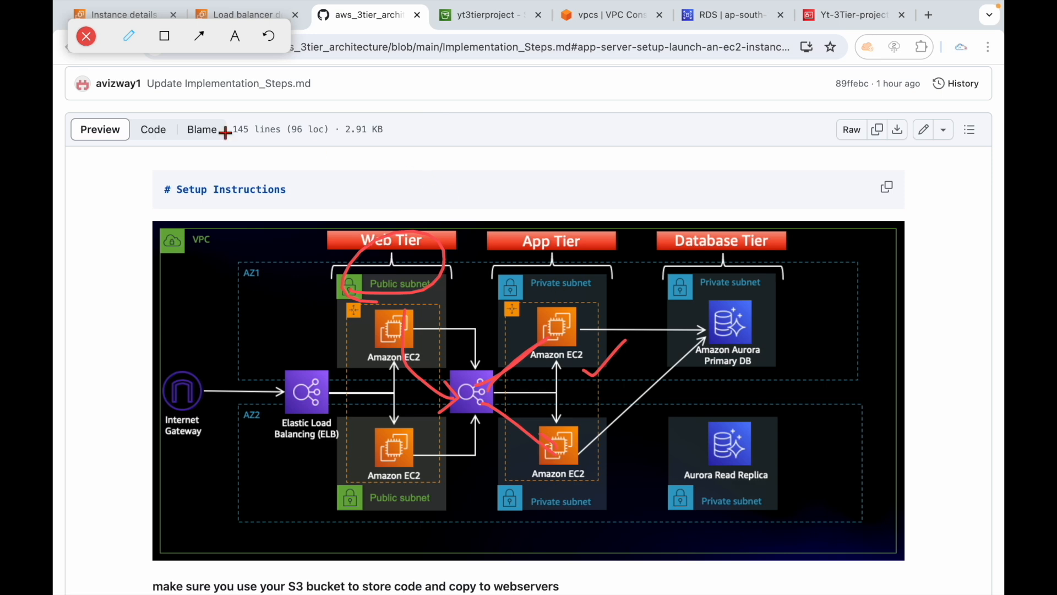
{"action": "left_click", "coordinate": [86, 37]}
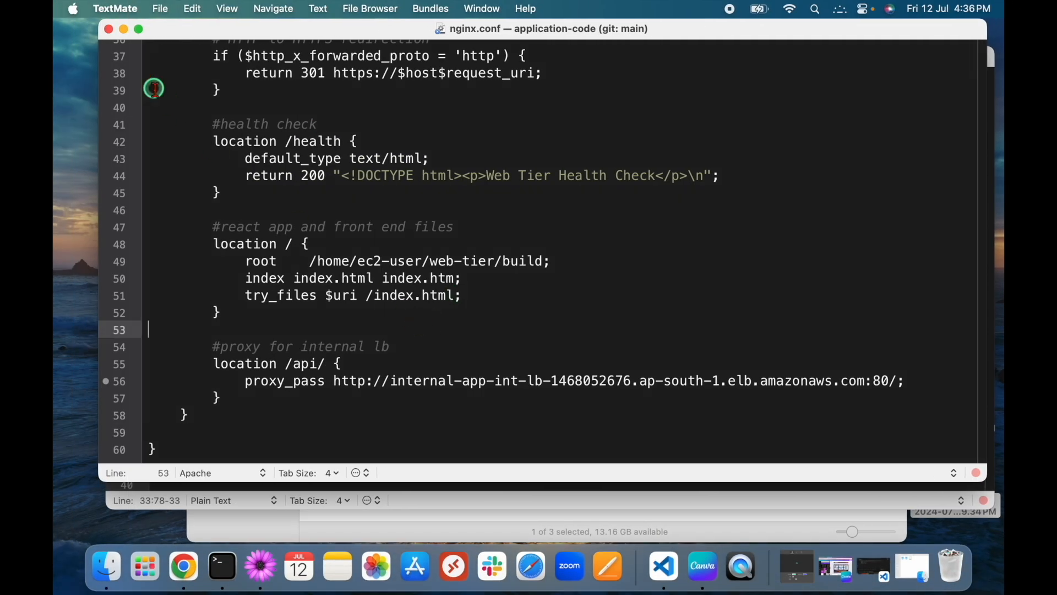
- Close nginx.conf in TextMate, check S3's application-code/ folder, and select nginx.conf in Finder
{"action": "left_click", "coordinate": [109, 30]}
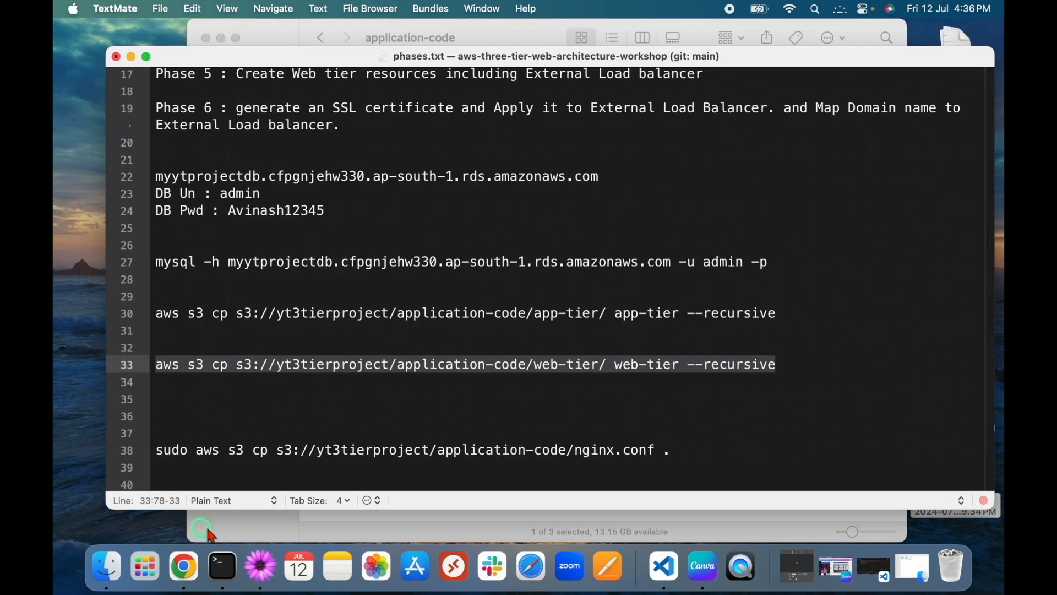
{"action": "left_click", "coordinate": [184, 568]}
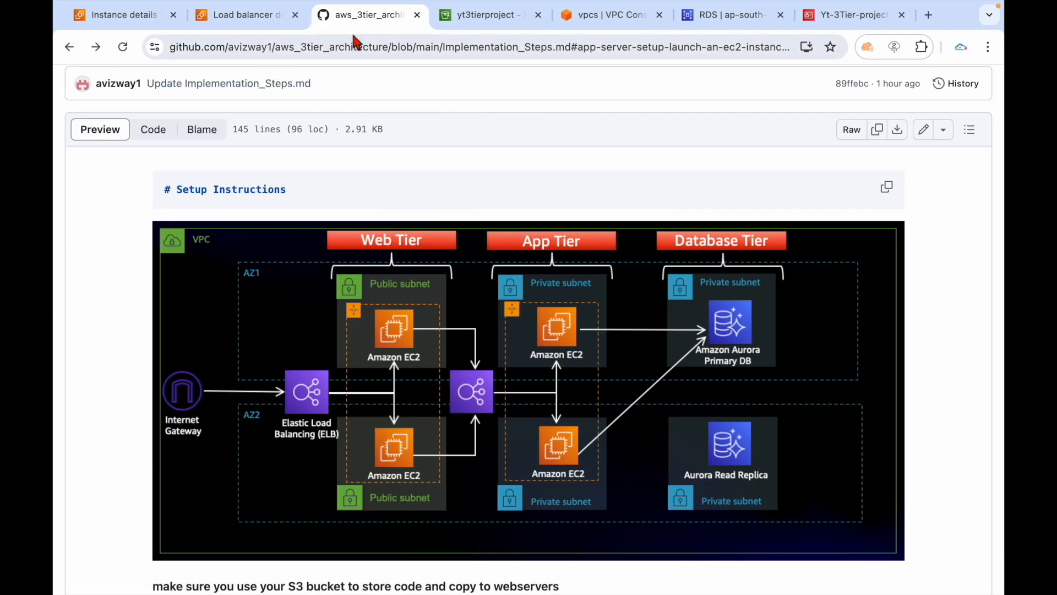
{"action": "left_click", "coordinate": [496, 16]}
{"action": "left_click", "coordinate": [261, 567]}
{"action": "left_click", "coordinate": [212, 523]}
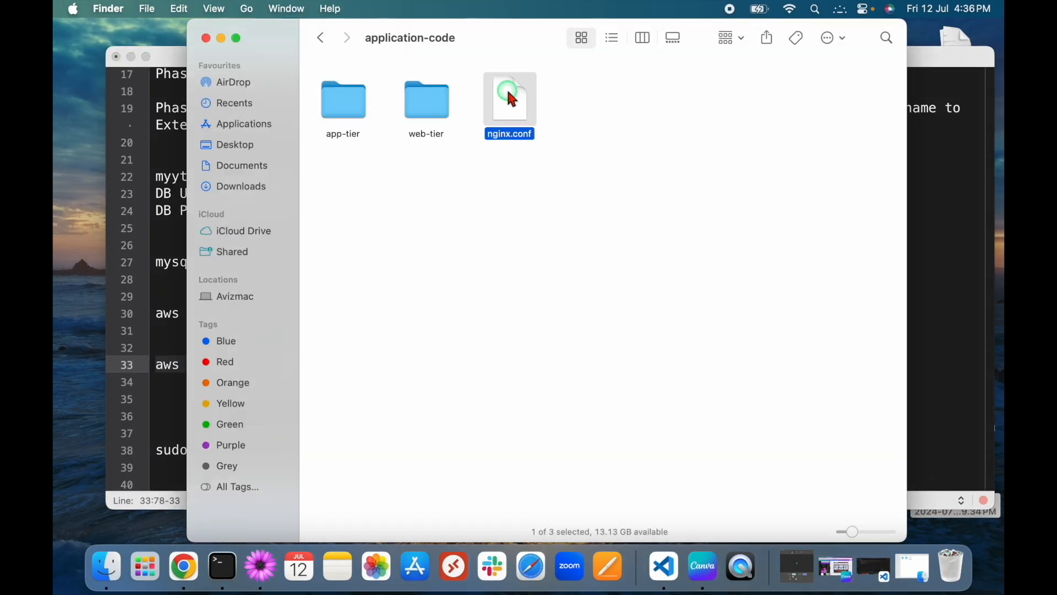
{"action": "left_click", "coordinate": [513, 128]}
{"action": "key", "text": "super+Tab"}
{"action": "key", "text": "super+Tab"}
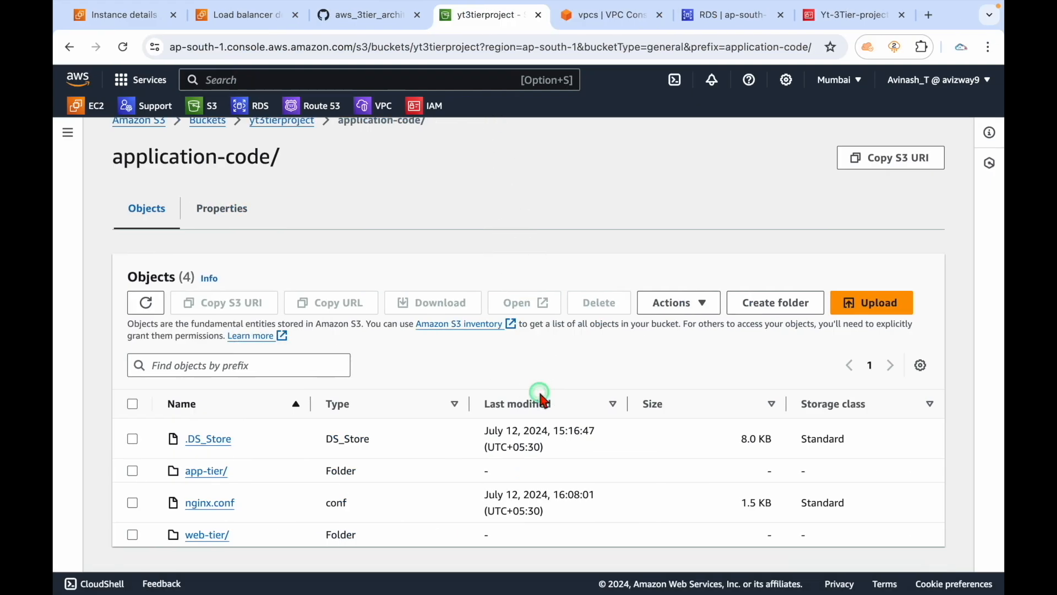
- Drag nginx.conf from Finder onto the S3 application-code/ upload page, upload it, and close the status
{"action": "key", "text": "super+Tab"}
{"action": "left_click_drag", "start_coordinate": [502, 112], "coordinate": [512, 362]}
{"action": "key", "text": "super+Tab"}
{"action": "scroll", "coordinate": [512, 362], "scroll_direction": "down", "scroll_amount": 3}
{"action": "scroll", "coordinate": [514, 368], "scroll_direction": "down", "scroll_amount": 2}
{"action": "left_click", "coordinate": [675, 547]}
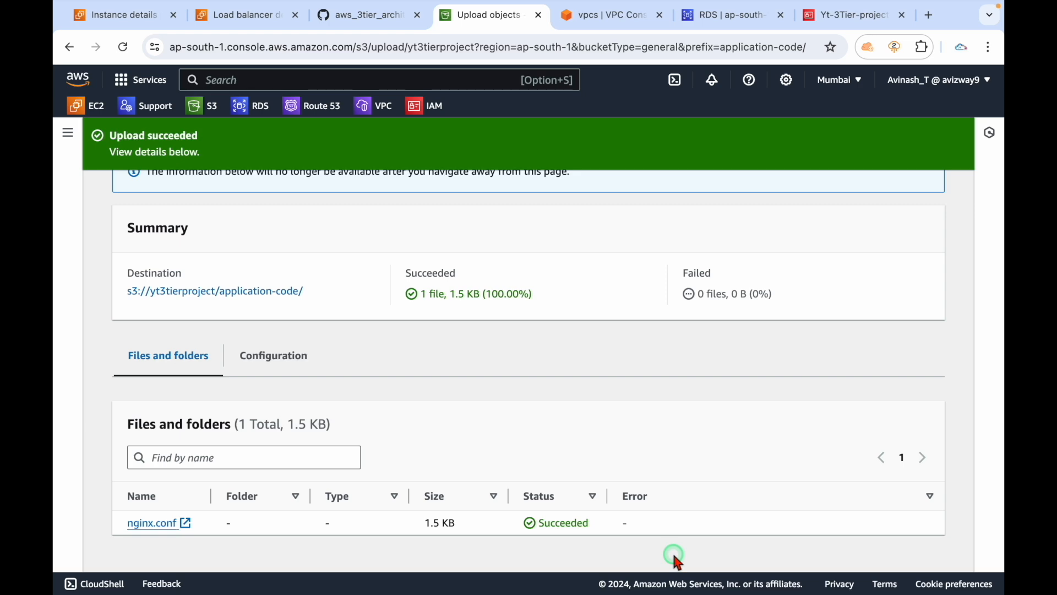
{"action": "scroll", "coordinate": [674, 559], "scroll_direction": "up", "scroll_amount": 3}
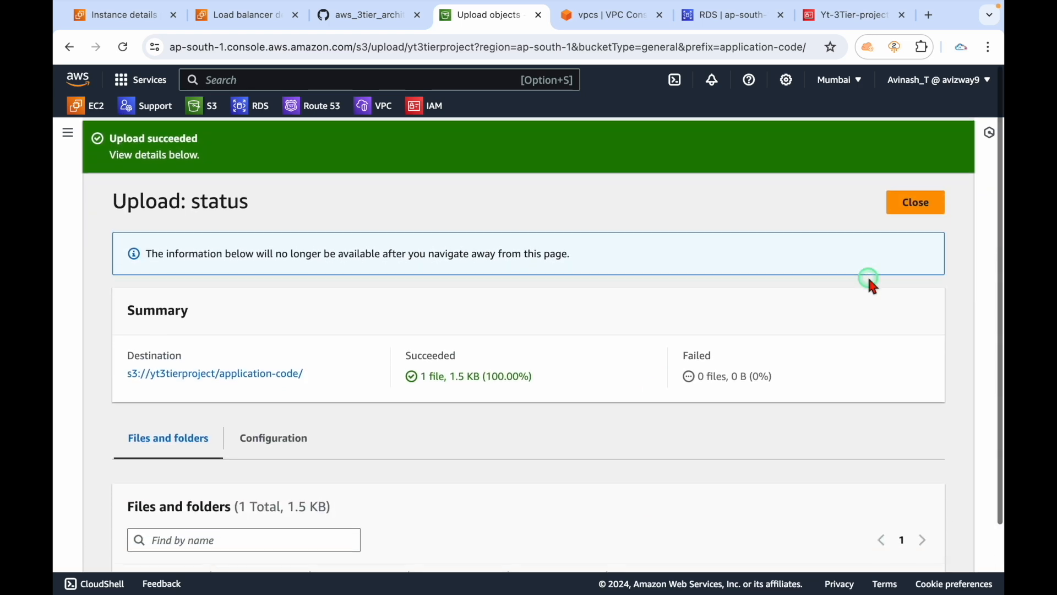
{"action": "left_click", "coordinate": [914, 202]}
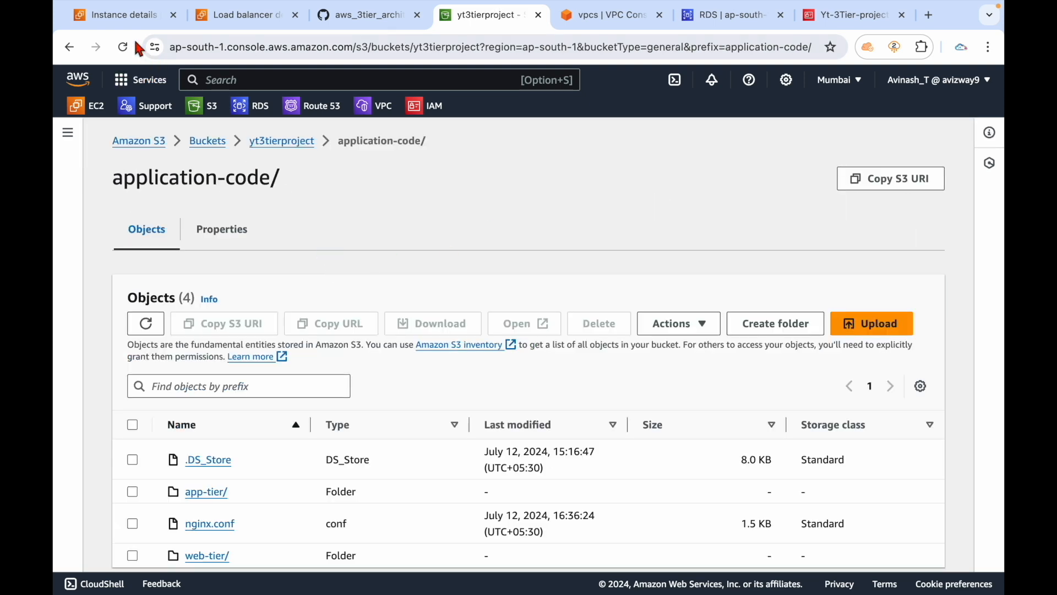
- Confirm on the EC2 details page that WEB-Tier-Instance is in the Running state
{"action": "left_click", "coordinate": [90, 17]}
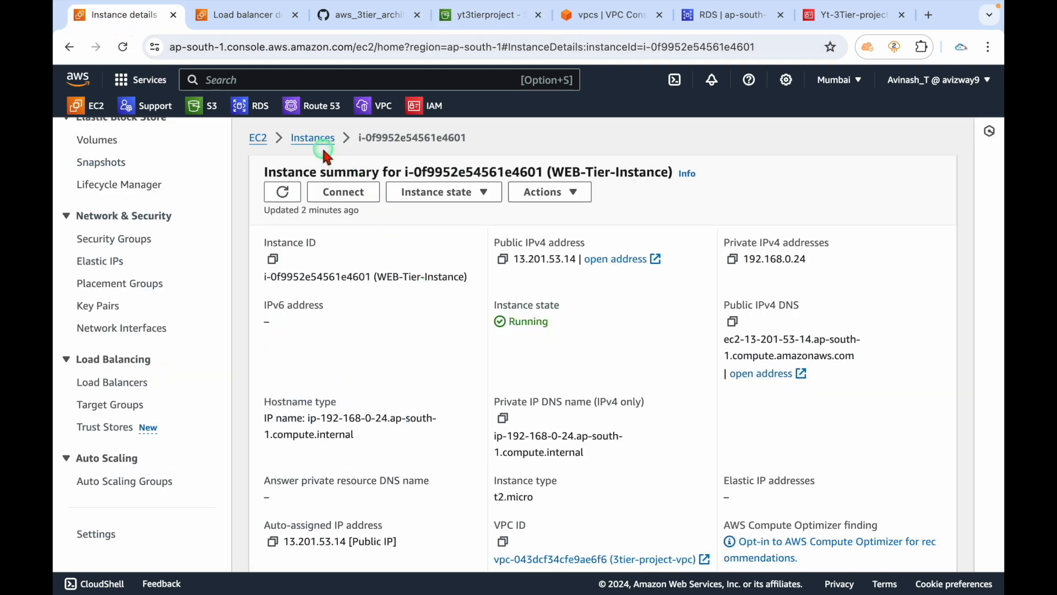
{"action": "left_click_drag", "start_coordinate": [564, 171], "coordinate": [615, 166]}
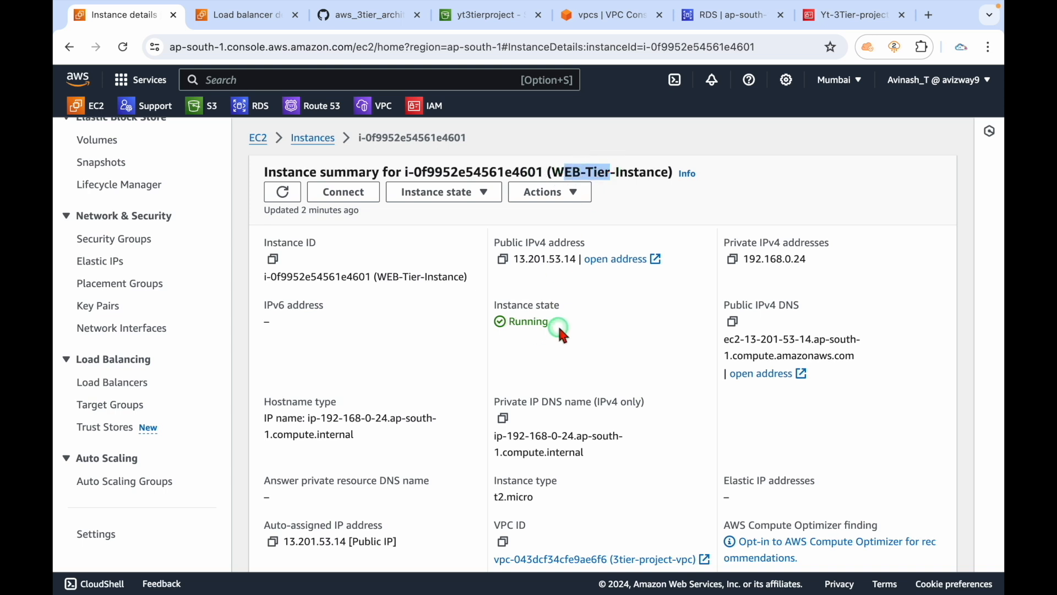
{"action": "left_click_drag", "start_coordinate": [557, 323], "coordinate": [513, 326]}
{"action": "left_click", "coordinate": [591, 336]}
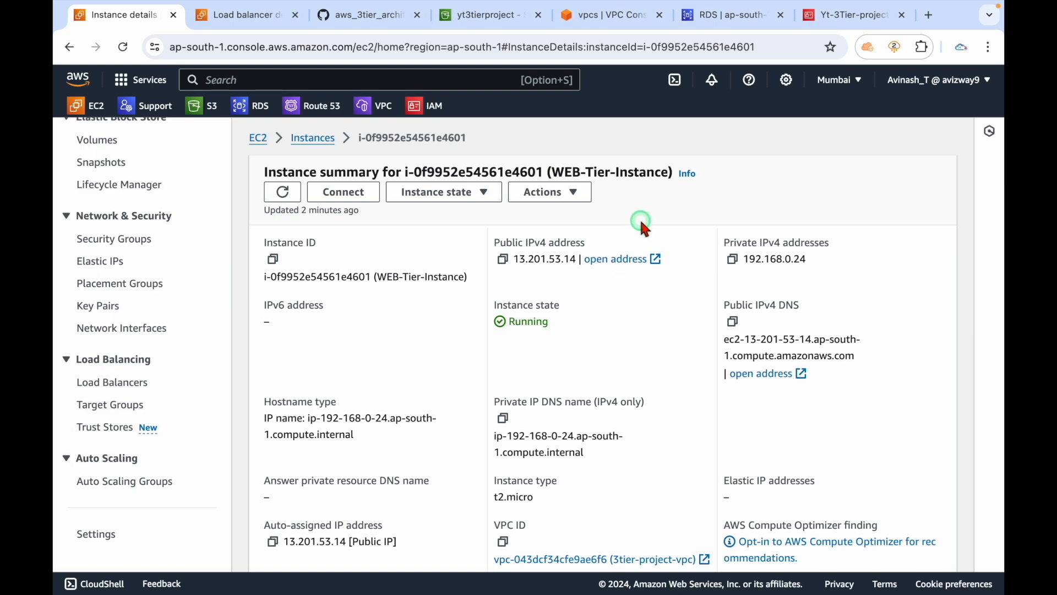
- Review the web tier installation commands in the GitHub implementation steps
{"action": "left_click", "coordinate": [370, 16]}
{"action": "scroll", "coordinate": [402, 306], "scroll_direction": "down", "scroll_amount": 20}
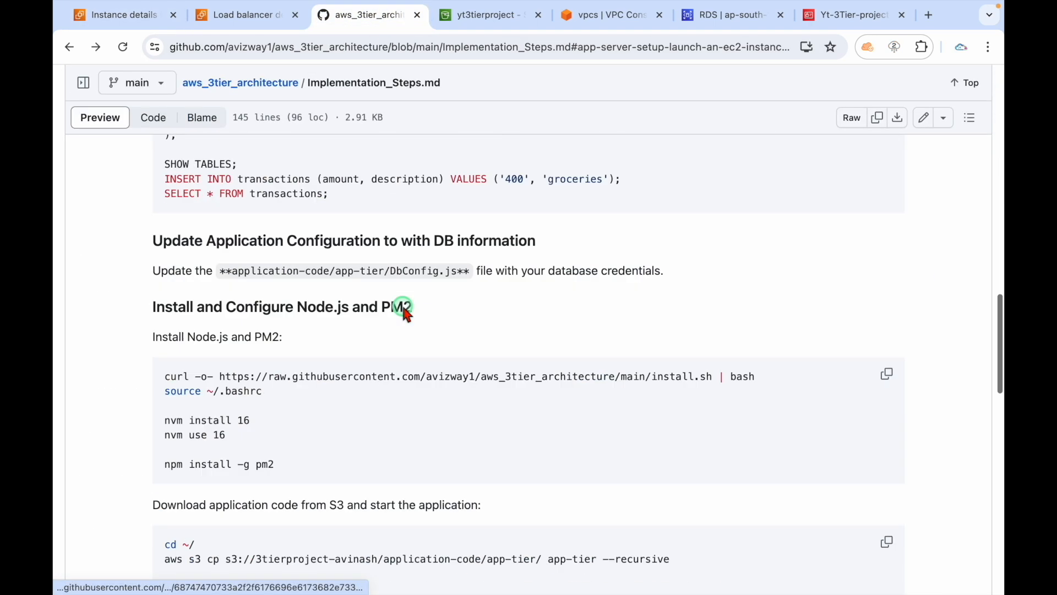
{"action": "scroll", "coordinate": [292, 354], "scroll_direction": "up", "scroll_amount": 1}
{"action": "left_click", "coordinate": [258, 389]}
{"action": "left_click_drag", "start_coordinate": [245, 389], "coordinate": [167, 245]}
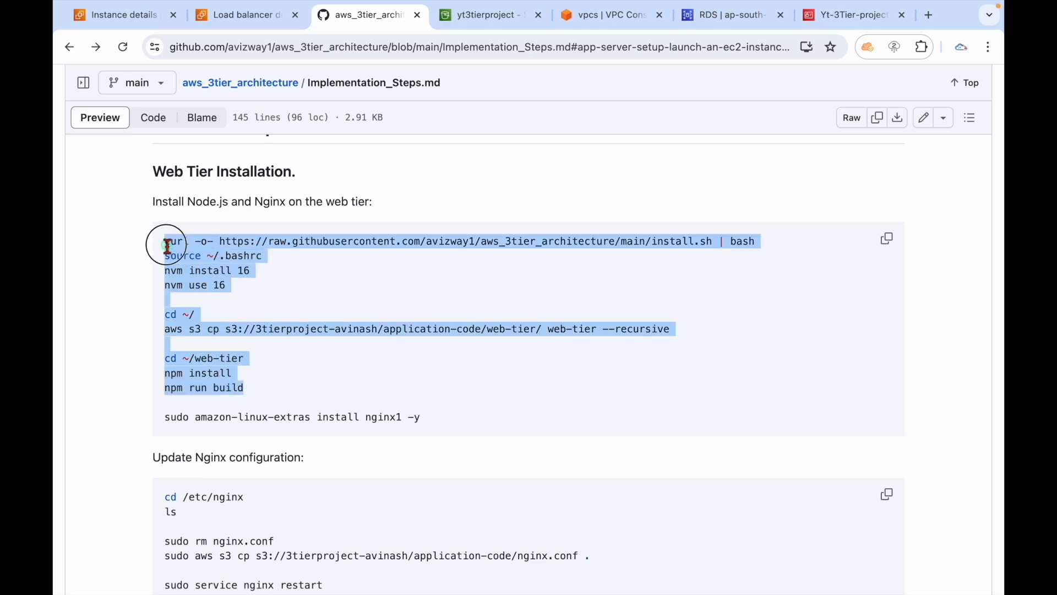
{"action": "left_click", "coordinate": [318, 390]}
{"action": "left_click_drag", "start_coordinate": [255, 385], "coordinate": [168, 243]}
{"action": "left_click", "coordinate": [312, 283]}
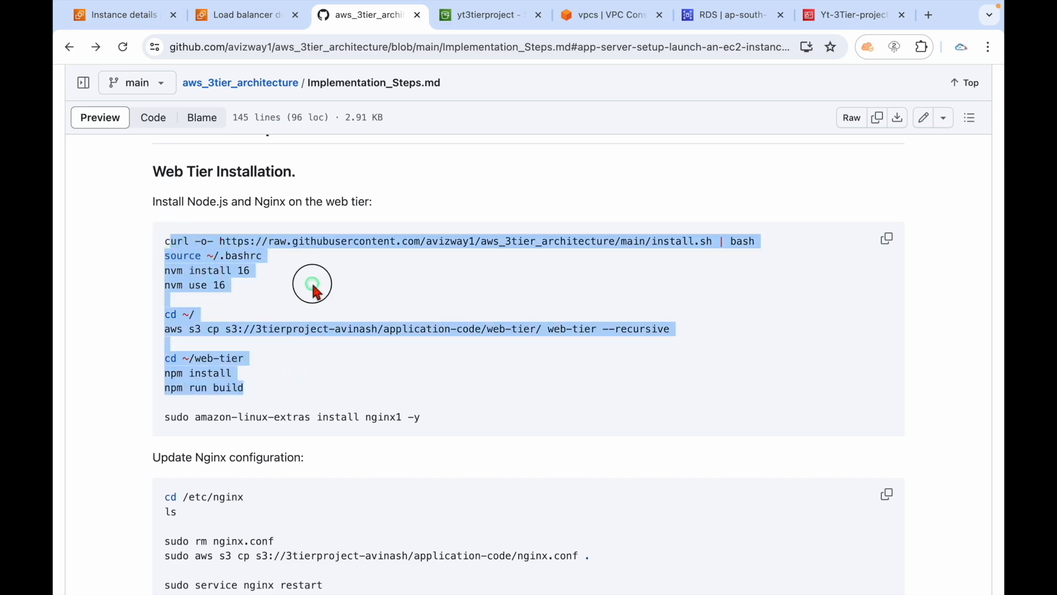
- Connect to WEB-Tier-Instance using the Session Manager option
{"action": "left_click", "coordinate": [140, 22]}
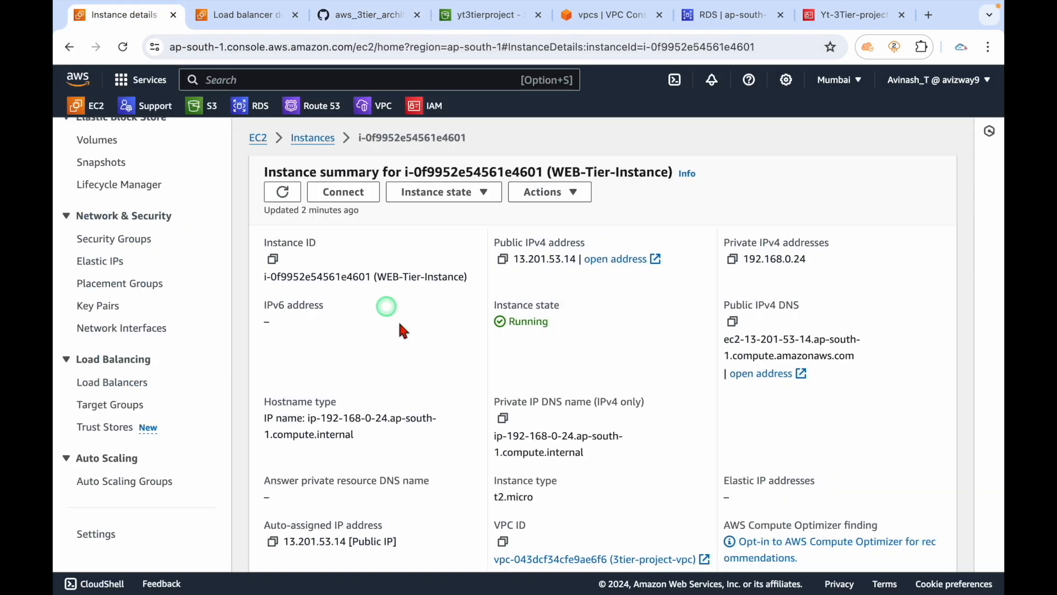
{"action": "left_click", "coordinate": [352, 195]}
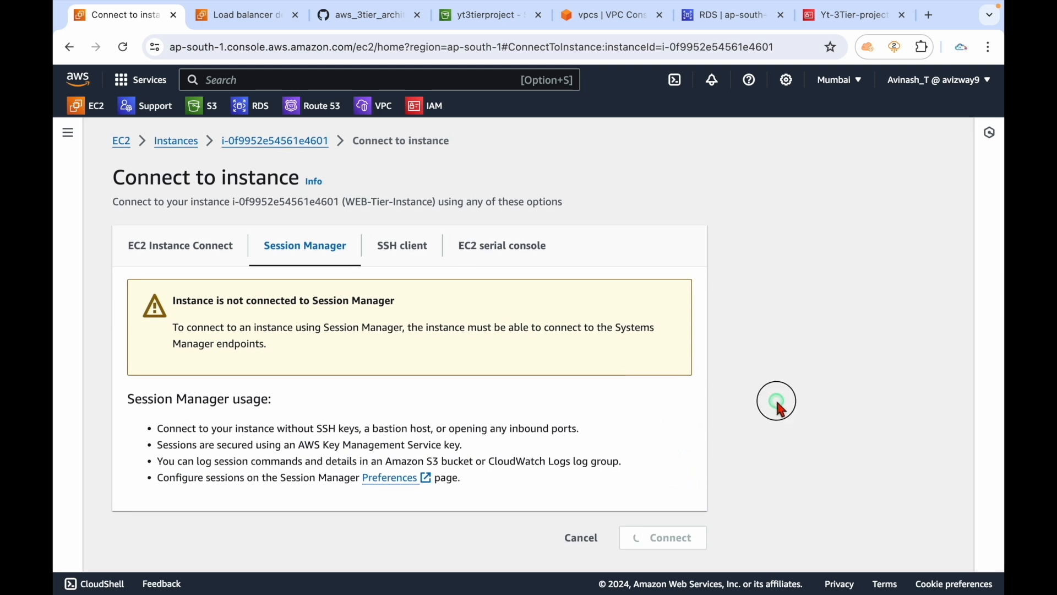
{"action": "left_click", "coordinate": [207, 251]}
{"action": "left_click", "coordinate": [293, 254]}
{"action": "left_click_drag", "start_coordinate": [227, 281], "coordinate": [417, 317]}
{"action": "left_click", "coordinate": [696, 362]}
{"action": "left_click", "coordinate": [668, 429]}
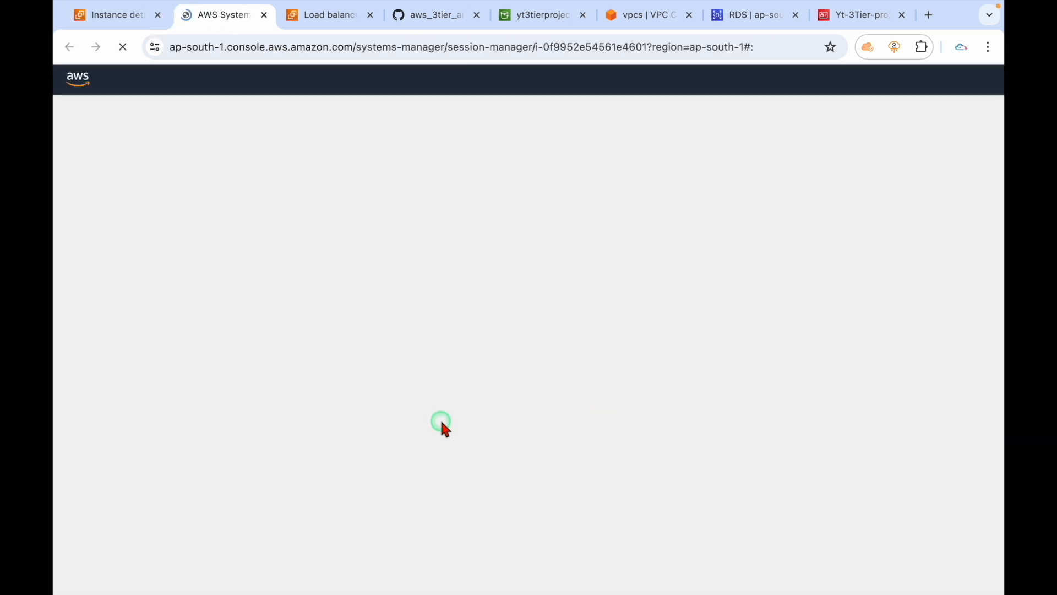
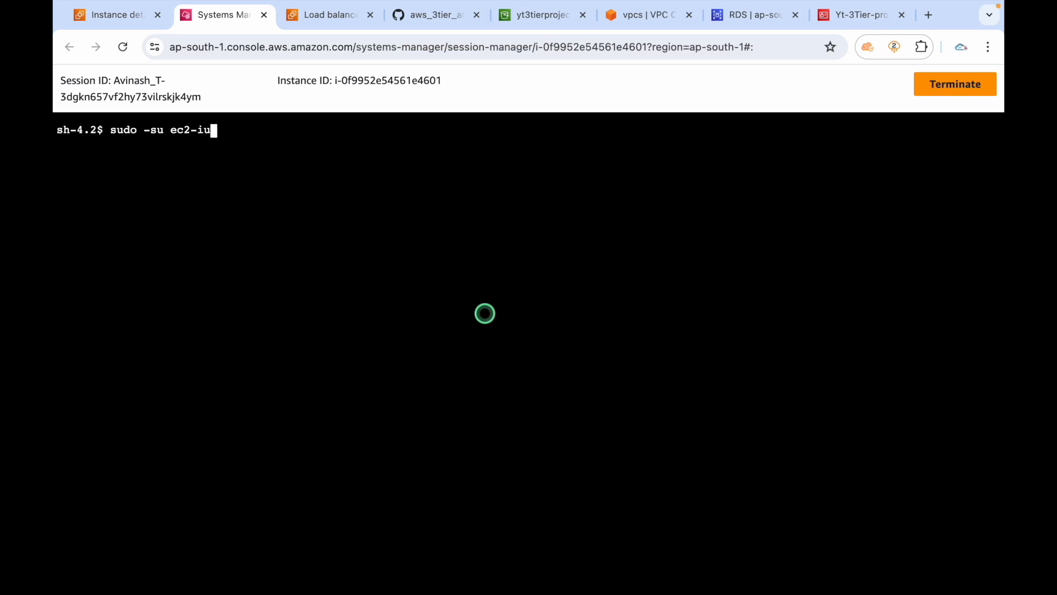
- Switch to ec2-user, move to /home/ec2-user and confirm the folder with pwd
{"action": "type", "text": "r"}
{"action": "key", "text": "Return"}
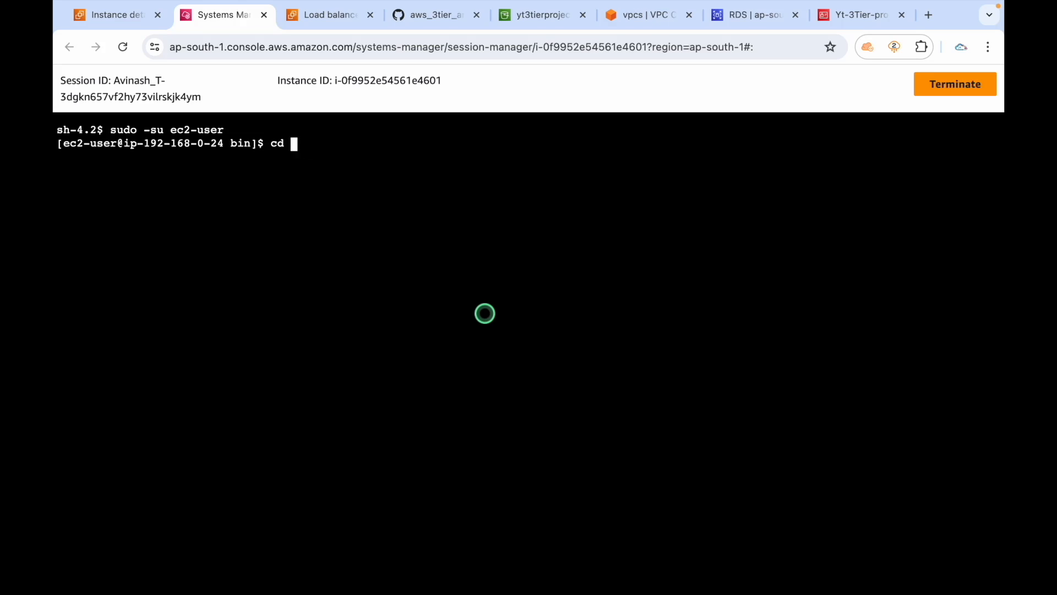
{"action": "type", "text": "home/ec2-user/"}
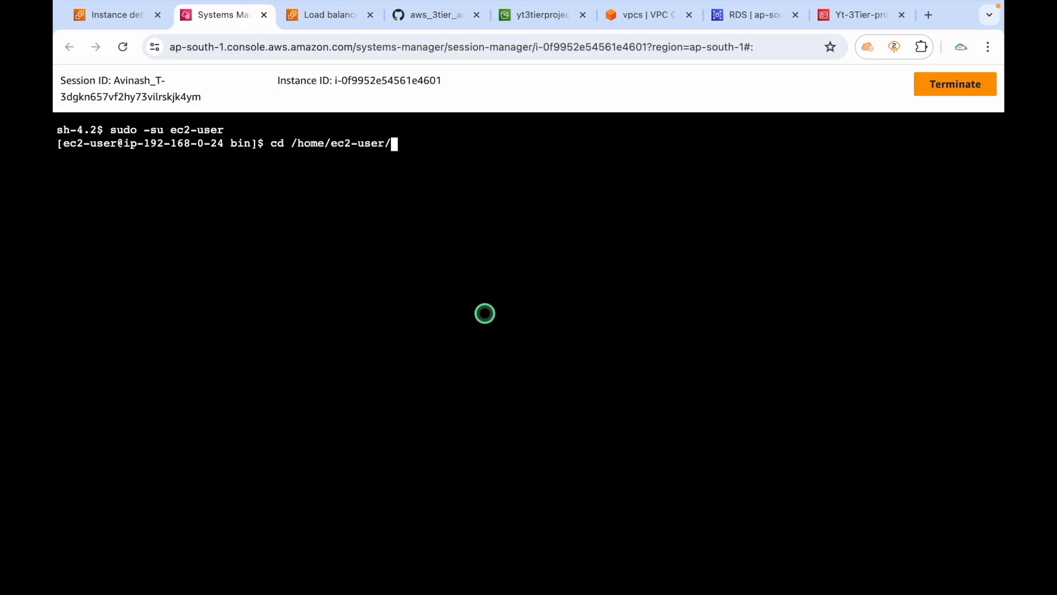
{"action": "key", "text": "Return"}
{"action": "key", "text": "ctrl+l"}
{"action": "key", "text": "Return"}
{"action": "key", "text": "Return"}
{"action": "type", "text": "pwd"}
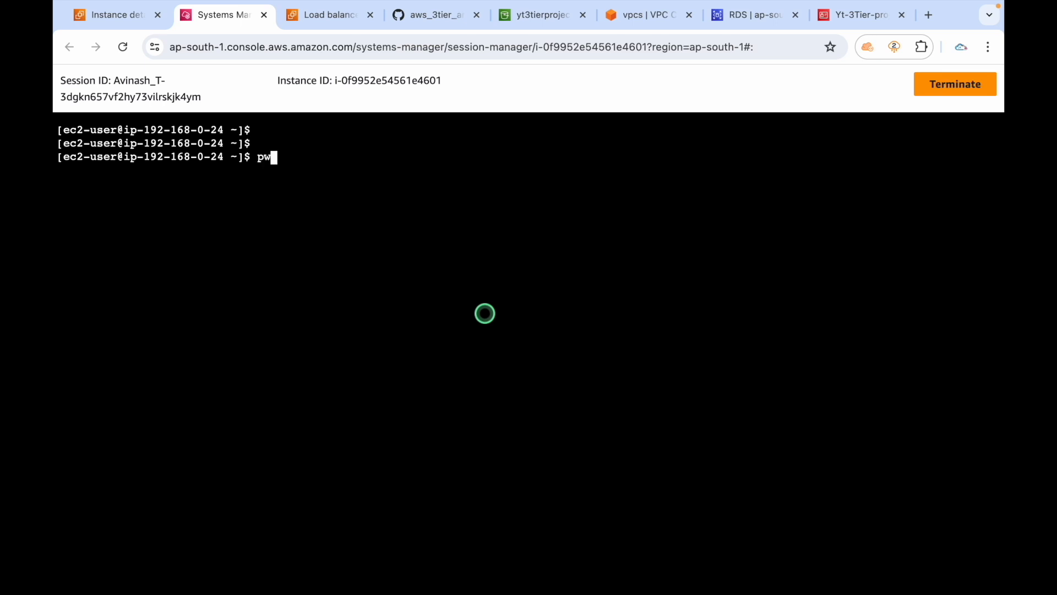
{"action": "key", "text": "Return"}
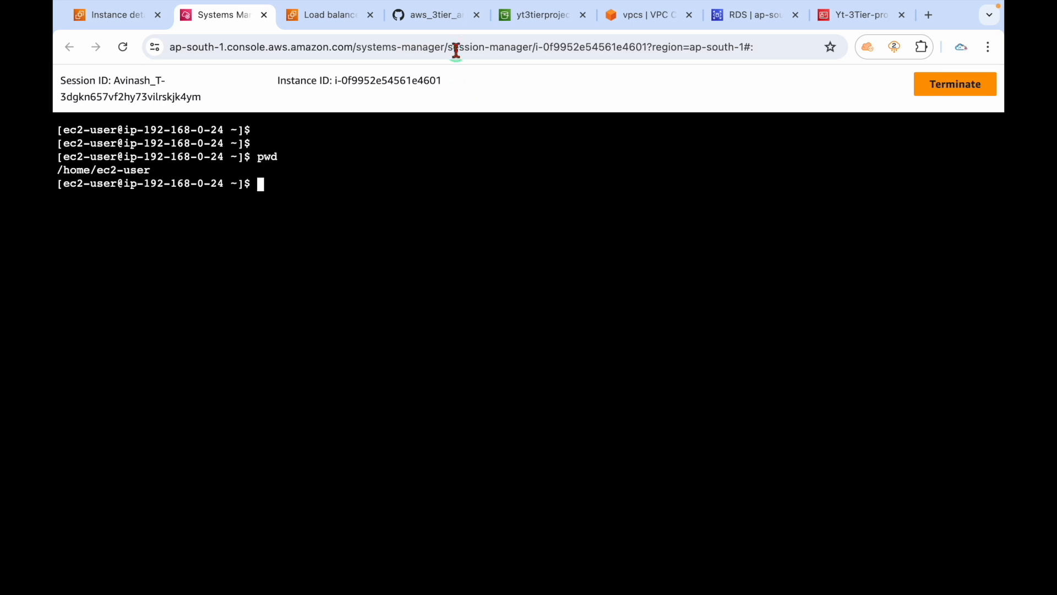
- Copy the guide's four nvm and Node 16 install lines and run them in the terminal
{"action": "left_click", "coordinate": [434, 16]}
{"action": "scroll", "coordinate": [374, 364], "scroll_direction": "down", "scroll_amount": 2}
{"action": "scroll", "coordinate": [374, 364], "scroll_direction": "up", "scroll_amount": 3}
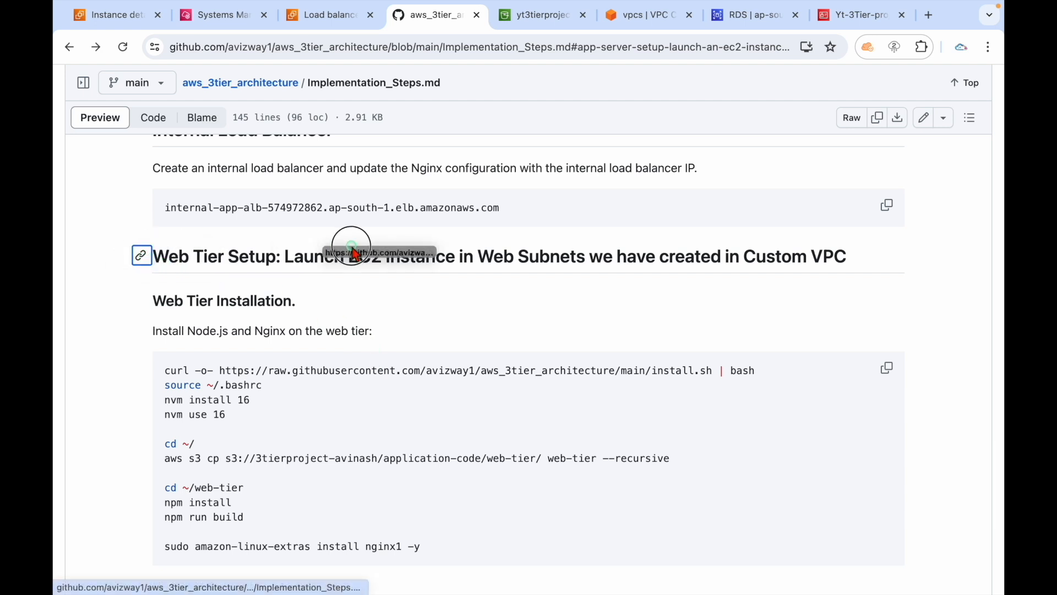
{"action": "scroll", "coordinate": [331, 367], "scroll_direction": "down", "scroll_amount": 2}
{"action": "left_click_drag", "start_coordinate": [227, 332], "coordinate": [165, 279]}
{"action": "right_click", "coordinate": [192, 287]}
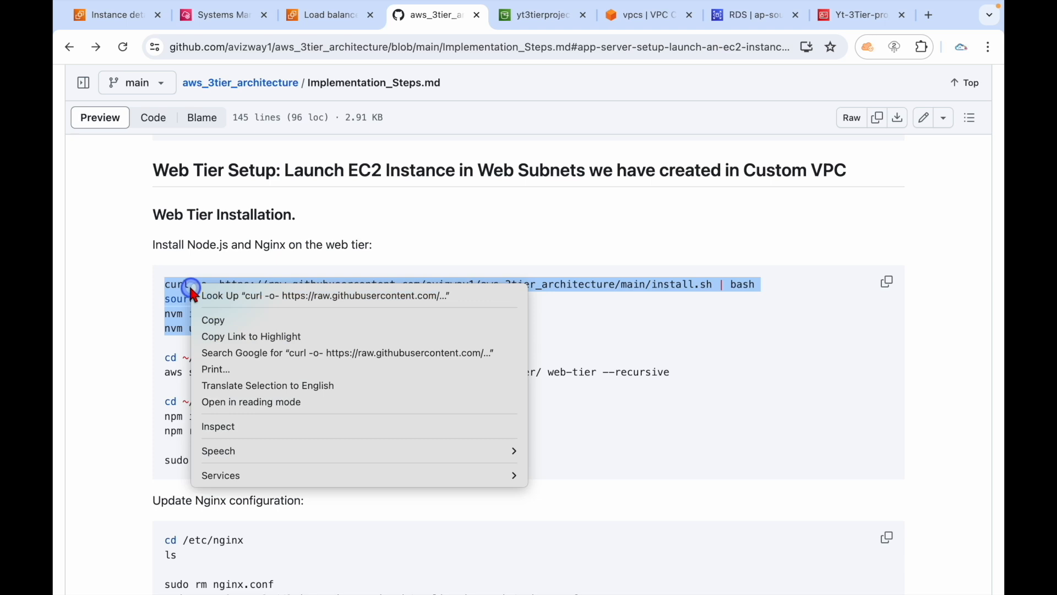
{"action": "left_click", "coordinate": [223, 320]}
{"action": "left_click", "coordinate": [223, 22]}
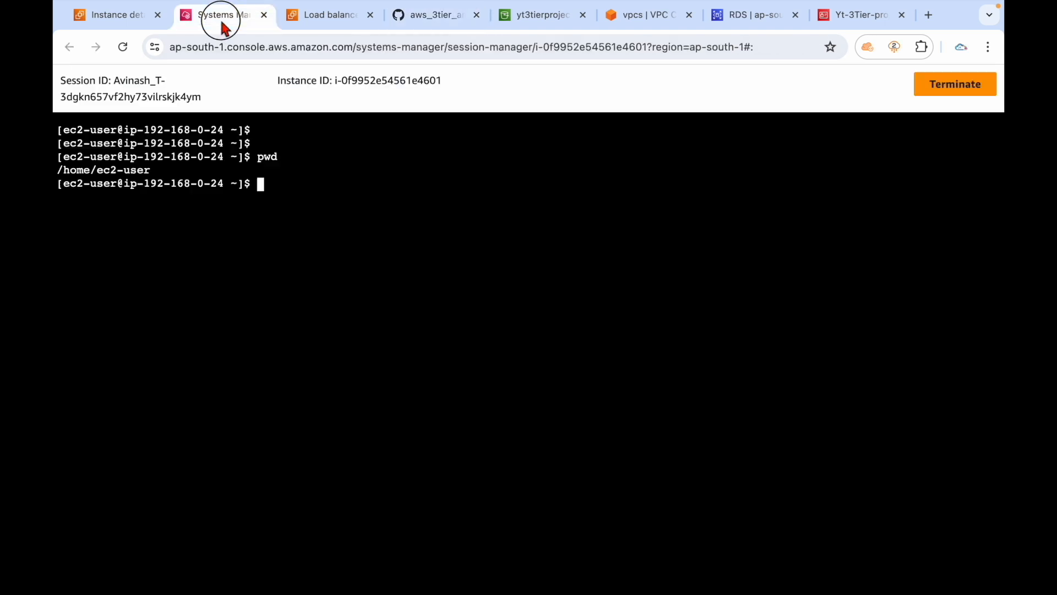
{"action": "right_click", "coordinate": [334, 240]}
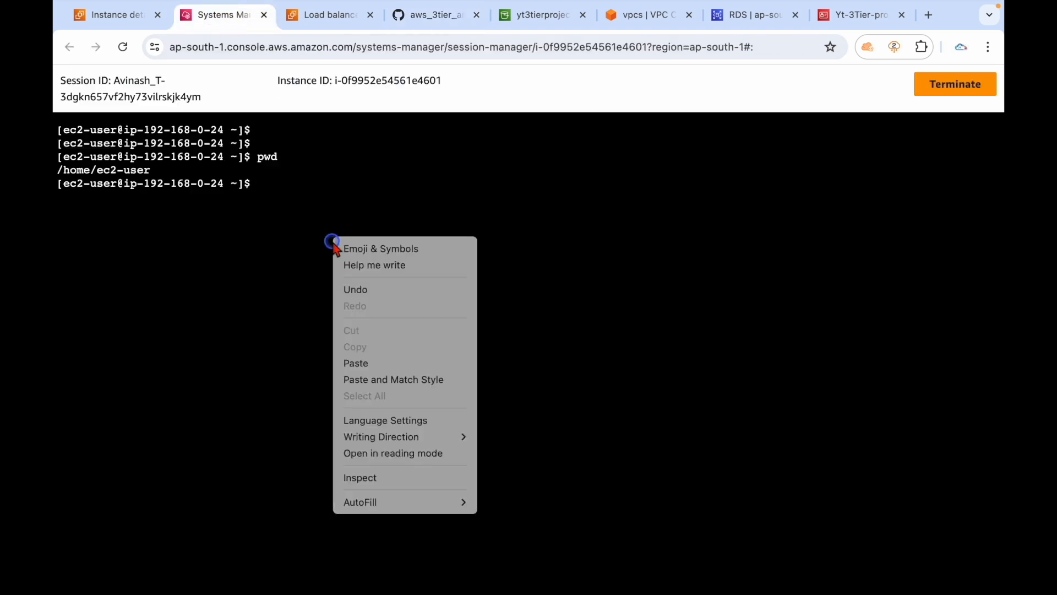
{"action": "left_click", "coordinate": [371, 363]}
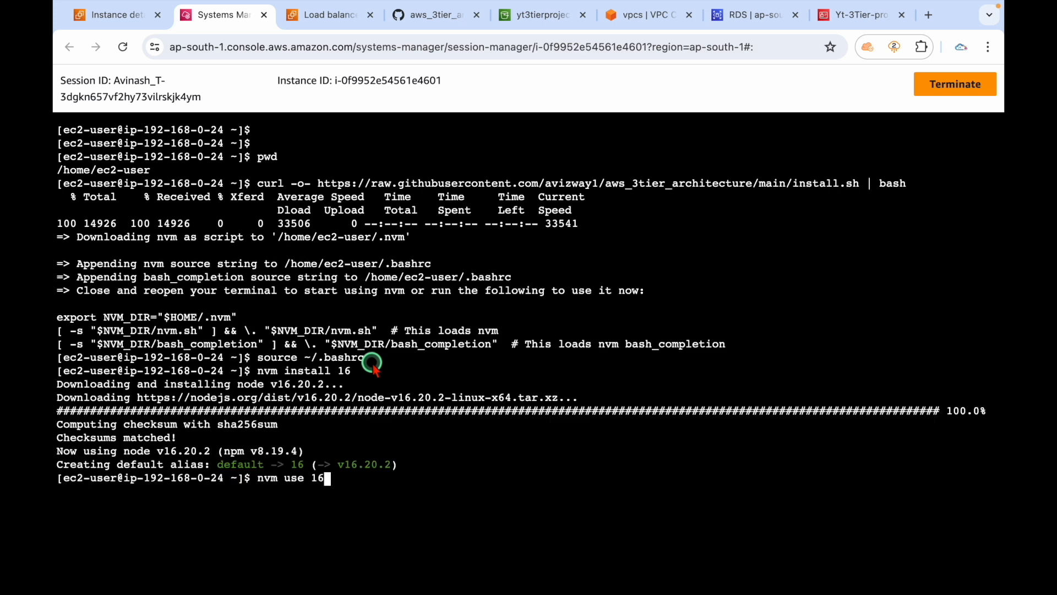
{"action": "left_click", "coordinate": [328, 15]}
- Place the GitHub guide beside the terminal, select the cd ~/ command, and clear the terminal
{"action": "left_click_drag", "start_coordinate": [417, 26], "coordinate": [322, 25]}
{"action": "scroll", "coordinate": [312, 283], "scroll_direction": "down", "scroll_amount": 2}
{"action": "left_click", "coordinate": [160, 285]}
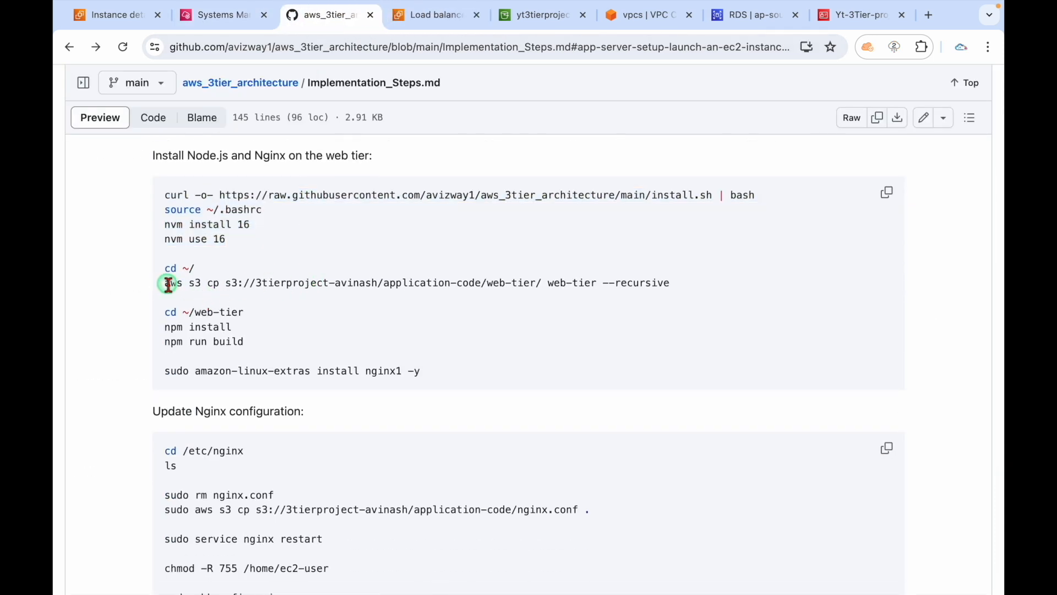
{"action": "left_click_drag", "start_coordinate": [165, 270], "coordinate": [199, 271]}
{"action": "left_click", "coordinate": [221, 14]}
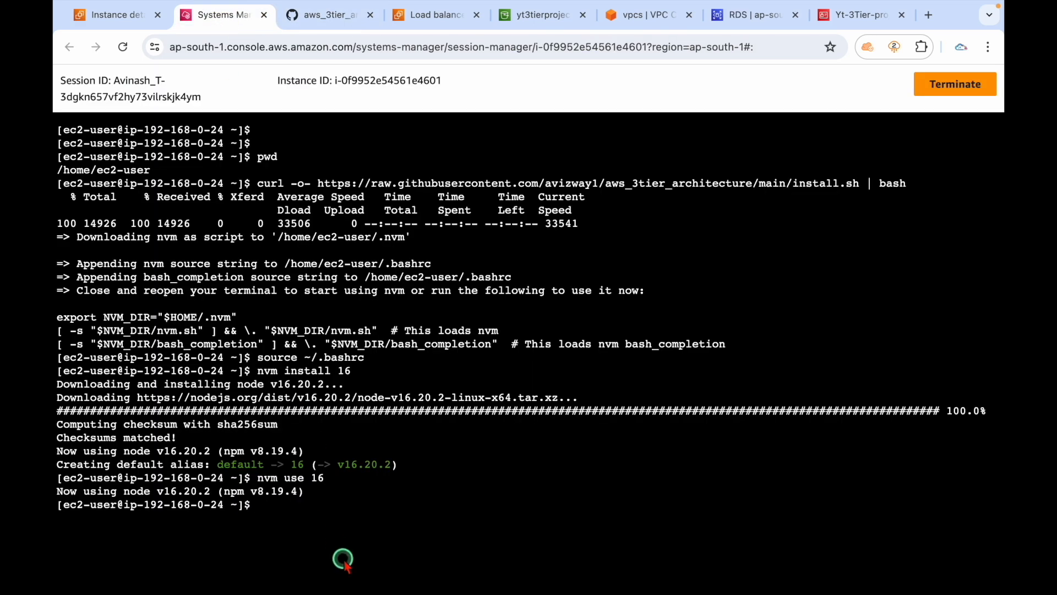
{"action": "key", "text": "ctrl+l"}
{"action": "key", "text": "Return"}
{"action": "key", "text": "Return"}
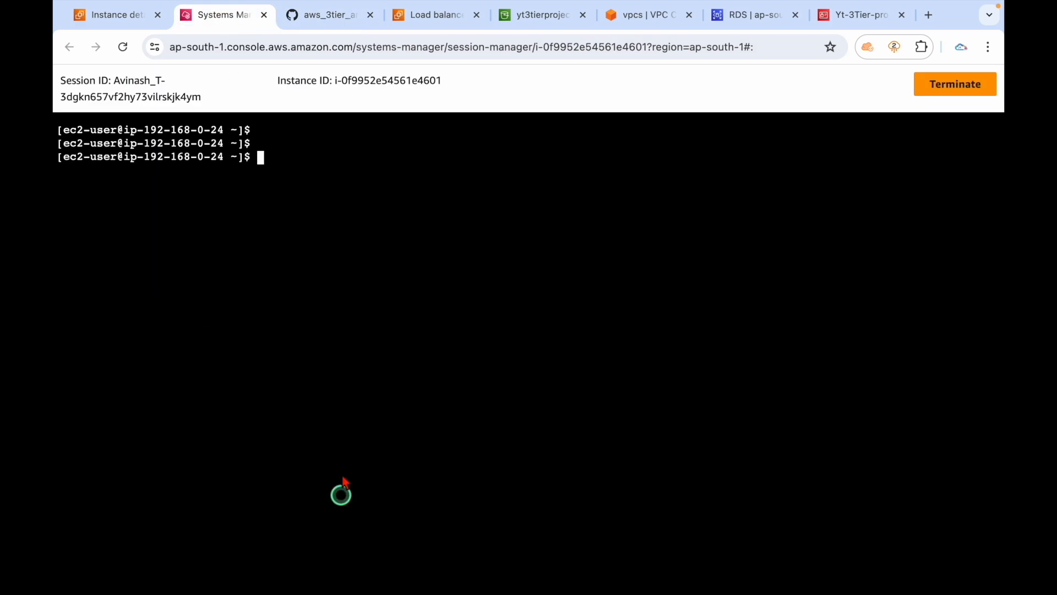
- Open the S3 bucket's application-code folder and copy the nginx.conf S3 URI
{"action": "left_click", "coordinate": [323, 25]}
{"action": "left_click_drag", "start_coordinate": [169, 287], "coordinate": [664, 283]}
{"action": "left_click", "coordinate": [540, 17]}
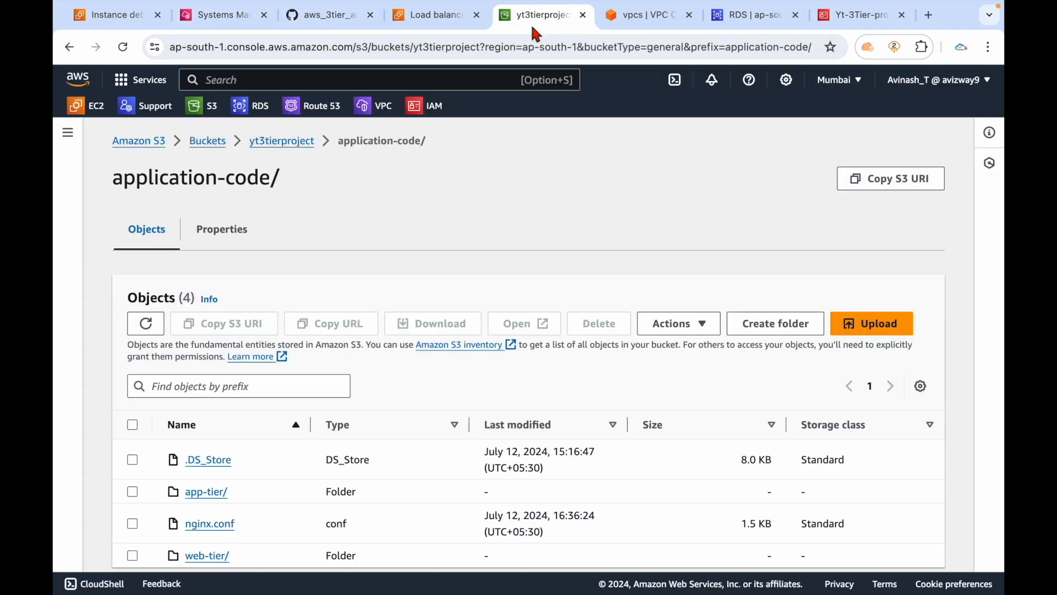
{"action": "scroll", "coordinate": [226, 419], "scroll_direction": "down", "scroll_amount": 1}
{"action": "left_click", "coordinate": [212, 504]}
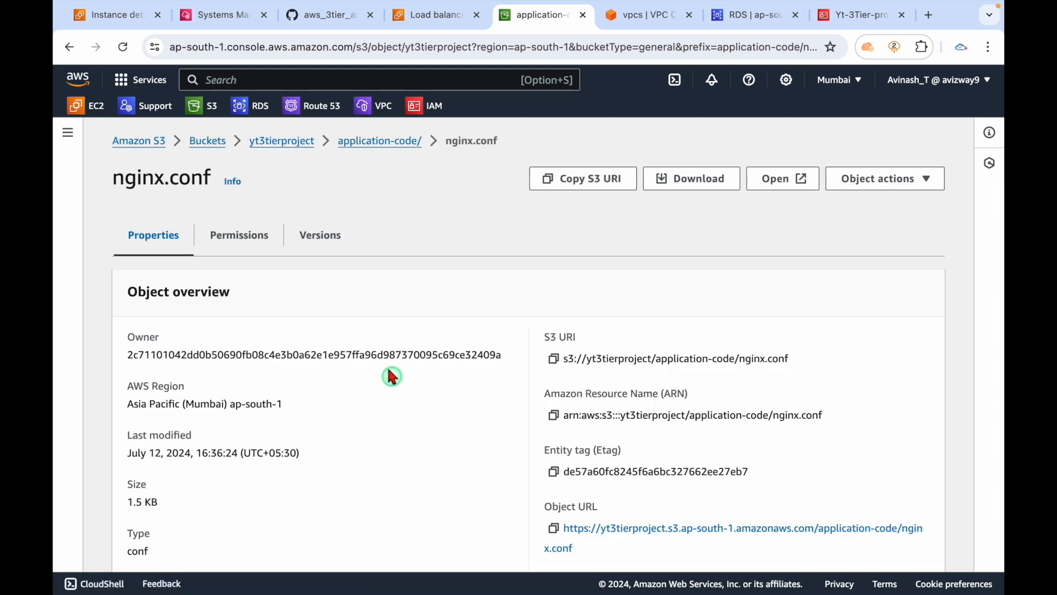
{"action": "left_click", "coordinate": [595, 185]}
{"action": "left_click", "coordinate": [234, 17]}
{"action": "left_click", "coordinate": [397, 336]}
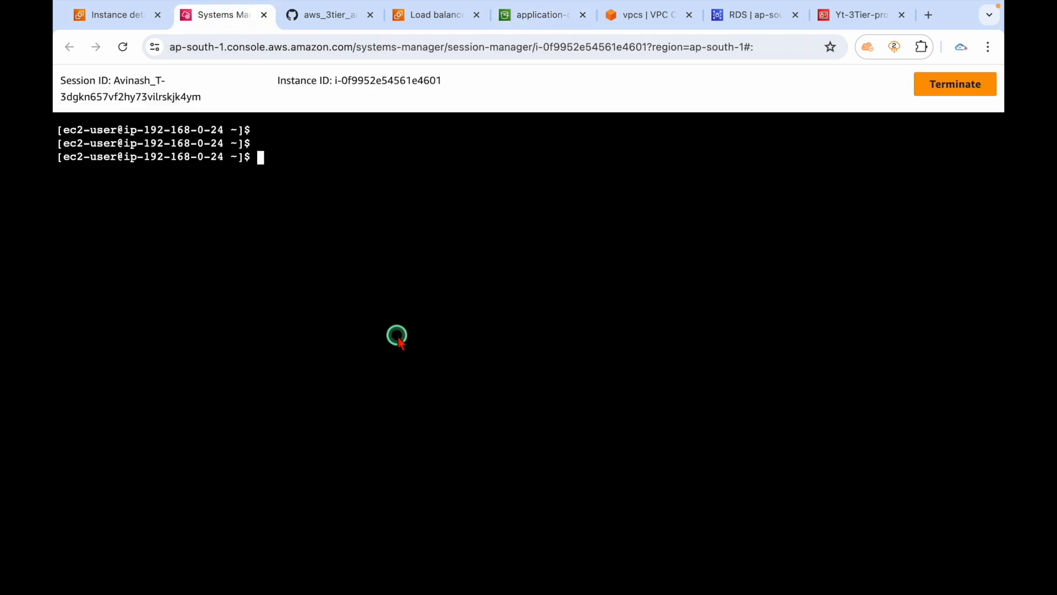
- Check the web-tier path in the guide's S3 copy command and list the home folder with ls
{"action": "left_click", "coordinate": [325, 17]}
{"action": "left_click", "coordinate": [310, 318]}
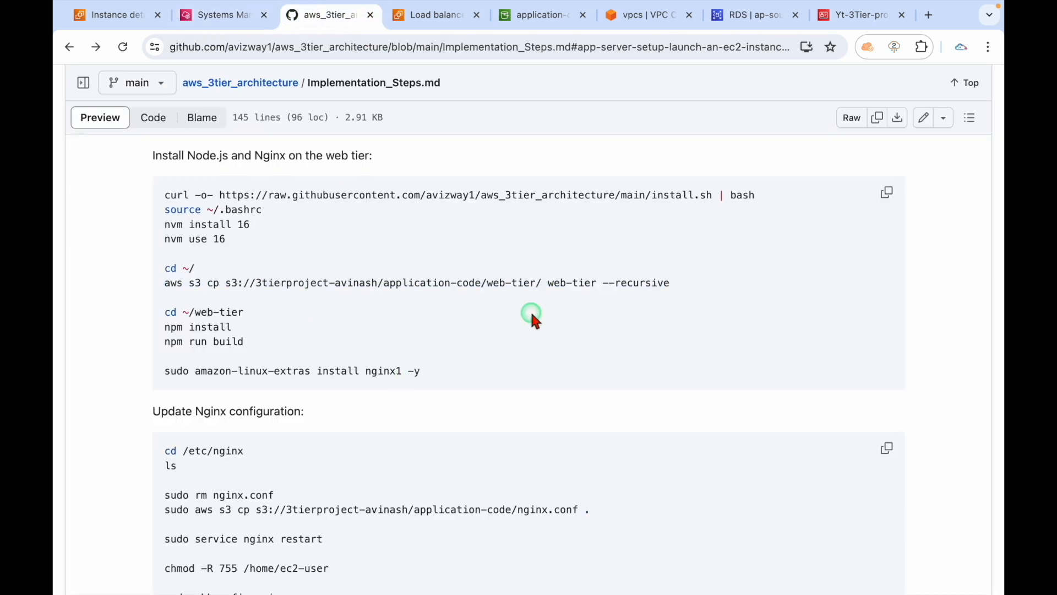
{"action": "left_click_drag", "start_coordinate": [601, 283], "coordinate": [550, 283]}
{"action": "left_click", "coordinate": [540, 328]}
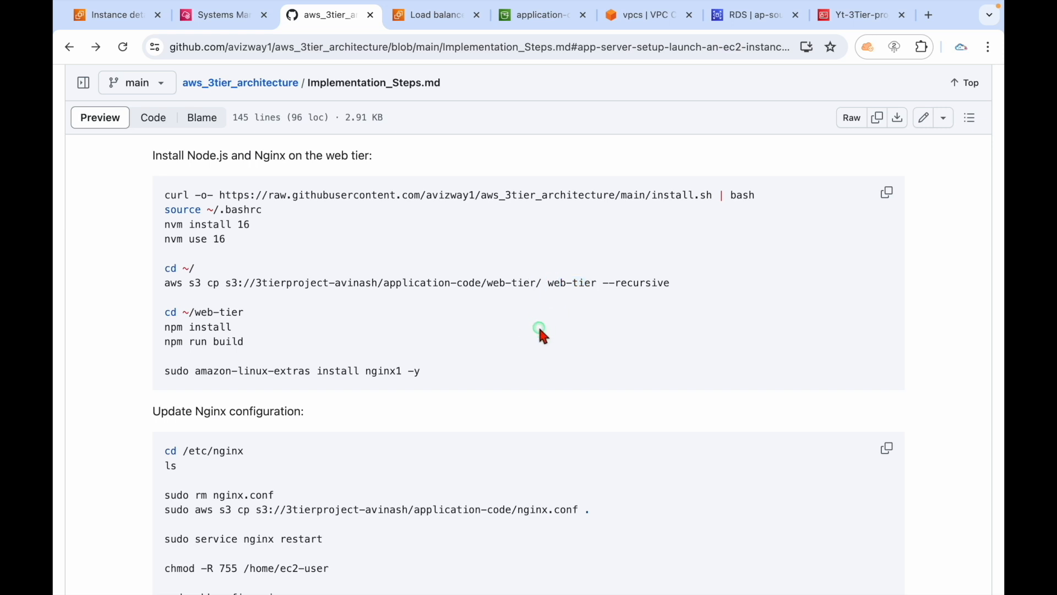
{"action": "left_click", "coordinate": [232, 17]}
{"action": "left_click", "coordinate": [384, 297]}
{"action": "type", "text": "l"}
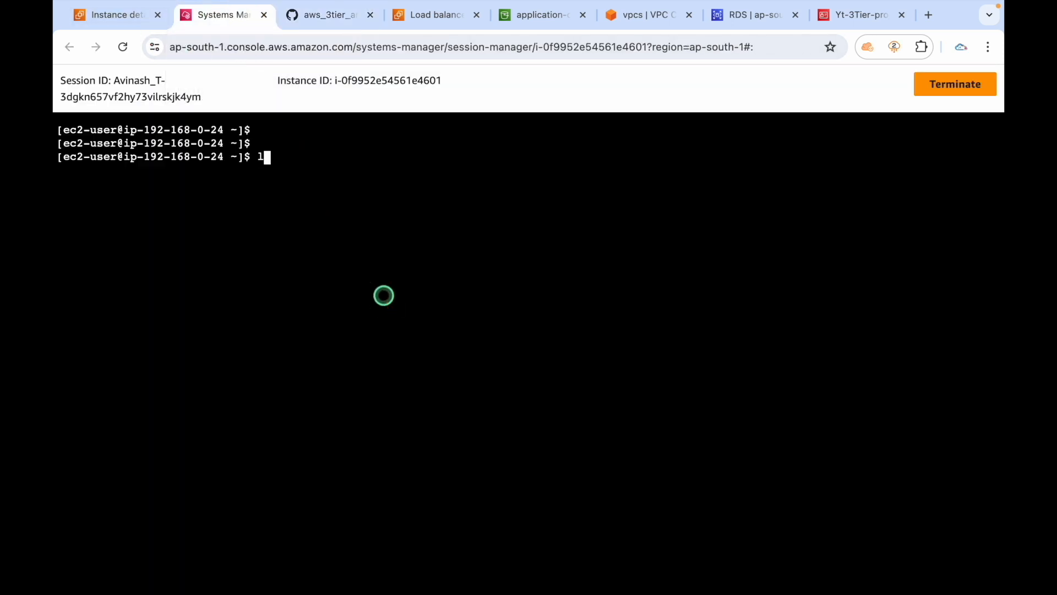
{"action": "type", "text": "s"}
{"action": "key", "text": "Return"}
- Select the full web-tier aws s3 cp command in the guide to take to the notes
{"action": "left_click", "coordinate": [318, 16]}
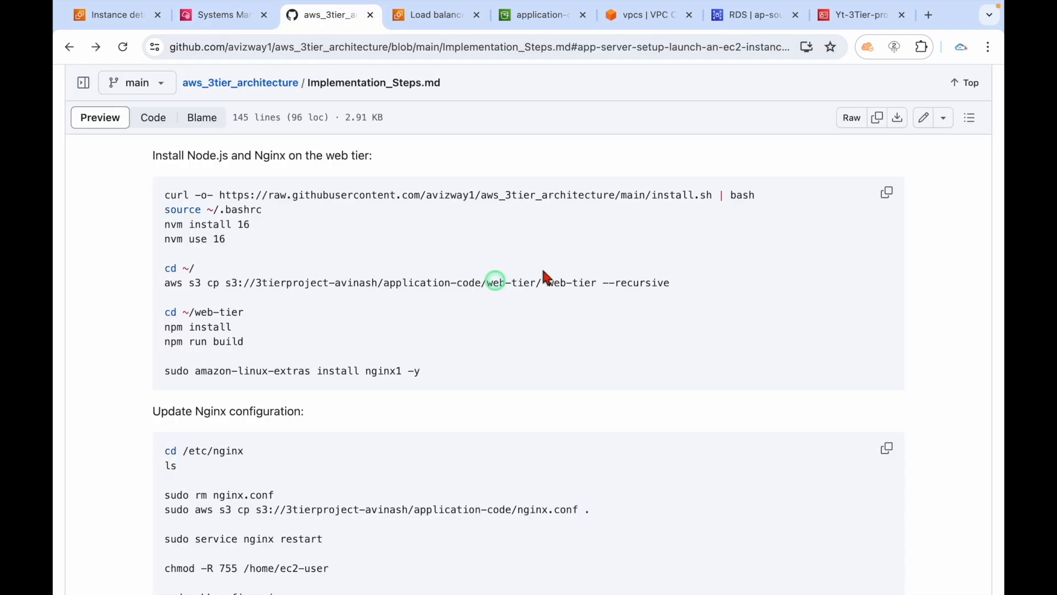
{"action": "left_click_drag", "start_coordinate": [671, 282], "coordinate": [148, 291]}
{"action": "key", "text": "super+c"}
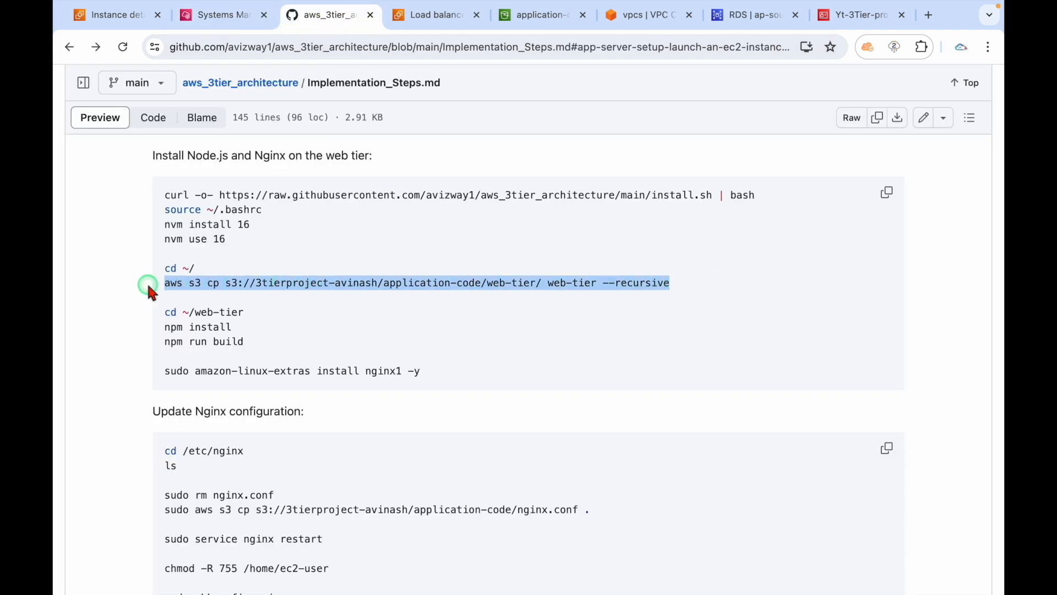
{"action": "key", "text": "ctrl+Left"}
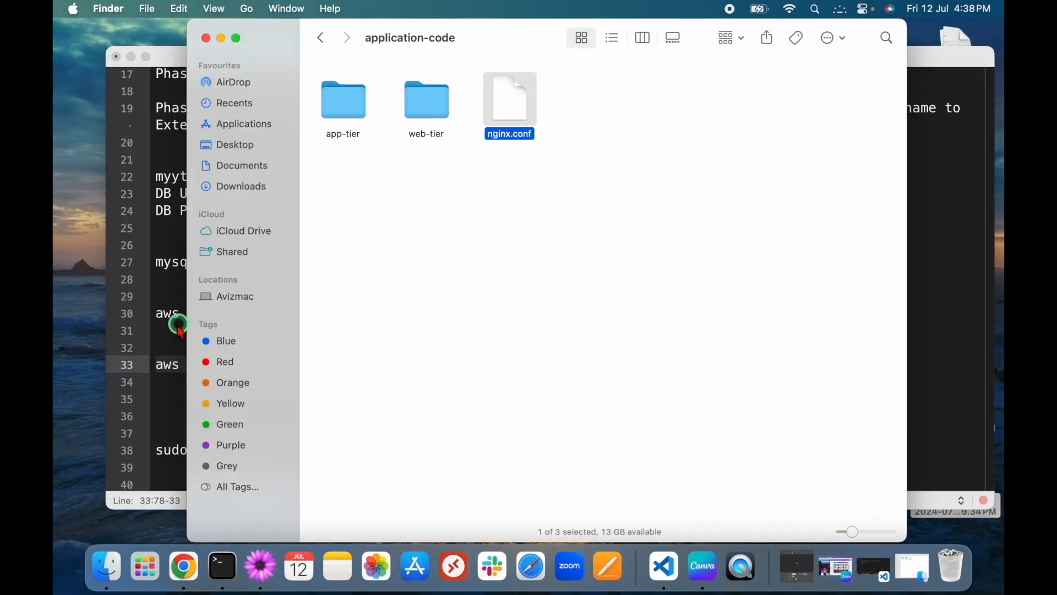
- Paste the S3 copy command on line 35 and replace its bucket name with yt3tierproject
{"action": "left_click", "coordinate": [179, 330]}
{"action": "left_click", "coordinate": [220, 393]}
{"action": "key", "text": "super+v"}
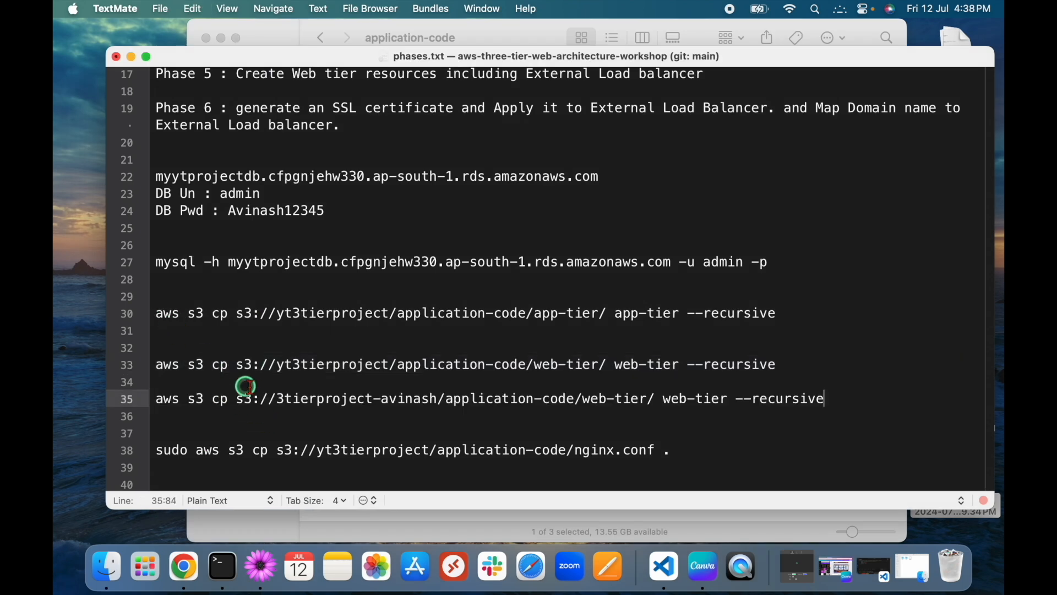
{"action": "left_click_drag", "start_coordinate": [277, 364], "coordinate": [388, 368]}
{"action": "key", "text": "super+c"}
{"action": "left_click_drag", "start_coordinate": [434, 398], "coordinate": [153, 370]}
{"action": "key", "text": "super+v"}
- Delete the duplicate command on line 33 and copy the corrected command
{"action": "left_click", "coordinate": [216, 384]}
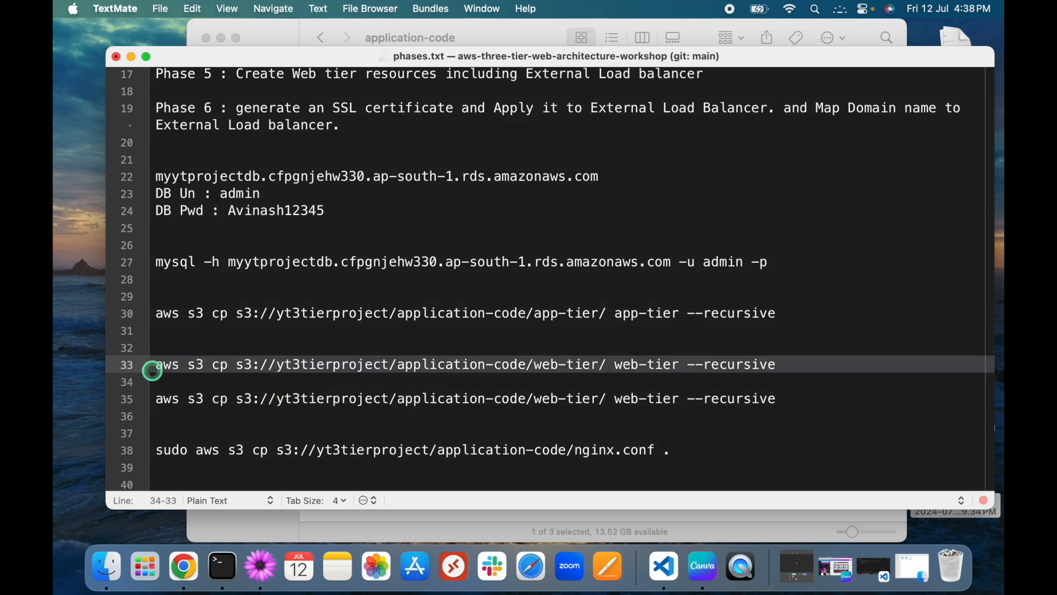
{"action": "key", "text": "BackSpace"}
{"action": "key", "text": "BackSpace"}
{"action": "key", "text": "Down"}
{"action": "key", "text": "shift+Down"}
{"action": "key", "text": "shift+Left"}
{"action": "key", "text": "super+c"}
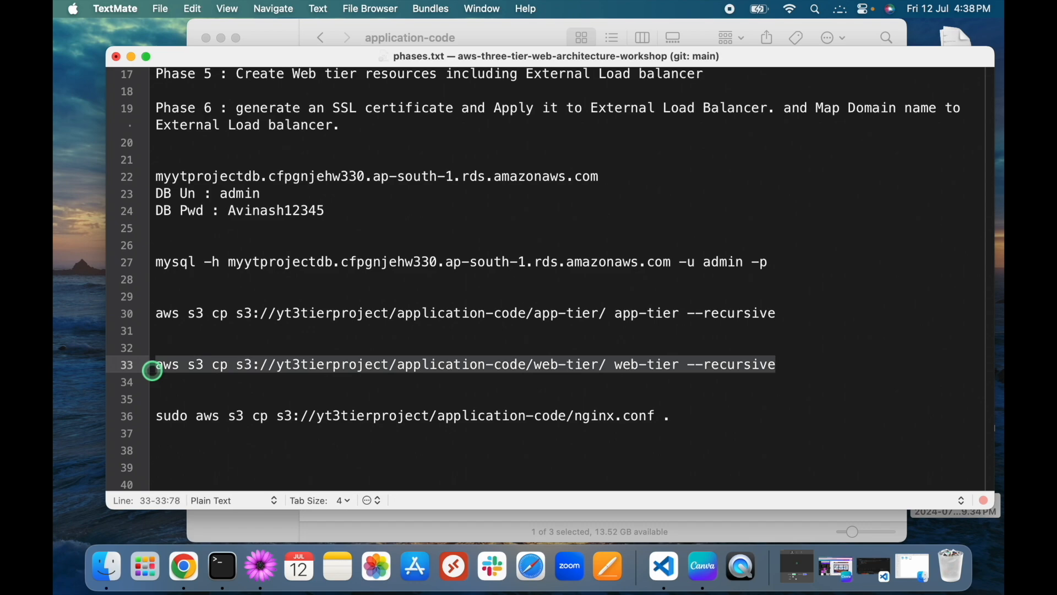
{"action": "key", "text": "ctrl+Right"}
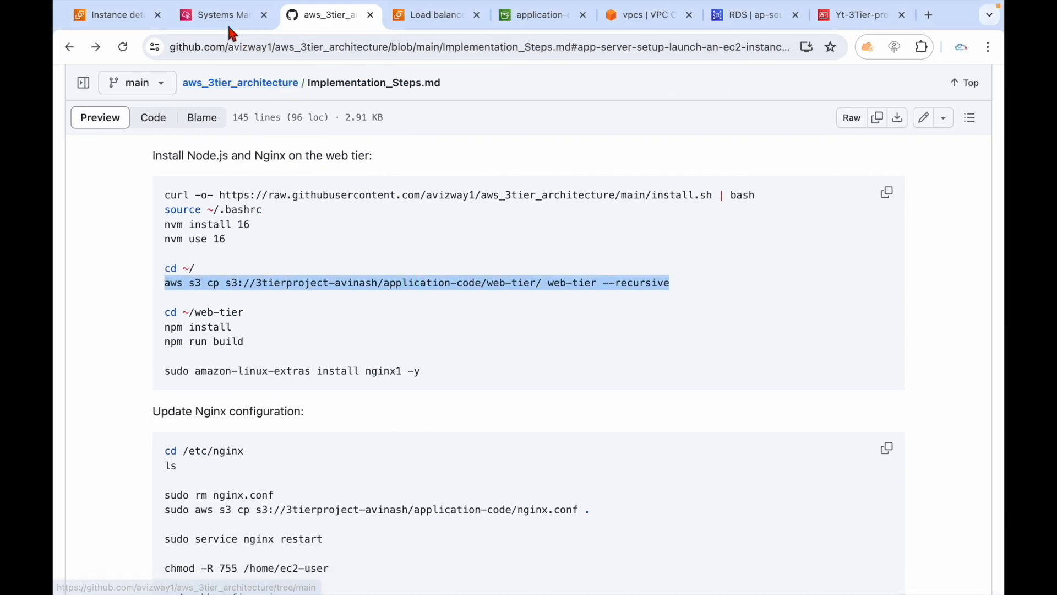
- Paste and run the aws s3 cp command to download the web-tier code
{"action": "left_click", "coordinate": [224, 15]}
{"action": "right_click", "coordinate": [331, 212]}
{"action": "left_click", "coordinate": [372, 333]}
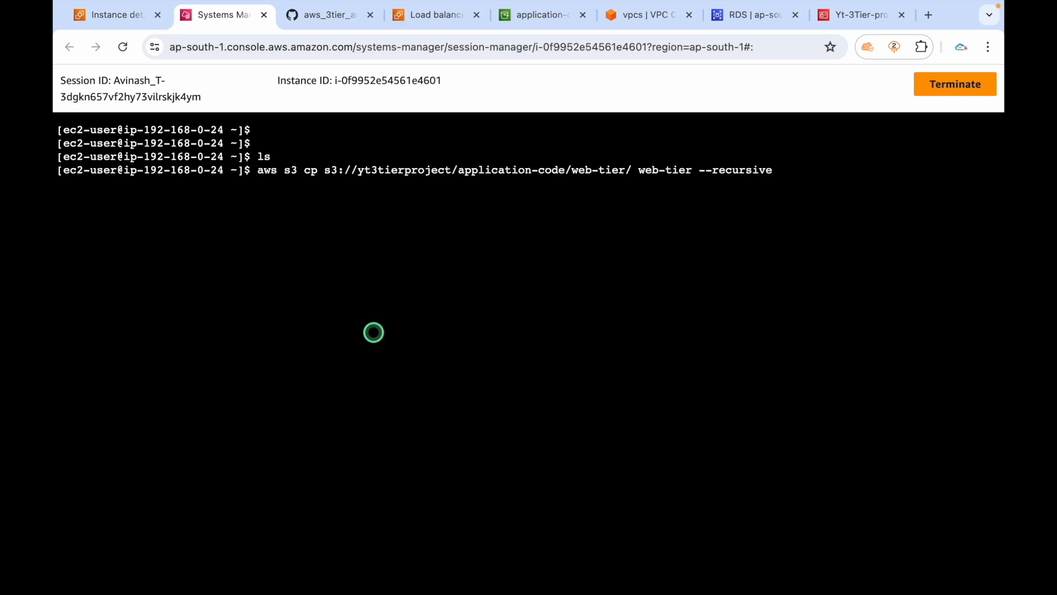
{"action": "key", "text": "Return"}
{"action": "key", "text": "ctrl+l"}
{"action": "key", "text": "Return"}
{"action": "key", "text": "Return"}
{"action": "key", "text": "Return"}
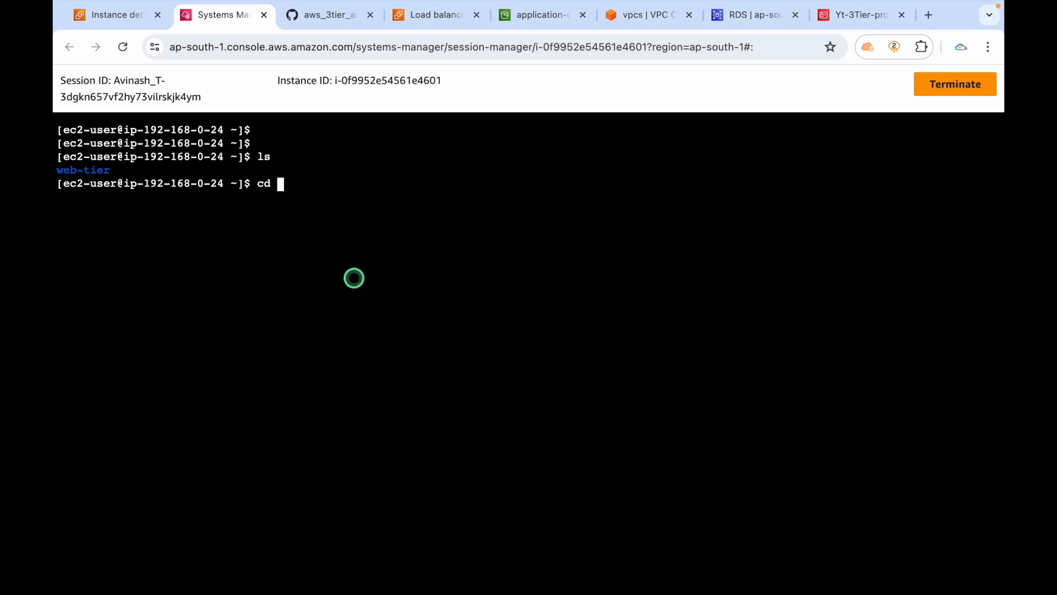
- Enter the web-tier folder and run the npm install and build commands
{"action": "type", "text": "cd w"}
{"action": "key", "text": "Tab"}
{"action": "key", "text": "Return"}
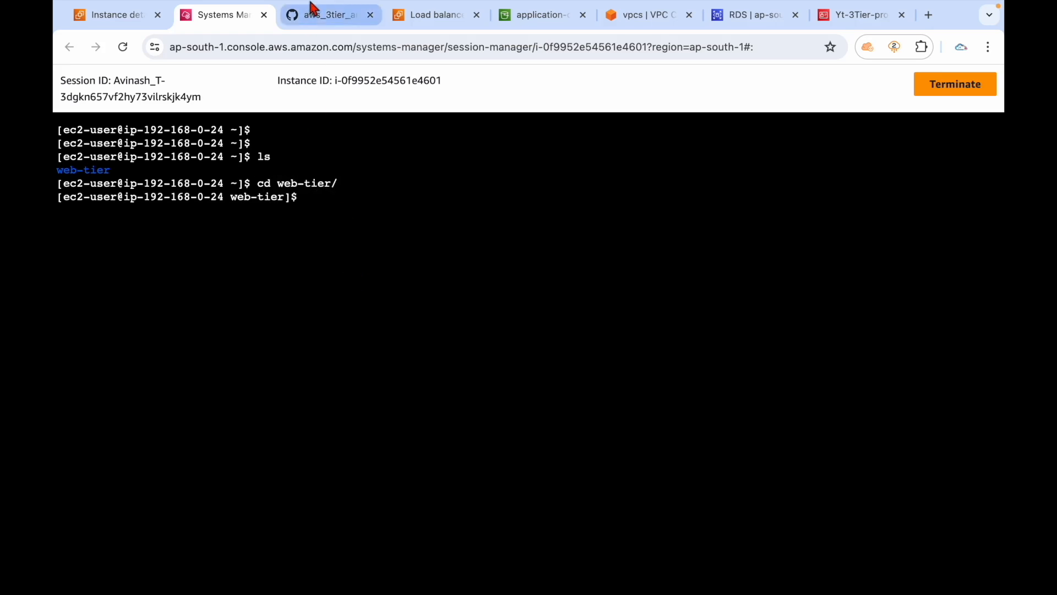
{"action": "left_click", "coordinate": [329, 15]}
{"action": "left_click_drag", "start_coordinate": [245, 313], "coordinate": [256, 340]}
{"action": "left_click", "coordinate": [241, 331]}
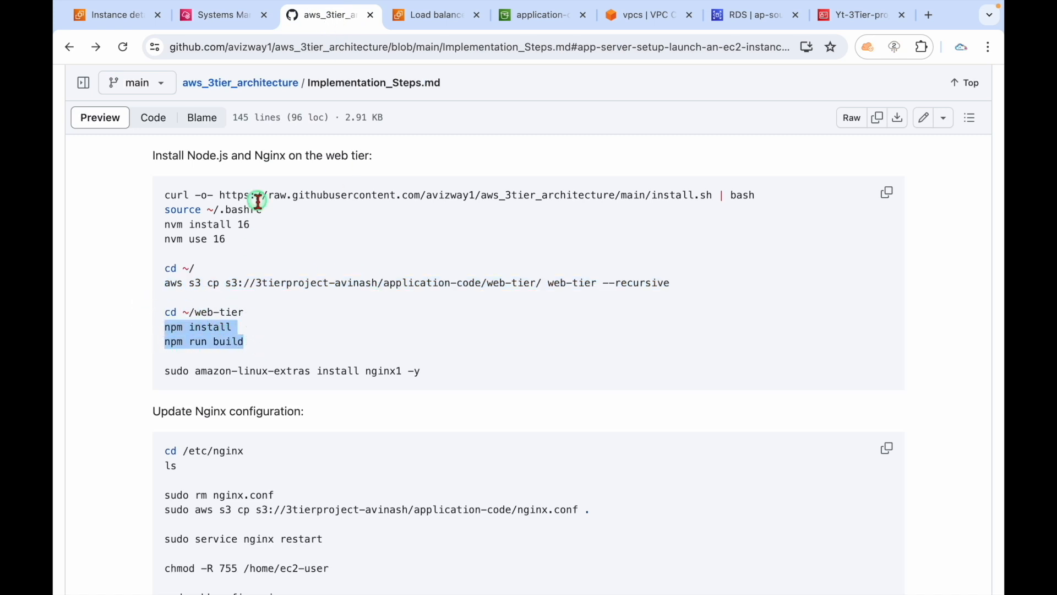
{"action": "left_click", "coordinate": [217, 15]}
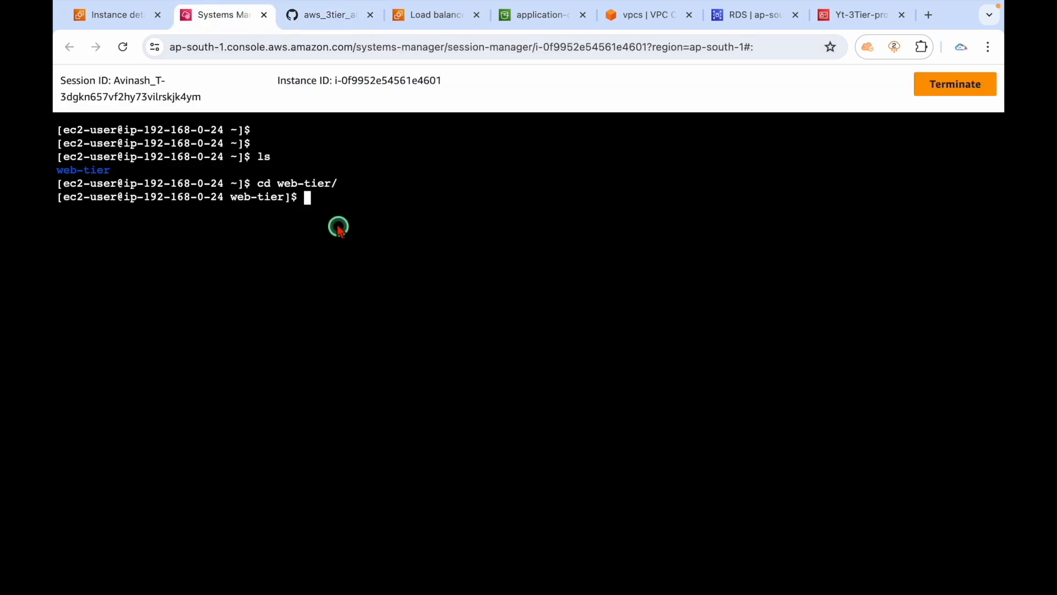
{"action": "right_click", "coordinate": [329, 198]}
{"action": "left_click", "coordinate": [368, 321]}
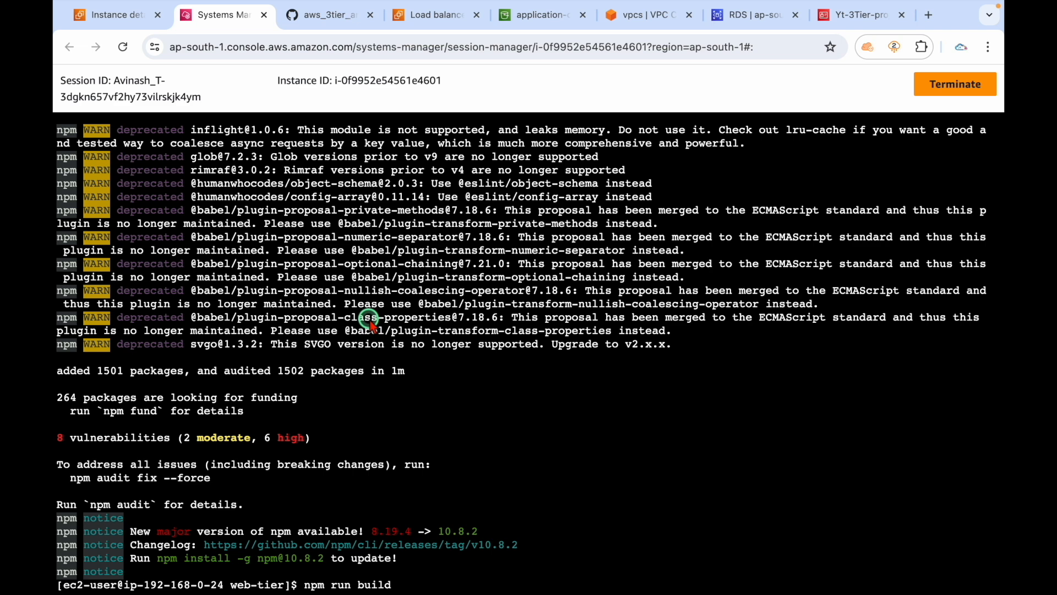
{"action": "key", "text": "Return"}
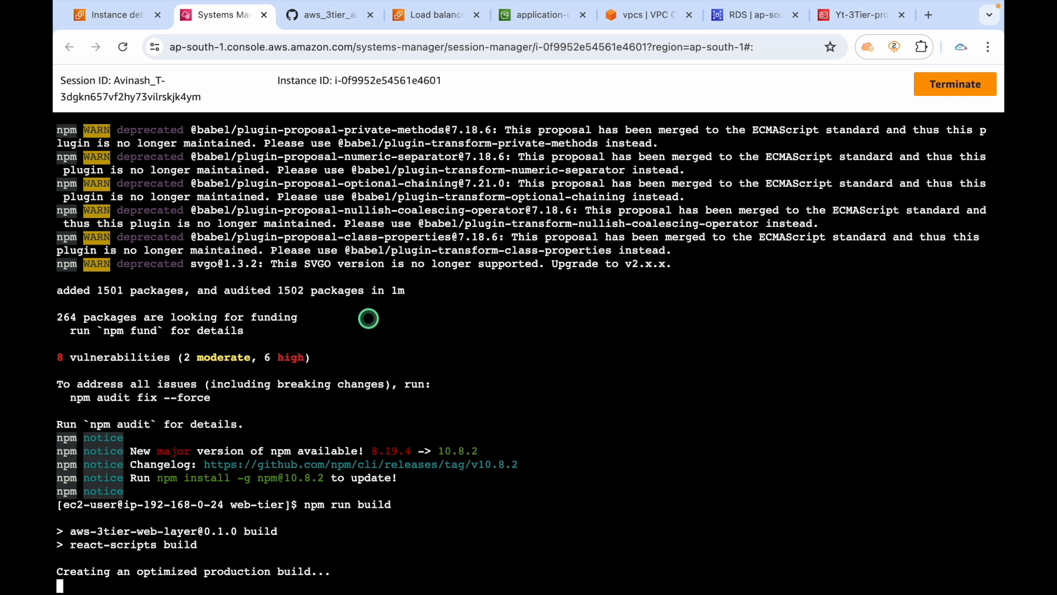
- Install nginx with 'sudo amazon-linux-extras install nginx1 -y' and clear the screen
{"action": "key", "text": "ctrl+Tab"}
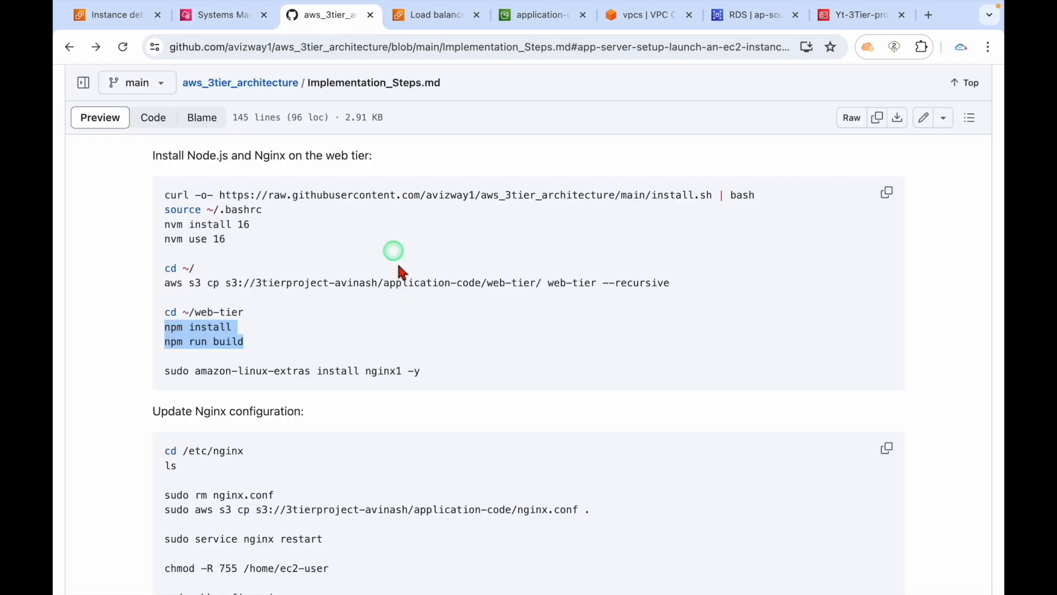
{"action": "left_click", "coordinate": [355, 339]}
{"action": "left_click_drag", "start_coordinate": [164, 372], "coordinate": [435, 372]}
{"action": "key", "text": "ctrl+c"}
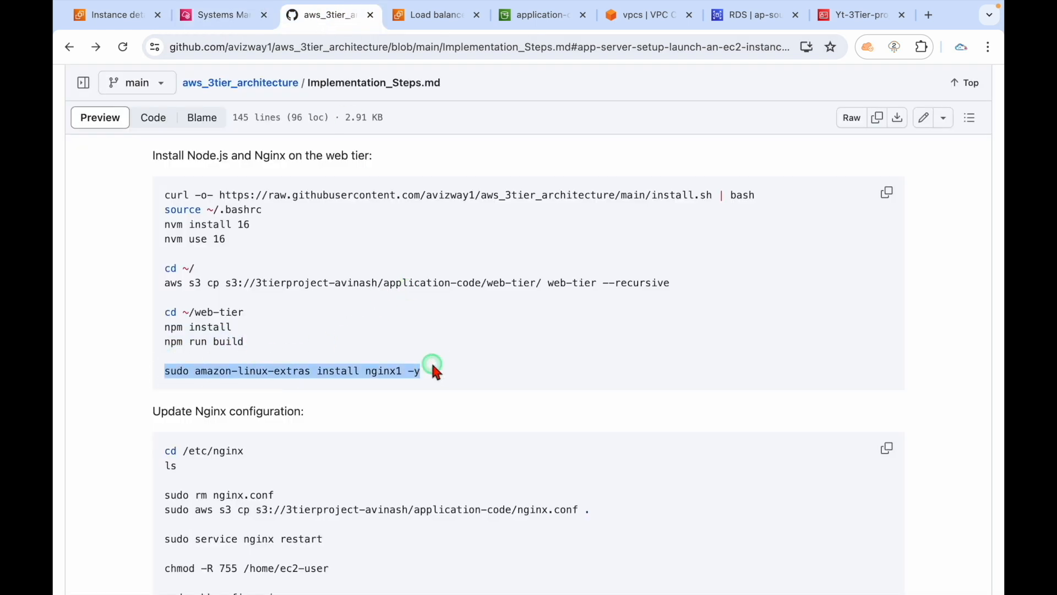
{"action": "left_click", "coordinate": [222, 15]}
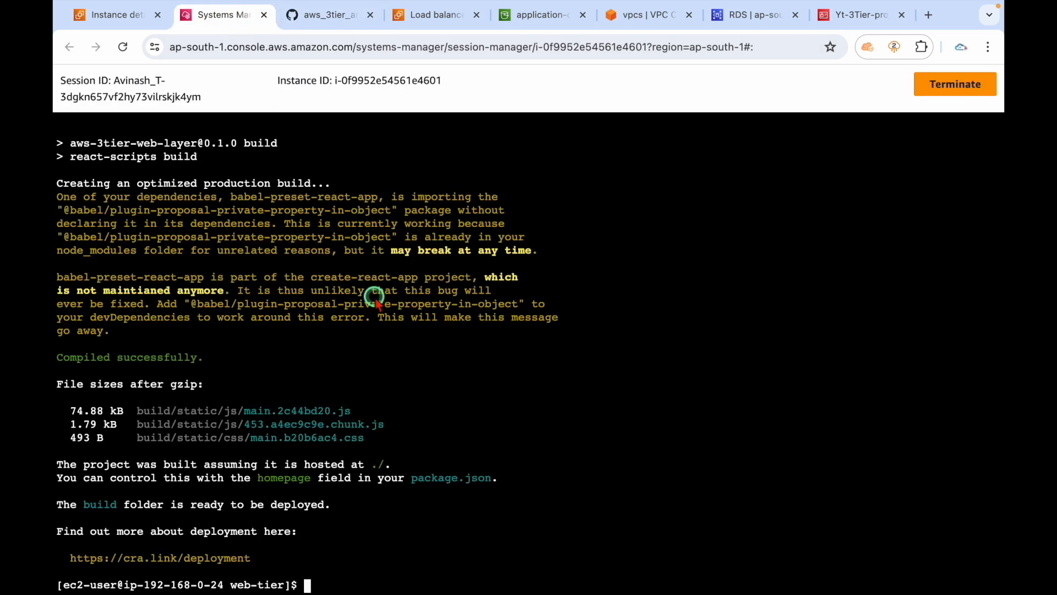
{"action": "key", "text": "ctrl+l"}
{"action": "key", "text": "ctrl+v"}
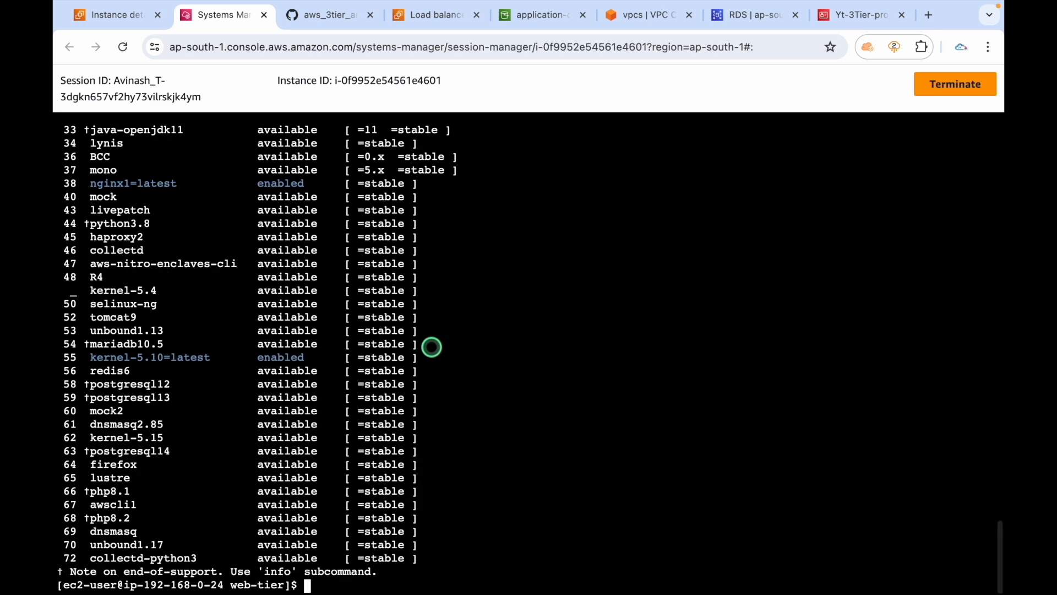
{"action": "key", "text": "ctrl+l"}
{"action": "key", "text": "Return"}
{"action": "key", "text": "Return"}
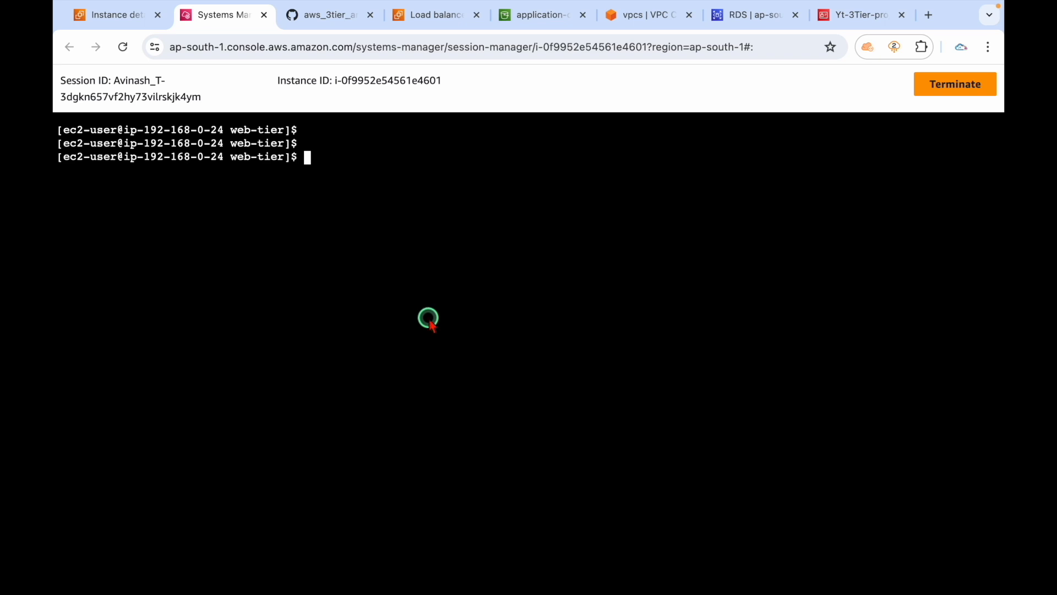
- Copy the guide's cd /etc/nginx command and run it in the terminal
{"action": "left_click", "coordinate": [324, 16]}
{"action": "left_click", "coordinate": [435, 367]}
{"action": "left_click_drag", "start_coordinate": [434, 376], "coordinate": [365, 372]}
{"action": "left_click", "coordinate": [473, 359]}
{"action": "scroll", "coordinate": [472, 359], "scroll_direction": "down", "scroll_amount": 1}
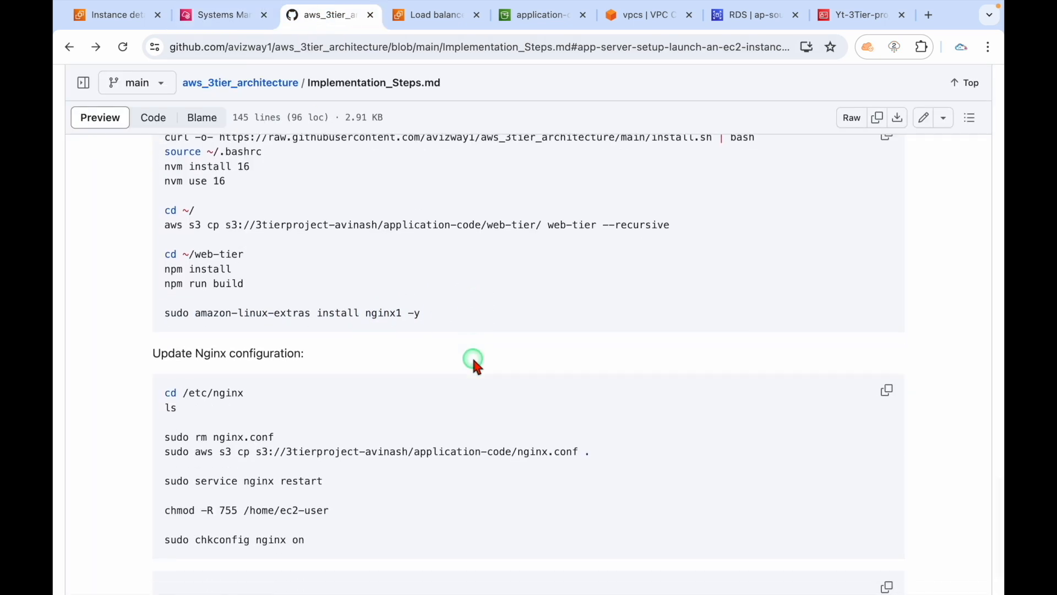
{"action": "left_click_drag", "start_coordinate": [244, 392], "coordinate": [161, 392]}
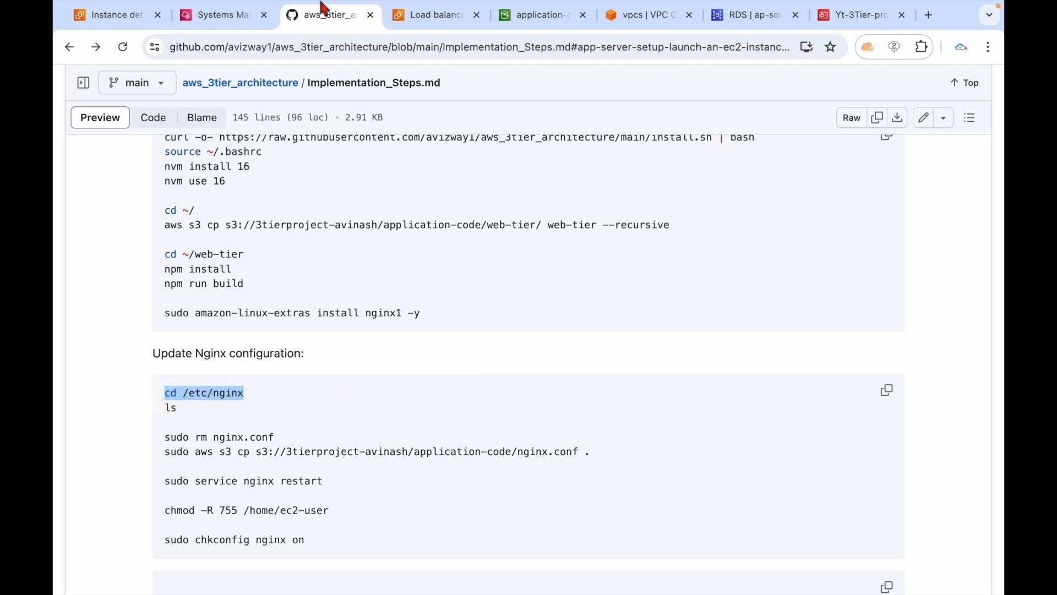
{"action": "left_click", "coordinate": [217, 15]}
{"action": "left_click", "coordinate": [355, 283]}
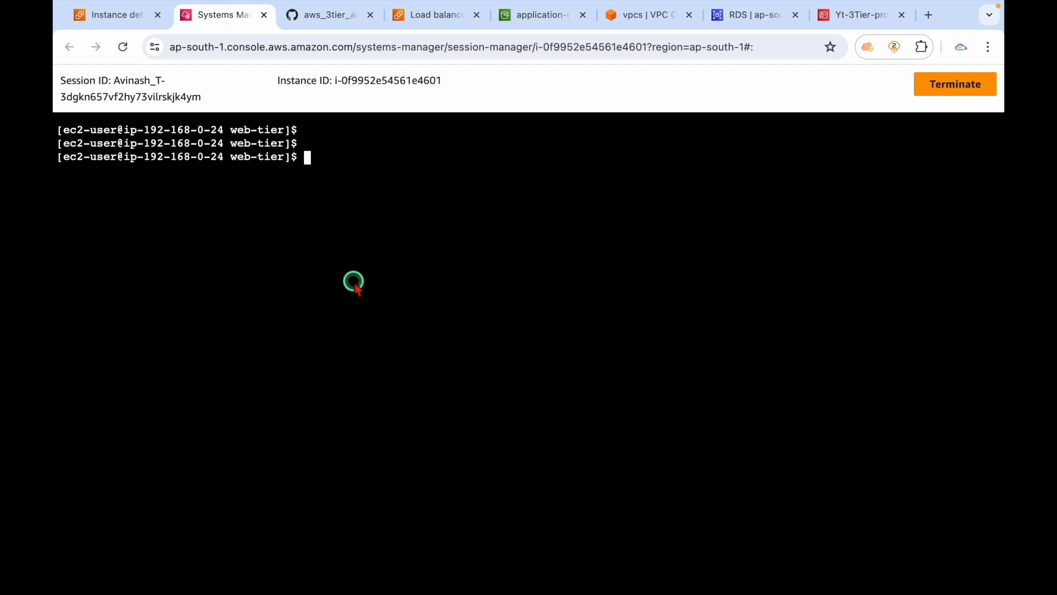
{"action": "right_click", "coordinate": [350, 205]}
{"action": "left_click", "coordinate": [385, 327]}
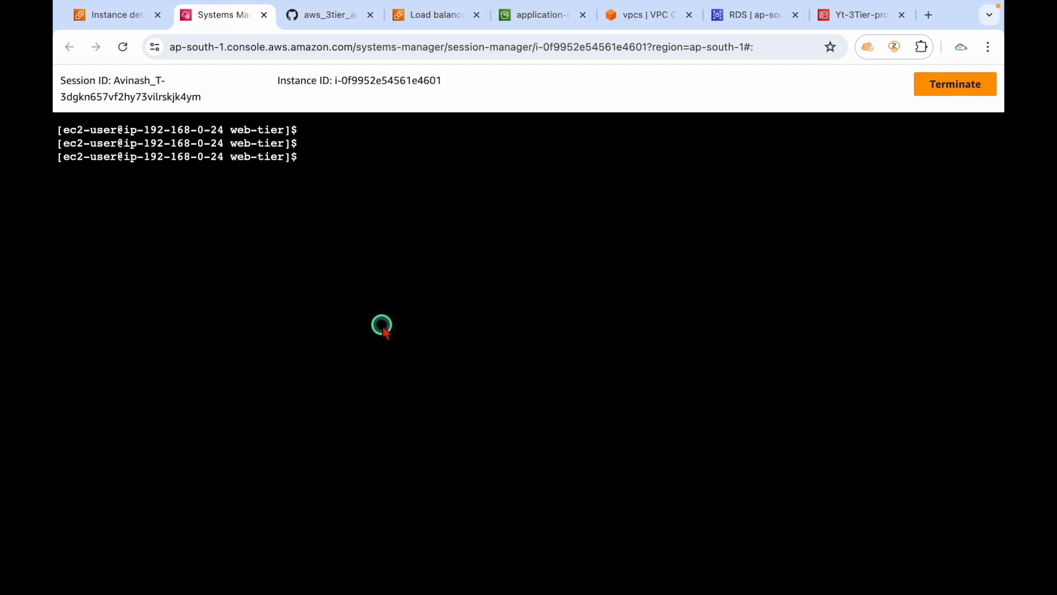
{"action": "key", "text": "Return"}
- List /etc/nginx with ls and locate nginx.conf in the listing
{"action": "left_click", "coordinate": [329, 25]}
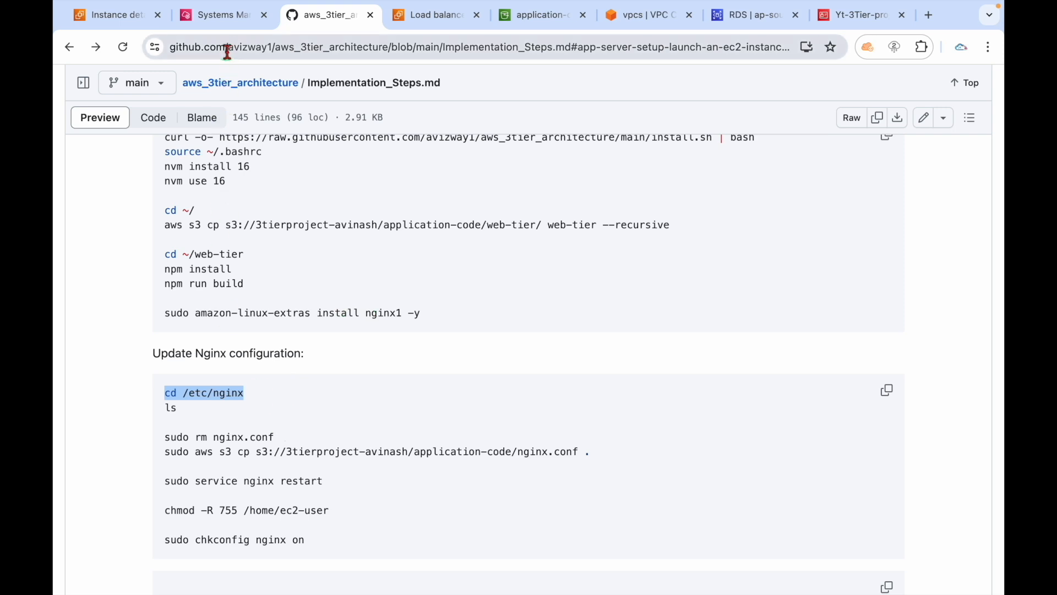
{"action": "left_click", "coordinate": [220, 14]}
{"action": "type", "text": "ls"}
{"action": "key", "text": "Return"}
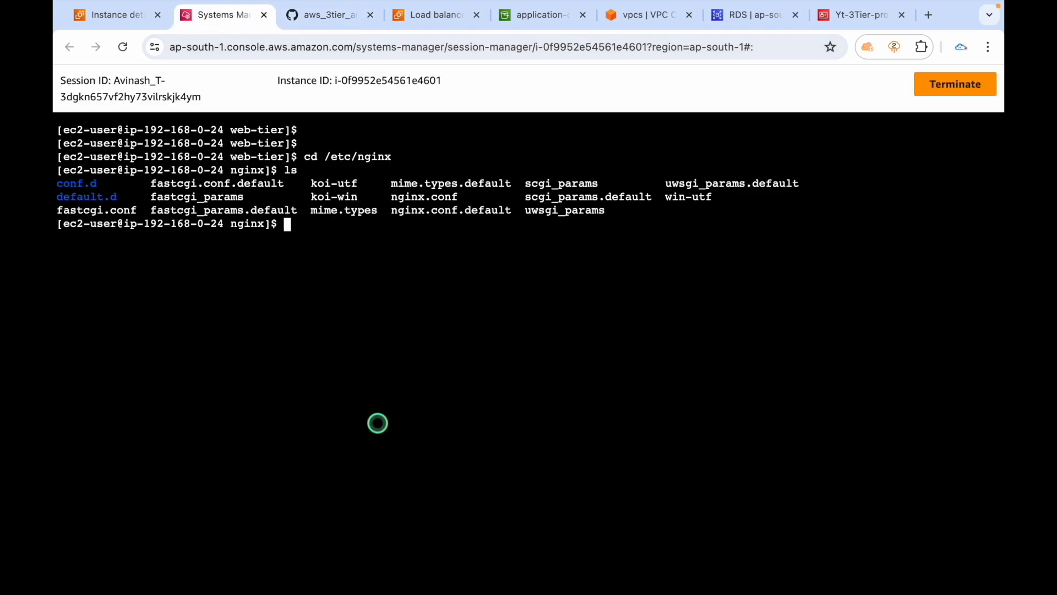
{"action": "left_click_drag", "start_coordinate": [392, 196], "coordinate": [462, 199]}
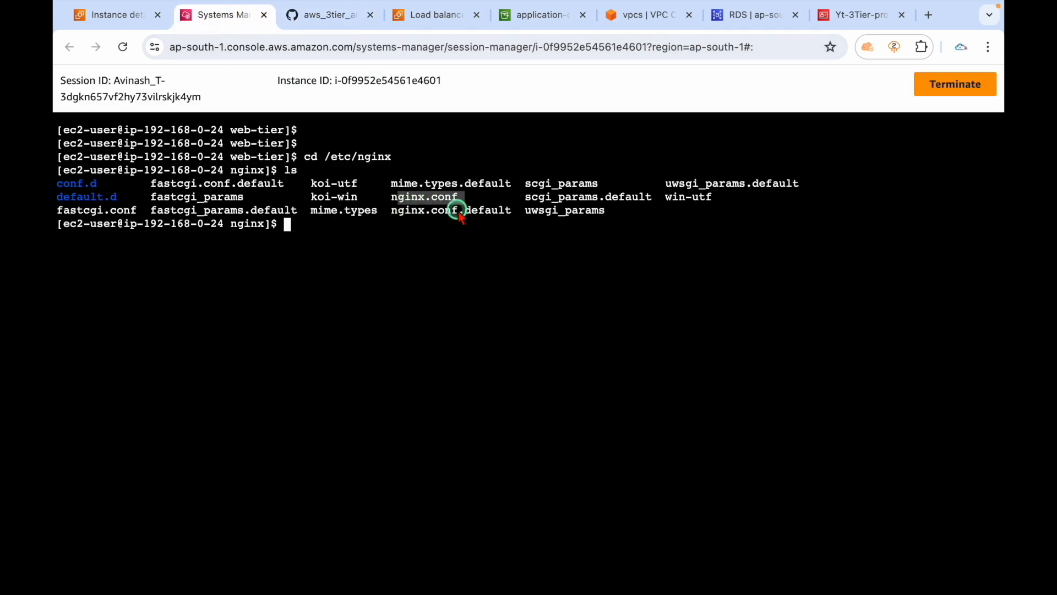
{"action": "left_click", "coordinate": [449, 278]}
{"action": "left_click_drag", "start_coordinate": [391, 197], "coordinate": [460, 199]}
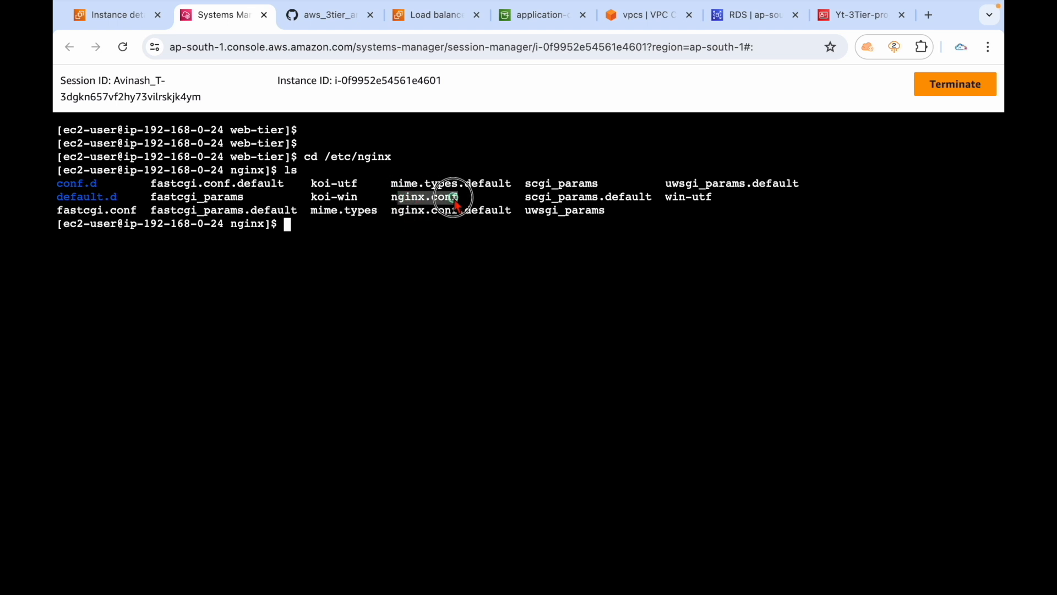
{"action": "left_click", "coordinate": [450, 273]}
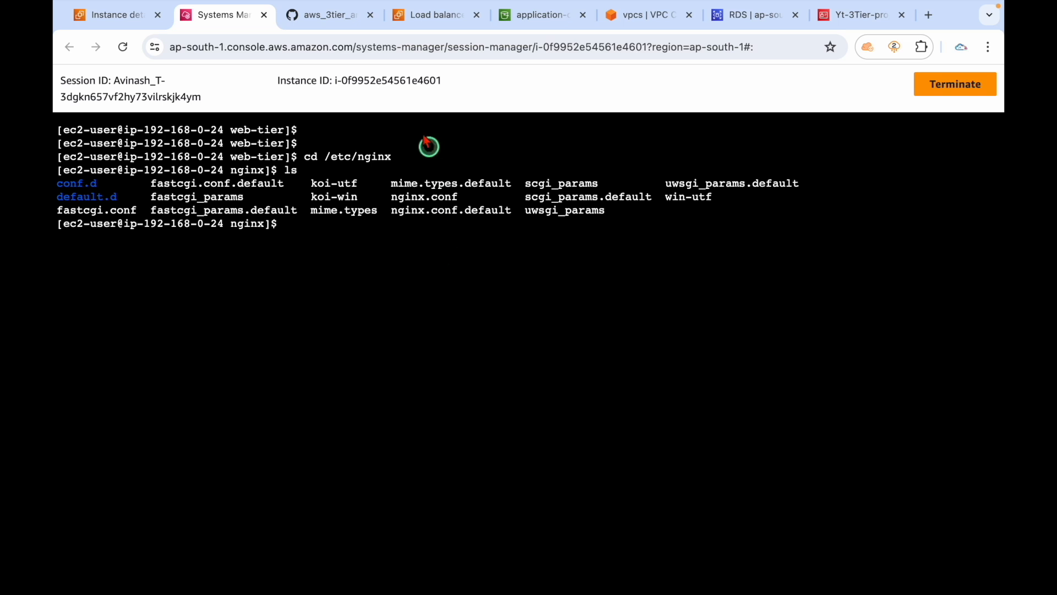
- Run 'sudo rm nginx.conf' from the guide and confirm with ls that it is gone
{"action": "left_click", "coordinate": [320, 18]}
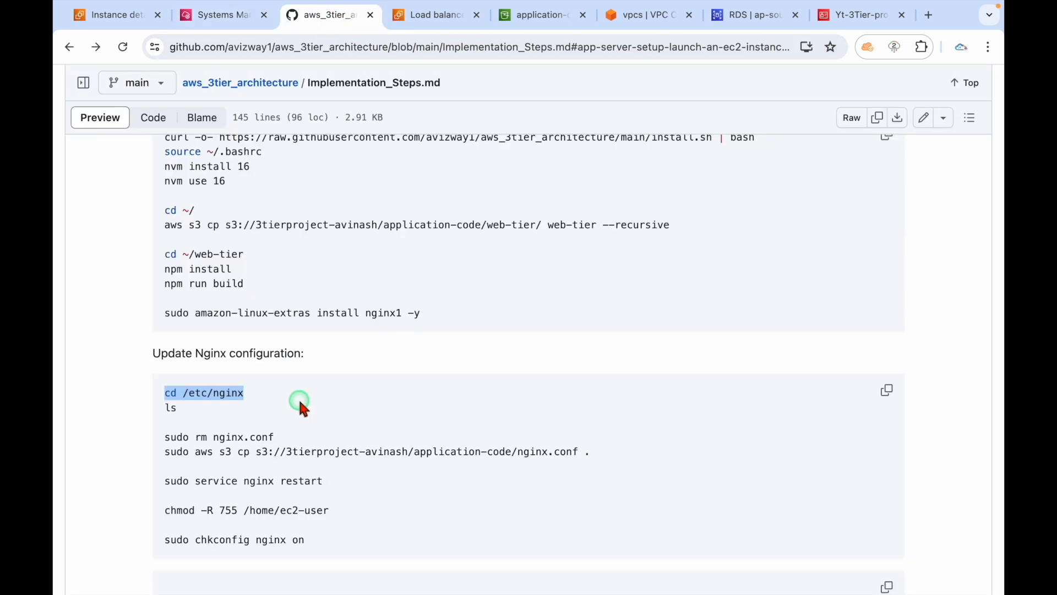
{"action": "scroll", "coordinate": [299, 405], "scroll_direction": "down", "scroll_amount": 1}
{"action": "left_click_drag", "start_coordinate": [276, 375], "coordinate": [166, 376]}
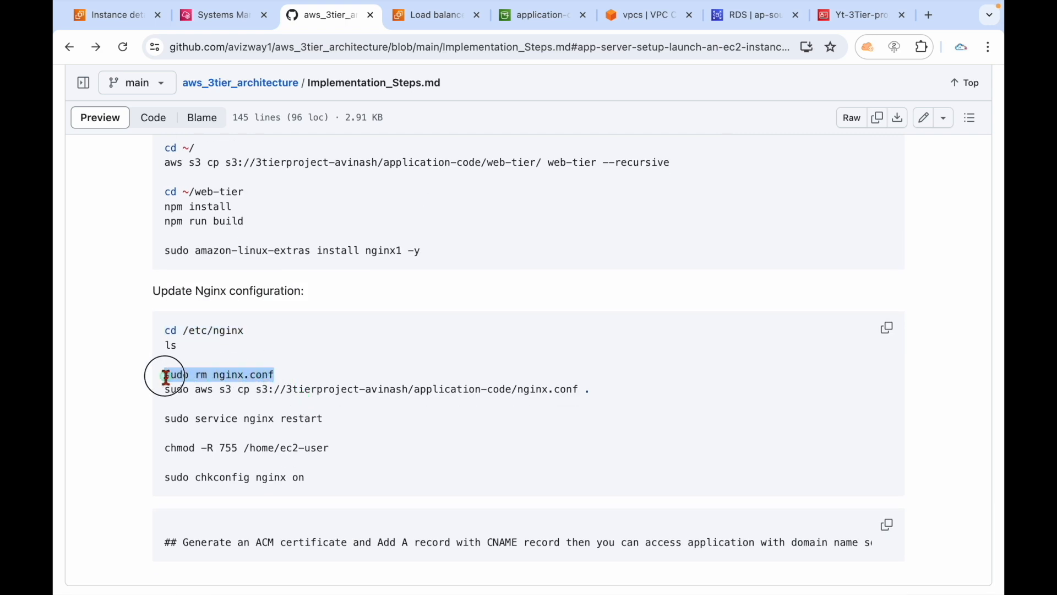
{"action": "key", "text": "ctrl+shift+Tab"}
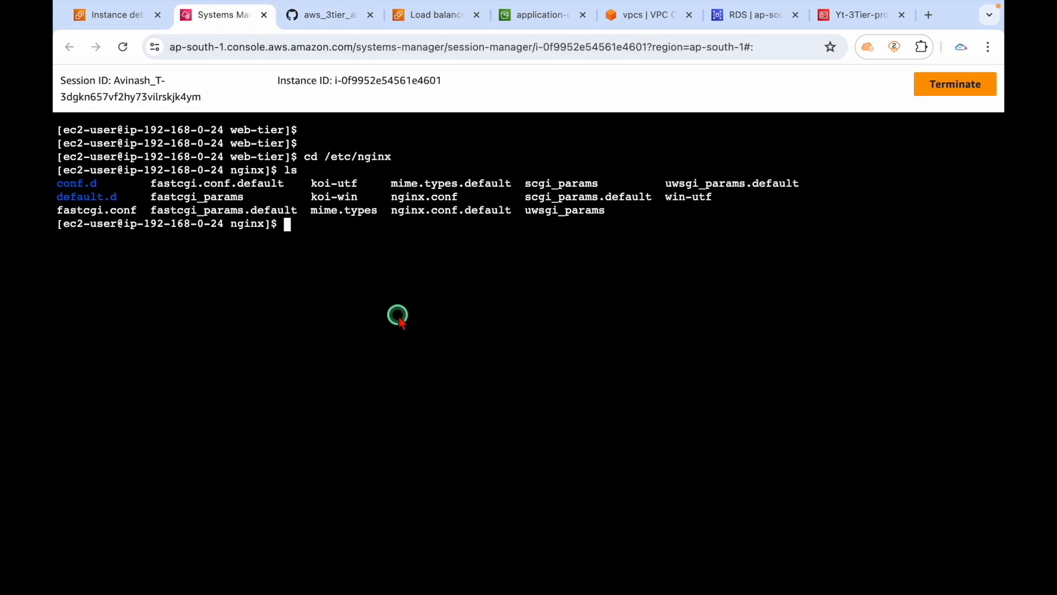
{"action": "right_click", "coordinate": [357, 286]}
{"action": "left_click", "coordinate": [393, 410]}
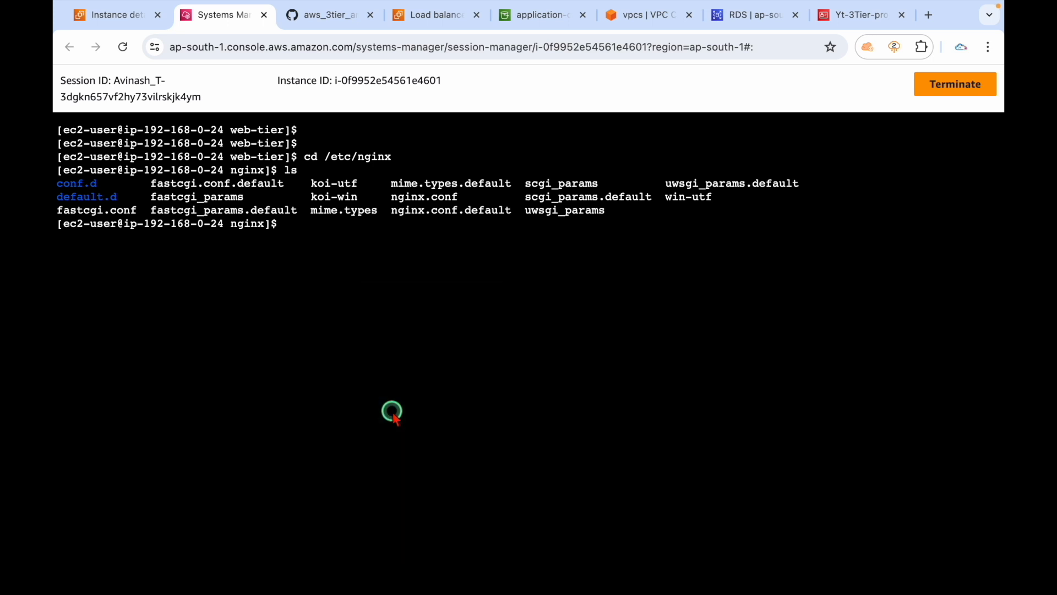
{"action": "key", "text": "Return"}
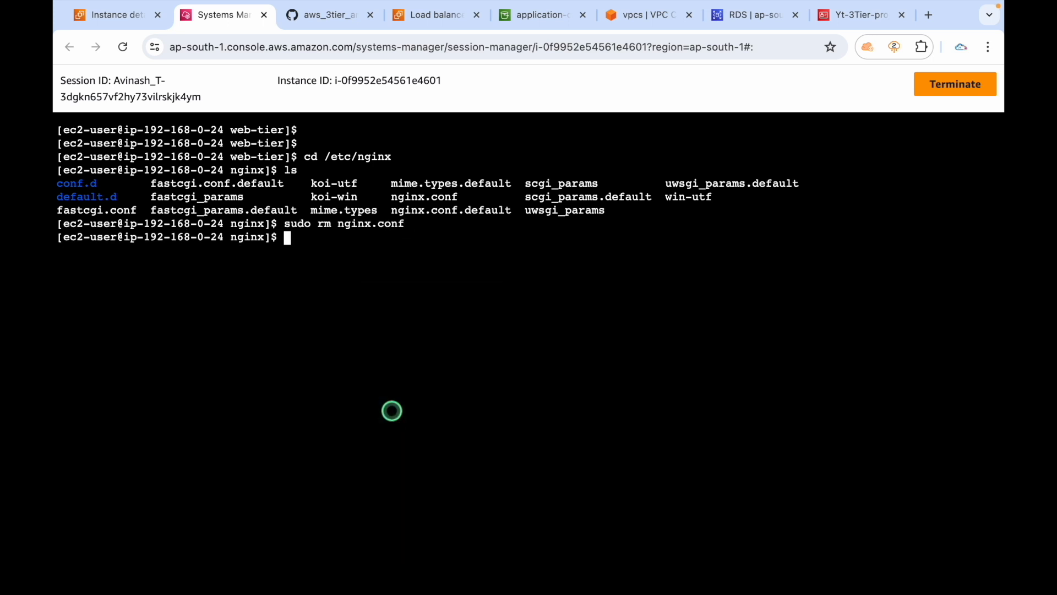
{"action": "type", "text": "ls"}
{"action": "key", "text": "Return"}
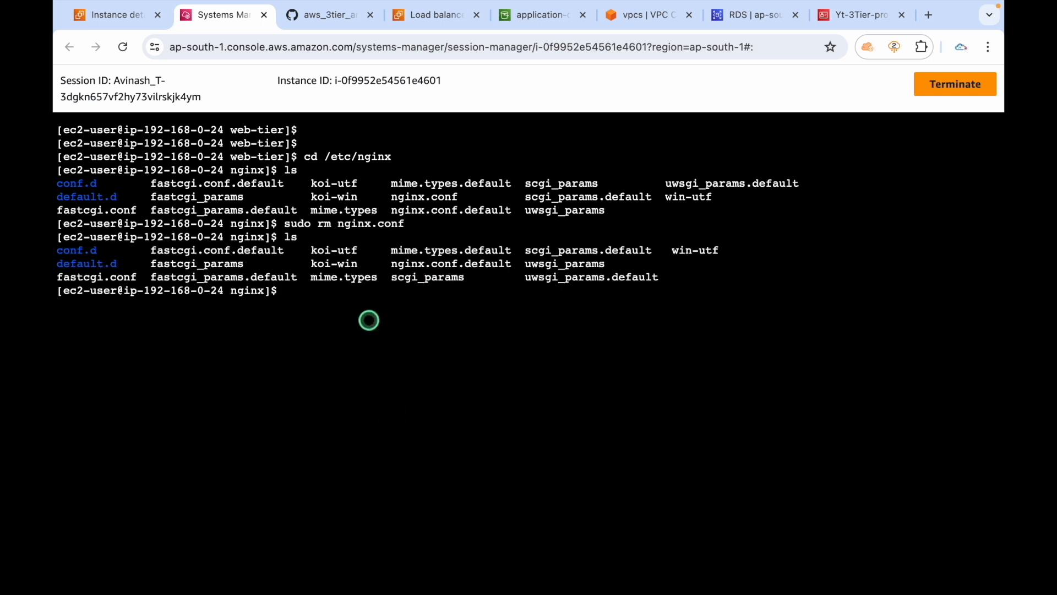
{"action": "left_click", "coordinate": [325, 15]}
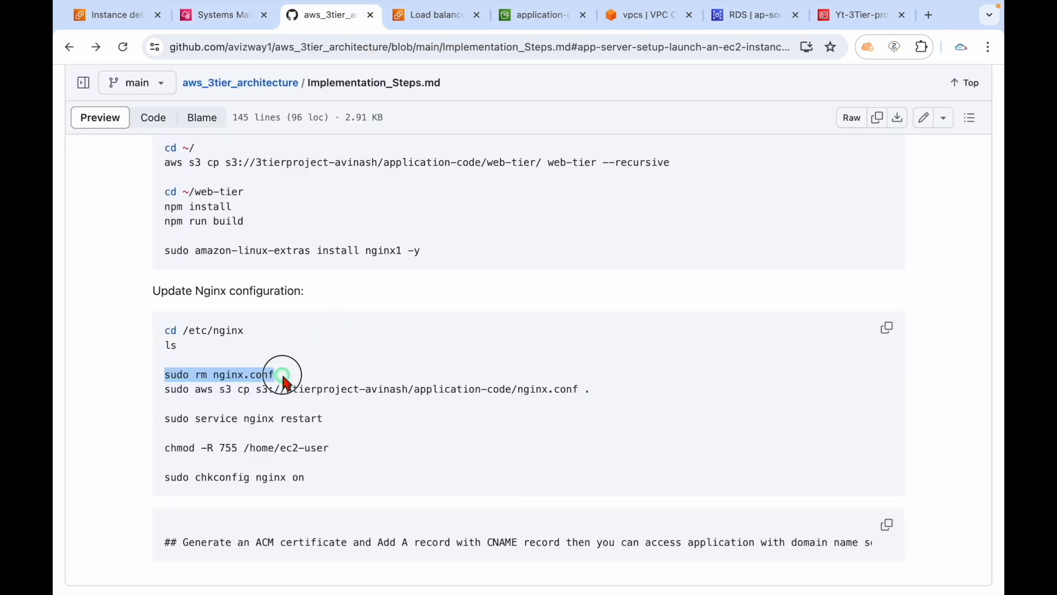
- Copy the nginx.conf S3 URI and run an s3 cp download of it in the terminal
{"action": "left_click_drag", "start_coordinate": [167, 389], "coordinate": [580, 389]}
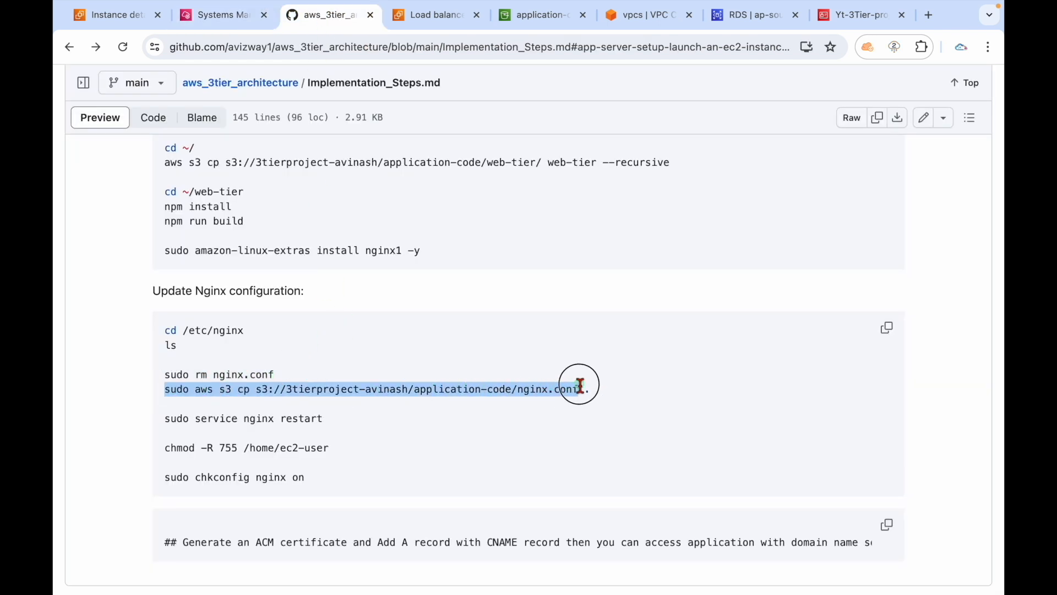
{"action": "left_click", "coordinate": [601, 384]}
{"action": "left_click", "coordinate": [522, 20]}
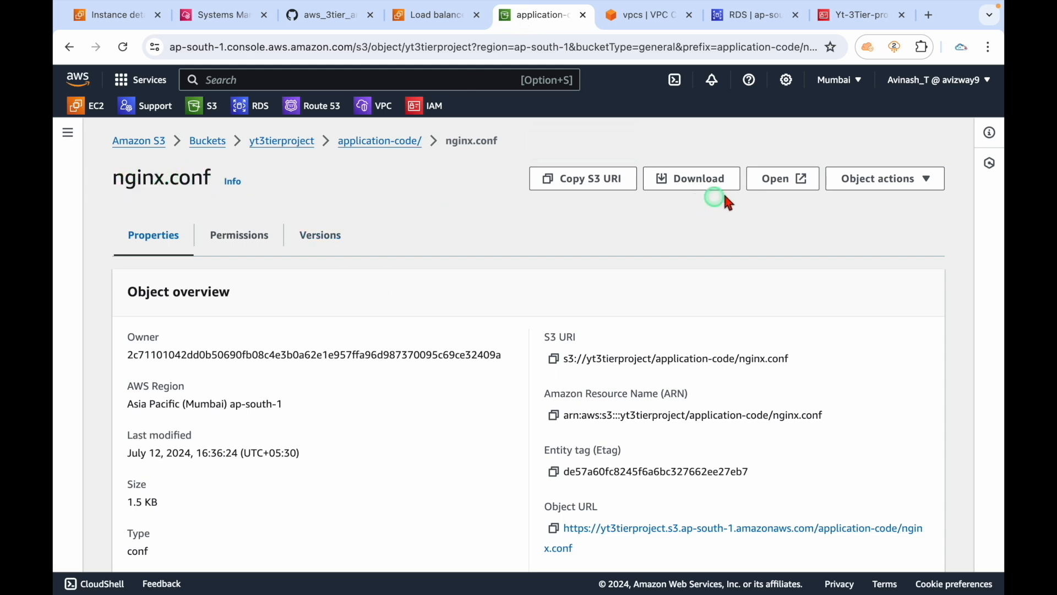
{"action": "left_click", "coordinate": [568, 181]}
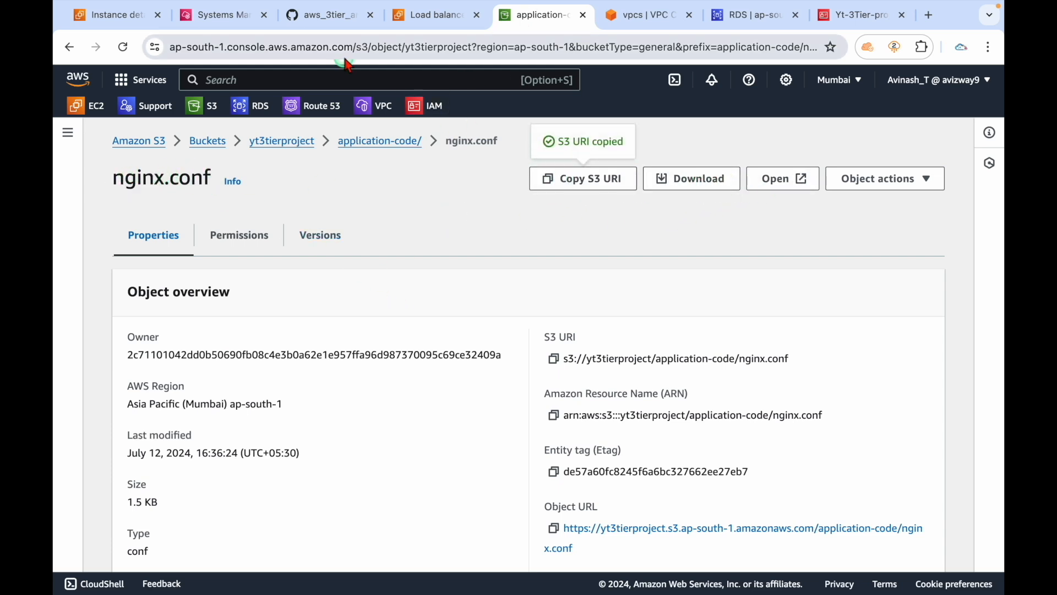
{"action": "left_click", "coordinate": [314, 24]}
{"action": "left_click", "coordinate": [231, 19]}
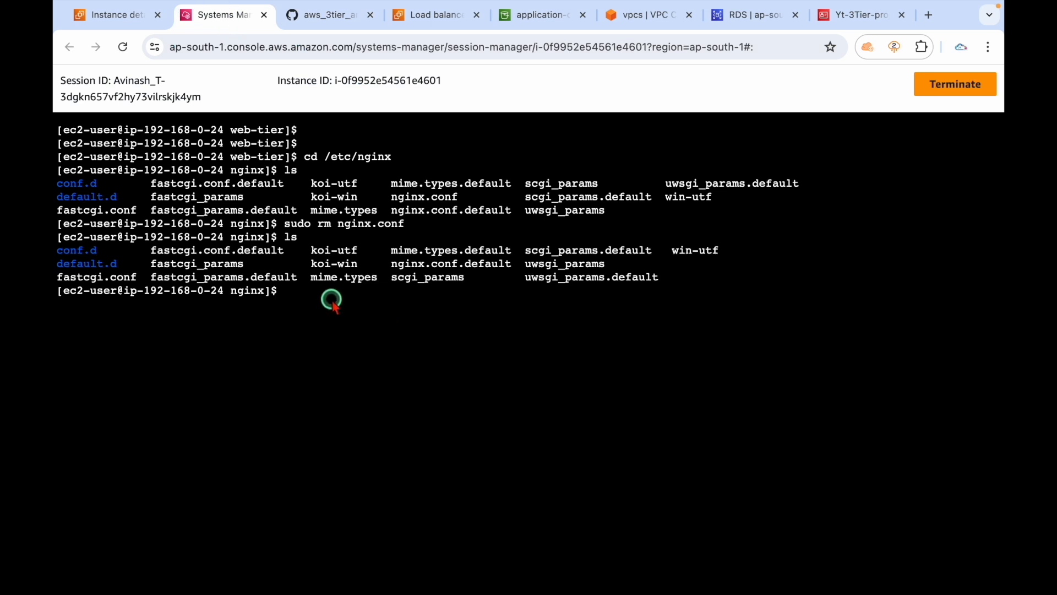
{"action": "key", "text": "Return"}
{"action": "key", "text": "Return"}
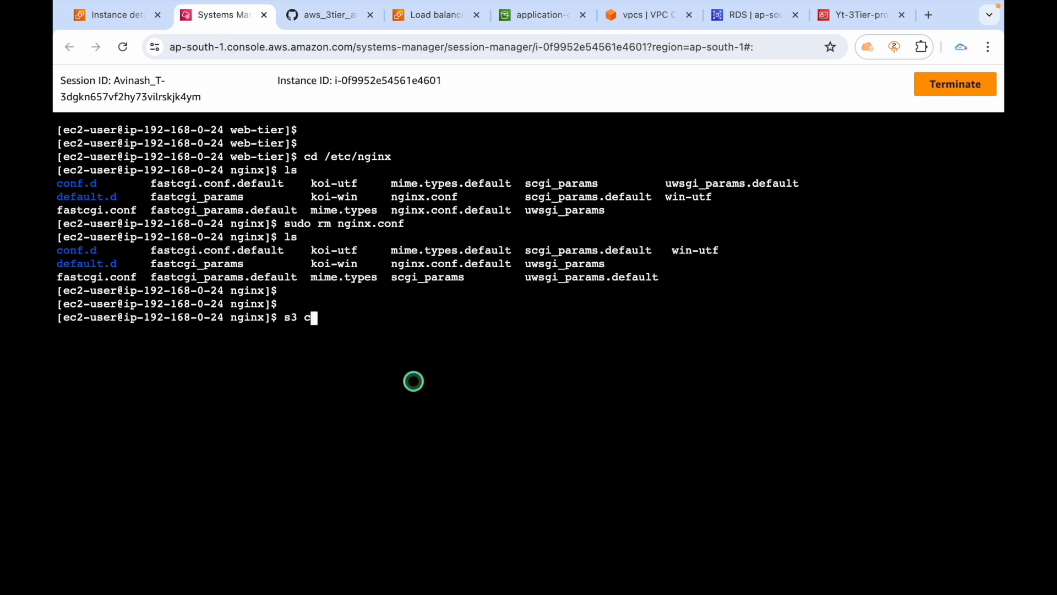
{"action": "right_click", "coordinate": [449, 372]}
{"action": "left_click", "coordinate": [475, 438]}
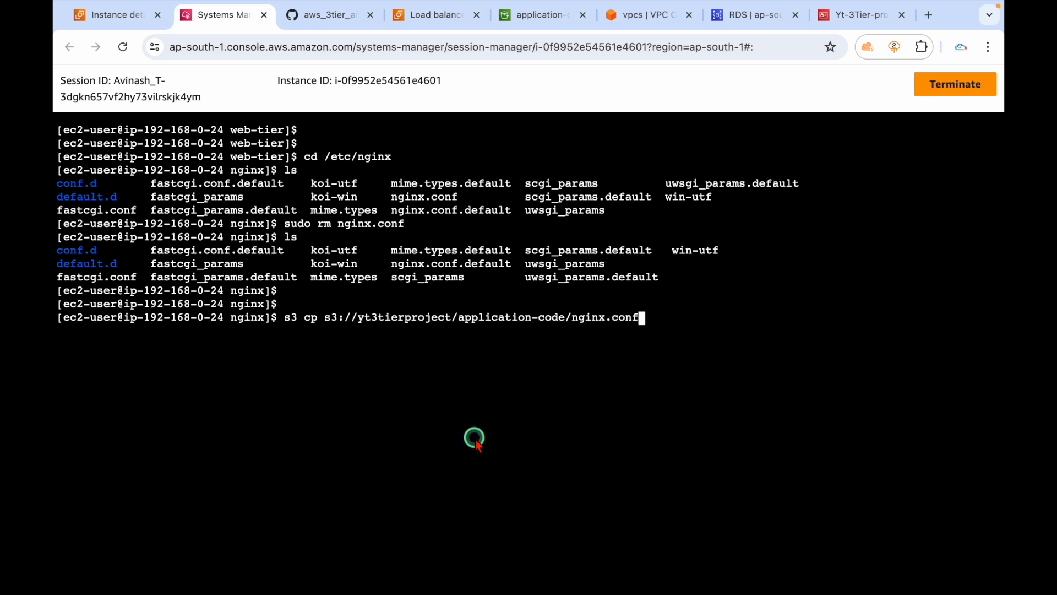
{"action": "type", "text": "."}
{"action": "key", "text": "Return"}
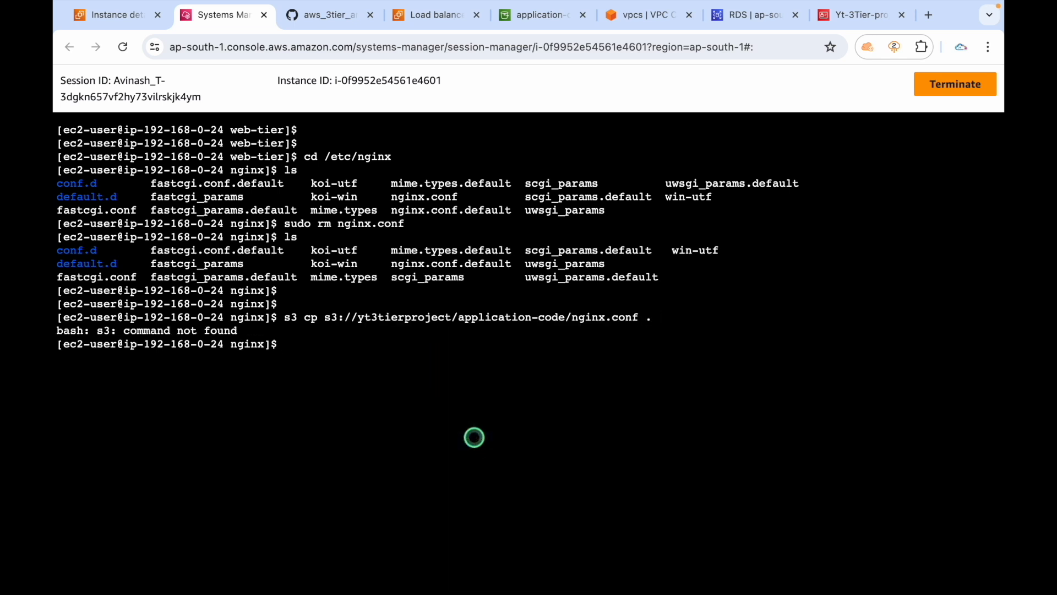
- Fix the recalled copy command by prefixing 'aws' and rerun it
{"action": "key", "text": "Up"}
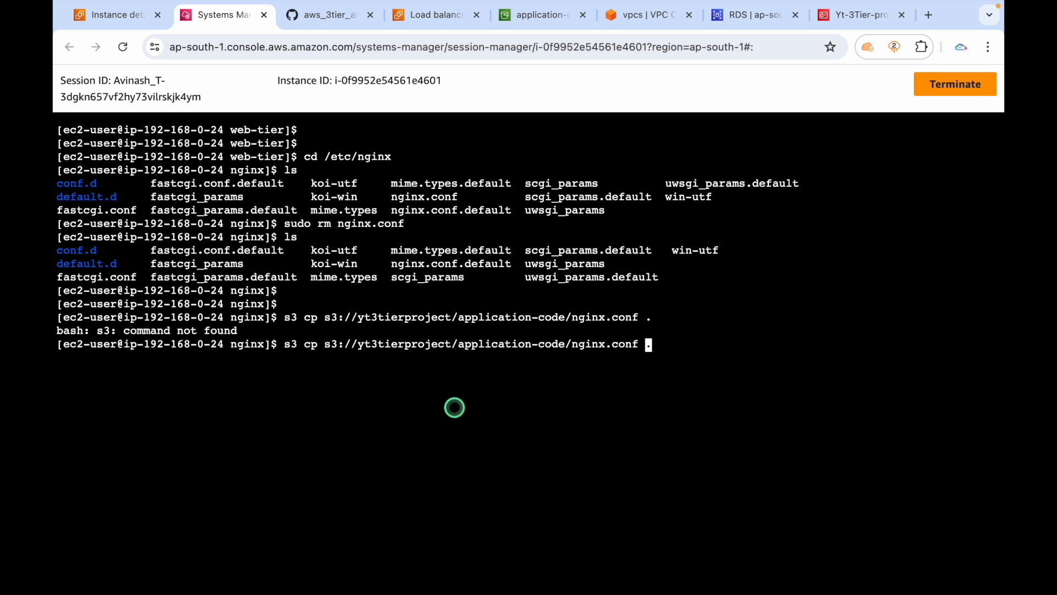
{"action": "key", "text": "Left"}
{"action": "key", "text": "Left"}
{"action": "key", "text": "Left"}
{"action": "key", "text": "Left"}
{"action": "key", "text": "Left"}
{"action": "key", "text": "Left"}
{"action": "key", "text": "Home"}
{"action": "type", "text": "aws"}
{"action": "key", "text": "Return"}
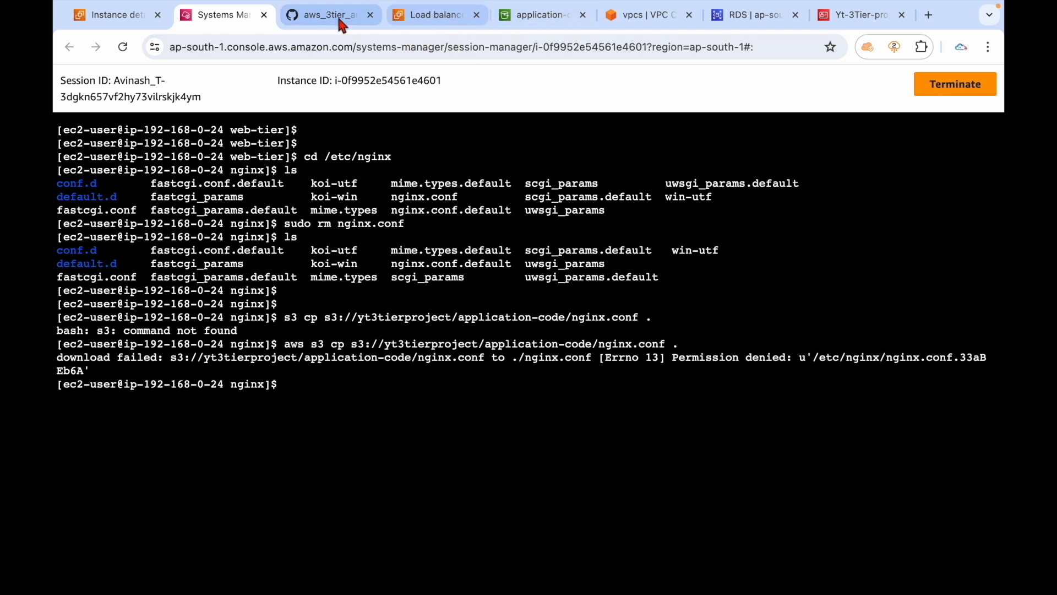
- Rerun the download with sudo and list /etc/nginx to confirm nginx.conf is there
{"action": "left_click", "coordinate": [329, 15]}
{"action": "left_click_drag", "start_coordinate": [256, 391], "coordinate": [421, 391]}
{"action": "left_click_drag", "start_coordinate": [595, 392], "coordinate": [452, 390]}
{"action": "left_click", "coordinate": [219, 22]}
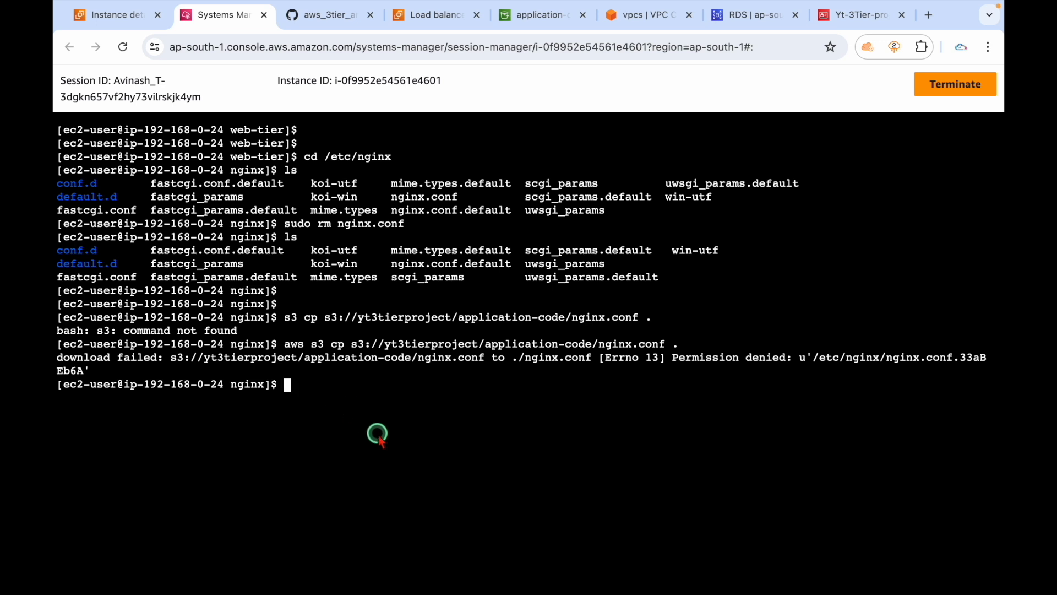
{"action": "key", "text": "Up"}
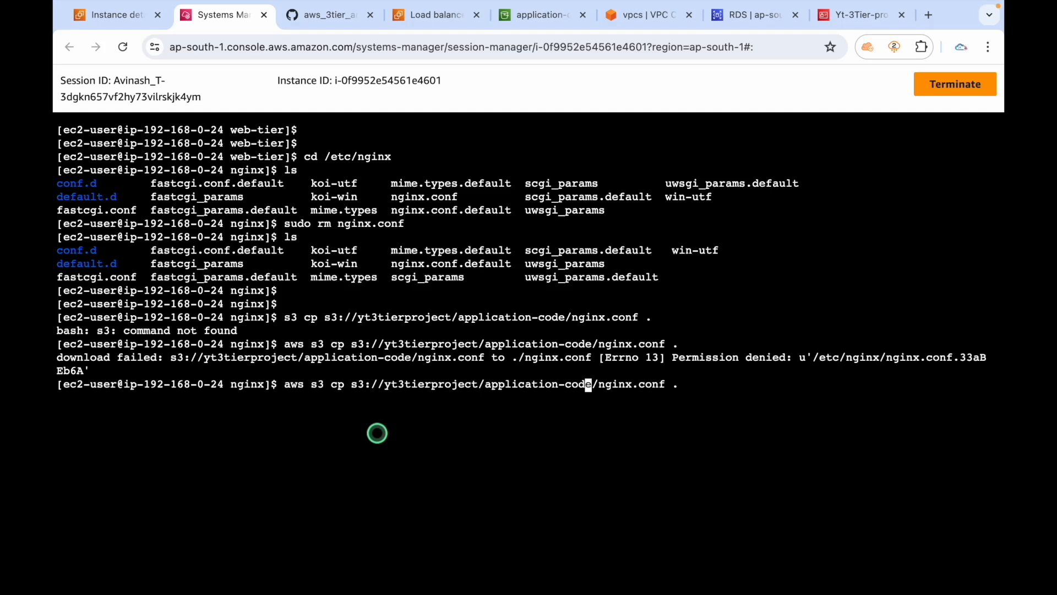
{"action": "key", "text": "Left"}
{"action": "key", "text": "Left"}
{"action": "key", "text": "Left"}
{"action": "key", "text": "Left"}
{"action": "key", "text": "Left"}
{"action": "key", "text": "Left"}
{"action": "key", "text": "Left"}
{"action": "key", "text": "Left"}
{"action": "key", "text": "Left"}
{"action": "type", "text": "sudo "}
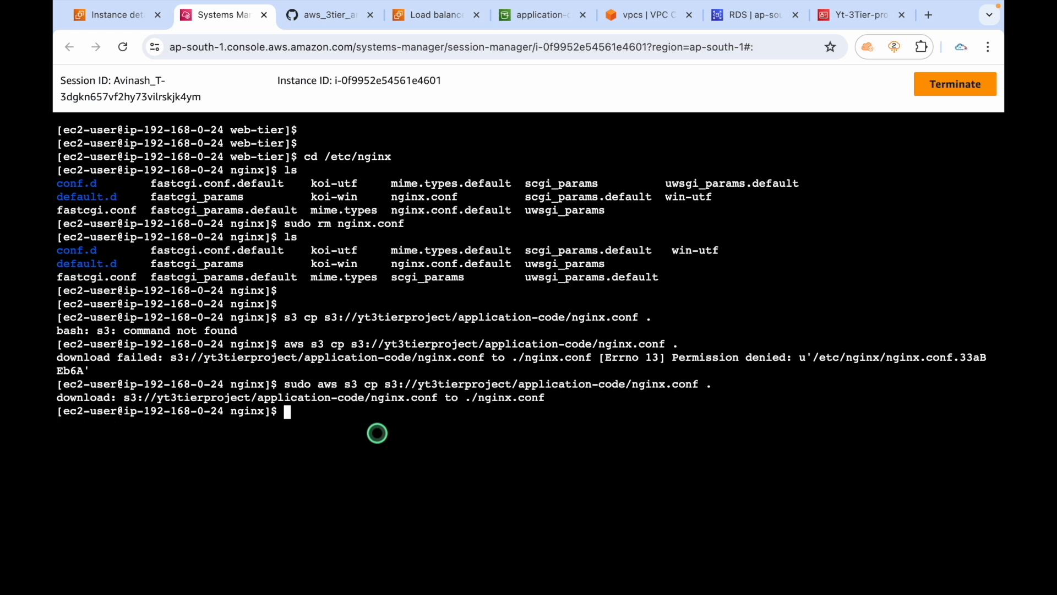
{"action": "type", "text": "ls"}
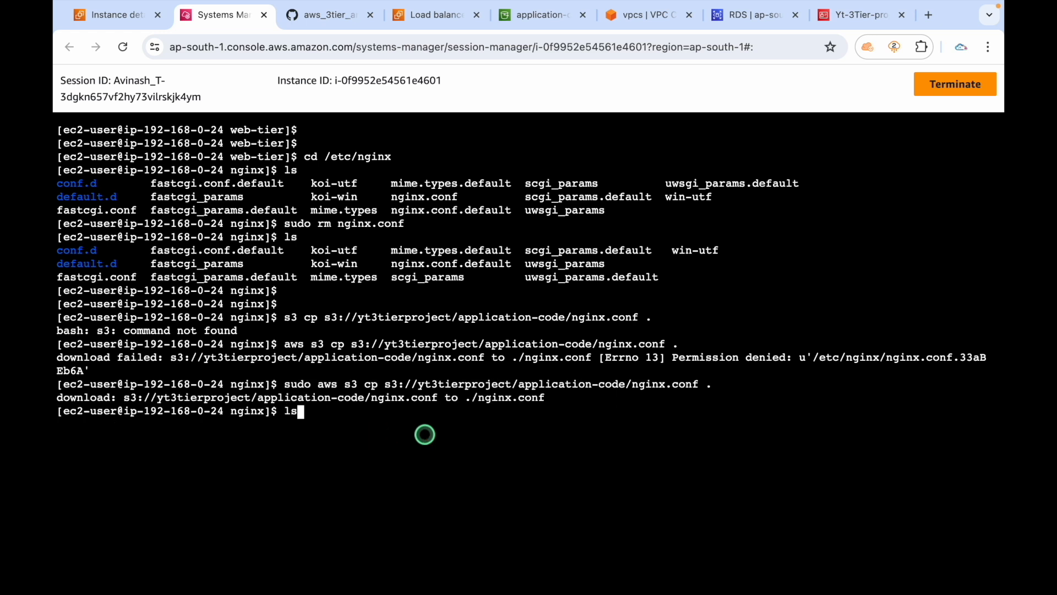
{"action": "key", "text": "Return"}
{"action": "double_click", "coordinate": [390, 440]}
{"action": "left_click", "coordinate": [430, 489]}
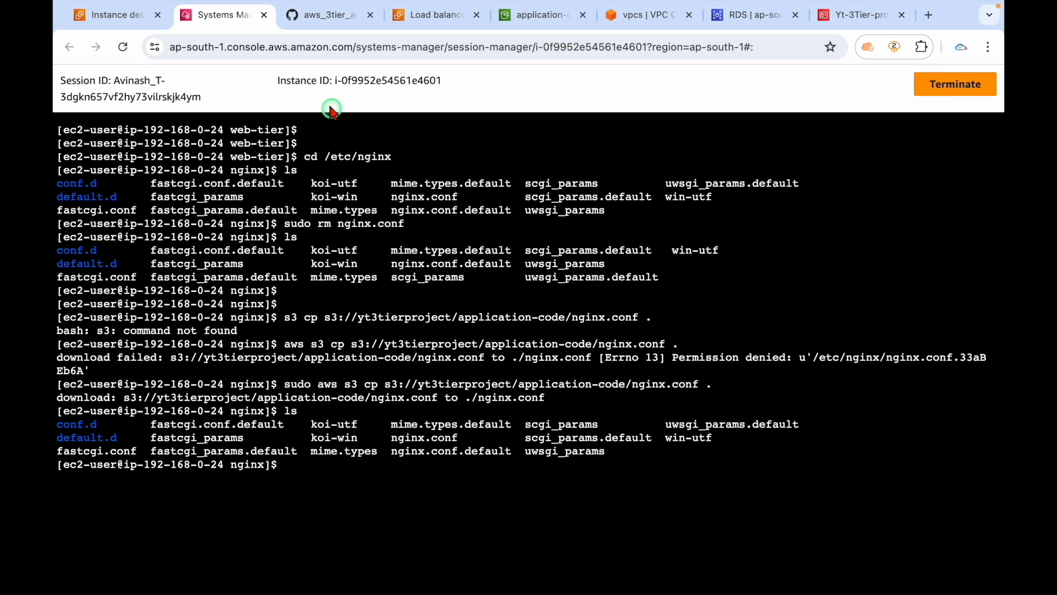
- Paste the nginx restart command from the implementation steps into the terminal
{"action": "left_click", "coordinate": [326, 15]}
{"action": "scroll", "coordinate": [331, 405], "scroll_direction": "down", "scroll_amount": 1}
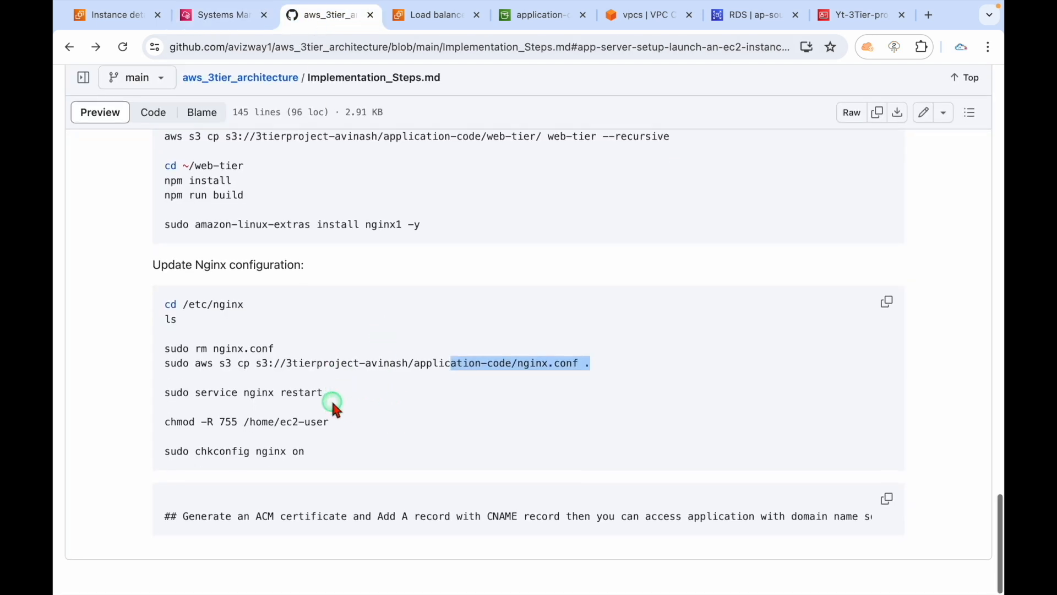
{"action": "left_click_drag", "start_coordinate": [325, 399], "coordinate": [164, 407]}
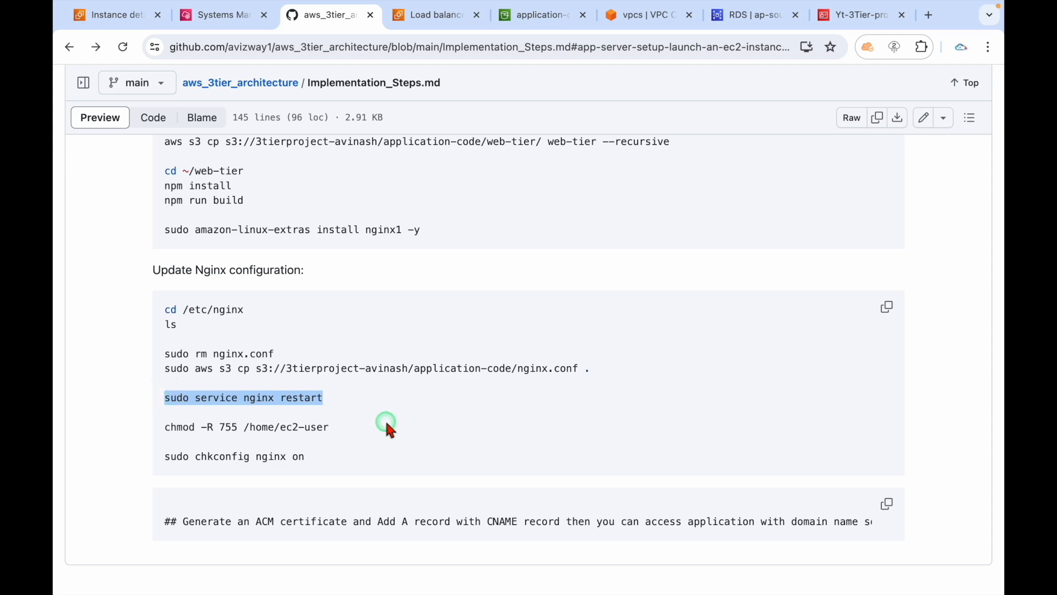
{"action": "left_click", "coordinate": [223, 15]}
{"action": "right_click", "coordinate": [371, 483]}
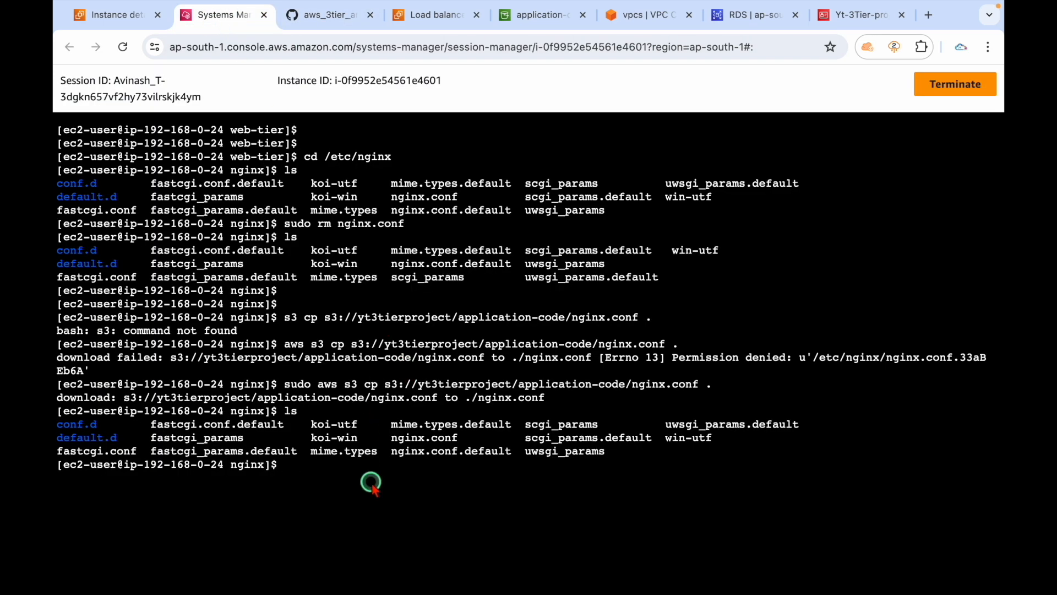
{"action": "left_click", "coordinate": [393, 443]}
- Restart nginx and look over nginx.conf and nginx-Without-SSL.txt in application-code
{"action": "key", "text": "Return"}
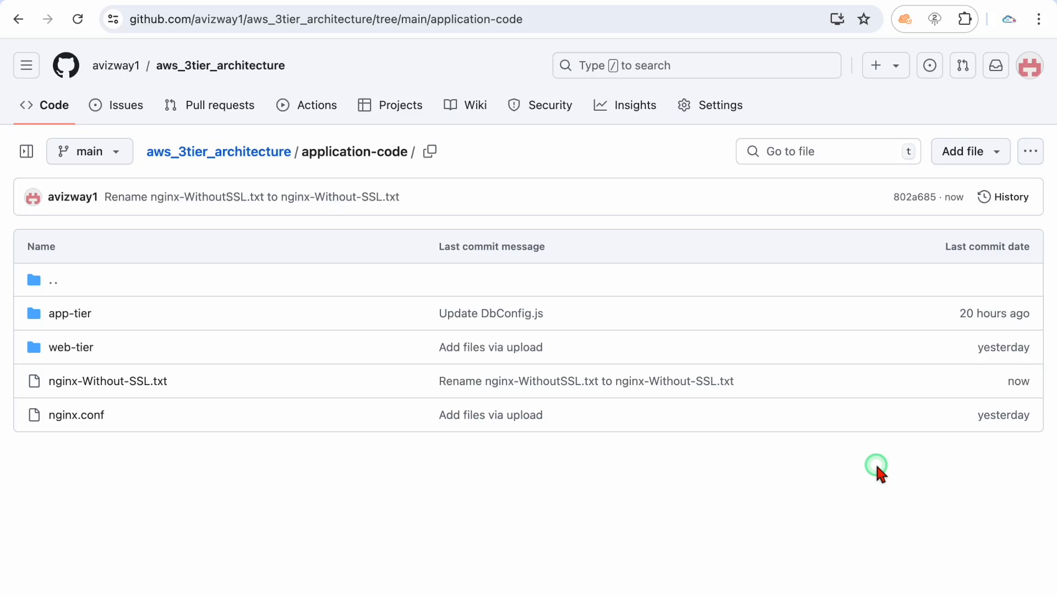
{"action": "left_click_drag", "start_coordinate": [123, 412], "coordinate": [47, 418]}
{"action": "left_click", "coordinate": [142, 509]}
{"action": "left_click", "coordinate": [196, 385]}
{"action": "left_click_drag", "start_coordinate": [195, 386], "coordinate": [47, 379]}
{"action": "left_click", "coordinate": [161, 482]}
{"action": "left_click_drag", "start_coordinate": [181, 379], "coordinate": [48, 380]}
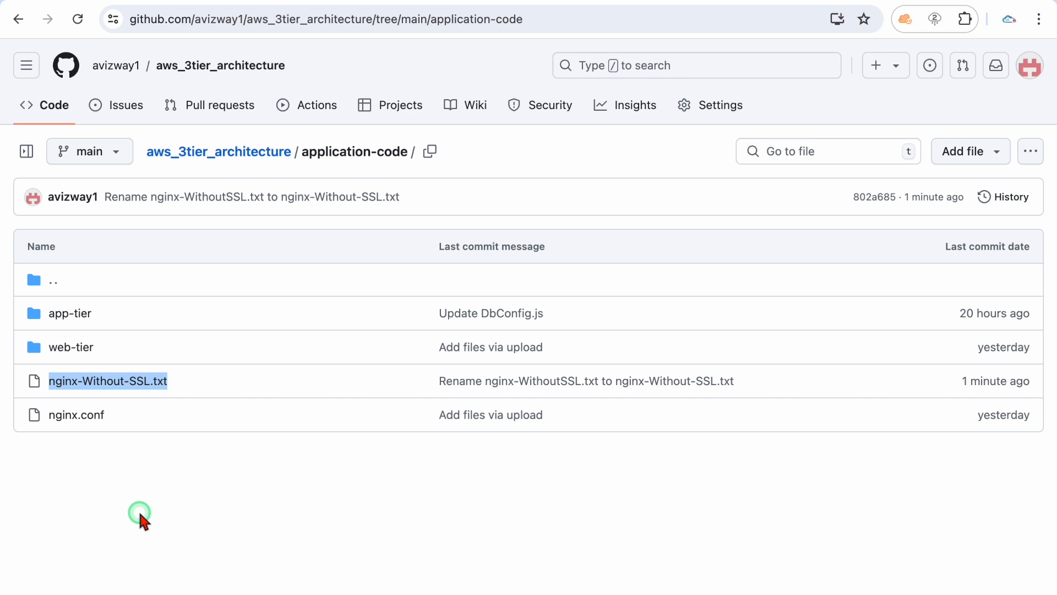
- Find the sudo rm nginx.conf line in Implementation_Steps.md, then return to the repository home
{"action": "left_click", "coordinate": [242, 154]}
{"action": "left_click", "coordinate": [150, 334]}
{"action": "scroll", "coordinate": [450, 466], "scroll_direction": "down", "scroll_amount": 15}
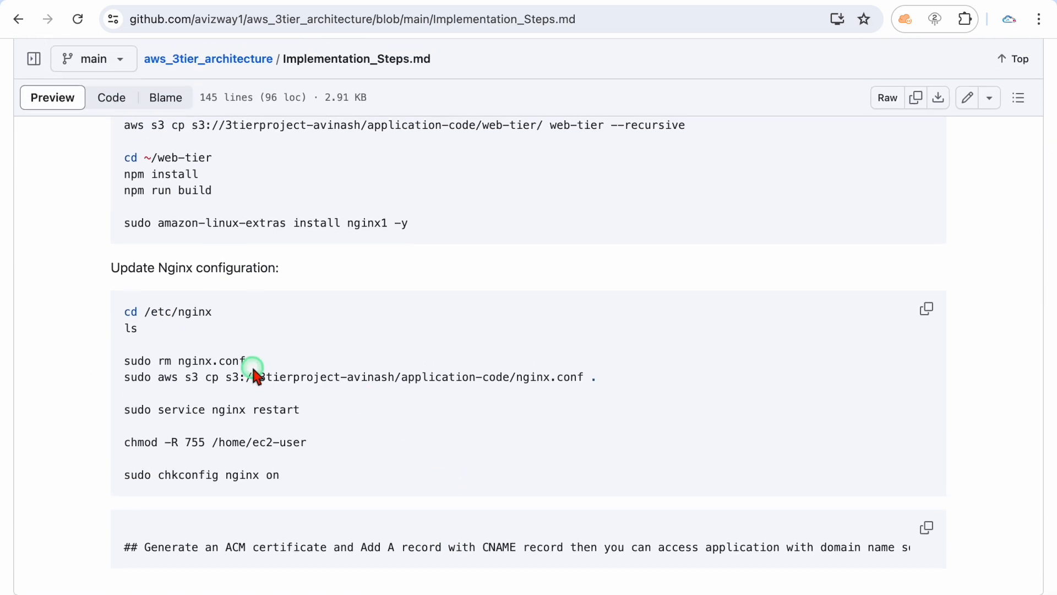
{"action": "left_click", "coordinate": [253, 361]}
{"action": "left_click_drag", "start_coordinate": [253, 360], "coordinate": [519, 375]}
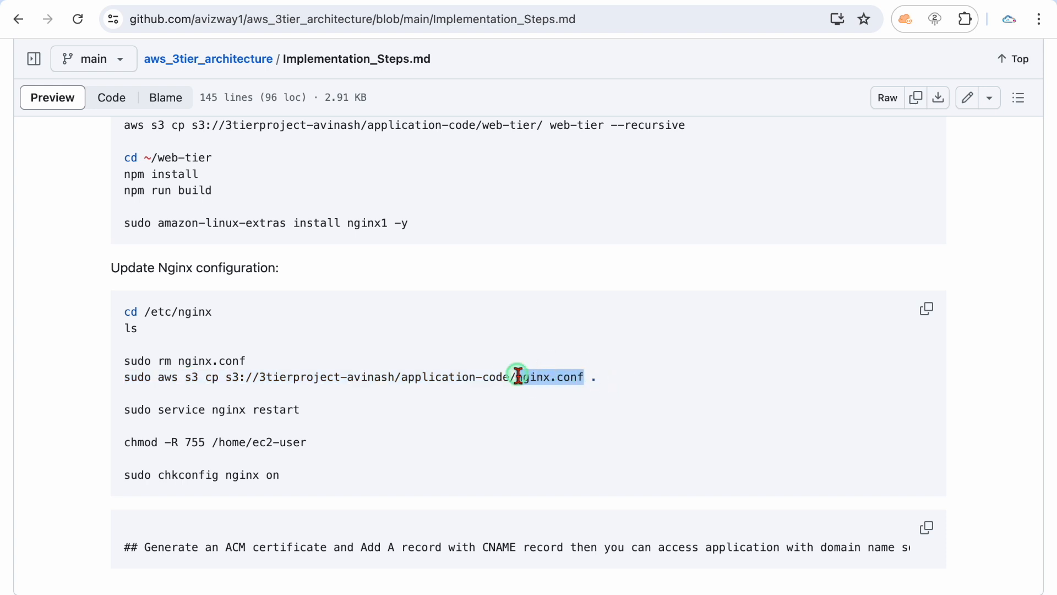
{"action": "left_click", "coordinate": [18, 20]}
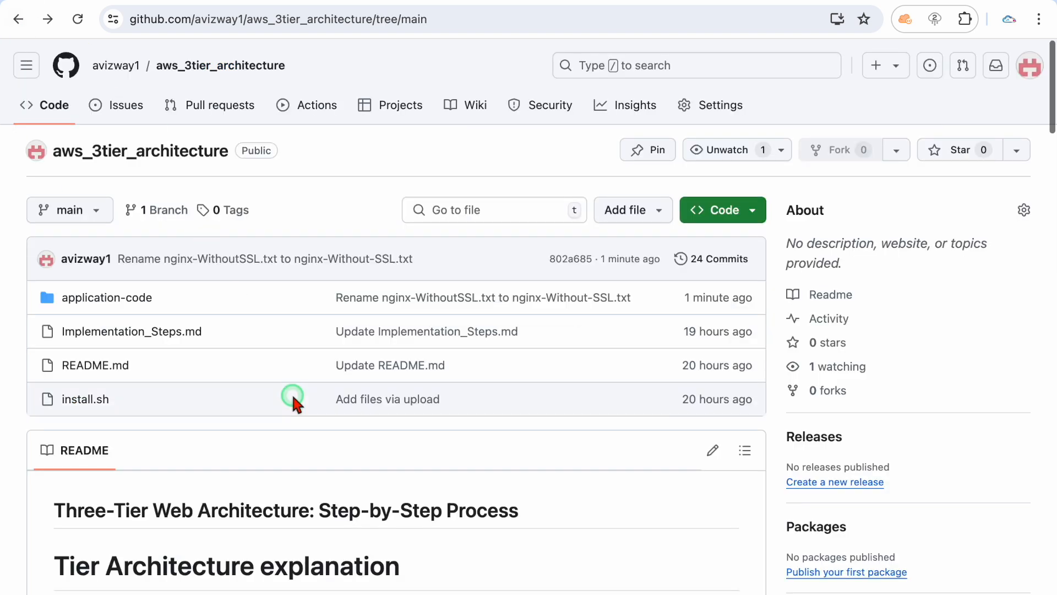
- Open nginx-Without-SSL.txt in application-code and copy its raw contents
{"action": "left_click", "coordinate": [126, 297]}
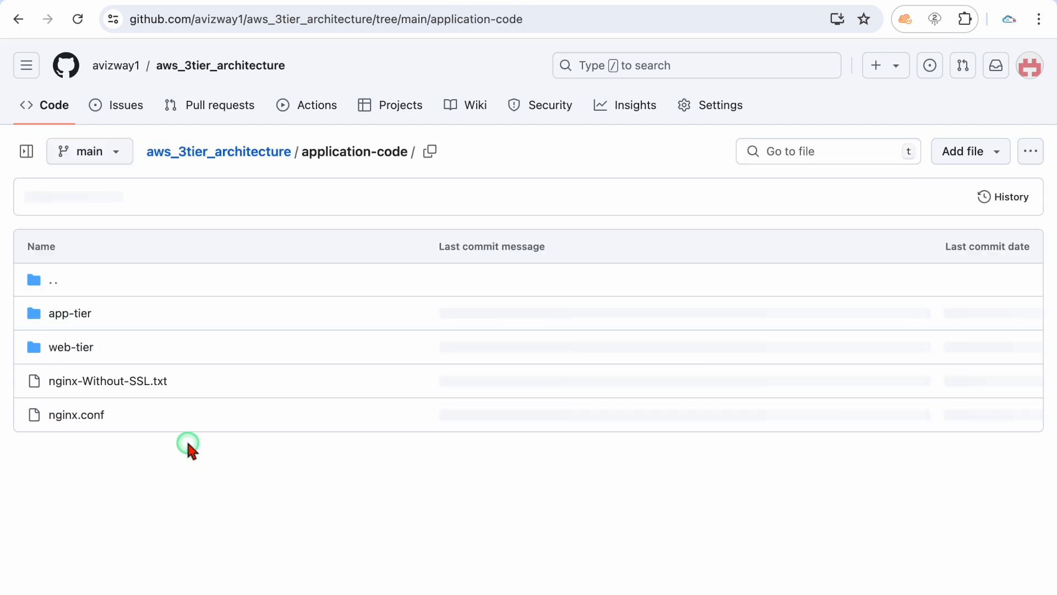
{"action": "left_click_drag", "start_coordinate": [183, 380], "coordinate": [48, 381]}
{"action": "left_click", "coordinate": [213, 370]}
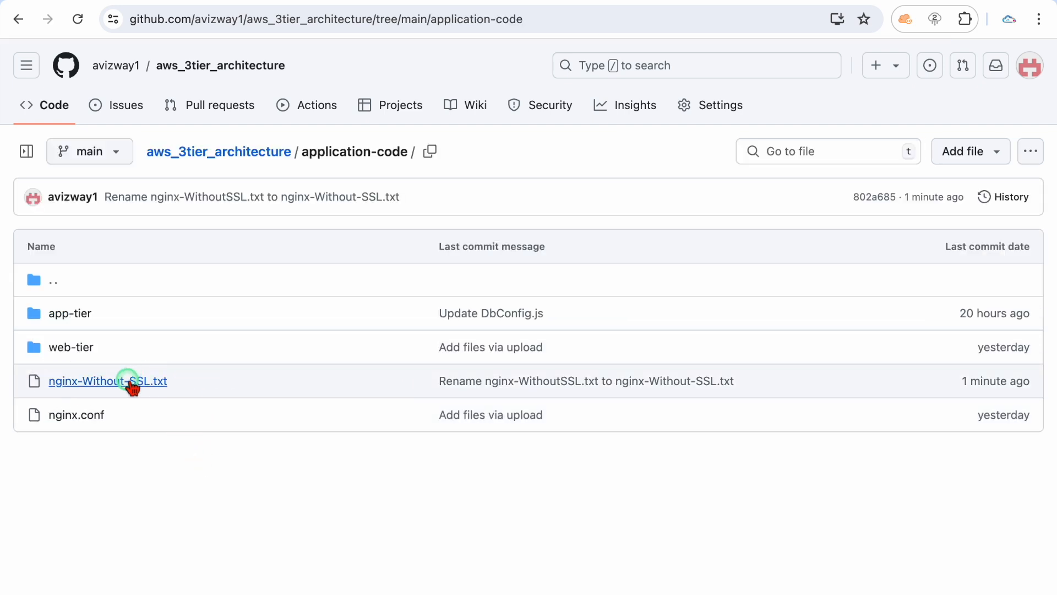
{"action": "left_click_drag", "start_coordinate": [118, 415], "coordinate": [42, 417]}
{"action": "left_click", "coordinate": [154, 465]}
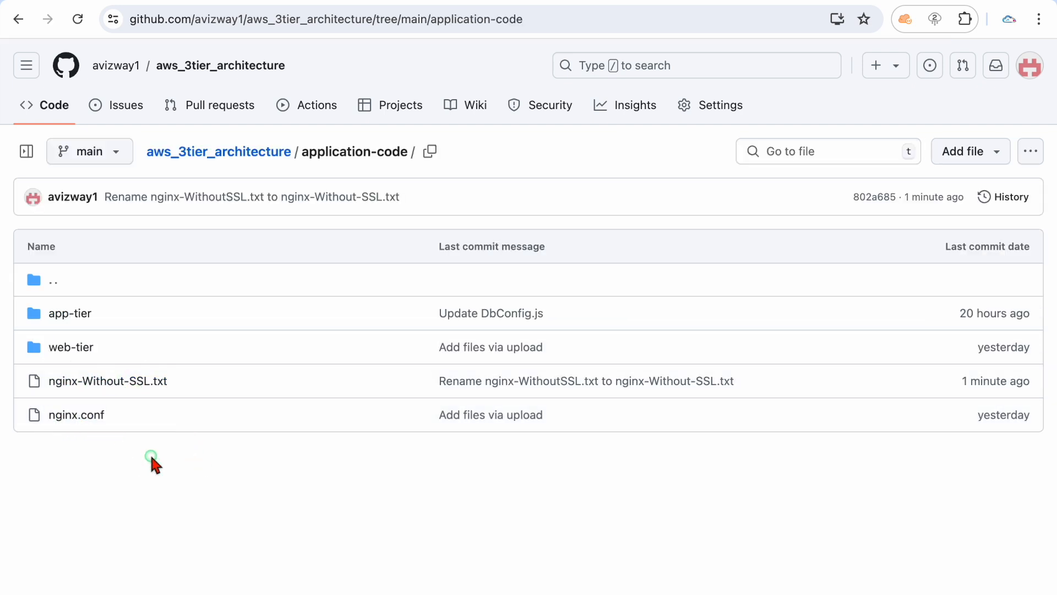
{"action": "left_click", "coordinate": [135, 383]}
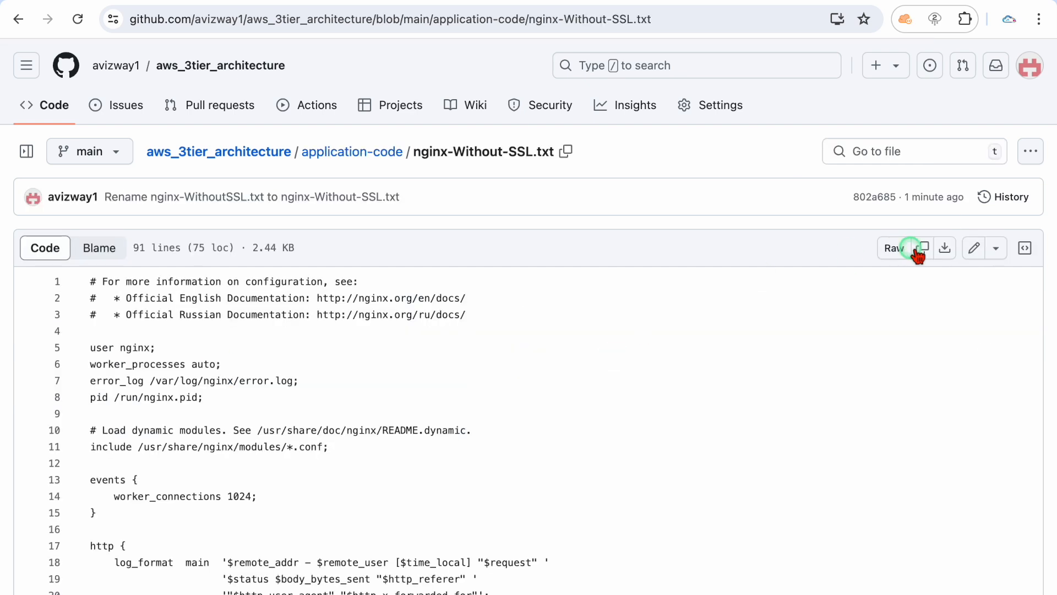
{"action": "left_click", "coordinate": [923, 248]}
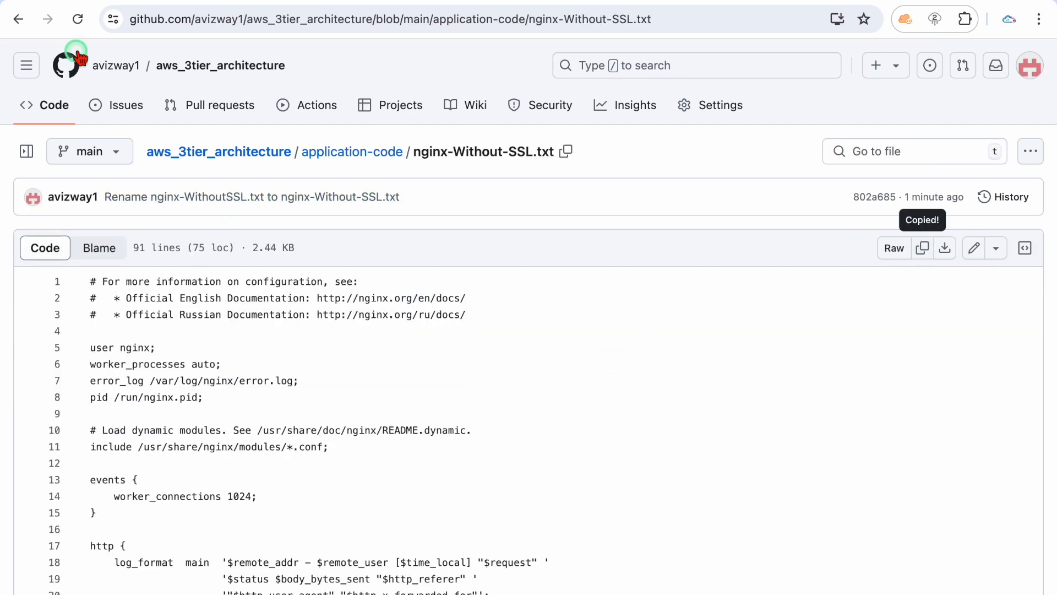
{"action": "left_click", "coordinate": [18, 19]}
- Reopen nginx-Without-SSL.txt, copy the full file again, and go back to application-code
{"action": "left_click_drag", "start_coordinate": [126, 418], "coordinate": [47, 414]}
{"action": "left_click", "coordinate": [236, 530]}
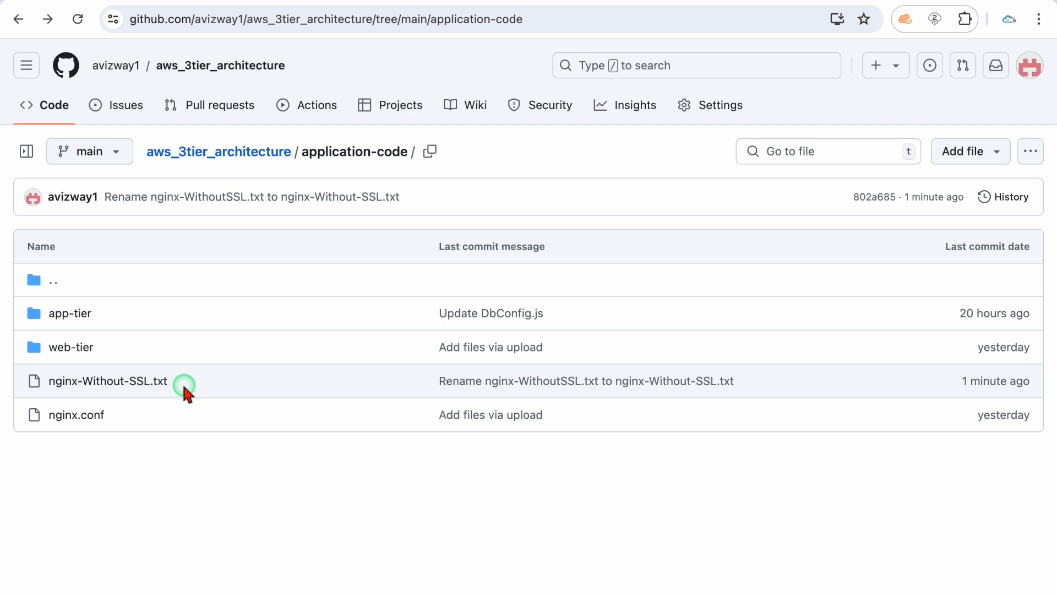
{"action": "left_click_drag", "start_coordinate": [127, 414], "coordinate": [182, 418]}
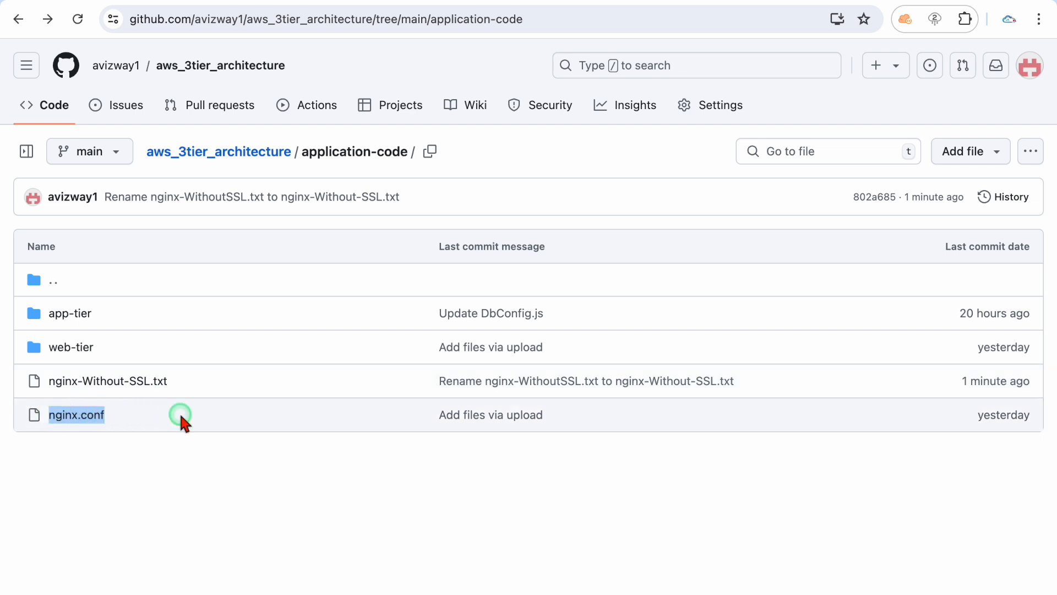
{"action": "left_click", "coordinate": [156, 380]}
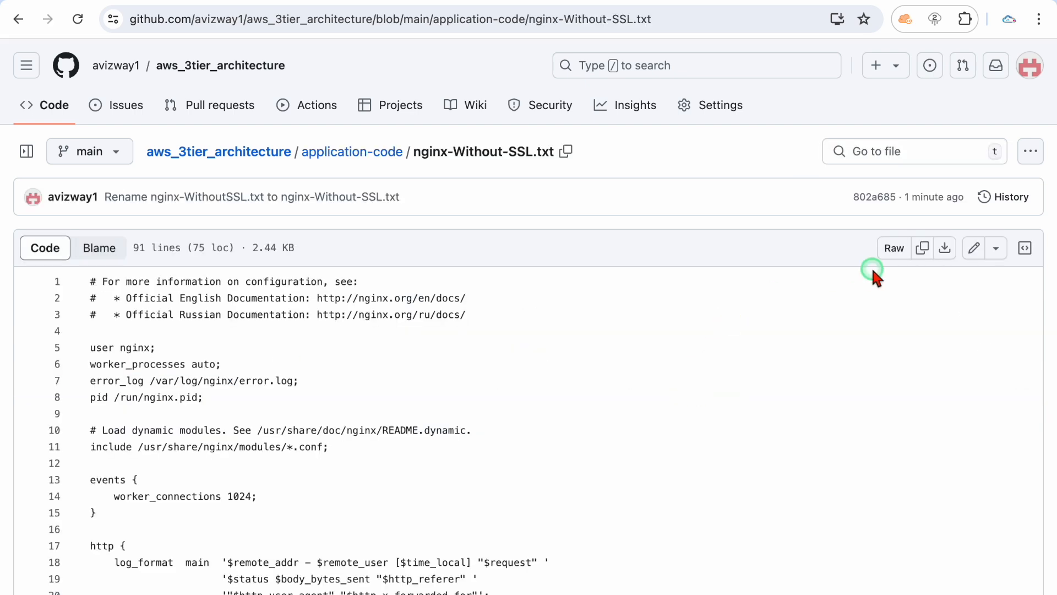
{"action": "left_click", "coordinate": [922, 247]}
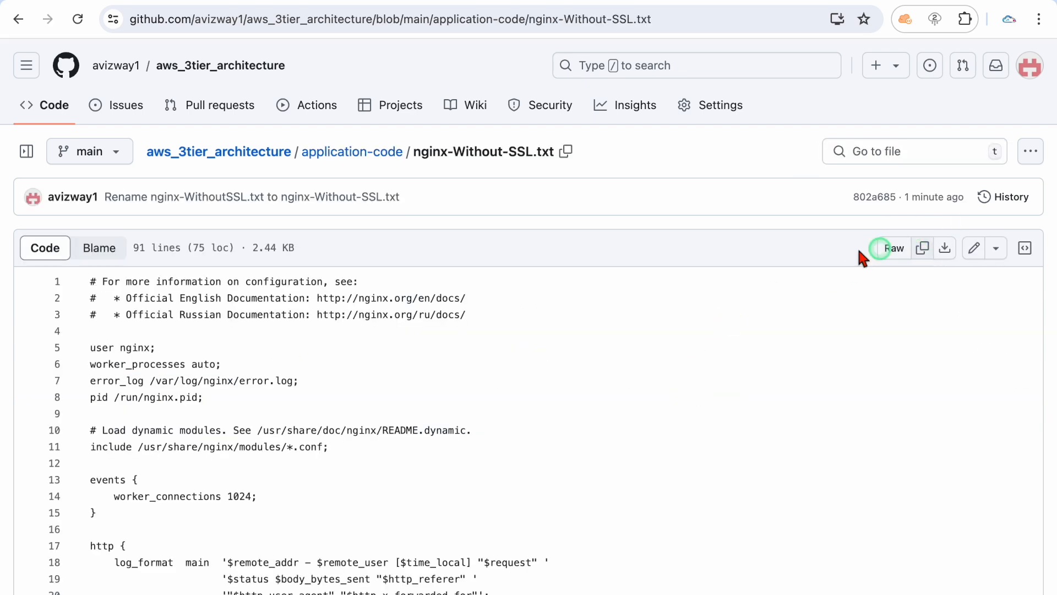
{"action": "left_click", "coordinate": [18, 18]}
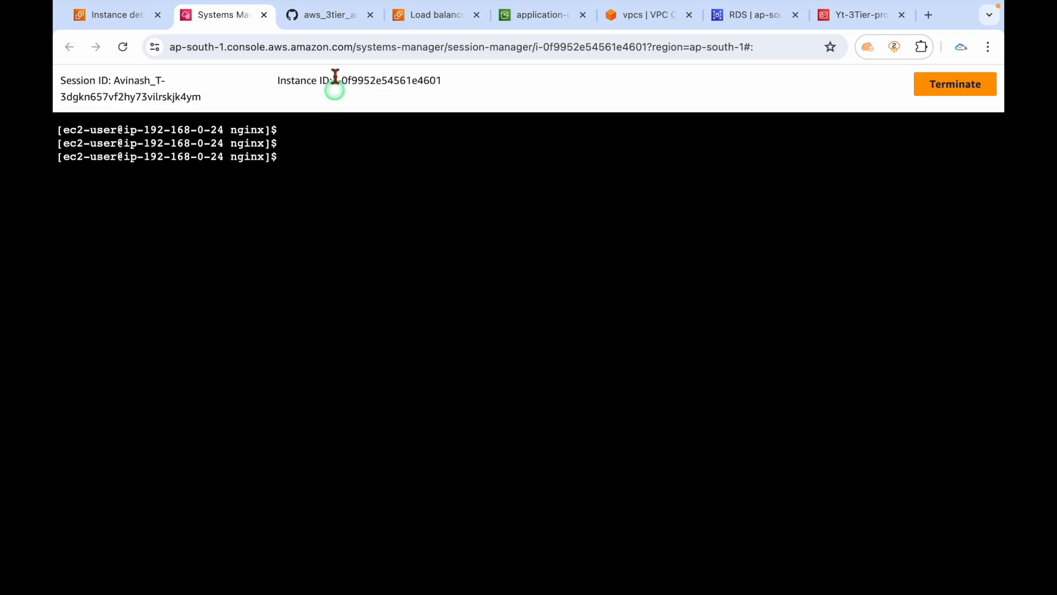
- Paste chmod -R 755 /home/ec2-user from the steps into the instance terminal
{"action": "left_click", "coordinate": [327, 15]}
{"action": "left_click_drag", "start_coordinate": [330, 428], "coordinate": [162, 427]}
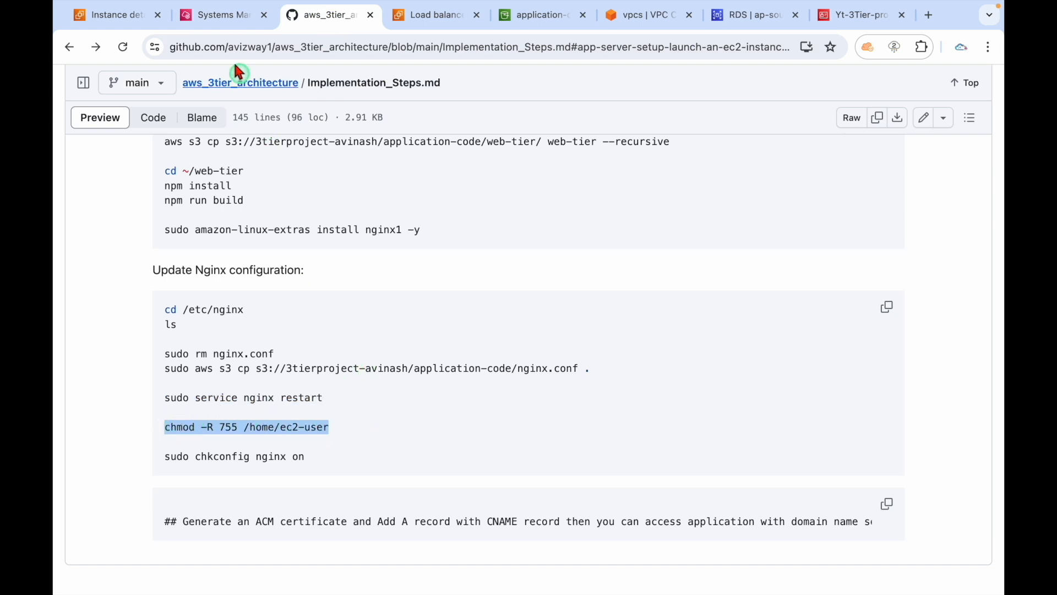
{"action": "left_click", "coordinate": [218, 16]}
{"action": "right_click", "coordinate": [318, 233]}
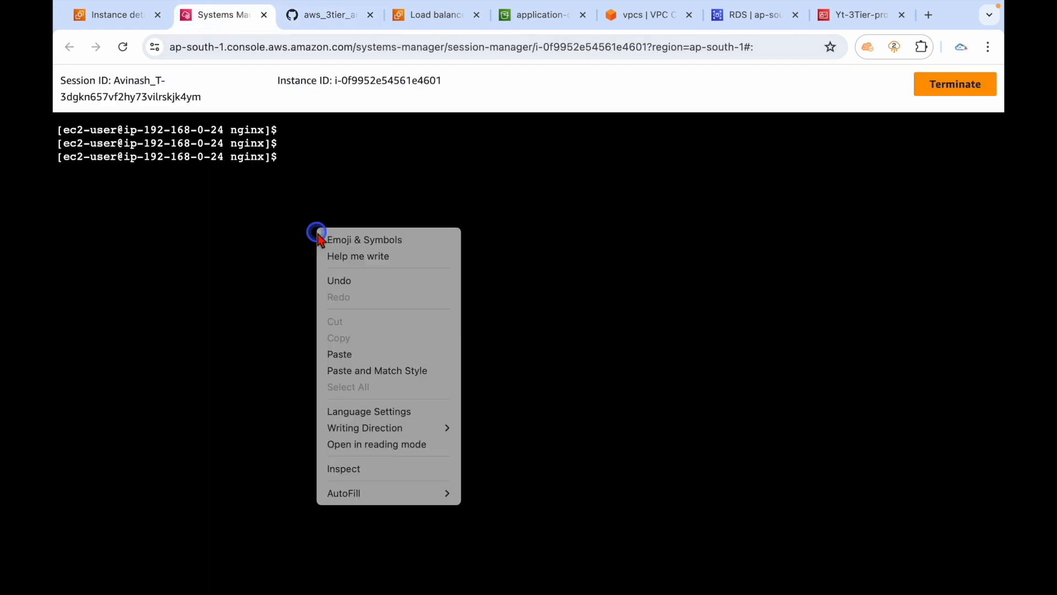
{"action": "left_click", "coordinate": [348, 354]}
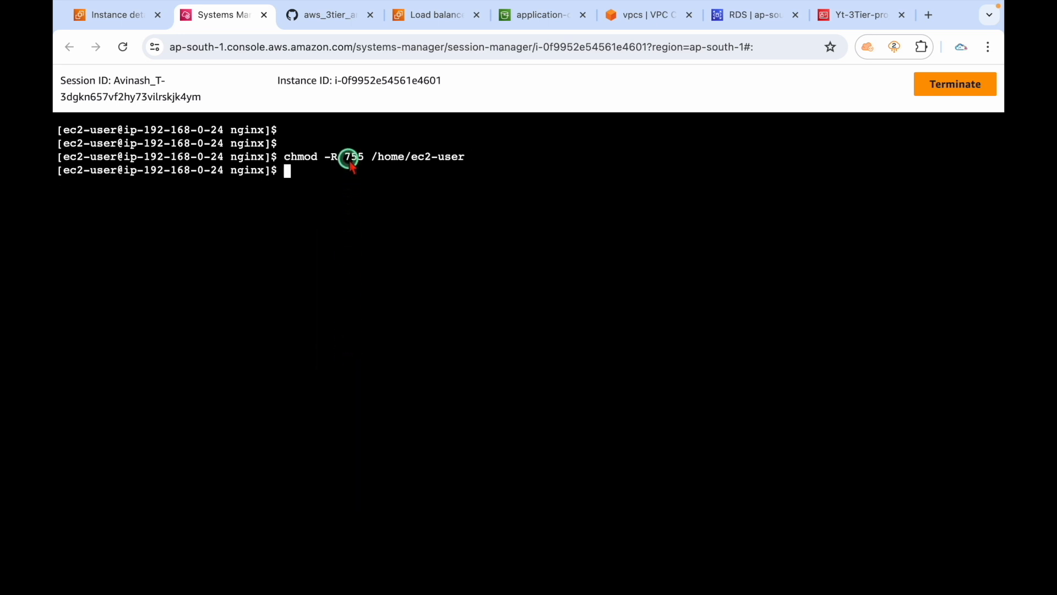
- Run sudo chkconfig nginx on so nginx starts at boot
{"action": "left_click", "coordinate": [318, 19]}
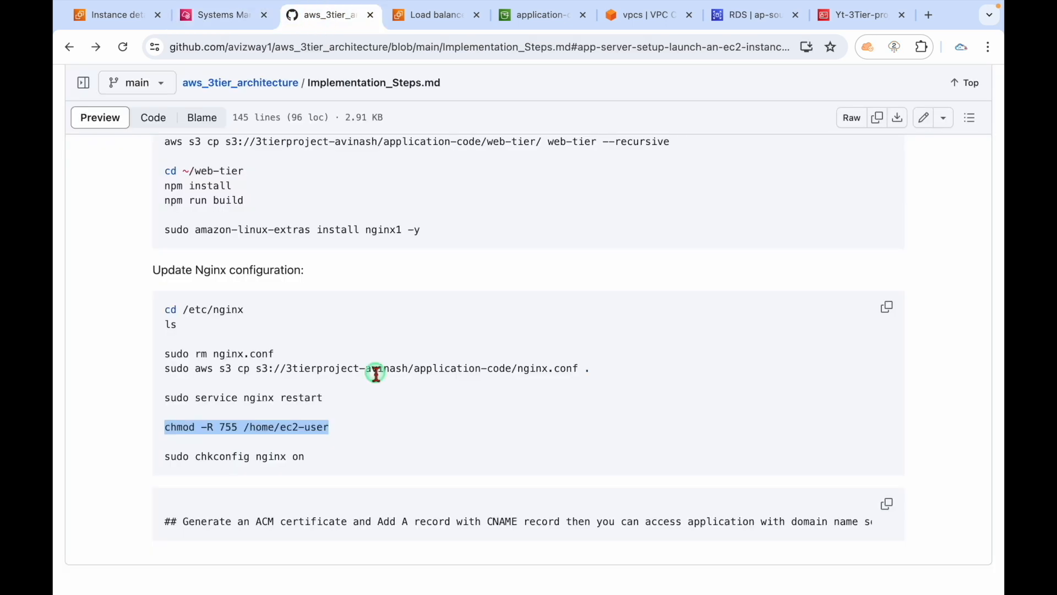
{"action": "left_click_drag", "start_coordinate": [318, 449], "coordinate": [163, 458]}
{"action": "key", "text": "super+c"}
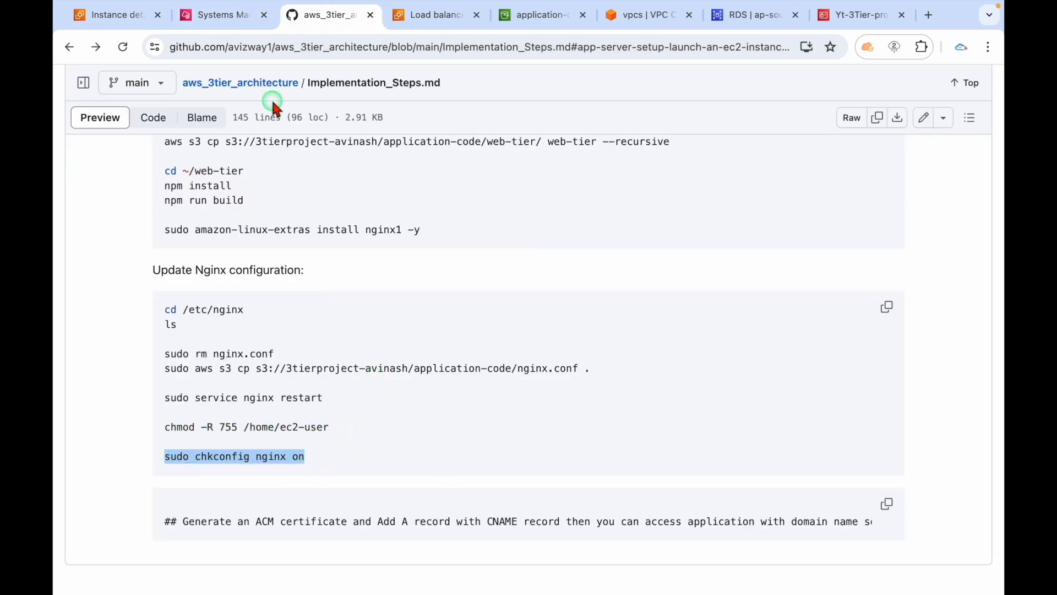
{"action": "left_click", "coordinate": [220, 15]}
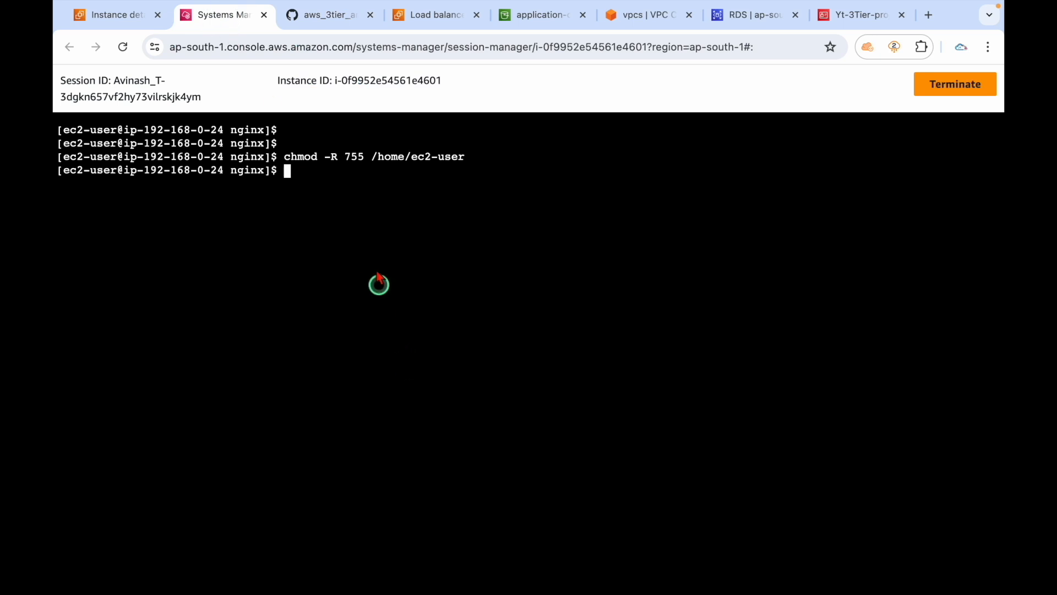
{"action": "right_click", "coordinate": [349, 230]}
{"action": "left_click", "coordinate": [395, 355]}
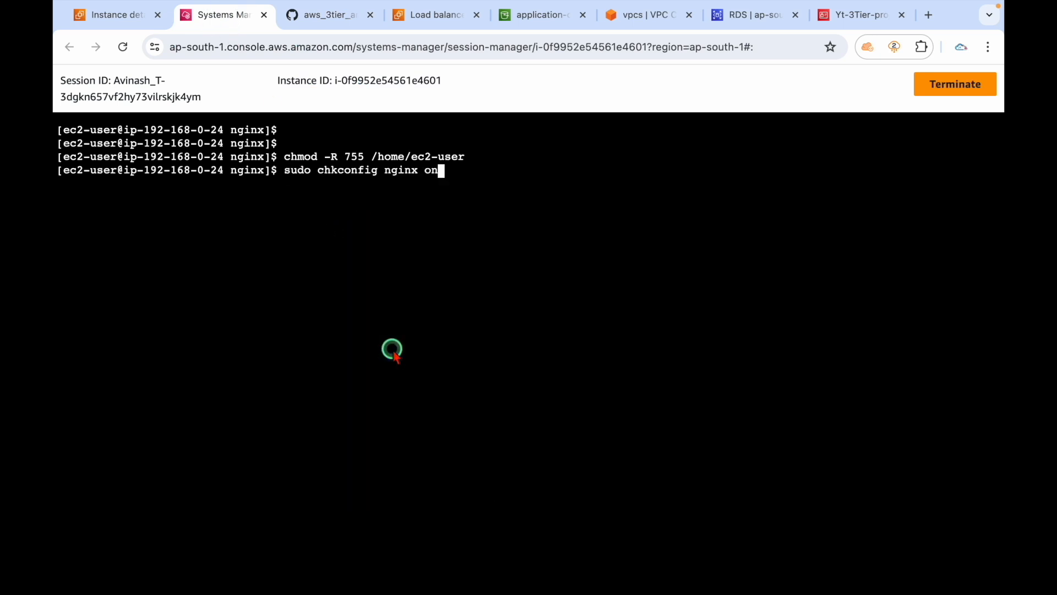
{"action": "key", "text": "Return"}
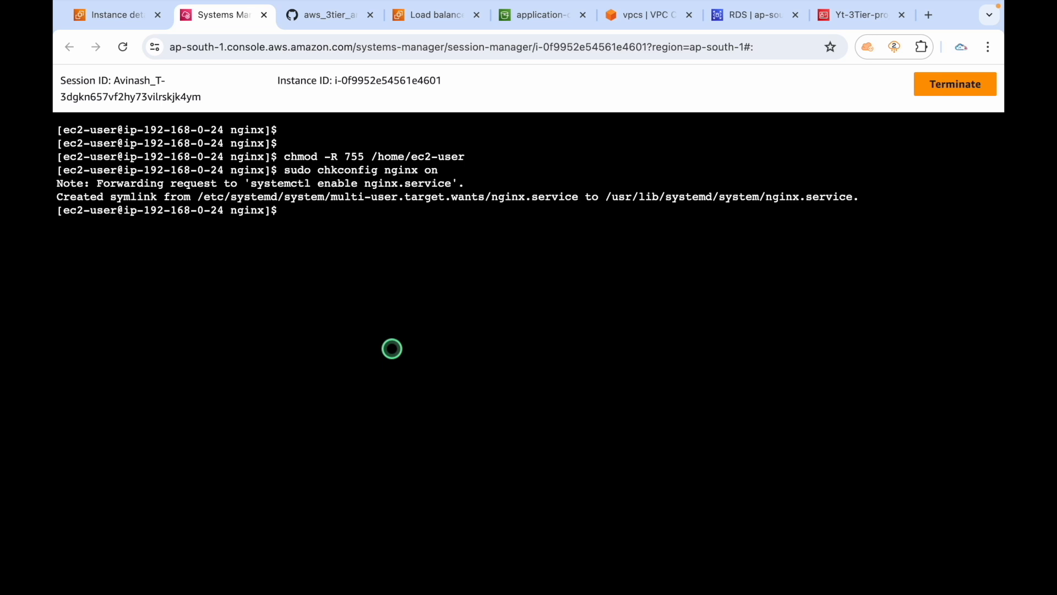
{"action": "key", "text": "Return"}
{"action": "key", "text": "Return"}
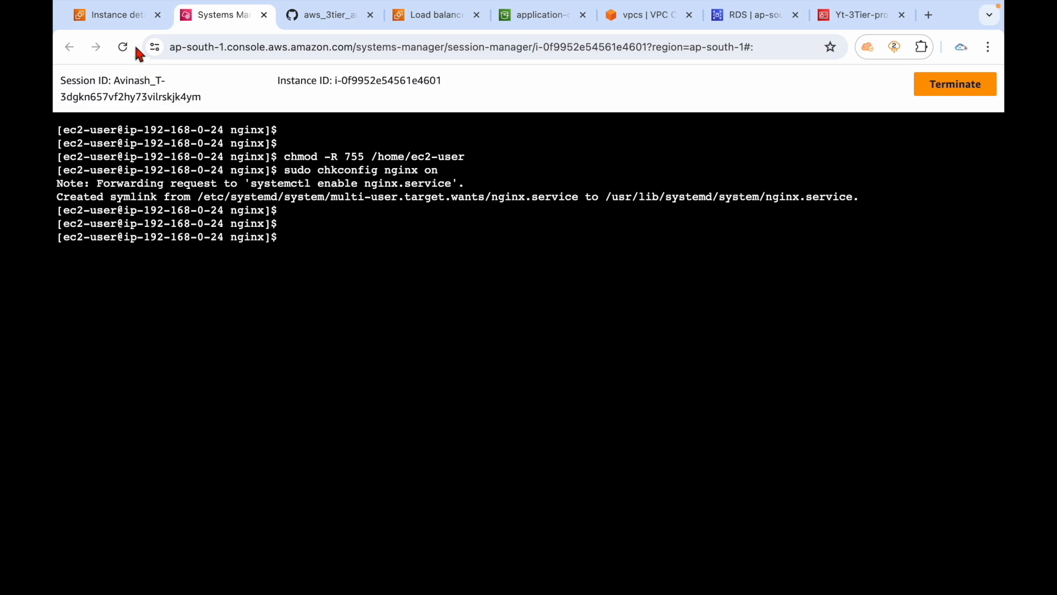
{"action": "left_click", "coordinate": [117, 24]}
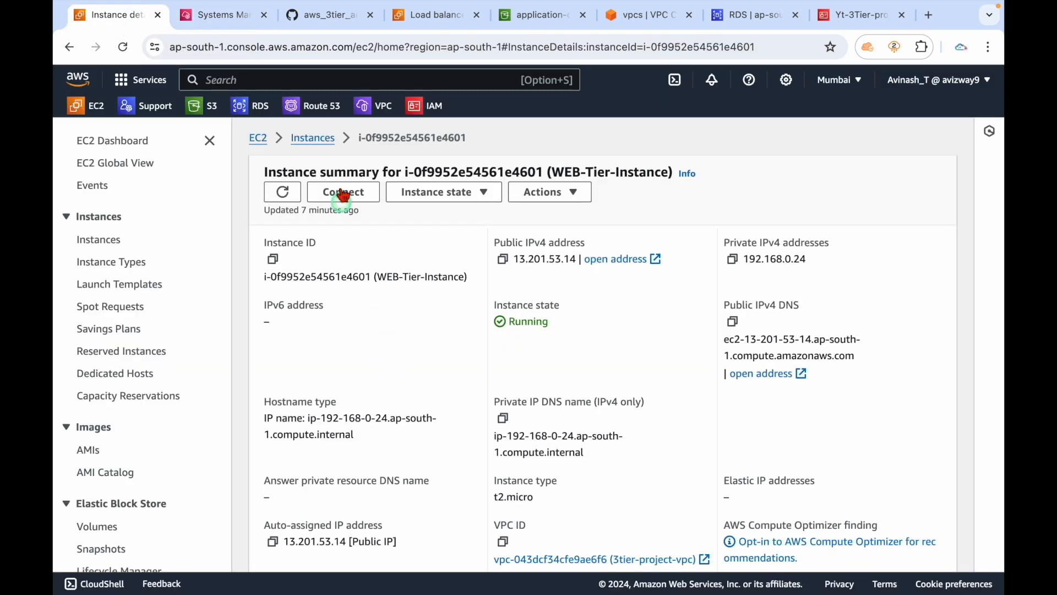
- Review the instance's inbound rule from 192.168.0.0/22 described 'Piping to ELB'
{"action": "left_click", "coordinate": [502, 260]}
{"action": "left_click", "coordinate": [411, 327]}
{"action": "left_click", "coordinate": [210, 140]}
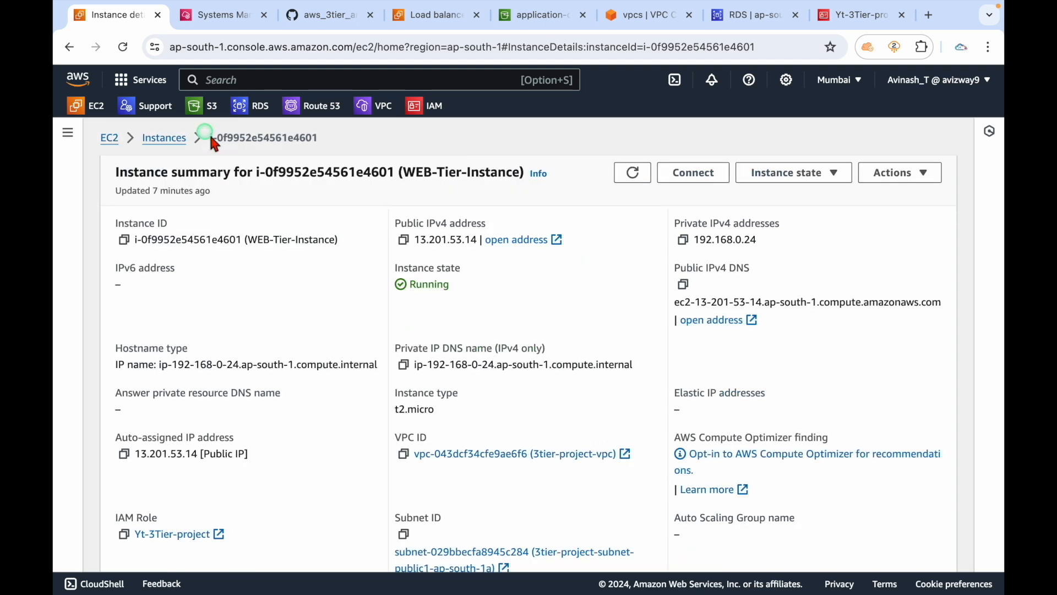
{"action": "scroll", "coordinate": [343, 328], "scroll_direction": "down", "scroll_amount": 1}
{"action": "scroll", "coordinate": [342, 326], "scroll_direction": "down", "scroll_amount": 8}
{"action": "left_click", "coordinate": [413, 217]}
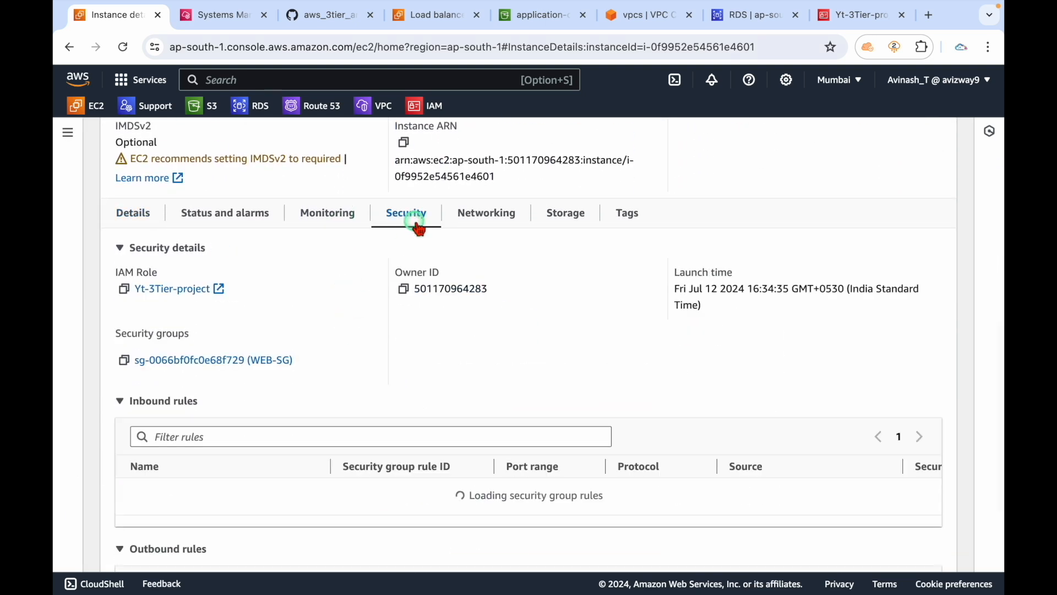
{"action": "scroll", "coordinate": [410, 395], "scroll_direction": "down", "scroll_amount": 1}
{"action": "scroll", "coordinate": [410, 395], "scroll_direction": "down", "scroll_amount": 1}
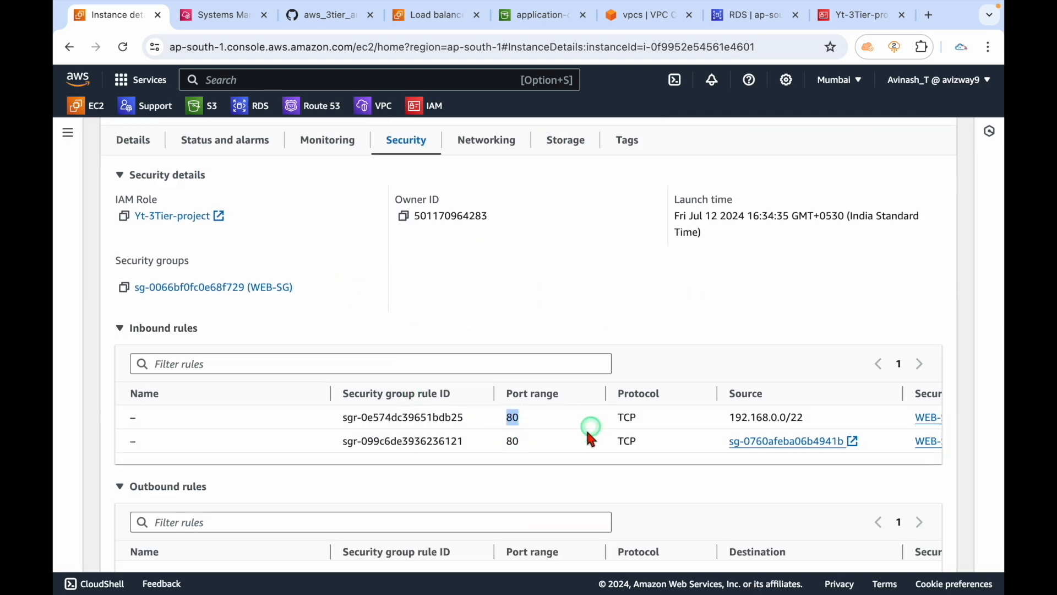
{"action": "scroll", "coordinate": [579, 440], "scroll_direction": "right", "scroll_amount": 5}
{"action": "left_click_drag", "start_coordinate": [425, 417], "coordinate": [309, 418]}
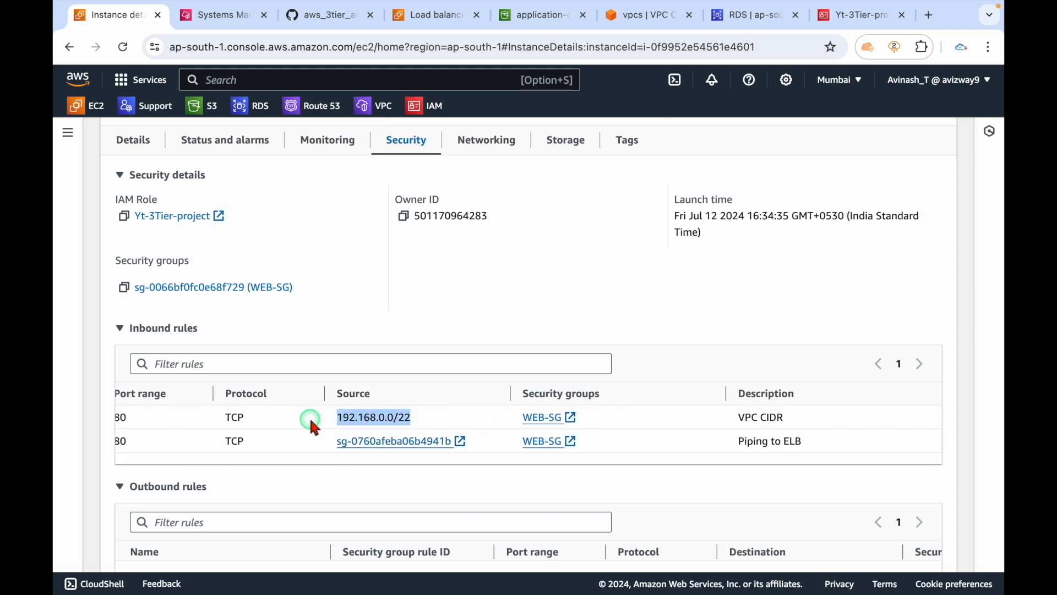
{"action": "left_click_drag", "start_coordinate": [743, 441], "coordinate": [852, 449]}
{"action": "left_click_drag", "start_coordinate": [738, 444], "coordinate": [830, 449]}
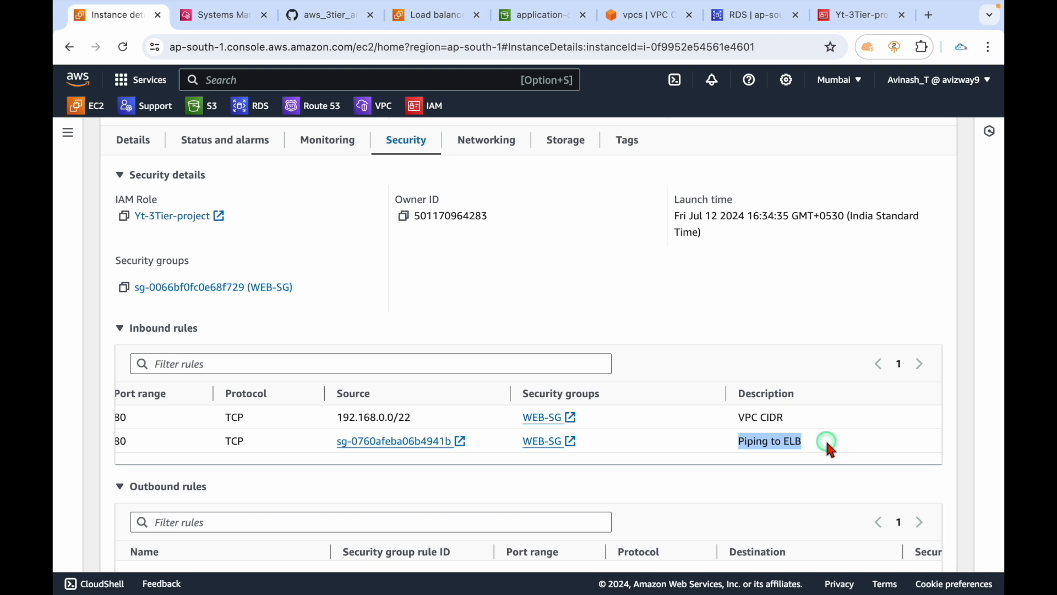
{"action": "left_click", "coordinate": [827, 441]}
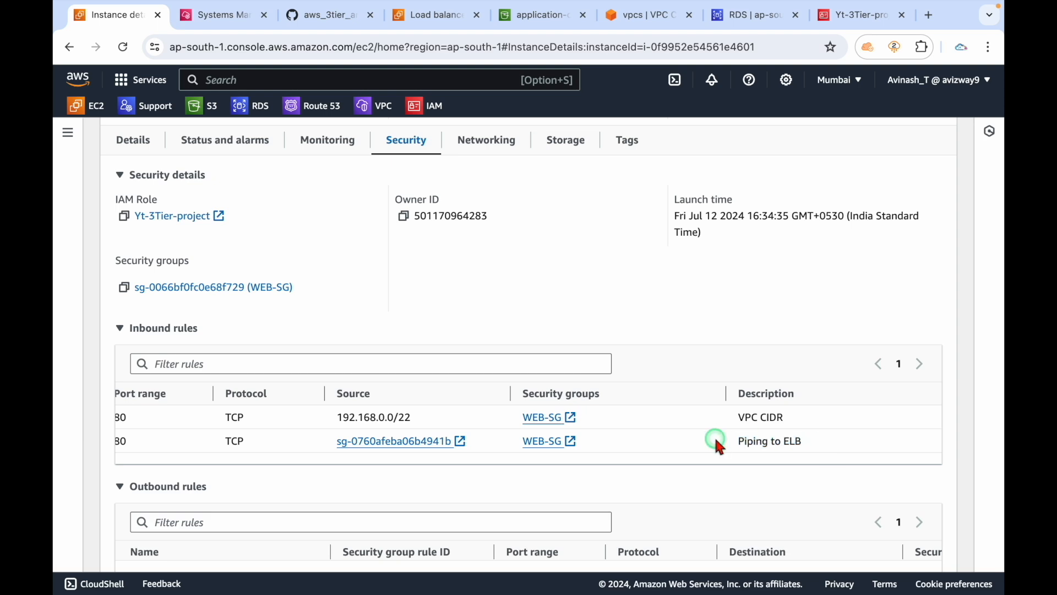
{"action": "scroll", "coordinate": [703, 422], "scroll_direction": "up", "scroll_amount": 10}
- Load the instance's public IP 13.201.53.14 in a new browser tab
{"action": "left_click", "coordinate": [403, 239]}
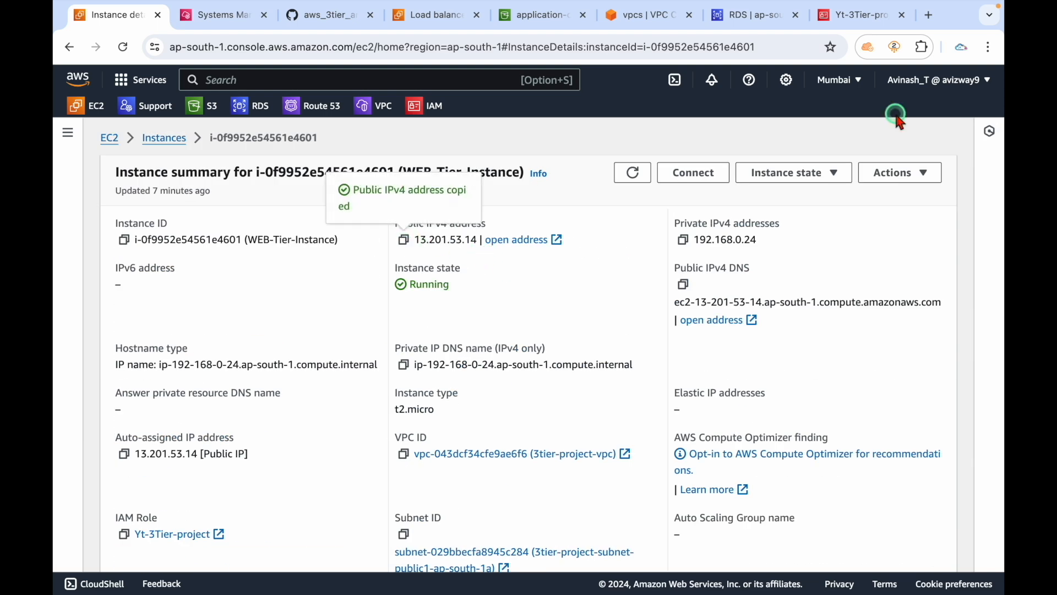
{"action": "left_click", "coordinate": [929, 16]}
{"action": "key", "text": "super+v"}
{"action": "key", "text": "Return"}
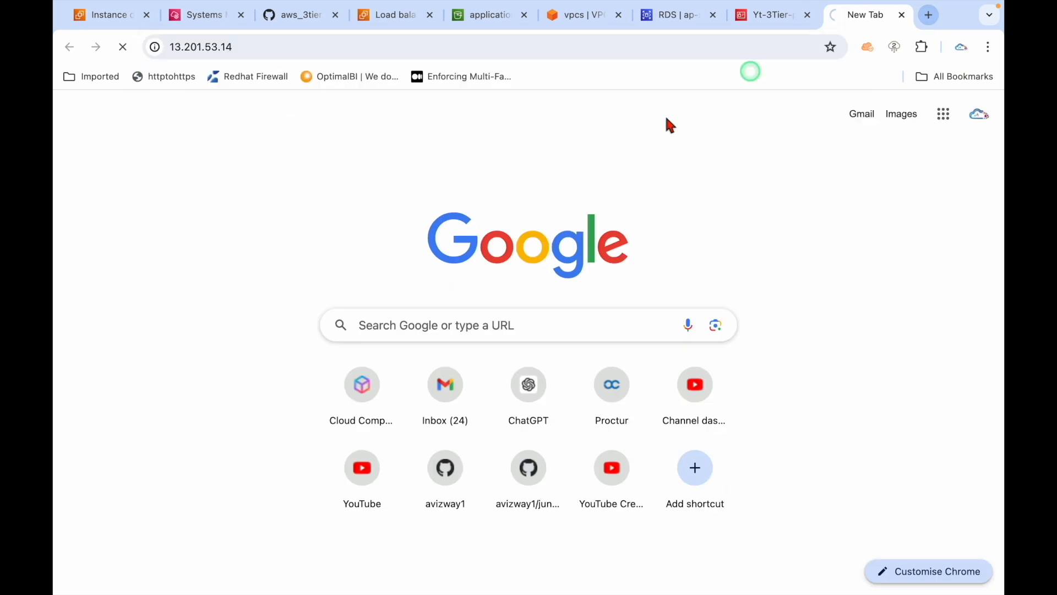
- Open the WEB-SG security group link in a new tab
{"action": "left_click", "coordinate": [106, 21]}
{"action": "scroll", "coordinate": [536, 293], "scroll_direction": "down", "scroll_amount": 2}
{"action": "scroll", "coordinate": [536, 293], "scroll_direction": "up", "scroll_amount": 2}
{"action": "scroll", "coordinate": [535, 293], "scroll_direction": "down", "scroll_amount": 5}
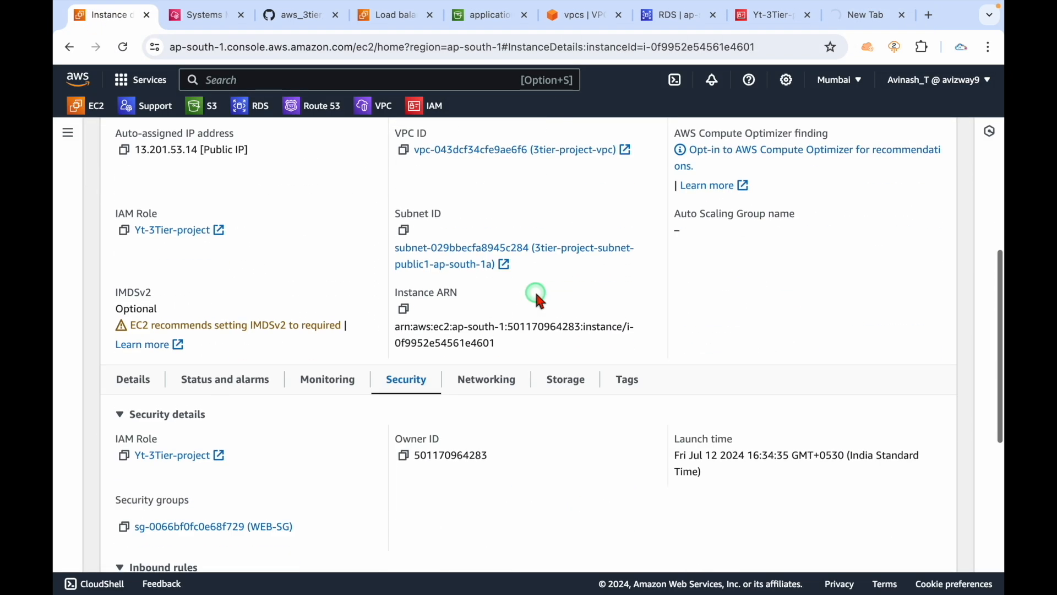
{"action": "scroll", "coordinate": [413, 377], "scroll_direction": "down", "scroll_amount": 3}
{"action": "left_click", "coordinate": [405, 365]}
{"action": "left_click", "coordinate": [253, 437], "text": "super"}
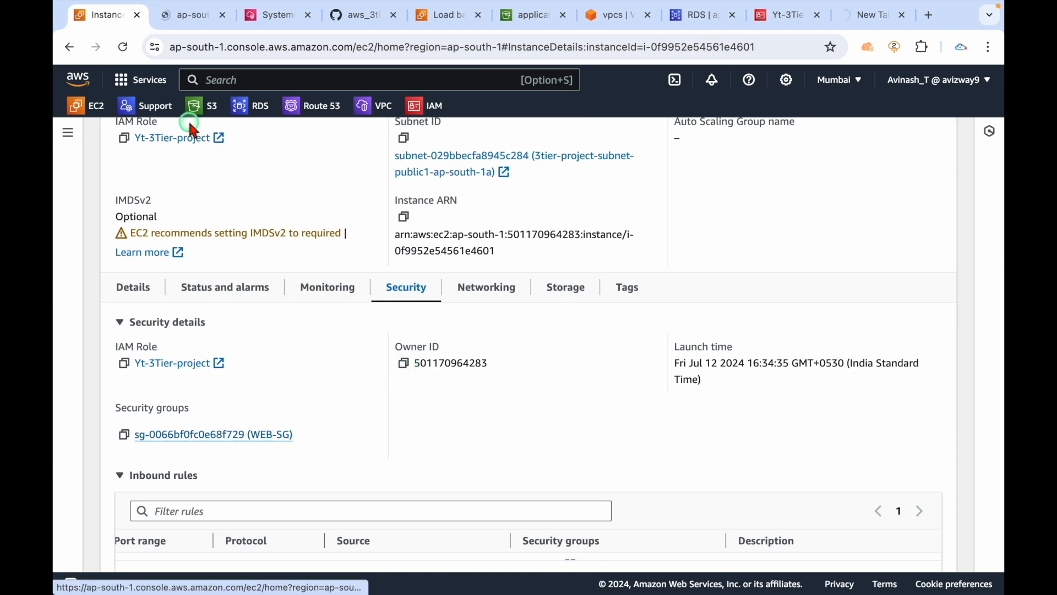
- Add a WEB-SG inbound rule: HTTP from Anywhere-IPv4, and save
{"action": "left_click", "coordinate": [190, 15]}
{"action": "scroll", "coordinate": [365, 266], "scroll_direction": "down", "scroll_amount": 3}
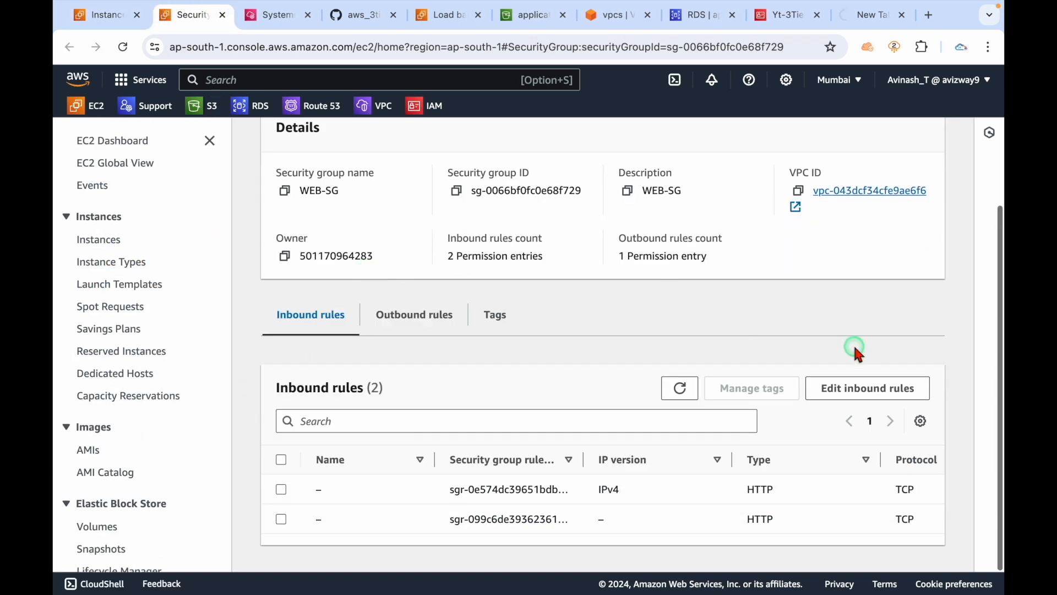
{"action": "left_click", "coordinate": [859, 387]}
{"action": "left_click", "coordinate": [118, 491]}
{"action": "left_click", "coordinate": [270, 496]}
{"action": "type", "text": "http"}
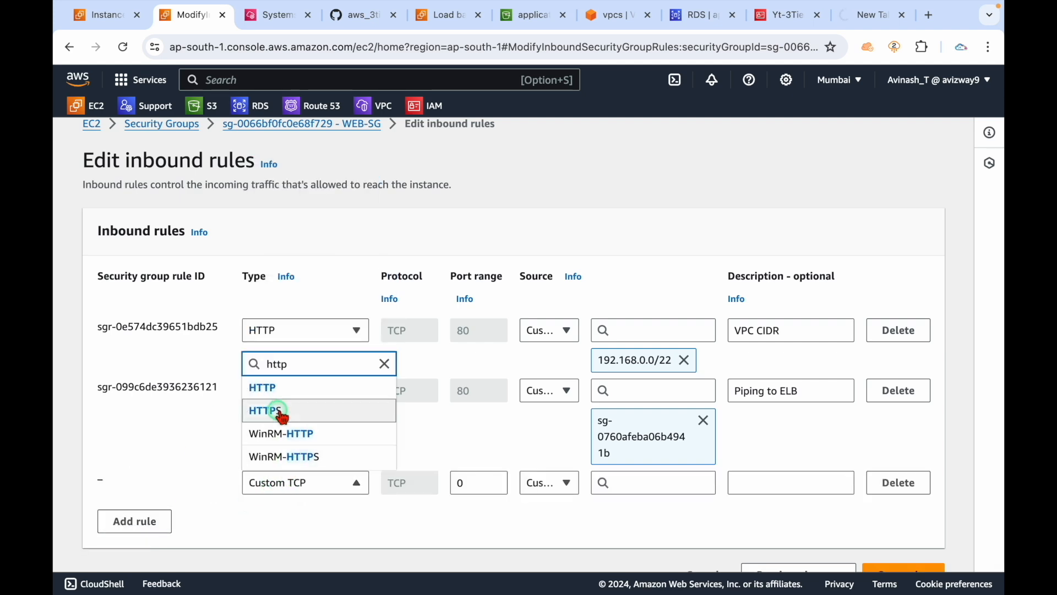
{"action": "left_click", "coordinate": [283, 389]}
{"action": "left_click", "coordinate": [550, 483]}
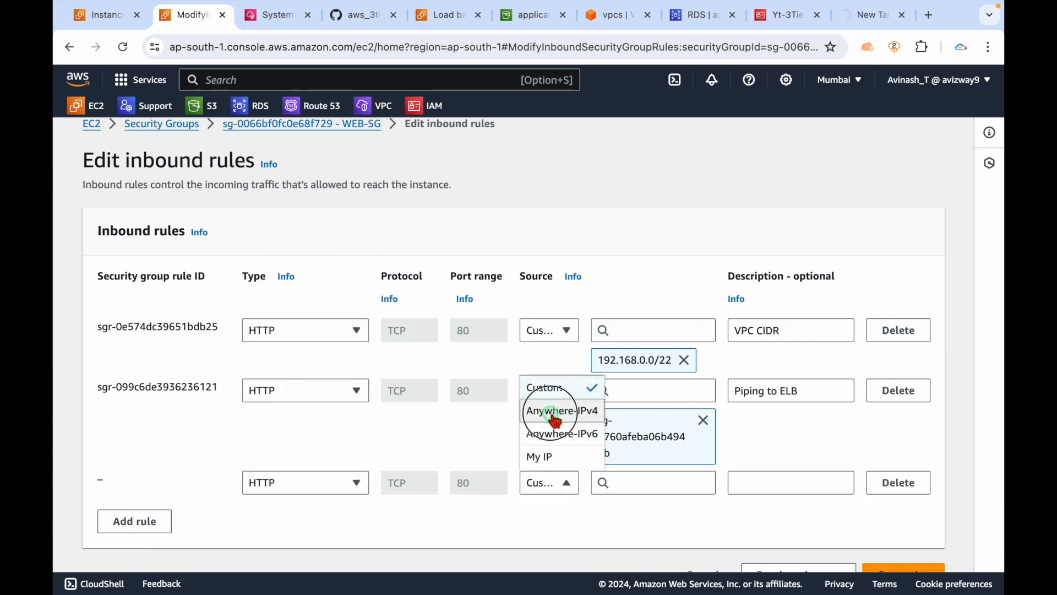
{"action": "left_click", "coordinate": [556, 417]}
{"action": "scroll", "coordinate": [550, 418], "scroll_direction": "down", "scroll_amount": 2}
{"action": "left_click", "coordinate": [905, 546]}
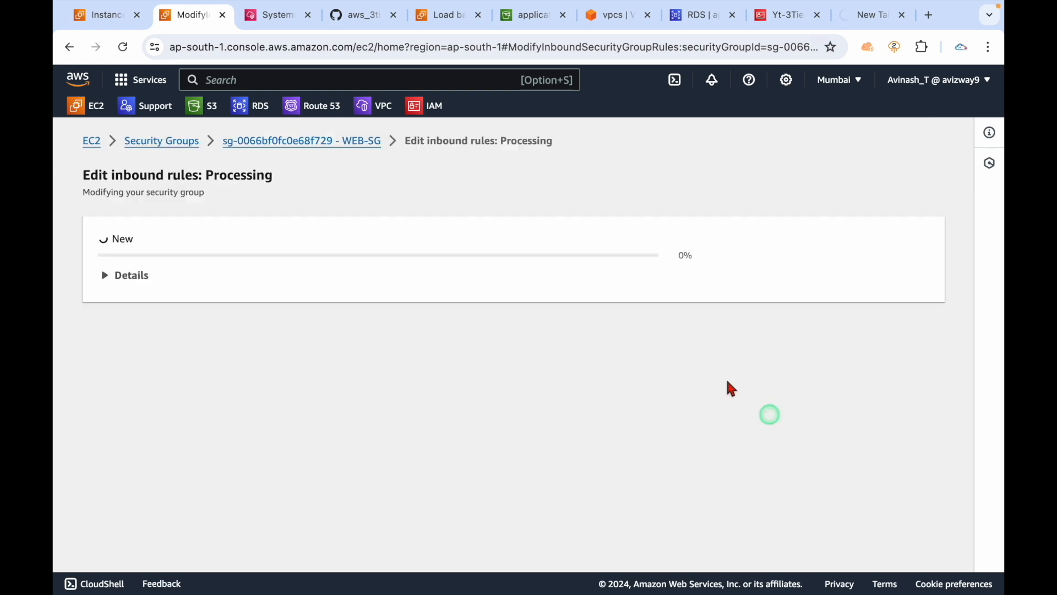
- Reload 13.201.53.14 to show the three-tier app page
{"action": "left_click", "coordinate": [864, 15]}
{"action": "left_click", "coordinate": [548, 55]}
{"action": "key", "text": "Return"}
{"action": "left_click_drag", "start_coordinate": [266, 165], "coordinate": [835, 190]}
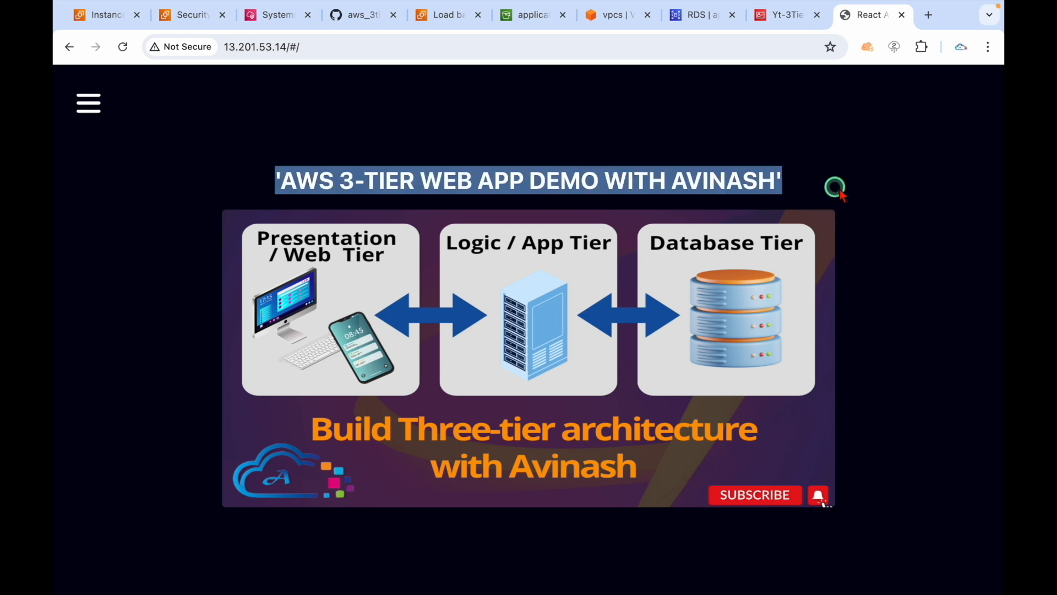
- Go to the 3-tier app's DB DEMO page from the navigation menu
{"action": "left_click", "coordinate": [873, 222]}
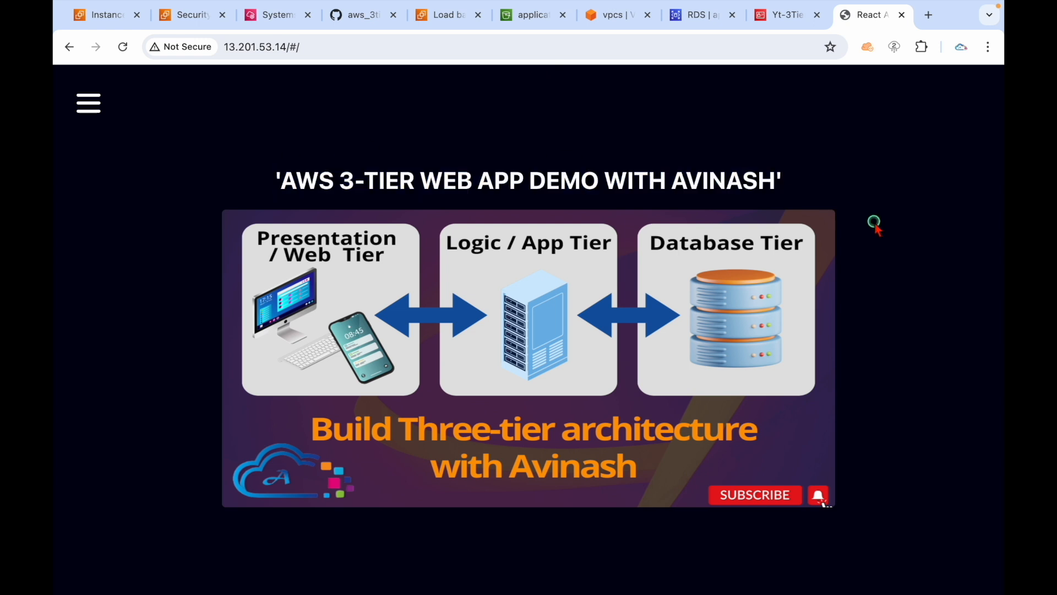
{"action": "left_click", "coordinate": [88, 117]}
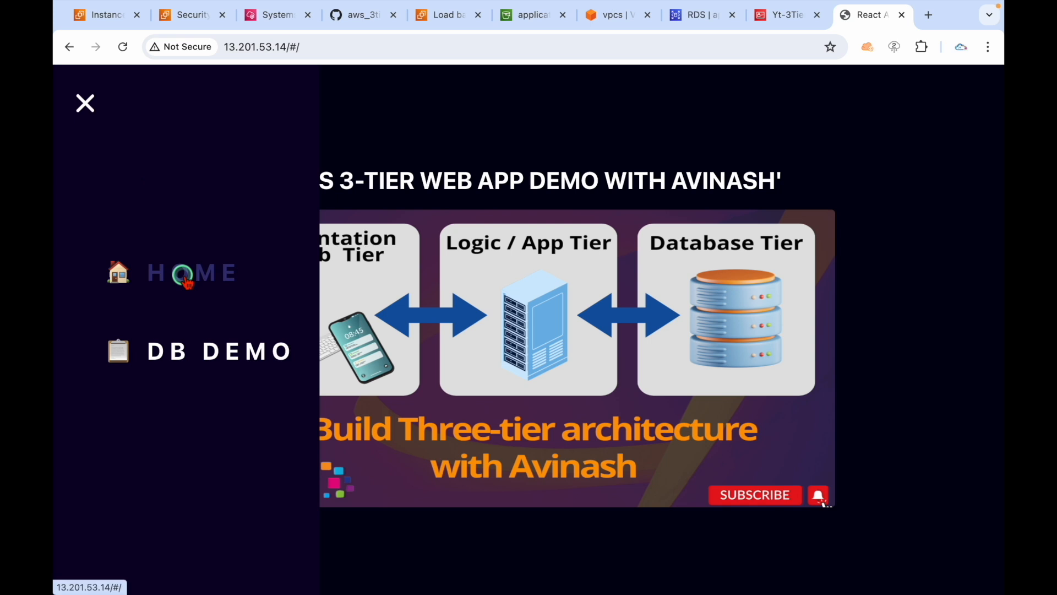
{"action": "left_click", "coordinate": [189, 352]}
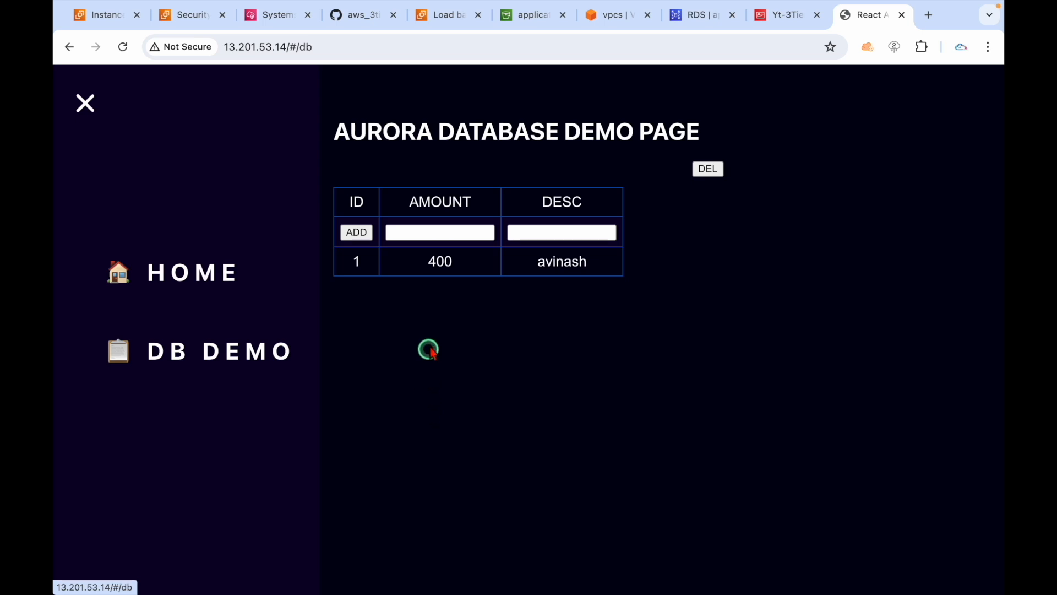
- Add a test record with amount 111 and description 'grocery'
{"action": "left_click_drag", "start_coordinate": [347, 265], "coordinate": [592, 270]}
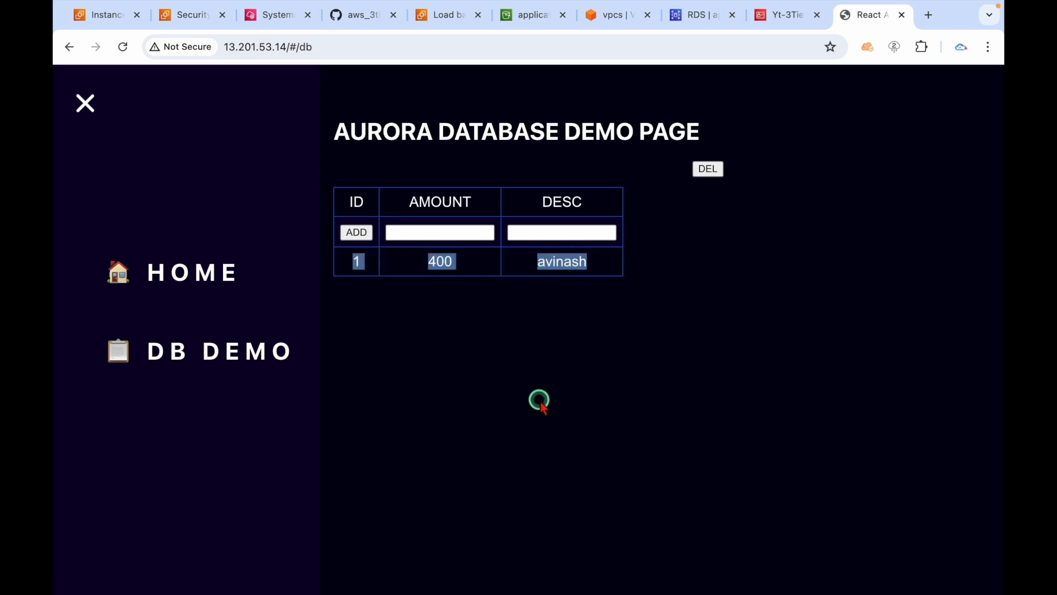
{"action": "left_click", "coordinate": [538, 401]}
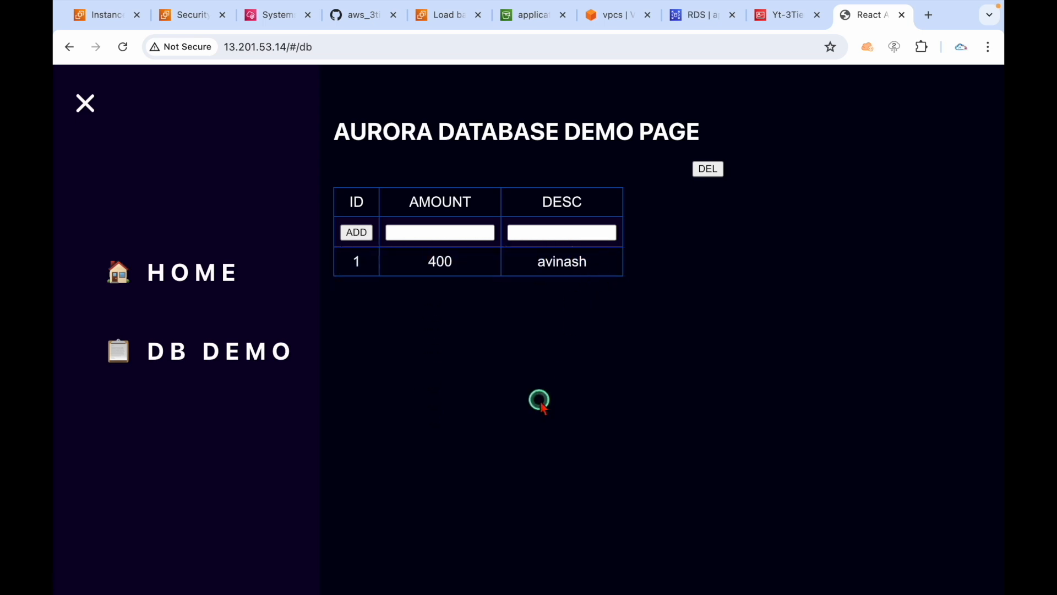
{"action": "left_click", "coordinate": [421, 233]}
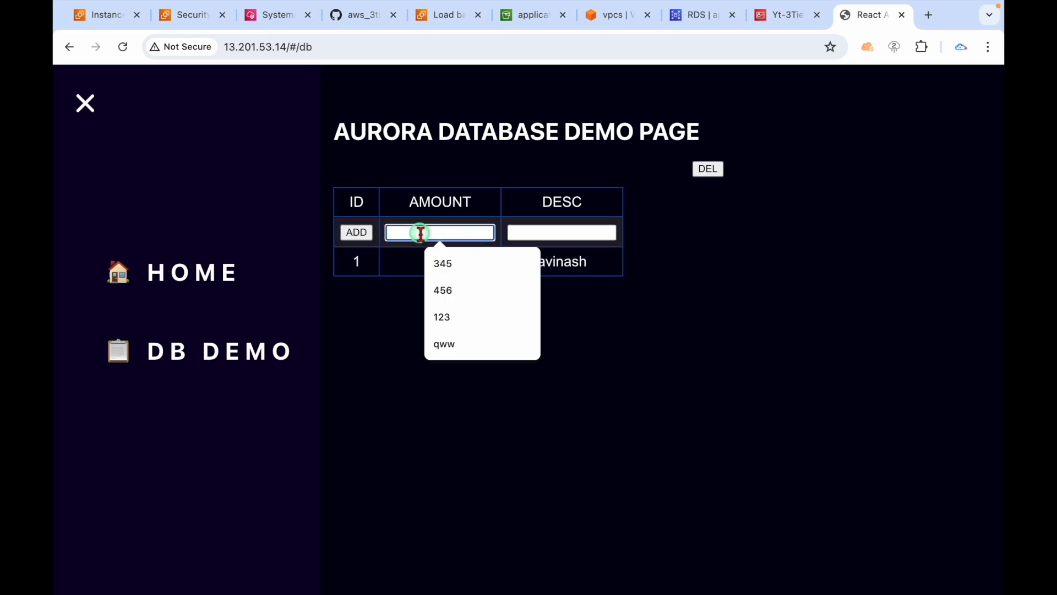
{"action": "type", "text": "111"}
{"action": "left_click", "coordinate": [556, 228]}
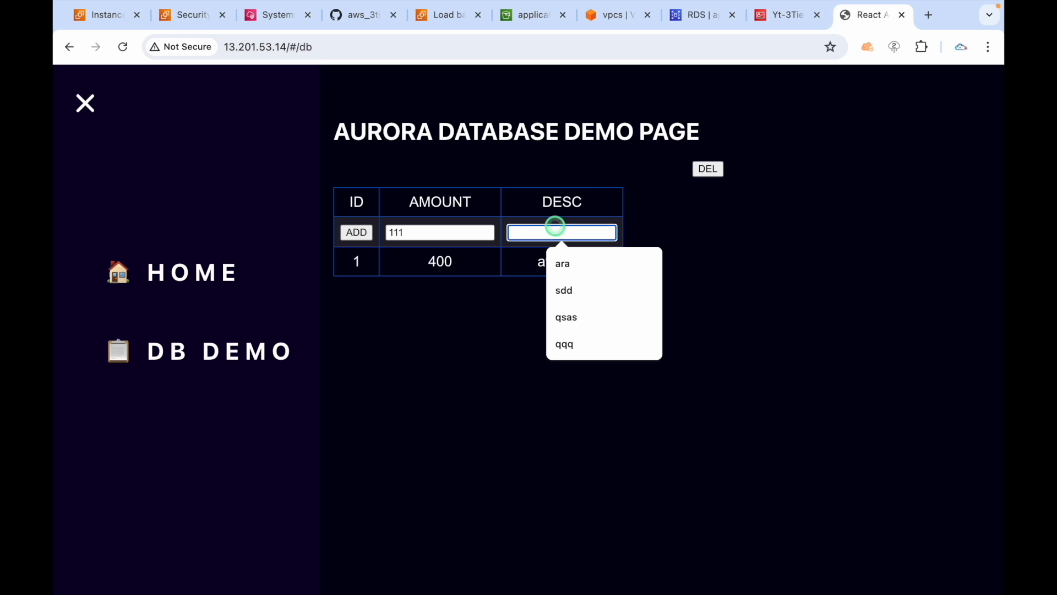
{"action": "type", "text": "grocery"}
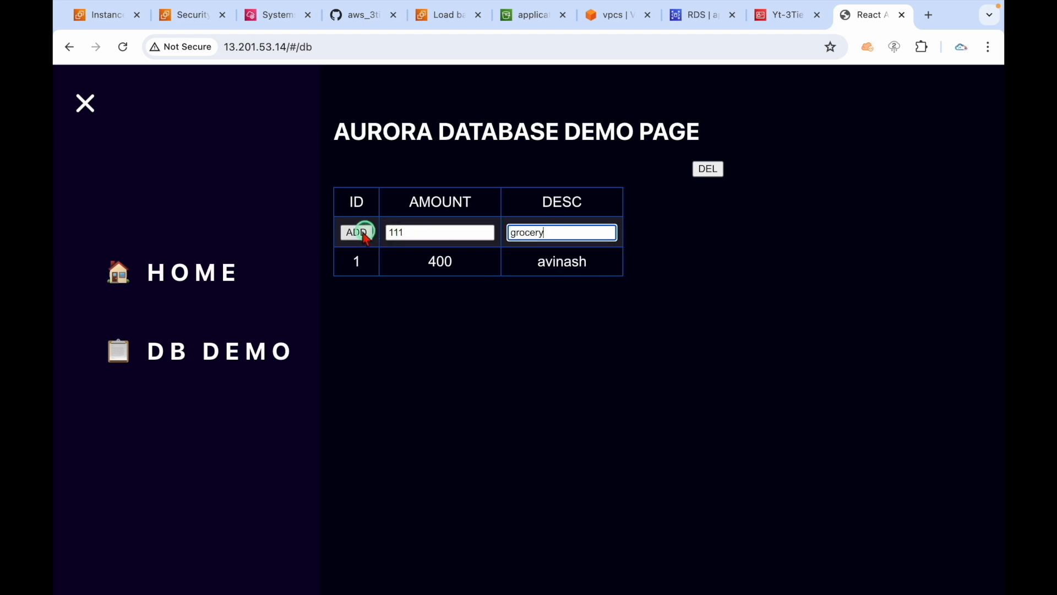
{"action": "left_click", "coordinate": [356, 231]}
- Add a second test record with description 'coffee' (amount 200)
{"action": "left_click_drag", "start_coordinate": [537, 291], "coordinate": [622, 295]}
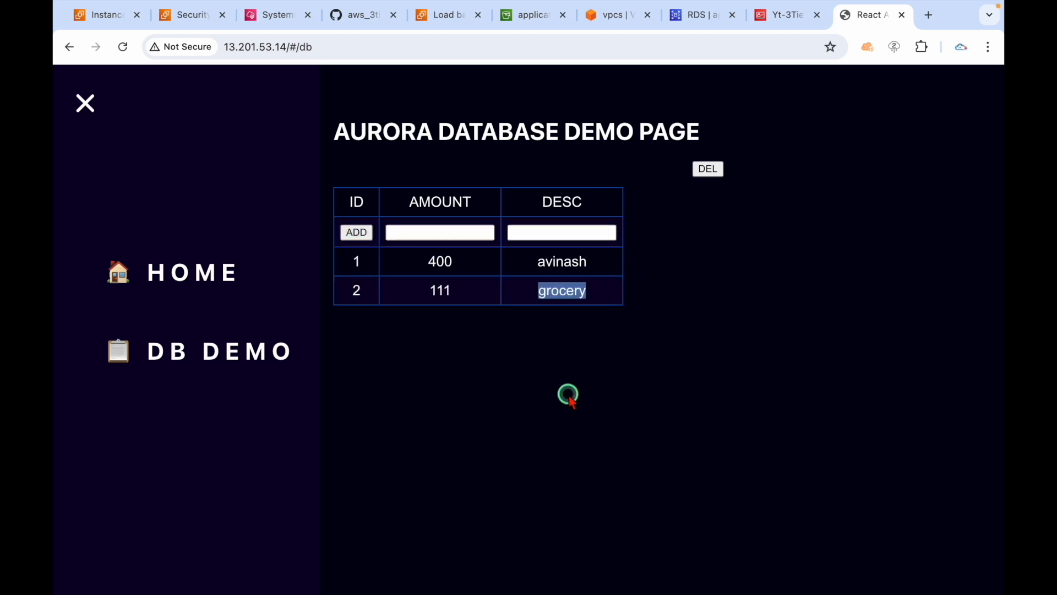
{"action": "left_click", "coordinate": [477, 396]}
{"action": "left_click", "coordinate": [427, 231]}
{"action": "type", "text": "200"}
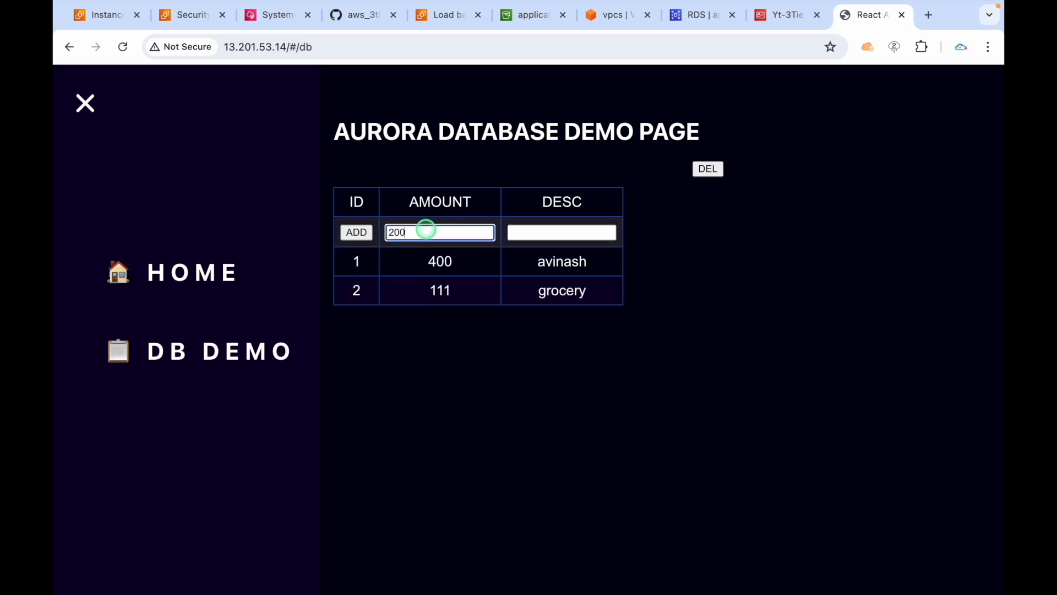
{"action": "left_click", "coordinate": [528, 238]}
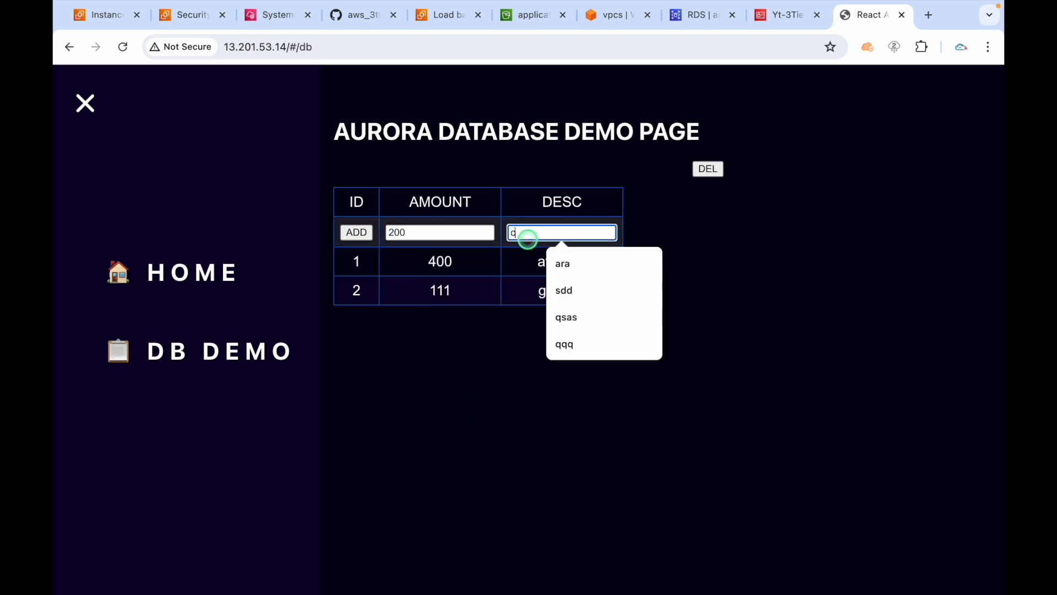
{"action": "type", "text": "coffee"}
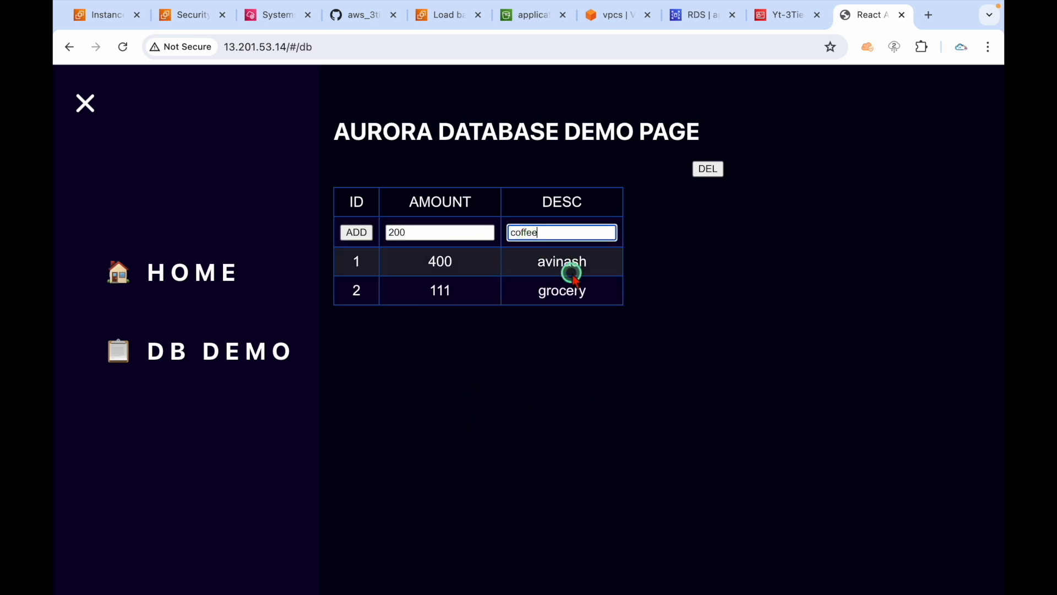
{"action": "left_click", "coordinate": [356, 232]}
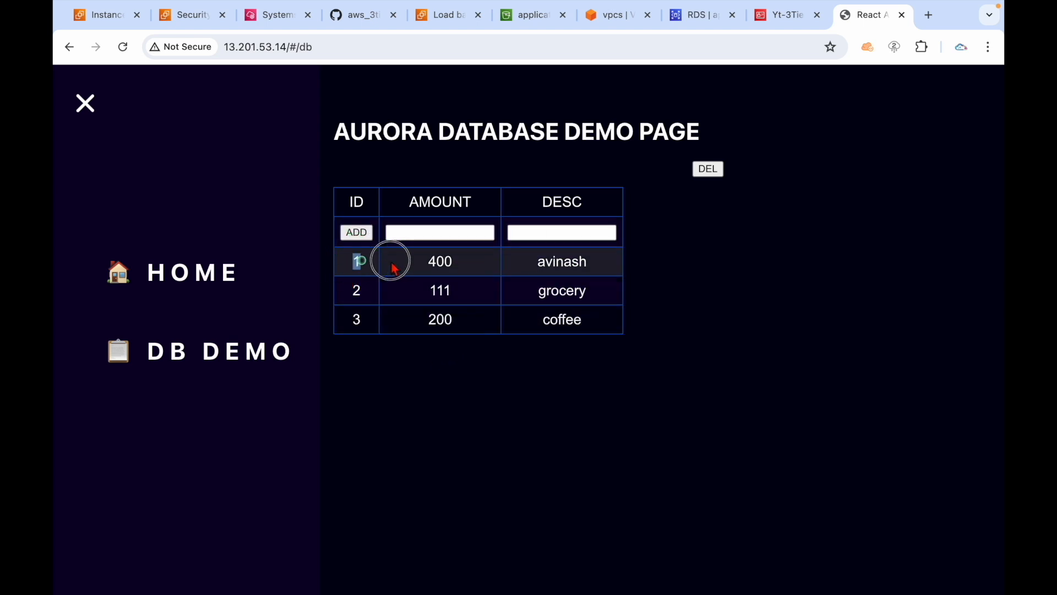
- Delete all records from the Aurora demo table
{"action": "left_click_drag", "start_coordinate": [345, 260], "coordinate": [633, 342]}
{"action": "left_click", "coordinate": [612, 404]}
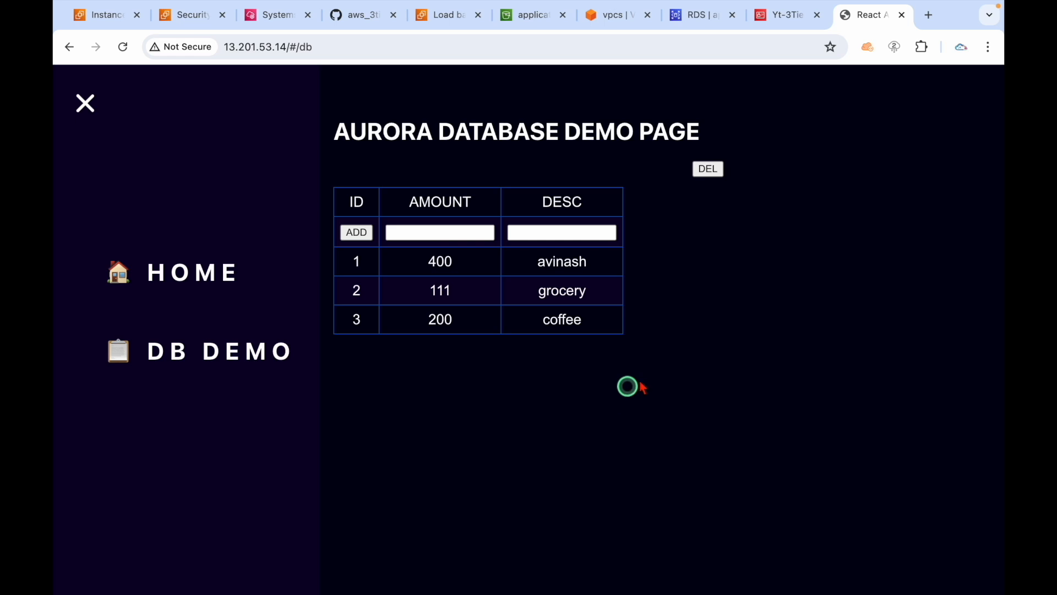
{"action": "left_click", "coordinate": [707, 174]}
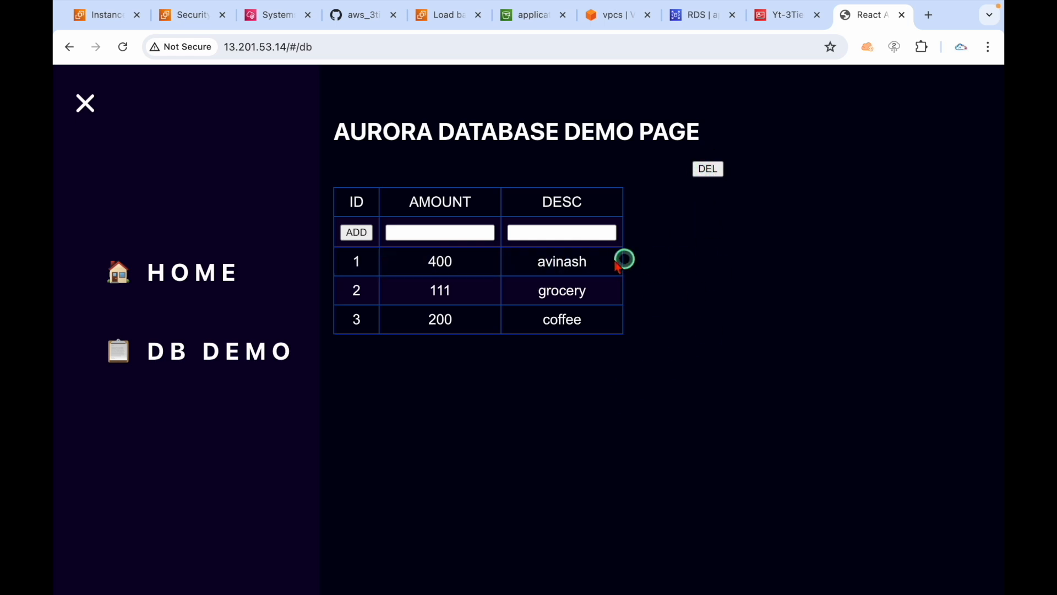
{"action": "left_click", "coordinate": [706, 170]}
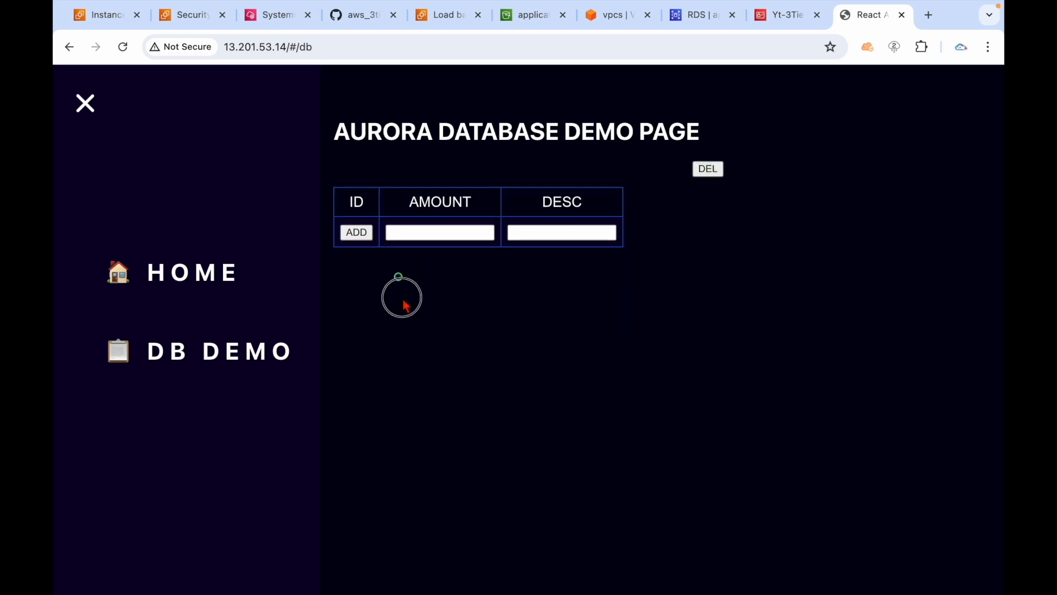
- Return to the app's home page, then reopen the DB DEMO page
{"action": "left_click", "coordinate": [212, 269]}
{"action": "left_click", "coordinate": [946, 222]}
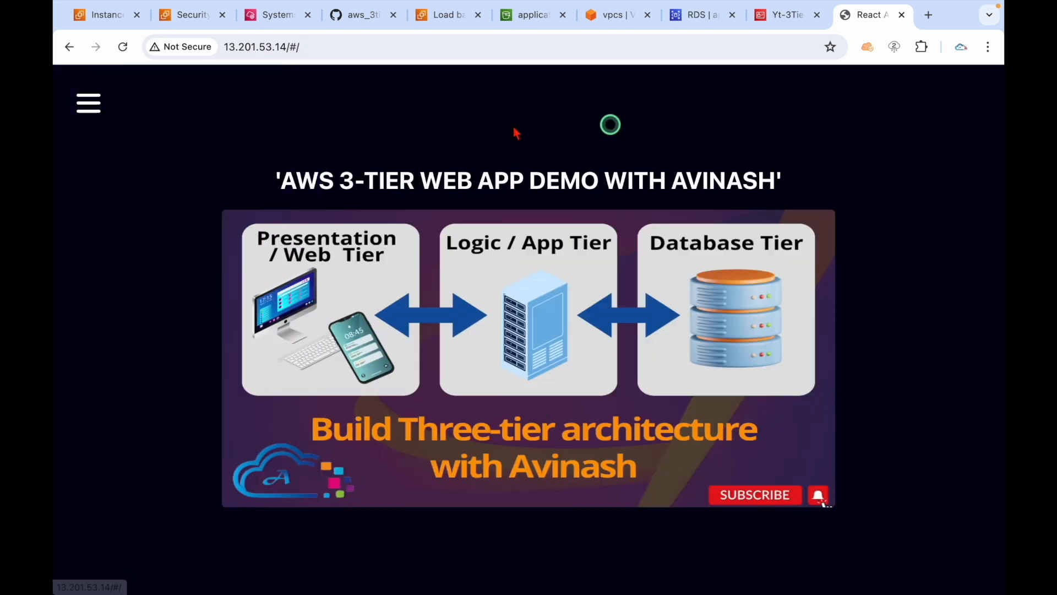
{"action": "left_click_drag", "start_coordinate": [259, 157], "coordinate": [670, 401]}
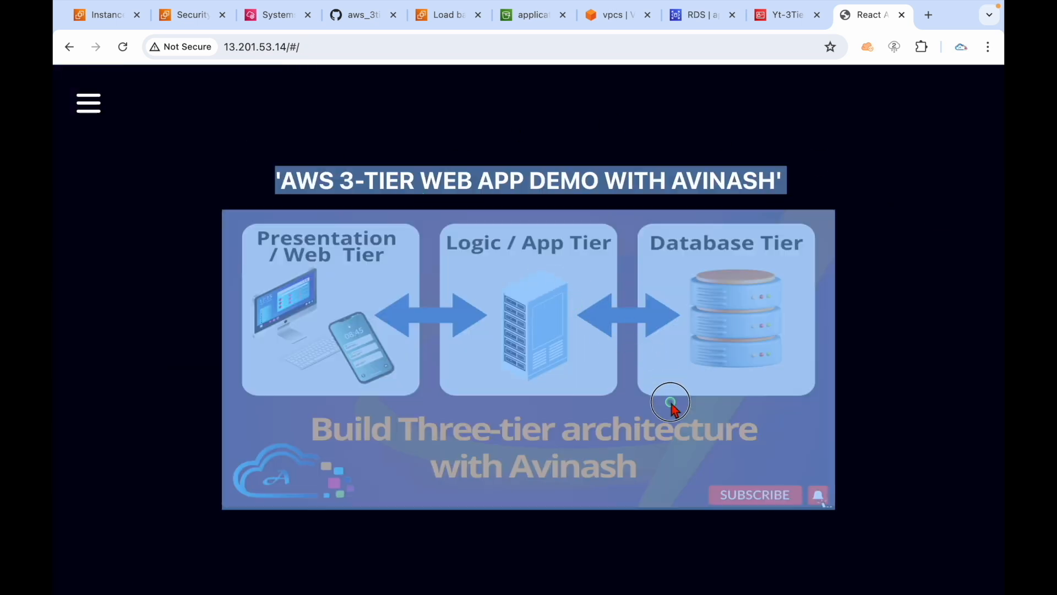
{"action": "left_click", "coordinate": [852, 419]}
{"action": "left_click_drag", "start_coordinate": [222, 159], "coordinate": [869, 241]}
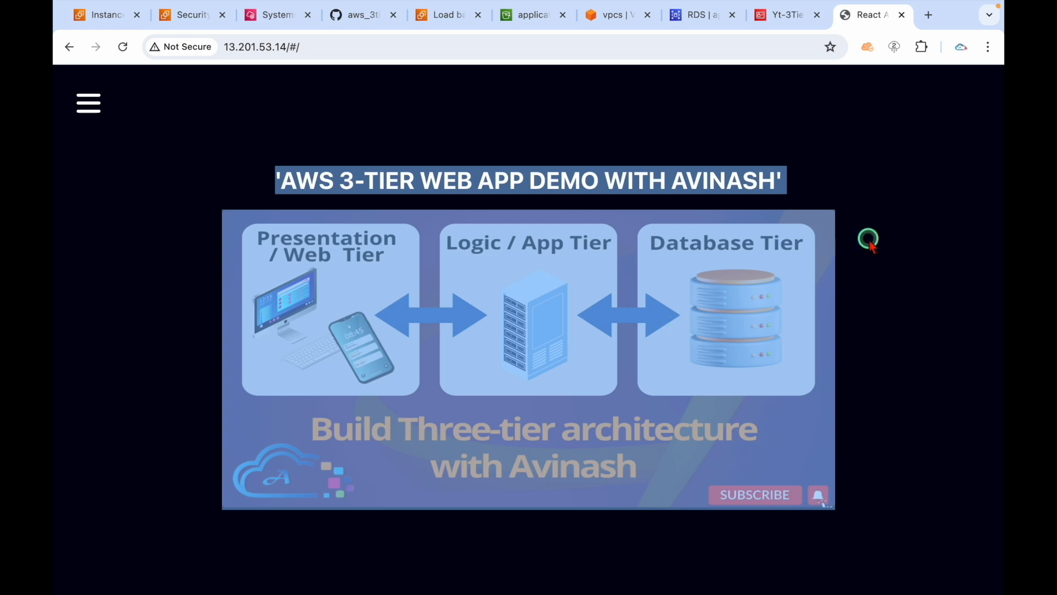
{"action": "left_click", "coordinate": [88, 104]}
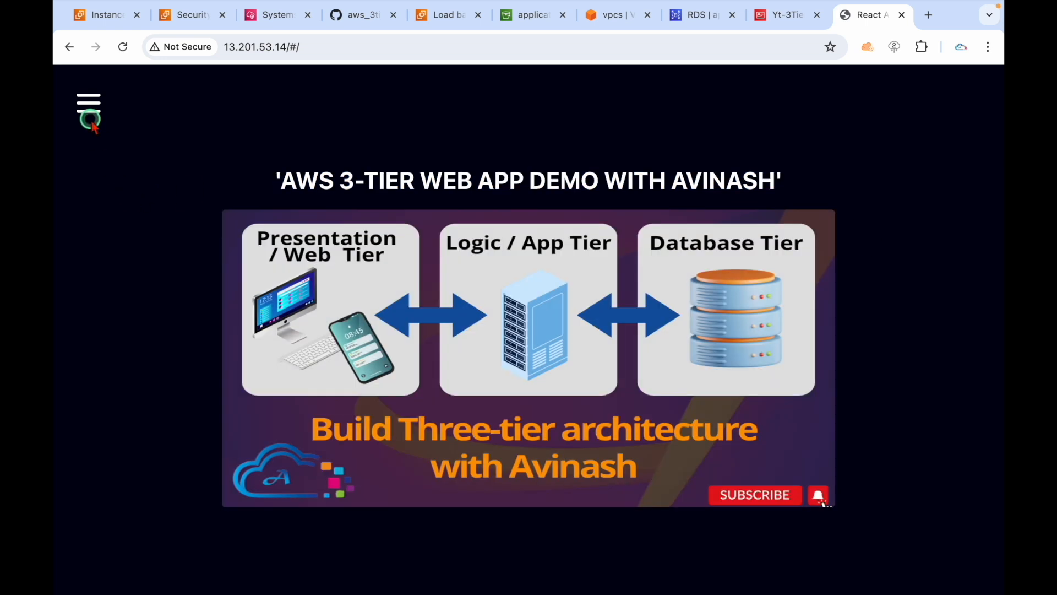
{"action": "left_click", "coordinate": [189, 350]}
- Add a record with amount 123 and a short description, and check the new row
{"action": "left_click", "coordinate": [464, 233]}
{"action": "type", "text": "123"}
{"action": "left_click", "coordinate": [540, 231]}
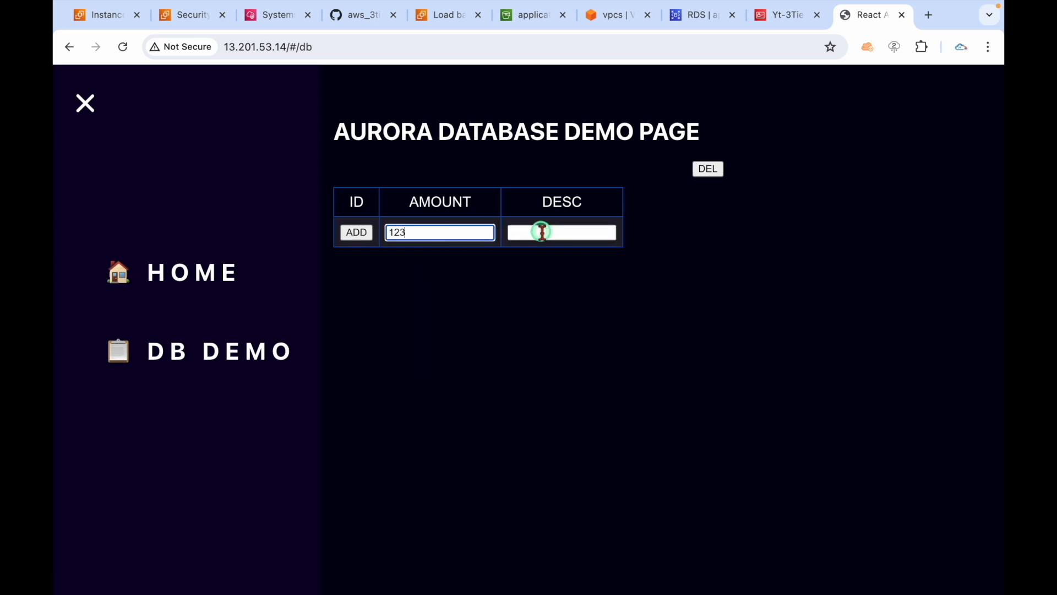
{"action": "type", "text": "avi"}
{"action": "left_click", "coordinate": [356, 232]}
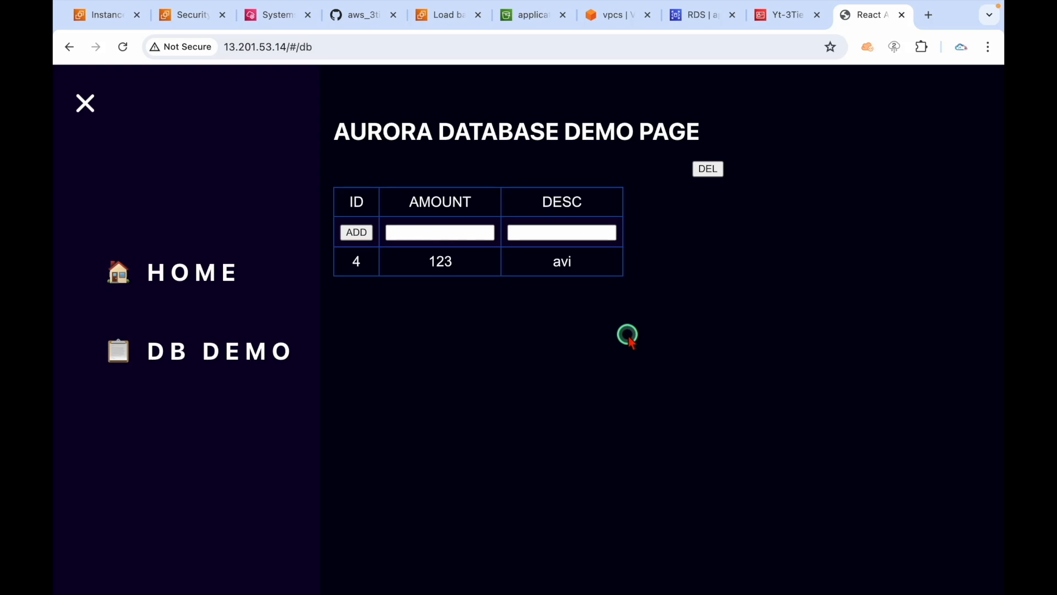
{"action": "left_click_drag", "start_coordinate": [628, 336], "coordinate": [355, 277]}
{"action": "left_click", "coordinate": [508, 341]}
- Switch to HOME and back to DB DEMO, confirming the 123 record is still listed
{"action": "left_click_drag", "start_coordinate": [316, 119], "coordinate": [639, 127]}
{"action": "left_click", "coordinate": [842, 279]}
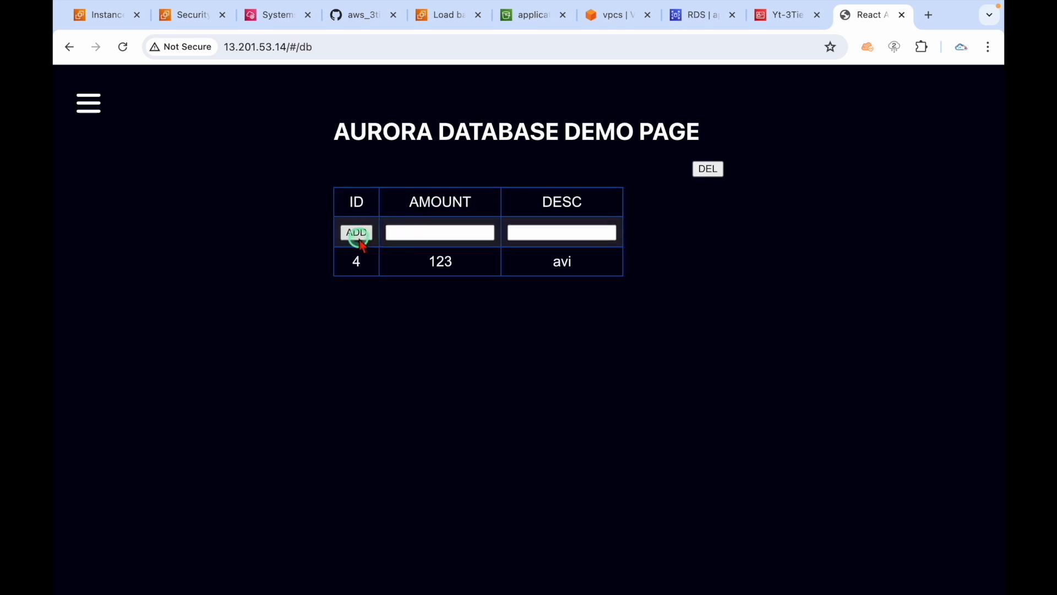
{"action": "left_click", "coordinate": [439, 363]}
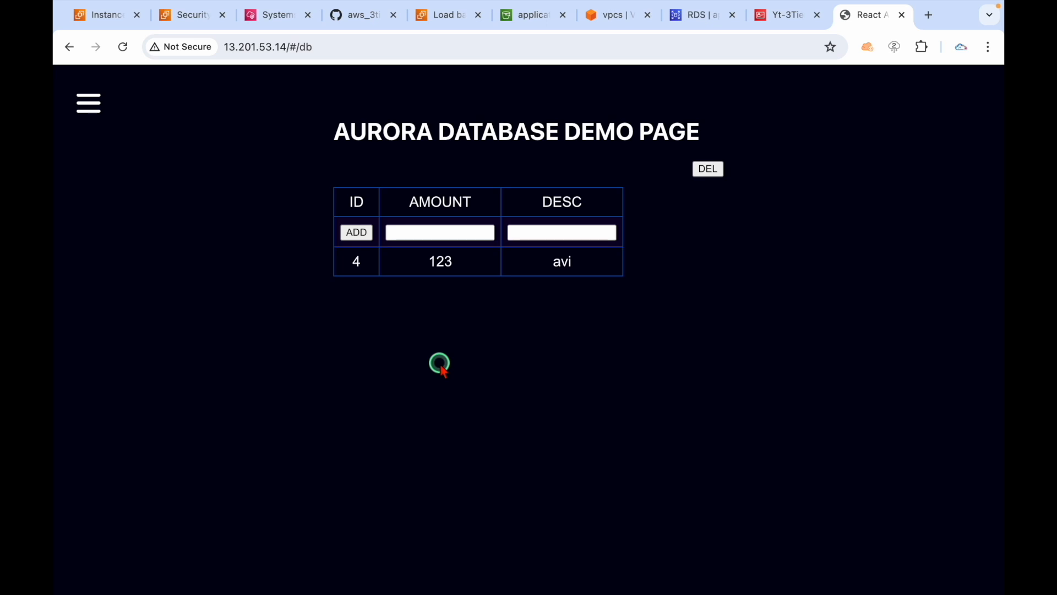
{"action": "left_click", "coordinate": [88, 105]}
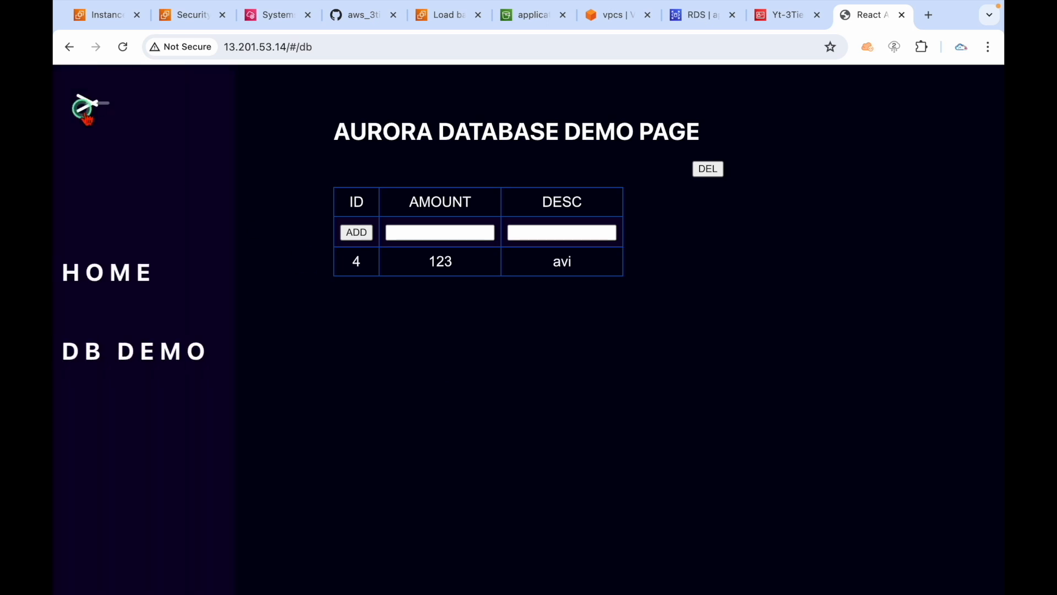
{"action": "left_click", "coordinate": [165, 274]}
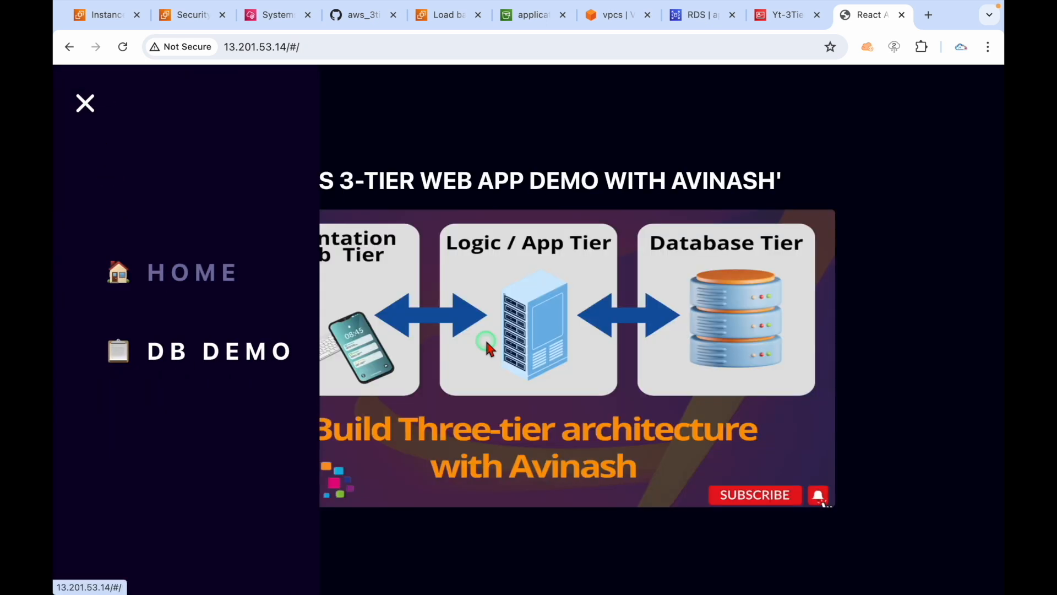
{"action": "left_click", "coordinate": [441, 123]}
{"action": "left_click", "coordinate": [73, 106]}
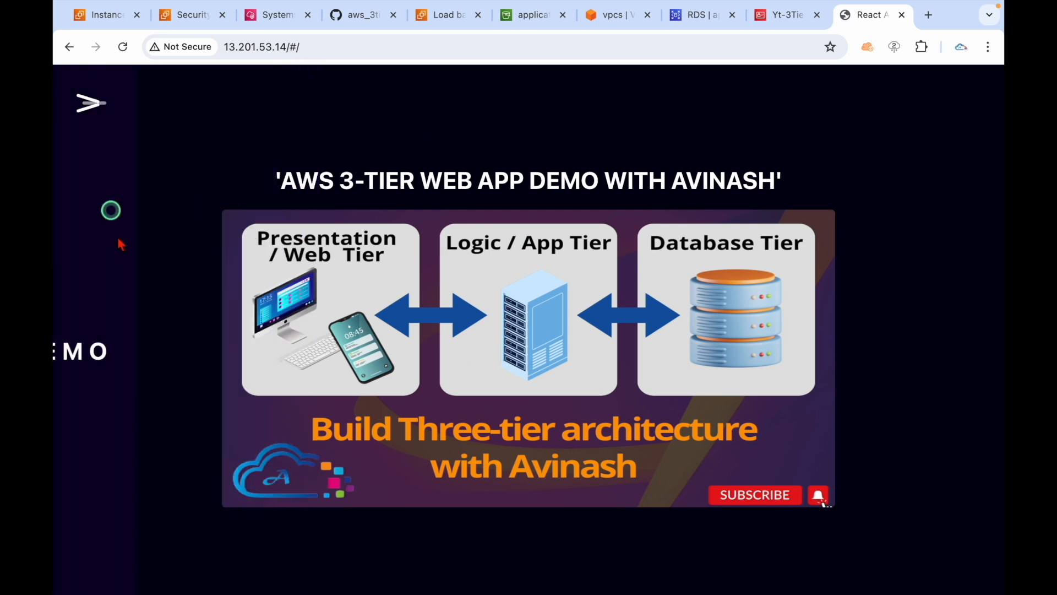
{"action": "left_click", "coordinate": [165, 351]}
{"action": "left_click_drag", "start_coordinate": [625, 271], "coordinate": [337, 247]}
{"action": "left_click", "coordinate": [553, 380]}
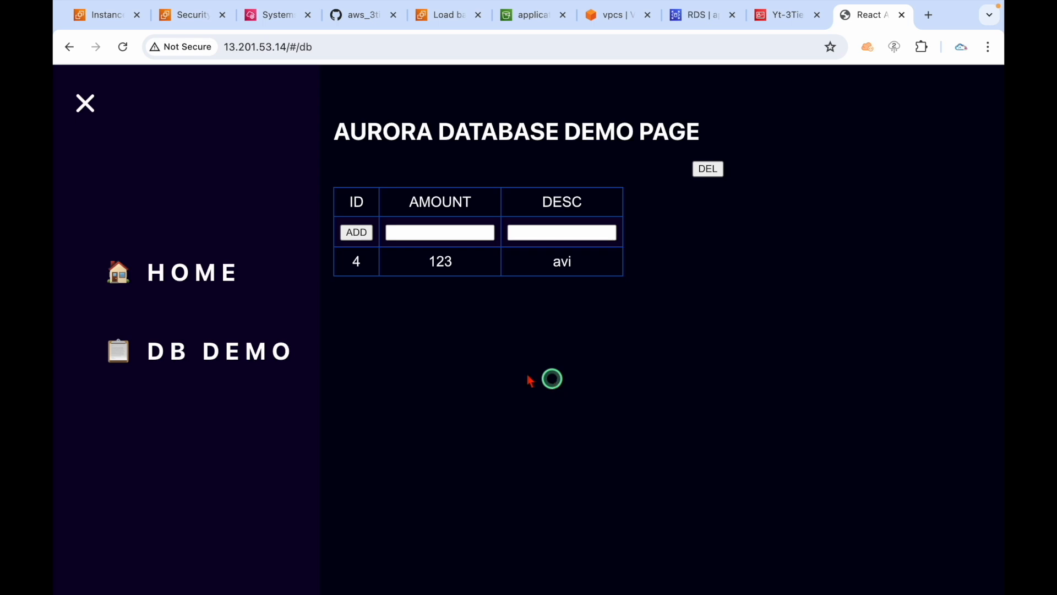
- Inspect the DB demo page's URL in the address bar
{"action": "left_click", "coordinate": [86, 103]}
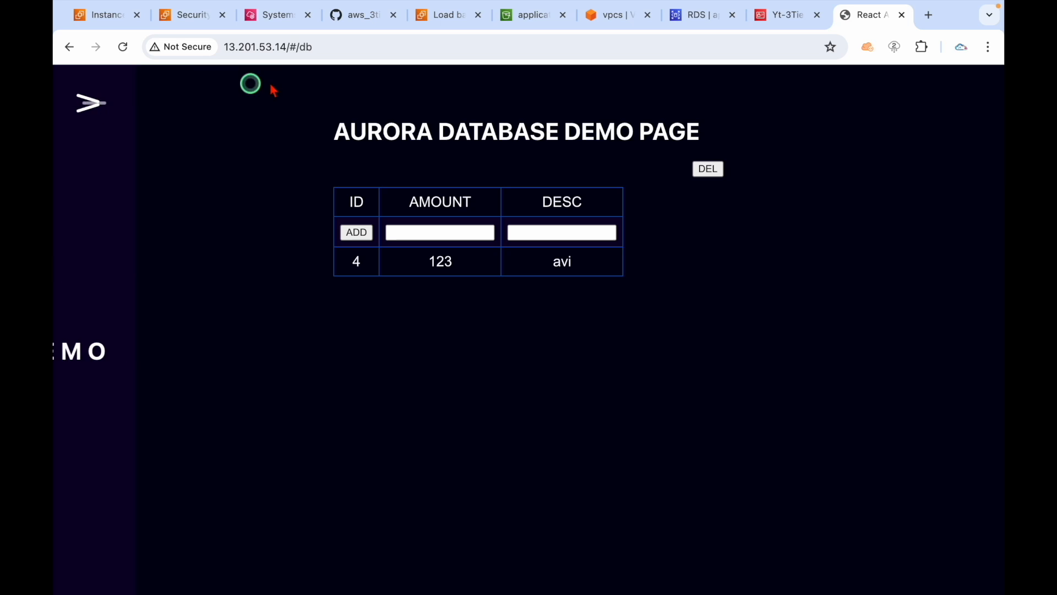
{"action": "left_click", "coordinate": [339, 48]}
{"action": "left_click", "coordinate": [350, 54]}
{"action": "left_click", "coordinate": [221, 52]}
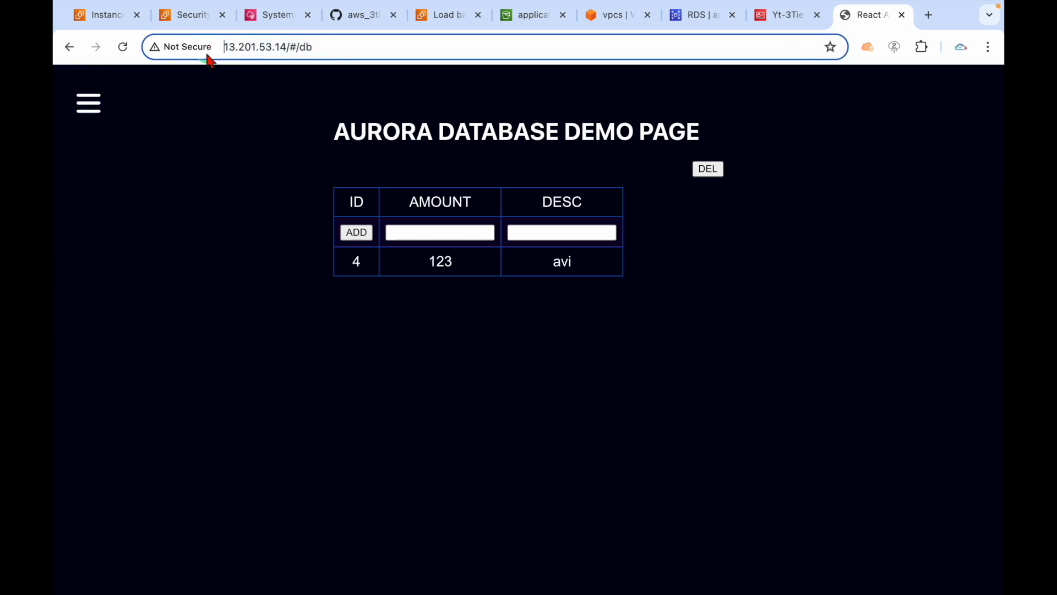
{"action": "left_click", "coordinate": [480, 365]}
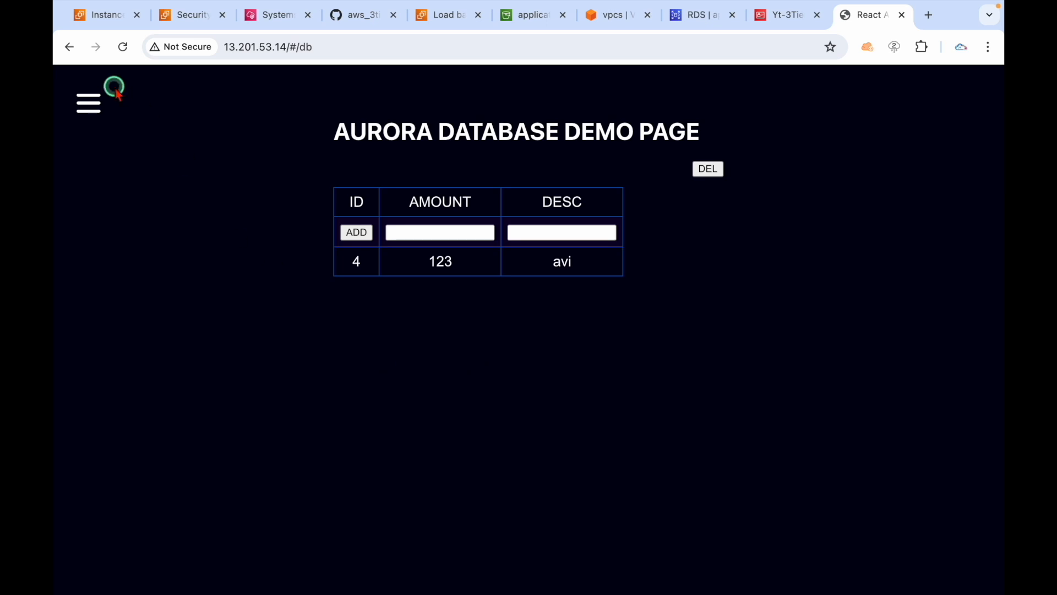
- Return the app to HOME and switch back to the EC2 instance details
{"action": "left_click", "coordinate": [91, 105]}
{"action": "left_click", "coordinate": [177, 279]}
{"action": "left_click", "coordinate": [100, 22]}
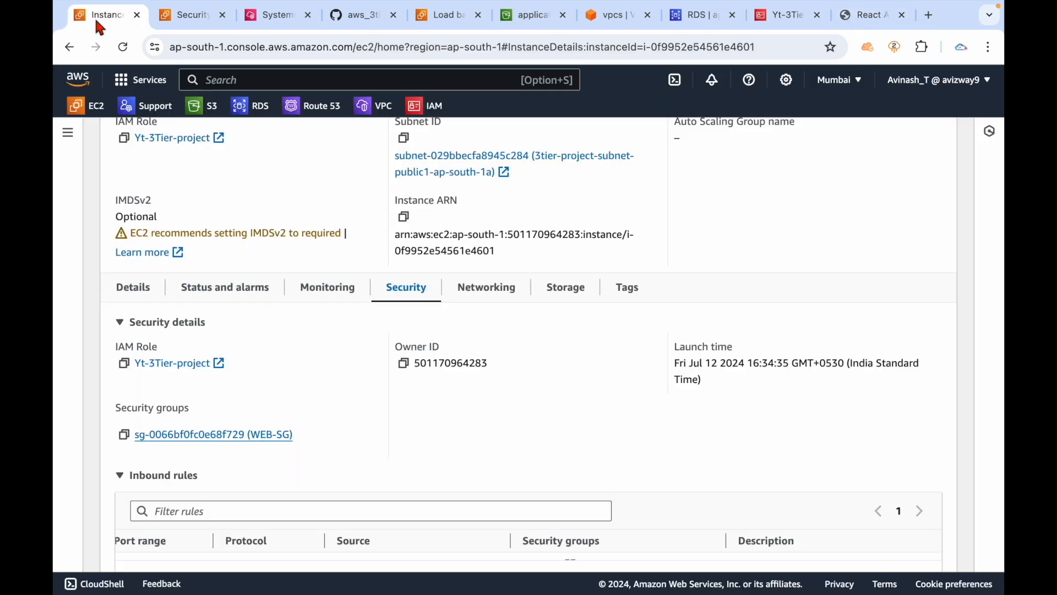
- Open the EC2 Target Groups list
{"action": "left_click", "coordinate": [68, 134]}
{"action": "scroll", "coordinate": [110, 408], "scroll_direction": "down", "scroll_amount": 5}
{"action": "left_click", "coordinate": [121, 386]}
{"action": "left_click", "coordinate": [116, 405]}
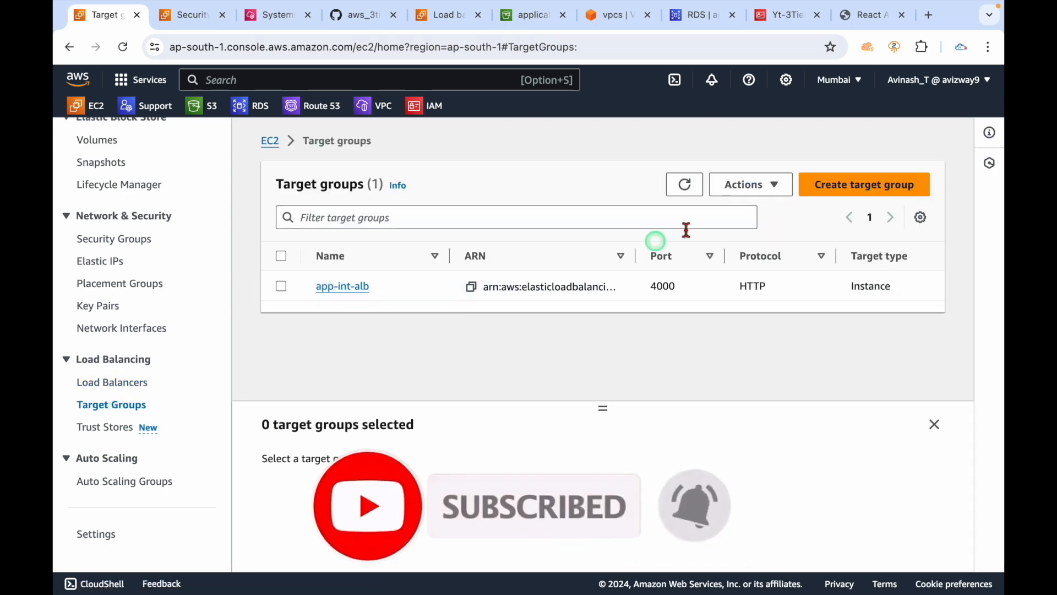
- Start an Instances-type target group named web-tg on HTTP port 80
{"action": "left_click", "coordinate": [828, 183]}
{"action": "scroll", "coordinate": [503, 267], "scroll_direction": "down", "scroll_amount": 3}
{"action": "left_click", "coordinate": [372, 209]}
{"action": "scroll", "coordinate": [482, 201], "scroll_direction": "down", "scroll_amount": 6}
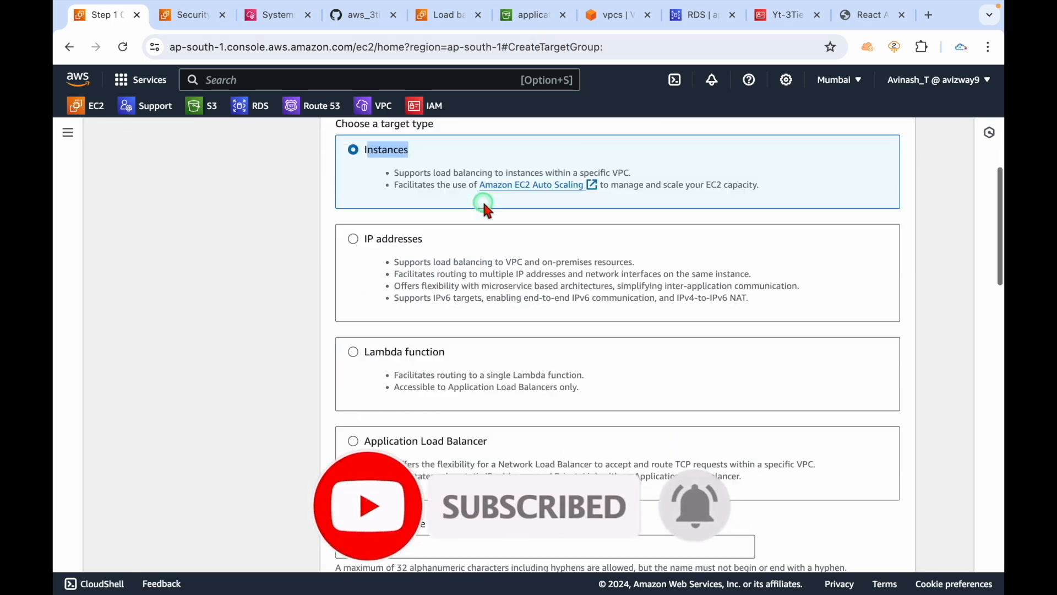
{"action": "left_click", "coordinate": [441, 266]}
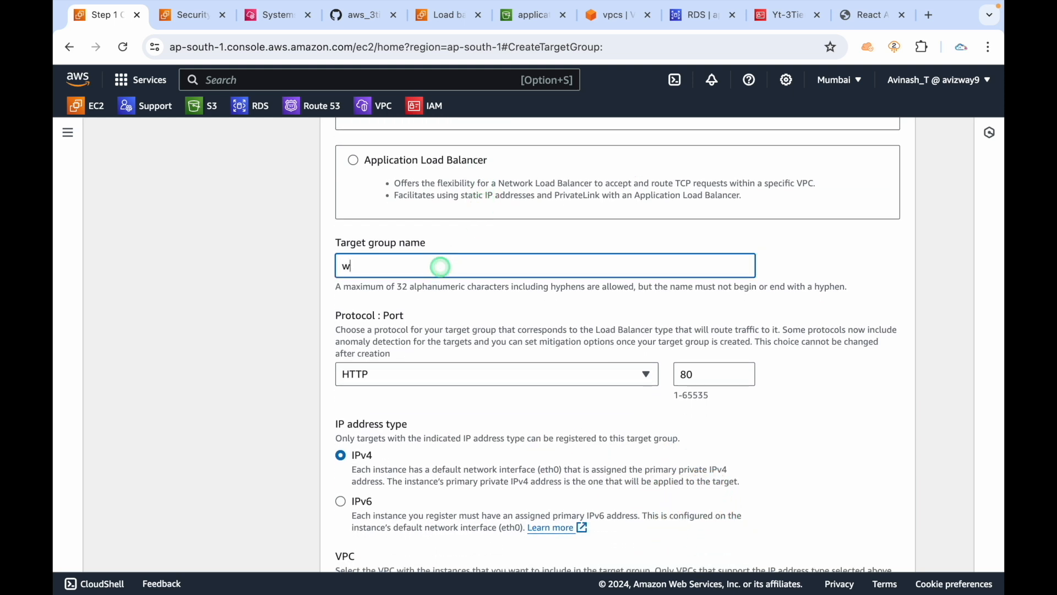
{"action": "left_click", "coordinate": [705, 372]}
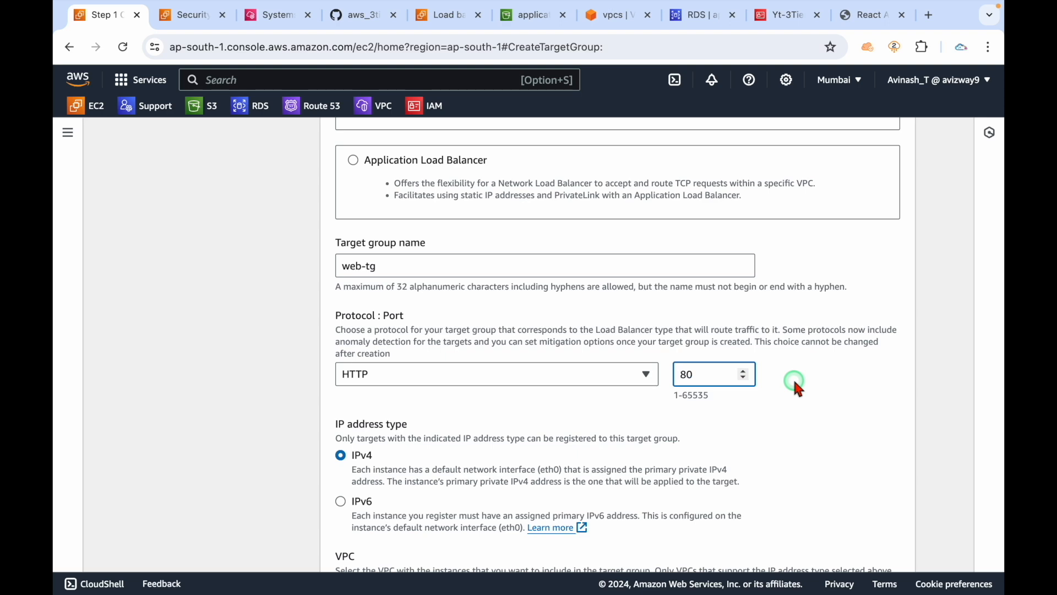
- Place web-tg in 3tier-project-vpc, keep the default health check, and continue
{"action": "scroll", "coordinate": [793, 380], "scroll_direction": "down", "scroll_amount": 6}
{"action": "left_click", "coordinate": [464, 304]}
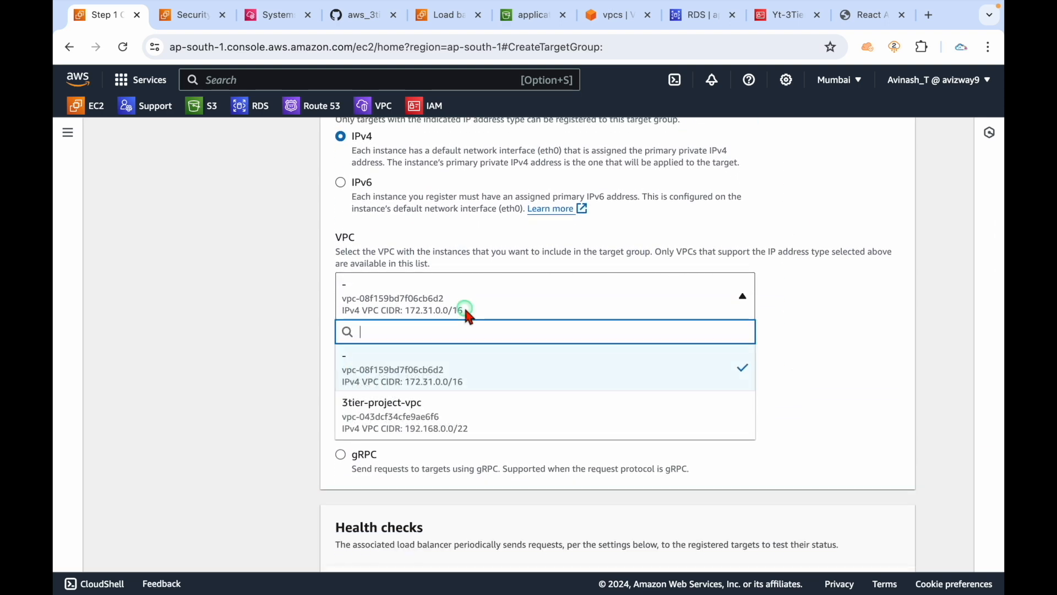
{"action": "left_click", "coordinate": [448, 416]}
{"action": "scroll", "coordinate": [818, 329], "scroll_direction": "down", "scroll_amount": 3}
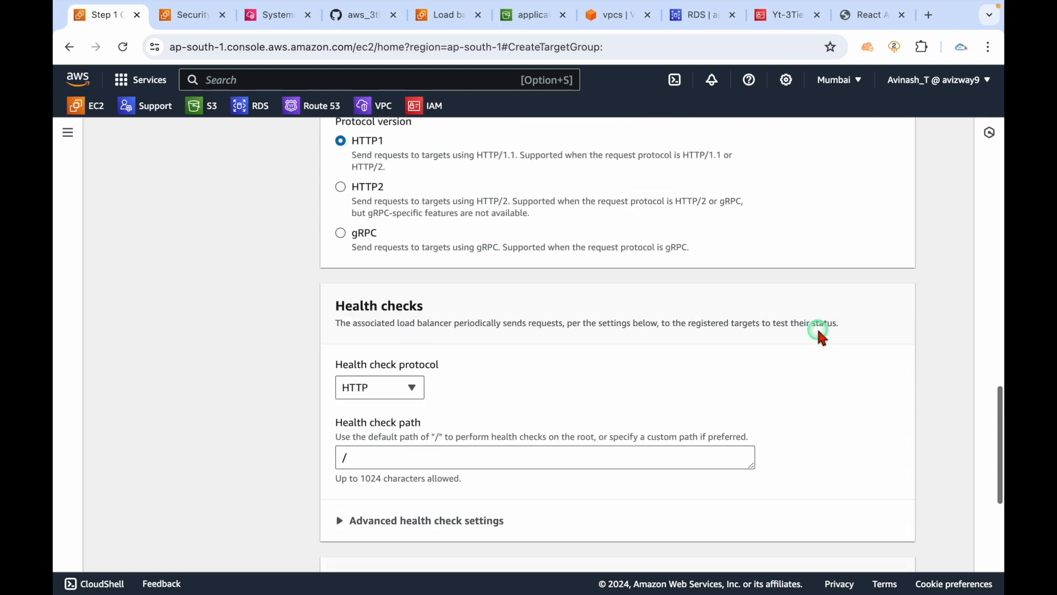
{"action": "scroll", "coordinate": [818, 331], "scroll_direction": "down", "scroll_amount": 2}
{"action": "left_click", "coordinate": [524, 361]}
{"action": "scroll", "coordinate": [758, 402], "scroll_direction": "down", "scroll_amount": 3}
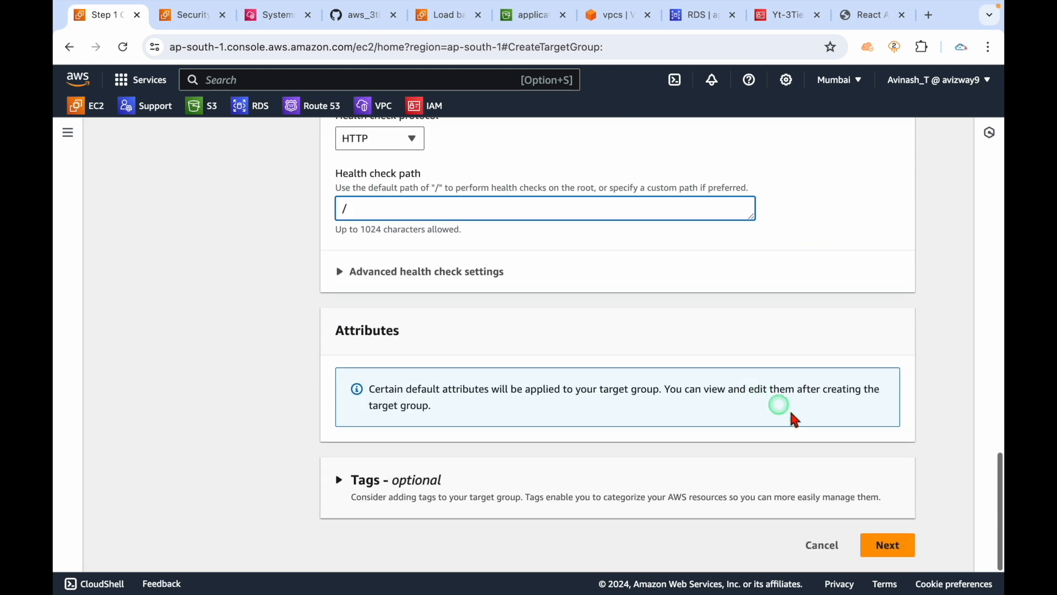
{"action": "left_click", "coordinate": [887, 545]}
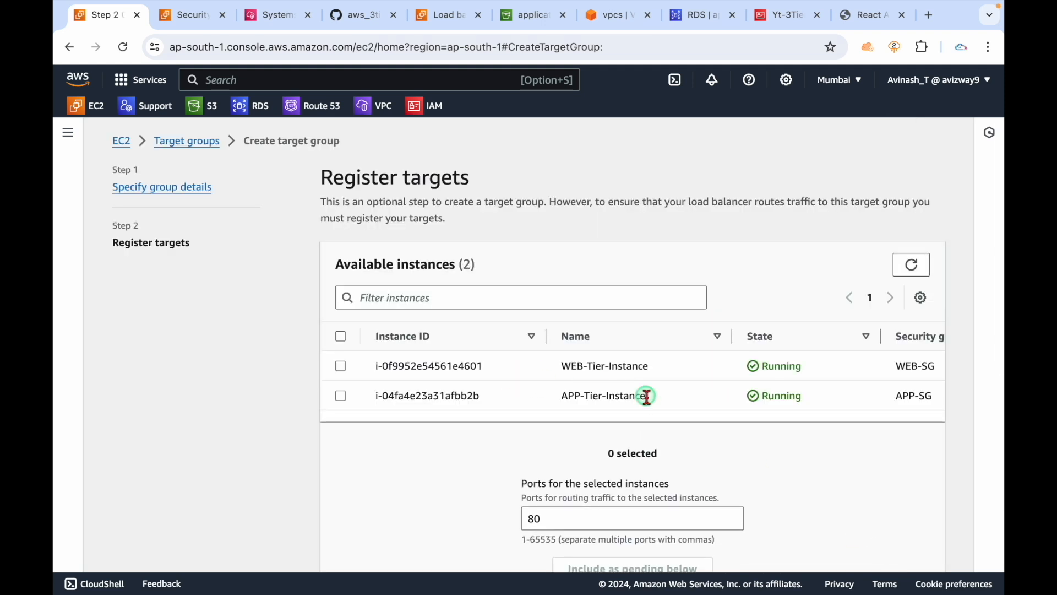
- Register WEB-Tier-Instance as a pending target and create web-tg
{"action": "left_click", "coordinate": [341, 367]}
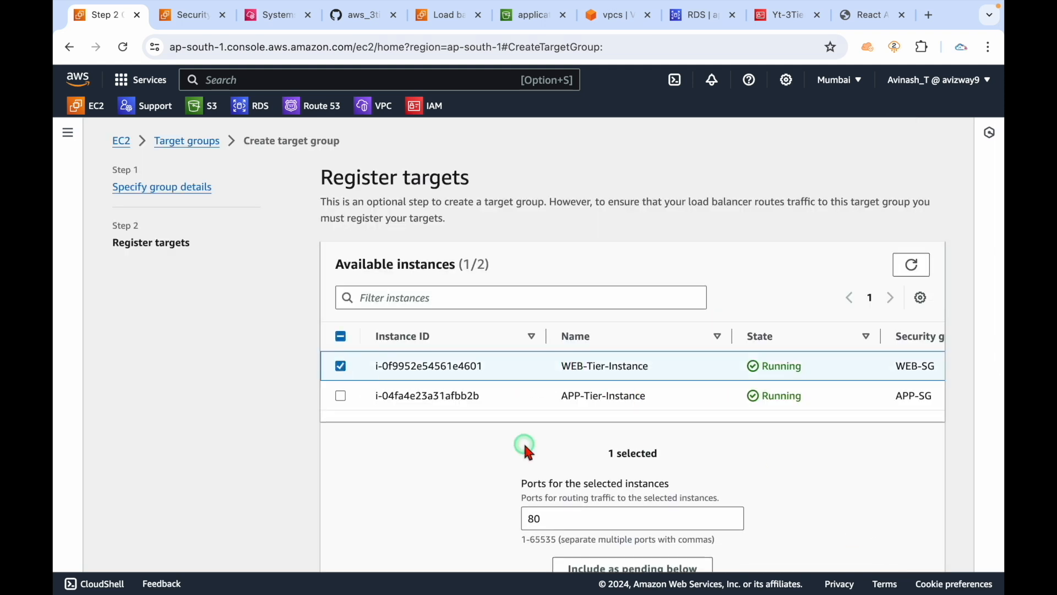
{"action": "scroll", "coordinate": [524, 444], "scroll_direction": "down", "scroll_amount": 3}
{"action": "left_click", "coordinate": [616, 428]}
{"action": "scroll", "coordinate": [612, 422], "scroll_direction": "down", "scroll_amount": 4}
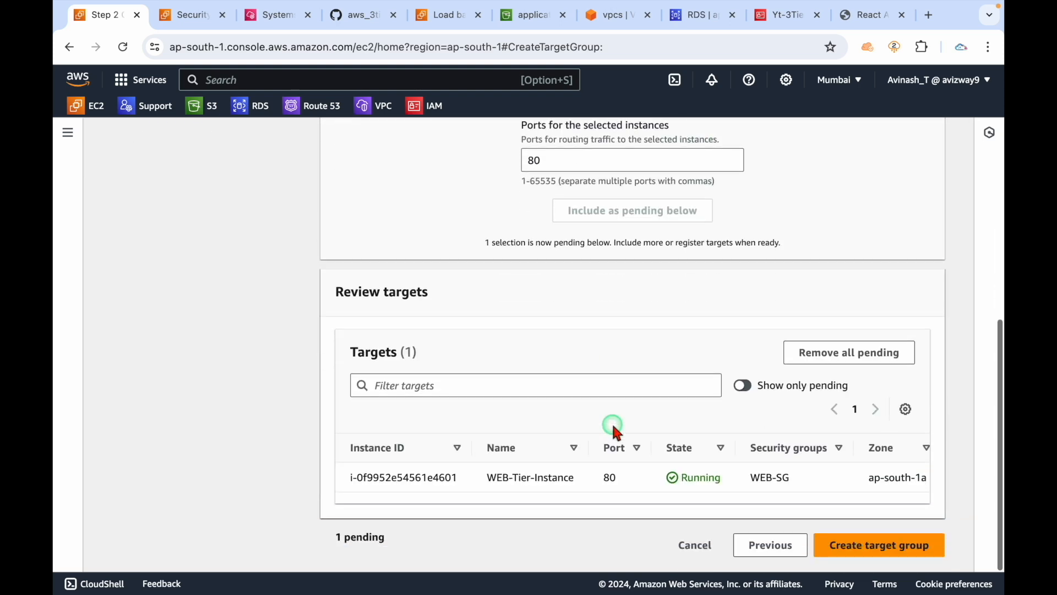
{"action": "left_click", "coordinate": [873, 545]}
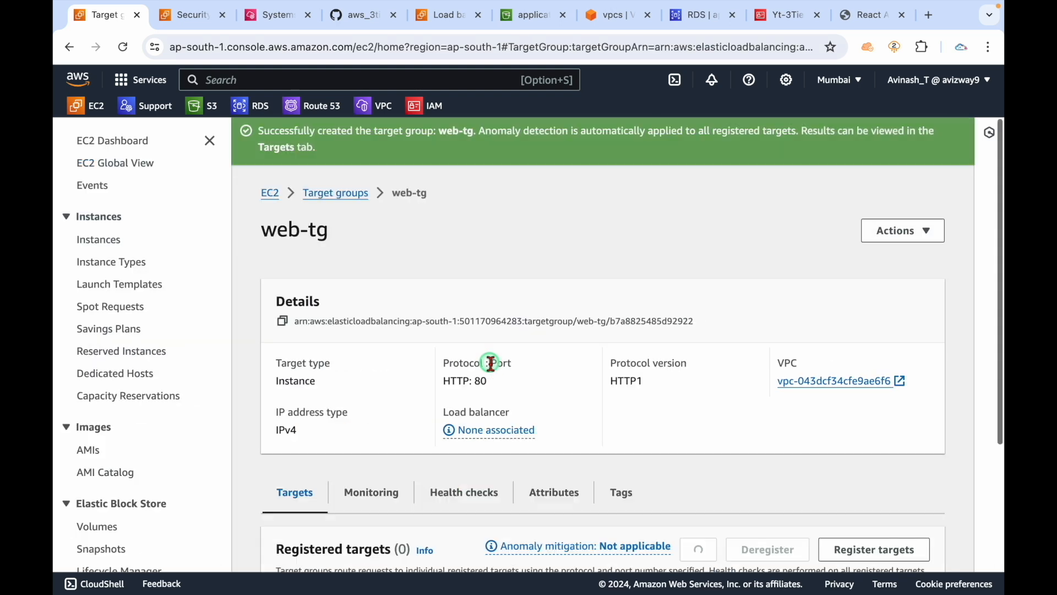
{"action": "scroll", "coordinate": [173, 402], "scroll_direction": "down", "scroll_amount": 6}
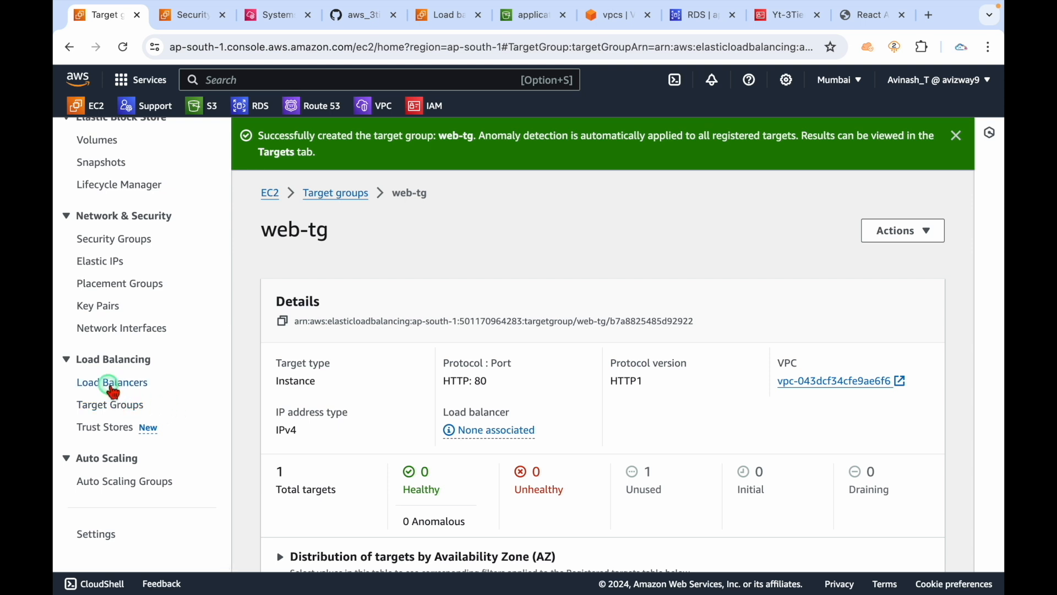
- Start creating a new Application Load Balancer
{"action": "left_click", "coordinate": [110, 382]}
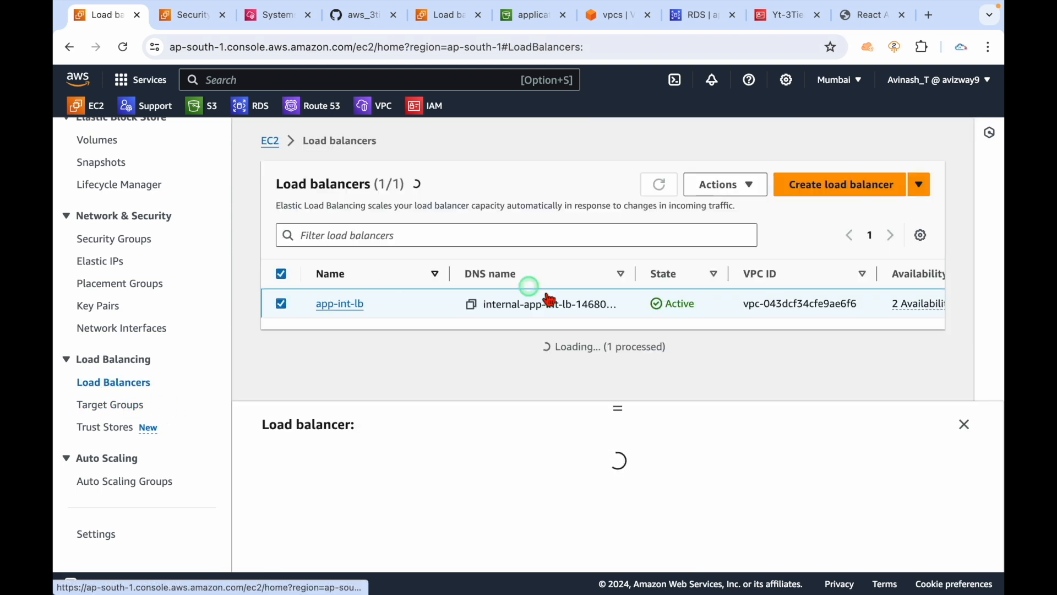
{"action": "left_click", "coordinate": [281, 304]}
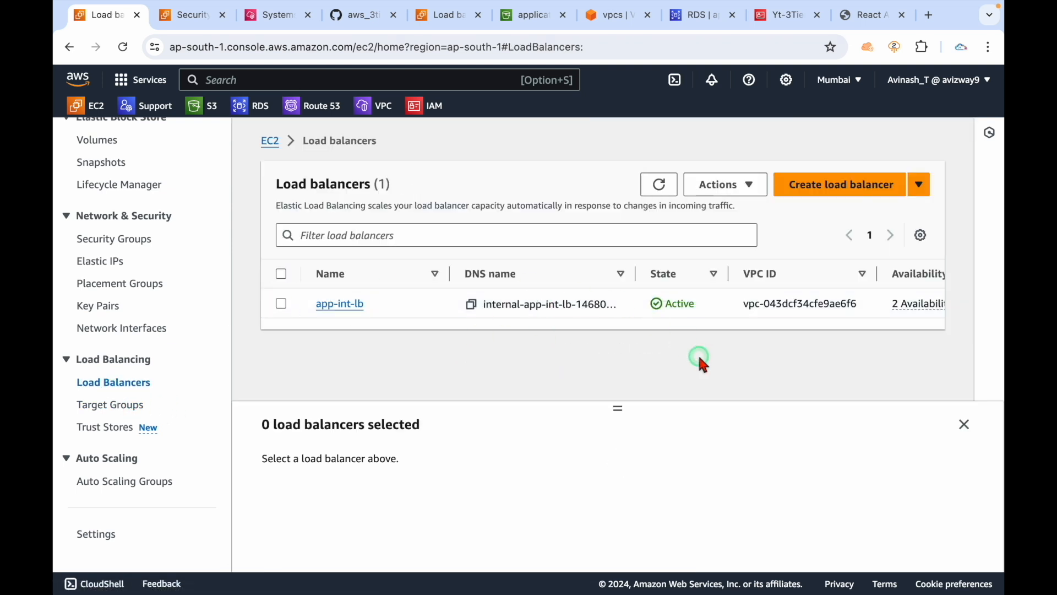
{"action": "left_click", "coordinate": [817, 181]}
{"action": "scroll", "coordinate": [771, 164], "scroll_direction": "down", "scroll_amount": 2}
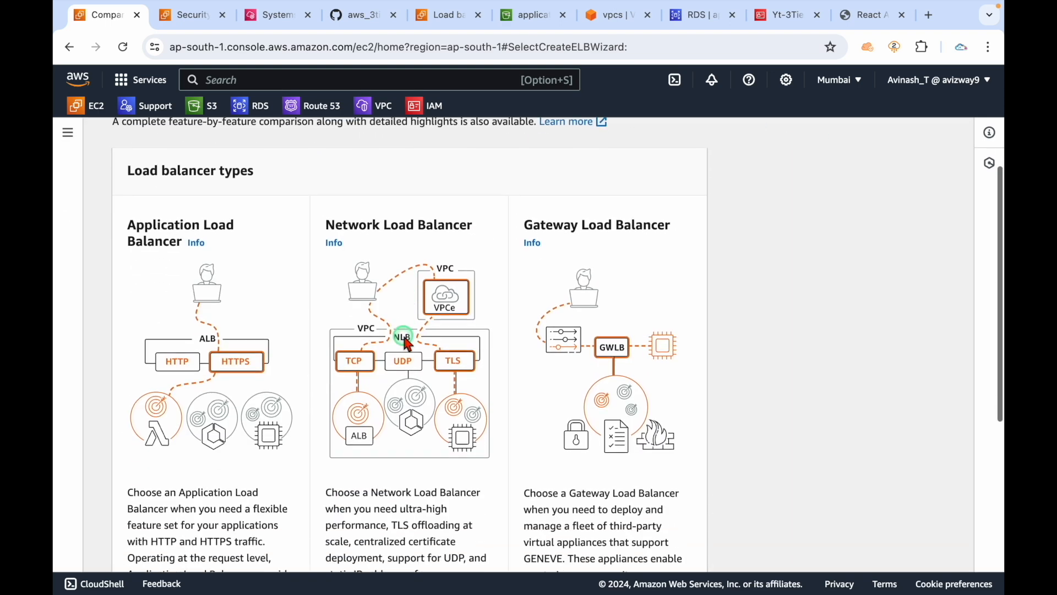
{"action": "left_click_drag", "start_coordinate": [132, 234], "coordinate": [237, 251]}
{"action": "left_click", "coordinate": [814, 296]}
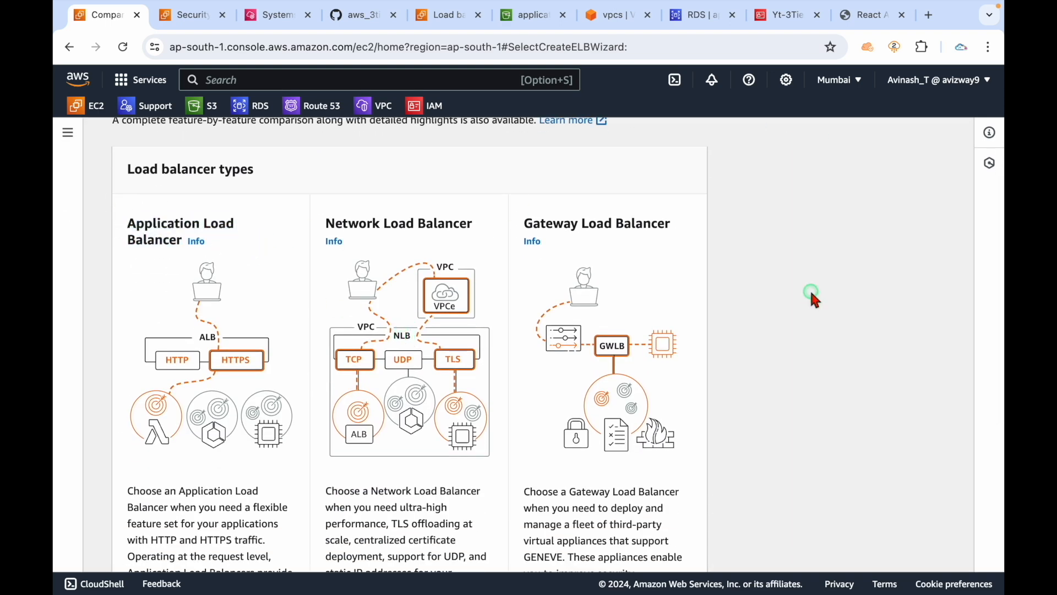
{"action": "scroll", "coordinate": [242, 346], "scroll_direction": "down", "scroll_amount": 5}
{"action": "left_click", "coordinate": [160, 402]}
{"action": "scroll", "coordinate": [626, 415], "scroll_direction": "down", "scroll_amount": 1}
- Name the load balancer external-web-alb and place it in 3tier-project-vpc
{"action": "left_click", "coordinate": [526, 378]}
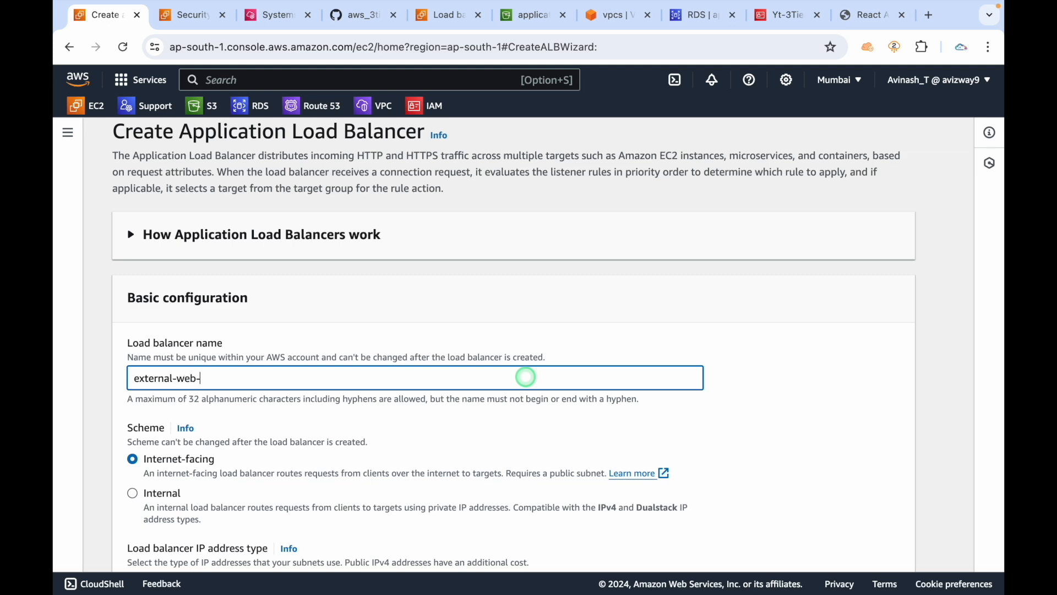
{"action": "scroll", "coordinate": [526, 377], "scroll_direction": "down", "scroll_amount": 3}
{"action": "left_click_drag", "start_coordinate": [217, 273], "coordinate": [138, 270]}
{"action": "scroll", "coordinate": [285, 306], "scroll_direction": "down", "scroll_amount": 5}
{"action": "left_click", "coordinate": [284, 306]}
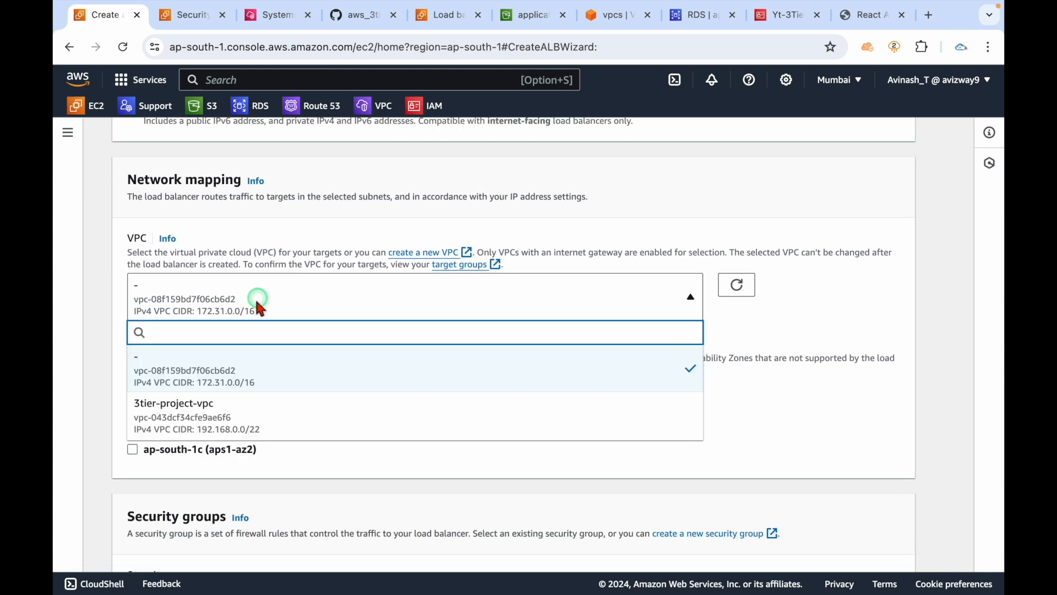
{"action": "left_click", "coordinate": [231, 421]}
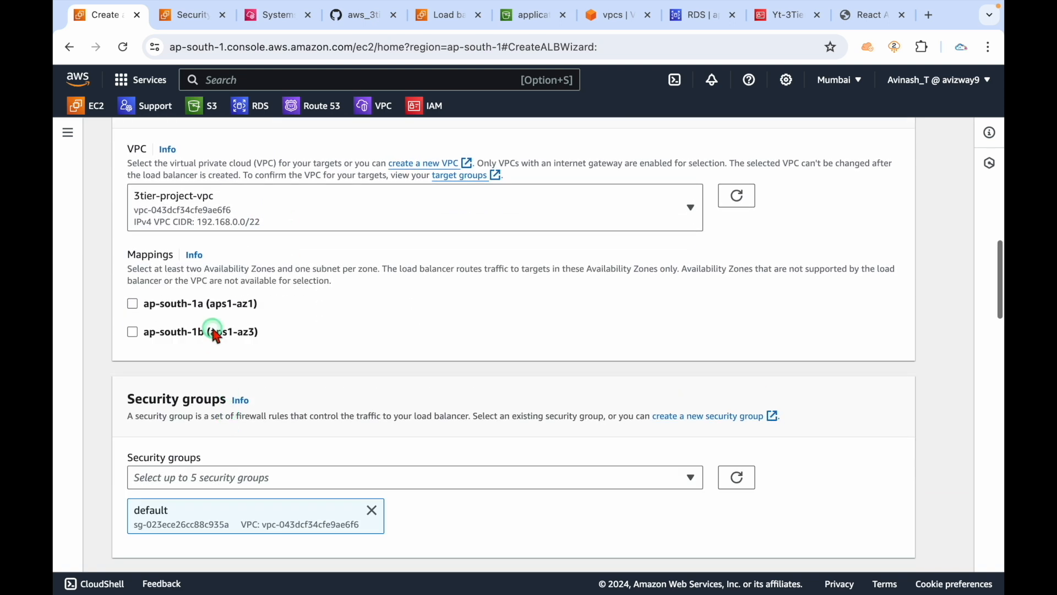
- Map ap-south-1a and ap-south-1b to the public1 and public2 subnets
{"action": "left_click", "coordinate": [208, 305]}
{"action": "left_click", "coordinate": [215, 348]}
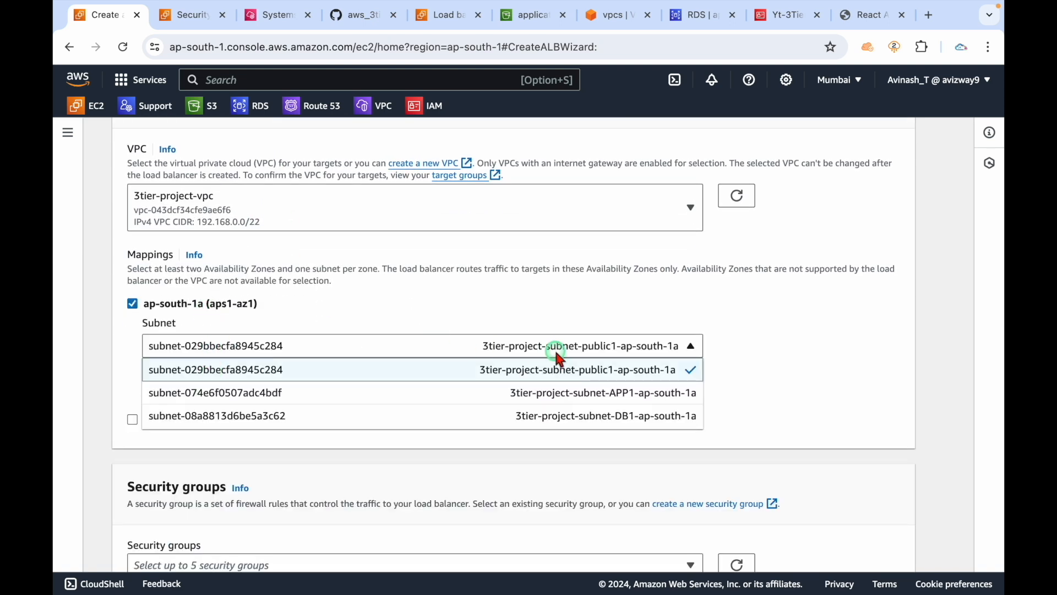
{"action": "left_click", "coordinate": [395, 356]}
{"action": "left_click", "coordinate": [219, 421]}
{"action": "scroll", "coordinate": [219, 421], "scroll_direction": "down", "scroll_amount": 3}
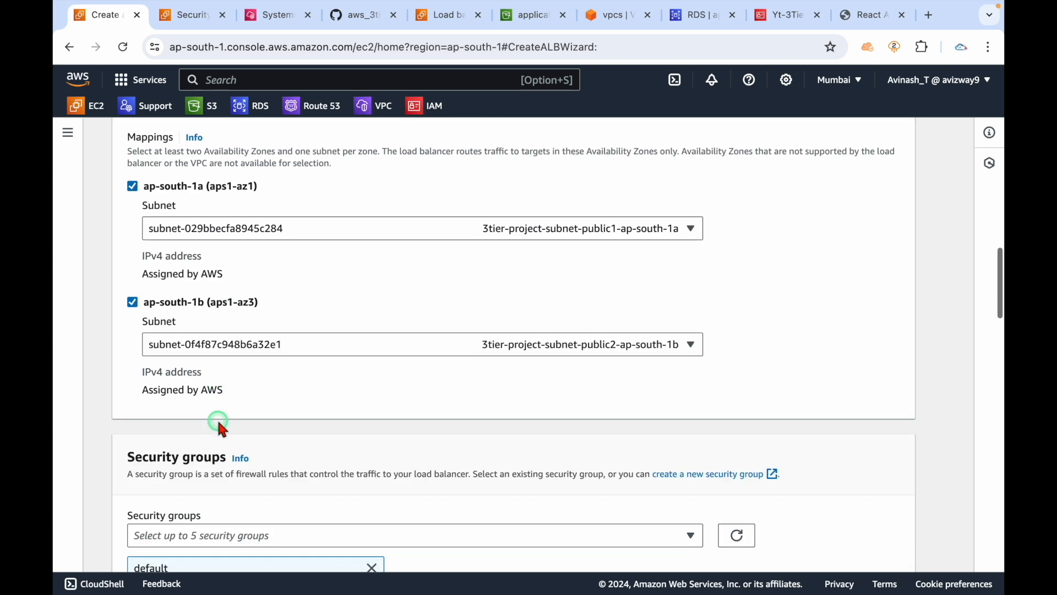
{"action": "left_click", "coordinate": [395, 320]}
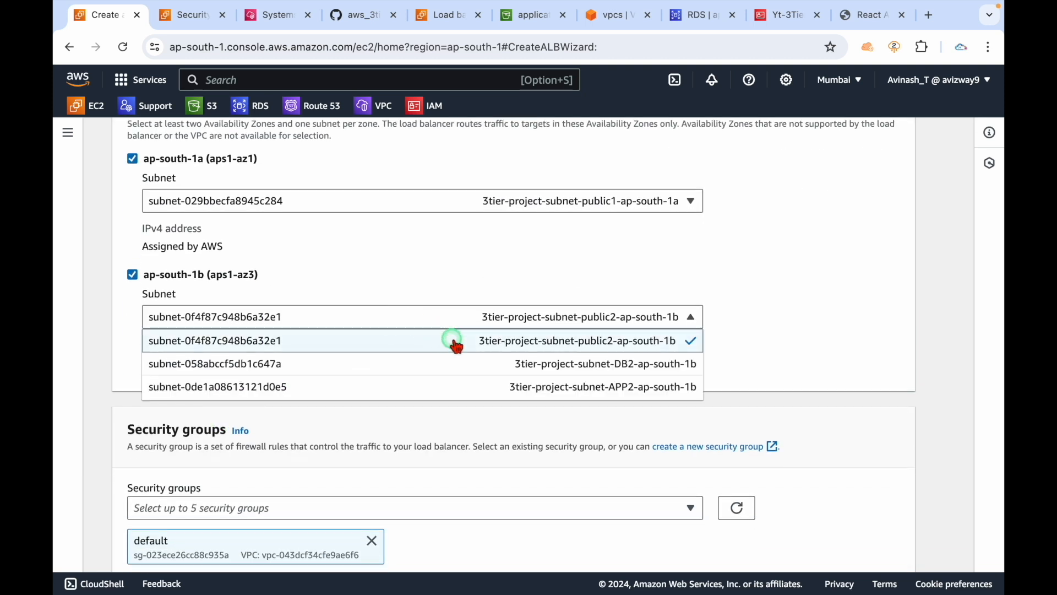
{"action": "left_click", "coordinate": [461, 348]}
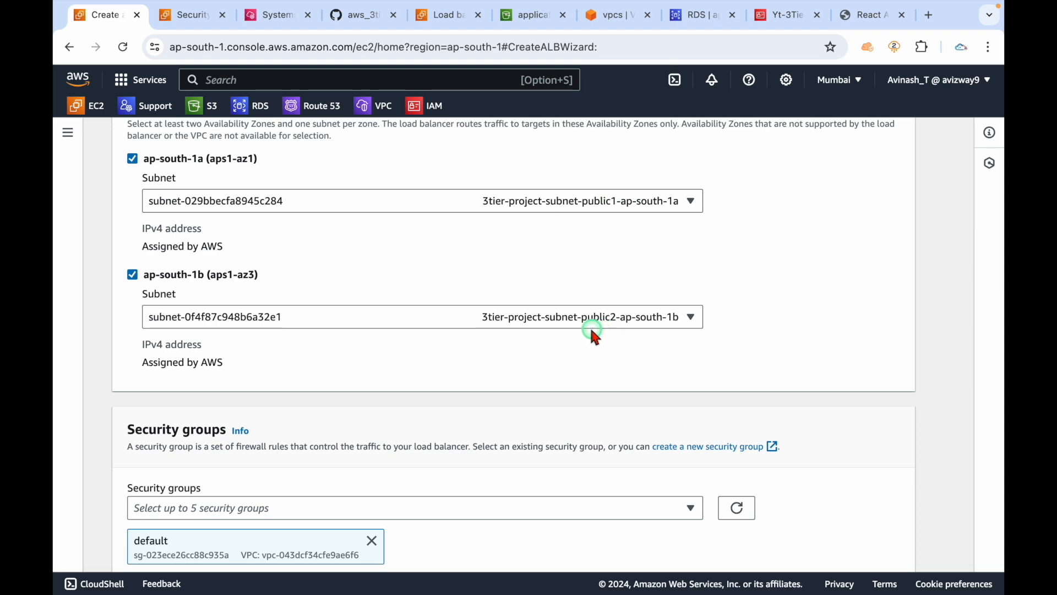
- Replace the default security group with Web-ALB-SG
{"action": "scroll", "coordinate": [677, 304], "scroll_direction": "down", "scroll_amount": 6}
{"action": "left_click", "coordinate": [381, 227]}
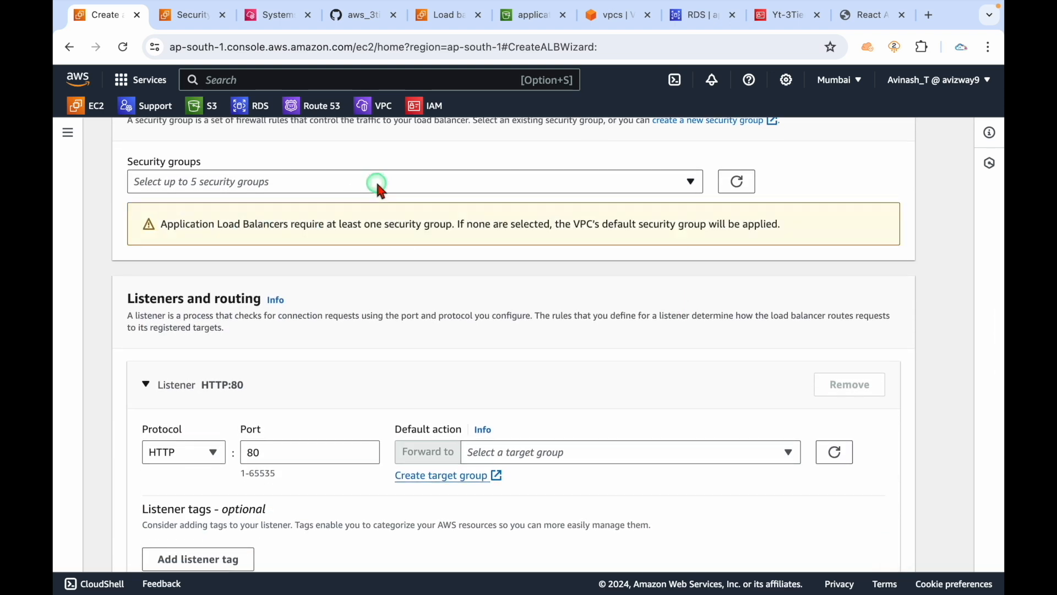
{"action": "left_click", "coordinate": [375, 179]}
{"action": "type", "text": "web"}
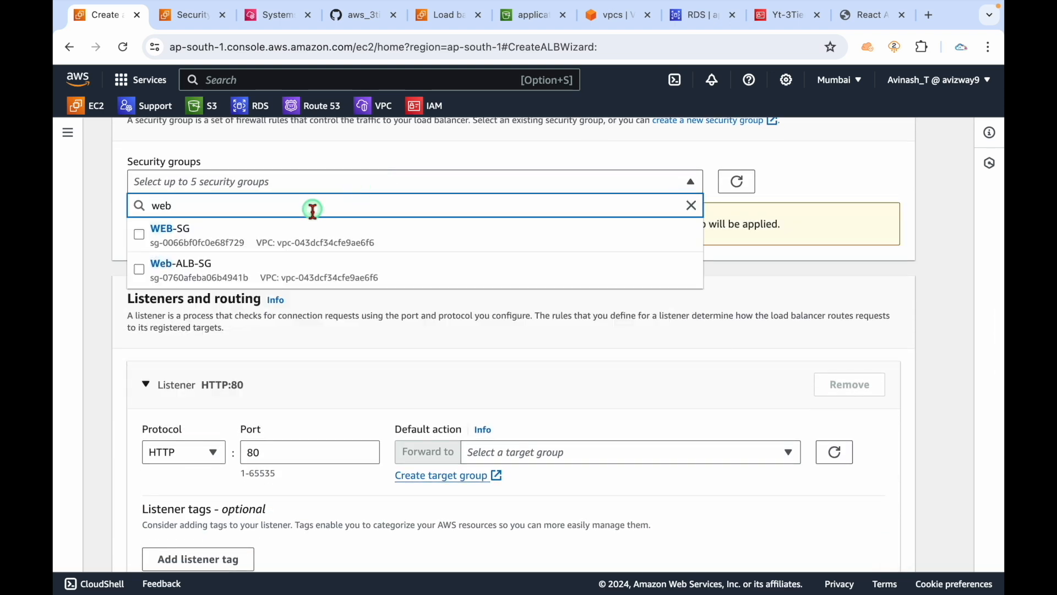
{"action": "left_click", "coordinate": [283, 270]}
{"action": "left_click", "coordinate": [610, 307]}
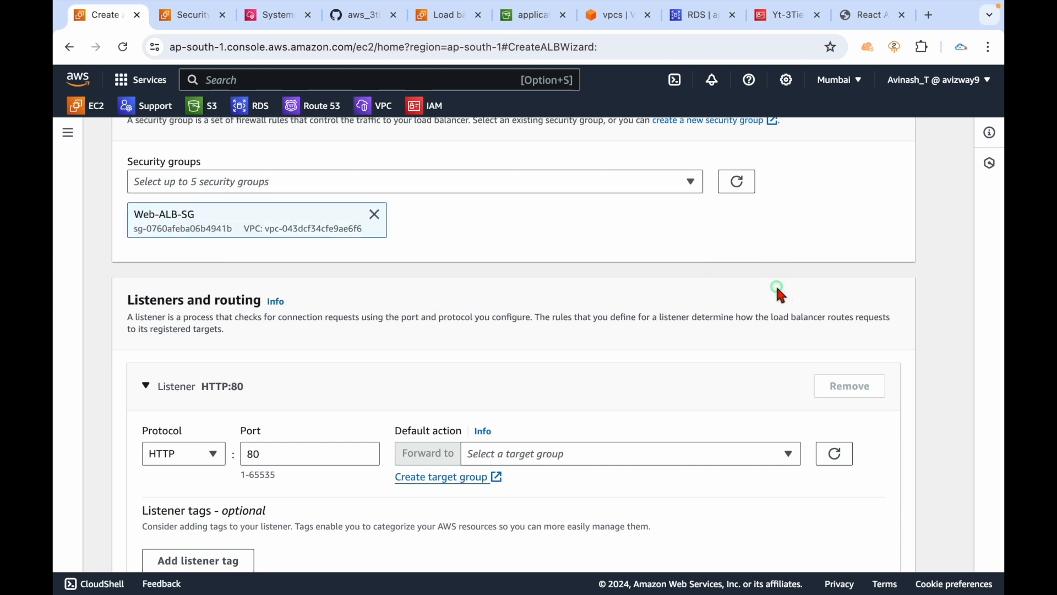
- Forward the HTTP:80 listener to web-tg and create the load balancer
{"action": "scroll", "coordinate": [778, 290], "scroll_direction": "down", "scroll_amount": 4}
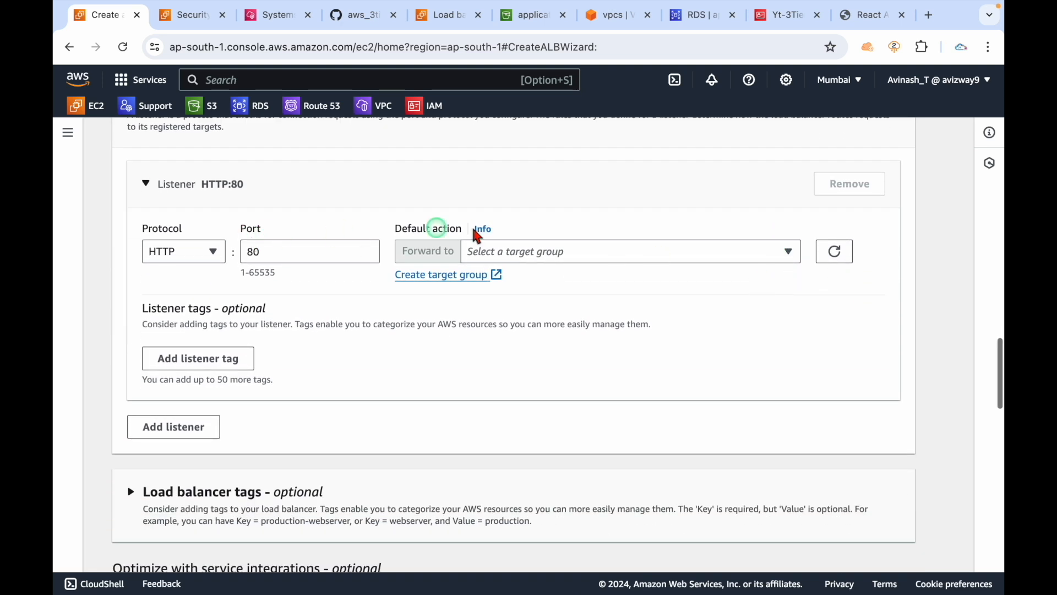
{"action": "left_click", "coordinate": [546, 253]}
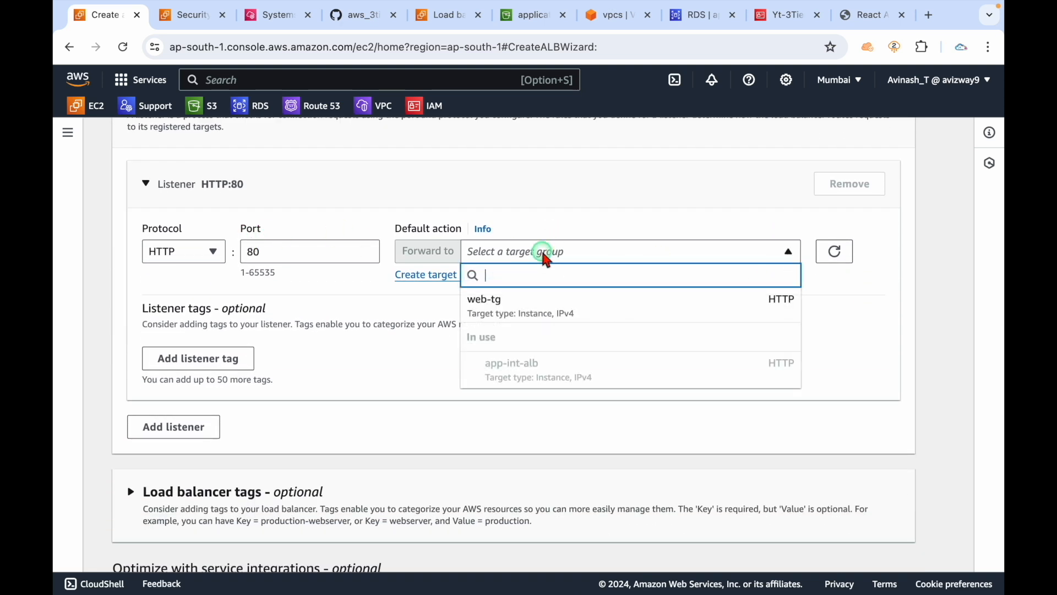
{"action": "left_click", "coordinate": [515, 311]}
{"action": "scroll", "coordinate": [479, 448], "scroll_direction": "down", "scroll_amount": 10}
{"action": "scroll", "coordinate": [478, 448], "scroll_direction": "down", "scroll_amount": 10}
{"action": "left_click", "coordinate": [843, 551]}
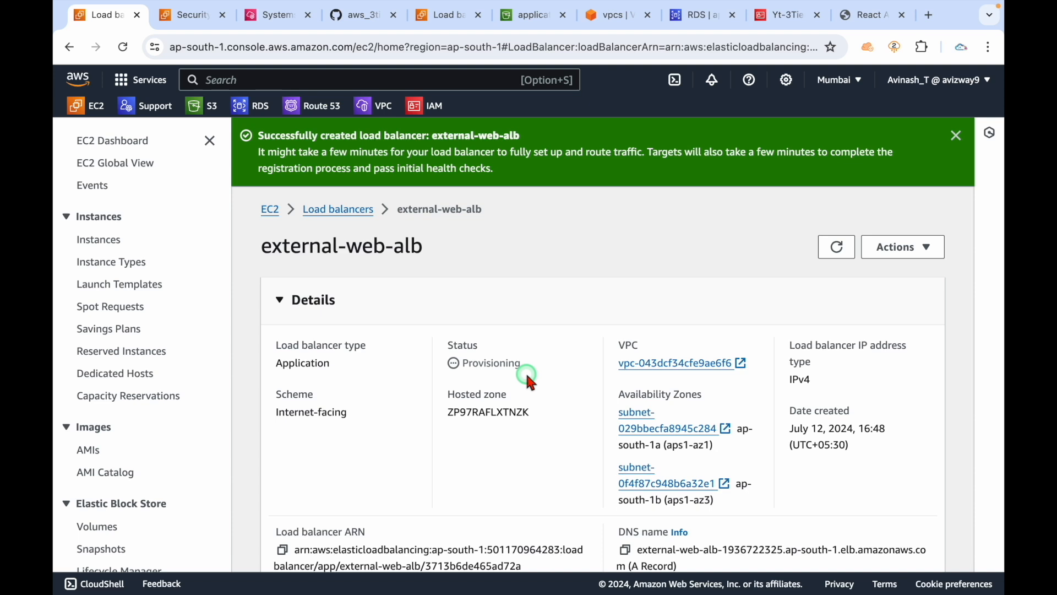
- Check the demo app's address, then review external-web-alb's HTTP:80 listener forwarding to web-tg
{"action": "left_click", "coordinate": [876, 15]}
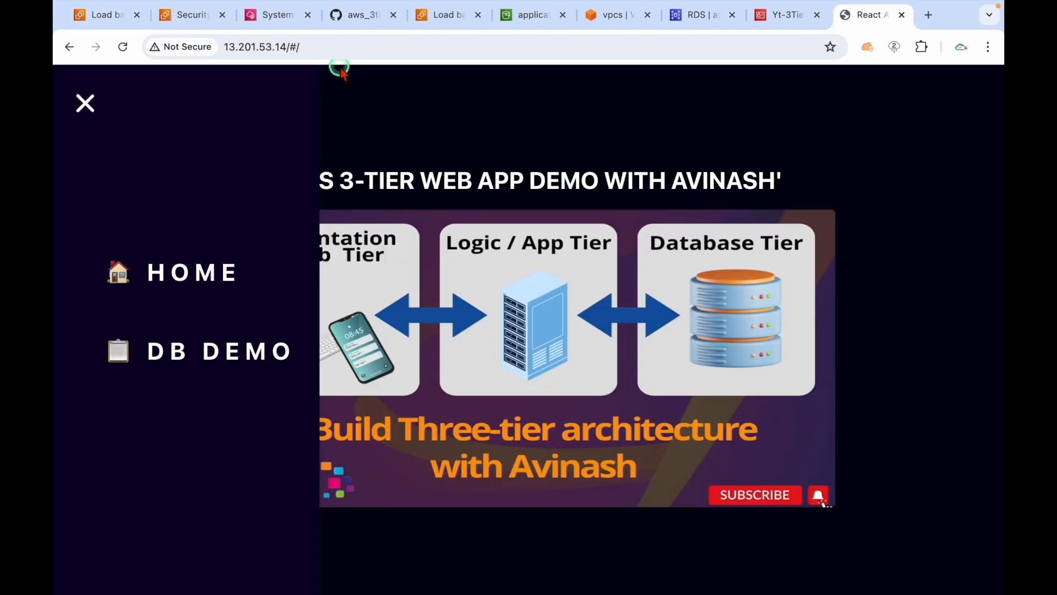
{"action": "left_click", "coordinate": [339, 47]}
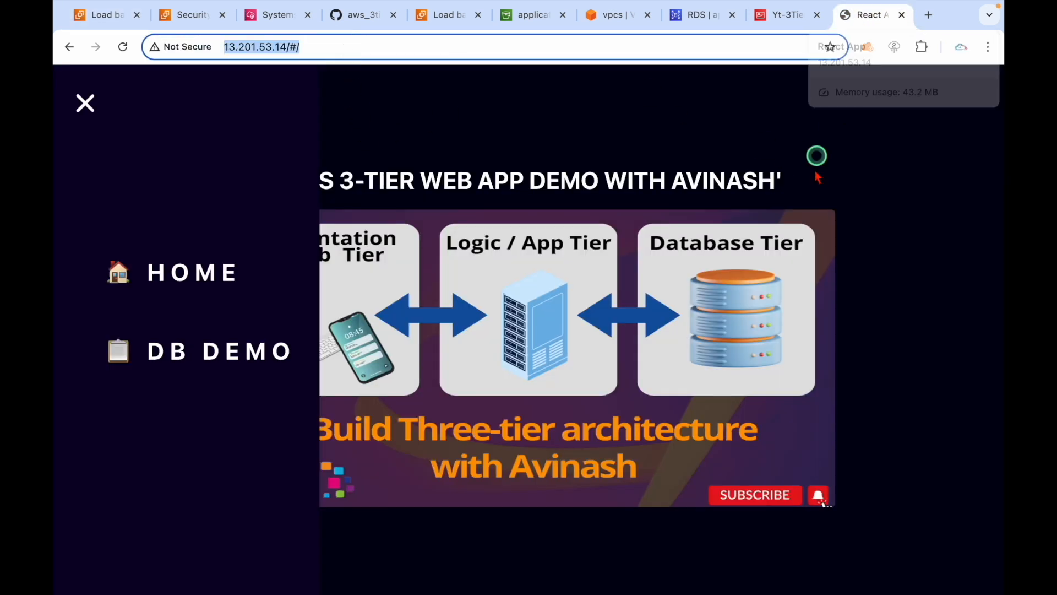
{"action": "left_click", "coordinate": [110, 16]}
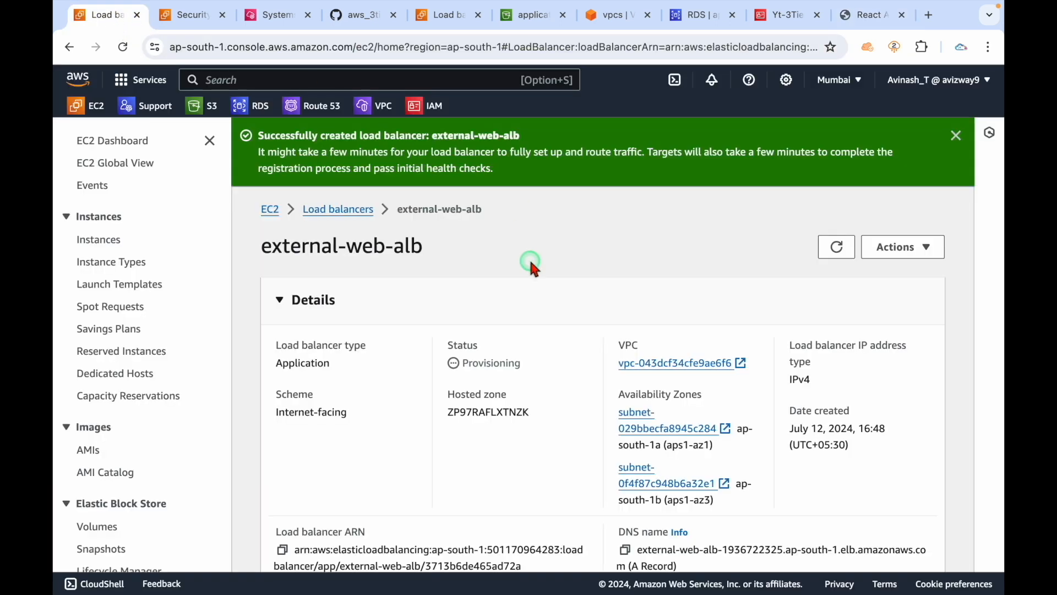
{"action": "left_click", "coordinate": [956, 135]}
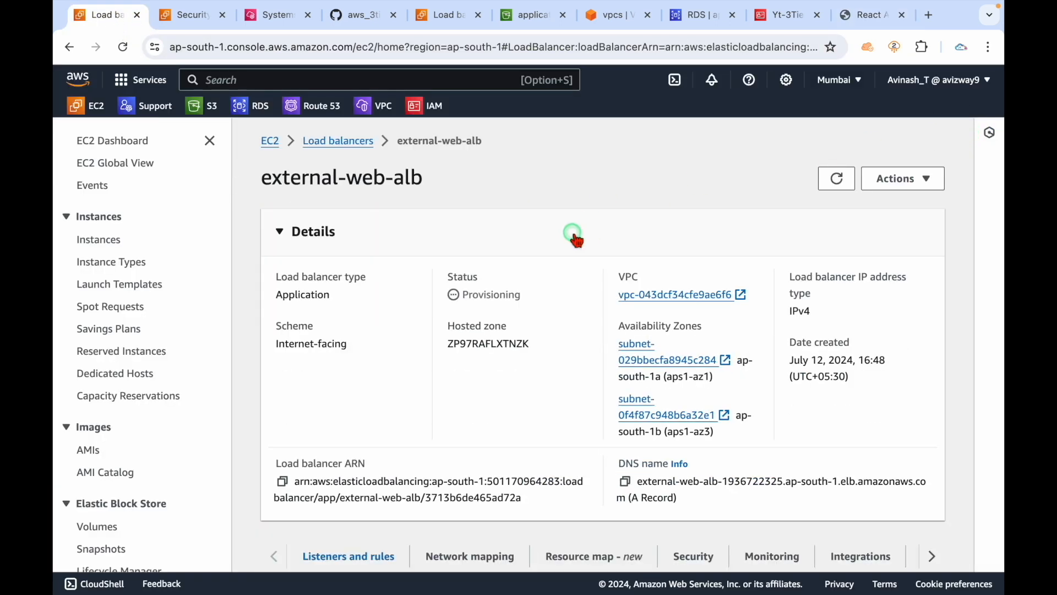
{"action": "left_click", "coordinate": [575, 238]}
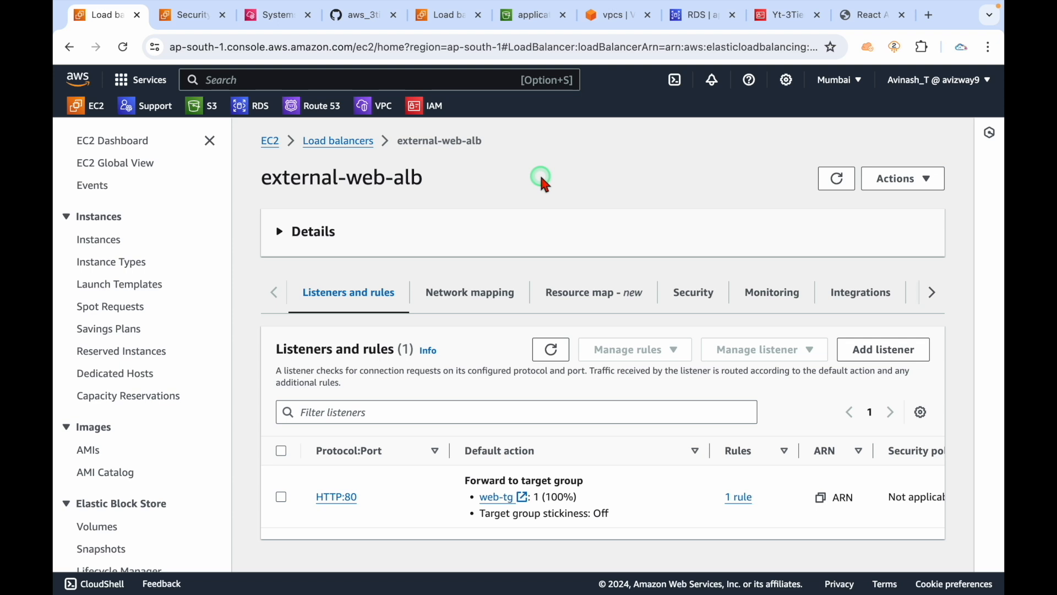
{"action": "left_click", "coordinate": [272, 94], "text": "super"}
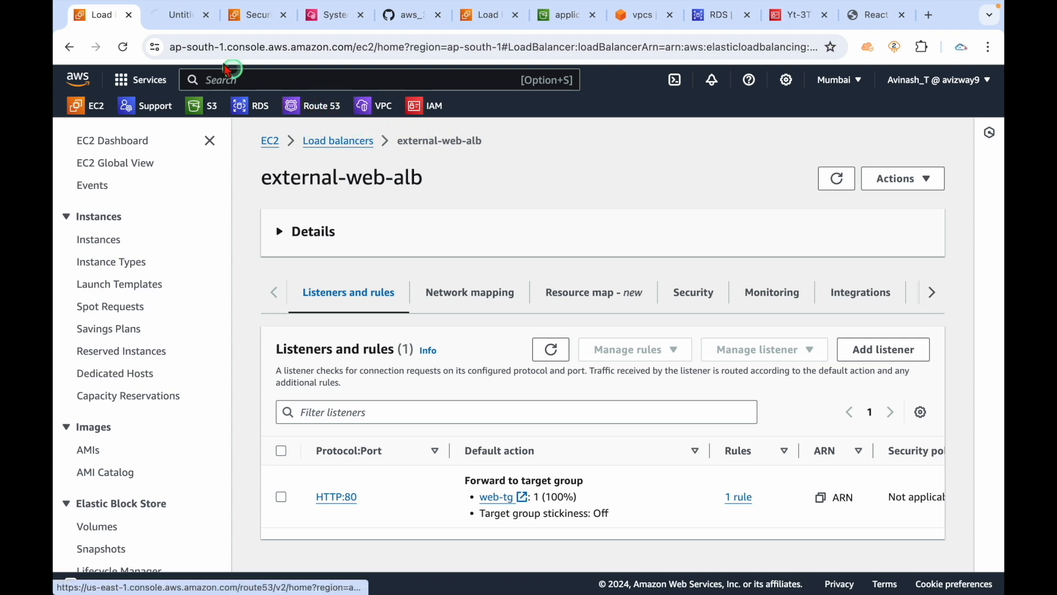
- Open the learnaws.co.in hosted zone in Route 53
{"action": "left_click", "coordinate": [175, 15]}
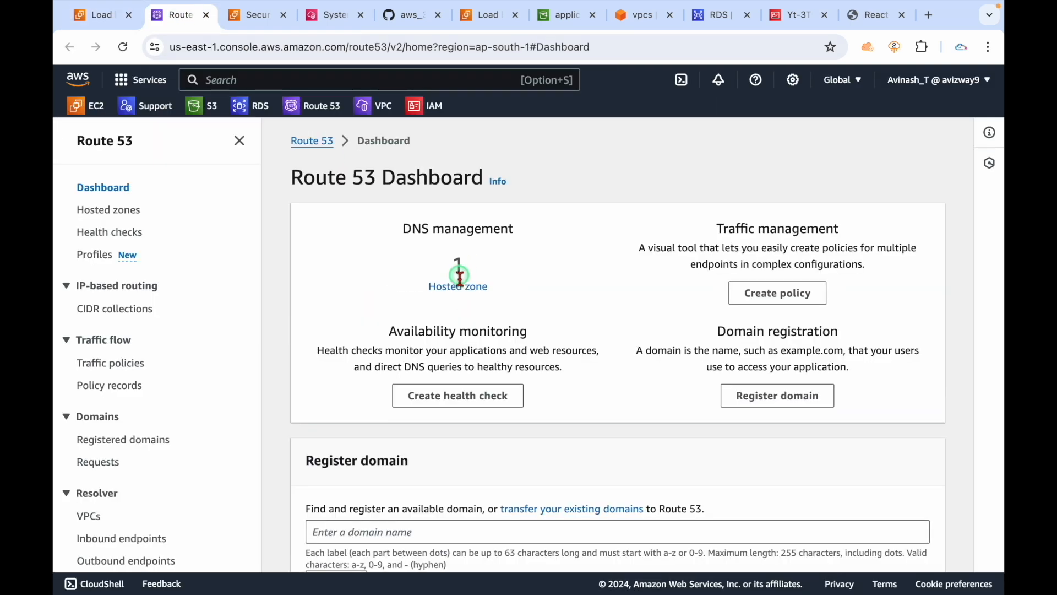
{"action": "left_click", "coordinate": [457, 284]}
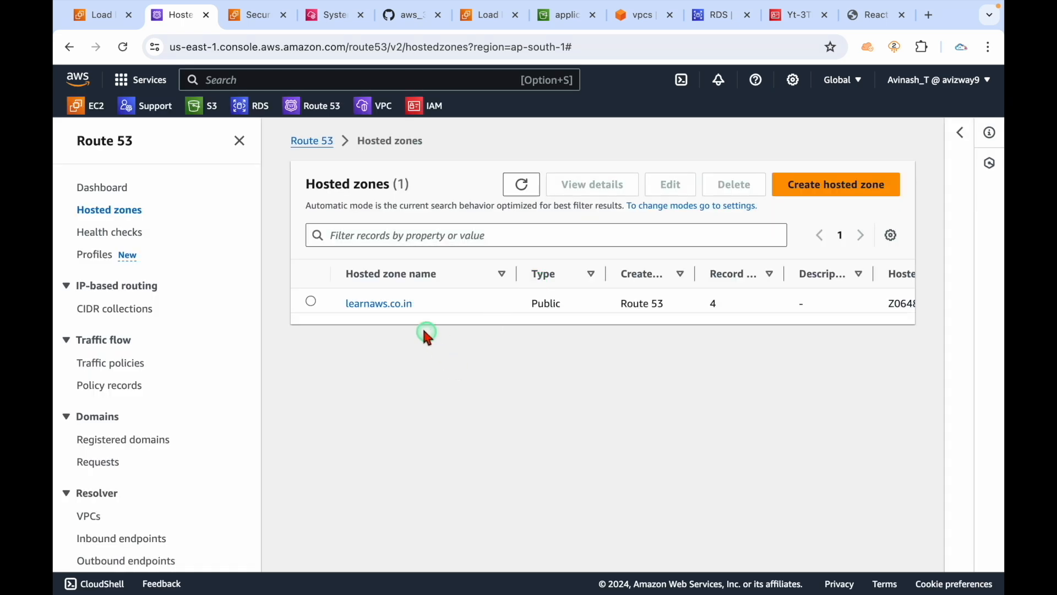
{"action": "left_click", "coordinate": [378, 304]}
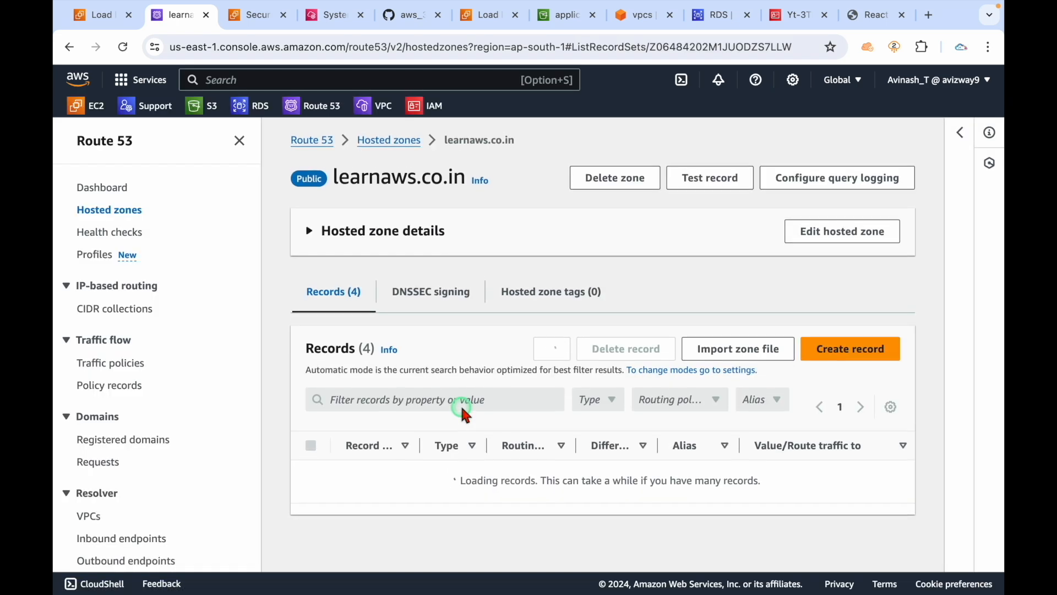
{"action": "scroll", "coordinate": [461, 404], "scroll_direction": "down", "scroll_amount": 3}
- Delete the old learnaws.co.in A record and begin a new record
{"action": "left_click", "coordinate": [312, 382]}
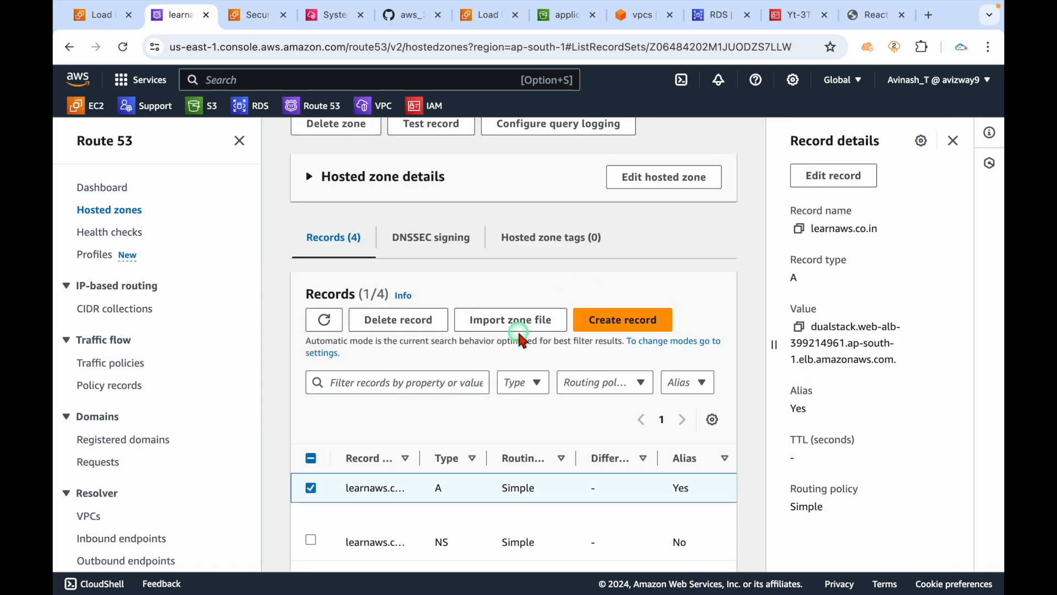
{"action": "left_click", "coordinate": [391, 322]}
{"action": "left_click", "coordinate": [701, 471]}
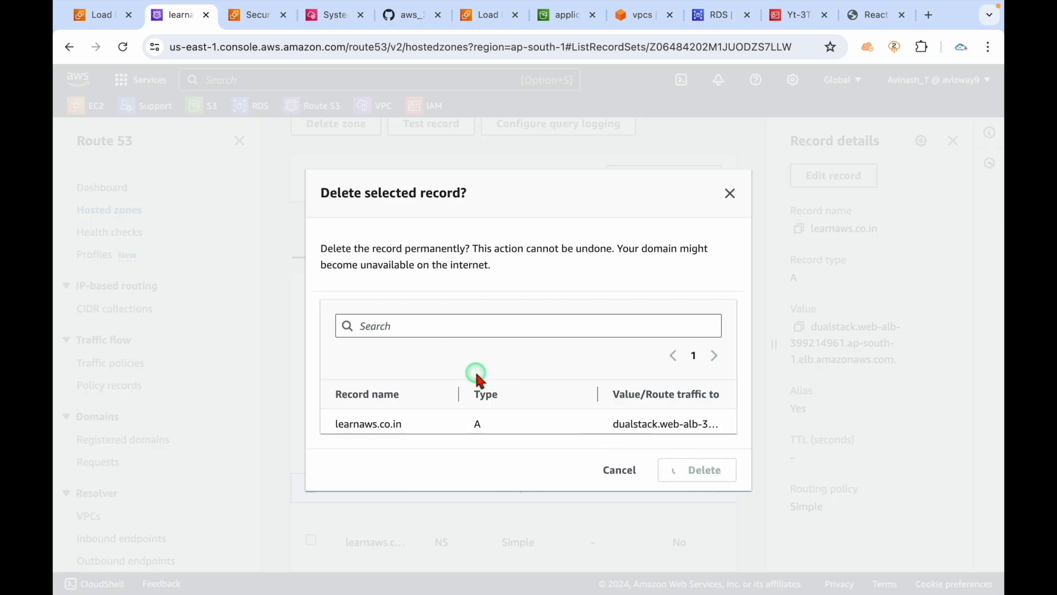
{"action": "left_click", "coordinate": [954, 139]}
{"action": "left_click", "coordinate": [929, 136]}
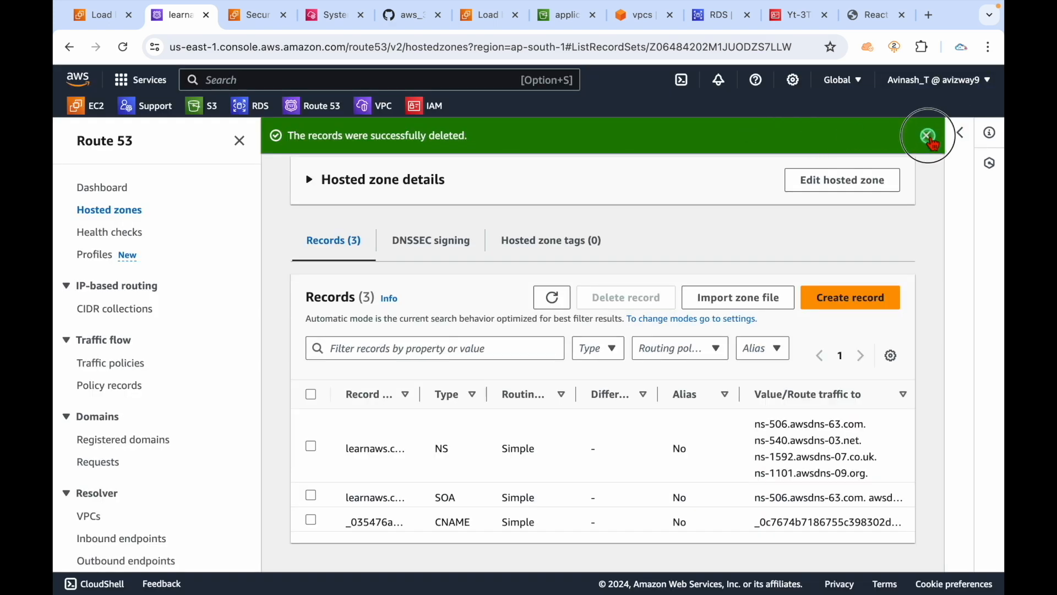
{"action": "left_click", "coordinate": [859, 288]}
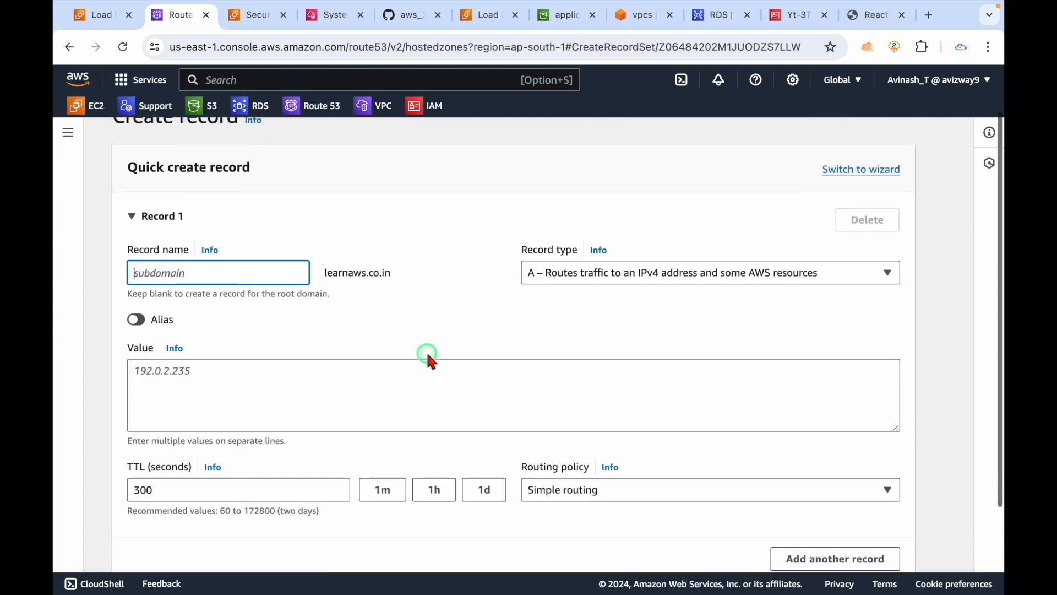
- Create the root A record as an Application Load Balancer alias to external-web-alb in Asia Pacific (Mumbai)
{"action": "scroll", "coordinate": [429, 357], "scroll_direction": "down", "scroll_amount": 1}
{"action": "left_click", "coordinate": [136, 249]}
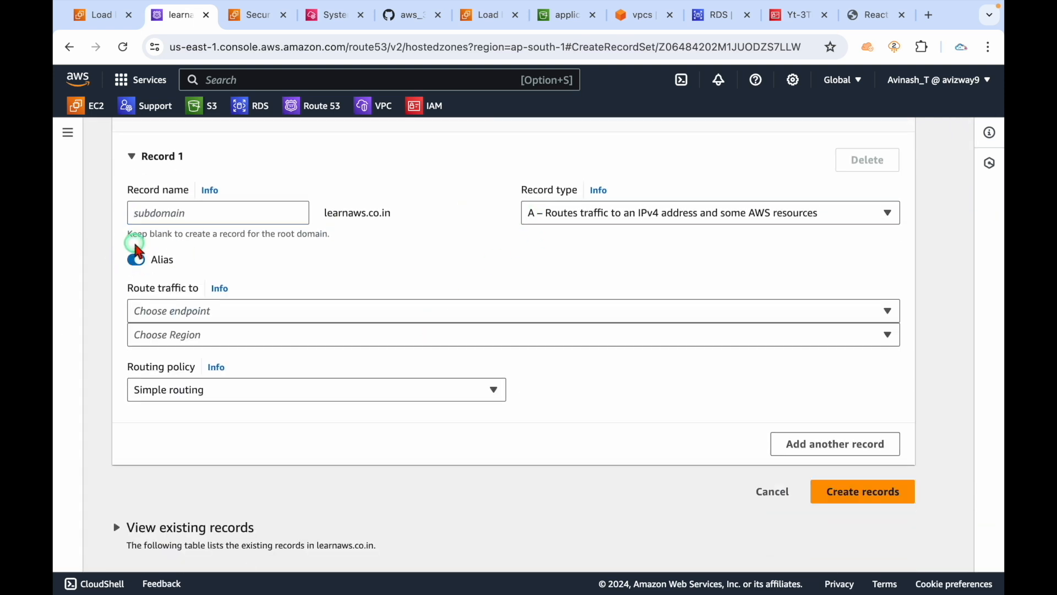
{"action": "left_click", "coordinate": [328, 310]}
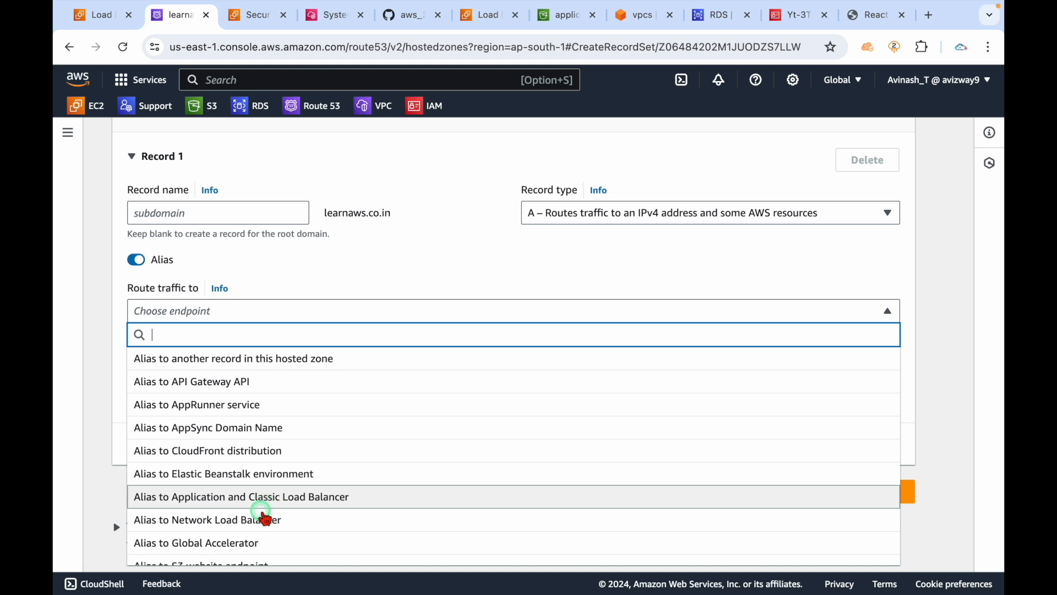
{"action": "left_click", "coordinate": [267, 497]}
{"action": "left_click", "coordinate": [260, 336]}
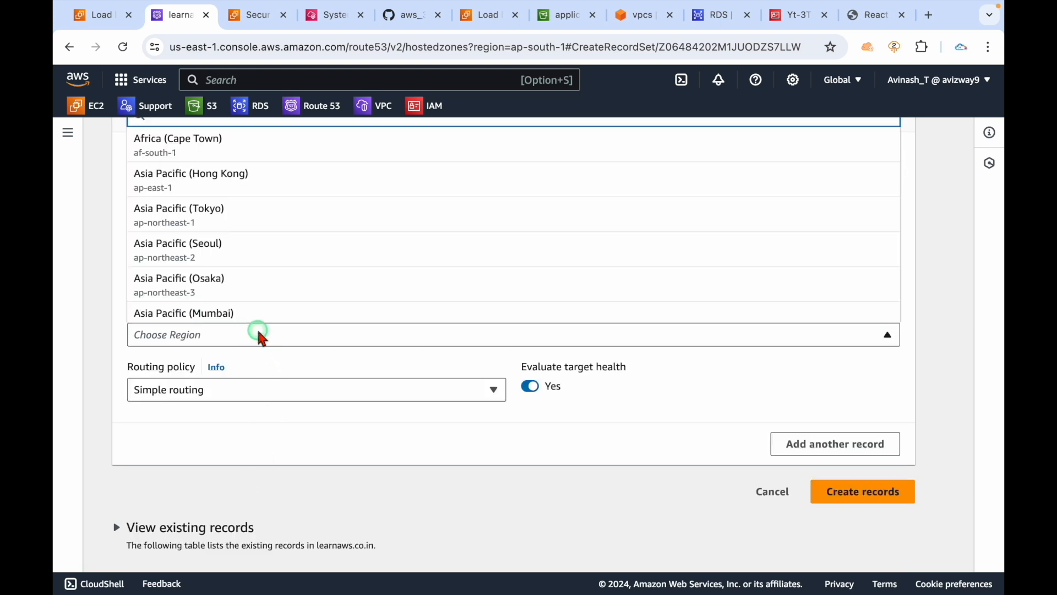
{"action": "left_click", "coordinate": [251, 313]}
{"action": "left_click", "coordinate": [269, 368]}
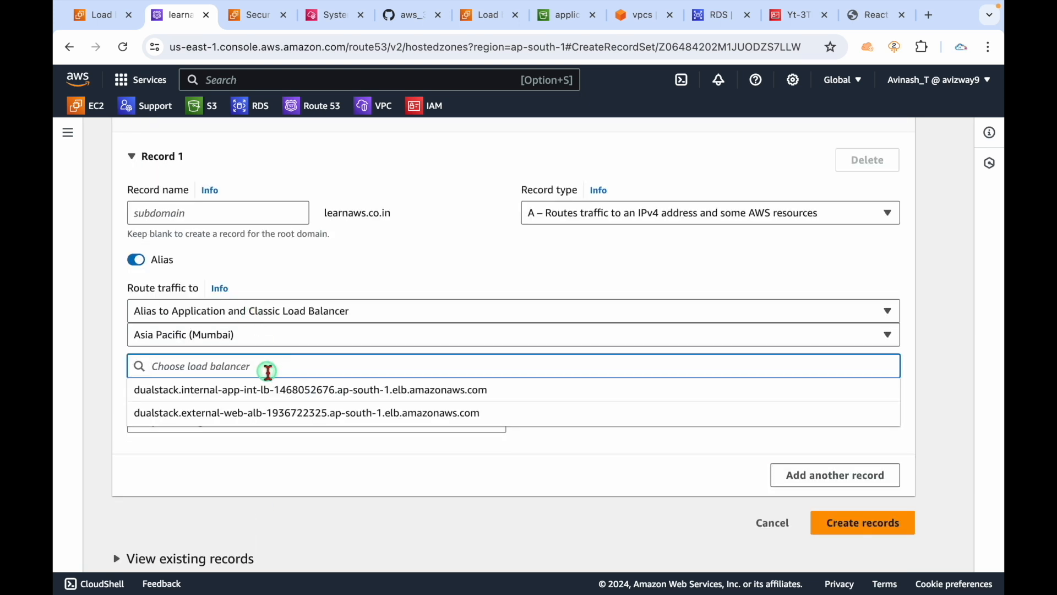
{"action": "left_click", "coordinate": [204, 414]}
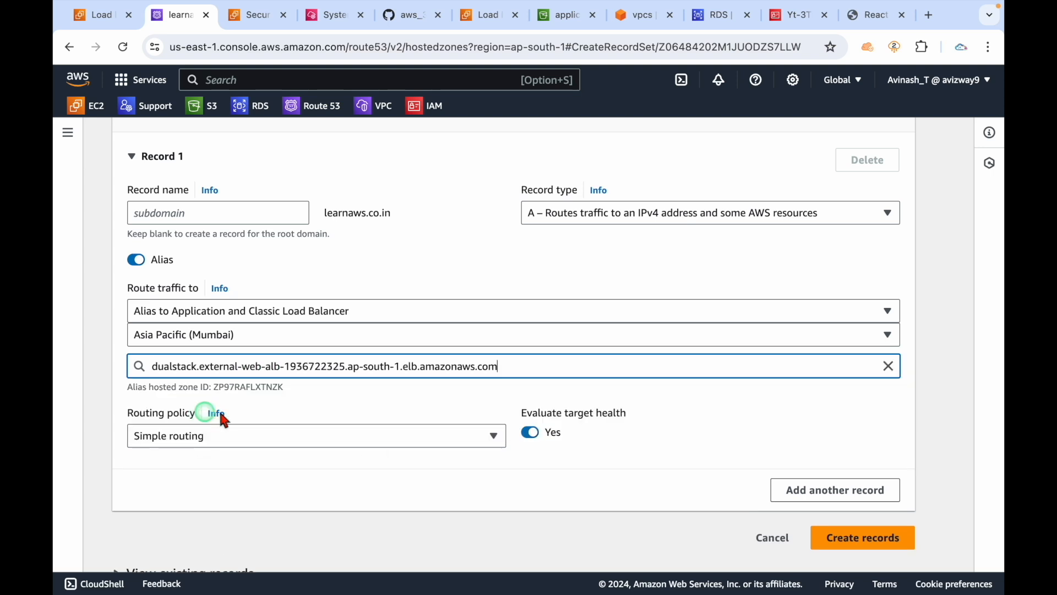
{"action": "scroll", "coordinate": [473, 476], "scroll_direction": "down", "scroll_amount": 1}
{"action": "left_click", "coordinate": [846, 489]}
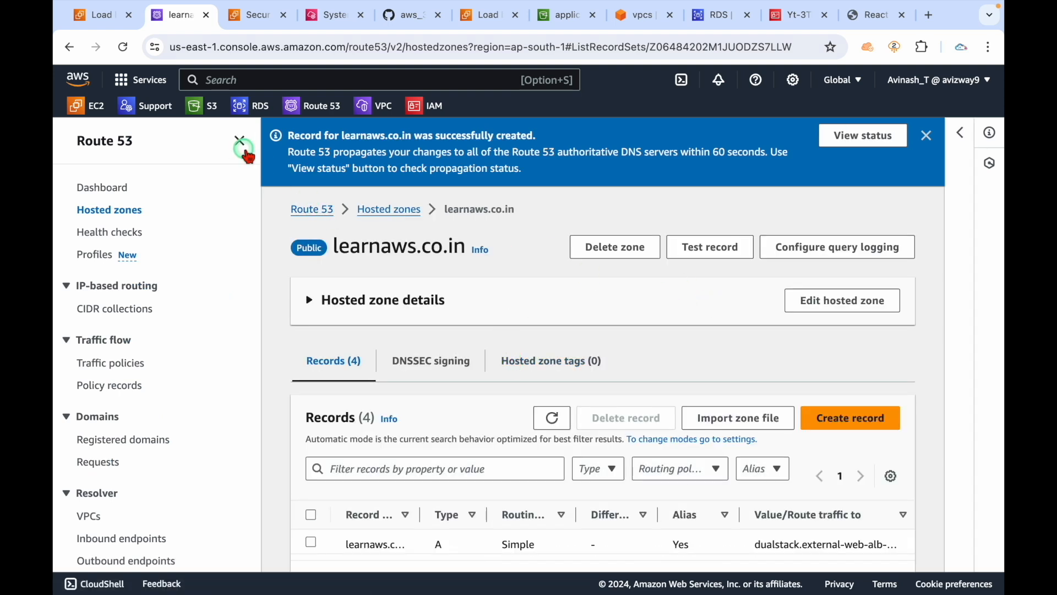
{"action": "left_click_drag", "start_coordinate": [332, 243], "coordinate": [545, 245]}
{"action": "left_click", "coordinate": [530, 248]}
- Confirm external-web-alb's status is Active, copy its DNS name and start a new browser tab
{"action": "left_click", "coordinate": [99, 15]}
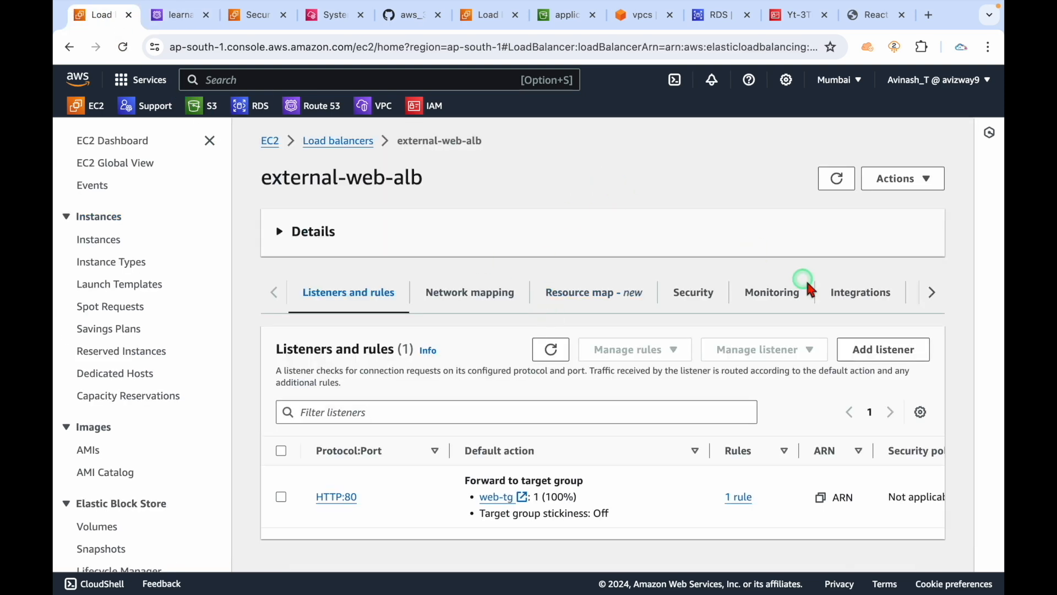
{"action": "left_click", "coordinate": [329, 232]}
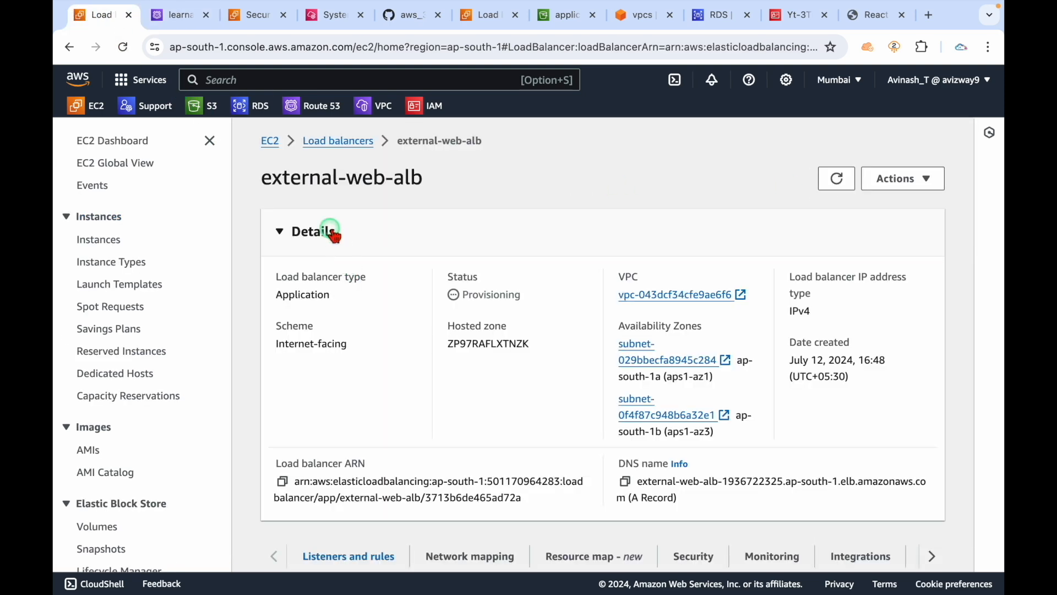
{"action": "left_click_drag", "start_coordinate": [509, 292], "coordinate": [446, 292]}
{"action": "left_click", "coordinate": [542, 297]}
{"action": "left_click", "coordinate": [626, 481]}
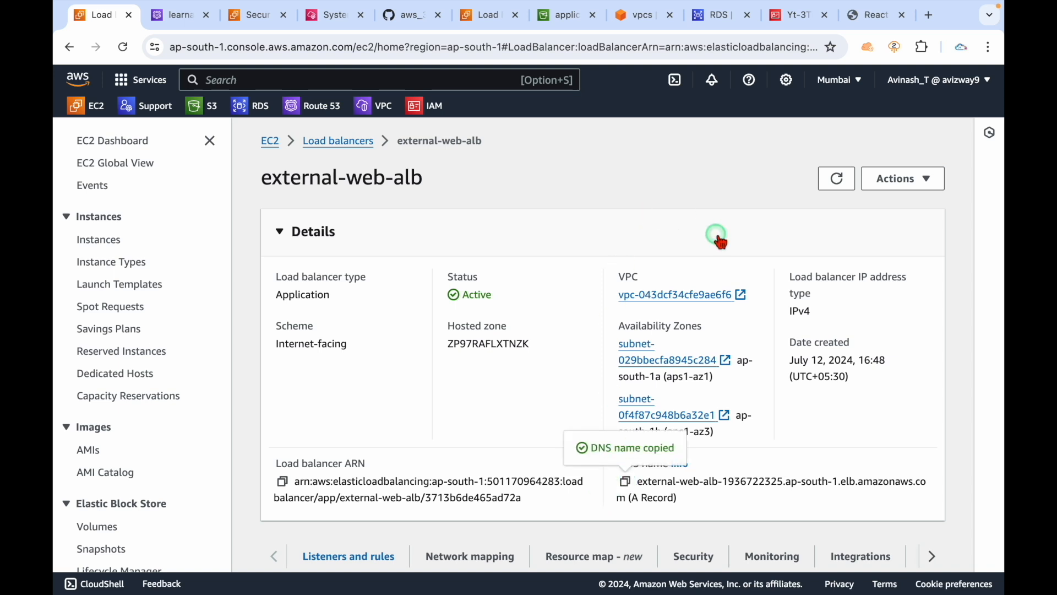
{"action": "left_click", "coordinate": [931, 15]}
{"action": "key", "text": "super+v"}
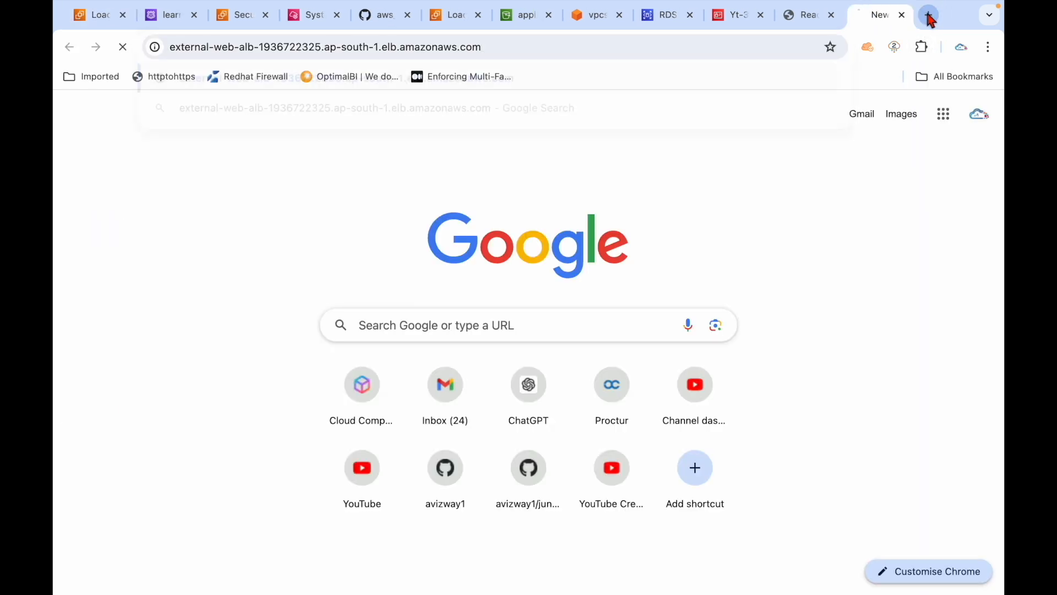
{"action": "key", "text": "Return"}
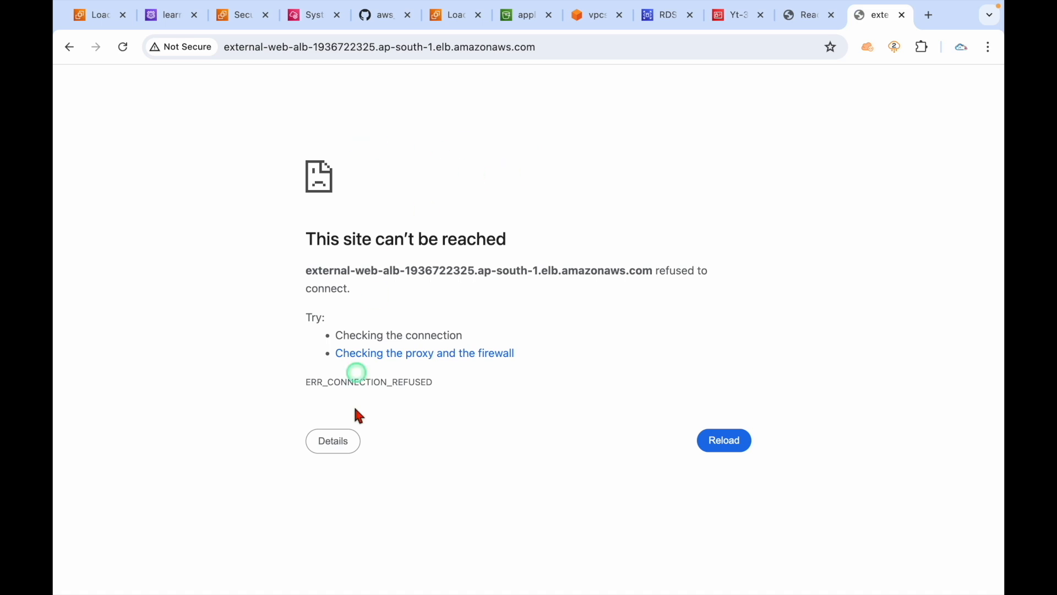
{"action": "left_click", "coordinate": [559, 47]}
{"action": "key", "text": "Left"}
{"action": "key", "text": "BackSpace"}
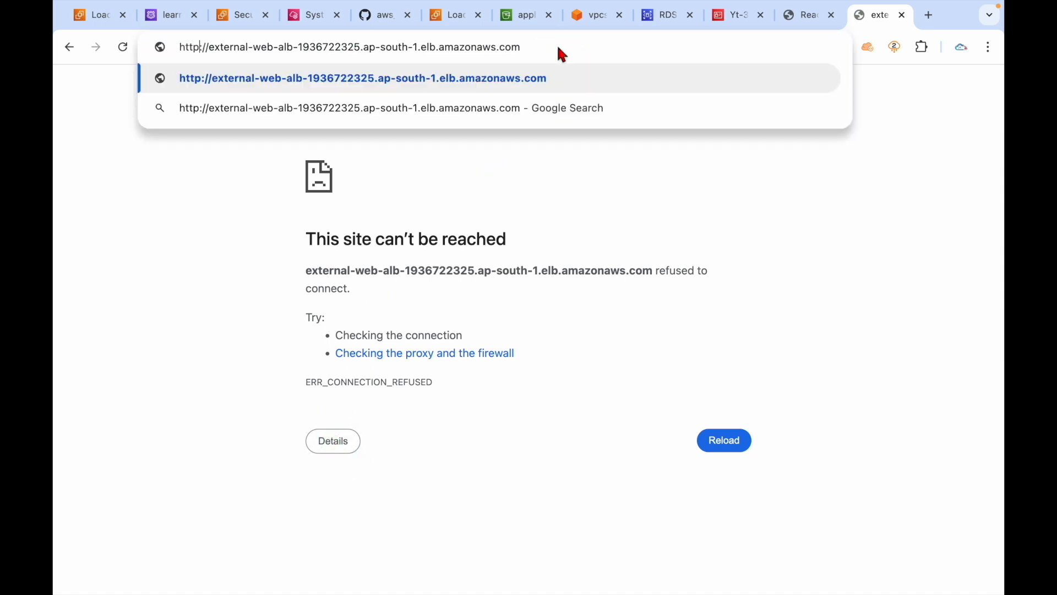
{"action": "key", "text": "Return"}
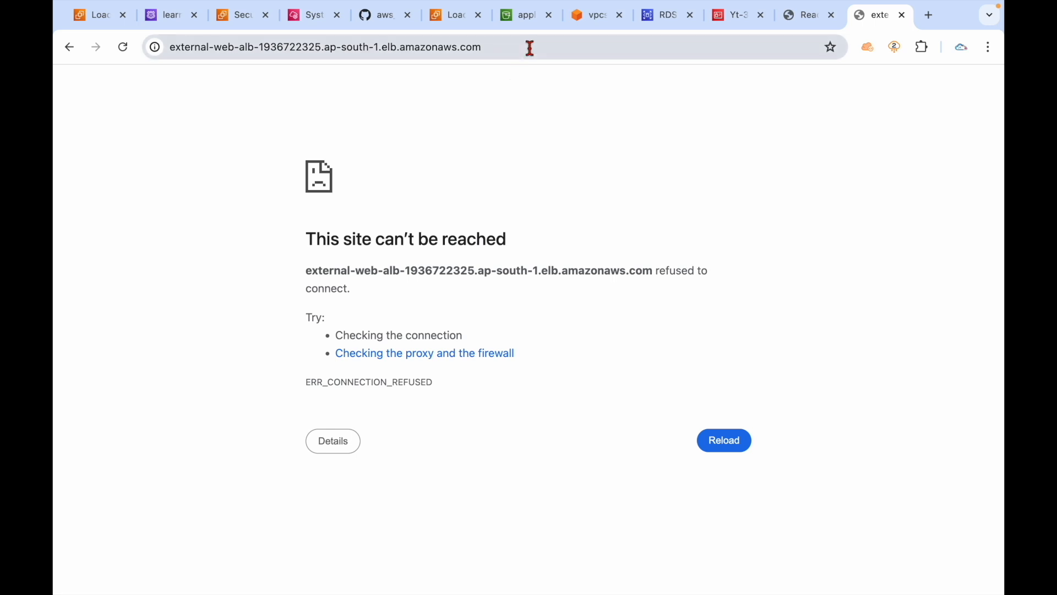
{"action": "left_click", "coordinate": [530, 48]}
{"action": "key", "text": "Left"}
{"action": "key", "text": "Left"}
{"action": "key", "text": "Left"}
{"action": "key", "text": "BackSpace"}
{"action": "key", "text": "Return"}
{"action": "left_click", "coordinate": [529, 46]}
{"action": "key", "text": "super+c"}
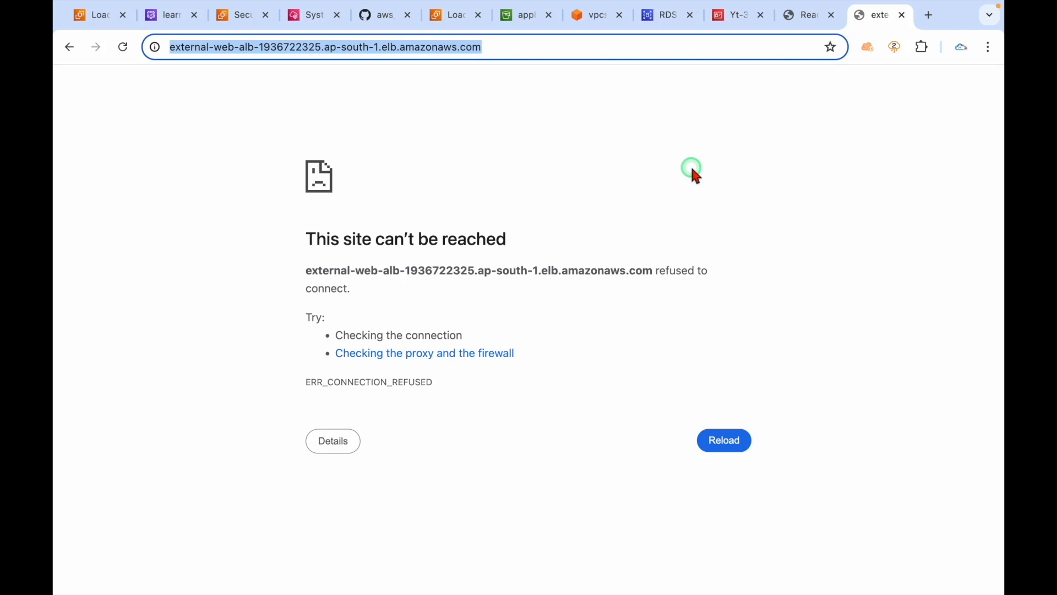
- Retry the ALB address in an incognito window, close it, and open a fresh tab
{"action": "left_click", "coordinate": [989, 47]}
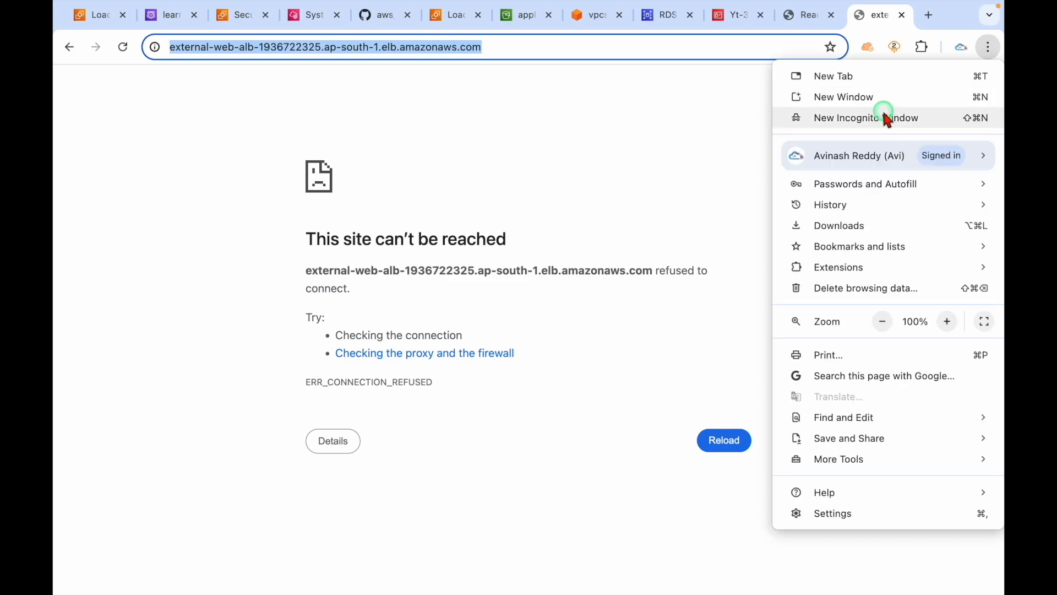
{"action": "left_click", "coordinate": [887, 117]}
{"action": "key", "text": "super+v"}
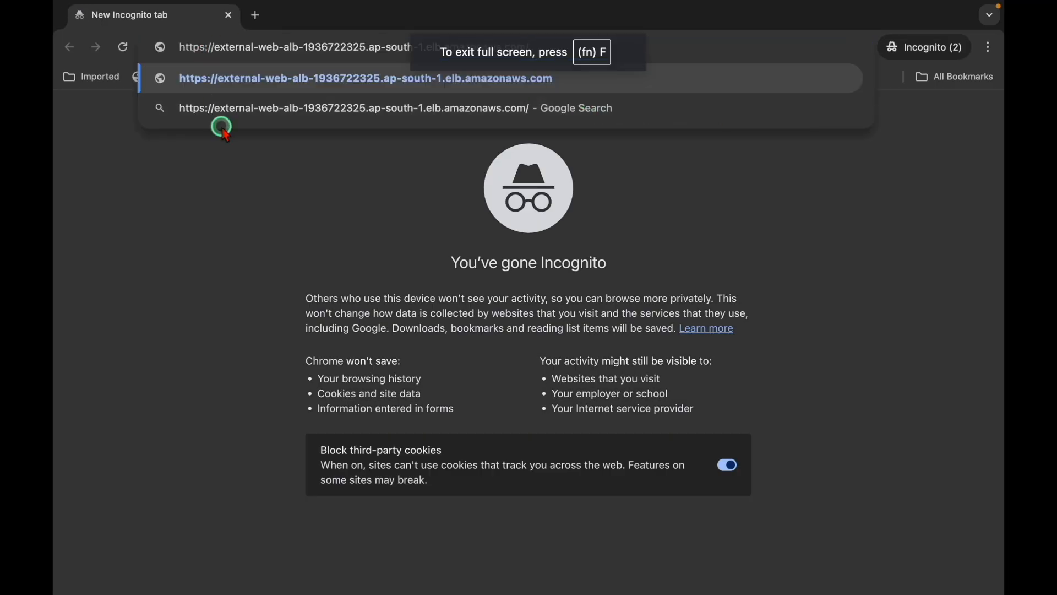
{"action": "key", "text": "Return"}
{"action": "left_click", "coordinate": [180, 48]}
{"action": "left_click", "coordinate": [180, 48]}
{"action": "left_click_drag", "start_coordinate": [196, 48], "coordinate": [177, 48]}
{"action": "left_click", "coordinate": [228, 15]}
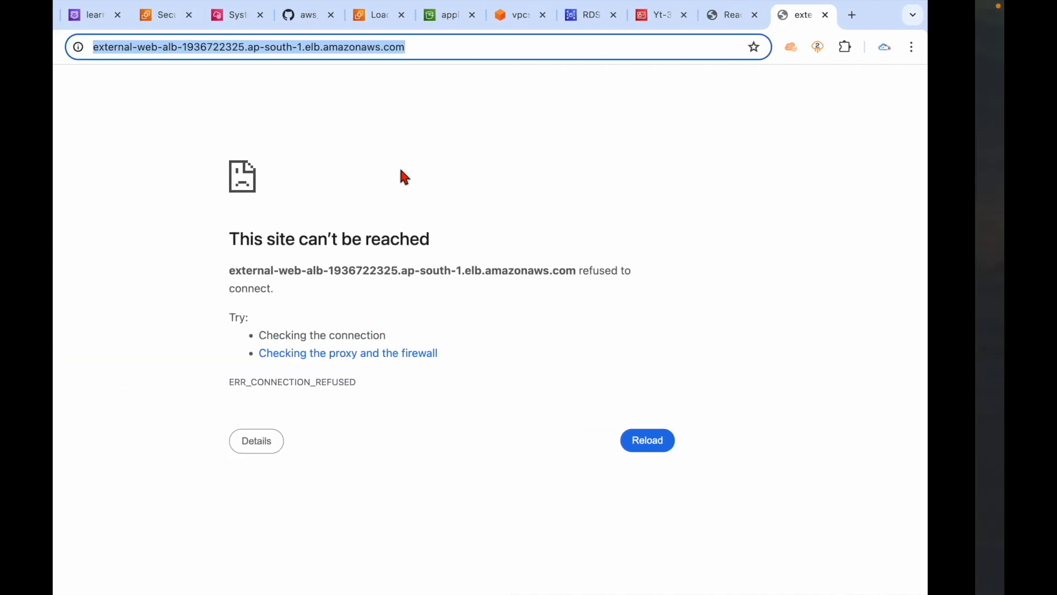
{"action": "left_click", "coordinate": [929, 17]}
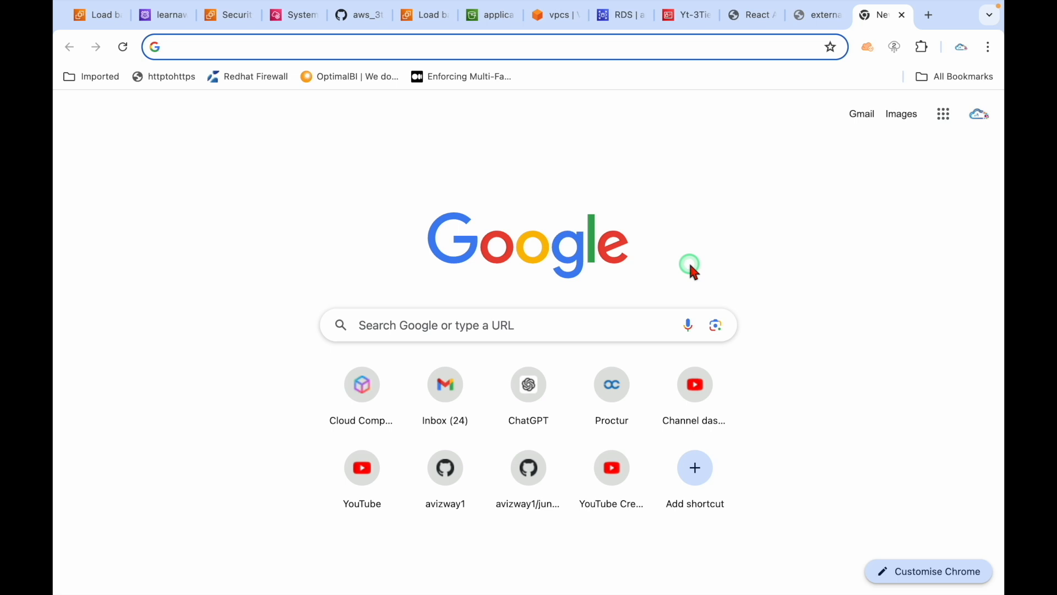
- Try learnaws.co.in over HTTPS and plain HTTP; both attempts are refused
{"action": "type", "text": "lear"}
{"action": "key", "text": "Return"}
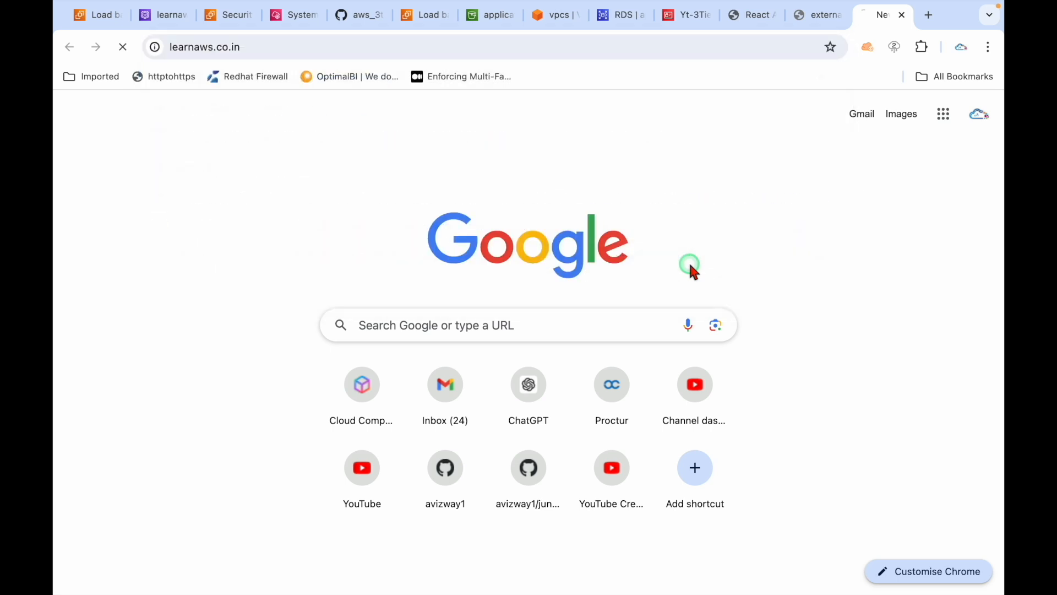
{"action": "left_click", "coordinate": [413, 54]}
{"action": "key", "text": "Left"}
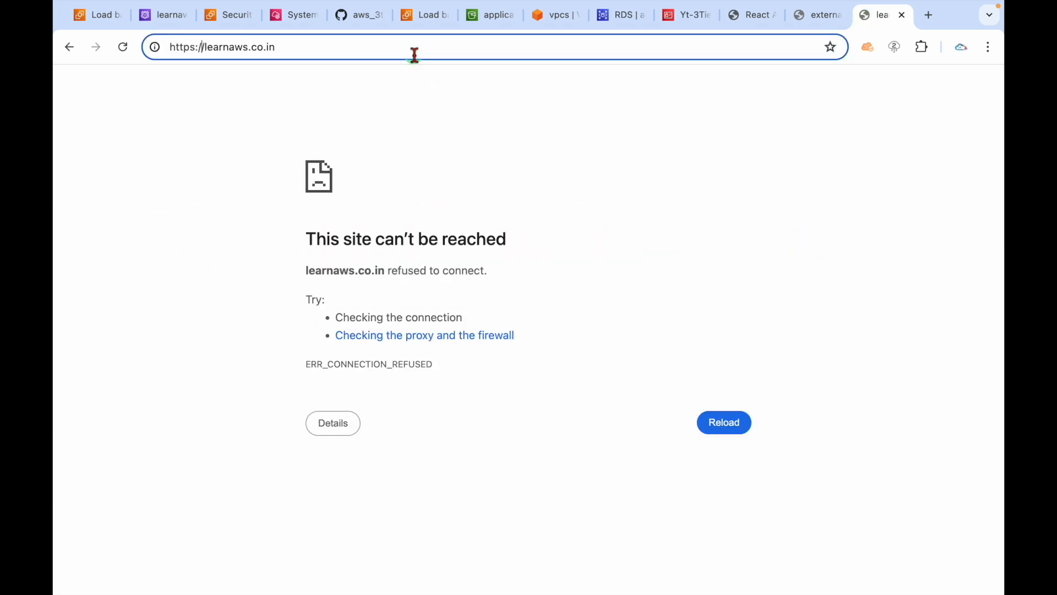
{"action": "key", "text": "BackSpace"}
{"action": "key", "text": "Return"}
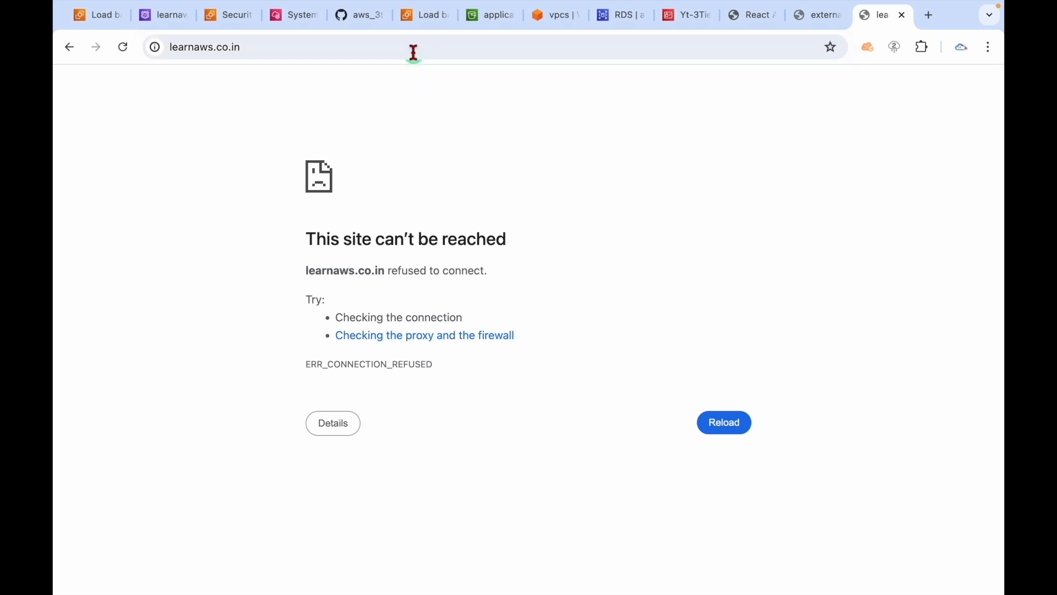
{"action": "left_click", "coordinate": [413, 53]}
{"action": "key", "text": "Left"}
{"action": "key", "text": "ctrl+shift+Left"}
{"action": "key", "text": "shift+Right"}
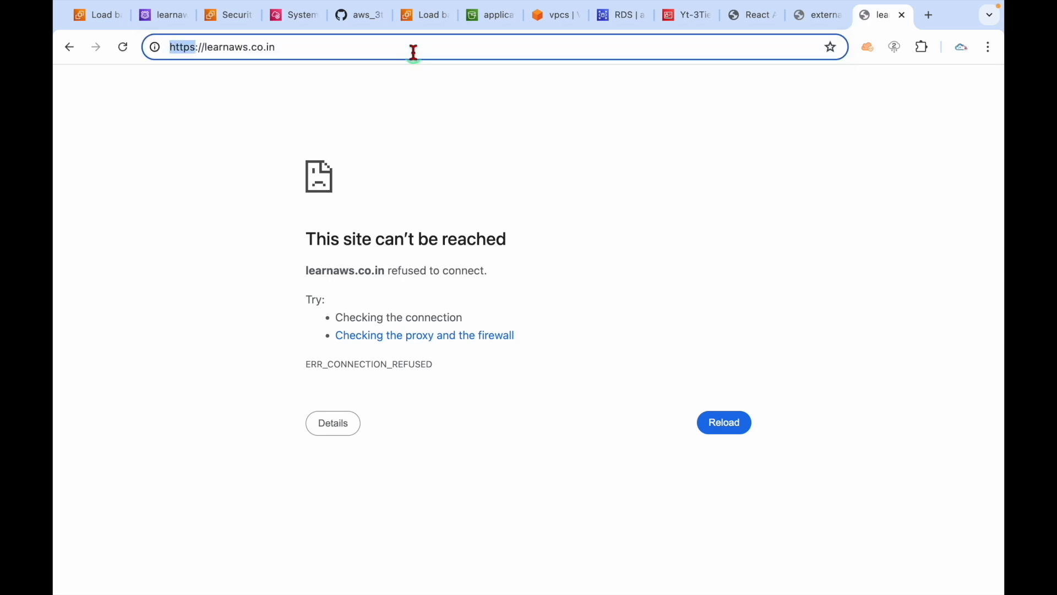
{"action": "left_click", "coordinate": [540, 140]}
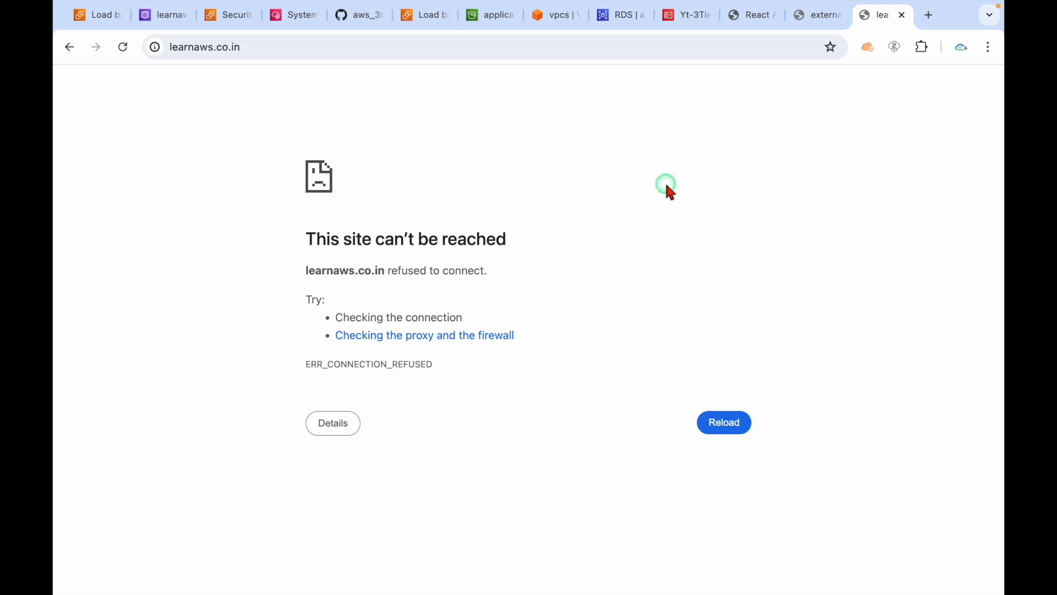
- Back on the Route 53 learnaws.co.in hosted zone, search the console for acm
{"action": "left_click", "coordinate": [165, 15]}
{"action": "left_click", "coordinate": [318, 77]}
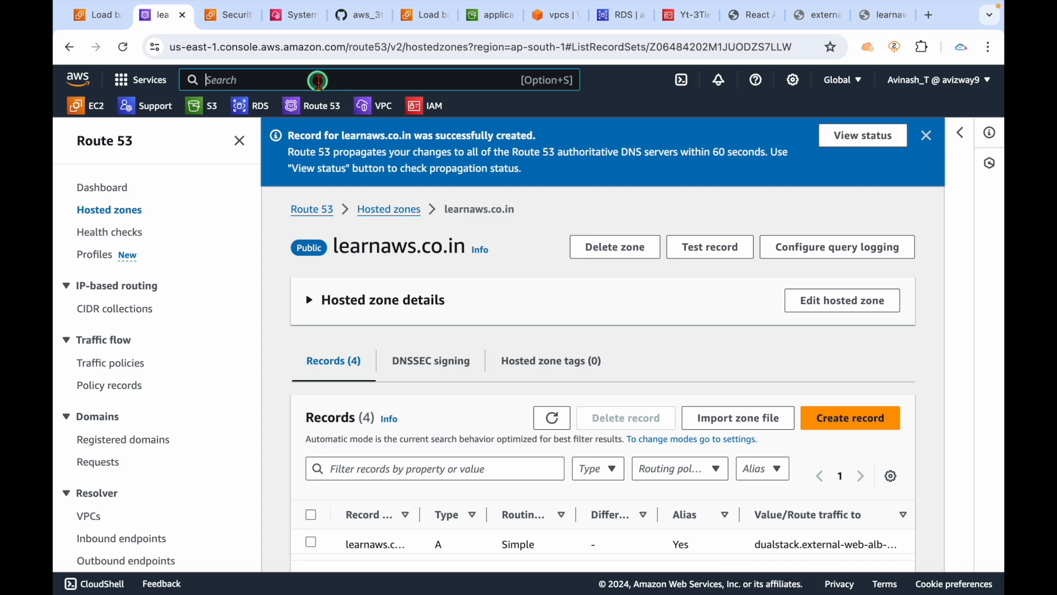
{"action": "type", "text": "acm"}
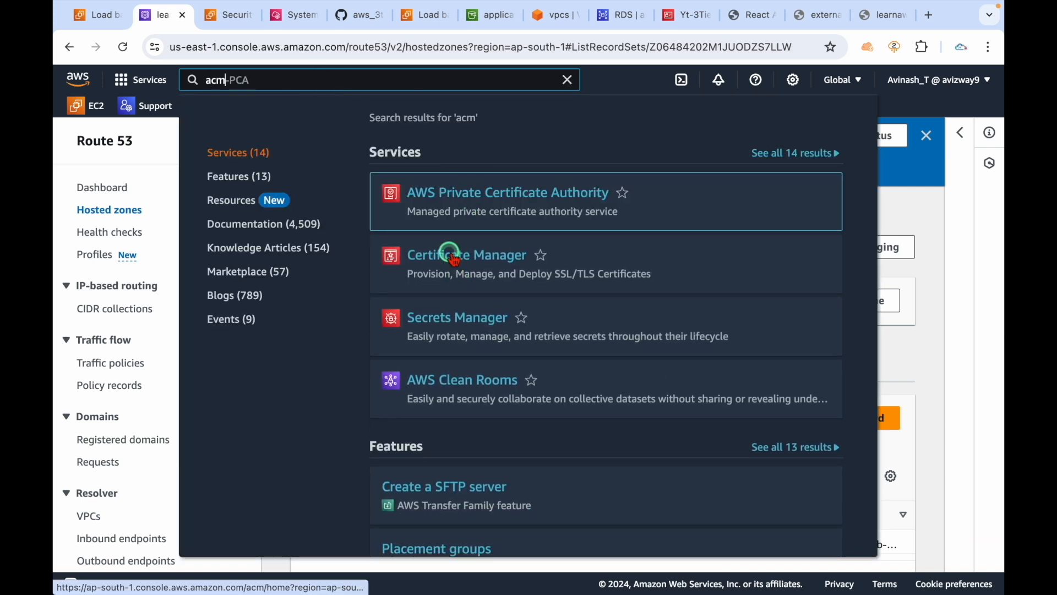
- In Certificate Manager, request a public certificate for learnaws.co.in, keeping DNS validation
{"action": "left_click", "coordinate": [452, 257]}
{"action": "left_click", "coordinate": [893, 190]}
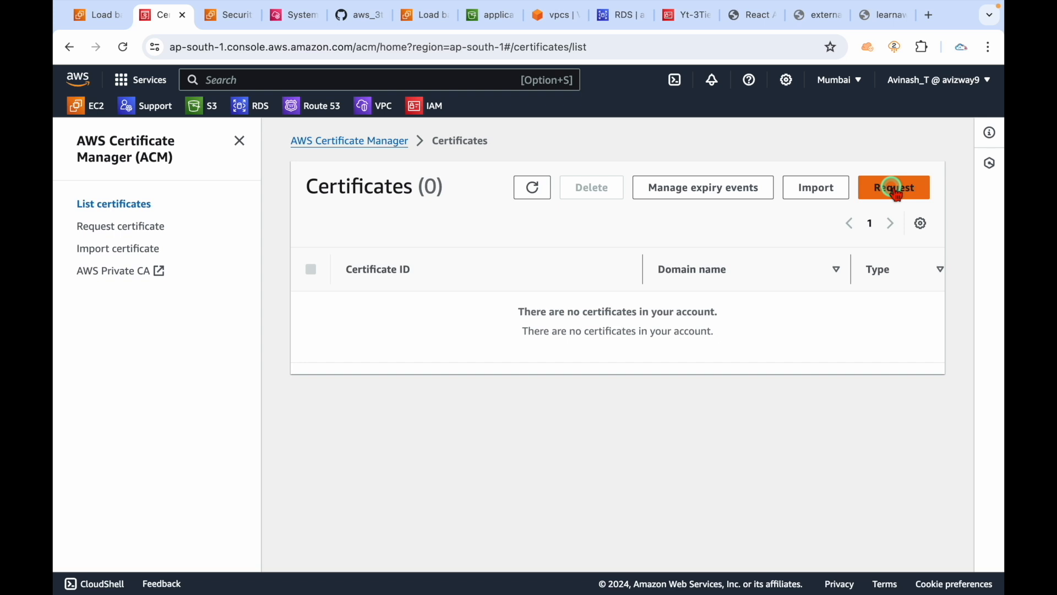
{"action": "left_click_drag", "start_coordinate": [191, 299], "coordinate": [271, 300]}
{"action": "left_click", "coordinate": [679, 445]}
{"action": "left_click", "coordinate": [289, 222]}
{"action": "type", "text": "learnaws"}
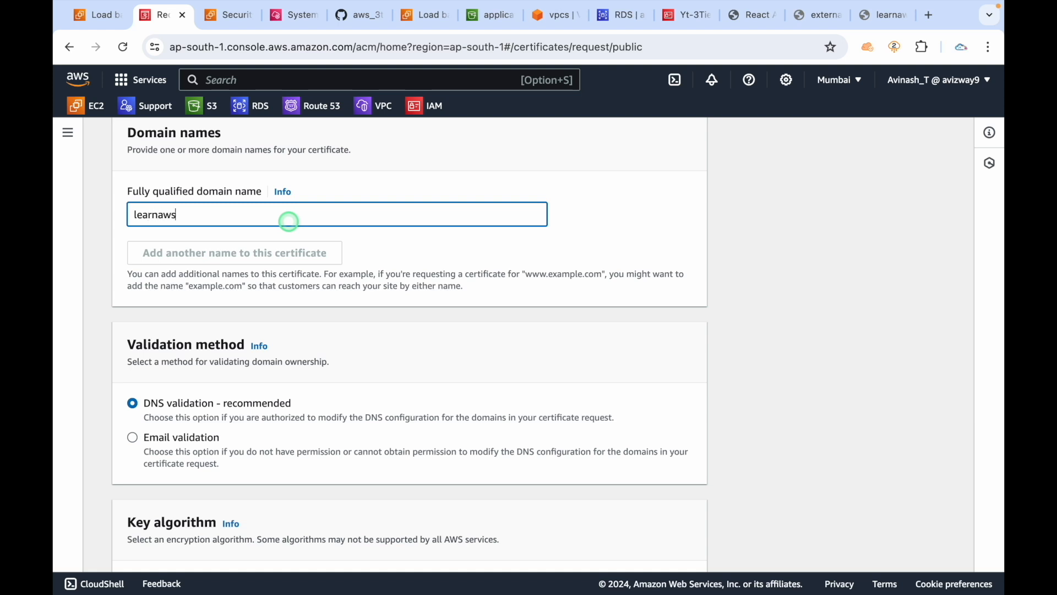
{"action": "type", "text": ".co.in"}
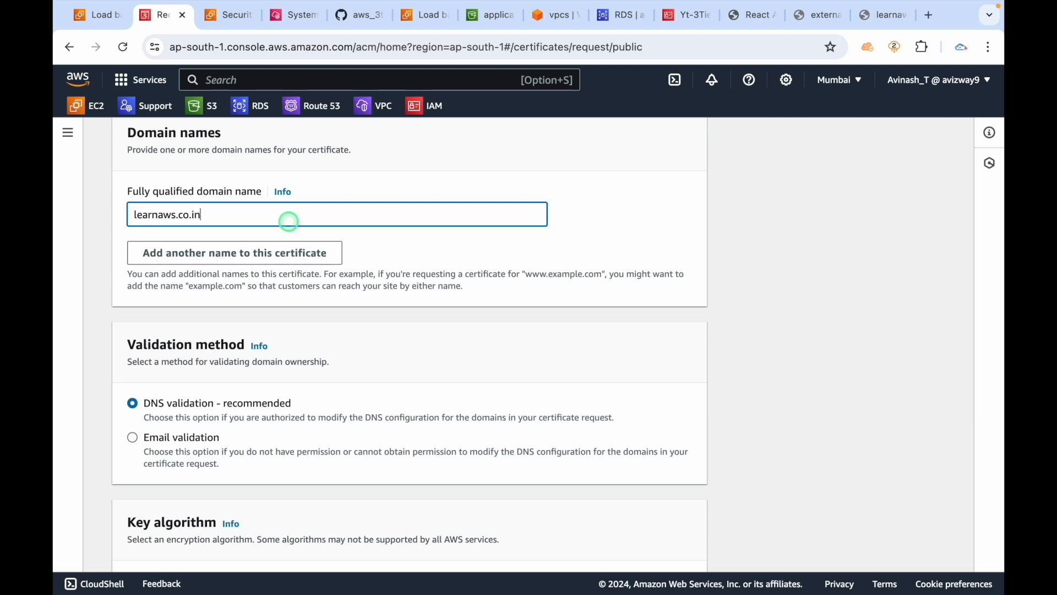
{"action": "left_click", "coordinate": [751, 297]}
{"action": "scroll", "coordinate": [727, 330], "scroll_direction": "down", "scroll_amount": 1}
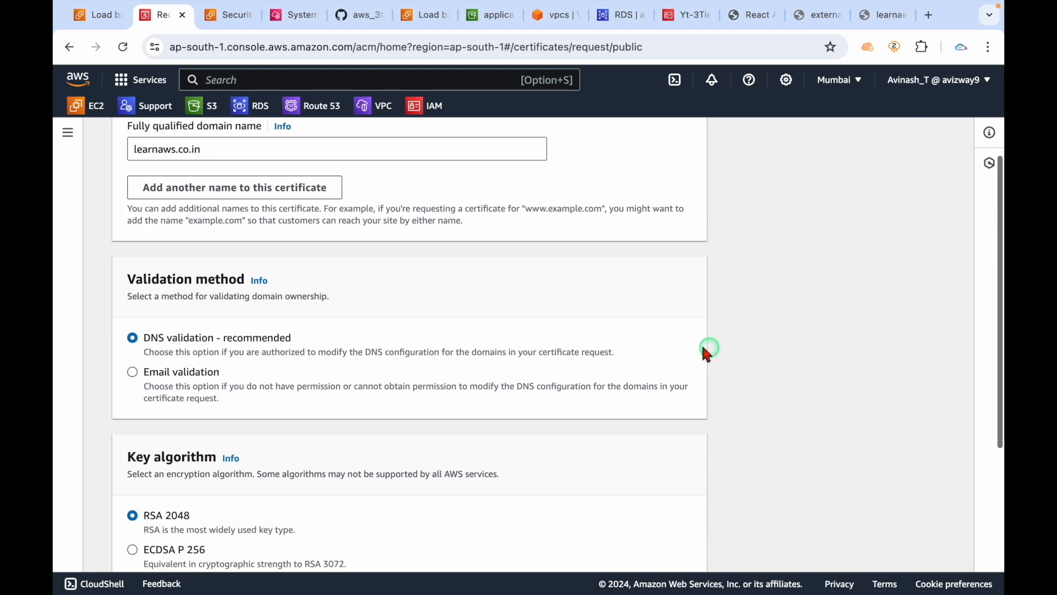
{"action": "left_click_drag", "start_coordinate": [301, 344], "coordinate": [148, 338]}
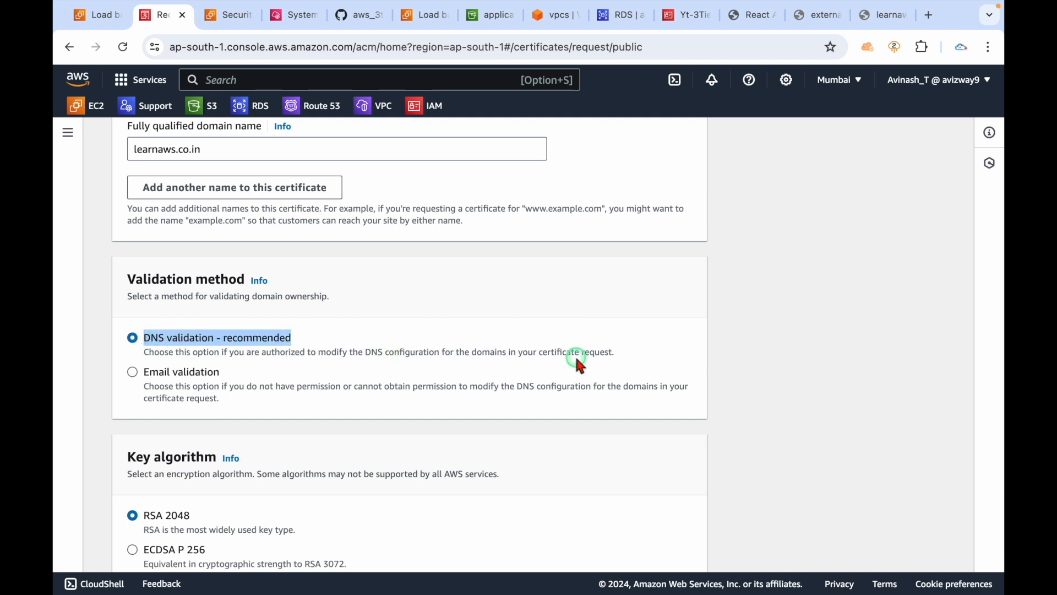
{"action": "scroll", "coordinate": [576, 358], "scroll_direction": "down", "scroll_amount": 5}
{"action": "left_click", "coordinate": [677, 542]}
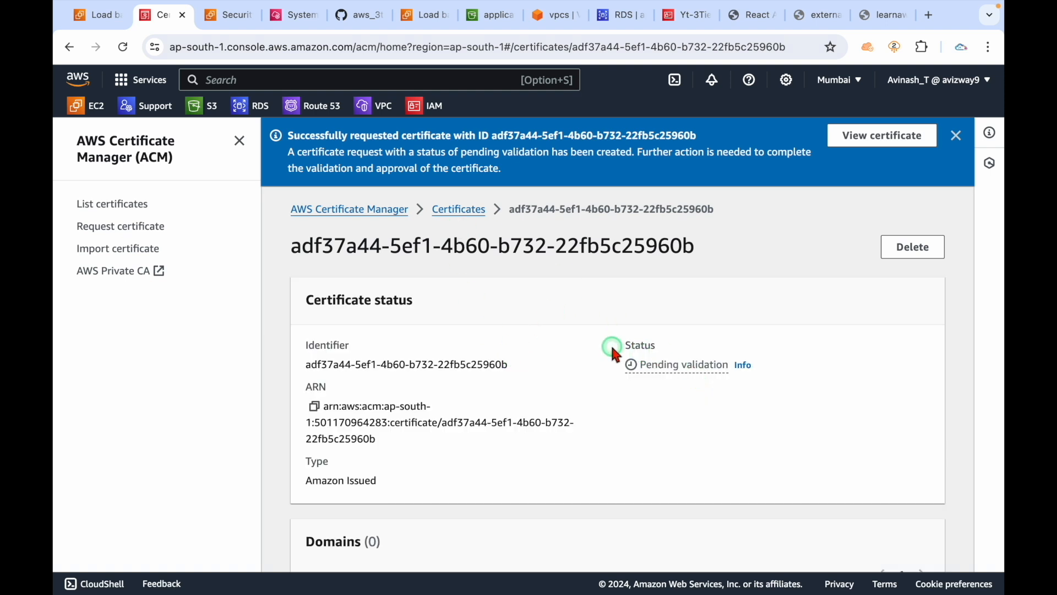
- Create the learnaws.co.in DNS validation record in Route 53 from the certificate page
{"action": "left_click_drag", "start_coordinate": [609, 338], "coordinate": [753, 389]}
{"action": "left_click", "coordinate": [708, 420]}
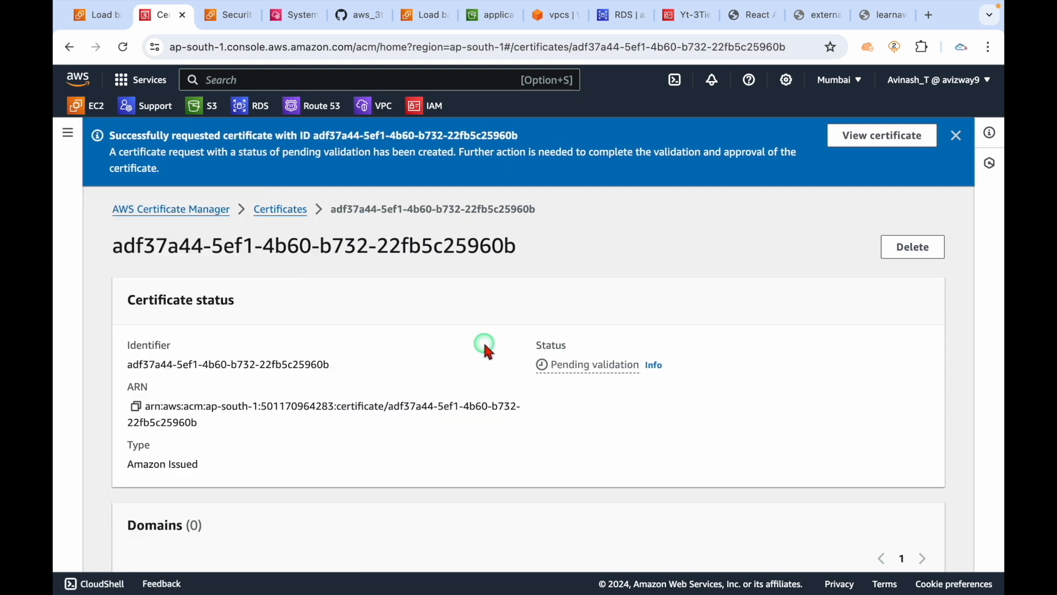
{"action": "scroll", "coordinate": [618, 336], "scroll_direction": "down", "scroll_amount": 3}
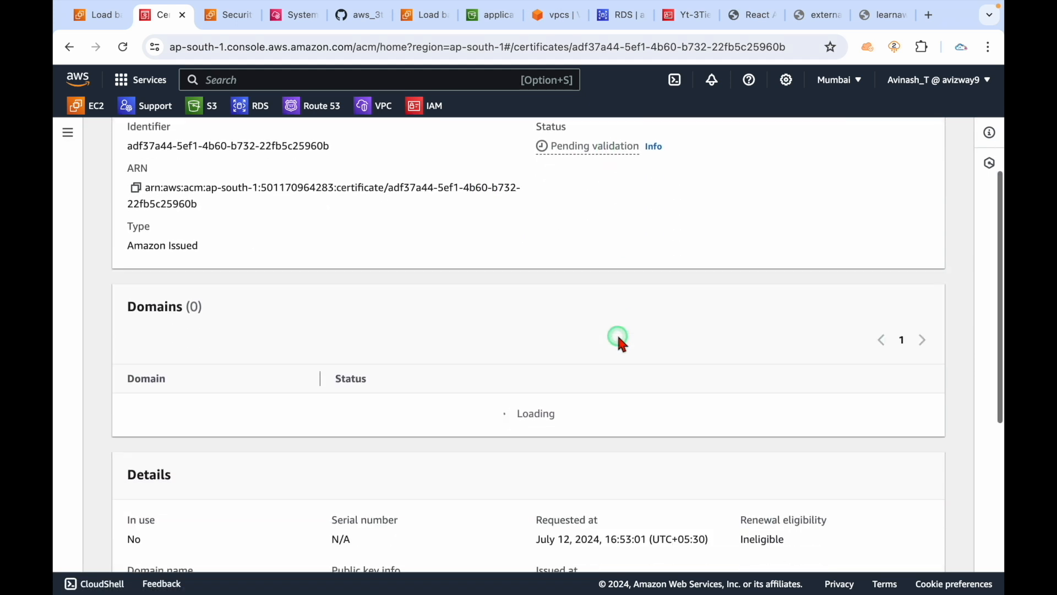
{"action": "scroll", "coordinate": [618, 337], "scroll_direction": "down", "scroll_amount": 1}
{"action": "scroll", "coordinate": [618, 337], "scroll_direction": "down", "scroll_amount": 1}
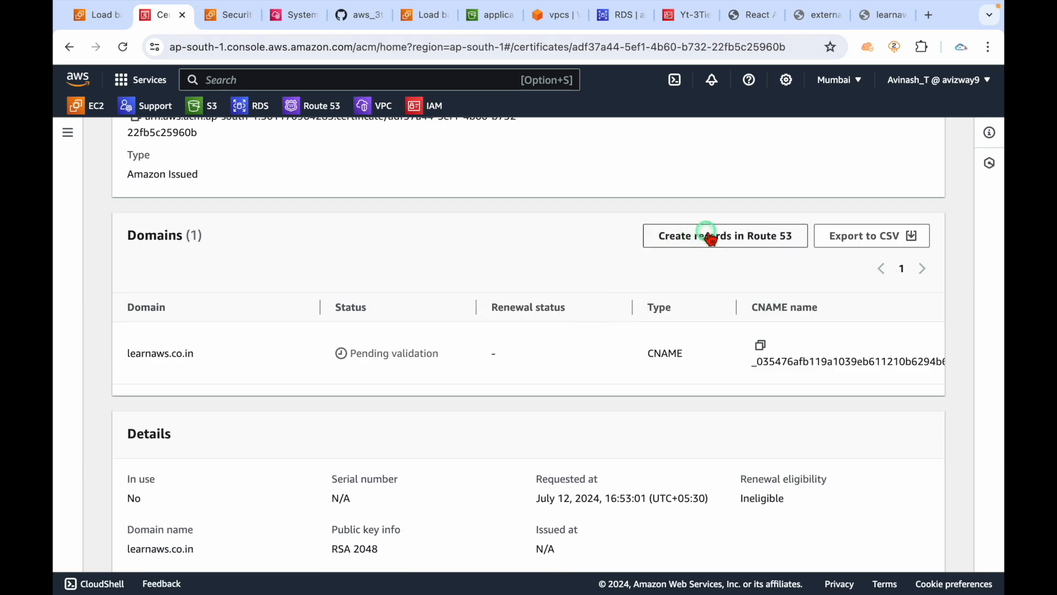
{"action": "left_click", "coordinate": [748, 430]}
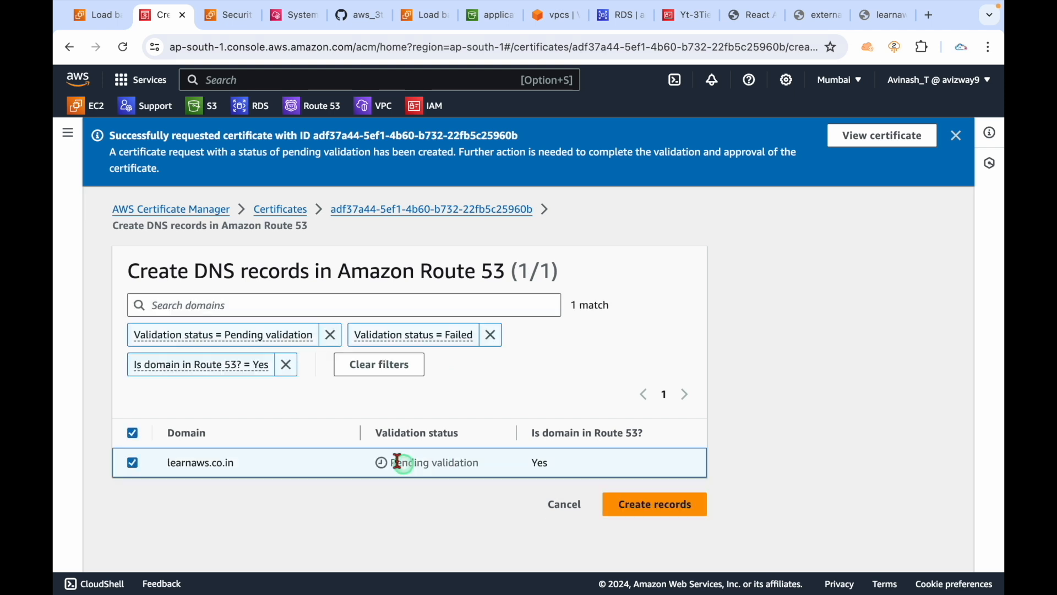
{"action": "left_click", "coordinate": [653, 505]}
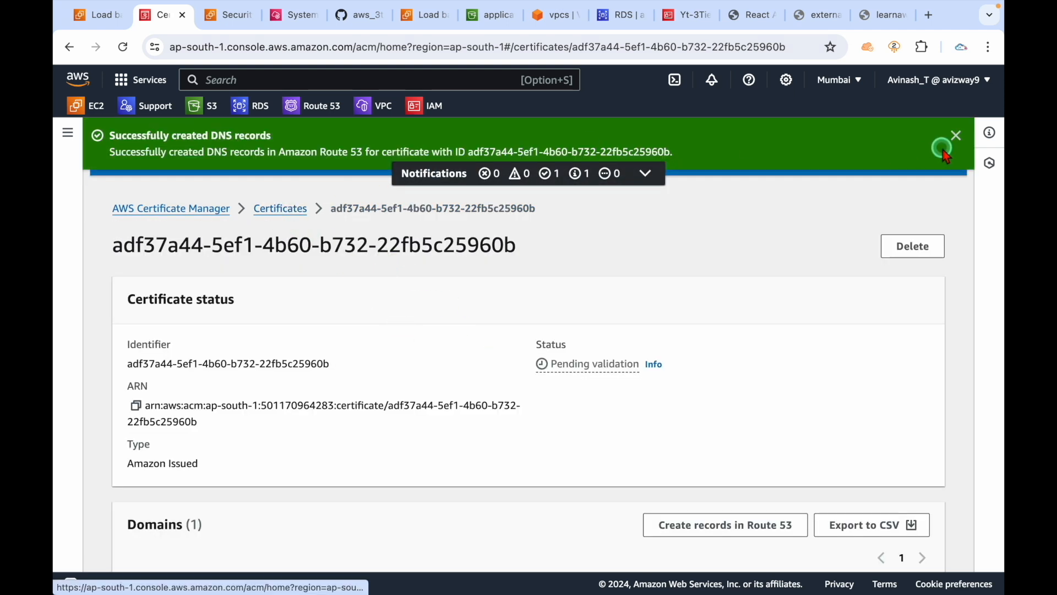
{"action": "left_click", "coordinate": [962, 142]}
{"action": "left_click", "coordinate": [958, 135]}
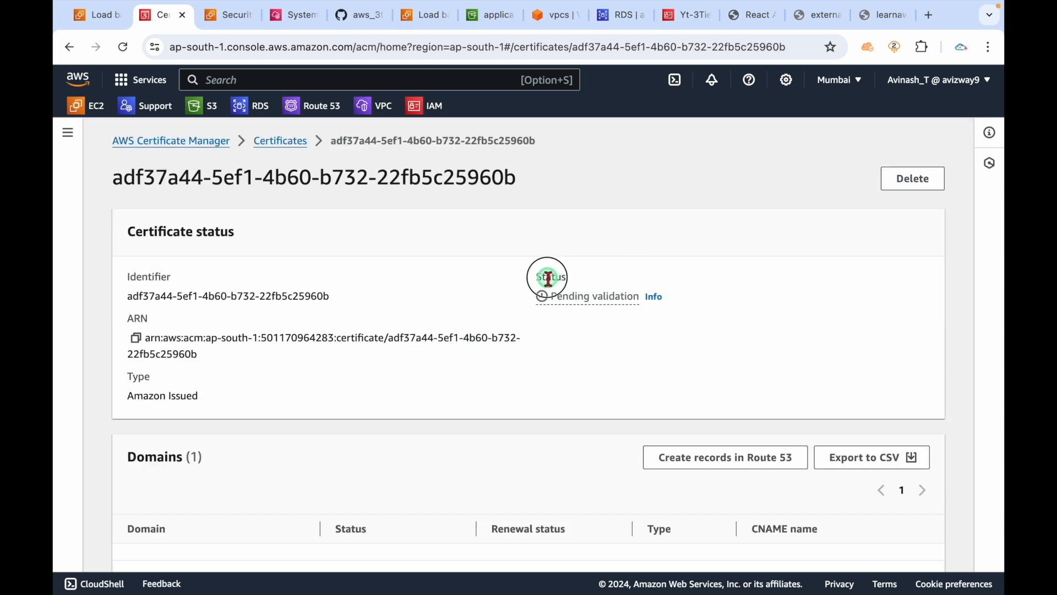
- Refresh the certificate list until learnaws.co.in shows Issued, then return to external-web-alb
{"action": "left_click_drag", "start_coordinate": [547, 277], "coordinate": [664, 301]}
{"action": "left_click", "coordinate": [281, 141]}
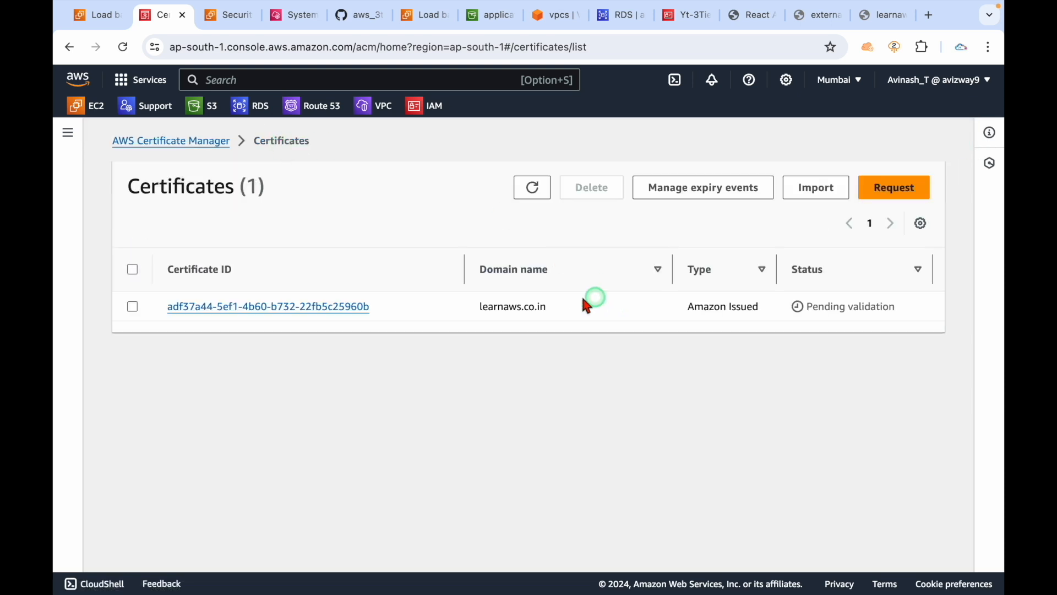
{"action": "left_click", "coordinate": [533, 188]}
{"action": "left_click_drag", "start_coordinate": [809, 307], "coordinate": [884, 310]}
{"action": "left_click", "coordinate": [276, 307]}
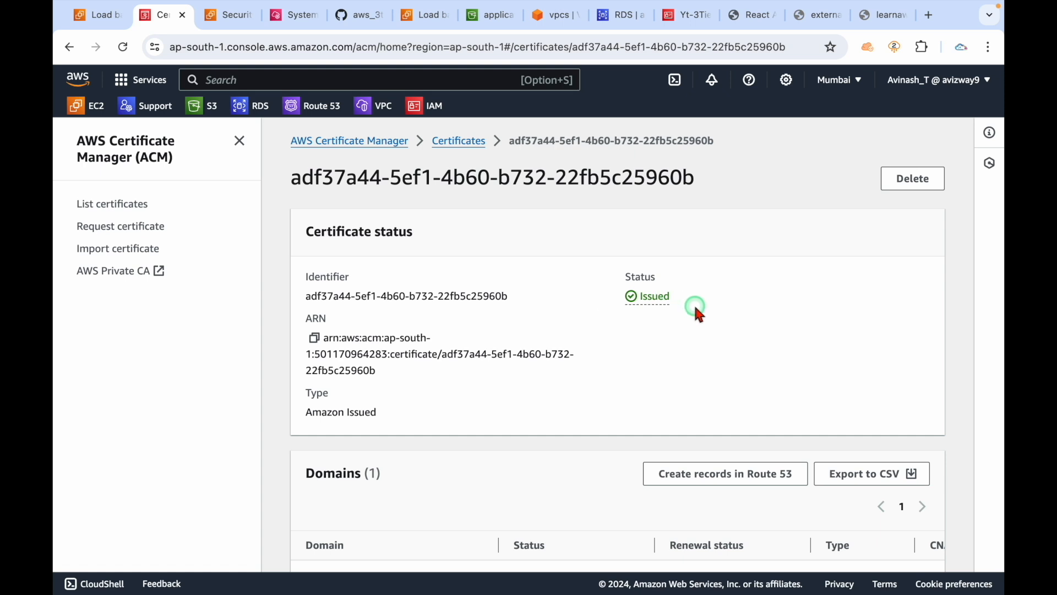
{"action": "left_click_drag", "start_coordinate": [694, 304], "coordinate": [620, 287]}
{"action": "left_click", "coordinate": [619, 309]}
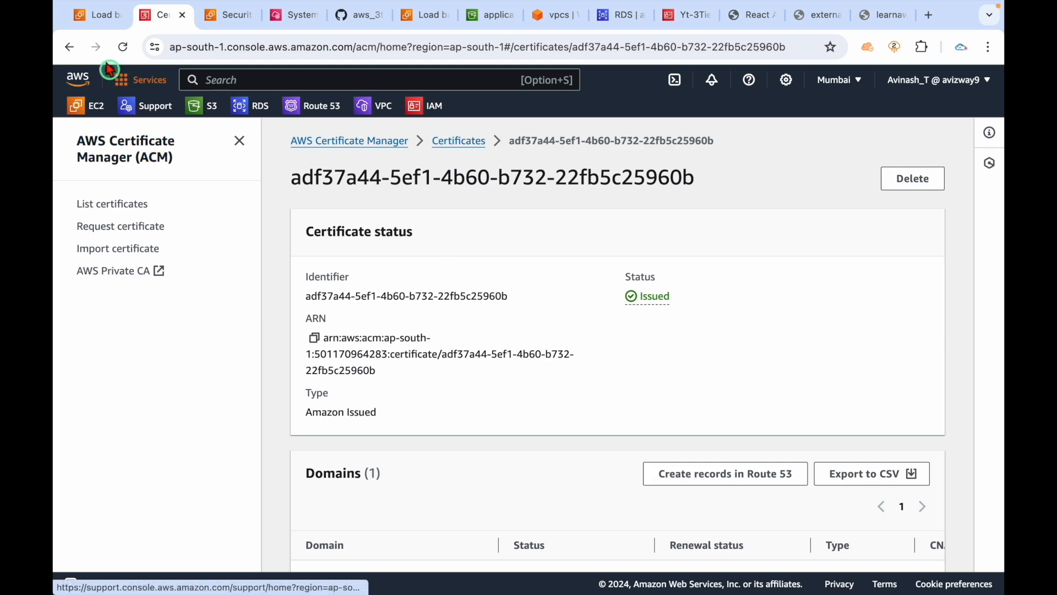
{"action": "left_click", "coordinate": [90, 16]}
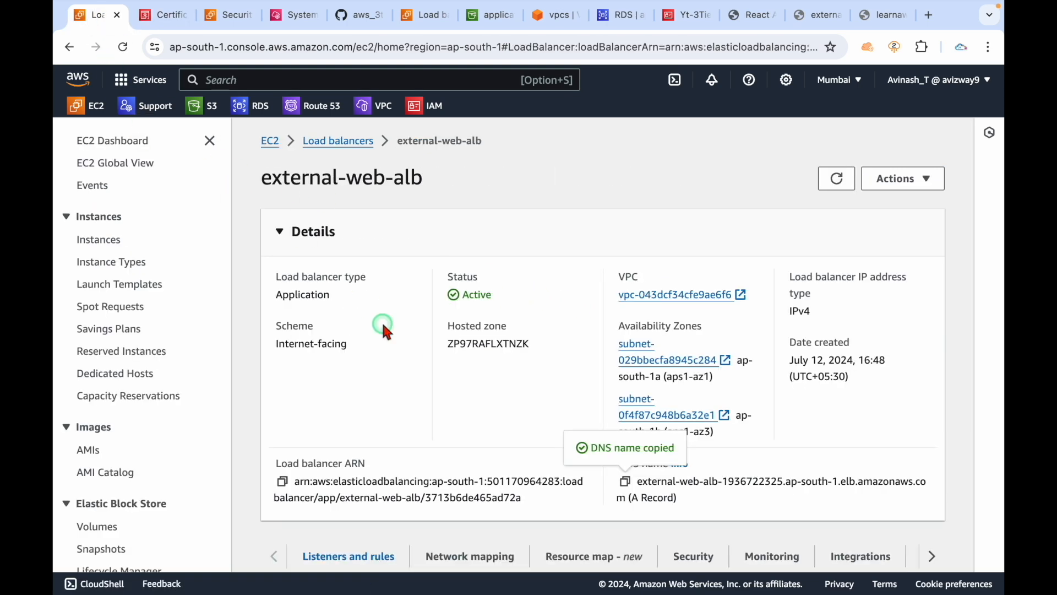
- Begin adding a listener to external-web-alb with protocol HTTPS on port 443
{"action": "left_click", "coordinate": [209, 143]}
{"action": "triple_click", "coordinate": [194, 179]}
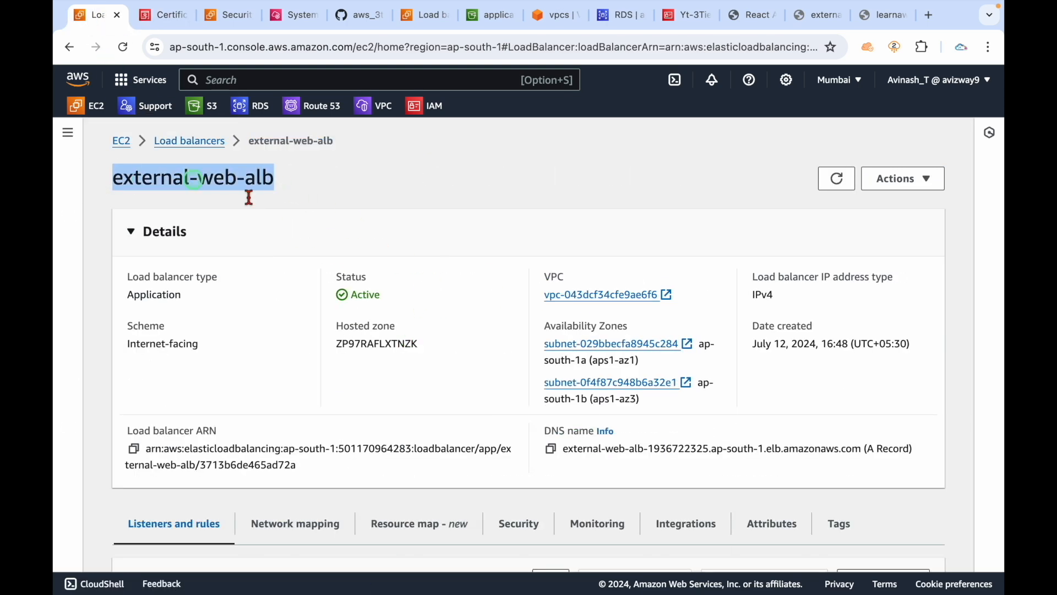
{"action": "left_click", "coordinate": [323, 233]}
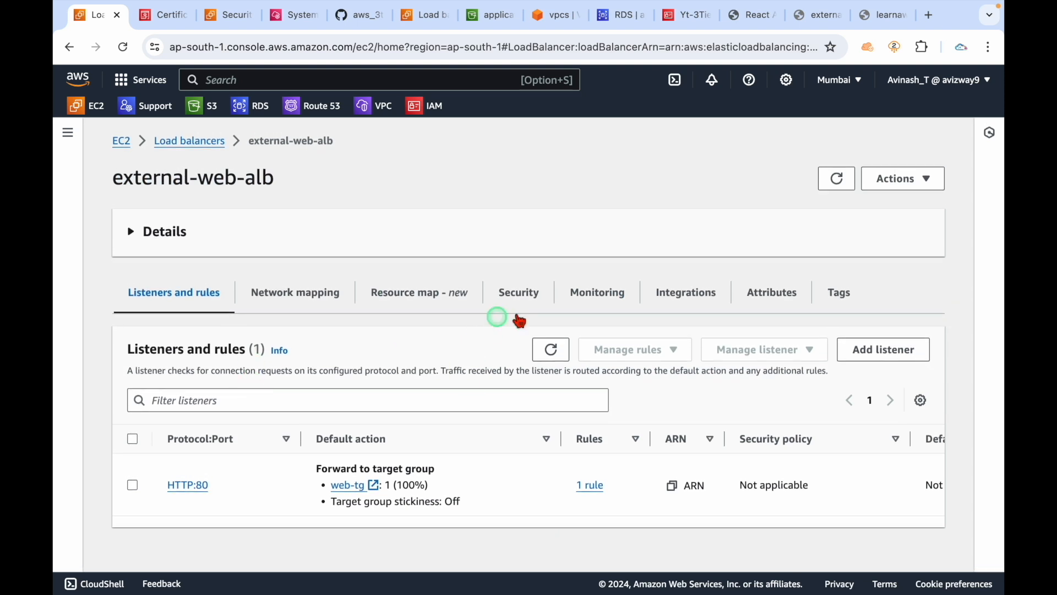
{"action": "left_click", "coordinate": [884, 349]}
{"action": "scroll", "coordinate": [390, 435], "scroll_direction": "down", "scroll_amount": 3}
{"action": "scroll", "coordinate": [387, 427], "scroll_direction": "down", "scroll_amount": 1}
{"action": "left_click", "coordinate": [313, 339]}
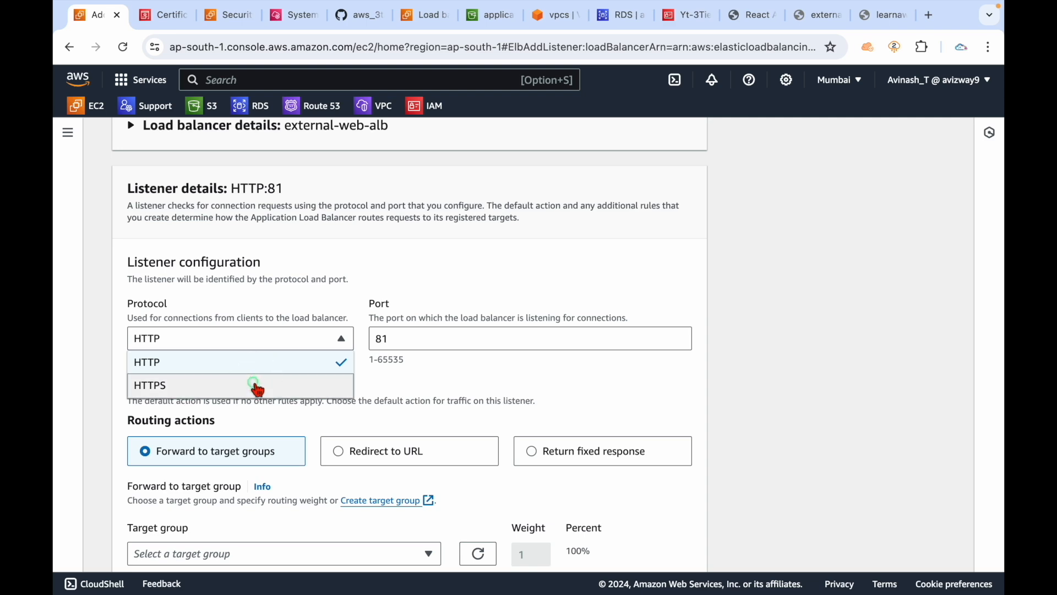
{"action": "left_click", "coordinate": [255, 385]}
- Select the learnaws.co.in ACM certificate for the HTTPS listener
{"action": "scroll", "coordinate": [484, 402], "scroll_direction": "down", "scroll_amount": 3}
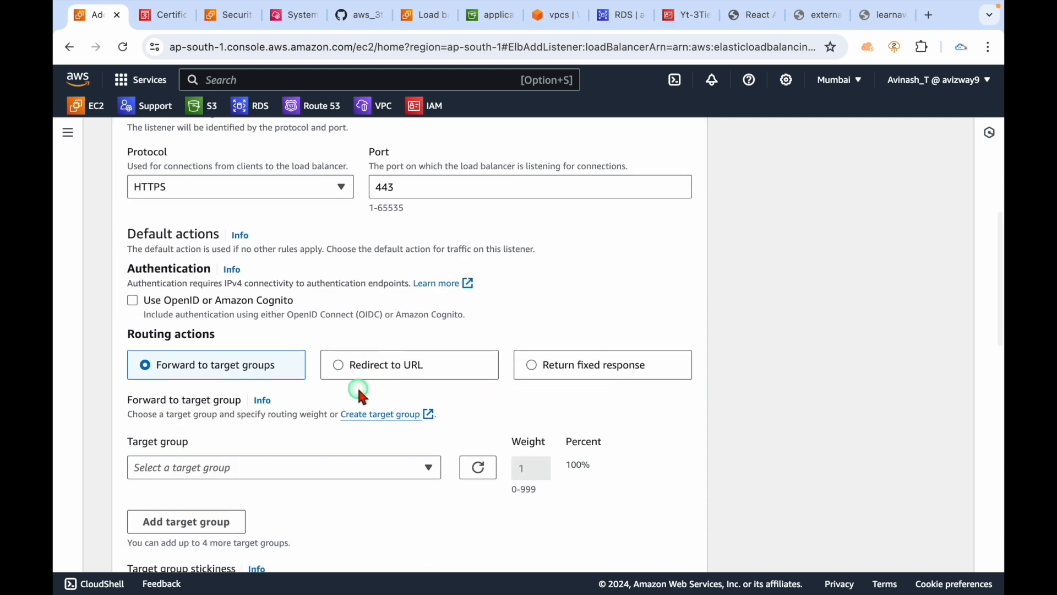
{"action": "scroll", "coordinate": [357, 388], "scroll_direction": "down", "scroll_amount": 7}
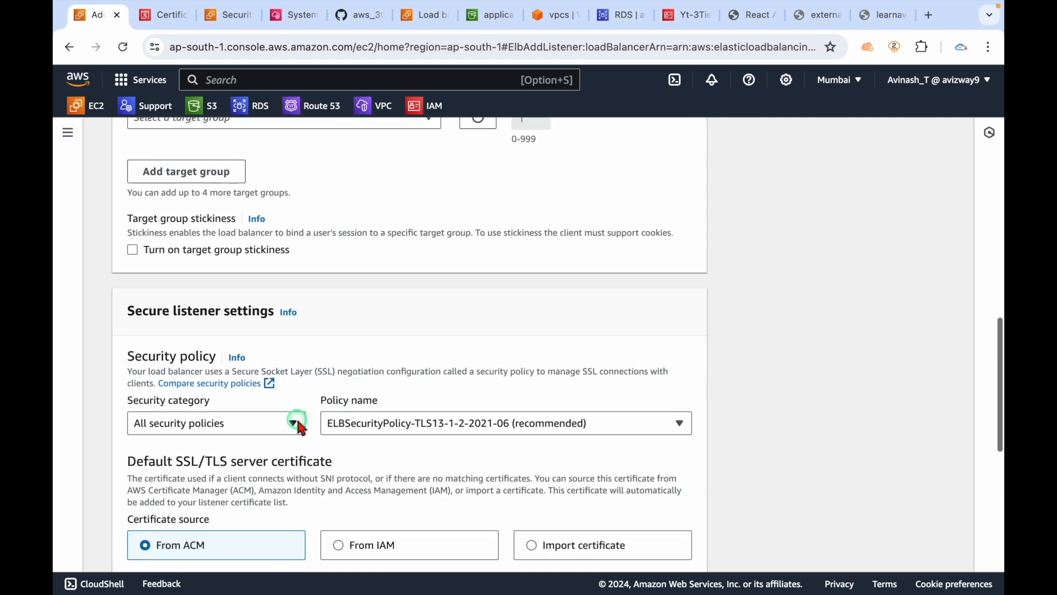
{"action": "scroll", "coordinate": [273, 396], "scroll_direction": "down", "scroll_amount": 5}
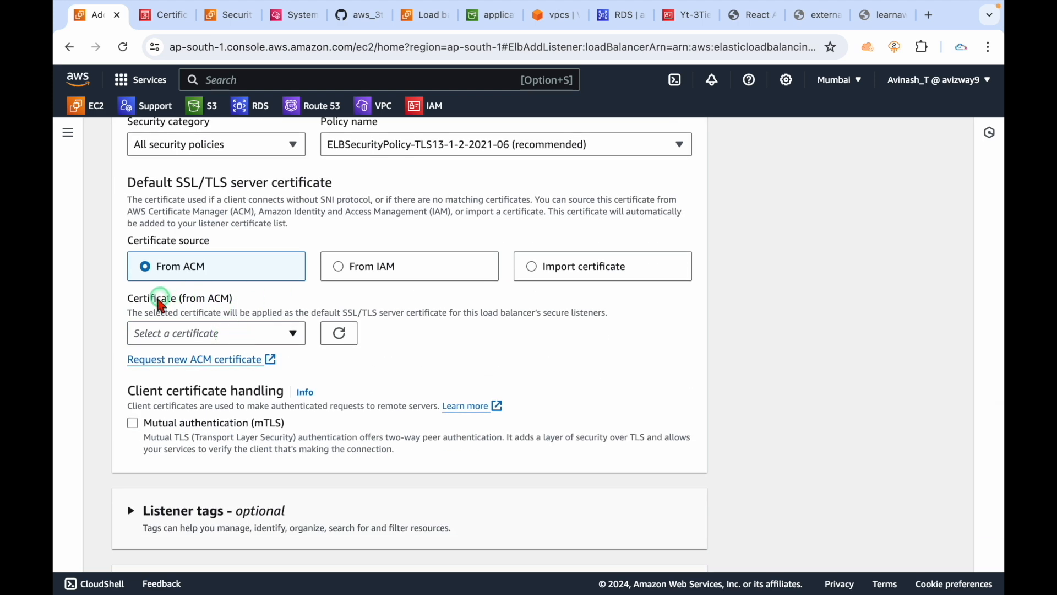
{"action": "left_click_drag", "start_coordinate": [124, 299], "coordinate": [237, 301]}
{"action": "left_click", "coordinate": [345, 340]}
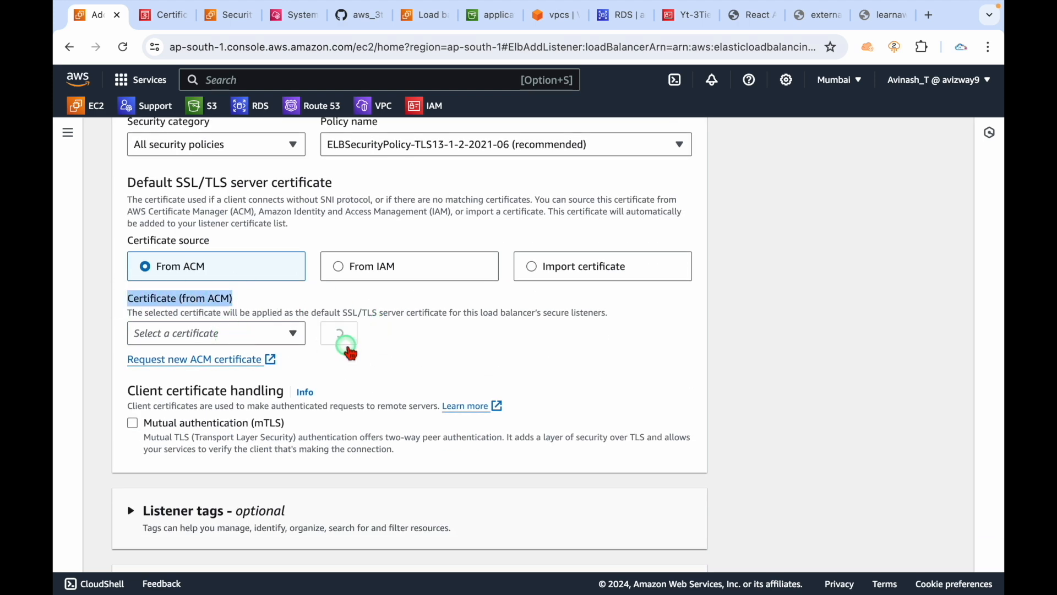
{"action": "left_click", "coordinate": [294, 333]}
{"action": "left_click", "coordinate": [236, 380]}
{"action": "scroll", "coordinate": [553, 358], "scroll_direction": "down", "scroll_amount": 3}
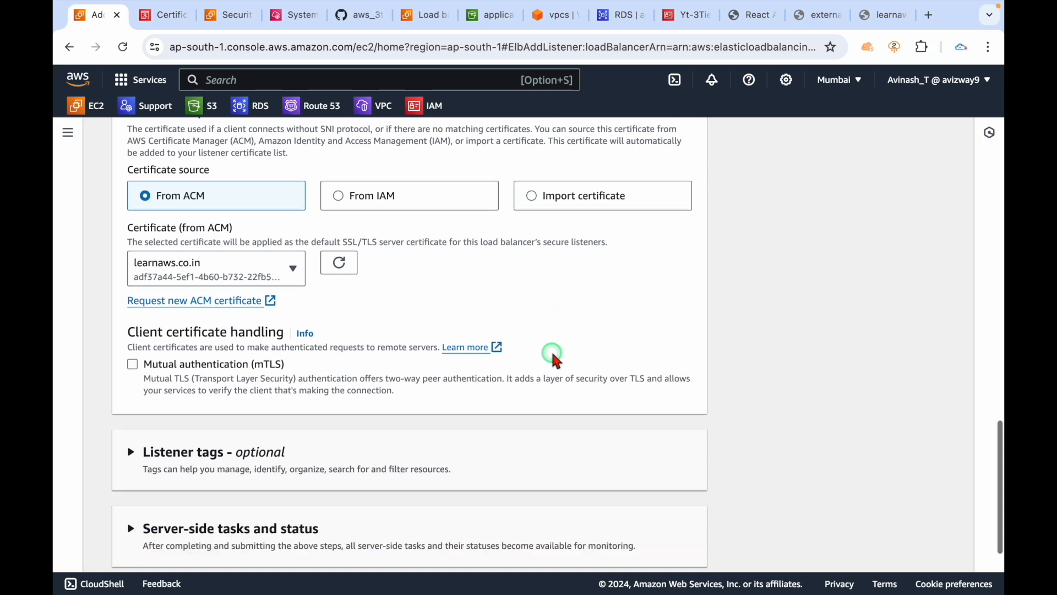
- Forward the HTTPS:443 listener to target group web-tg and create it
{"action": "left_click", "coordinate": [681, 547]}
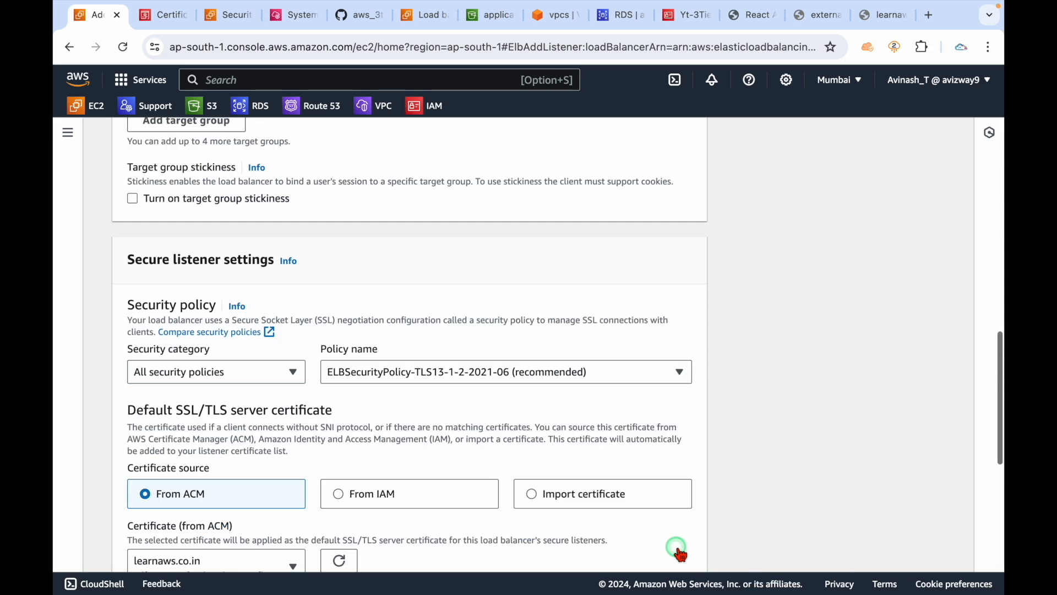
{"action": "left_click", "coordinate": [364, 346]}
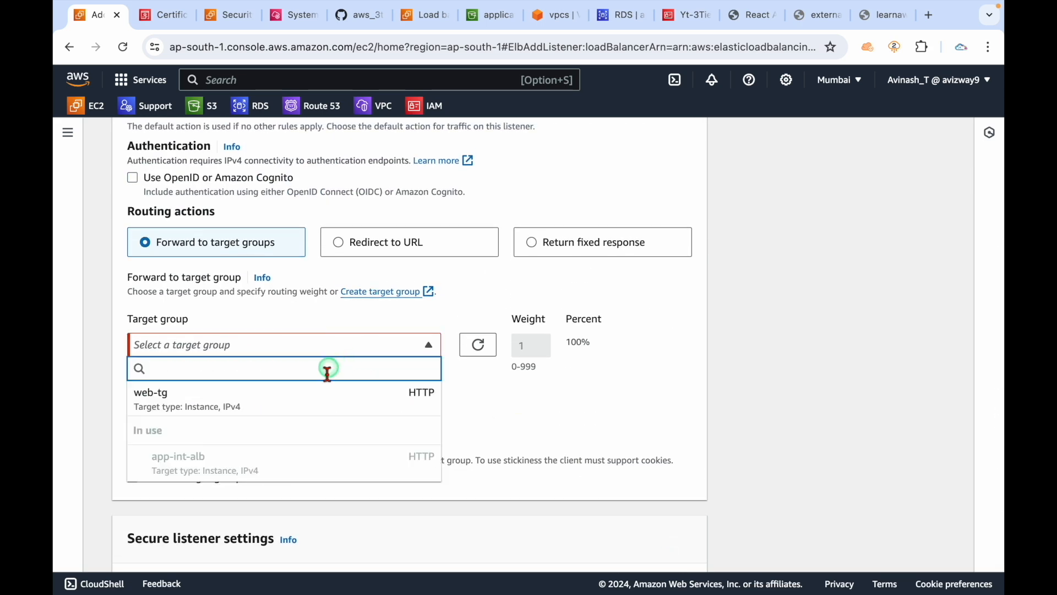
{"action": "left_click", "coordinate": [323, 398]}
{"action": "scroll", "coordinate": [663, 434], "scroll_direction": "down", "scroll_amount": 10}
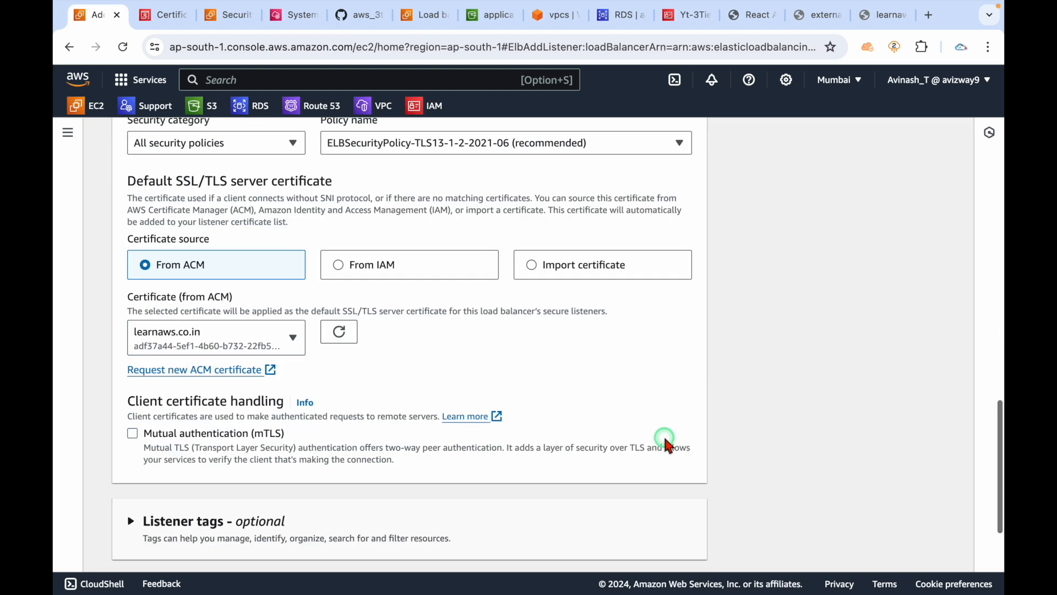
{"action": "left_click", "coordinate": [681, 543]}
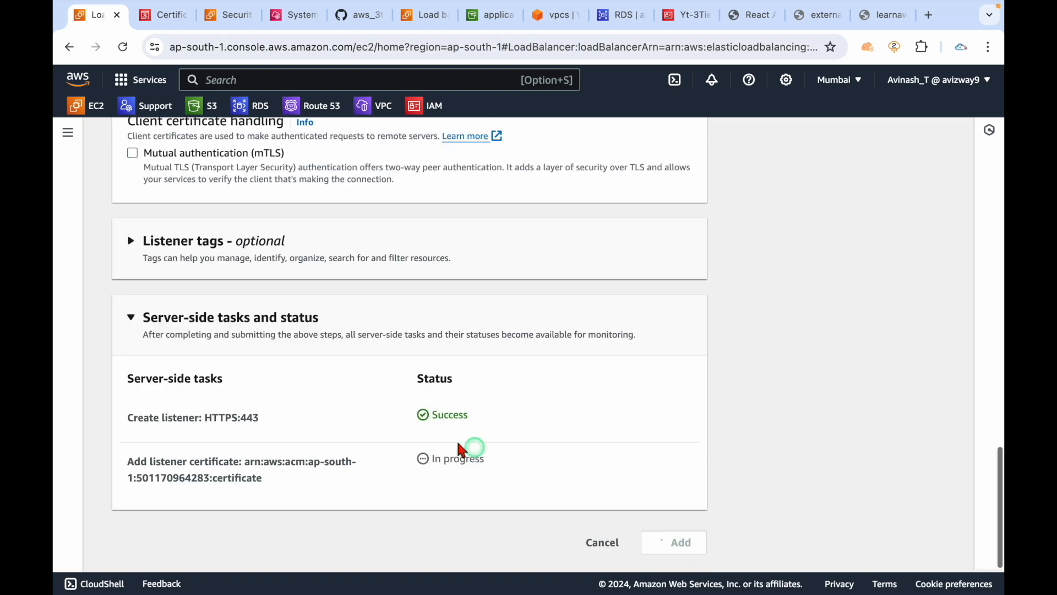
- Verify the new HTTPS:443 listener is listed alongside HTTP:80
{"action": "scroll", "coordinate": [410, 369], "scroll_direction": "down", "scroll_amount": 5}
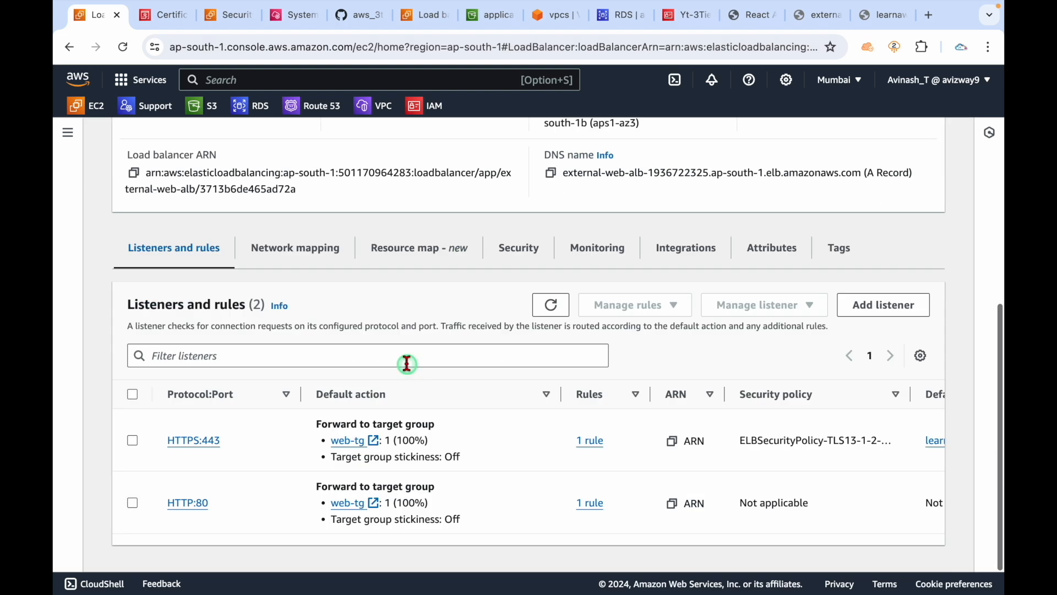
{"action": "left_click_drag", "start_coordinate": [239, 445], "coordinate": [162, 442]}
{"action": "left_click", "coordinate": [272, 439]}
{"action": "triple_click", "coordinate": [244, 439]}
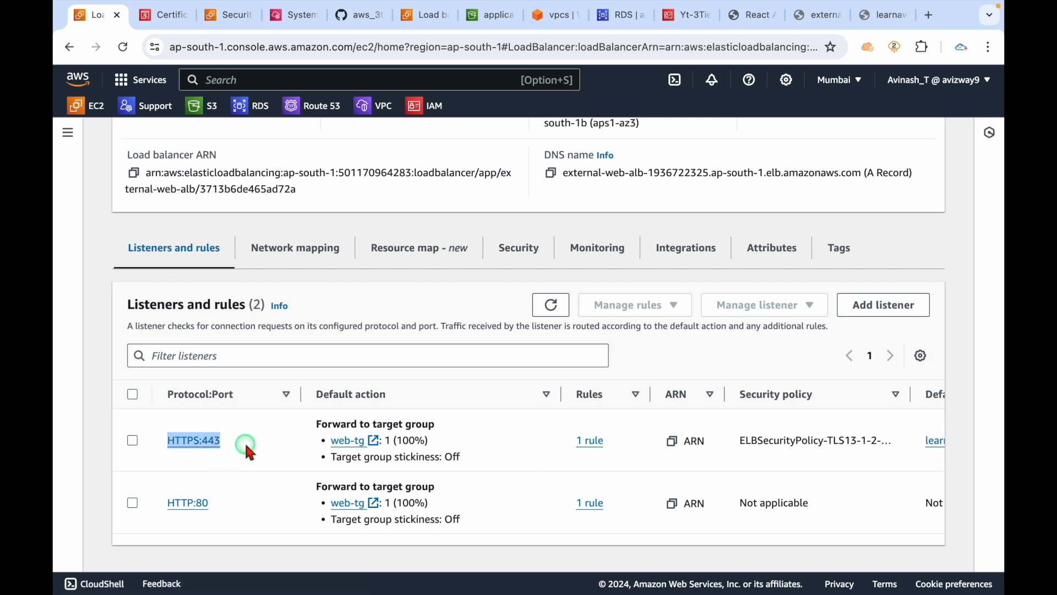
{"action": "left_click", "coordinate": [246, 446]}
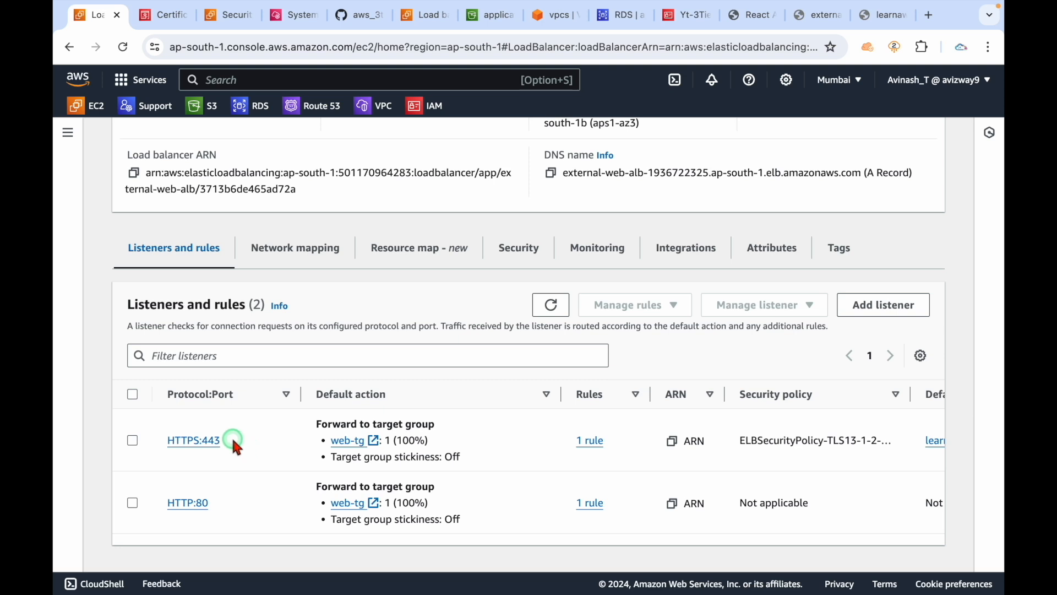
{"action": "triple_click", "coordinate": [243, 438]}
{"action": "left_click", "coordinate": [255, 458]}
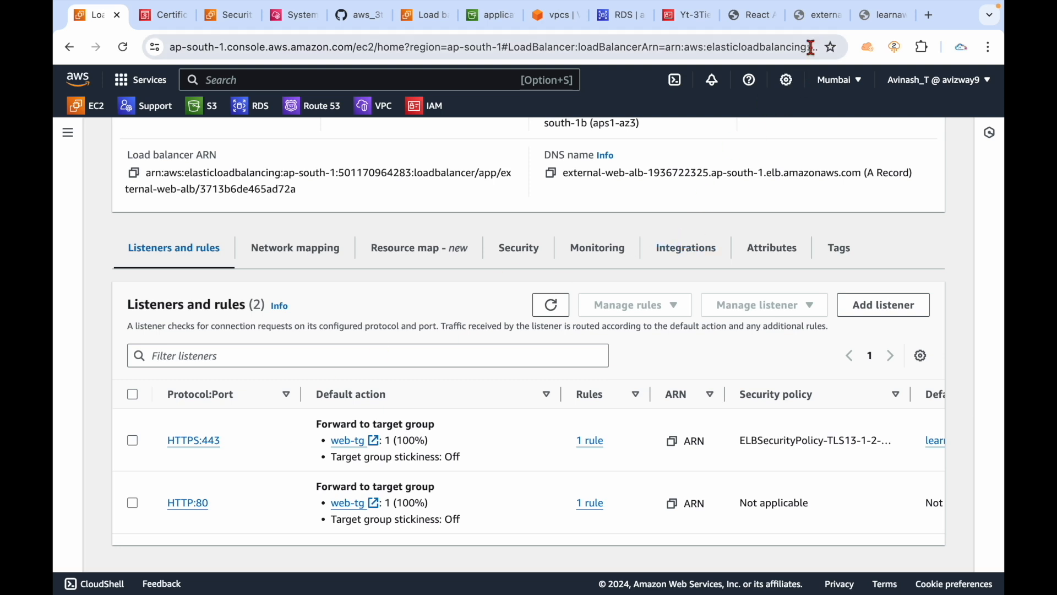
{"action": "left_click", "coordinate": [813, 21]}
- Reload the ALB and learnaws.co.in tabs to see the demo app, then close both tabs
{"action": "left_click", "coordinate": [126, 47]}
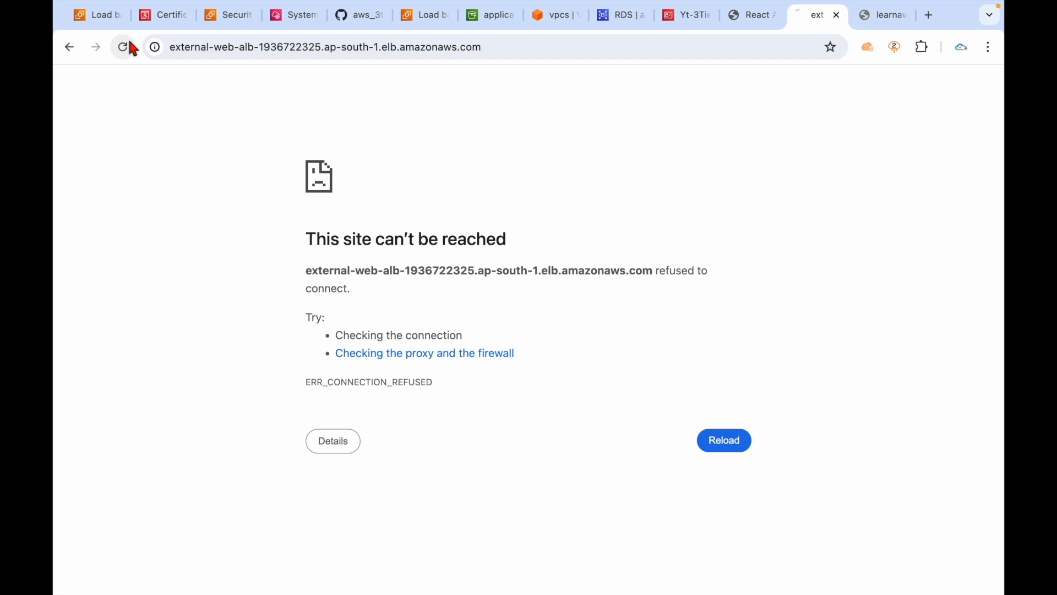
{"action": "left_click", "coordinate": [884, 17]}
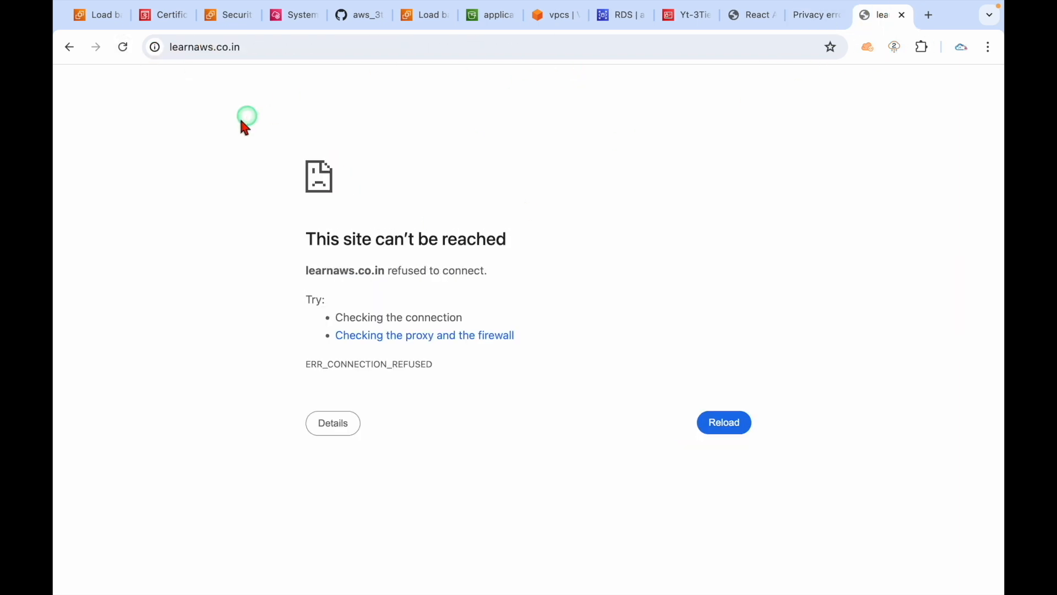
{"action": "left_click", "coordinate": [124, 54]}
{"action": "left_click", "coordinate": [301, 49]}
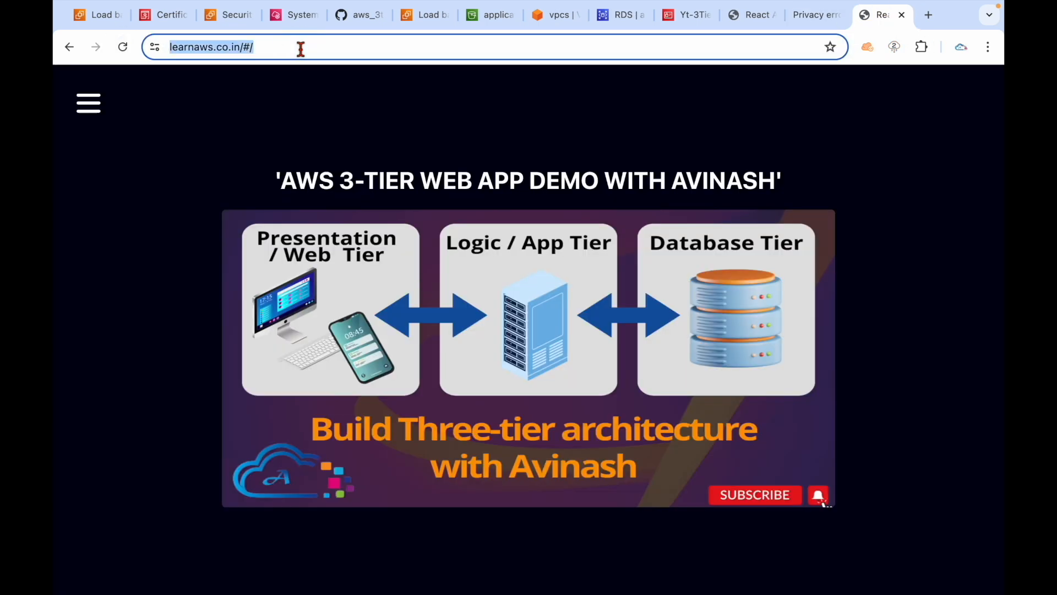
{"action": "left_click", "coordinate": [300, 49]}
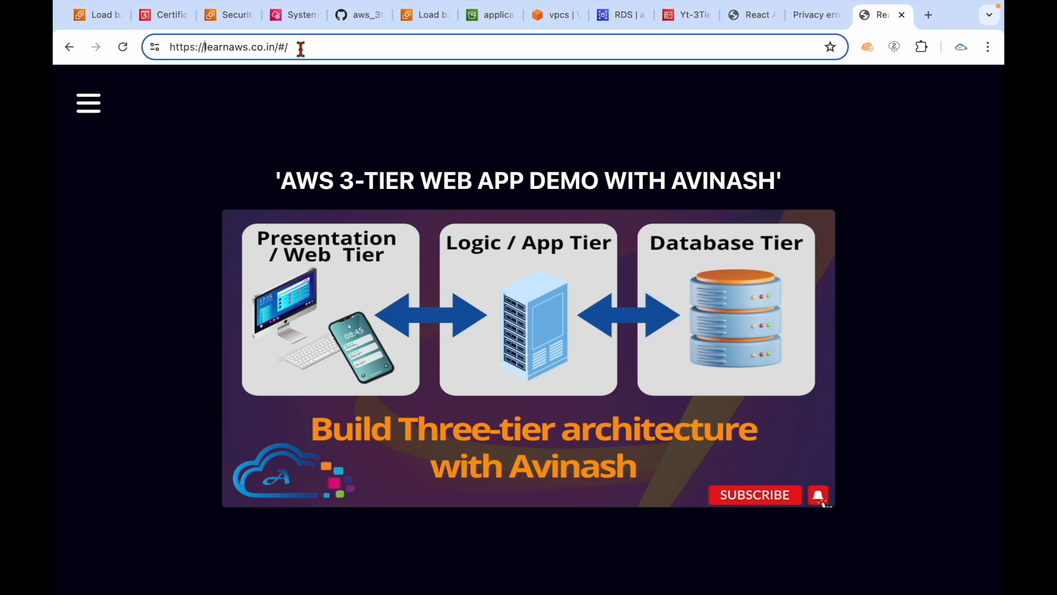
{"action": "left_click_drag", "start_coordinate": [278, 159], "coordinate": [370, 123]}
{"action": "left_click", "coordinate": [370, 122]}
{"action": "left_click", "coordinate": [295, 49]}
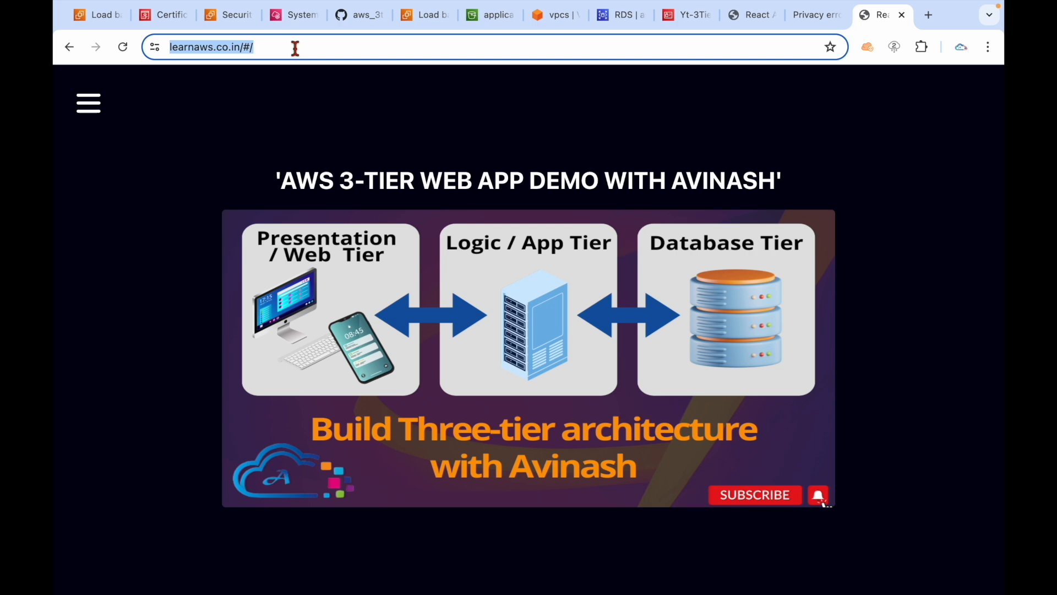
{"action": "left_click", "coordinate": [902, 15]}
{"action": "left_click", "coordinate": [900, 16]}
{"action": "left_click", "coordinate": [987, 48]}
{"action": "left_click", "coordinate": [892, 113]}
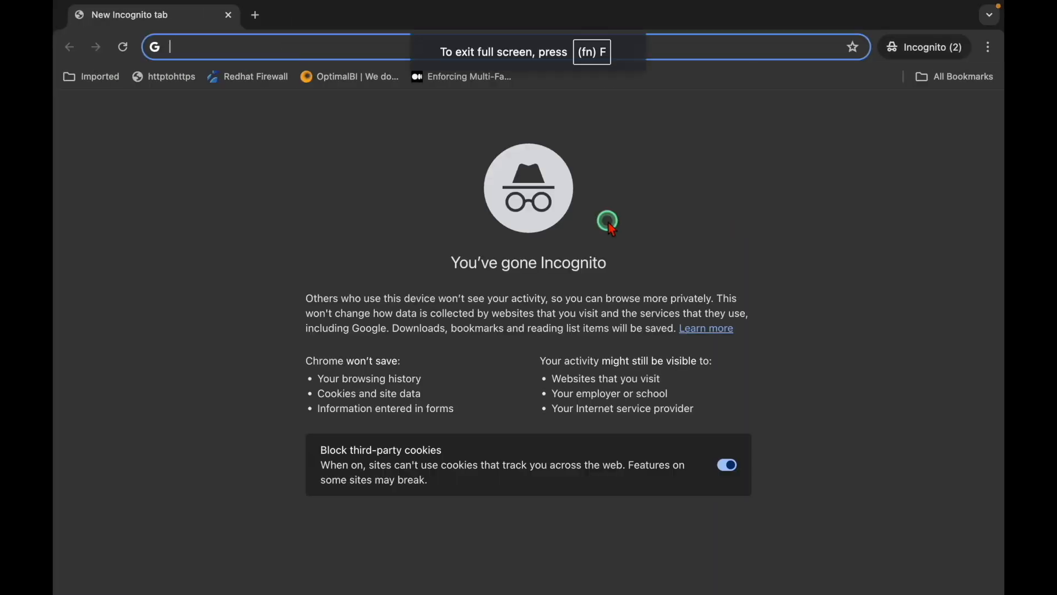
{"action": "type", "text": "htt"}
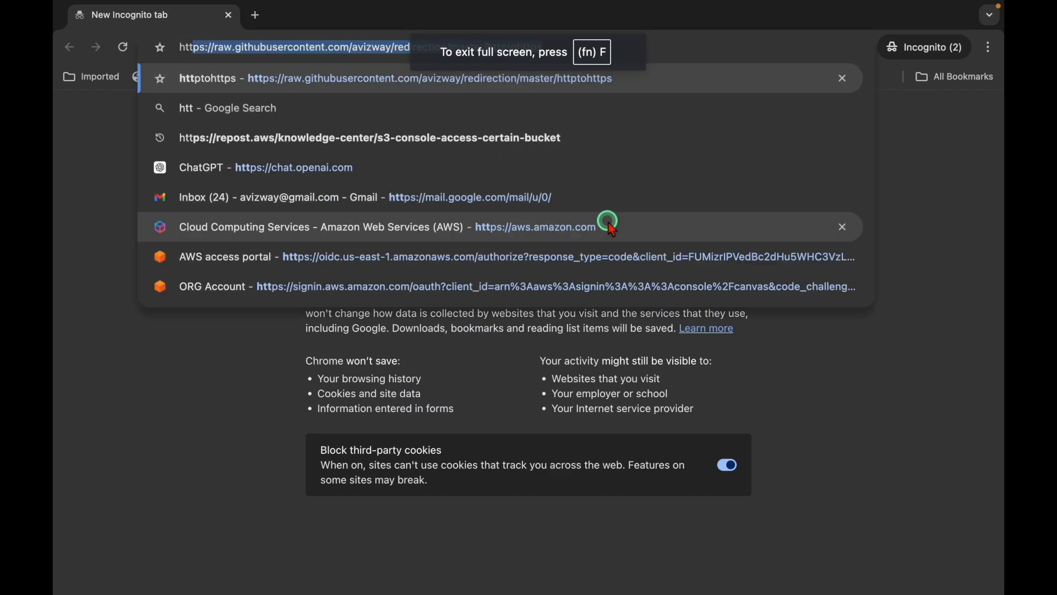
{"action": "type", "text": "p://learnaws.co.in"}
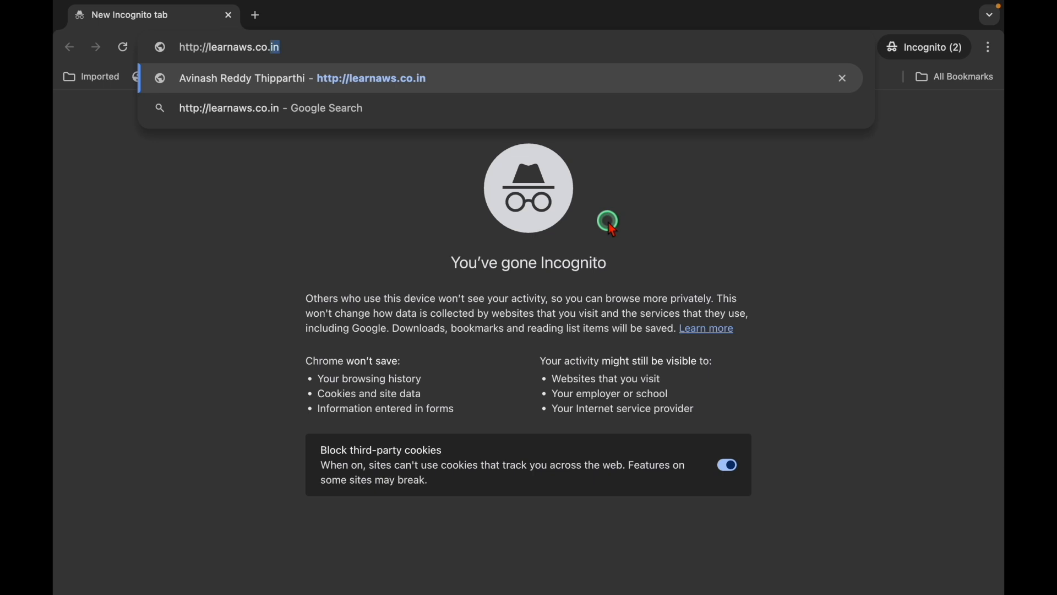
{"action": "key", "text": "Left"}
{"action": "key", "text": "Left"}
{"action": "key", "text": "Left"}
{"action": "key", "text": "Return"}
{"action": "left_click", "coordinate": [279, 44]}
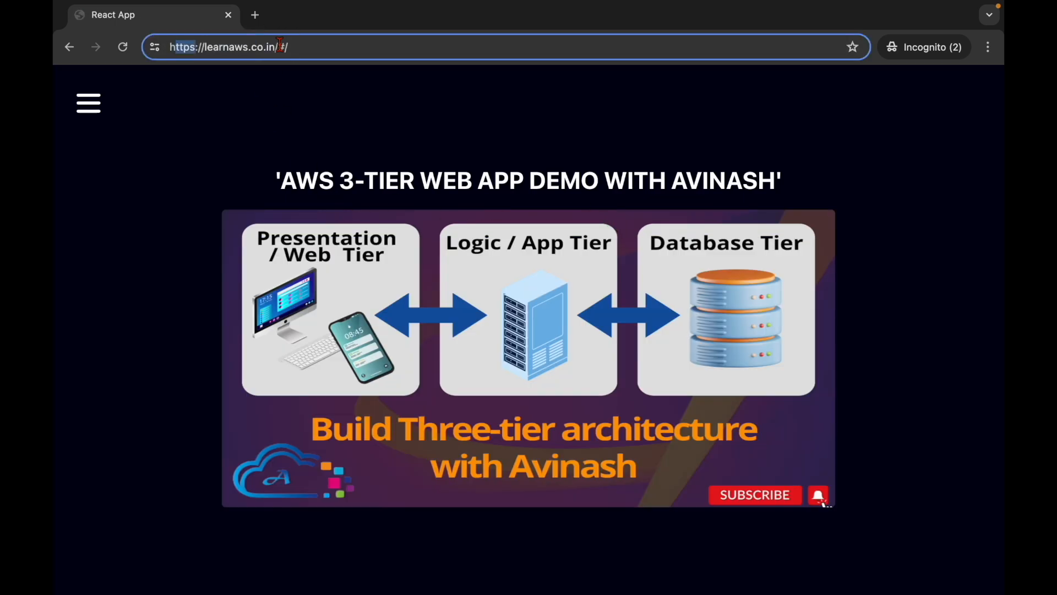
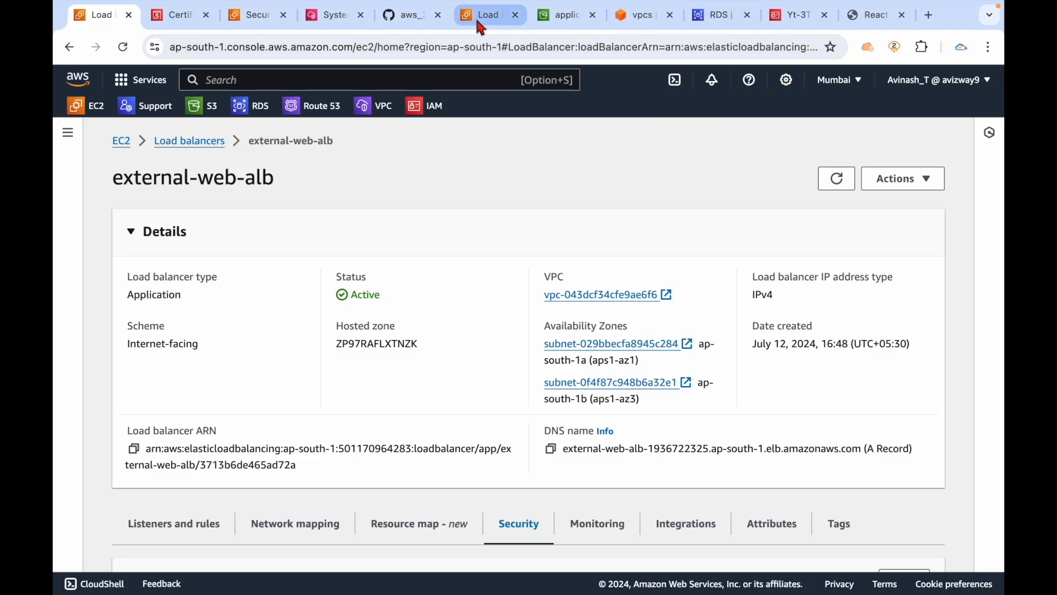
- Switch to the GitHub Implementation_Steps.md guide and scroll to the three-tier architecture diagram
{"action": "left_click", "coordinate": [403, 17]}
{"action": "scroll", "coordinate": [454, 339], "scroll_direction": "up", "scroll_amount": 15}
{"action": "scroll", "coordinate": [454, 339], "scroll_direction": "down", "scroll_amount": 3}
{"action": "scroll", "coordinate": [454, 342], "scroll_direction": "down", "scroll_amount": 2}
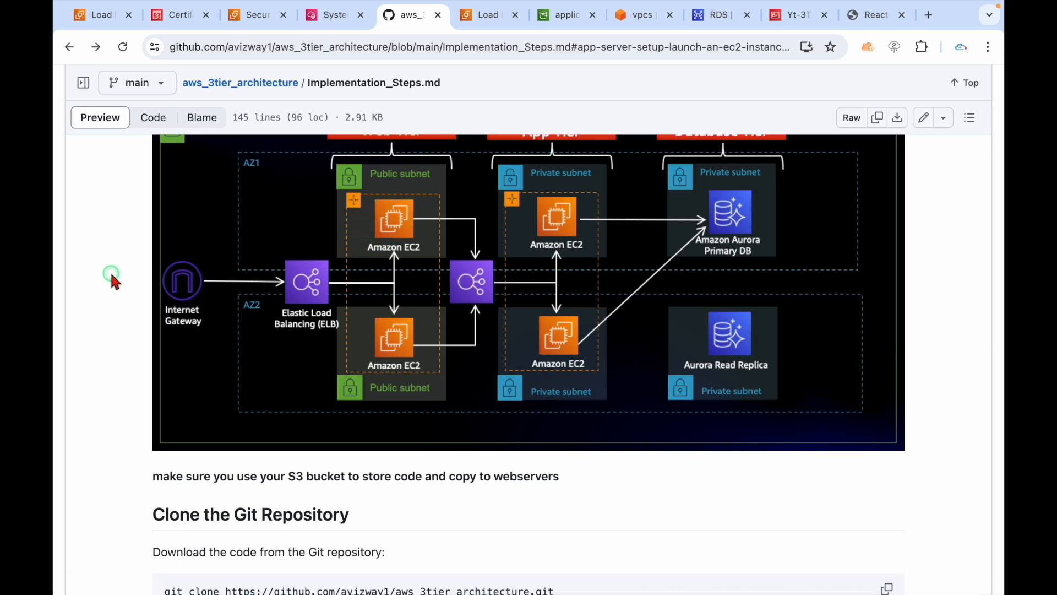
- Scroll back to Setup Instructions, then return to the external-web-alb load balancer tab
{"action": "scroll", "coordinate": [465, 210], "scroll_direction": "up", "scroll_amount": 3}
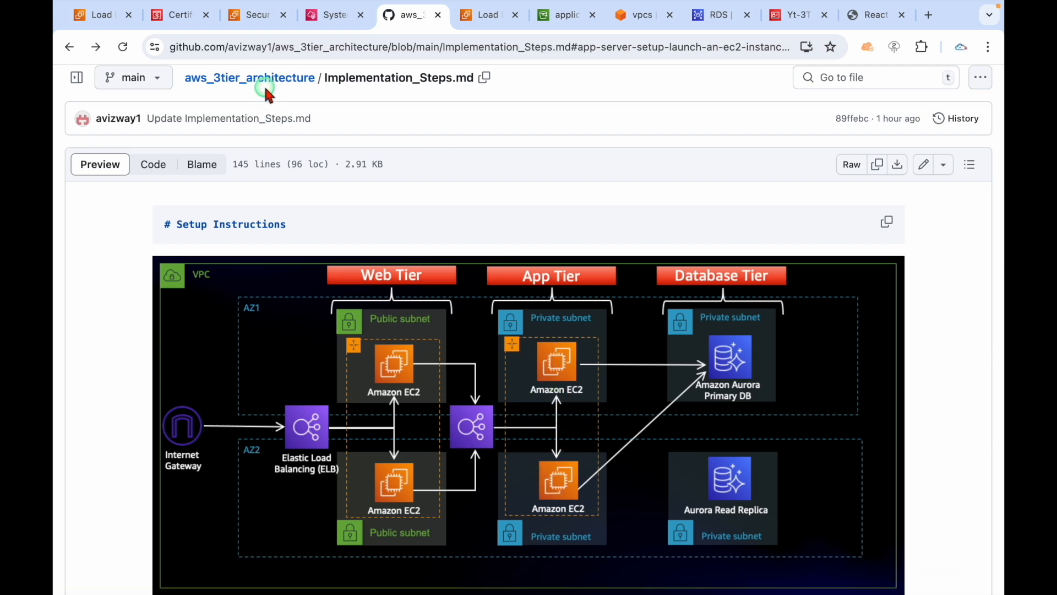
{"action": "left_click", "coordinate": [110, 19]}
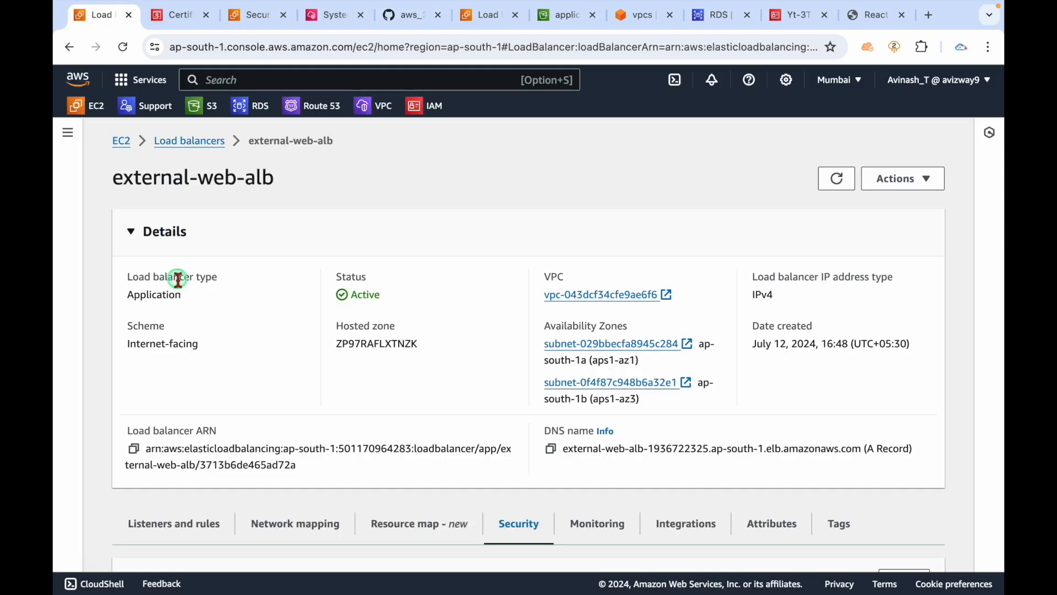
- Open the EC2 Instances list and select only APP-Tier-Instance
{"action": "left_click", "coordinate": [82, 135]}
{"action": "left_click", "coordinate": [98, 240]}
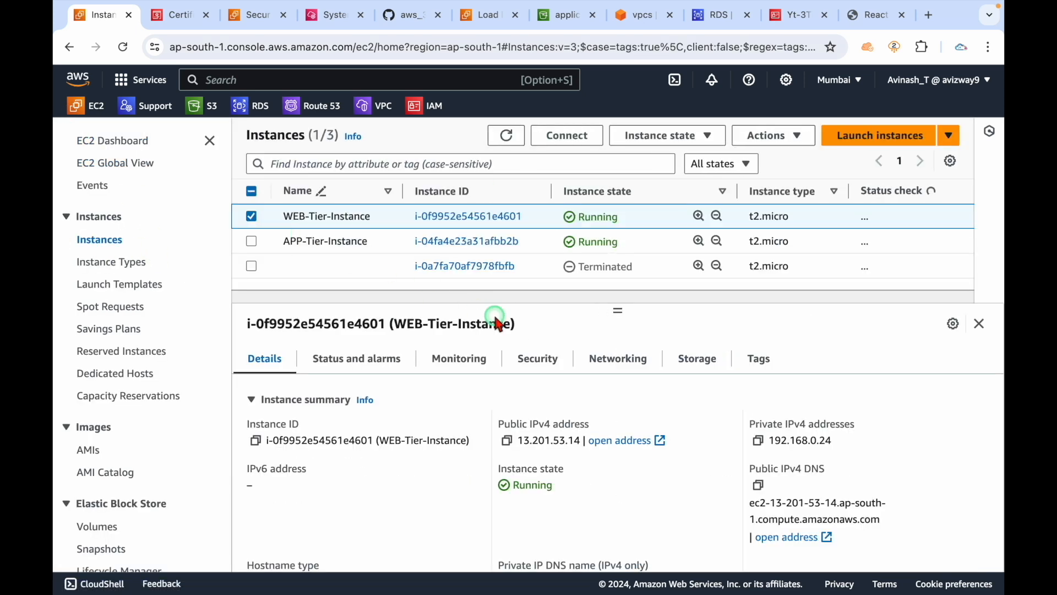
{"action": "left_click", "coordinate": [252, 217]}
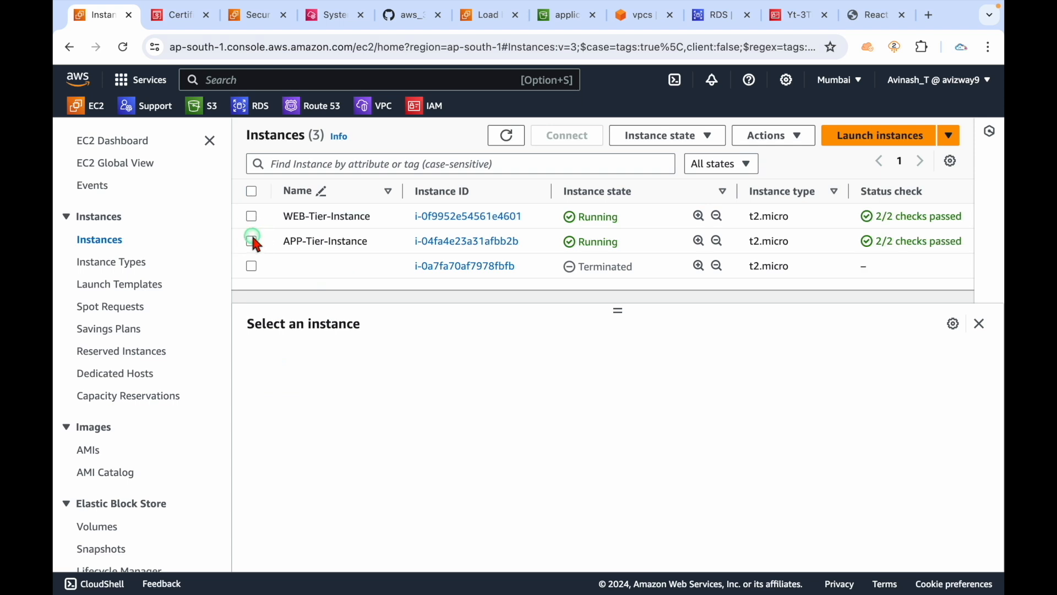
{"action": "left_click", "coordinate": [251, 240]}
{"action": "scroll", "coordinate": [83, 472], "scroll_direction": "down", "scroll_amount": 1}
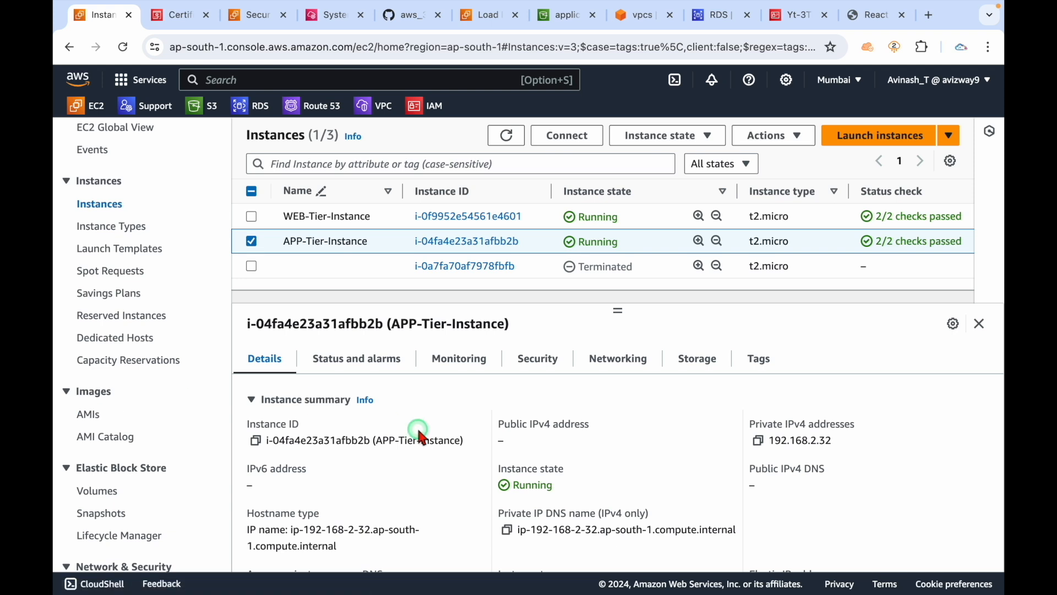
{"action": "left_click", "coordinate": [252, 241]}
{"action": "left_click", "coordinate": [270, 240]}
- Create an image named App-tier-GAMI from it, described as App-tier-resources
{"action": "left_click", "coordinate": [774, 142]}
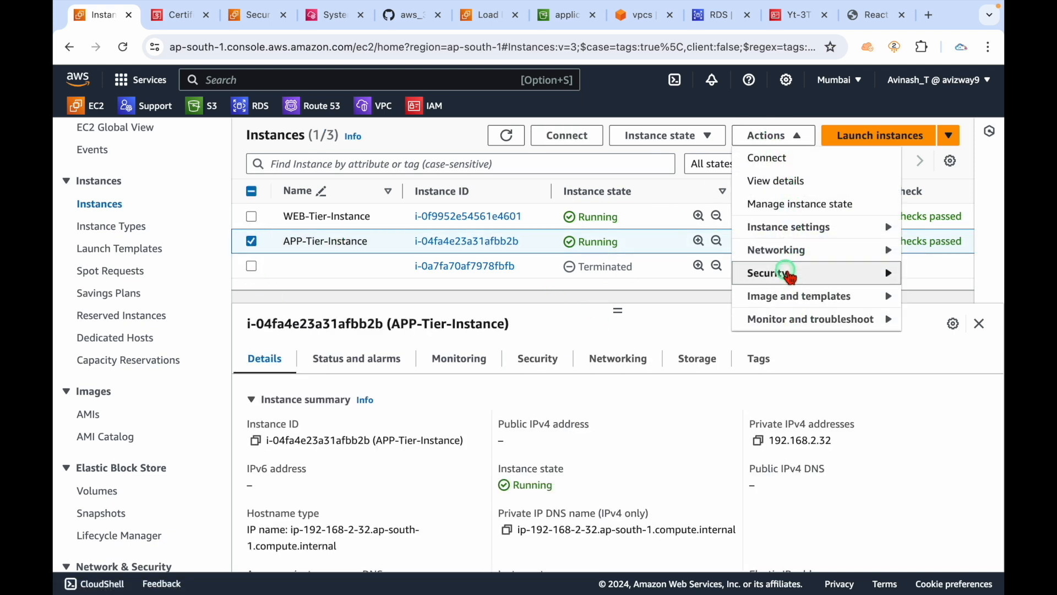
{"action": "mouse_move", "coordinate": [791, 300]}
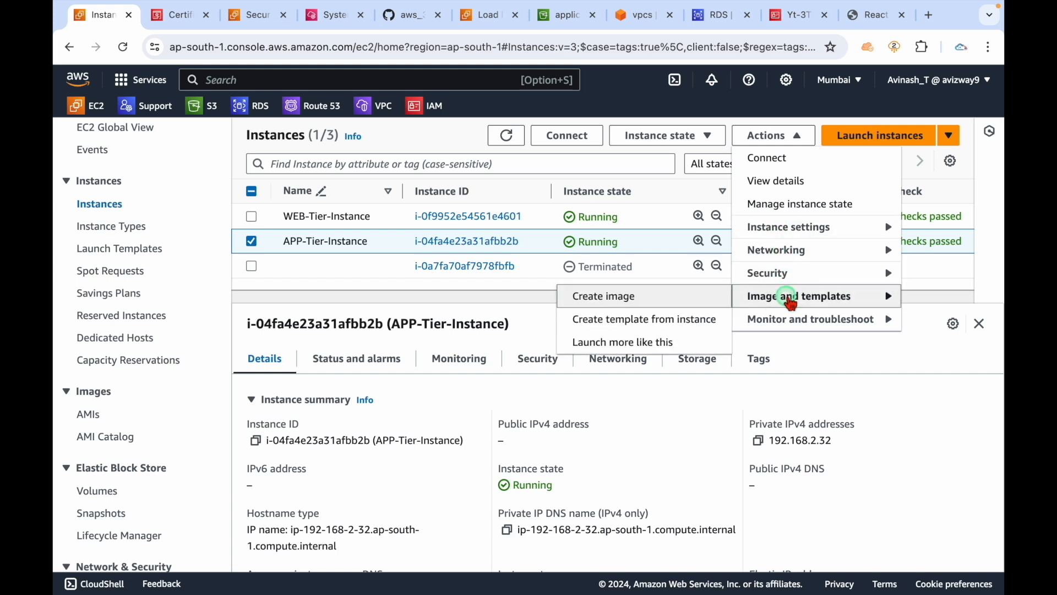
{"action": "left_click", "coordinate": [622, 300]}
{"action": "left_click", "coordinate": [312, 330]}
{"action": "type", "text": "App-tier-GAMI"}
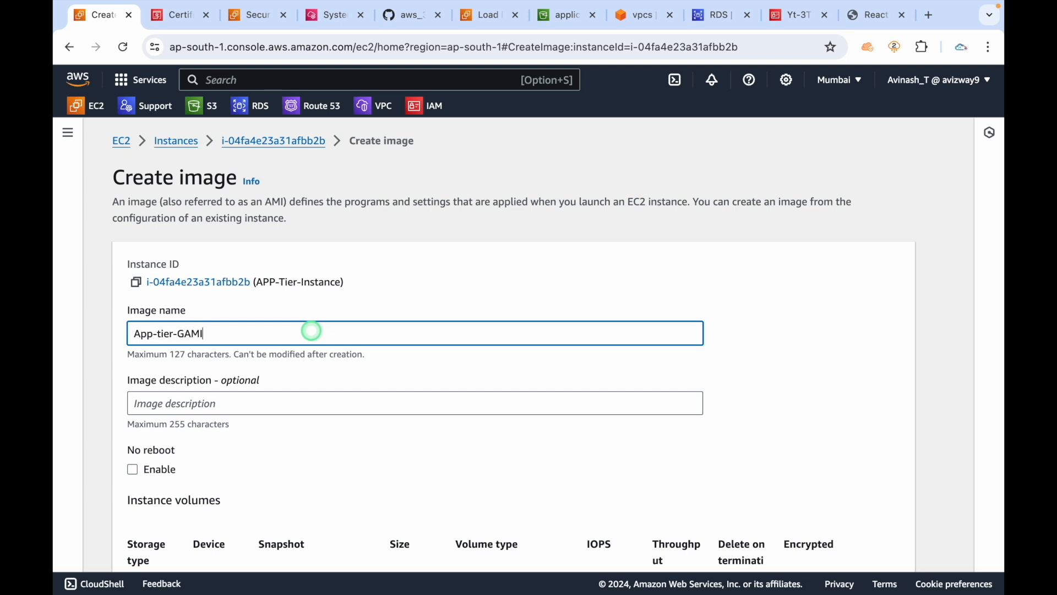
{"action": "left_click", "coordinate": [325, 411]}
{"action": "type", "text": "App-ti"}
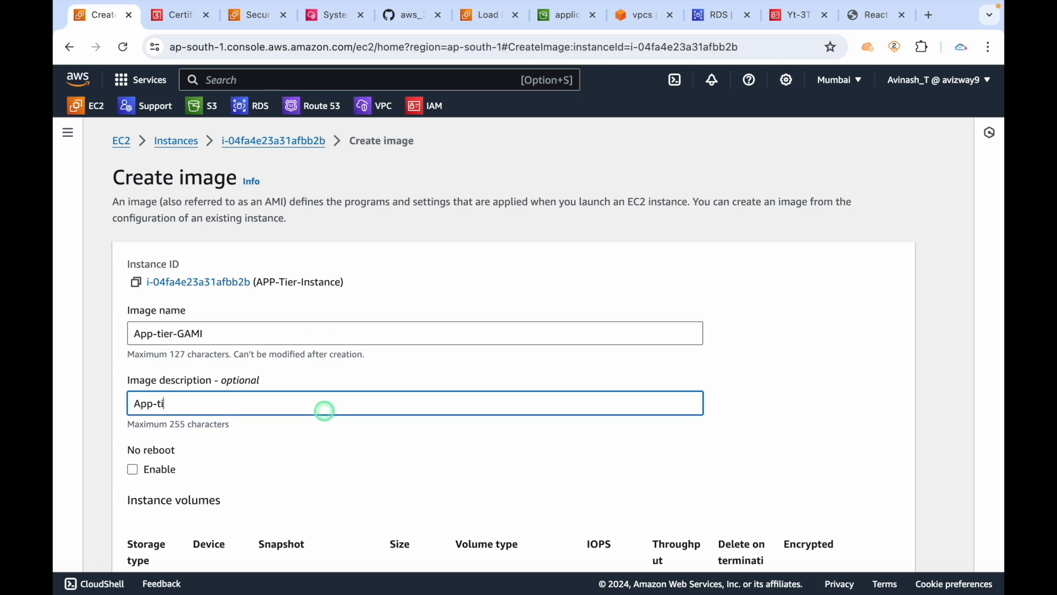
{"action": "type", "text": "er-resources"}
{"action": "scroll", "coordinate": [408, 418], "scroll_direction": "down", "scroll_amount": 7}
{"action": "left_click", "coordinate": [870, 542]}
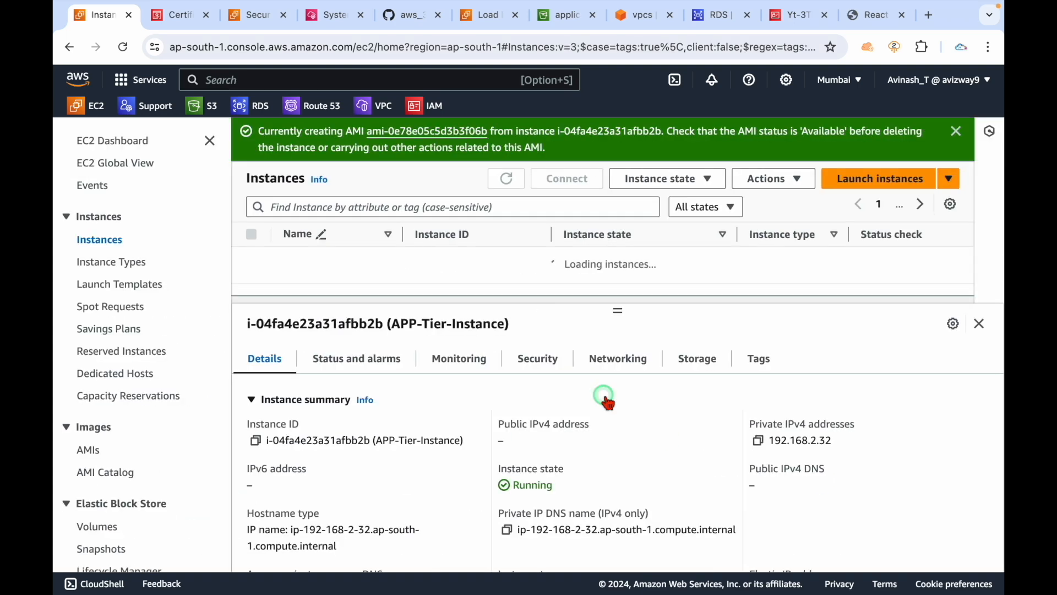
- Dismiss the AMI notice and switch the selection to WEB-Tier-Instance
{"action": "left_click", "coordinate": [957, 131]}
{"action": "left_click", "coordinate": [252, 217]}
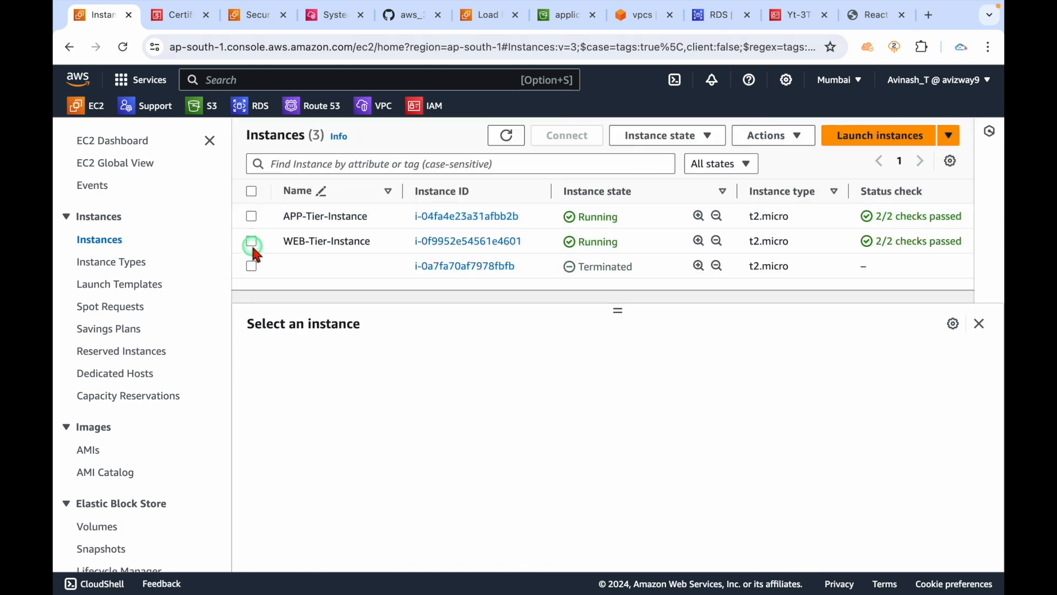
{"action": "left_click", "coordinate": [252, 241]}
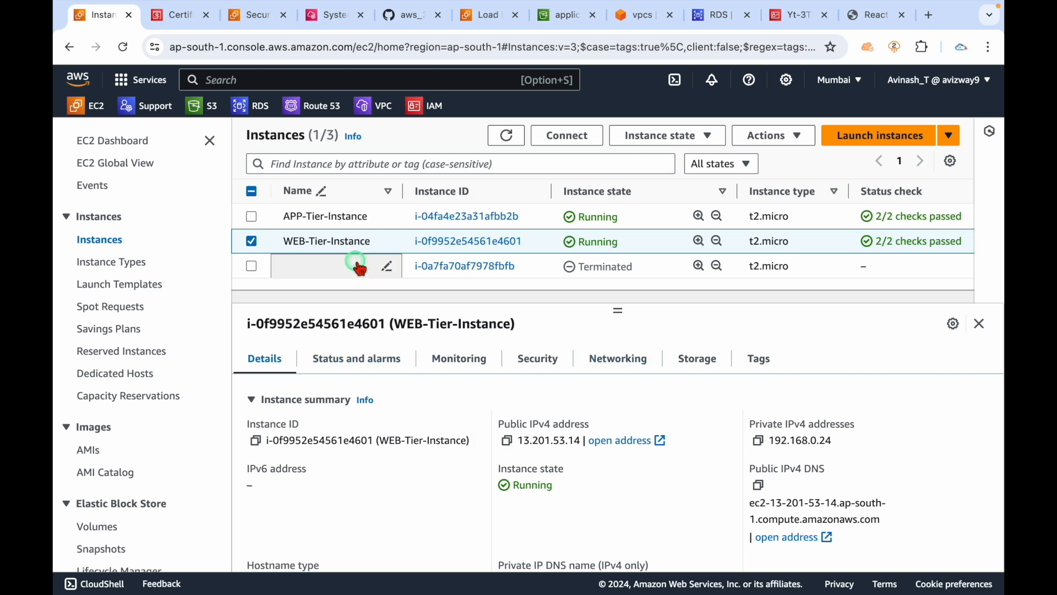
- Create image web-tier-gami from WEB-Tier-Instance, using the same text as its description
{"action": "left_click", "coordinate": [770, 144]}
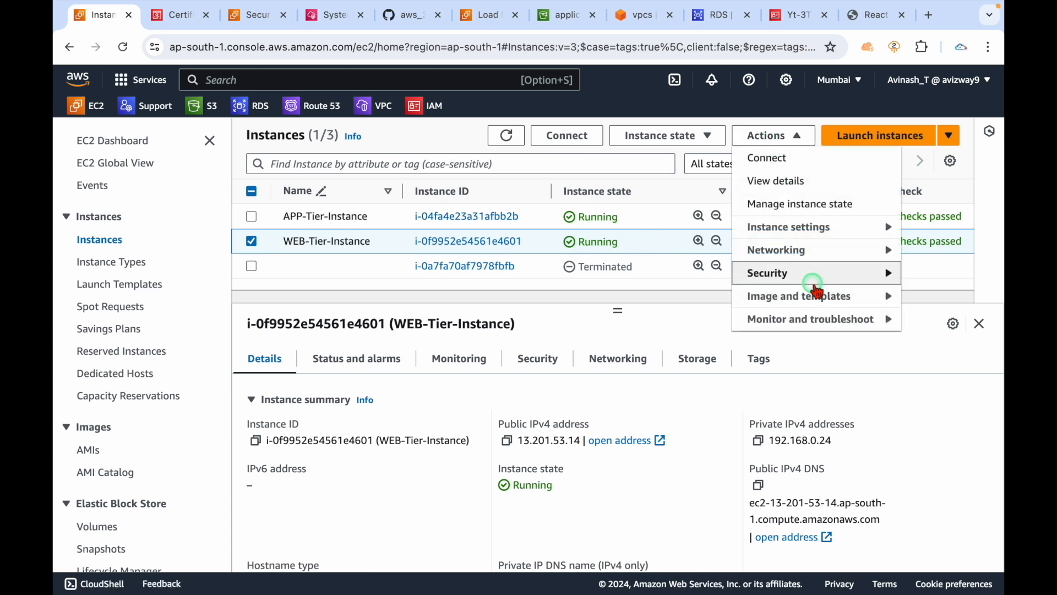
{"action": "mouse_move", "coordinate": [809, 287]}
{"action": "left_click", "coordinate": [669, 296]}
{"action": "left_click", "coordinate": [374, 332]}
{"action": "type", "text": "web-tier"}
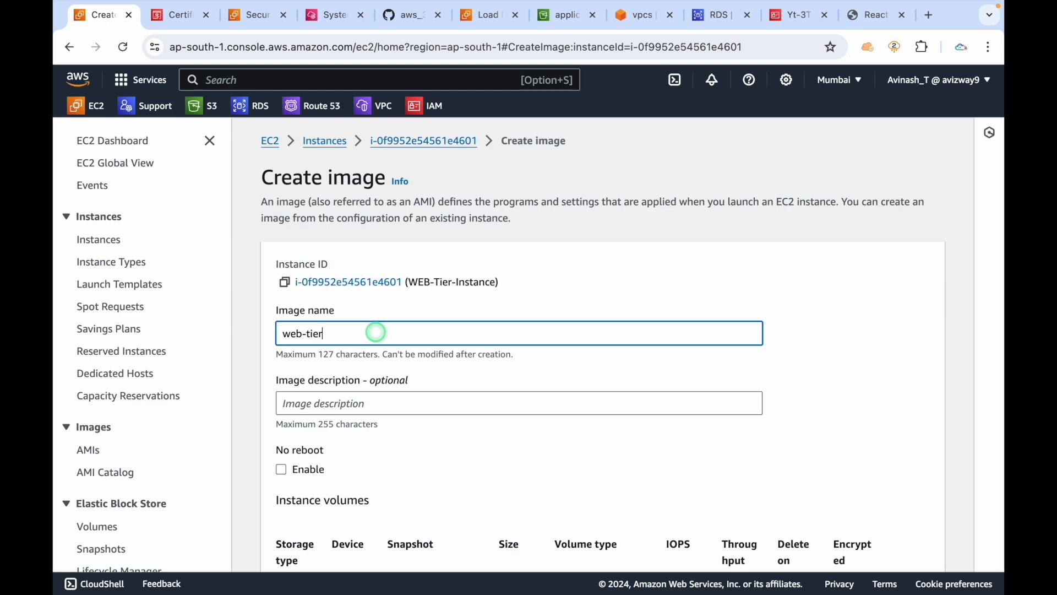
{"action": "type", "text": "-gami"}
{"action": "key", "text": "ctrl+a"}
{"action": "key", "text": "ctrl+c"}
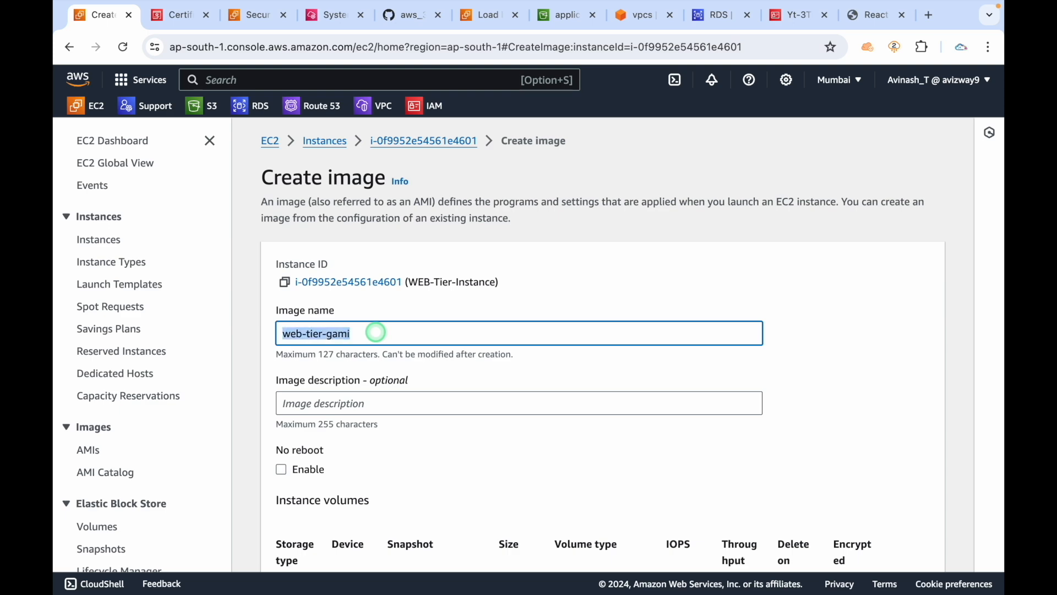
{"action": "key", "text": "Tab"}
{"action": "key", "text": "ctrl+v"}
{"action": "scroll", "coordinate": [485, 414], "scroll_direction": "down", "scroll_amount": 8}
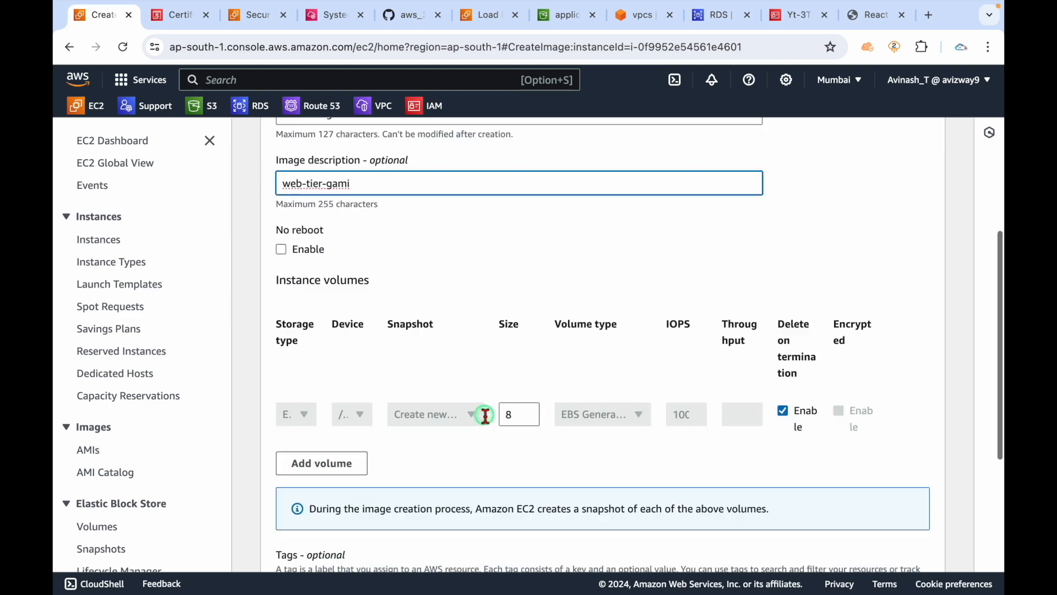
{"action": "left_click", "coordinate": [897, 546]}
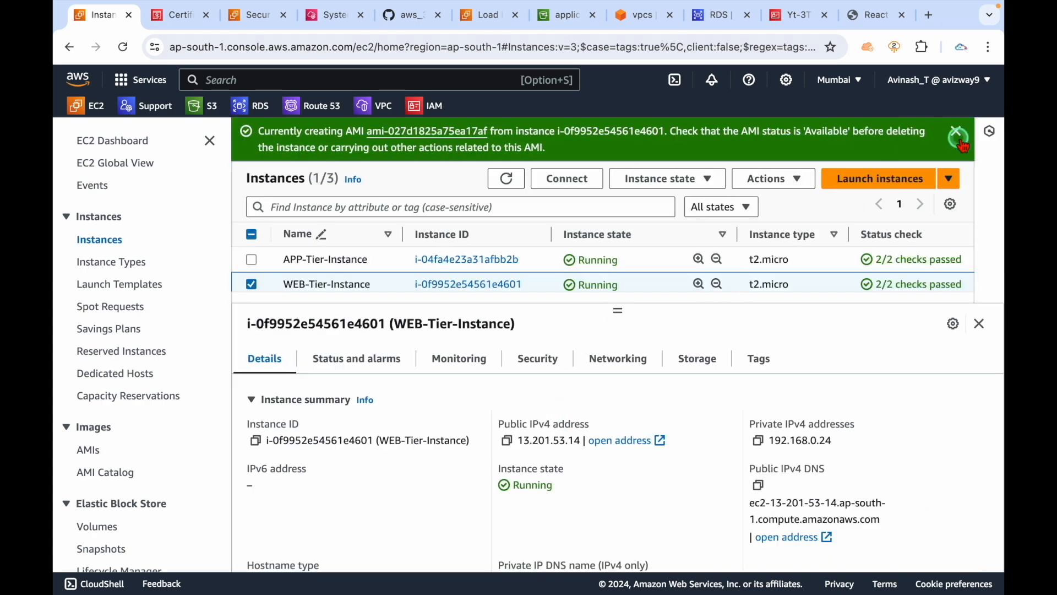
{"action": "left_click", "coordinate": [956, 131]}
{"action": "left_click", "coordinate": [253, 241]}
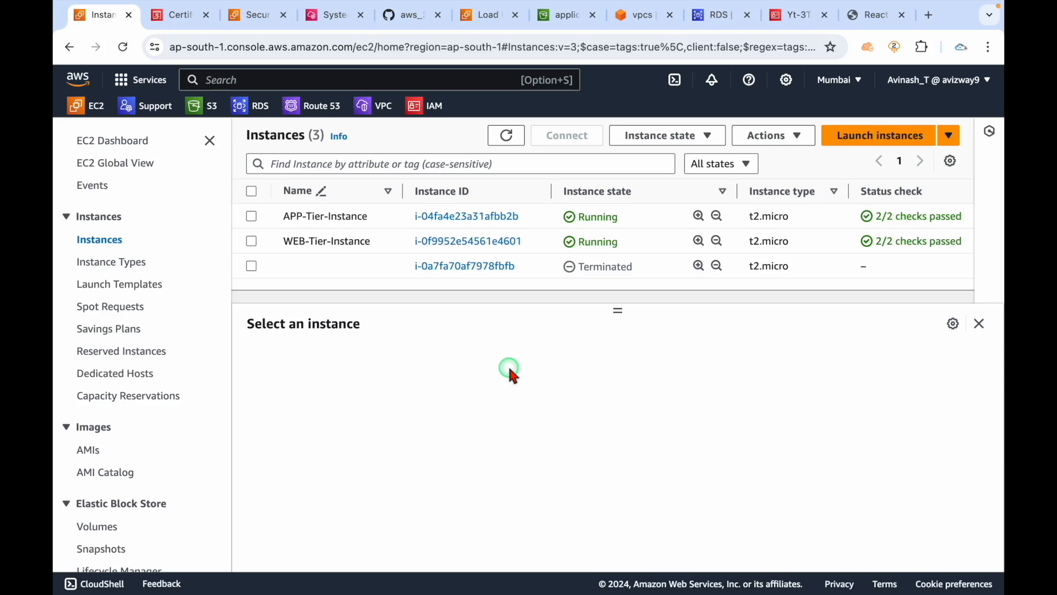
- Check the live learnaws.co.in site, then refresh the EC2 instances list
{"action": "key", "text": "ctrl+Right"}
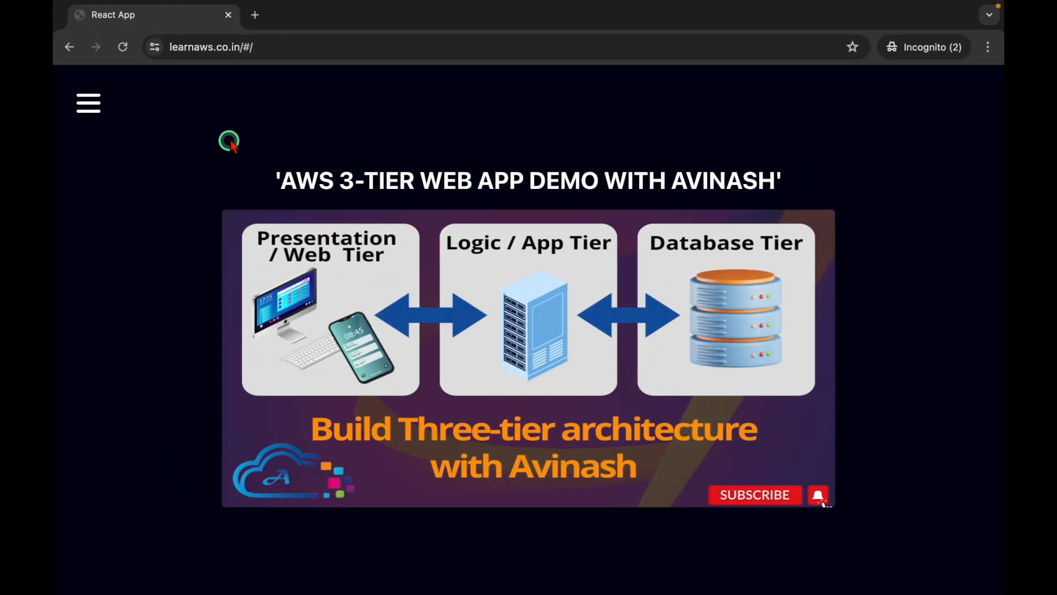
{"action": "left_click", "coordinate": [281, 44]}
{"action": "left_click", "coordinate": [88, 105]}
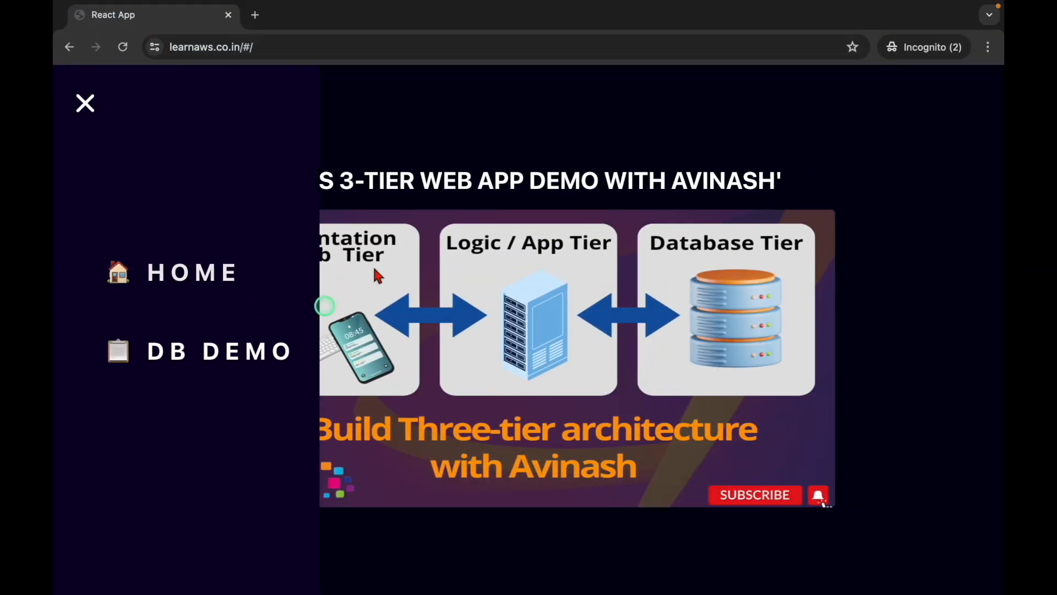
{"action": "left_click", "coordinate": [405, 137]}
{"action": "key", "text": "ctrl+Left"}
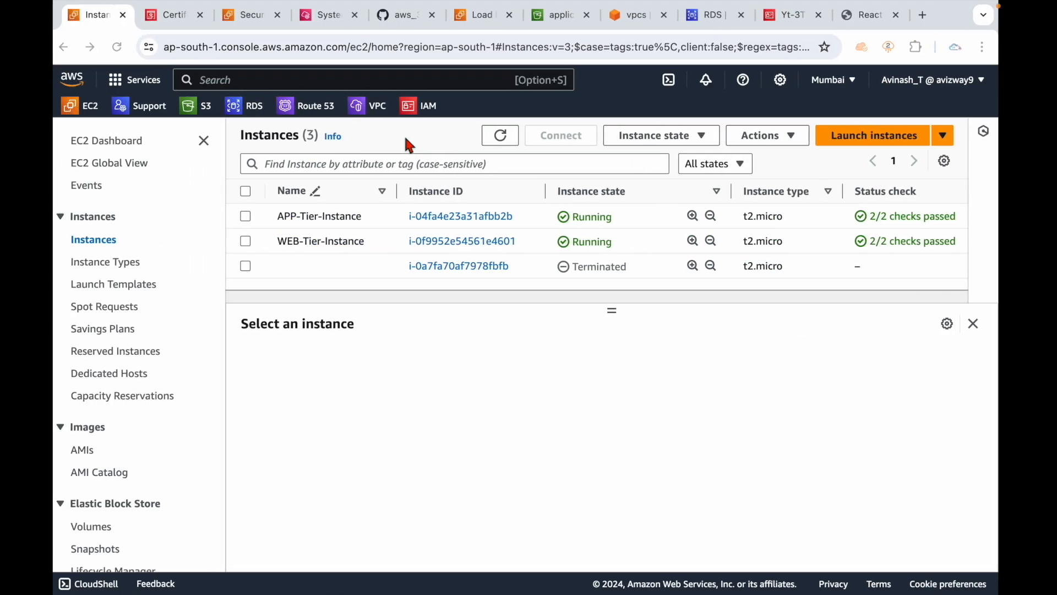
{"action": "left_click", "coordinate": [506, 136]}
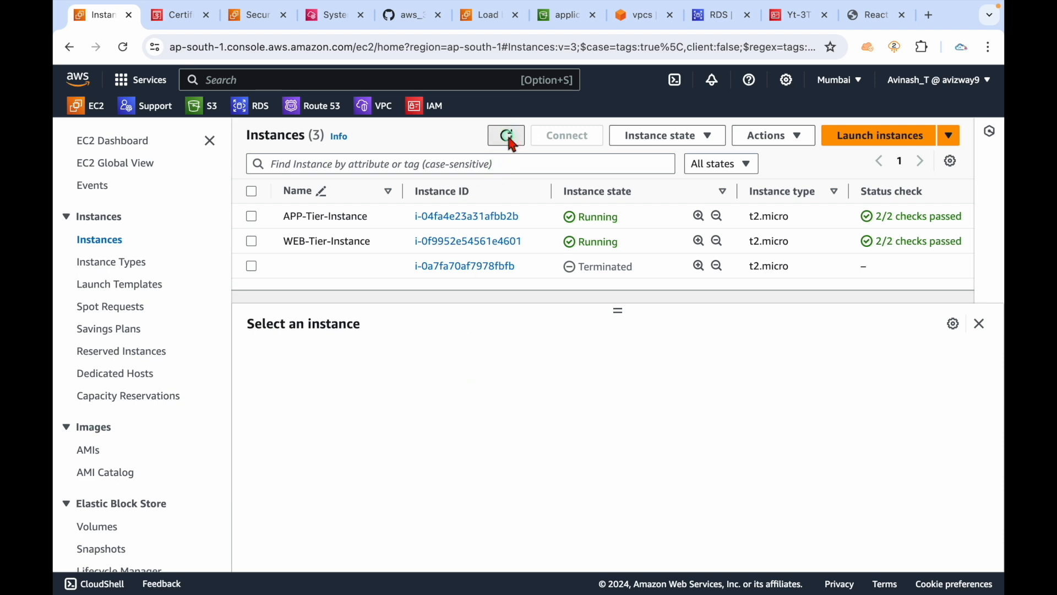
{"action": "scroll", "coordinate": [156, 406], "scroll_direction": "down", "scroll_amount": 7}
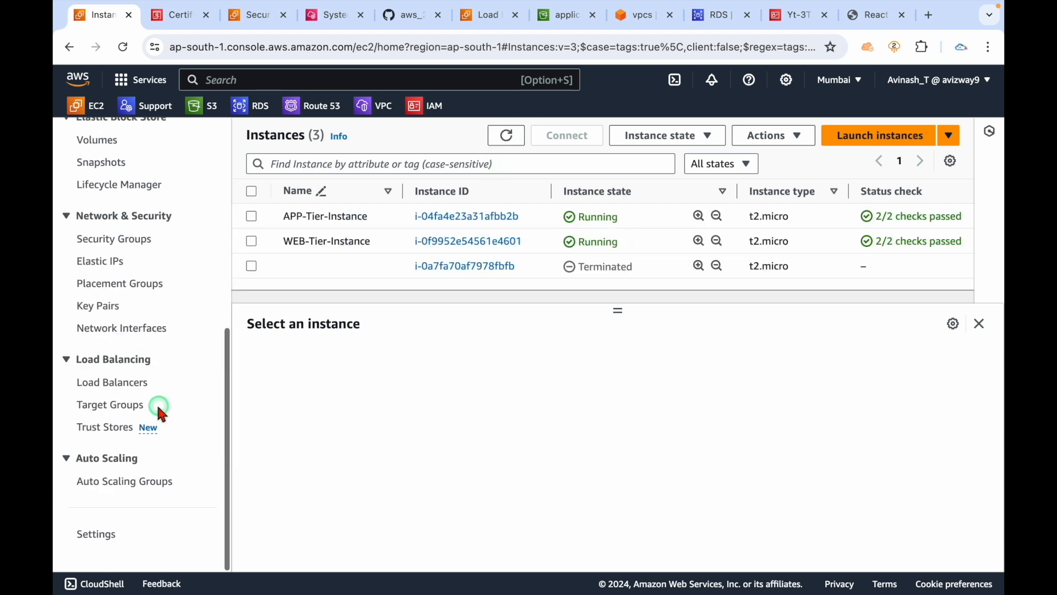
{"action": "scroll", "coordinate": [160, 325], "scroll_direction": "up", "scroll_amount": 2}
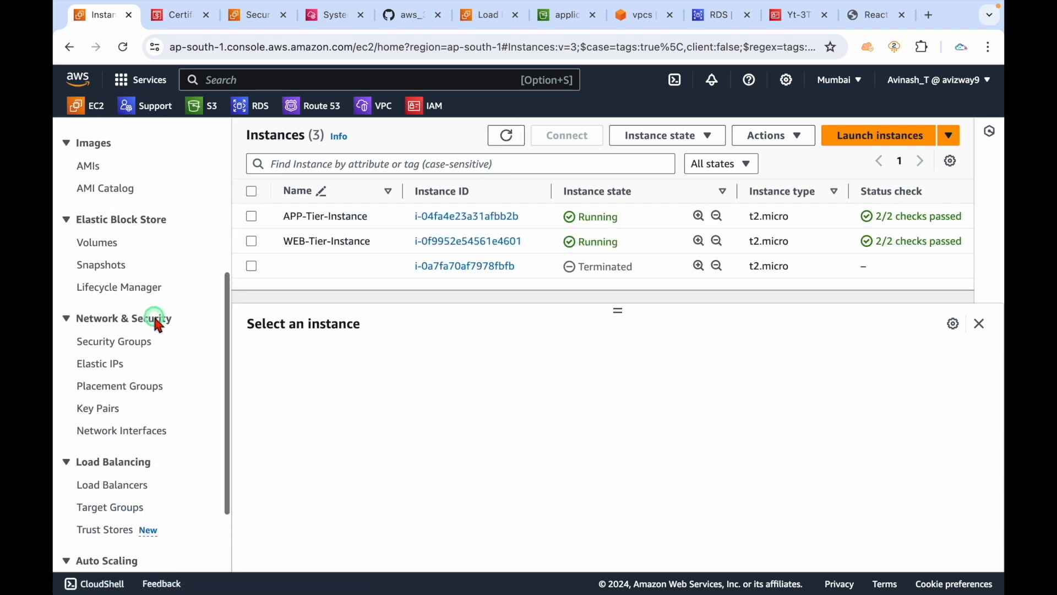
{"action": "scroll", "coordinate": [125, 380], "scroll_direction": "up", "scroll_amount": 4}
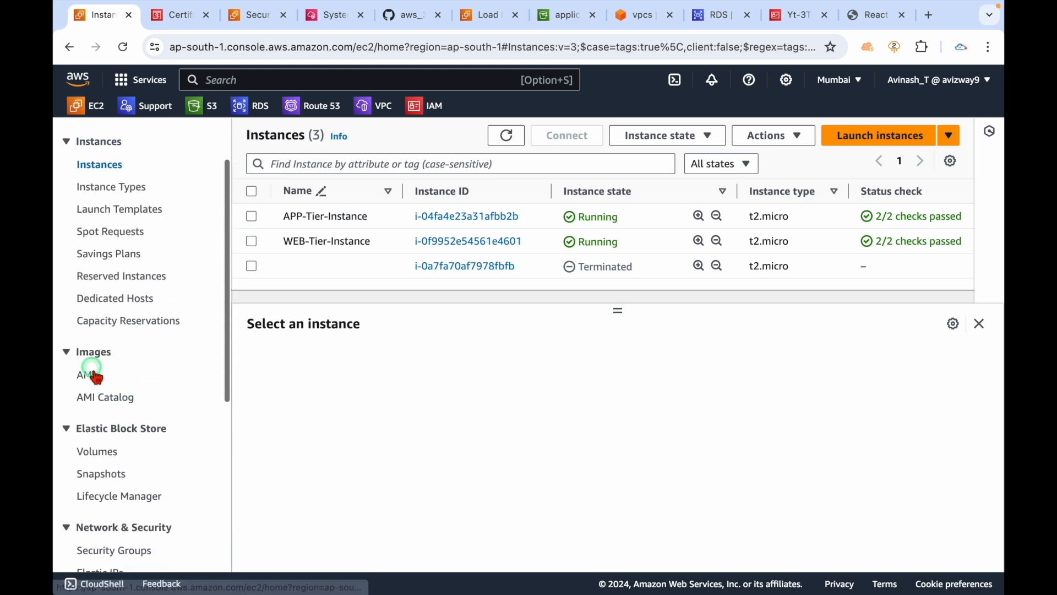
- Review the web-tier-gami and App-tier-GAMI images on the AMIs page, then open Launch Templates
{"action": "left_click", "coordinate": [88, 374]}
{"action": "scroll", "coordinate": [768, 232], "scroll_direction": "right", "scroll_amount": 10}
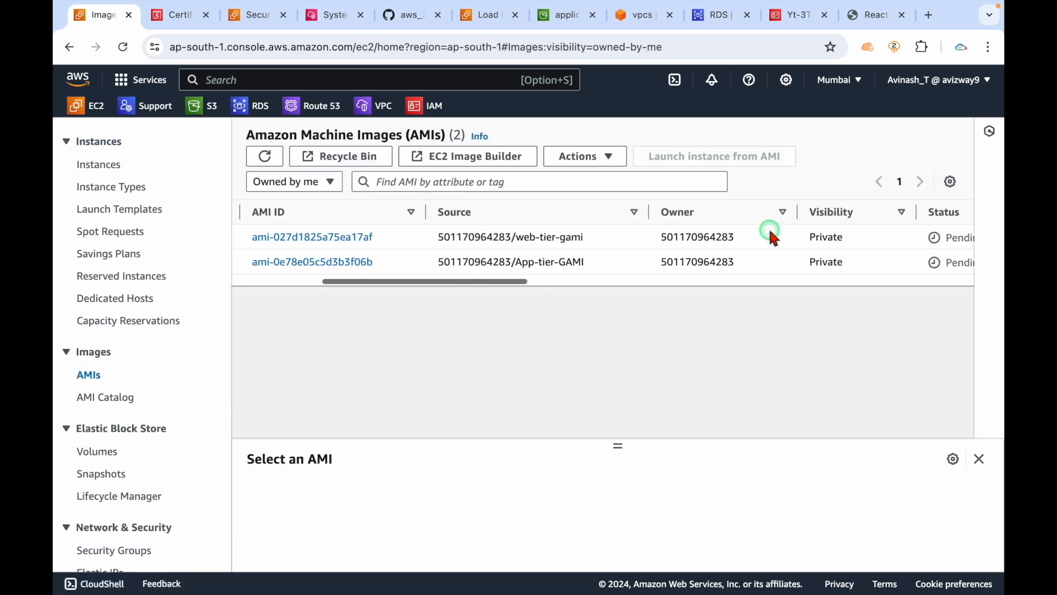
{"action": "left_click", "coordinate": [736, 240]}
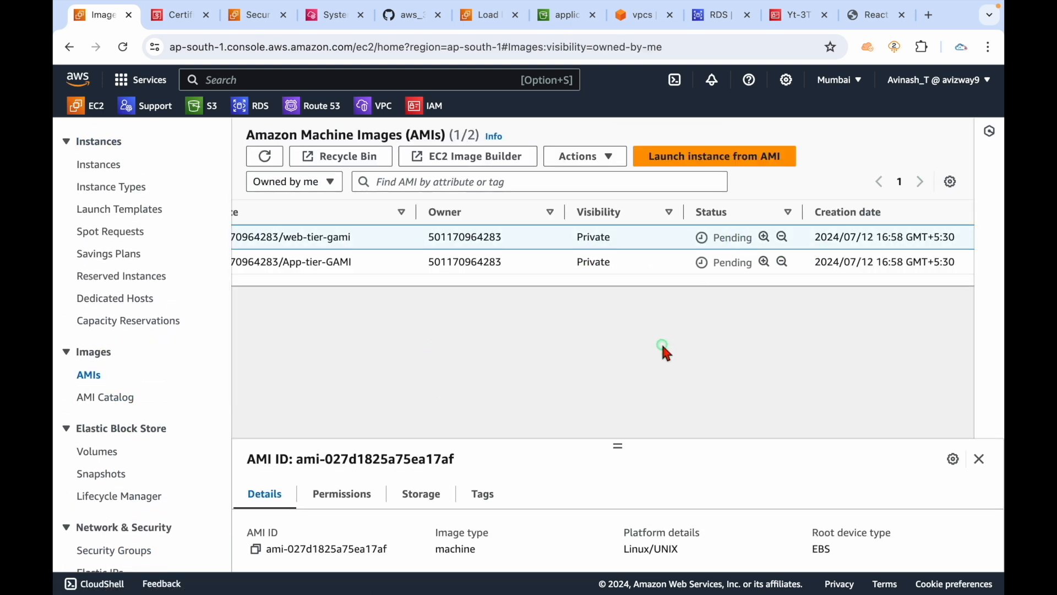
{"action": "scroll", "coordinate": [592, 265], "scroll_direction": "left", "scroll_amount": 10}
{"action": "scroll", "coordinate": [177, 331], "scroll_direction": "up", "scroll_amount": 3}
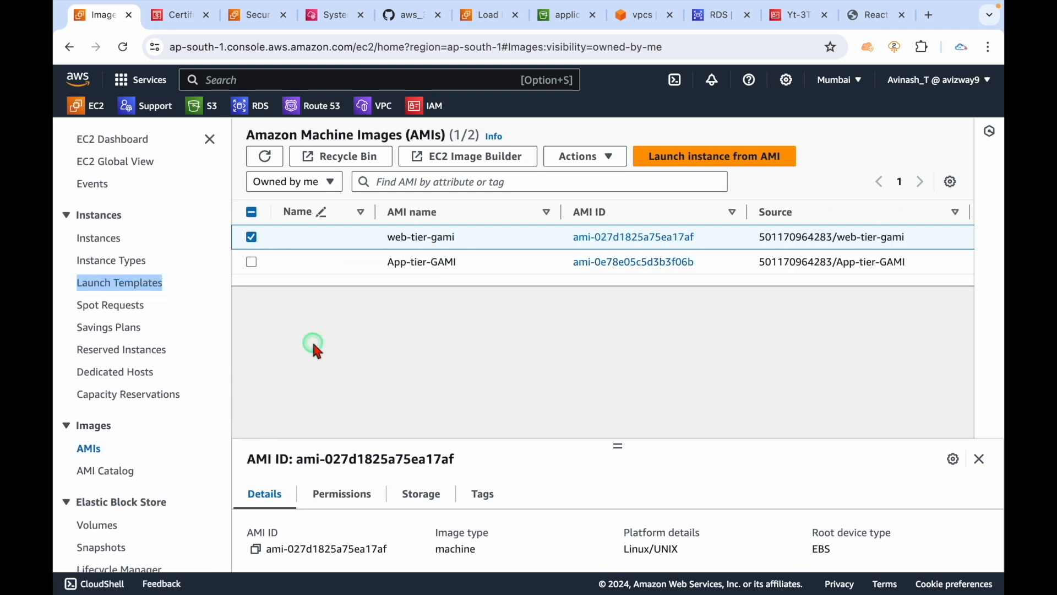
{"action": "left_click", "coordinate": [252, 237]}
{"action": "double_click", "coordinate": [413, 237]}
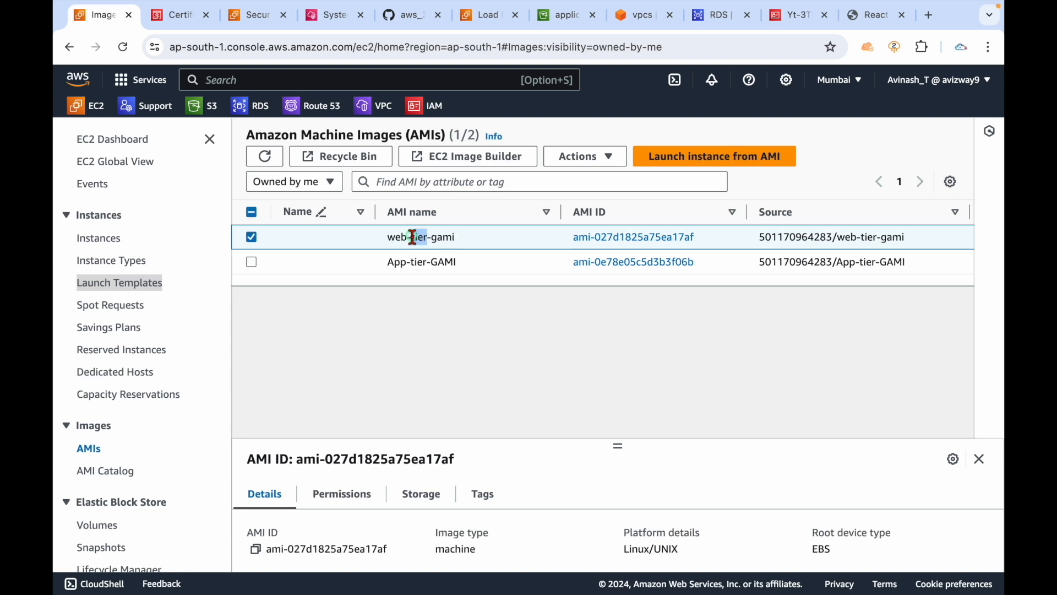
{"action": "triple_click", "coordinate": [413, 237]}
{"action": "left_click", "coordinate": [410, 261]}
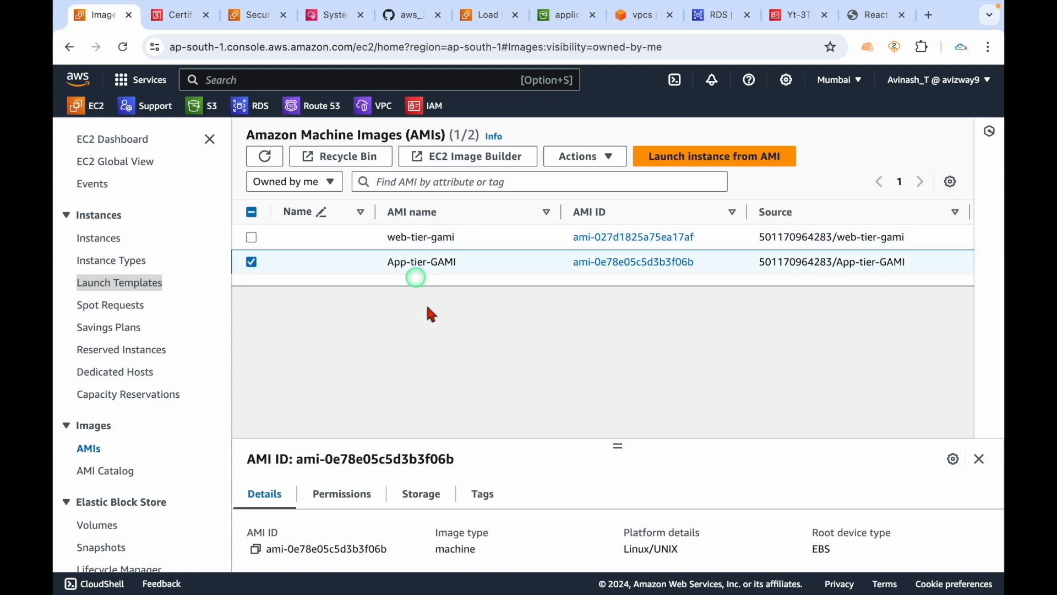
{"action": "triple_click", "coordinate": [417, 271]}
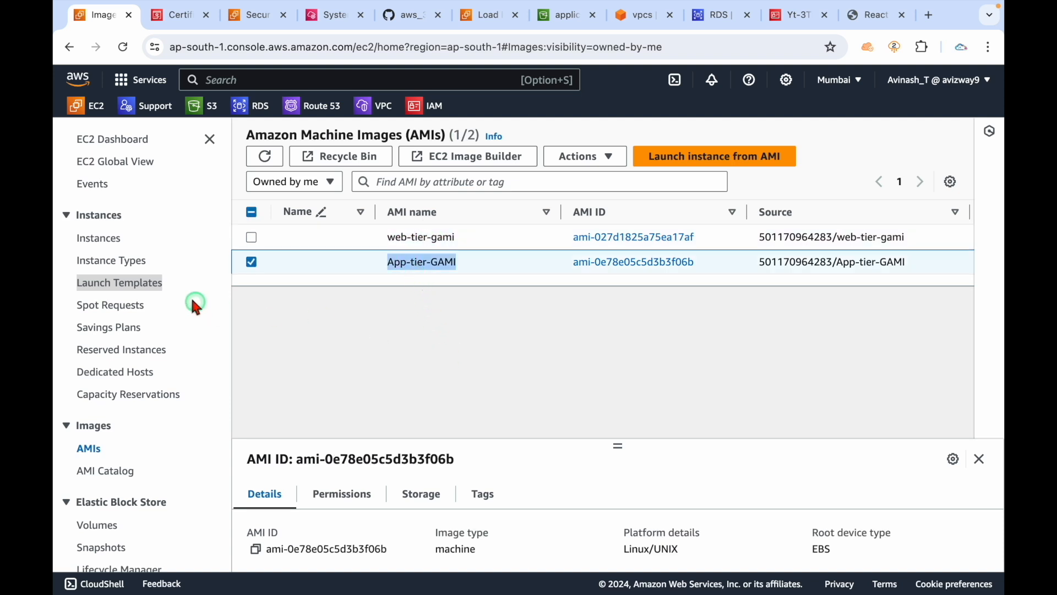
{"action": "left_click_drag", "start_coordinate": [178, 284], "coordinate": [71, 281]}
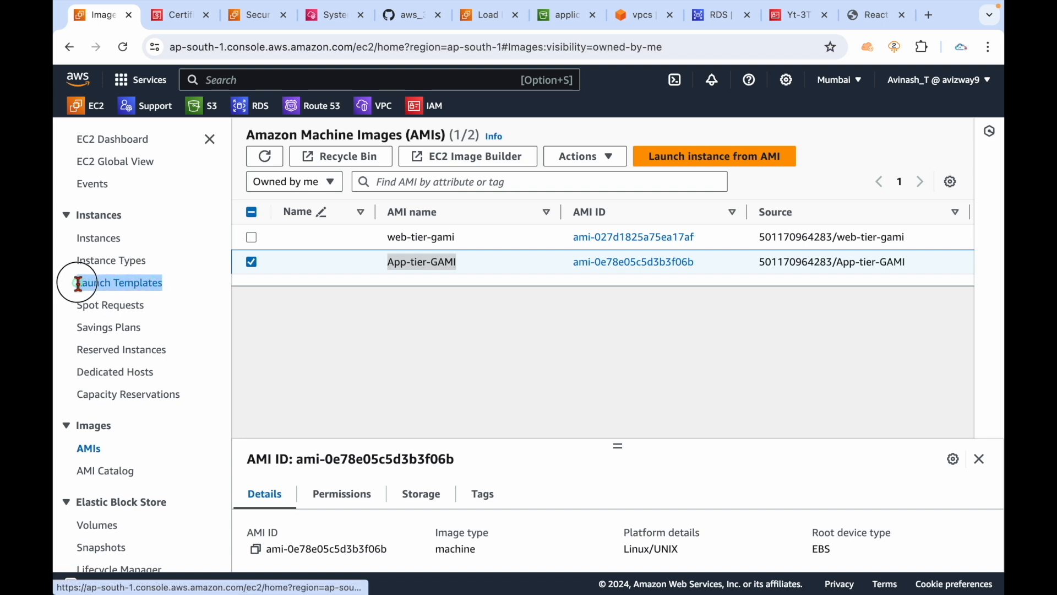
{"action": "left_click", "coordinate": [135, 284]}
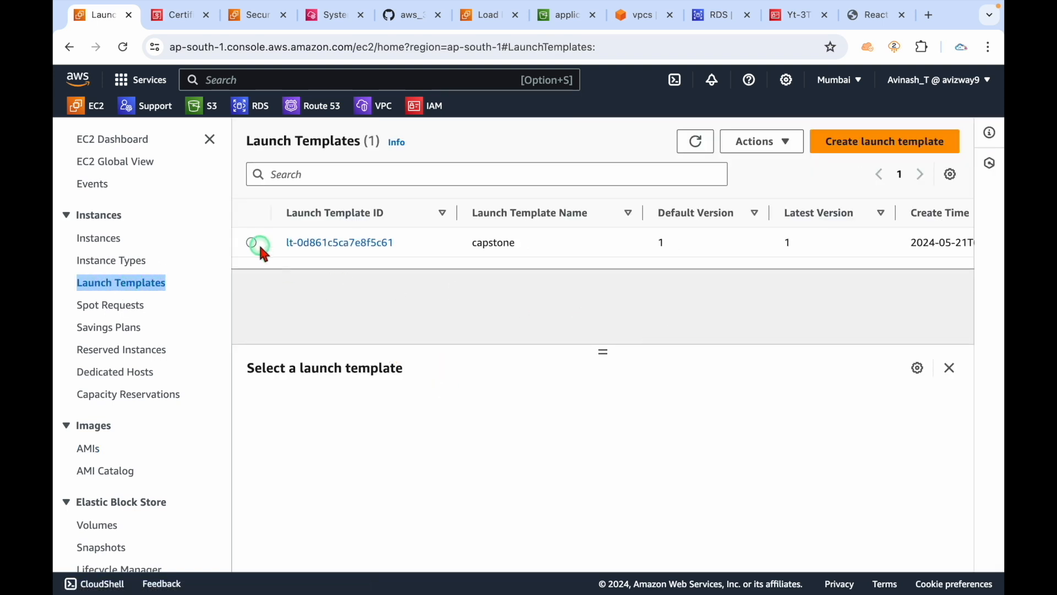
- Delete the capstone launch template, confirming with 'Delete', and dismiss the success banner
{"action": "left_click", "coordinate": [253, 243]}
{"action": "left_click", "coordinate": [746, 148]}
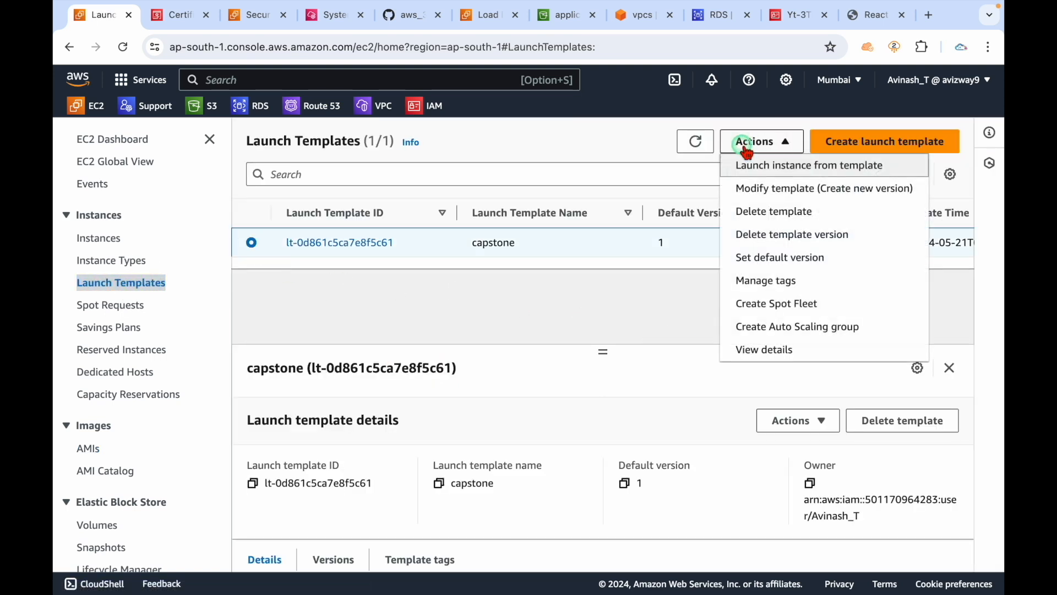
{"action": "left_click", "coordinate": [773, 211]}
{"action": "left_click", "coordinate": [556, 370]}
{"action": "type", "text": "Delete"}
{"action": "left_click", "coordinate": [793, 460]}
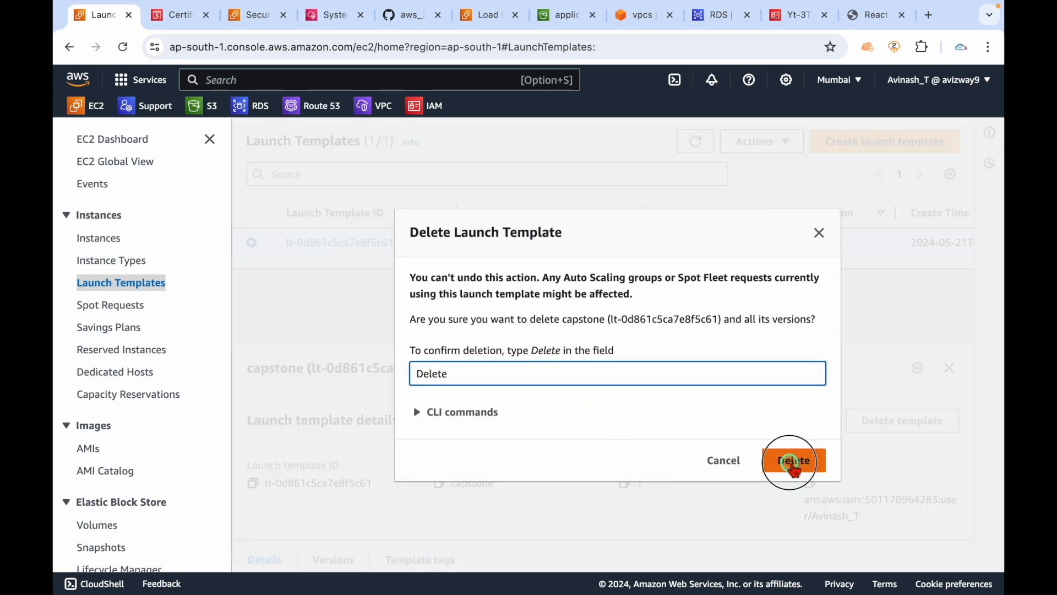
{"action": "left_click", "coordinate": [957, 135]}
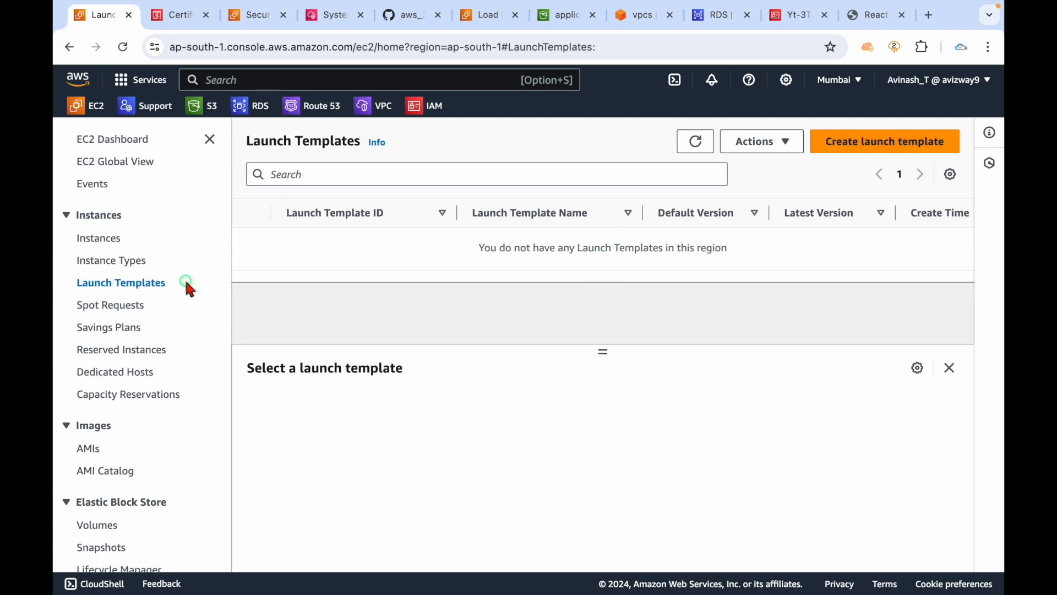
{"action": "left_click", "coordinate": [855, 144]}
- Name the template app-launch-template with version description v1 and enable Auto Scaling guidance
{"action": "left_click_drag", "start_coordinate": [164, 318], "coordinate": [313, 321]}
{"action": "left_click", "coordinate": [299, 337]}
{"action": "type", "text": "ap"}
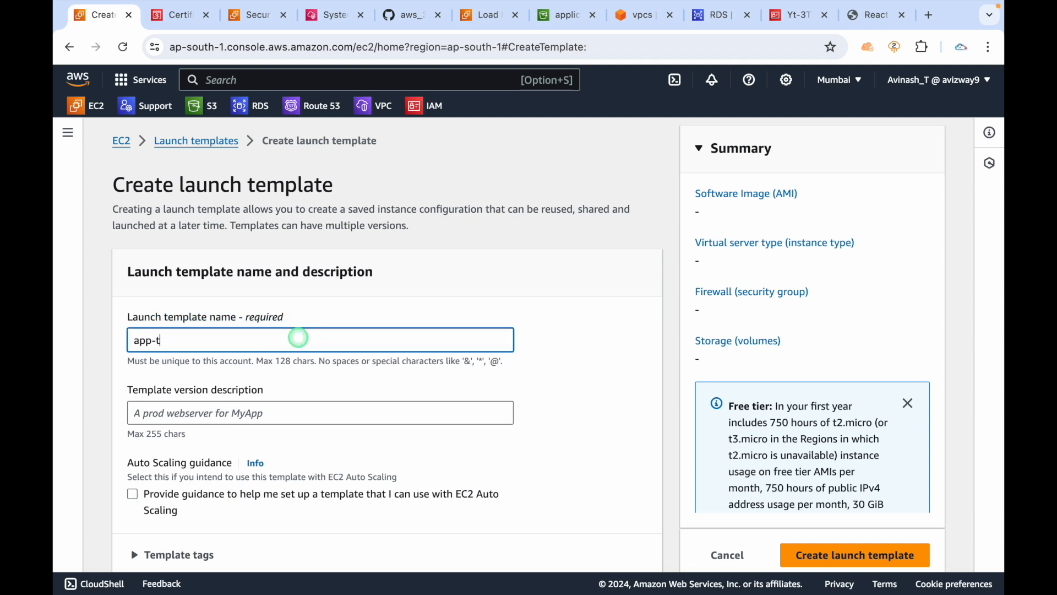
{"action": "type", "text": "p-launch-temp"}
{"action": "left_click", "coordinate": [273, 413]}
{"action": "type", "text": "v1"}
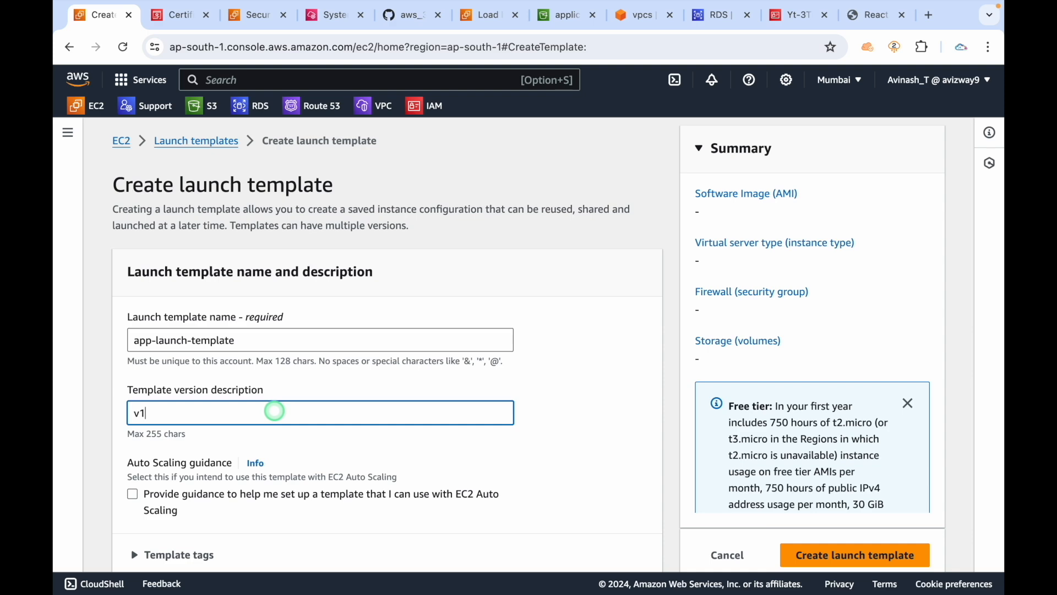
{"action": "scroll", "coordinate": [275, 411], "scroll_direction": "down", "scroll_amount": 1}
{"action": "scroll", "coordinate": [274, 411], "scroll_direction": "down", "scroll_amount": 2}
{"action": "left_click", "coordinate": [231, 336]}
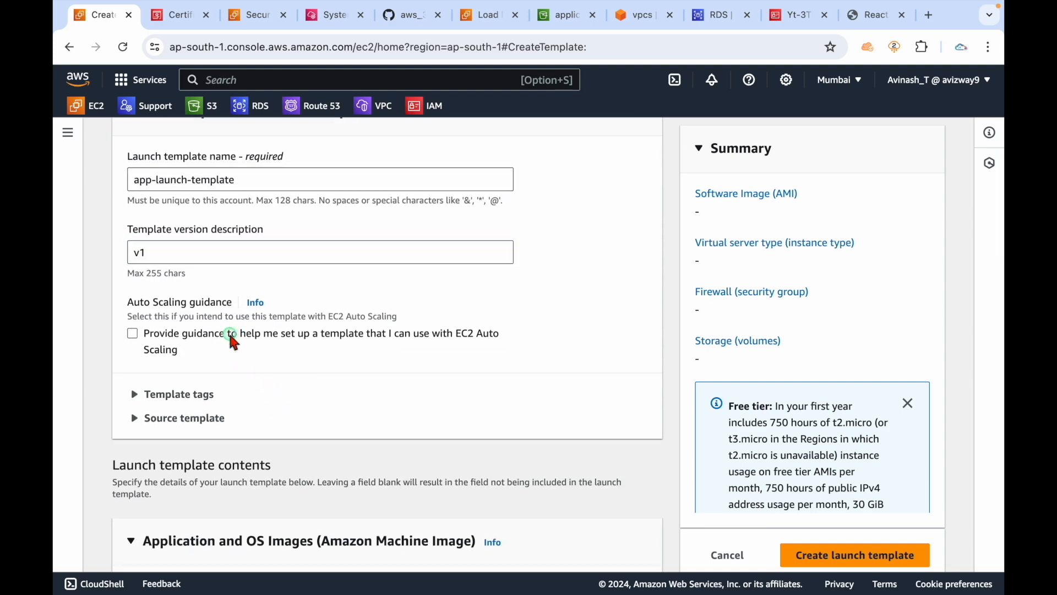
{"action": "left_click_drag", "start_coordinate": [146, 338], "coordinate": [314, 368]}
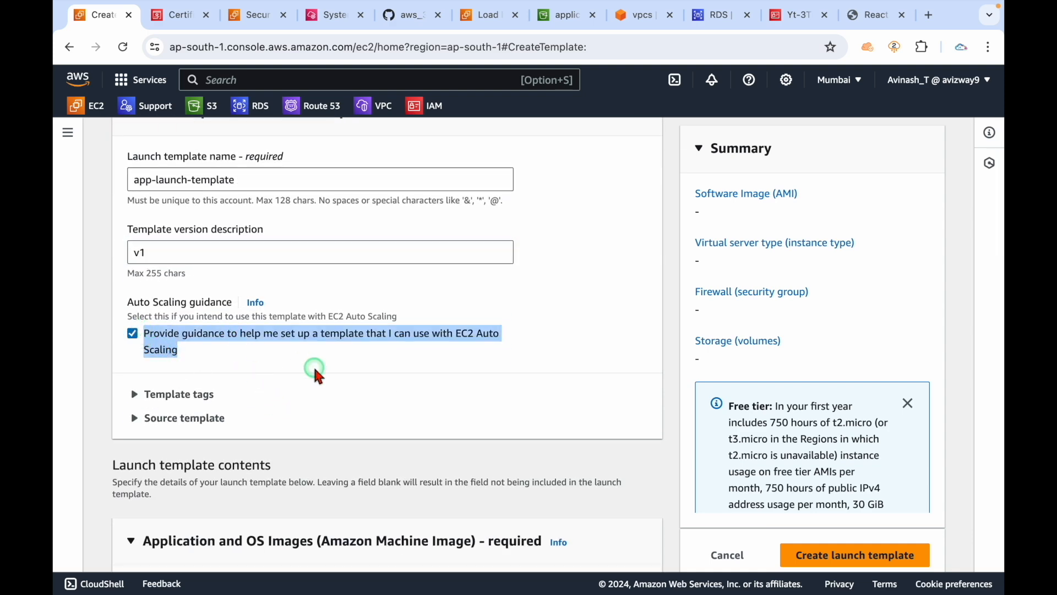
{"action": "scroll", "coordinate": [314, 368], "scroll_direction": "down", "scroll_amount": 3}
{"action": "scroll", "coordinate": [313, 369], "scroll_direction": "down", "scroll_amount": 5}
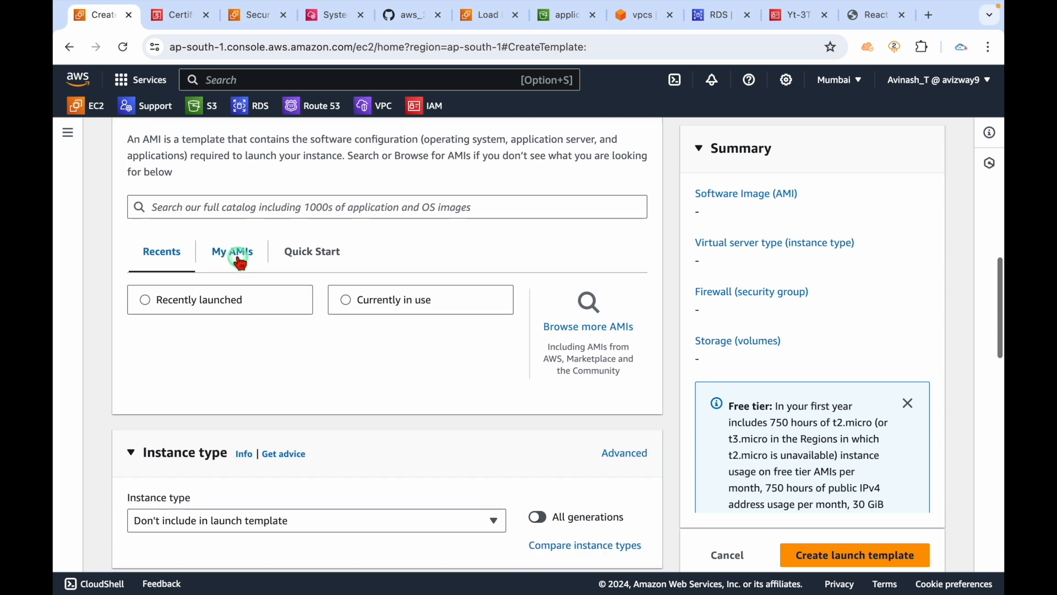
- Use the owned App-tier-GAMI image and the t2.micro instance type
{"action": "left_click", "coordinate": [241, 260]}
{"action": "left_click", "coordinate": [262, 439]}
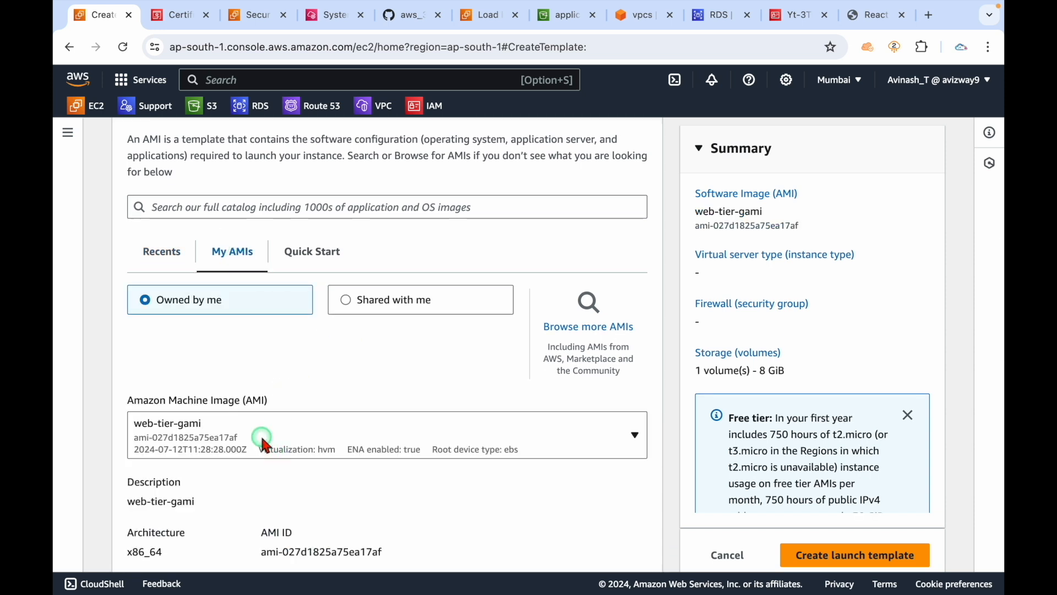
{"action": "left_click", "coordinate": [217, 344]}
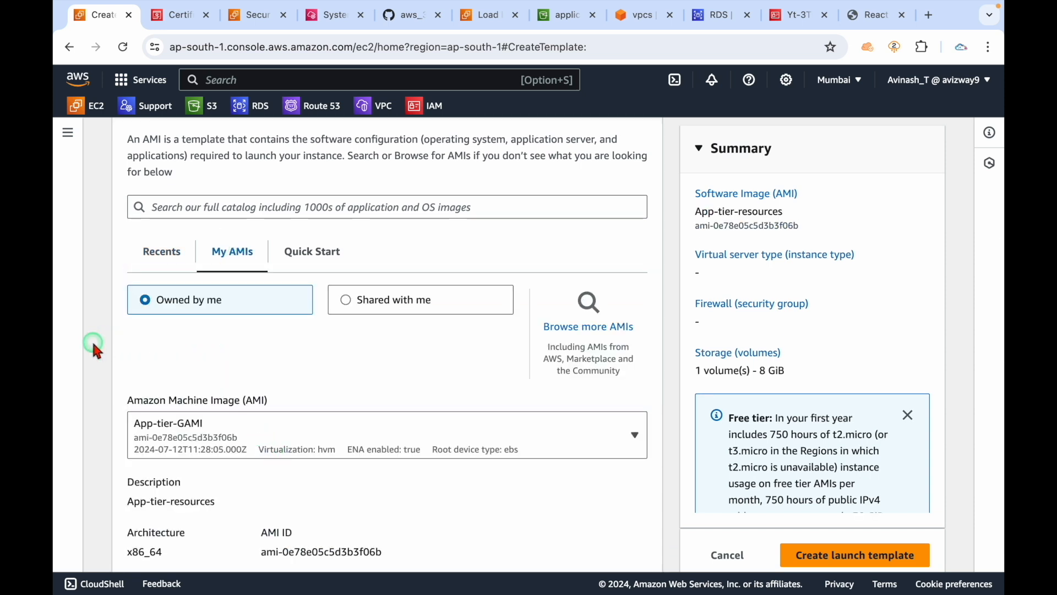
{"action": "scroll", "coordinate": [93, 344], "scroll_direction": "down", "scroll_amount": 1}
{"action": "scroll", "coordinate": [227, 380], "scroll_direction": "up", "scroll_amount": 10}
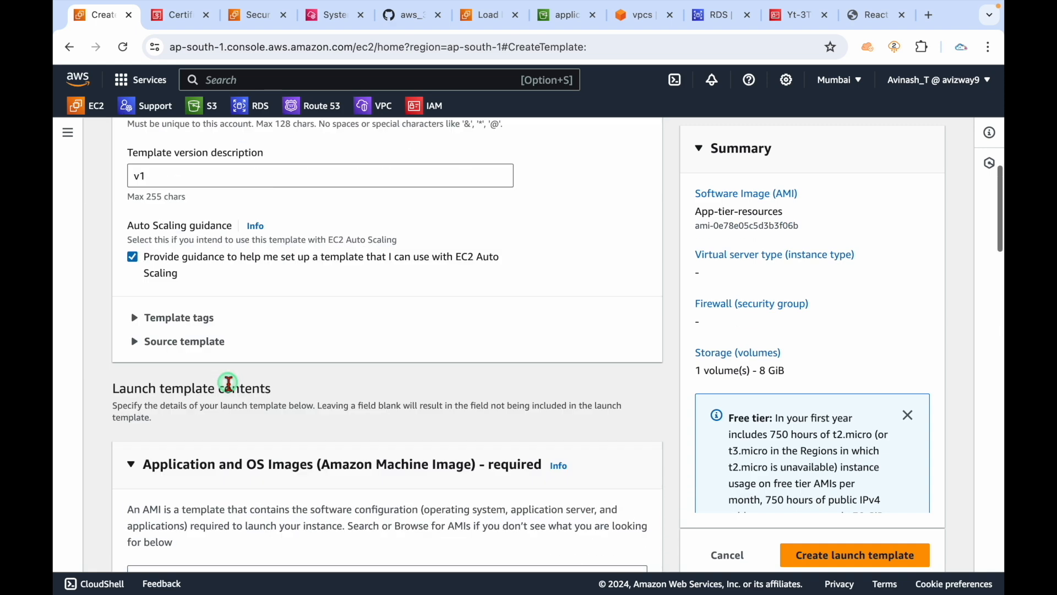
{"action": "scroll", "coordinate": [229, 382], "scroll_direction": "up", "scroll_amount": 1}
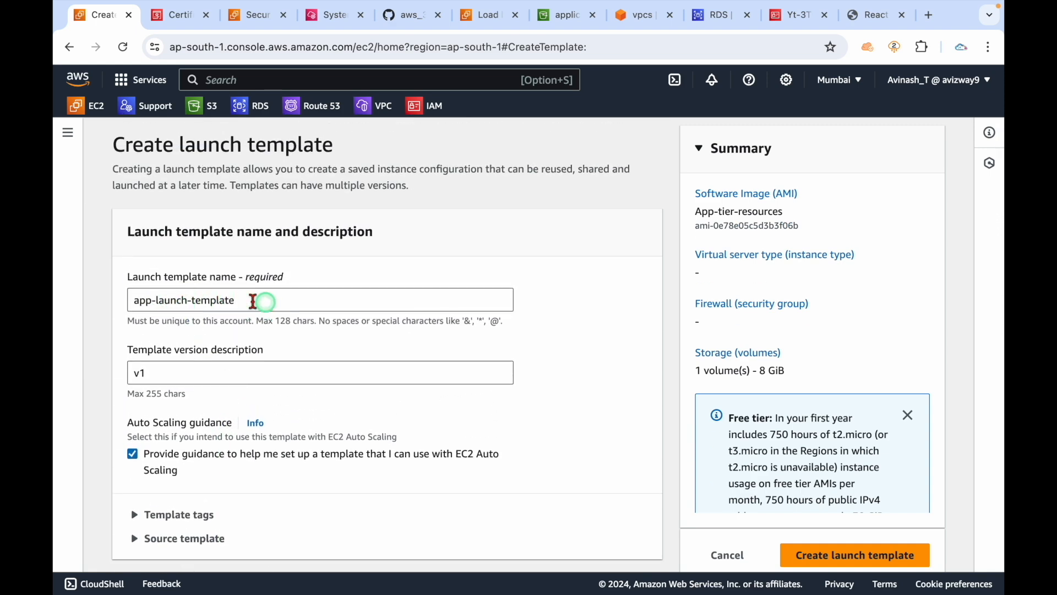
{"action": "scroll", "coordinate": [288, 308], "scroll_direction": "down", "scroll_amount": 15}
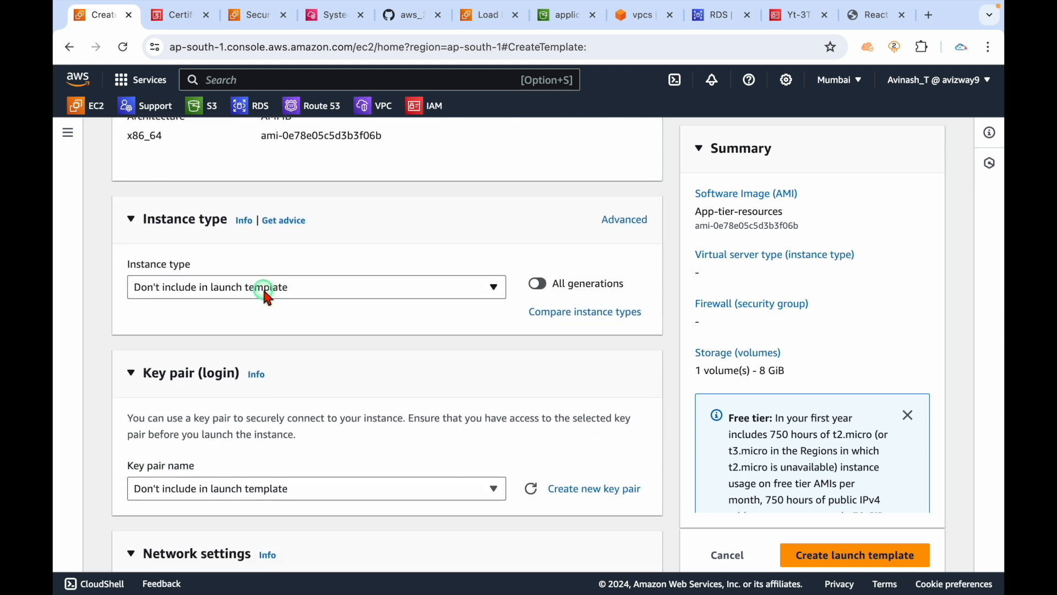
{"action": "left_click", "coordinate": [266, 293]}
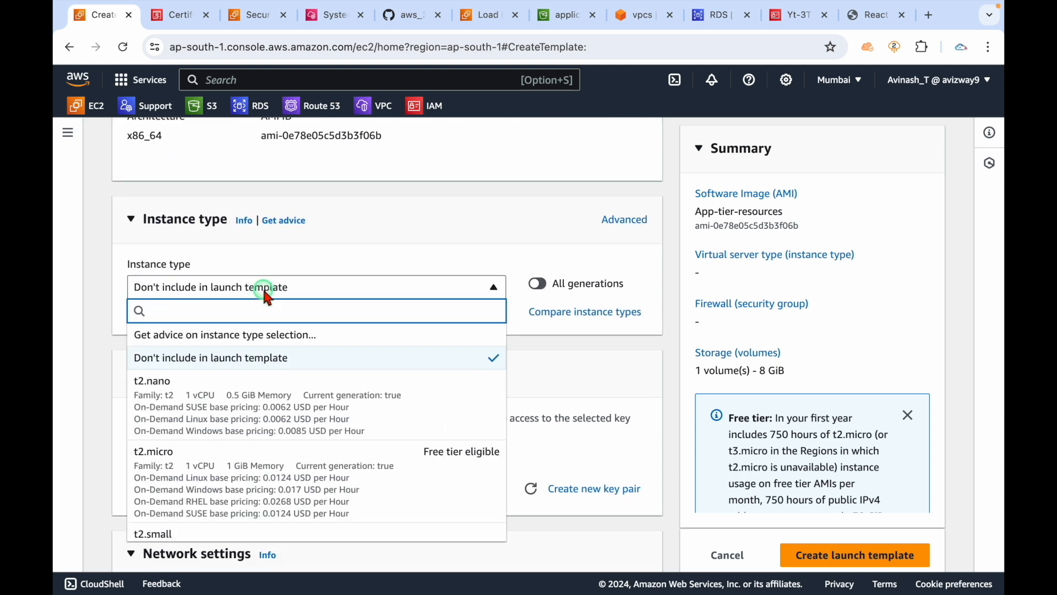
{"action": "left_click", "coordinate": [266, 468]}
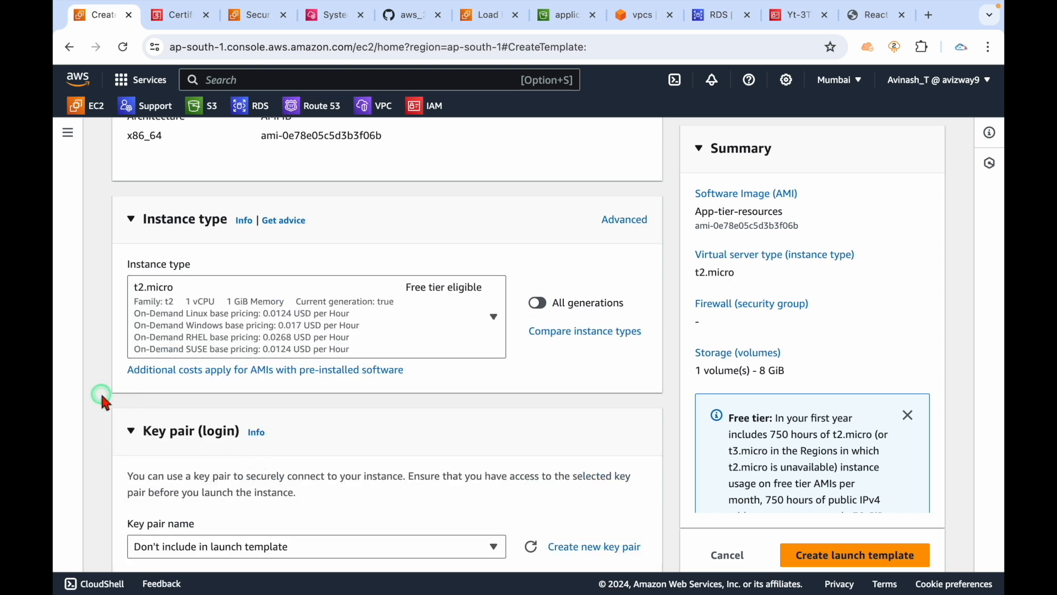
- Choose the linuxkp key pair and attach the APP-SG security group
{"action": "scroll", "coordinate": [102, 397], "scroll_direction": "down", "scroll_amount": 4}
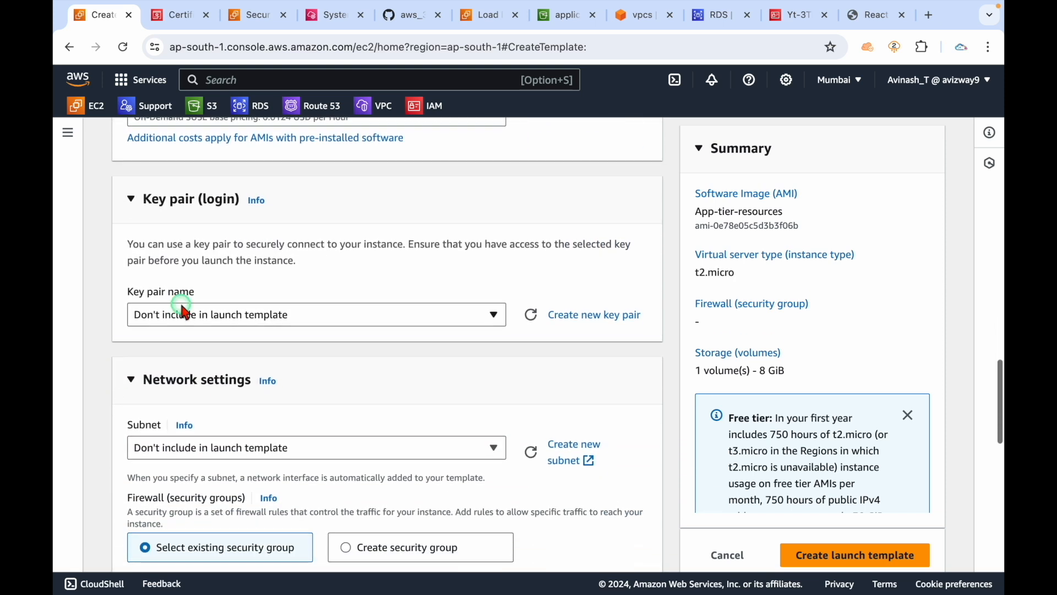
{"action": "left_click", "coordinate": [185, 314]}
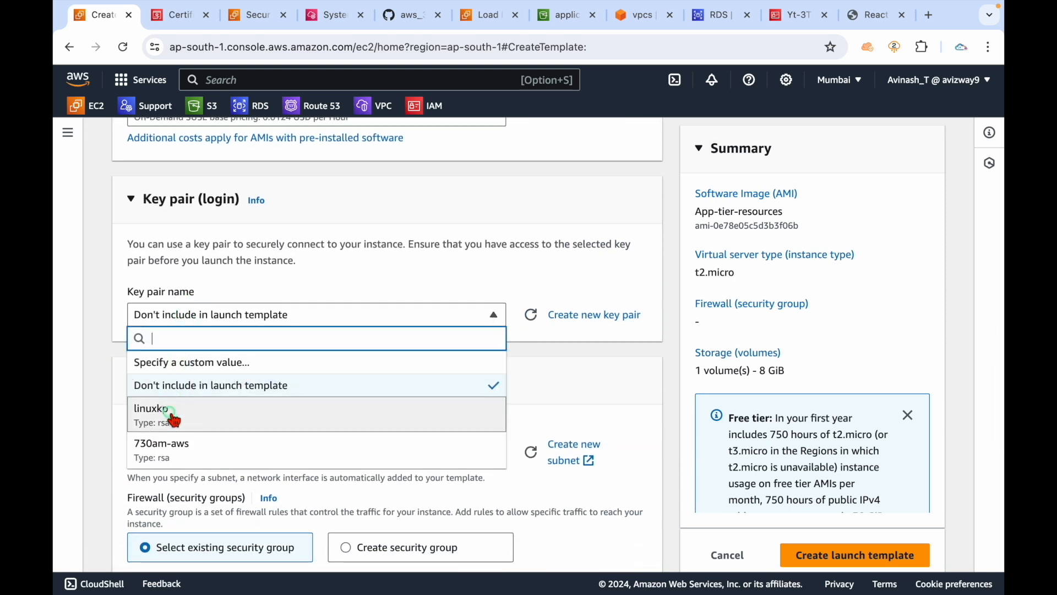
{"action": "left_click", "coordinate": [173, 419]}
{"action": "scroll", "coordinate": [165, 407], "scroll_direction": "down", "scroll_amount": 3}
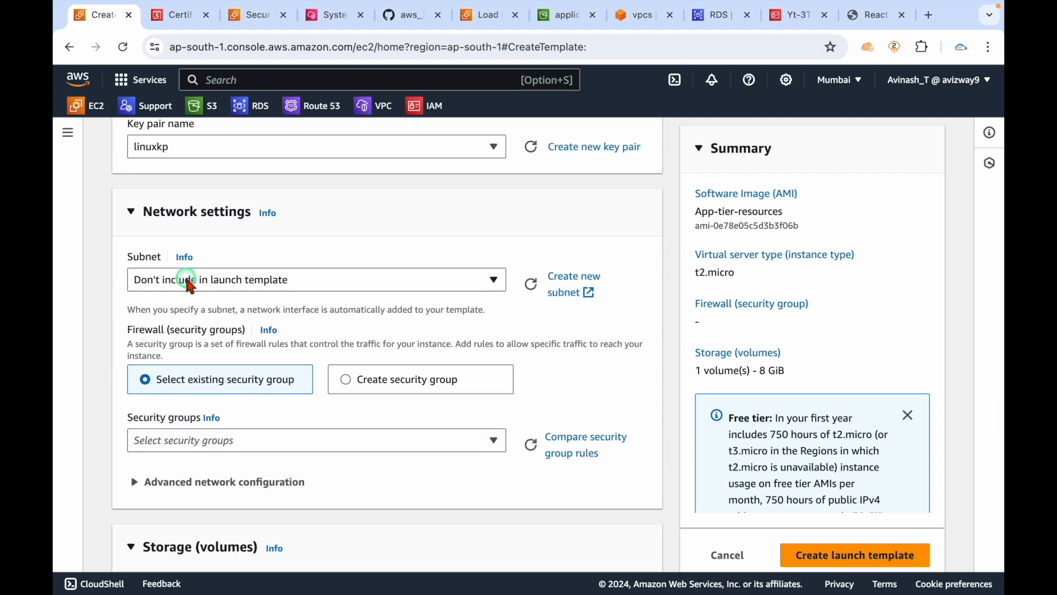
{"action": "left_click_drag", "start_coordinate": [130, 253], "coordinate": [100, 324]}
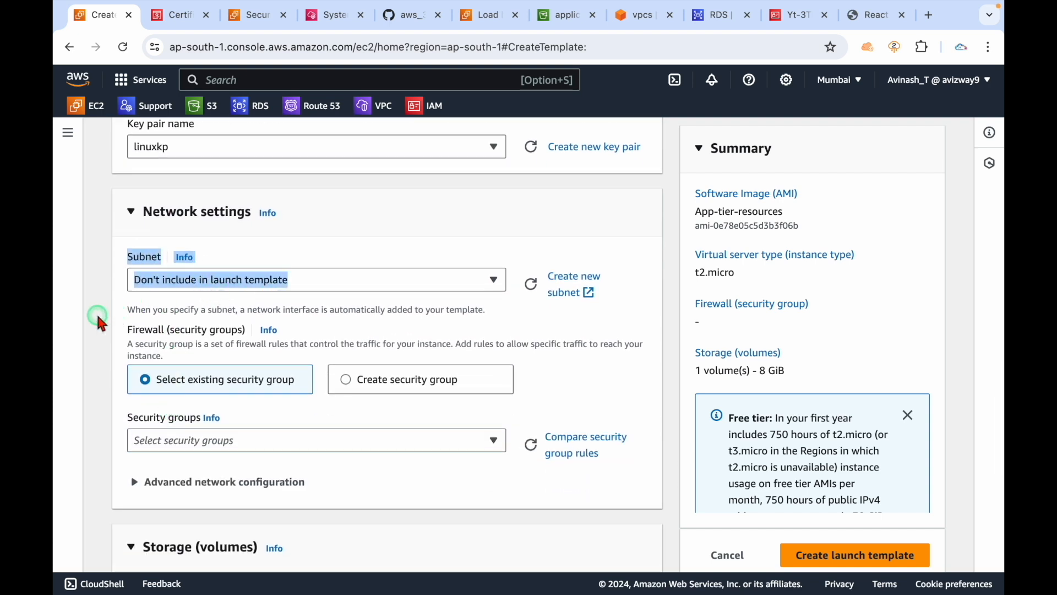
{"action": "left_click", "coordinate": [98, 318]}
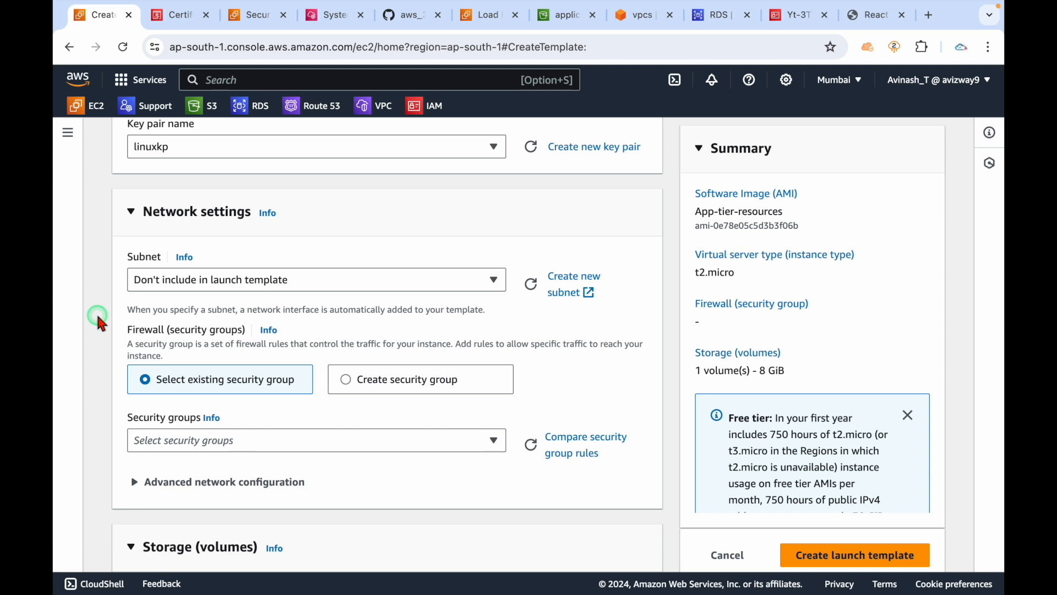
{"action": "scroll", "coordinate": [253, 390], "scroll_direction": "down", "scroll_amount": 1}
{"action": "left_click", "coordinate": [253, 386]}
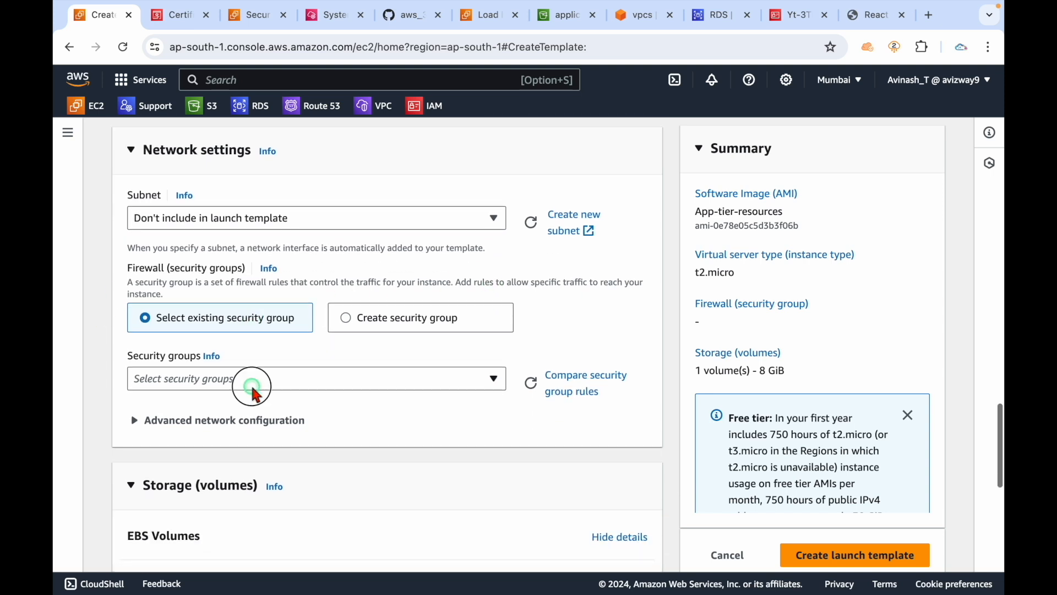
{"action": "type", "text": "app"}
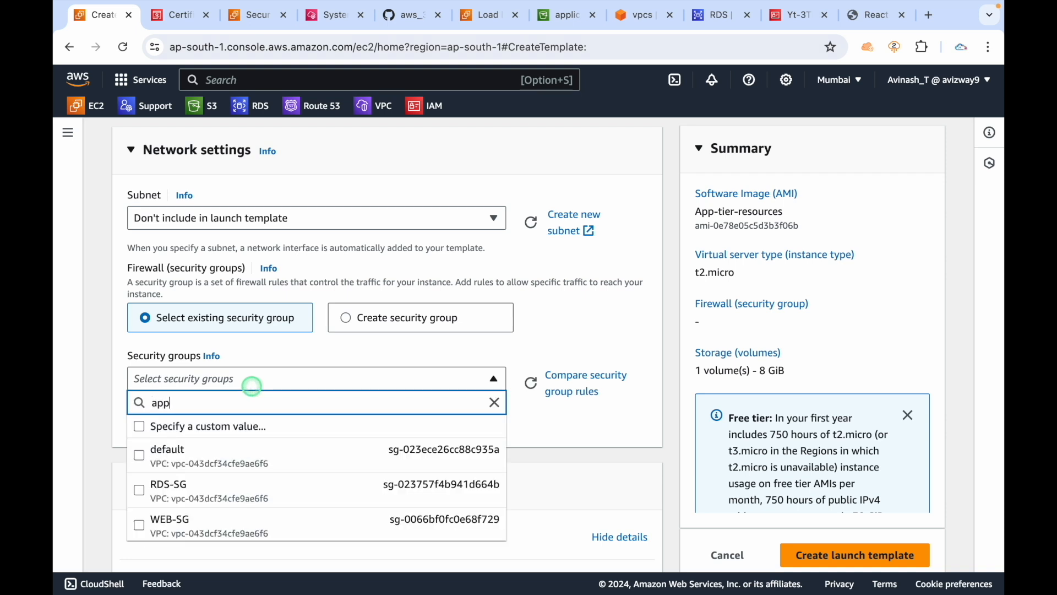
{"action": "left_click", "coordinate": [215, 463]}
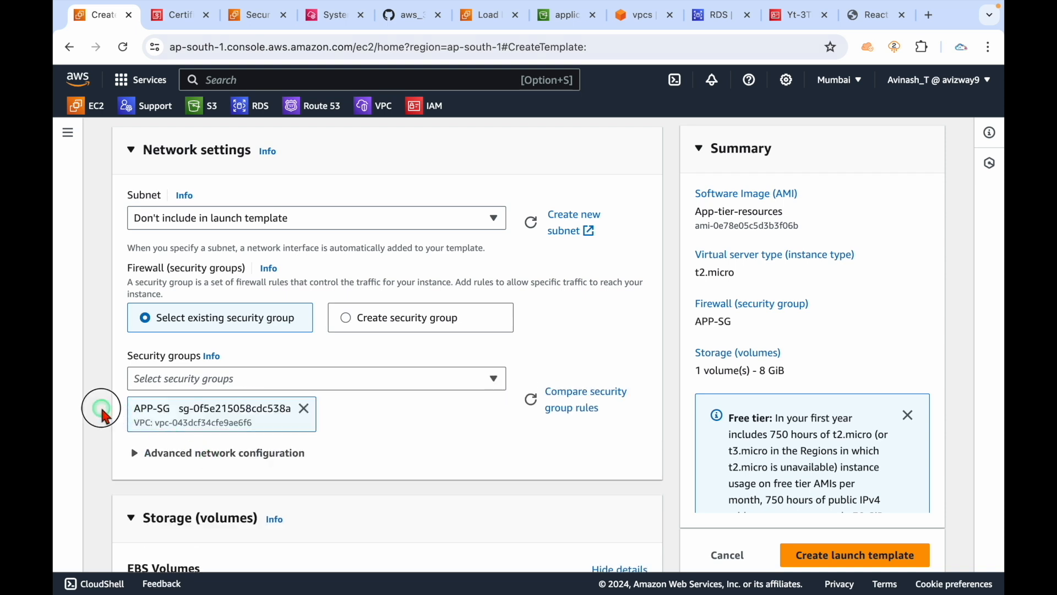
{"action": "scroll", "coordinate": [100, 404], "scroll_direction": "down", "scroll_amount": 4}
{"action": "scroll", "coordinate": [100, 408], "scroll_direction": "down", "scroll_amount": 3}
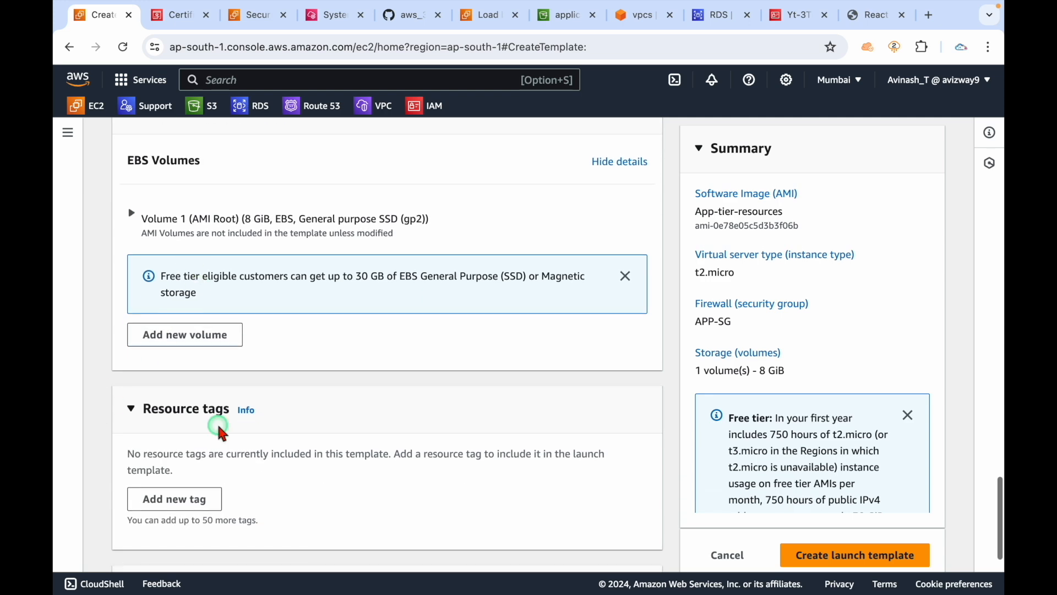
{"action": "scroll", "coordinate": [220, 428], "scroll_direction": "down", "scroll_amount": 1}
- Set the IAM instance profile to Yt-3Tier-project under Advanced details and create the template
{"action": "left_click", "coordinate": [197, 532]}
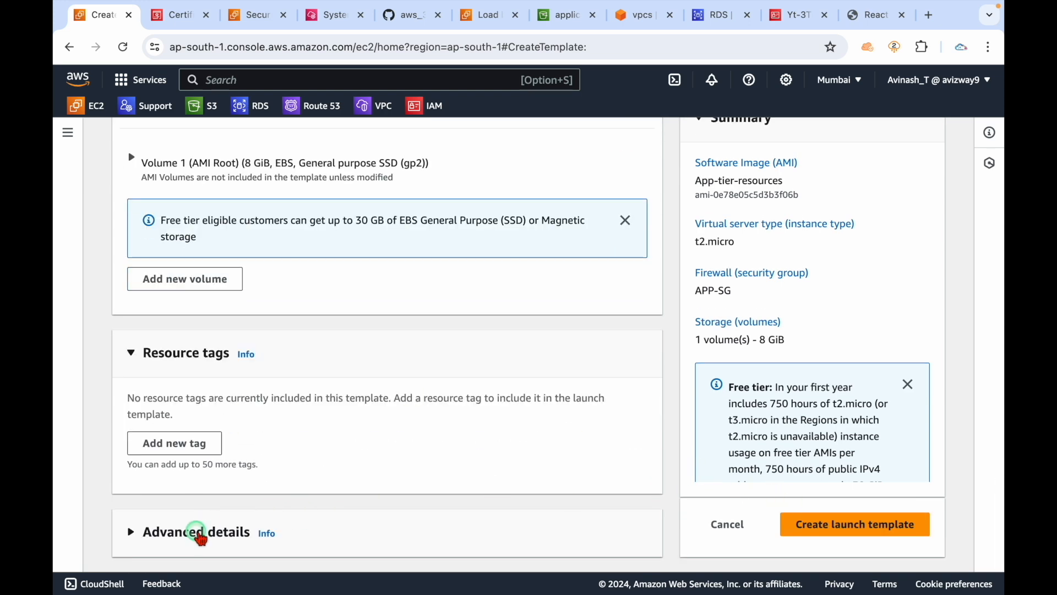
{"action": "scroll", "coordinate": [204, 524], "scroll_direction": "down", "scroll_amount": 2}
{"action": "scroll", "coordinate": [275, 388], "scroll_direction": "down", "scroll_amount": 3}
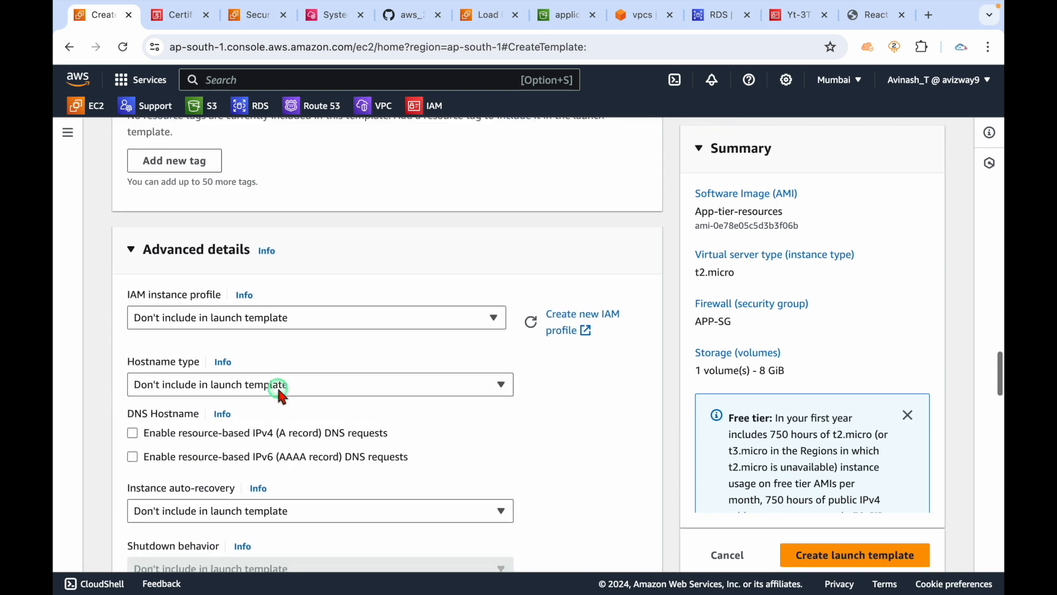
{"action": "left_click", "coordinate": [243, 320]}
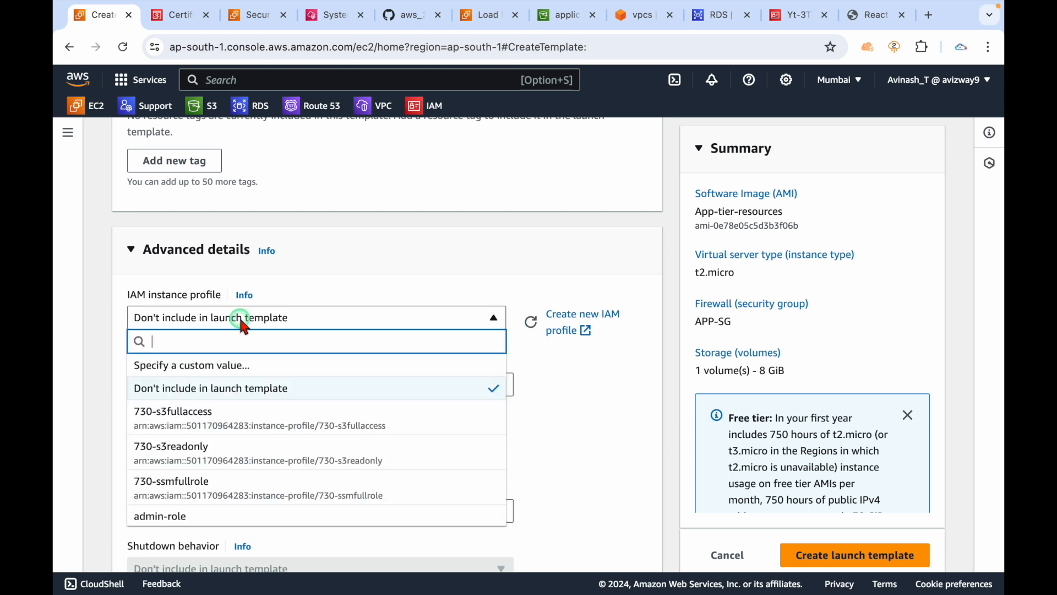
{"action": "type", "text": "yt"}
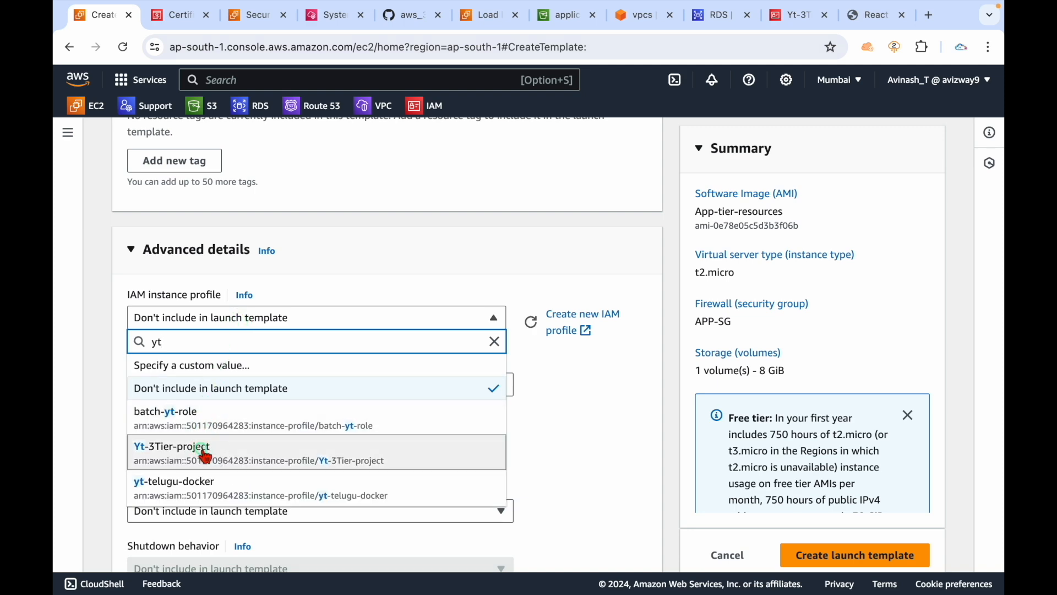
{"action": "left_click", "coordinate": [208, 453]}
{"action": "scroll", "coordinate": [584, 435], "scroll_direction": "down", "scroll_amount": 7}
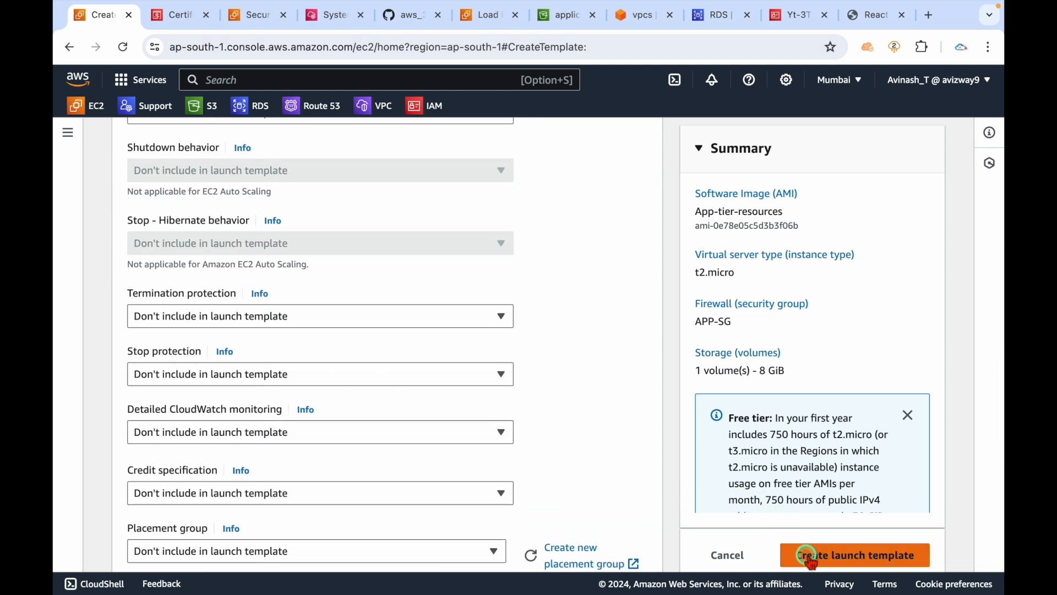
{"action": "left_click", "coordinate": [812, 557]}
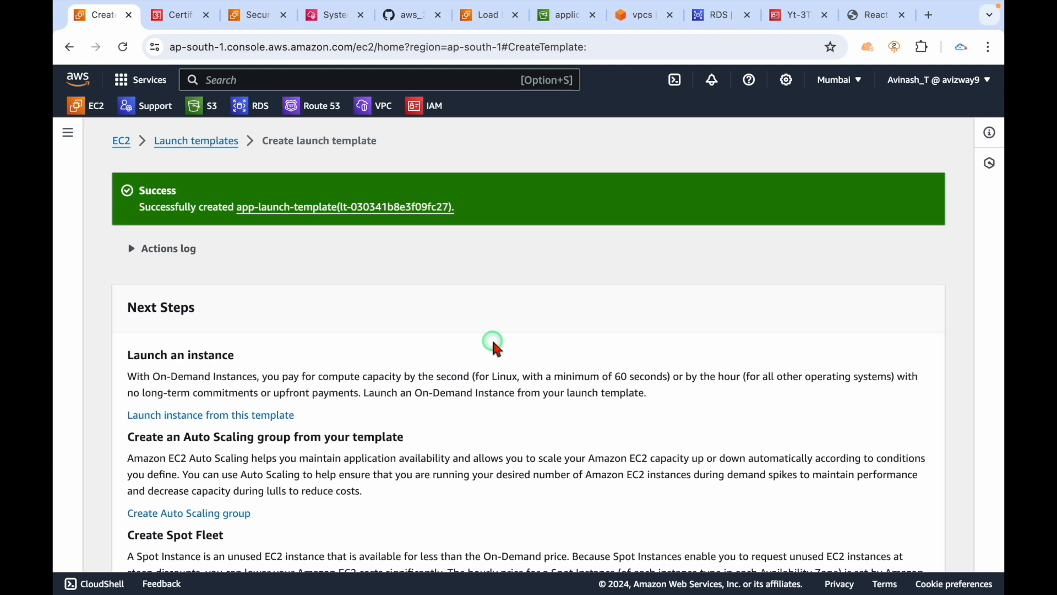
- Verify app-launch-template in the refreshed Launch Templates list, then begin a new Auto Scaling group
{"action": "left_click", "coordinate": [198, 144]}
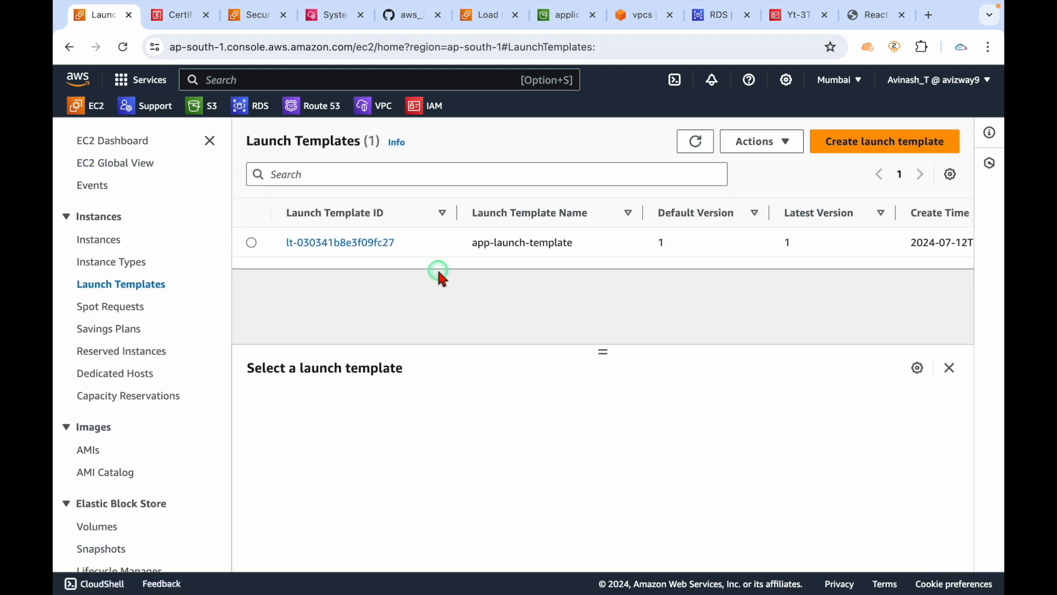
{"action": "left_click", "coordinate": [695, 142]}
{"action": "left_click_drag", "start_coordinate": [425, 238], "coordinate": [243, 249]}
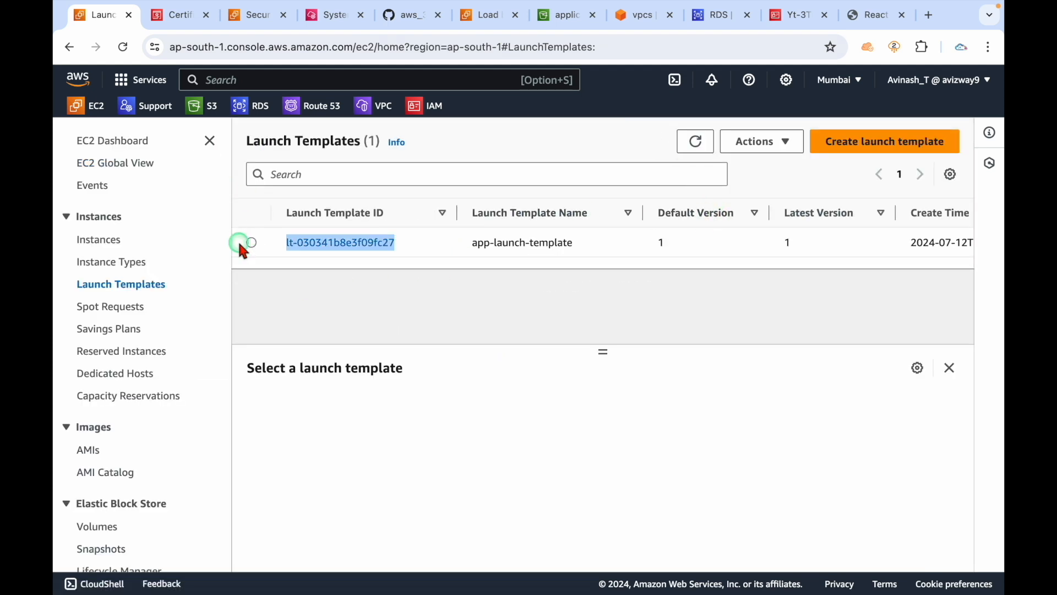
{"action": "left_click", "coordinate": [249, 244]}
{"action": "scroll", "coordinate": [107, 494], "scroll_direction": "down", "scroll_amount": 5}
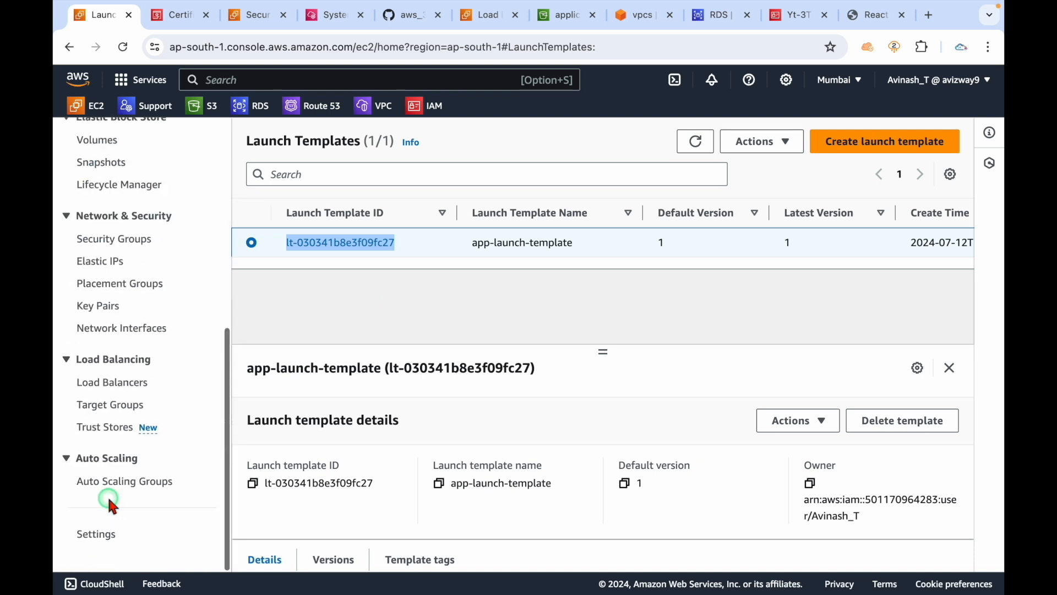
{"action": "left_click", "coordinate": [105, 383]}
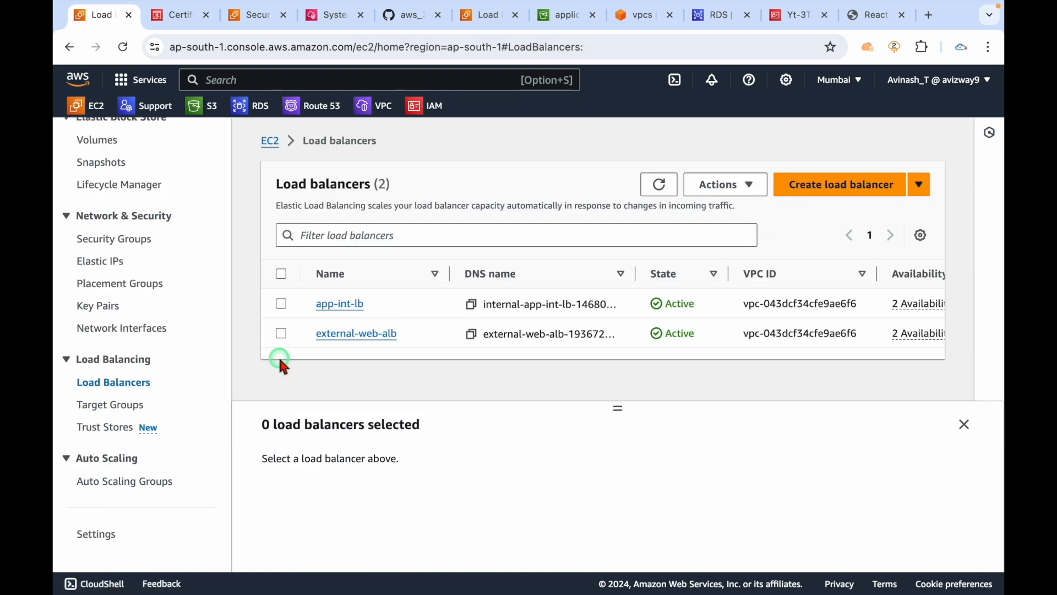
{"action": "left_click", "coordinate": [113, 483]}
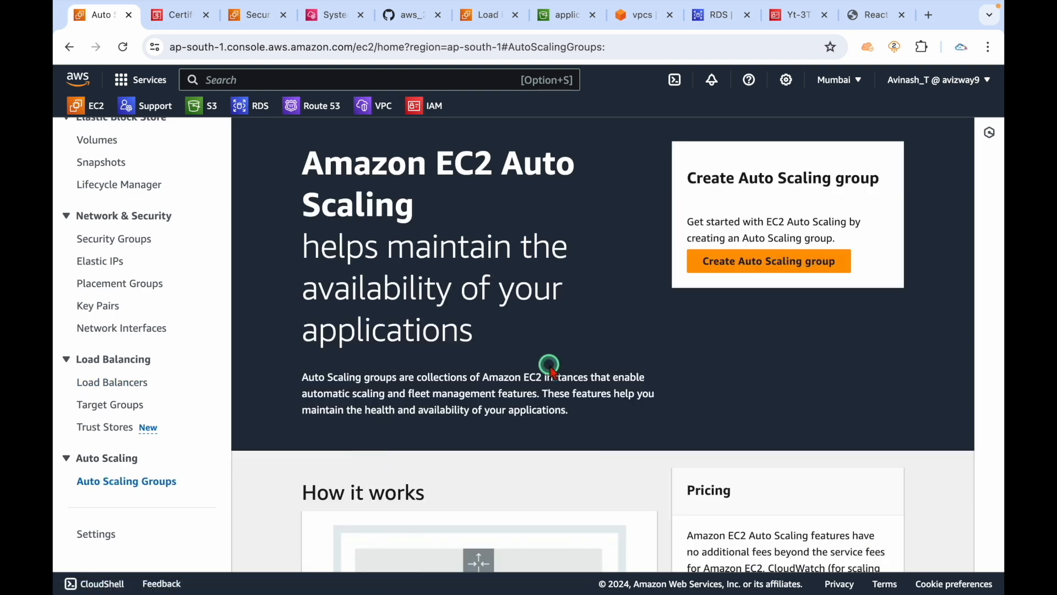
{"action": "left_click", "coordinate": [750, 261]}
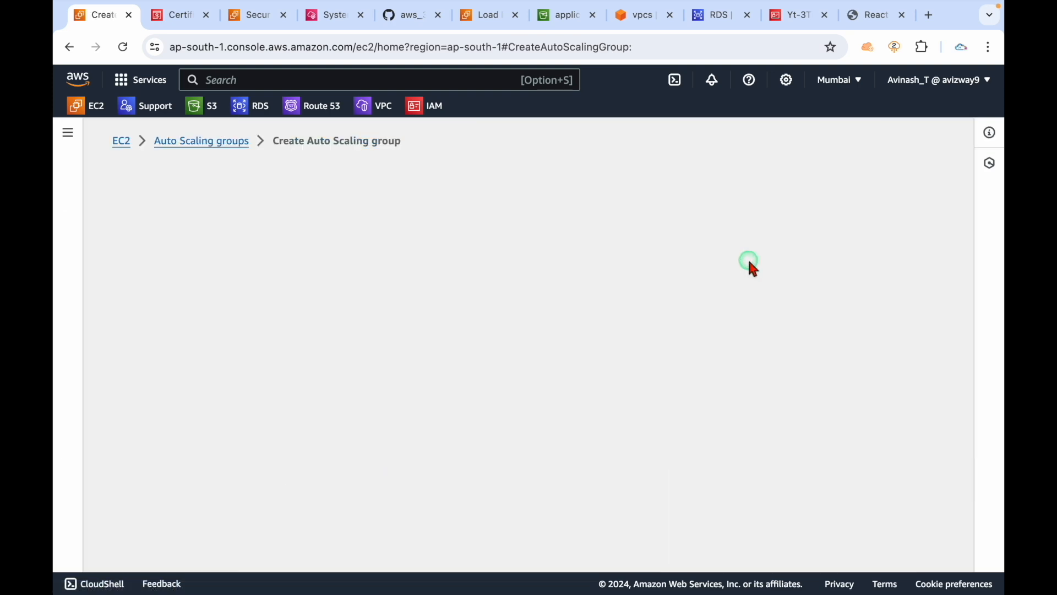
- Name the group app-tier-asg and base it on app-launch-template
{"action": "left_click", "coordinate": [403, 336]}
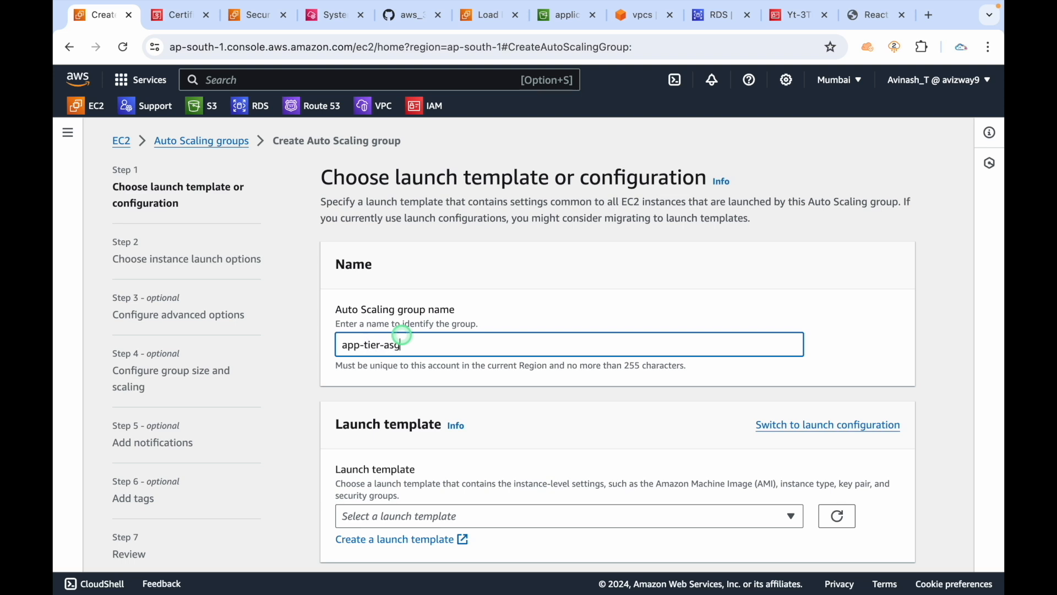
{"action": "scroll", "coordinate": [478, 373], "scroll_direction": "down", "scroll_amount": 1}
{"action": "left_click", "coordinate": [502, 472]}
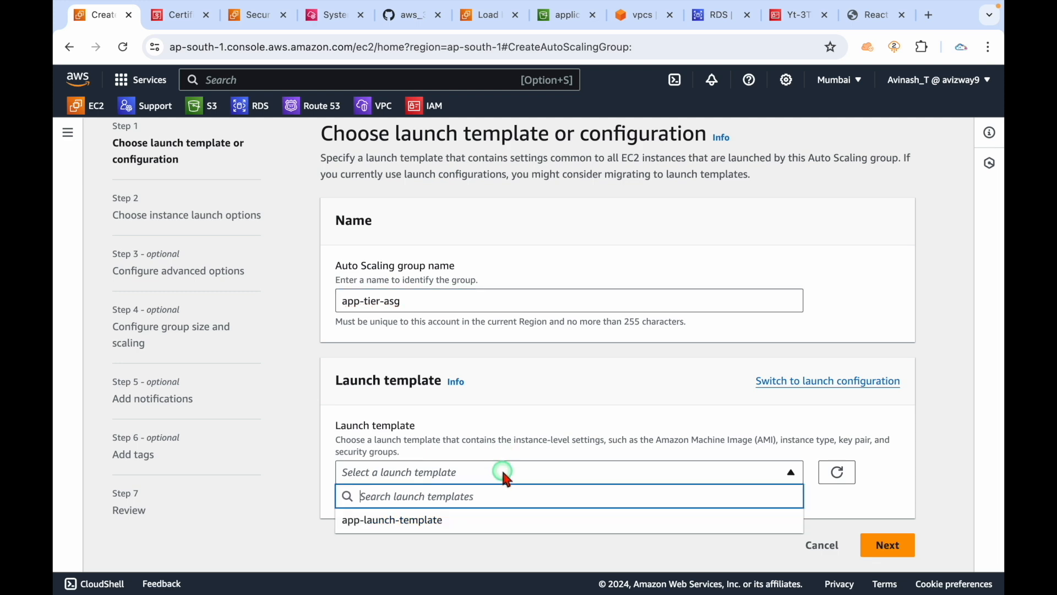
{"action": "left_click", "coordinate": [472, 520]}
{"action": "scroll", "coordinate": [468, 501], "scroll_direction": "down", "scroll_amount": 2}
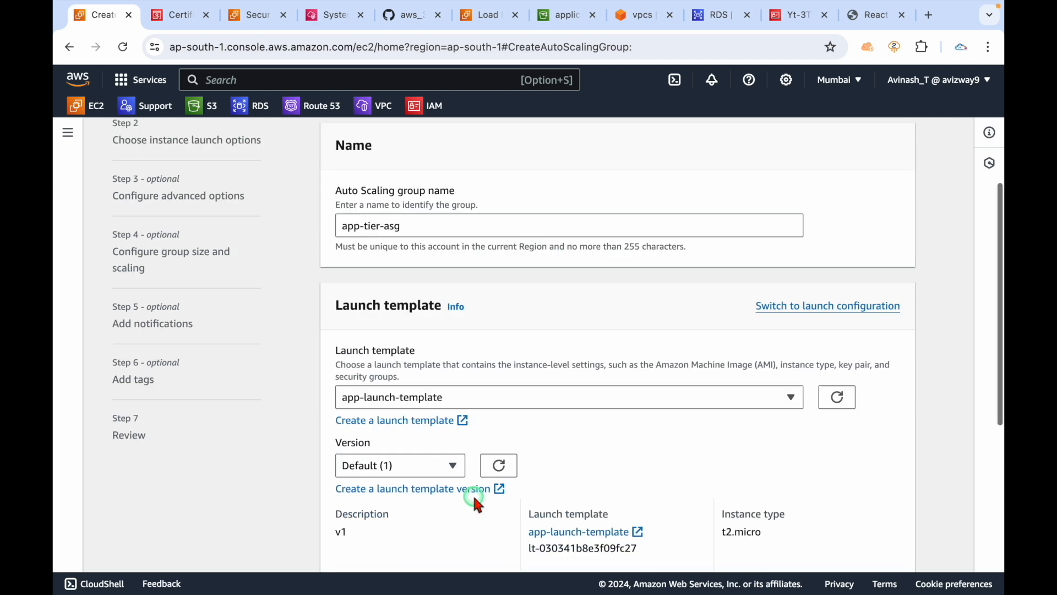
{"action": "scroll", "coordinate": [477, 504], "scroll_direction": "down", "scroll_amount": 5}
{"action": "left_click", "coordinate": [885, 542]}
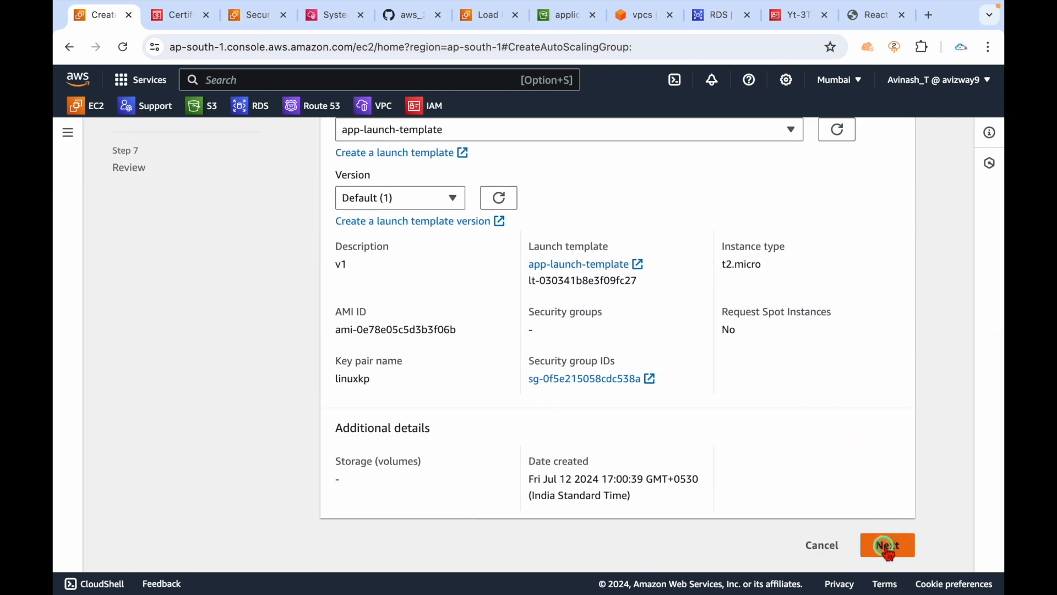
- Place the group in 3tier-project-vpc using the APP1 (ap-south-1a) and APP2 (ap-south-1b) subnets
{"action": "scroll", "coordinate": [501, 402], "scroll_direction": "down", "scroll_amount": 4}
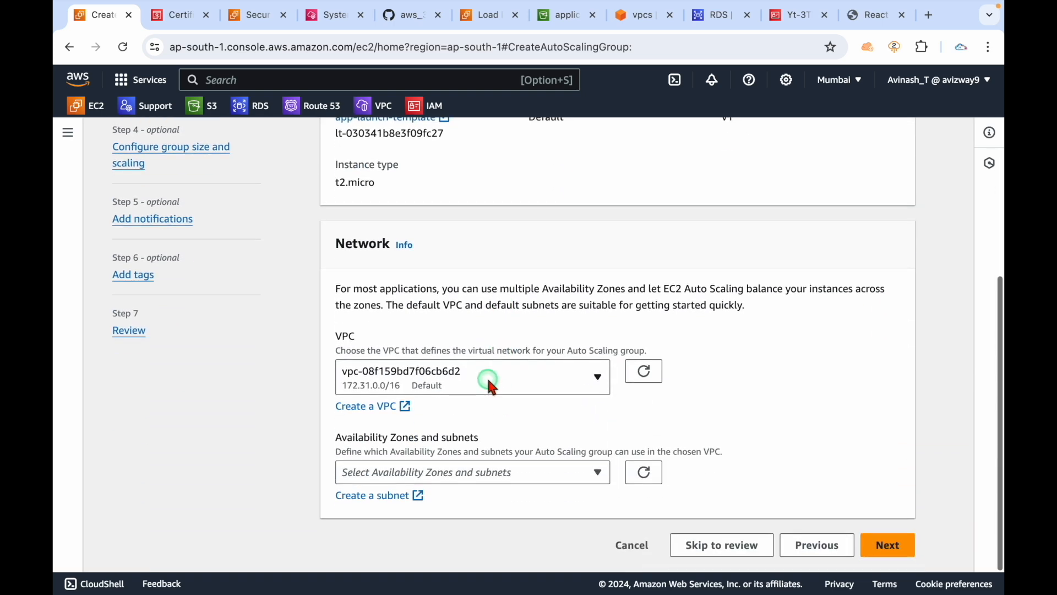
{"action": "left_click", "coordinate": [489, 382]}
{"action": "left_click", "coordinate": [481, 477]}
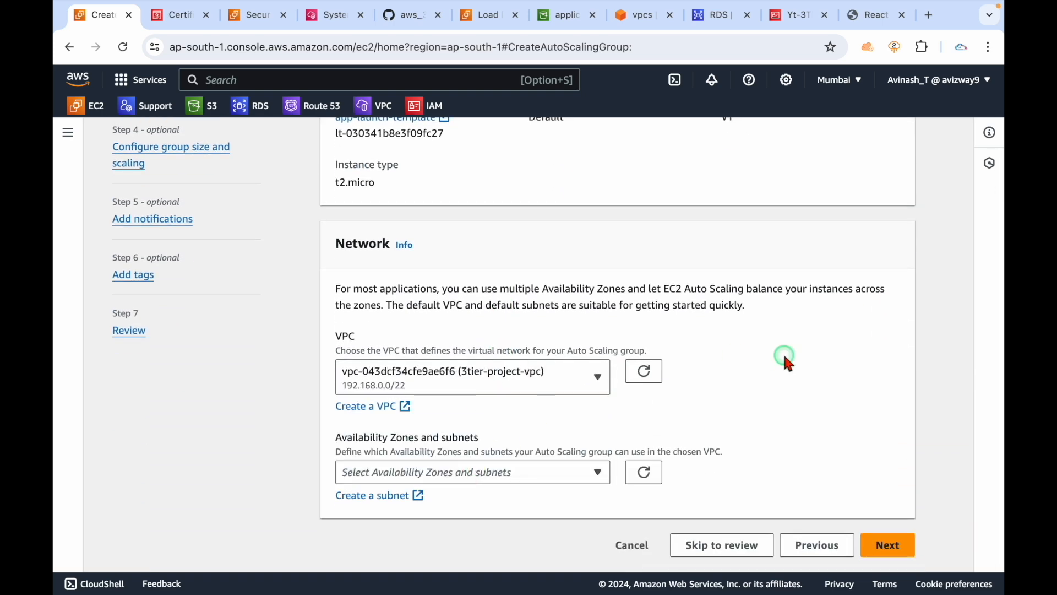
{"action": "left_click", "coordinate": [530, 471]}
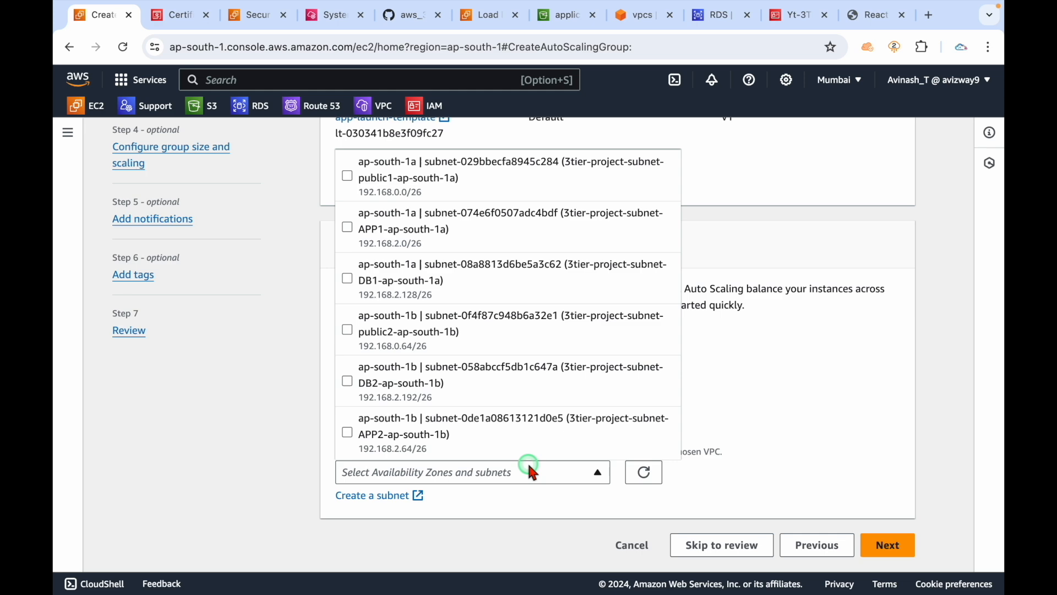
{"action": "left_click", "coordinate": [767, 383]}
{"action": "left_click", "coordinate": [618, 393]}
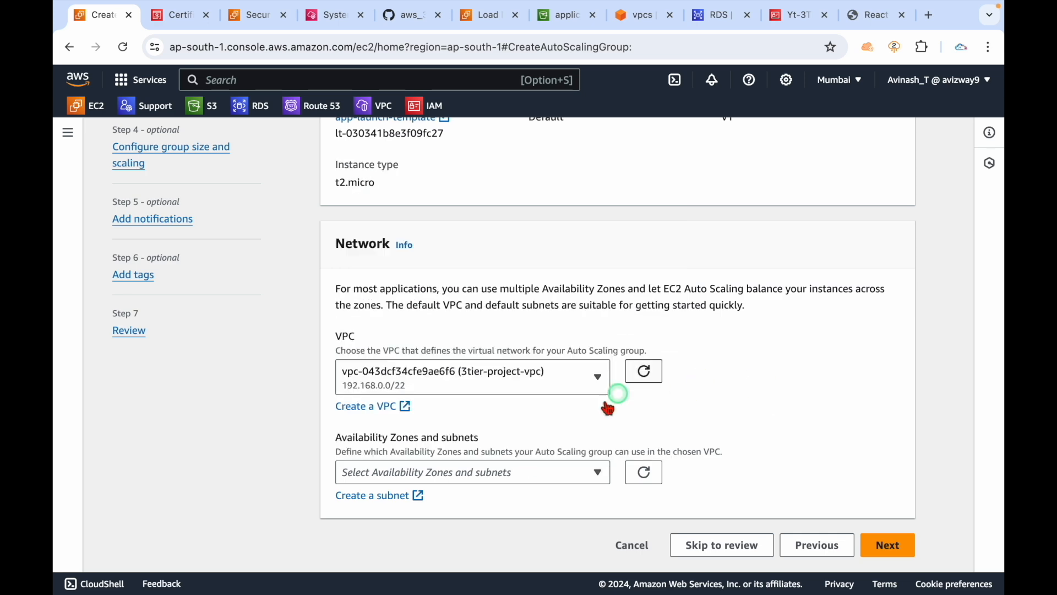
{"action": "scroll", "coordinate": [534, 468], "scroll_direction": "up", "scroll_amount": 5}
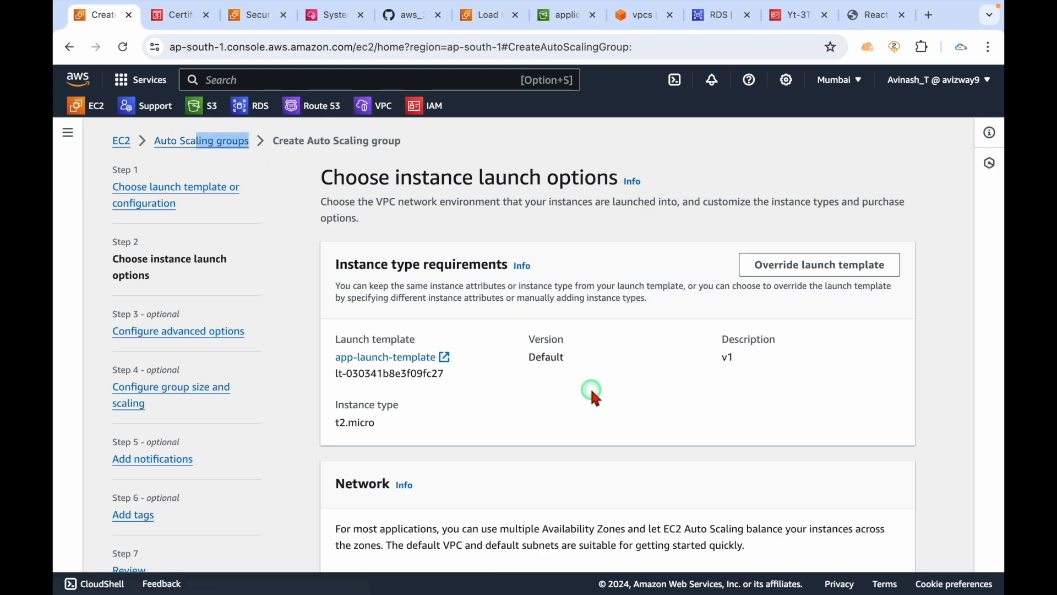
{"action": "scroll", "coordinate": [593, 393], "scroll_direction": "down", "scroll_amount": 5}
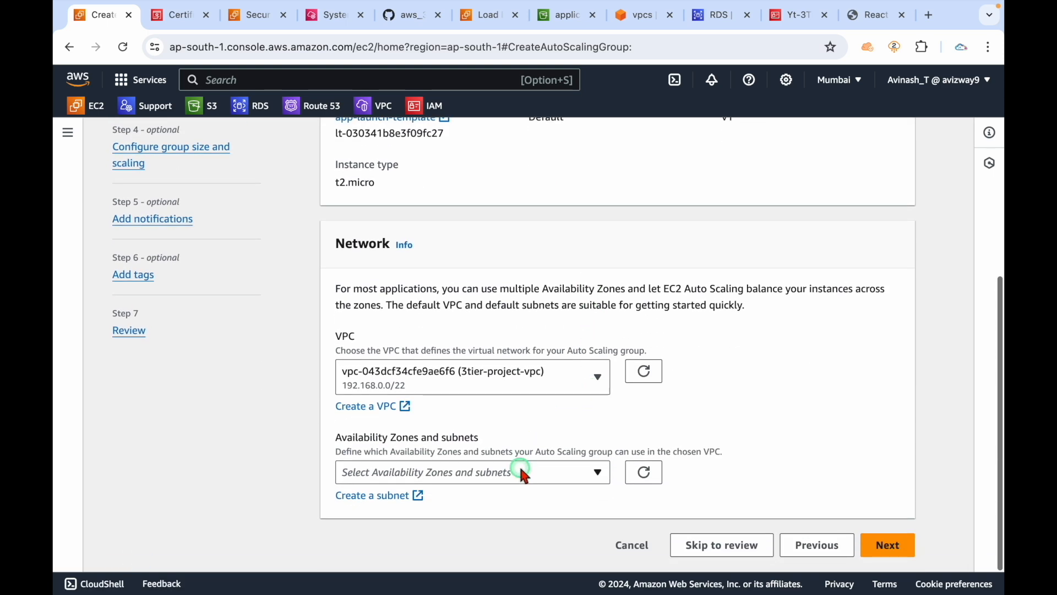
{"action": "left_click", "coordinate": [522, 472]}
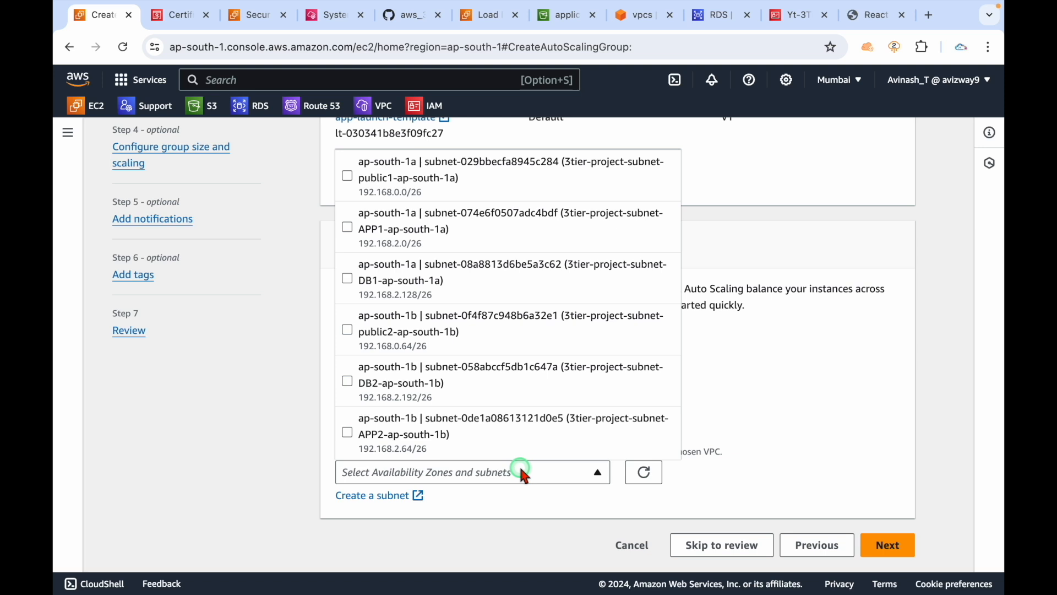
{"action": "left_click", "coordinate": [446, 436]}
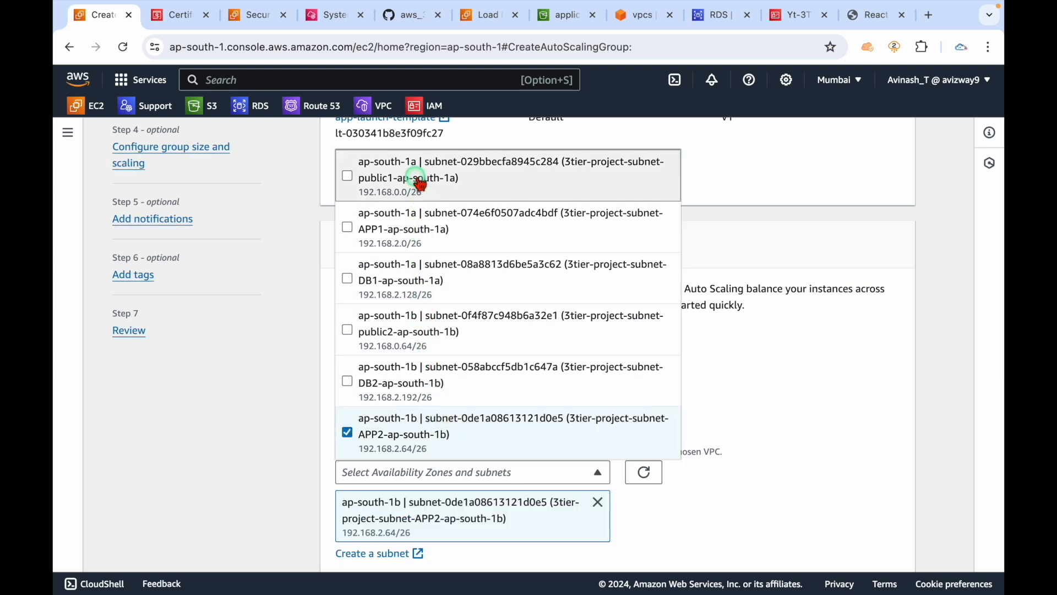
{"action": "left_click", "coordinate": [414, 226]}
{"action": "left_click", "coordinate": [877, 369]}
{"action": "left_click", "coordinate": [800, 373]}
{"action": "scroll", "coordinate": [800, 372], "scroll_direction": "down", "scroll_amount": 2}
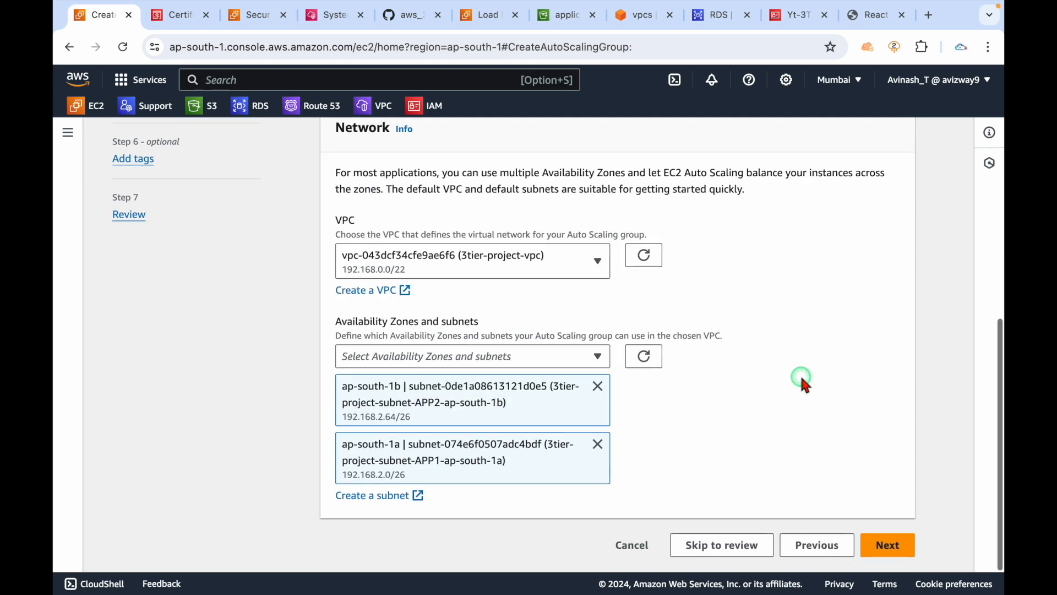
{"action": "left_click", "coordinate": [888, 545]}
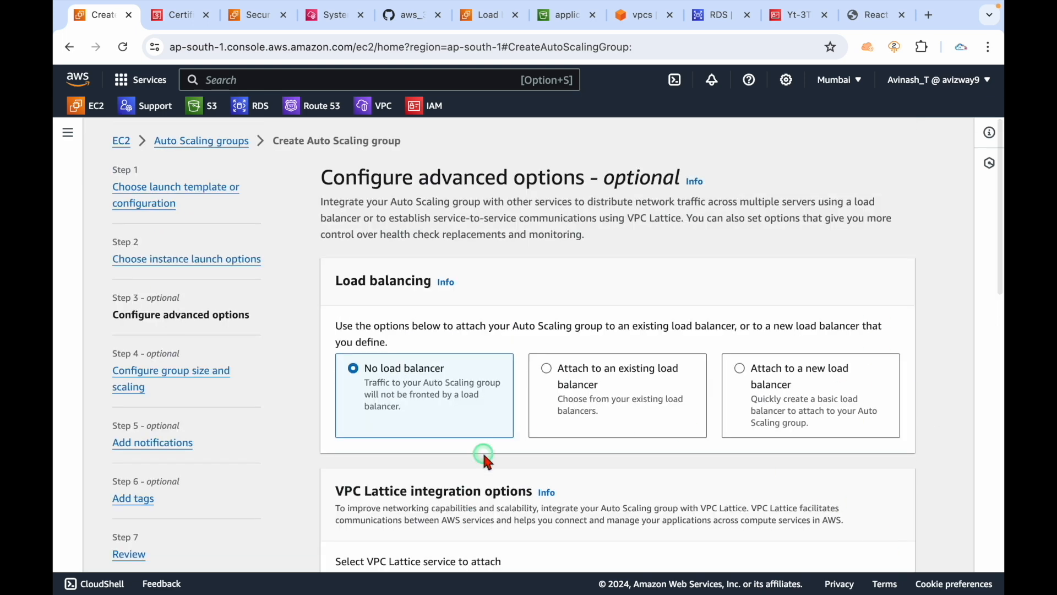
- Choose to attach the Auto Scaling group to an existing load balancer
{"action": "scroll", "coordinate": [483, 454], "scroll_direction": "down", "scroll_amount": 2}
{"action": "left_click", "coordinate": [379, 242]}
{"action": "left_click_drag", "start_coordinate": [379, 244], "coordinate": [447, 311]}
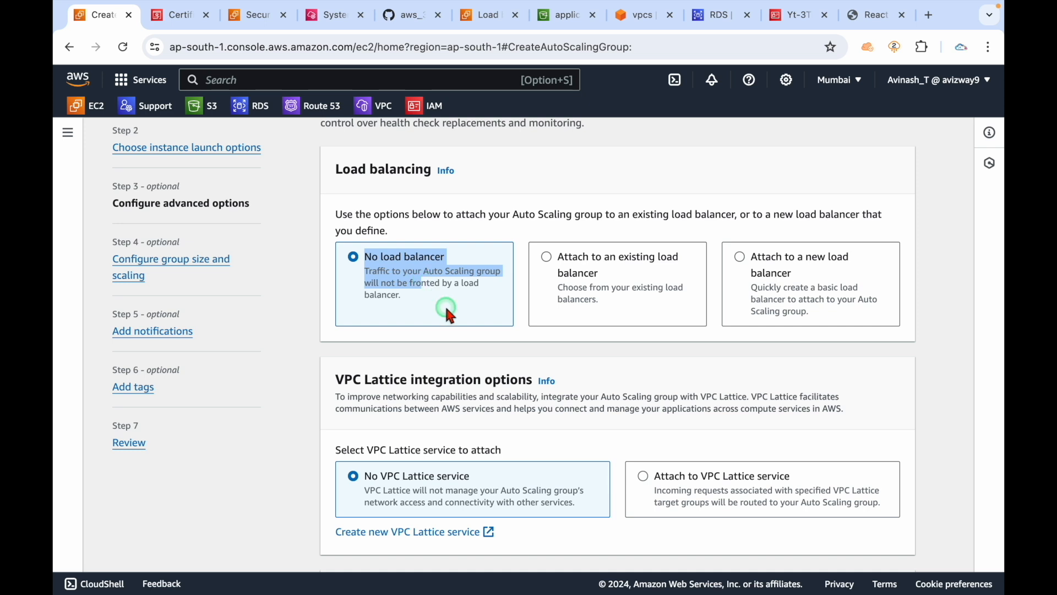
{"action": "left_click", "coordinate": [578, 278]}
{"action": "mouse_move", "coordinate": [564, 259]}
{"action": "left_mouse_down"}
{"action": "mouse_move", "coordinate": [603, 303]}
{"action": "mouse_move", "coordinate": [564, 256]}
{"action": "left_mouse_up"}
{"action": "left_click", "coordinate": [606, 306]}
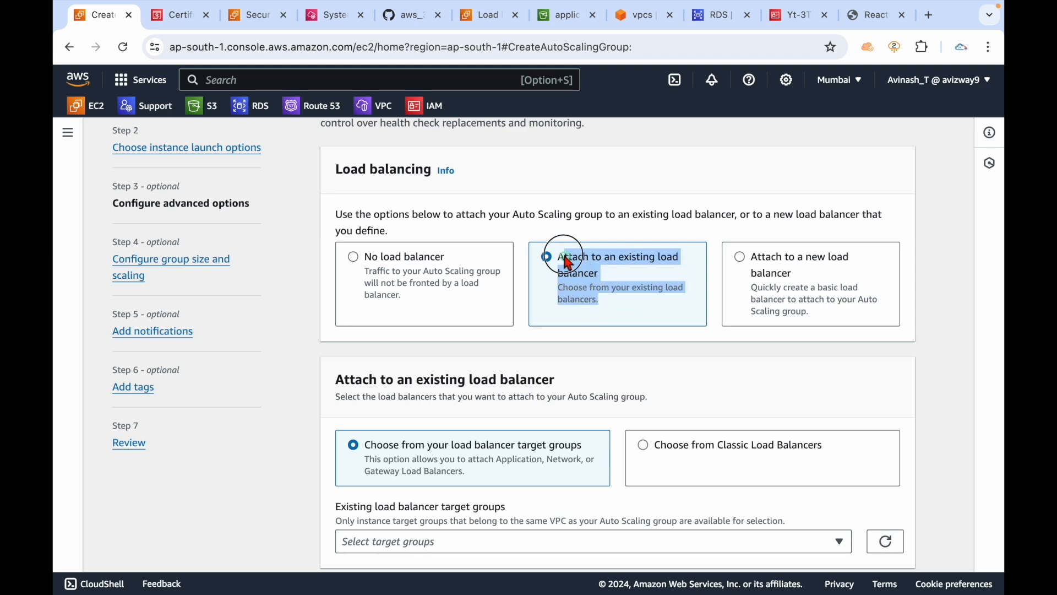
{"action": "left_click", "coordinate": [612, 302]}
- Select the app-int-alb target group and continue to group size settings
{"action": "scroll", "coordinate": [612, 302], "scroll_direction": "down", "scroll_amount": 2}
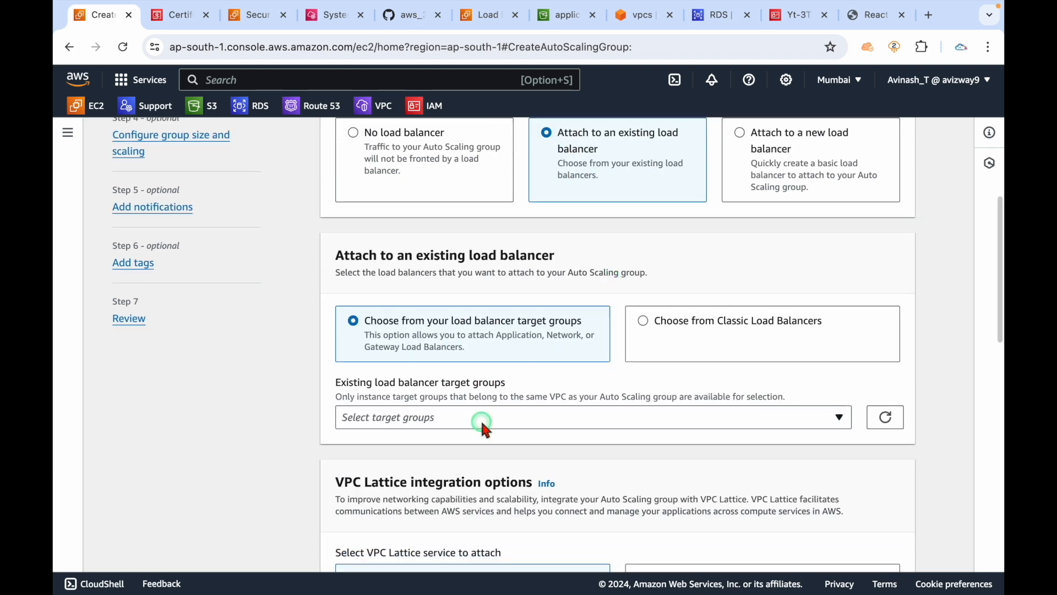
{"action": "left_click", "coordinate": [466, 419]}
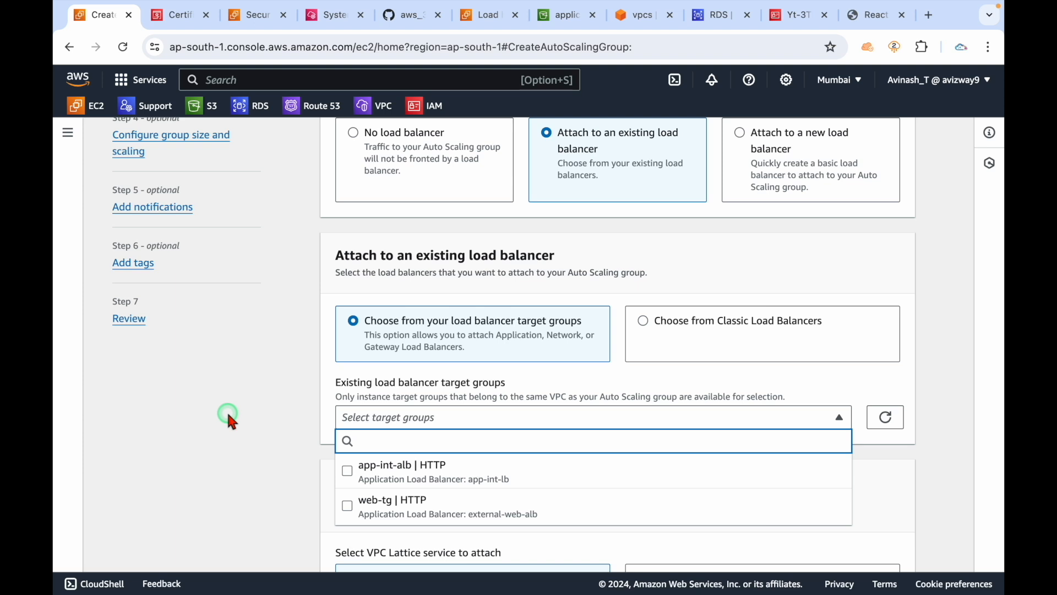
{"action": "left_click", "coordinate": [377, 472]}
{"action": "scroll", "coordinate": [250, 445], "scroll_direction": "down", "scroll_amount": 2}
{"action": "left_click", "coordinate": [525, 357]}
{"action": "scroll", "coordinate": [523, 352], "scroll_direction": "down", "scroll_amount": 10}
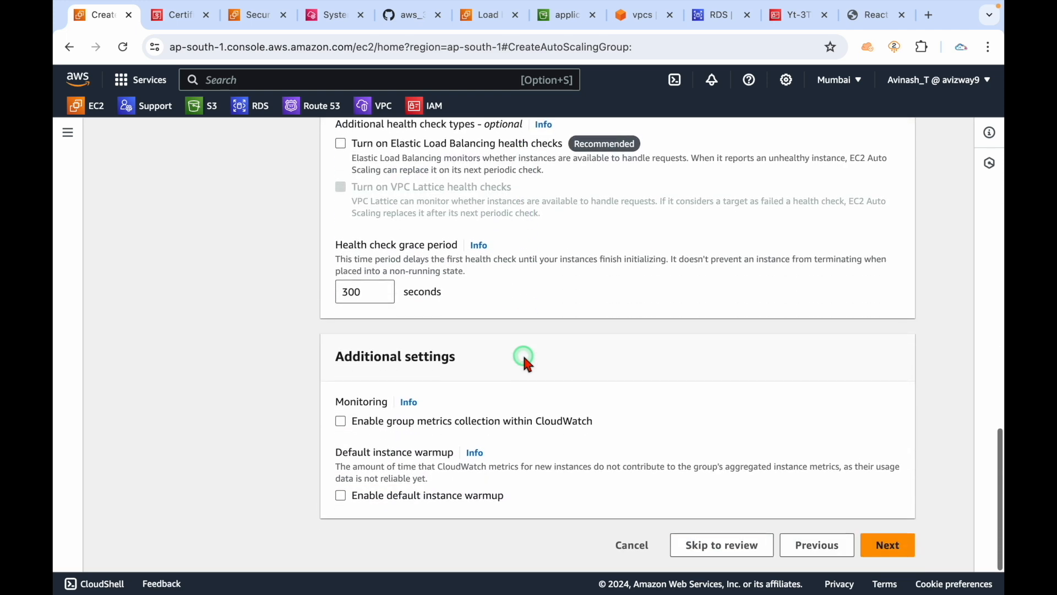
{"action": "left_click", "coordinate": [884, 545]}
- Set desired and minimum capacity to 2, keep maximum at 2, and continue
{"action": "scroll", "coordinate": [542, 397], "scroll_direction": "down", "scroll_amount": 1}
{"action": "double_click", "coordinate": [373, 363]}
{"action": "type", "text": "2"}
{"action": "scroll", "coordinate": [703, 380], "scroll_direction": "down", "scroll_amount": 2}
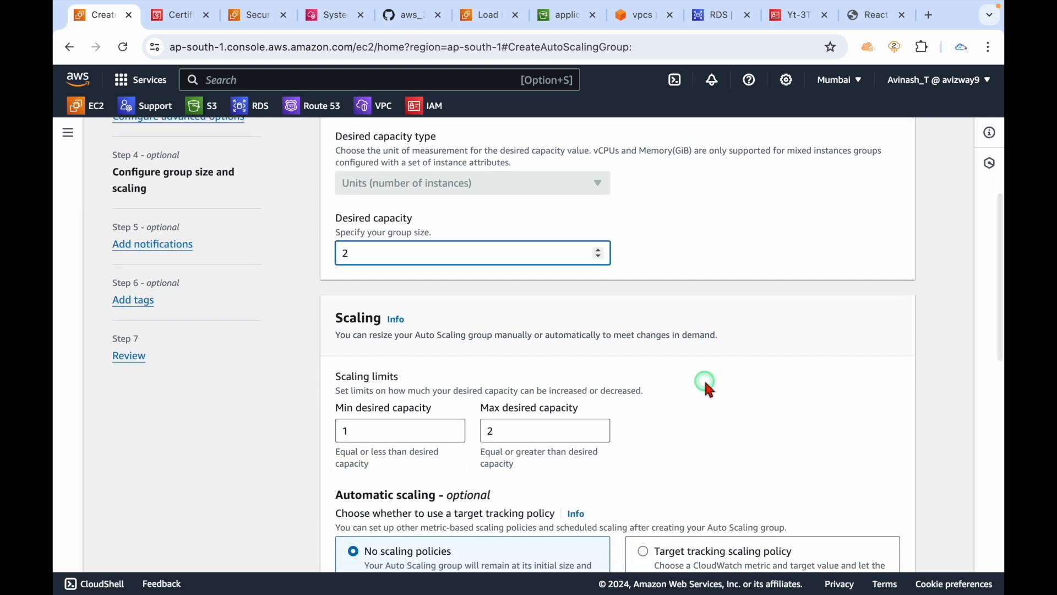
{"action": "double_click", "coordinate": [370, 433]}
{"action": "type", "text": "2"}
{"action": "double_click", "coordinate": [484, 432]}
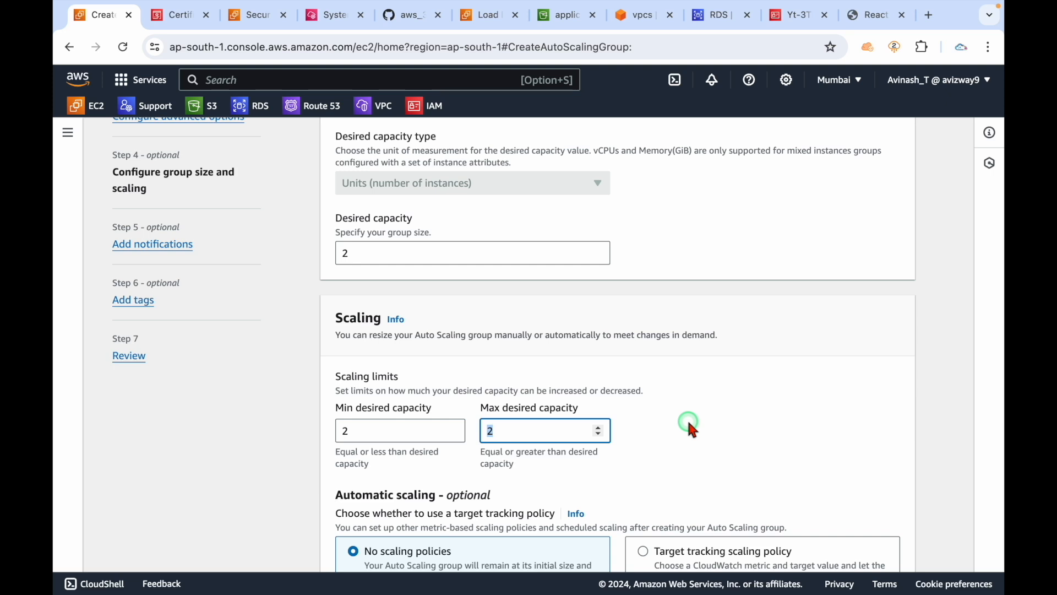
{"action": "left_click", "coordinate": [689, 422]}
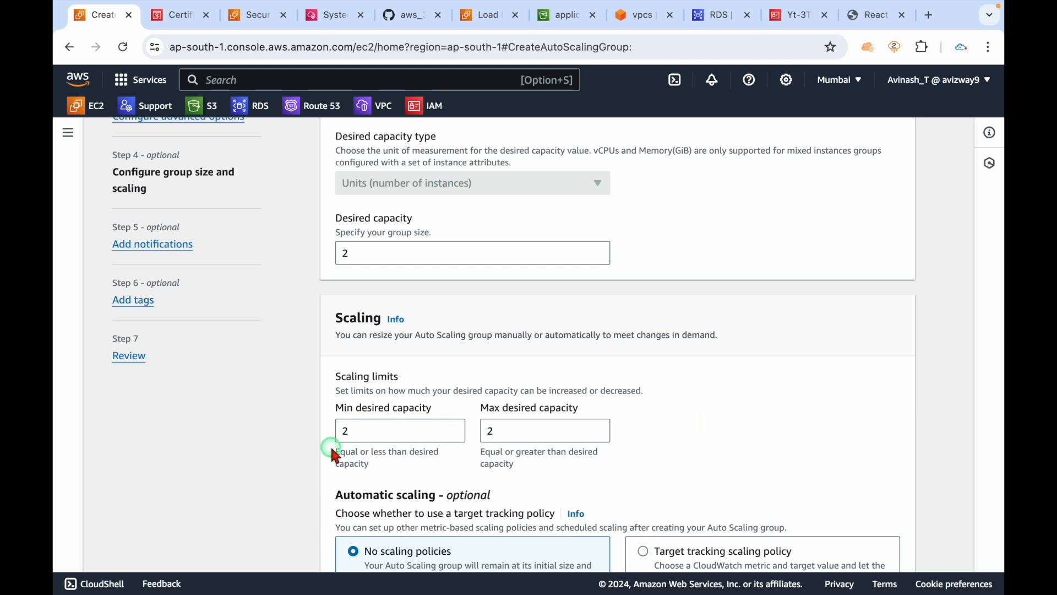
{"action": "left_click_drag", "start_coordinate": [352, 433], "coordinate": [329, 436]}
{"action": "left_click", "coordinate": [484, 435]}
{"action": "scroll", "coordinate": [762, 393], "scroll_direction": "down", "scroll_amount": 2}
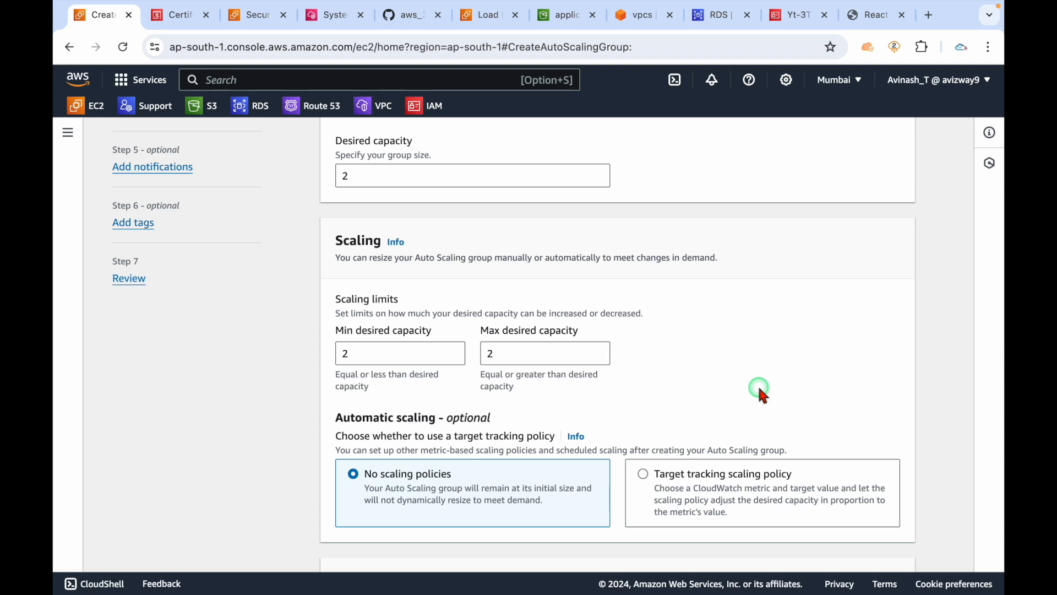
{"action": "scroll", "coordinate": [762, 392], "scroll_direction": "down", "scroll_amount": 9}
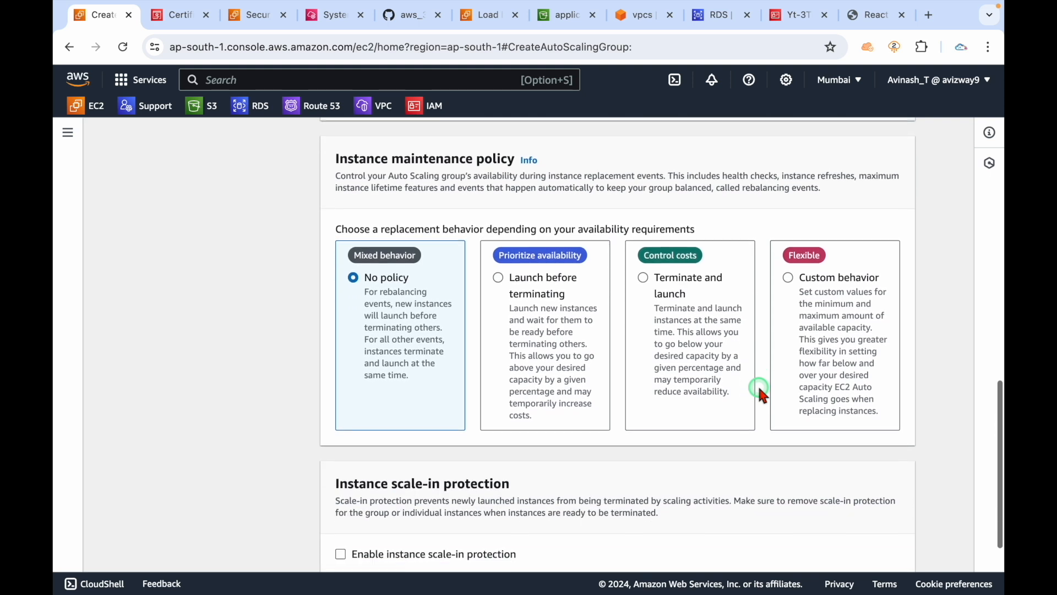
{"action": "left_click", "coordinate": [884, 544]}
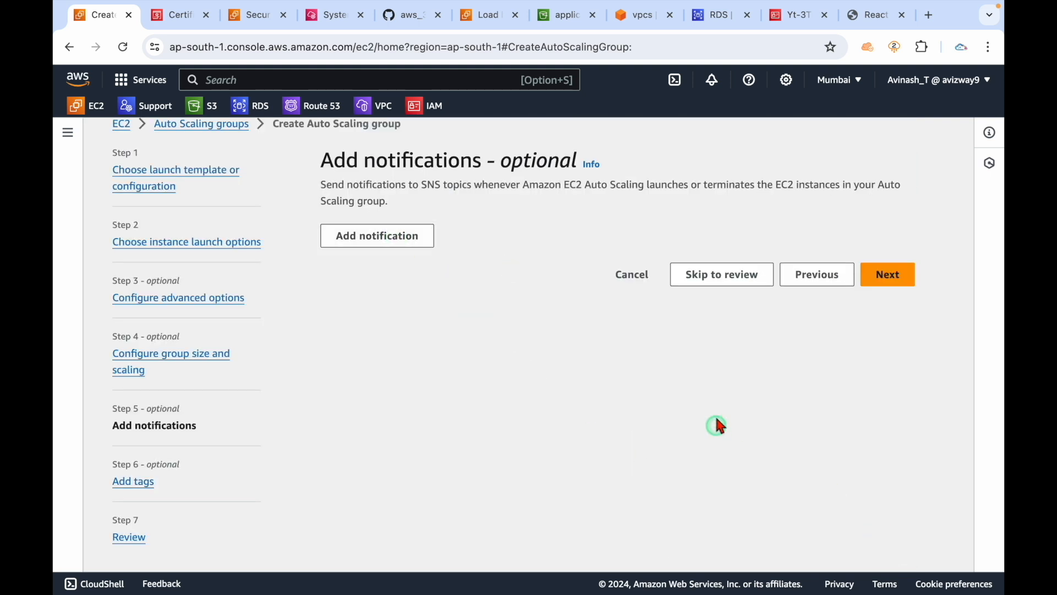
- Skip notifications and add a tag with key Name and value App-Tier-Instances
{"action": "left_click", "coordinate": [884, 274]}
{"action": "left_click", "coordinate": [379, 403]}
{"action": "type", "text": "Name"}
{"action": "key", "text": "Tab"}
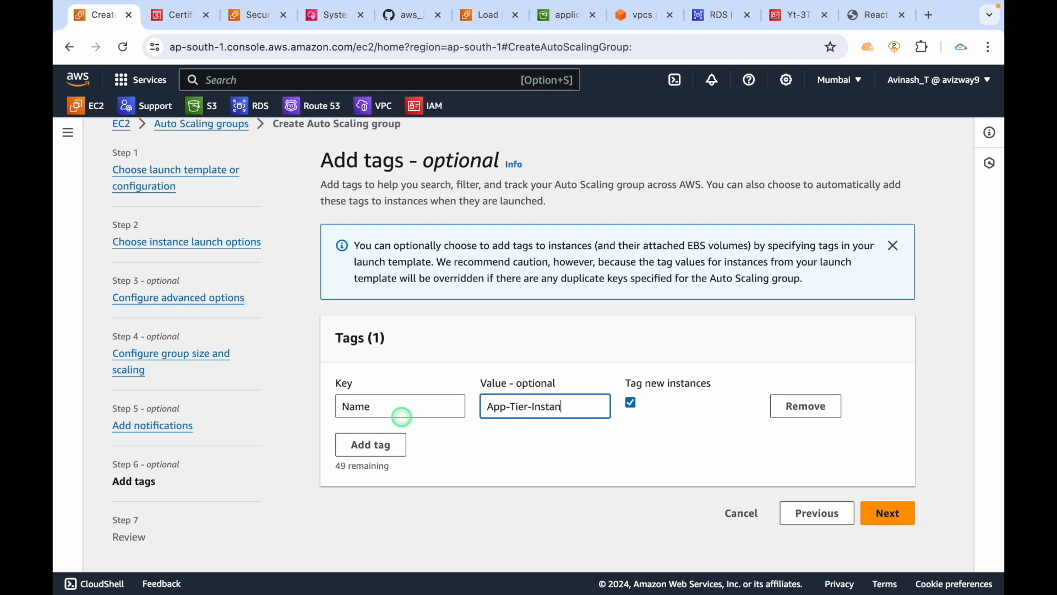
- Review the settings and create the app-tier-asg Auto Scaling group
{"action": "left_click", "coordinate": [888, 512]}
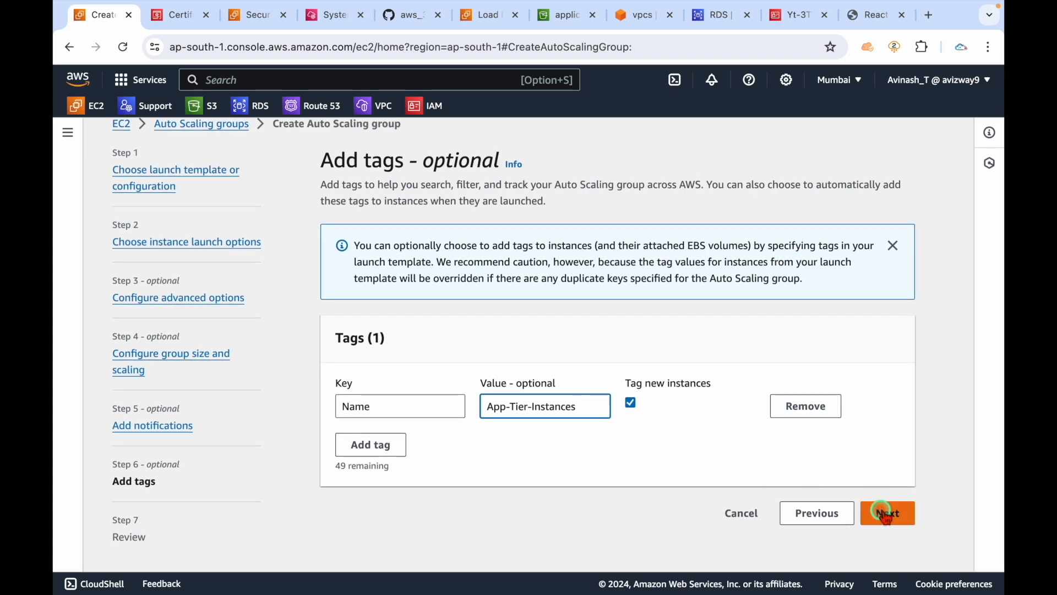
{"action": "scroll", "coordinate": [576, 454], "scroll_direction": "down", "scroll_amount": 4}
{"action": "scroll", "coordinate": [573, 450], "scroll_direction": "down", "scroll_amount": 10}
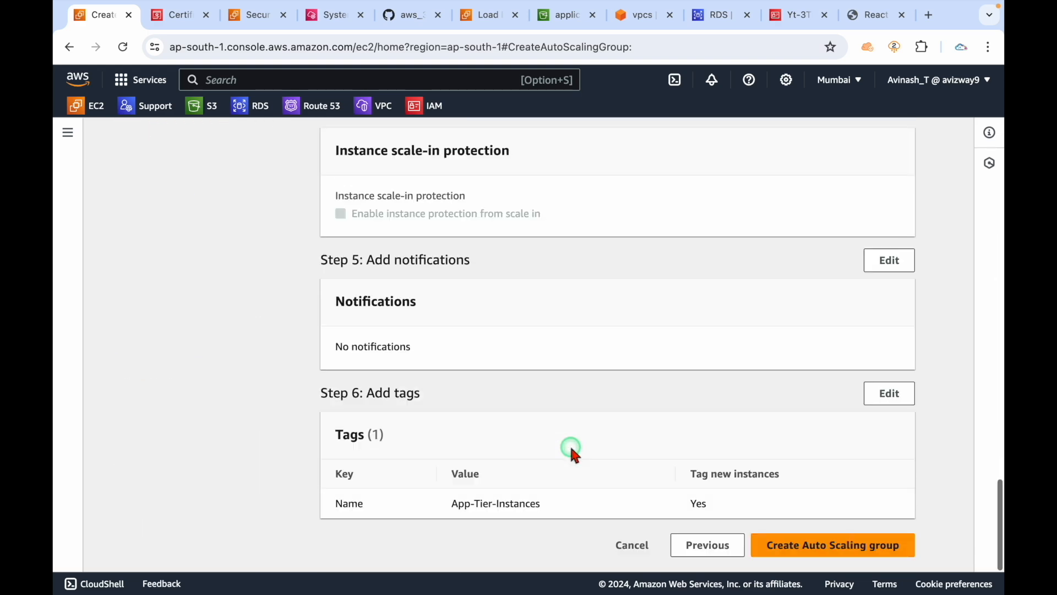
{"action": "left_click", "coordinate": [804, 544]}
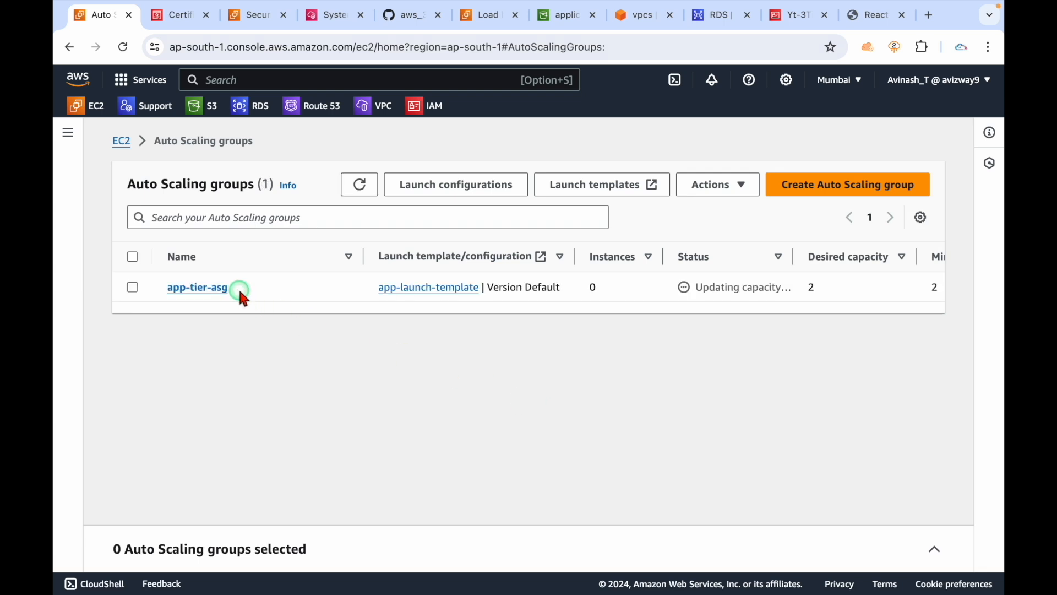
- Open app-tier-asg, then reload the EC2 instances list
{"action": "left_click", "coordinate": [185, 288]}
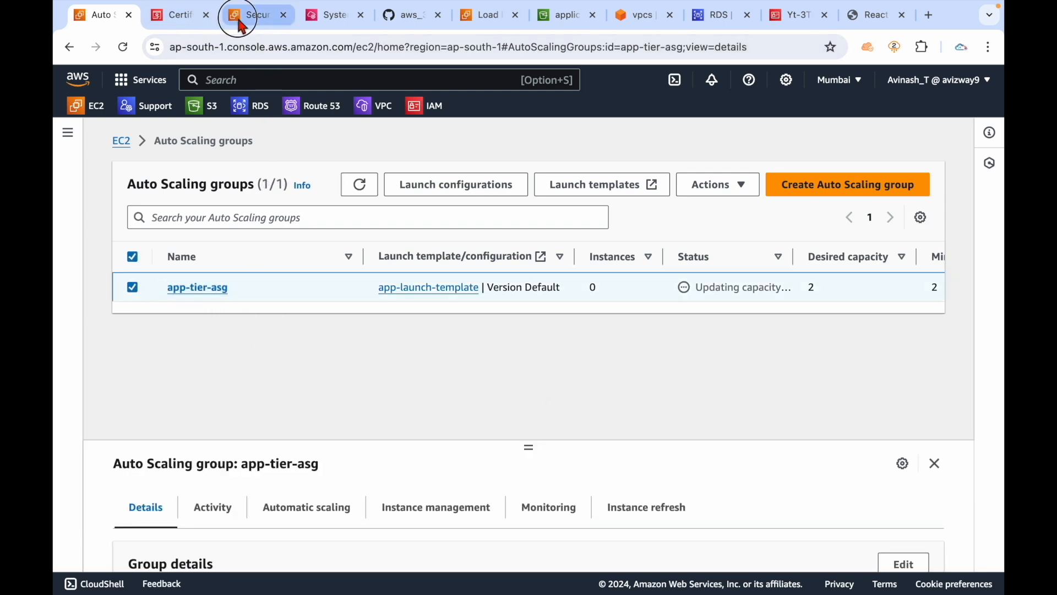
{"action": "left_click", "coordinate": [242, 17]}
{"action": "left_click", "coordinate": [91, 240]}
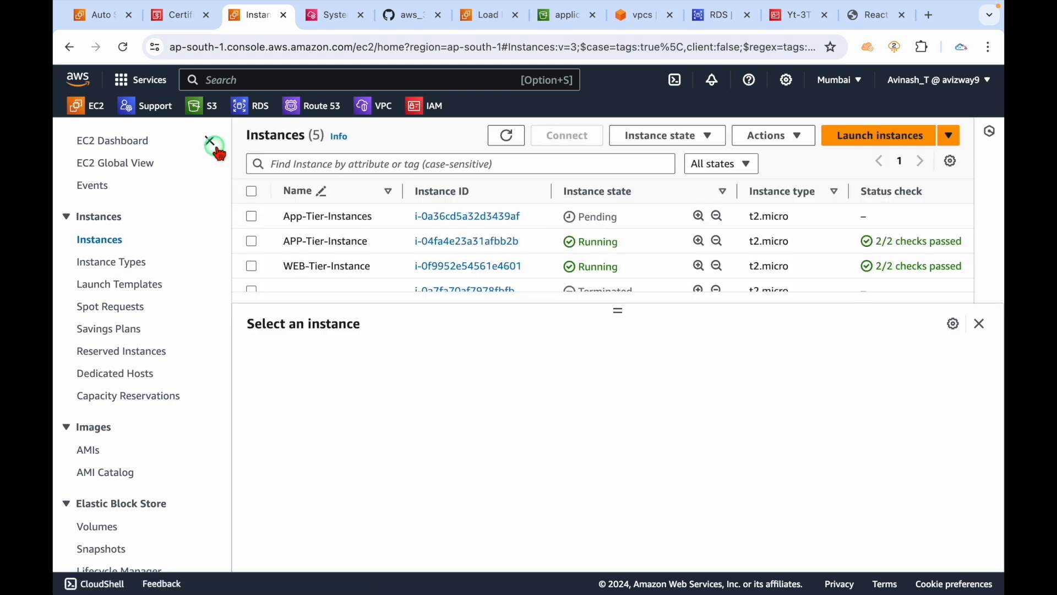
{"action": "left_click", "coordinate": [210, 141]}
{"action": "left_click", "coordinate": [499, 142]}
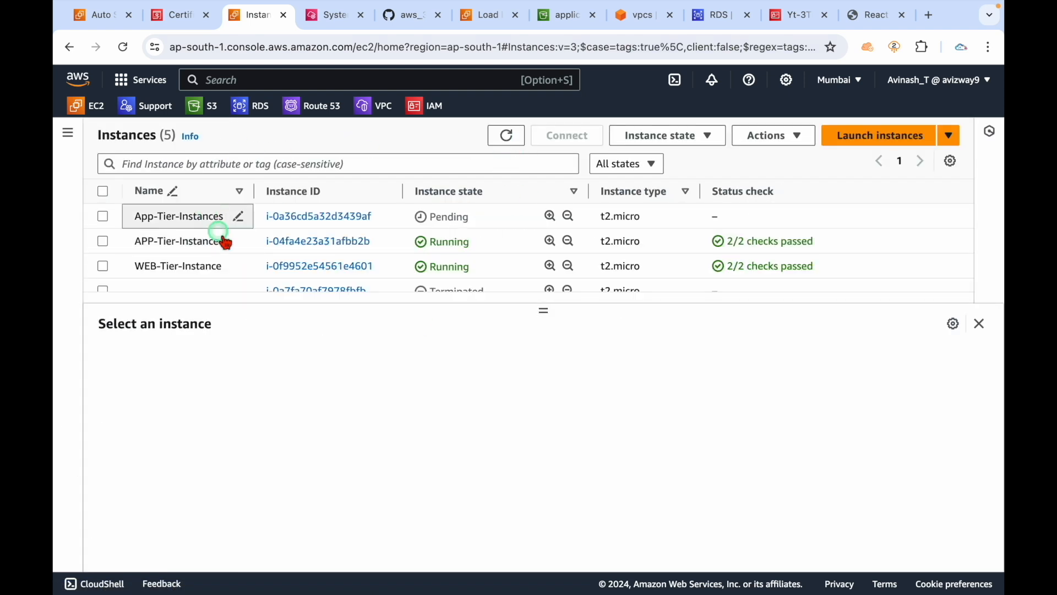
- Inspect the two newly launched App-Tier-Instances instances beside the original APP-Tier-Instance
{"action": "left_click", "coordinate": [104, 241]}
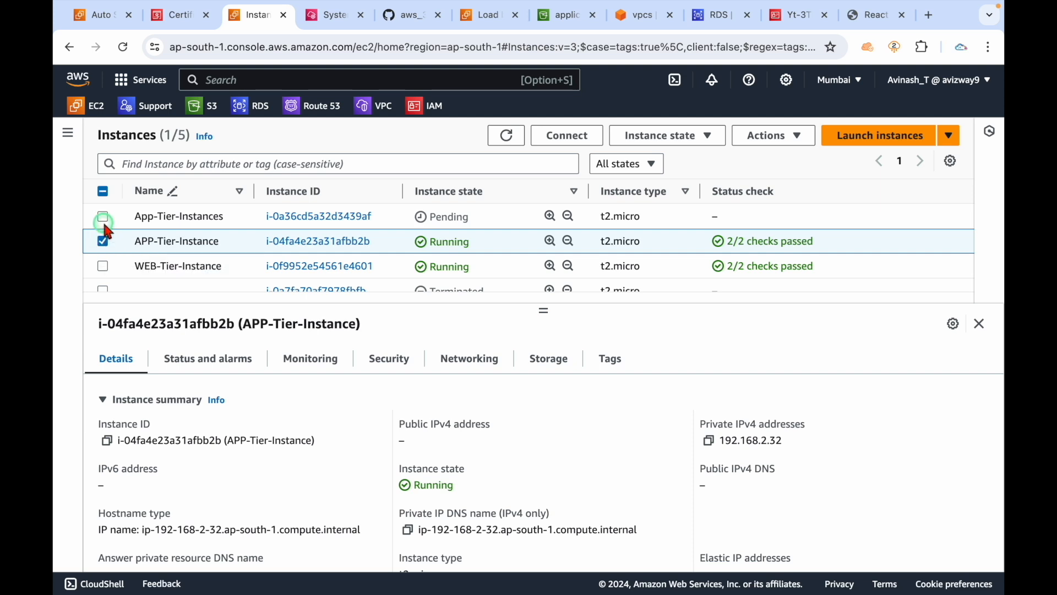
{"action": "left_click", "coordinate": [103, 216]}
{"action": "left_click_drag", "start_coordinate": [485, 238], "coordinate": [427, 216]}
{"action": "left_click", "coordinate": [463, 221]}
{"action": "double_click", "coordinate": [462, 222]}
{"action": "left_click", "coordinate": [463, 240]}
{"action": "left_click", "coordinate": [130, 242]}
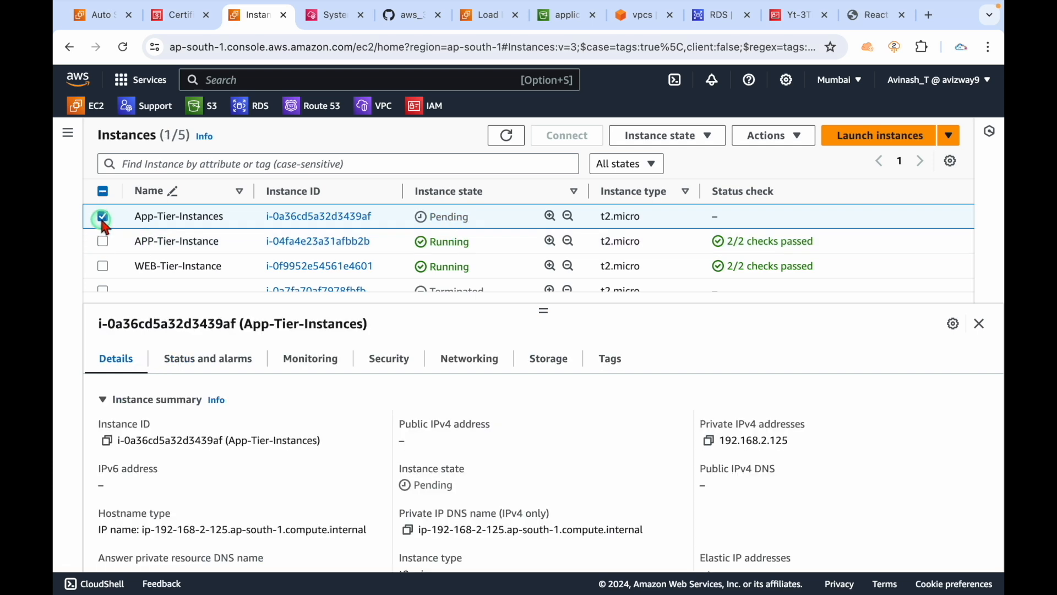
{"action": "left_click", "coordinate": [103, 217]}
{"action": "left_click", "coordinate": [483, 235]}
{"action": "scroll", "coordinate": [484, 234], "scroll_direction": "down", "scroll_amount": 2}
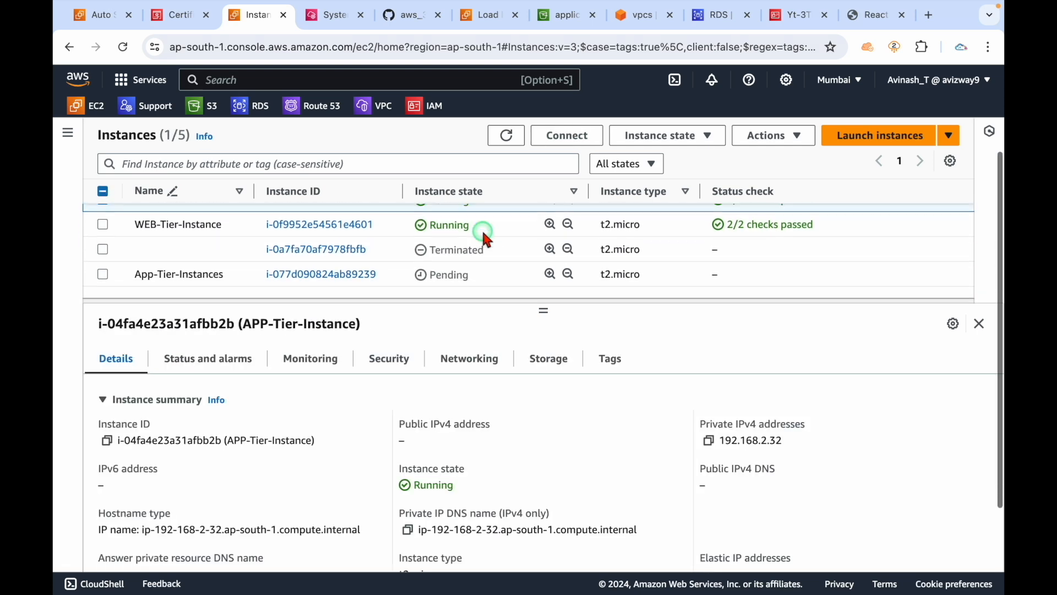
{"action": "left_click", "coordinate": [467, 272]}
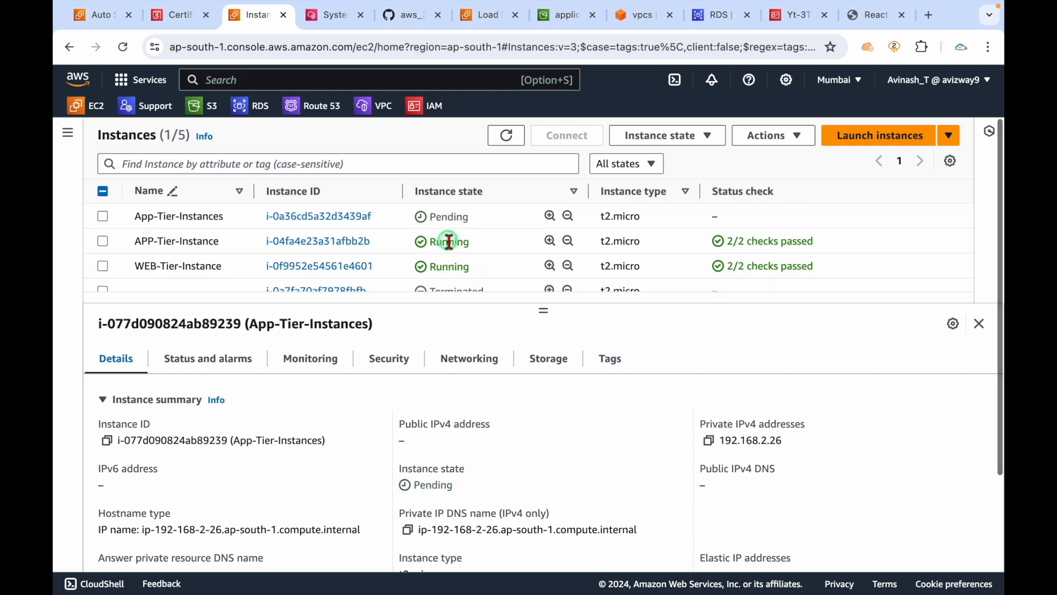
{"action": "left_click", "coordinate": [507, 135]}
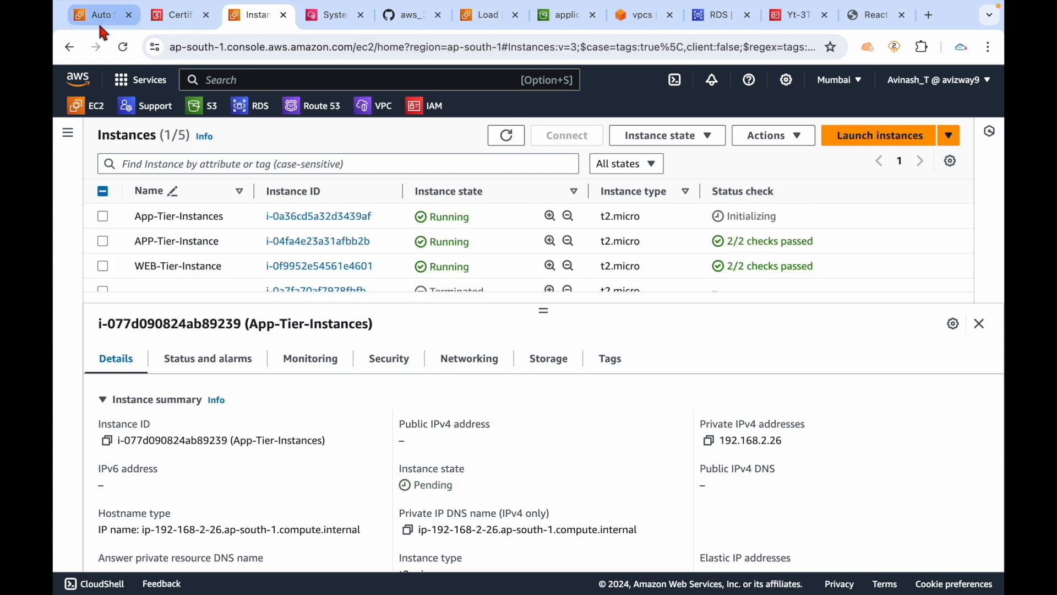
- Return to the Auto Scaling groups page showing app-tier-asg
{"action": "left_click", "coordinate": [99, 15]}
{"action": "left_click", "coordinate": [62, 136]}
{"action": "scroll", "coordinate": [110, 292], "scroll_direction": "down", "scroll_amount": 5}
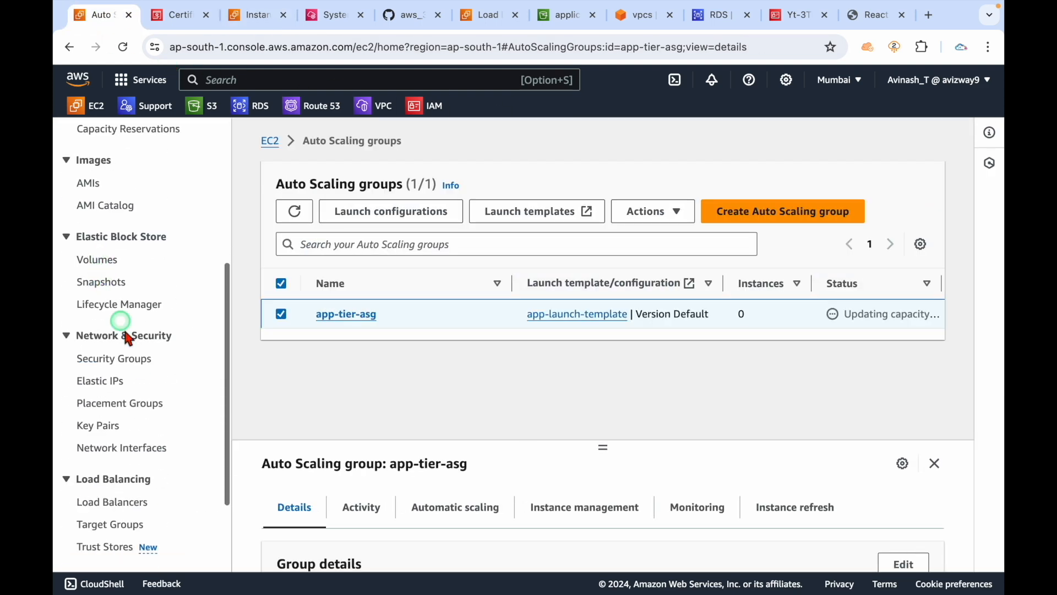
- Open load balancer app-int-lb, then its app-int-alb target group
{"action": "scroll", "coordinate": [117, 424], "scroll_direction": "down", "scroll_amount": 2}
{"action": "left_click", "coordinate": [77, 384]}
{"action": "left_click", "coordinate": [337, 303]}
{"action": "scroll", "coordinate": [385, 386], "scroll_direction": "down", "scroll_amount": 3}
{"action": "scroll", "coordinate": [391, 412], "scroll_direction": "down", "scroll_amount": 2}
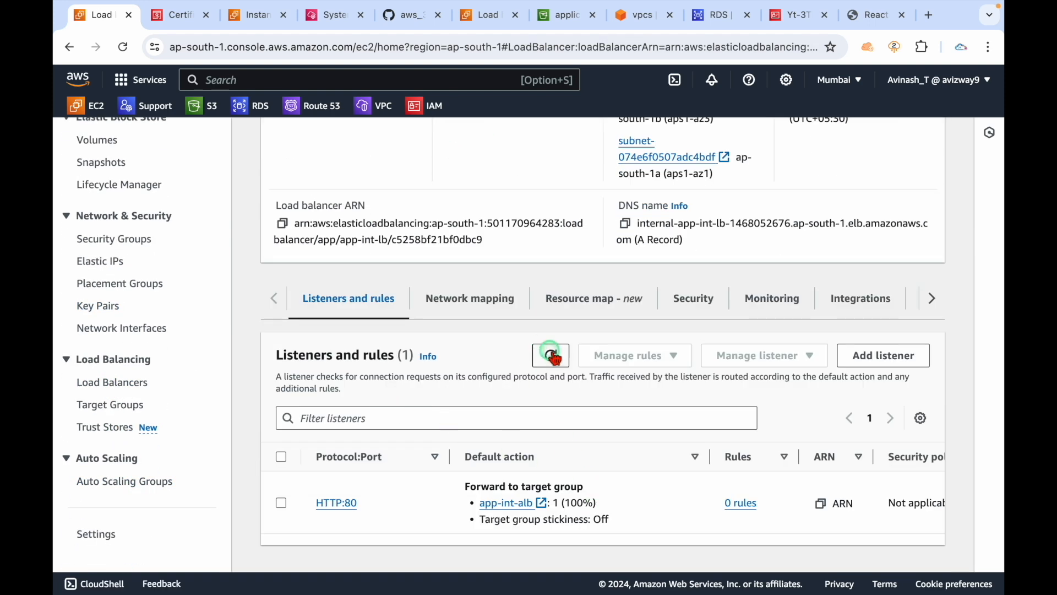
{"action": "left_click", "coordinate": [97, 406]}
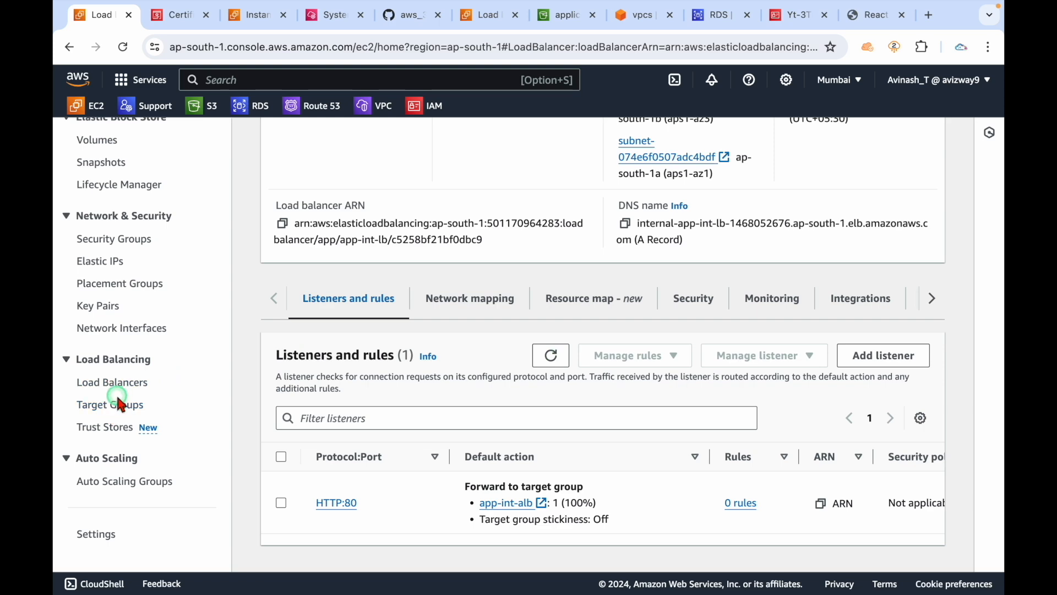
{"action": "left_click", "coordinate": [343, 285]}
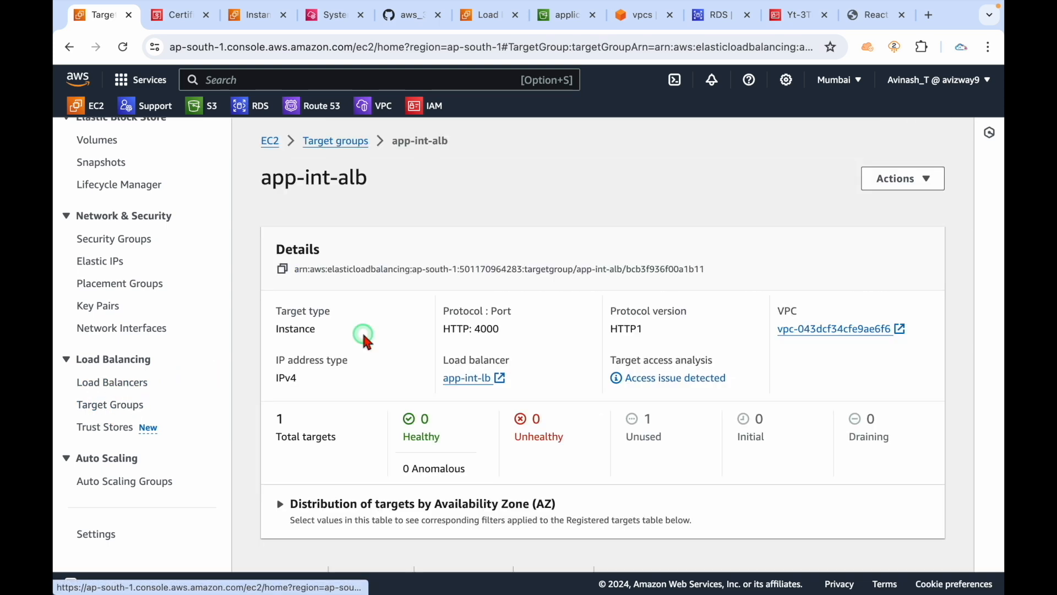
- Refresh registered targets, confirming three (two initializing), then view the issued ACM certificate
{"action": "scroll", "coordinate": [526, 399], "scroll_direction": "down", "scroll_amount": 5}
{"action": "left_click", "coordinate": [701, 388]}
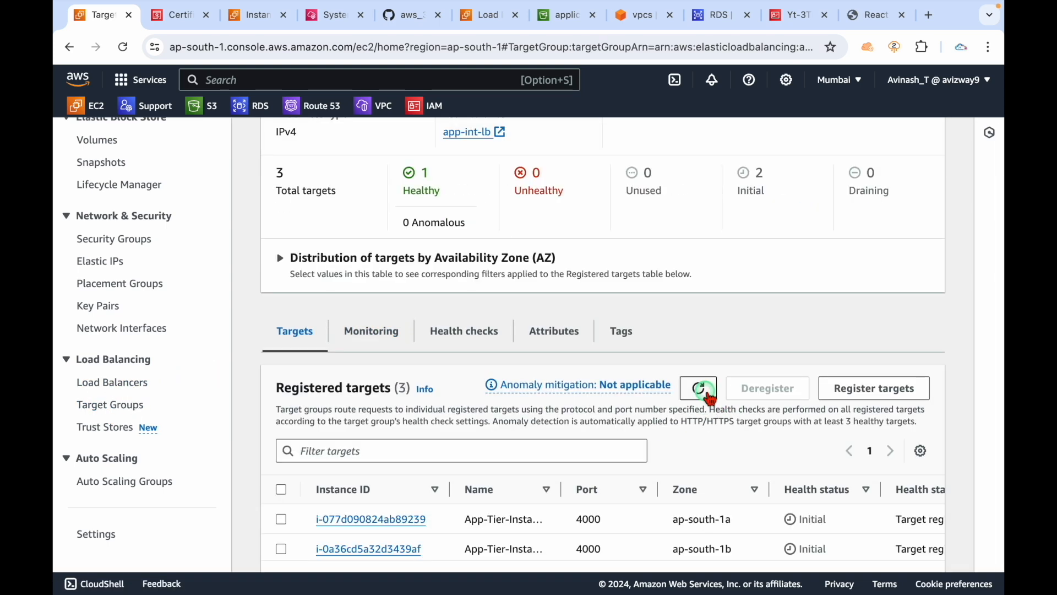
{"action": "scroll", "coordinate": [771, 468], "scroll_direction": "down", "scroll_amount": 1}
{"action": "left_click_drag", "start_coordinate": [851, 518], "coordinate": [751, 468]}
{"action": "mouse_move", "coordinate": [793, 519]}
{"action": "left_mouse_down"}
{"action": "mouse_move", "coordinate": [845, 522]}
{"action": "mouse_move", "coordinate": [838, 491]}
{"action": "mouse_move", "coordinate": [738, 467]}
{"action": "mouse_move", "coordinate": [458, 459]}
{"action": "left_mouse_up"}
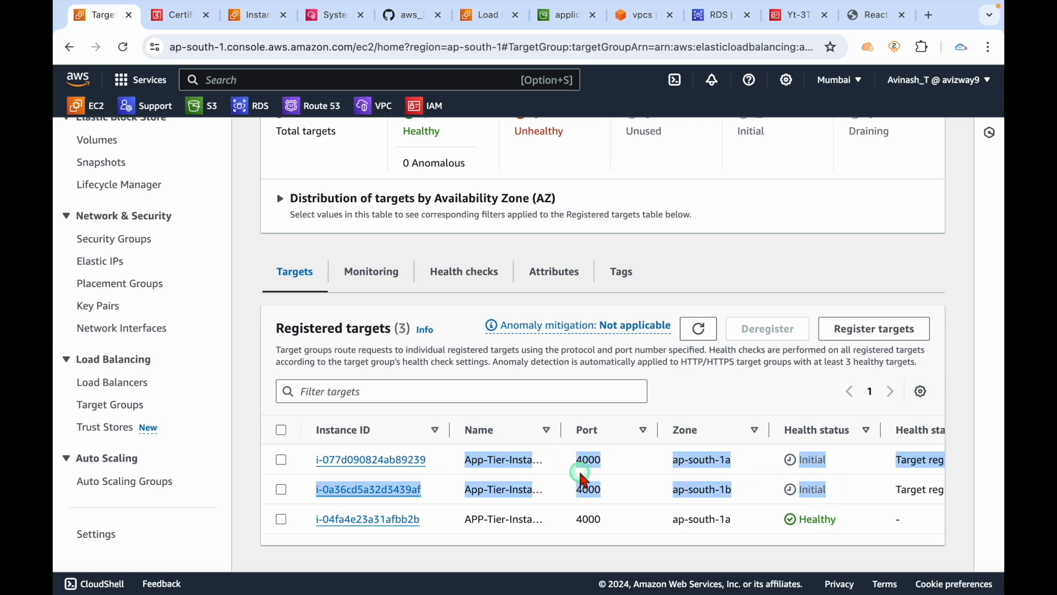
{"action": "left_click", "coordinate": [625, 470]}
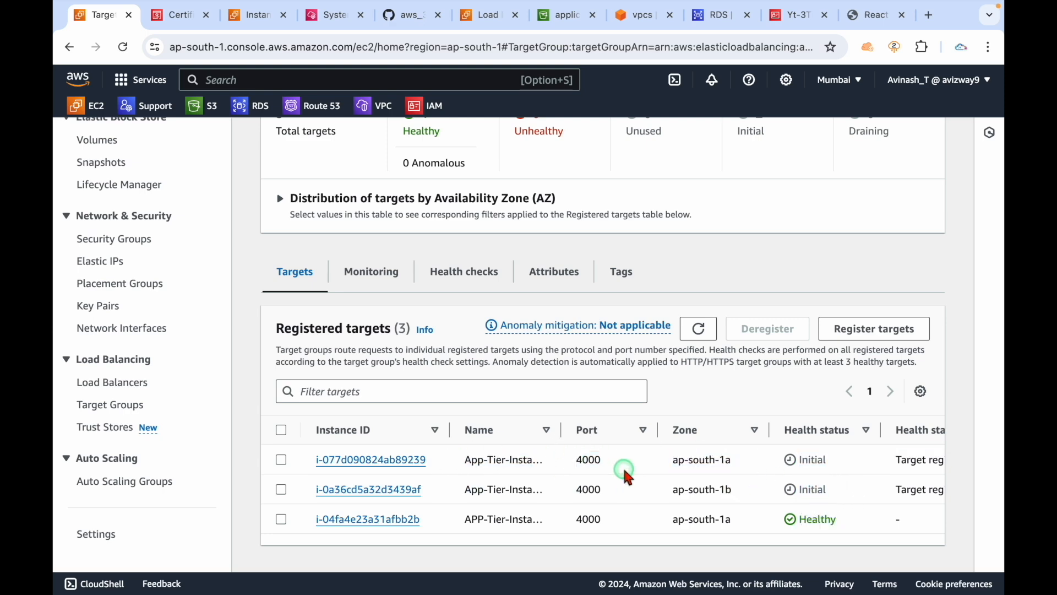
{"action": "scroll", "coordinate": [623, 471], "scroll_direction": "up", "scroll_amount": 5}
{"action": "mouse_move", "coordinate": [266, 184]}
{"action": "left_mouse_down"}
{"action": "mouse_move", "coordinate": [399, 190]}
{"action": "mouse_move", "coordinate": [261, 183]}
{"action": "left_mouse_up"}
{"action": "left_click", "coordinate": [380, 205]}
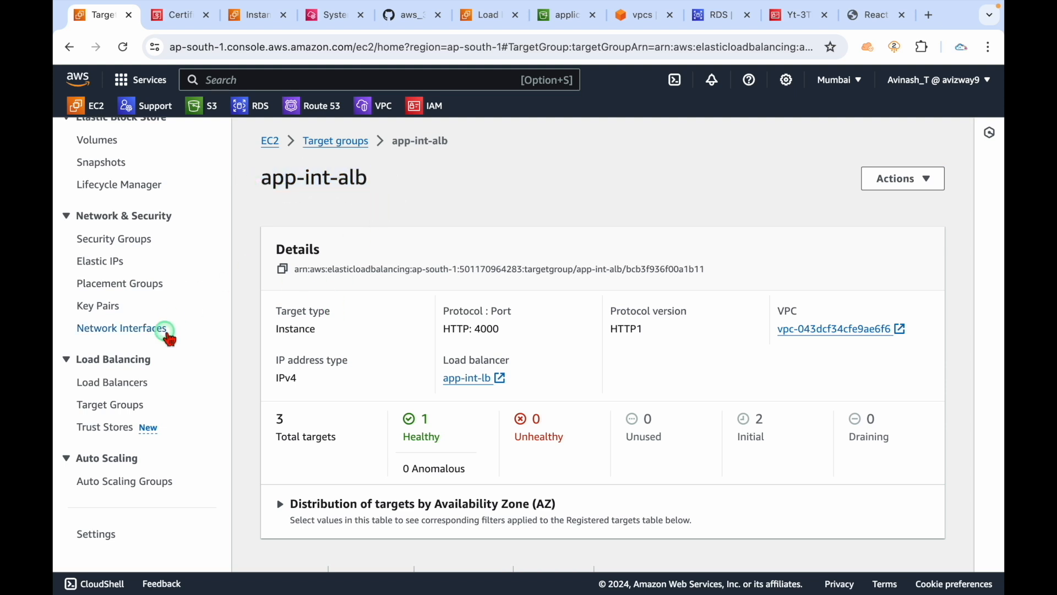
{"action": "scroll", "coordinate": [165, 326], "scroll_direction": "up", "scroll_amount": 3}
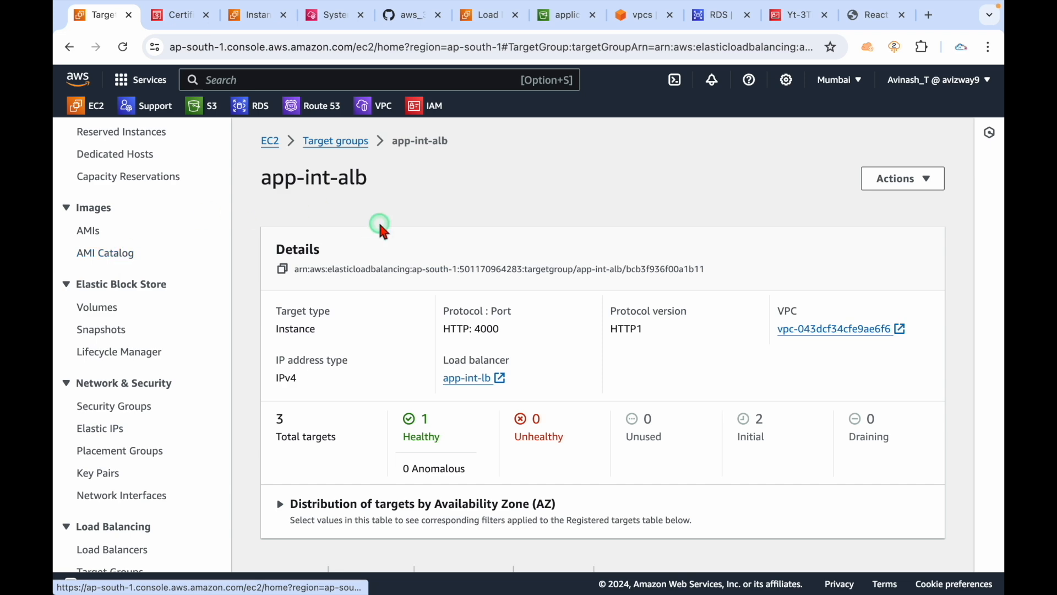
{"action": "left_click", "coordinate": [175, 15]}
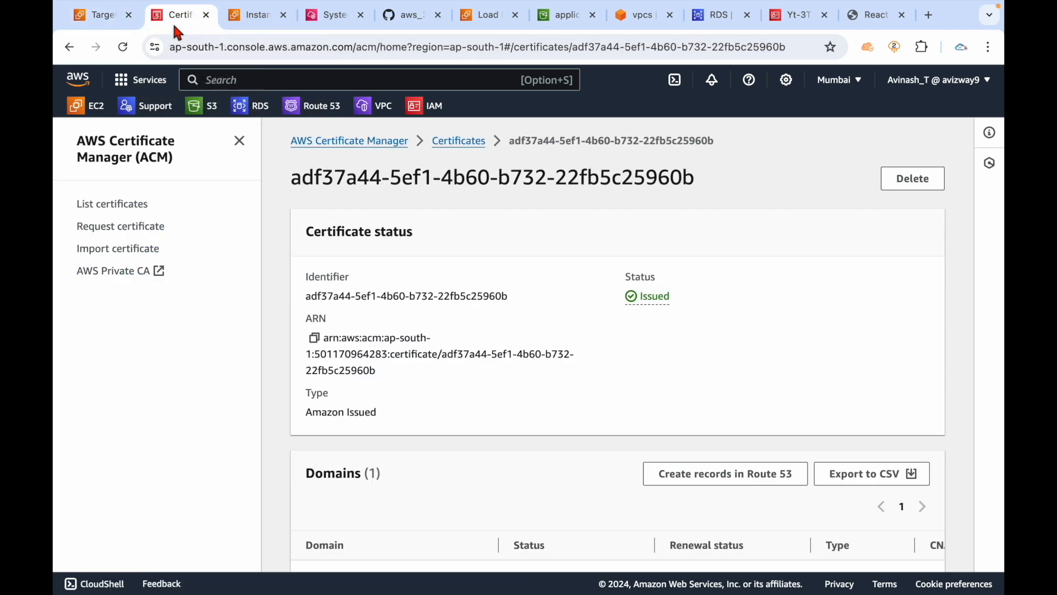
- Select the WEB-Tier-Instance and locate the web-tier-gami image under AMIs
{"action": "left_click", "coordinate": [206, 15]}
{"action": "left_click", "coordinate": [107, 265]}
{"action": "left_click", "coordinate": [103, 190]}
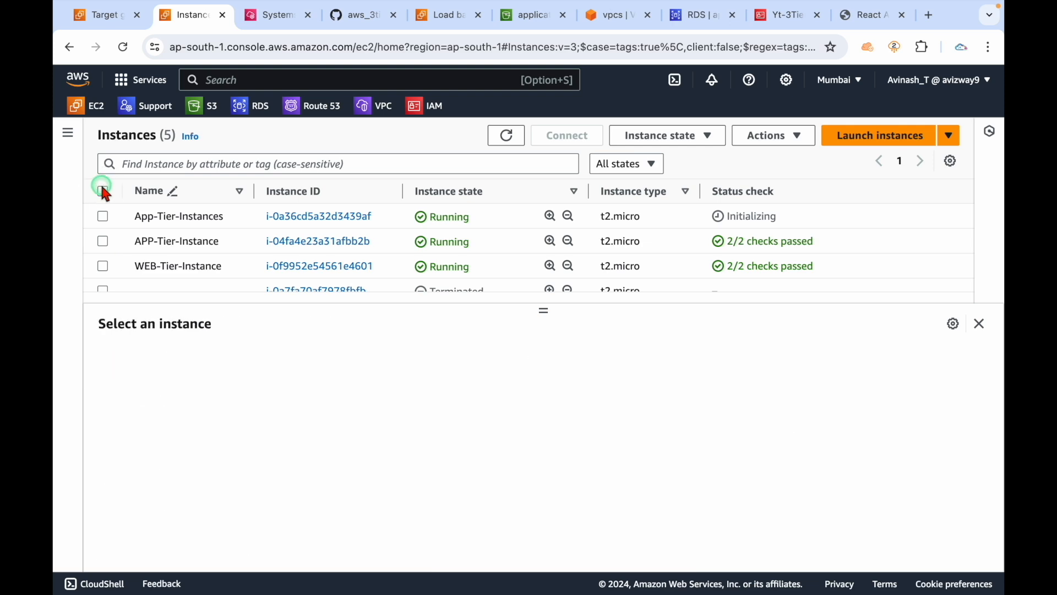
{"action": "left_click", "coordinate": [106, 266]}
{"action": "left_click", "coordinate": [68, 133]}
{"action": "scroll", "coordinate": [147, 355], "scroll_direction": "down", "scroll_amount": 2}
{"action": "left_click", "coordinate": [90, 354]}
{"action": "left_click", "coordinate": [419, 235]}
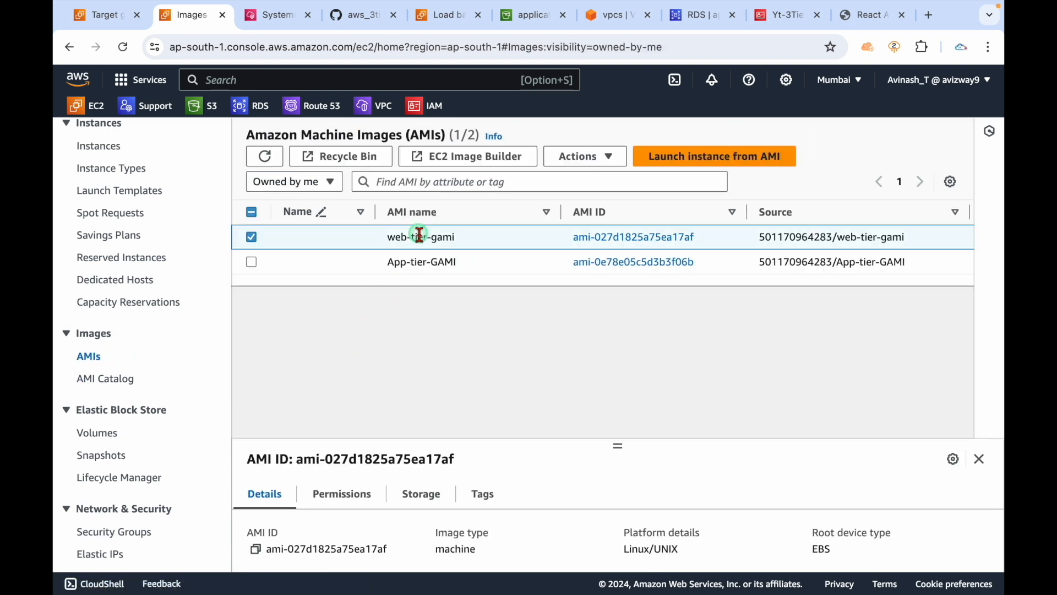
{"action": "scroll", "coordinate": [150, 338], "scroll_direction": "up", "scroll_amount": 3}
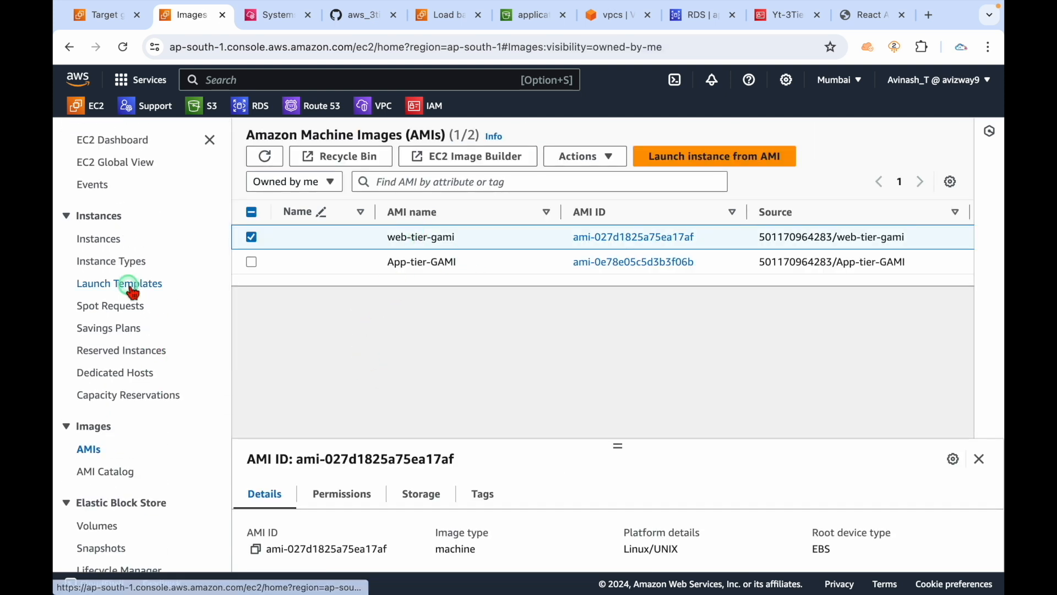
- Start a web-tier-asg launch template with matching description and Auto Scaling guidance enabled
{"action": "left_click", "coordinate": [153, 283]}
{"action": "left_click", "coordinate": [835, 159]}
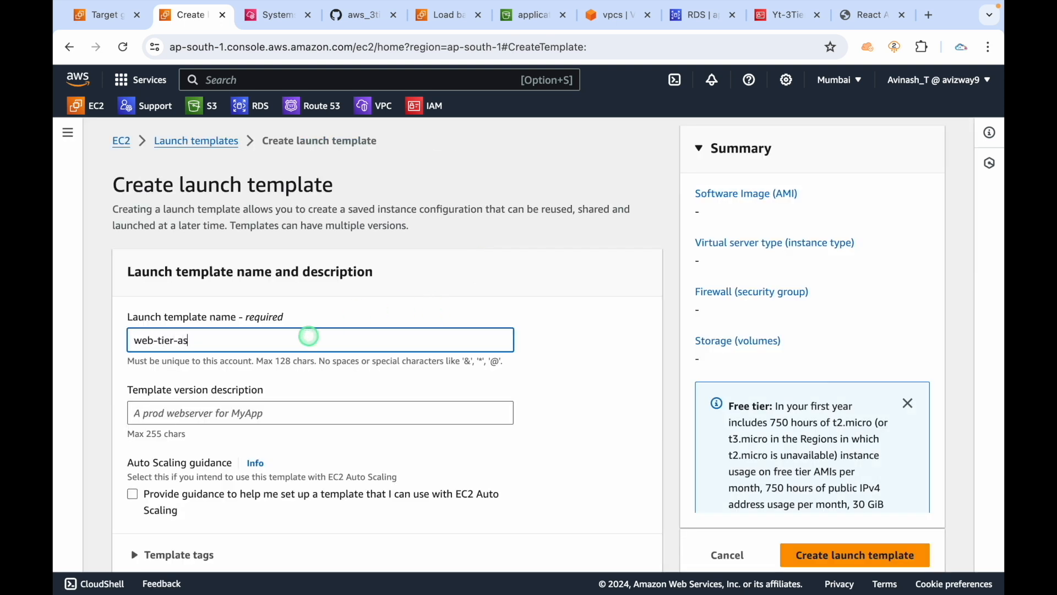
{"action": "key", "text": "Tab"}
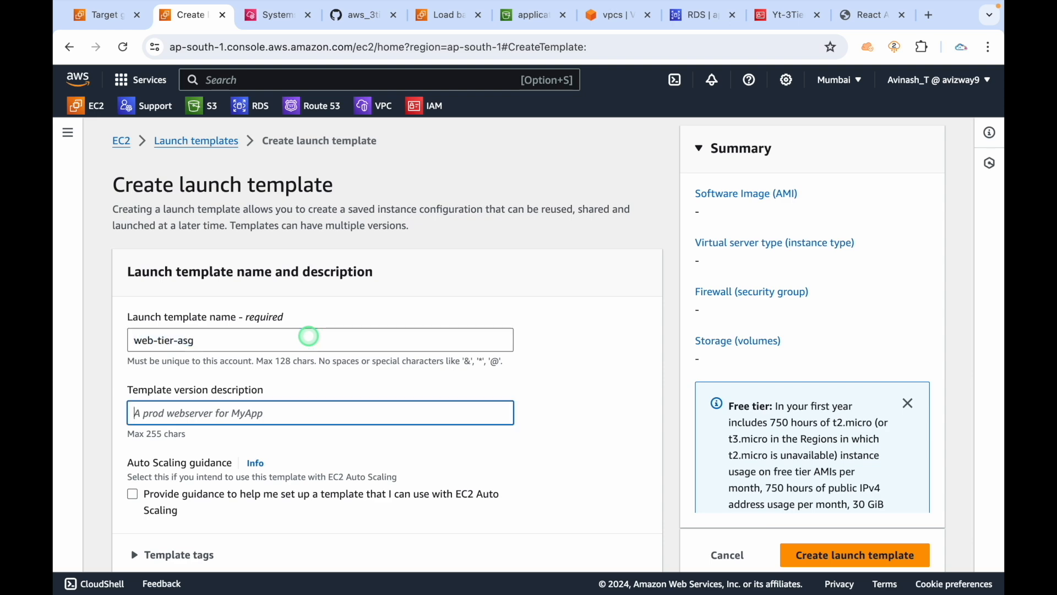
{"action": "type", "text": "web-tier-asg"}
{"action": "scroll", "coordinate": [352, 363], "scroll_direction": "down", "scroll_amount": 5}
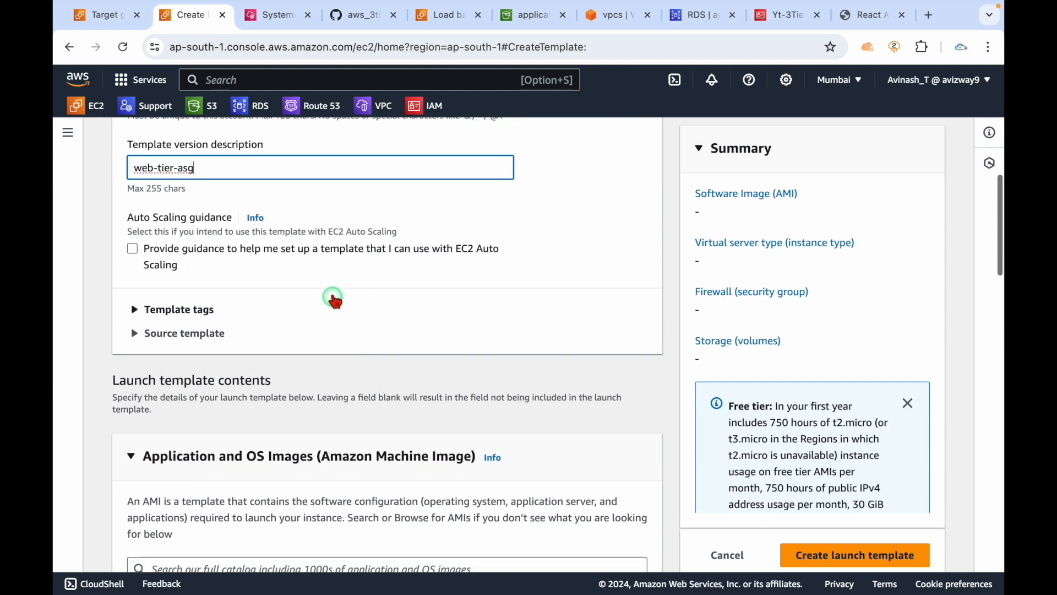
{"action": "left_click", "coordinate": [311, 259]}
- Base the template on the web-tier-gami AMI with instance type t2.micro
{"action": "scroll", "coordinate": [332, 342], "scroll_direction": "down", "scroll_amount": 8}
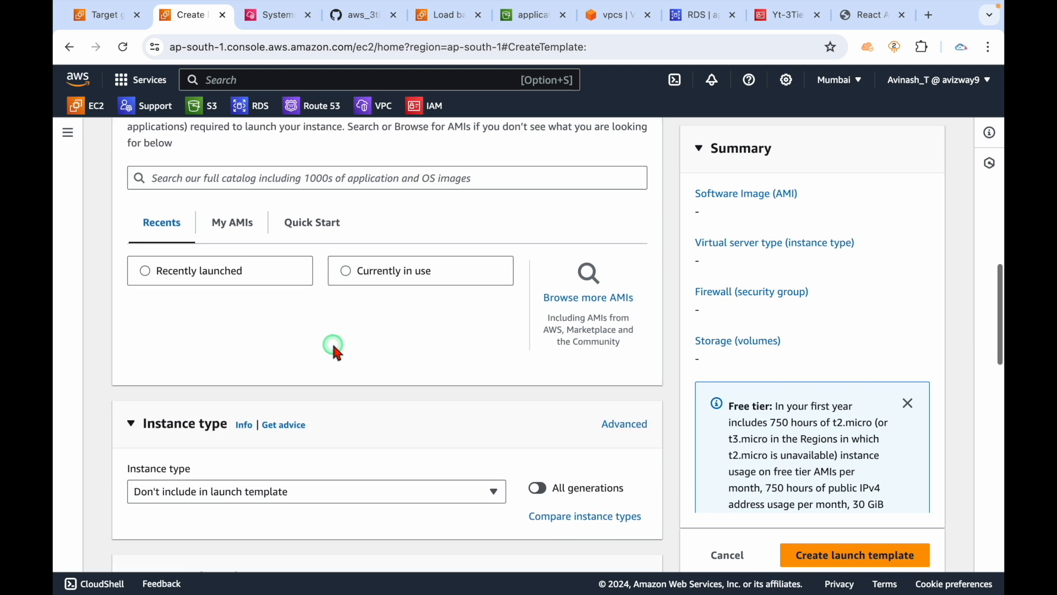
{"action": "left_click", "coordinate": [232, 230]}
{"action": "left_click", "coordinate": [264, 400]}
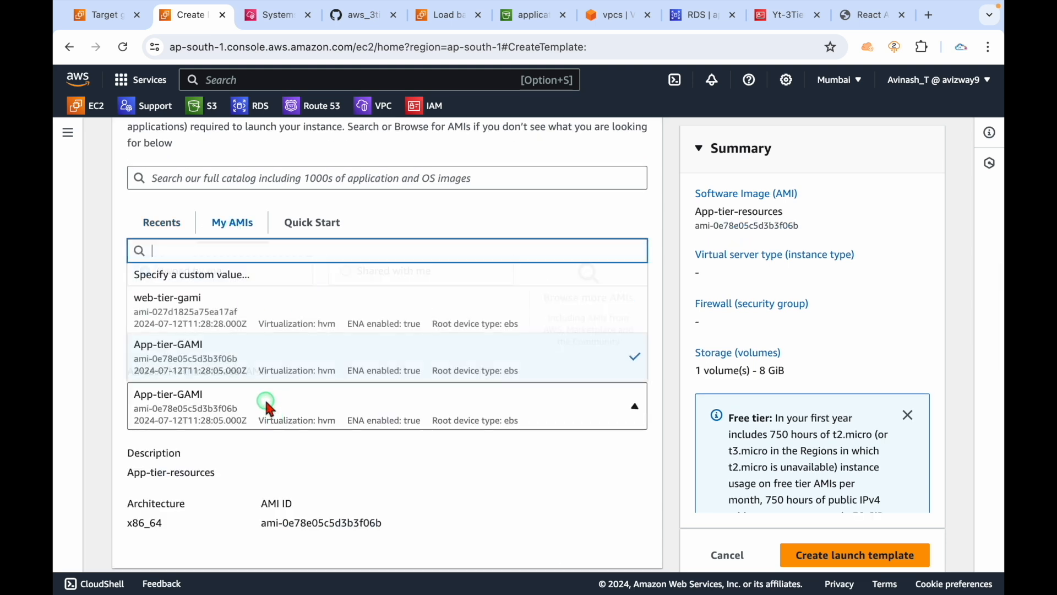
{"action": "left_click", "coordinate": [212, 307]}
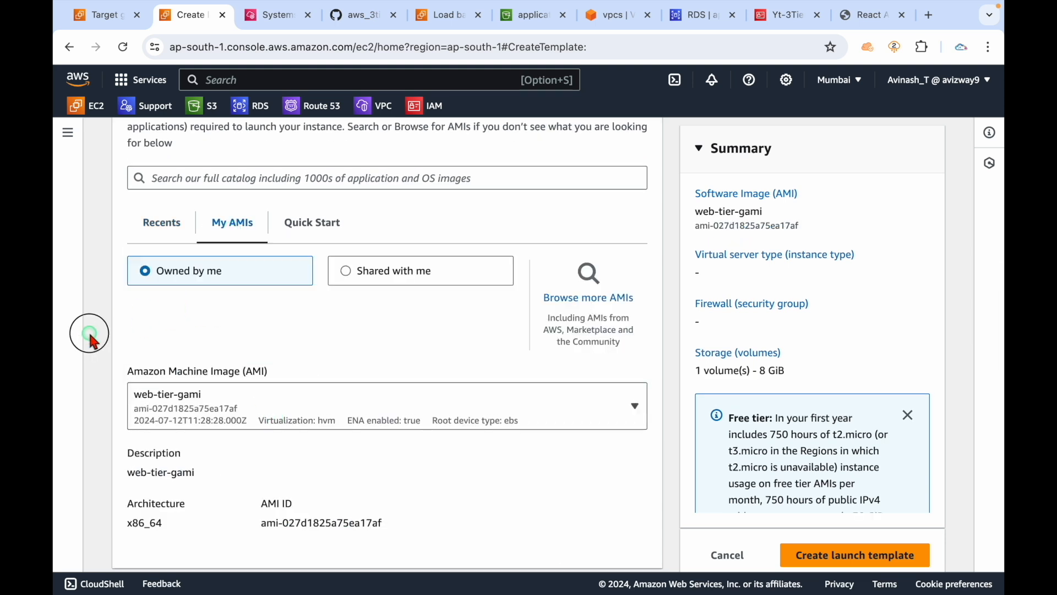
{"action": "scroll", "coordinate": [114, 349], "scroll_direction": "down", "scroll_amount": 1}
{"action": "scroll", "coordinate": [114, 349], "scroll_direction": "down", "scroll_amount": 5}
{"action": "left_click", "coordinate": [176, 292]}
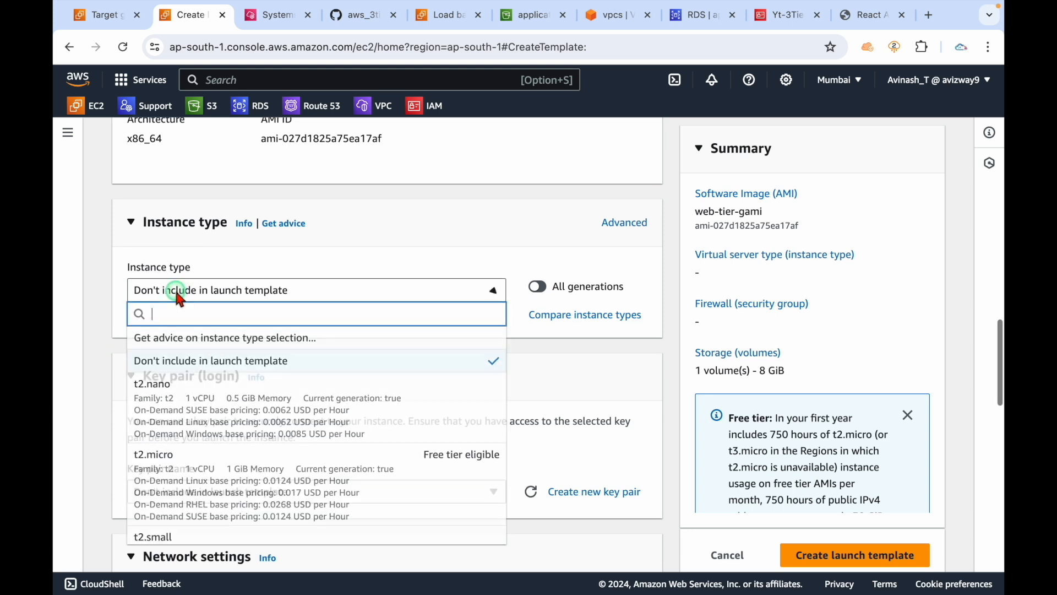
{"action": "left_click", "coordinate": [205, 468]}
- Choose the linuxkp key pair and the WEB-SG security group, leaving the subnet unset
{"action": "scroll", "coordinate": [206, 471], "scroll_direction": "down", "scroll_amount": 5}
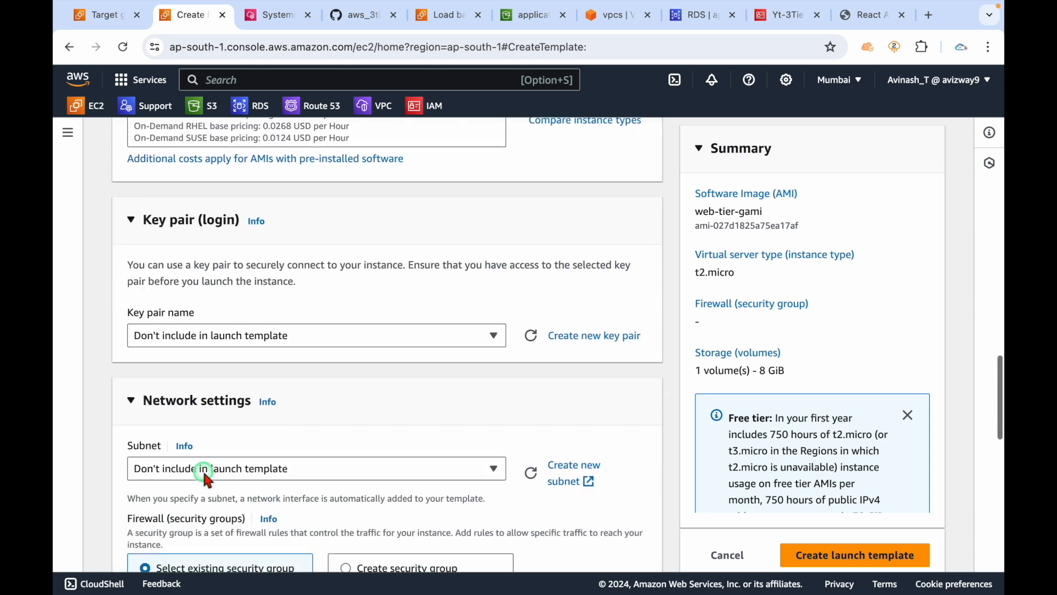
{"action": "left_click", "coordinate": [238, 318]}
{"action": "left_click", "coordinate": [203, 399]}
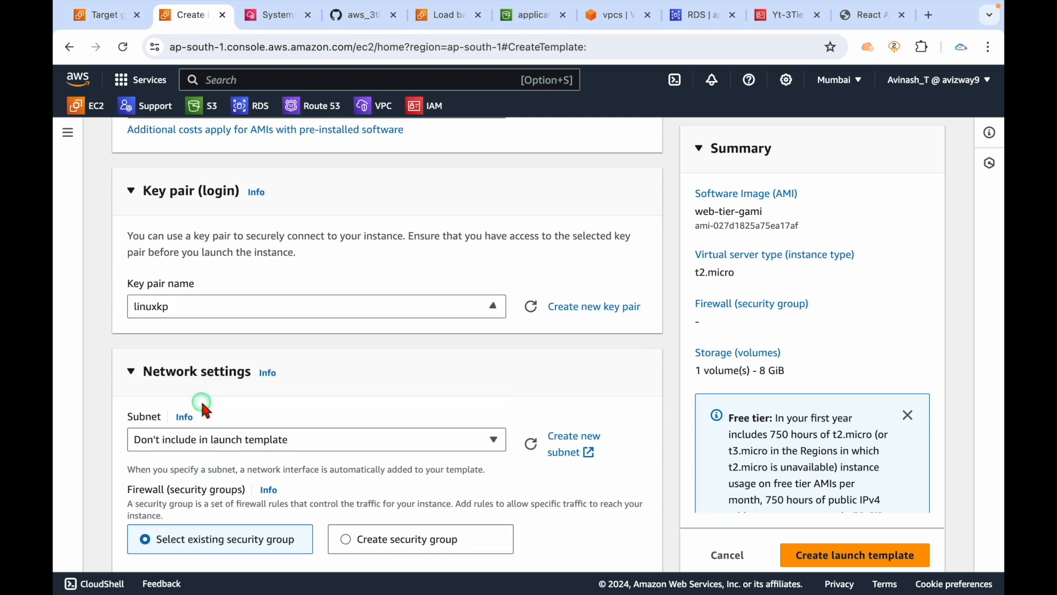
{"action": "scroll", "coordinate": [205, 406], "scroll_direction": "down", "scroll_amount": 3}
{"action": "left_click_drag", "start_coordinate": [99, 229], "coordinate": [489, 270]}
{"action": "left_click", "coordinate": [489, 270]}
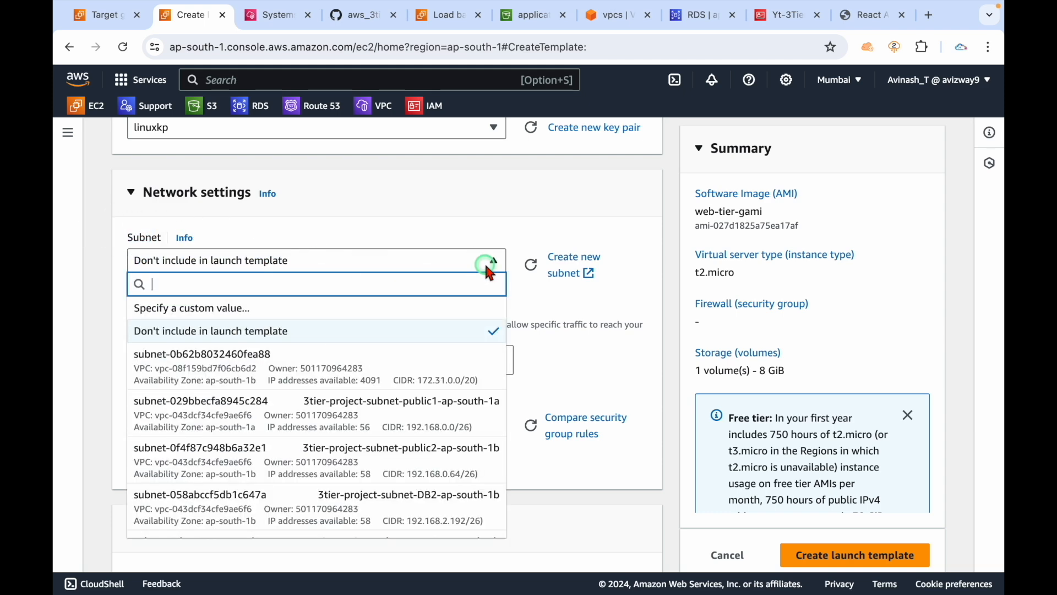
{"action": "left_click", "coordinate": [108, 277]}
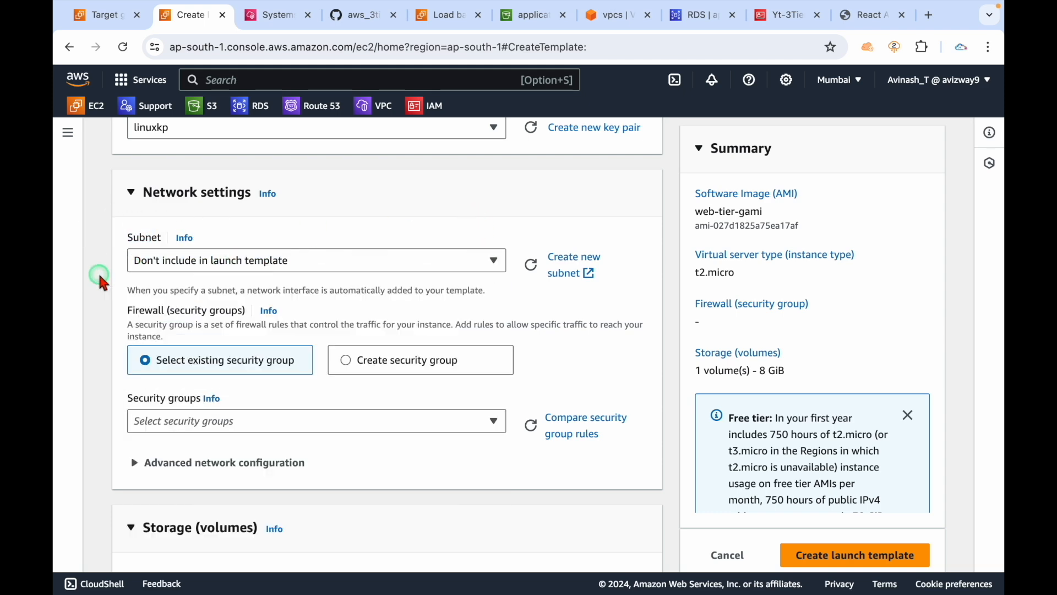
{"action": "left_click", "coordinate": [286, 418]}
{"action": "type", "text": "web"}
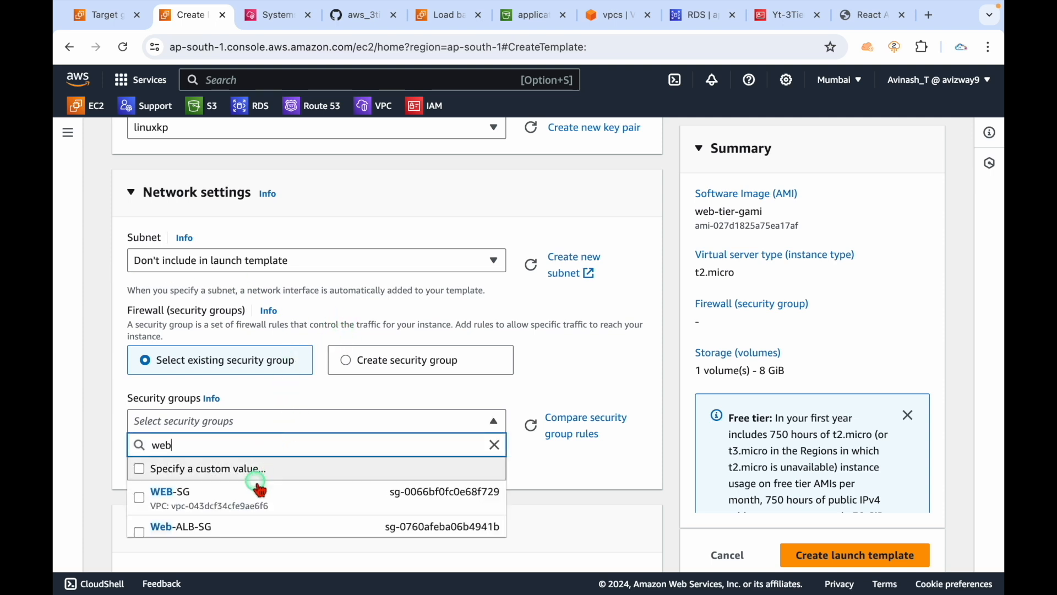
{"action": "left_click", "coordinate": [253, 498]}
- Set the IAM instance profile to Yt-3Tier-project and create the launch template
{"action": "scroll", "coordinate": [101, 393], "scroll_direction": "down", "scroll_amount": 1}
{"action": "scroll", "coordinate": [100, 393], "scroll_direction": "down", "scroll_amount": 10}
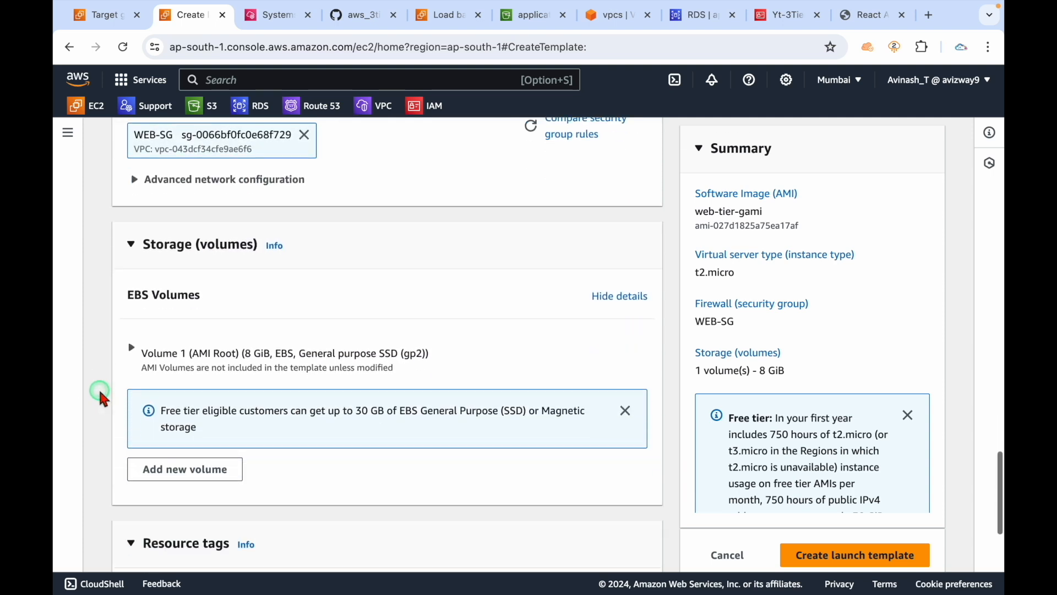
{"action": "left_click", "coordinate": [190, 537]}
{"action": "scroll", "coordinate": [190, 537], "scroll_direction": "down", "scroll_amount": 6}
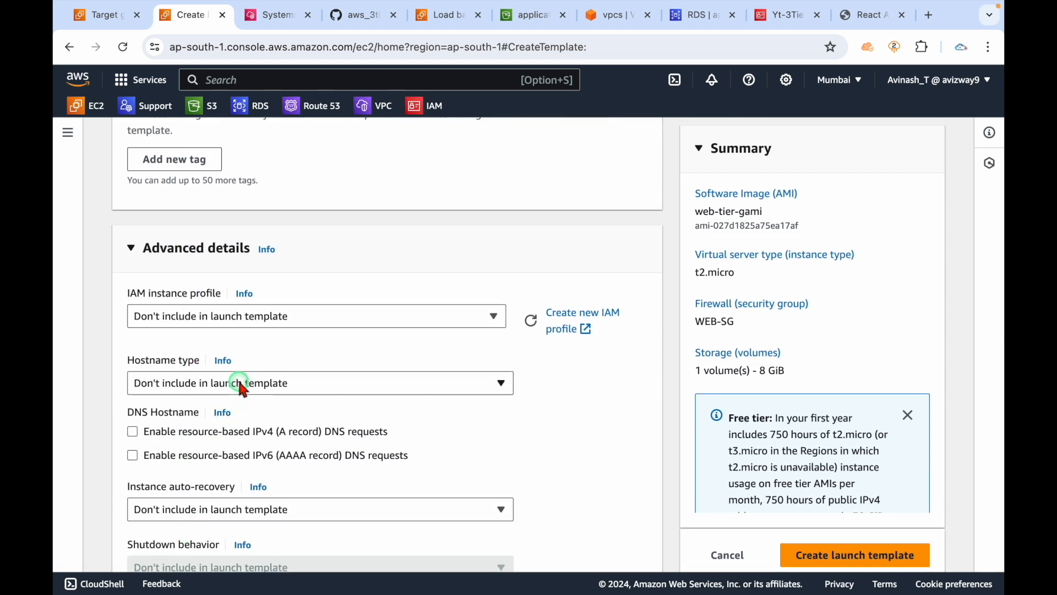
{"action": "left_click", "coordinate": [220, 325]}
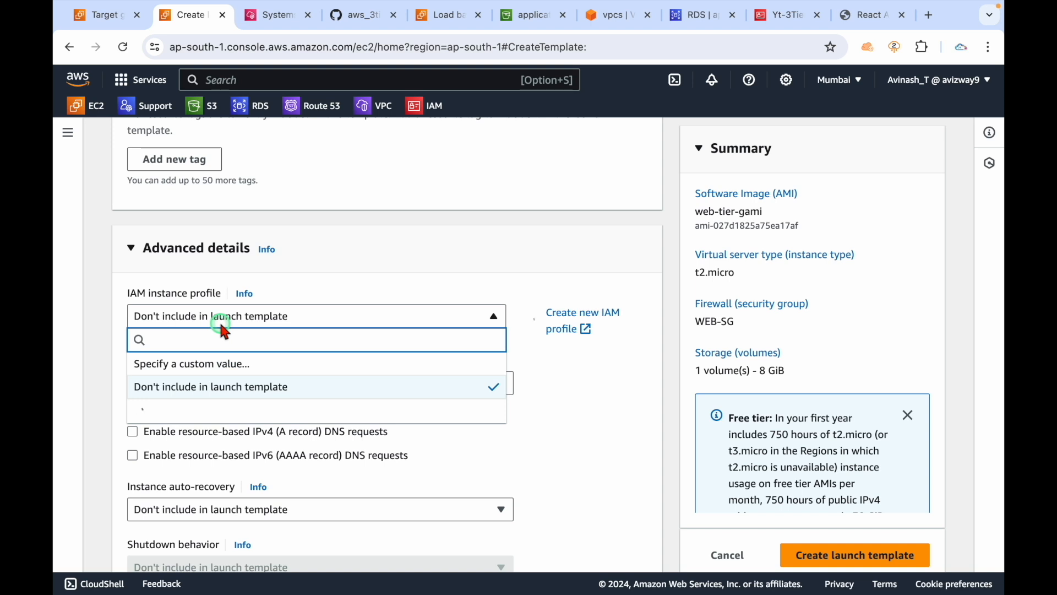
{"action": "type", "text": "Yt"}
{"action": "left_click", "coordinate": [202, 446]}
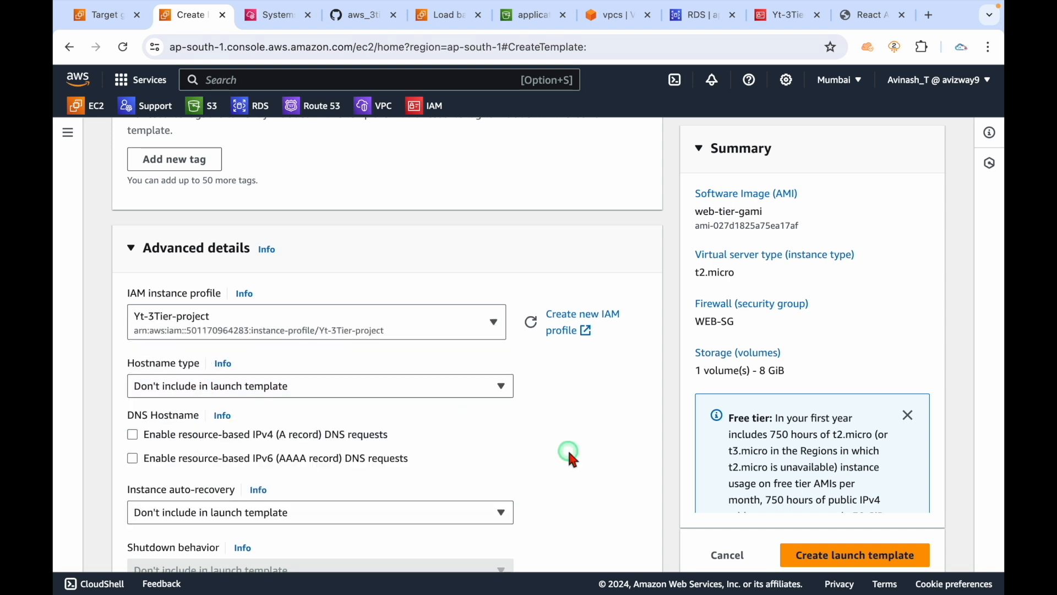
{"action": "left_click", "coordinate": [815, 556]}
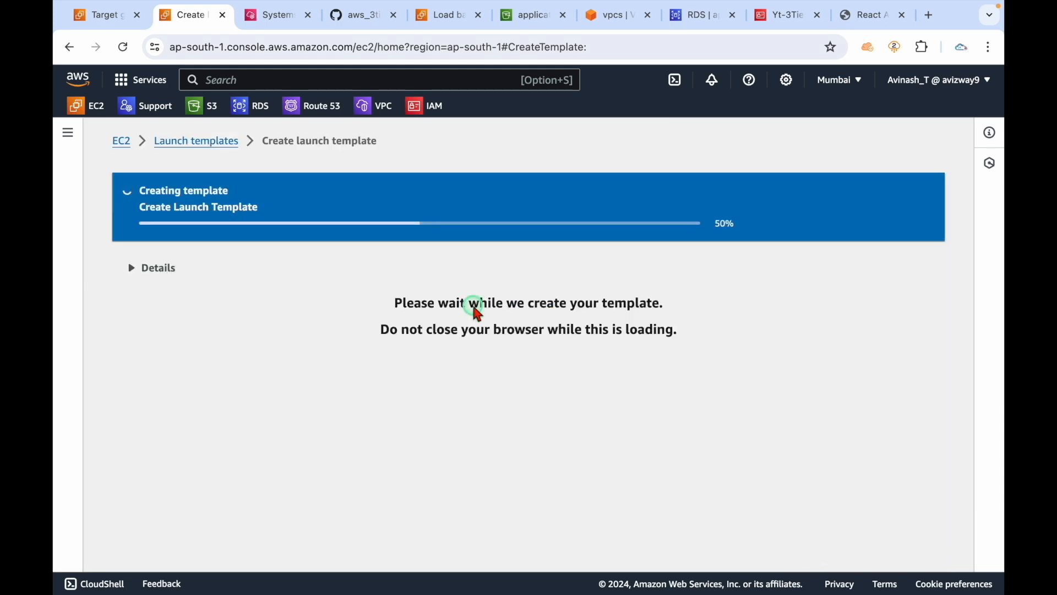
- Start a new Auto Scaling group web-tier-asg based on the web-tier-asg launch template
{"action": "left_click", "coordinate": [178, 142]}
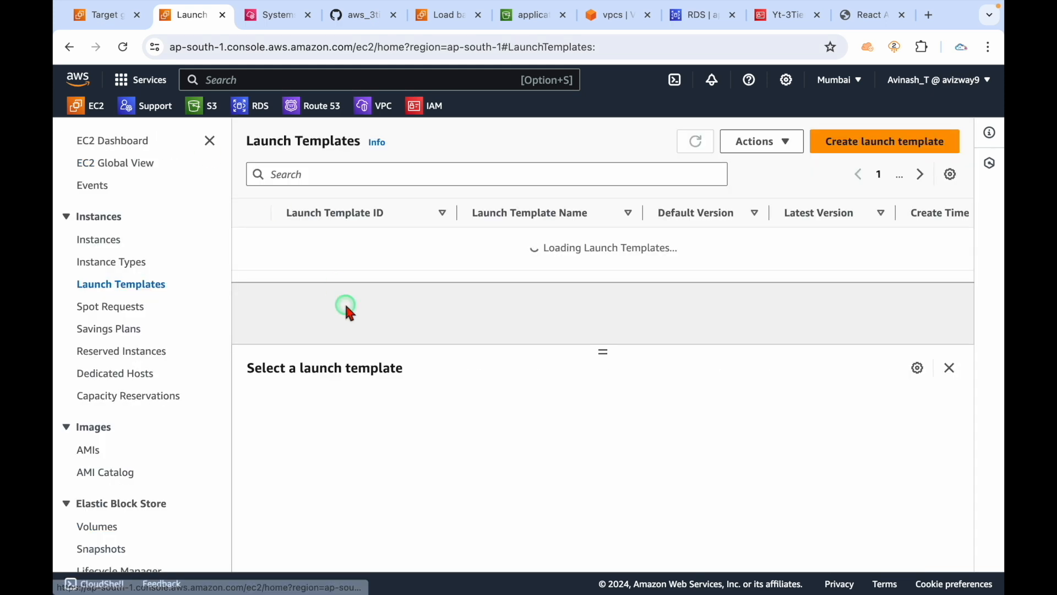
{"action": "scroll", "coordinate": [126, 386], "scroll_direction": "down", "scroll_amount": 5}
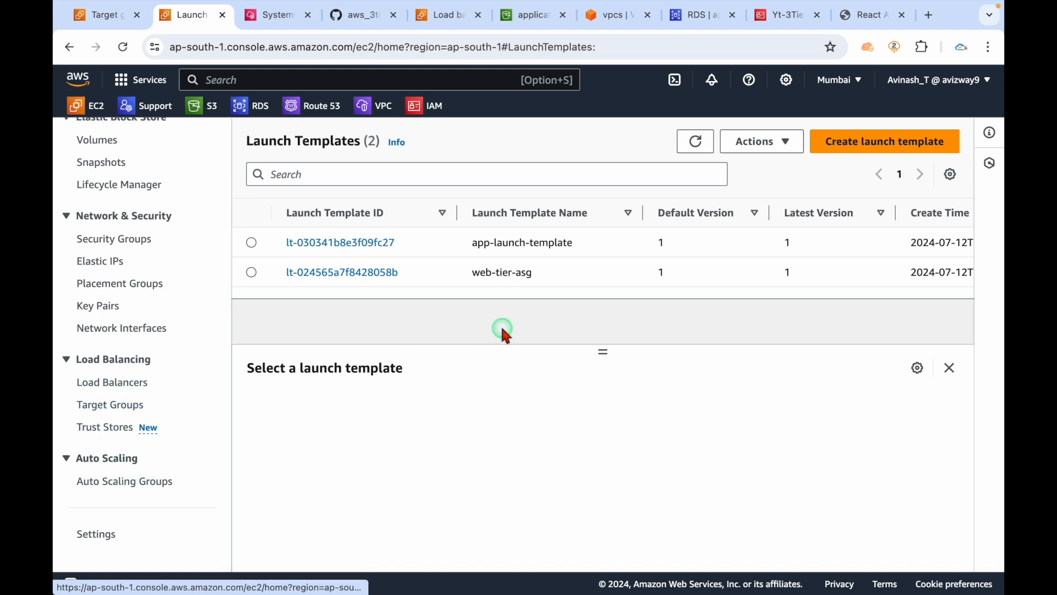
{"action": "left_click_drag", "start_coordinate": [466, 274], "coordinate": [556, 276]}
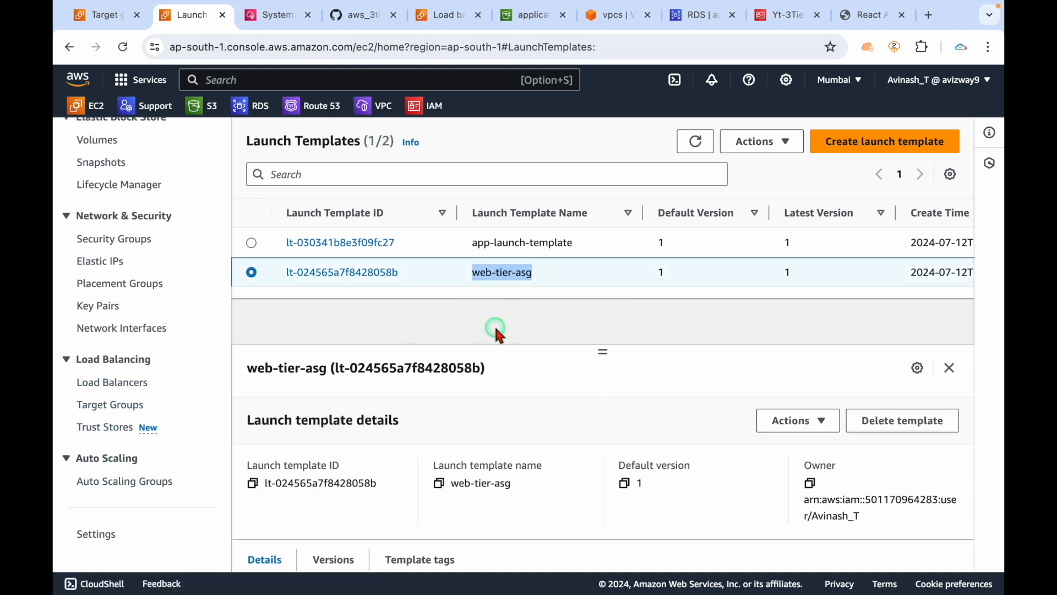
{"action": "left_click", "coordinate": [129, 487]}
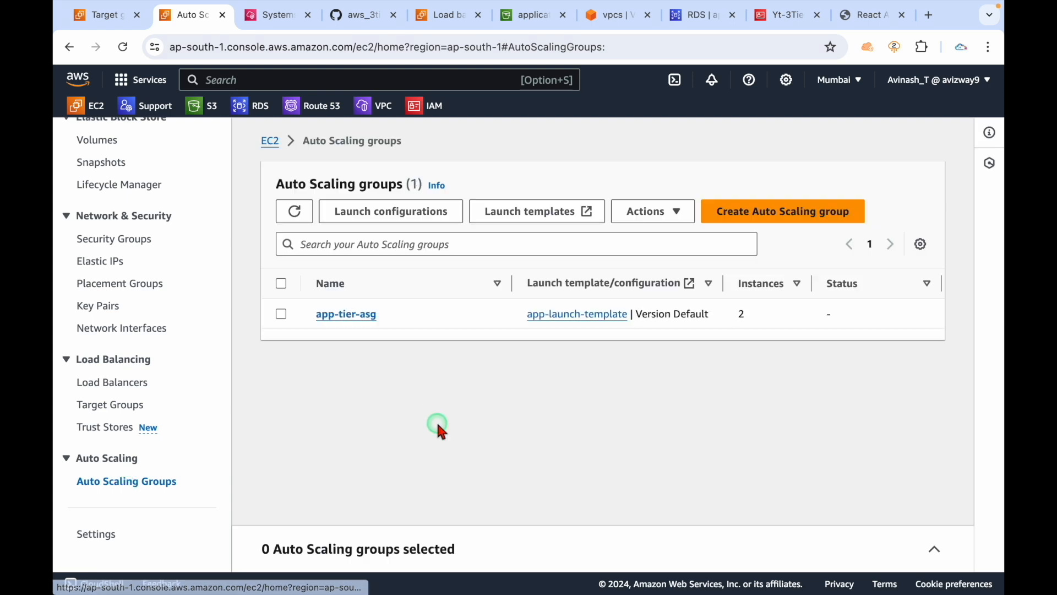
{"action": "left_click", "coordinate": [740, 212]}
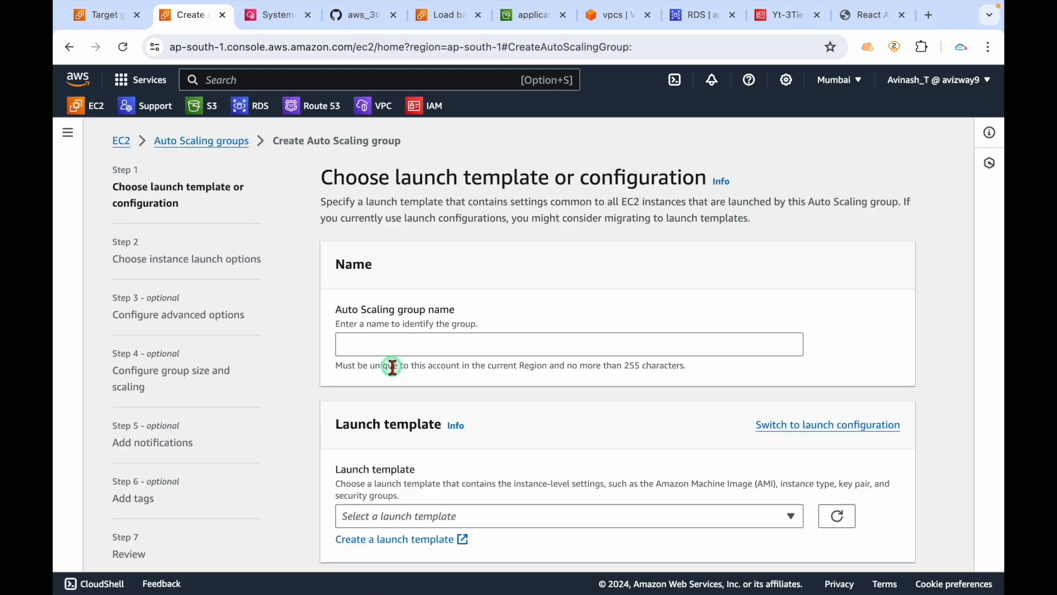
{"action": "left_click", "coordinate": [380, 350]}
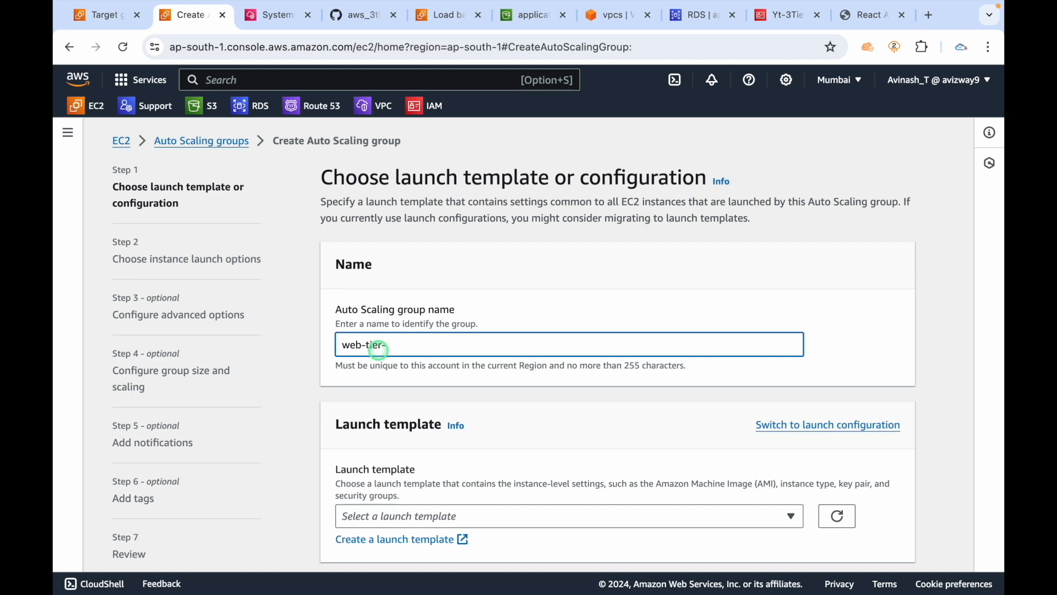
{"action": "scroll", "coordinate": [468, 350], "scroll_direction": "down", "scroll_amount": 1}
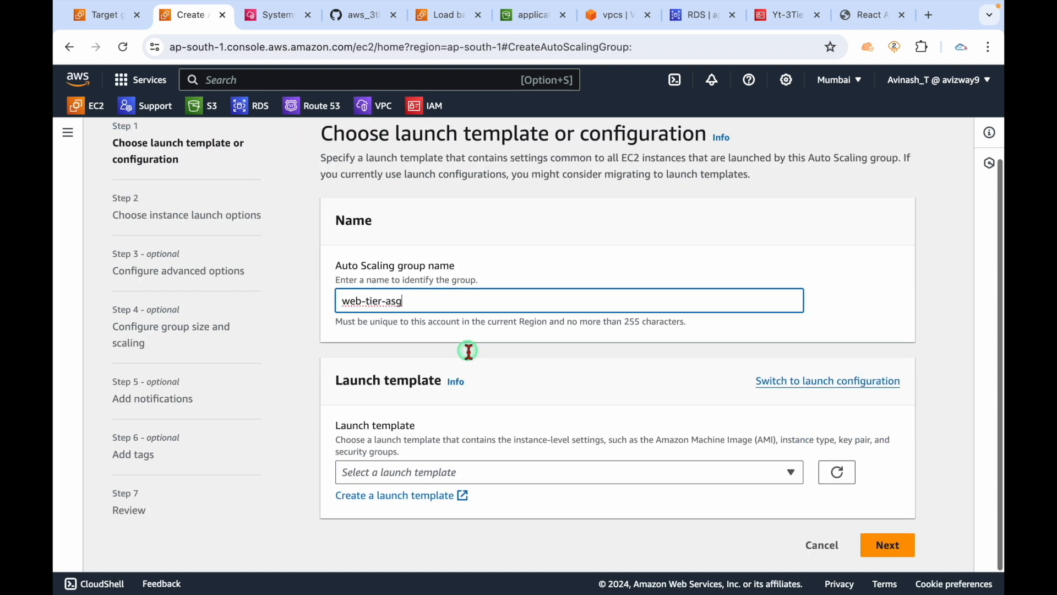
{"action": "left_click", "coordinate": [473, 474]}
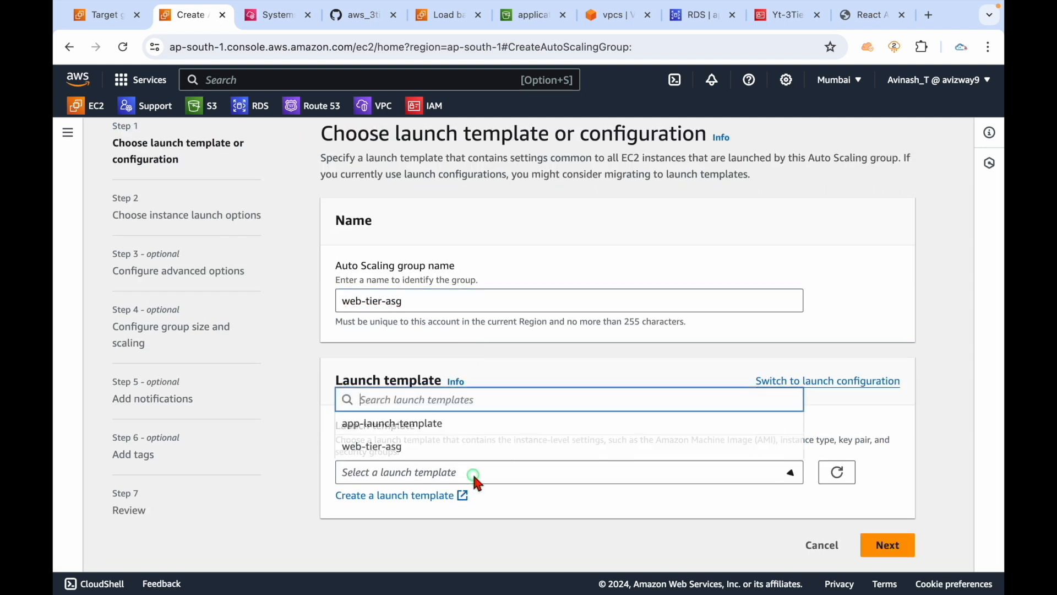
{"action": "left_click", "coordinate": [456, 448]}
{"action": "scroll", "coordinate": [584, 466], "scroll_direction": "down", "scroll_amount": 6}
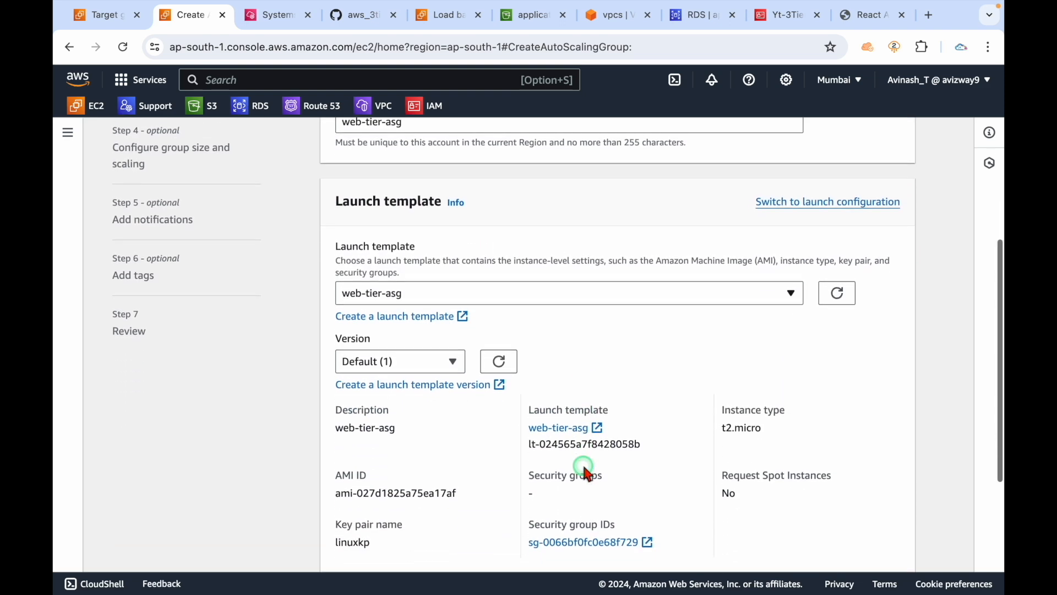
{"action": "left_click", "coordinate": [876, 543]}
- Choose 3tier-project-vpc with the public subnets in ap-south-1a and ap-south-1b
{"action": "scroll", "coordinate": [496, 408], "scroll_direction": "down", "scroll_amount": 4}
{"action": "left_click", "coordinate": [479, 373]}
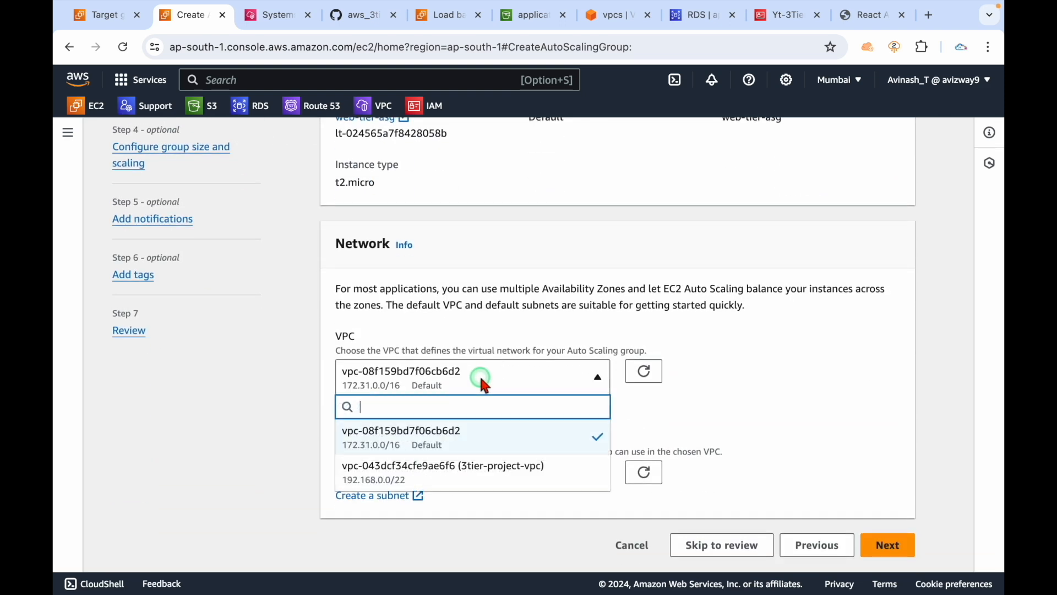
{"action": "left_click", "coordinate": [459, 483]}
{"action": "left_click", "coordinate": [440, 476]}
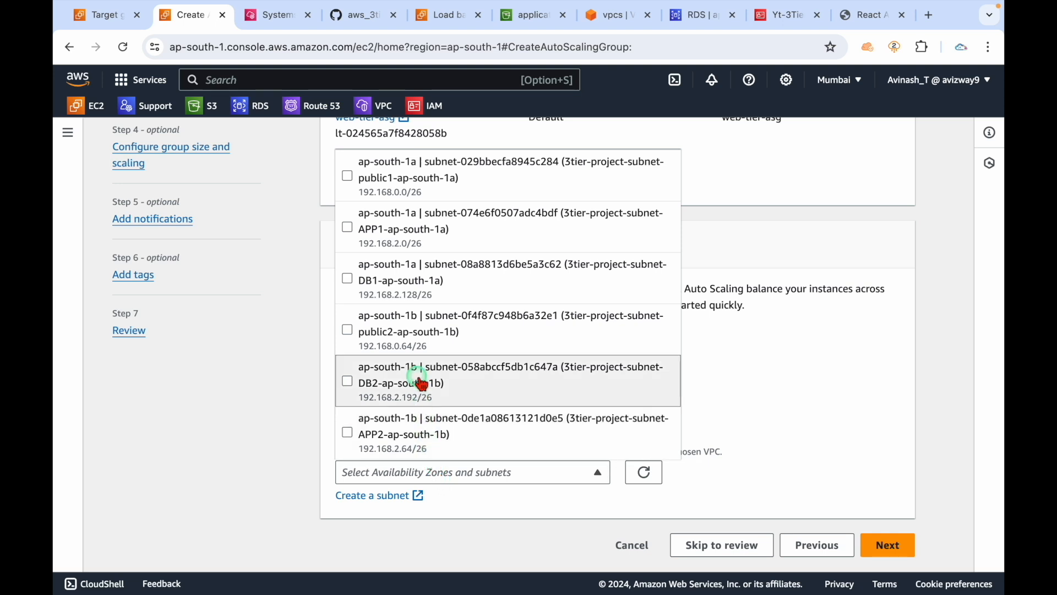
{"action": "left_click", "coordinate": [407, 335]}
{"action": "left_click", "coordinate": [398, 196]}
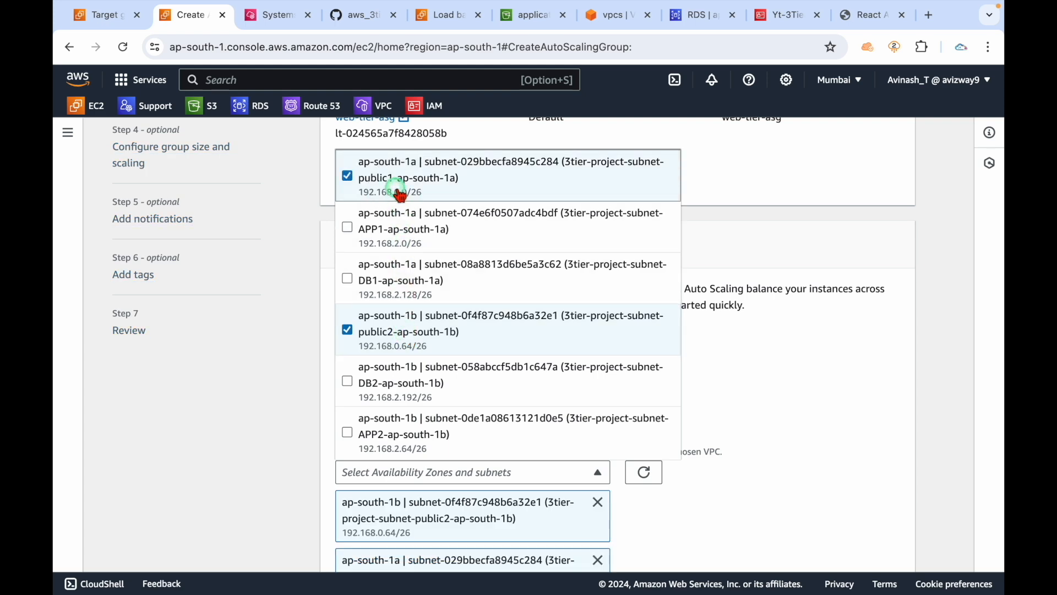
{"action": "left_click", "coordinate": [793, 390]}
- Look up 'public1' in a web search, then continue to advanced options
{"action": "scroll", "coordinate": [793, 390], "scroll_direction": "down", "scroll_amount": 2}
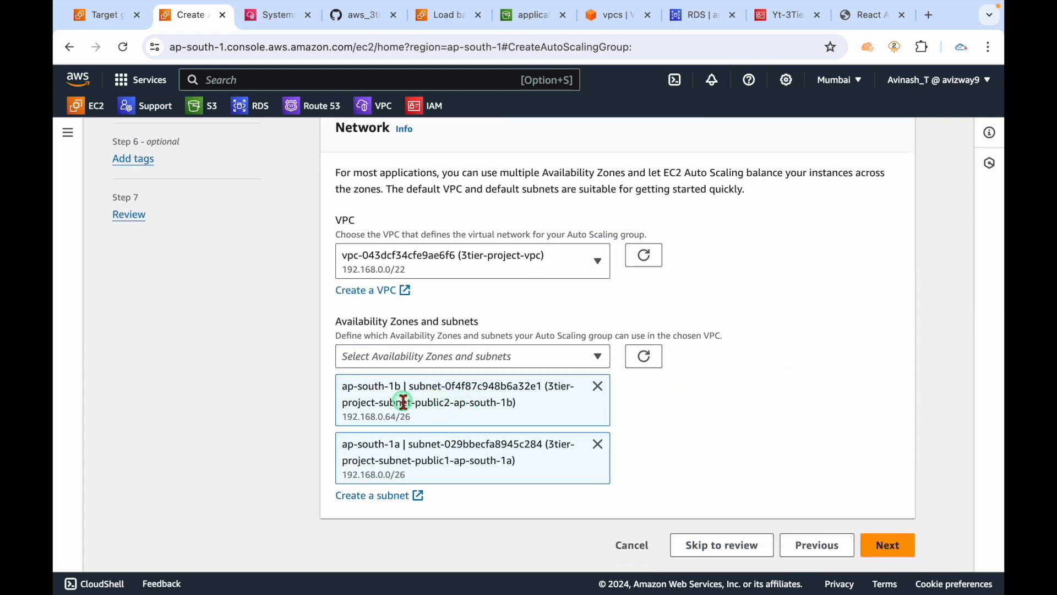
{"action": "left_click_drag", "start_coordinate": [420, 402], "coordinate": [474, 403]}
{"action": "right_click", "coordinate": [428, 462]}
{"action": "left_click", "coordinate": [478, 457]}
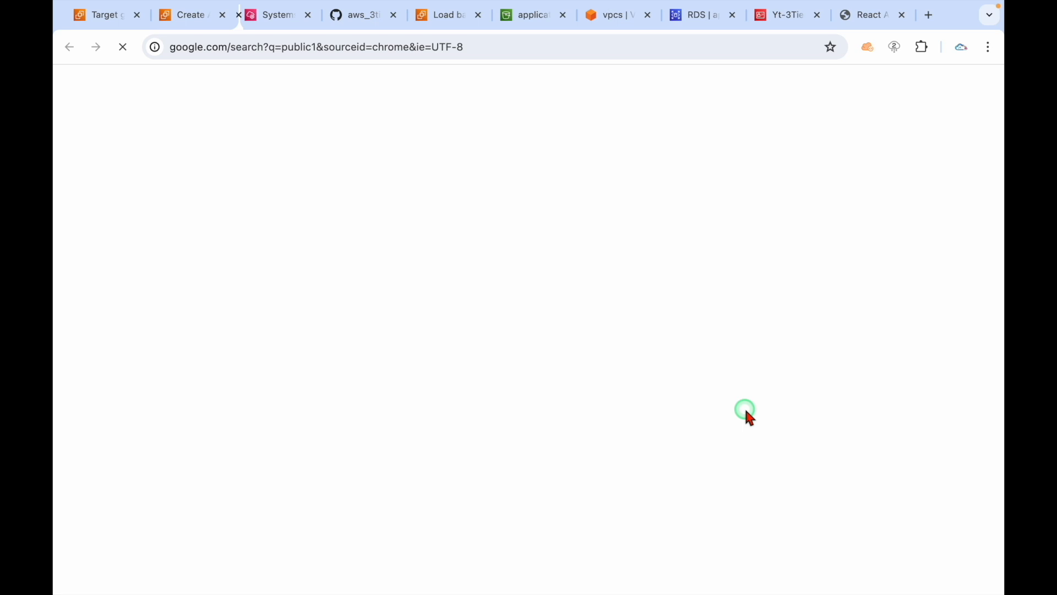
{"action": "left_click", "coordinate": [284, 15]}
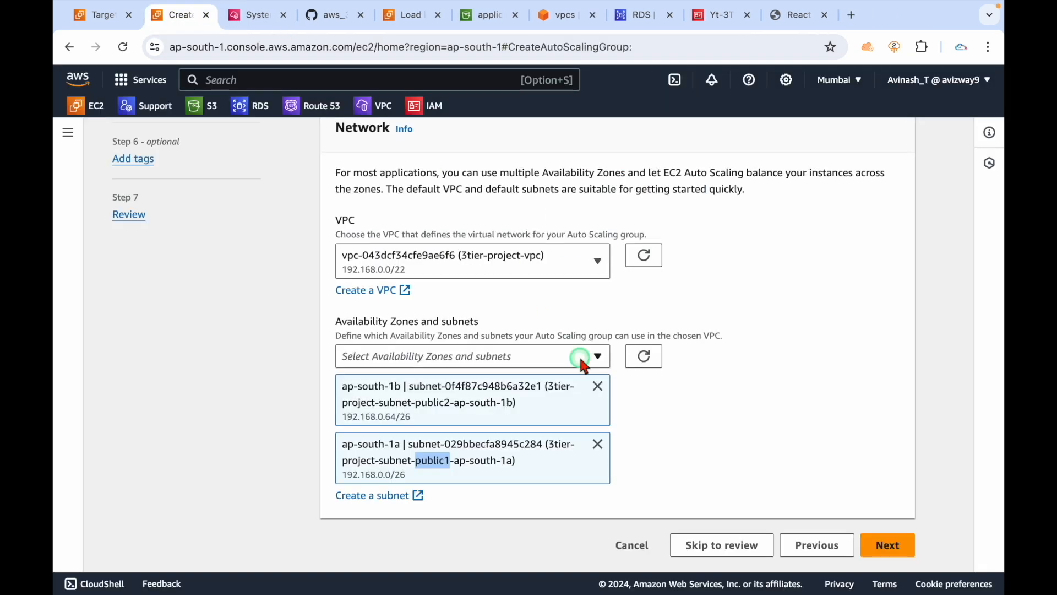
{"action": "left_click", "coordinate": [885, 546]}
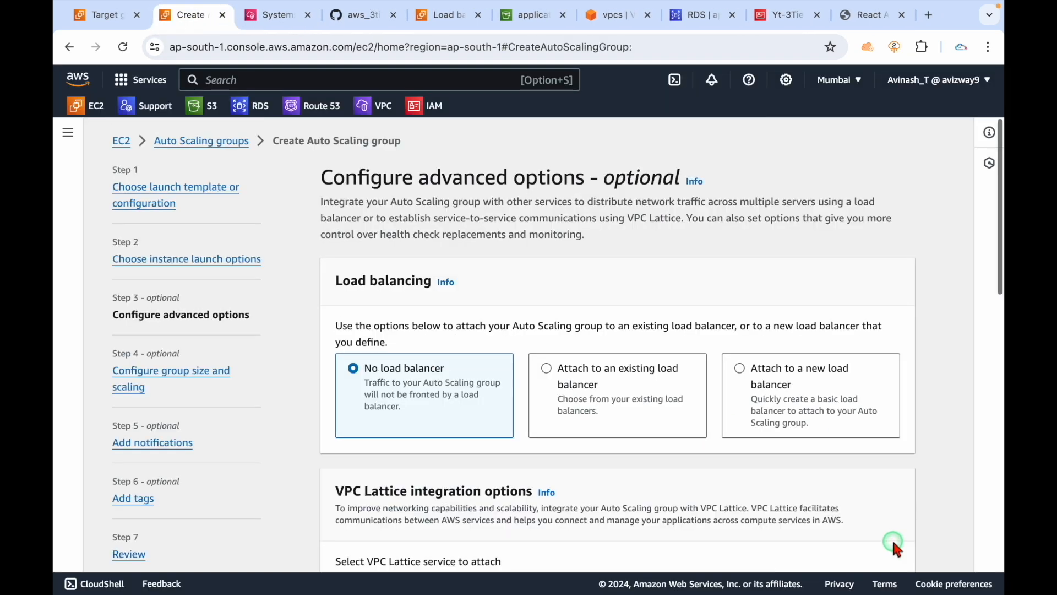
- Attach the group to the existing load balancer through the web-tg target group
{"action": "scroll", "coordinate": [600, 408], "scroll_direction": "down", "scroll_amount": 3}
{"action": "left_click", "coordinate": [594, 313]}
{"action": "scroll", "coordinate": [595, 394], "scroll_direction": "down", "scroll_amount": 5}
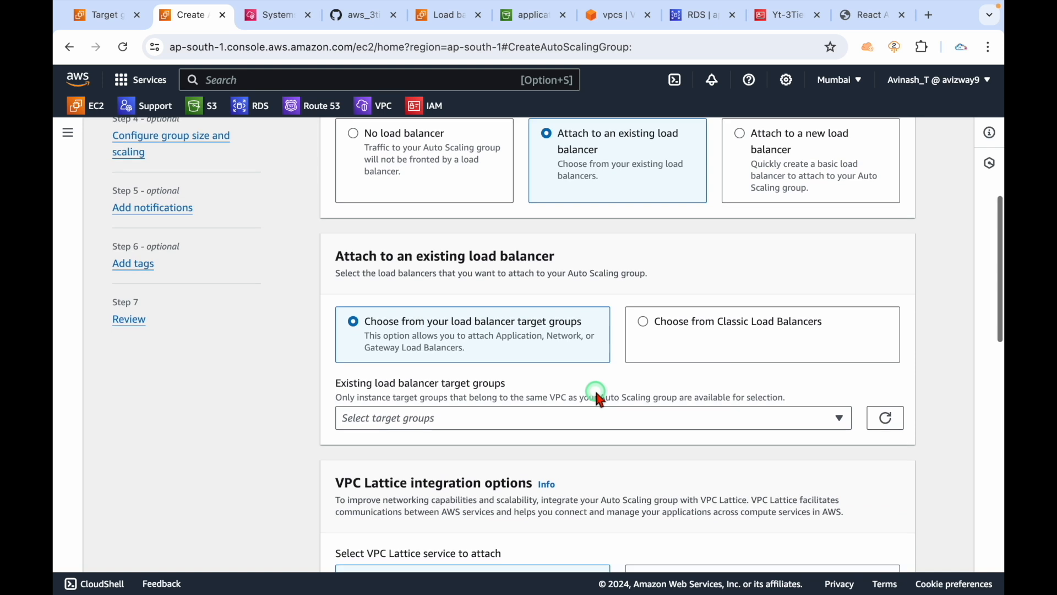
{"action": "left_click", "coordinate": [539, 390]}
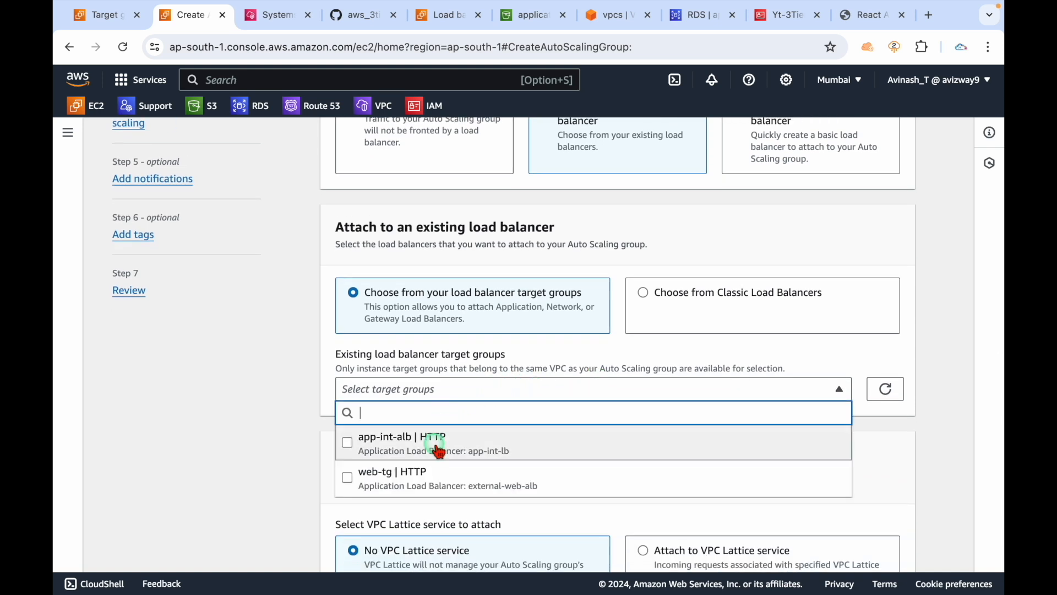
{"action": "left_click", "coordinate": [430, 475]}
{"action": "scroll", "coordinate": [256, 466], "scroll_direction": "down", "scroll_amount": 2}
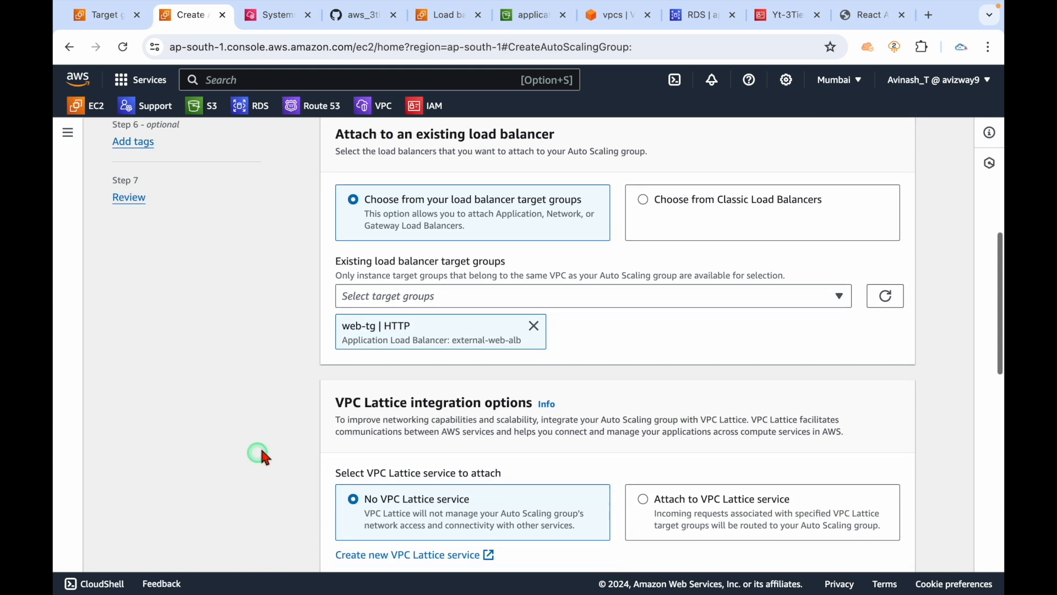
{"action": "mouse_move", "coordinate": [339, 270]}
{"action": "left_mouse_down"}
{"action": "mouse_move", "coordinate": [324, 263]}
{"action": "mouse_move", "coordinate": [427, 342]}
{"action": "left_mouse_up"}
{"action": "left_click", "coordinate": [237, 383]}
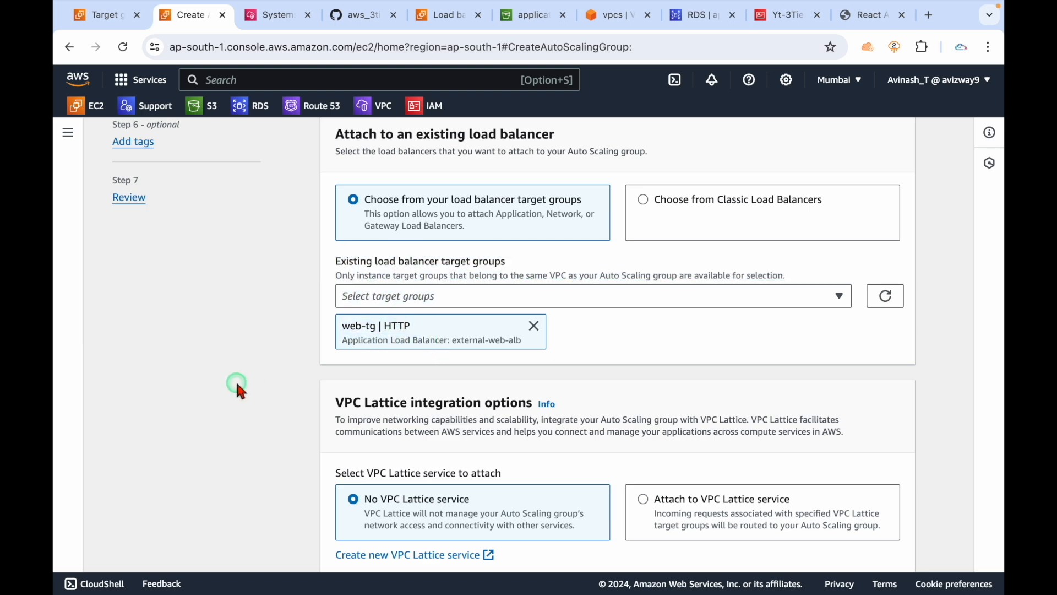
{"action": "scroll", "coordinate": [241, 388], "scroll_direction": "down", "scroll_amount": 7}
{"action": "scroll", "coordinate": [620, 430], "scroll_direction": "down", "scroll_amount": 4}
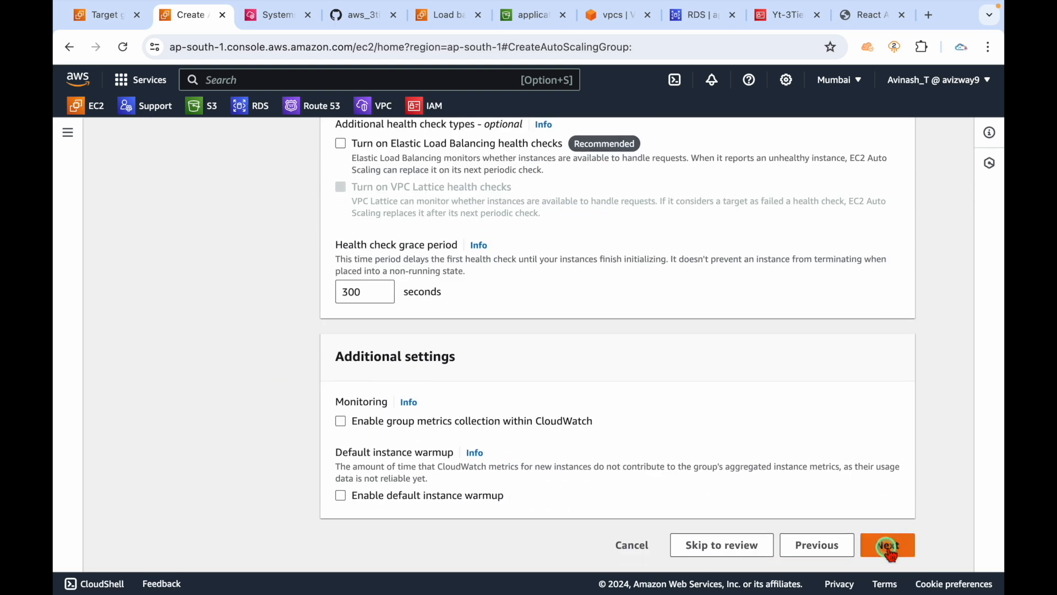
{"action": "left_click", "coordinate": [886, 546]}
- Set the group's desired, minimum and maximum capacity to 2
{"action": "scroll", "coordinate": [543, 380], "scroll_direction": "down", "scroll_amount": 2}
{"action": "left_click_drag", "start_coordinate": [395, 358], "coordinate": [278, 366]}
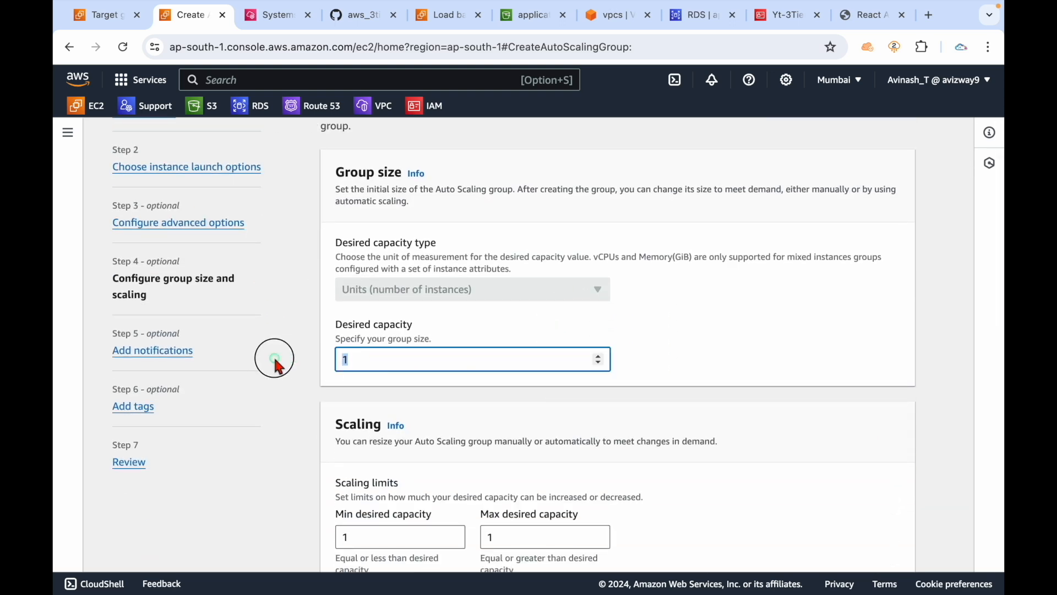
{"action": "left_click_drag", "start_coordinate": [396, 526], "coordinate": [278, 534]}
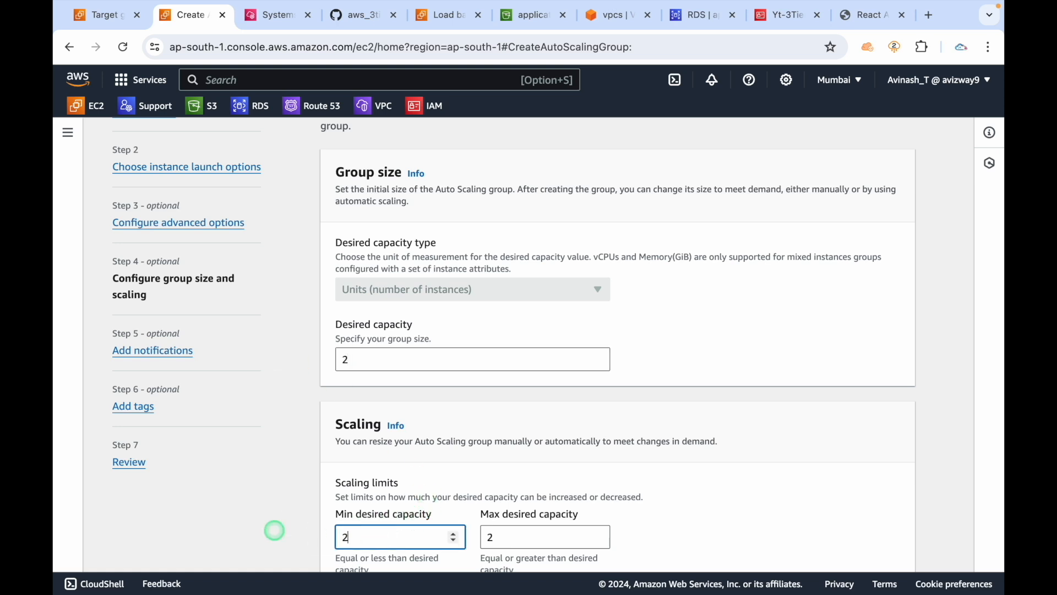
{"action": "type", "text": "2"}
{"action": "scroll", "coordinate": [523, 478], "scroll_direction": "down", "scroll_amount": 2}
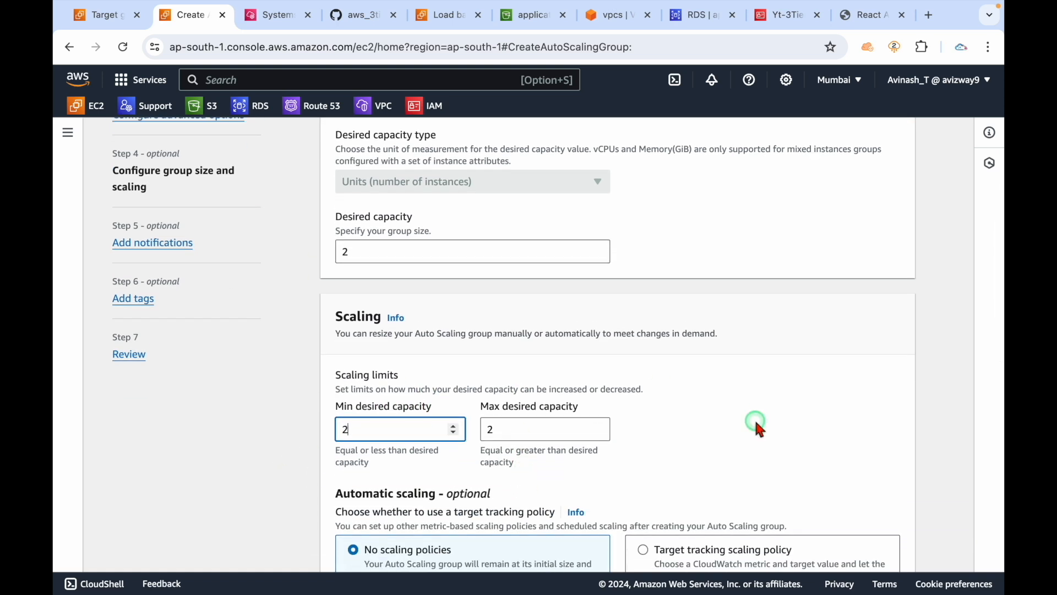
{"action": "scroll", "coordinate": [756, 424], "scroll_direction": "down", "scroll_amount": 10}
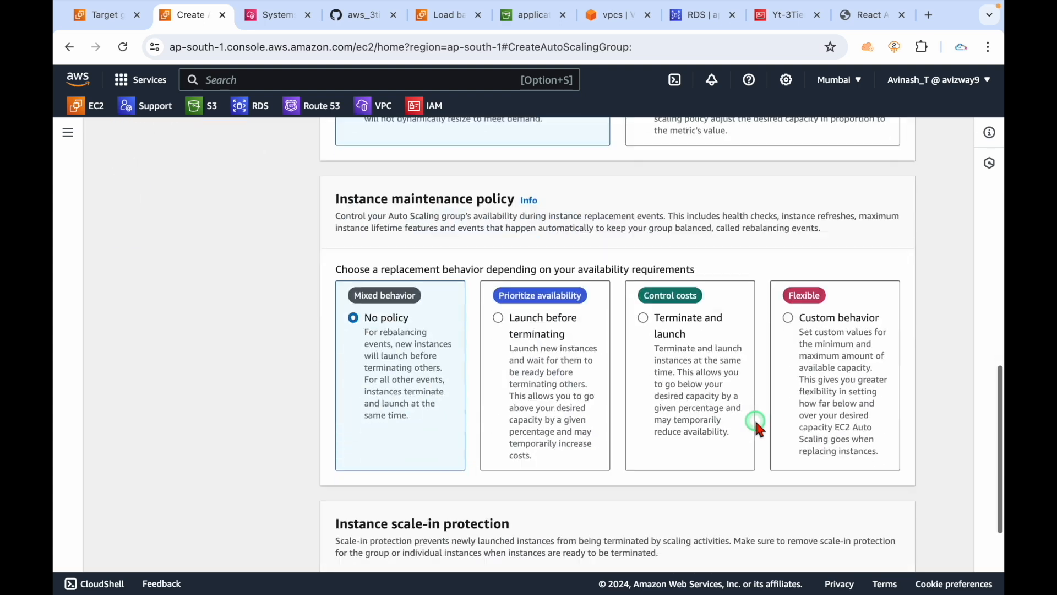
- Skip notifications and tags, review the settings, and create web-tier-asg
{"action": "left_click", "coordinate": [887, 544]}
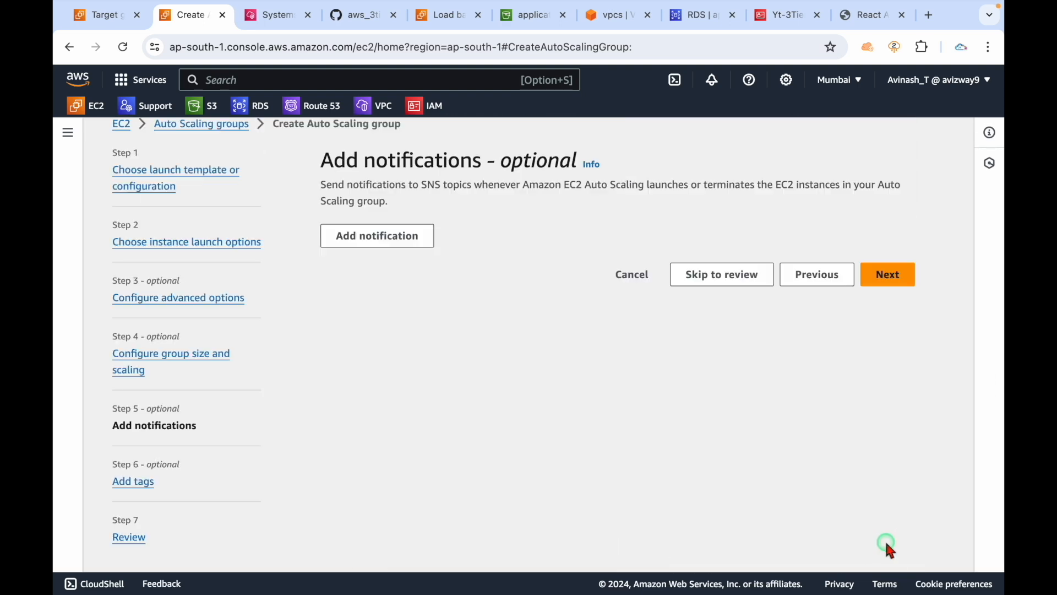
{"action": "left_click", "coordinate": [886, 278]}
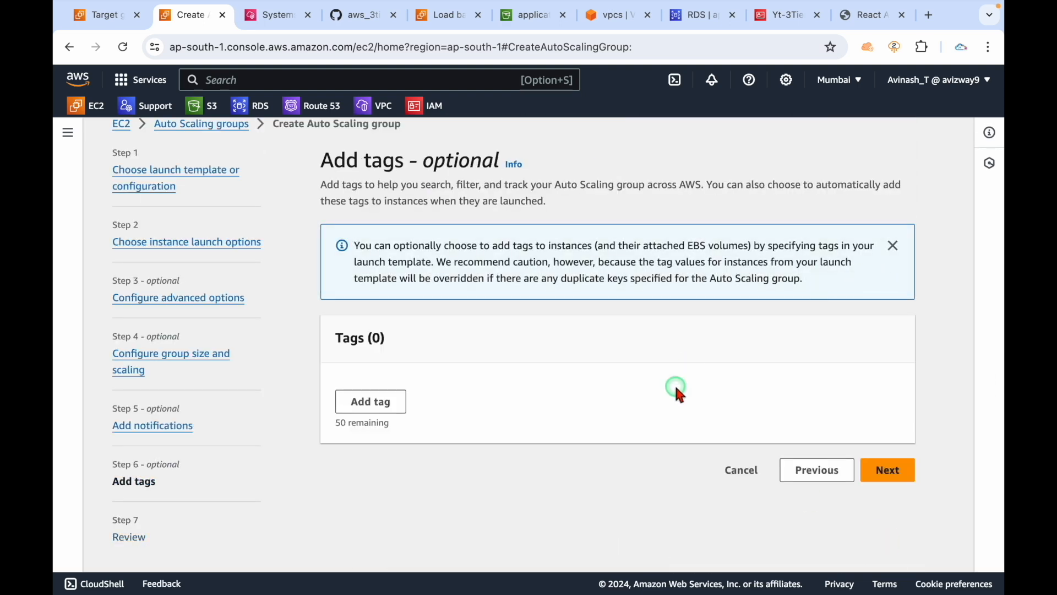
{"action": "left_click", "coordinate": [903, 469]}
{"action": "scroll", "coordinate": [640, 453], "scroll_direction": "down", "scroll_amount": 20}
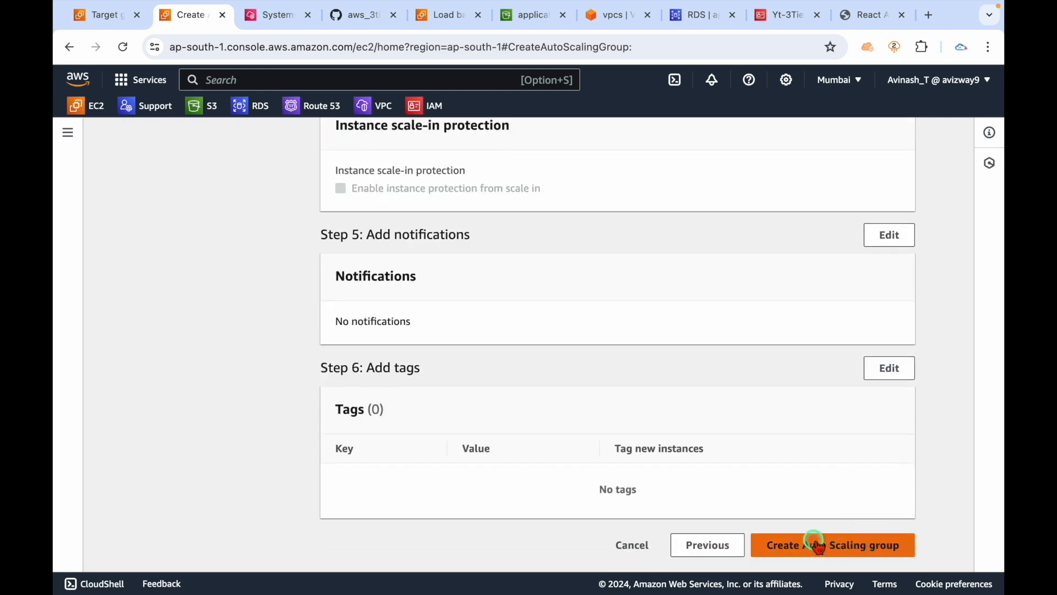
{"action": "left_click", "coordinate": [809, 544]}
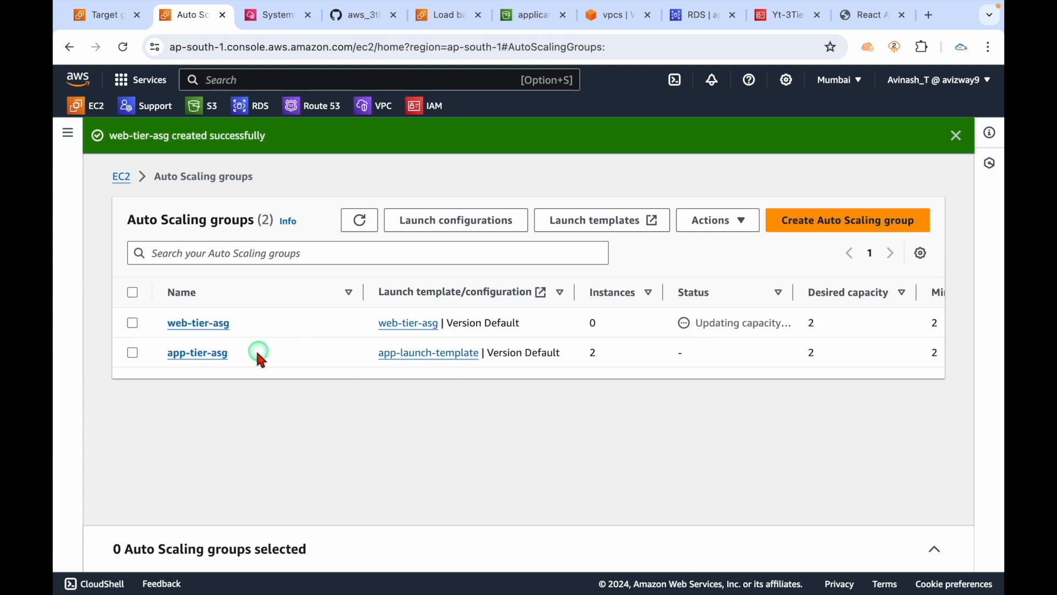
- Check the registered targets' health in the app-int-alb target group
{"action": "left_click", "coordinate": [246, 364]}
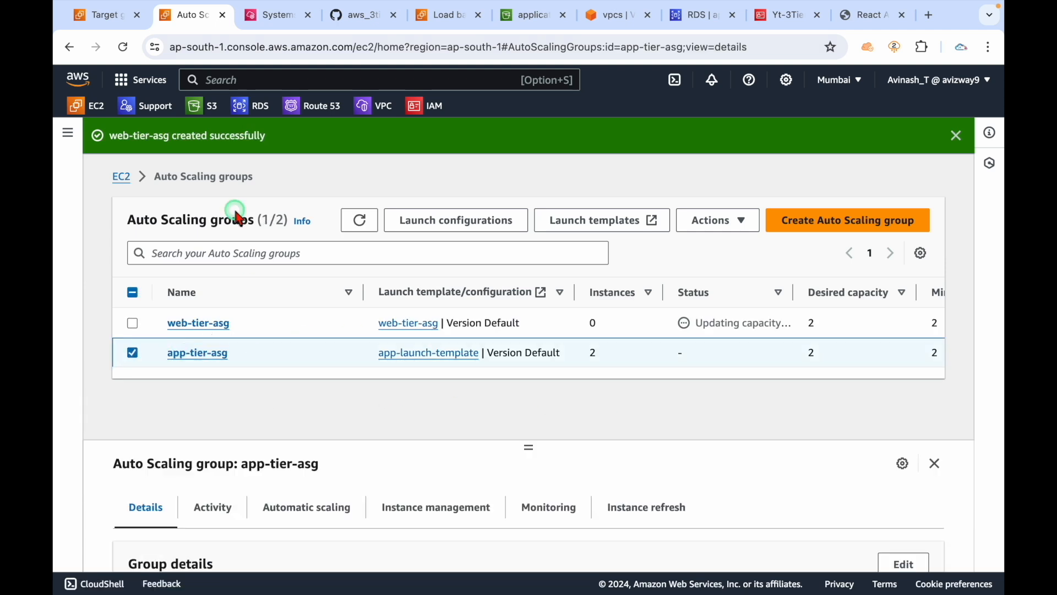
{"action": "left_click", "coordinate": [69, 135]}
{"action": "scroll", "coordinate": [139, 458], "scroll_direction": "down", "scroll_amount": 7}
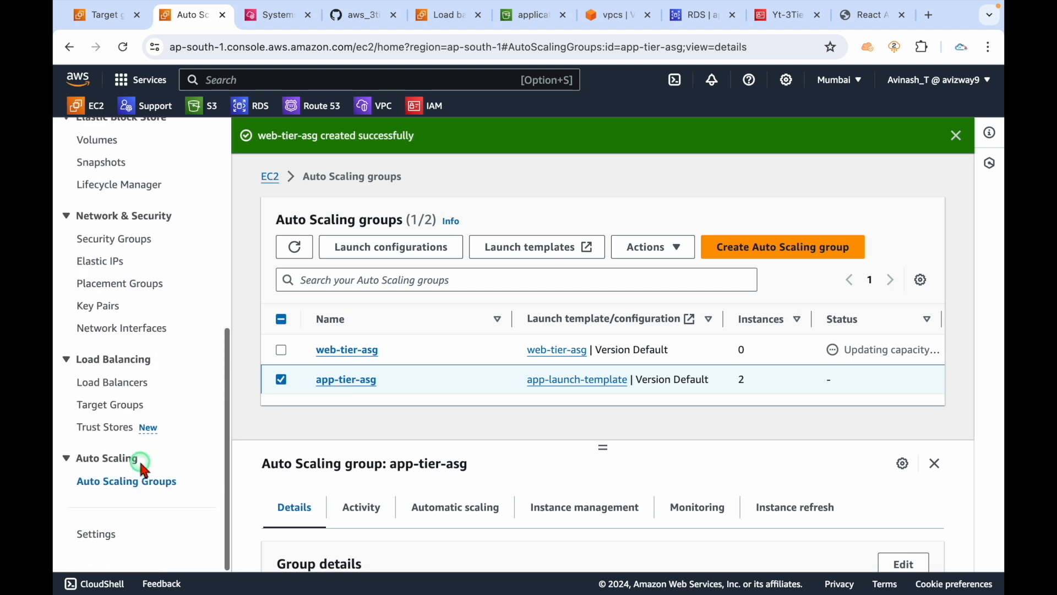
{"action": "left_click", "coordinate": [106, 407]}
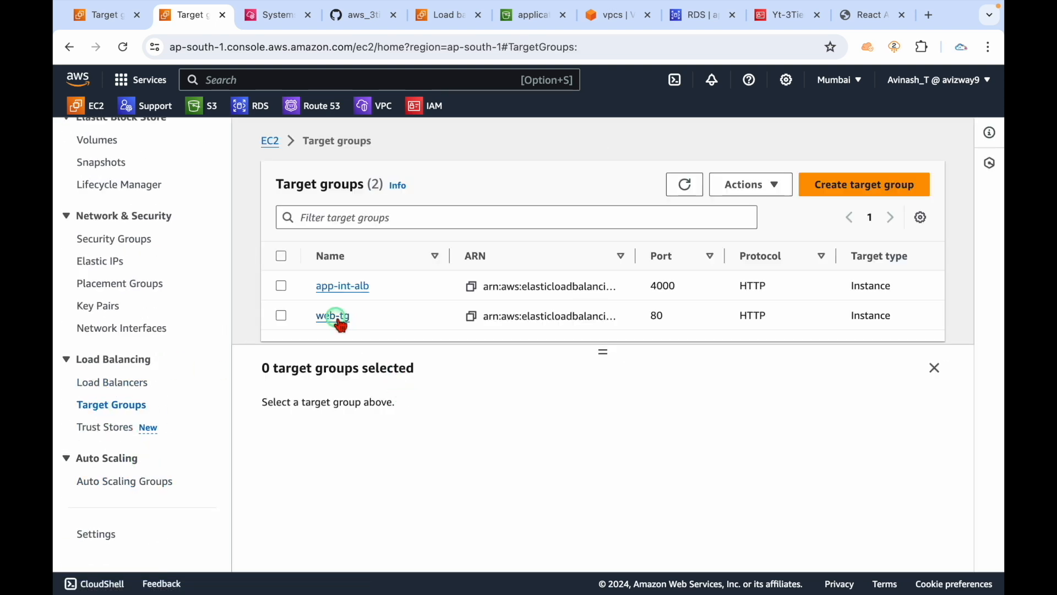
{"action": "left_click", "coordinate": [331, 287]}
{"action": "scroll", "coordinate": [609, 494], "scroll_direction": "down", "scroll_amount": 5}
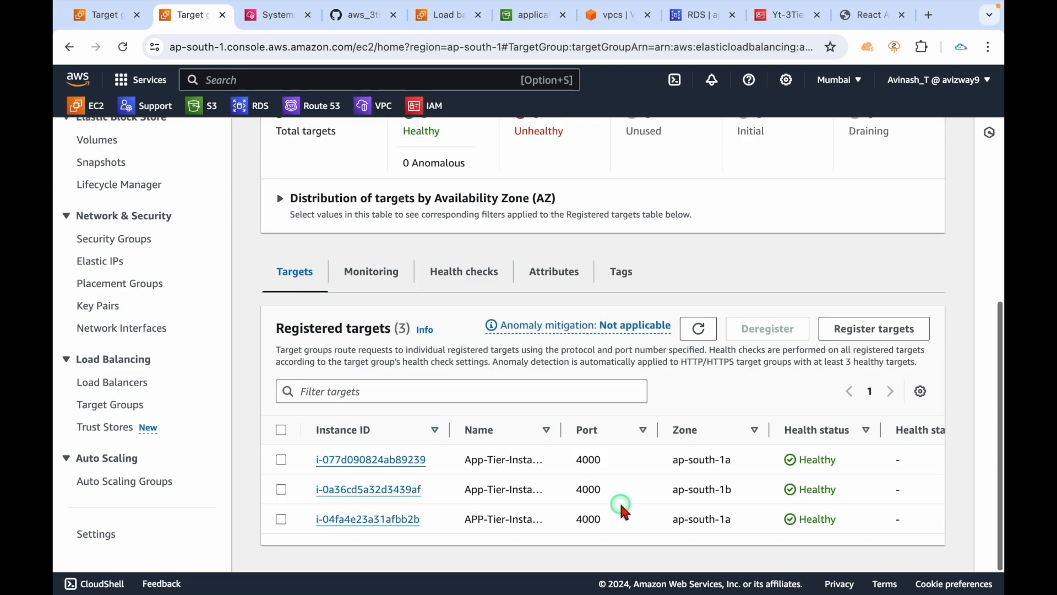
{"action": "left_click", "coordinate": [698, 331]}
{"action": "scroll", "coordinate": [824, 475], "scroll_direction": "right", "scroll_amount": 5}
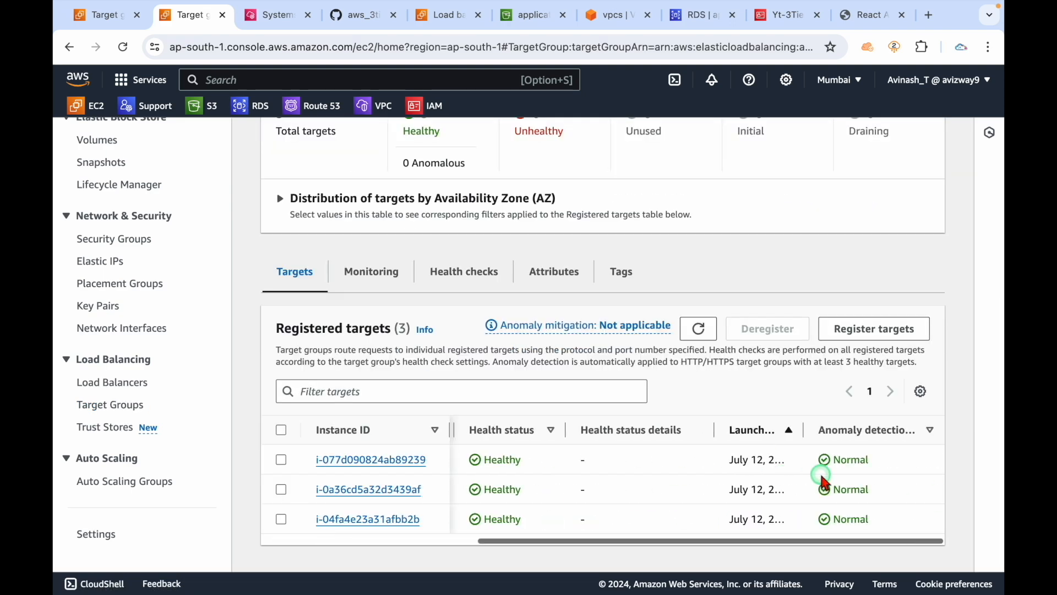
{"action": "scroll", "coordinate": [823, 482], "scroll_direction": "left", "scroll_amount": 5}
{"action": "left_click", "coordinate": [698, 329]}
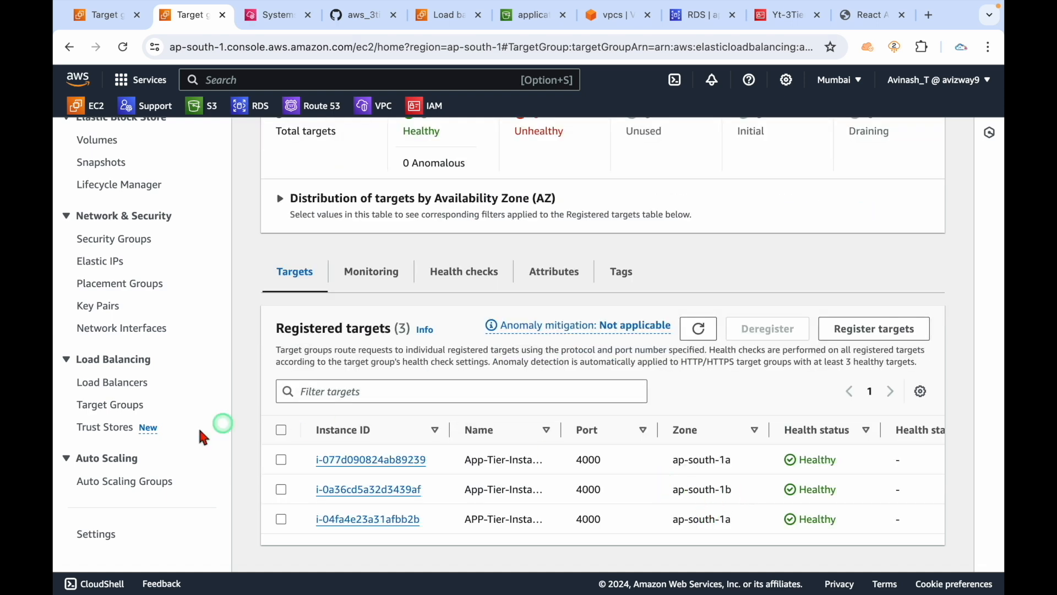
- Review app-tier-asg's automatic scaling policies
{"action": "left_click", "coordinate": [142, 480]}
{"action": "left_click", "coordinate": [352, 379]}
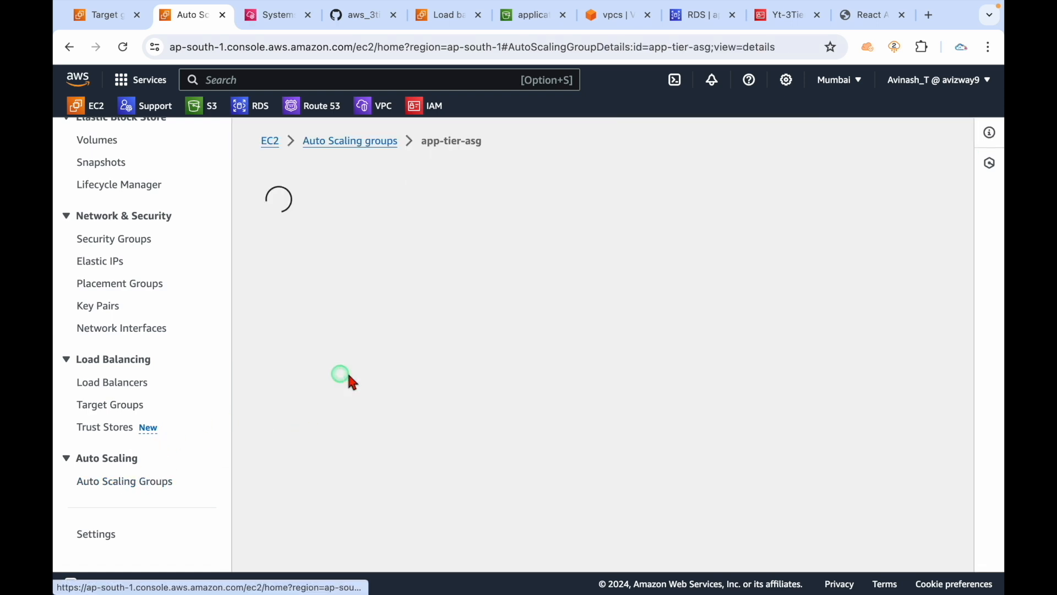
{"action": "scroll", "coordinate": [435, 398], "scroll_direction": "down", "scroll_amount": 3}
{"action": "scroll", "coordinate": [435, 398], "scroll_direction": "up", "scroll_amount": 3}
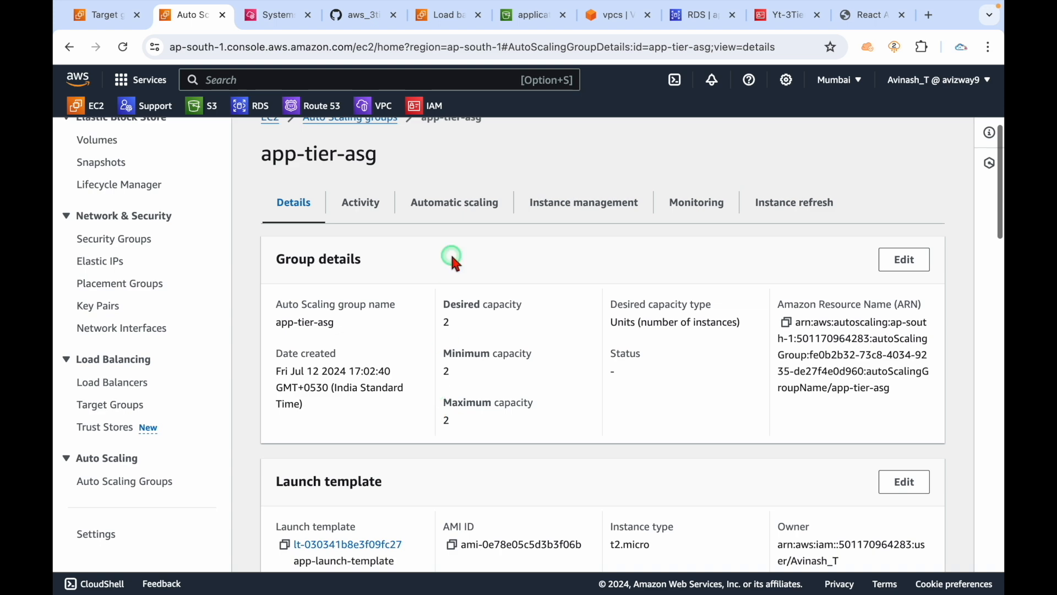
{"action": "left_click", "coordinate": [451, 212]}
{"action": "scroll", "coordinate": [434, 343], "scroll_direction": "down", "scroll_amount": 5}
{"action": "scroll", "coordinate": [397, 278], "scroll_direction": "up", "scroll_amount": 4}
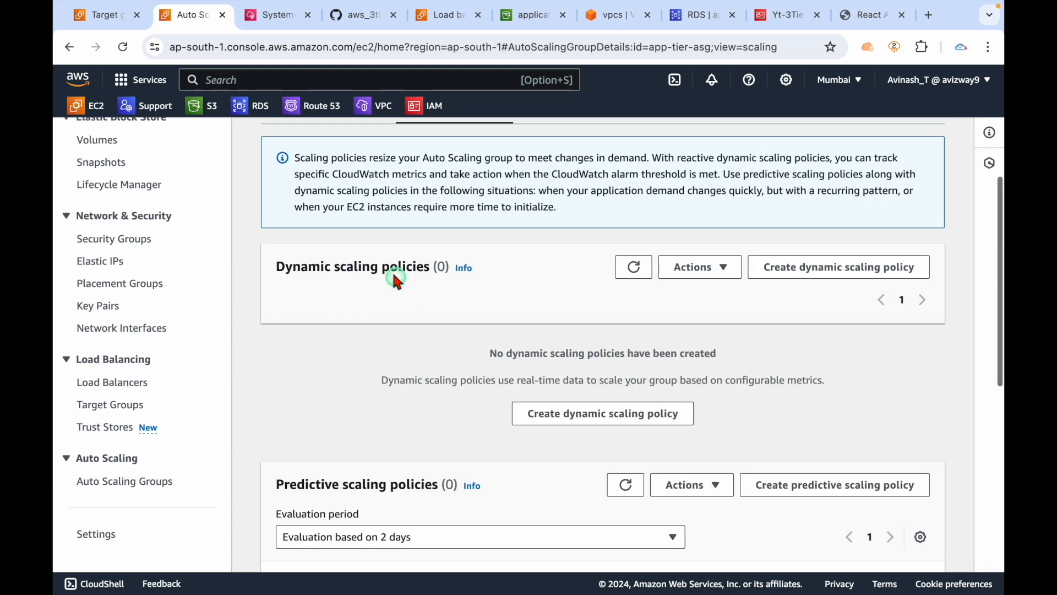
{"action": "scroll", "coordinate": [371, 243], "scroll_direction": "up", "scroll_amount": 2}
- Check app-tier-asg's activity history for its two launches, then go to EC2 Instances
{"action": "left_click", "coordinate": [354, 154]}
{"action": "scroll", "coordinate": [415, 378], "scroll_direction": "down", "scroll_amount": 2}
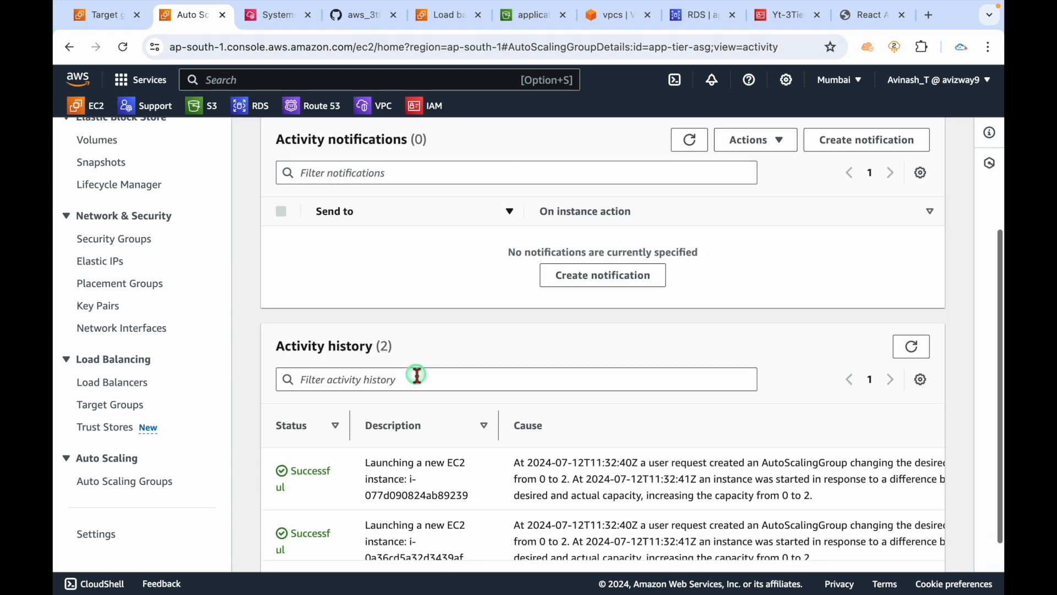
{"action": "scroll", "coordinate": [473, 501], "scroll_direction": "down", "scroll_amount": 1}
{"action": "scroll", "coordinate": [378, 375], "scroll_direction": "up", "scroll_amount": 4}
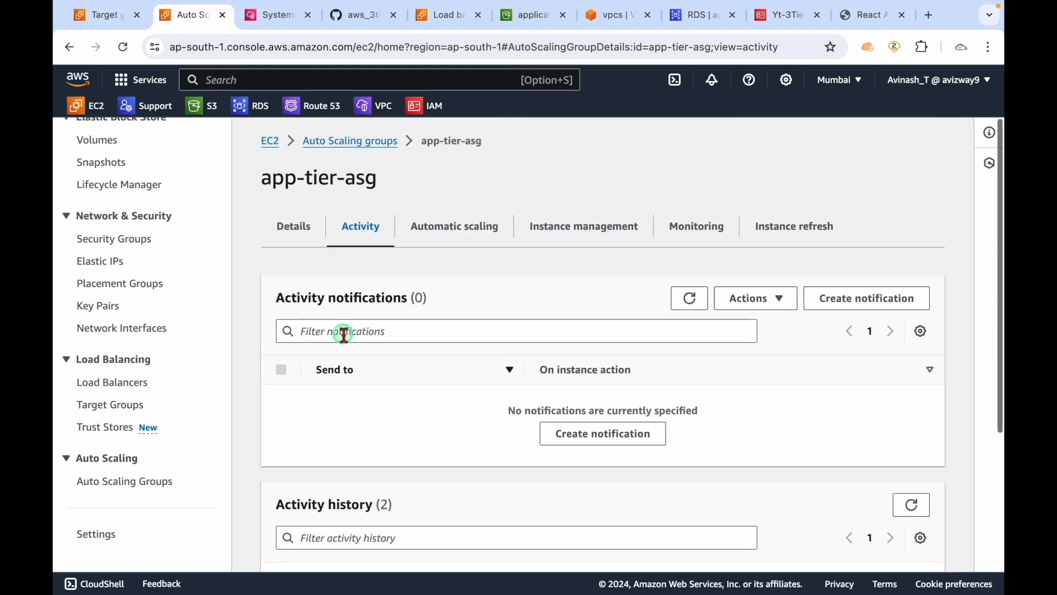
{"action": "scroll", "coordinate": [106, 267], "scroll_direction": "up", "scroll_amount": 5}
{"action": "left_click", "coordinate": [104, 239]}
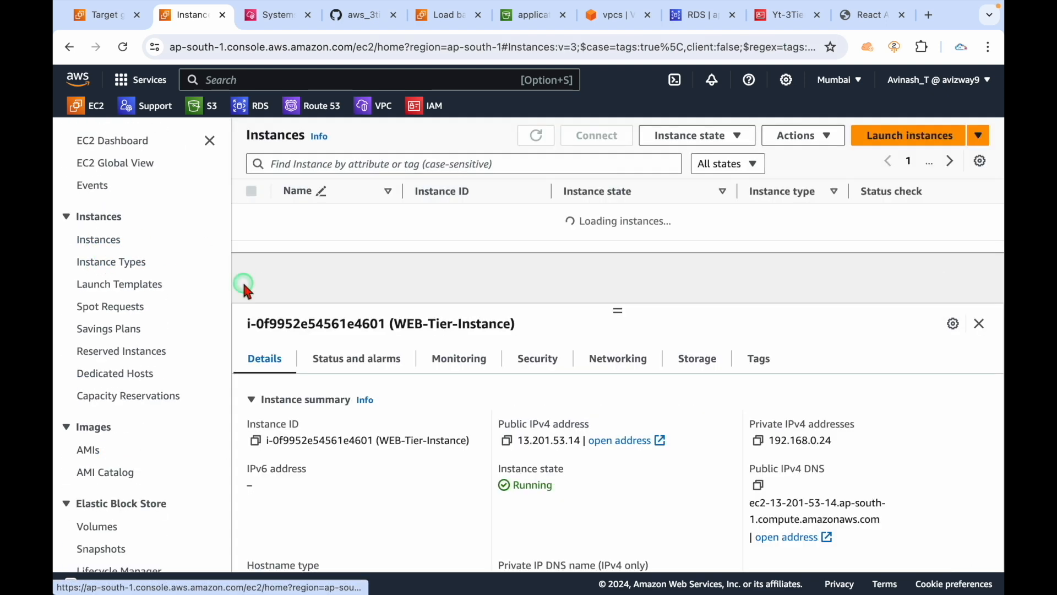
- Refresh and enlarge the instances table to show all seven instances, clearing the selection
{"action": "left_click", "coordinate": [504, 137]}
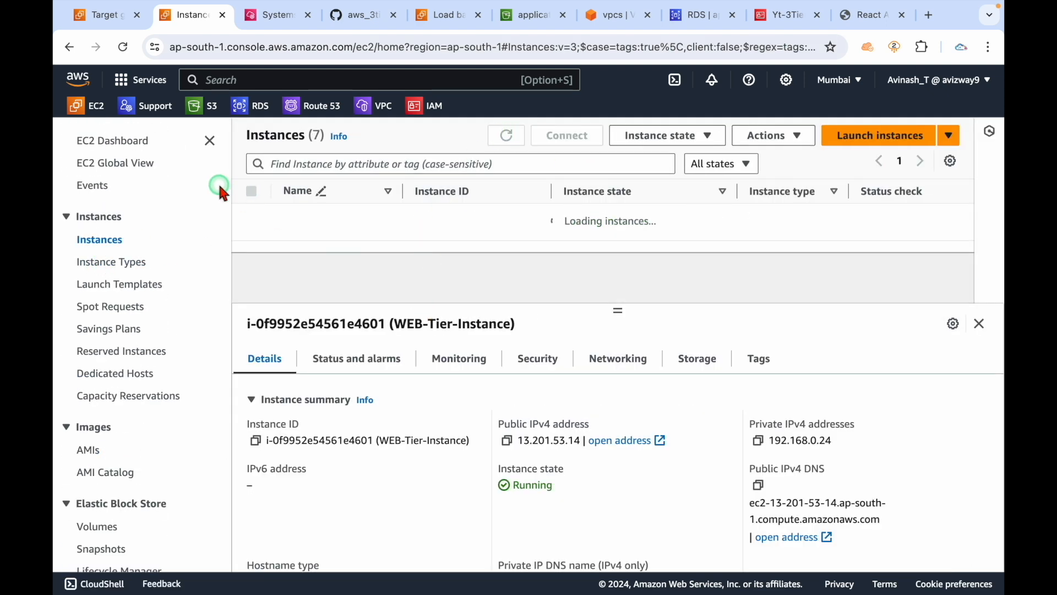
{"action": "left_click", "coordinate": [210, 141]}
{"action": "scroll", "coordinate": [292, 229], "scroll_direction": "down", "scroll_amount": 3}
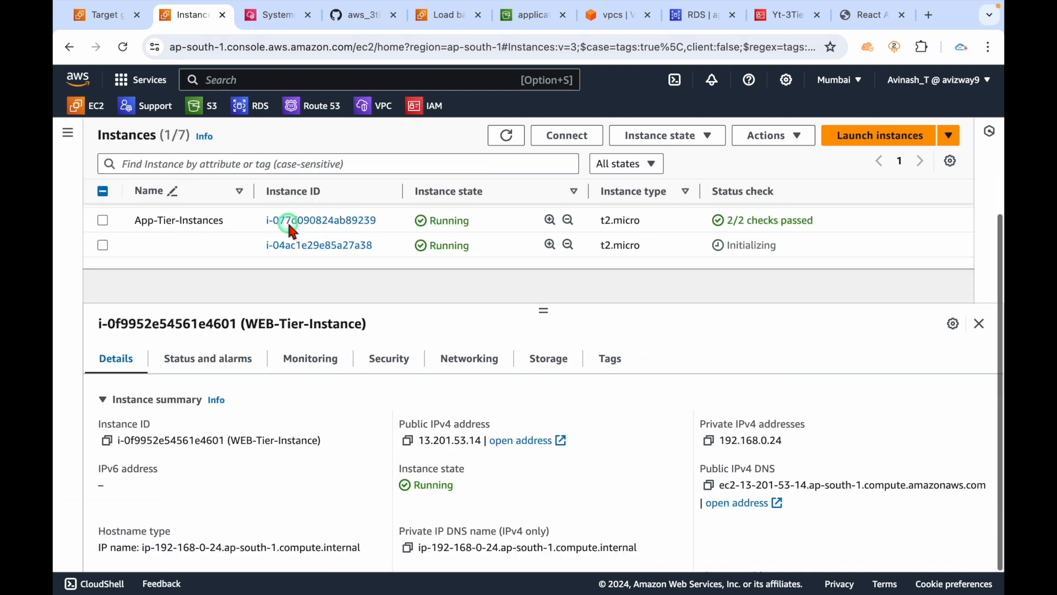
{"action": "left_click", "coordinate": [506, 135]}
{"action": "left_click", "coordinate": [549, 302]}
{"action": "left_click_drag", "start_coordinate": [551, 308], "coordinate": [543, 401]}
{"action": "left_click", "coordinate": [104, 291]}
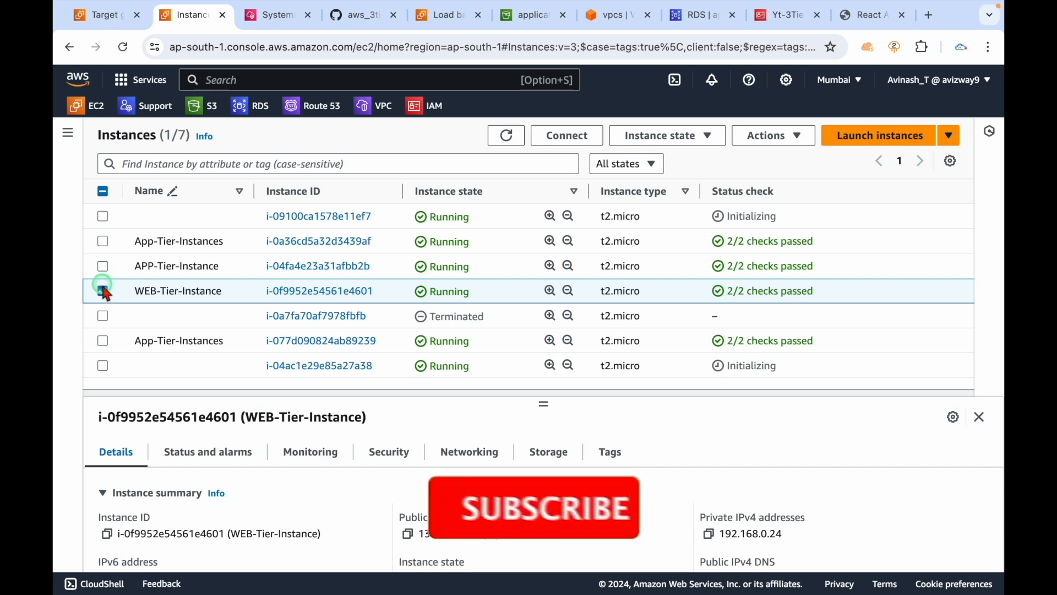
{"action": "left_click", "coordinate": [104, 290]}
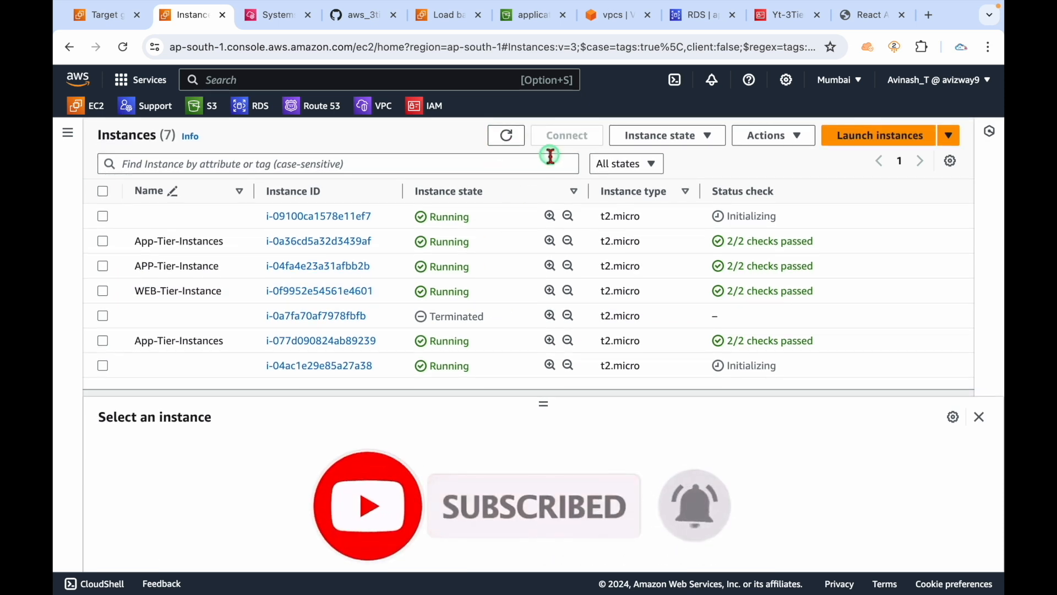
{"action": "left_click", "coordinate": [506, 138]}
- Open web-tier-asg's details and scroll down to its Tags section
{"action": "left_click", "coordinate": [99, 15]}
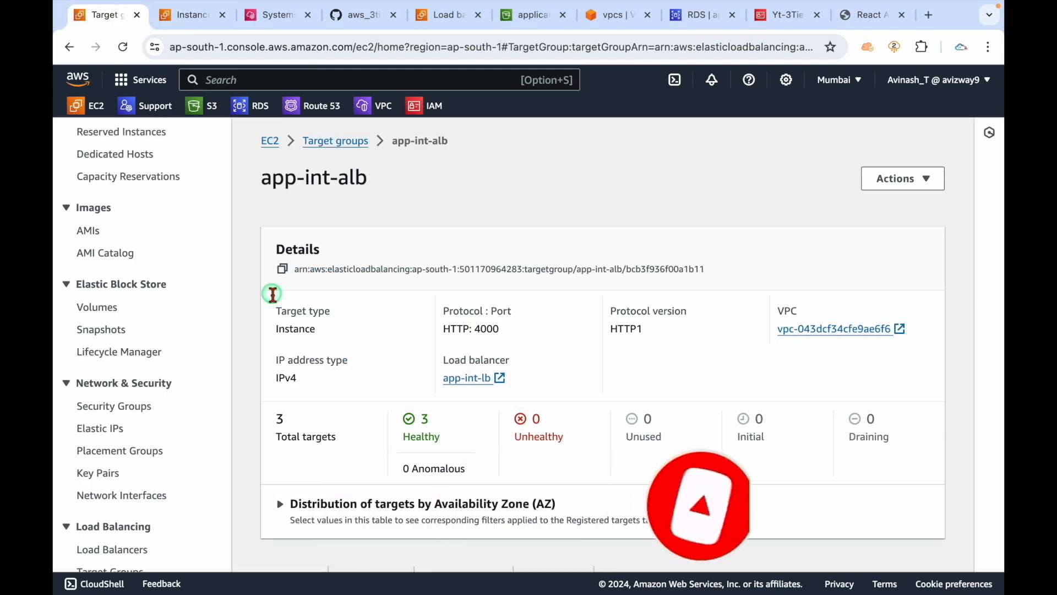
{"action": "scroll", "coordinate": [96, 339], "scroll_direction": "down", "scroll_amount": 3}
{"action": "left_click", "coordinate": [97, 334]}
{"action": "left_click", "coordinate": [105, 482]}
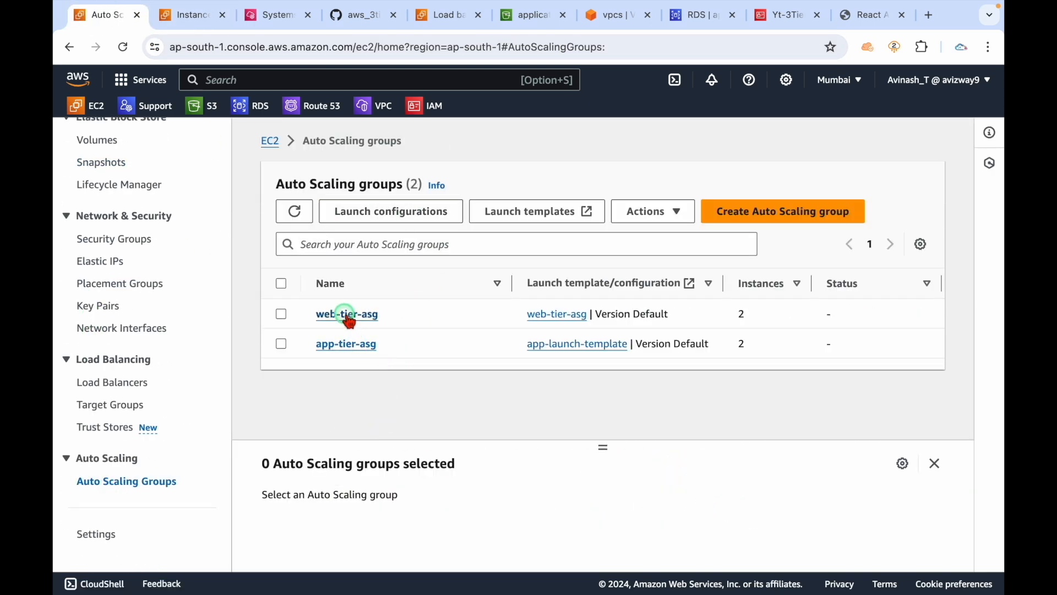
{"action": "left_click", "coordinate": [345, 313]}
{"action": "scroll", "coordinate": [528, 371], "scroll_direction": "down", "scroll_amount": 2}
{"action": "scroll", "coordinate": [529, 373], "scroll_direction": "up", "scroll_amount": 2}
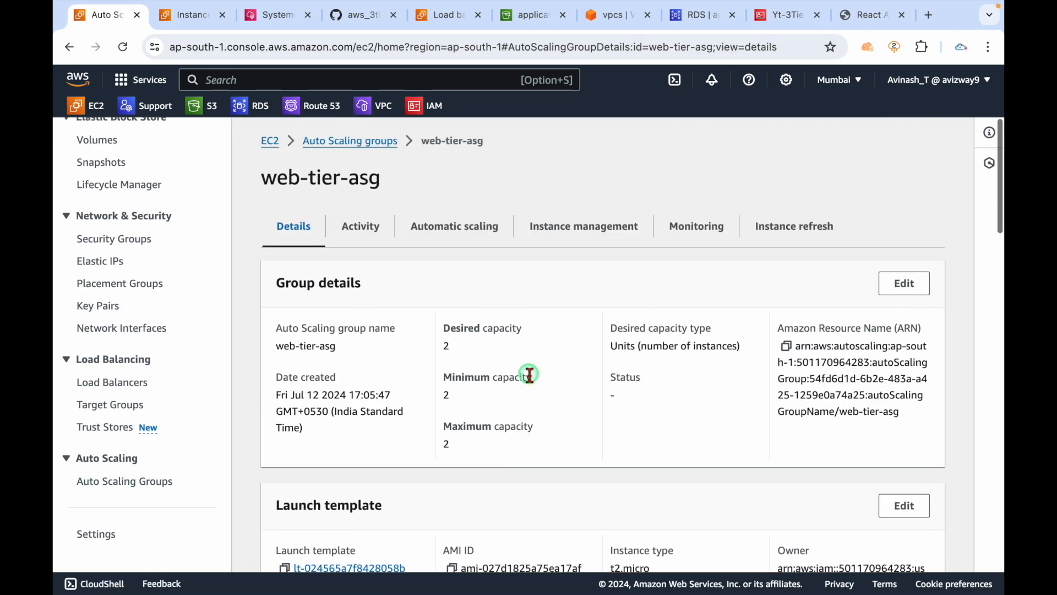
{"action": "scroll", "coordinate": [528, 374], "scroll_direction": "down", "scroll_amount": 8}
{"action": "scroll", "coordinate": [530, 379], "scroll_direction": "down", "scroll_amount": 14}
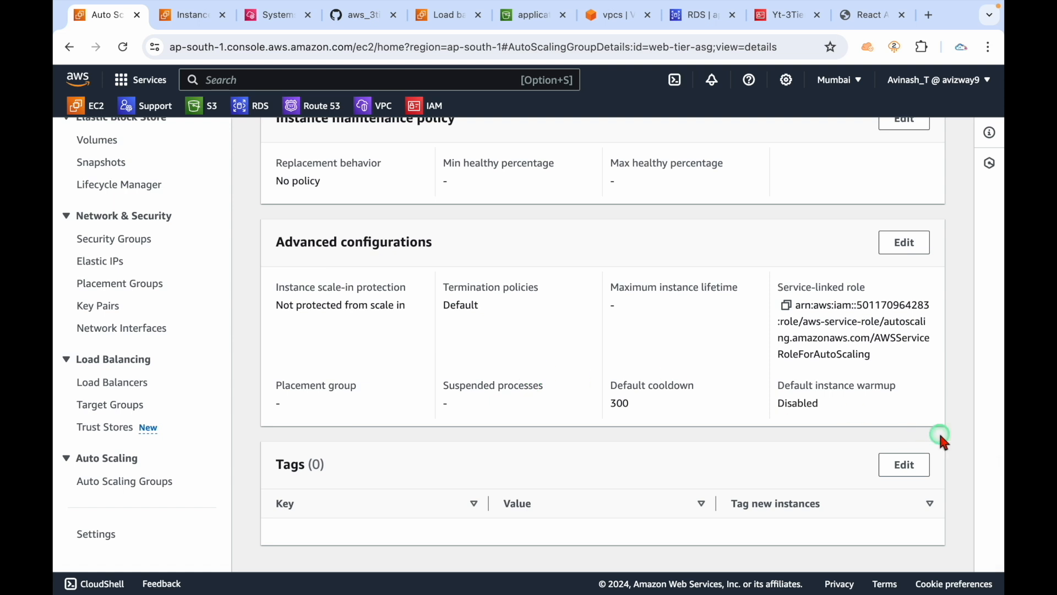
{"action": "left_click", "coordinate": [911, 464]}
- Add a Name tag with a Web-Tier value to web-tier-asg and save it
{"action": "left_click", "coordinate": [308, 288]}
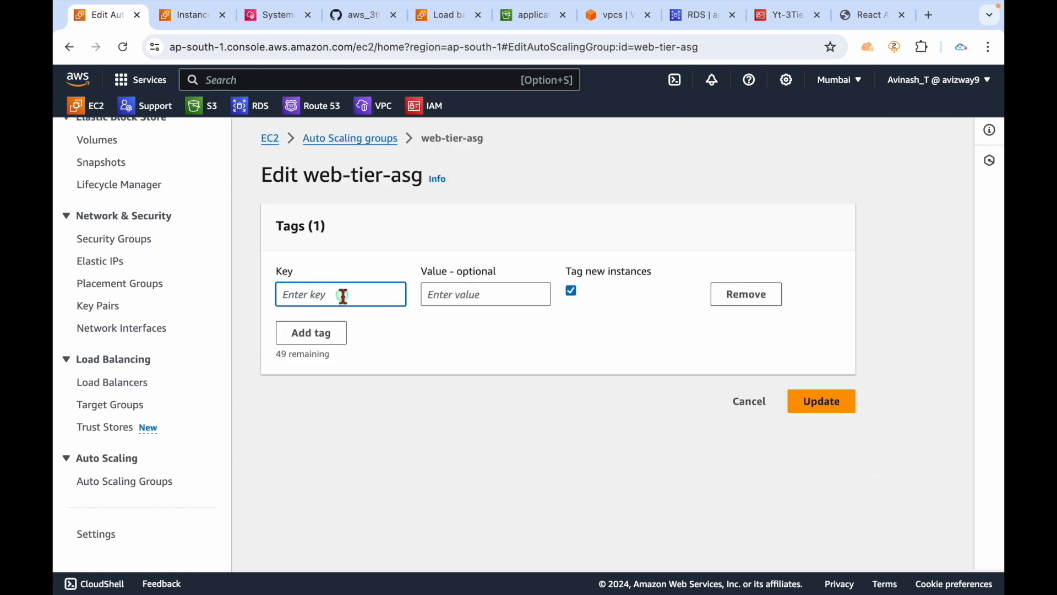
{"action": "type", "text": "Name"}
{"action": "key", "text": "Tab"}
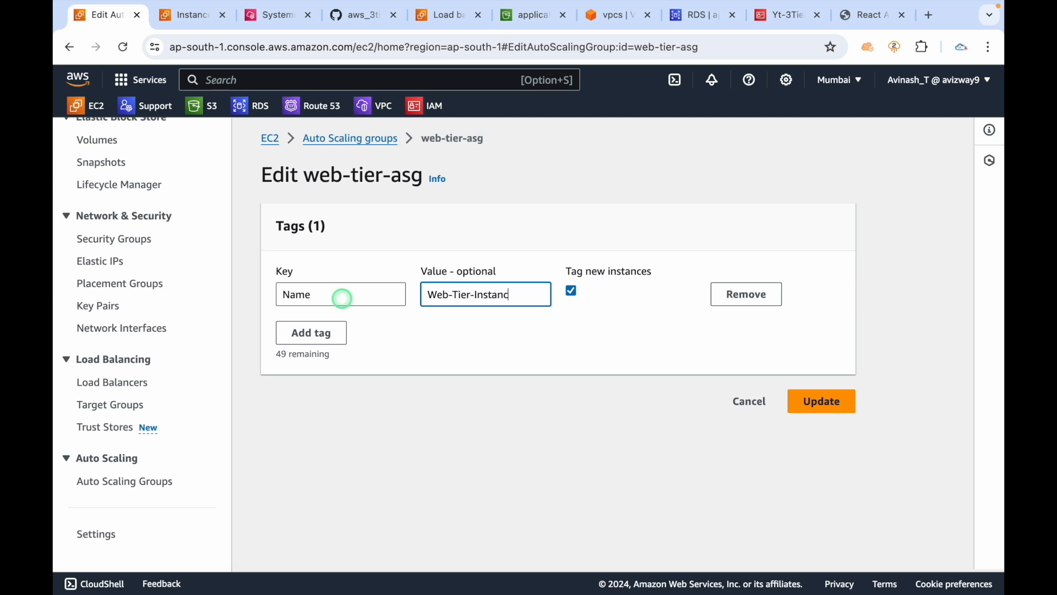
{"action": "left_click", "coordinate": [818, 402]}
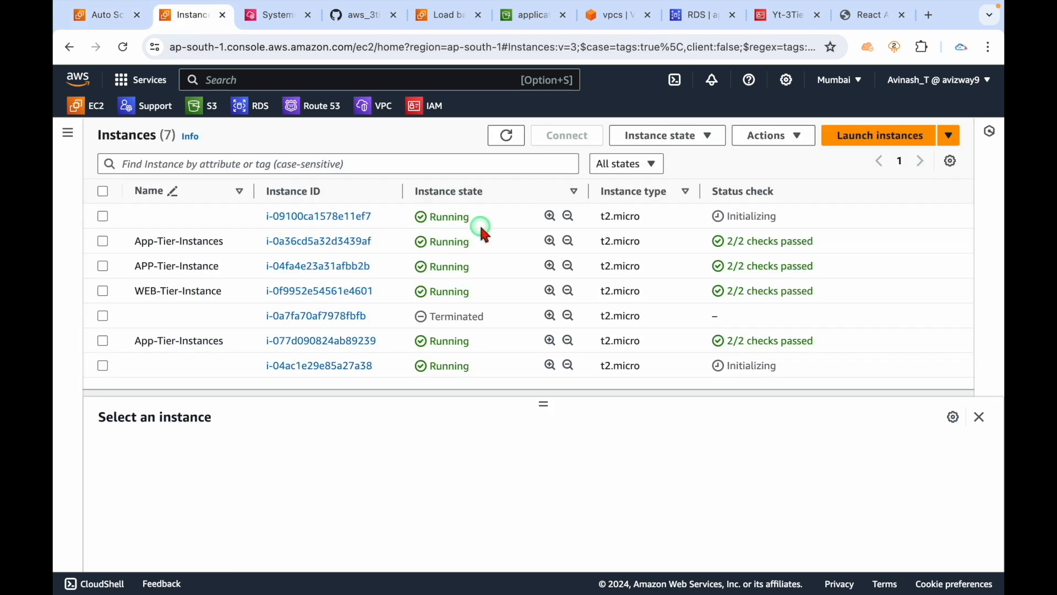
- Refresh the instances list, sort by instance state, and select both app-tier instances
{"action": "left_click", "coordinate": [506, 136]}
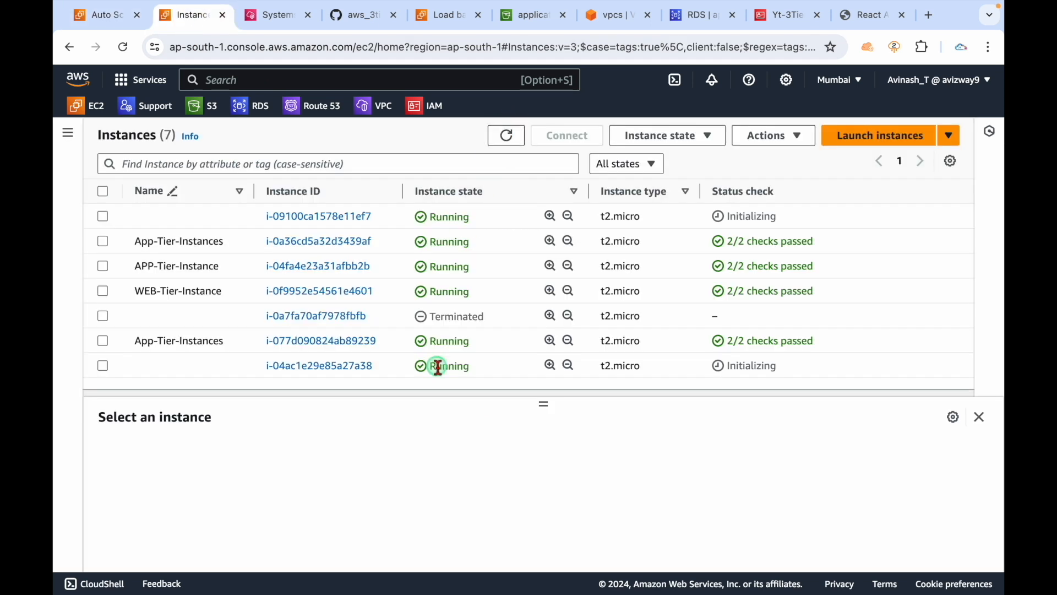
{"action": "left_click", "coordinate": [455, 193]}
{"action": "left_click_drag", "start_coordinate": [472, 318], "coordinate": [424, 206]}
{"action": "left_click", "coordinate": [491, 270]}
{"action": "left_click", "coordinate": [103, 246]}
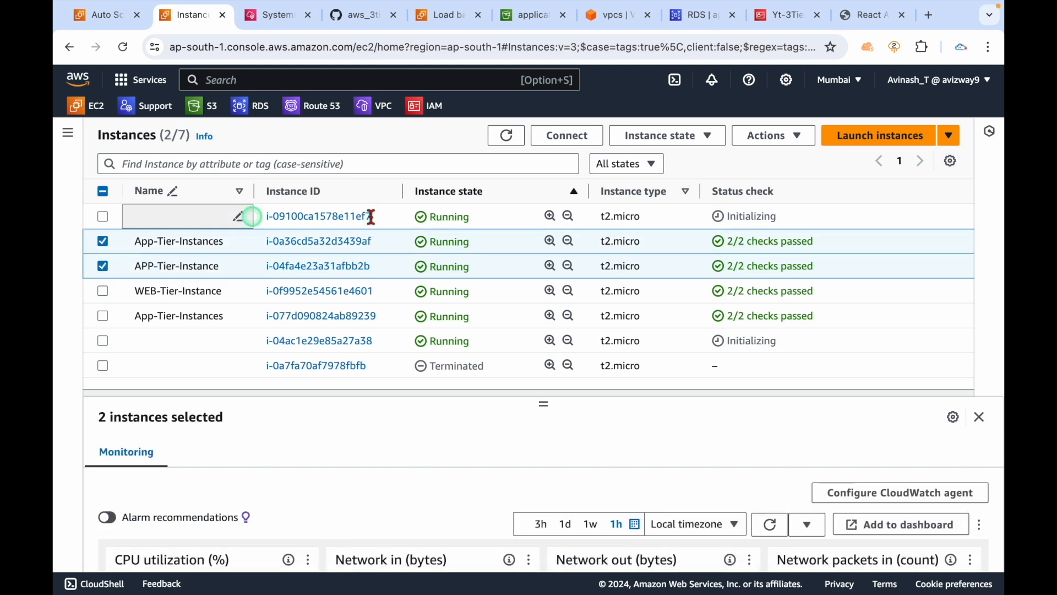
{"action": "left_click", "coordinate": [666, 136]}
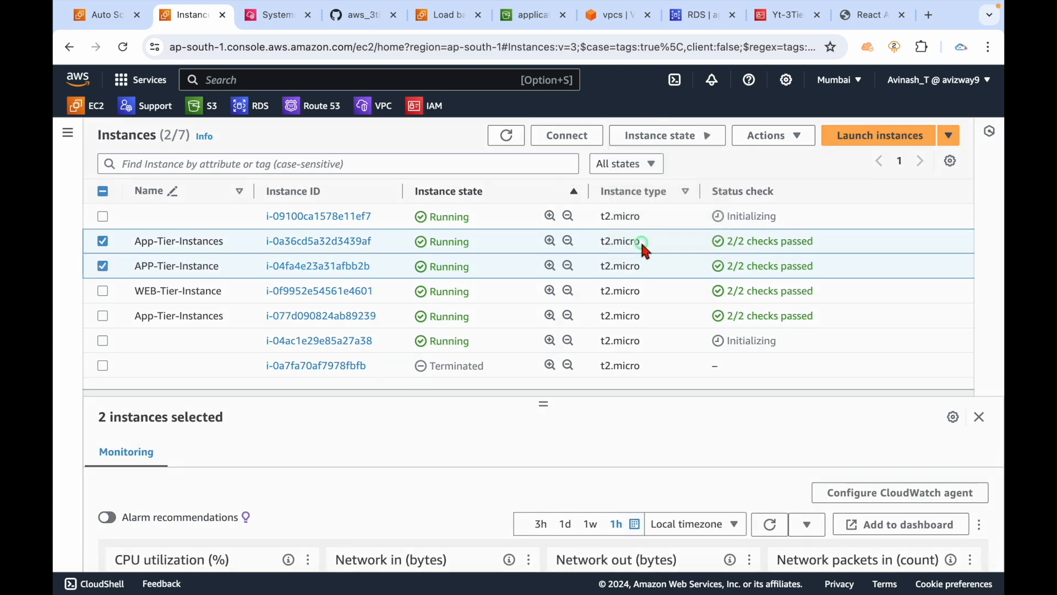
- Terminate the APP-Tier-Instance and App-Tier-Instances instances
{"action": "left_click", "coordinate": [642, 248]}
{"action": "left_click", "coordinate": [802, 489]}
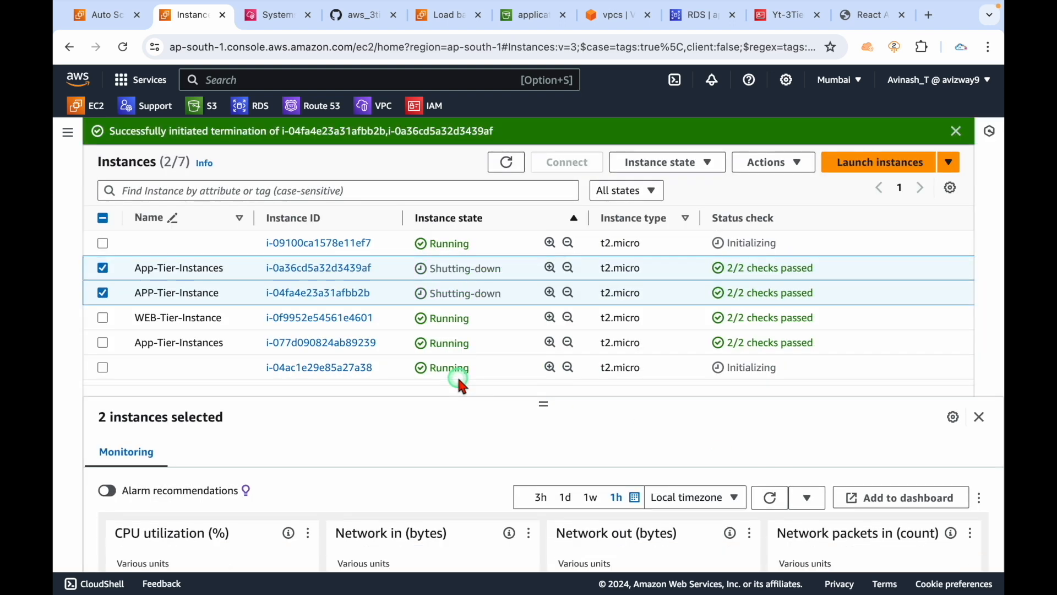
{"action": "left_click", "coordinate": [102, 292]}
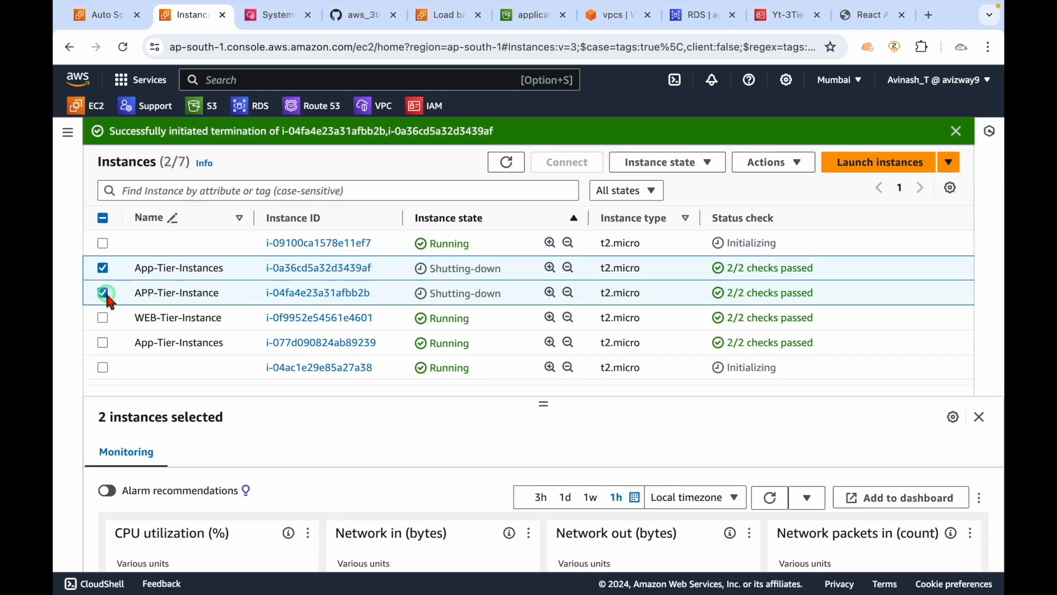
{"action": "left_click", "coordinate": [102, 268]}
- Terminate the two web-tier instances, including WEB-Tier-Instance
{"action": "left_click", "coordinate": [103, 245]}
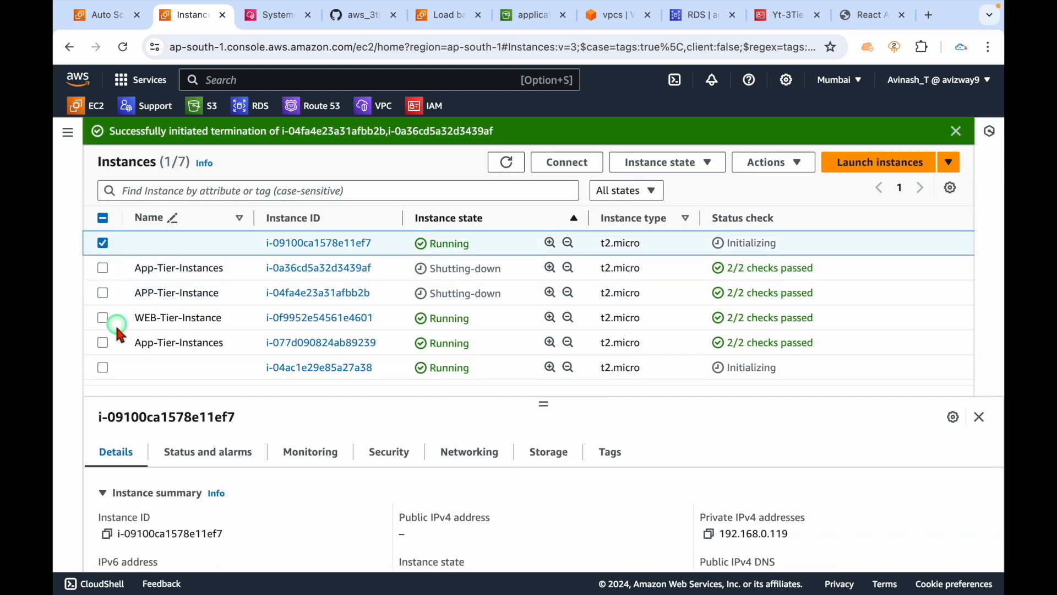
{"action": "left_click", "coordinate": [666, 162]}
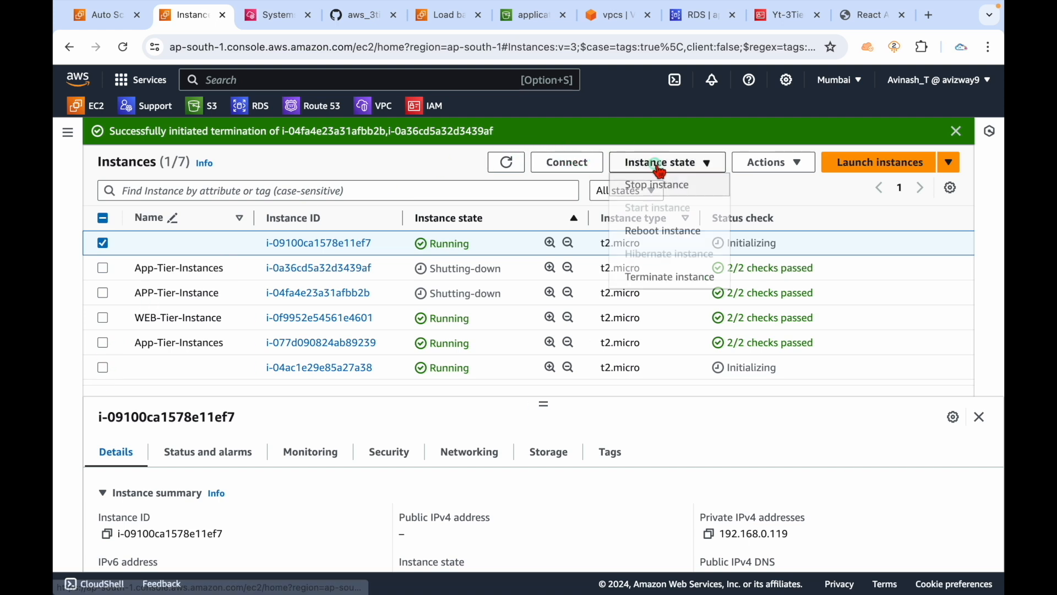
{"action": "left_click", "coordinate": [102, 318]}
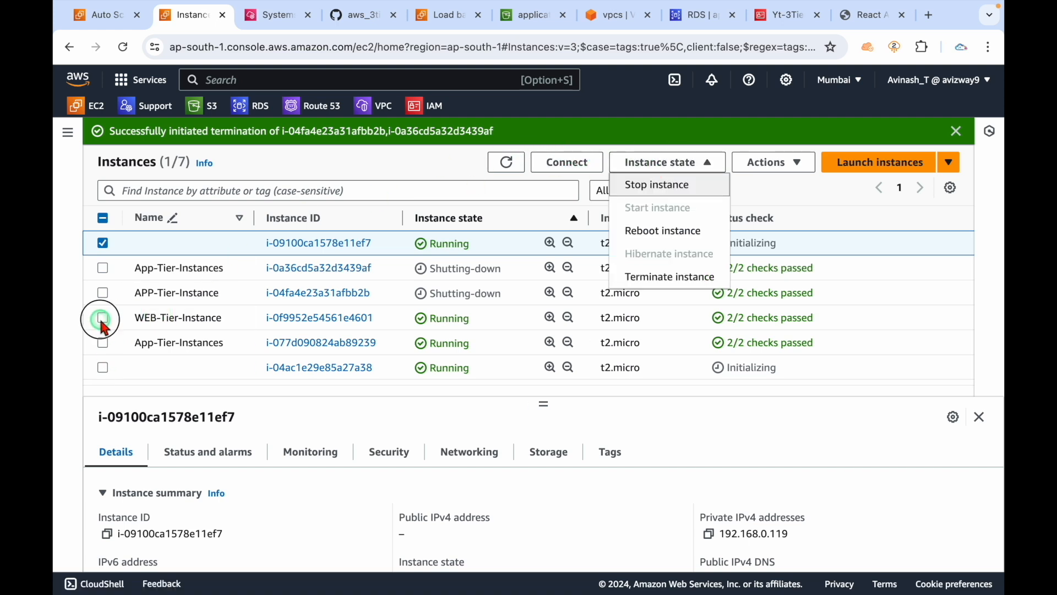
{"action": "left_click", "coordinate": [669, 162]}
{"action": "left_click", "coordinate": [668, 276]}
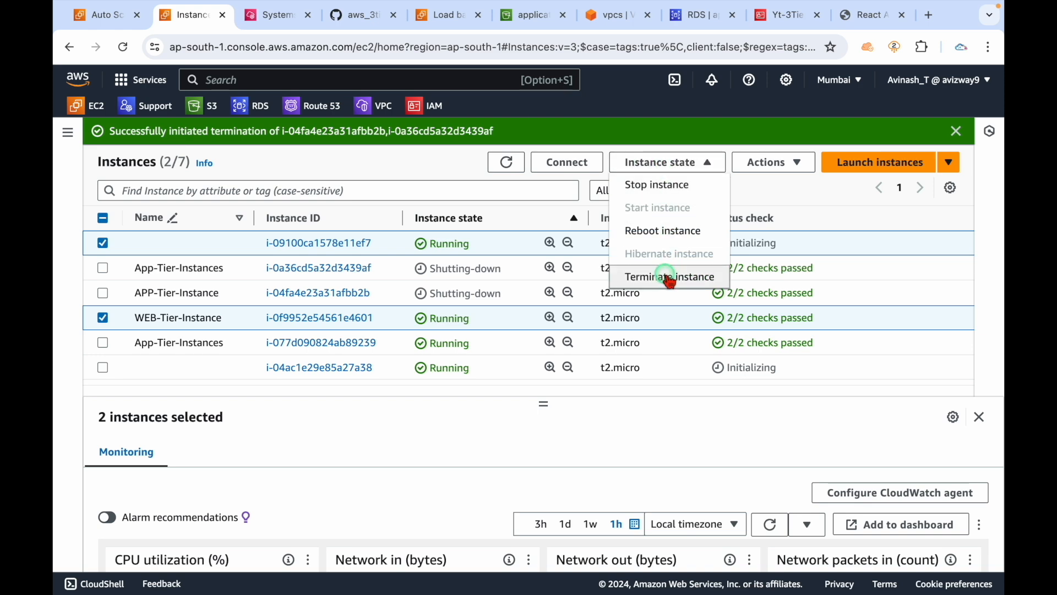
{"action": "left_click", "coordinate": [786, 486]}
{"action": "left_click", "coordinate": [885, 212]}
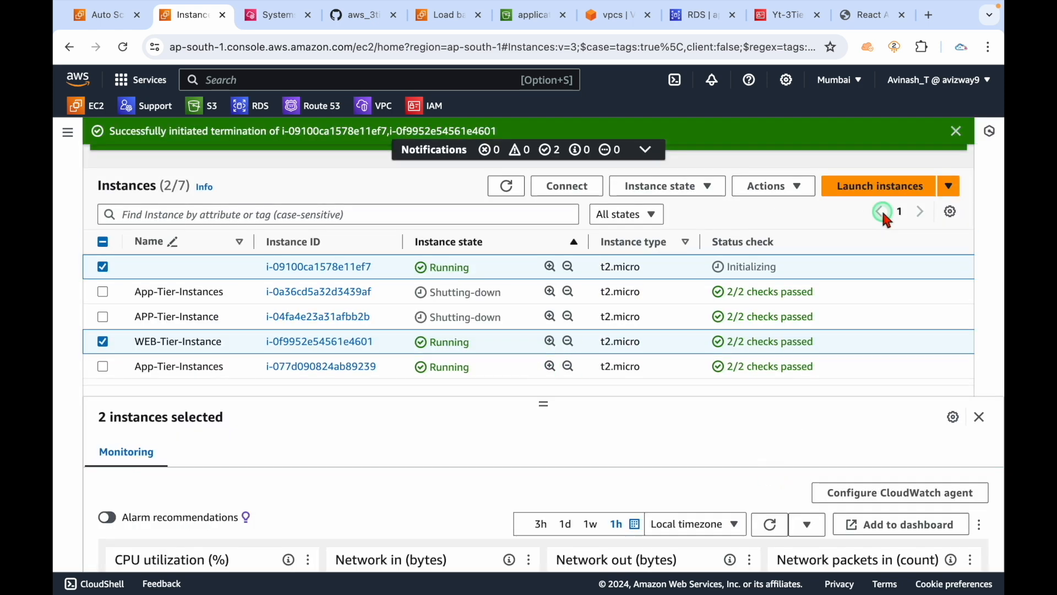
{"action": "left_click", "coordinate": [957, 131]}
- Refresh the instances list to watch replacement instances launch
{"action": "left_click", "coordinate": [949, 136]}
{"action": "left_click", "coordinate": [535, 137]}
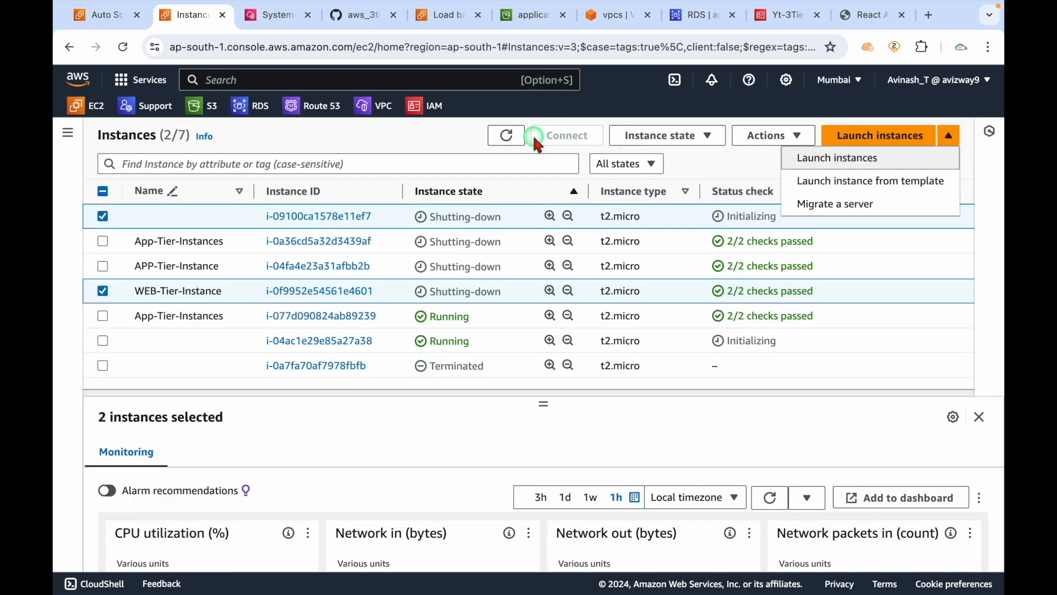
{"action": "left_click", "coordinate": [506, 136]}
{"action": "left_click", "coordinate": [449, 222]}
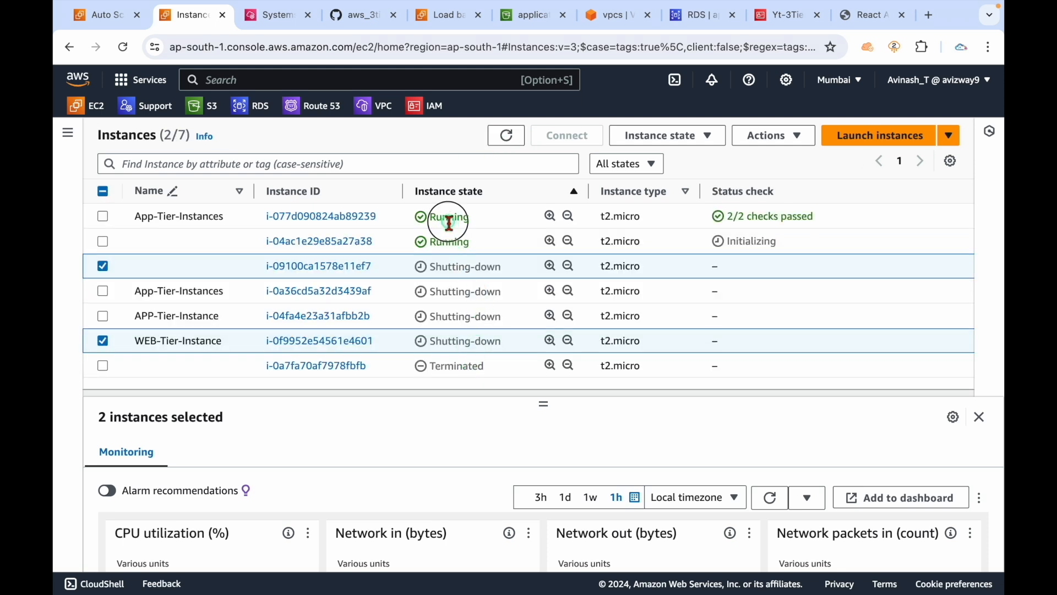
{"action": "left_click", "coordinate": [463, 238]}
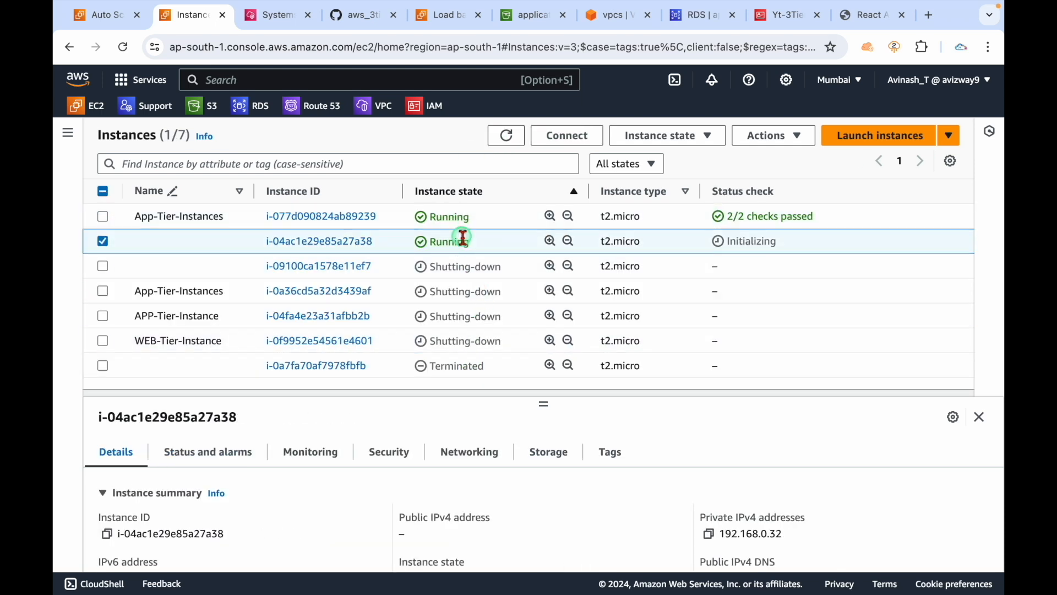
{"action": "left_click", "coordinate": [505, 138]}
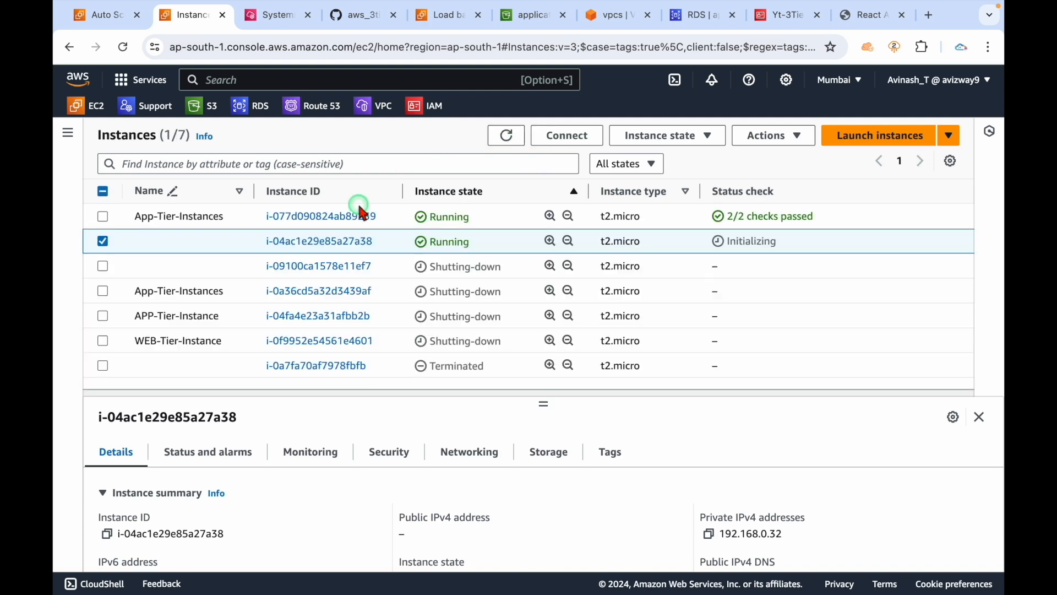
- Confirm web-tier-asg still shows desired capacity 2, then refresh the instances list
{"action": "left_click", "coordinate": [99, 15]}
{"action": "left_click_drag", "start_coordinate": [553, 357], "coordinate": [441, 363]}
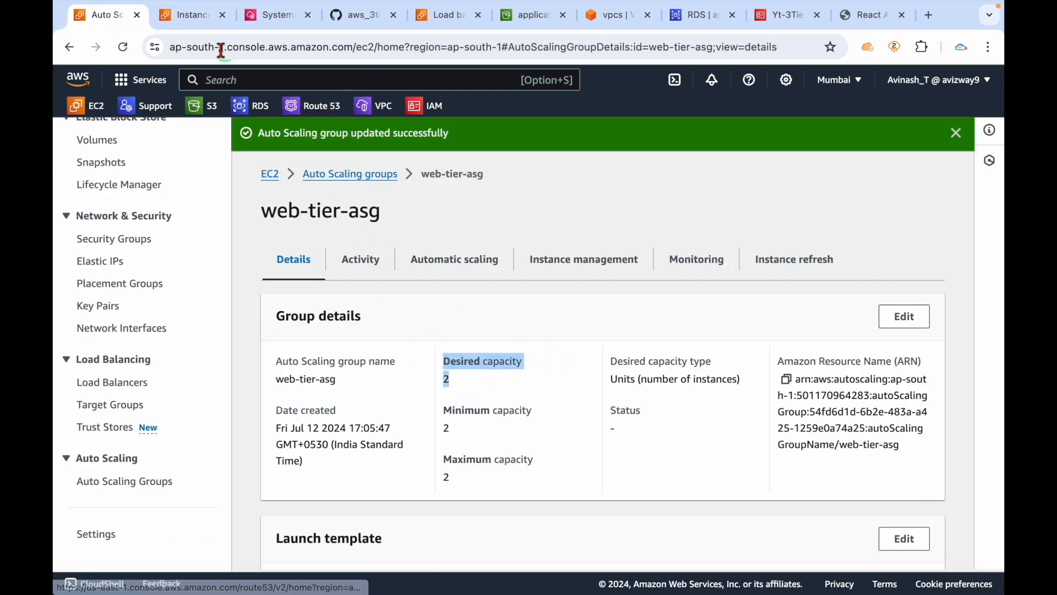
{"action": "left_click", "coordinate": [190, 15]}
{"action": "left_click", "coordinate": [497, 142]}
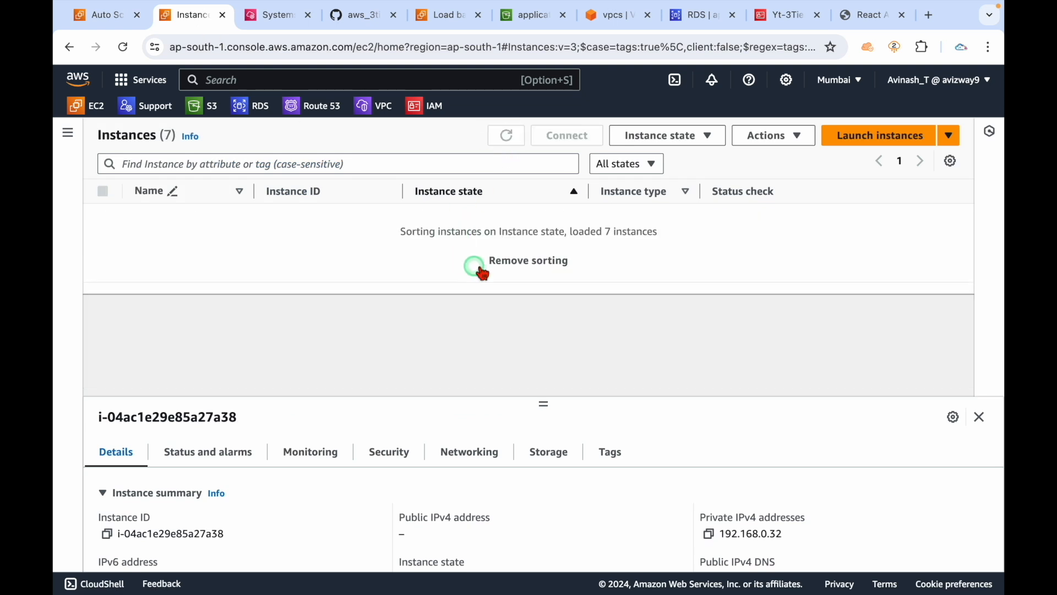
- Inspect instances i-09100ca1578e11ef7 and i-04ac1e29e85a27a38 in the refreshed list
{"action": "left_click", "coordinate": [498, 264]}
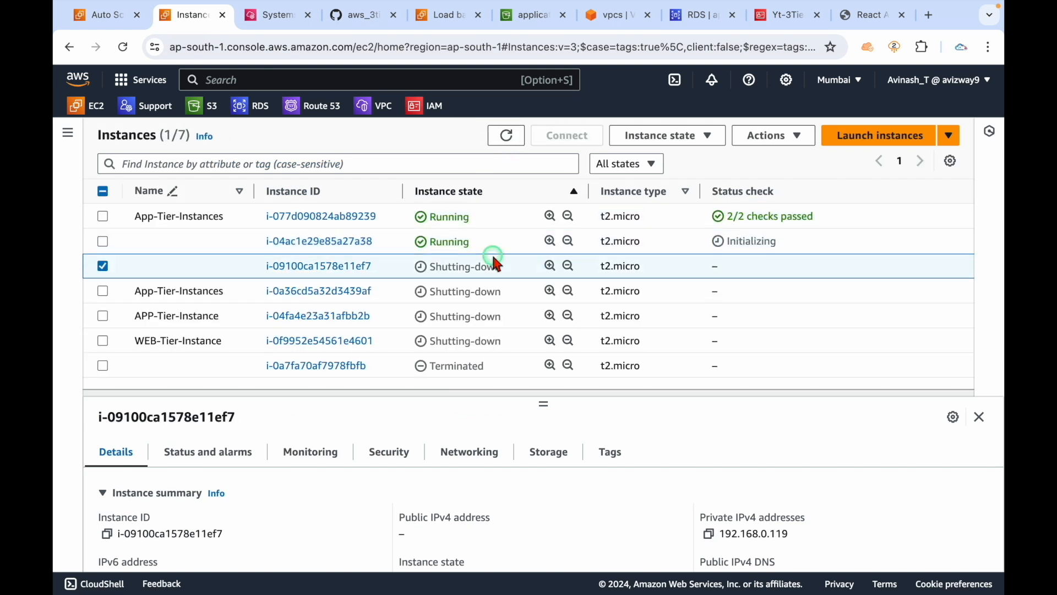
{"action": "left_click", "coordinate": [103, 266]}
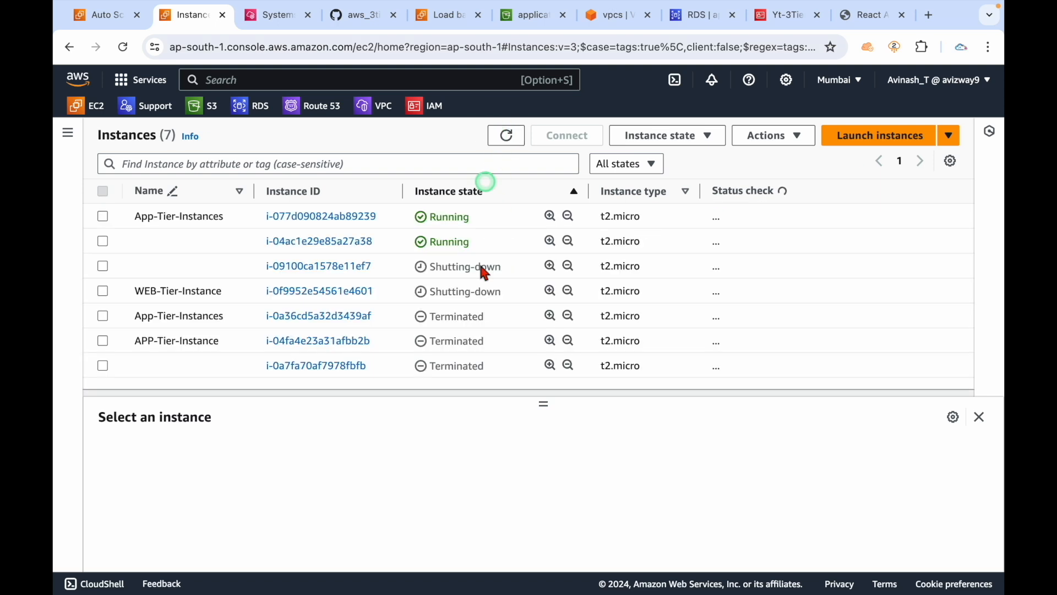
{"action": "left_click", "coordinate": [487, 231]}
{"action": "left_click", "coordinate": [489, 215]}
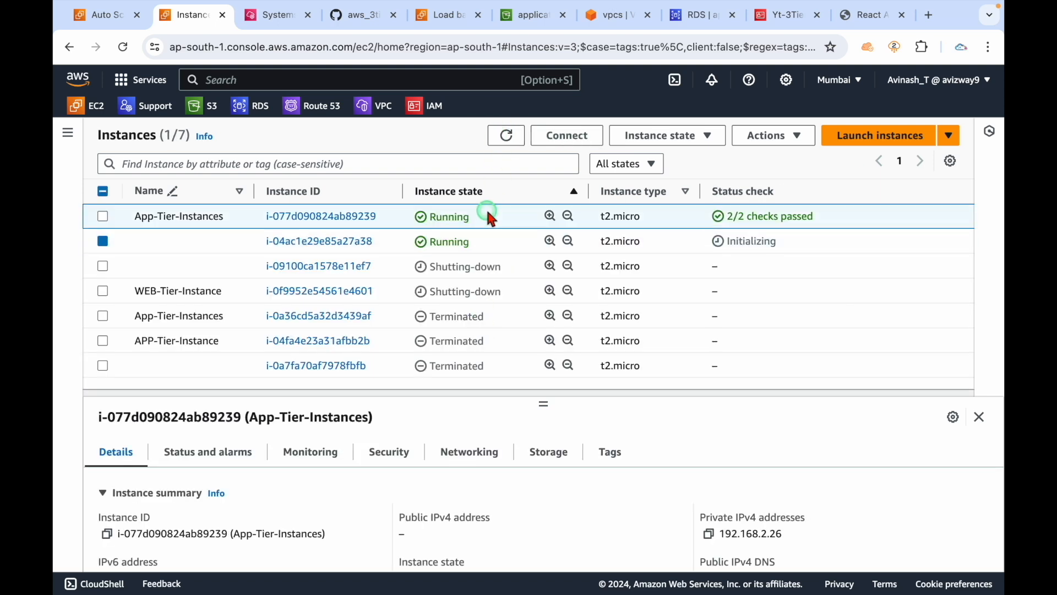
{"action": "left_click", "coordinate": [505, 136]}
{"action": "left_click", "coordinate": [103, 216]}
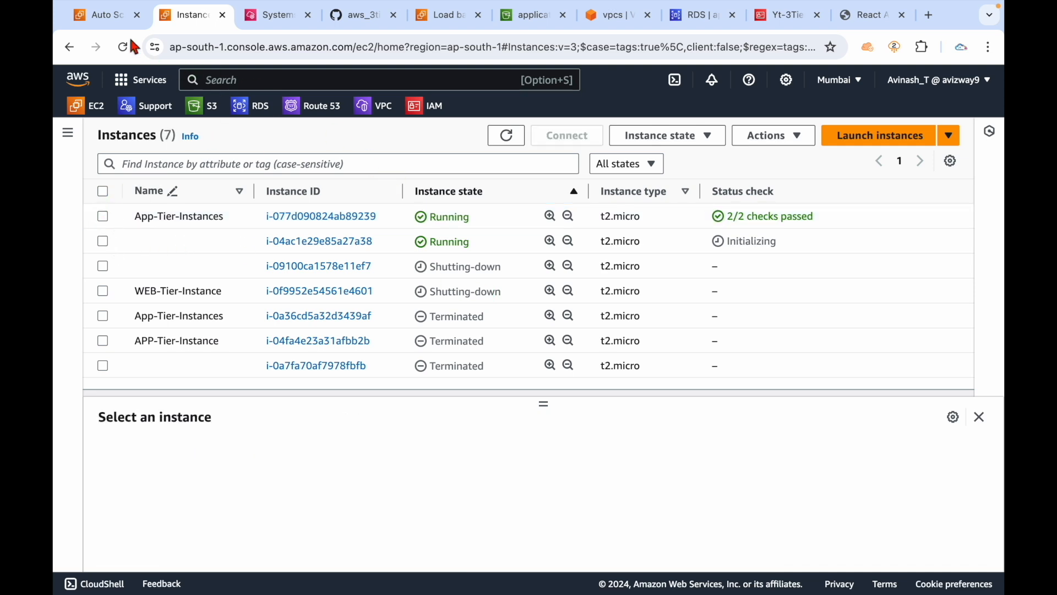
- Recheck the desired capacity of 2 and bring up the AWS 3-Tier Web App Demo page
{"action": "left_click", "coordinate": [104, 15]}
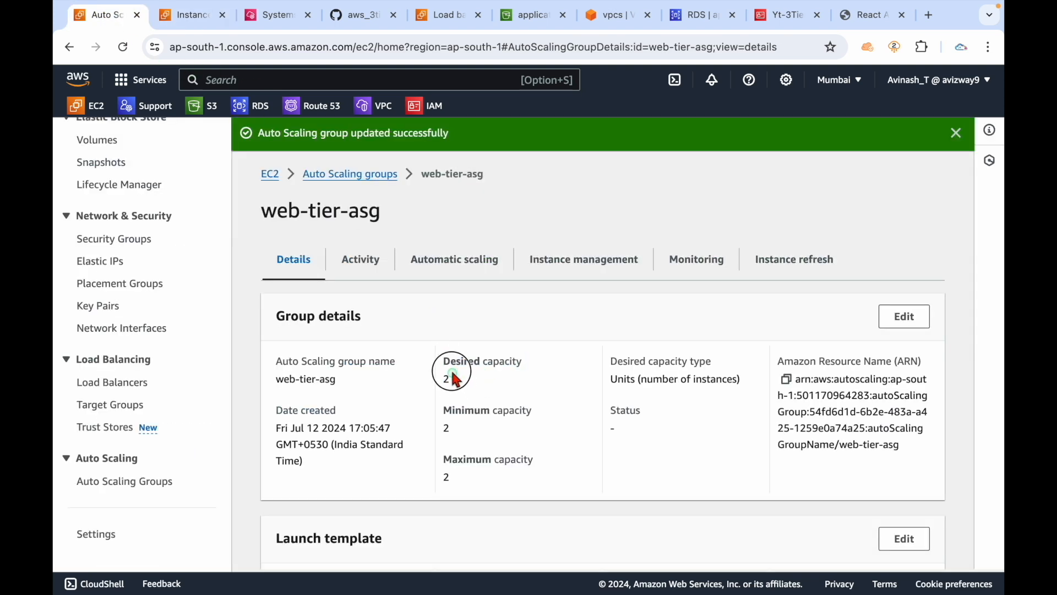
{"action": "left_click_drag", "start_coordinate": [455, 379], "coordinate": [443, 360]}
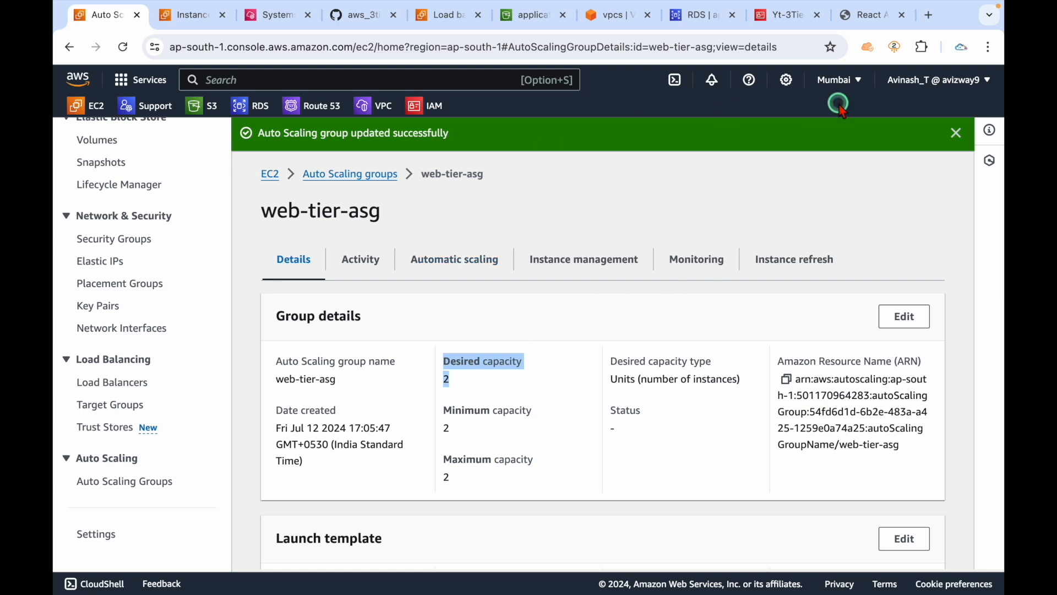
{"action": "left_click", "coordinate": [867, 15]}
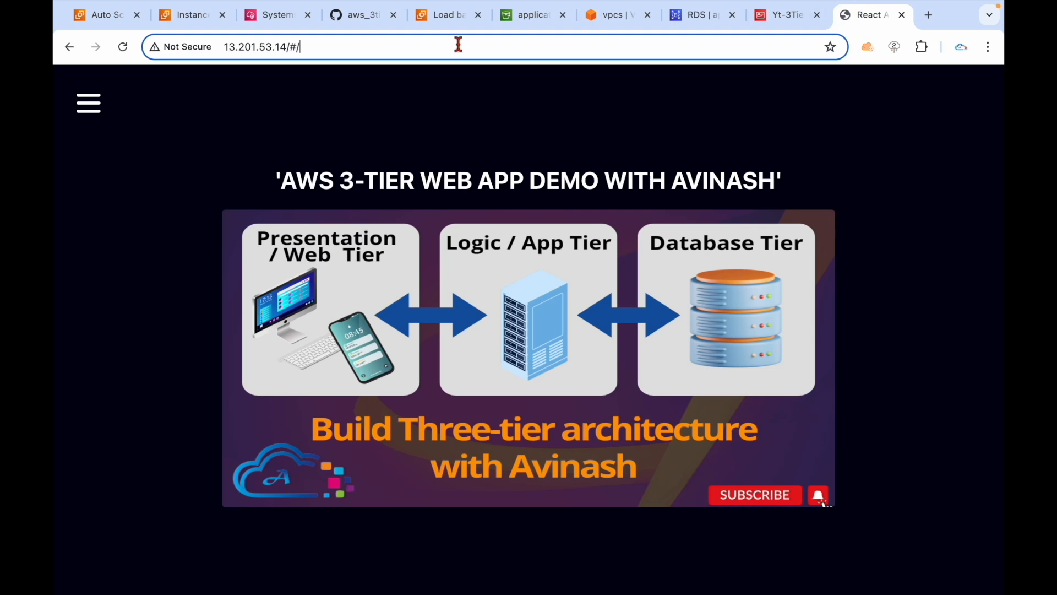
- Load learnaws.co.in and view the demo page heading
{"action": "left_click", "coordinate": [732, 44]}
{"action": "type", "text": "lea"}
{"action": "key", "text": "Return"}
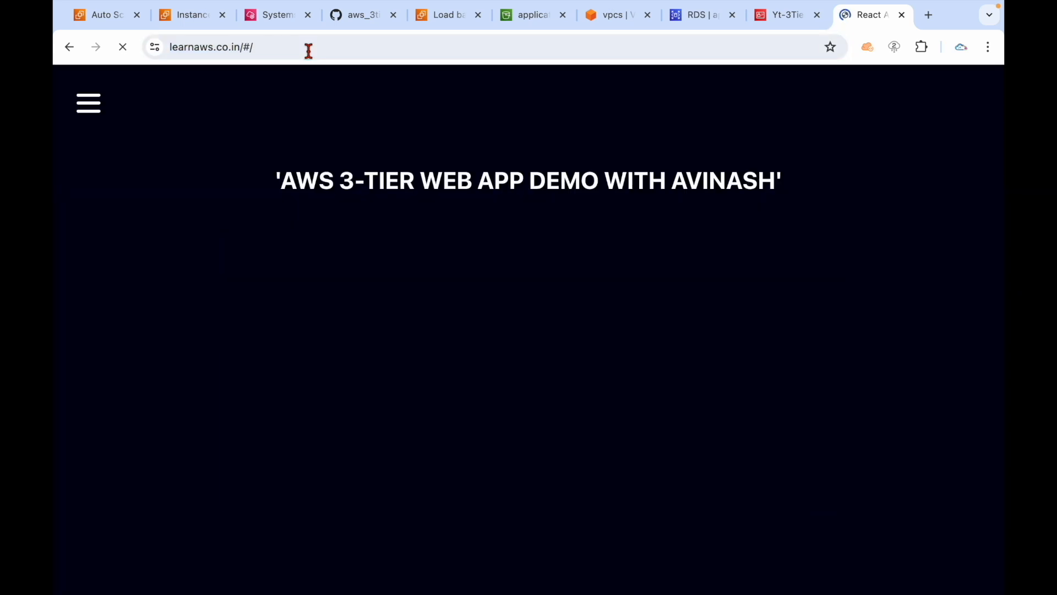
{"action": "left_click", "coordinate": [407, 179]}
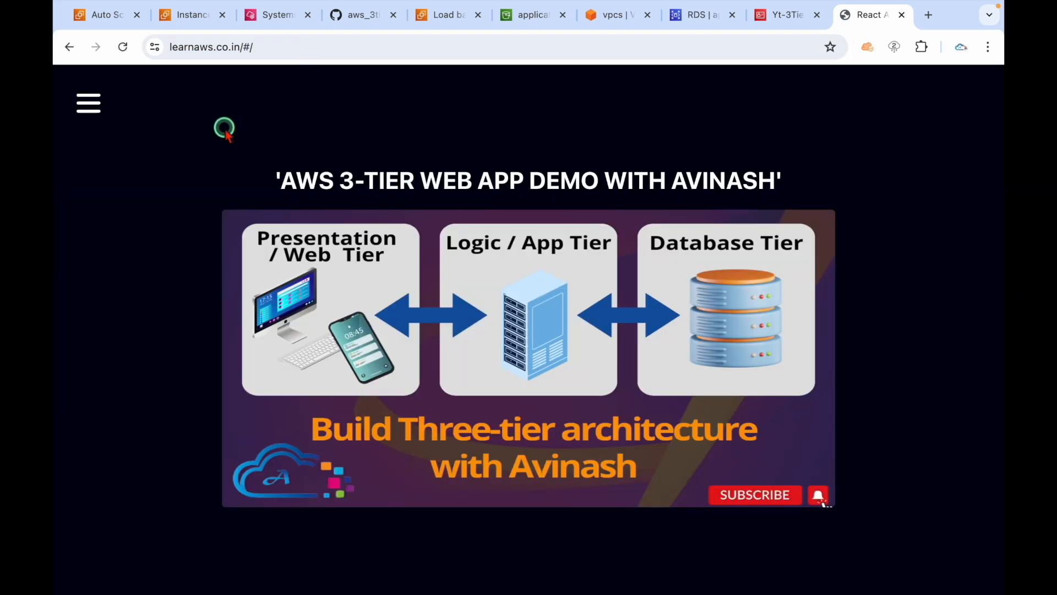
{"action": "left_click_drag", "start_coordinate": [329, 154], "coordinate": [679, 427]}
{"action": "left_click", "coordinate": [303, 62]}
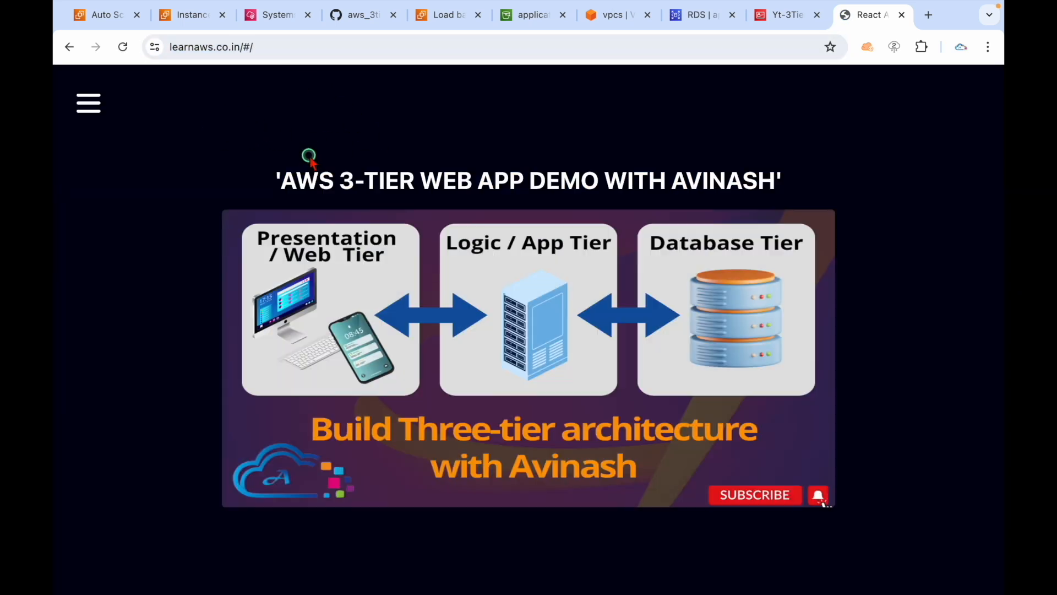
- Dismiss web-tier-asg's group-updated notice, then return to the demo site
{"action": "left_click", "coordinate": [113, 17]}
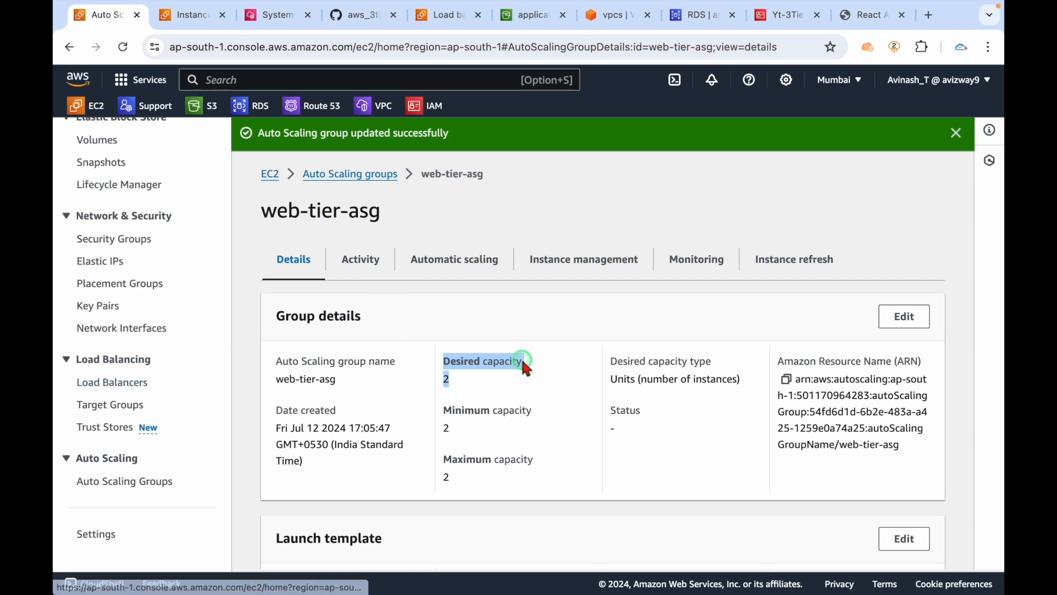
{"action": "left_click", "coordinate": [956, 132]}
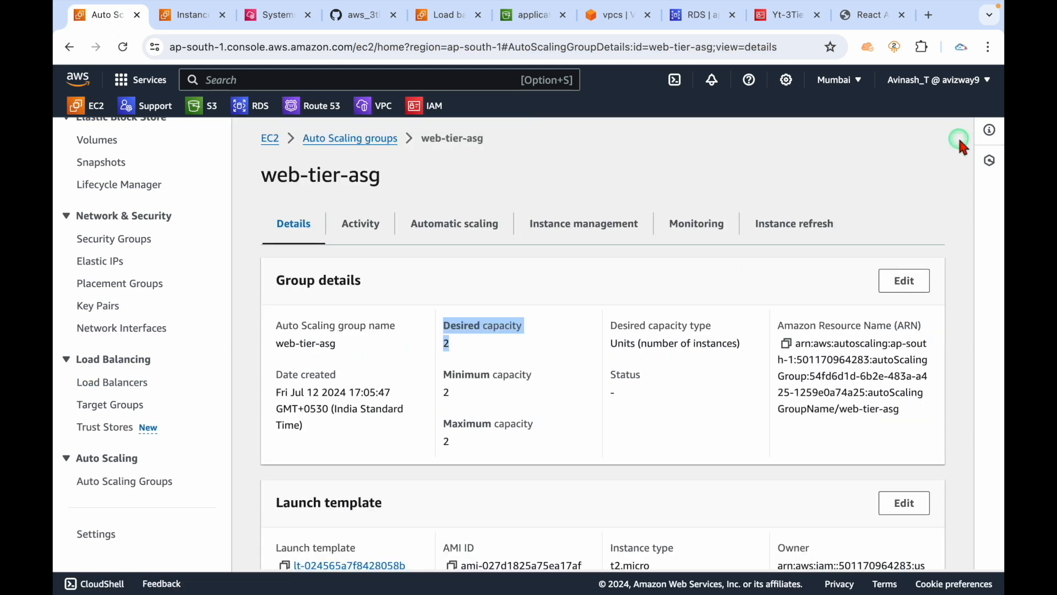
{"action": "left_click", "coordinate": [556, 296]}
{"action": "left_click", "coordinate": [862, 17]}
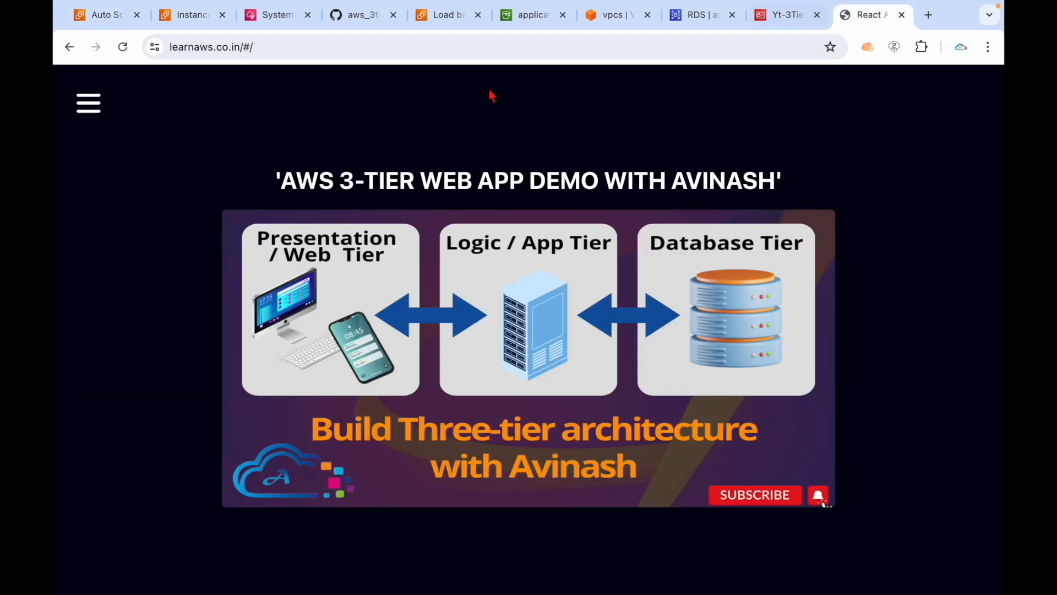
- On the DB DEMO page, add a record with amount 234 and description asd
{"action": "left_click", "coordinate": [95, 138]}
{"action": "left_click", "coordinate": [161, 365]}
{"action": "left_click", "coordinate": [490, 379]}
{"action": "left_click", "coordinate": [425, 230]}
{"action": "type", "text": "234"}
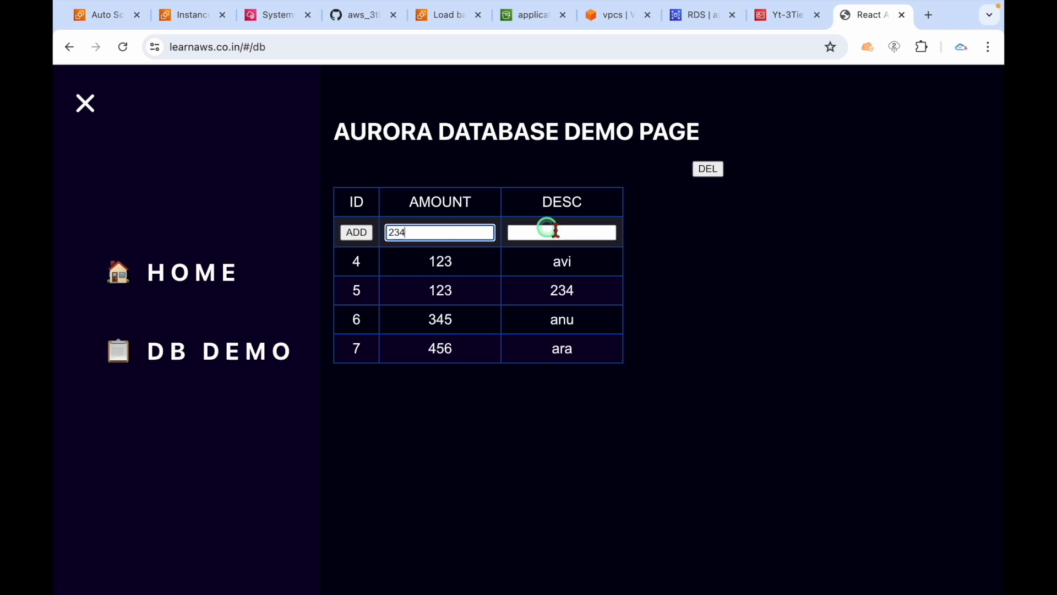
{"action": "left_click", "coordinate": [565, 232]}
{"action": "type", "text": "asd"}
{"action": "left_click", "coordinate": [357, 234]}
{"action": "left_click_drag", "start_coordinate": [631, 409], "coordinate": [377, 238]}
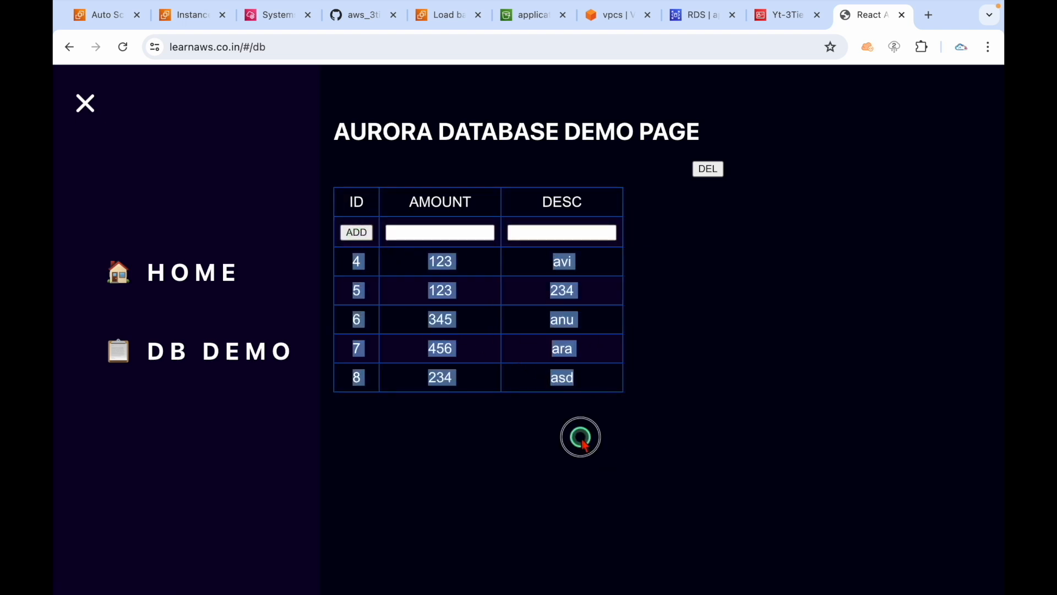
{"action": "left_click", "coordinate": [581, 437]}
- Return the site to HOME and go back to the web-tier-asg details
{"action": "left_click", "coordinate": [201, 290]}
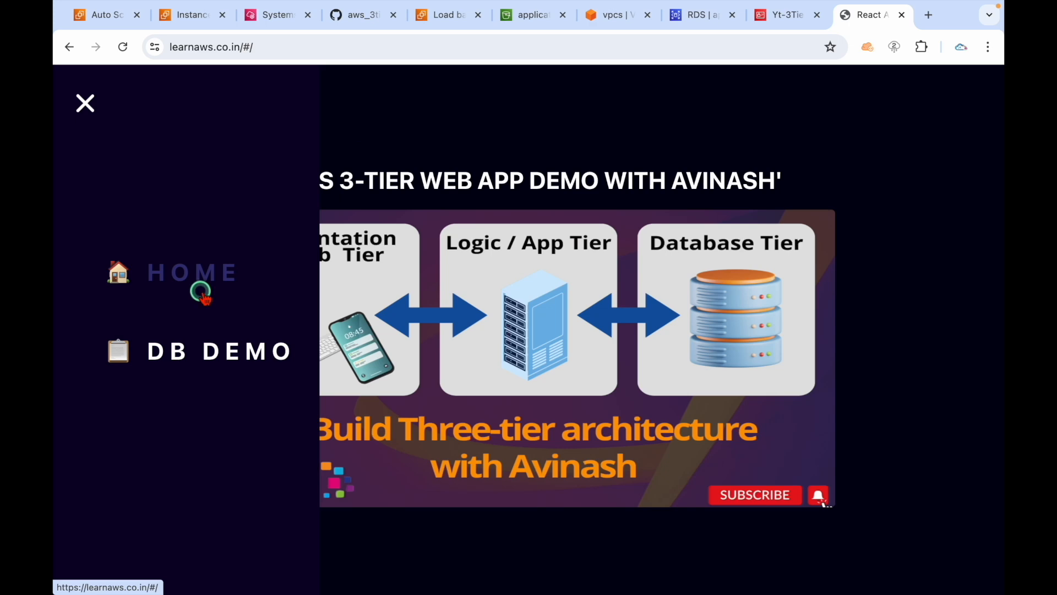
{"action": "left_click", "coordinate": [863, 292]}
{"action": "left_click", "coordinate": [102, 15]}
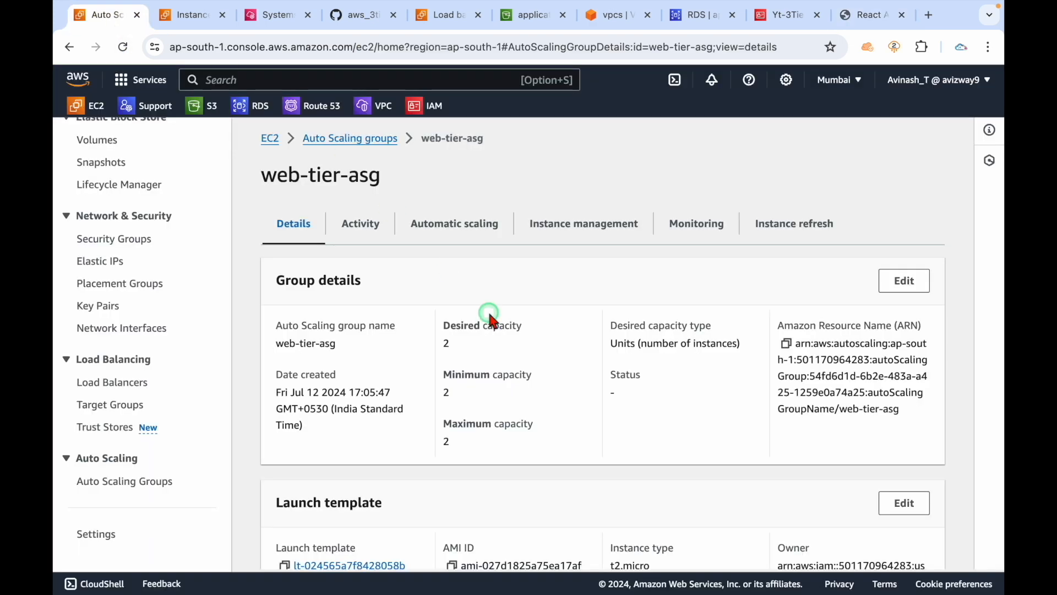
{"action": "left_click", "coordinate": [190, 15]}
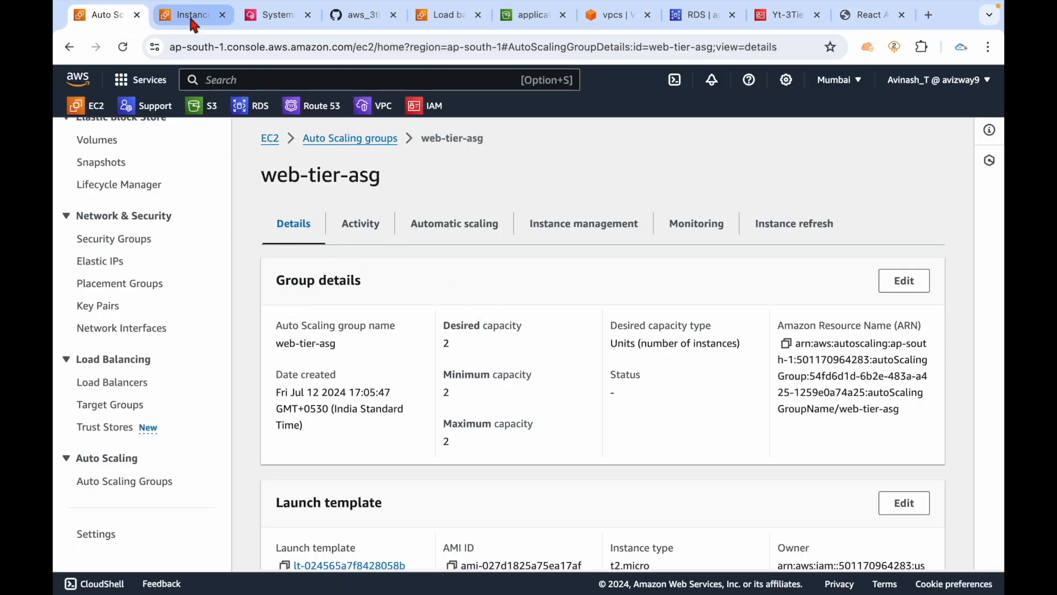
- Refresh the EC2 instance list and confirm the new running instances
{"action": "left_click", "coordinate": [505, 137]}
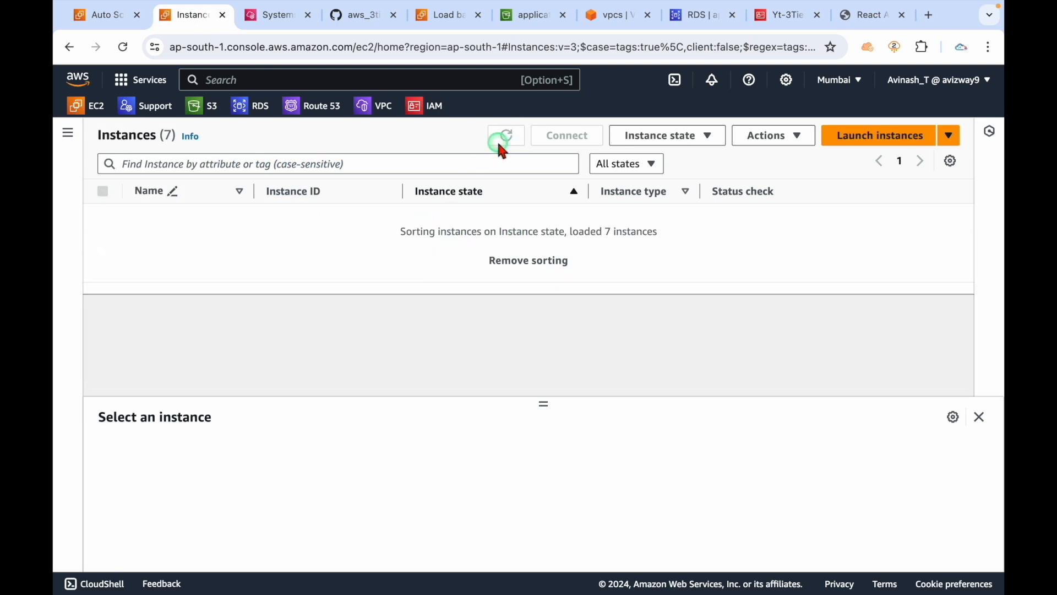
{"action": "left_click_drag", "start_coordinate": [474, 267], "coordinate": [431, 234]}
{"action": "left_click", "coordinate": [478, 257]}
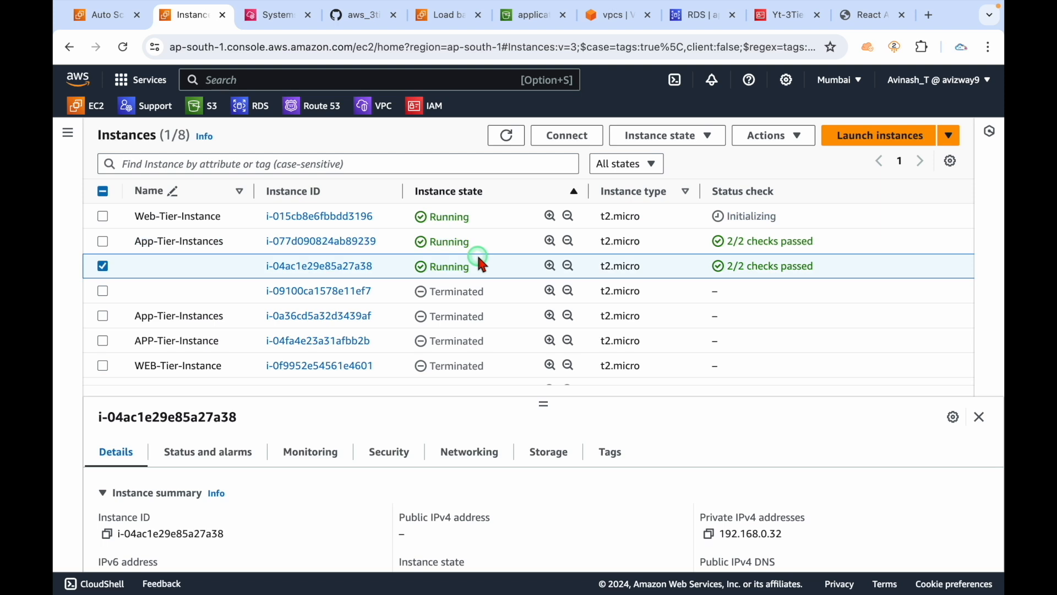
{"action": "scroll", "coordinate": [477, 257], "scroll_direction": "down", "scroll_amount": 1}
{"action": "scroll", "coordinate": [484, 198], "scroll_direction": "up", "scroll_amount": 1}
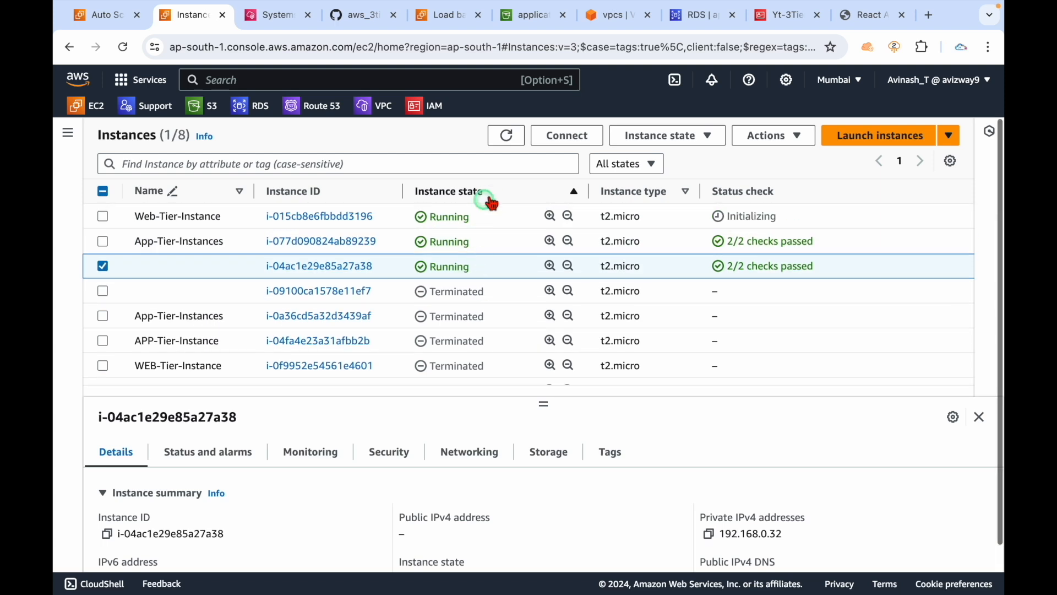
- Inspect the new App-Tier-Instances and Web-Tier-Instance rows for running state and passed checks
{"action": "left_click", "coordinate": [475, 246]}
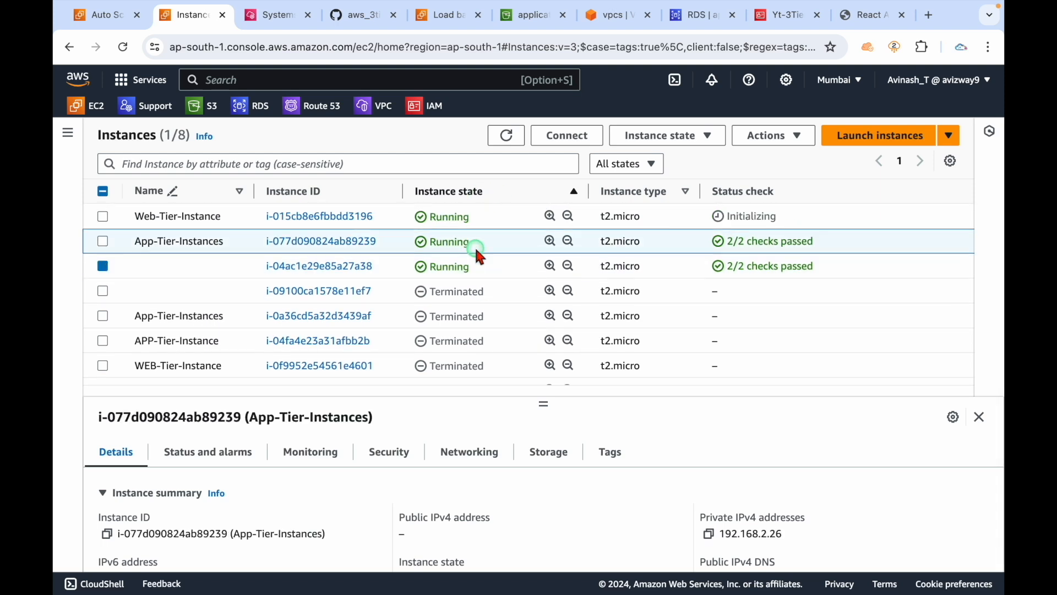
{"action": "left_click", "coordinate": [103, 240]}
{"action": "left_click", "coordinate": [104, 217]}
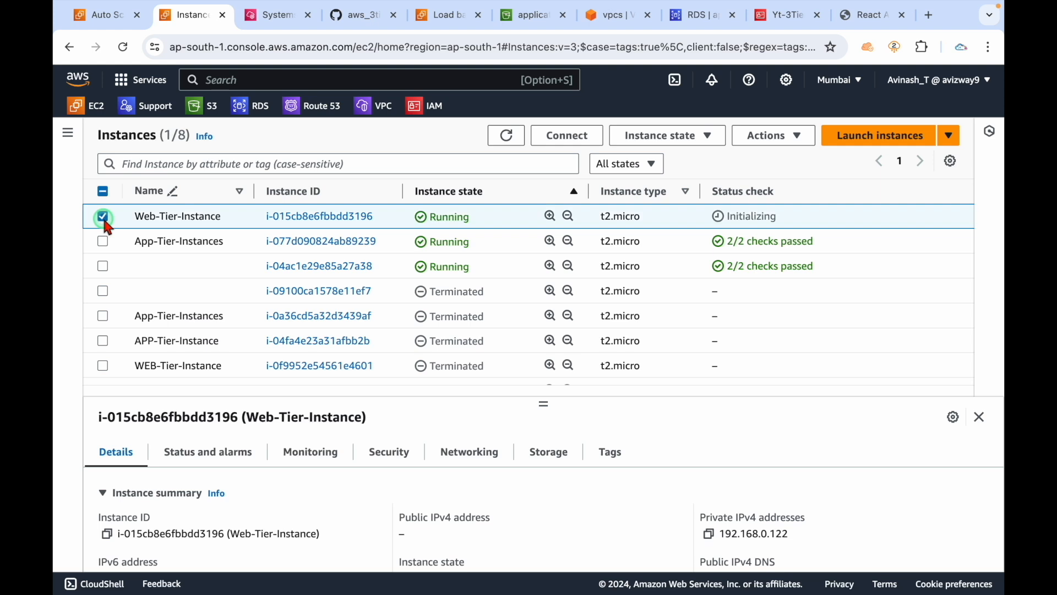
{"action": "left_click", "coordinate": [103, 217]}
{"action": "left_click", "coordinate": [499, 270]}
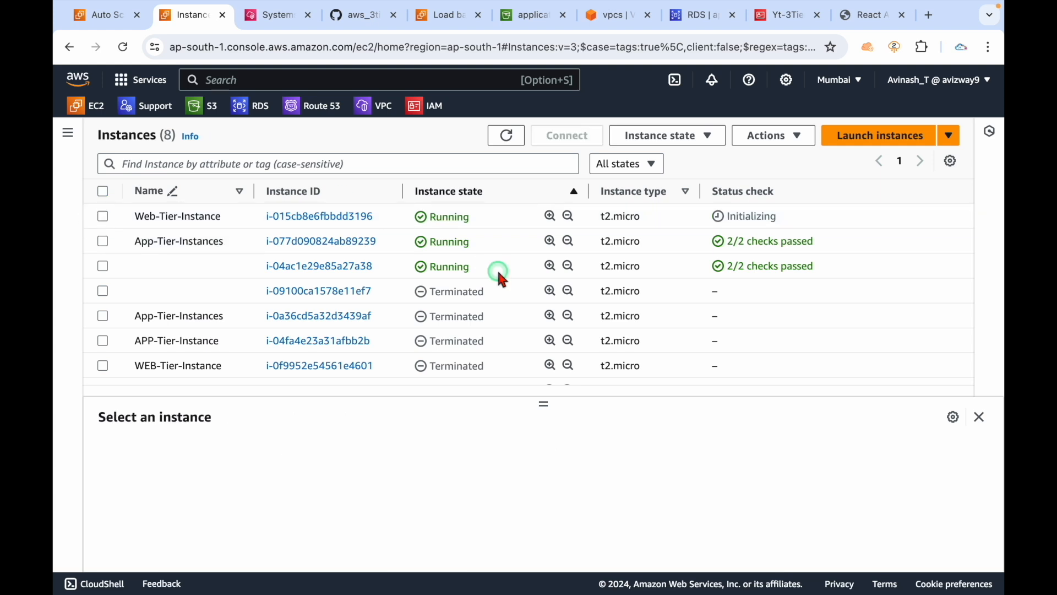
- Review the GitHub implementation steps, then return to the myytprojectdb database details
{"action": "left_click", "coordinate": [358, 14]}
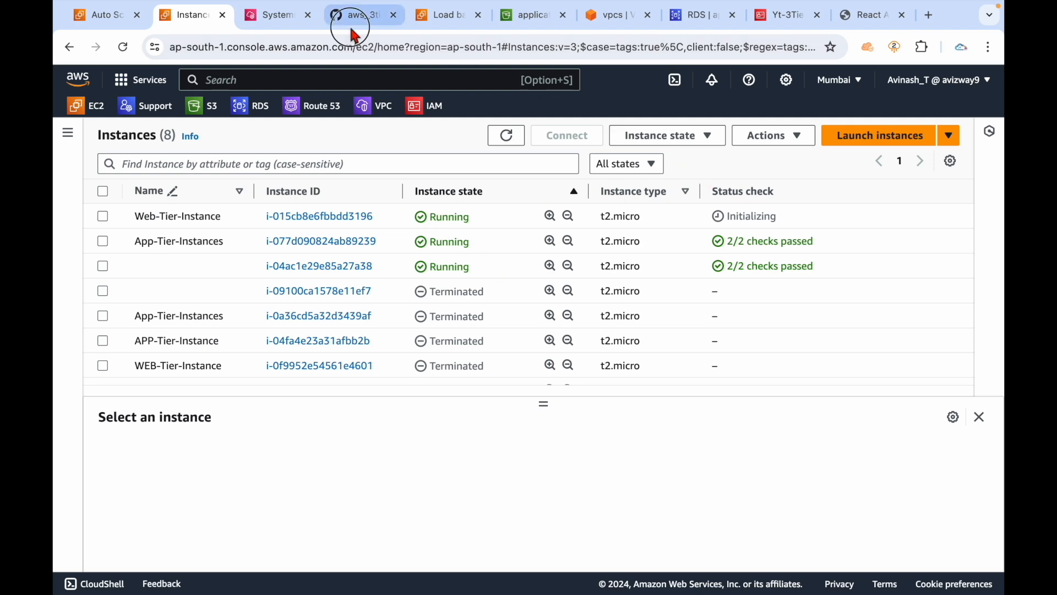
{"action": "left_click", "coordinate": [435, 341]}
{"action": "scroll", "coordinate": [435, 340], "scroll_direction": "down", "scroll_amount": 2}
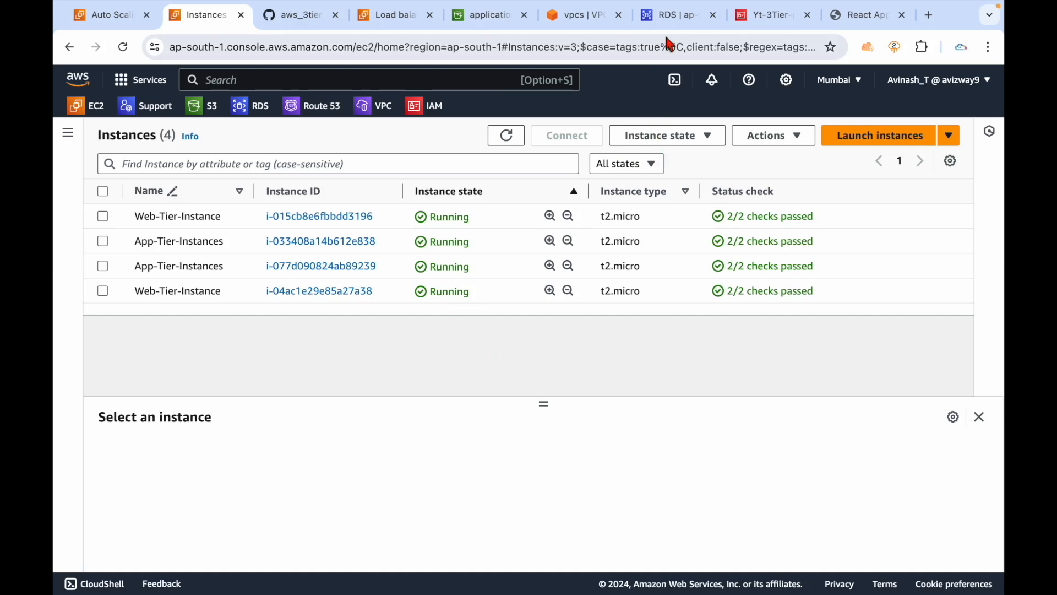
{"action": "left_click", "coordinate": [676, 16]}
- Confirm RDS-SG's inbound rule allows MYSQL/Aurora port 3306 from 192.168.0.0/22
{"action": "scroll", "coordinate": [374, 320], "scroll_direction": "down", "scroll_amount": 5}
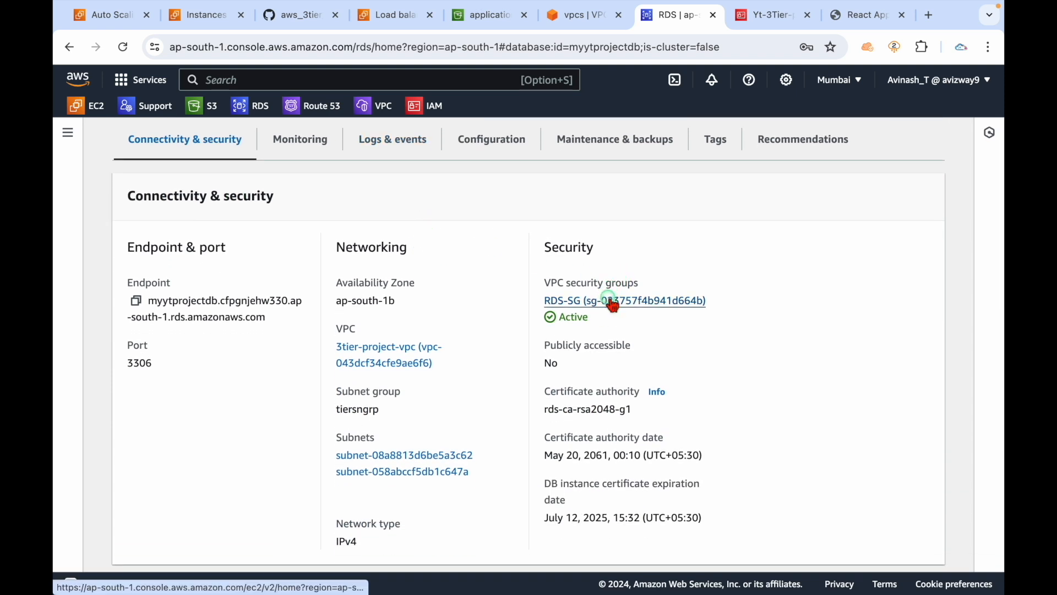
{"action": "left_click", "coordinate": [609, 300], "text": "super"}
{"action": "left_click", "coordinate": [693, 18]}
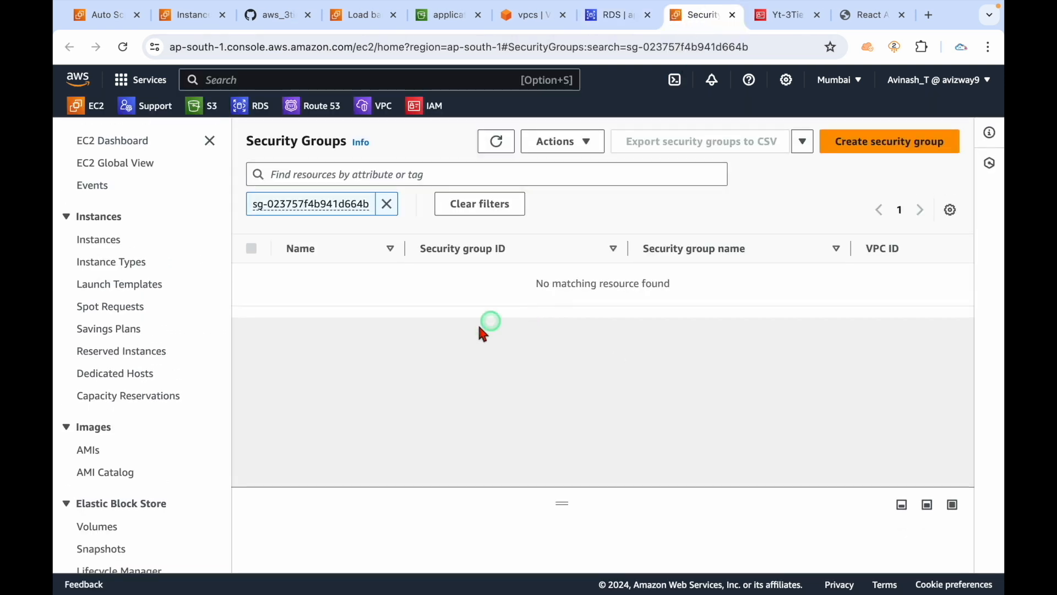
{"action": "left_click", "coordinate": [483, 275]}
{"action": "scroll", "coordinate": [479, 395], "scroll_direction": "down", "scroll_amount": 2}
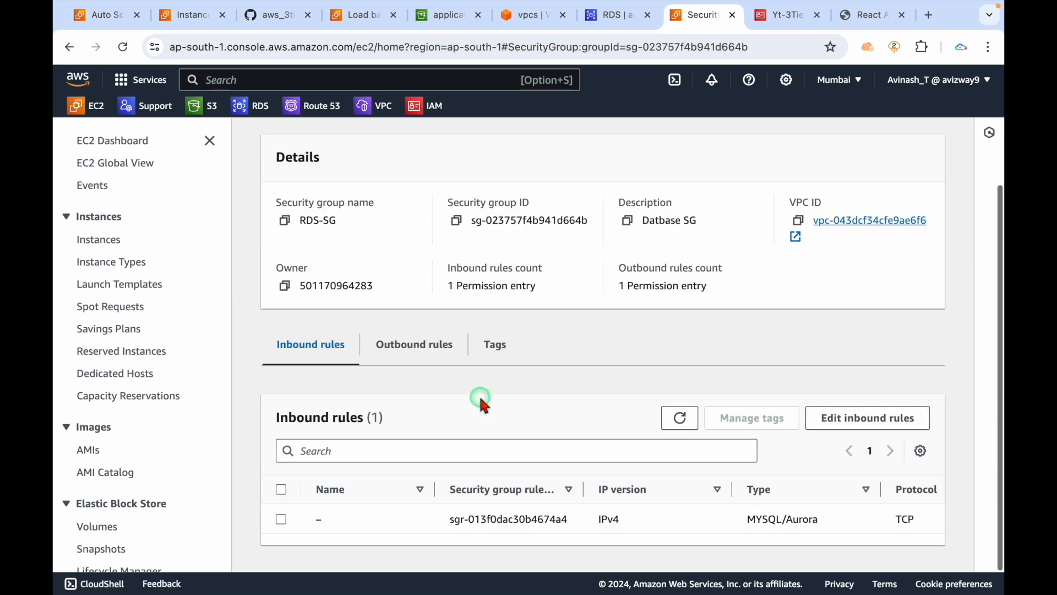
{"action": "scroll", "coordinate": [737, 503], "scroll_direction": "right", "scroll_amount": 10}
{"action": "left_click_drag", "start_coordinate": [765, 519], "coordinate": [853, 527]}
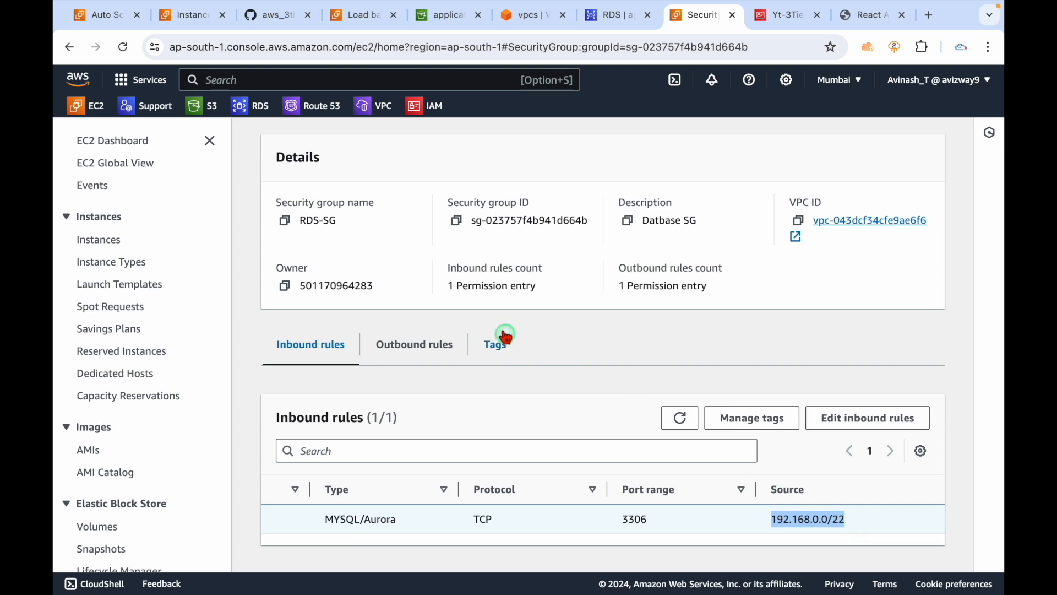
{"action": "left_click", "coordinate": [263, 15]}
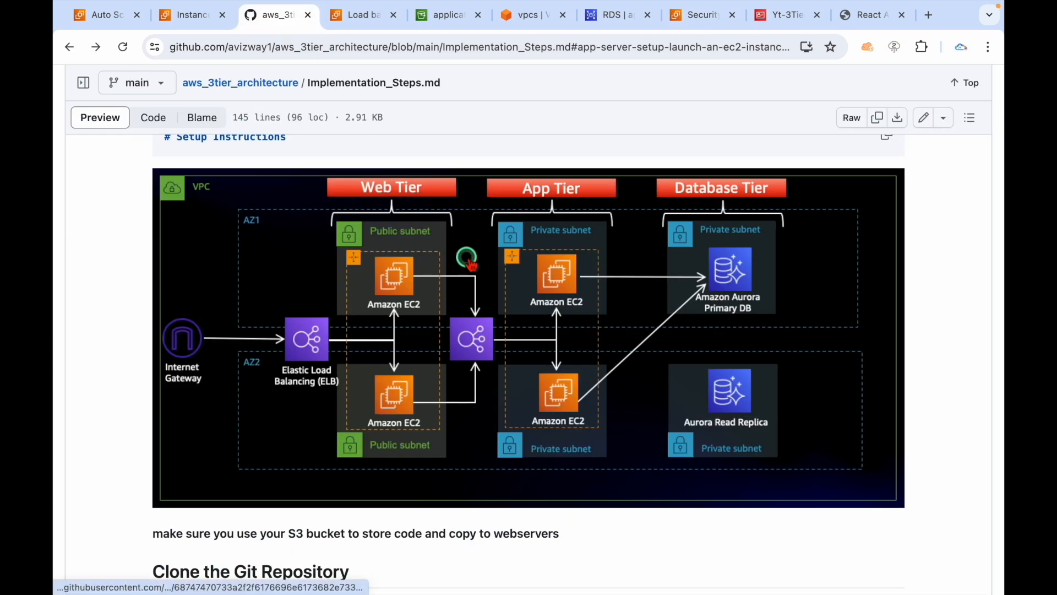
- Circle the Amazon Aurora Primary DB icon in red with the on-screen drawing tool
{"action": "key", "text": "ctrl+alt+a"}
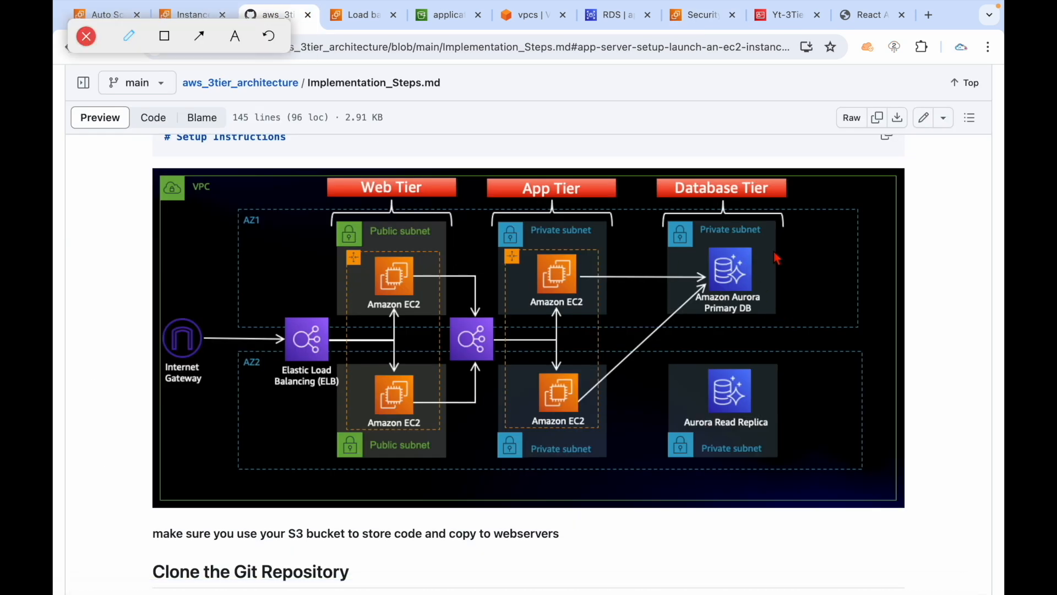
{"action": "mouse_move", "coordinate": [751, 224]}
{"action": "left_mouse_down"}
{"action": "mouse_move", "coordinate": [774, 308]}
{"action": "mouse_move", "coordinate": [761, 228]}
{"action": "left_mouse_up"}
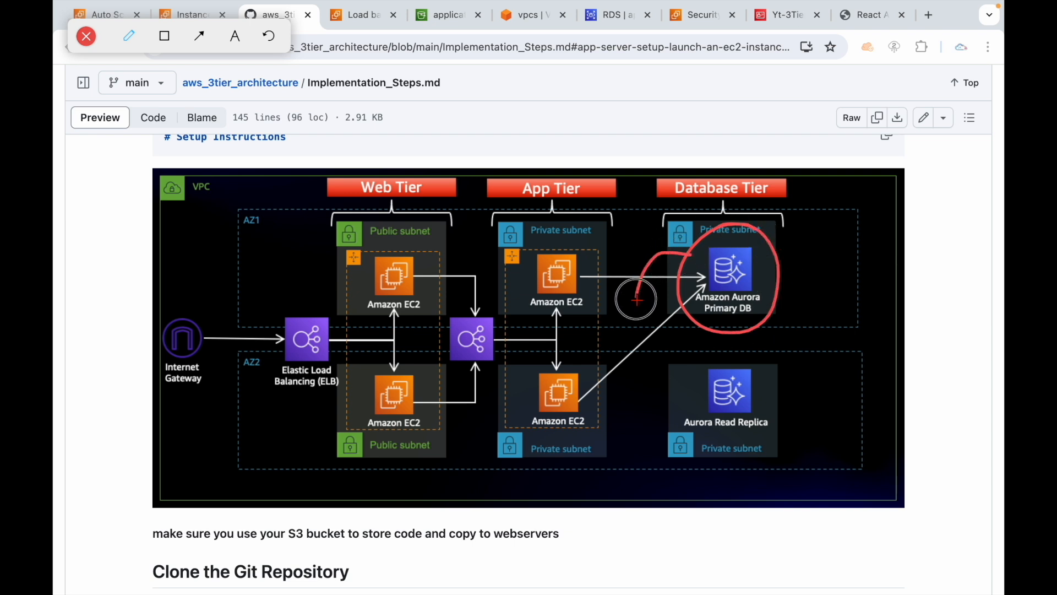
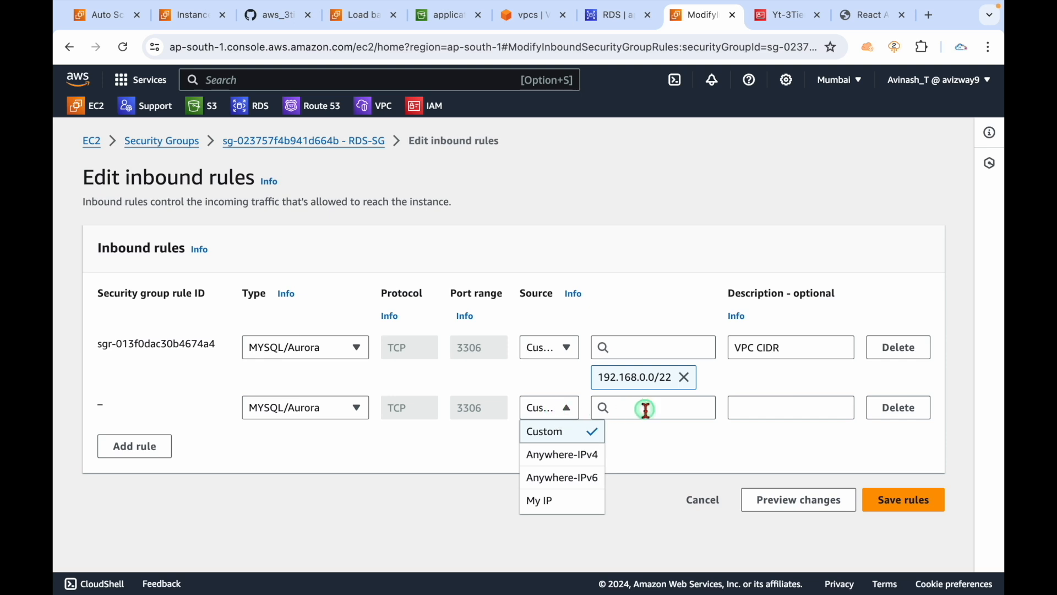
- Add an RDS-SG MySQL rule from APP-SG described 'App Servers Only' and save it
{"action": "type", "text": "sg"}
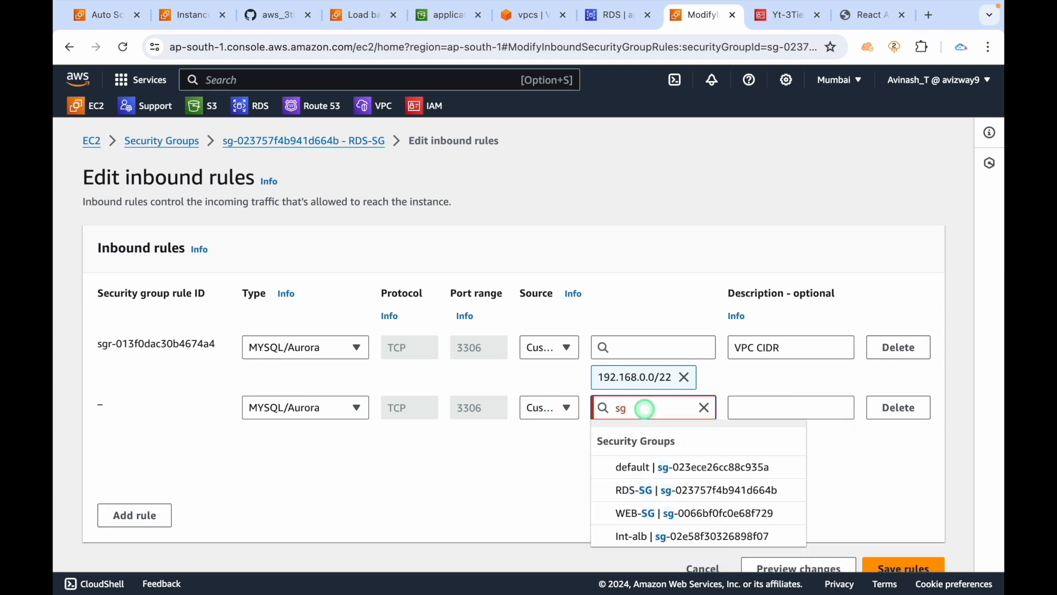
{"action": "scroll", "coordinate": [618, 474], "scroll_direction": "down", "scroll_amount": 2}
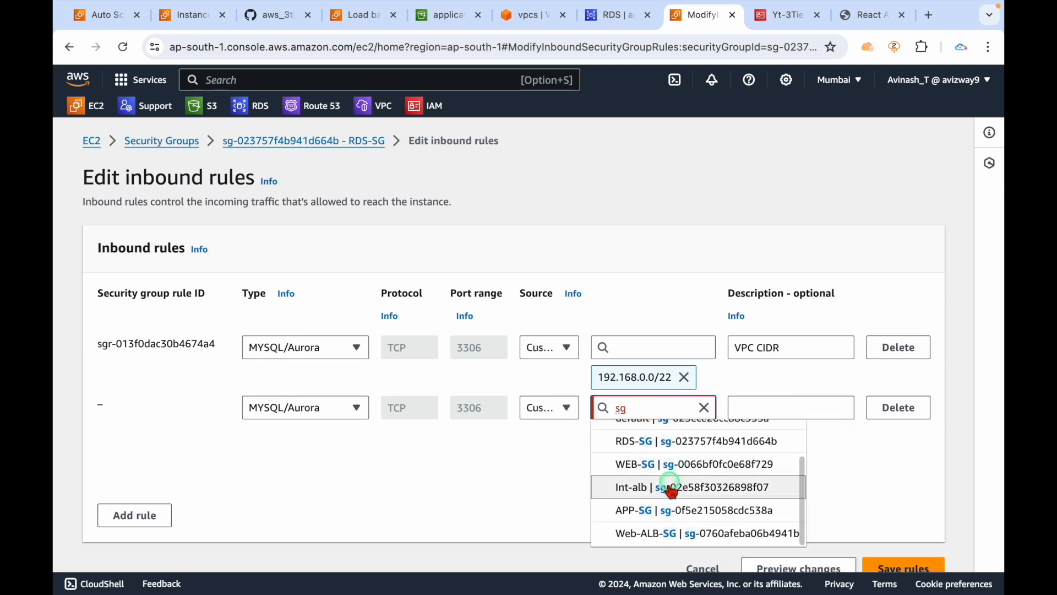
{"action": "left_click", "coordinate": [640, 516]}
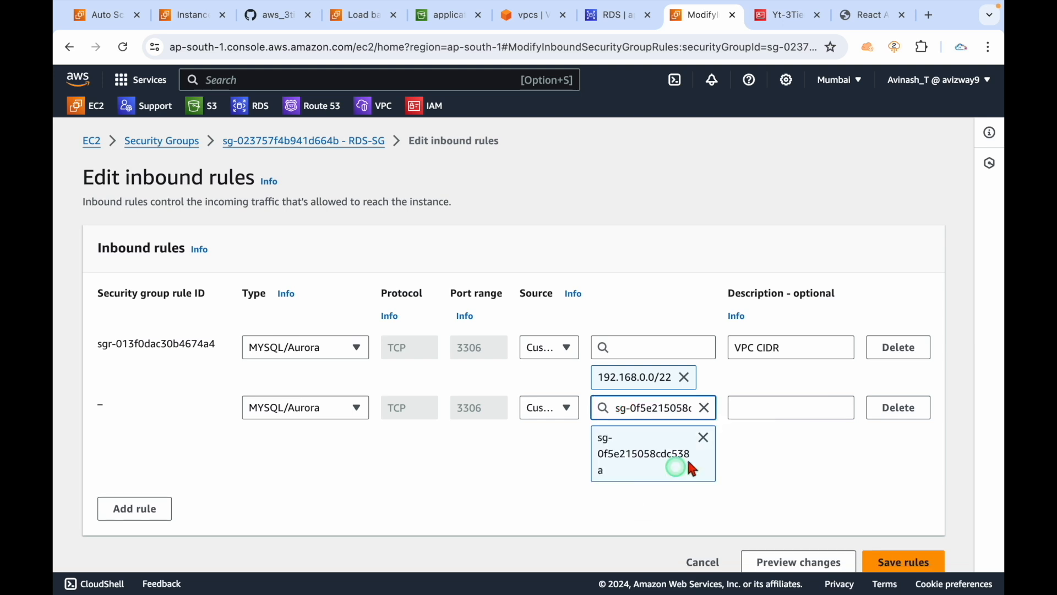
{"action": "left_click", "coordinate": [772, 418]}
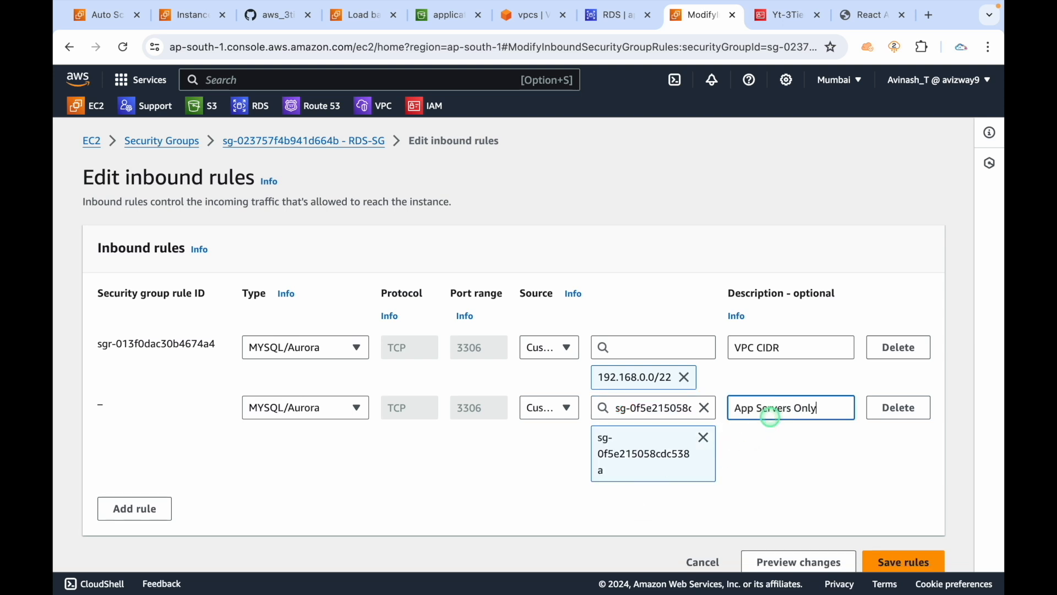
{"action": "left_click", "coordinate": [816, 462]}
{"action": "scroll", "coordinate": [820, 465], "scroll_direction": "down", "scroll_amount": 1}
{"action": "left_click", "coordinate": [901, 543]}
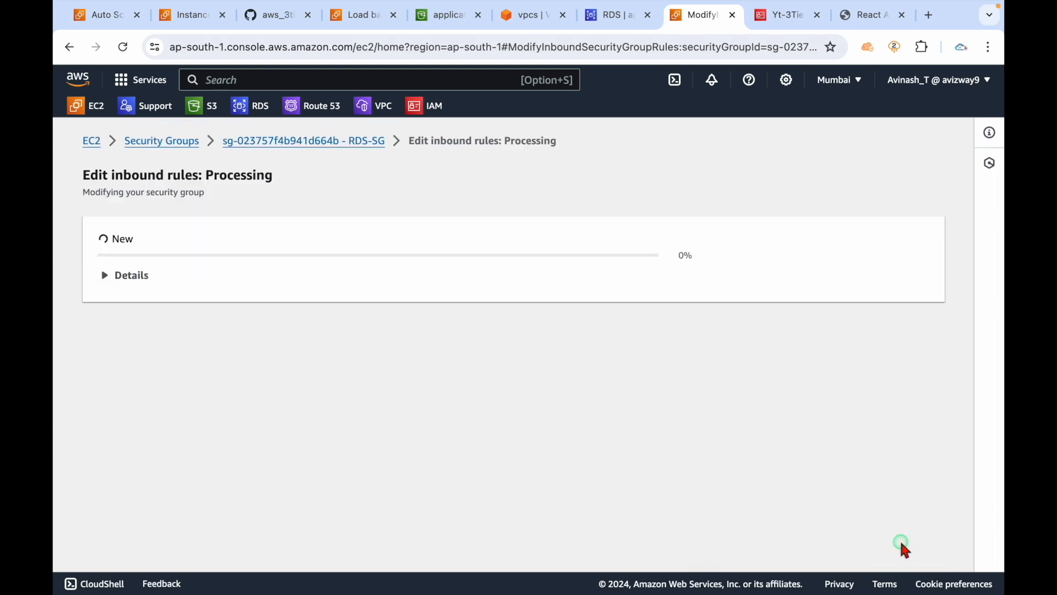
- Delete RDS-SG's 192.168.0.0/22 CIDR rule and save, leaving only the APP-SG rule
{"action": "scroll", "coordinate": [637, 378], "scroll_direction": "down", "scroll_amount": 3}
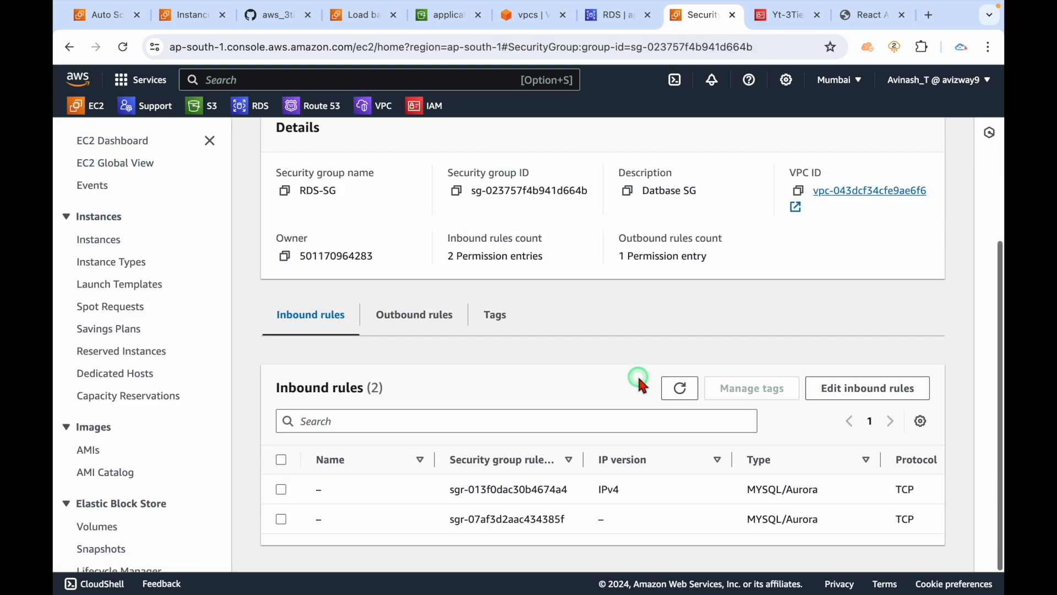
{"action": "left_click", "coordinate": [855, 393]}
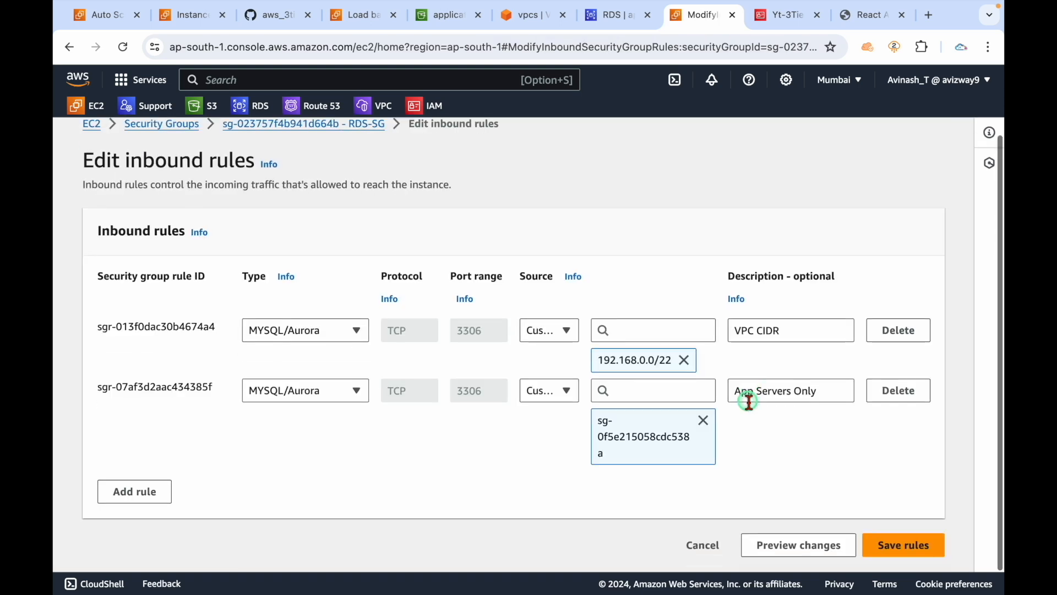
{"action": "left_click", "coordinate": [900, 331]}
{"action": "left_click", "coordinate": [906, 501]}
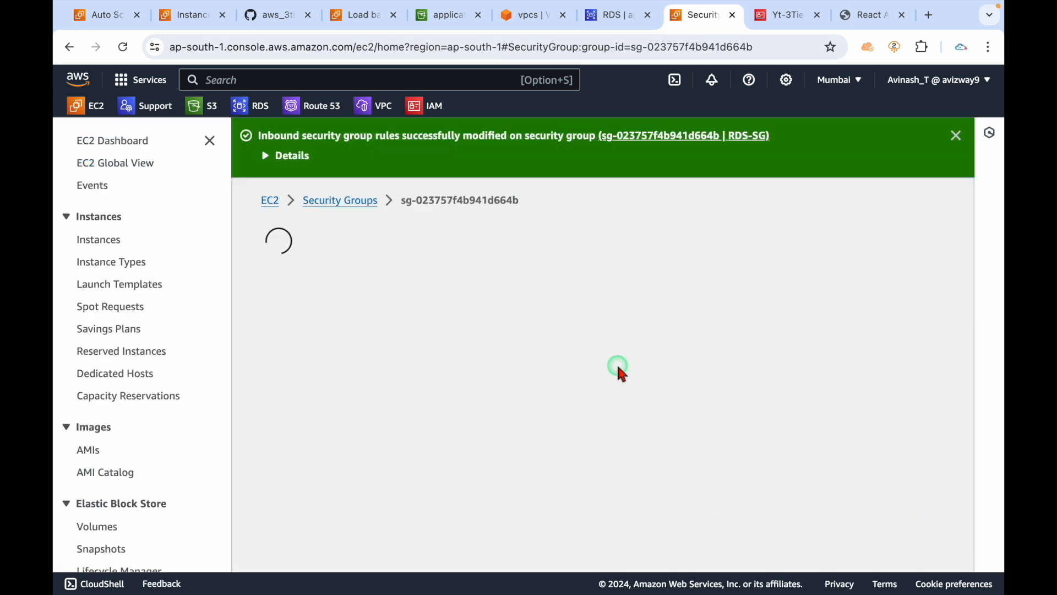
{"action": "left_click", "coordinate": [870, 18]}
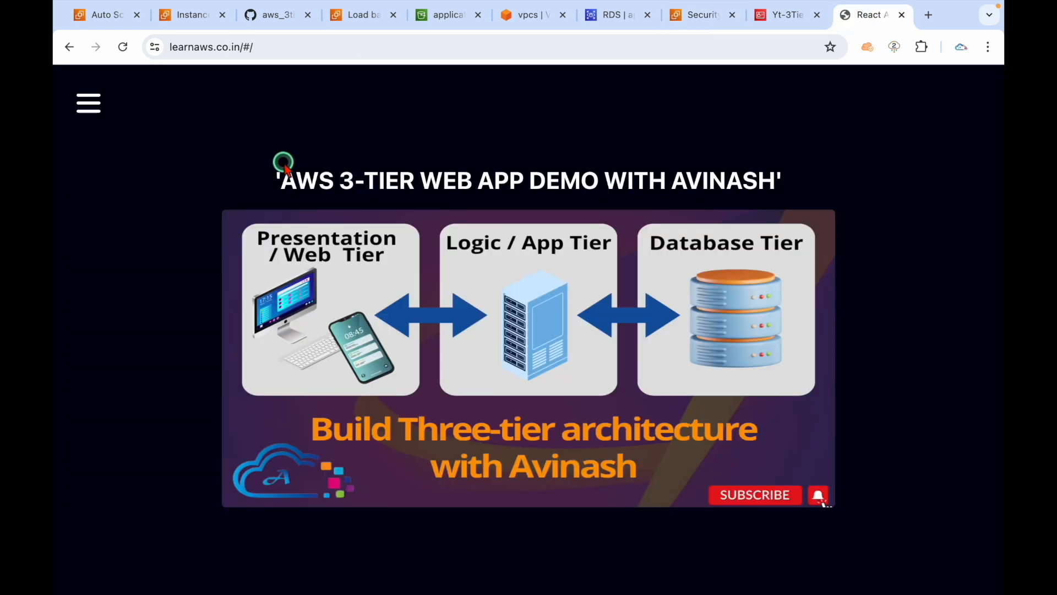
- Add a record with amount 234 and description qqq on the DB DEMO page
{"action": "left_click", "coordinate": [87, 103]}
{"action": "left_click", "coordinate": [199, 343]}
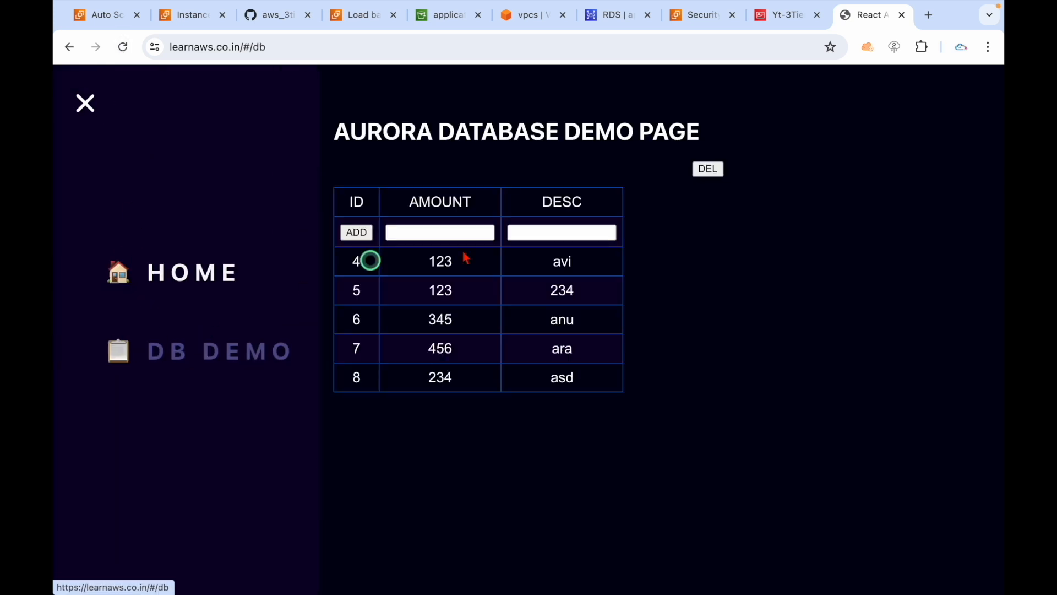
{"action": "left_click", "coordinate": [467, 236]}
{"action": "type", "text": "234"}
{"action": "left_click", "coordinate": [534, 230]}
{"action": "type", "text": "qqq"}
{"action": "left_click", "coordinate": [364, 233]}
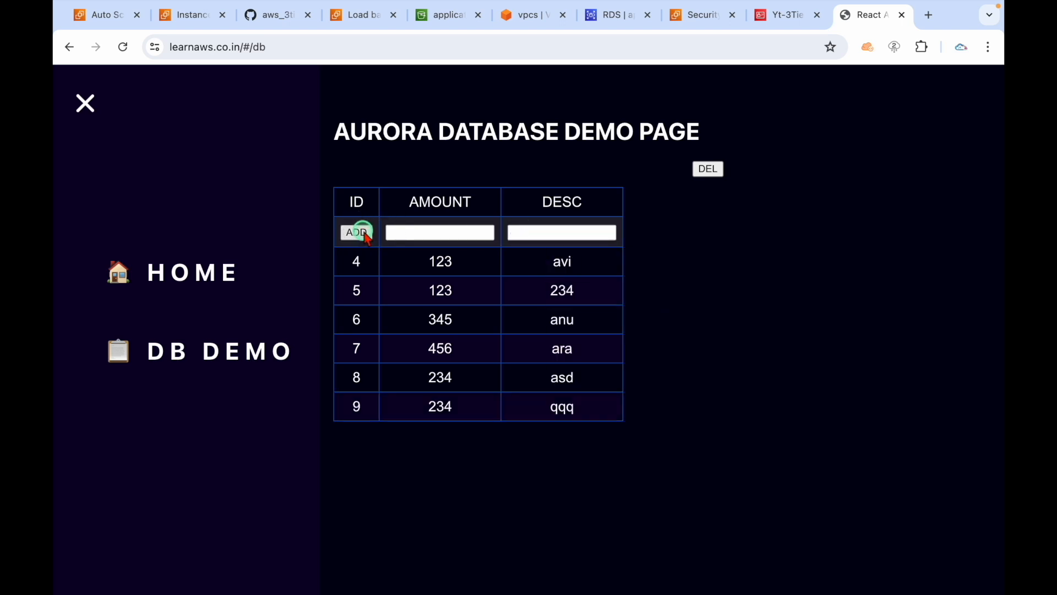
- Highlight the new row 9 values, then return to the RDS database page
{"action": "left_click_drag", "start_coordinate": [609, 422], "coordinate": [364, 422]}
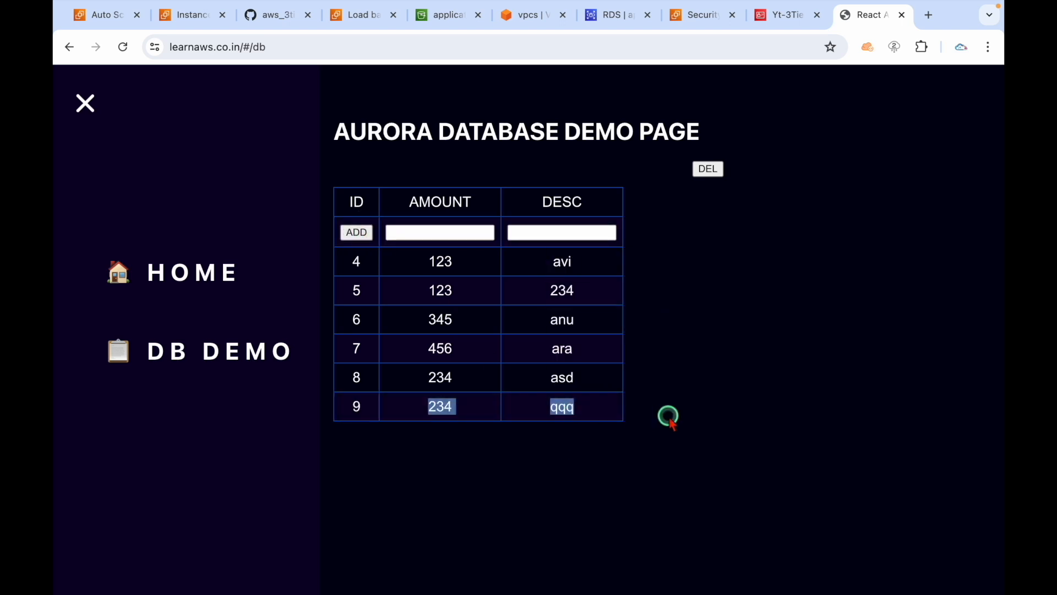
{"action": "left_click", "coordinate": [670, 418]}
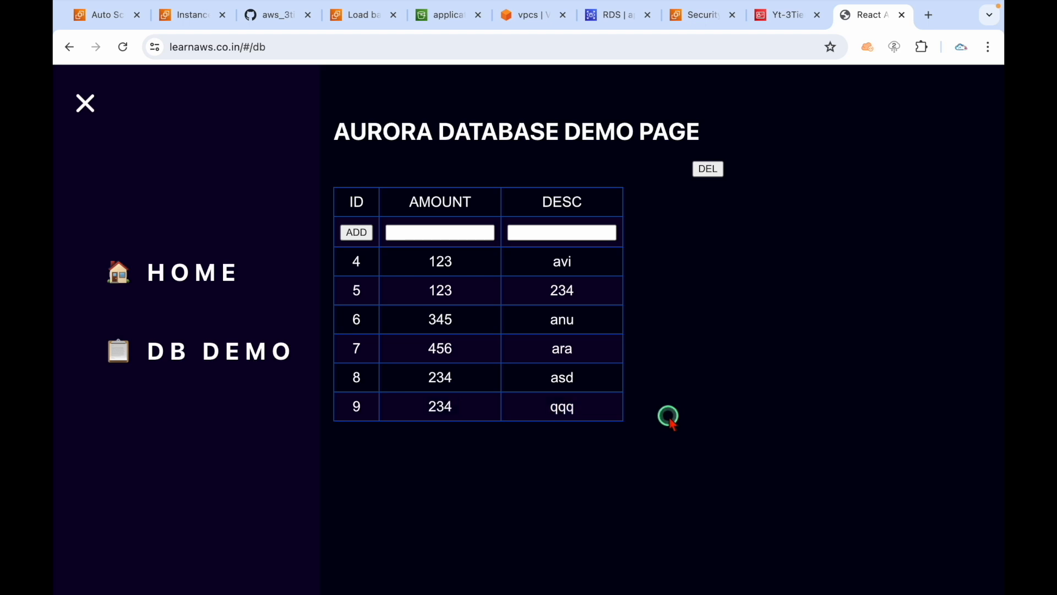
{"action": "left_click", "coordinate": [616, 17]}
{"action": "left_click_drag", "start_coordinate": [325, 213], "coordinate": [371, 406]}
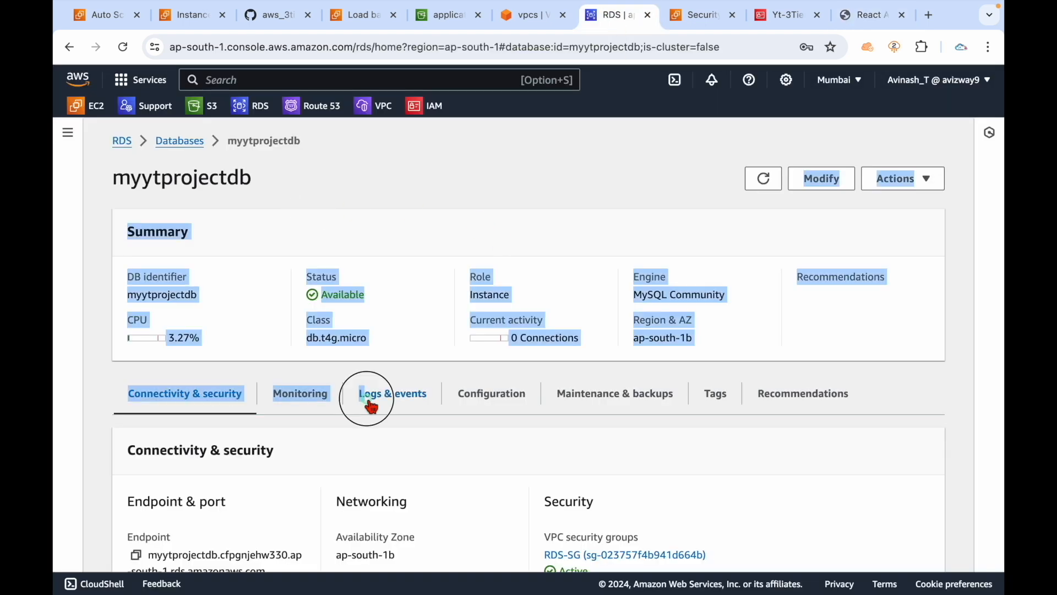
- Open App-Tier instance i-033408a14b612e838 and view its security groups and rules
{"action": "left_click", "coordinate": [424, 215]}
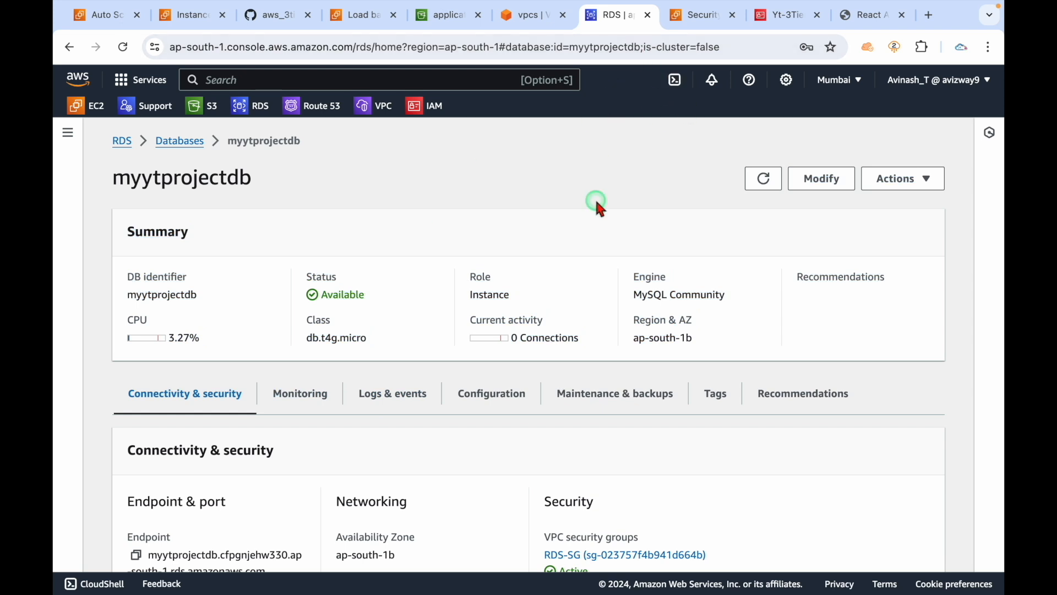
{"action": "left_click", "coordinate": [196, 16]}
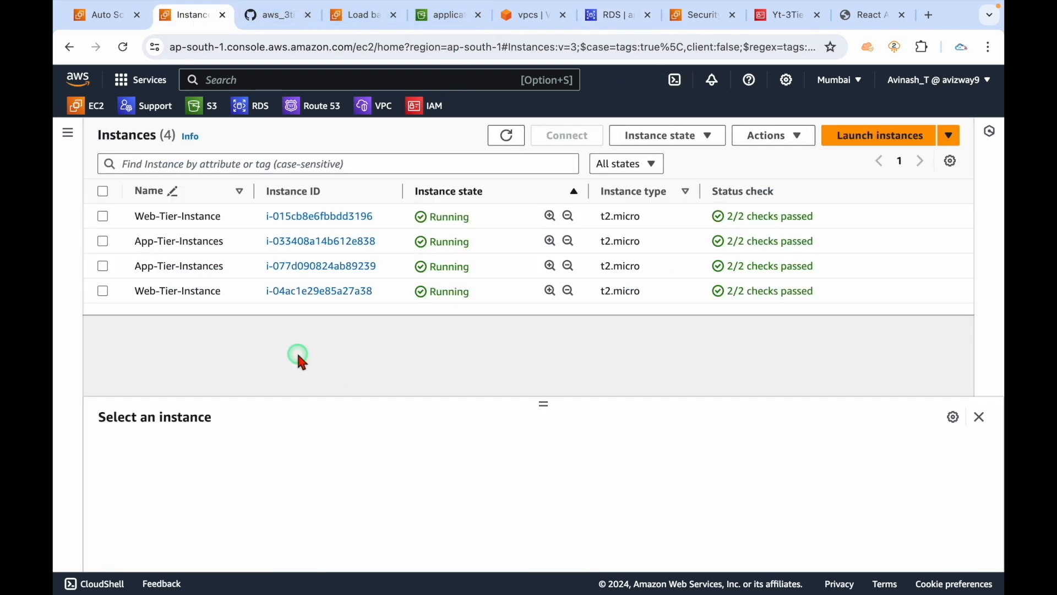
{"action": "left_click", "coordinate": [104, 242]}
{"action": "left_click", "coordinate": [104, 266]}
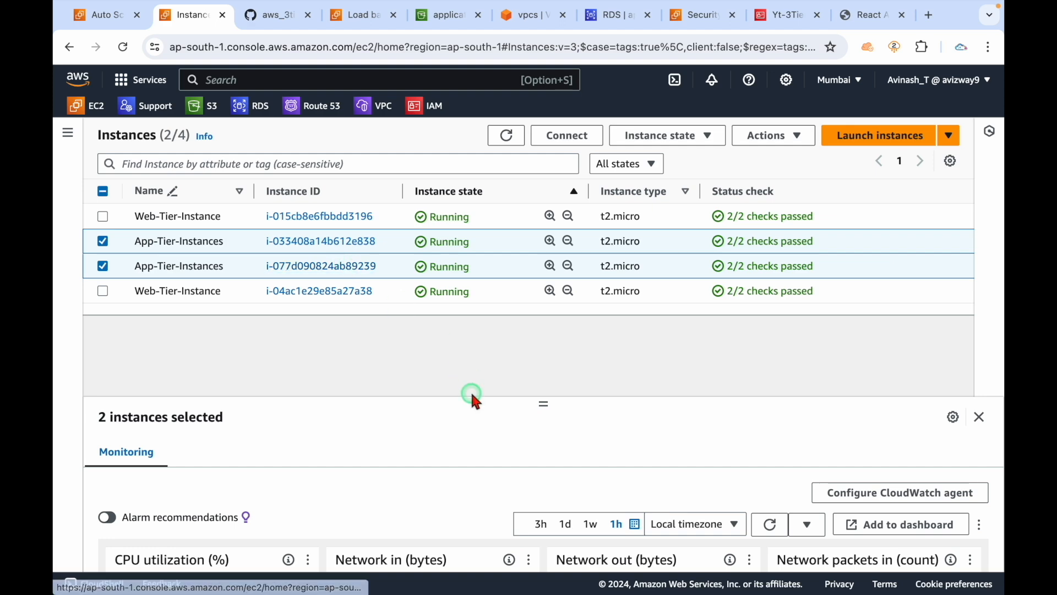
{"action": "left_click", "coordinate": [103, 241]}
{"action": "left_click", "coordinate": [289, 243]}
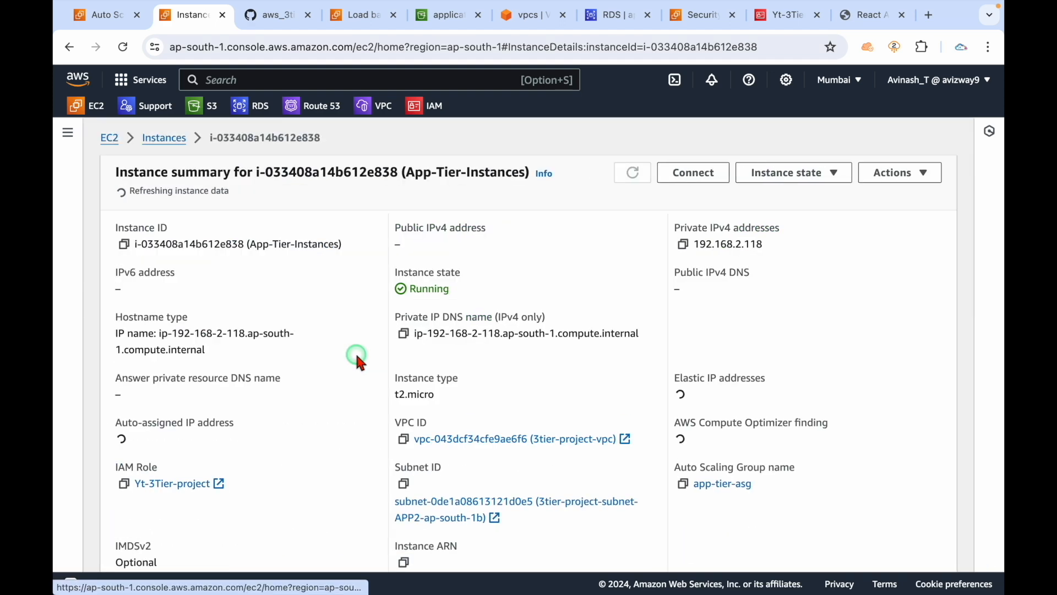
{"action": "scroll", "coordinate": [355, 351], "scroll_direction": "down", "scroll_amount": 10}
{"action": "left_click", "coordinate": [406, 175]}
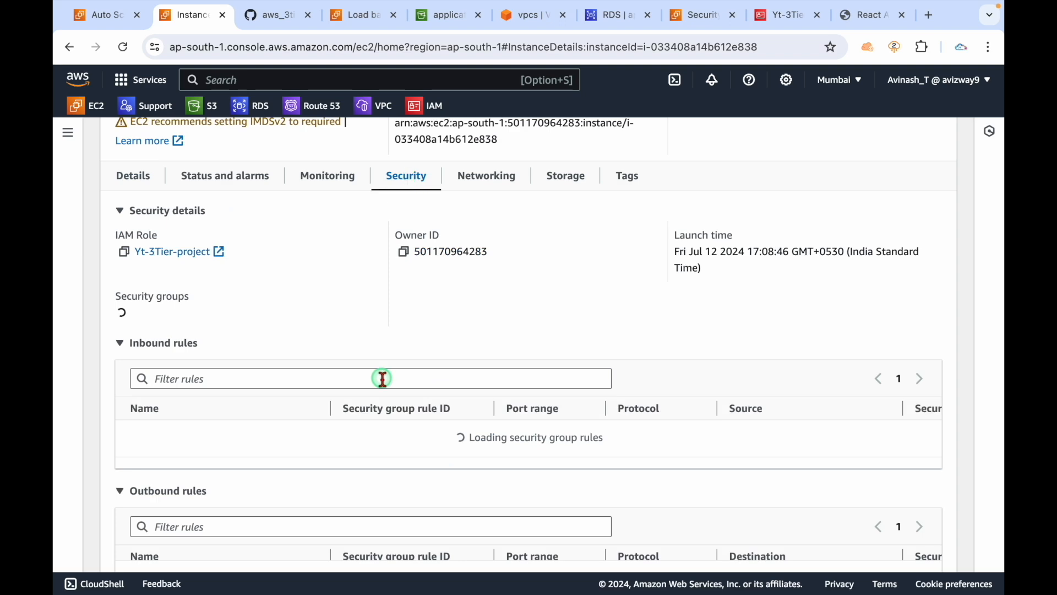
{"action": "scroll", "coordinate": [383, 378], "scroll_direction": "down", "scroll_amount": 2}
{"action": "scroll", "coordinate": [387, 347], "scroll_direction": "up", "scroll_amount": 3}
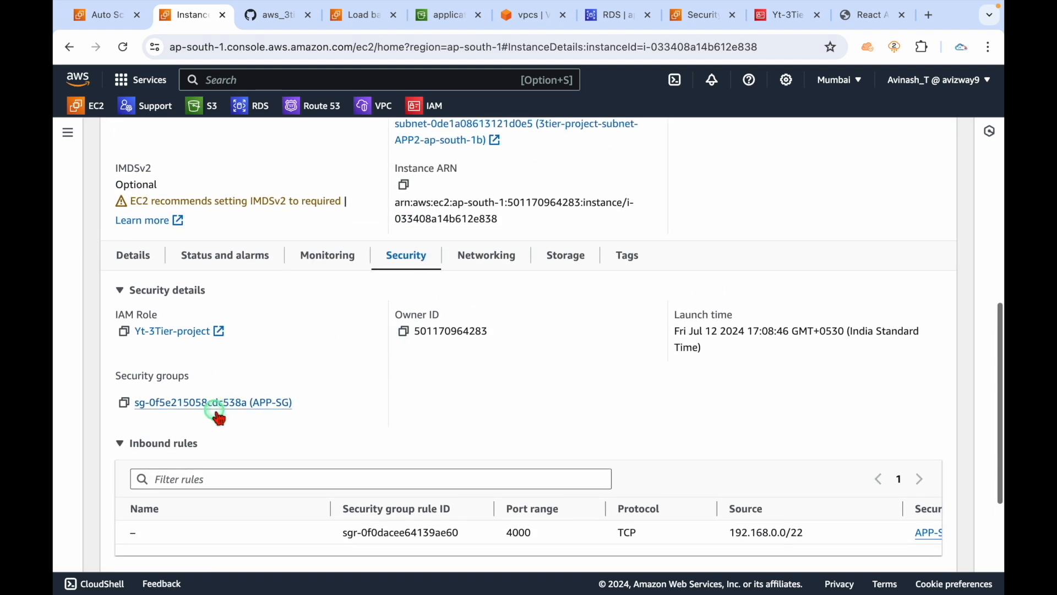
- Open the APP-SG security group and inspect its TCP 4000 rule from 192.168.0.0/22
{"action": "left_click", "coordinate": [216, 406], "text": "super"}
{"action": "key", "text": "ctrl+Tab"}
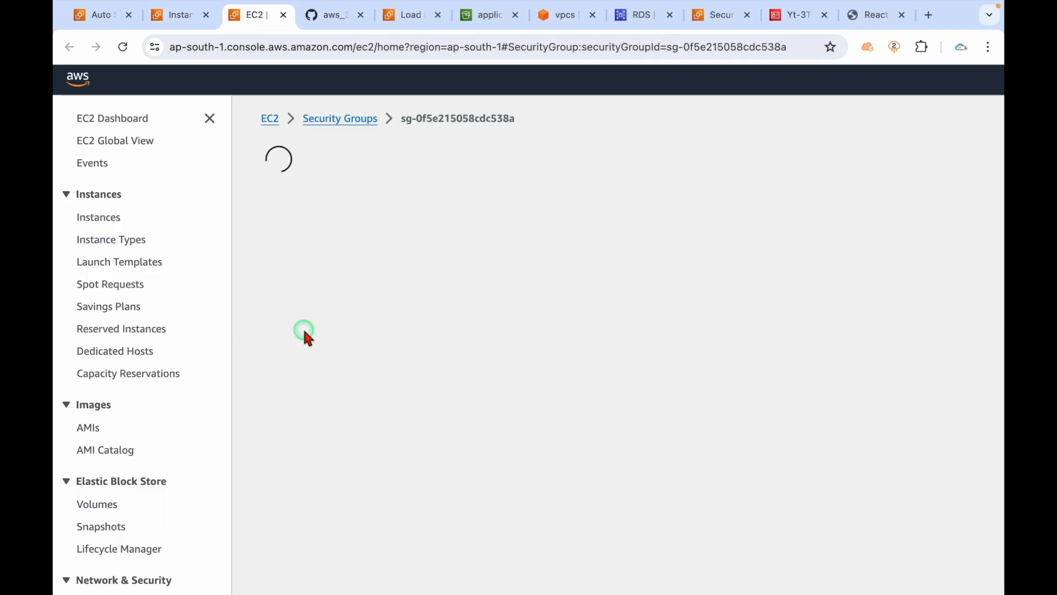
{"action": "scroll", "coordinate": [513, 361], "scroll_direction": "down", "scroll_amount": 2}
{"action": "scroll", "coordinate": [744, 508], "scroll_direction": "right", "scroll_amount": 5}
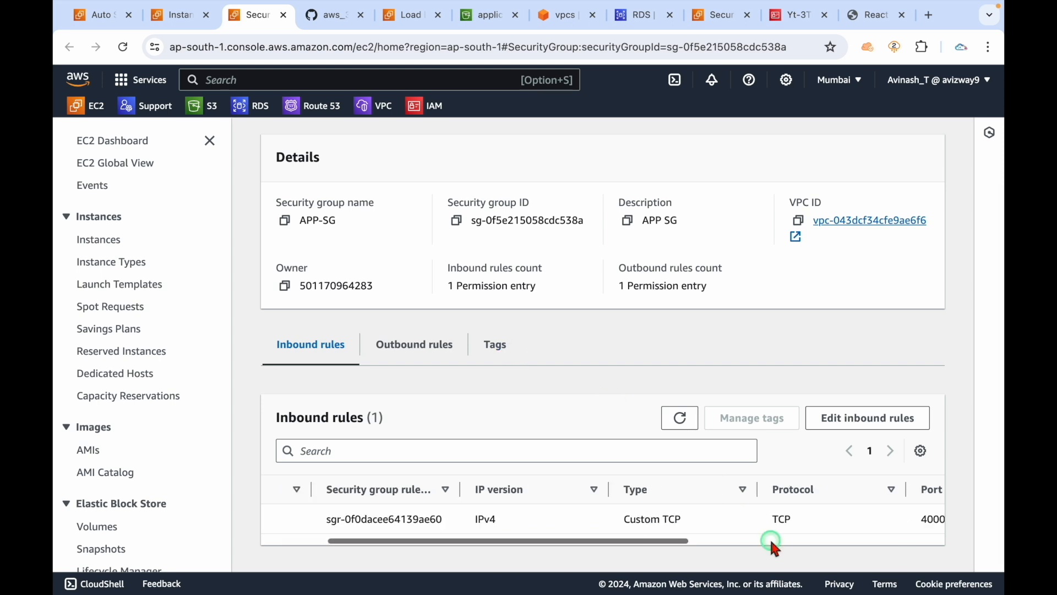
{"action": "left_click_drag", "start_coordinate": [575, 523], "coordinate": [720, 520]}
{"action": "left_click", "coordinate": [721, 520]}
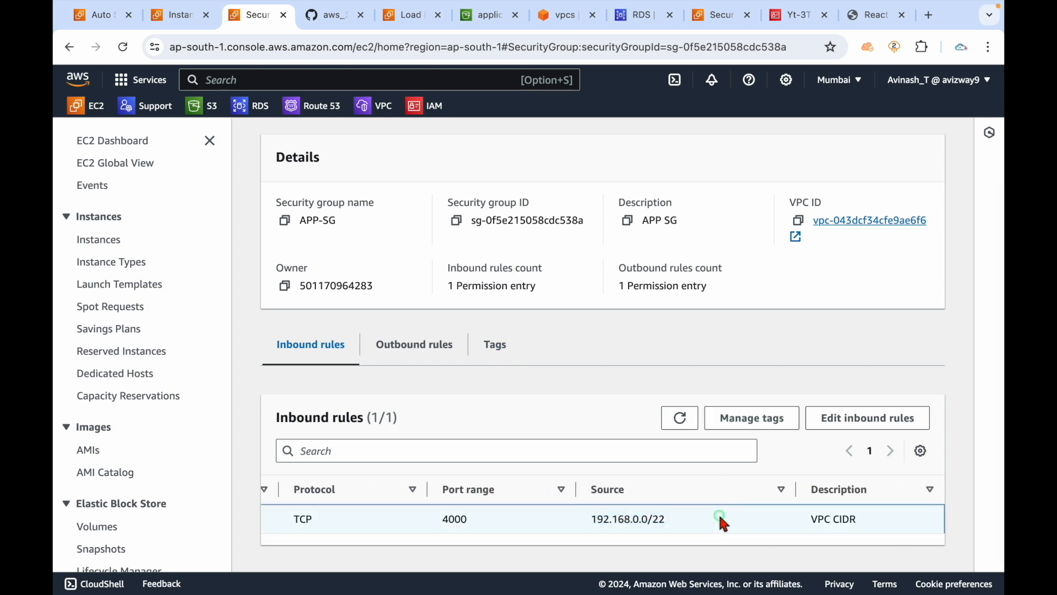
{"action": "left_click", "coordinate": [216, 146]}
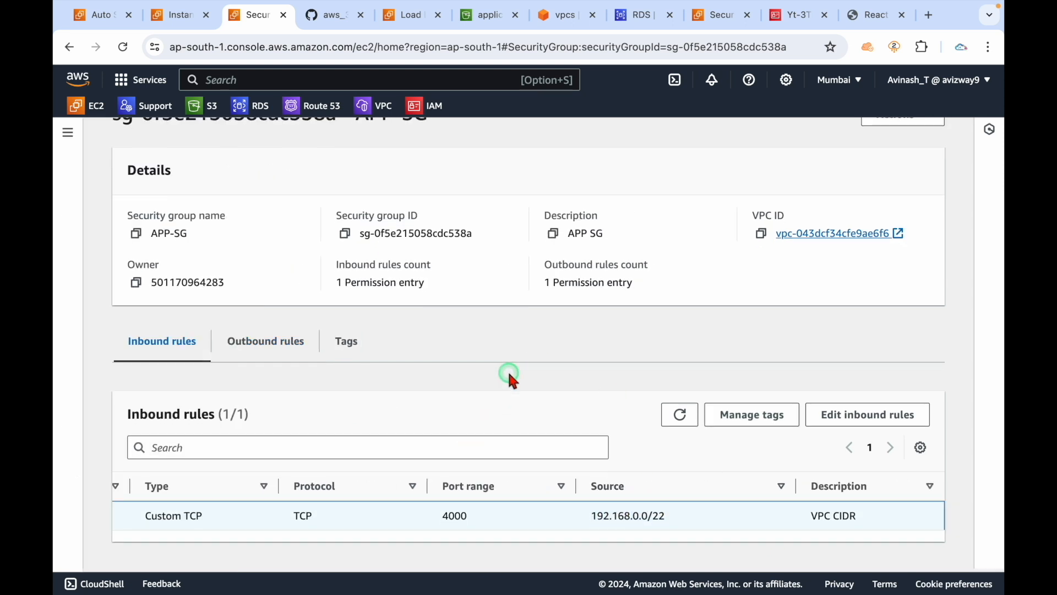
{"action": "scroll", "coordinate": [509, 518], "scroll_direction": "left", "scroll_amount": 3}
{"action": "scroll", "coordinate": [511, 520], "scroll_direction": "left", "scroll_amount": 3}
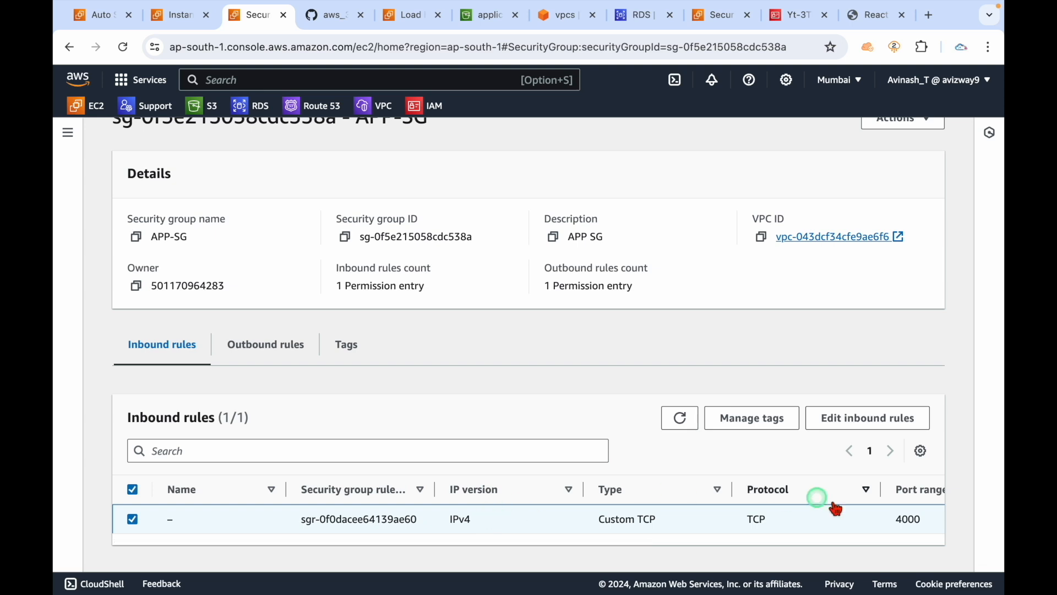
{"action": "scroll", "coordinate": [819, 526], "scroll_direction": "right", "scroll_amount": 5}
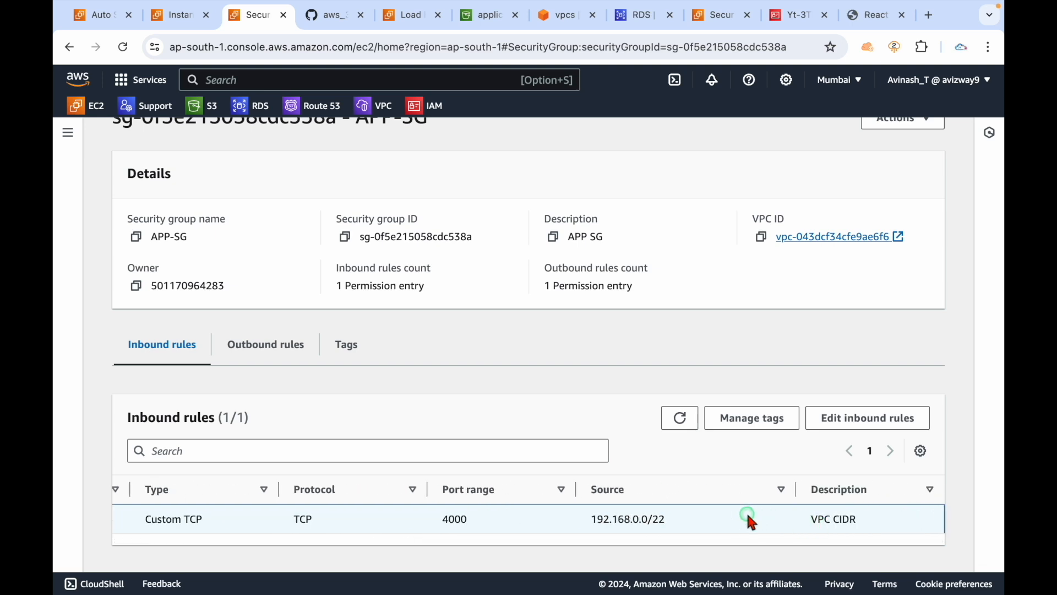
{"action": "left_click", "coordinate": [851, 424]}
- Add a Custom TCP inbound rule to APP-SG with the Int-alb security group as source
{"action": "left_click", "coordinate": [159, 417]}
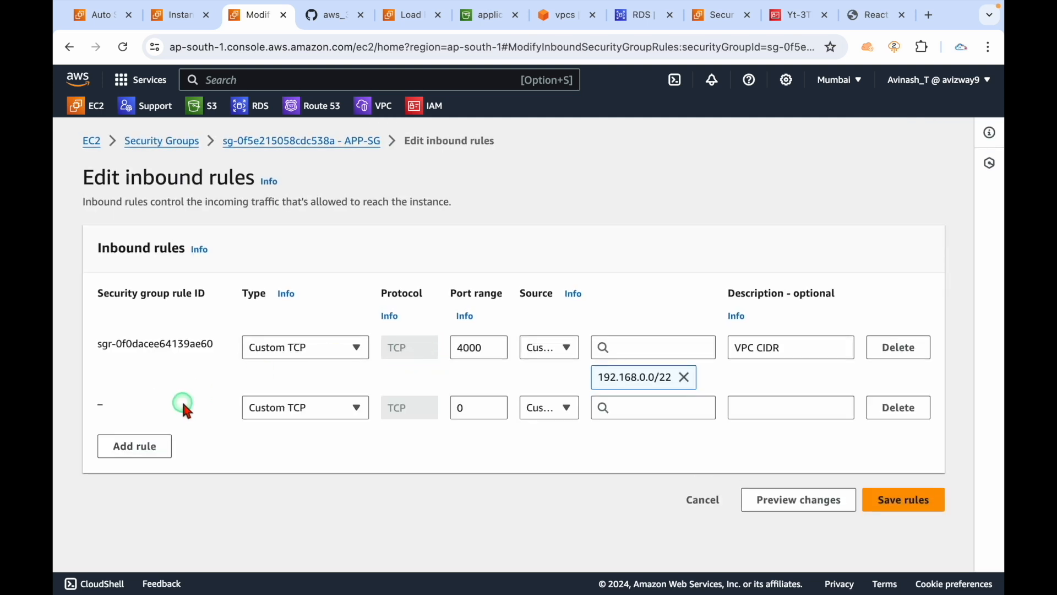
{"action": "left_click", "coordinate": [337, 408]}
{"action": "left_click", "coordinate": [337, 409]}
{"action": "double_click", "coordinate": [467, 408]}
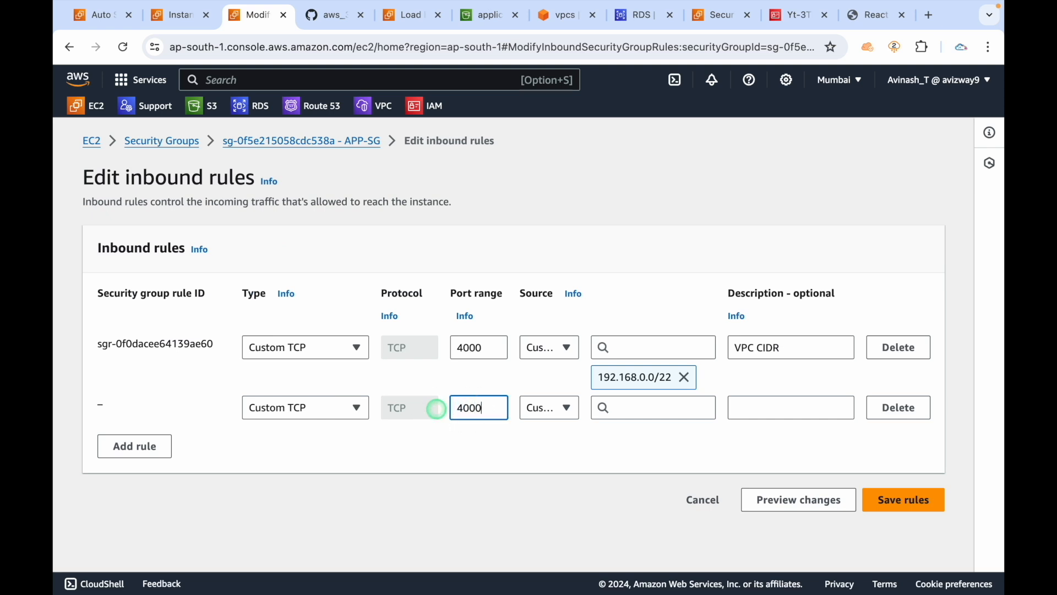
{"action": "left_click", "coordinate": [646, 409]}
{"action": "type", "text": "sg"}
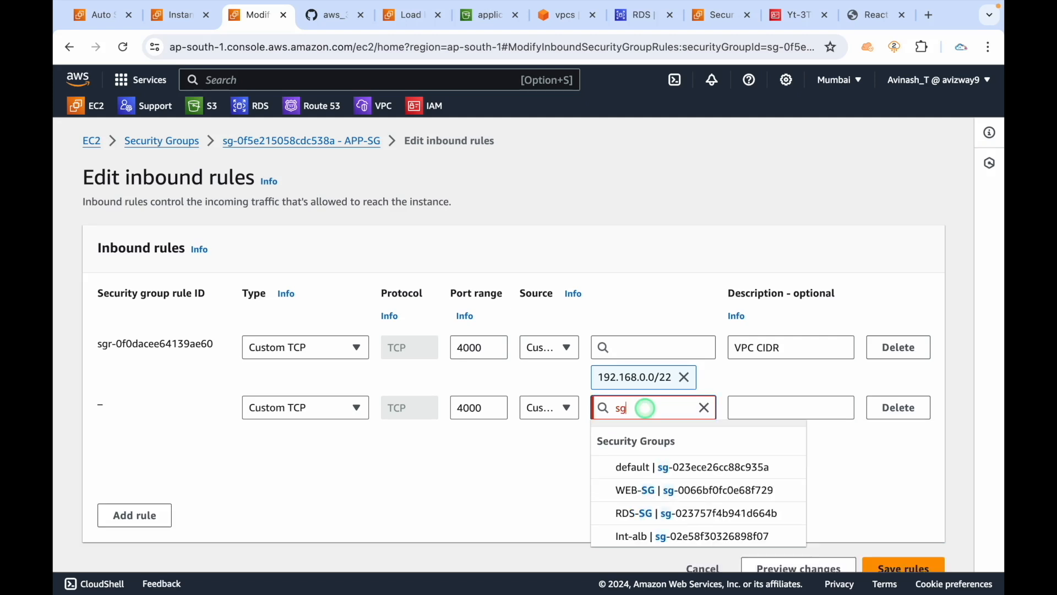
{"action": "scroll", "coordinate": [623, 468], "scroll_direction": "down", "scroll_amount": 1}
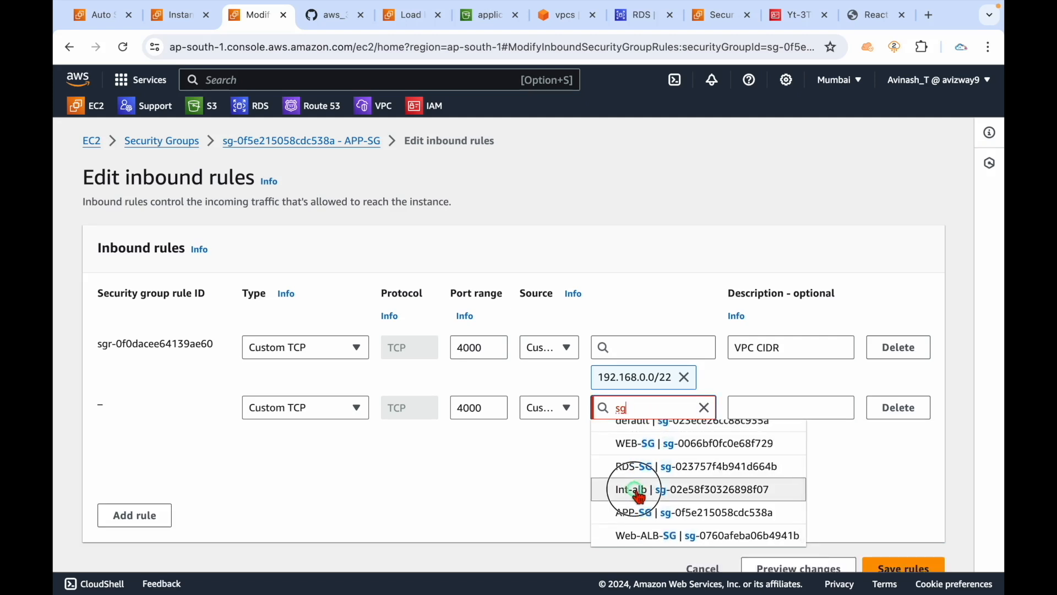
{"action": "left_click", "coordinate": [633, 492]}
{"action": "left_click", "coordinate": [482, 456]}
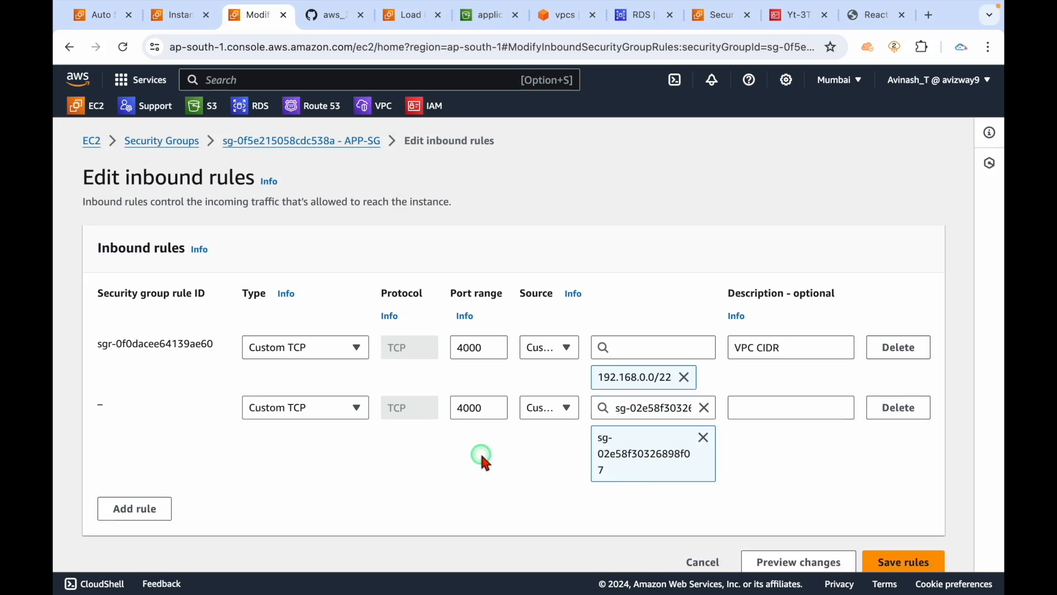
- Delete the first inbound rule, save APP-SG, then check the demo site and implementation steps
{"action": "left_click", "coordinate": [894, 355]}
{"action": "left_click", "coordinate": [909, 499]}
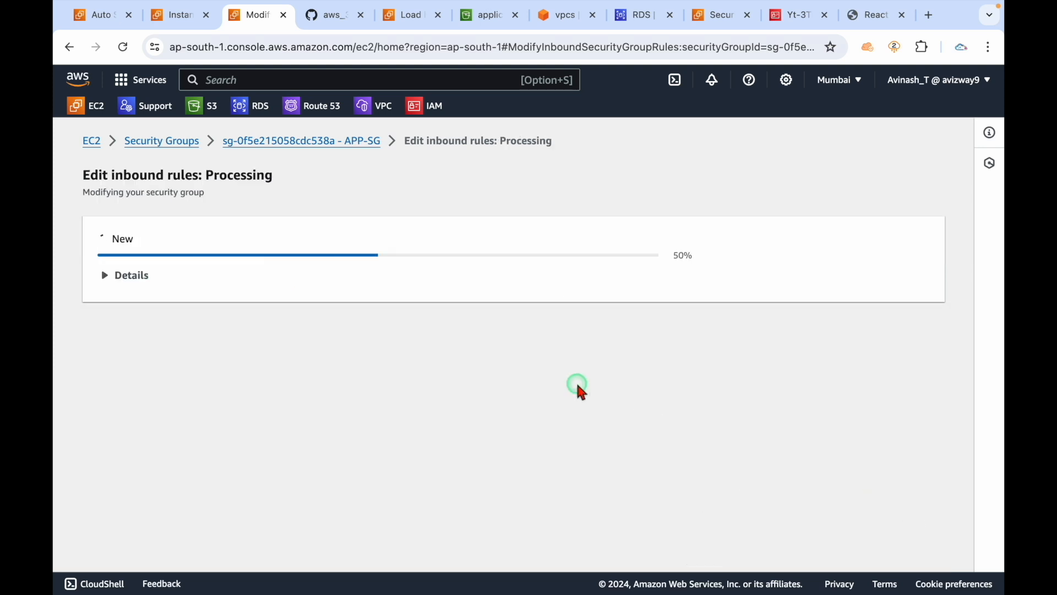
{"action": "left_click", "coordinate": [875, 16]}
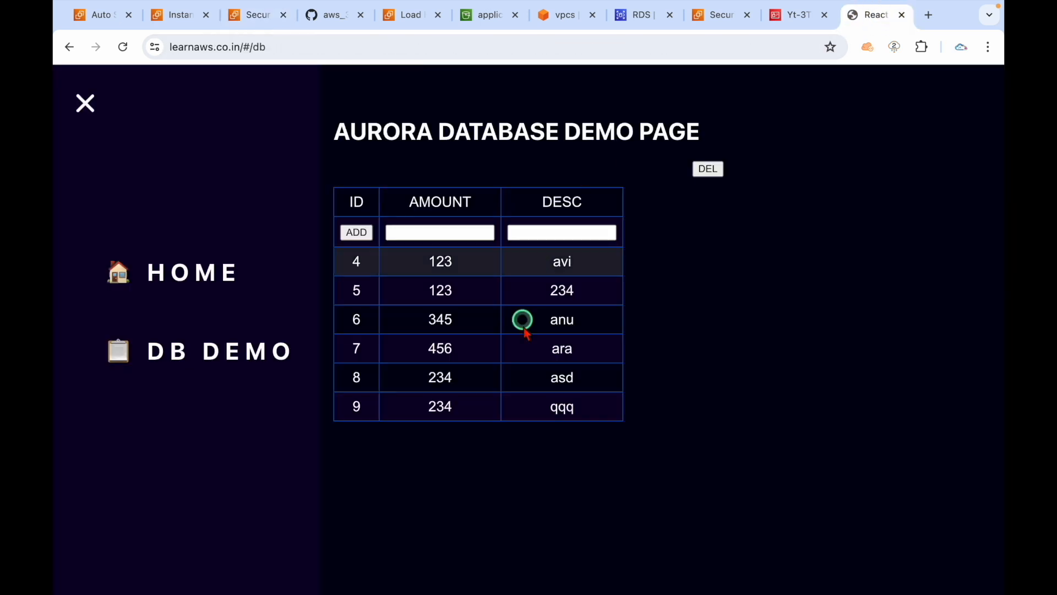
{"action": "left_click", "coordinate": [325, 21]}
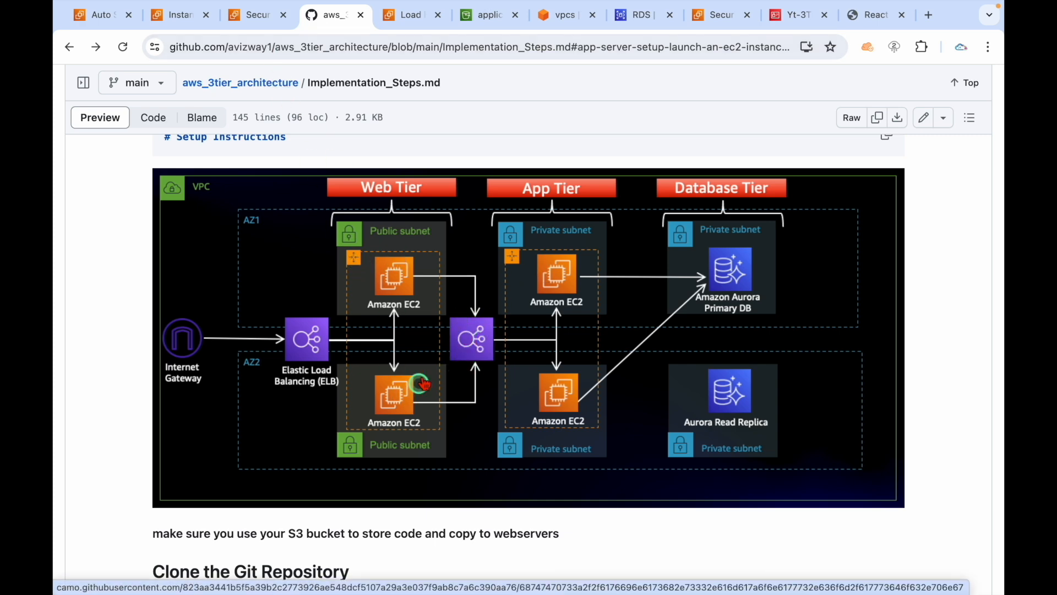
{"action": "left_click", "coordinate": [170, 20]}
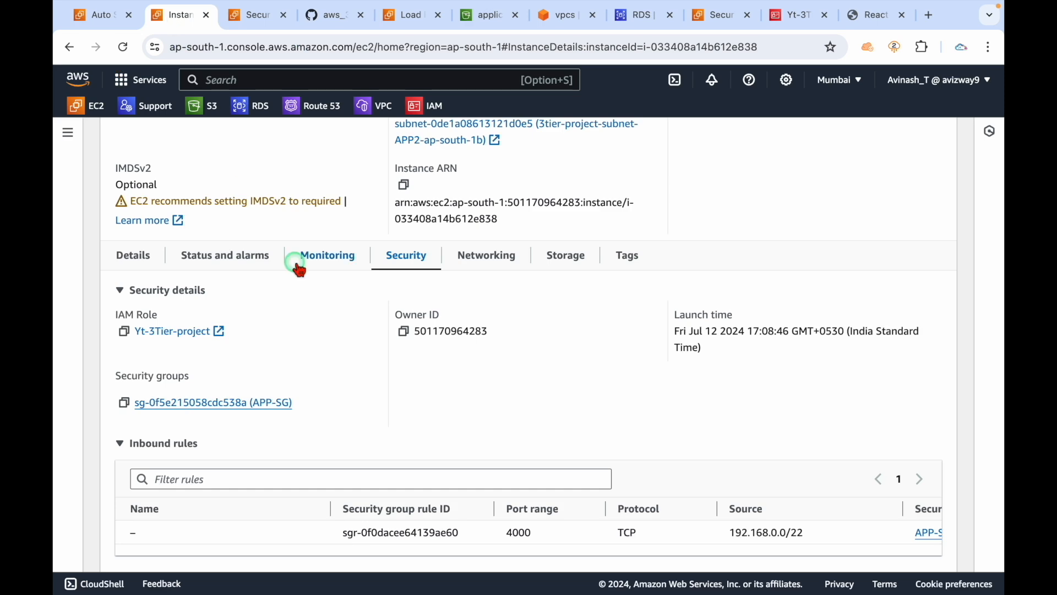
- Refresh instances, open the Web-Tier instance's security details and its WEB-SG group's three port-80 rules
{"action": "scroll", "coordinate": [297, 267], "scroll_direction": "up", "scroll_amount": 10}
{"action": "left_click", "coordinate": [165, 137]}
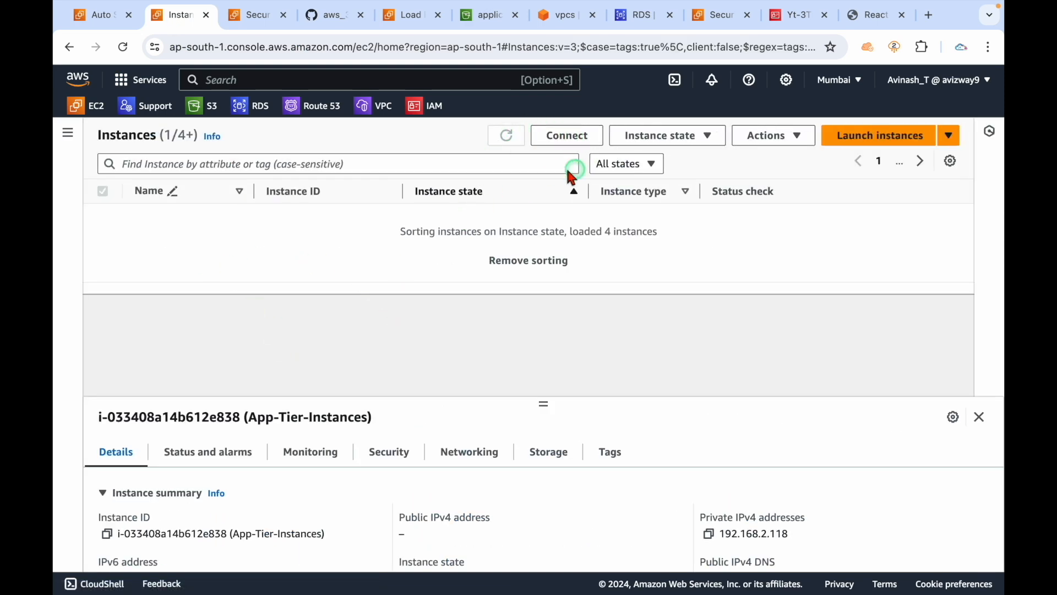
{"action": "left_click", "coordinate": [518, 146]}
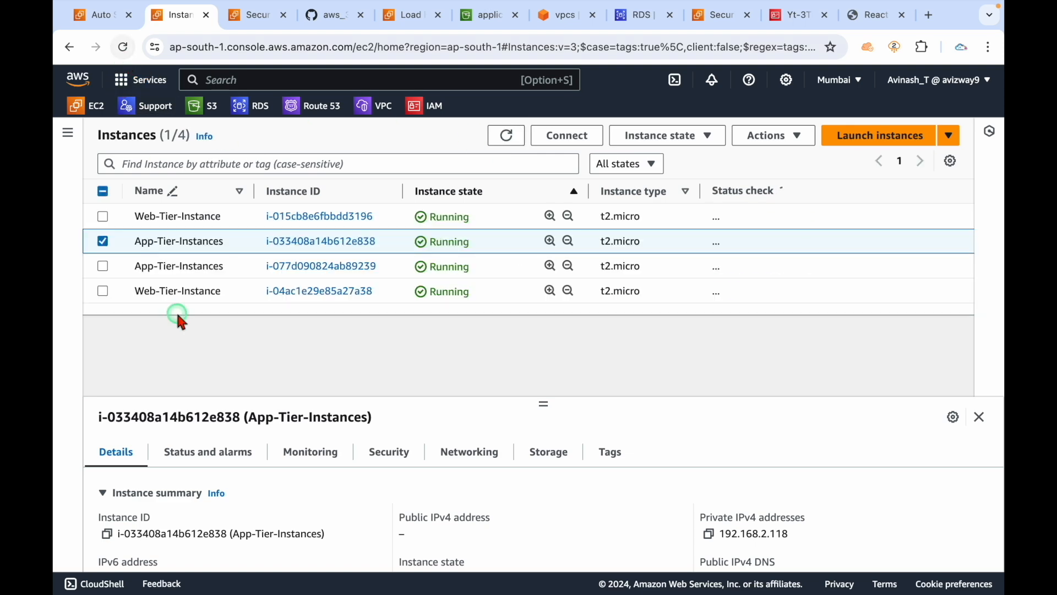
{"action": "left_click", "coordinate": [103, 241]}
{"action": "left_click", "coordinate": [303, 217]}
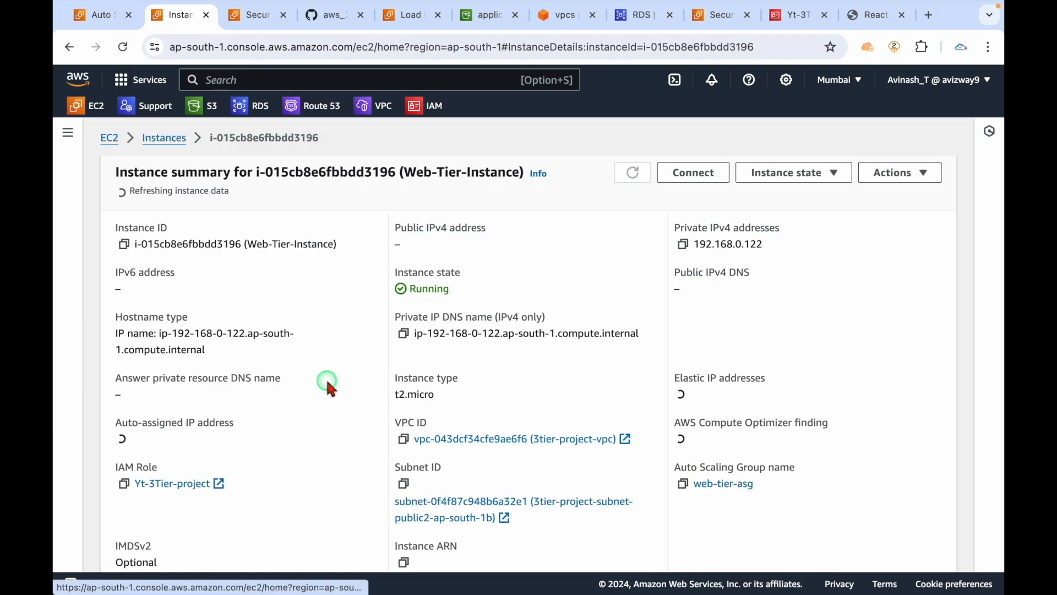
{"action": "scroll", "coordinate": [327, 385], "scroll_direction": "down", "scroll_amount": 7}
{"action": "left_click", "coordinate": [417, 231]}
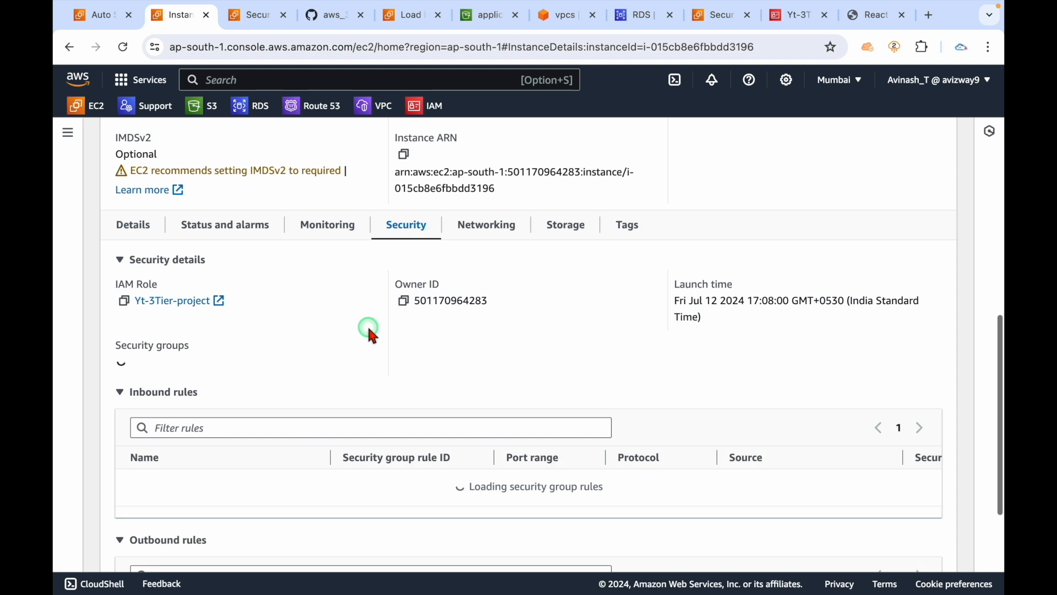
{"action": "scroll", "coordinate": [373, 333], "scroll_direction": "down", "scroll_amount": 2}
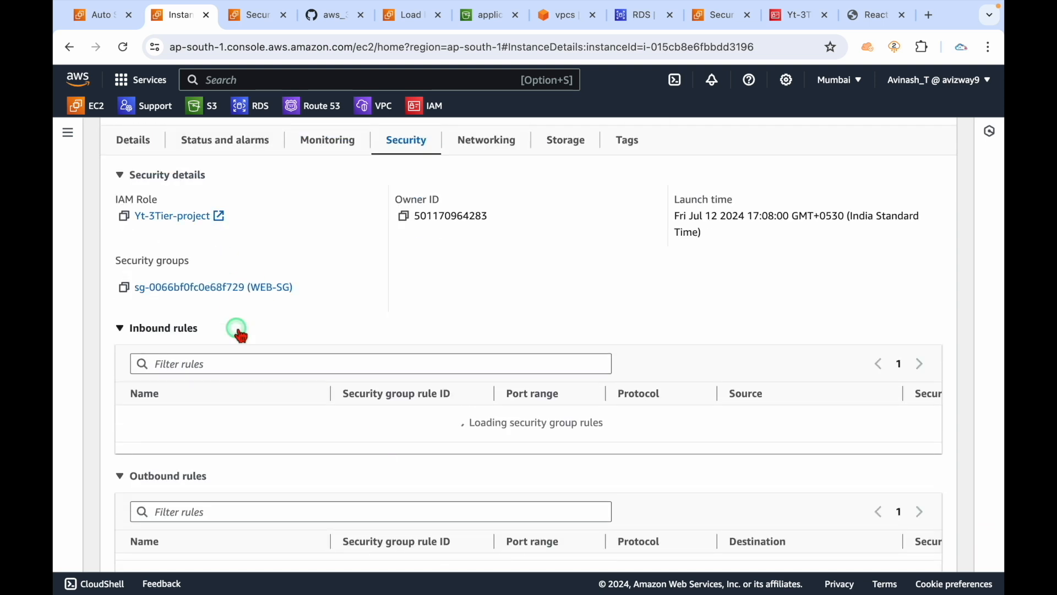
{"action": "left_click", "coordinate": [218, 287], "text": "ctrl"}
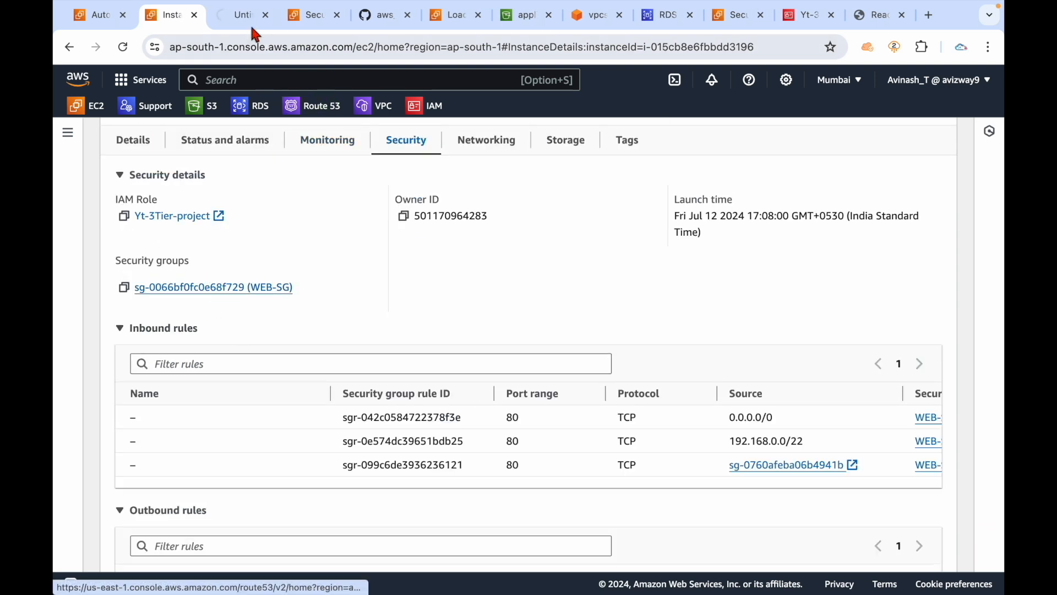
{"action": "left_click", "coordinate": [251, 17]}
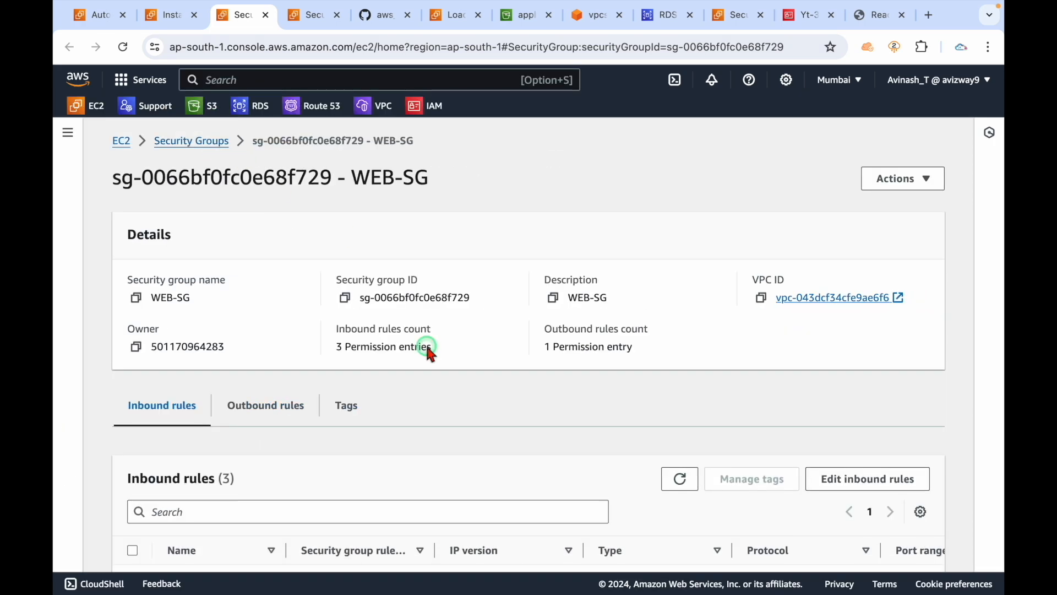
{"action": "scroll", "coordinate": [427, 349], "scroll_direction": "down", "scroll_amount": 3}
- Delete WEB-SG's 0.0.0.0/0 and Piping to ELB inbound rules
{"action": "left_click", "coordinate": [878, 360]}
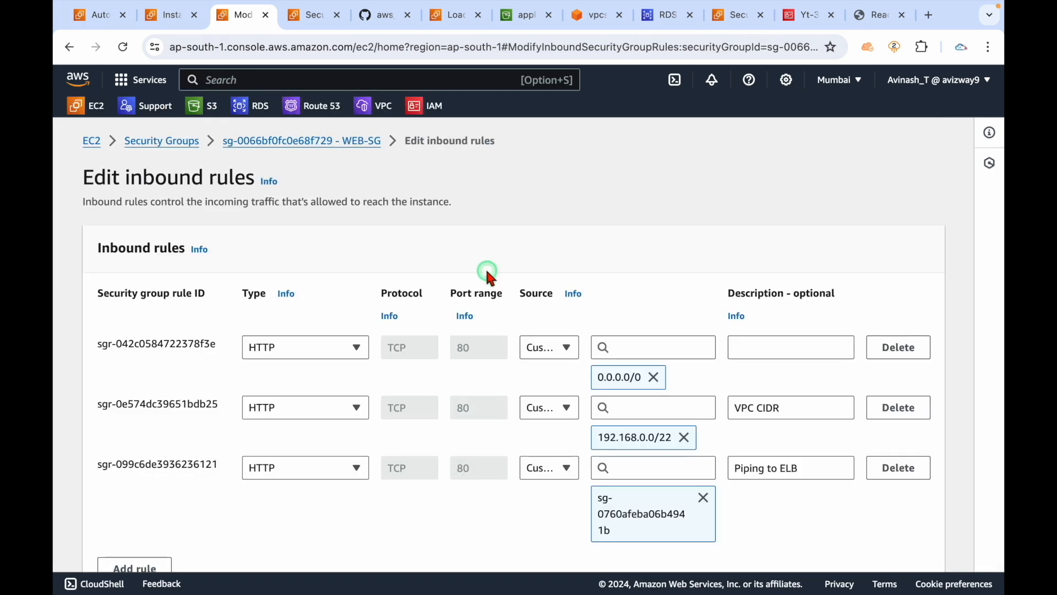
{"action": "left_click", "coordinate": [898, 352]}
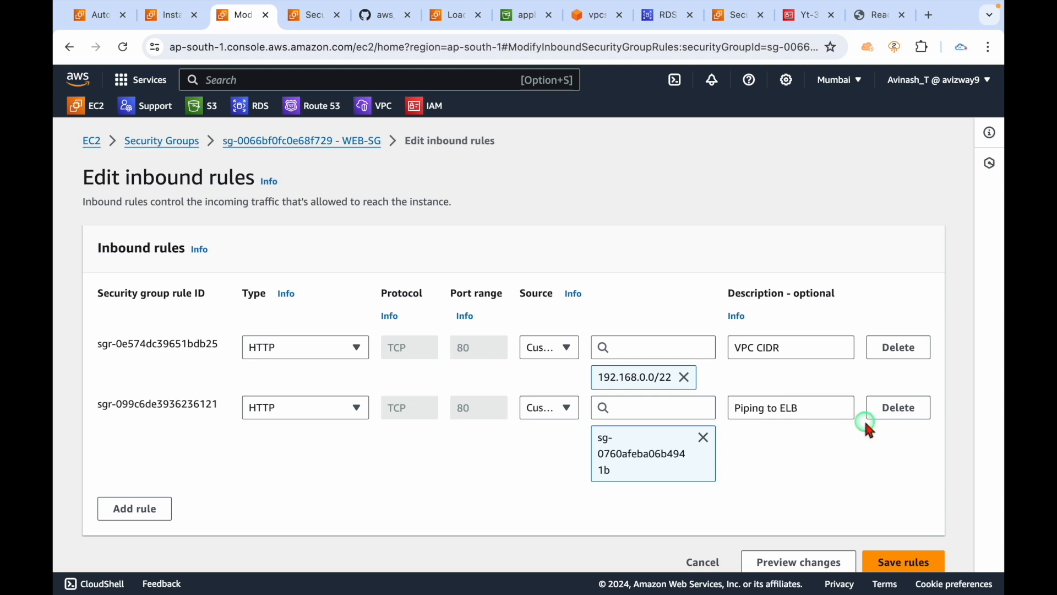
{"action": "left_click", "coordinate": [891, 408]}
- Add an HTTP rule sourced from Web-ALB-SG and save WEB-SG's inbound rules
{"action": "left_click", "coordinate": [142, 419]}
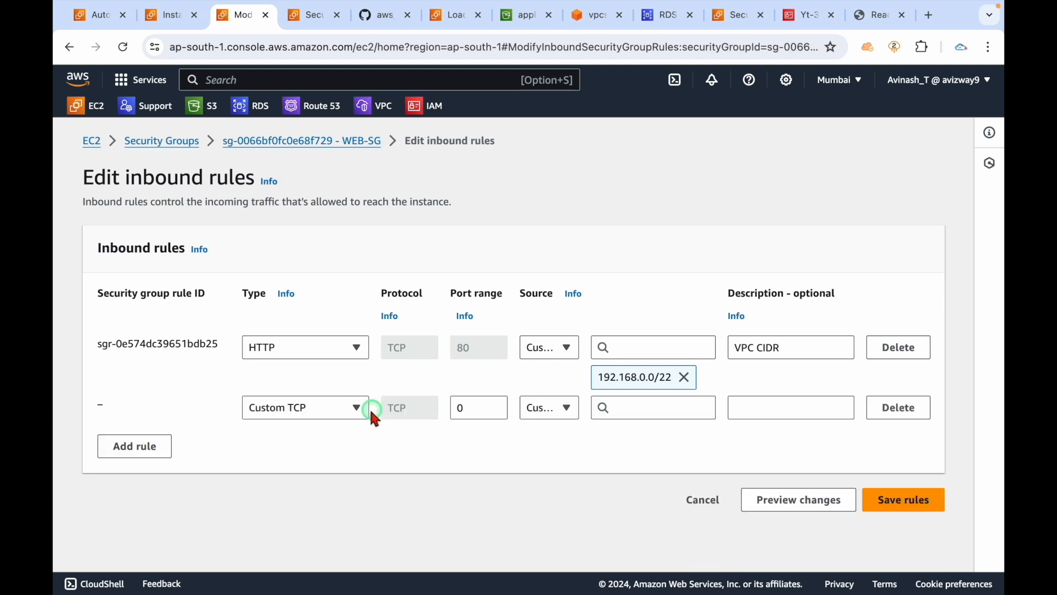
{"action": "left_click", "coordinate": [343, 411]}
{"action": "type", "text": "http"}
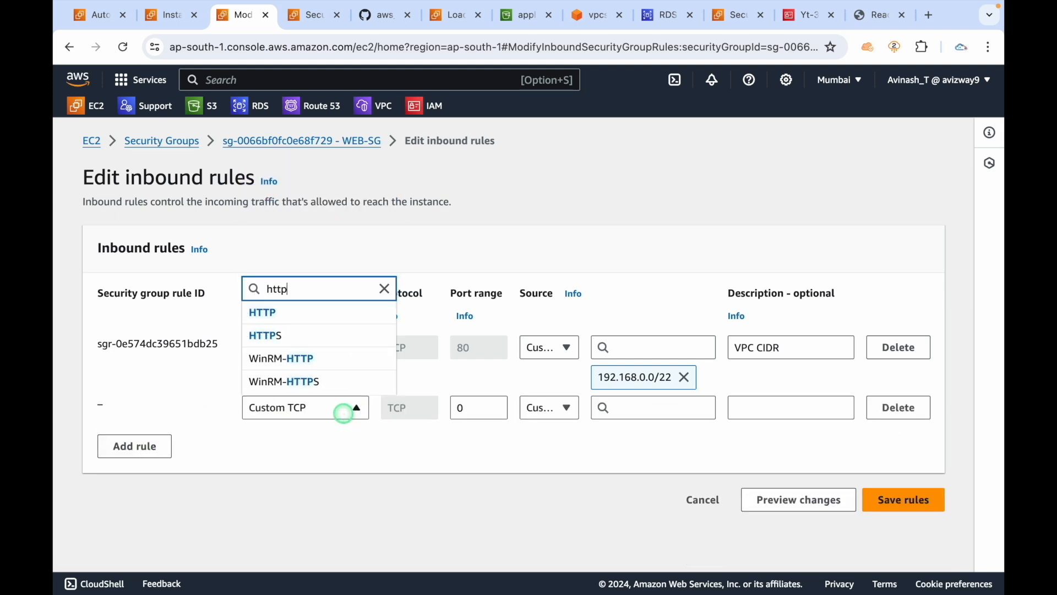
{"action": "left_click", "coordinate": [278, 314]}
{"action": "left_click", "coordinate": [595, 407]}
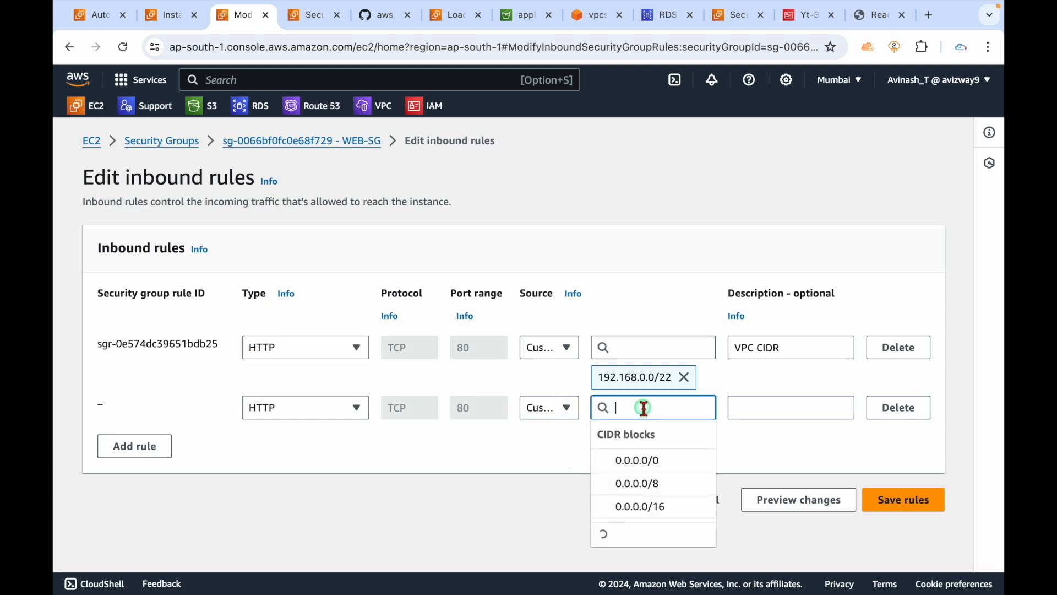
{"action": "type", "text": "sg"}
{"action": "scroll", "coordinate": [695, 498], "scroll_direction": "down", "scroll_amount": 2}
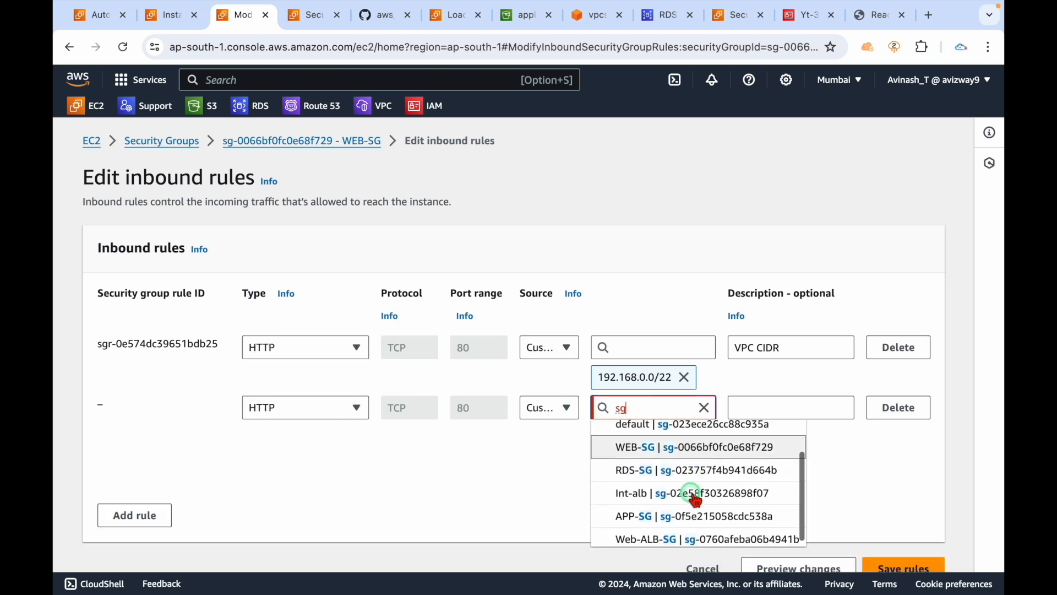
{"action": "left_click", "coordinate": [656, 534]}
{"action": "scroll", "coordinate": [821, 474], "scroll_direction": "down", "scroll_amount": 1}
{"action": "left_click", "coordinate": [902, 546]}
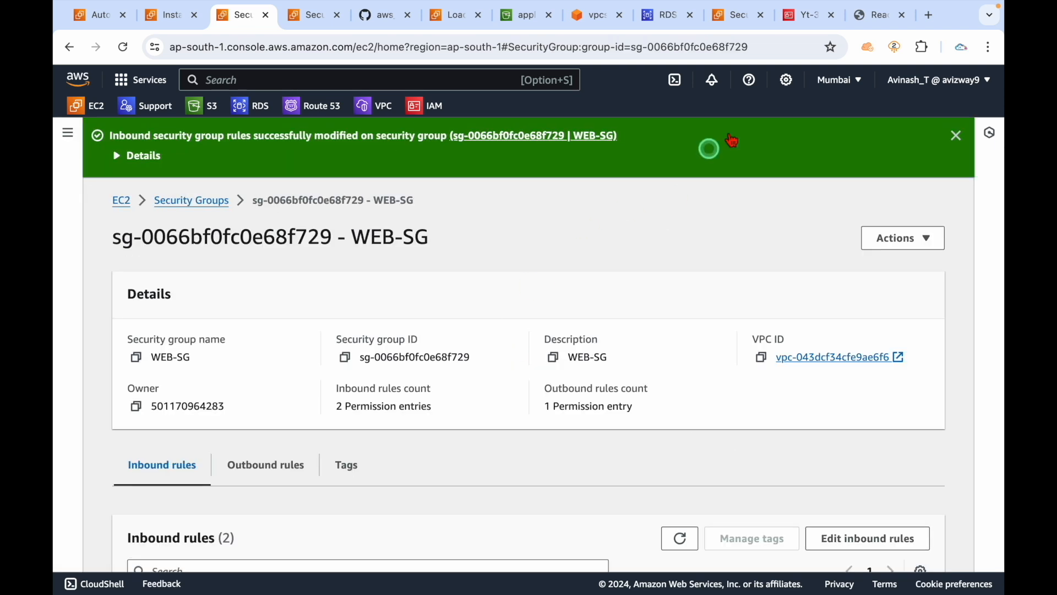
{"action": "left_click", "coordinate": [880, 15]}
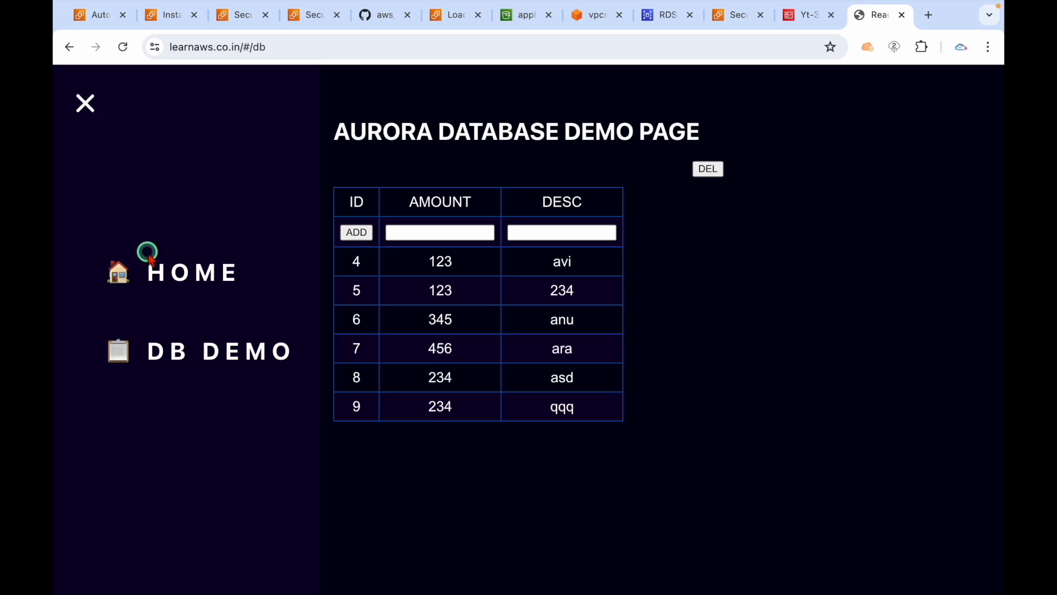
- Add a record with amount 34578 and a name as its description on the DB demo page
{"action": "left_click", "coordinate": [187, 273]}
{"action": "left_click", "coordinate": [124, 47]}
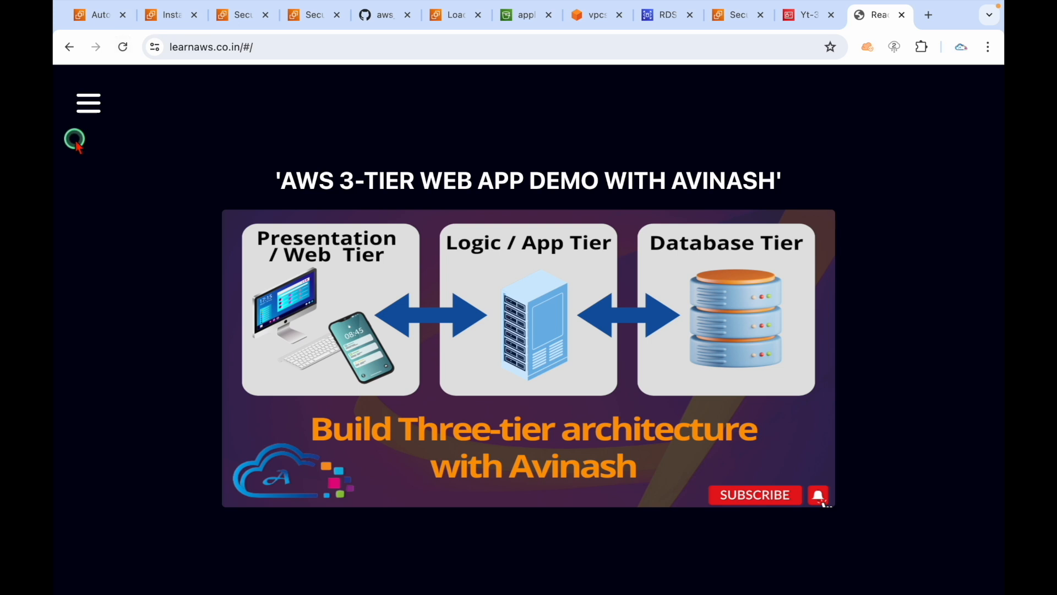
{"action": "left_click", "coordinate": [88, 103]}
{"action": "left_click", "coordinate": [184, 352]}
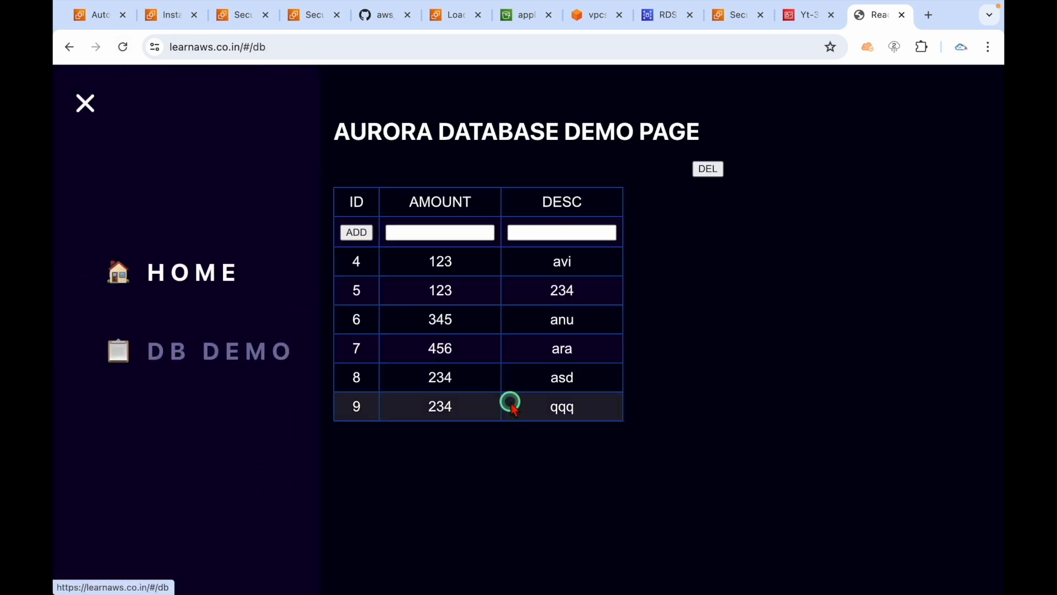
{"action": "left_click", "coordinate": [437, 230]}
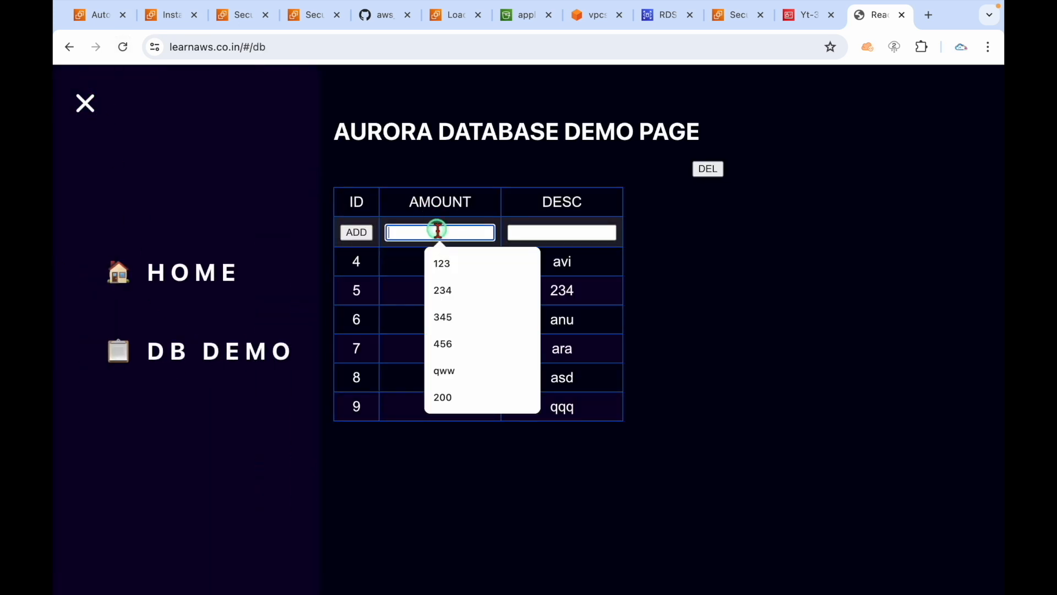
{"action": "type", "text": "34578"}
{"action": "left_click", "coordinate": [585, 234]}
{"action": "type", "text": "avinash"}
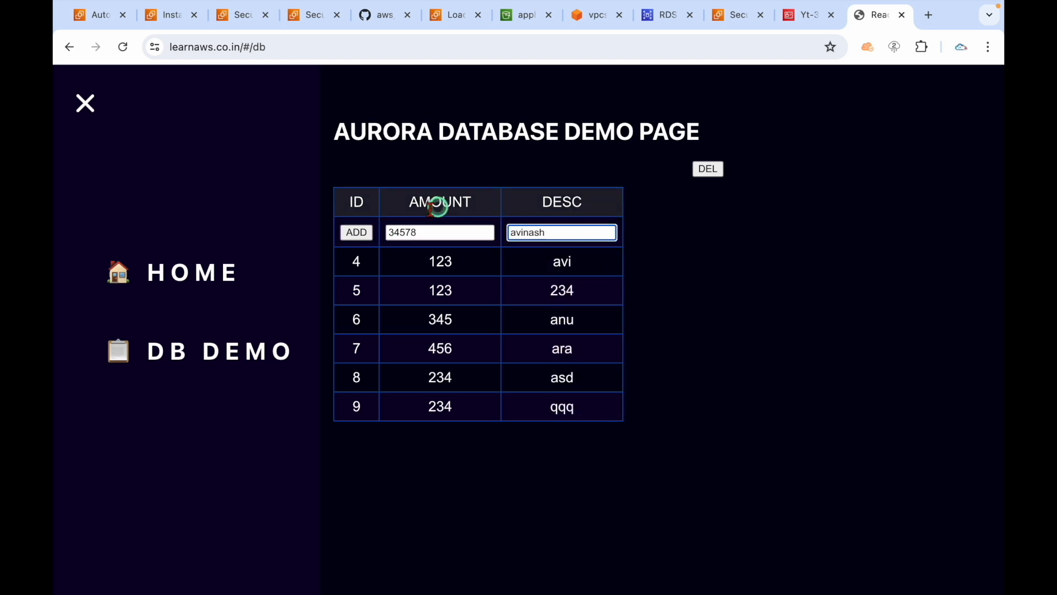
{"action": "left_click", "coordinate": [353, 232]}
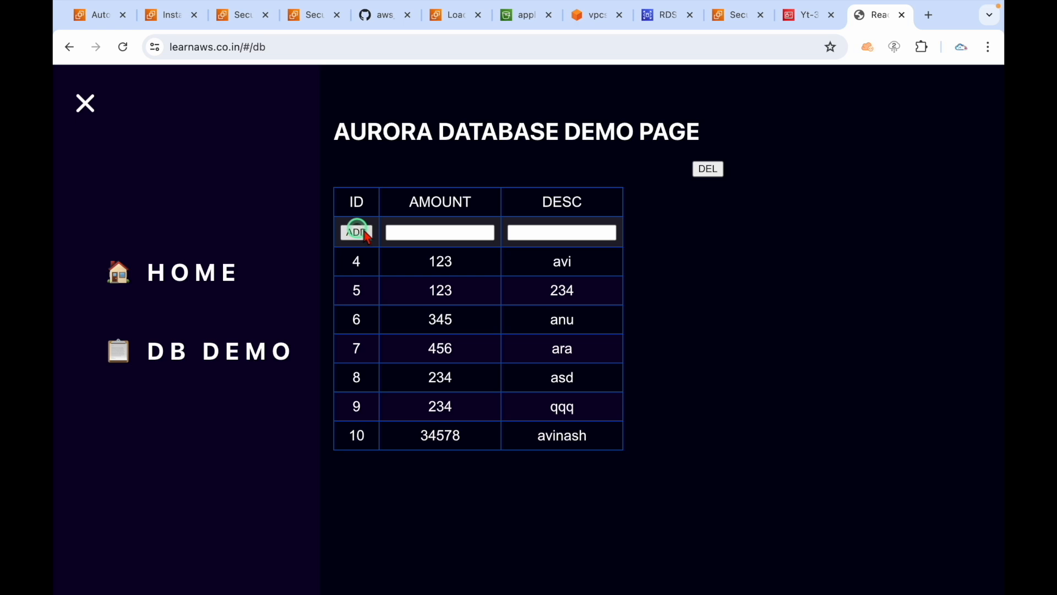
- Check the new row 10 values, go back home, and return to the EC2 instance details
{"action": "left_click_drag", "start_coordinate": [599, 436], "coordinate": [419, 436]}
{"action": "left_click", "coordinate": [681, 458]}
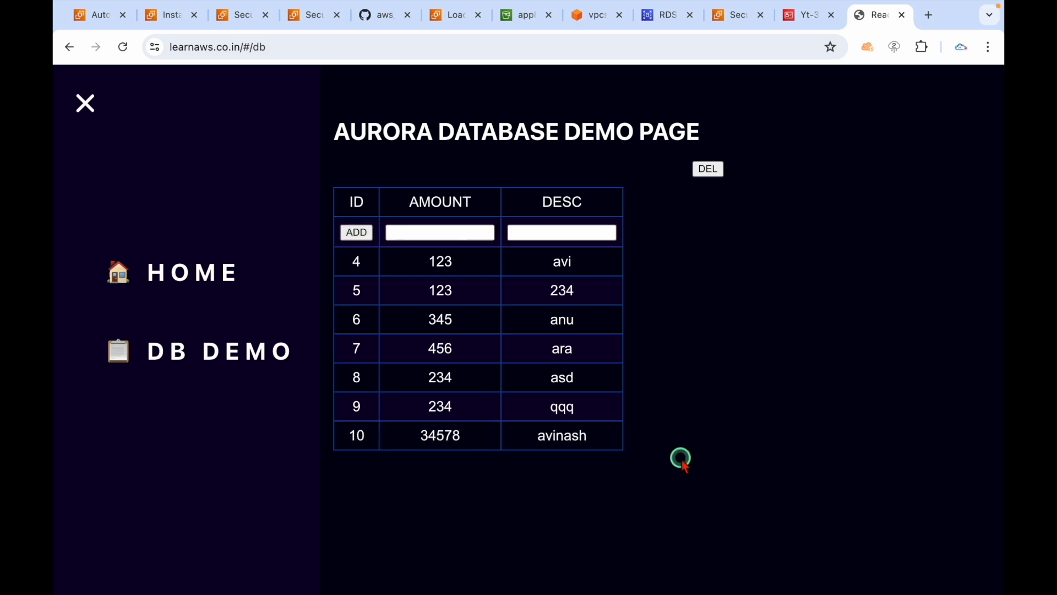
{"action": "left_click", "coordinate": [219, 286]}
{"action": "left_click", "coordinate": [963, 262]}
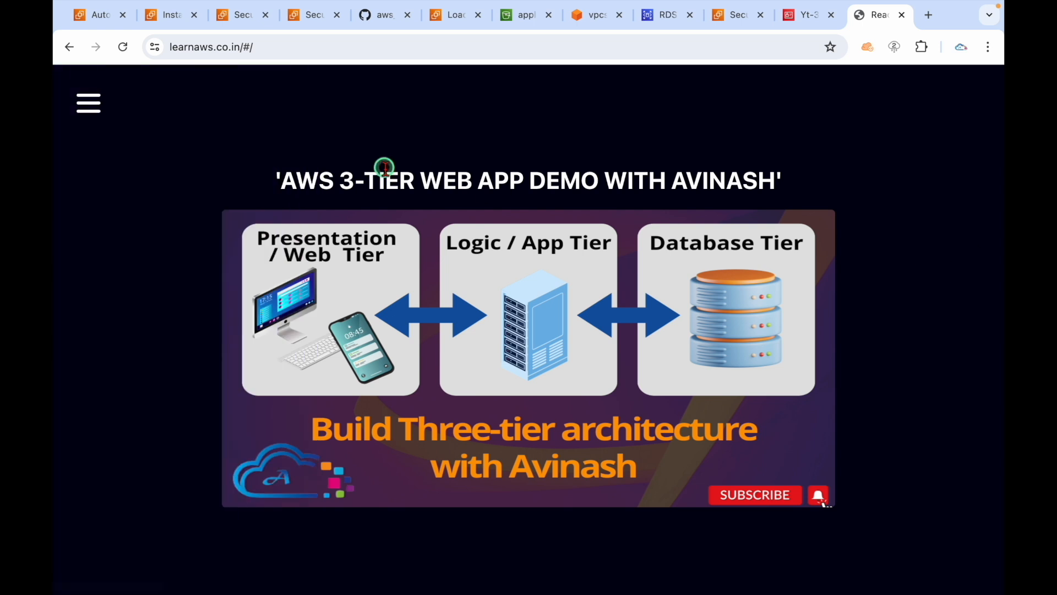
{"action": "left_click", "coordinate": [171, 15]}
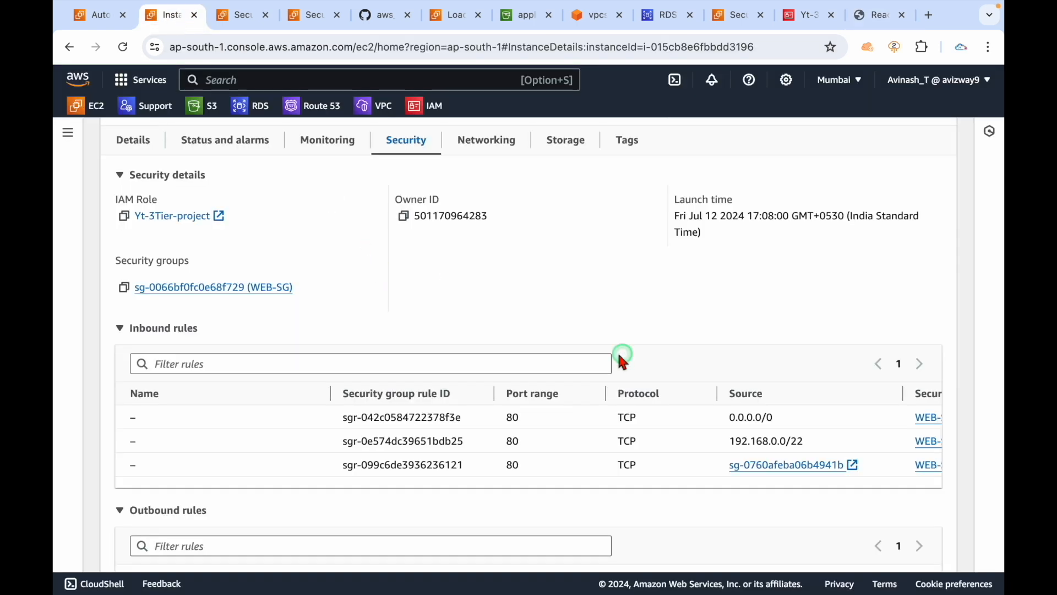
- Reload the instance page, then mark the traffic path to both App Tier EC2 instances on the diagram
{"action": "left_click", "coordinate": [123, 47]}
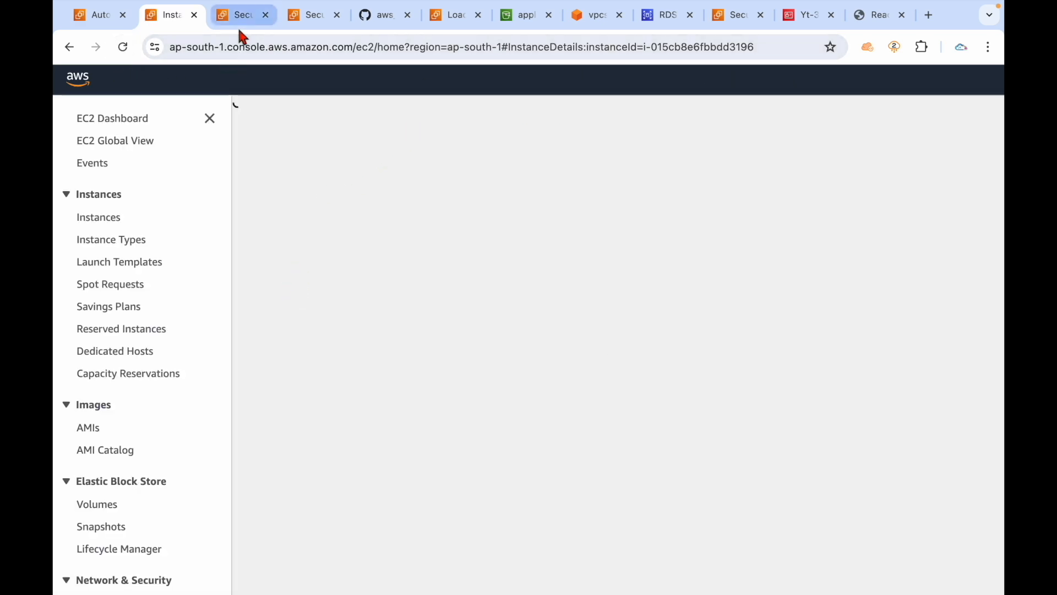
{"action": "left_click", "coordinate": [380, 15]}
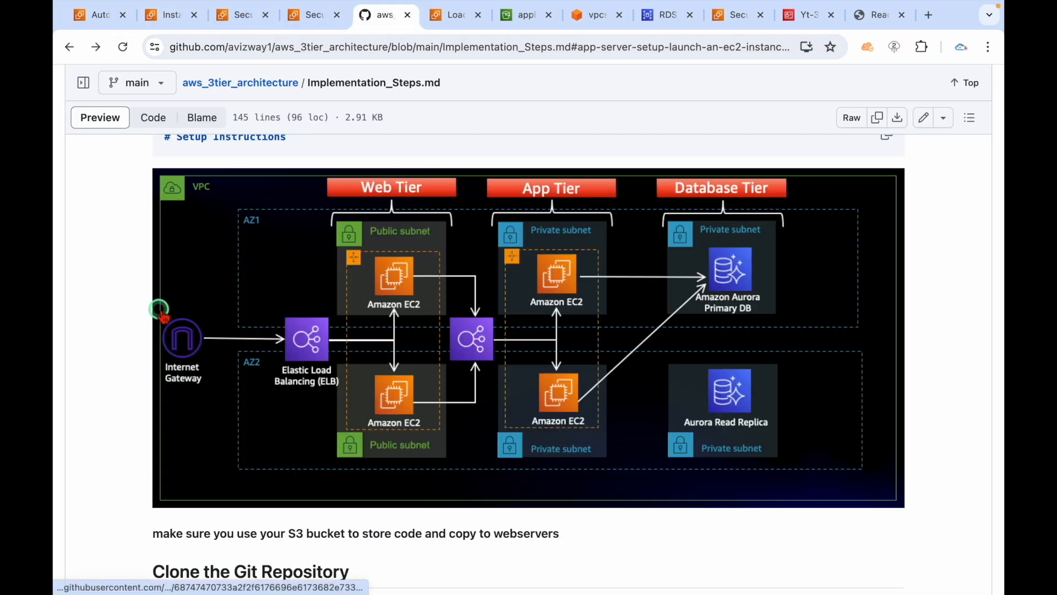
{"action": "key", "text": "ctrl+a"}
{"action": "mouse_move", "coordinate": [103, 302]}
{"action": "left_mouse_down"}
{"action": "mouse_move", "coordinate": [330, 207]}
{"action": "mouse_move", "coordinate": [526, 277]}
{"action": "left_mouse_up"}
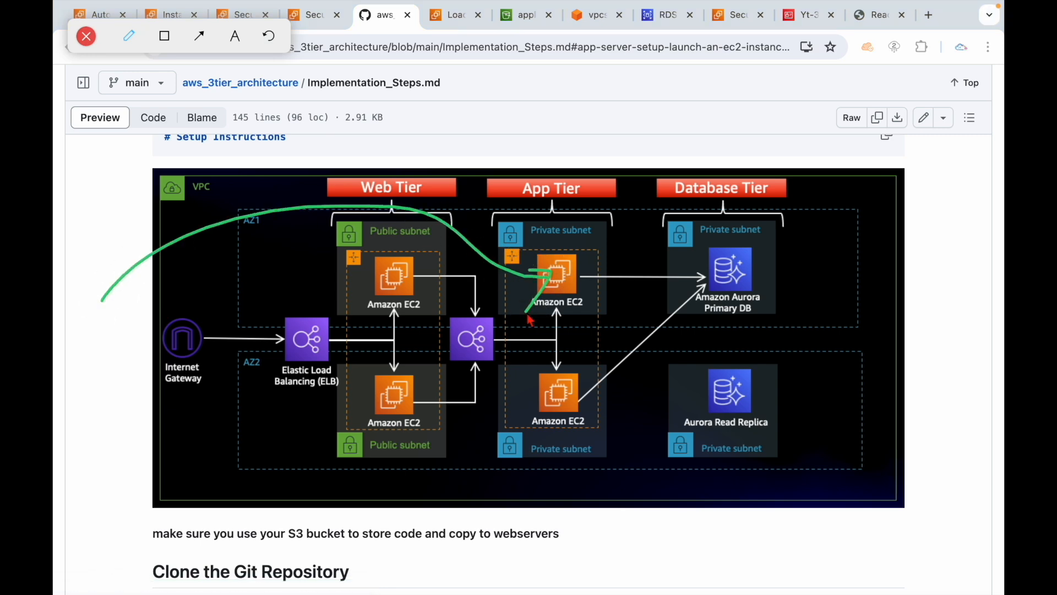
{"action": "mouse_move", "coordinate": [549, 240]}
{"action": "left_mouse_down"}
{"action": "mouse_move", "coordinate": [554, 429]}
{"action": "mouse_move", "coordinate": [578, 237]}
{"action": "mouse_move", "coordinate": [542, 242]}
{"action": "mouse_move", "coordinate": [526, 303]}
{"action": "mouse_move", "coordinate": [570, 394]}
{"action": "mouse_move", "coordinate": [563, 251]}
{"action": "left_mouse_up"}
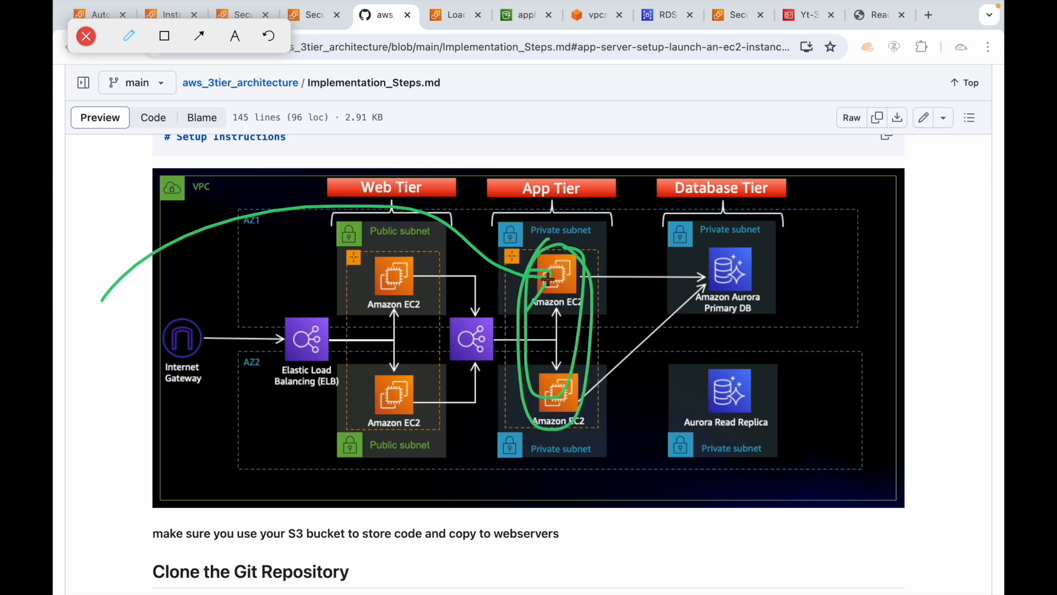
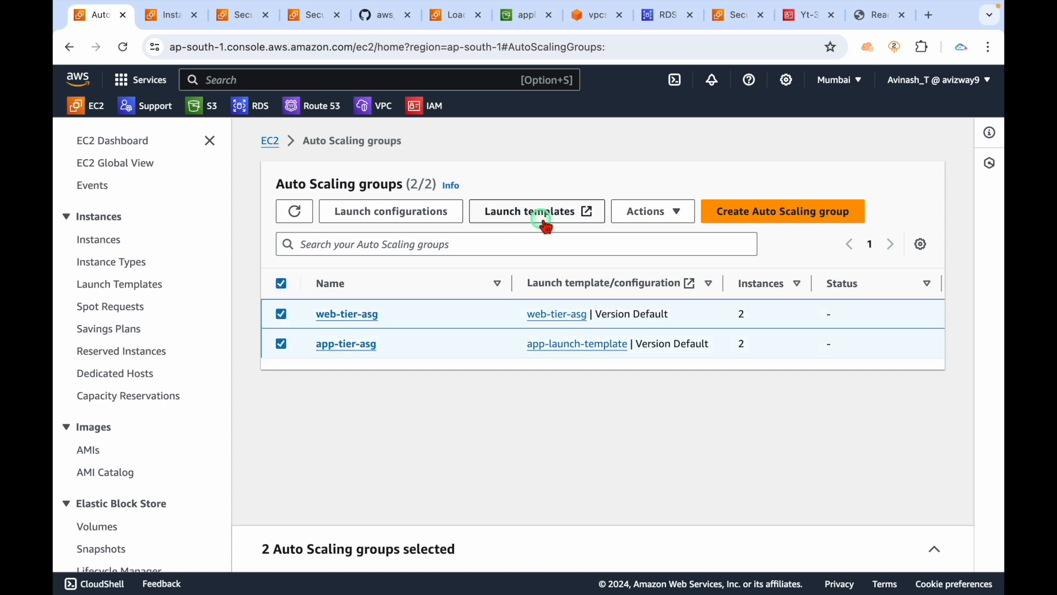
- Delete the web-tier-asg and app-tier-asg groups together, confirming with 'delete 2'
{"action": "left_click", "coordinate": [646, 214]}
{"action": "left_click", "coordinate": [647, 259]}
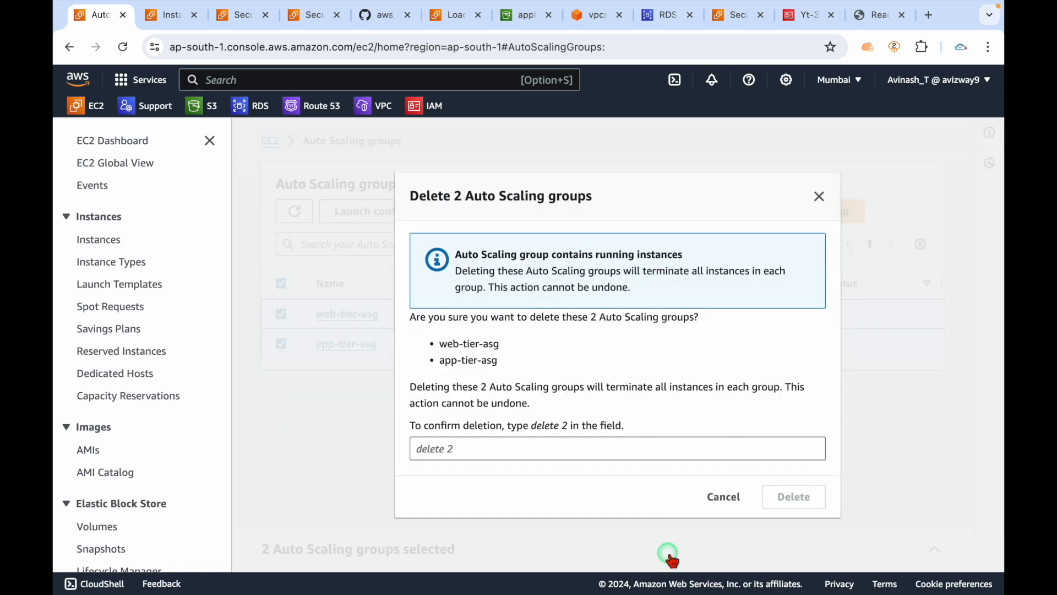
{"action": "left_click", "coordinate": [638, 456]}
{"action": "type", "text": "delete"}
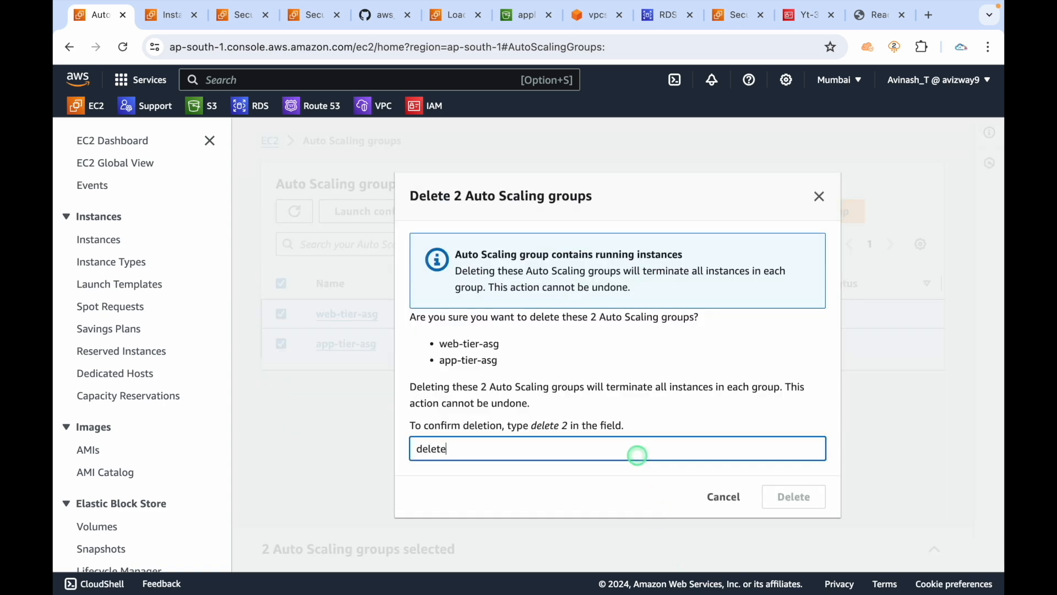
{"action": "type", "text": " 2"}
{"action": "left_click", "coordinate": [796, 498]}
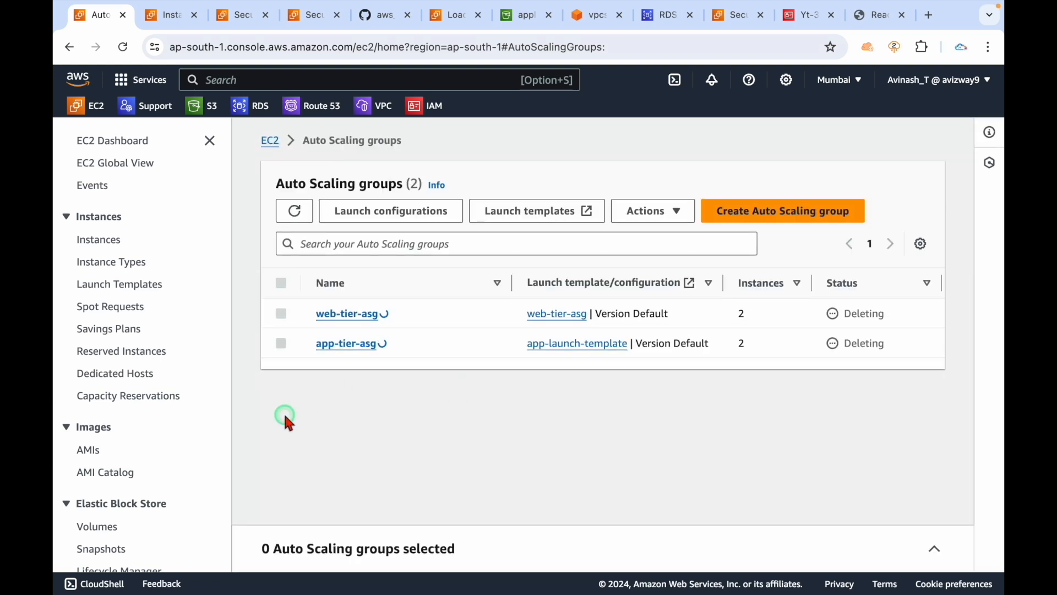
{"action": "scroll", "coordinate": [147, 455], "scroll_direction": "down", "scroll_amount": 7}
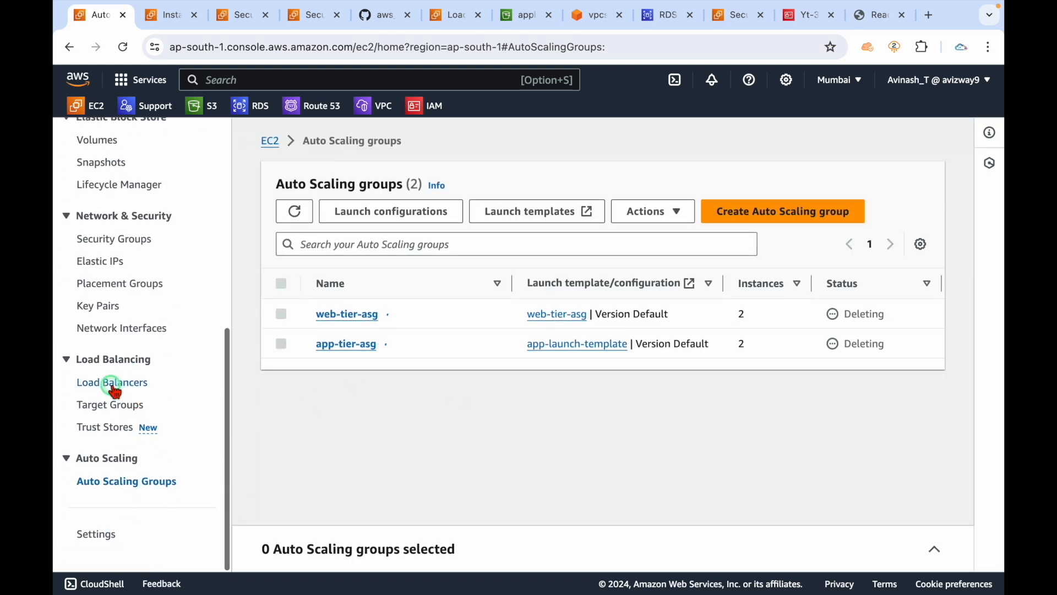
- Delete both load balancers, app-int-lb and external-web-alb, confirming with 'confirm'
{"action": "left_click", "coordinate": [117, 392]}
{"action": "left_click", "coordinate": [281, 274]}
{"action": "left_click", "coordinate": [737, 181]}
{"action": "left_click", "coordinate": [721, 392]}
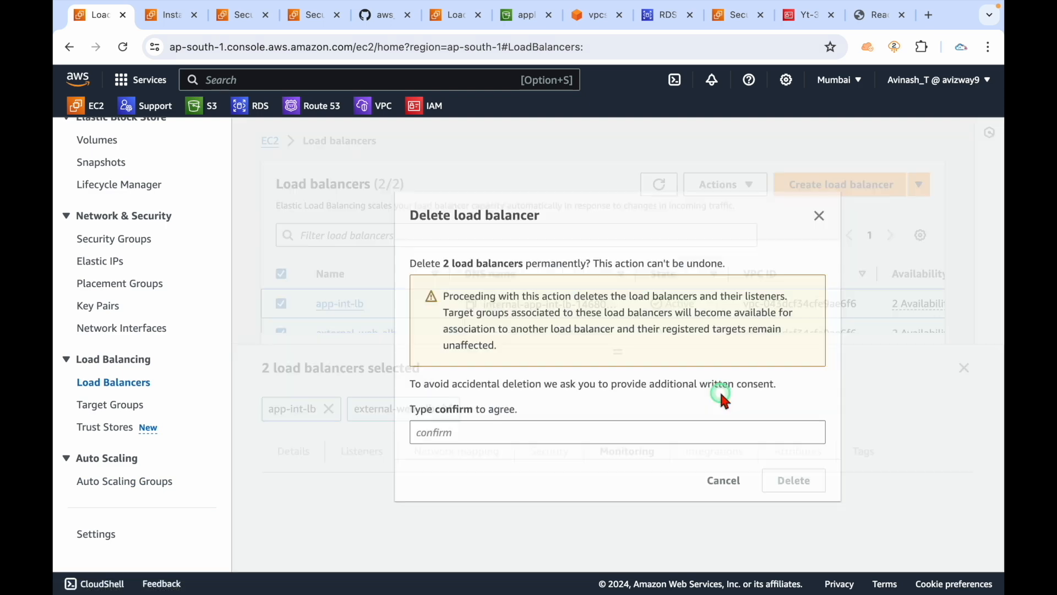
{"action": "left_click", "coordinate": [615, 429]}
{"action": "type", "text": "confirm"}
{"action": "left_click", "coordinate": [791, 479]}
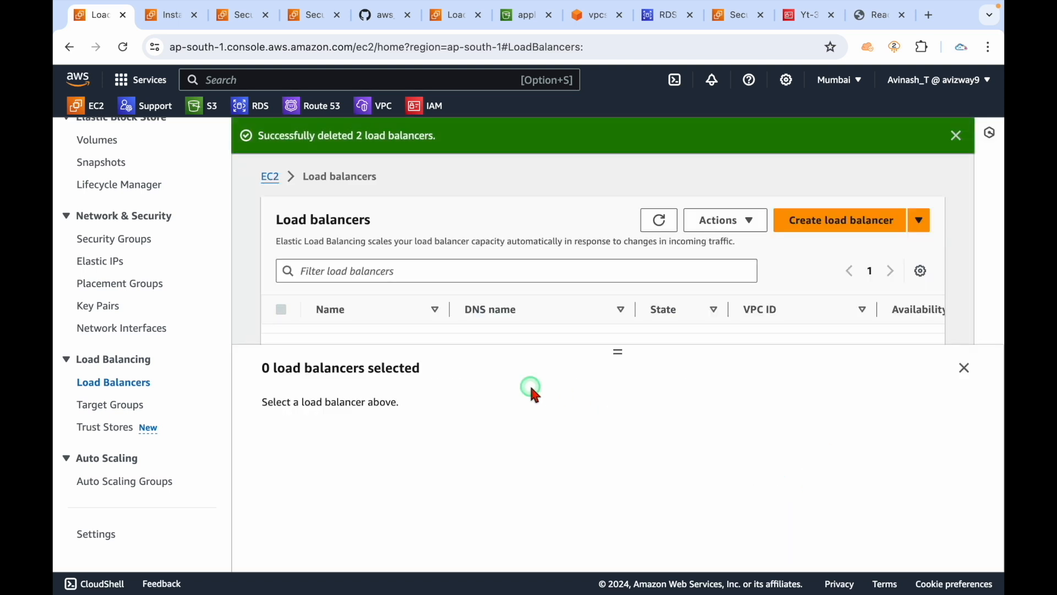
- Dismiss the deletion success banner and open the Target groups list
{"action": "scroll", "coordinate": [606, 248], "scroll_direction": "down", "scroll_amount": 3}
{"action": "scroll", "coordinate": [865, 200], "scroll_direction": "up", "scroll_amount": 3}
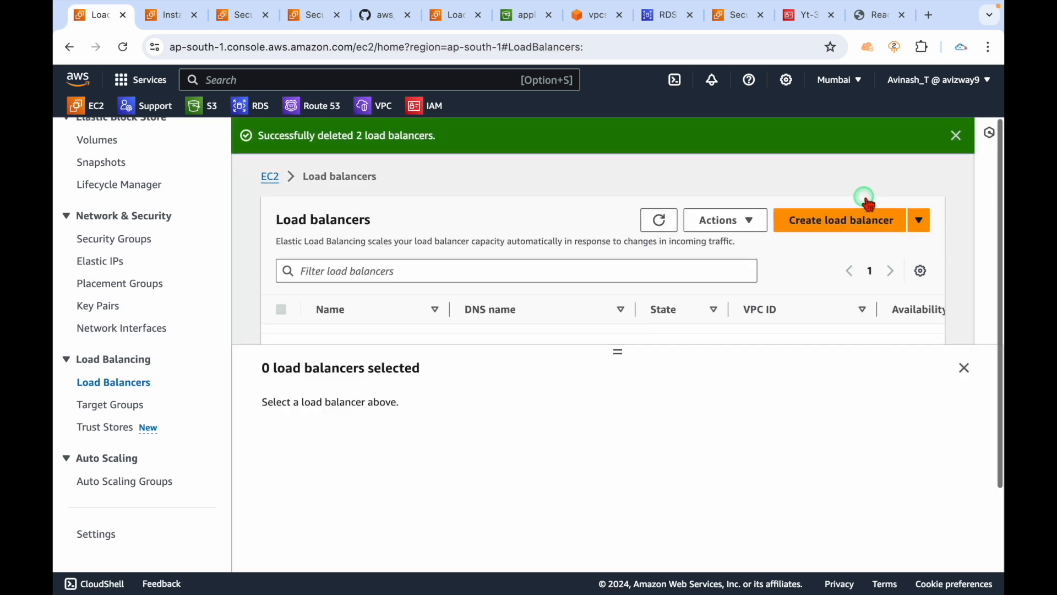
{"action": "left_click", "coordinate": [956, 133]}
{"action": "left_click", "coordinate": [115, 406]}
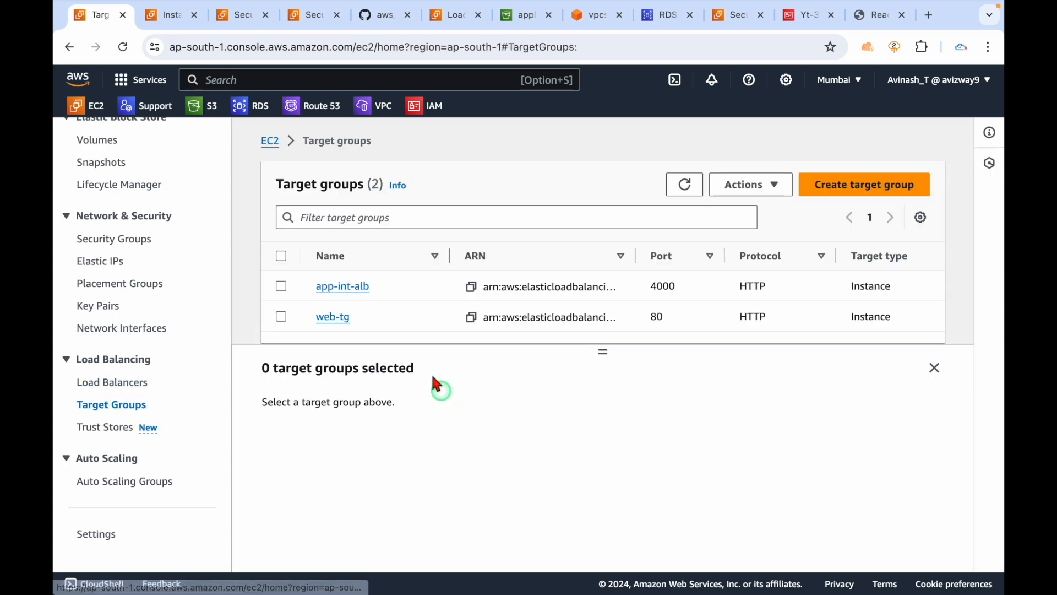
- Delete target groups app-int-alb and web-tg, then return to the Auto Scaling groups list
{"action": "left_click", "coordinate": [282, 255]}
{"action": "left_click", "coordinate": [762, 194]}
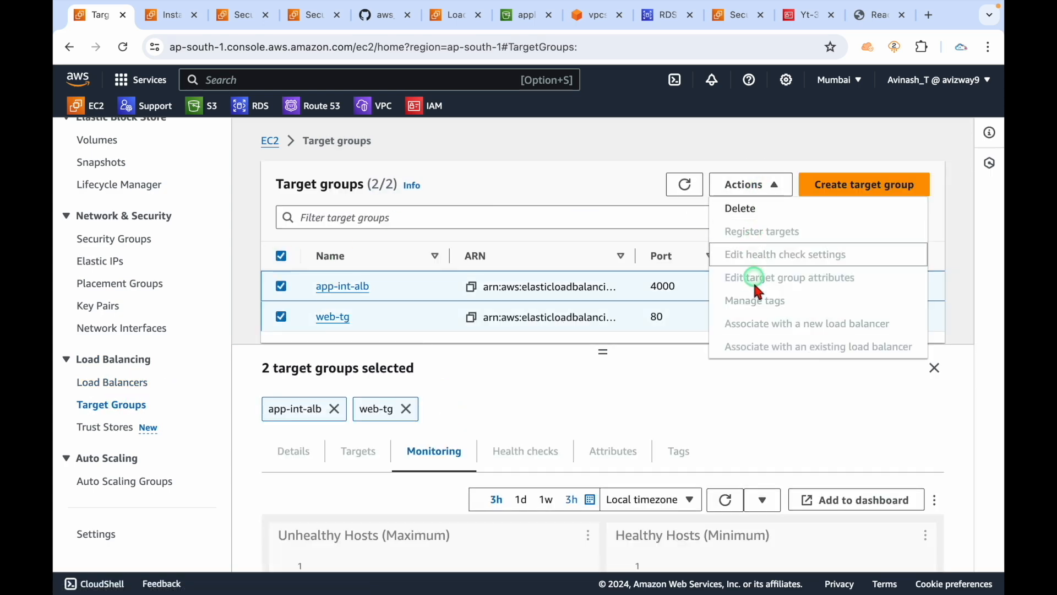
{"action": "left_click", "coordinate": [747, 208]}
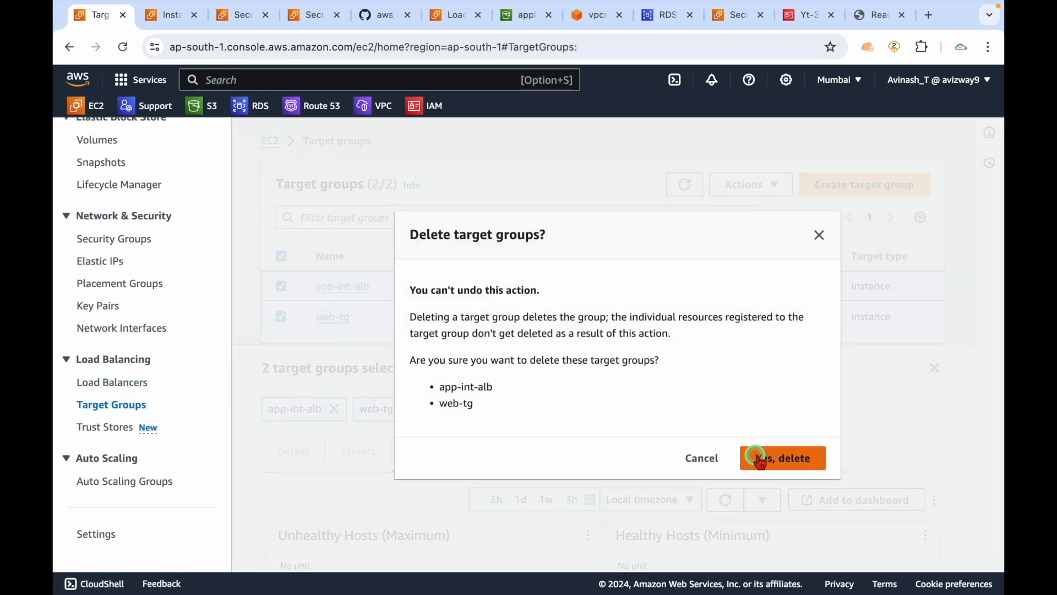
{"action": "left_click", "coordinate": [757, 455]}
{"action": "left_click", "coordinate": [959, 135]}
{"action": "left_click", "coordinate": [117, 484]}
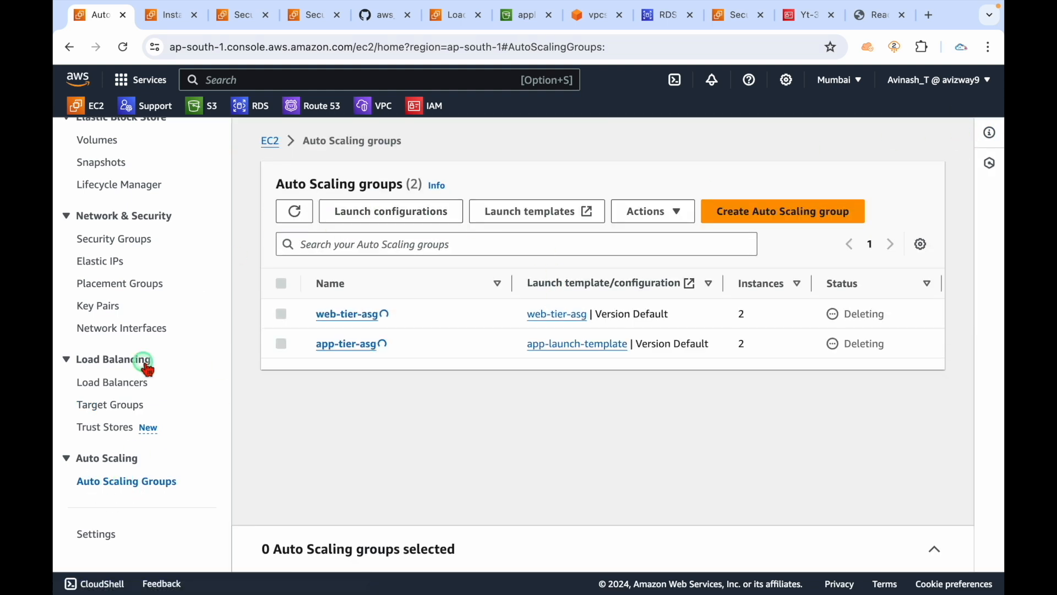
{"action": "scroll", "coordinate": [144, 364], "scroll_direction": "up", "scroll_amount": 4}
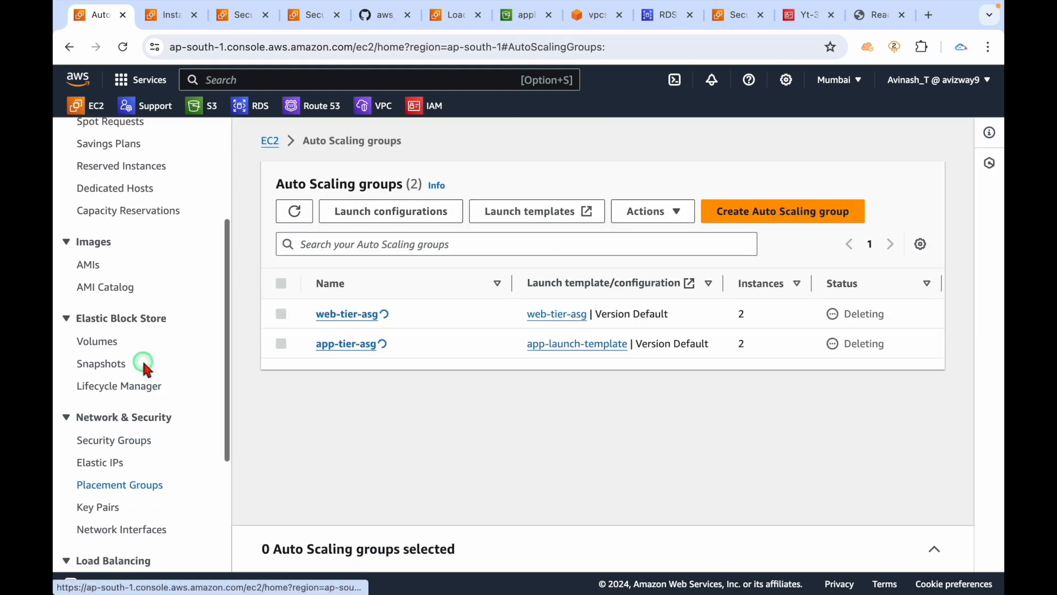
- Deregister the App-tier-GAMI image from the owned AMIs list
{"action": "left_click", "coordinate": [88, 264]}
{"action": "left_click", "coordinate": [252, 260]}
{"action": "left_click", "coordinate": [603, 158]}
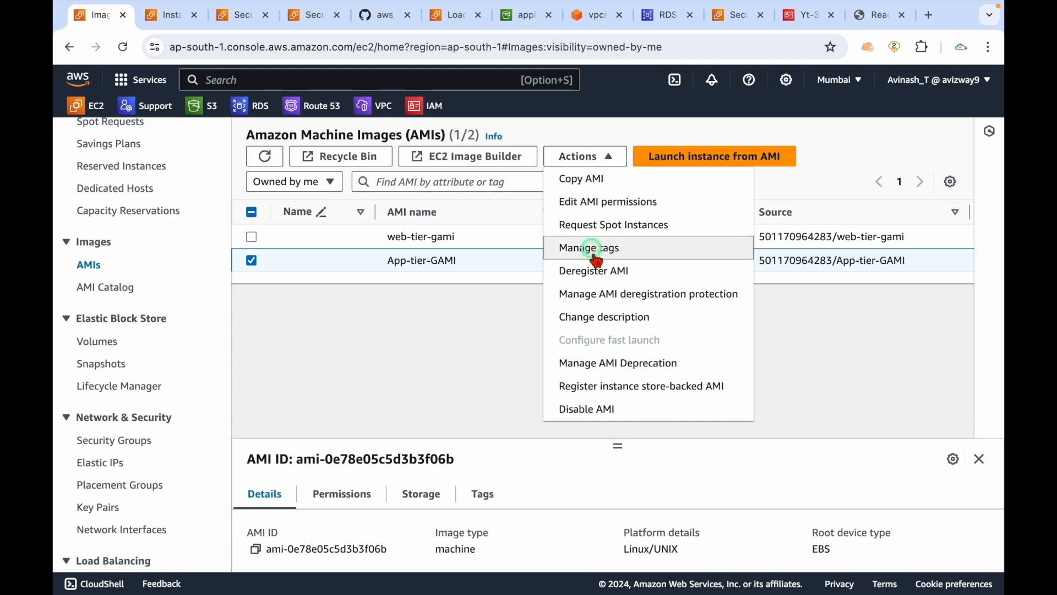
{"action": "left_click", "coordinate": [596, 271]}
{"action": "left_click", "coordinate": [776, 422]}
- Deregister the web-tier-gami image, then go to EBS Snapshots
{"action": "left_click", "coordinate": [253, 265]}
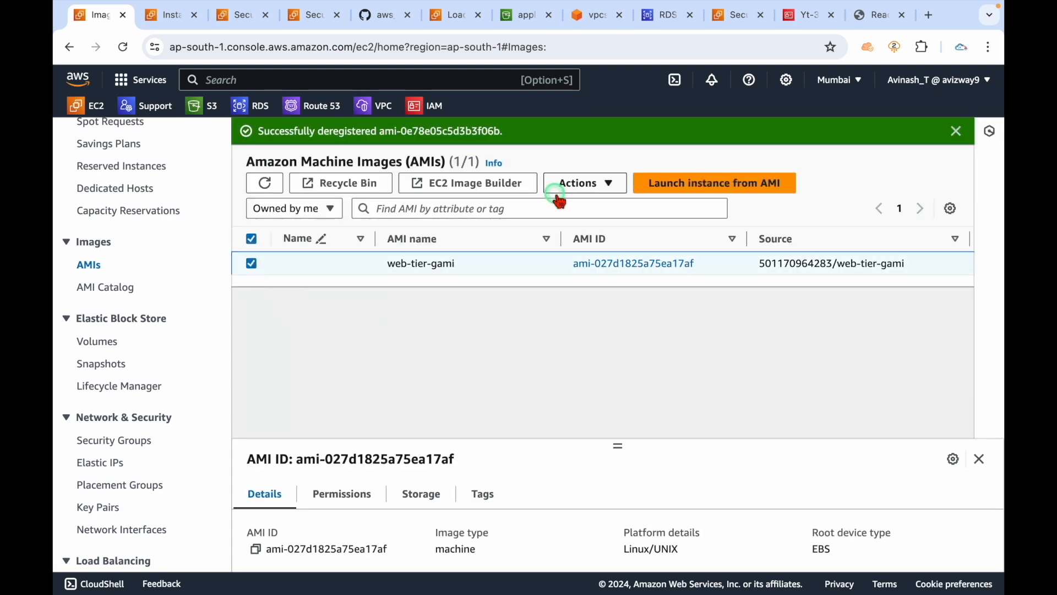
{"action": "left_click", "coordinate": [558, 190]}
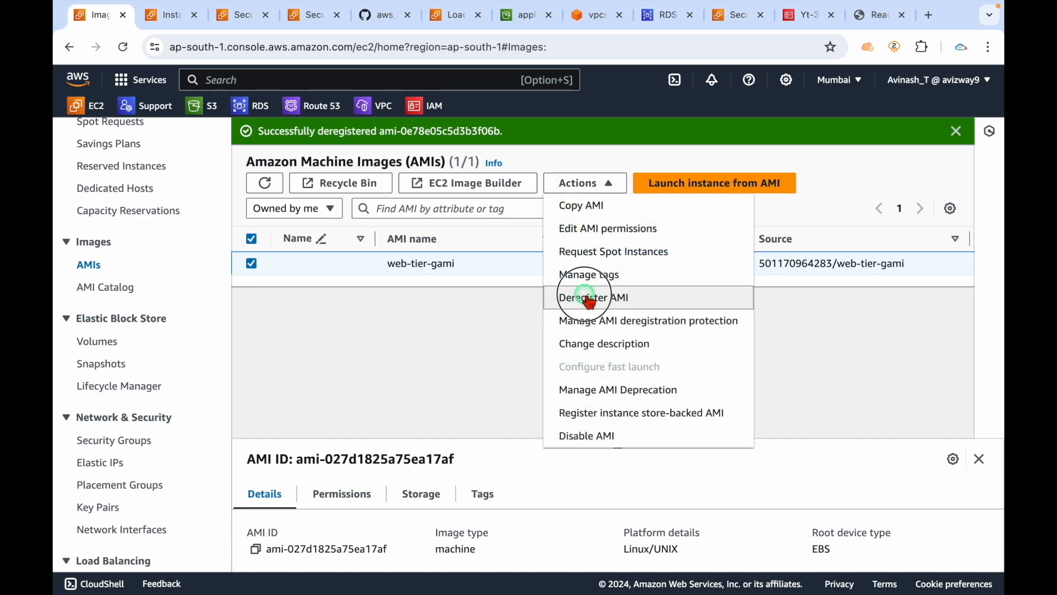
{"action": "left_click", "coordinate": [583, 296]}
{"action": "left_click", "coordinate": [762, 423]}
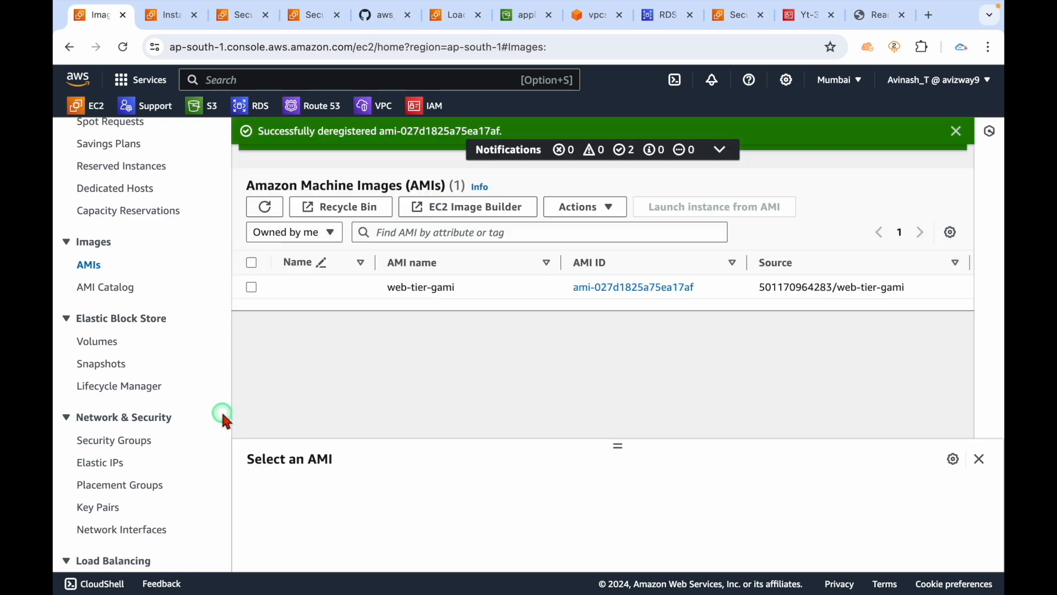
{"action": "left_click", "coordinate": [103, 364]}
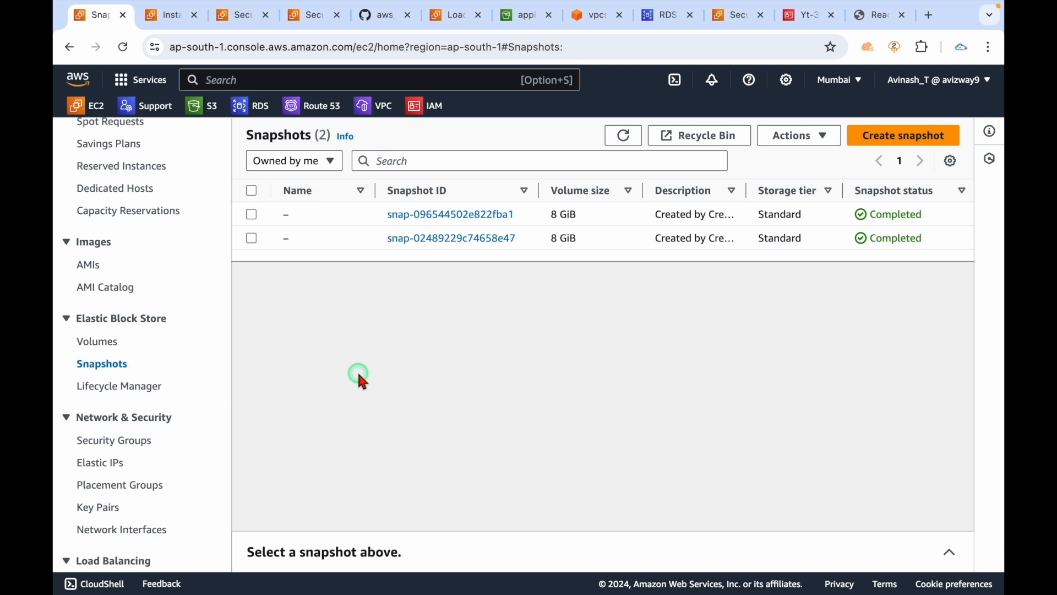
- Delete both EBS snapshots, confirming with 'delete', then view the Volumes list
{"action": "left_click", "coordinate": [252, 191]}
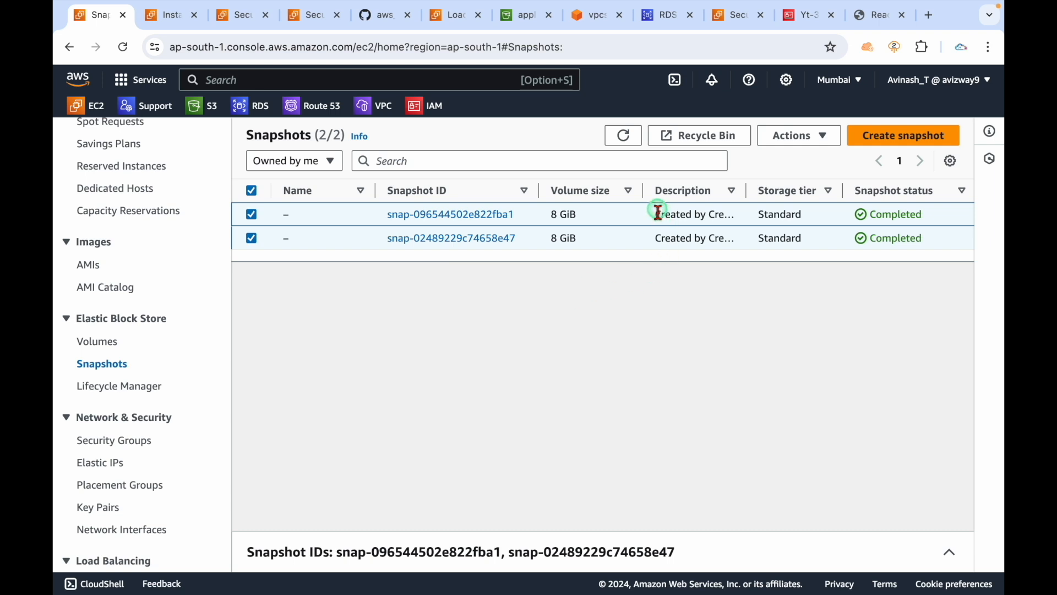
{"action": "left_click", "coordinate": [788, 142]}
{"action": "left_click", "coordinate": [808, 226]}
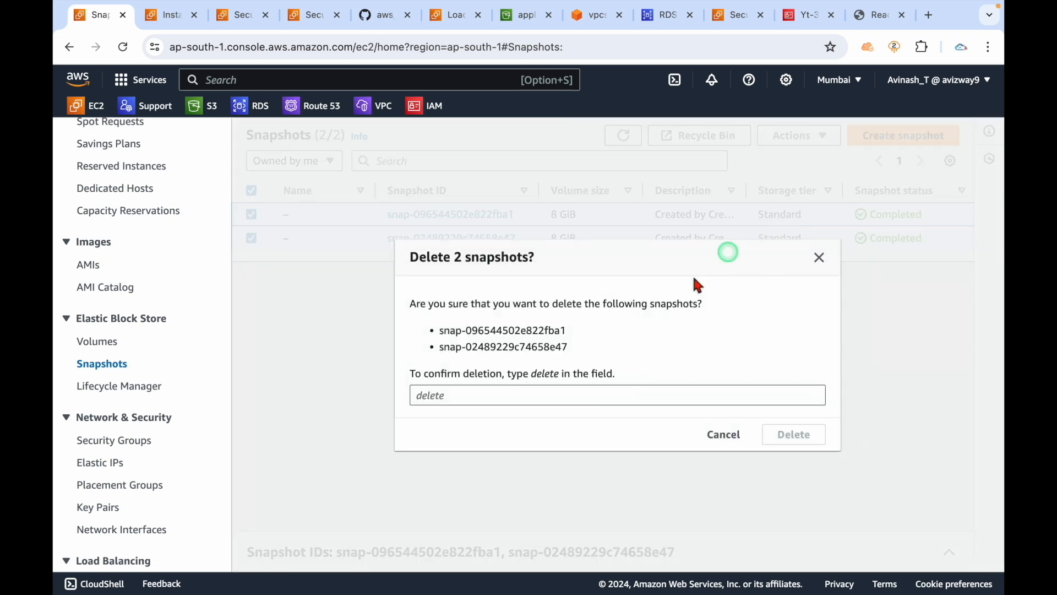
{"action": "left_click", "coordinate": [590, 396]}
{"action": "type", "text": "delete"}
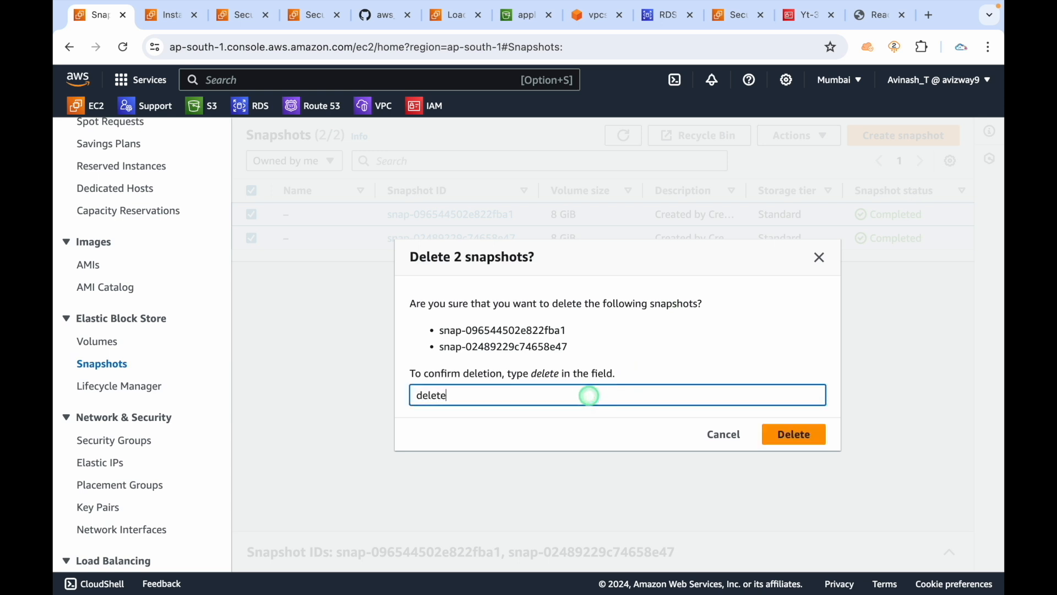
{"action": "left_click", "coordinate": [789, 435]}
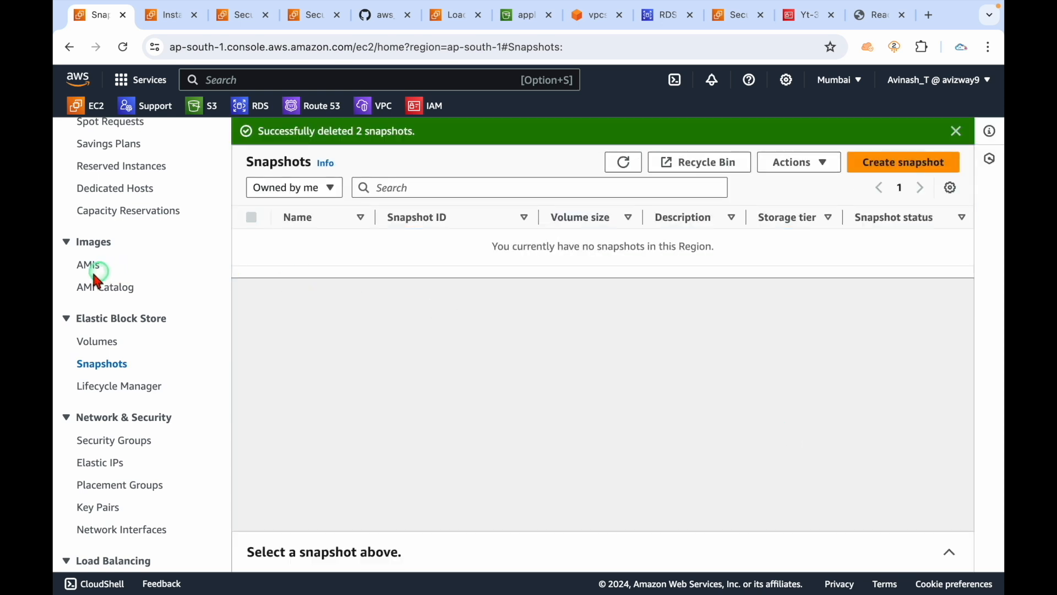
{"action": "scroll", "coordinate": [94, 278], "scroll_direction": "up", "scroll_amount": 3}
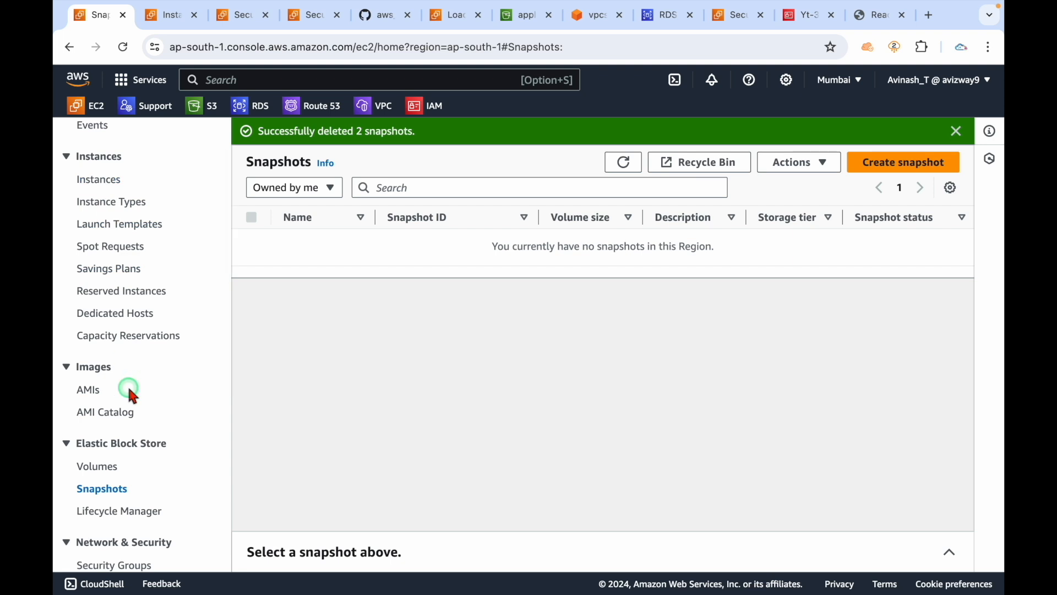
{"action": "left_click", "coordinate": [100, 467]}
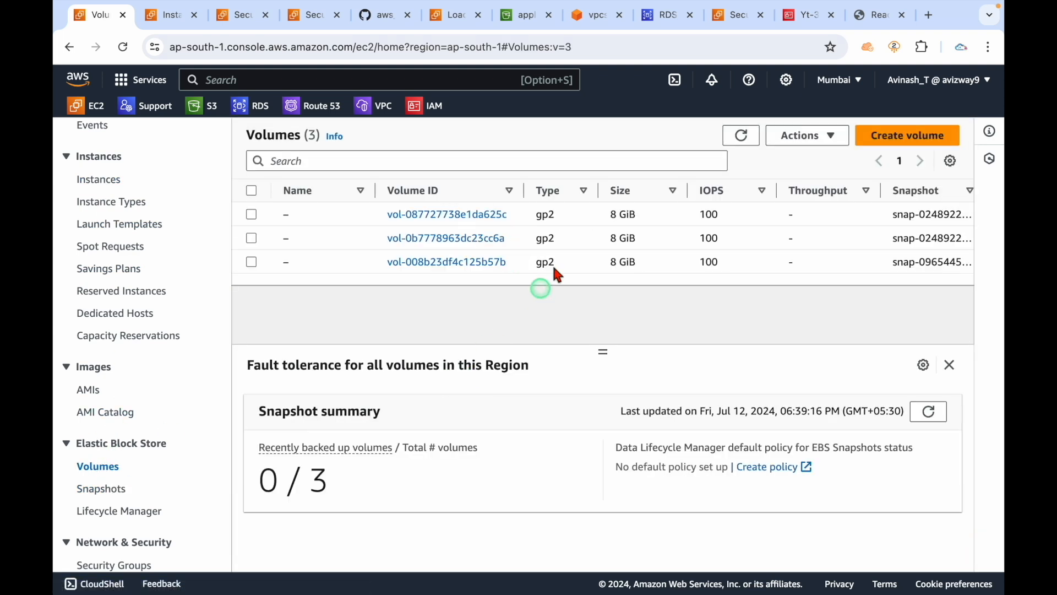
- Check the second App-Tier instance in EC2, then switch to the myytprojectdb database tab
{"action": "scroll", "coordinate": [179, 270], "scroll_direction": "up", "scroll_amount": 2}
{"action": "left_click", "coordinate": [102, 241]}
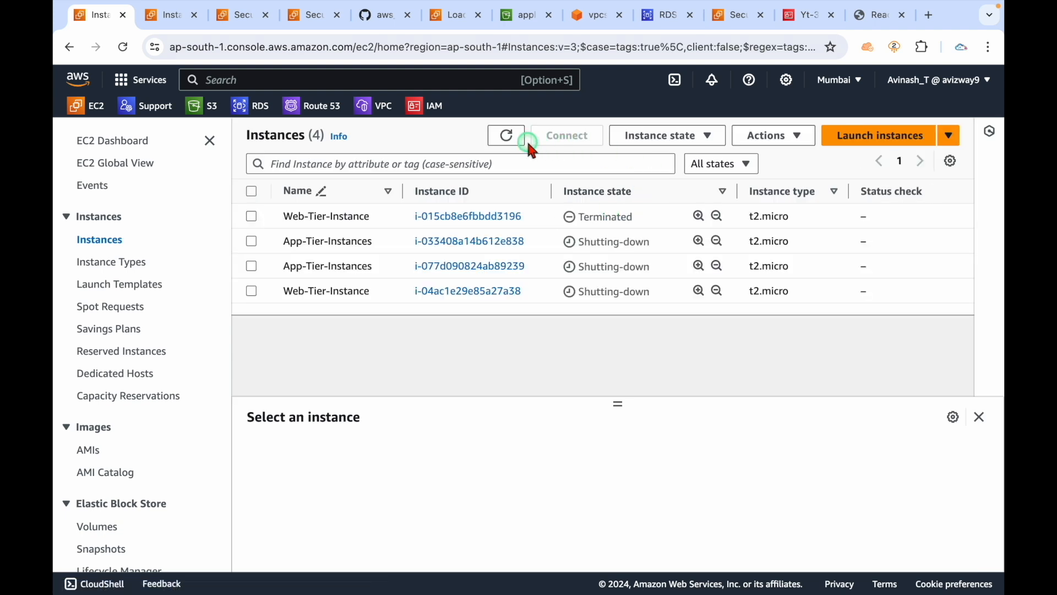
{"action": "left_click_drag", "start_coordinate": [579, 217], "coordinate": [623, 288]}
{"action": "left_click", "coordinate": [673, 274]}
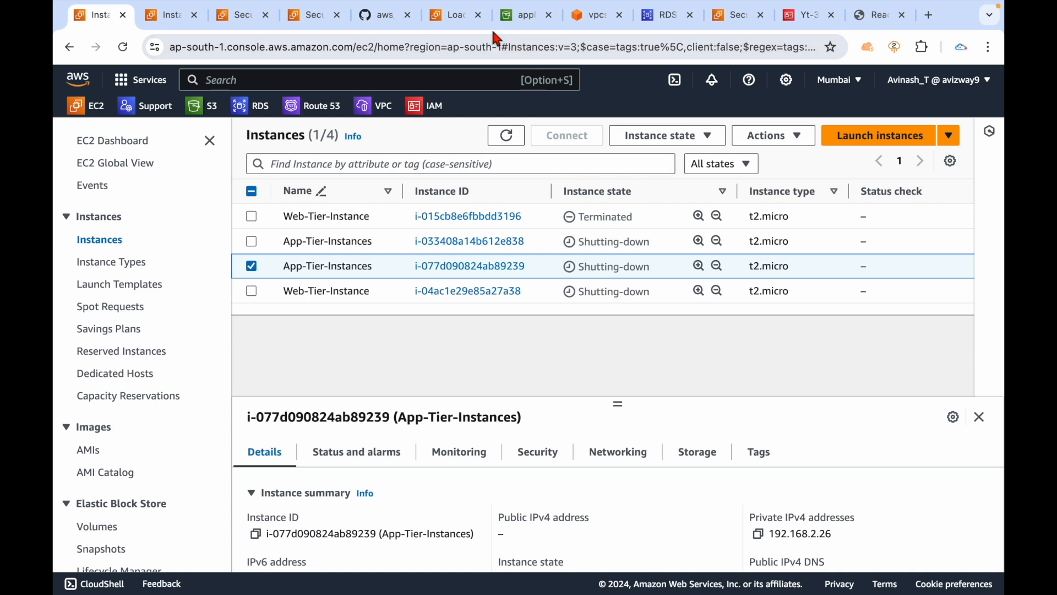
{"action": "left_click", "coordinate": [666, 15]}
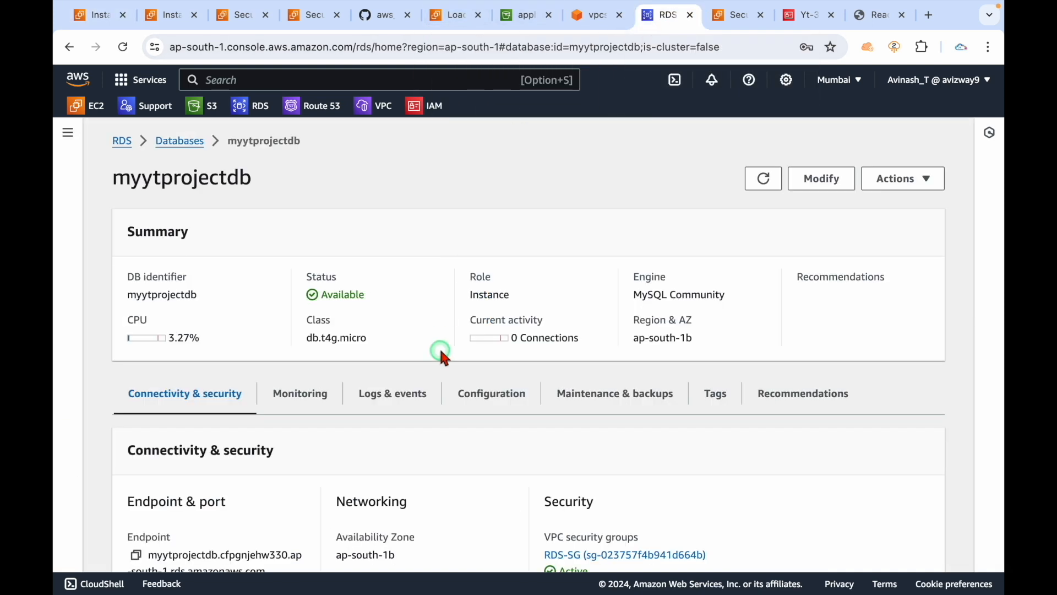
- Delete myytprojectdb without a final snapshot, confirming 'delete me', then switch to the APP-SG tab
{"action": "left_click", "coordinate": [911, 185]}
{"action": "scroll", "coordinate": [818, 372], "scroll_direction": "down", "scroll_amount": 1}
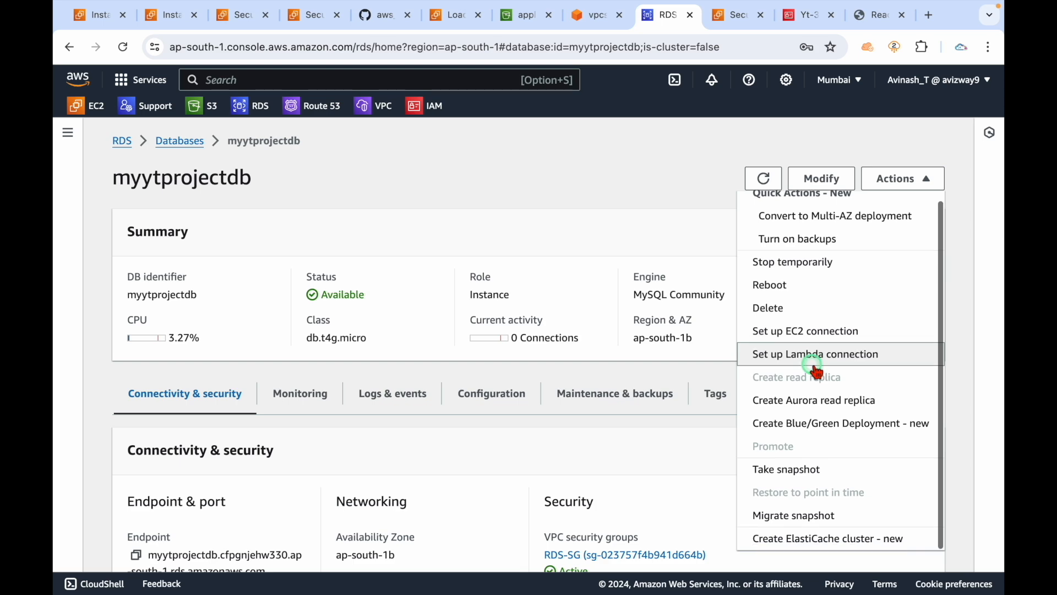
{"action": "left_click", "coordinate": [776, 308]}
{"action": "left_click_drag", "start_coordinate": [440, 330], "coordinate": [348, 303]}
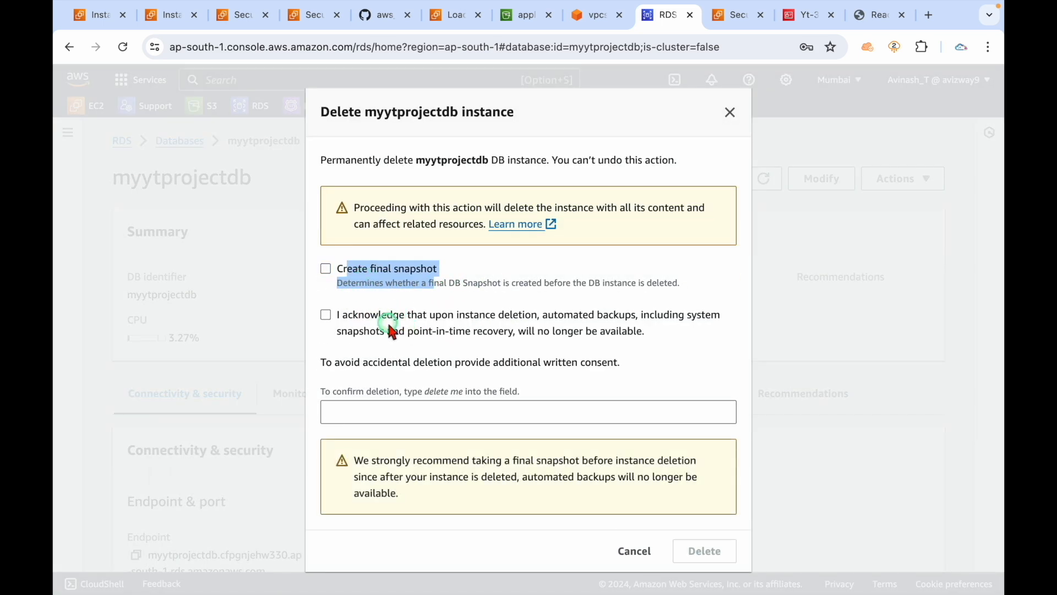
{"action": "left_click", "coordinate": [370, 315]}
{"action": "left_click_drag", "start_coordinate": [389, 350], "coordinate": [353, 322]}
{"action": "left_click", "coordinate": [388, 407]}
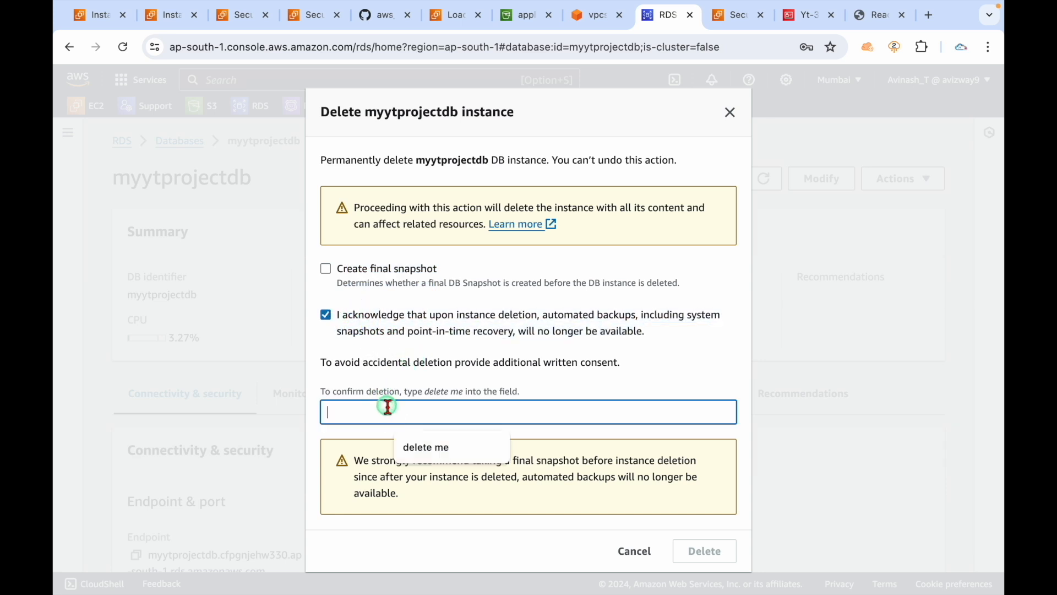
{"action": "type", "text": "delete me"}
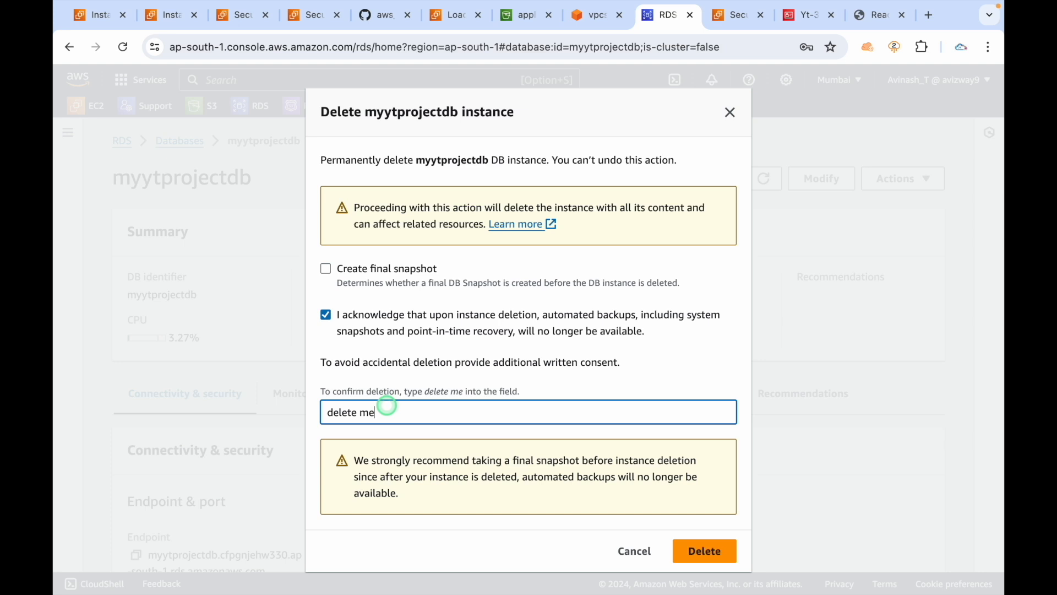
{"action": "left_click", "coordinate": [705, 552]}
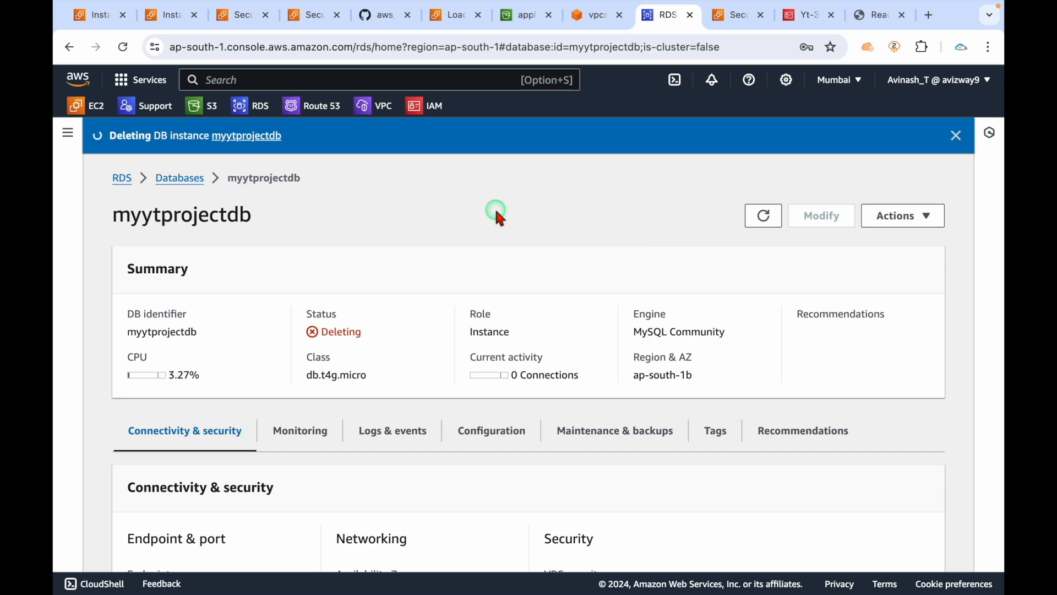
{"action": "left_click", "coordinate": [308, 15]}
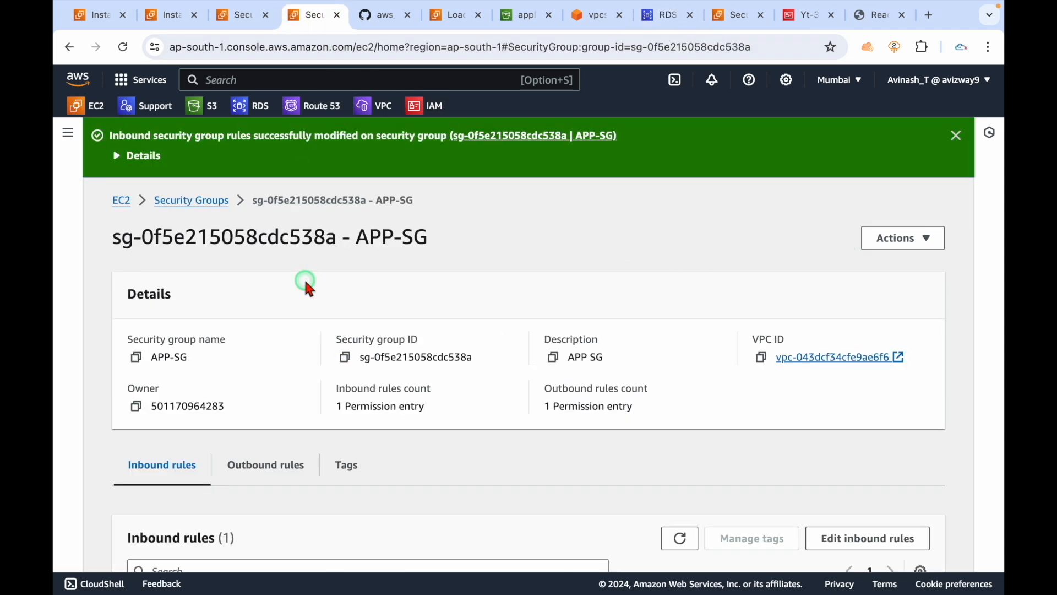
- Navigate in S3 from nginx.conf up to the yt3tierproject bucket contents
{"action": "left_click", "coordinate": [523, 15]}
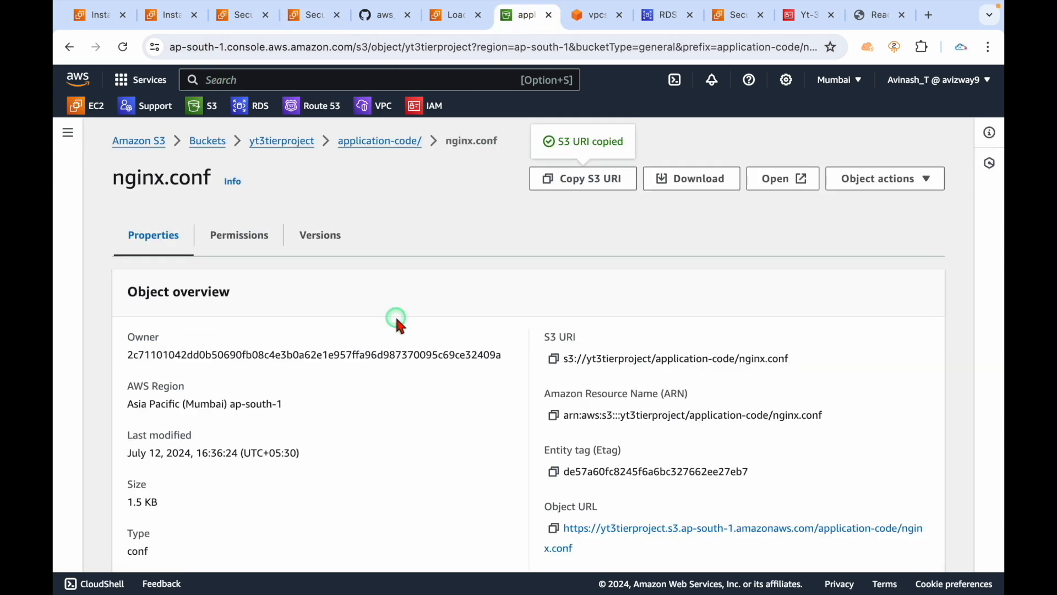
{"action": "left_click", "coordinate": [380, 142]}
{"action": "left_click", "coordinate": [280, 142]}
{"action": "left_click_drag", "start_coordinate": [294, 449], "coordinate": [170, 448]}
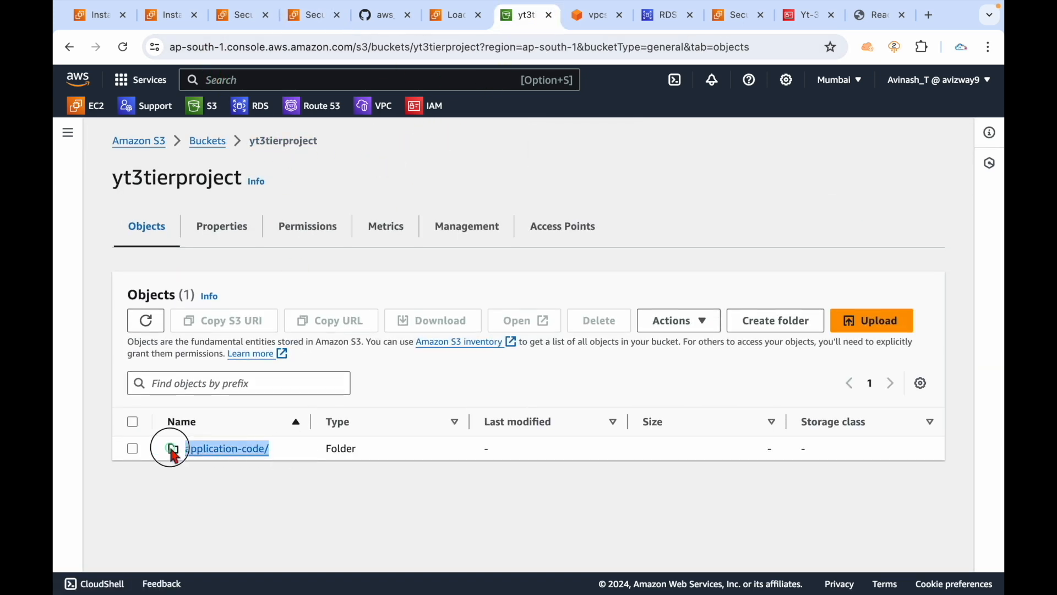
{"action": "left_click", "coordinate": [312, 499]}
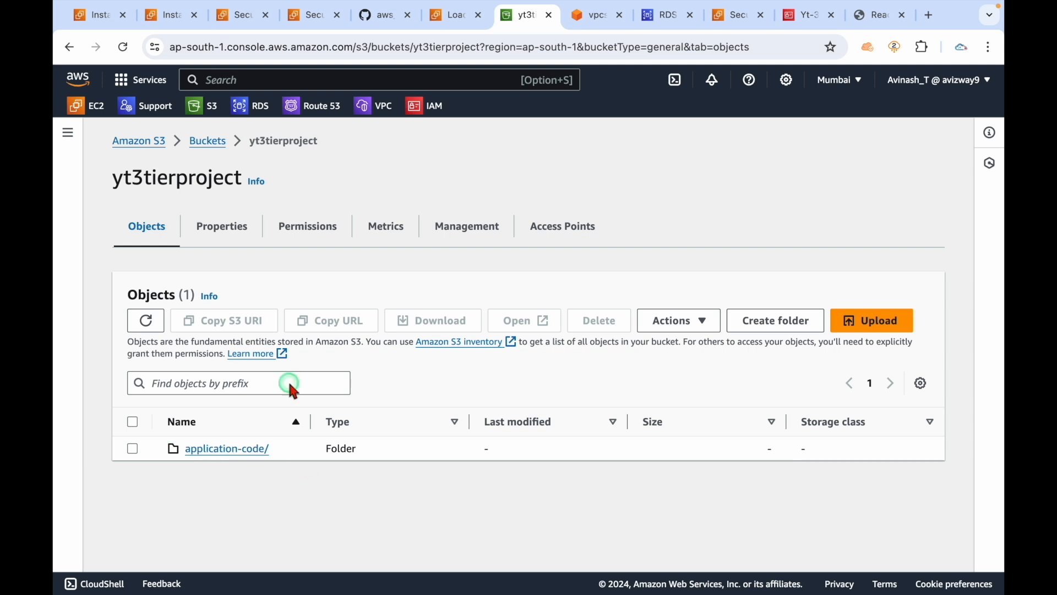
- Abandon deleting the application-code folder and select yt3tierproject in the buckets list
{"action": "left_click", "coordinate": [131, 451]}
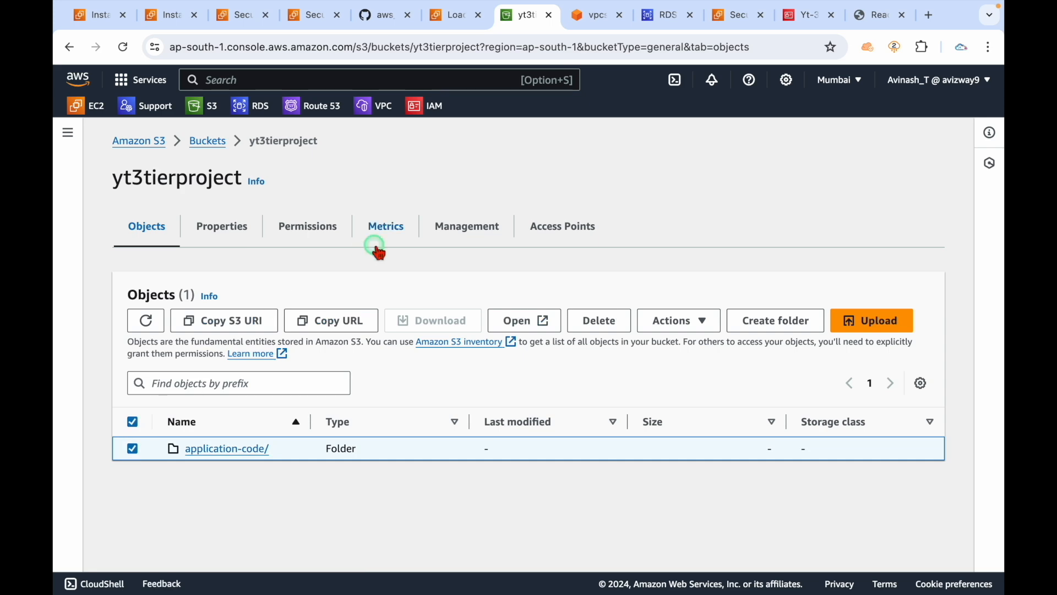
{"action": "left_click", "coordinate": [598, 324]}
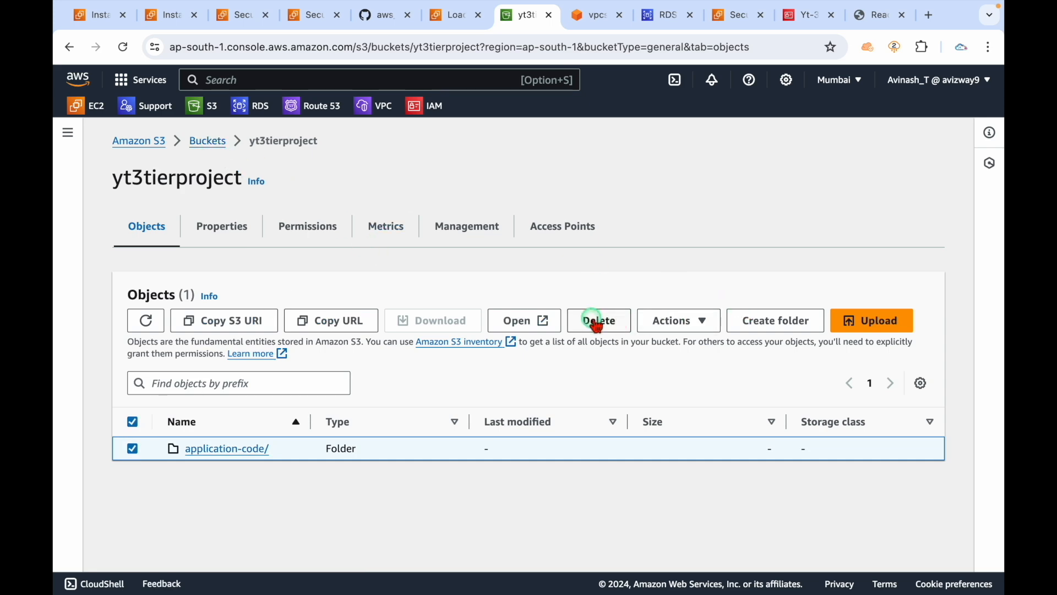
{"action": "scroll", "coordinate": [384, 388], "scroll_direction": "down", "scroll_amount": 3}
{"action": "double_click", "coordinate": [291, 473]}
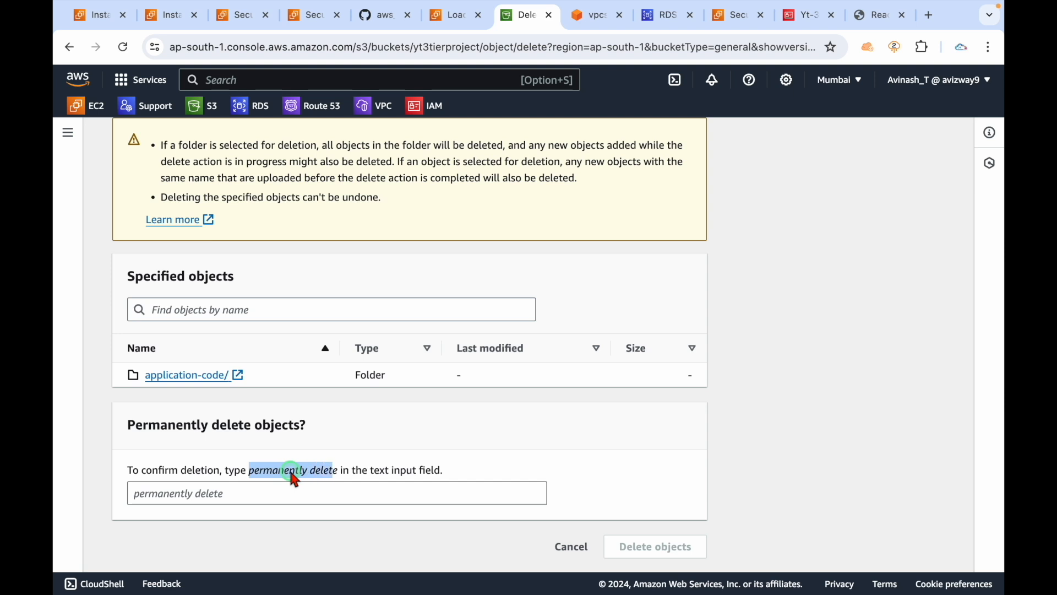
{"action": "left_click", "coordinate": [300, 492]}
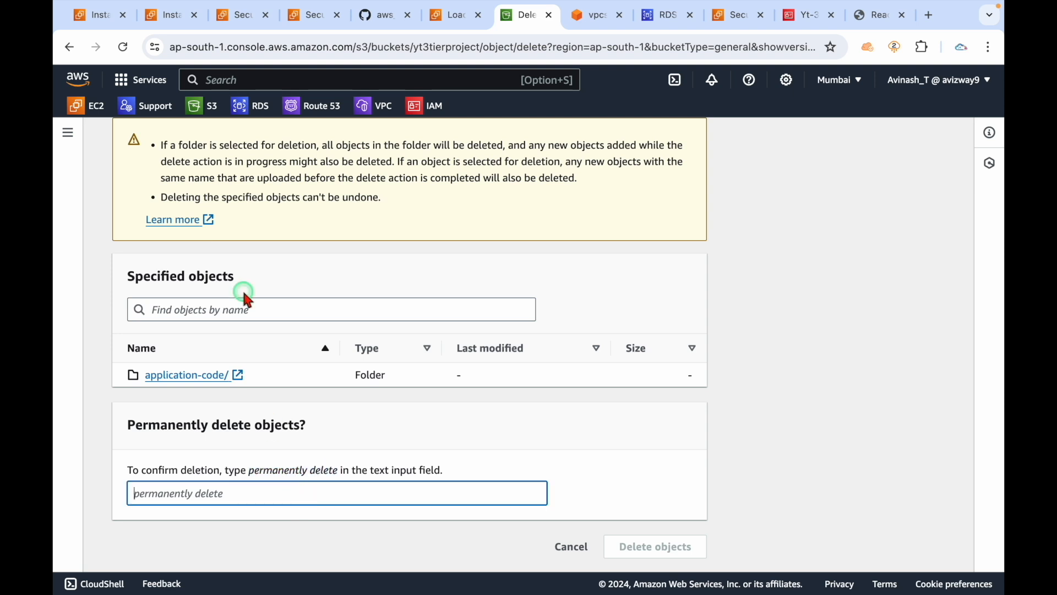
{"action": "scroll", "coordinate": [265, 248], "scroll_direction": "up", "scroll_amount": 3}
{"action": "left_click", "coordinate": [216, 145]}
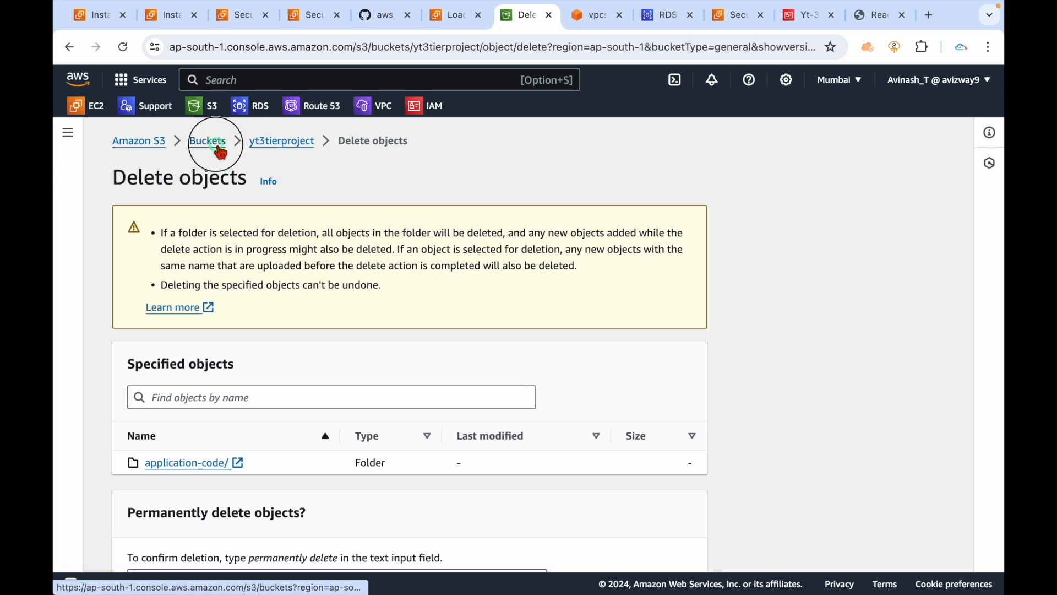
{"action": "scroll", "coordinate": [315, 425], "scroll_direction": "down", "scroll_amount": 2}
{"action": "left_click", "coordinate": [133, 335]}
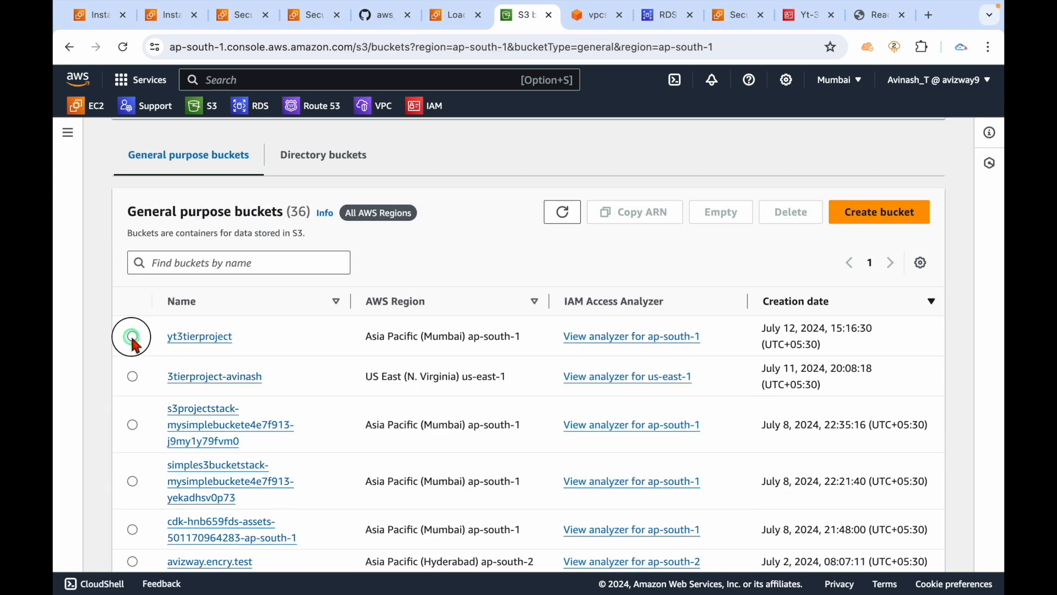
- Empty the yt3tierproject bucket of its 34 objects, confirming with 'permanently delete'
{"action": "left_click", "coordinate": [717, 216]}
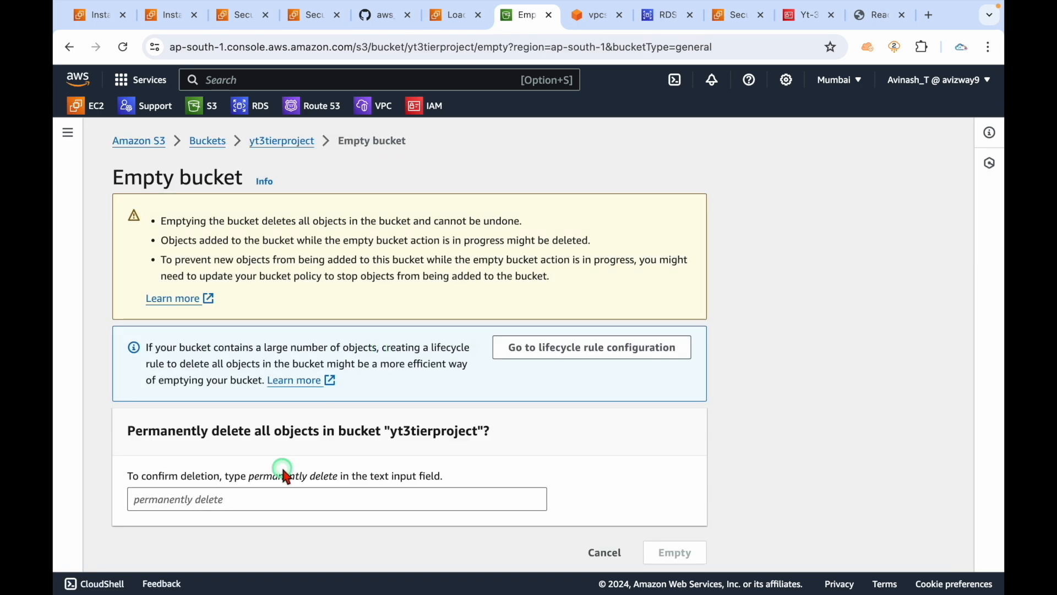
{"action": "double_click", "coordinate": [283, 473]}
{"action": "key", "text": "shift+Right"}
{"action": "key", "text": "shift+Right"}
{"action": "key", "text": "shift+Right"}
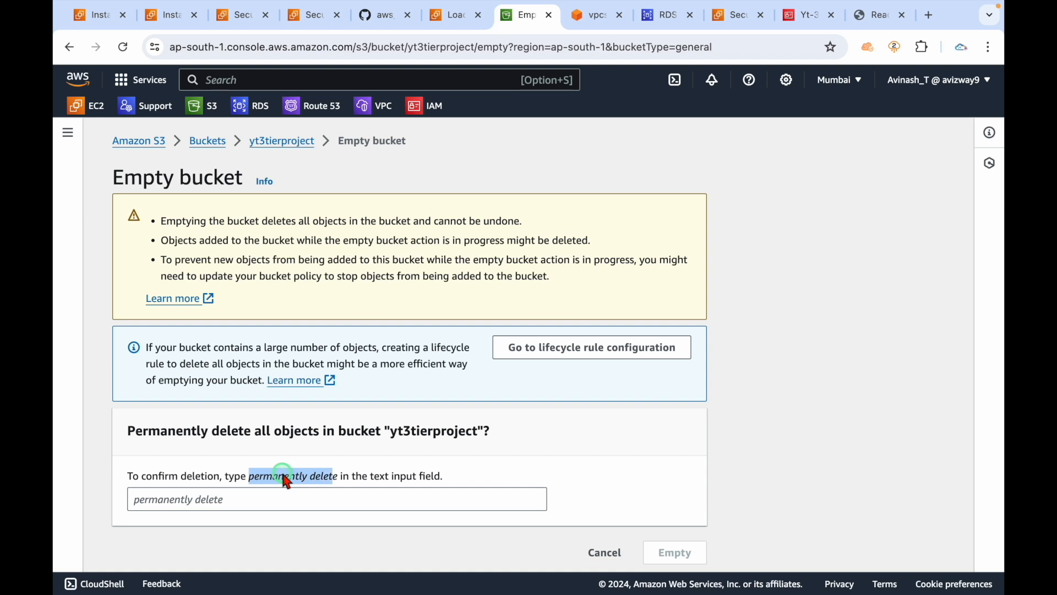
{"action": "left_click", "coordinate": [290, 500]}
{"action": "type", "text": "permanently delete"}
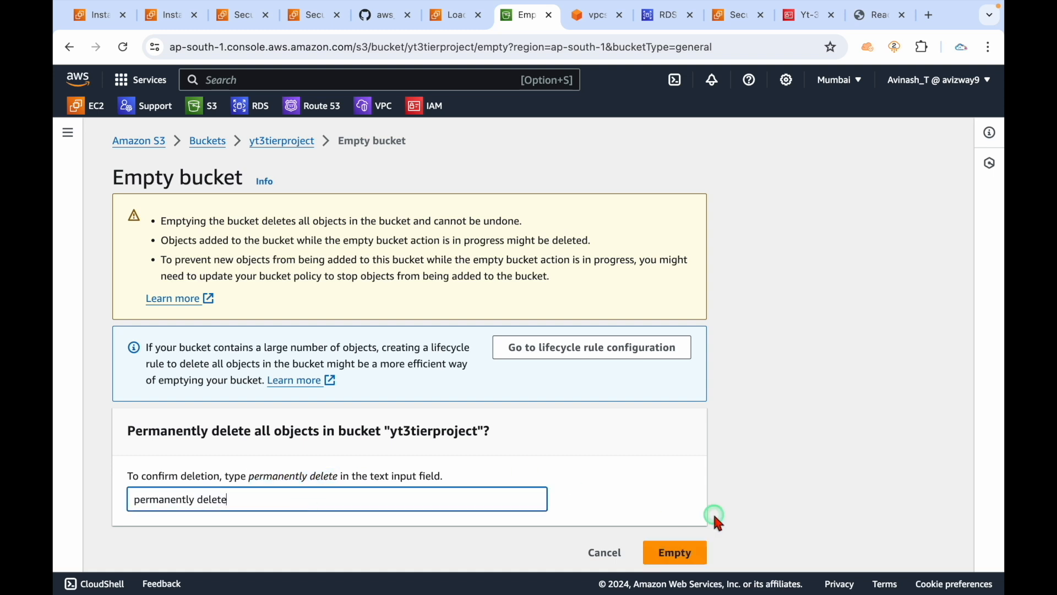
{"action": "left_click", "coordinate": [676, 552]}
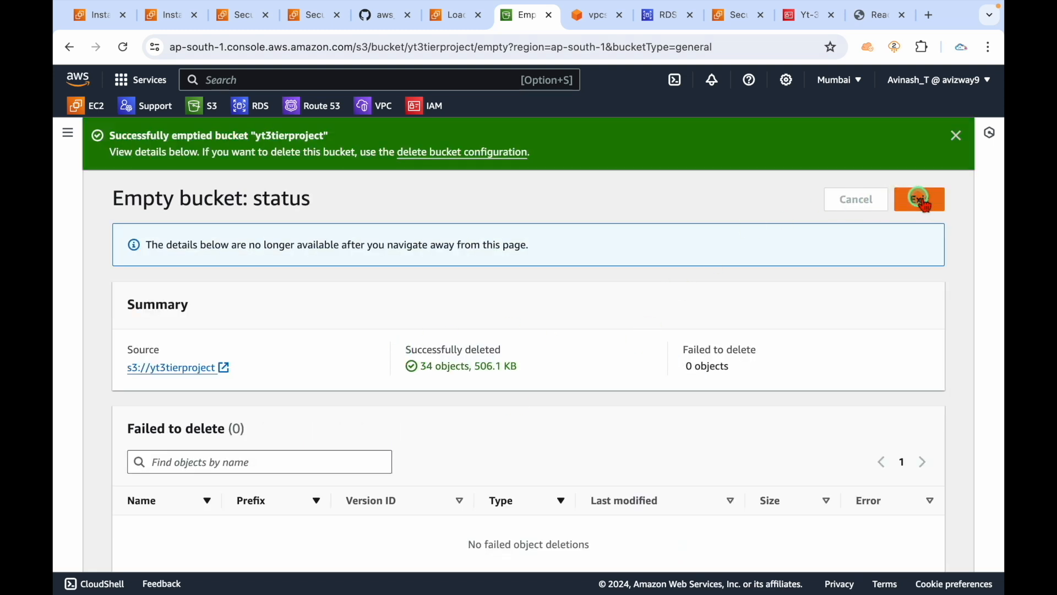
{"action": "left_click", "coordinate": [919, 199]}
- Delete the now-empty yt3tierproject bucket, confirming with its pasted name
{"action": "left_click", "coordinate": [133, 444]}
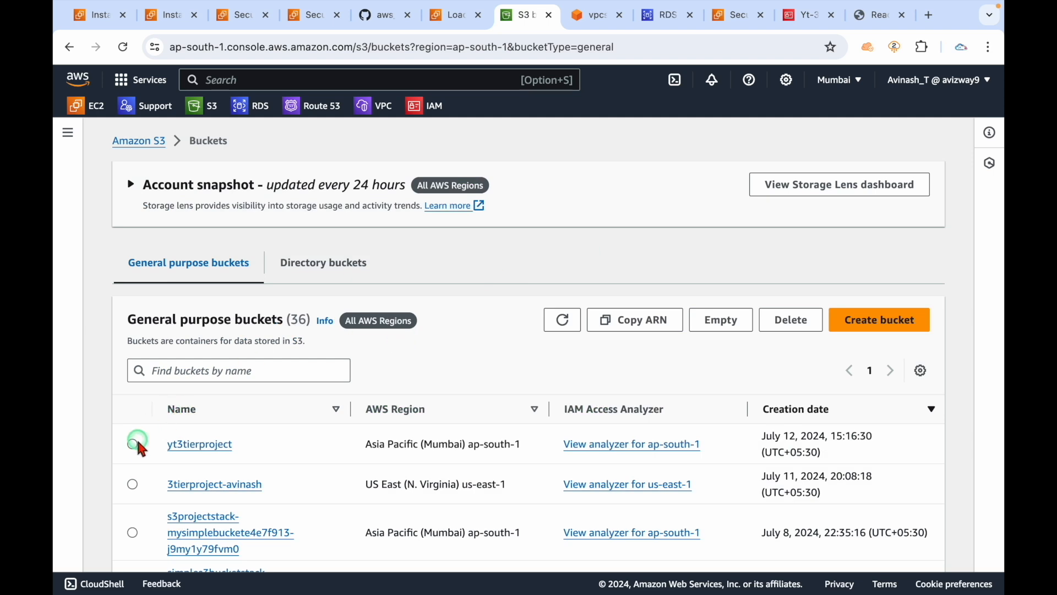
{"action": "left_click", "coordinate": [791, 320]}
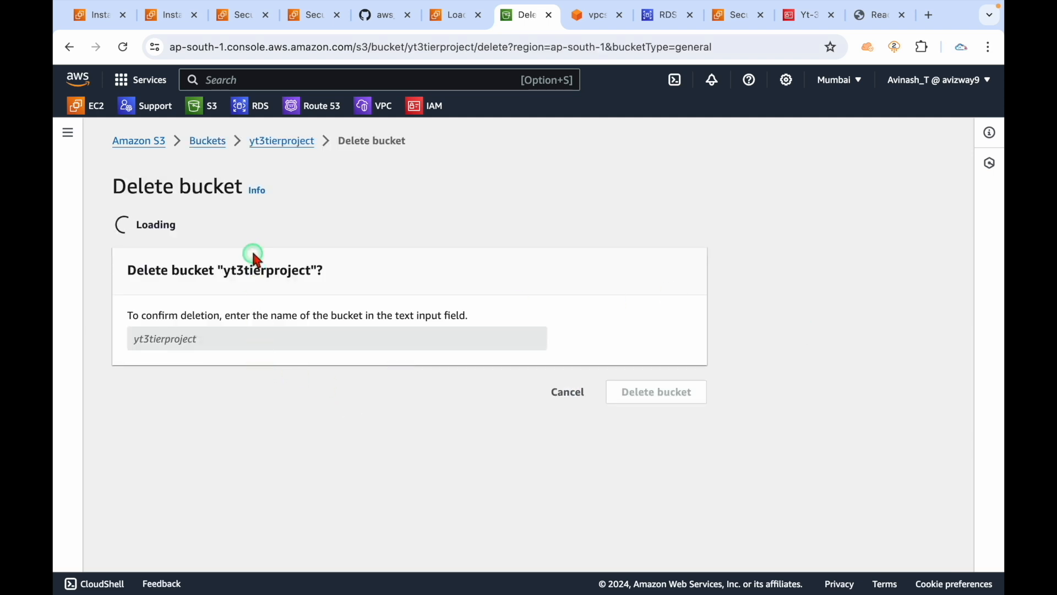
{"action": "double_click", "coordinate": [278, 406]}
{"action": "key", "text": "ctrl+c"}
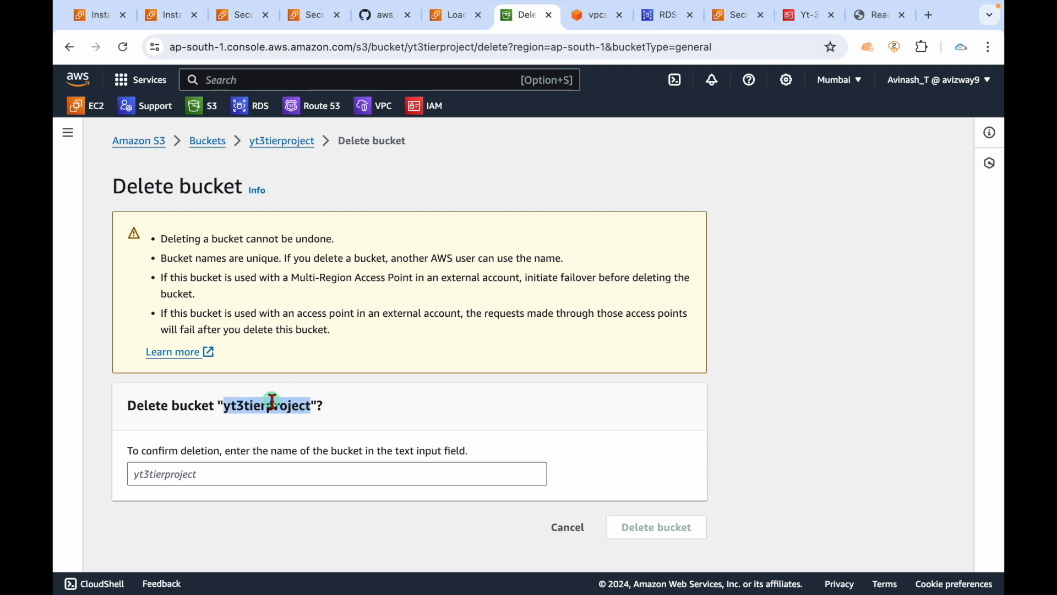
{"action": "left_click", "coordinate": [275, 484]}
{"action": "key", "text": "ctrl+v"}
{"action": "left_click", "coordinate": [681, 523]}
{"action": "left_click", "coordinate": [438, 80]}
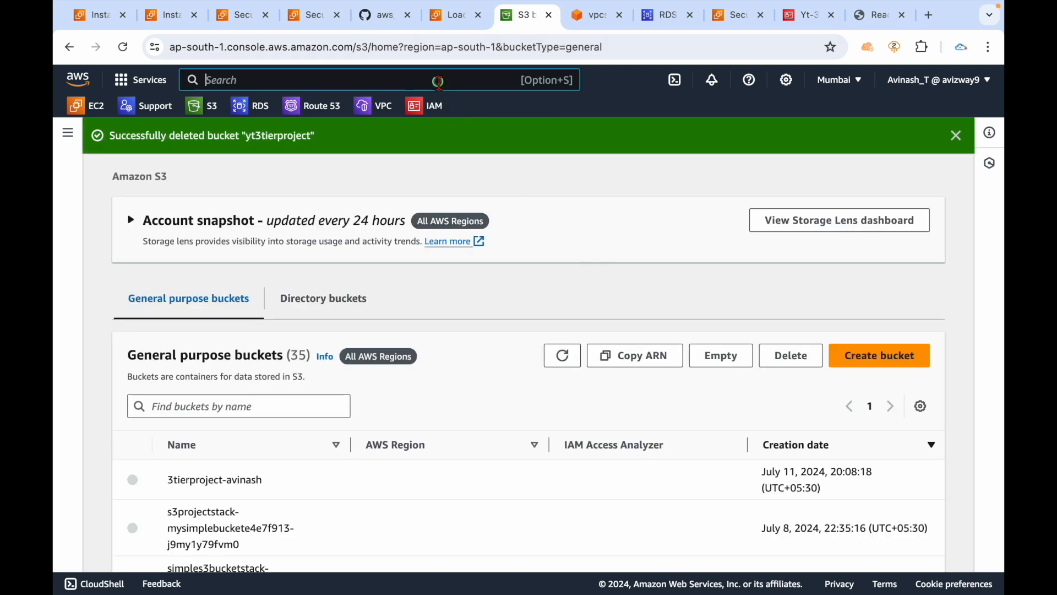
- Find Certificate Manager via 'acm' and delete learnaws.co.in, confirming with 'delete'
{"action": "type", "text": "acm-PCA"}
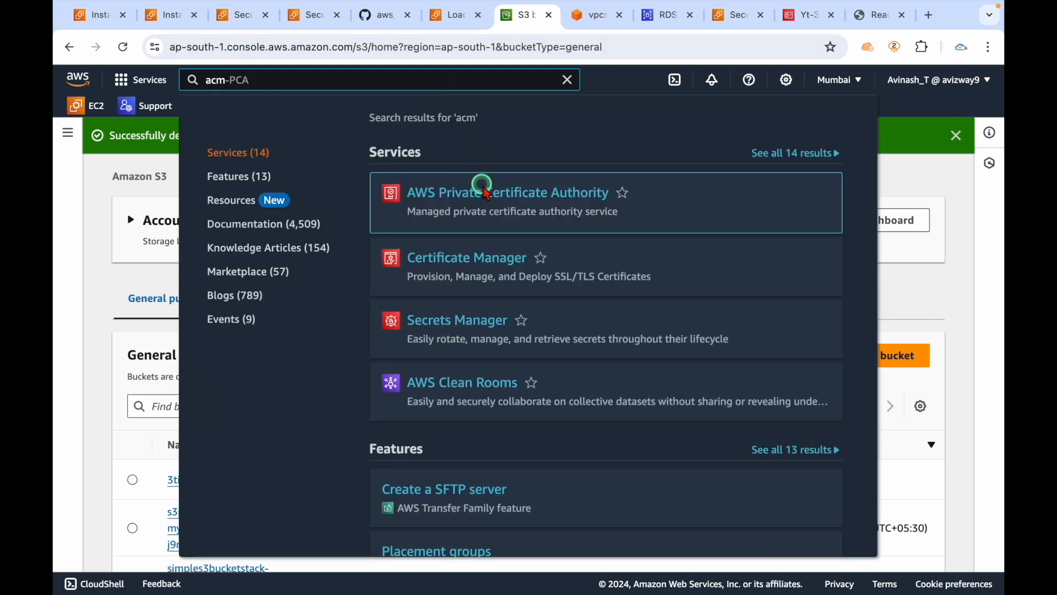
{"action": "left_click", "coordinate": [455, 260]}
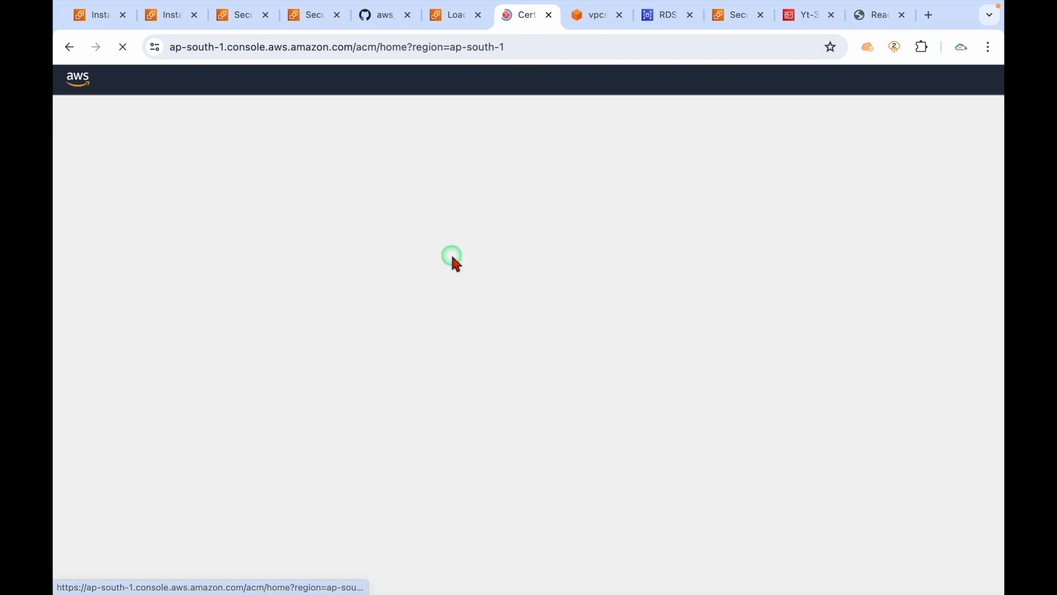
{"action": "left_click", "coordinate": [311, 306]}
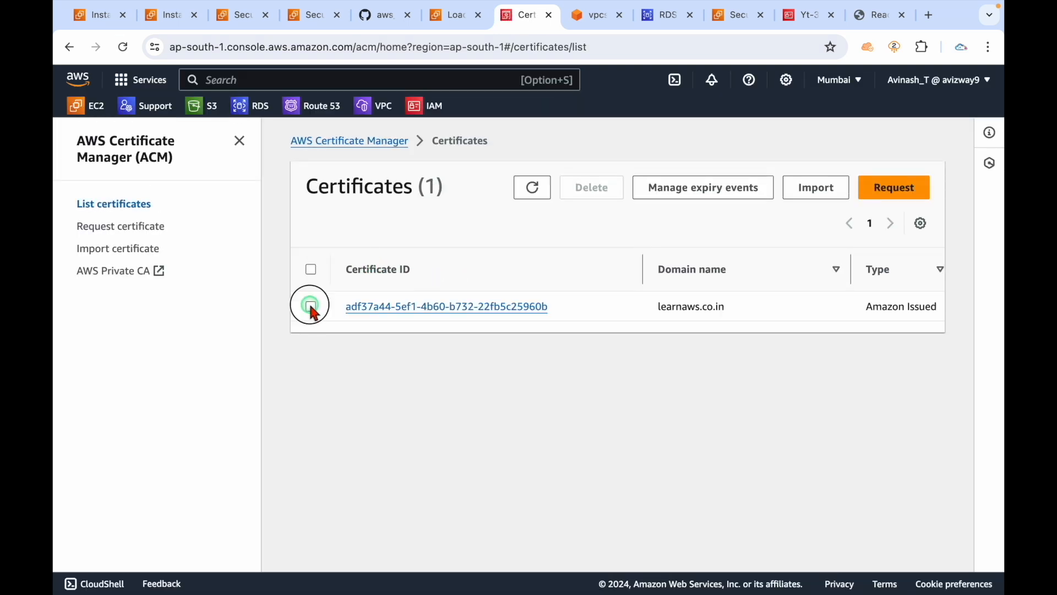
{"action": "left_click", "coordinate": [585, 188]}
{"action": "left_click", "coordinate": [508, 370]}
{"action": "type", "text": "delete"}
{"action": "left_click", "coordinate": [695, 411]}
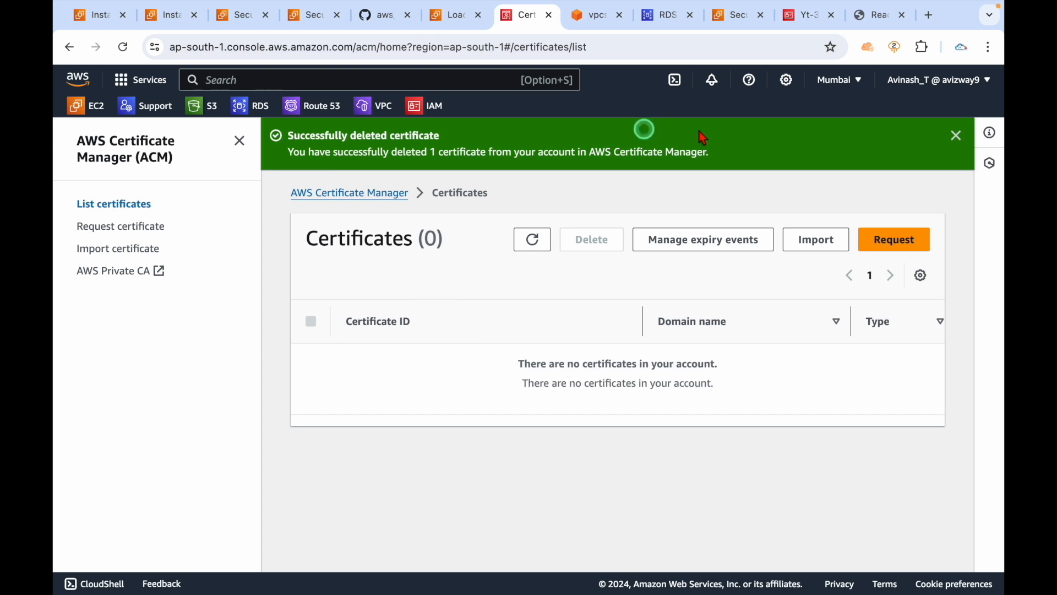
{"action": "left_click", "coordinate": [955, 136]}
{"action": "left_click", "coordinate": [680, 189]}
{"action": "left_click", "coordinate": [483, 79]}
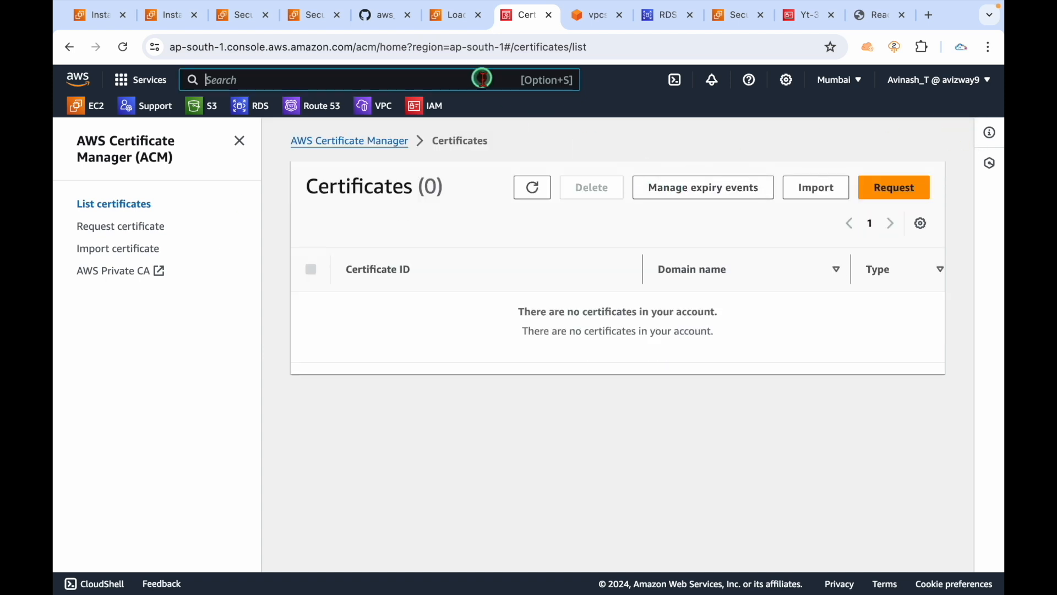
- In Route 53, delete the alias A record from the learnaws.co.in hosted zone, then close that tab
{"action": "type", "text": "53"}
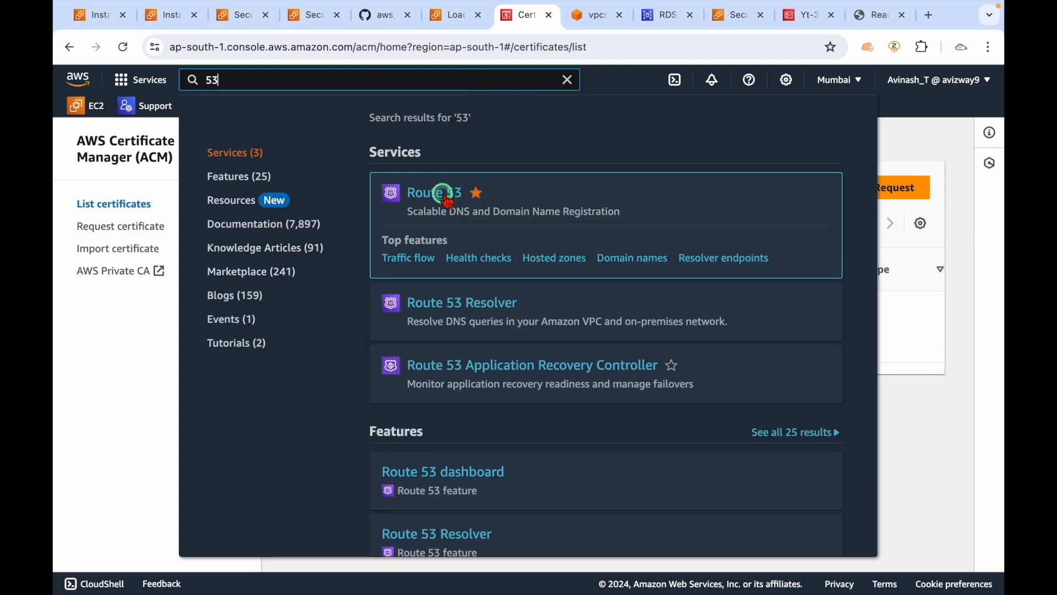
{"action": "left_click", "coordinate": [437, 193]}
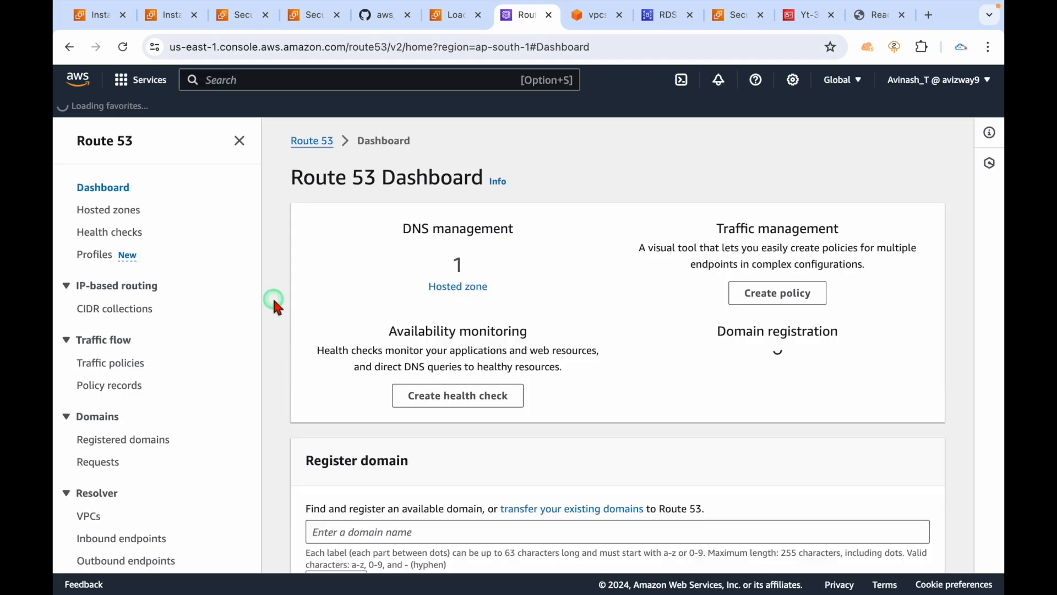
{"action": "left_click", "coordinate": [446, 291]}
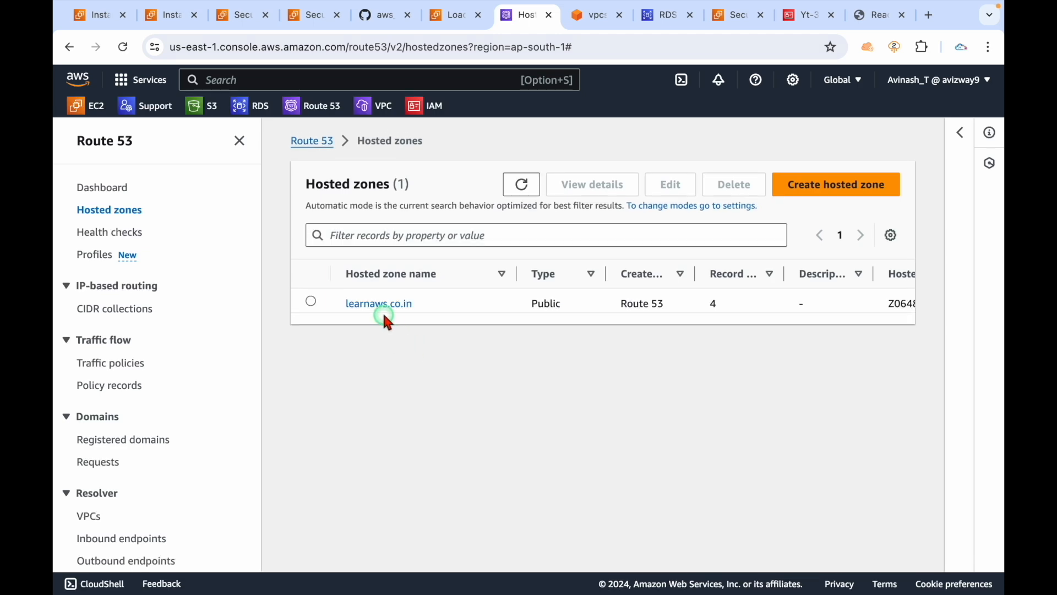
{"action": "left_click", "coordinate": [380, 306]}
{"action": "scroll", "coordinate": [449, 378], "scroll_direction": "down", "scroll_amount": 2}
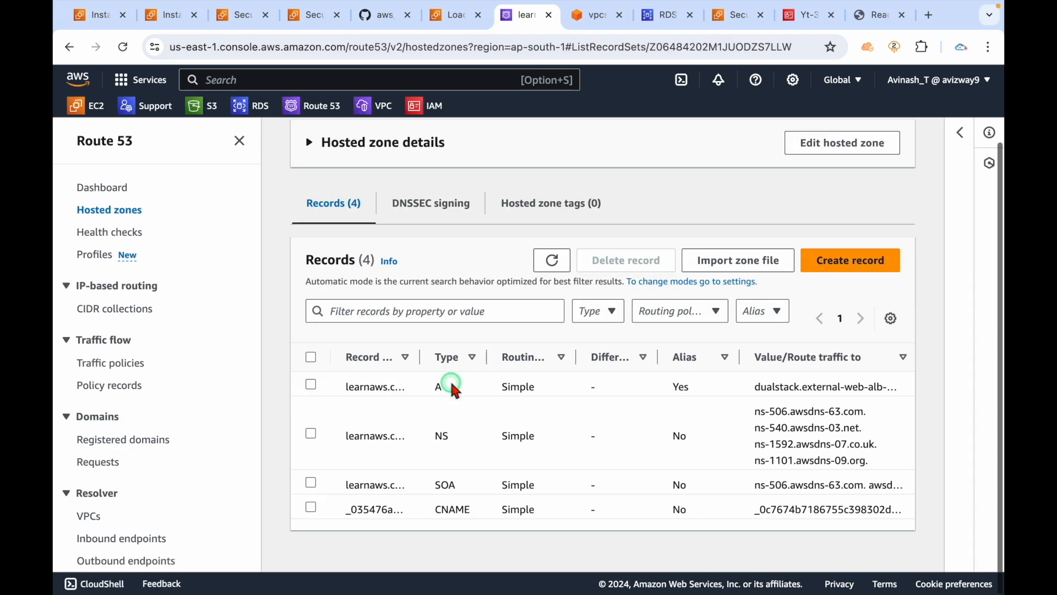
{"action": "left_click", "coordinate": [312, 383]}
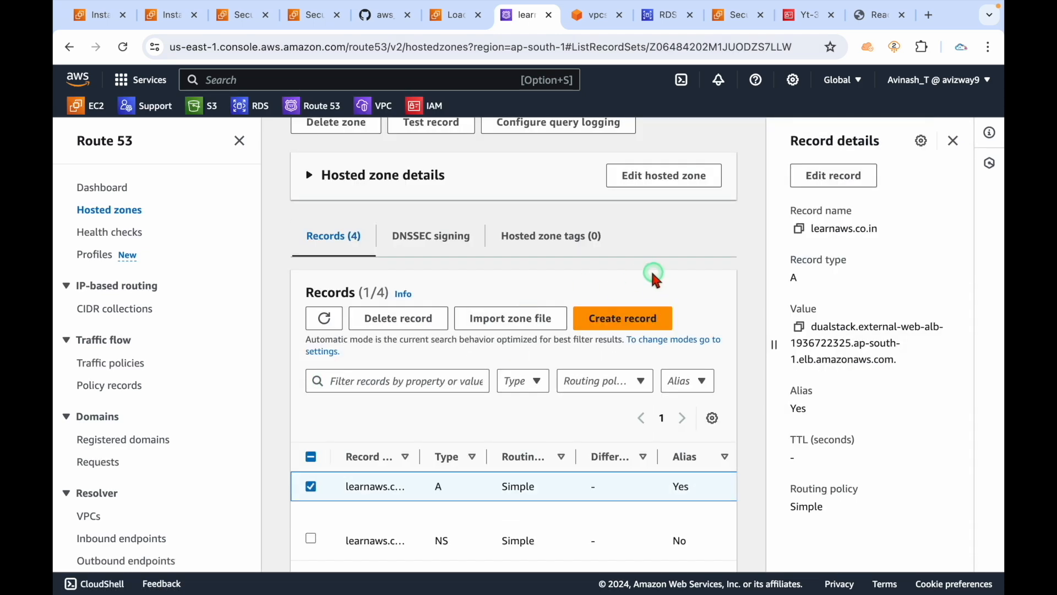
{"action": "left_click", "coordinate": [405, 322]}
{"action": "left_click", "coordinate": [703, 468]}
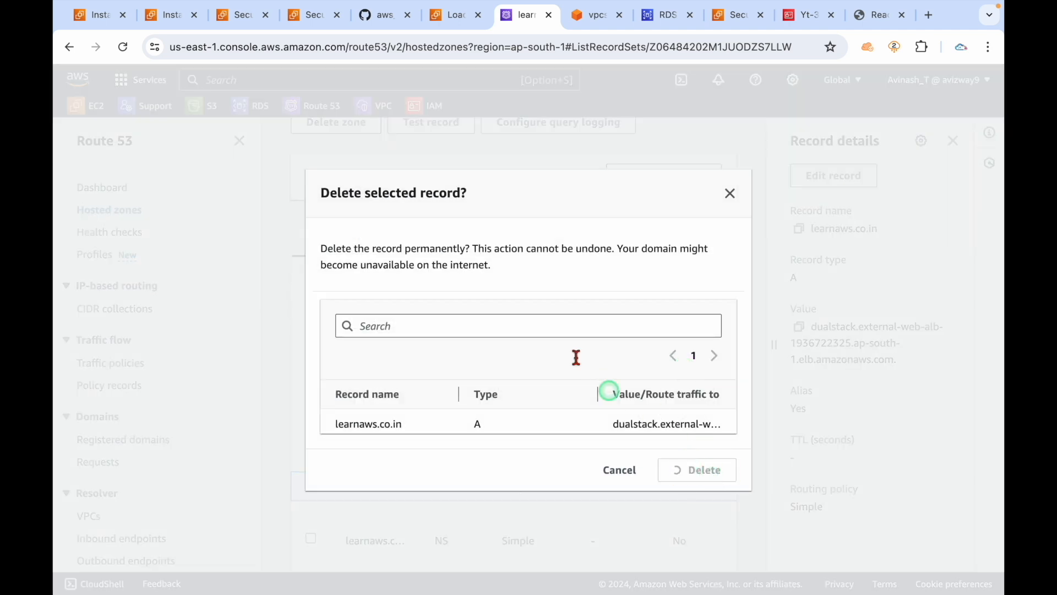
{"action": "left_click", "coordinate": [549, 15]}
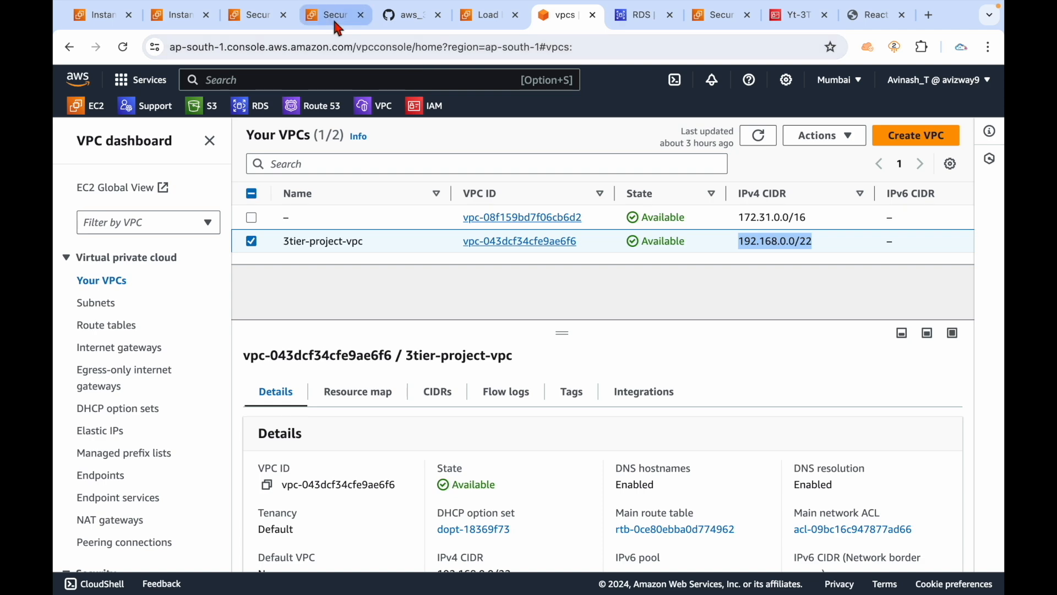
- Close the APP-SG security group page and return to the VPC list
{"action": "left_click", "coordinate": [337, 16]}
{"action": "left_click", "coordinate": [361, 15]}
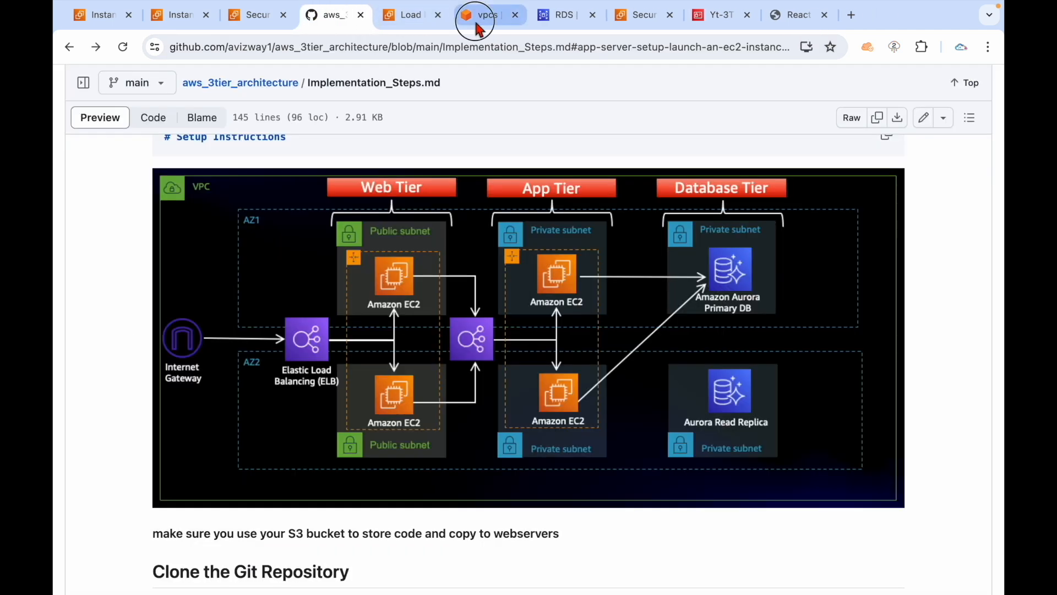
{"action": "left_click", "coordinate": [482, 17]}
{"action": "left_click", "coordinate": [492, 285]}
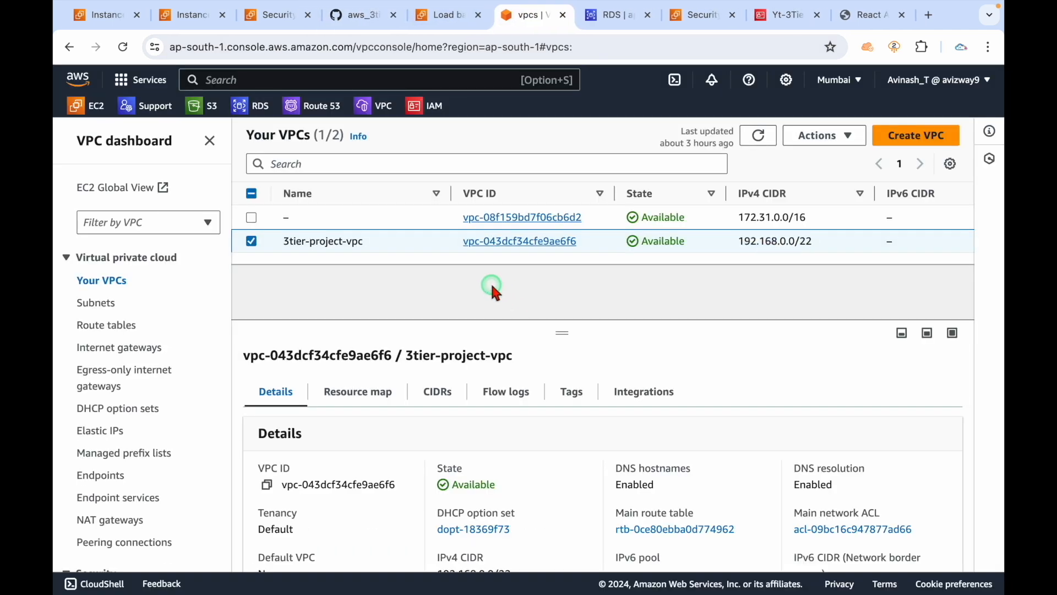
- Try Delete VPC on 3tier-project-vpc and follow the blocking NAT gateway link
{"action": "left_click", "coordinate": [820, 135]}
{"action": "left_click", "coordinate": [820, 297]}
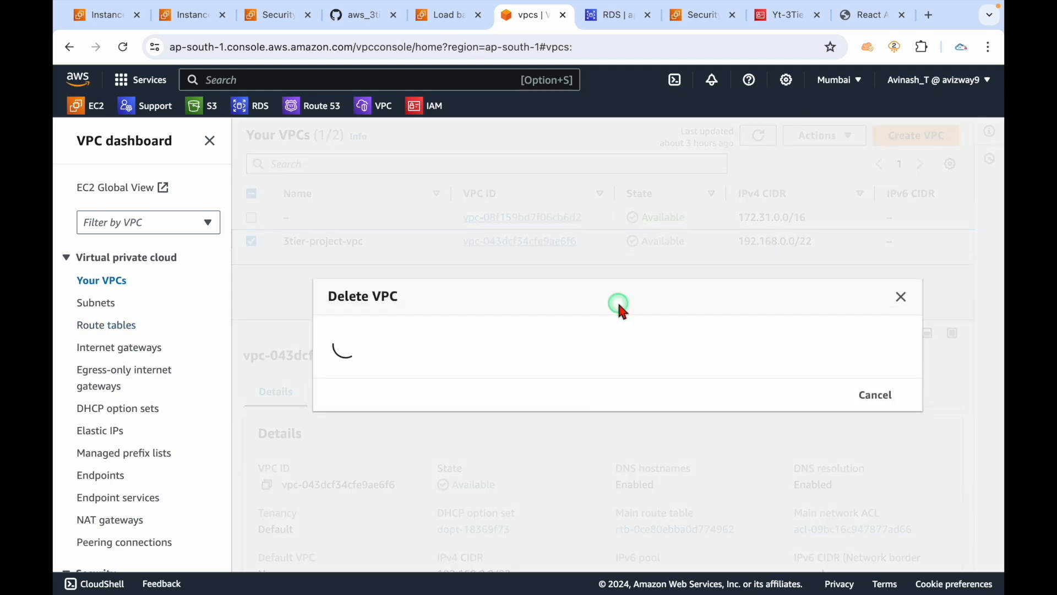
{"action": "scroll", "coordinate": [619, 304], "scroll_direction": "down", "scroll_amount": 1}
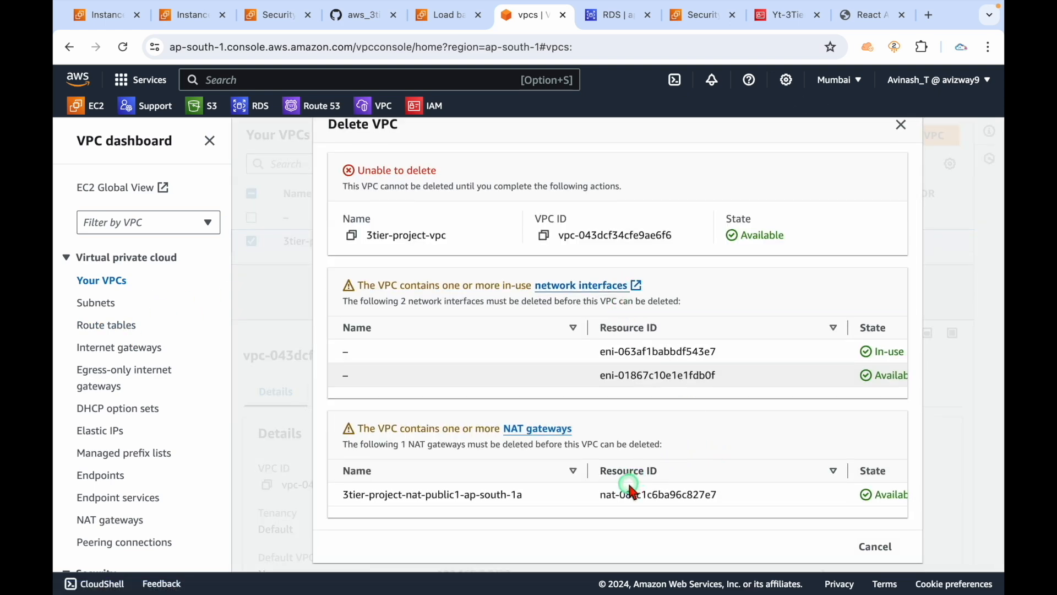
{"action": "left_click", "coordinate": [730, 491]}
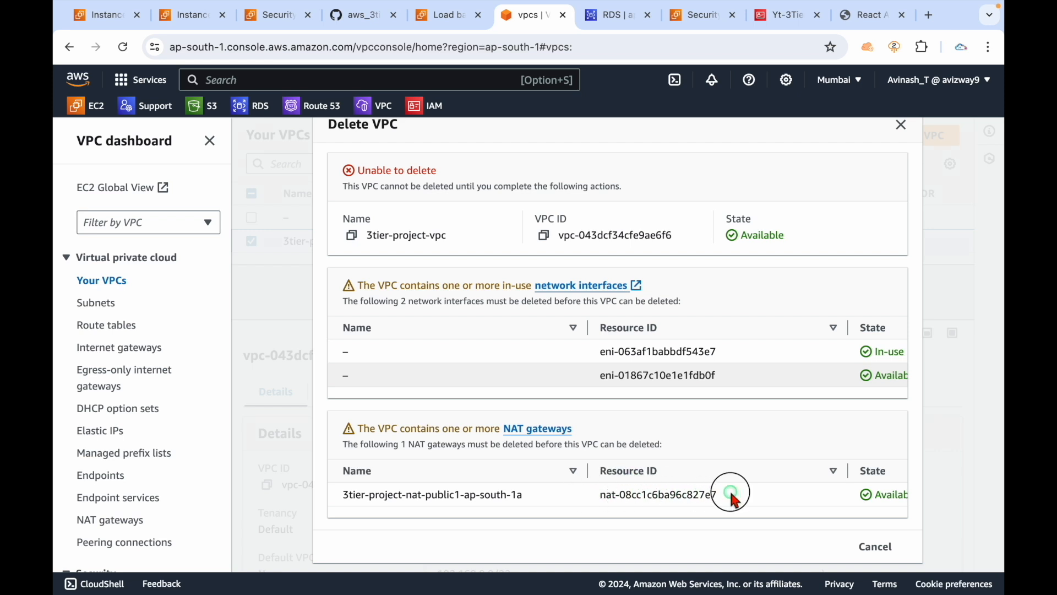
{"action": "left_click_drag", "start_coordinate": [732, 497], "coordinate": [616, 495]}
{"action": "left_click", "coordinate": [567, 503]}
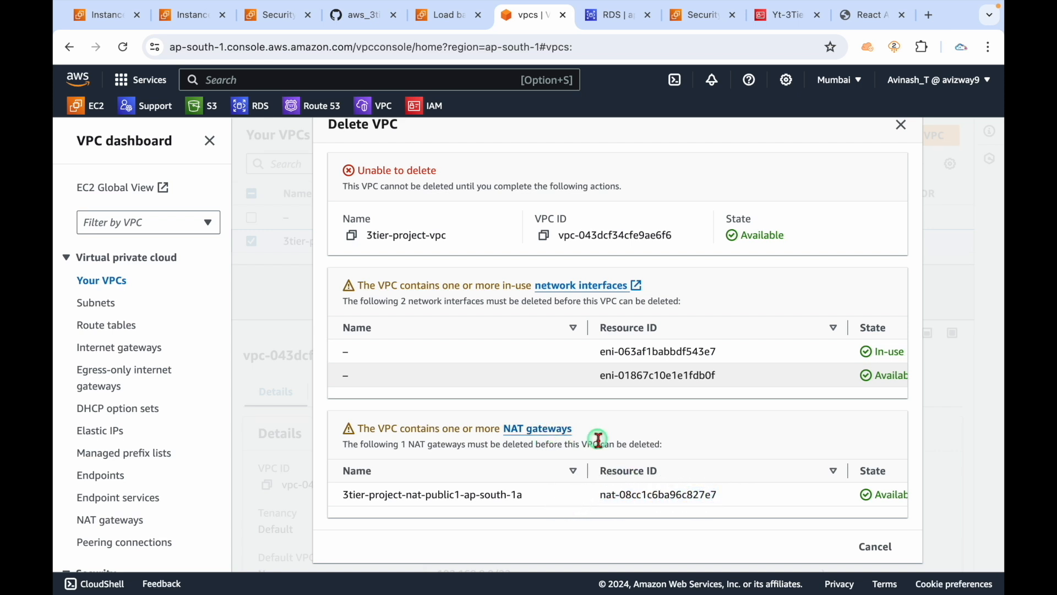
{"action": "left_click", "coordinate": [560, 430]}
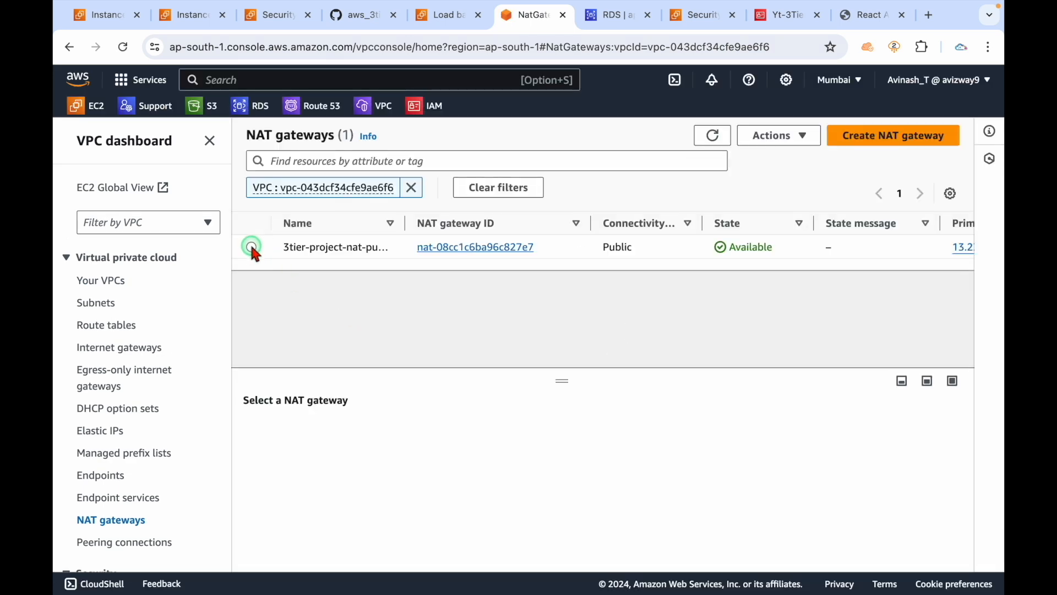
- Delete NAT gateway 3tier-project-nat-public1-ap-south-1a, confirming with 'delete', and refresh to see it Deleting
{"action": "left_click", "coordinate": [251, 246]}
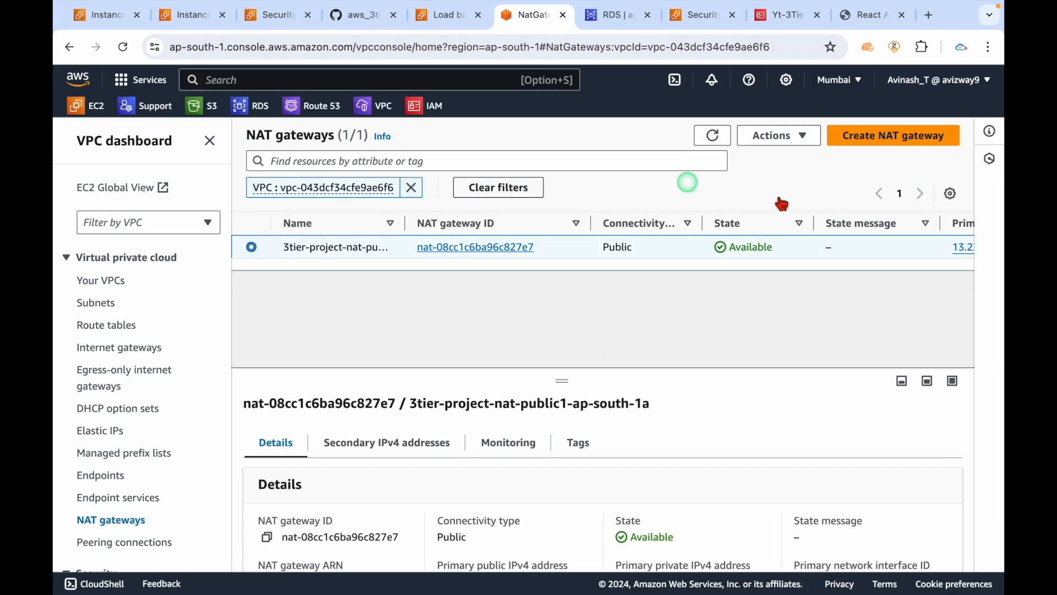
{"action": "left_click", "coordinate": [787, 136]}
{"action": "left_click", "coordinate": [781, 225]}
{"action": "left_click", "coordinate": [717, 418]}
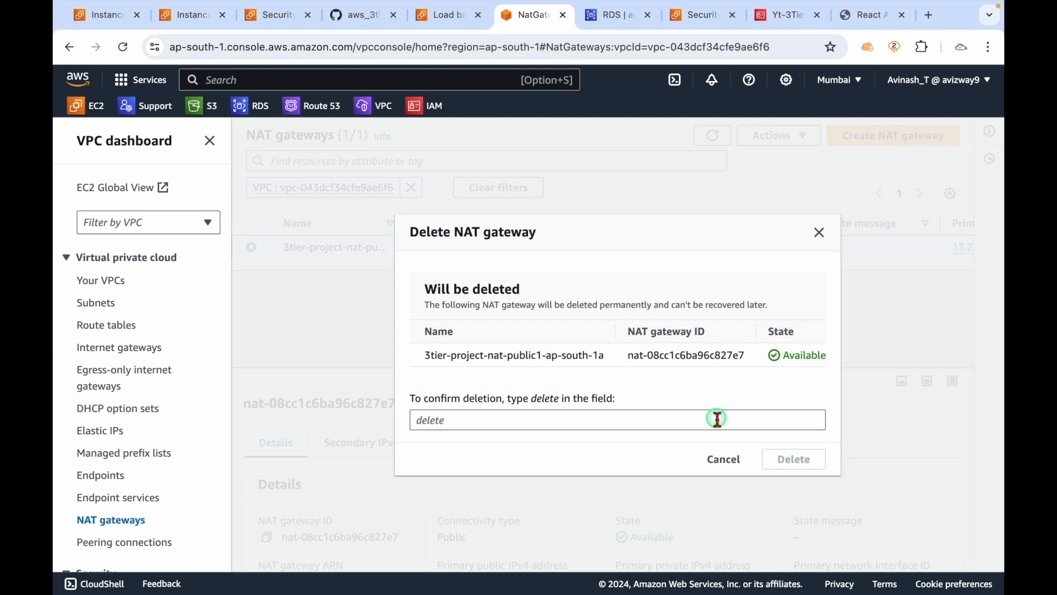
{"action": "type", "text": "delete"}
{"action": "left_click", "coordinate": [784, 458]}
{"action": "left_click", "coordinate": [957, 131]}
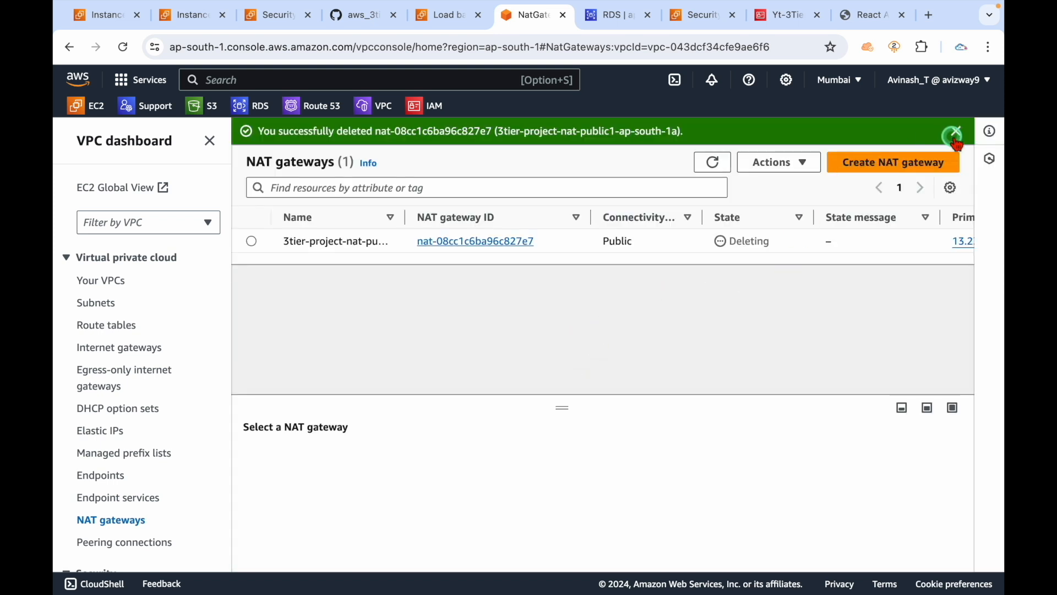
{"action": "left_click", "coordinate": [712, 136]}
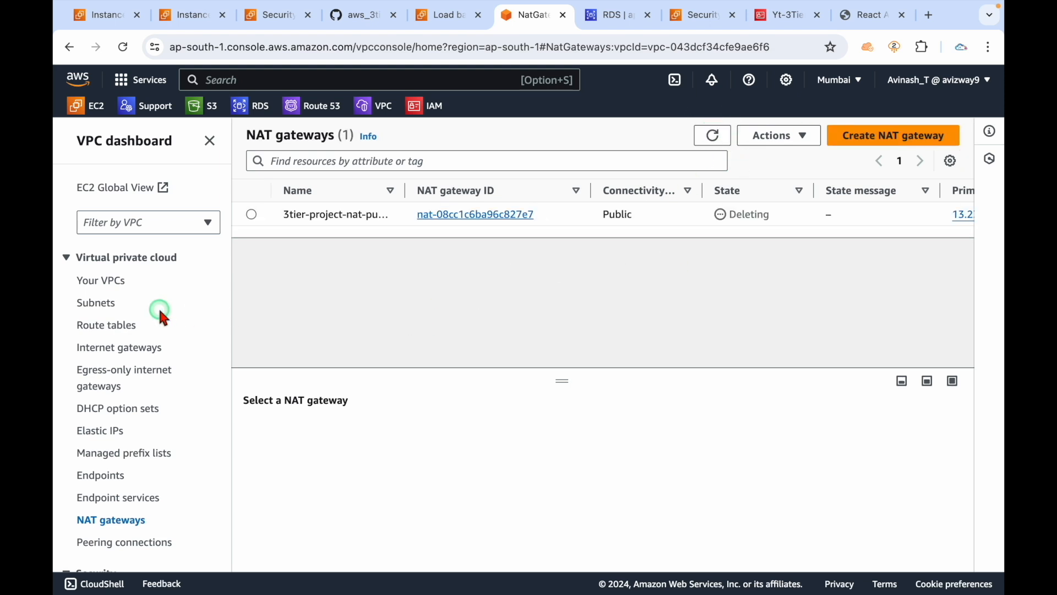
- Go back to Your VPCs and select 3tier-project-vpc to bring up its actions
{"action": "left_click", "coordinate": [109, 282]}
{"action": "left_click", "coordinate": [361, 240]}
{"action": "left_click", "coordinate": [802, 142]}
- Retry deleting 3tier-project-vpc, review the remaining blockers, and cancel
{"action": "left_click", "coordinate": [826, 294]}
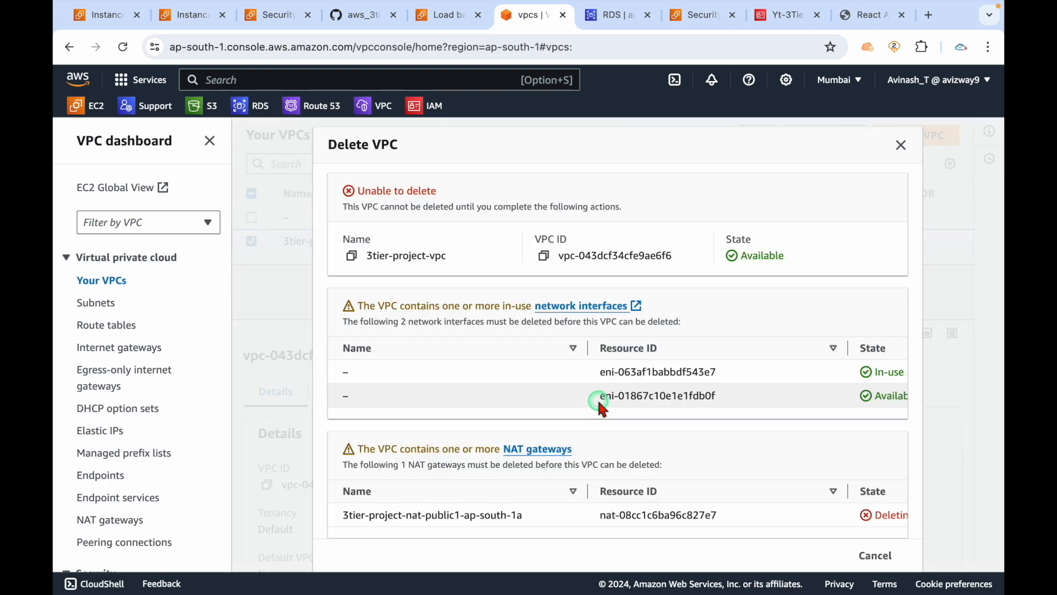
{"action": "scroll", "coordinate": [744, 384], "scroll_direction": "down", "scroll_amount": 1}
{"action": "scroll", "coordinate": [746, 388], "scroll_direction": "right", "scroll_amount": 2}
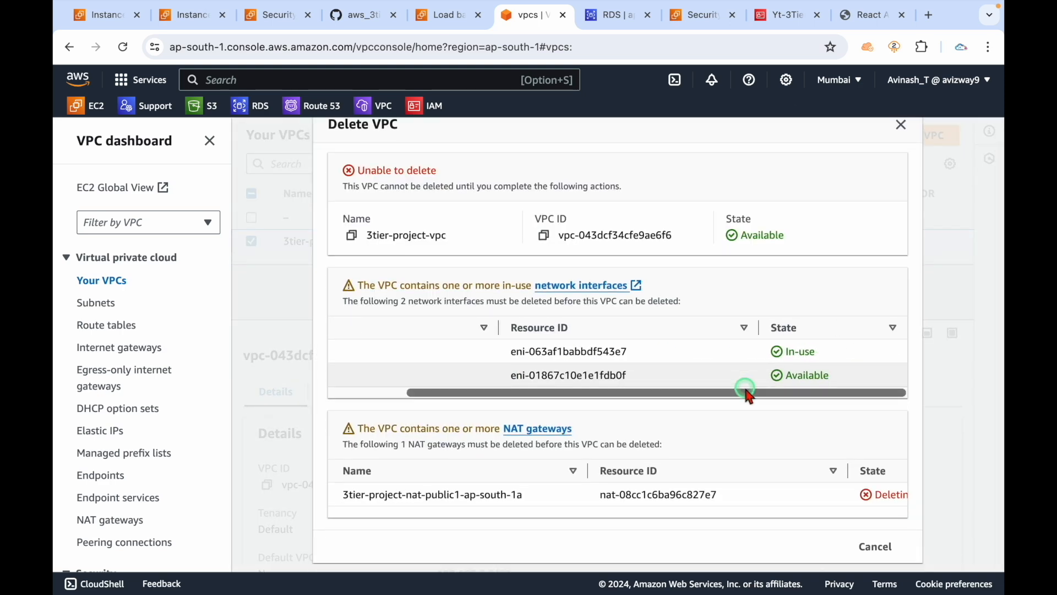
{"action": "scroll", "coordinate": [746, 389], "scroll_direction": "left", "scroll_amount": 2}
{"action": "left_click", "coordinate": [875, 546]}
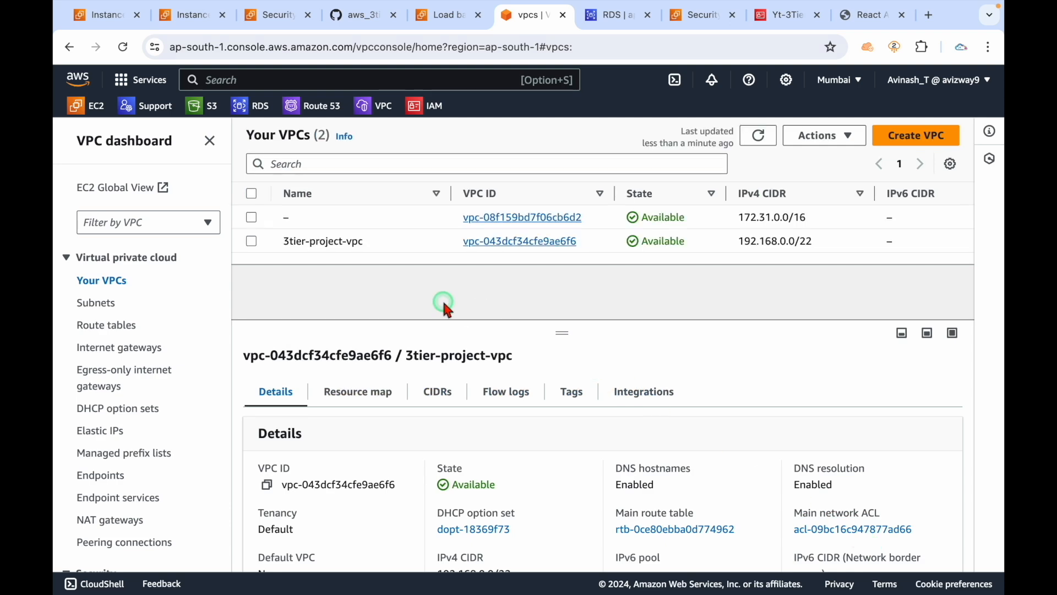
- Check the Network Interfaces list, finding one interface left that belongs to the NAT gateway
{"action": "left_click", "coordinate": [267, 22]}
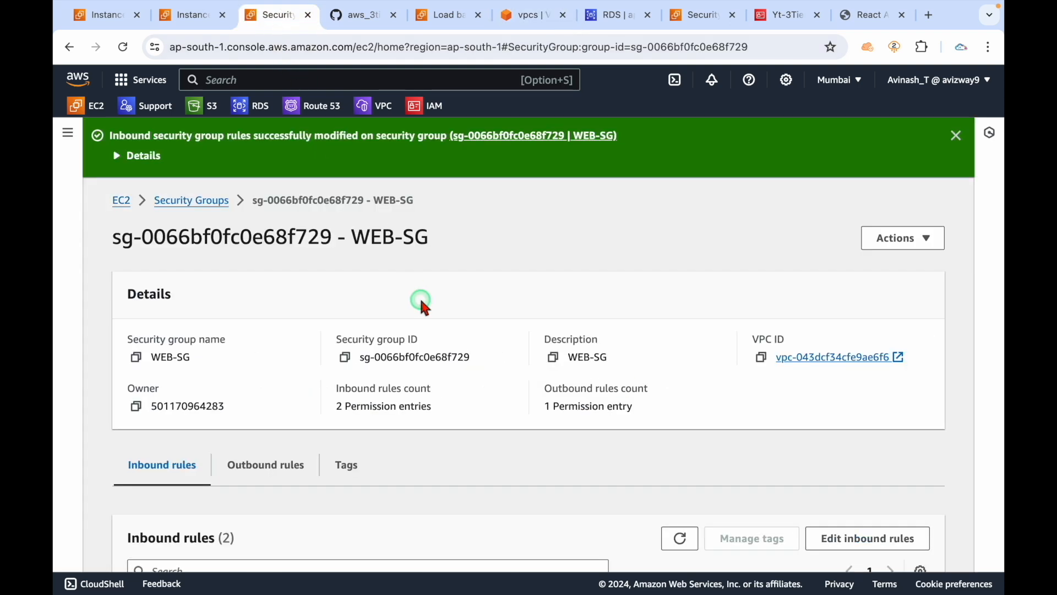
{"action": "left_click", "coordinate": [69, 133]}
{"action": "scroll", "coordinate": [153, 365], "scroll_direction": "down", "scroll_amount": 5}
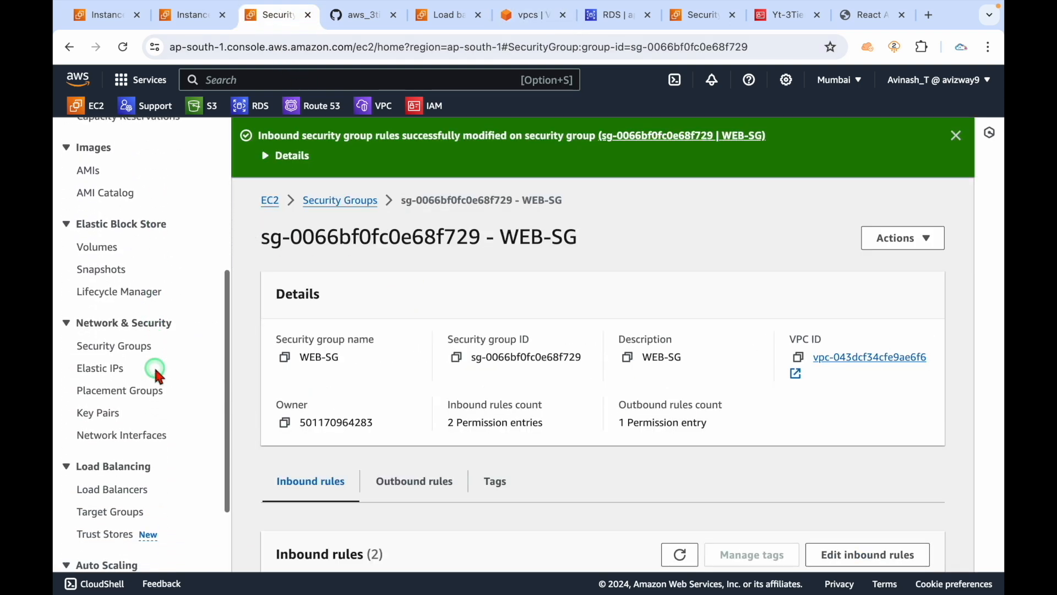
{"action": "left_click", "coordinate": [141, 423]}
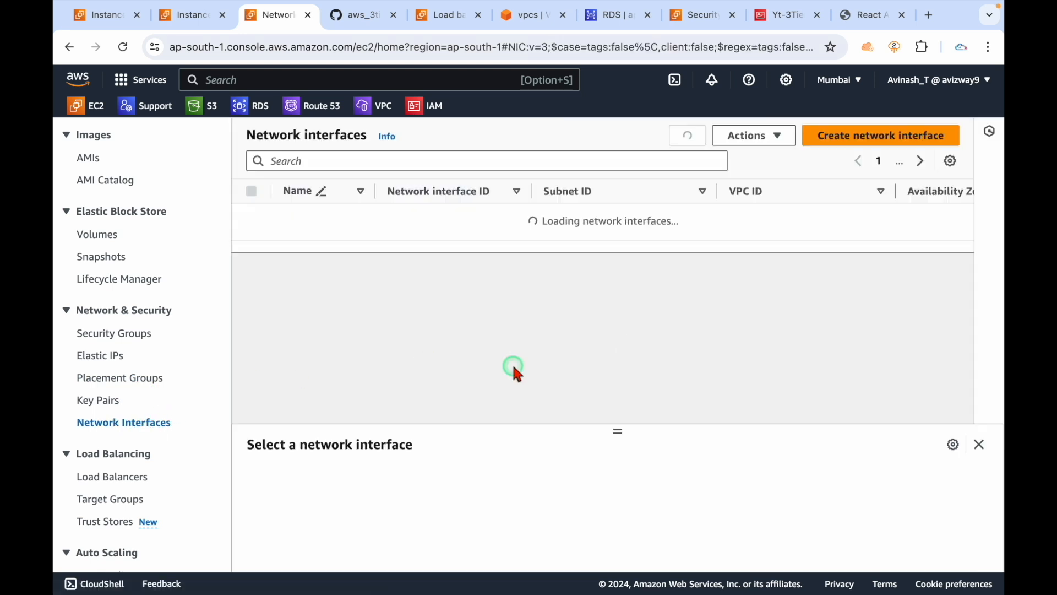
{"action": "left_click", "coordinate": [686, 139]}
{"action": "scroll", "coordinate": [780, 218], "scroll_direction": "right", "scroll_amount": 10}
{"action": "scroll", "coordinate": [781, 218], "scroll_direction": "right", "scroll_amount": 5}
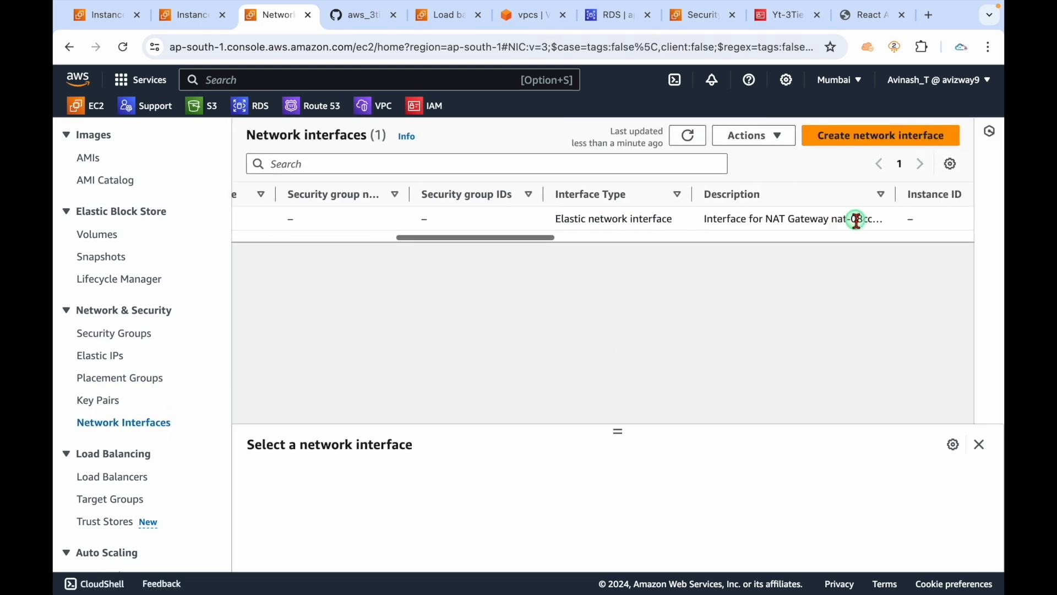
{"action": "left_click_drag", "start_coordinate": [676, 220], "coordinate": [846, 221]}
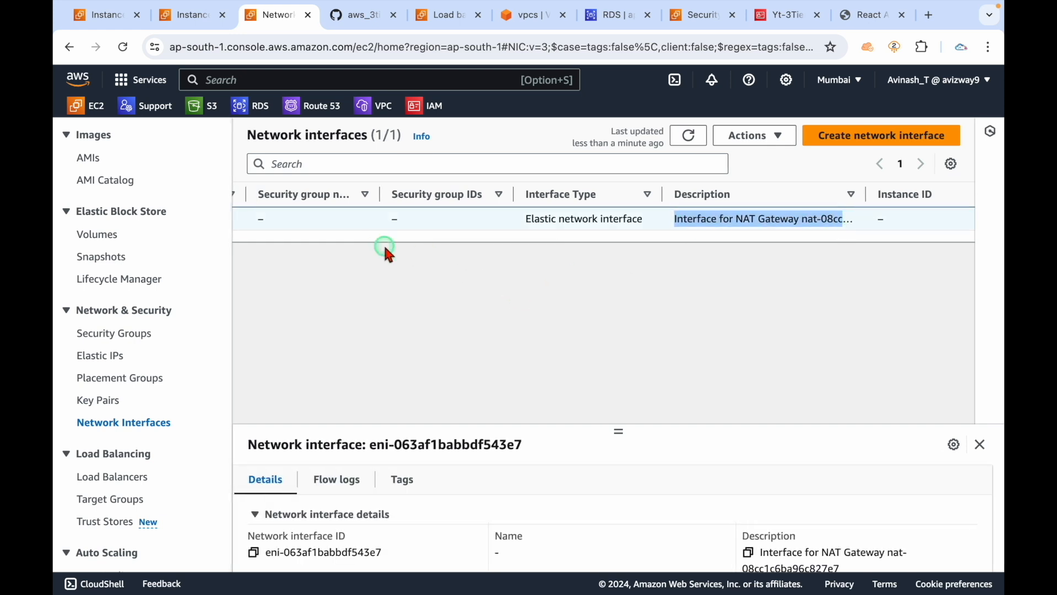
- Go via the EC2 Dashboard to the Elastic IP addresses list showing 3tier-project-eip-ap-south-1a
{"action": "scroll", "coordinate": [374, 234], "scroll_direction": "left", "scroll_amount": 10}
{"action": "scroll", "coordinate": [145, 278], "scroll_direction": "up", "scroll_amount": 5}
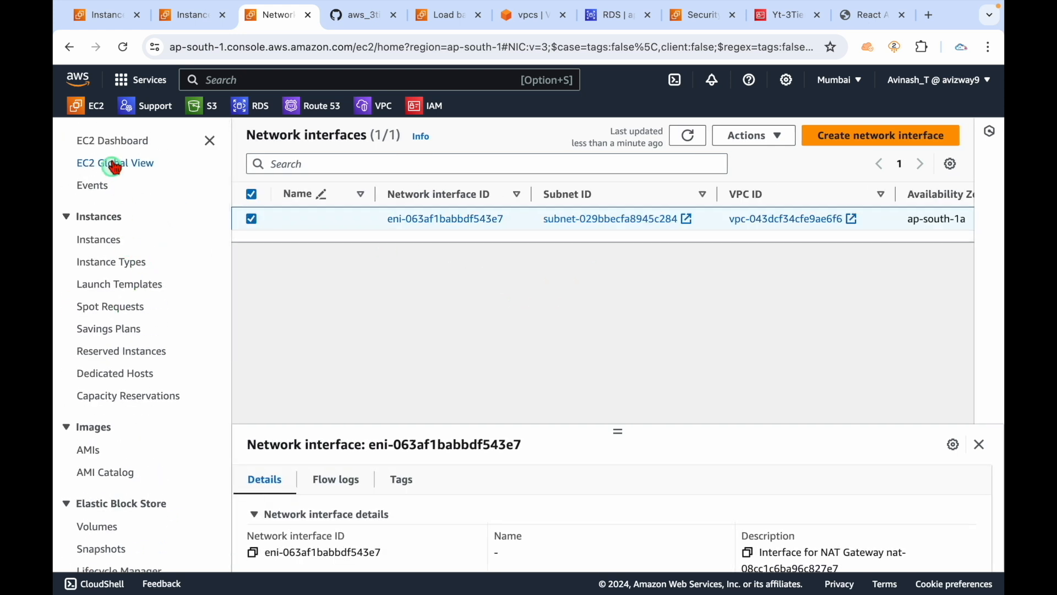
{"action": "left_click", "coordinate": [111, 150]}
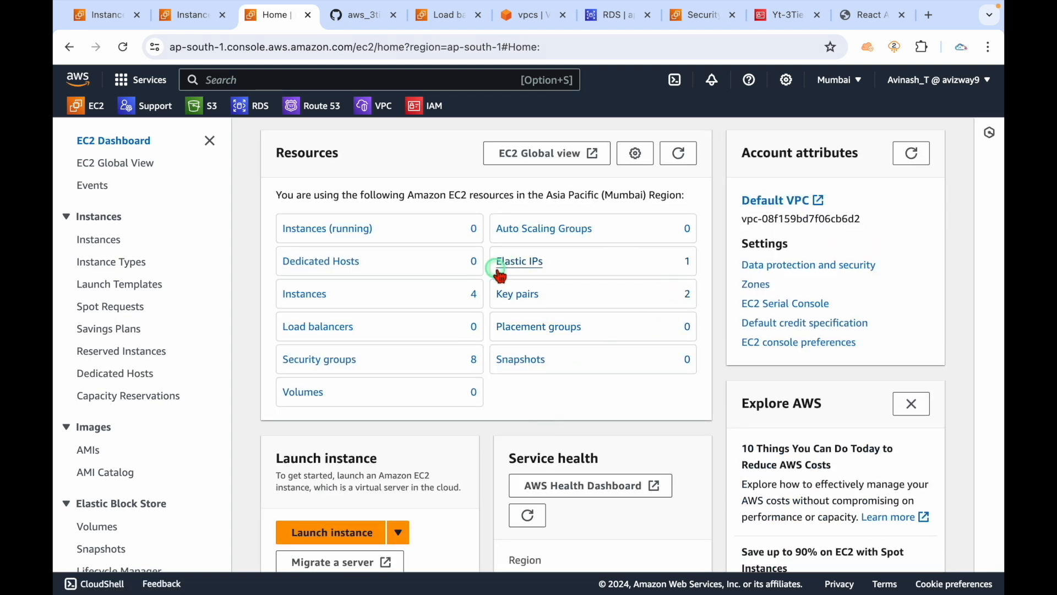
{"action": "left_click_drag", "start_coordinate": [488, 258], "coordinate": [582, 259]}
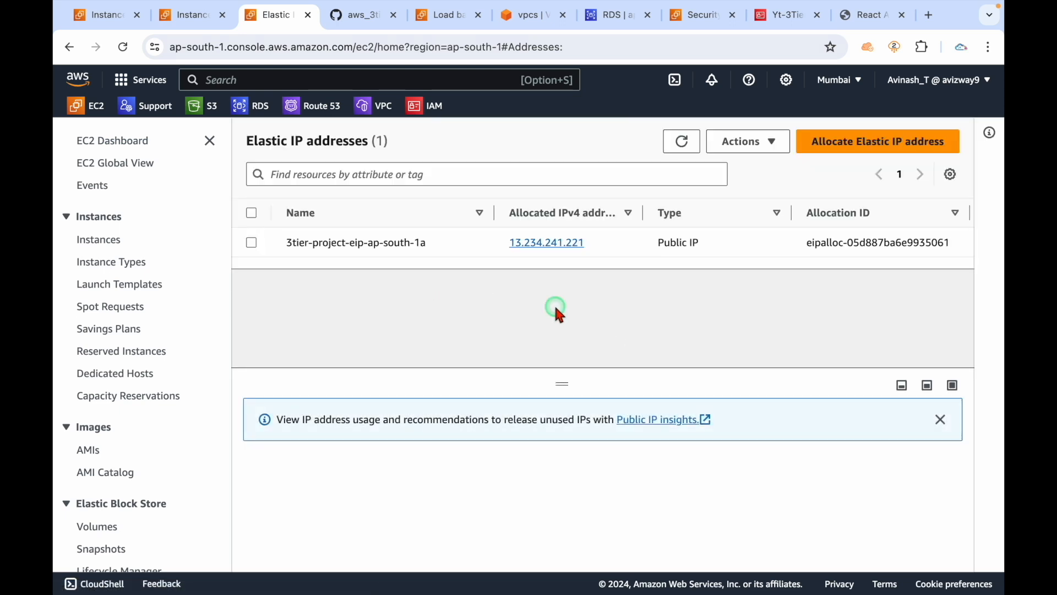
- Close the load balancer page, check the NAT gateway's state, and refresh the VPC list
{"action": "left_click", "coordinate": [443, 15]}
{"action": "left_click", "coordinate": [478, 15]}
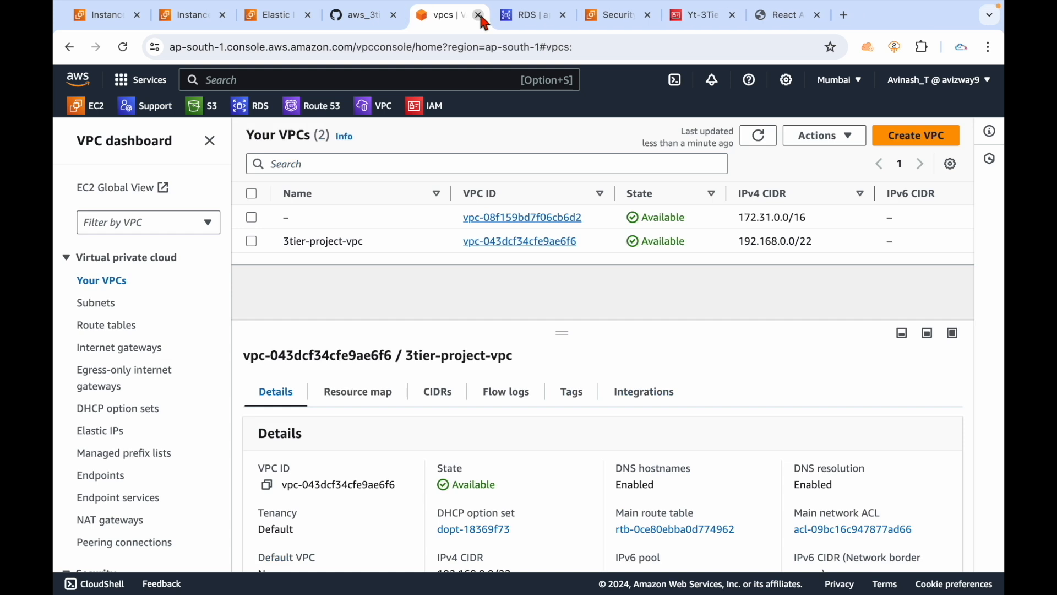
{"action": "left_click", "coordinate": [758, 135]}
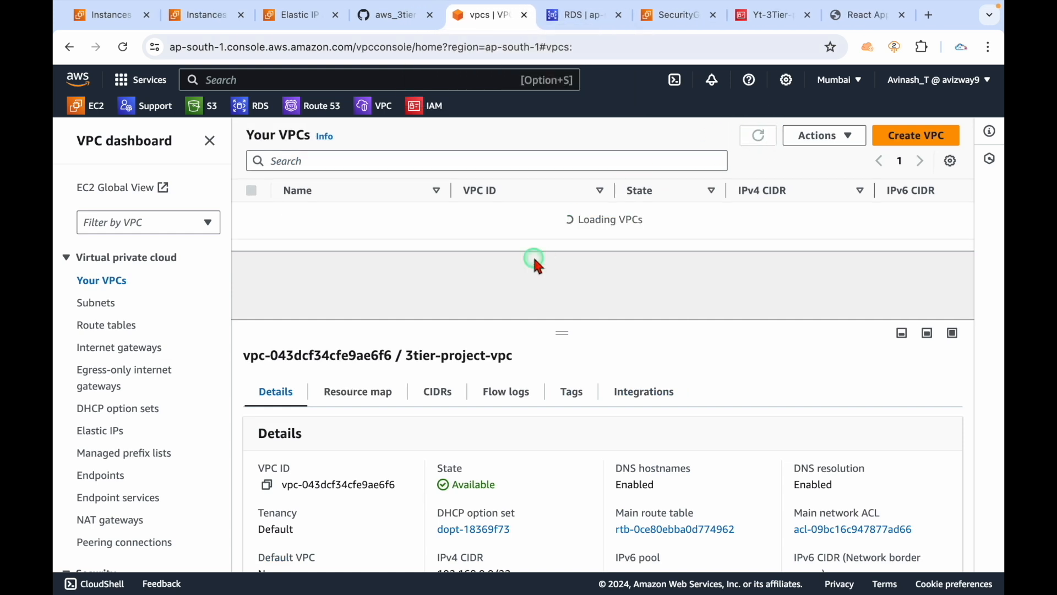
{"action": "scroll", "coordinate": [177, 375], "scroll_direction": "down", "scroll_amount": 3}
{"action": "left_click", "coordinate": [138, 426]}
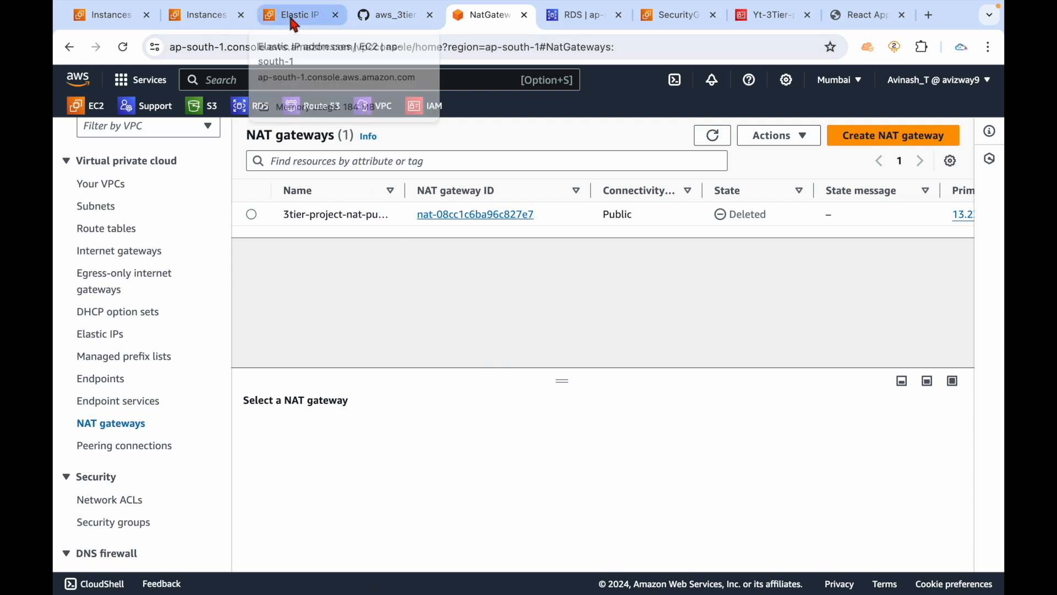
{"action": "left_click", "coordinate": [109, 185]}
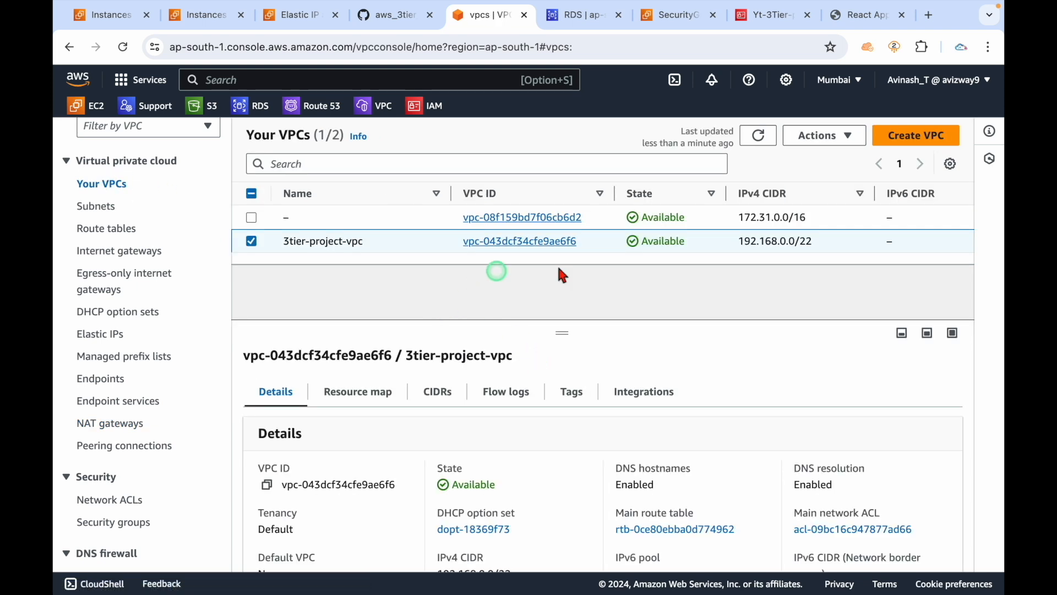
{"action": "left_click", "coordinate": [757, 135]}
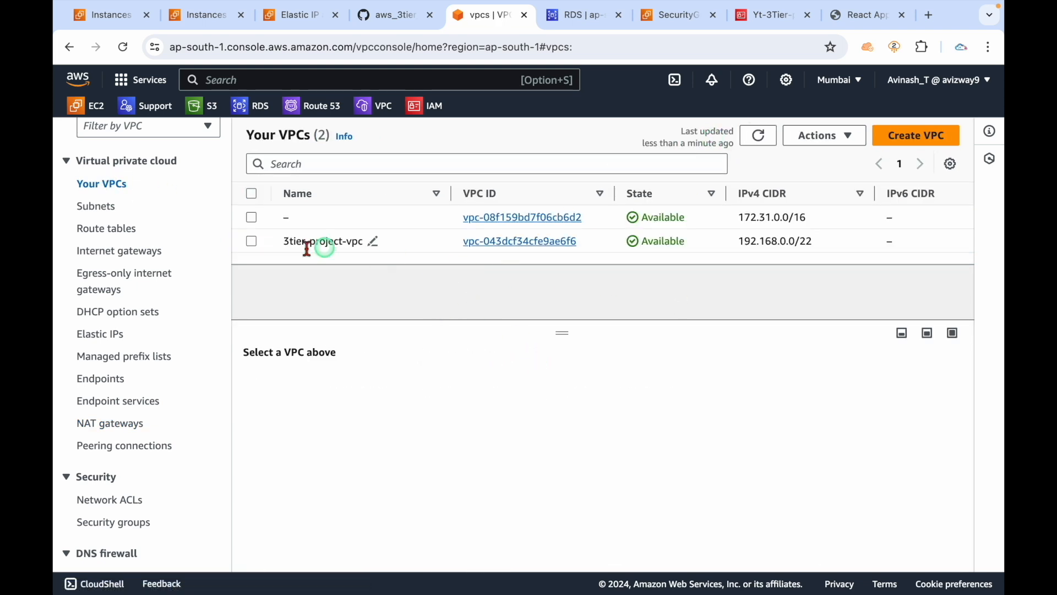
- Delete 3tier-project-vpc and its 17 associated resources, confirming with 'delete'
{"action": "left_click", "coordinate": [250, 240]}
{"action": "left_click", "coordinate": [824, 137]}
{"action": "left_click", "coordinate": [823, 297]}
{"action": "scroll", "coordinate": [581, 366], "scroll_direction": "down", "scroll_amount": 3}
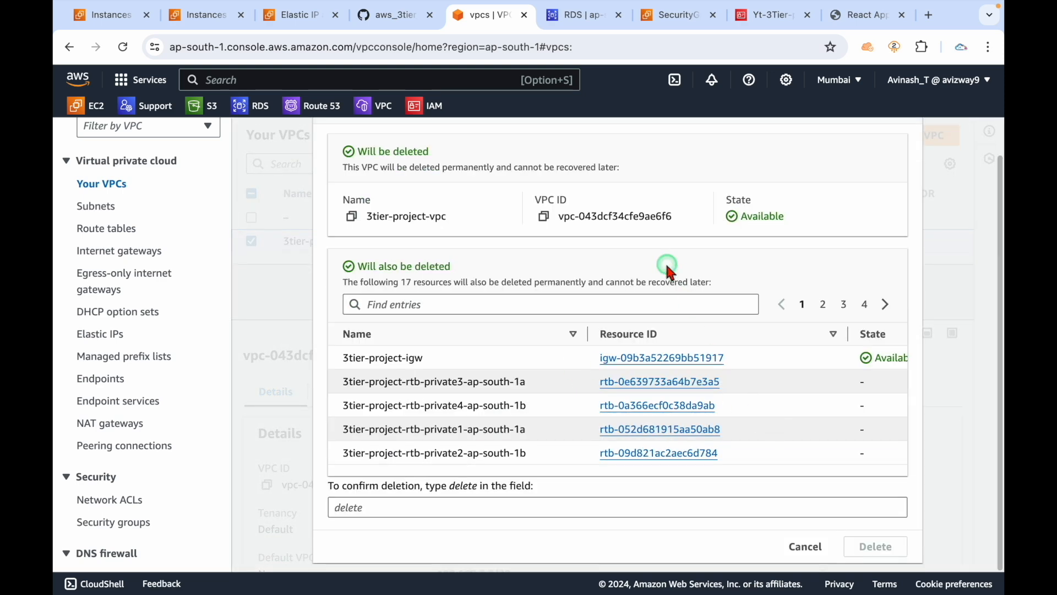
{"action": "left_click", "coordinate": [555, 511]}
{"action": "type", "text": "delete"}
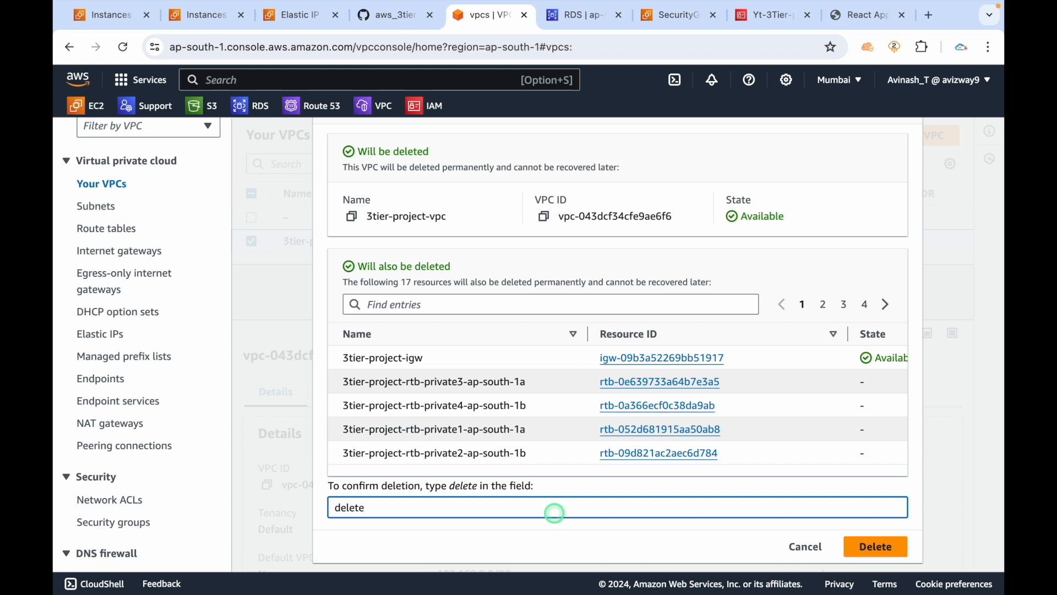
{"action": "left_click", "coordinate": [860, 549]}
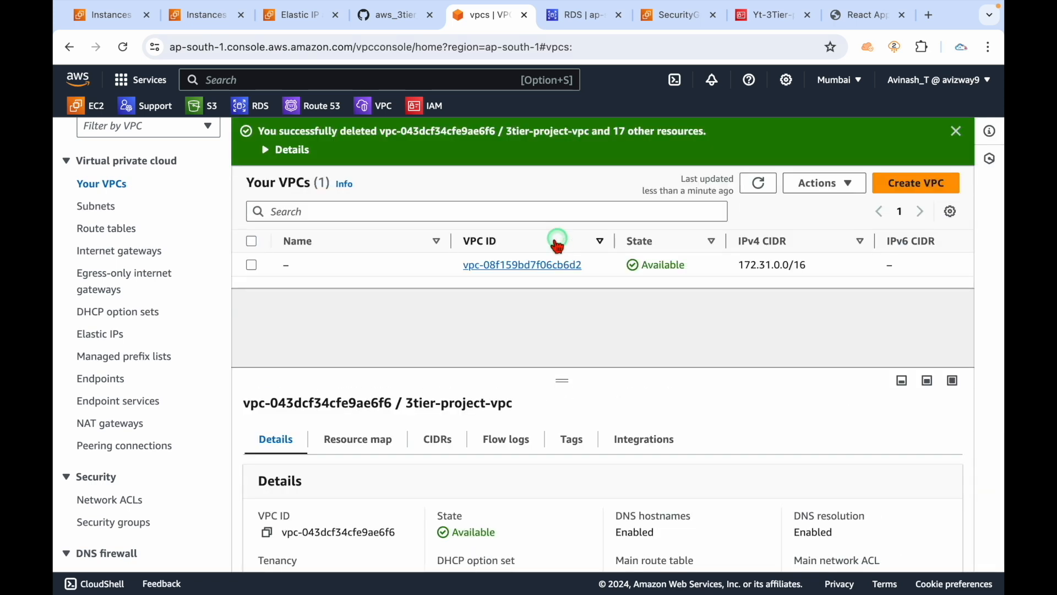
{"action": "left_click", "coordinate": [957, 132]}
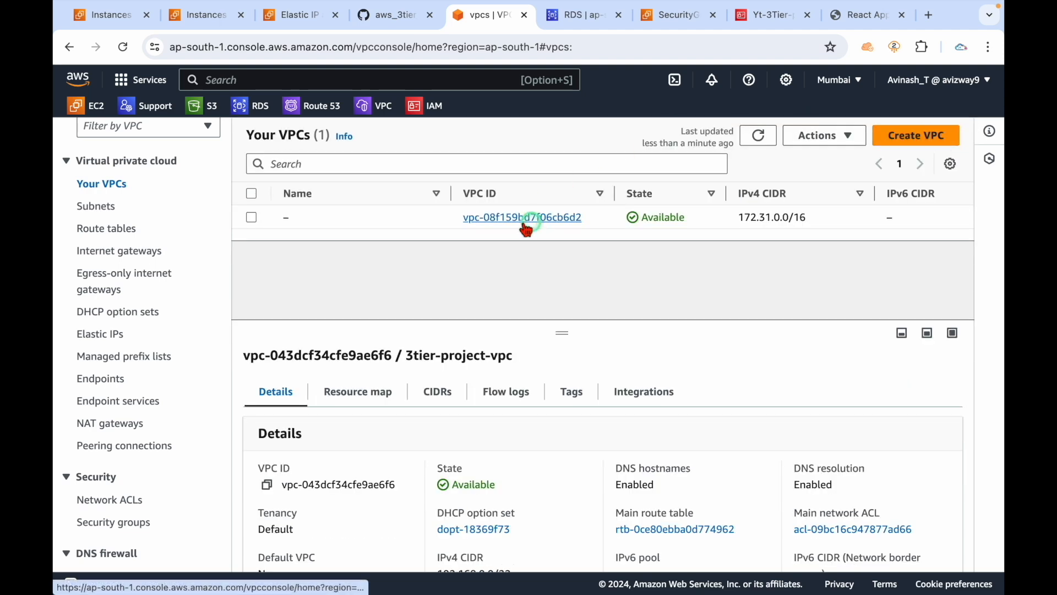
- Release Elastic IP 13.234.241.221, then confirm all four instances show Terminated
{"action": "left_click", "coordinate": [297, 15]}
{"action": "left_click", "coordinate": [686, 142]}
{"action": "left_click", "coordinate": [251, 243]}
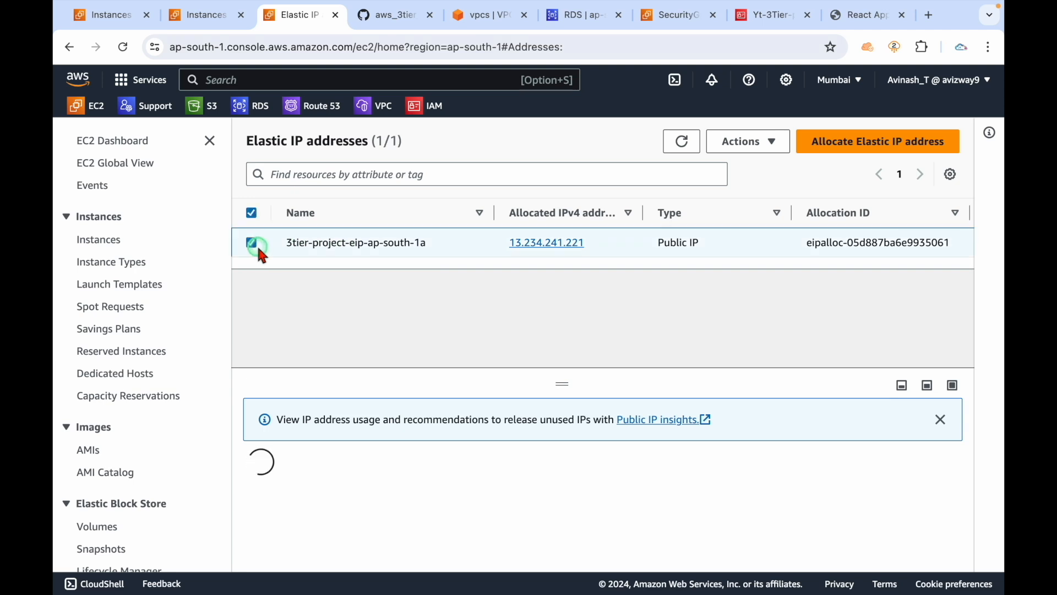
{"action": "left_click", "coordinate": [748, 142]}
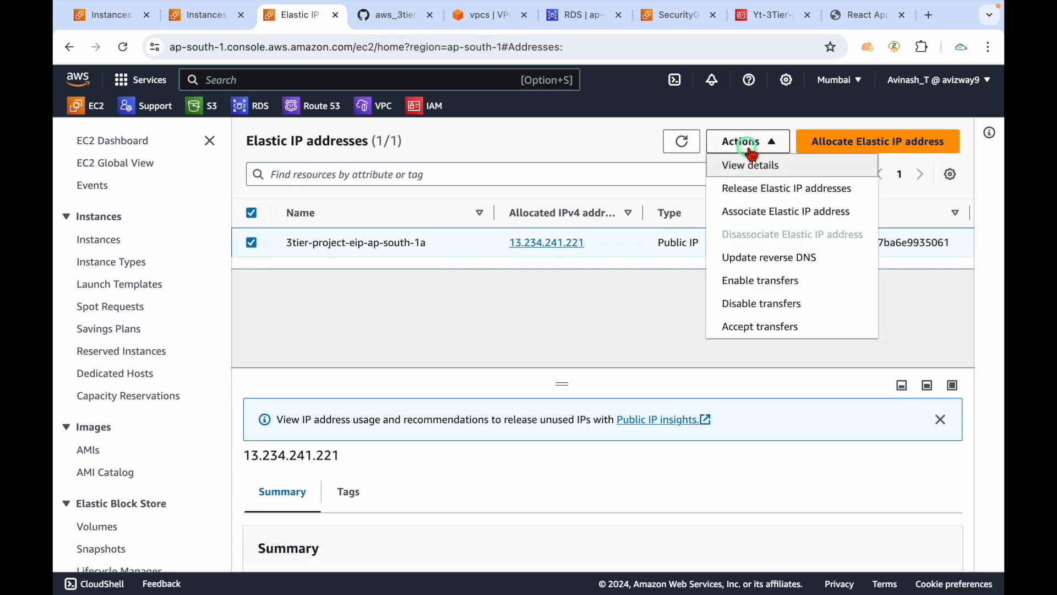
{"action": "left_click", "coordinate": [760, 190]}
{"action": "left_click", "coordinate": [870, 463]}
{"action": "left_click", "coordinate": [957, 138]}
{"action": "left_click", "coordinate": [682, 142]}
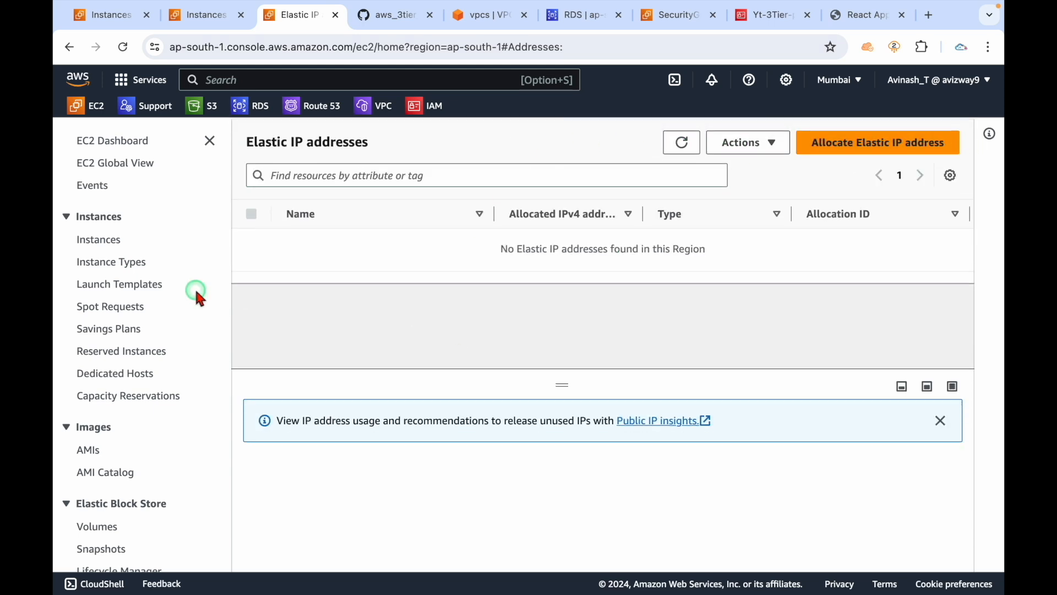
{"action": "left_click", "coordinate": [99, 241]}
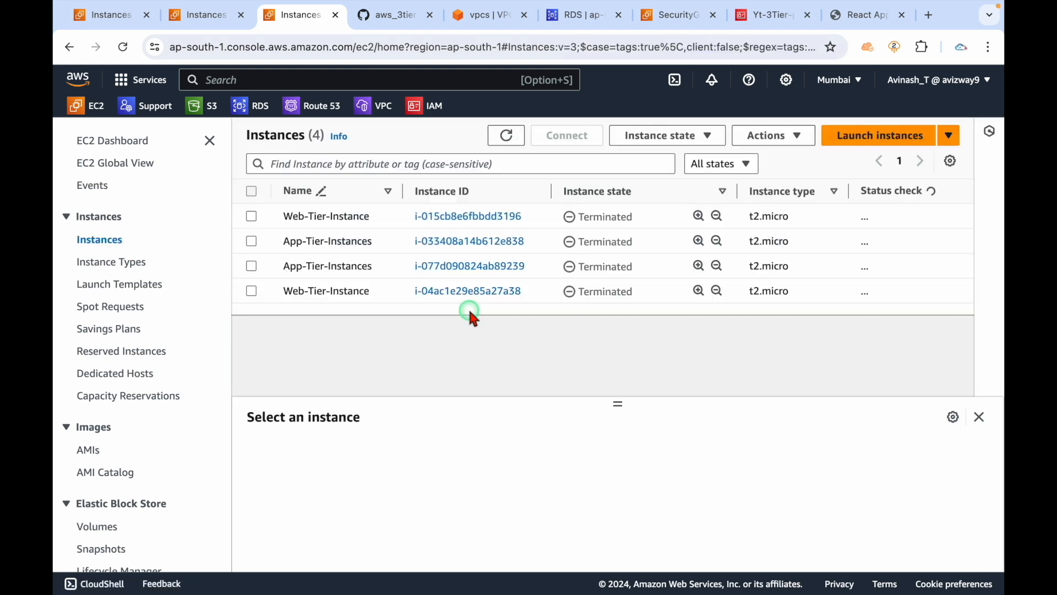